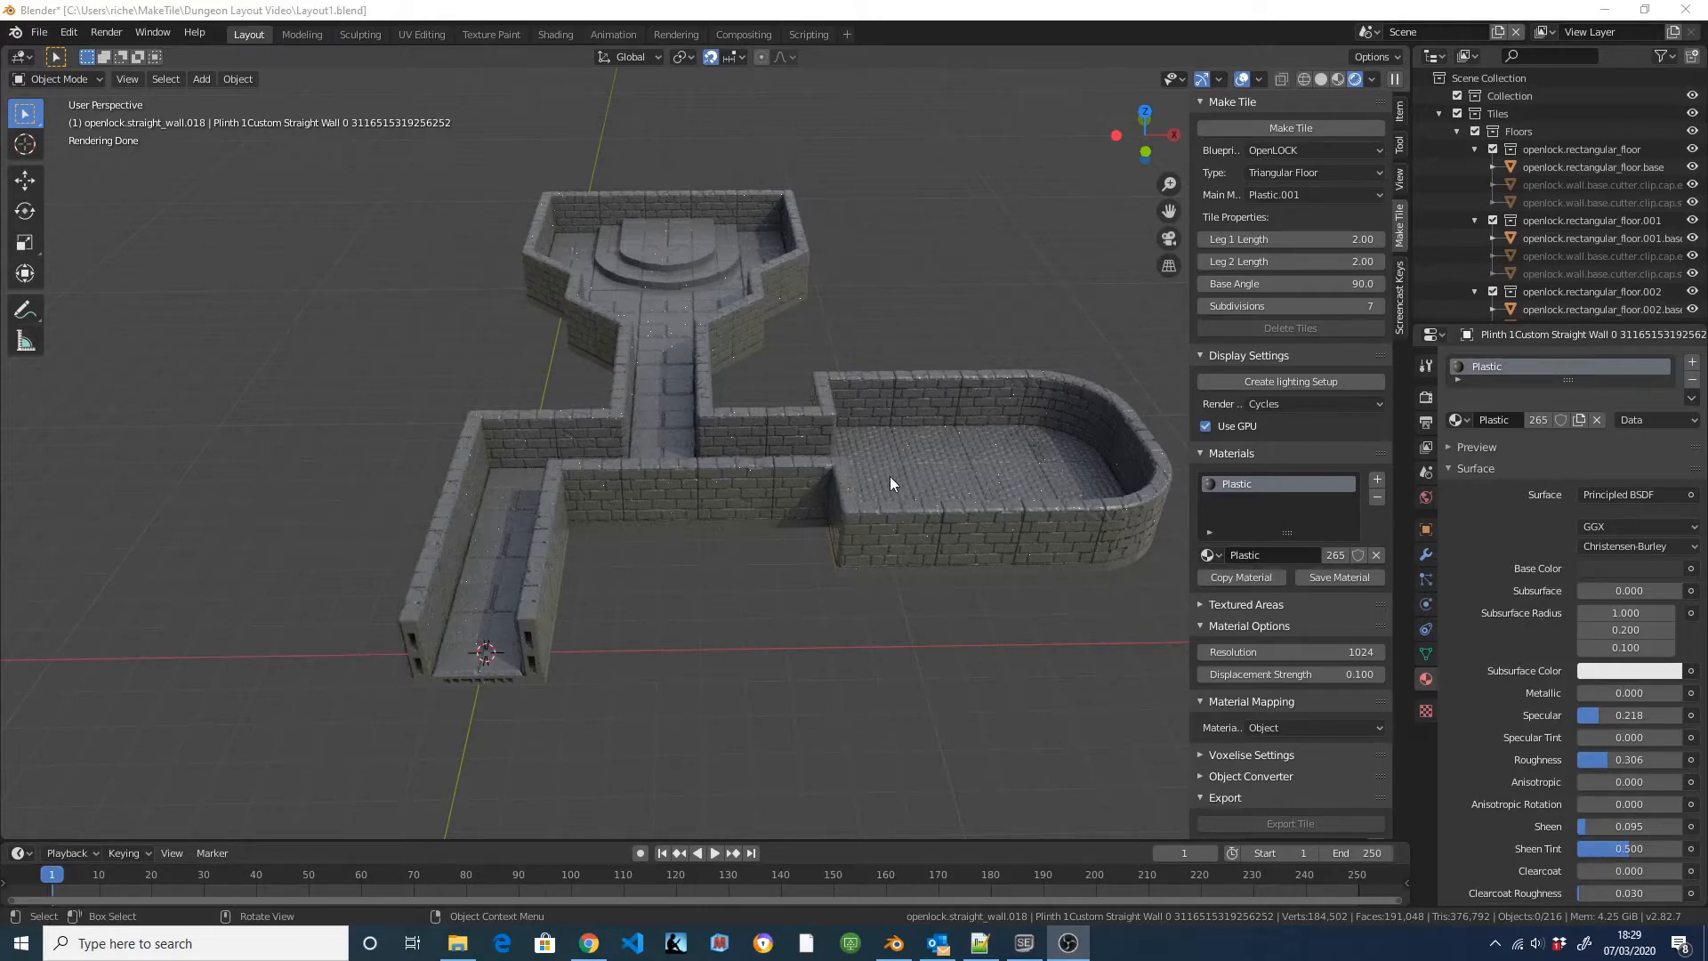
Examine the finished dungeon layout, focusing on the room with the raised stepped plinth.
scroll(791, 289, "up", 2)
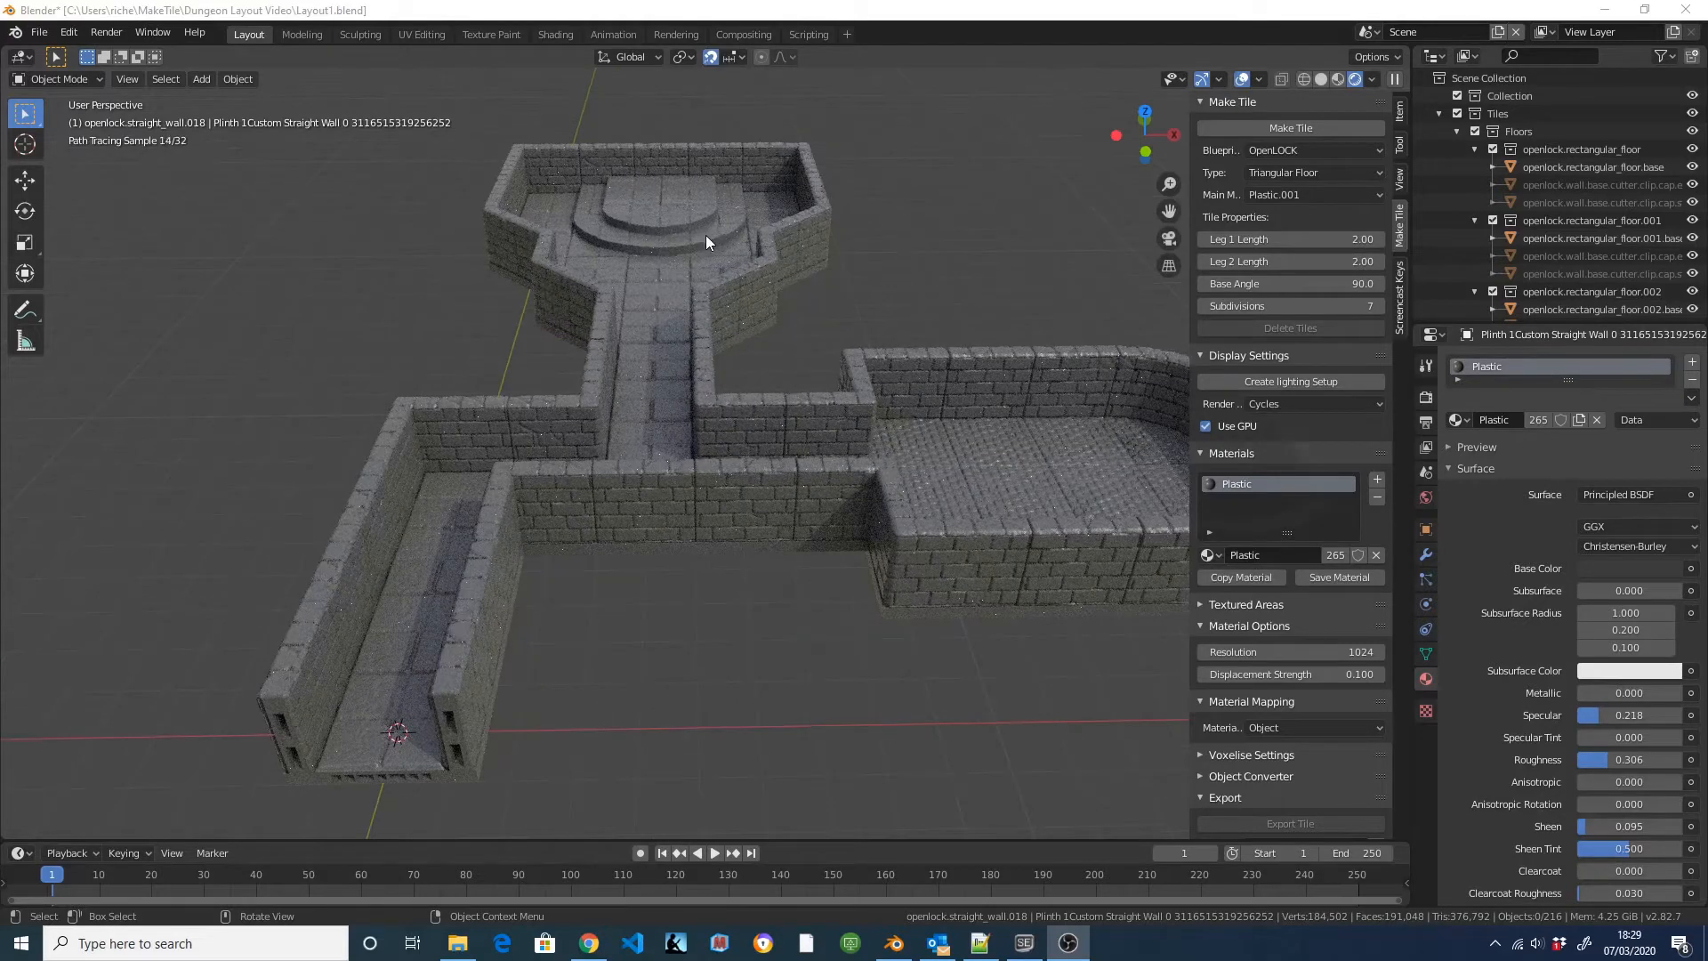
middle_click_drag(707, 235, 686, 270)
scroll(717, 413, "up", 4)
middle_click_drag(783, 307, 776, 300)
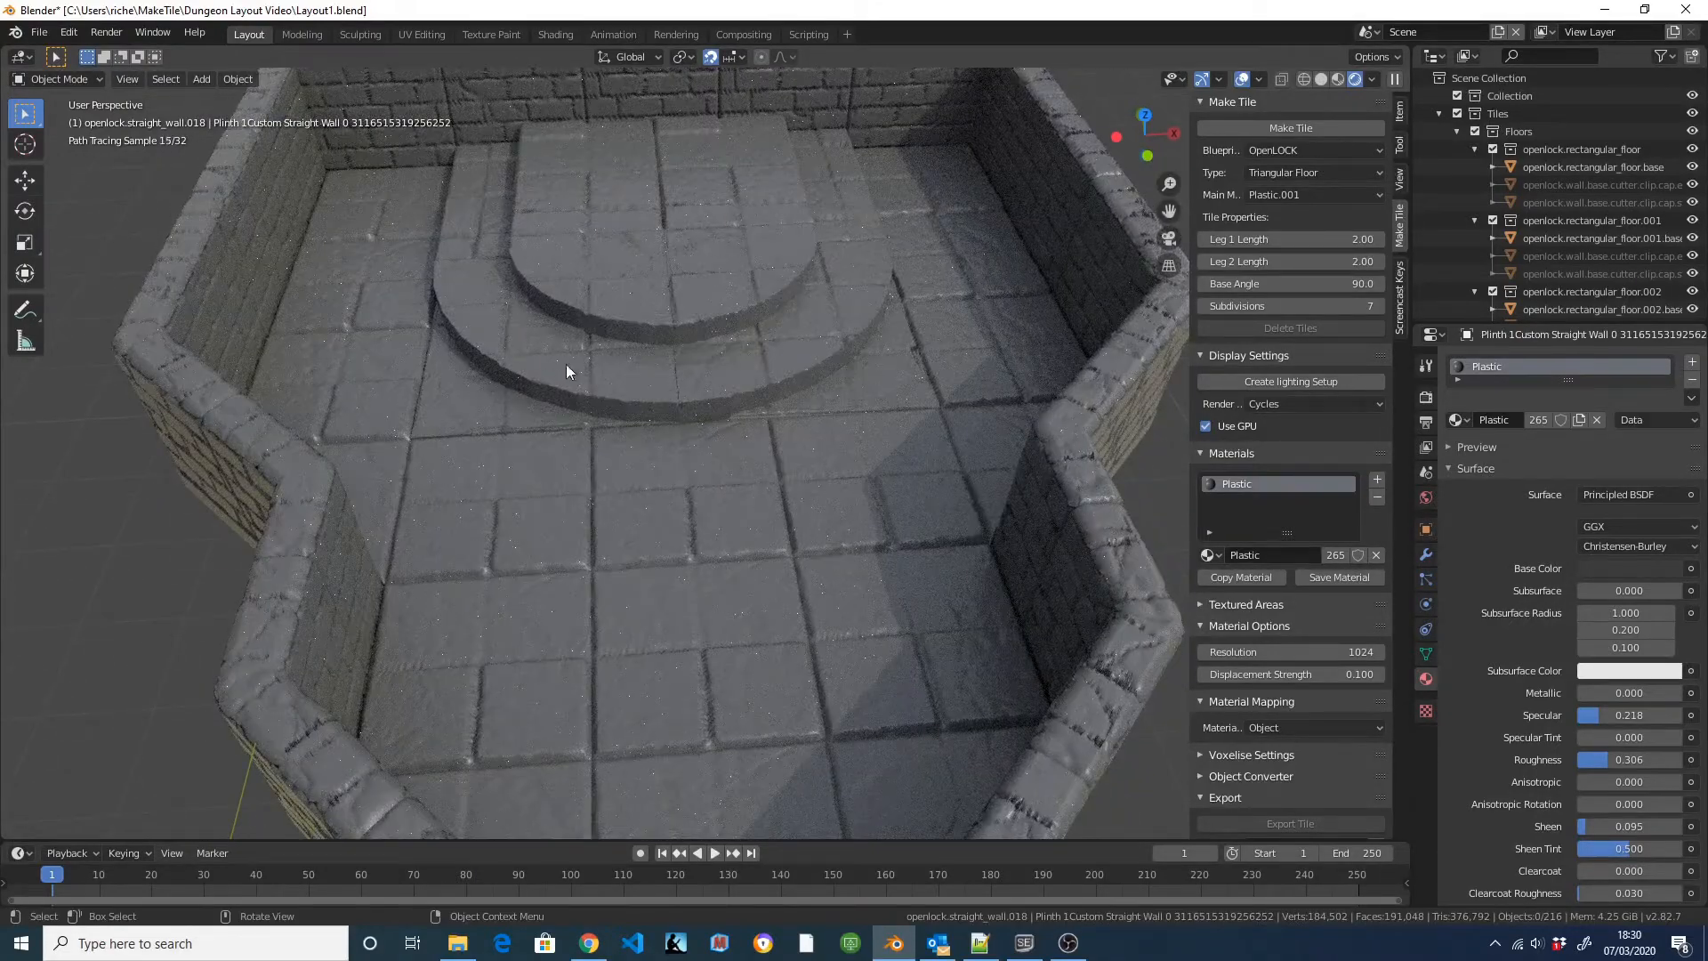
middle_click_drag(680, 354, 522, 462)
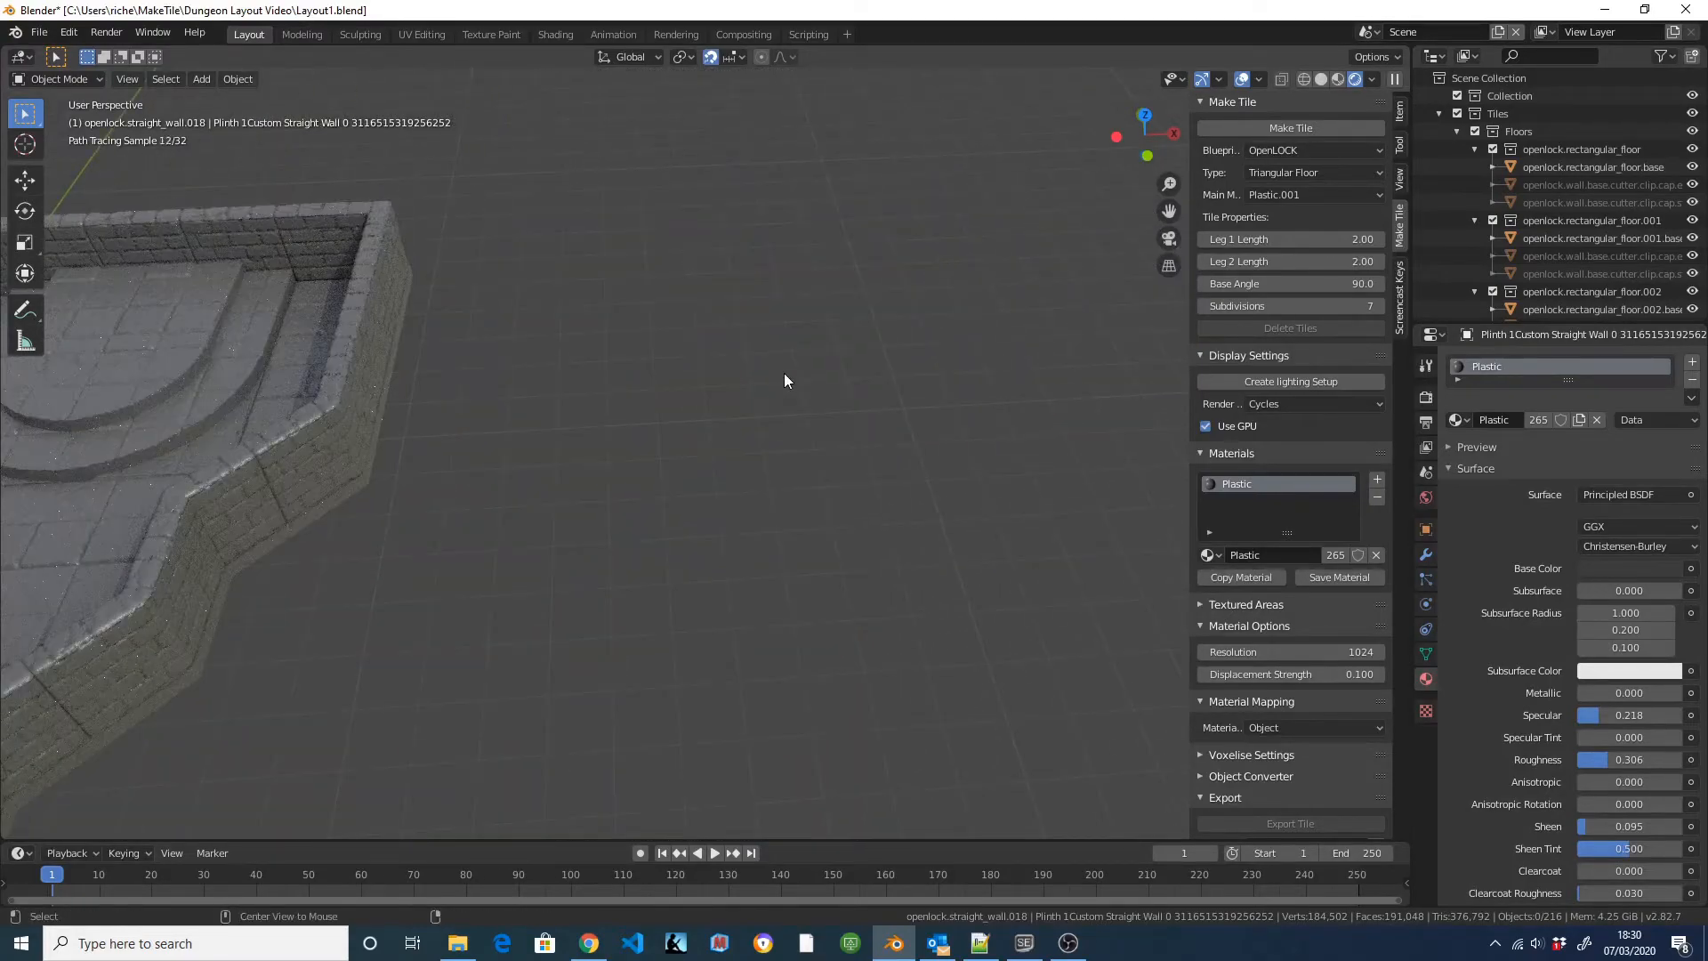
Reveal the hidden plinth tiles and examine their curved steps, surface texture and side openings up close.
key("alt+h")
middle_click_drag(975, 349, 835, 393, "shift")
scroll(799, 399, "up", 3)
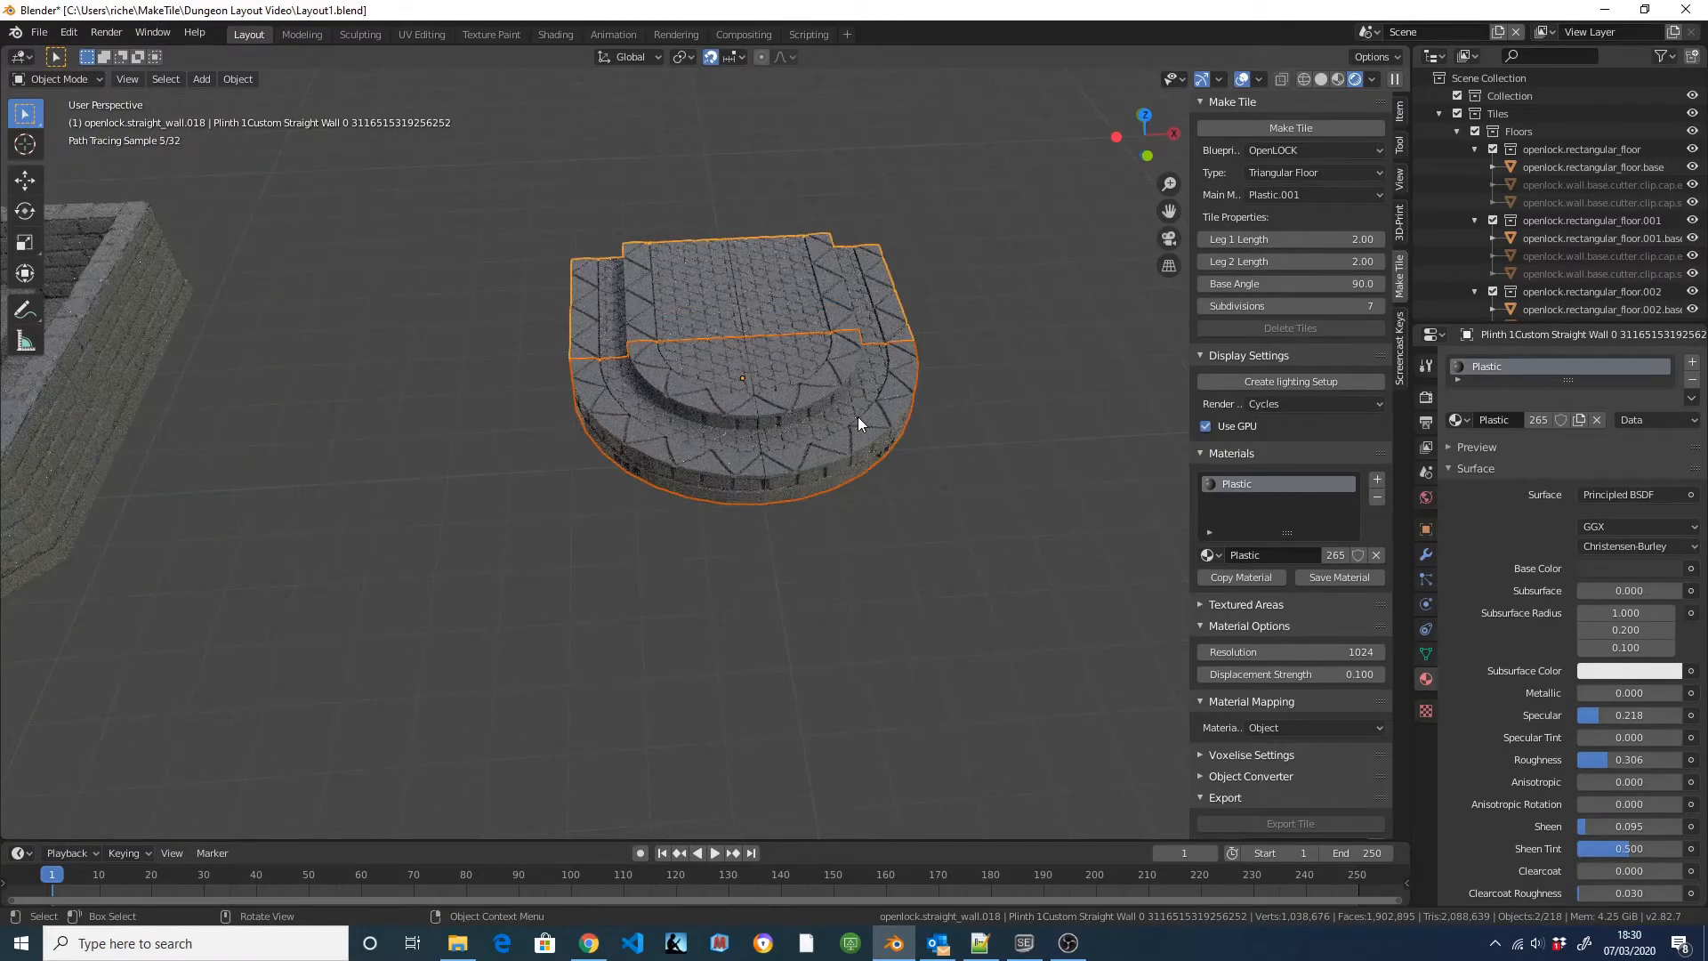
middle_click_drag(858, 366, 858, 372, "shift")
scroll(857, 372, "up", 2)
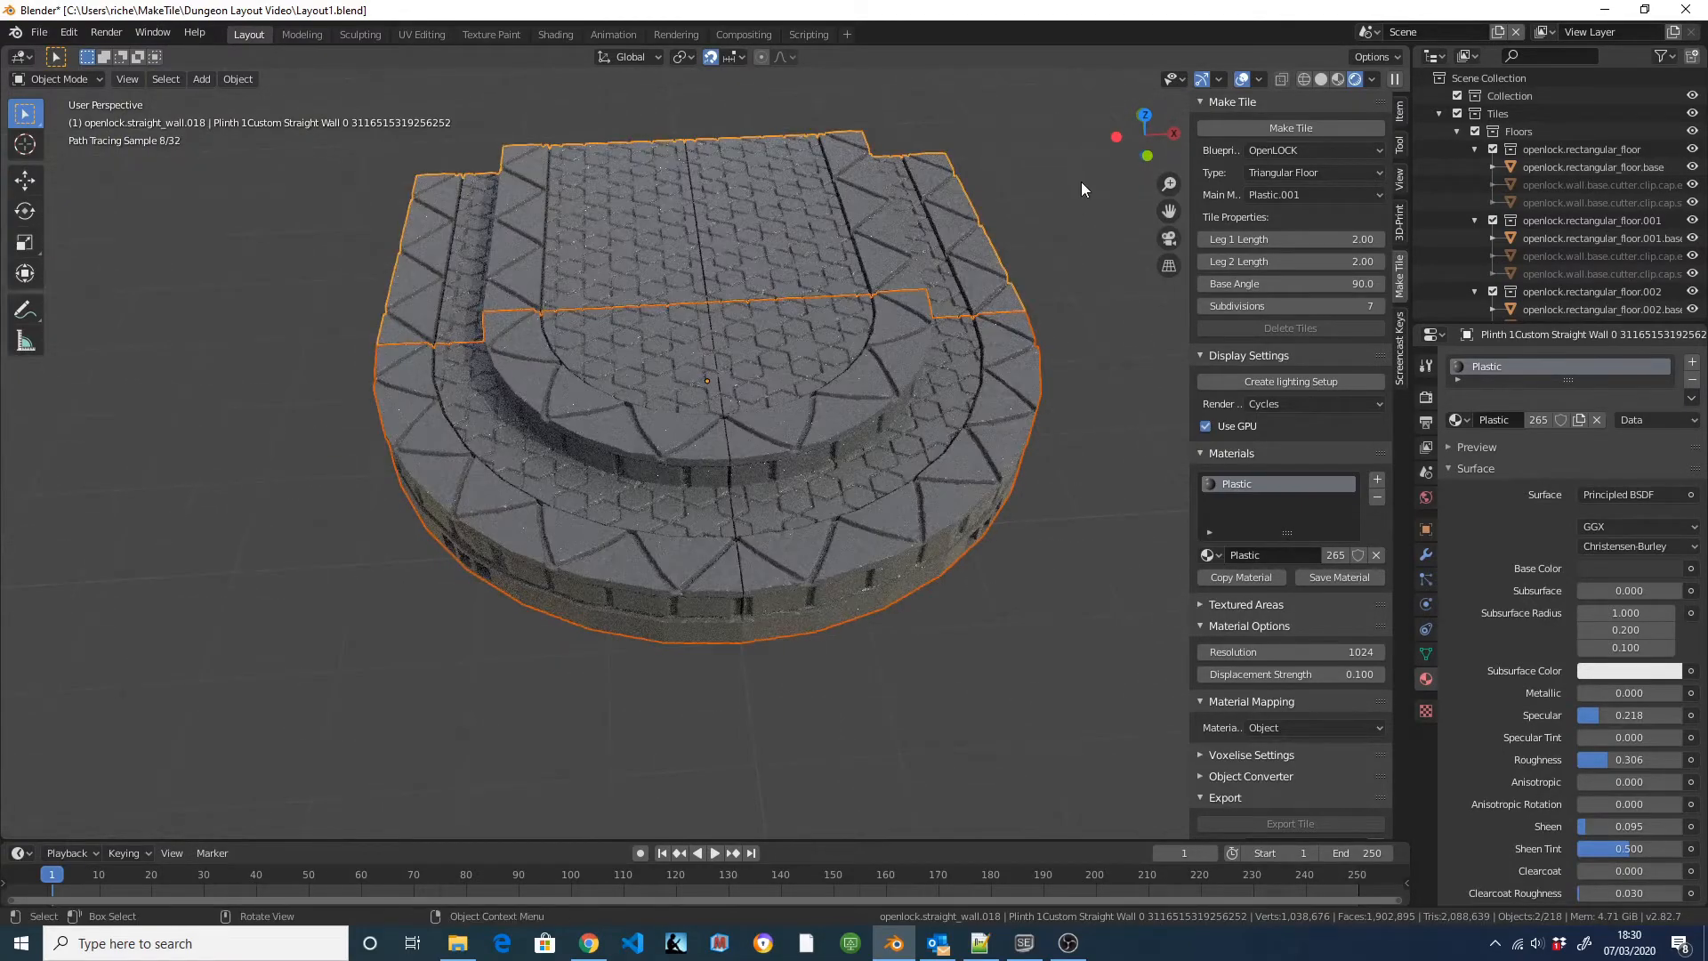
left_click(1081, 182)
middle_click_drag(1055, 332, 1042, 399, "shift")
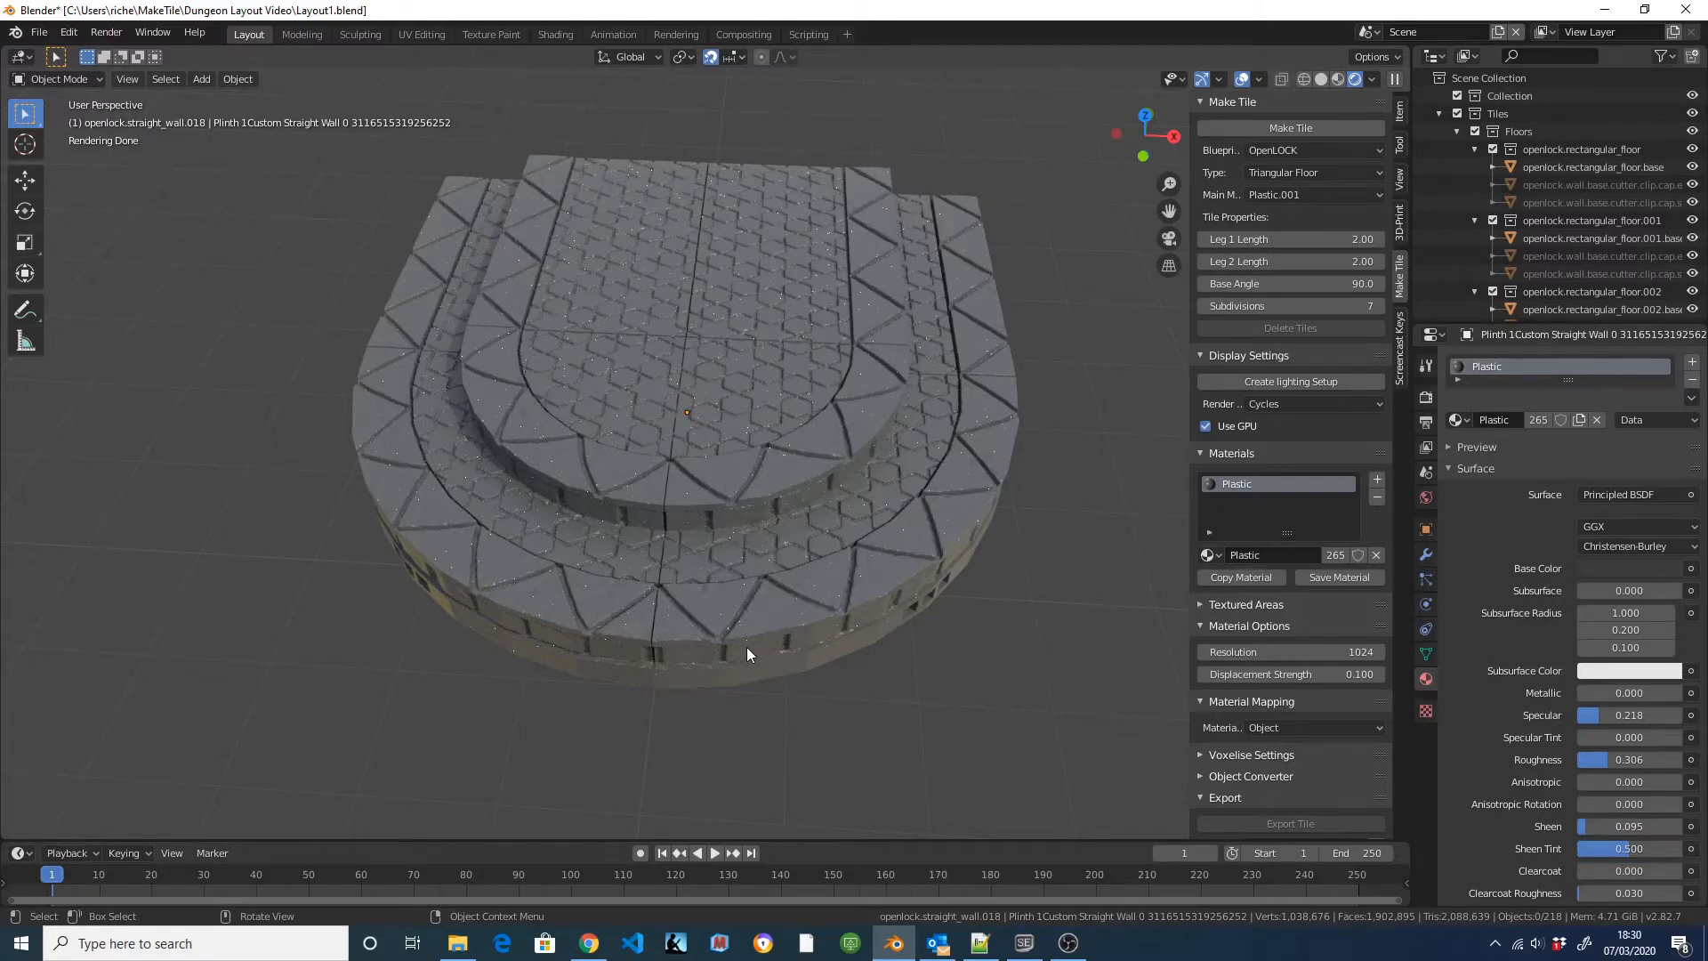
middle_click_drag(841, 623, 842, 591)
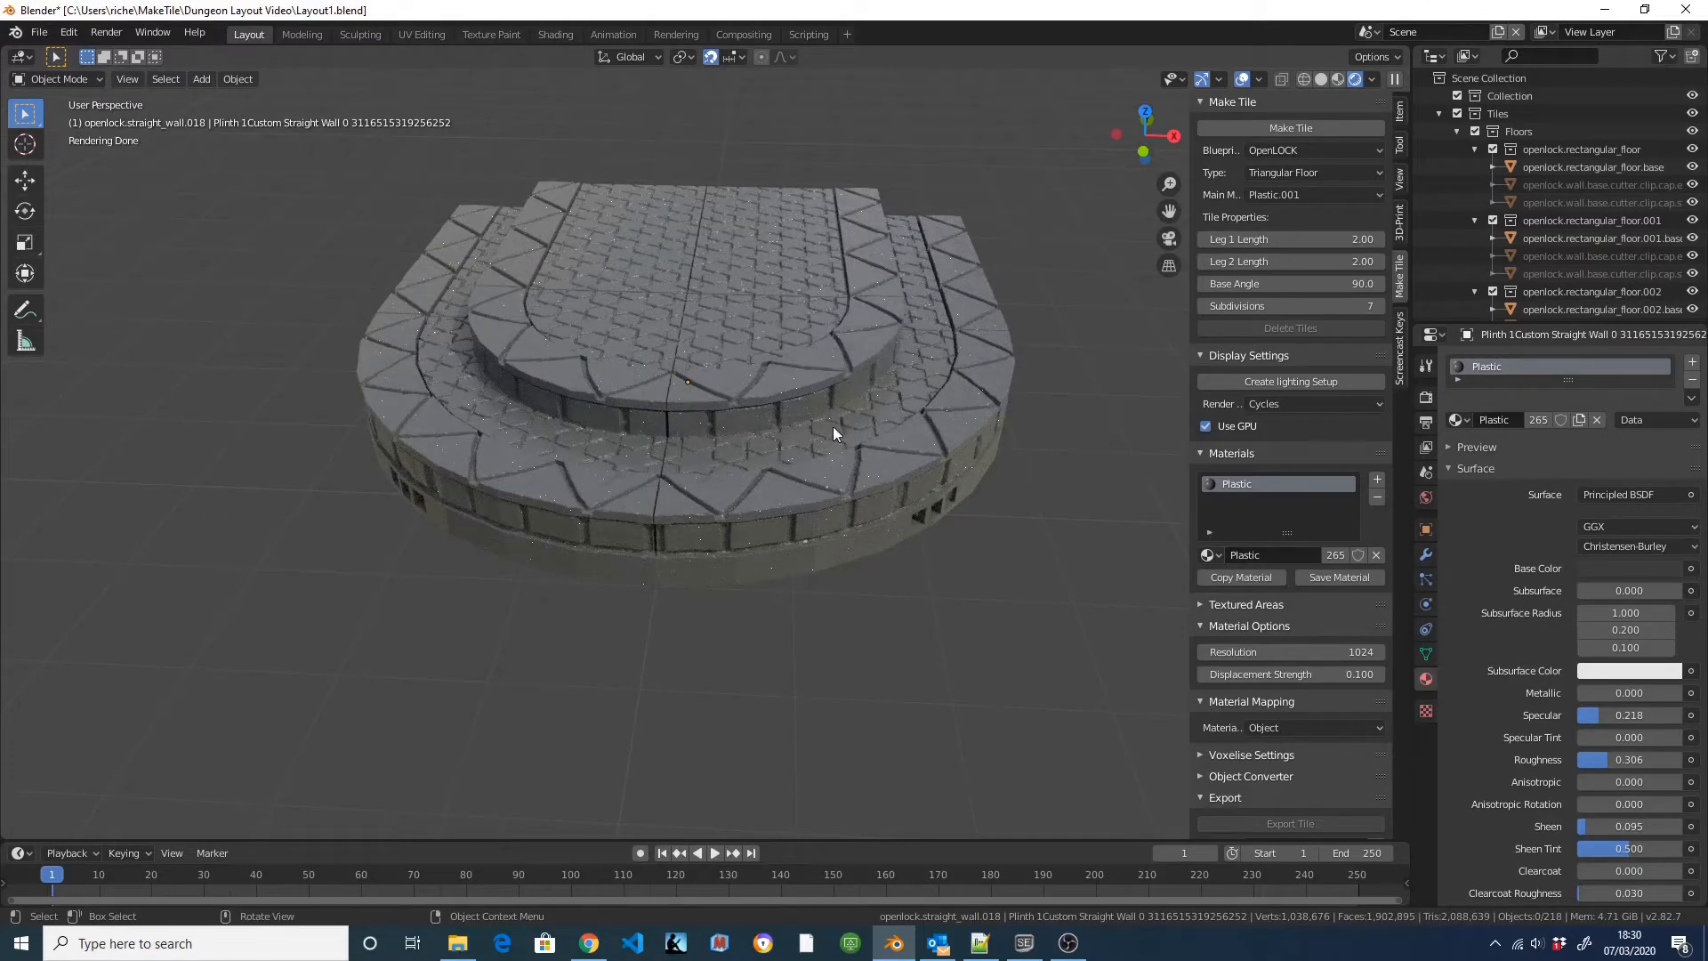
mouse_move(742, 515)
middle_mouse_down()
mouse_move(788, 484)
mouse_move(729, 491)
mouse_move(600, 440)
mouse_move(618, 458)
middle_mouse_up()
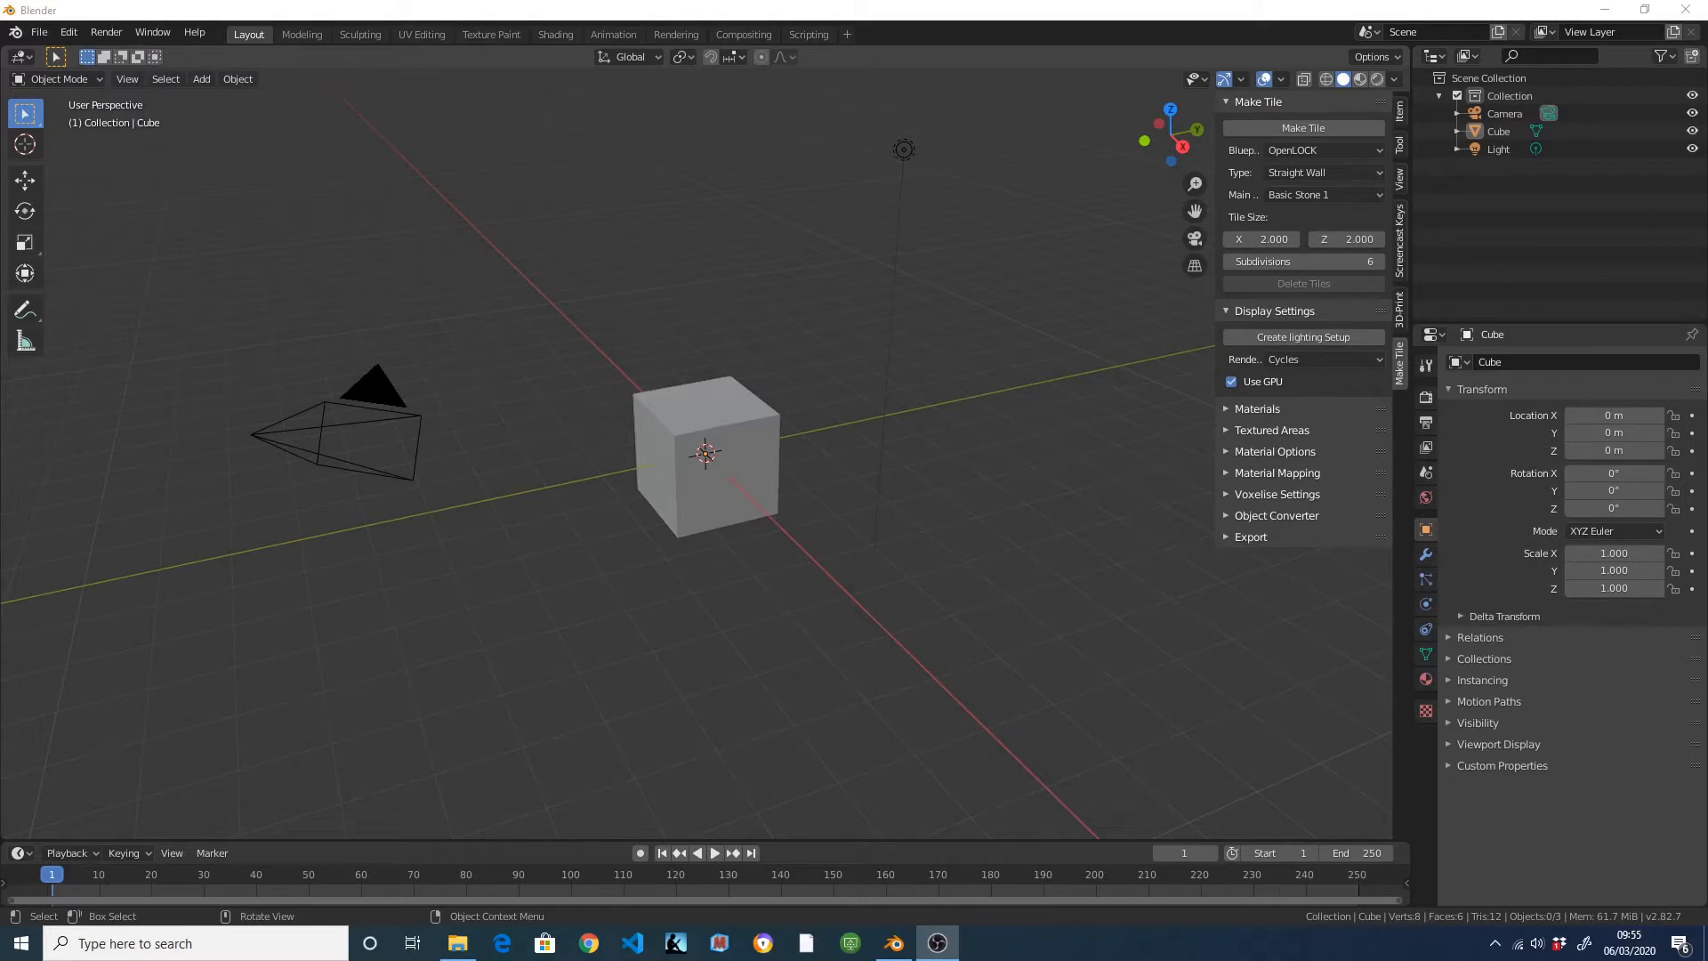
Review the System and Save & Load preferences, save the preferences, and close the preferences window.
left_click(70, 34)
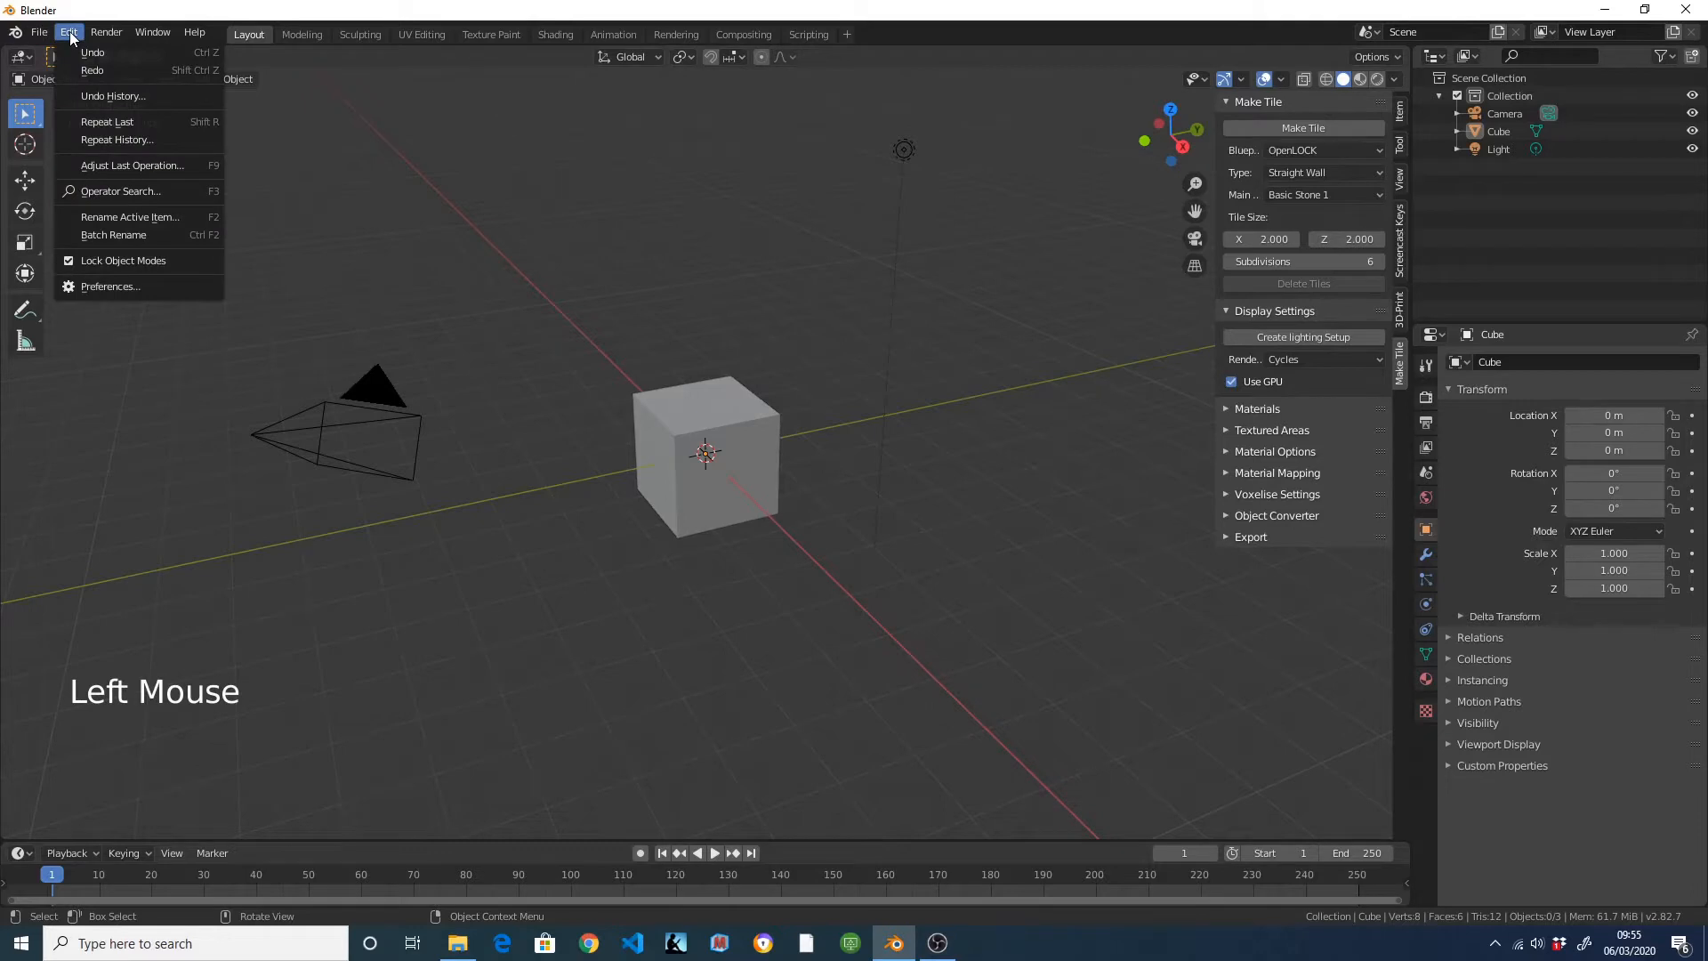
left_click(100, 287)
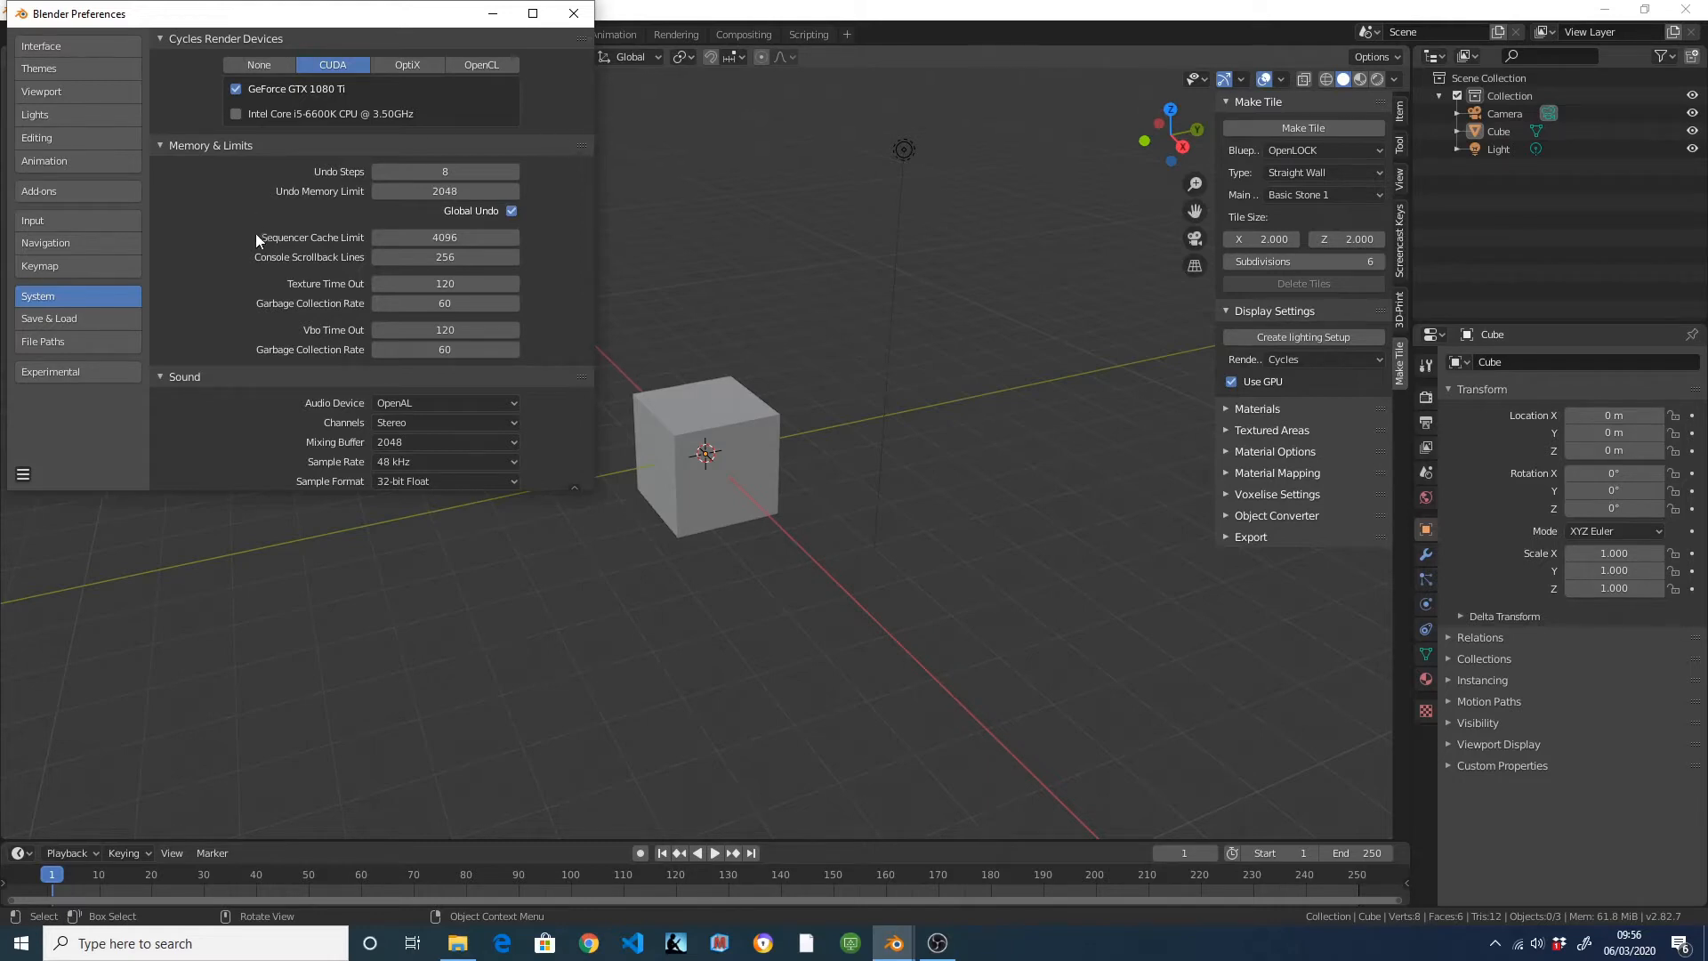
left_click(96, 328)
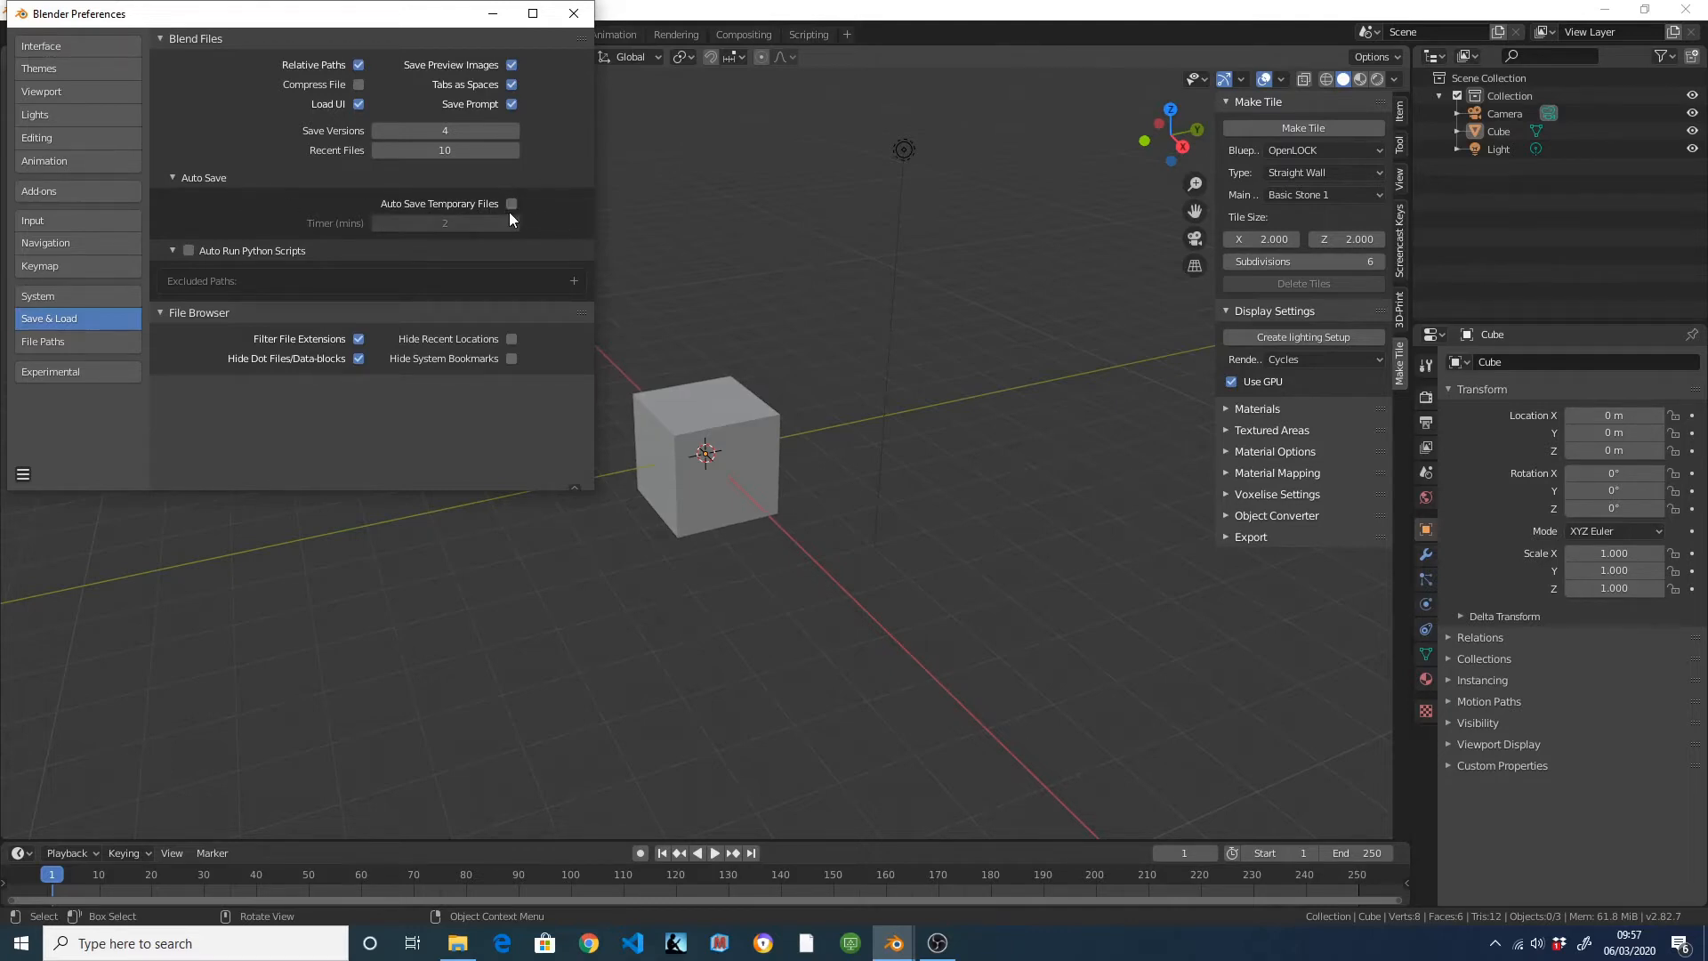
left_click(25, 476)
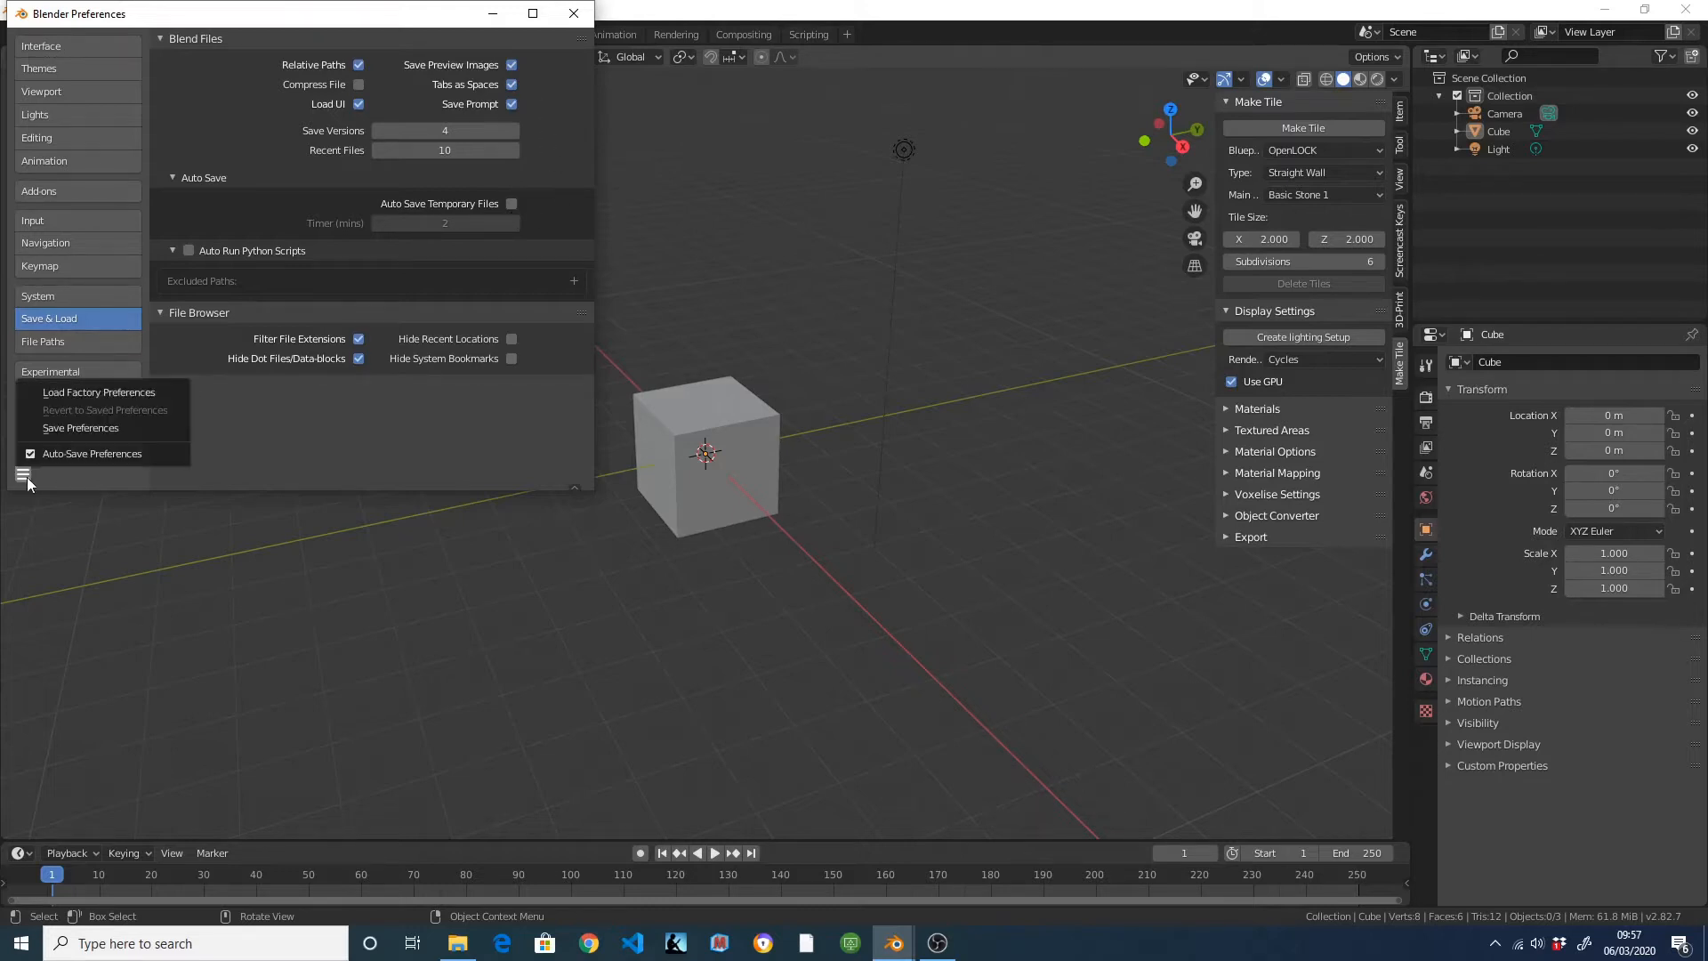
left_click(108, 426)
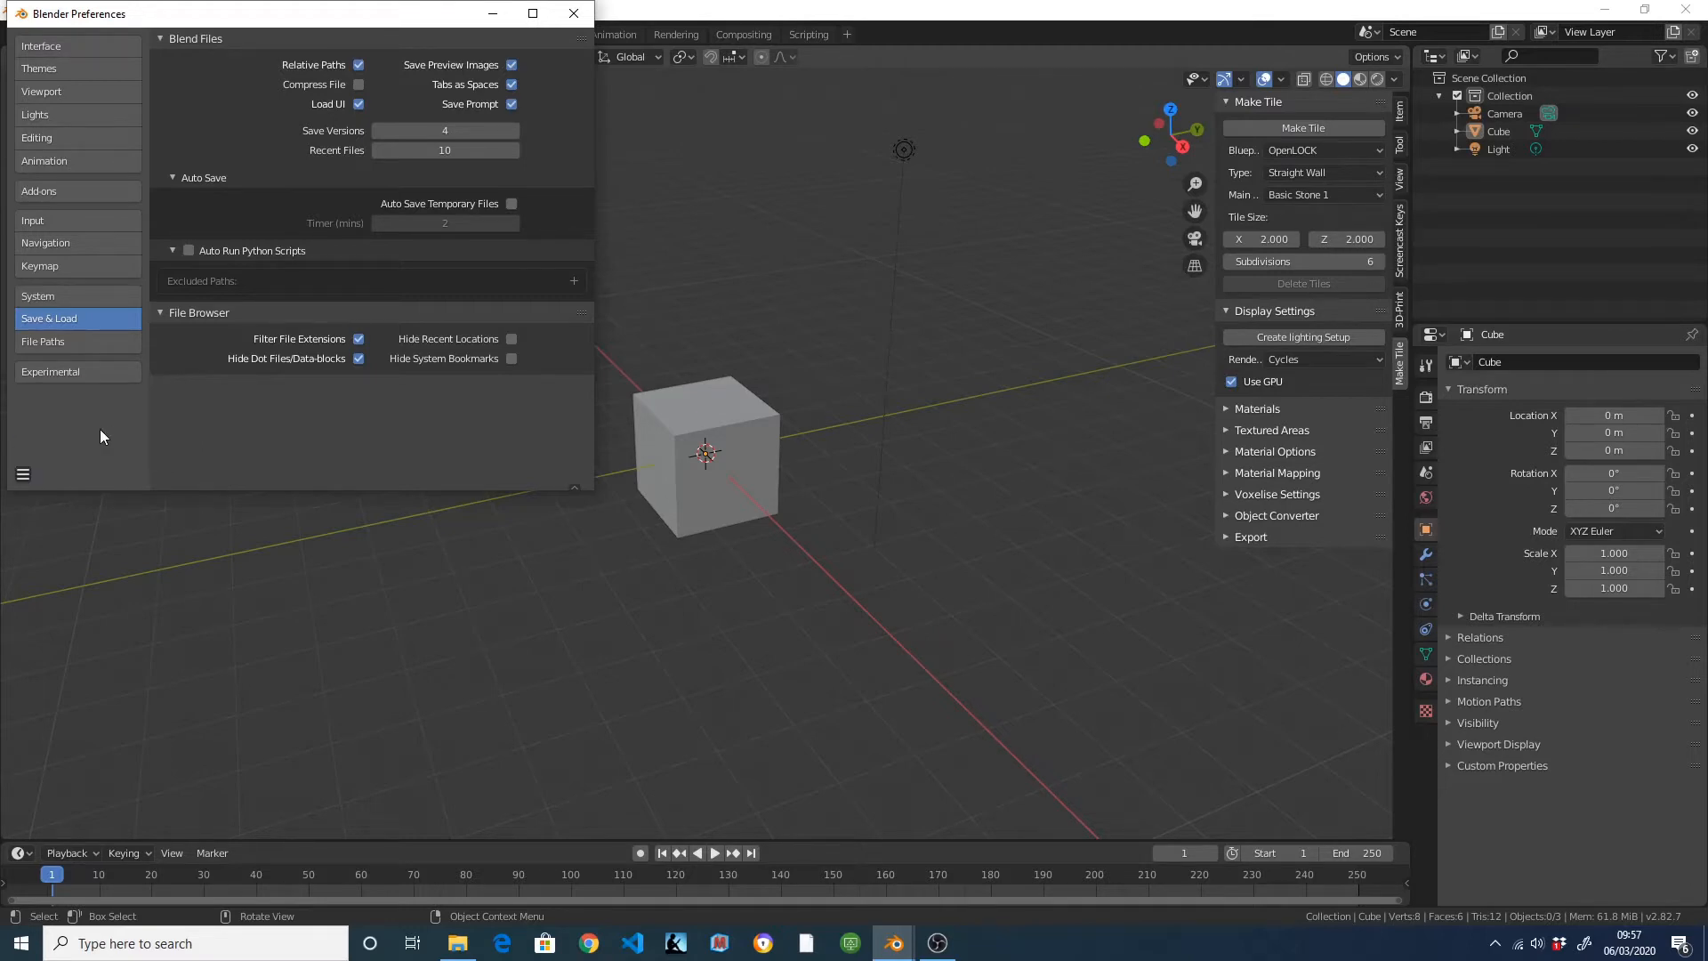
left_click(574, 13)
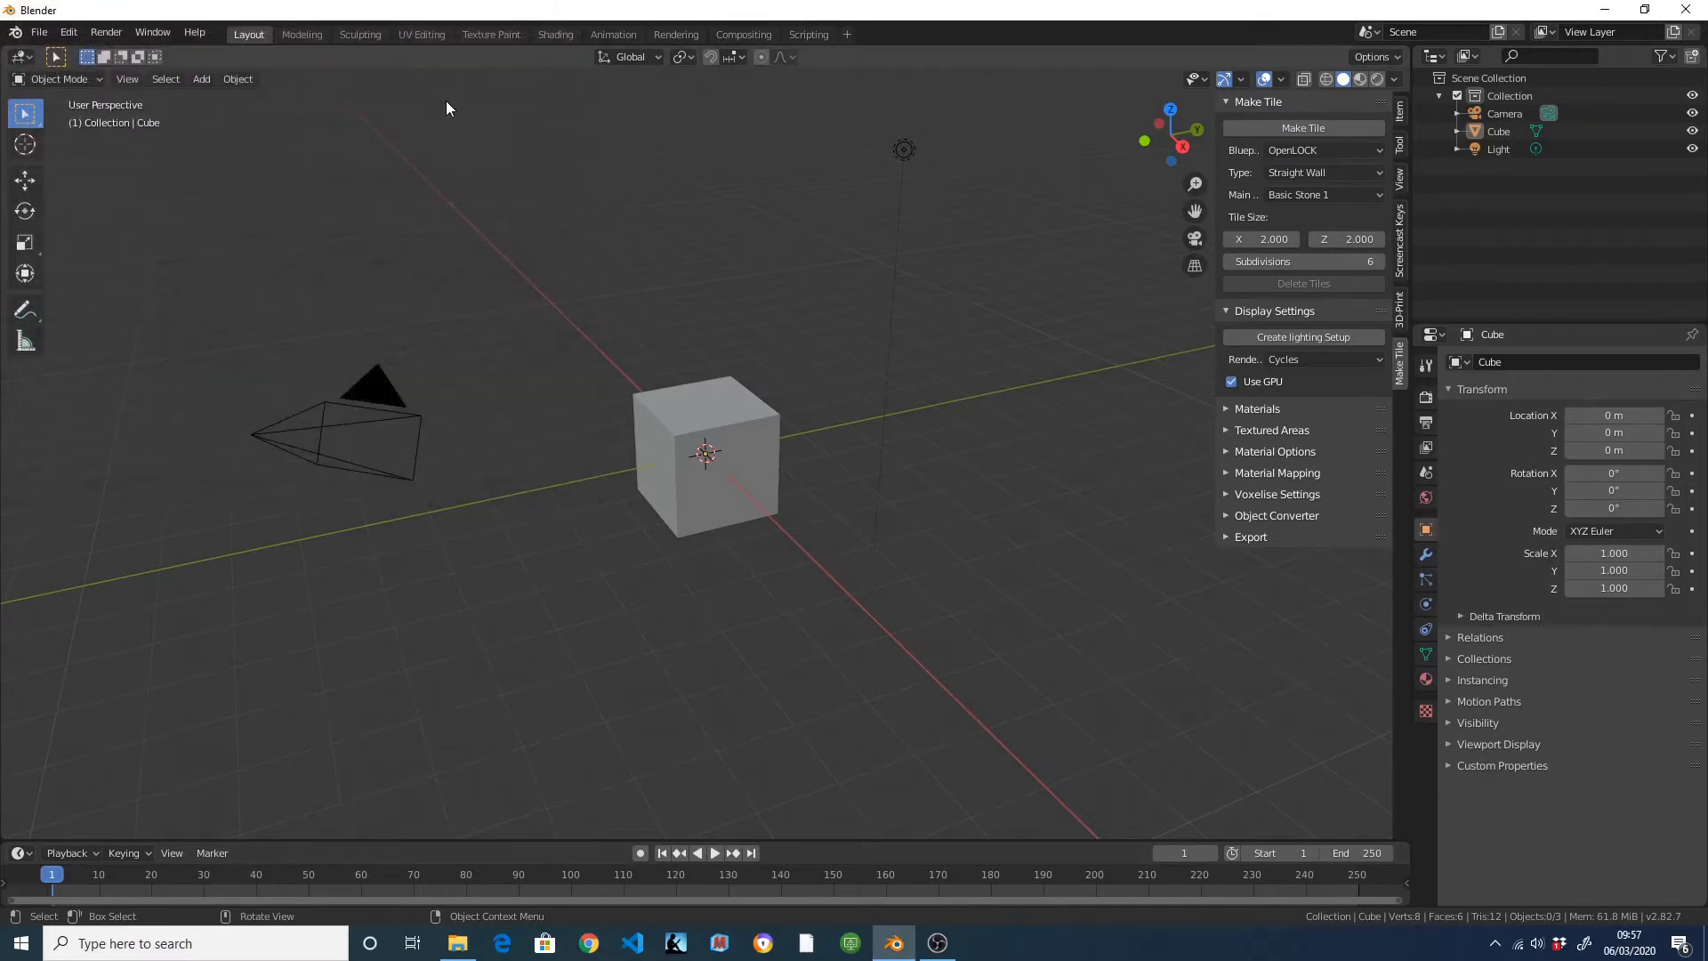
Enable increment snapping with Absolute Grid Snap, affecting both Move and Rotate.
left_click(711, 57)
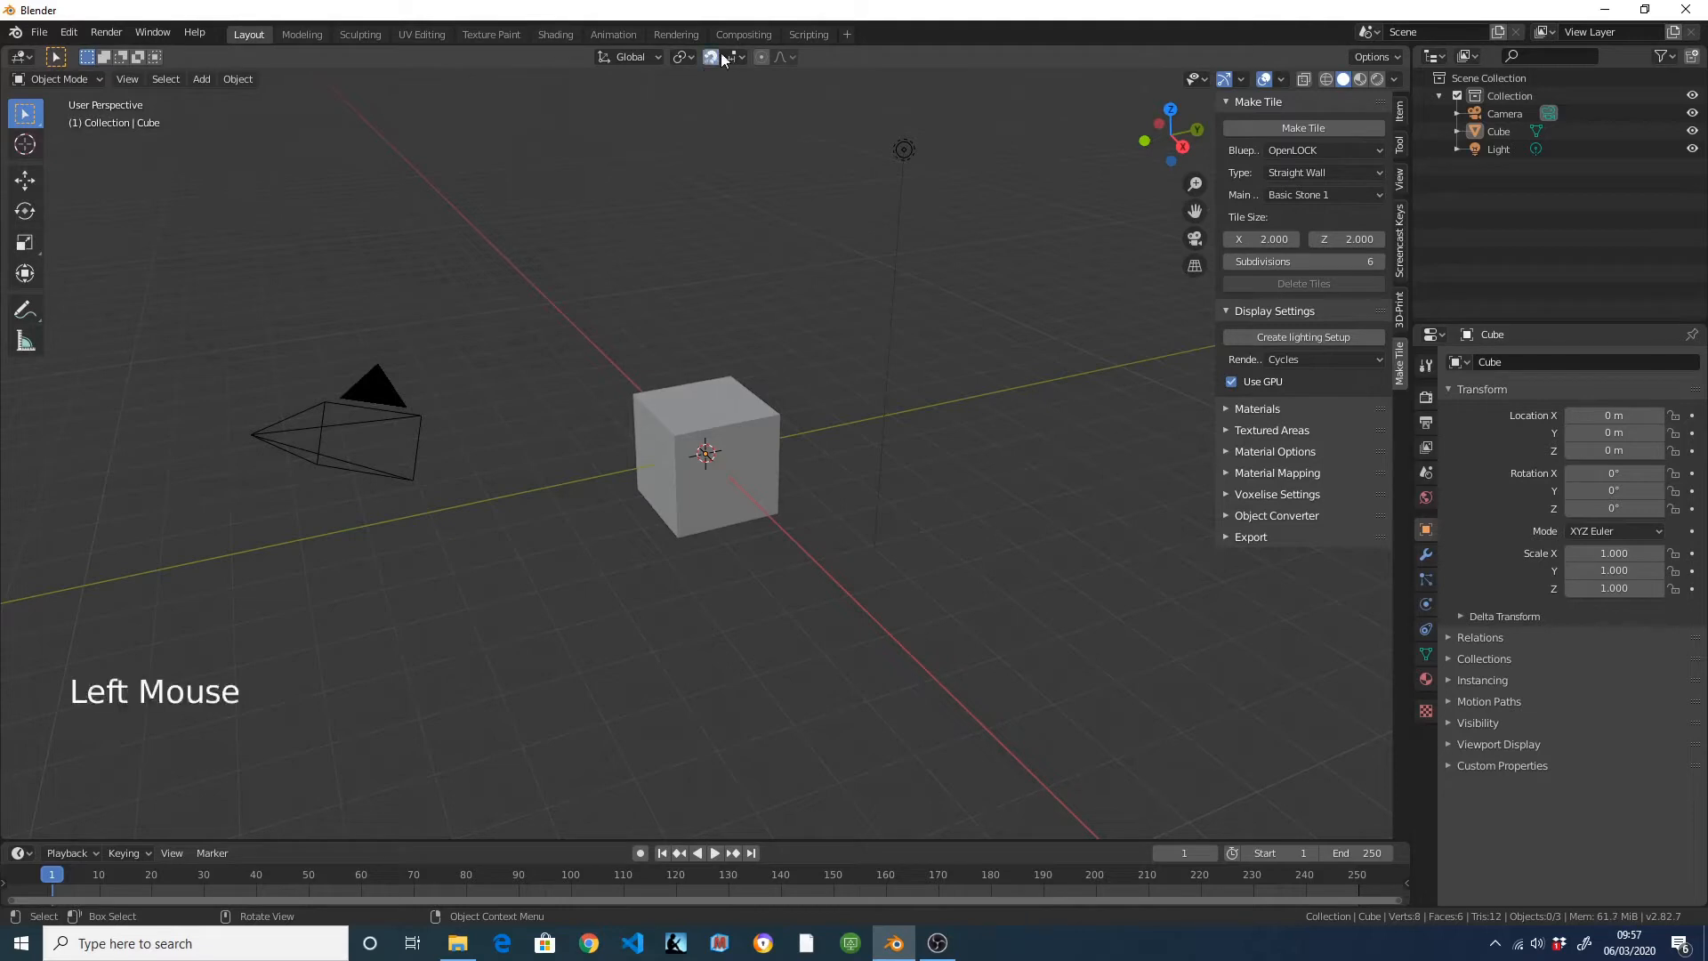
left_click(731, 59)
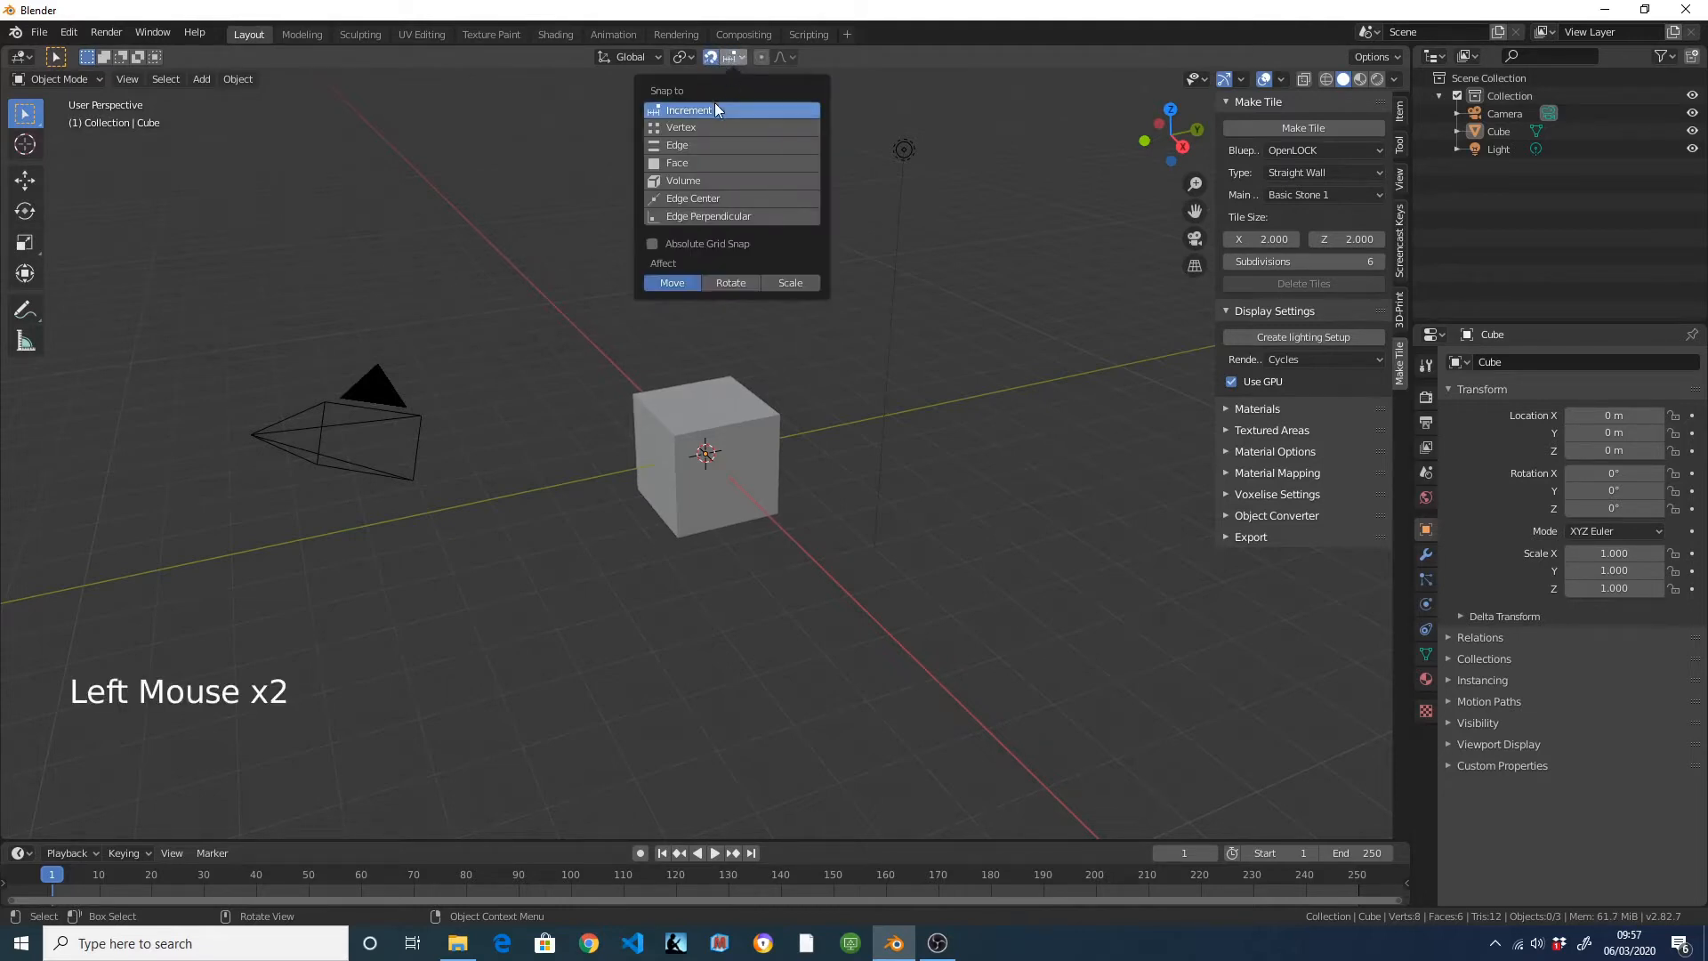
left_click(680, 241)
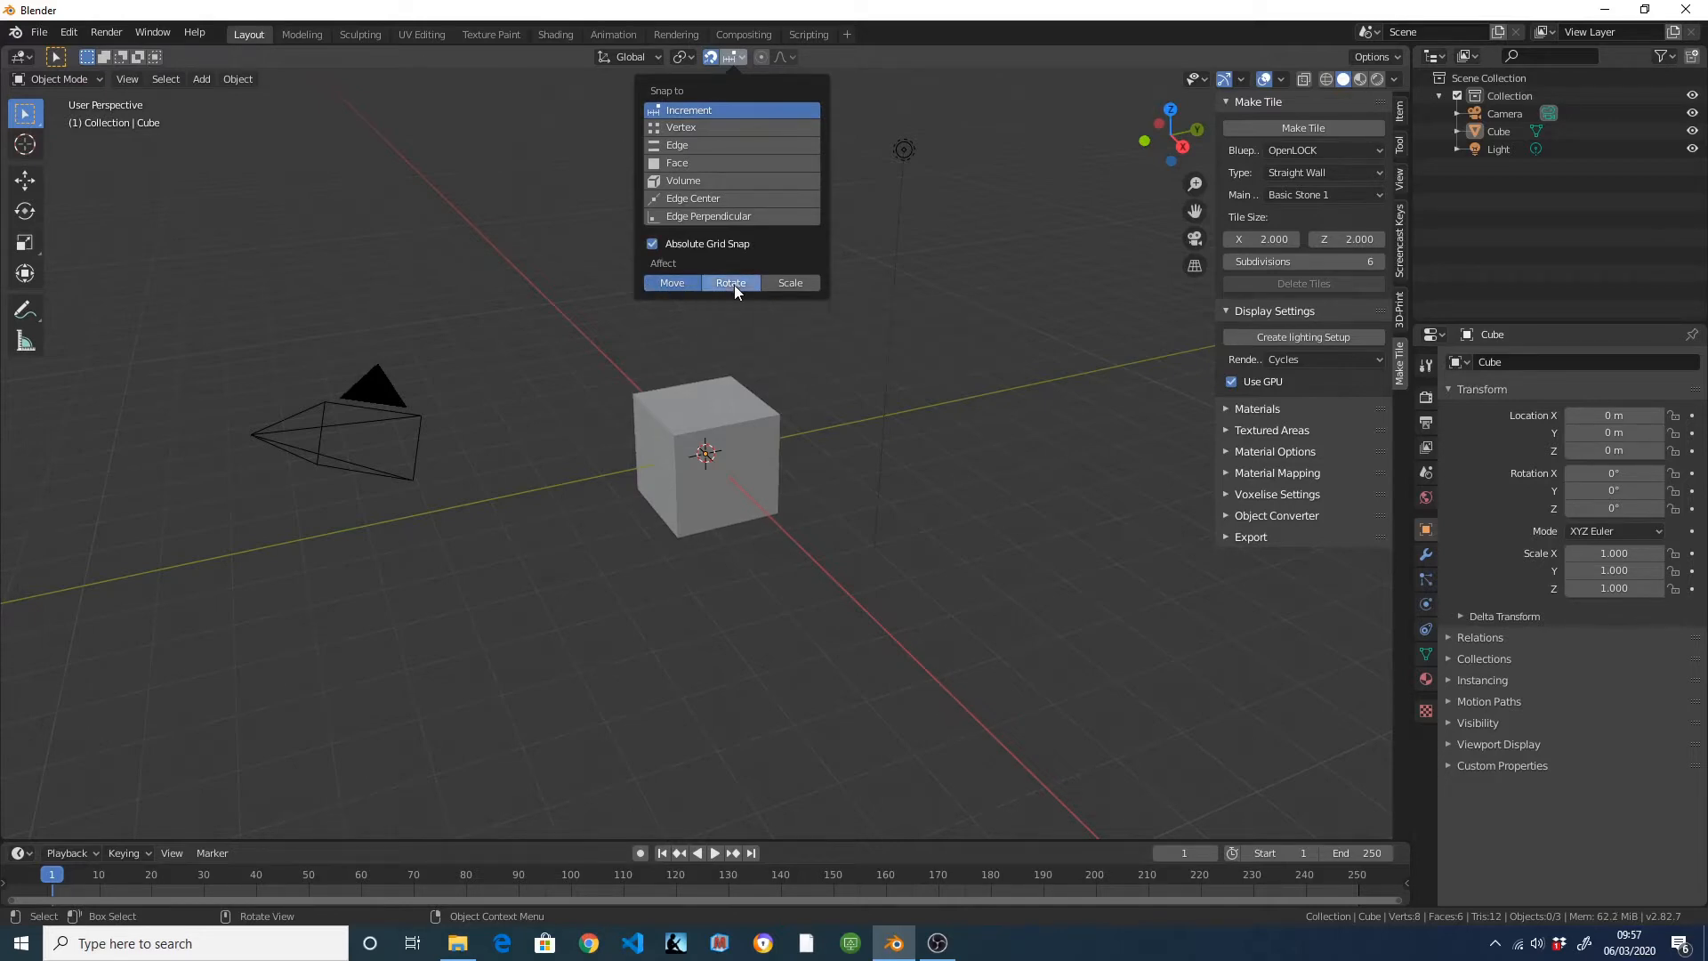
Delete the default cube, camera and light from the scene in top orthographic view.
middle_click_drag(729, 214, 707, 252)
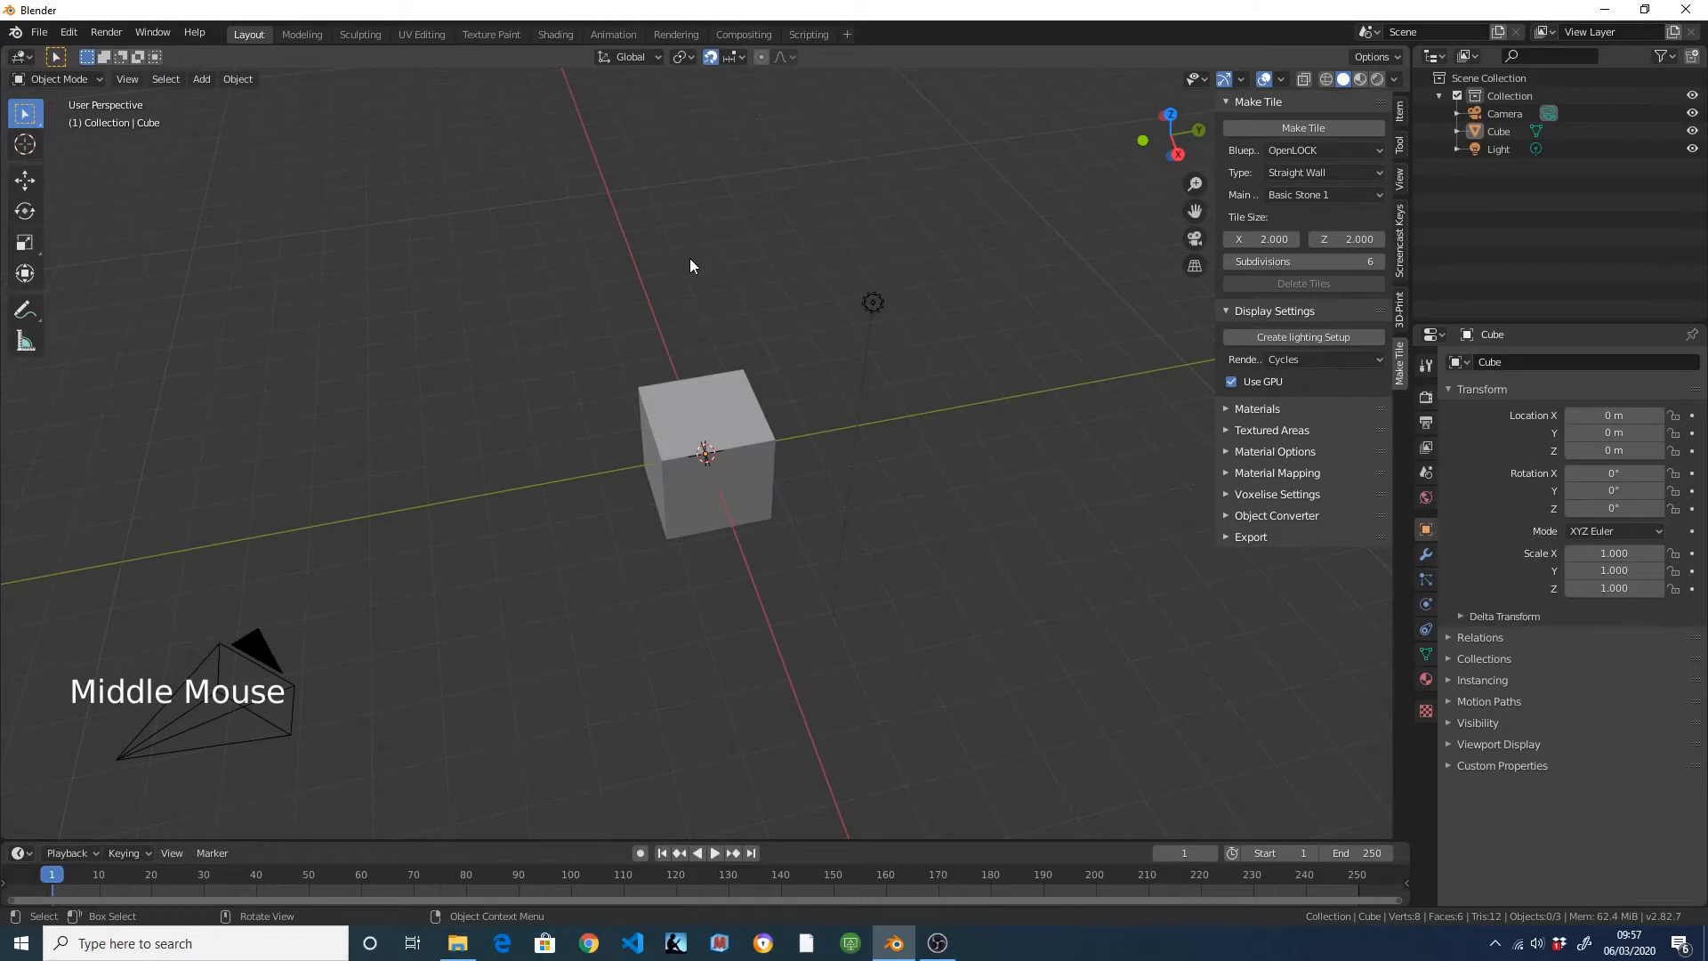
key("KP_7")
scroll(659, 263, "down", 3)
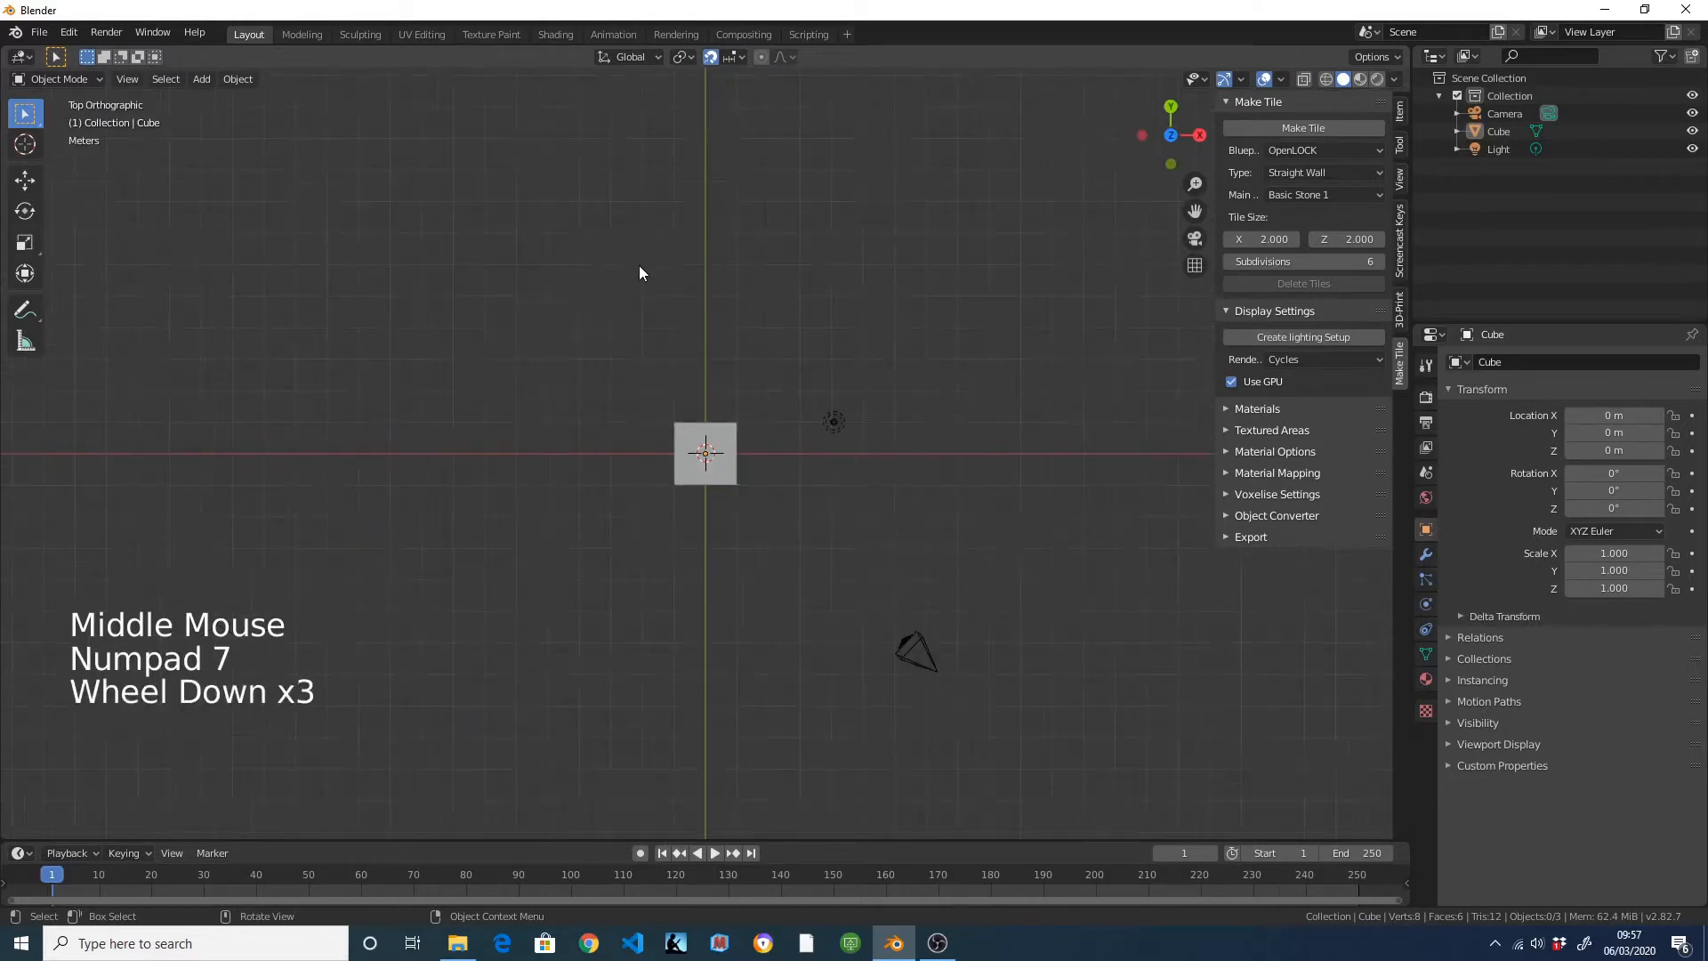
left_click_drag(527, 271, 1064, 806)
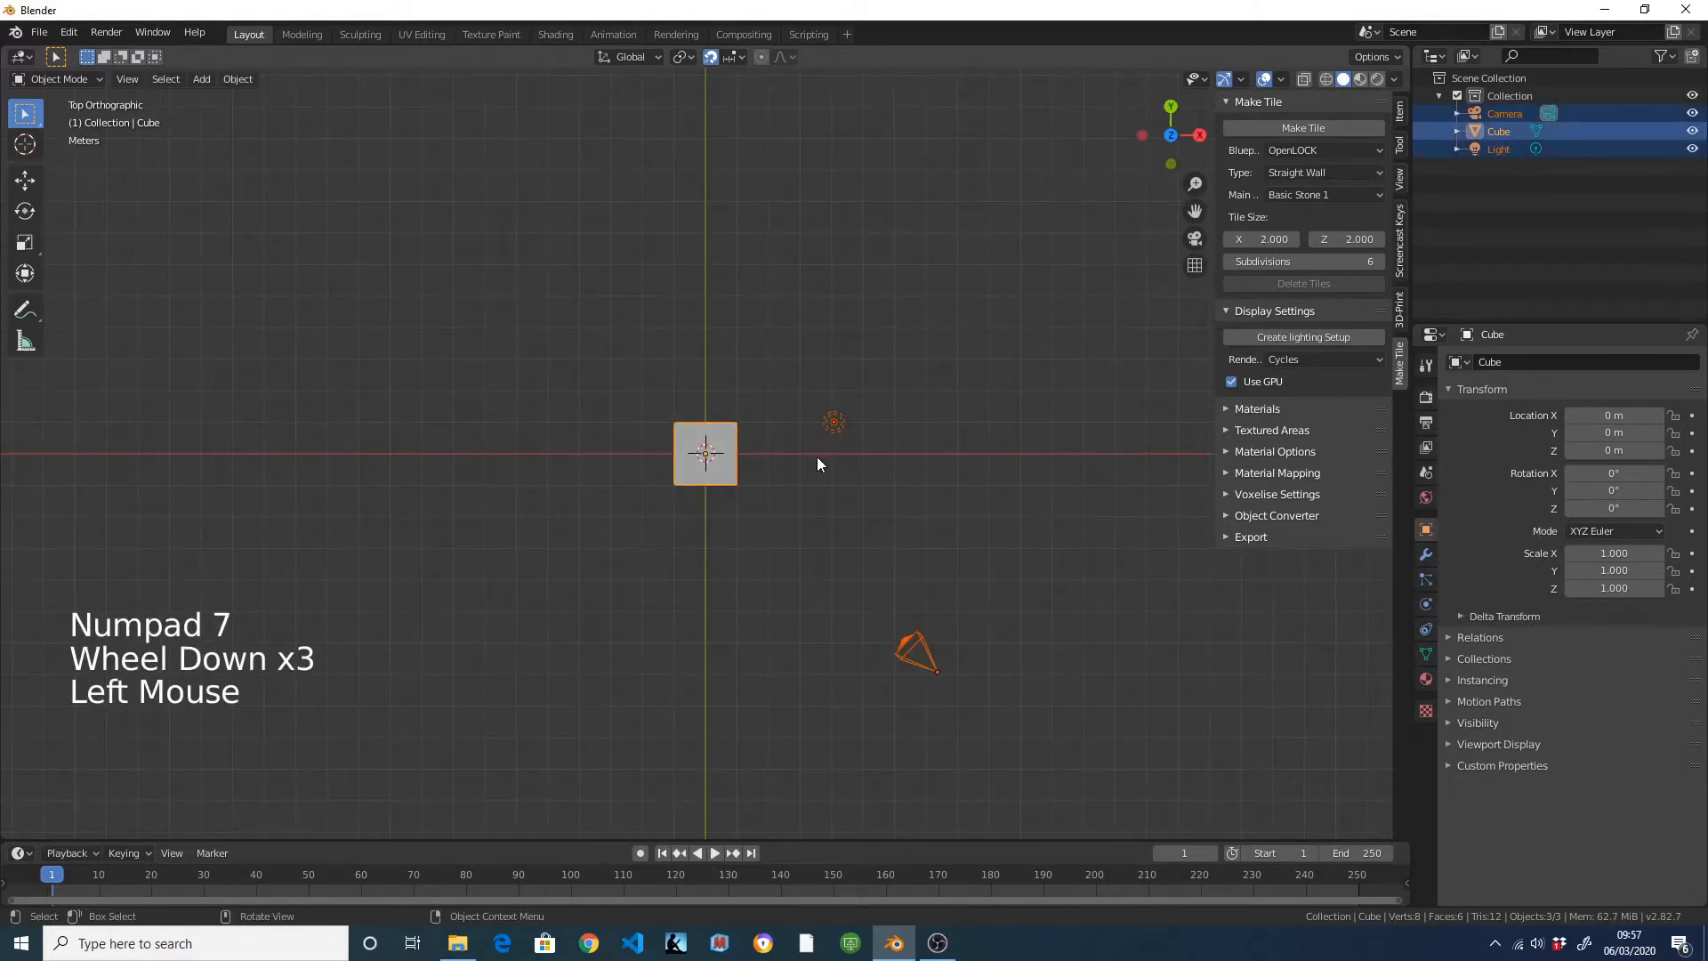
key("Delete")
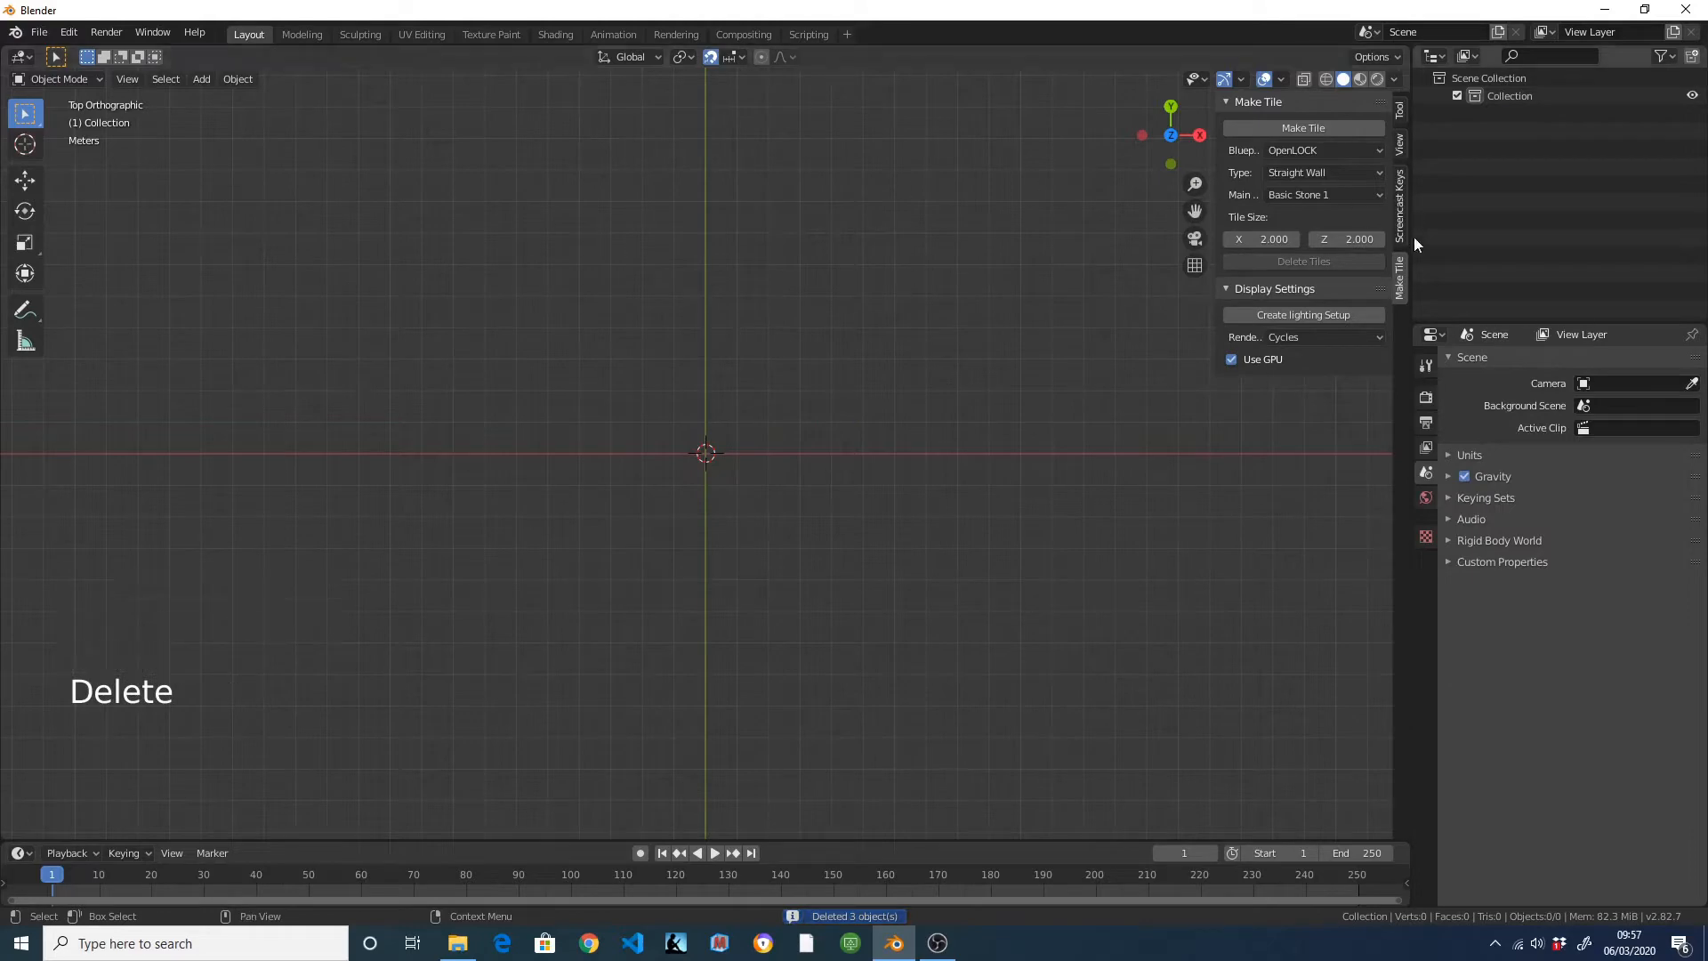
Set the Make Tile blueprint to Custom and the tile type to Semi Circular Floor.
left_click(1402, 290)
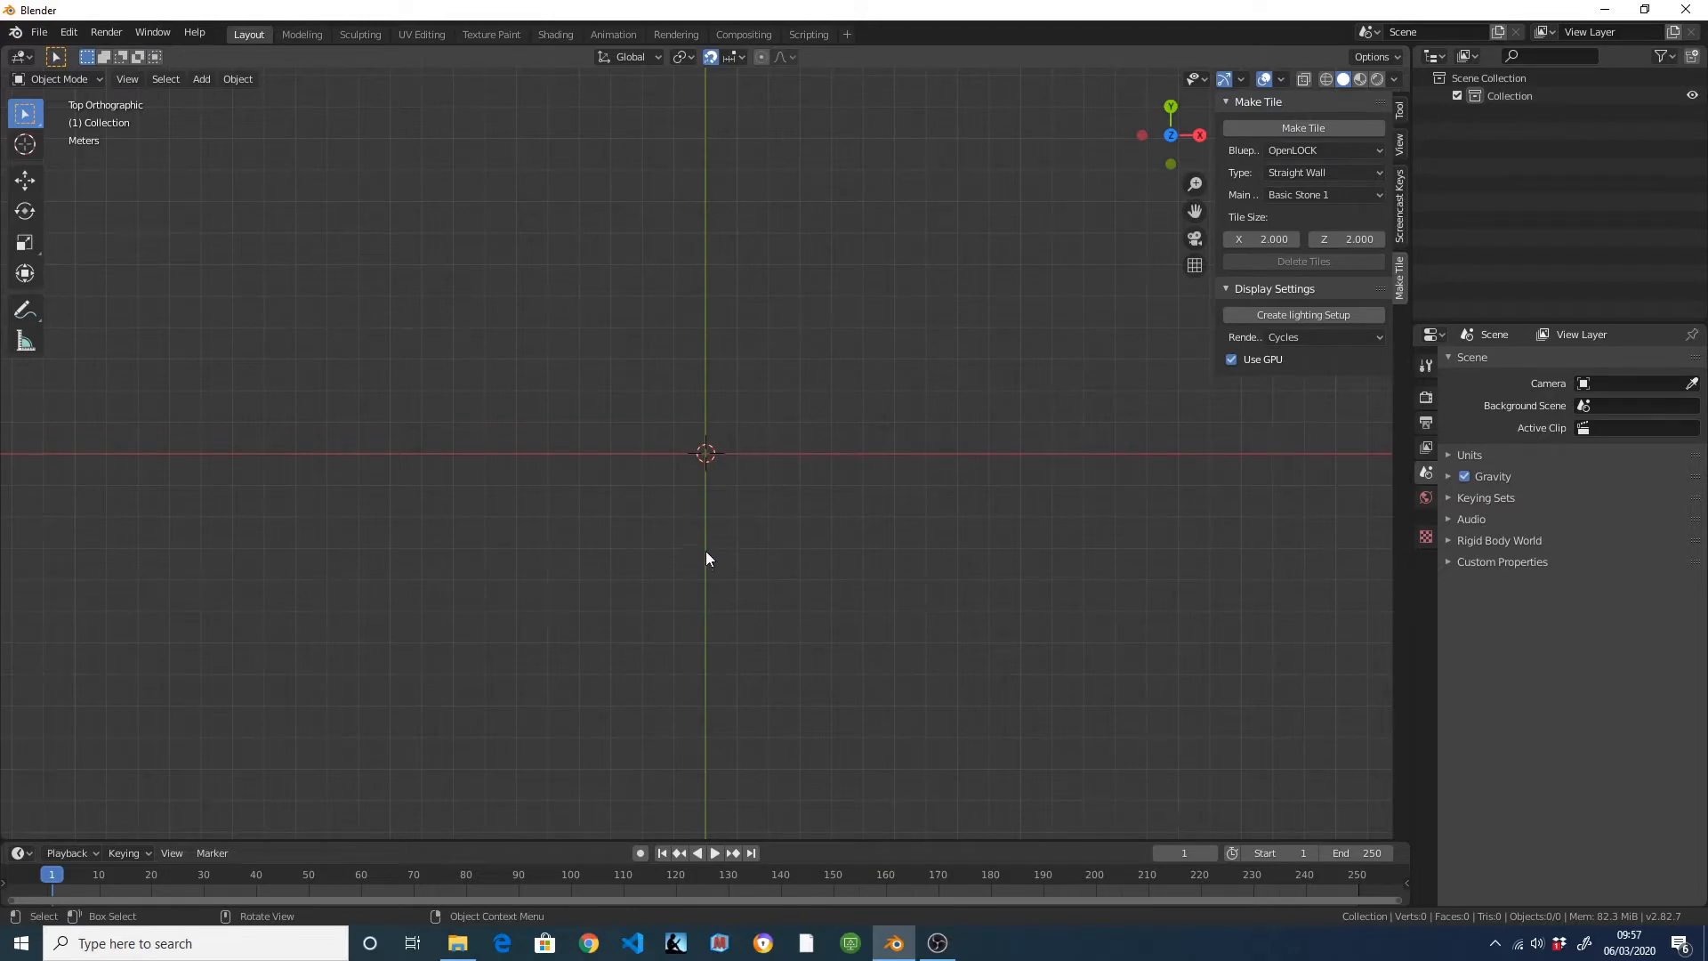
scroll(706, 558, "up", 3)
left_click(1292, 151)
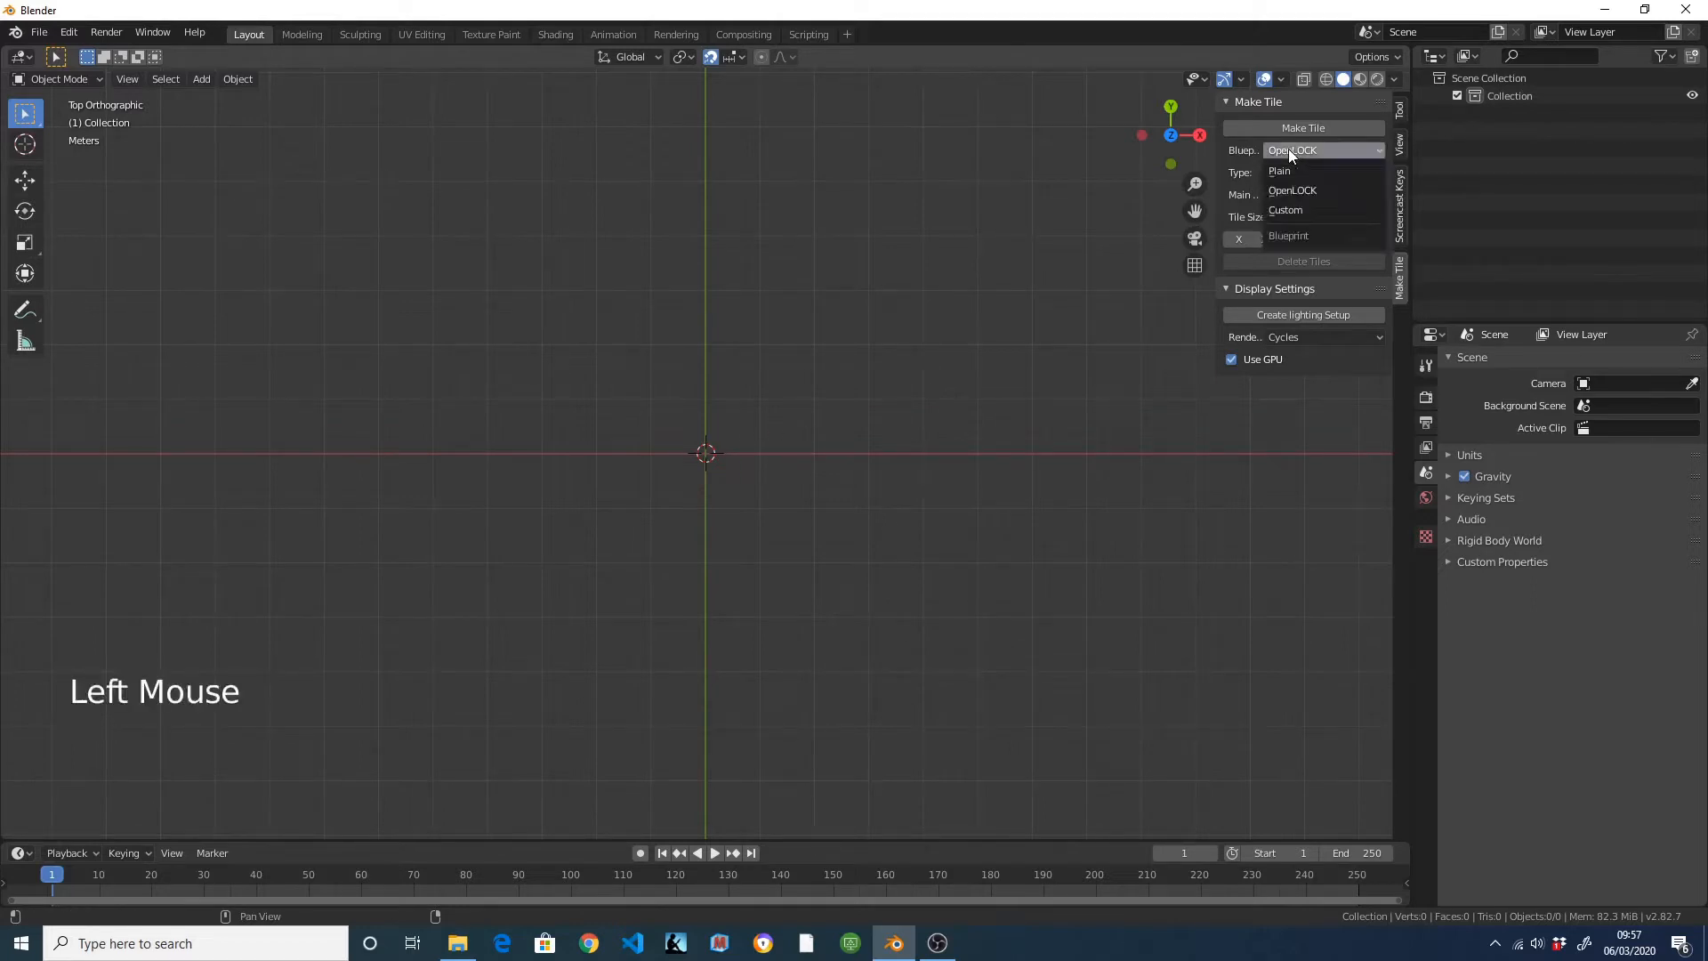
left_click(1305, 211)
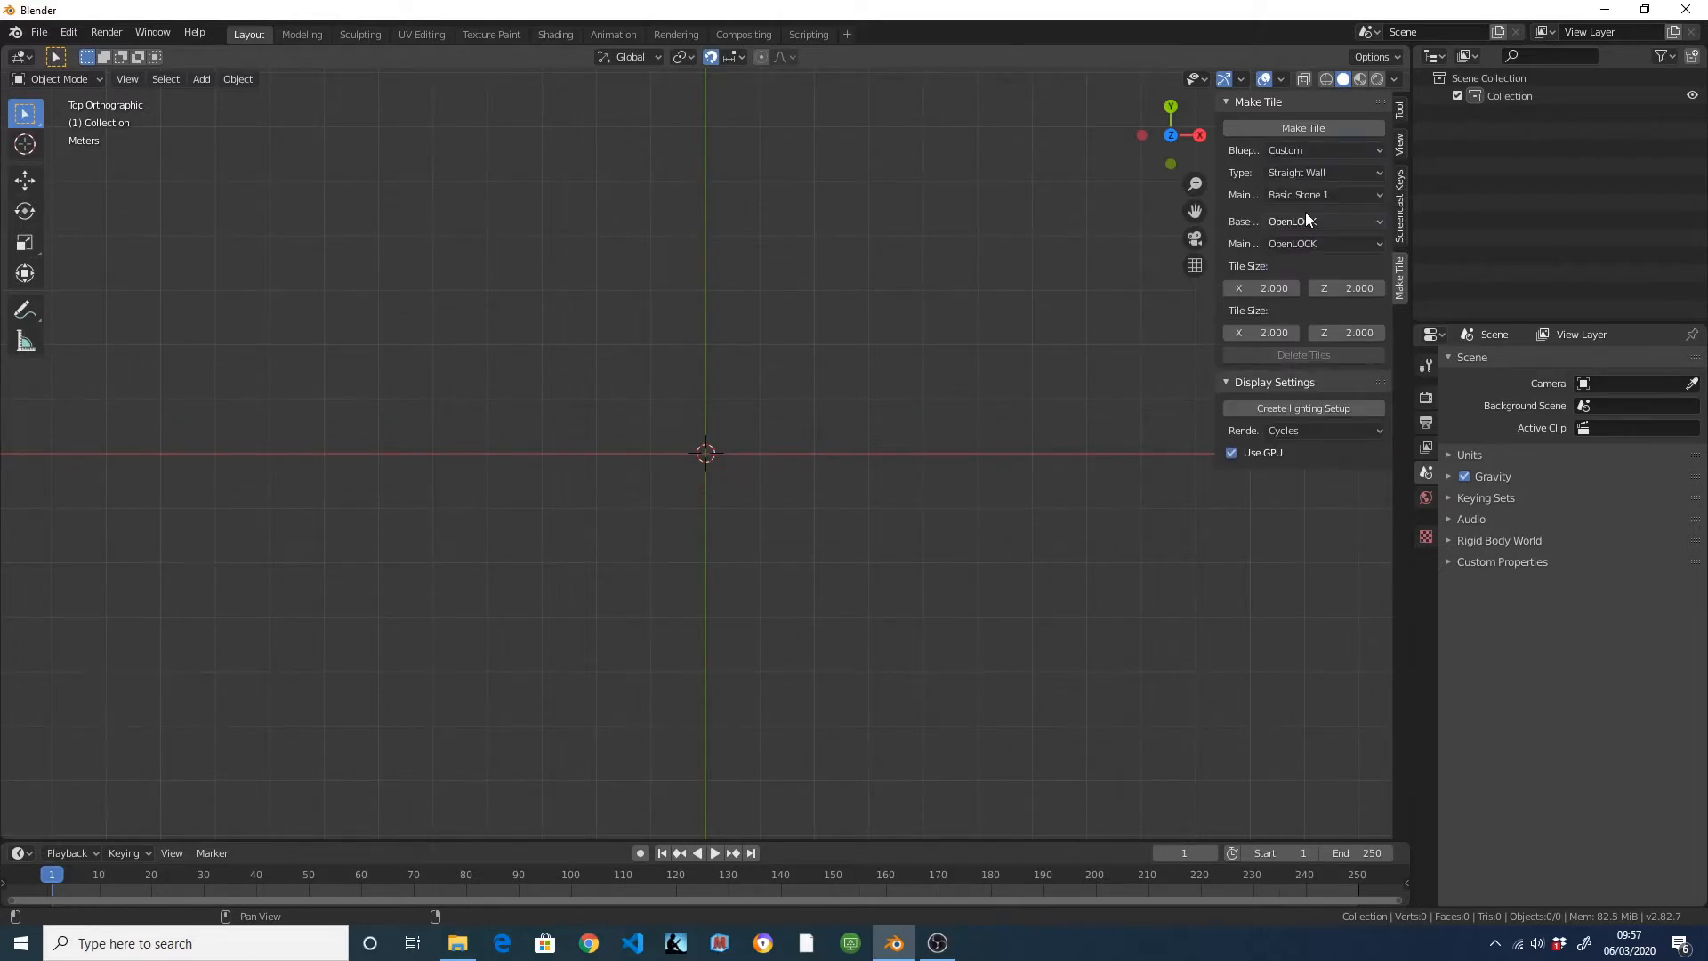
left_click(1294, 172)
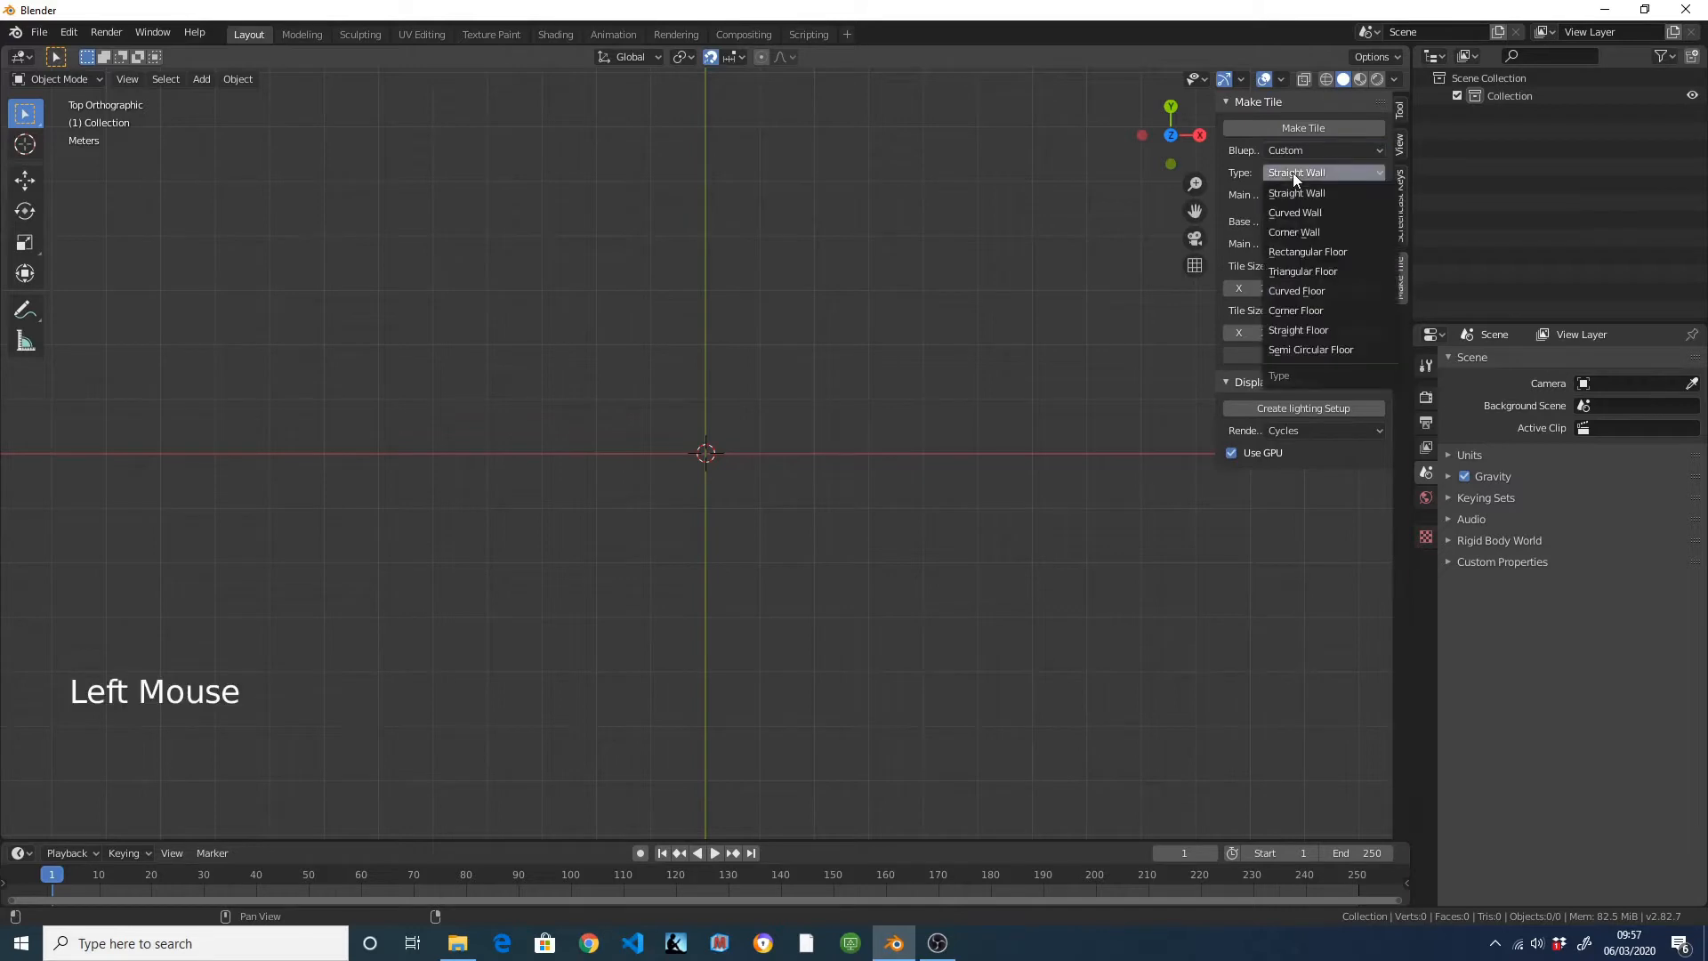
left_click(1315, 350)
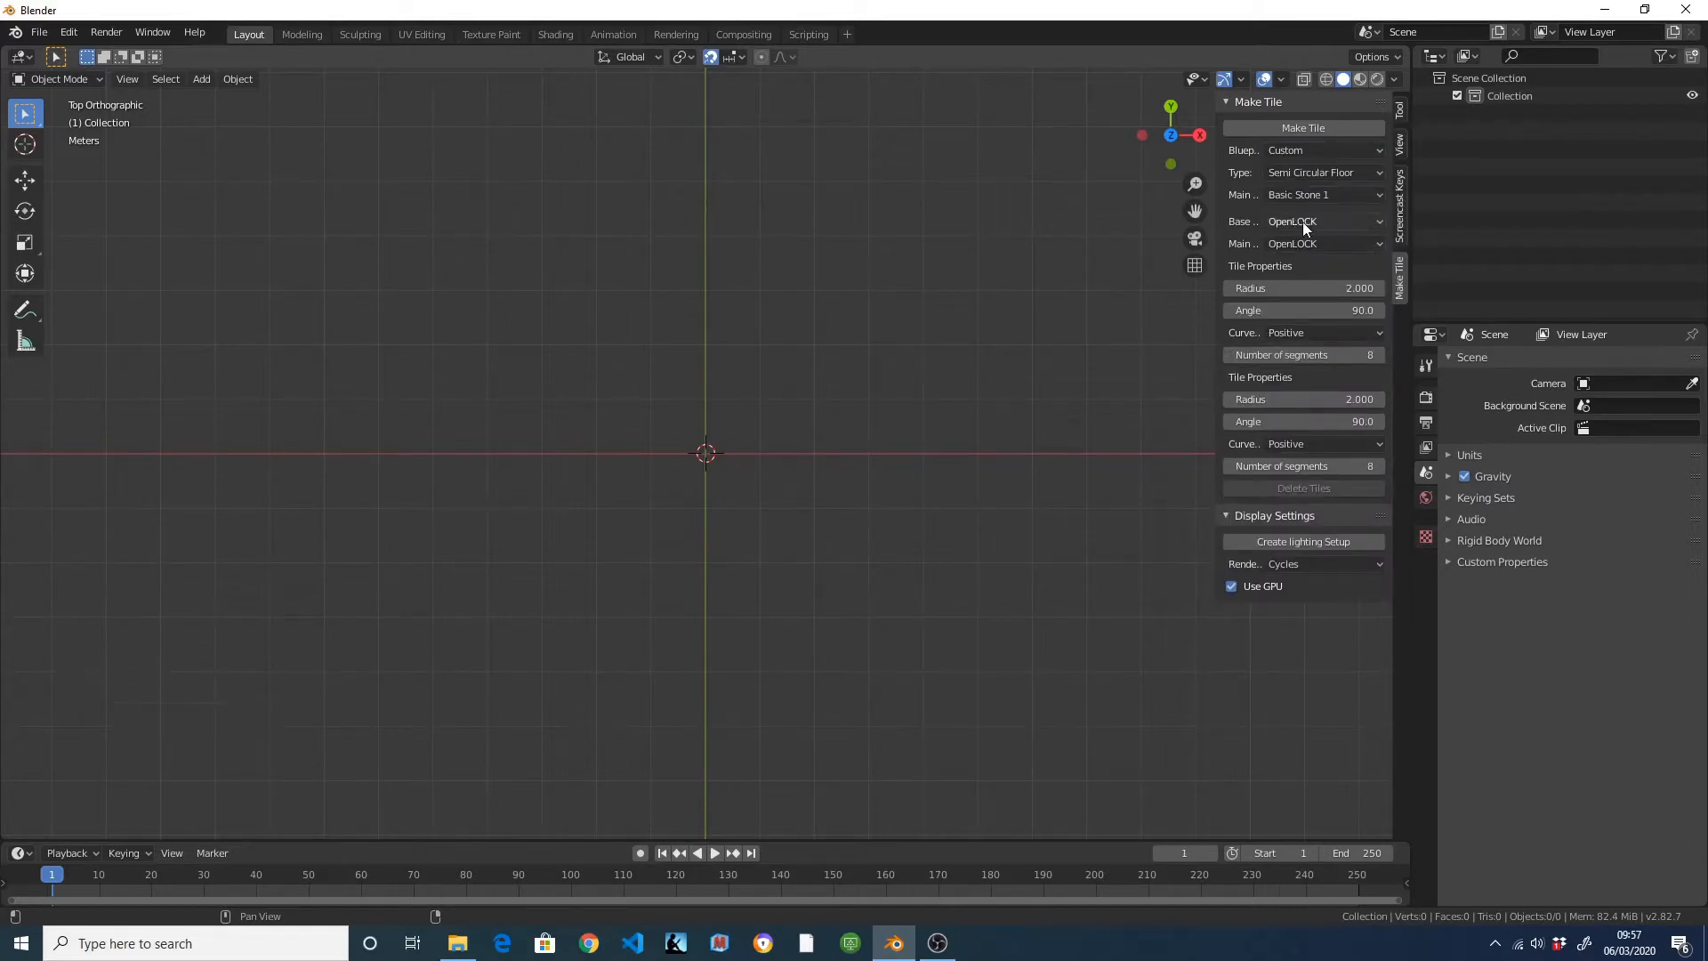
Set the tile's main system to None and widen the sidebar so its labels are readable.
left_click(1309, 244)
left_click(1302, 302)
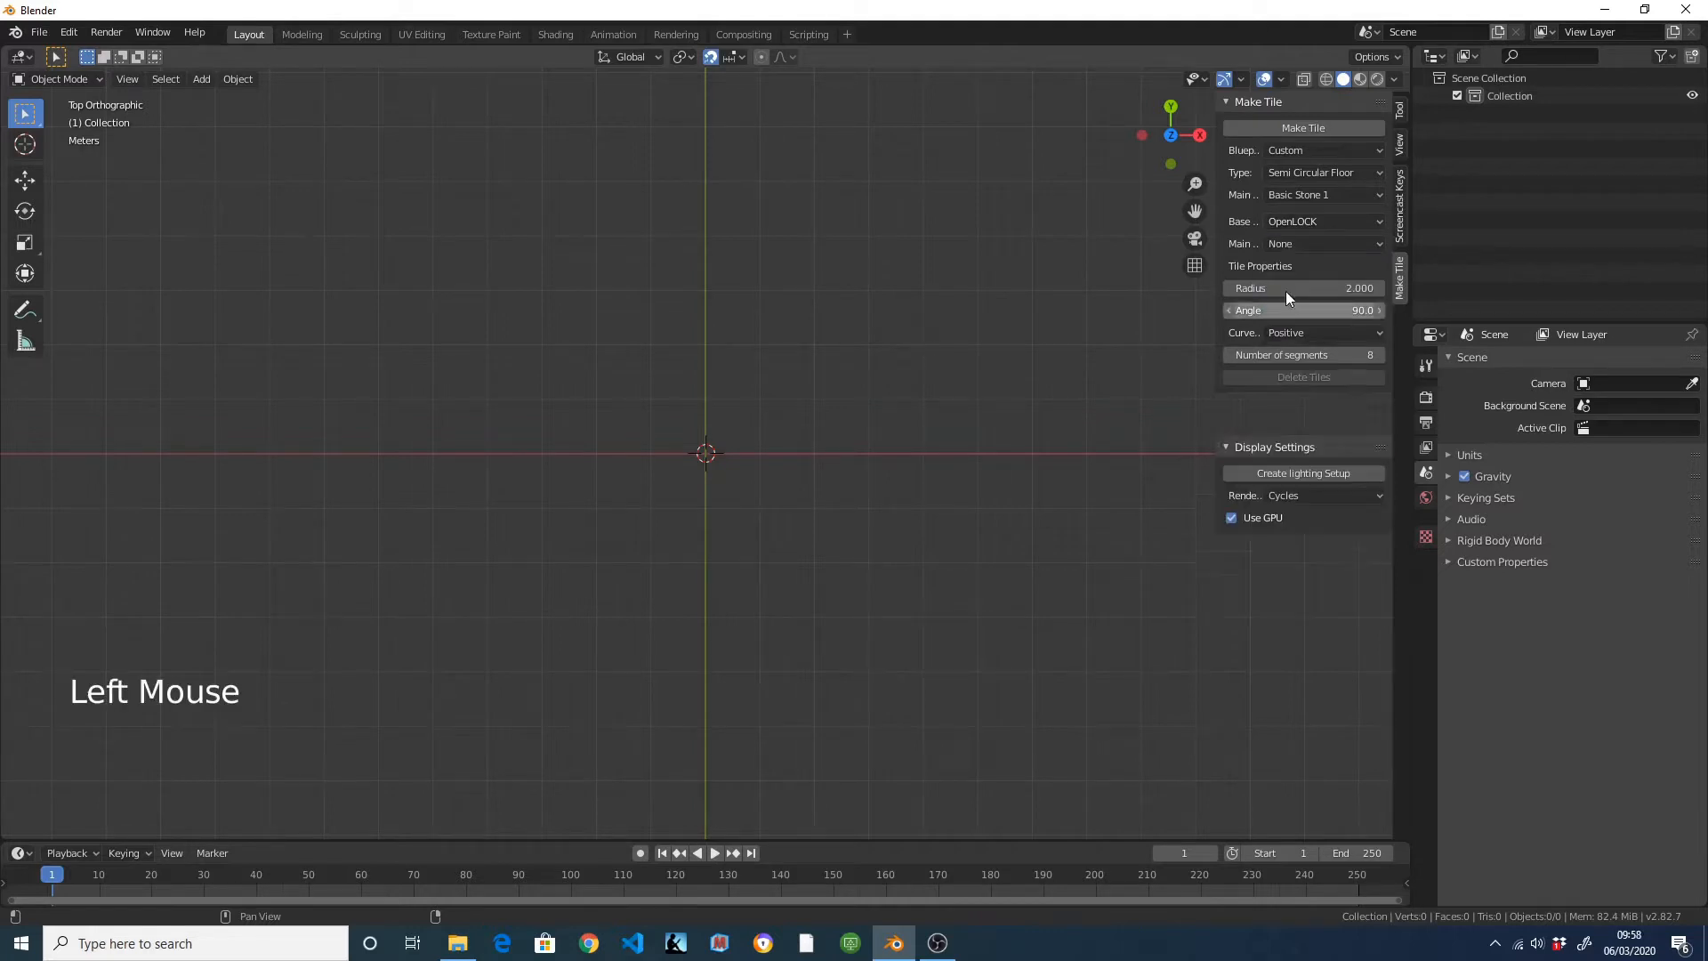
left_click_drag(1219, 237, 1034, 238)
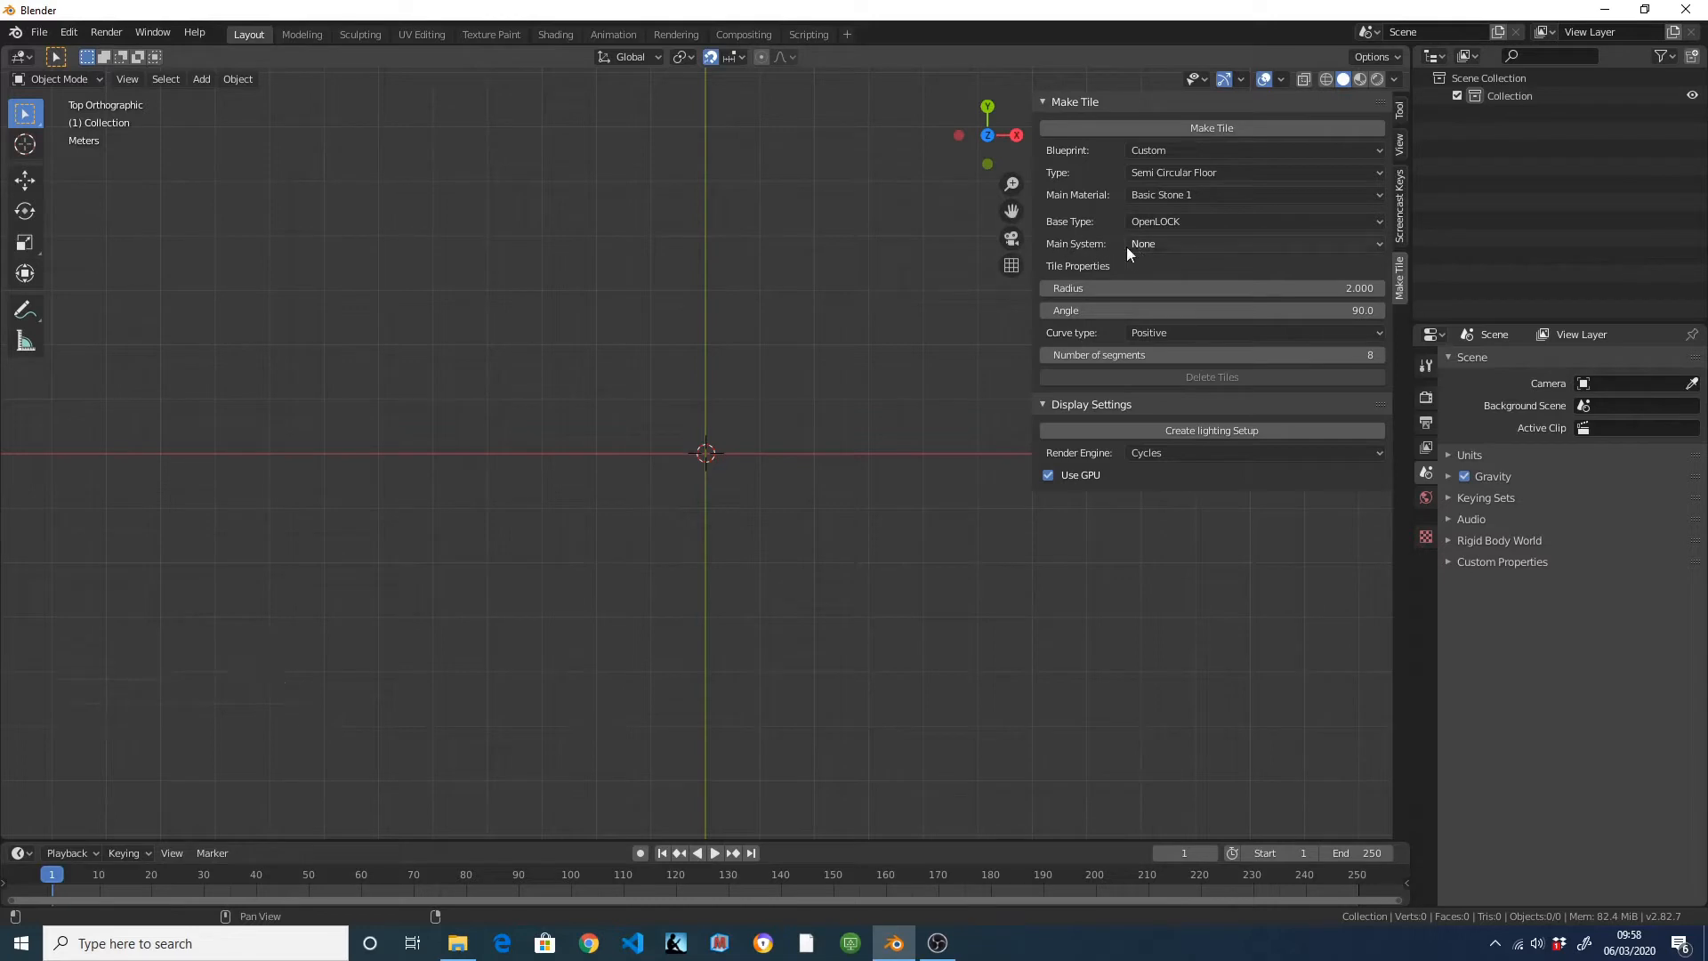
Set the tile radius to 3 and make the semi-circular floor base.
left_click(1179, 288)
type("3")
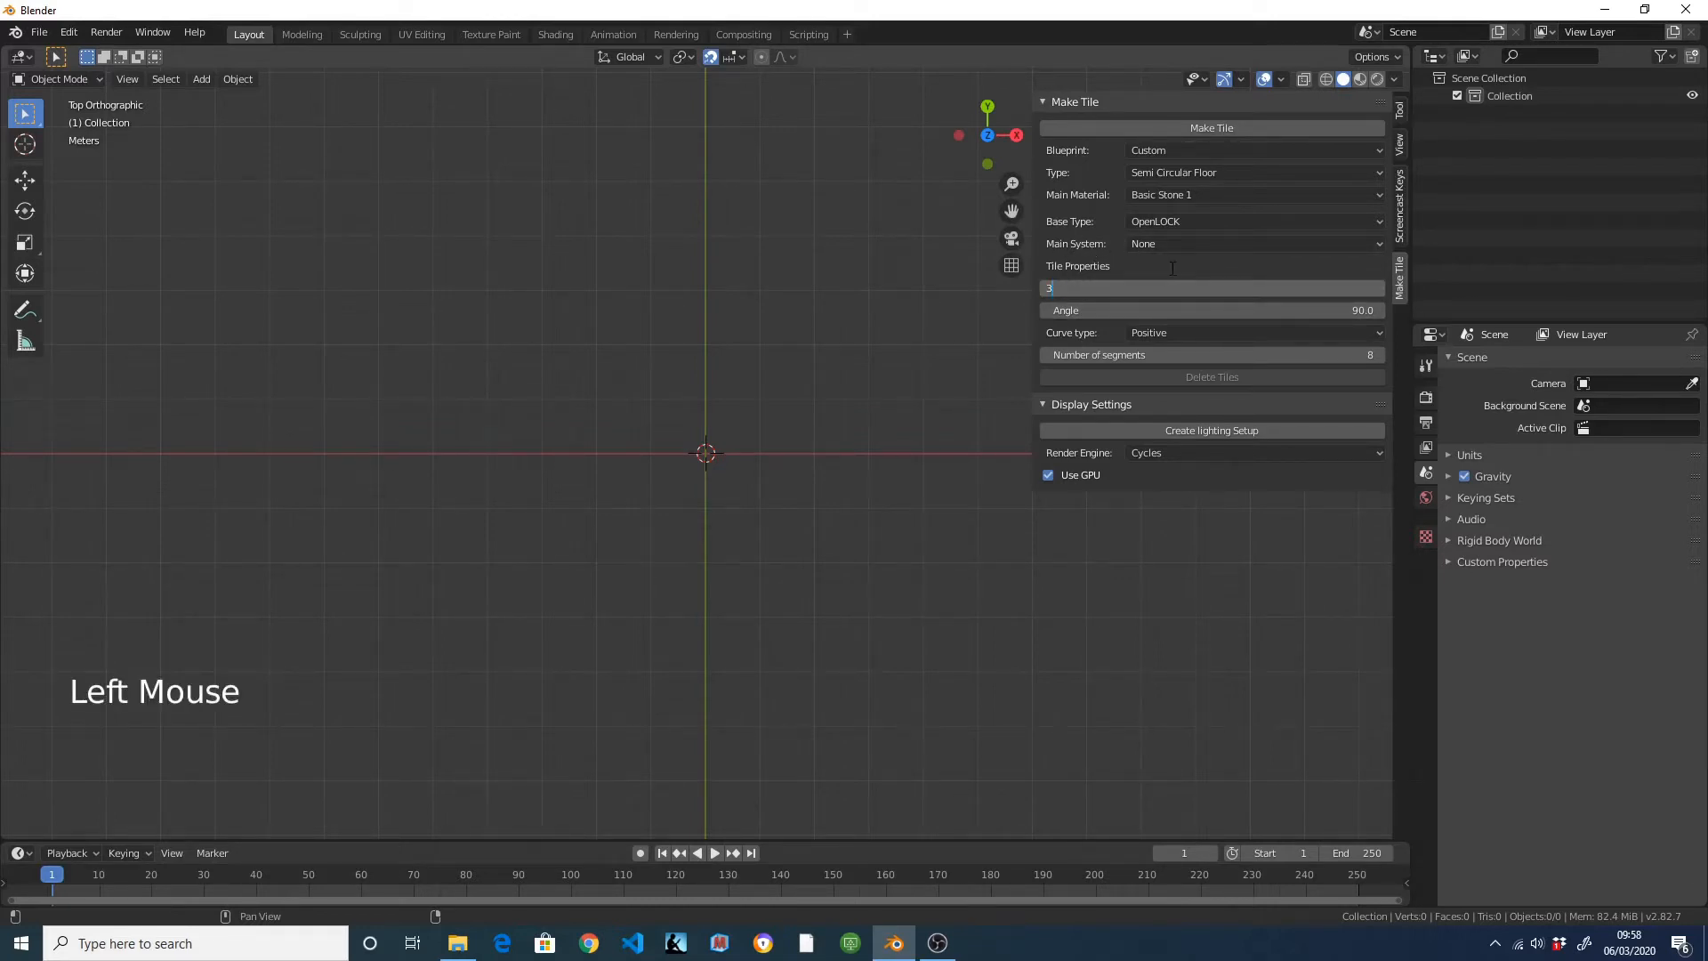
key("Return")
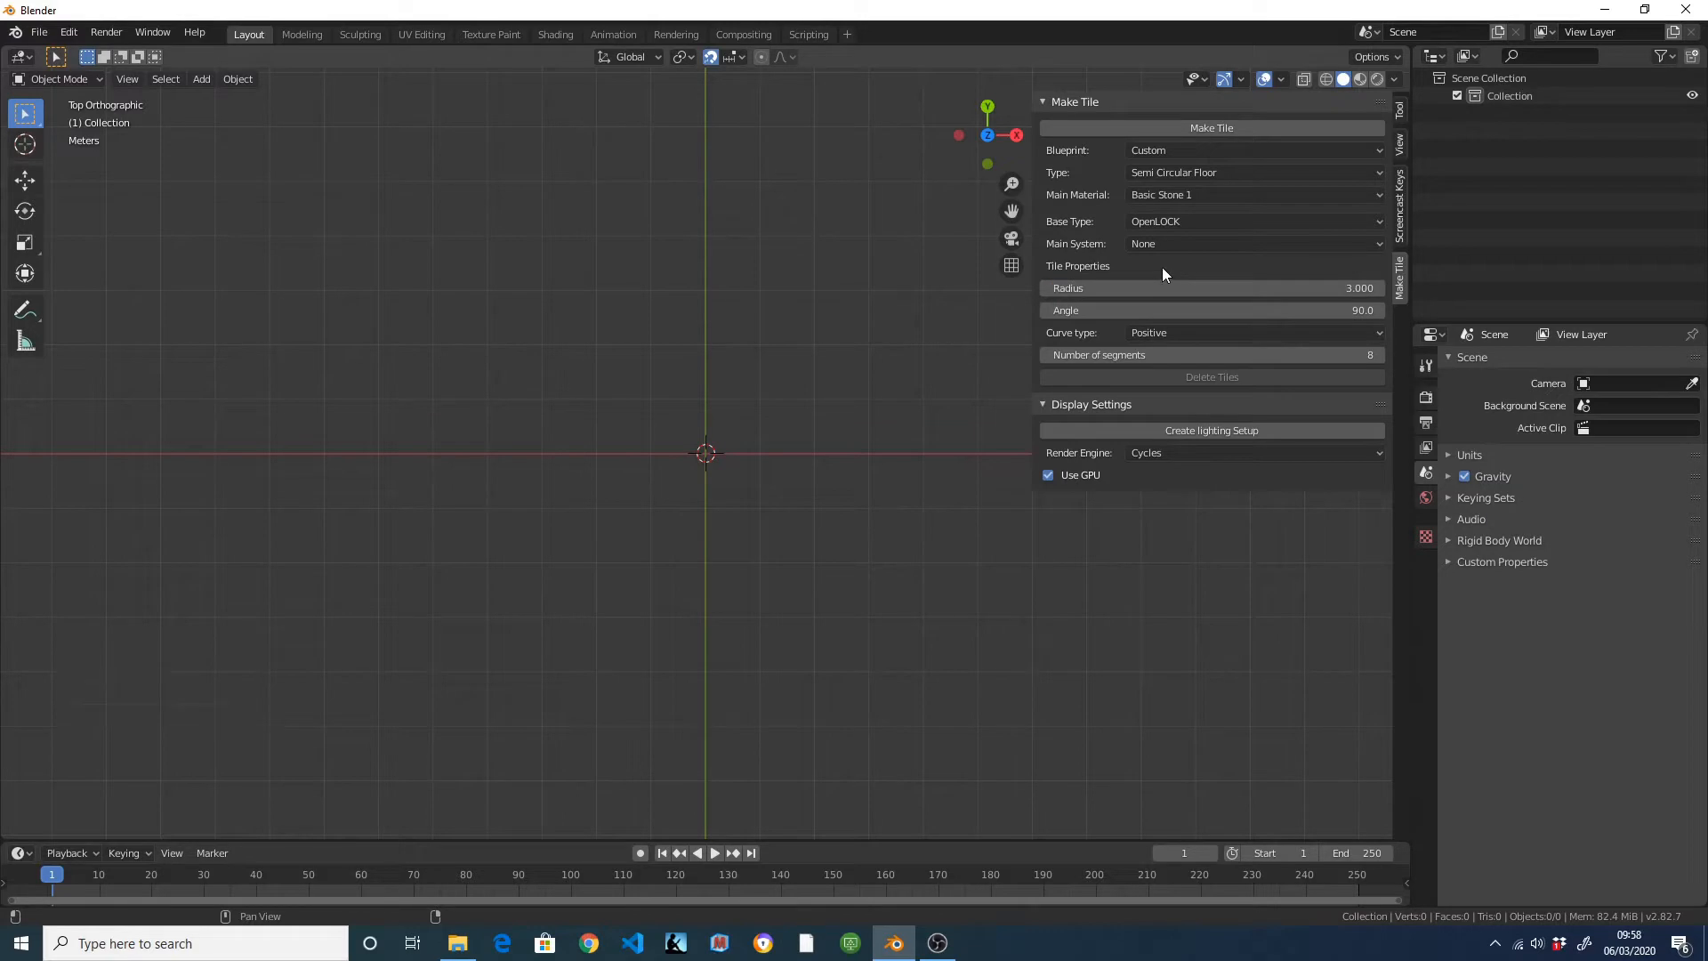
left_click(1167, 130)
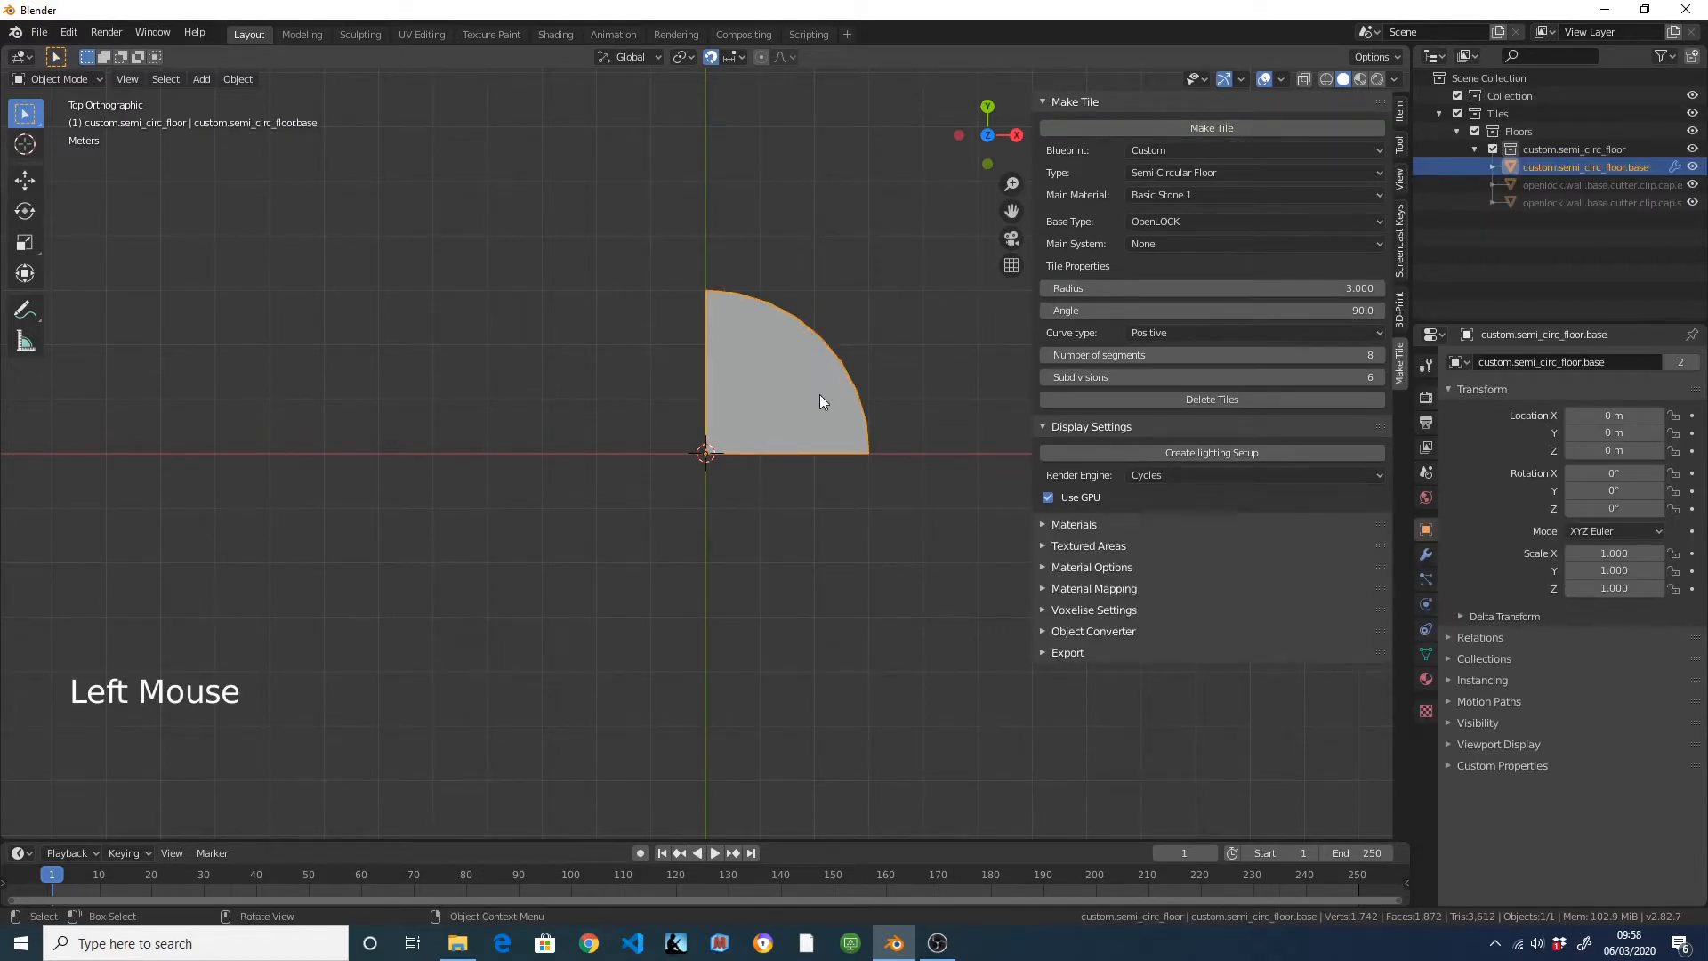
type("r98")
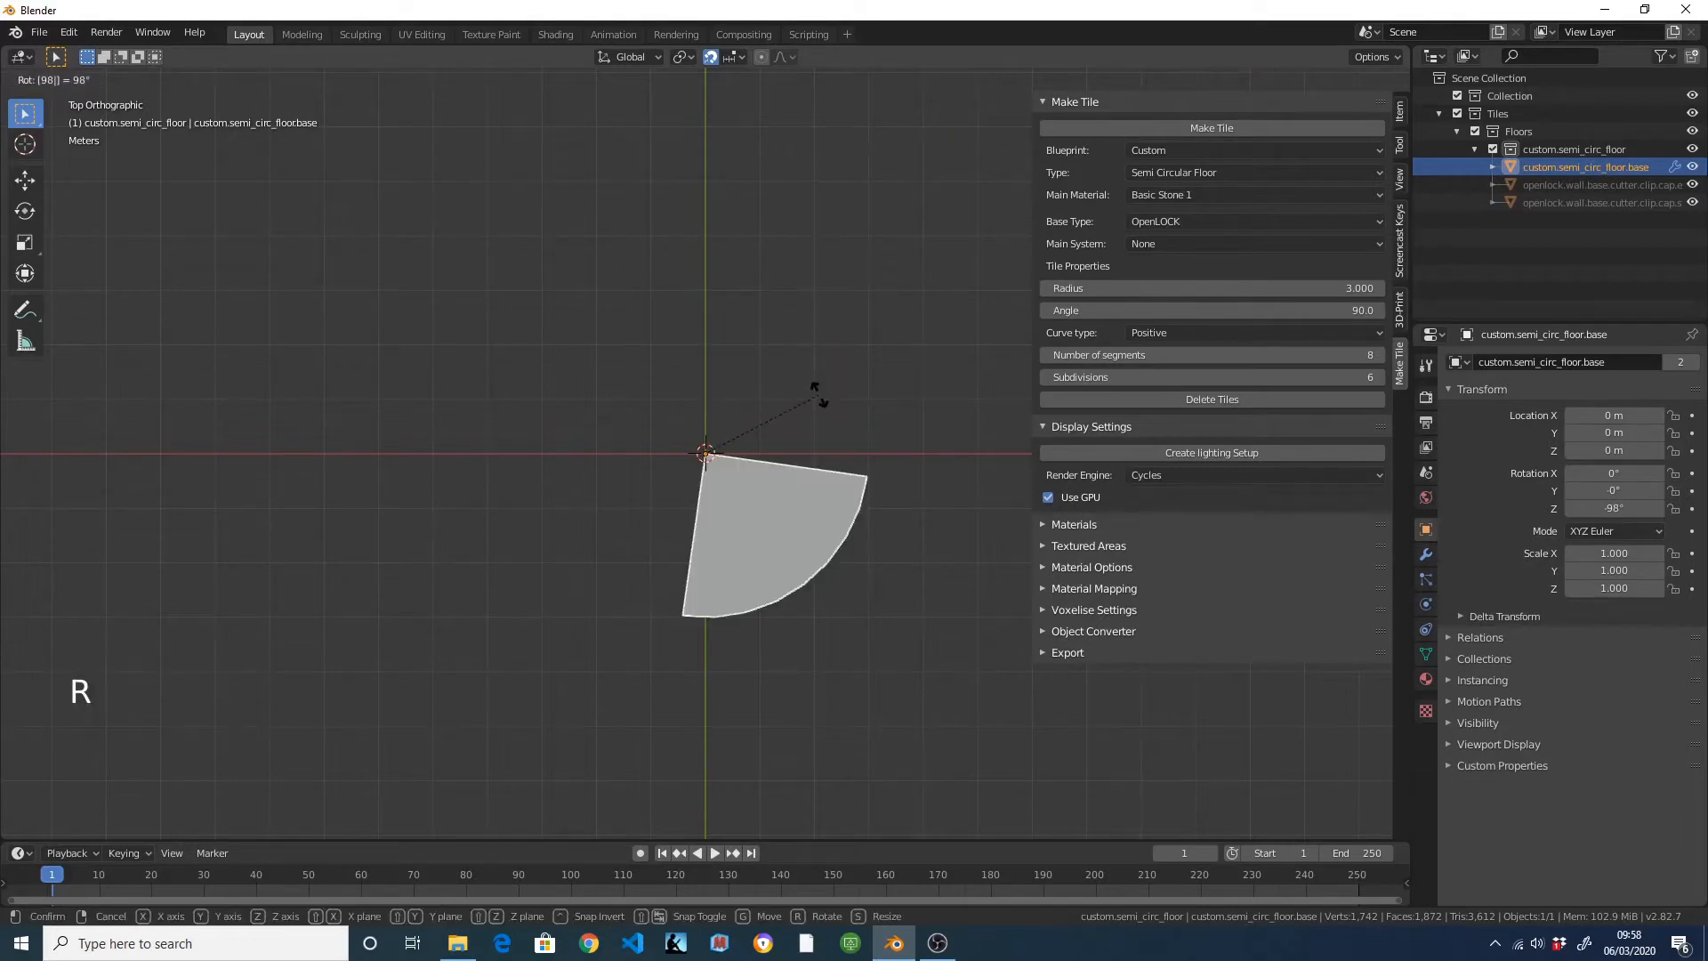
key("Escape")
type("r8")
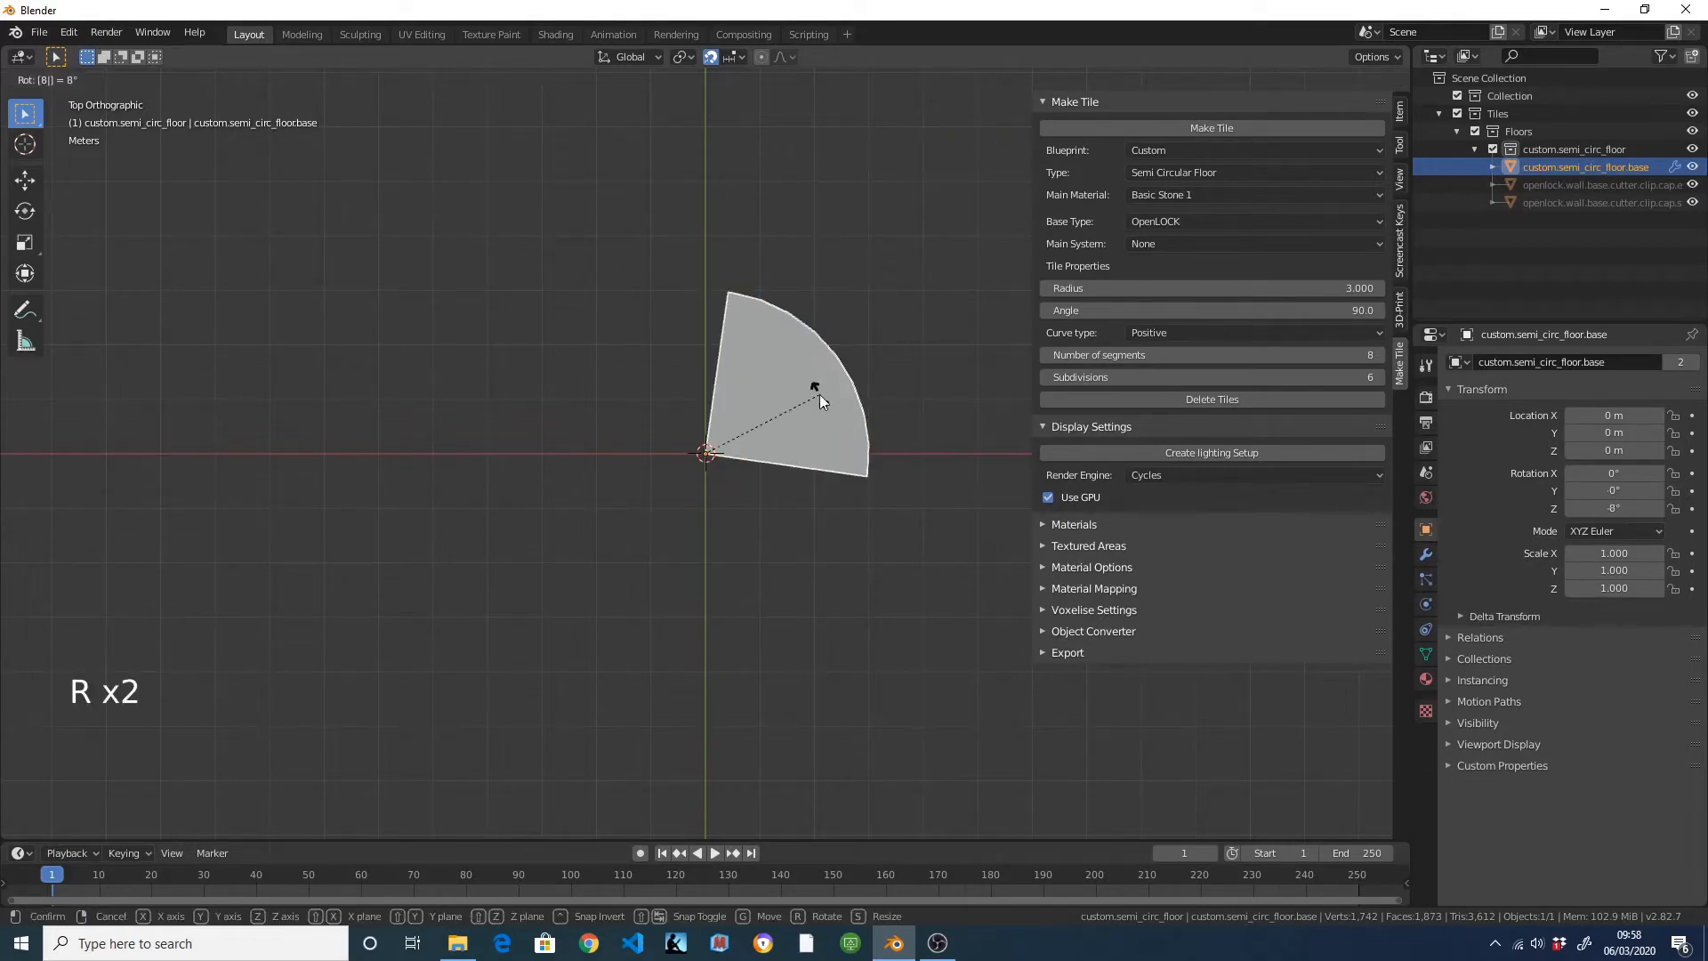
key("Escape")
Rotate the semi-circular floor base 90 degrees clockwise in top view, deselect it, and inspect its curved edge.
type("r90")
key("Return")
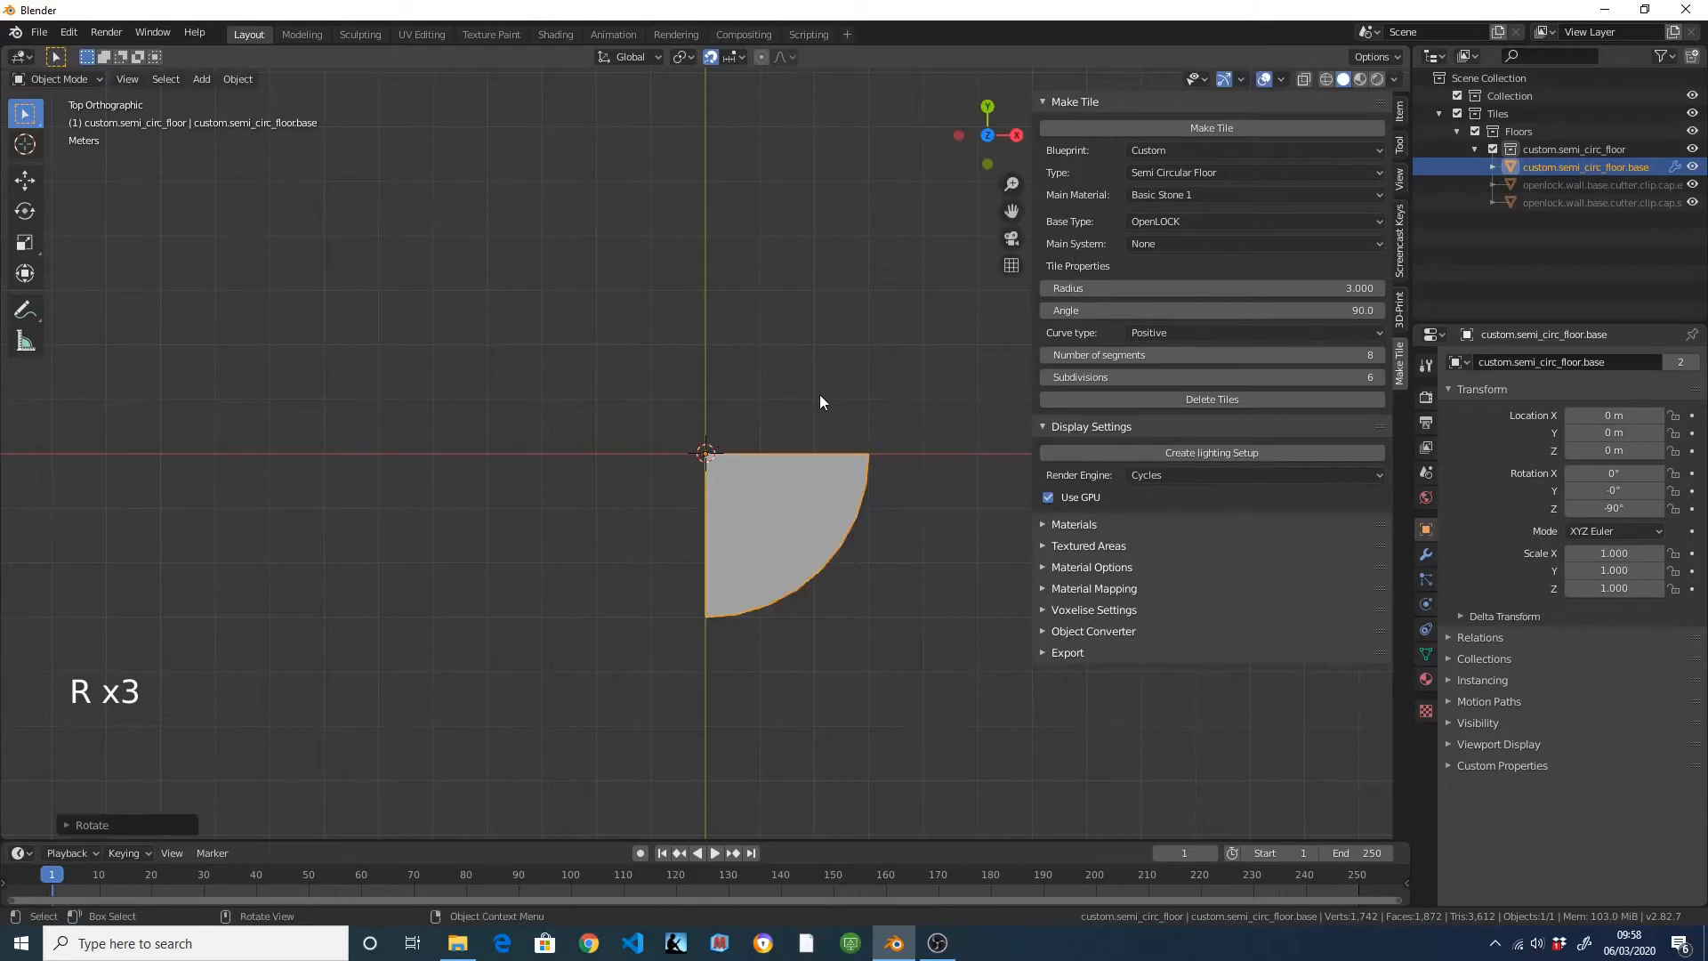
middle_click_drag(678, 547, 665, 397)
left_click(829, 521)
scroll(829, 522, "up", 3)
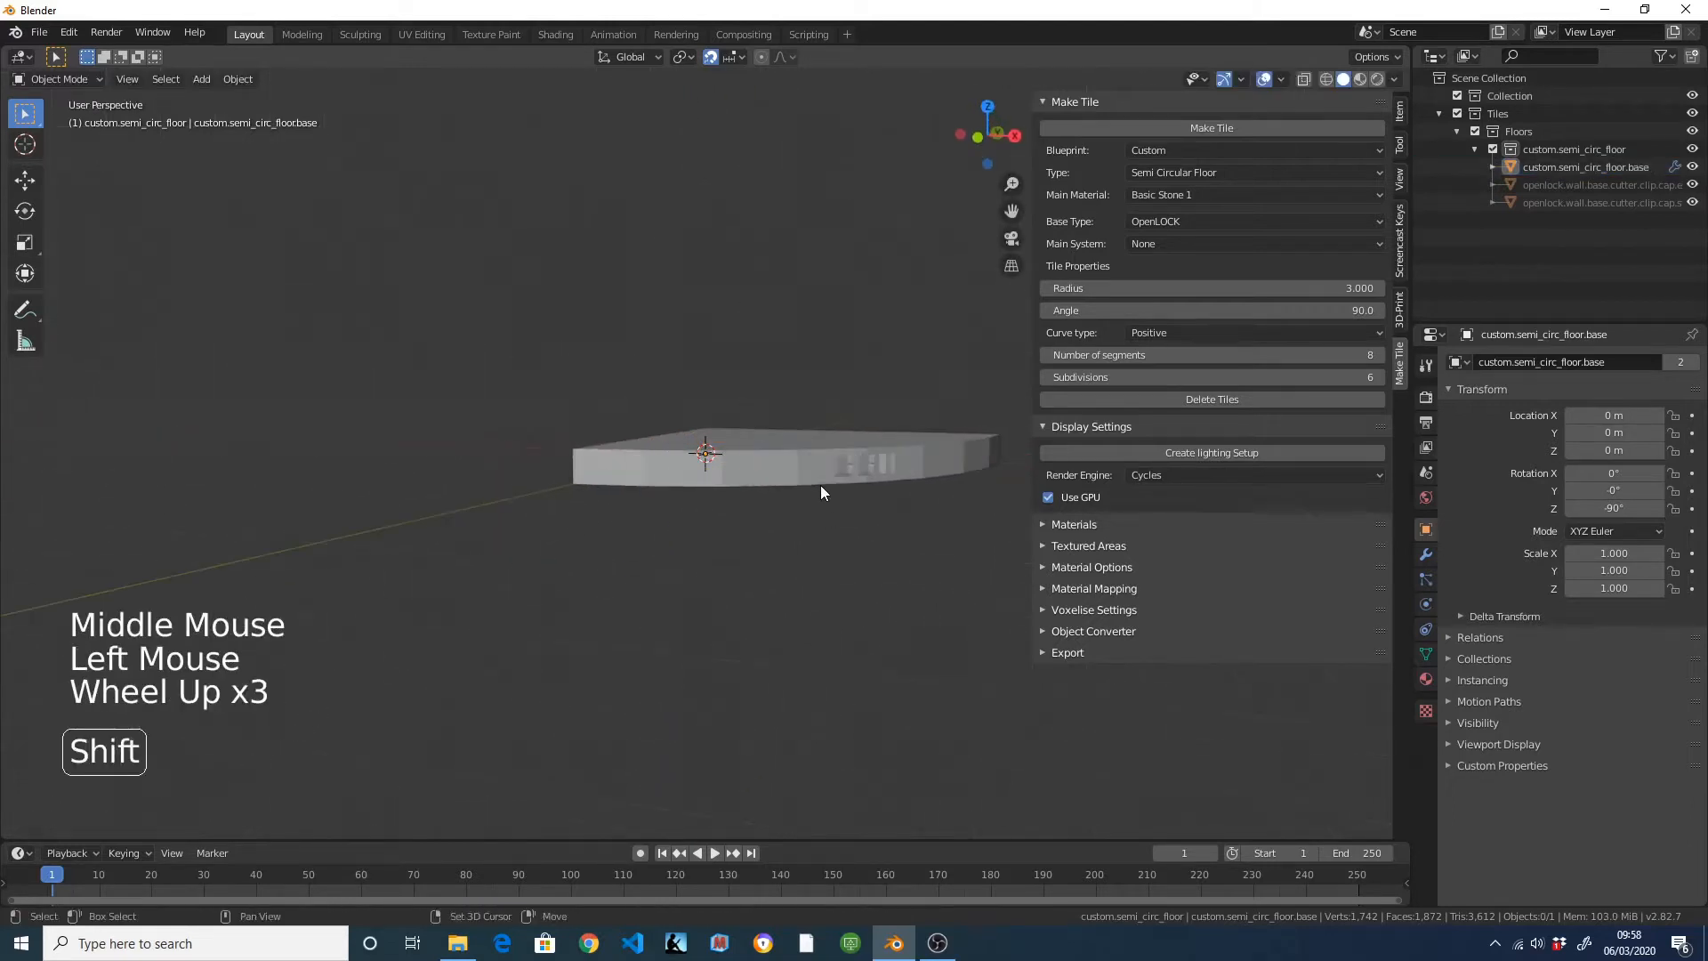
Select the semi-circular floor base, view it from the top, and set the new tile's type to Rectangular Floor.
middle_click_drag(820, 492, 748, 507, "shift")
left_click(752, 511)
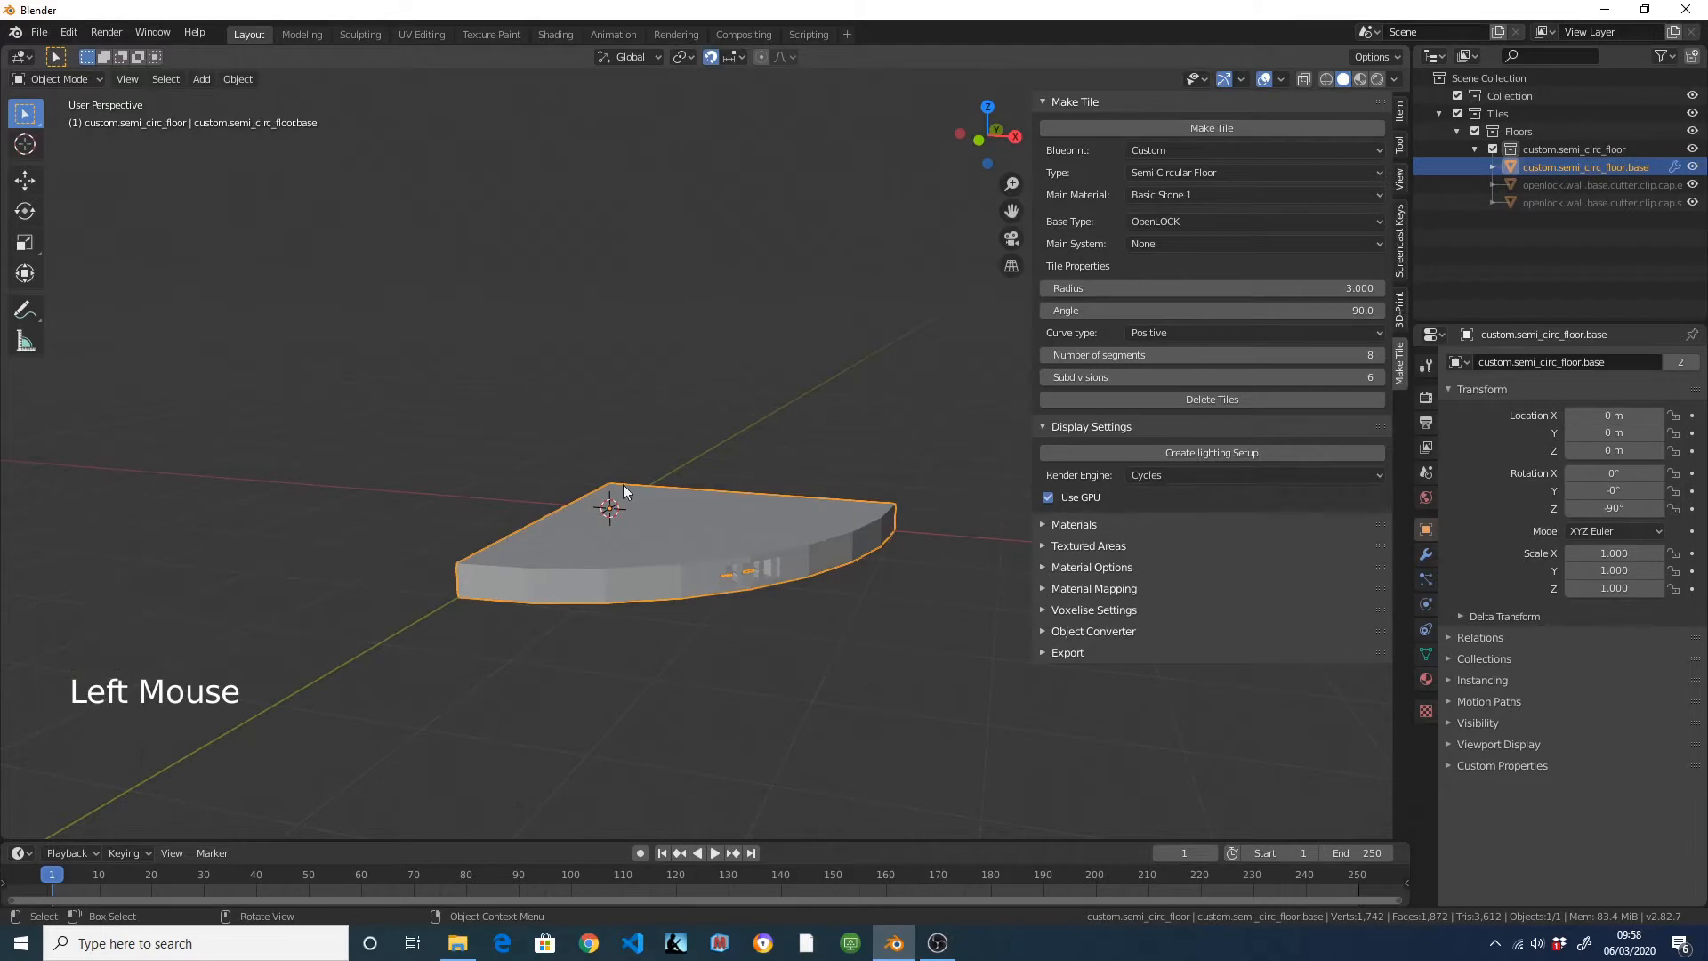
left_click(635, 543)
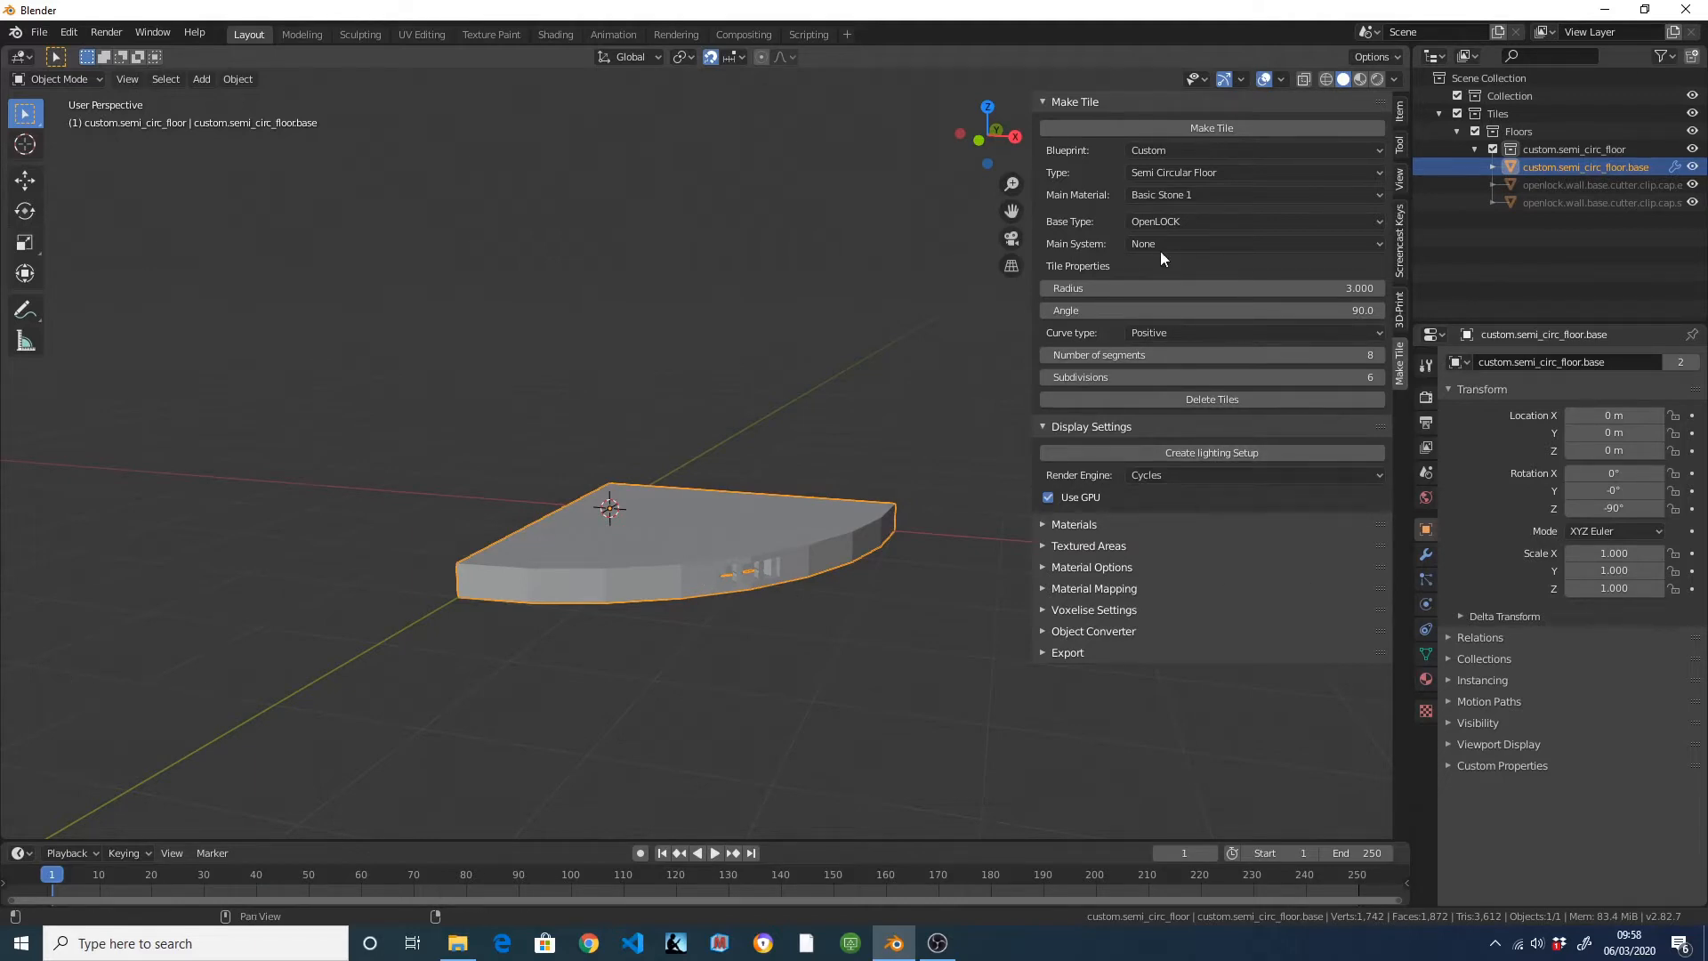
key("KP_7")
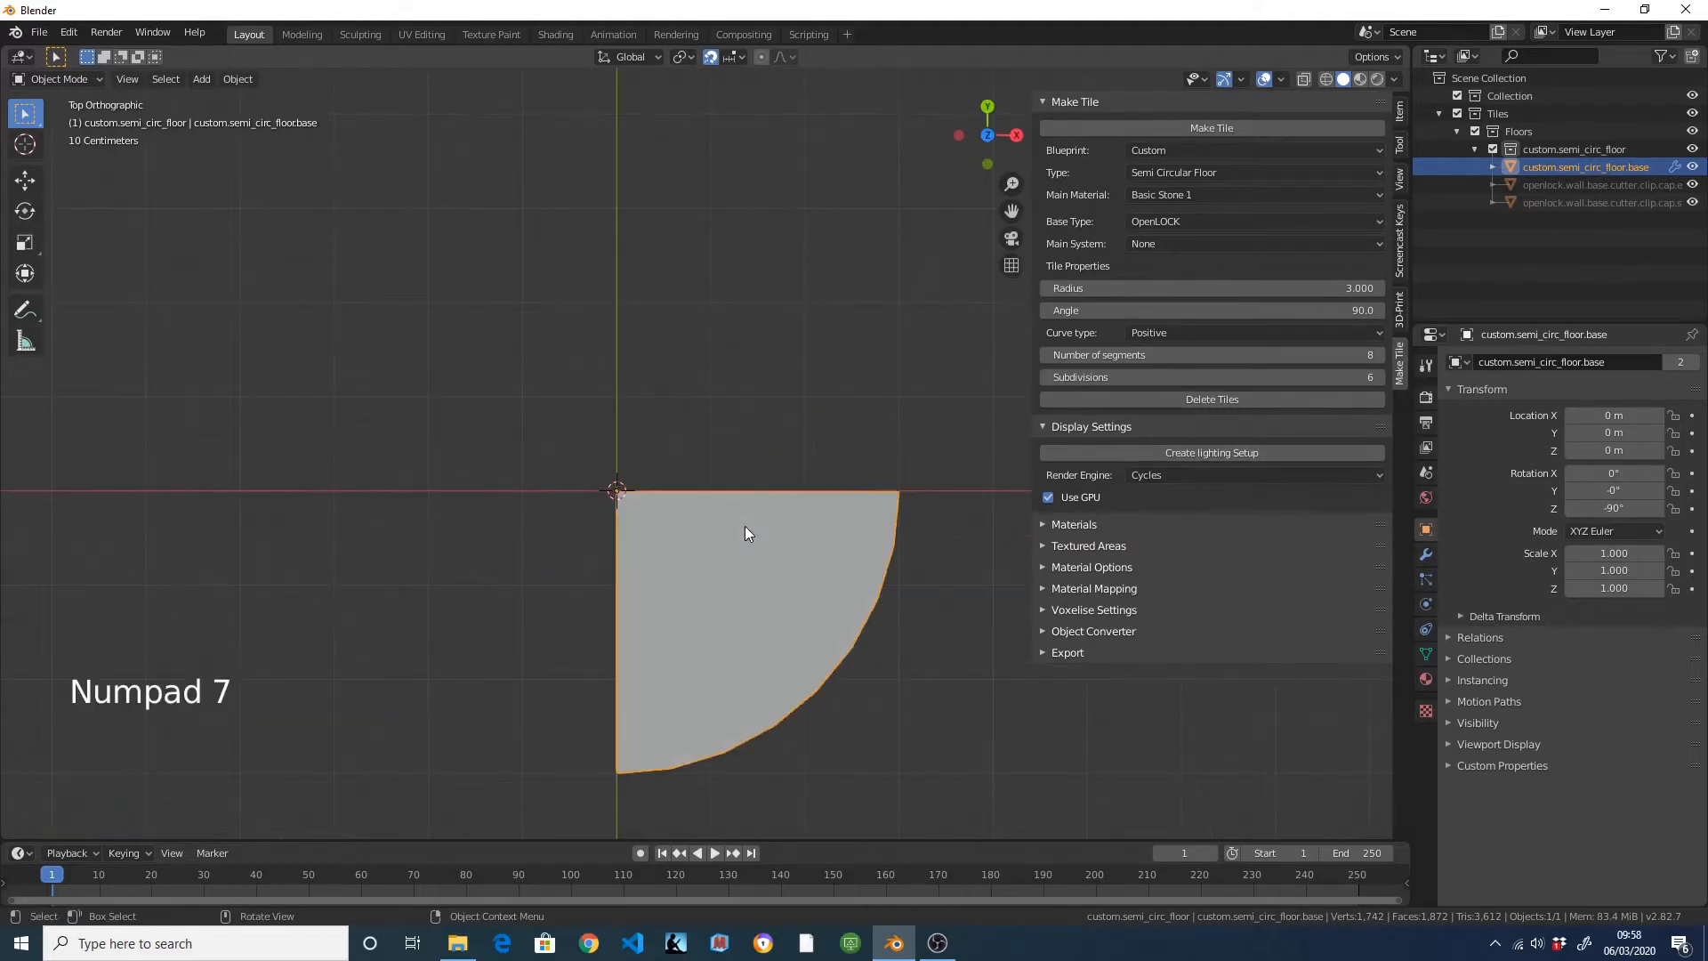
scroll(617, 482, "down", 2)
middle_click_drag(617, 482, 690, 465, "shift")
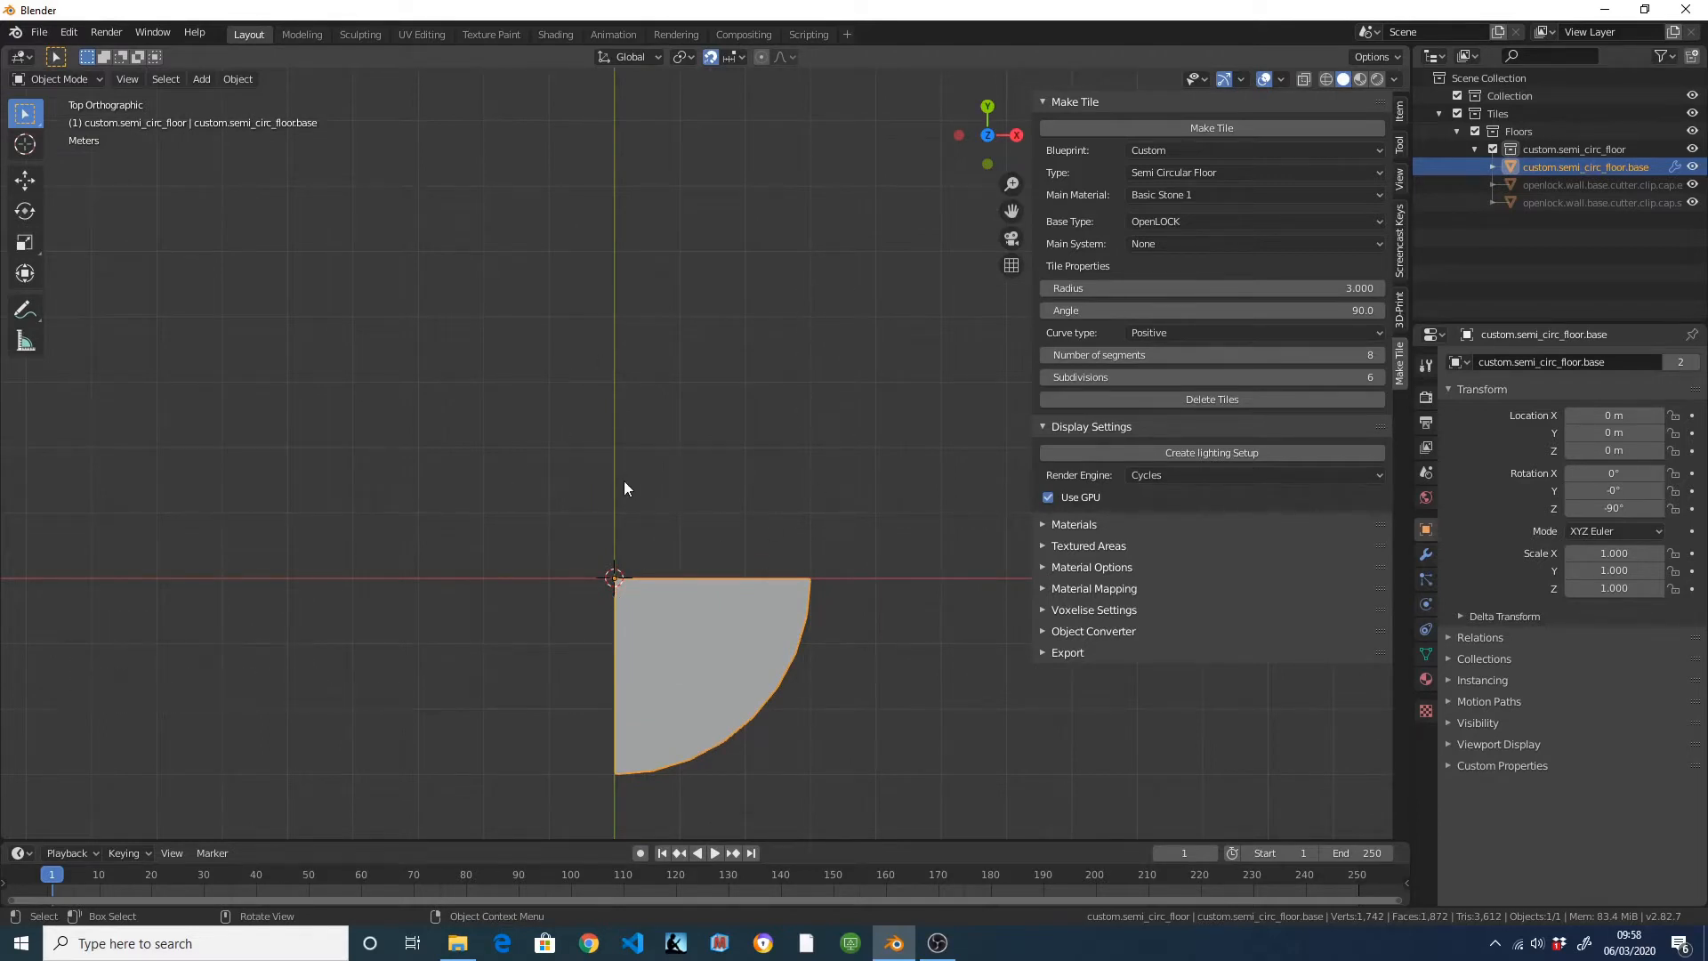
left_click(1198, 173)
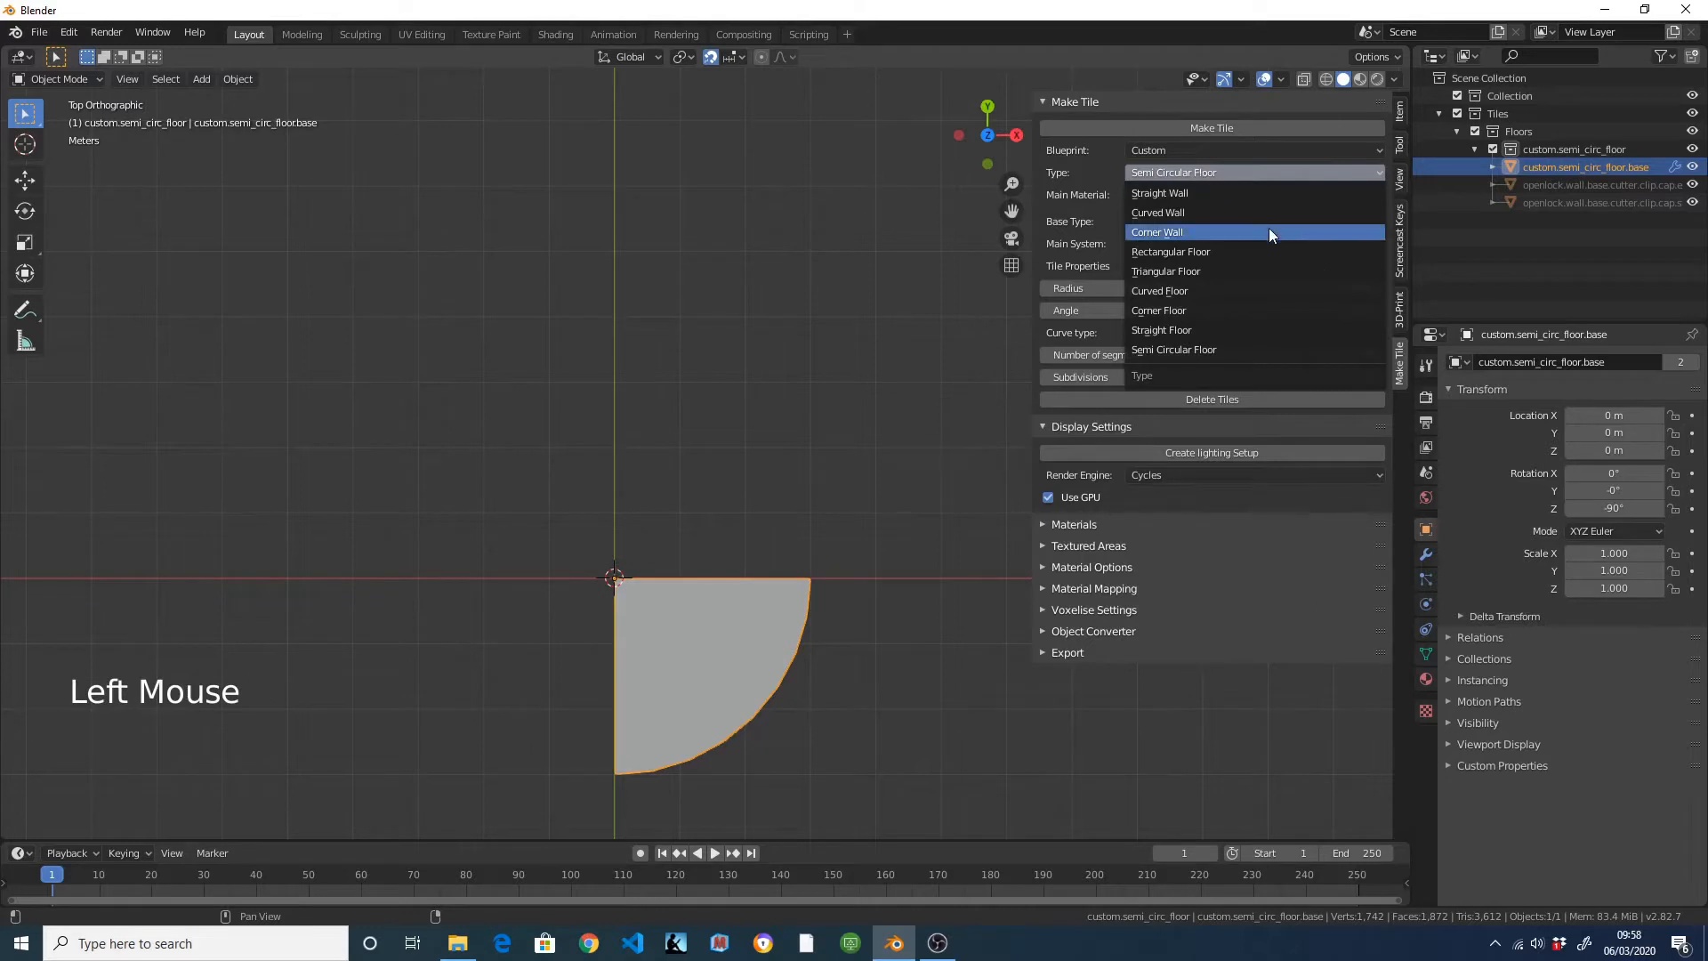
left_click(1203, 251)
Set the tile size to 3 in X and 3 in Y and make the rectangular floor base.
left_click(1112, 284)
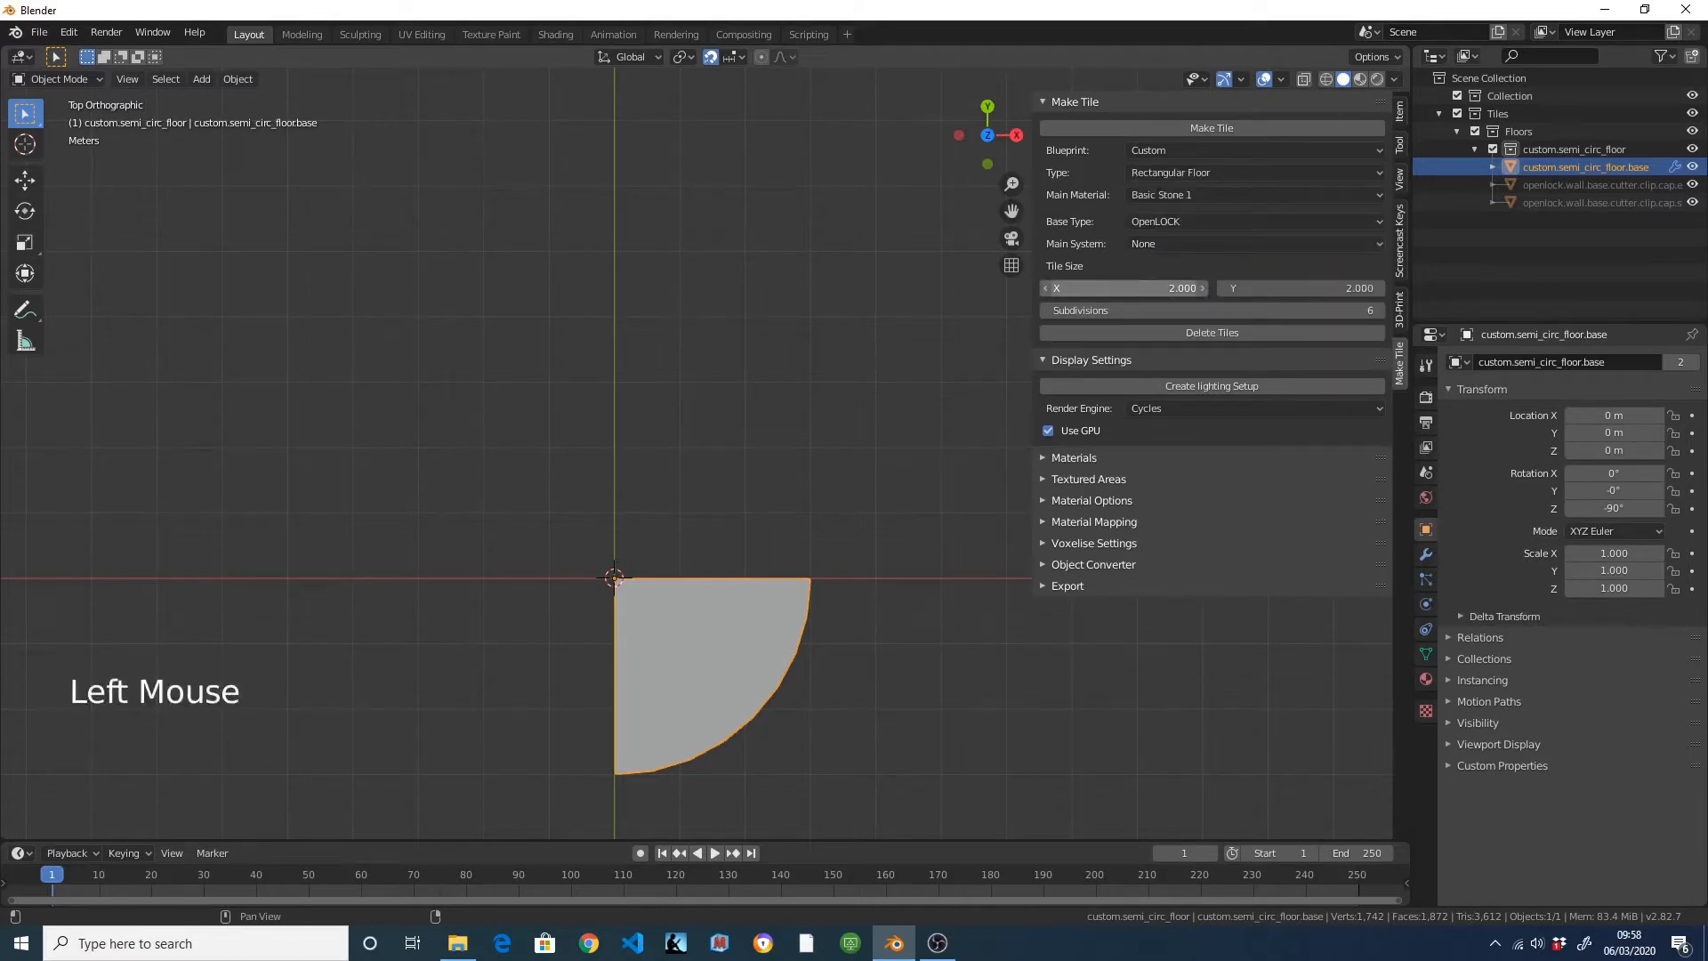
type("3")
key("Tab")
type("3")
key("Tab")
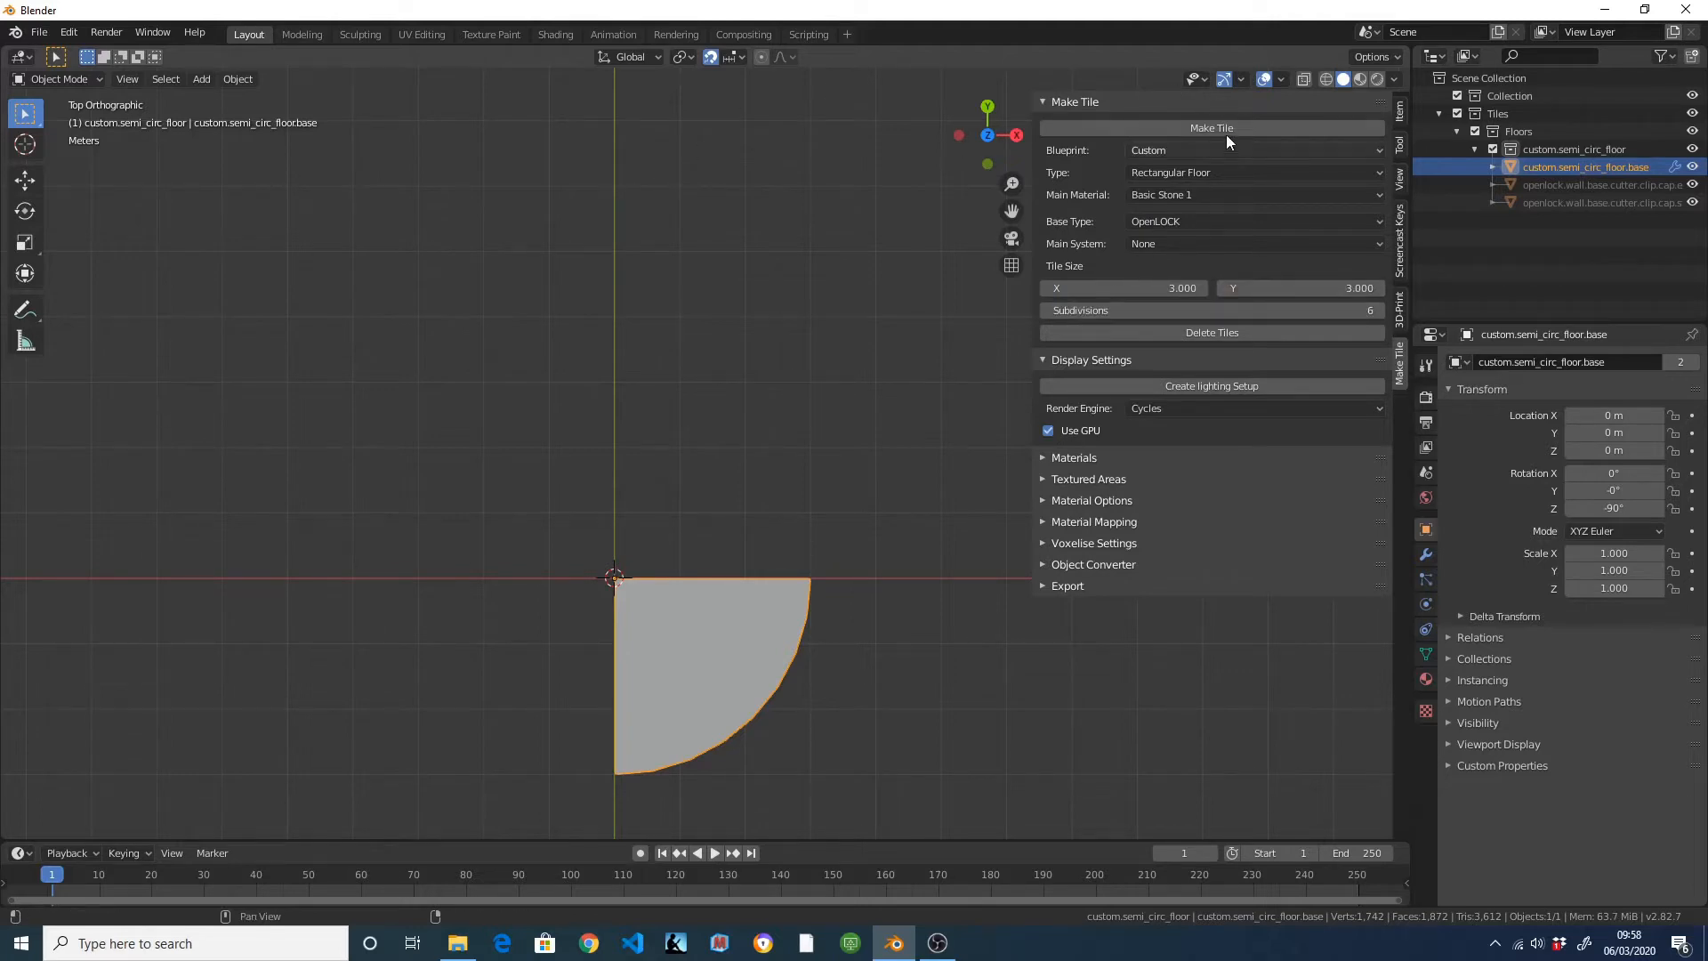
left_click(1225, 129)
Move the rectangular floor base to X 1.5 m, Y 1.5 m so it sits flush against the semi-circular base's straight edge.
key("g")
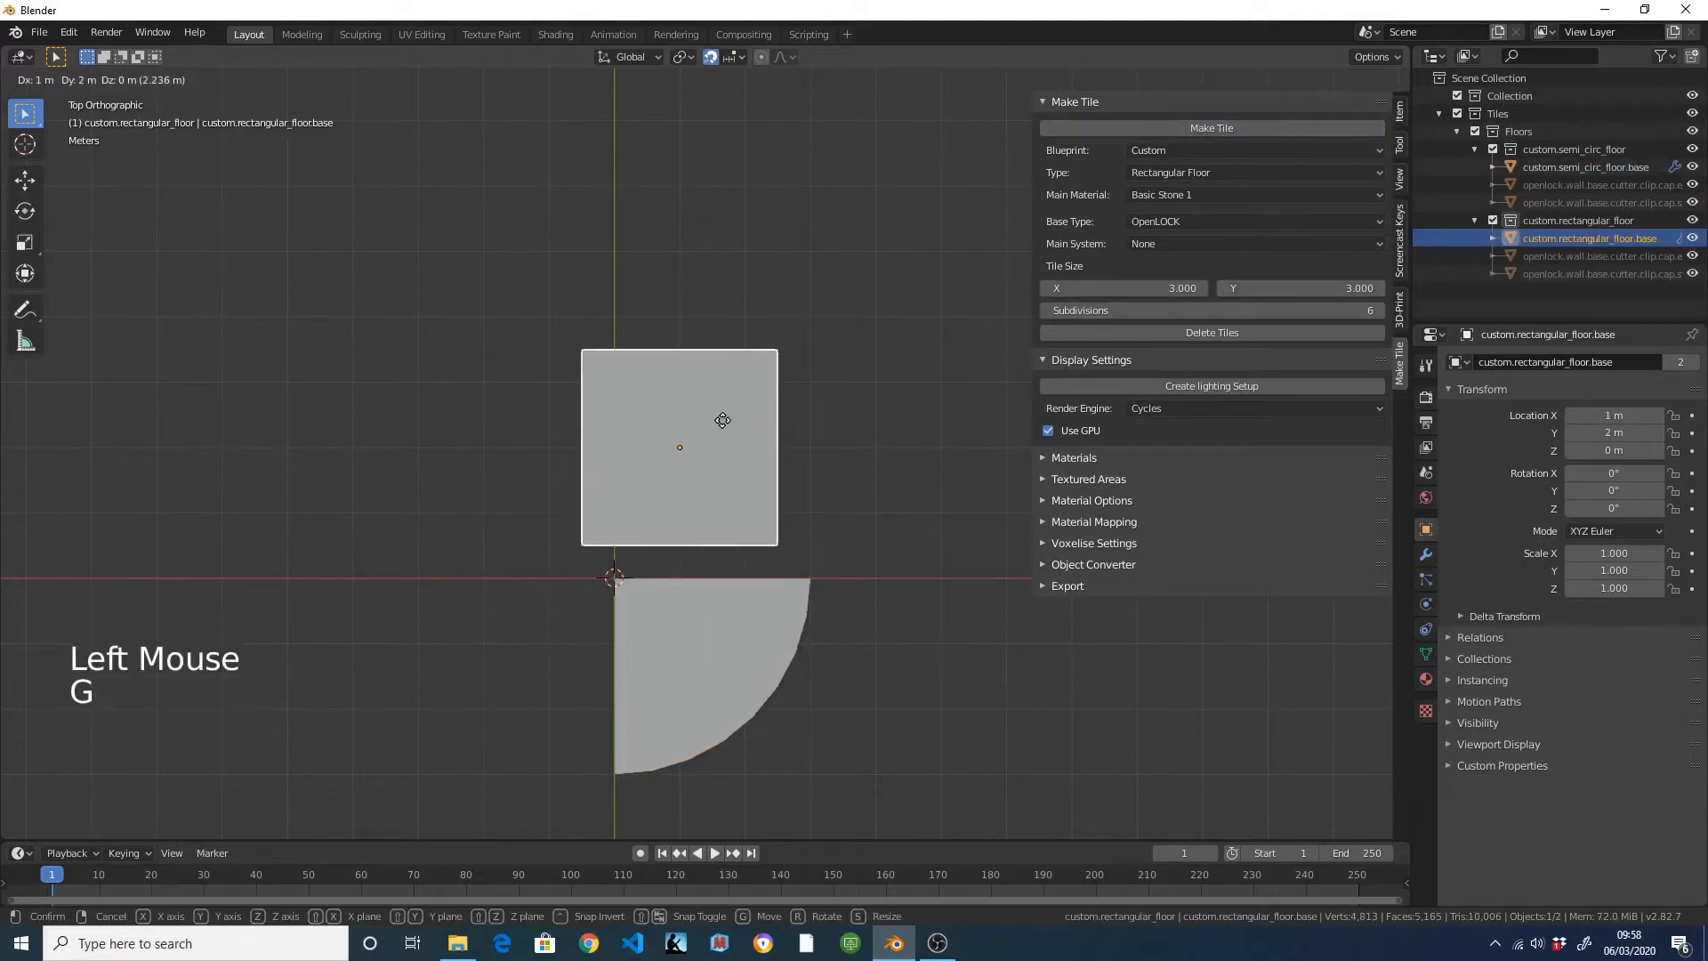
left_click(721, 448)
scroll(777, 484, "up", 4)
key("g")
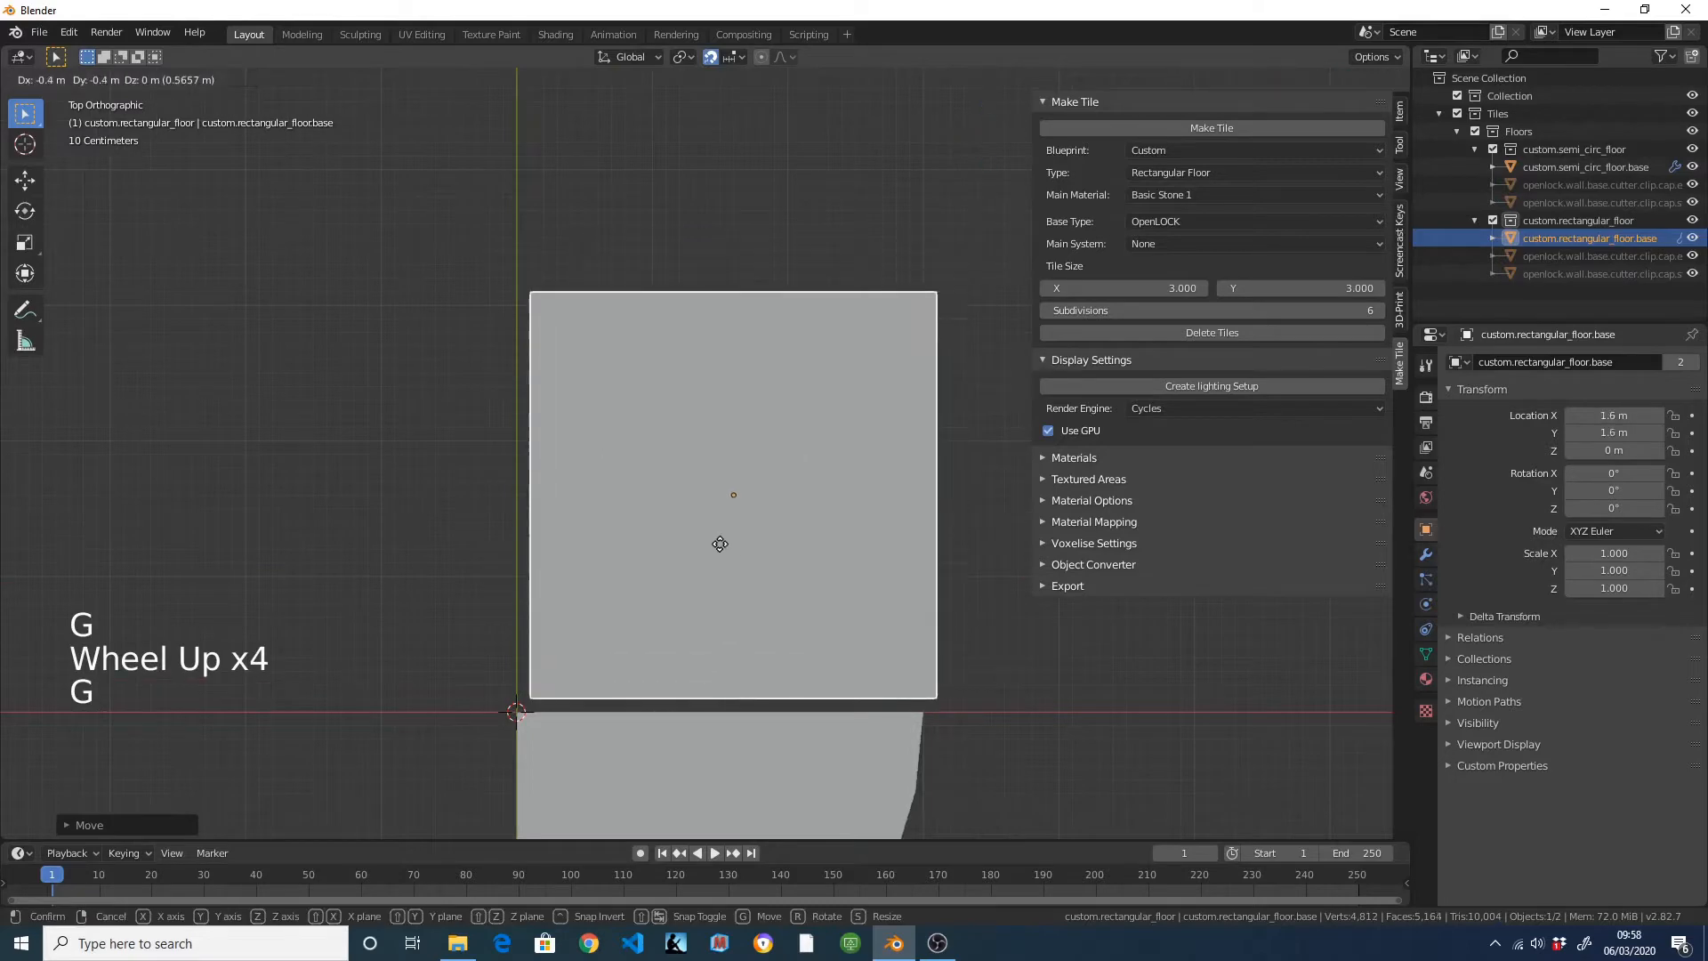
scroll(718, 545, "down", 1)
scroll(718, 546, "down", 4)
middle_click_drag(787, 627, 622, 413, "shift")
scroll(760, 523, "up", 4)
left_click(611, 509)
Examine the joined rectangular and semi-circular bases from several angles, including the seam and the socket side.
middle_click_drag(718, 514, 699, 455)
left_click(861, 512)
middle_click_drag(879, 509, 525, 450)
key("KP_3")
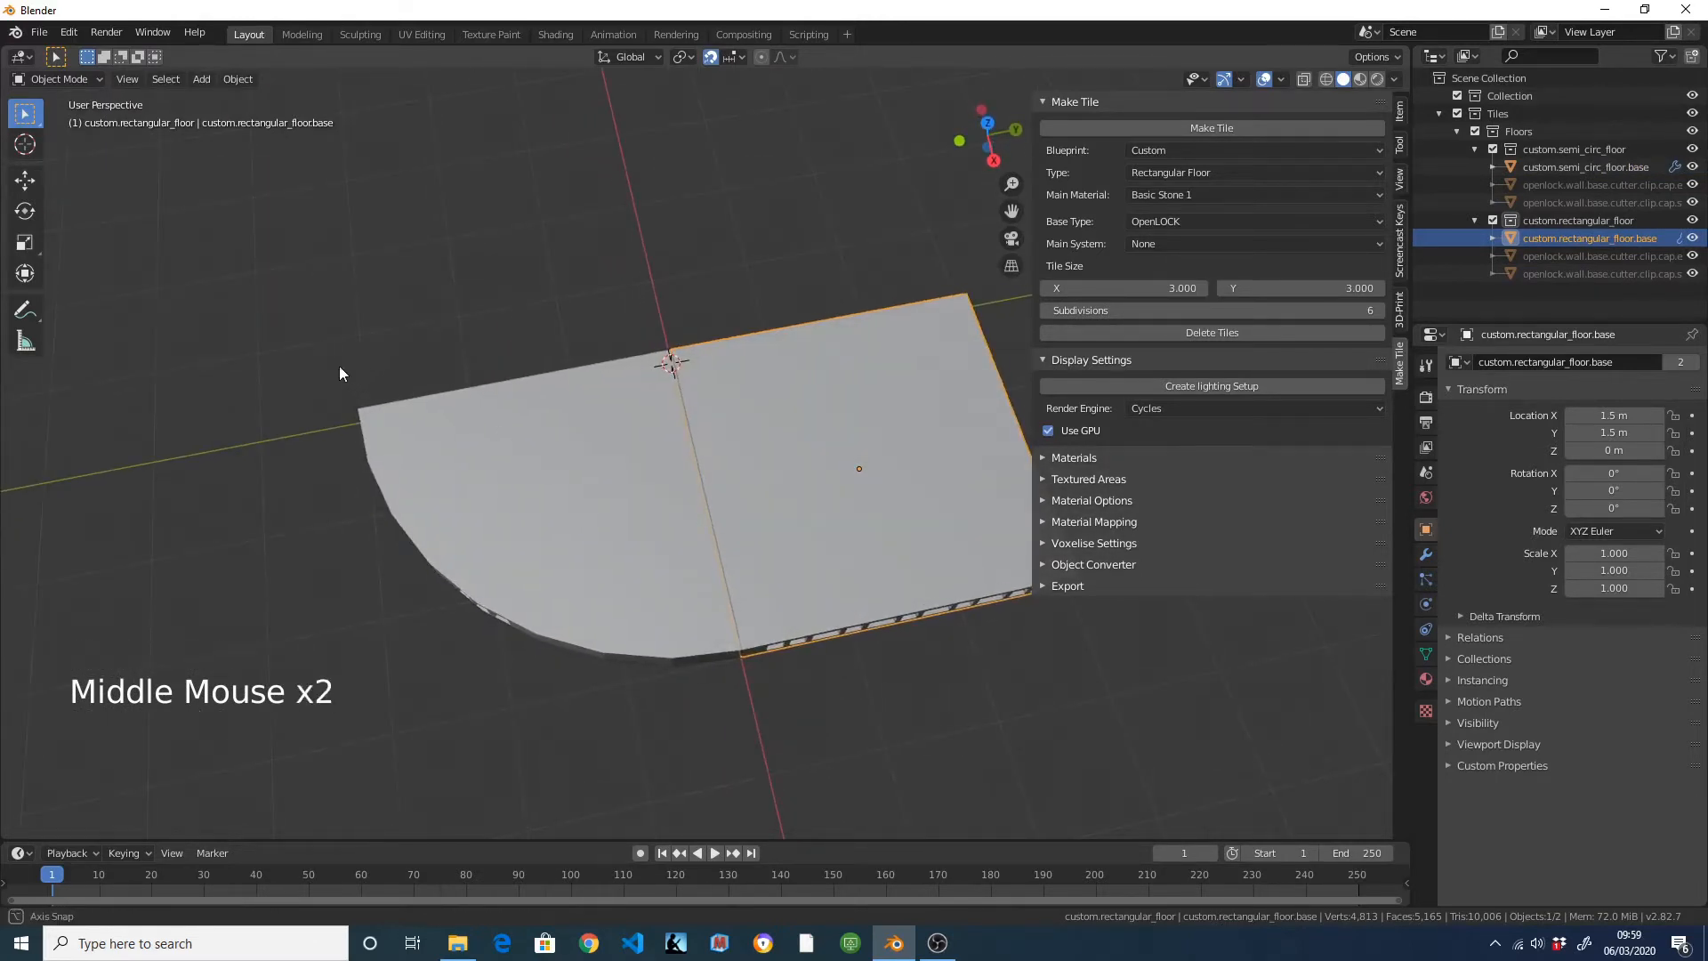
middle_click_drag(339, 366, 917, 576)
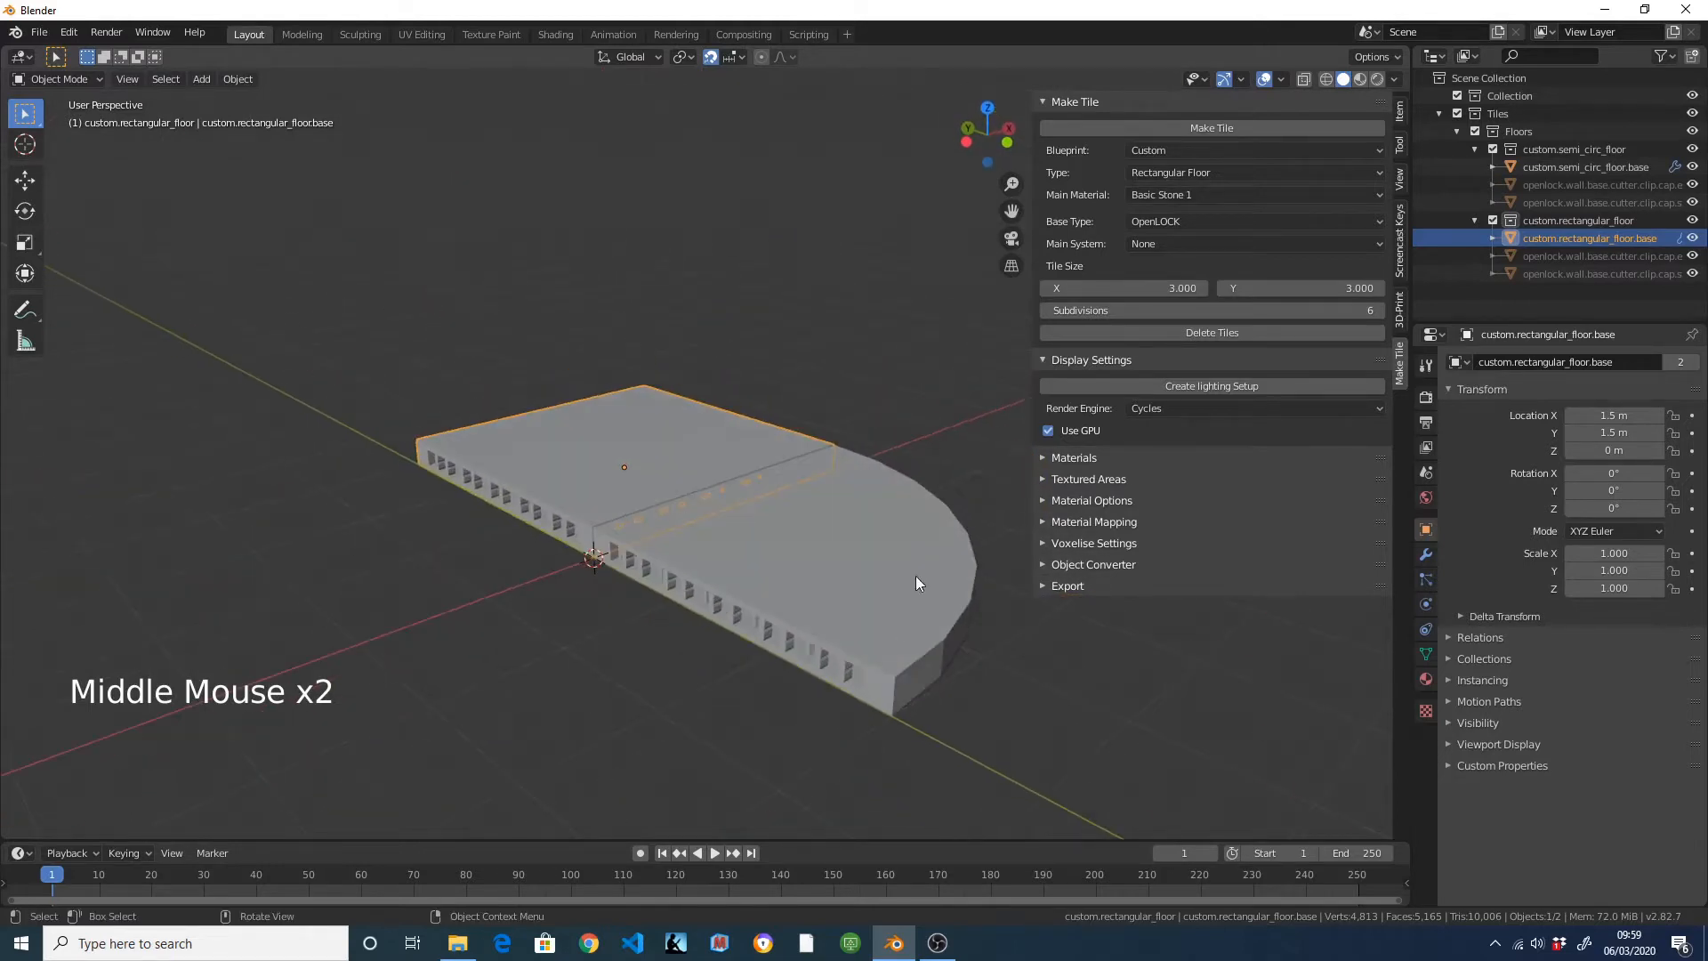
middle_click_drag(987, 653, 861, 633)
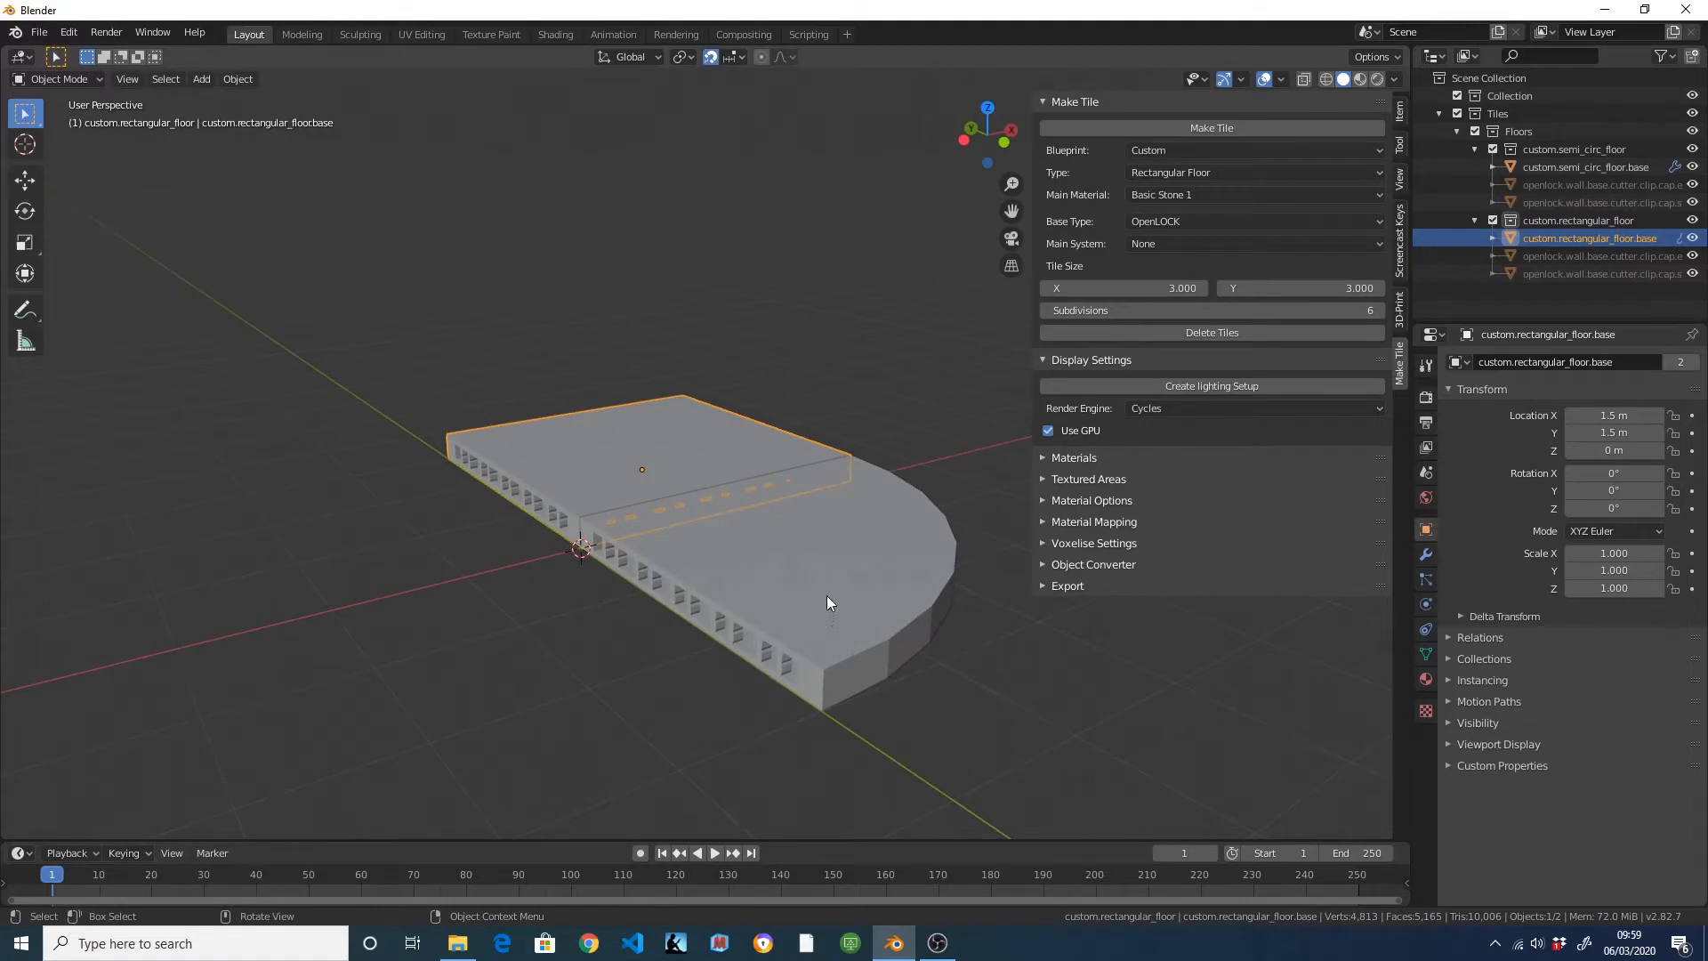
middle_click_drag(822, 652, 835, 609)
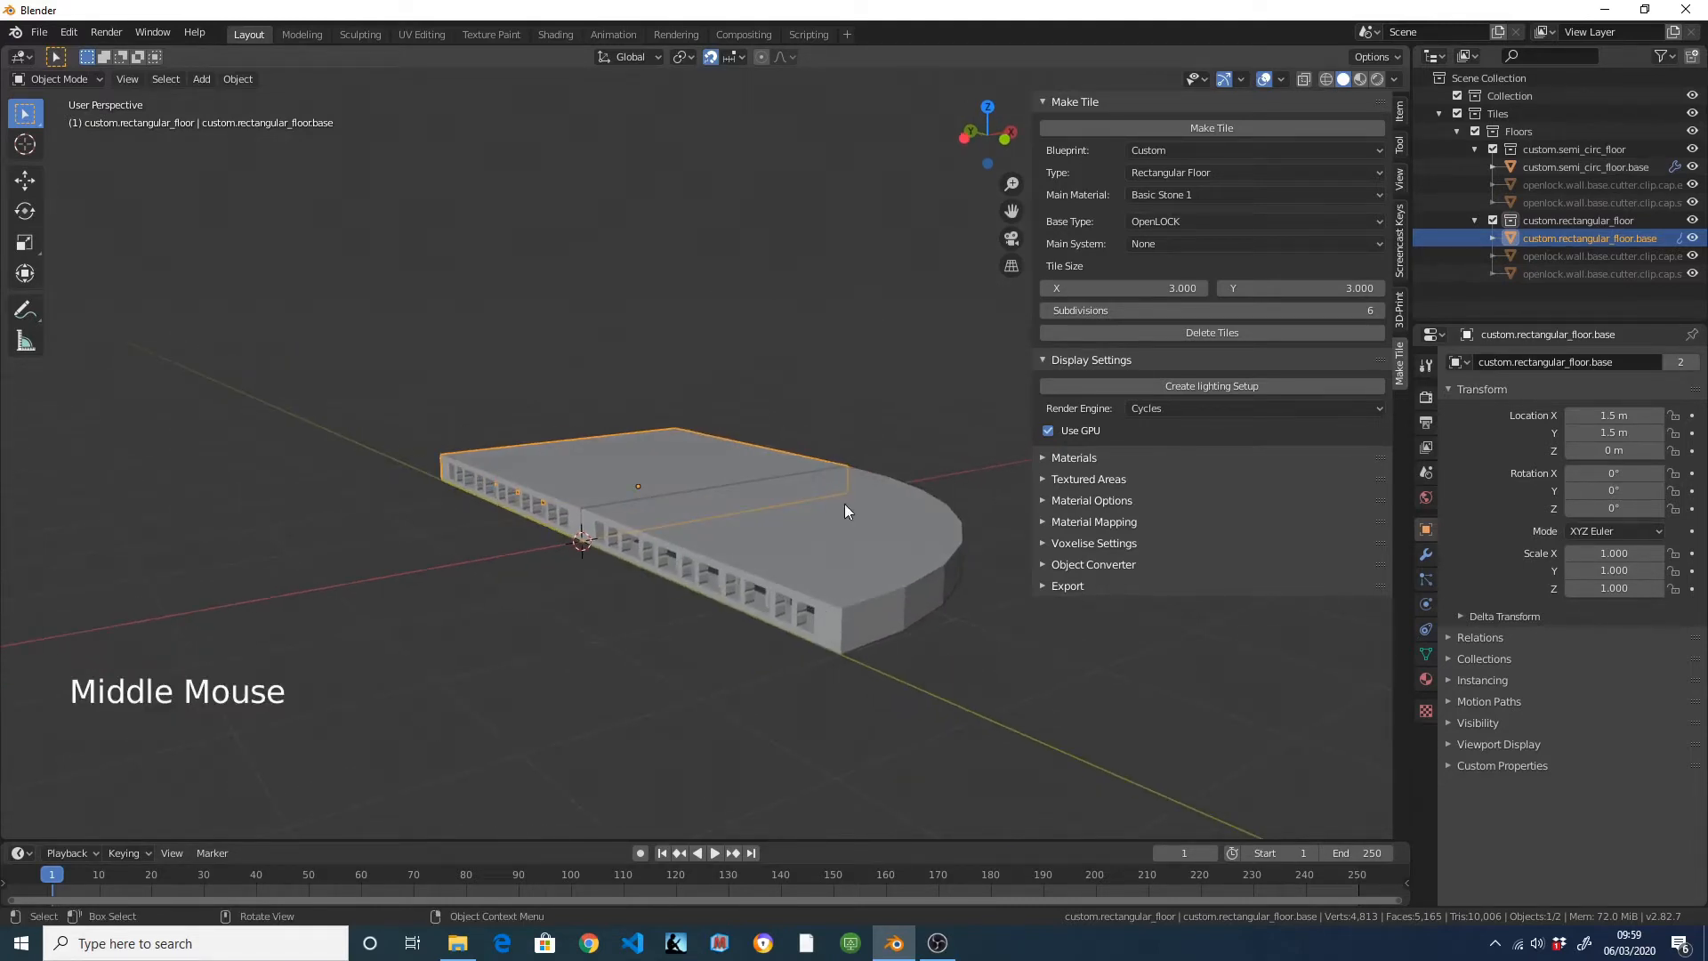
middle_click_drag(838, 549, 826, 616)
With the semi-circular base selected in top view, set the tile type to Curved Wall, base type None and main system Plain.
left_click(800, 620)
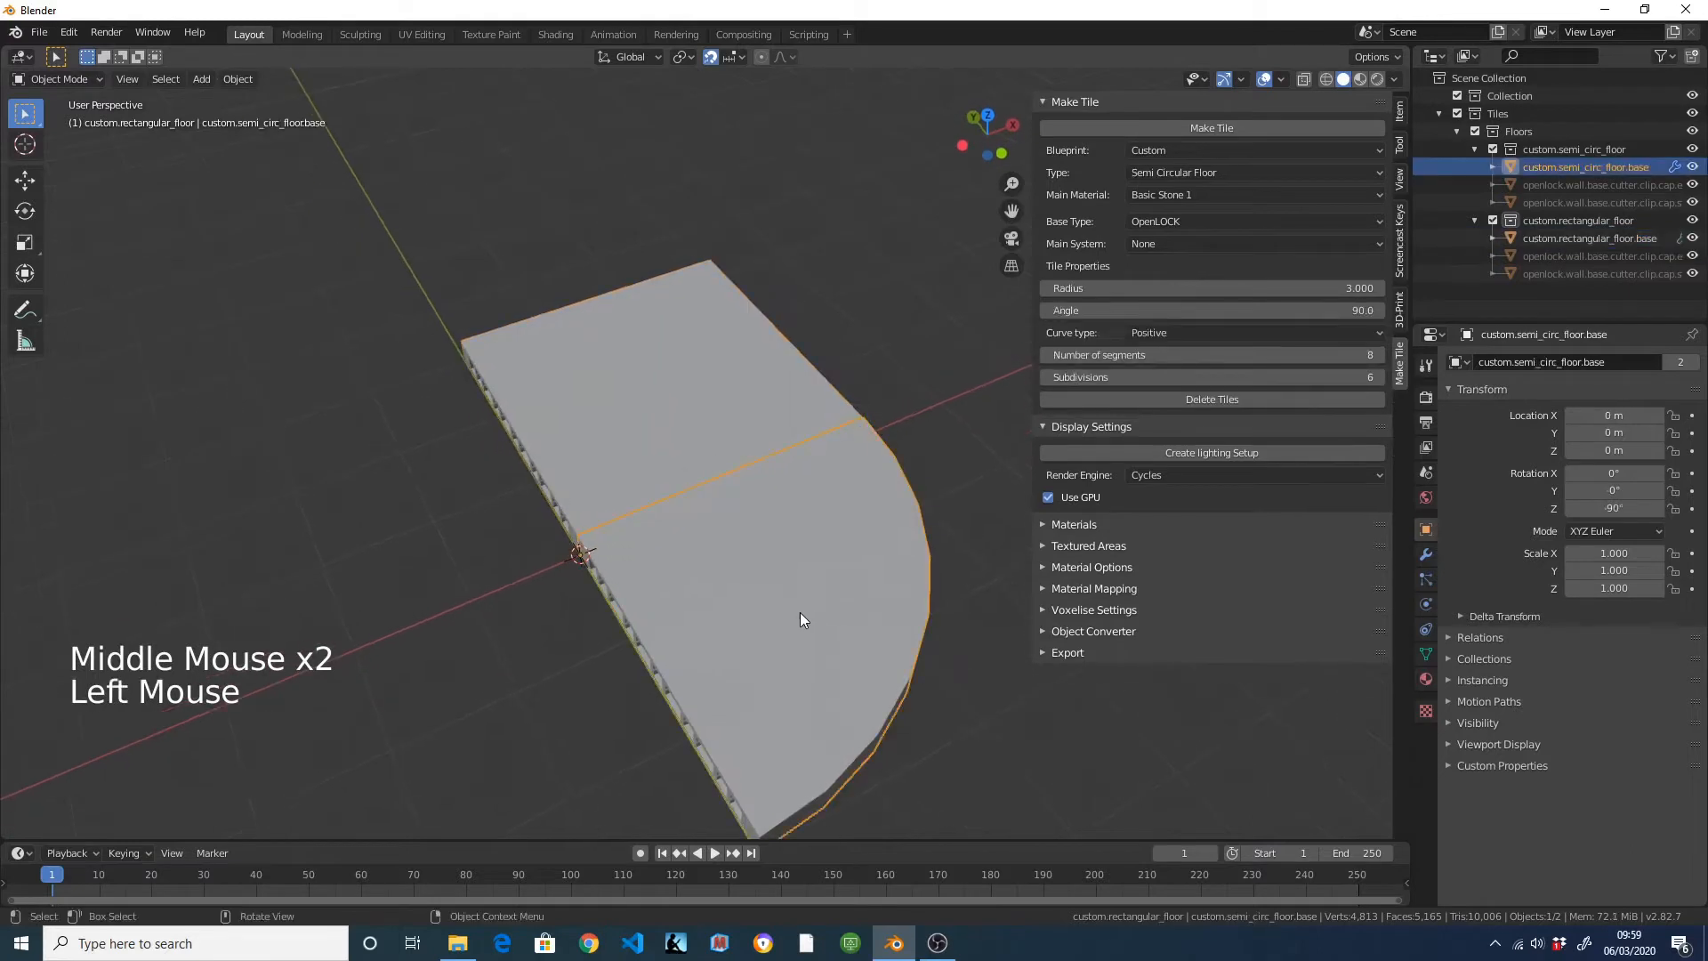
key("KP_7")
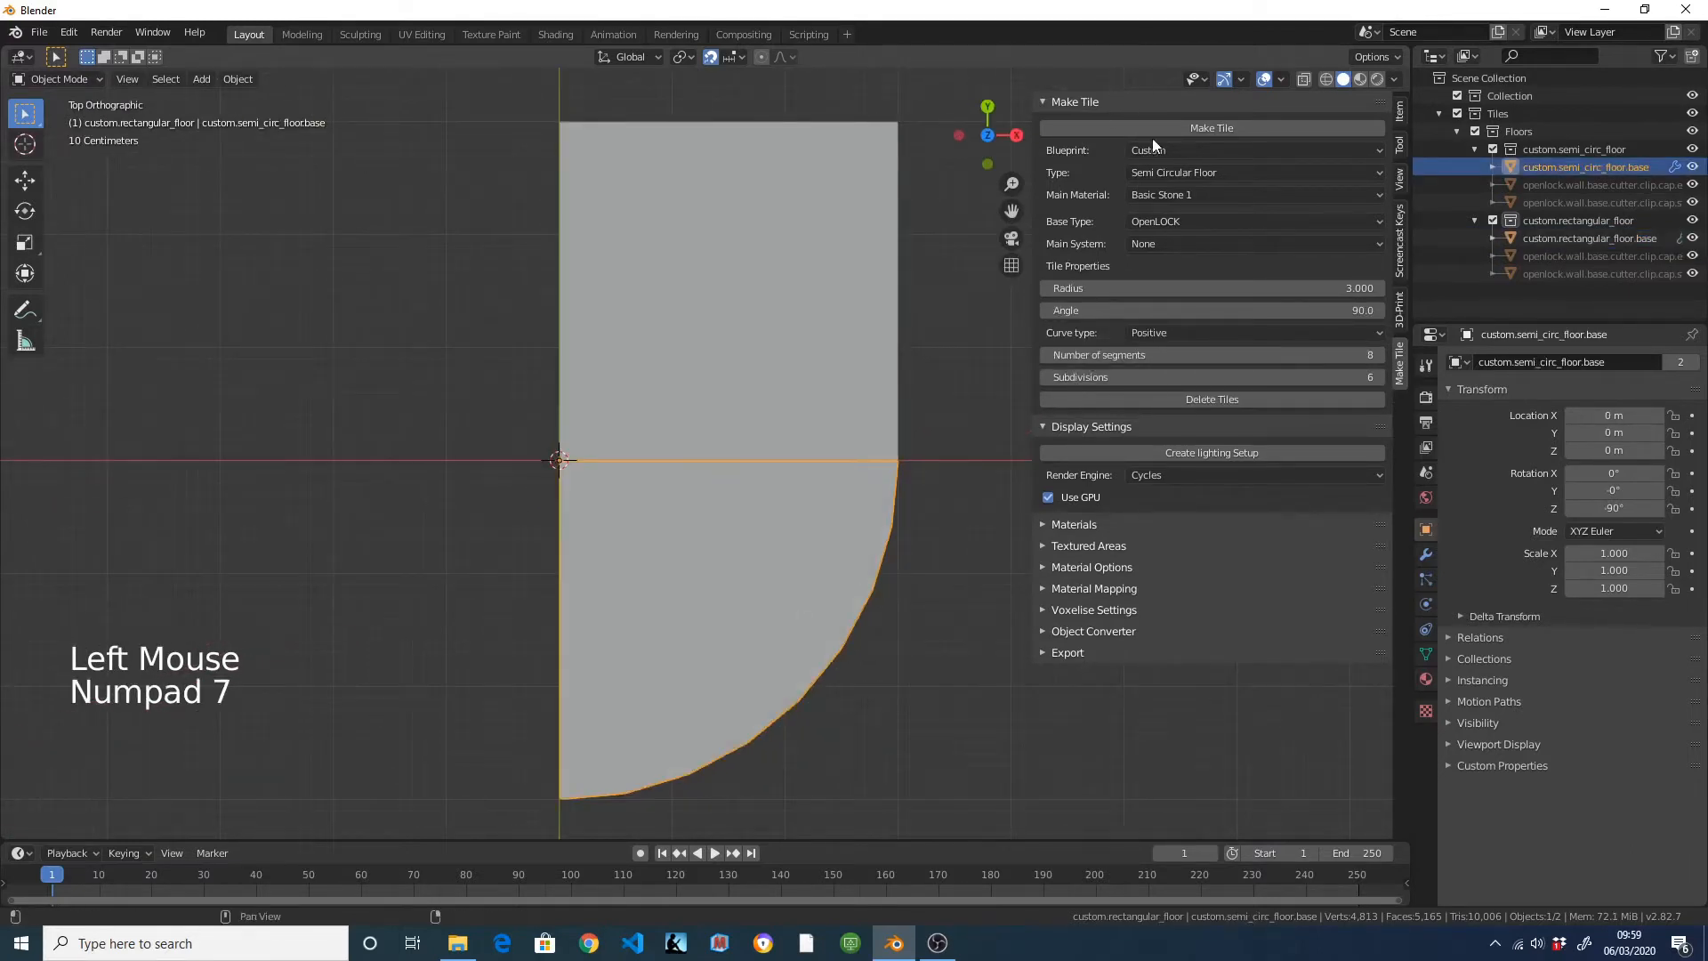
left_click(1169, 172)
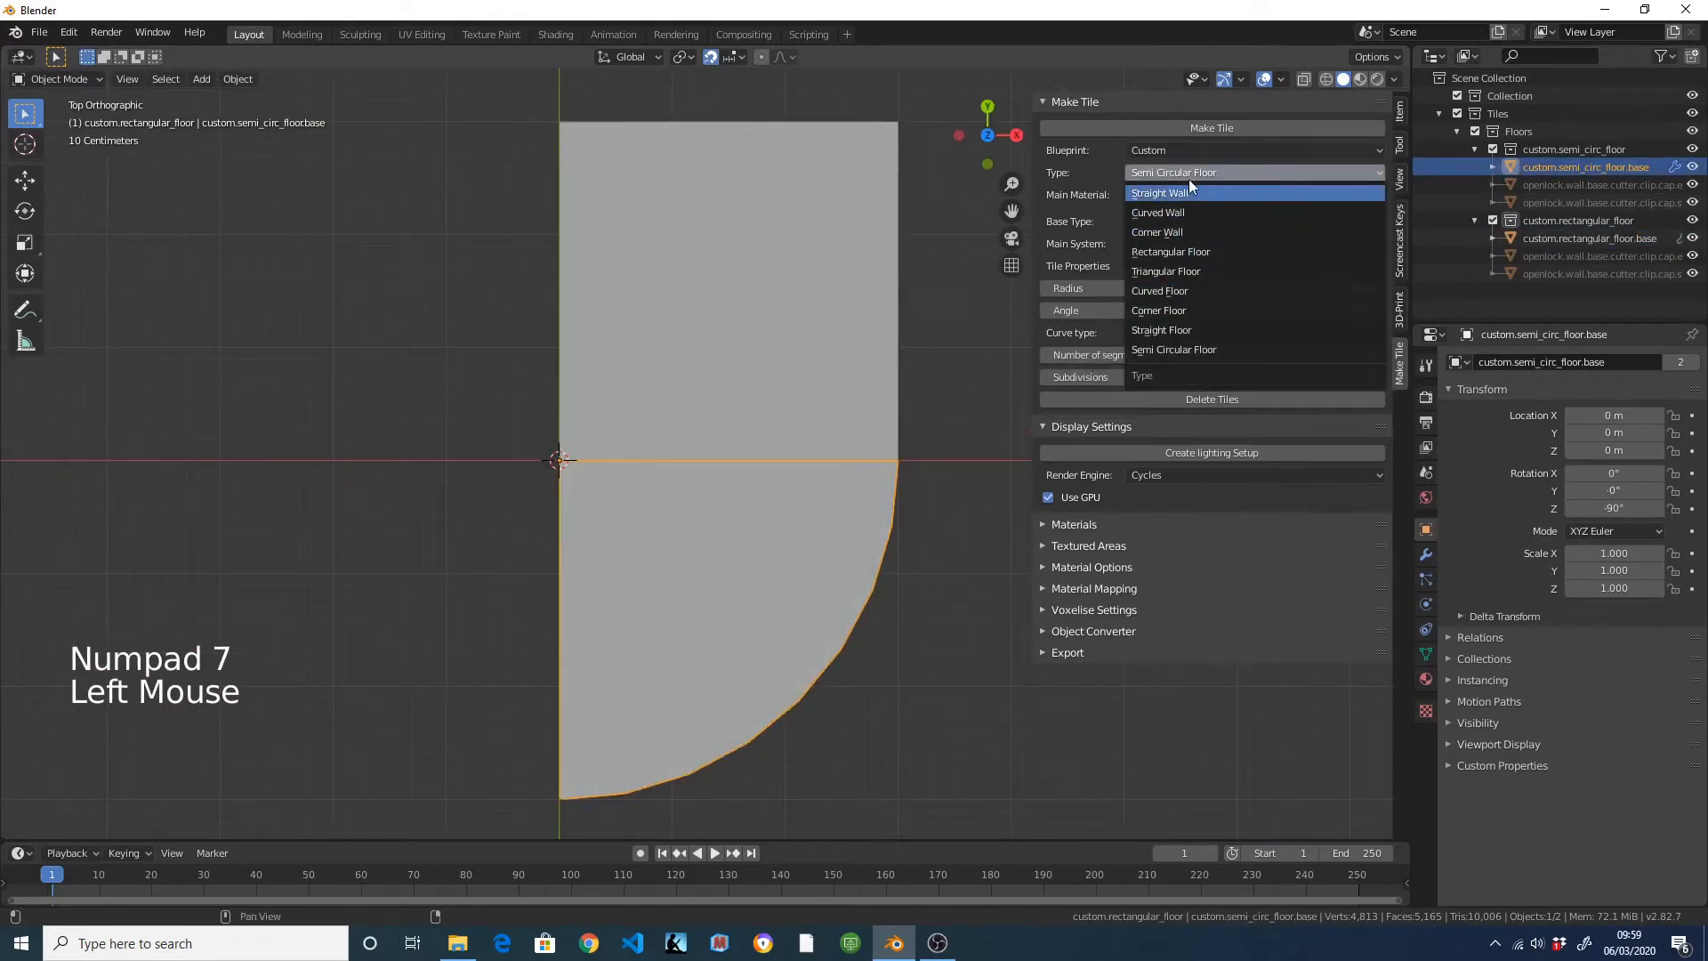
left_click(1185, 211)
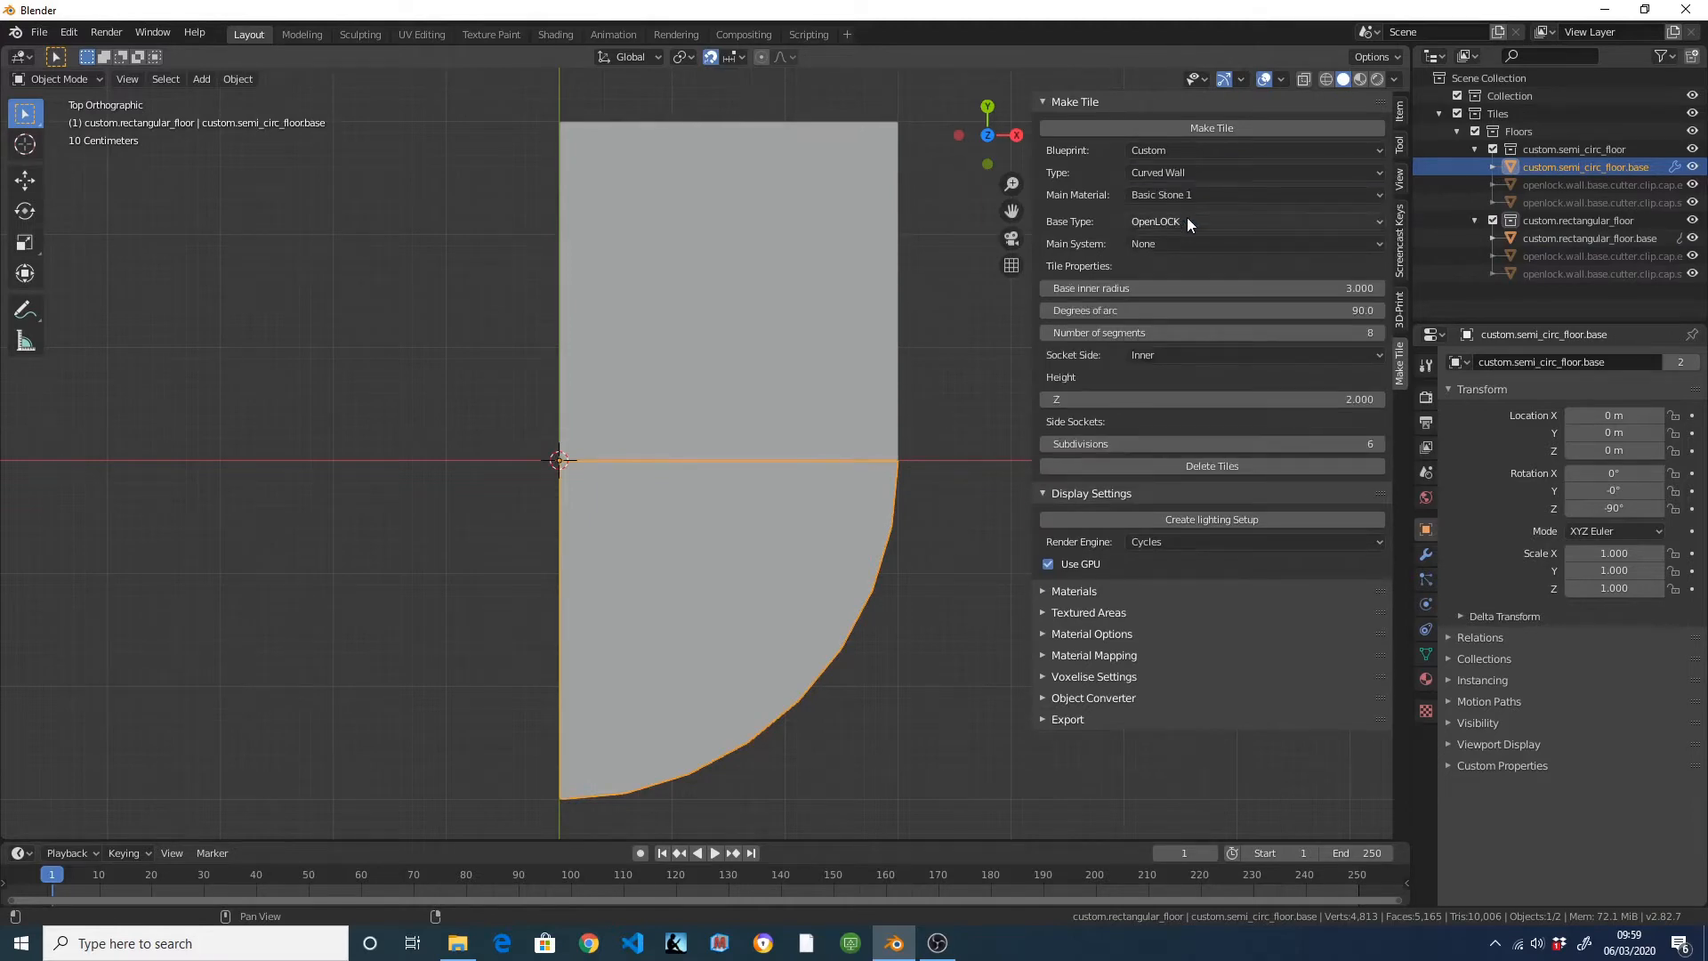
left_click(1187, 220)
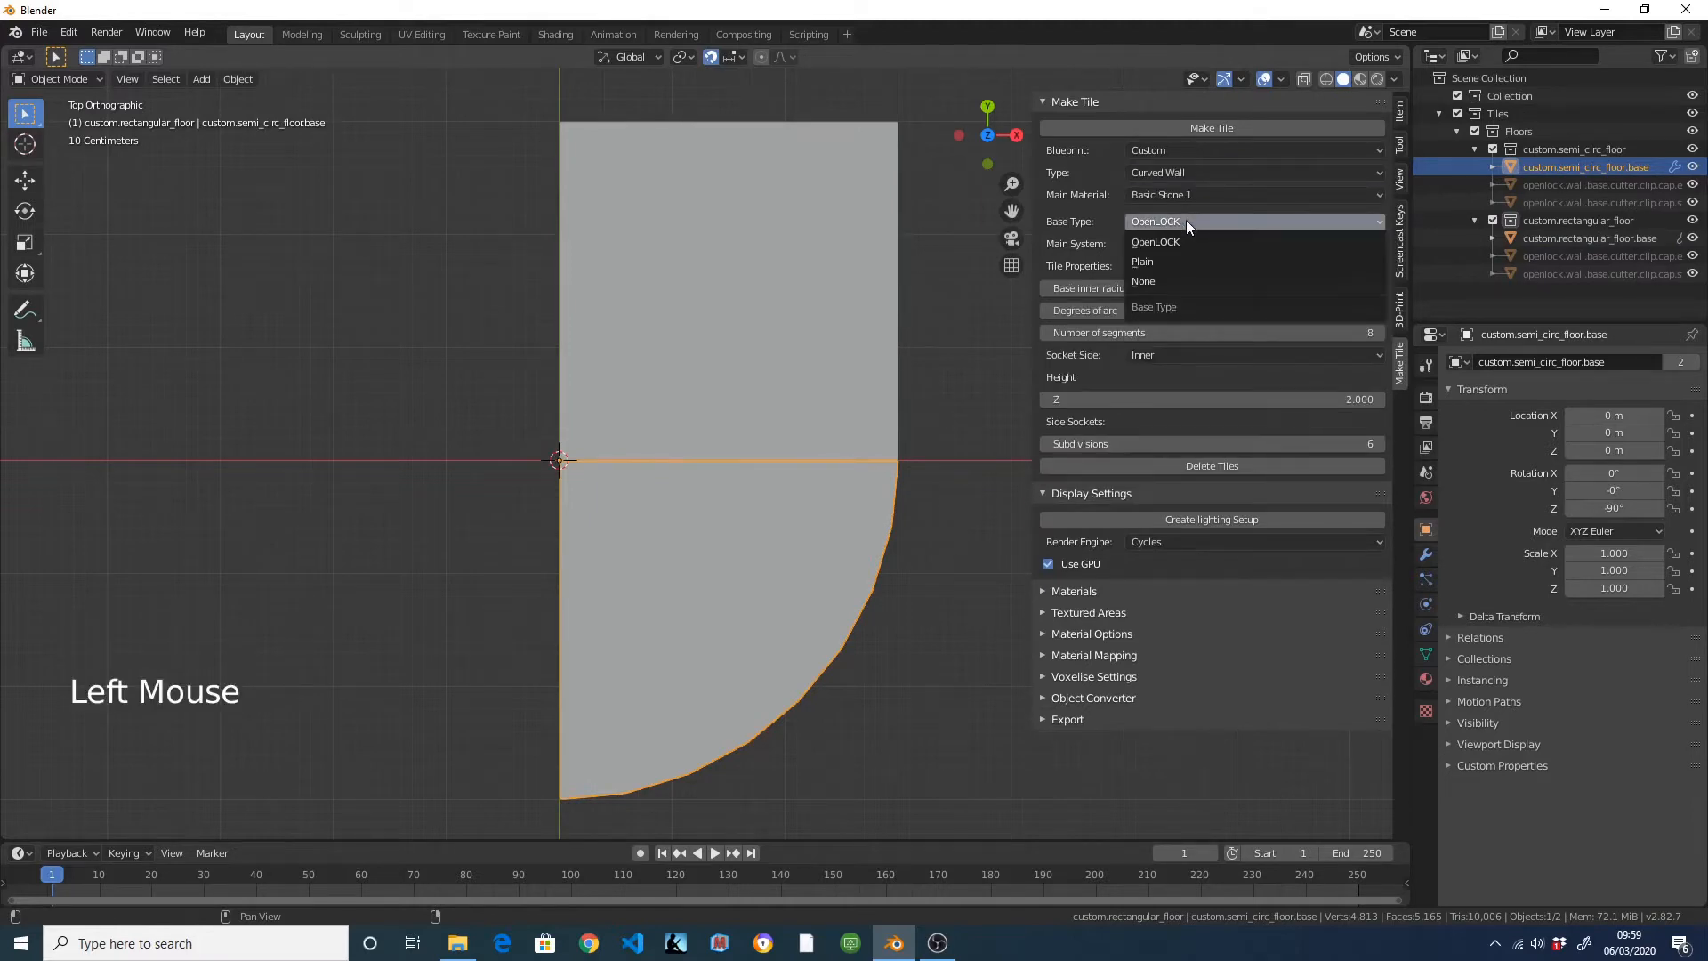
left_click(1176, 287)
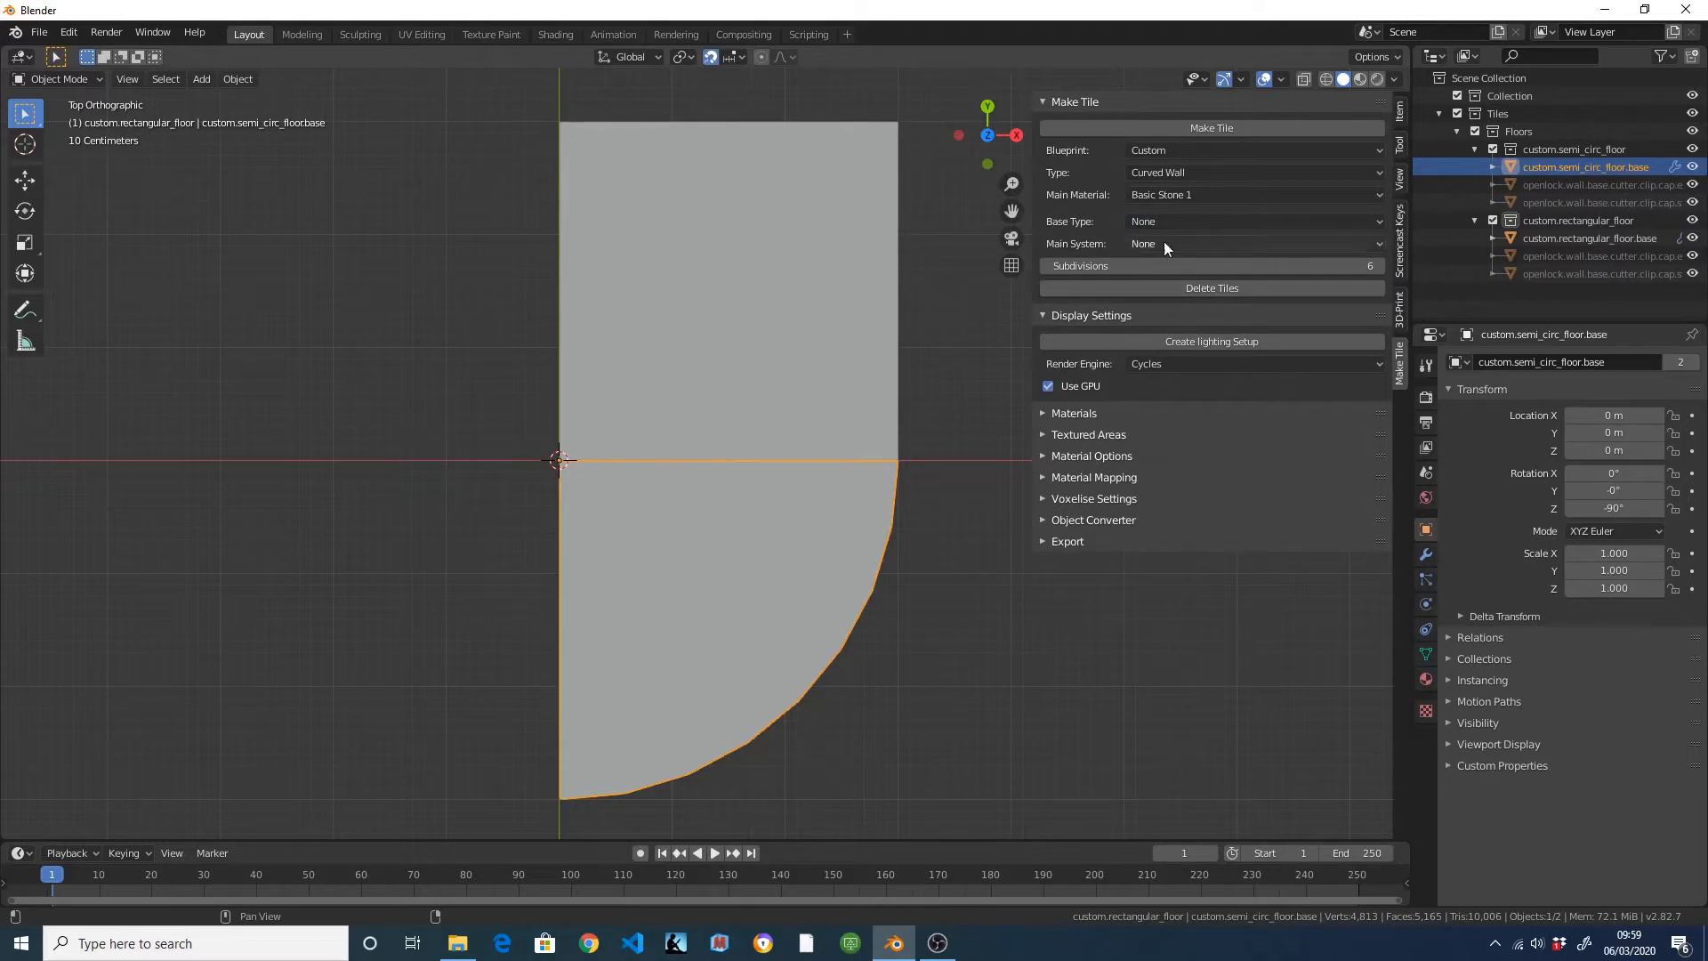
left_click(1164, 242)
left_click(1154, 286)
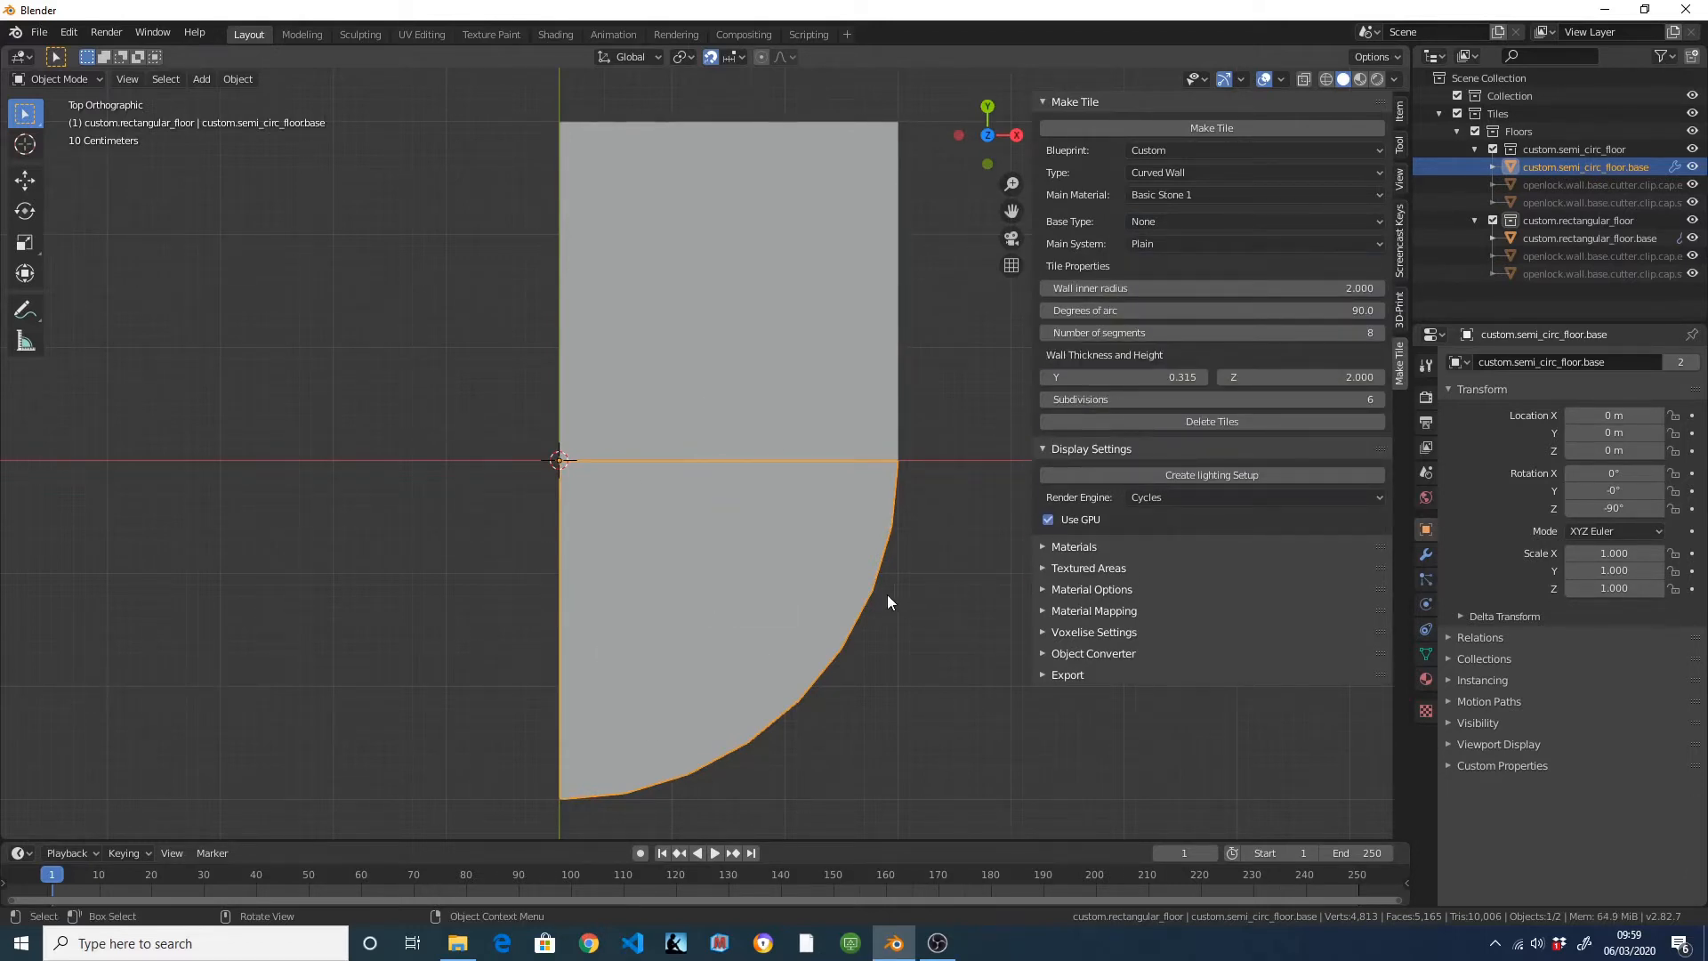
Set the curved wall's inner radius to 2.5, its thickness to 0.4 and its height to 0.3.
left_click(1175, 289)
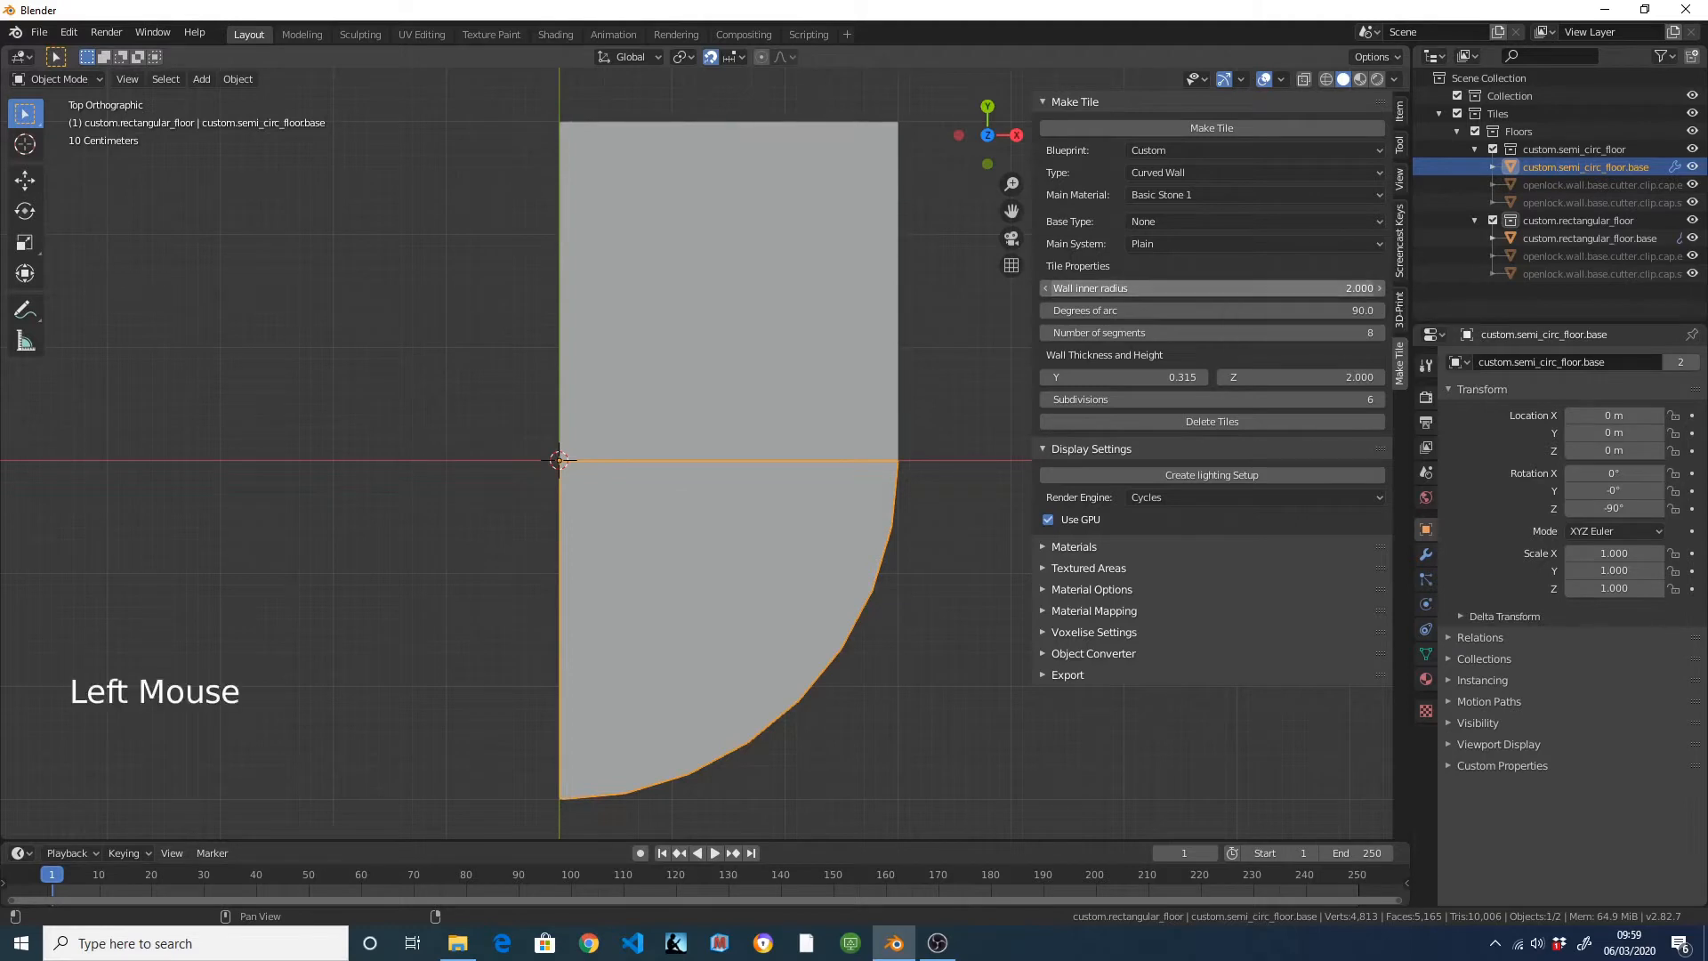
type("2.5")
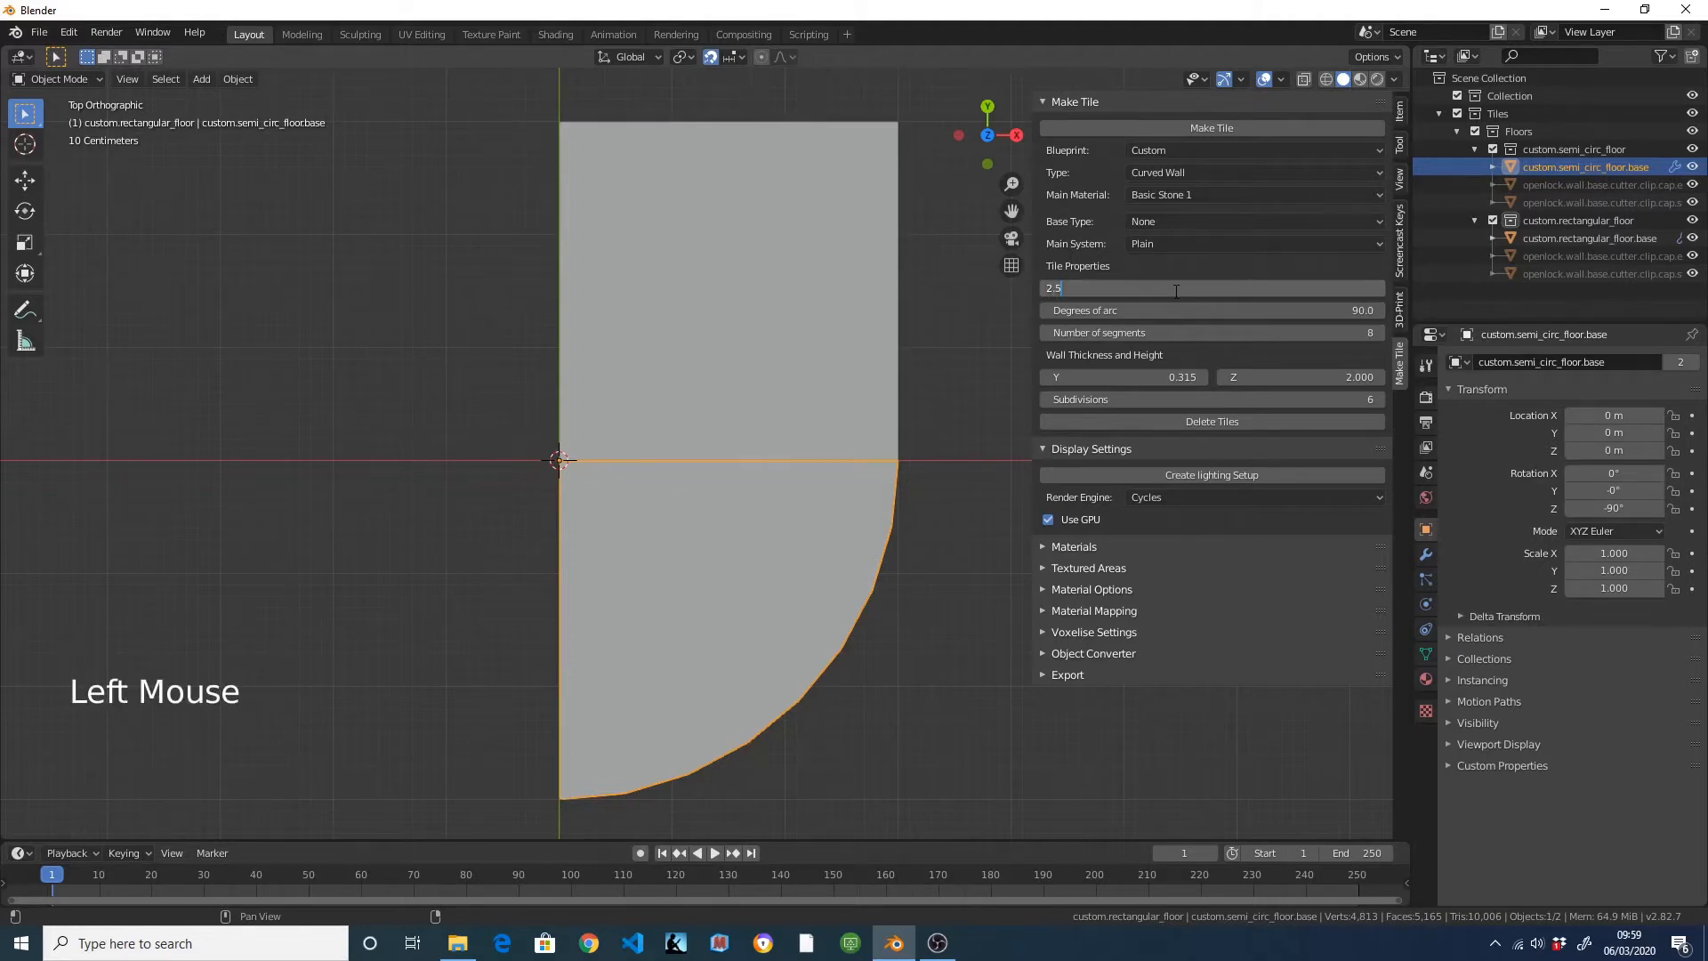
key("Return")
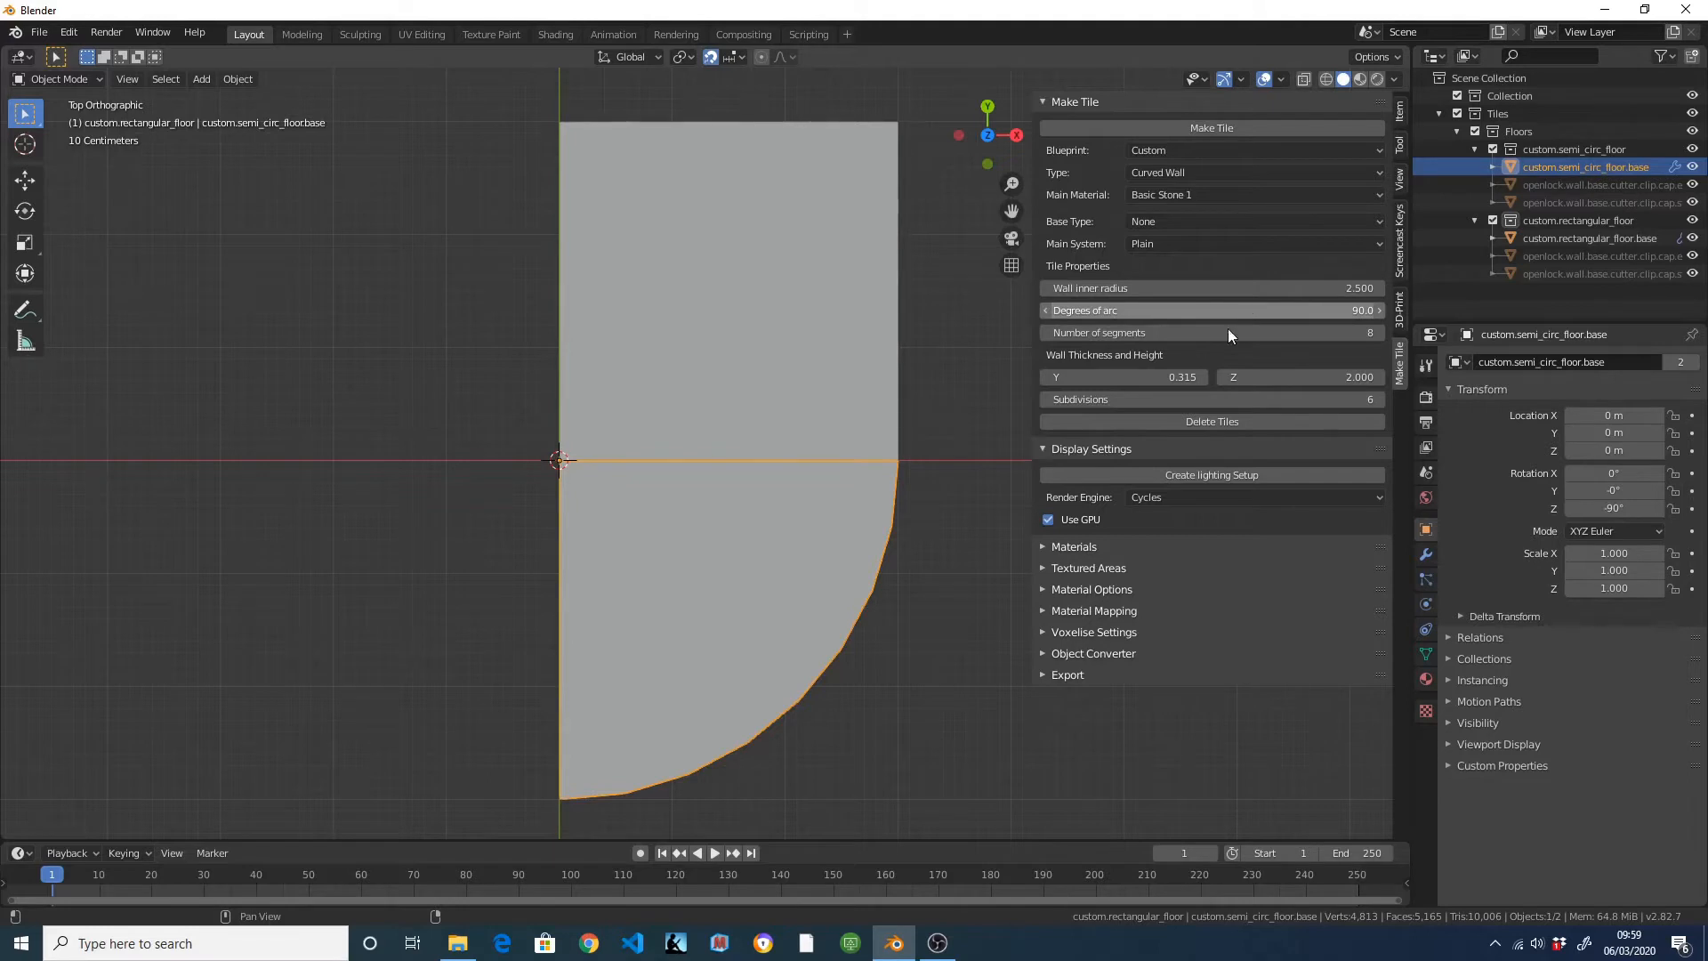
left_click(1092, 371)
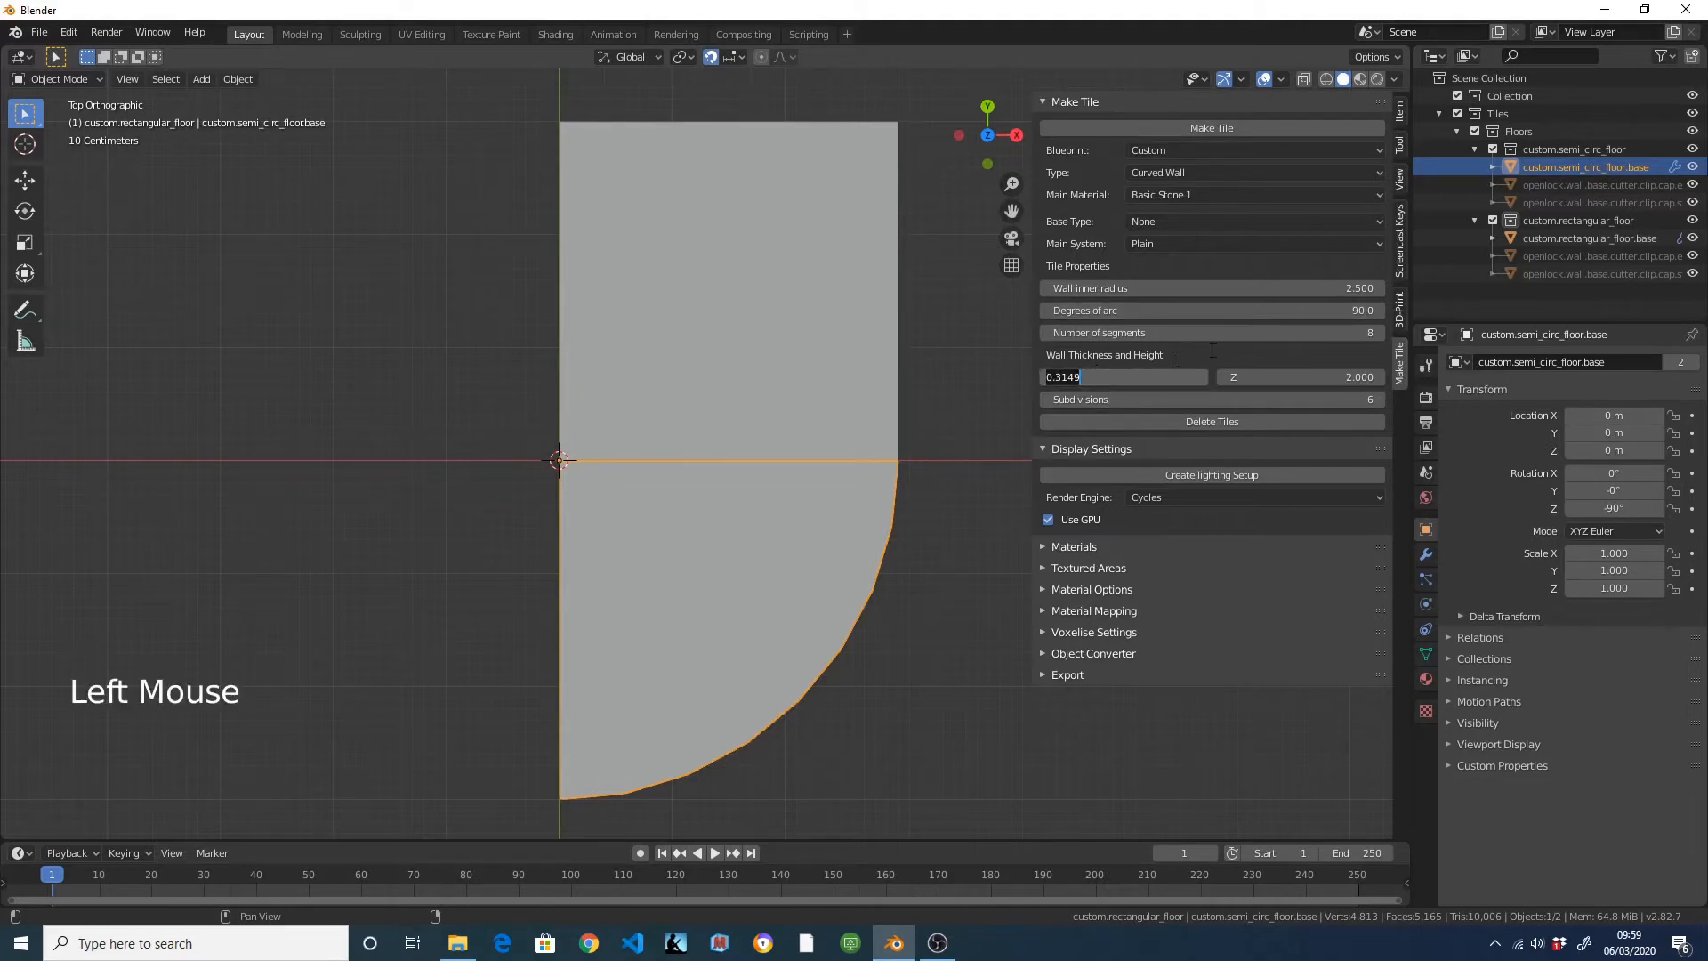
type("0.4")
left_click(1089, 355)
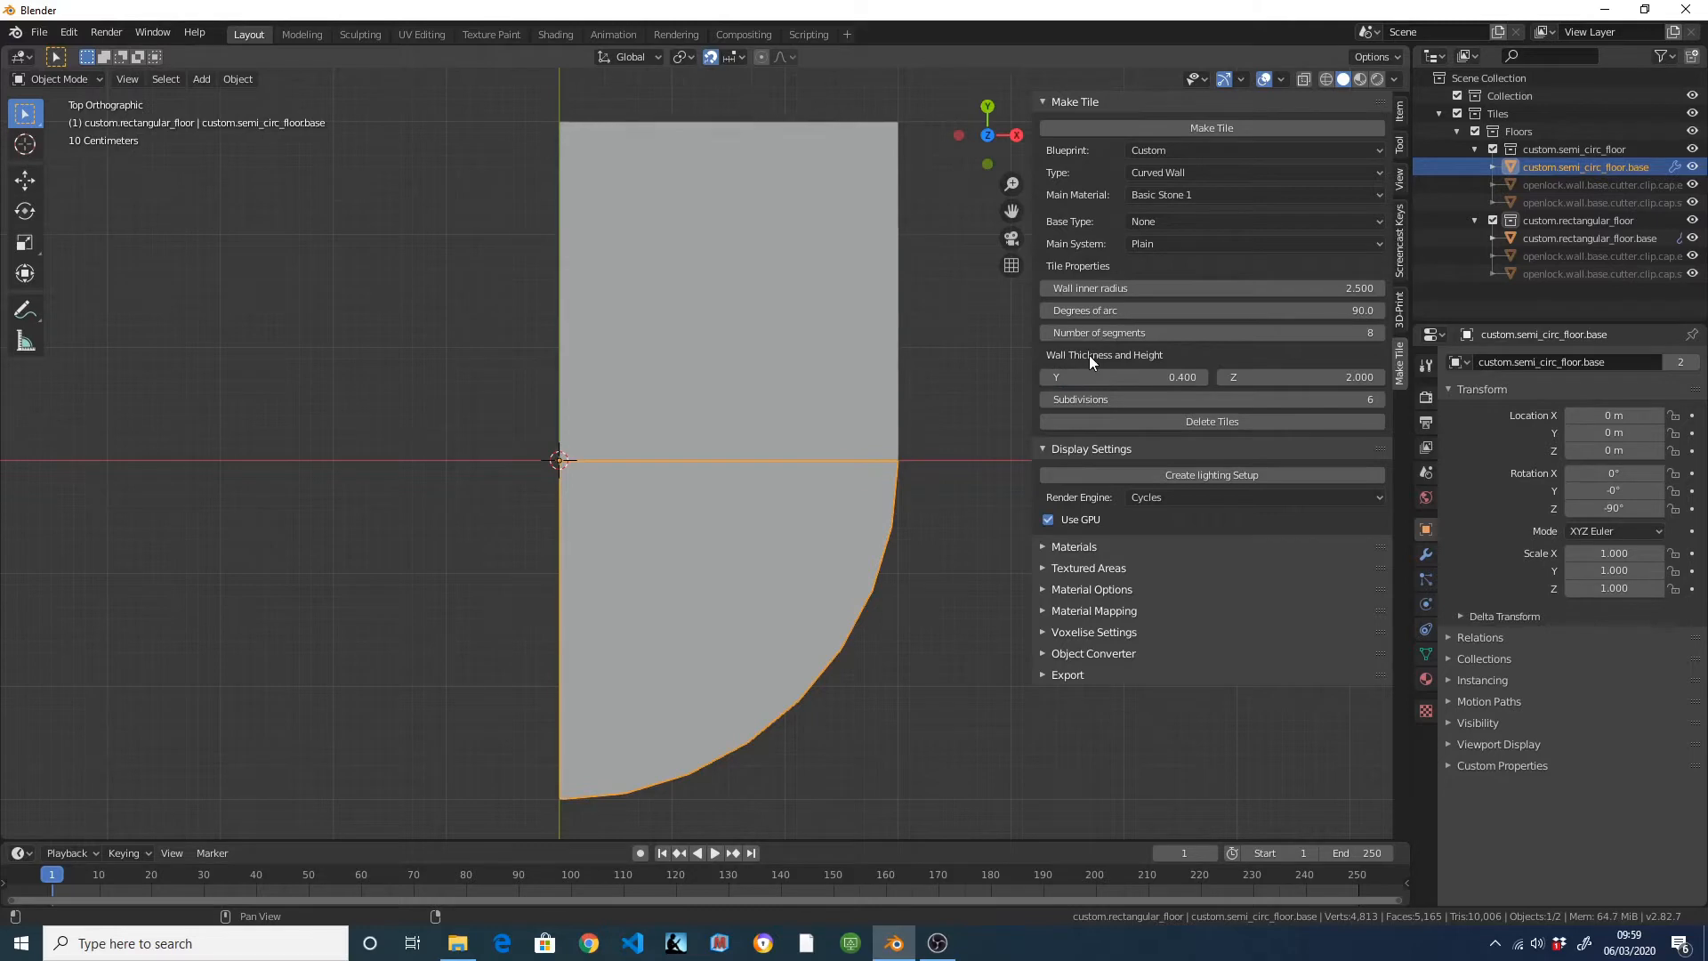
left_click(1288, 376)
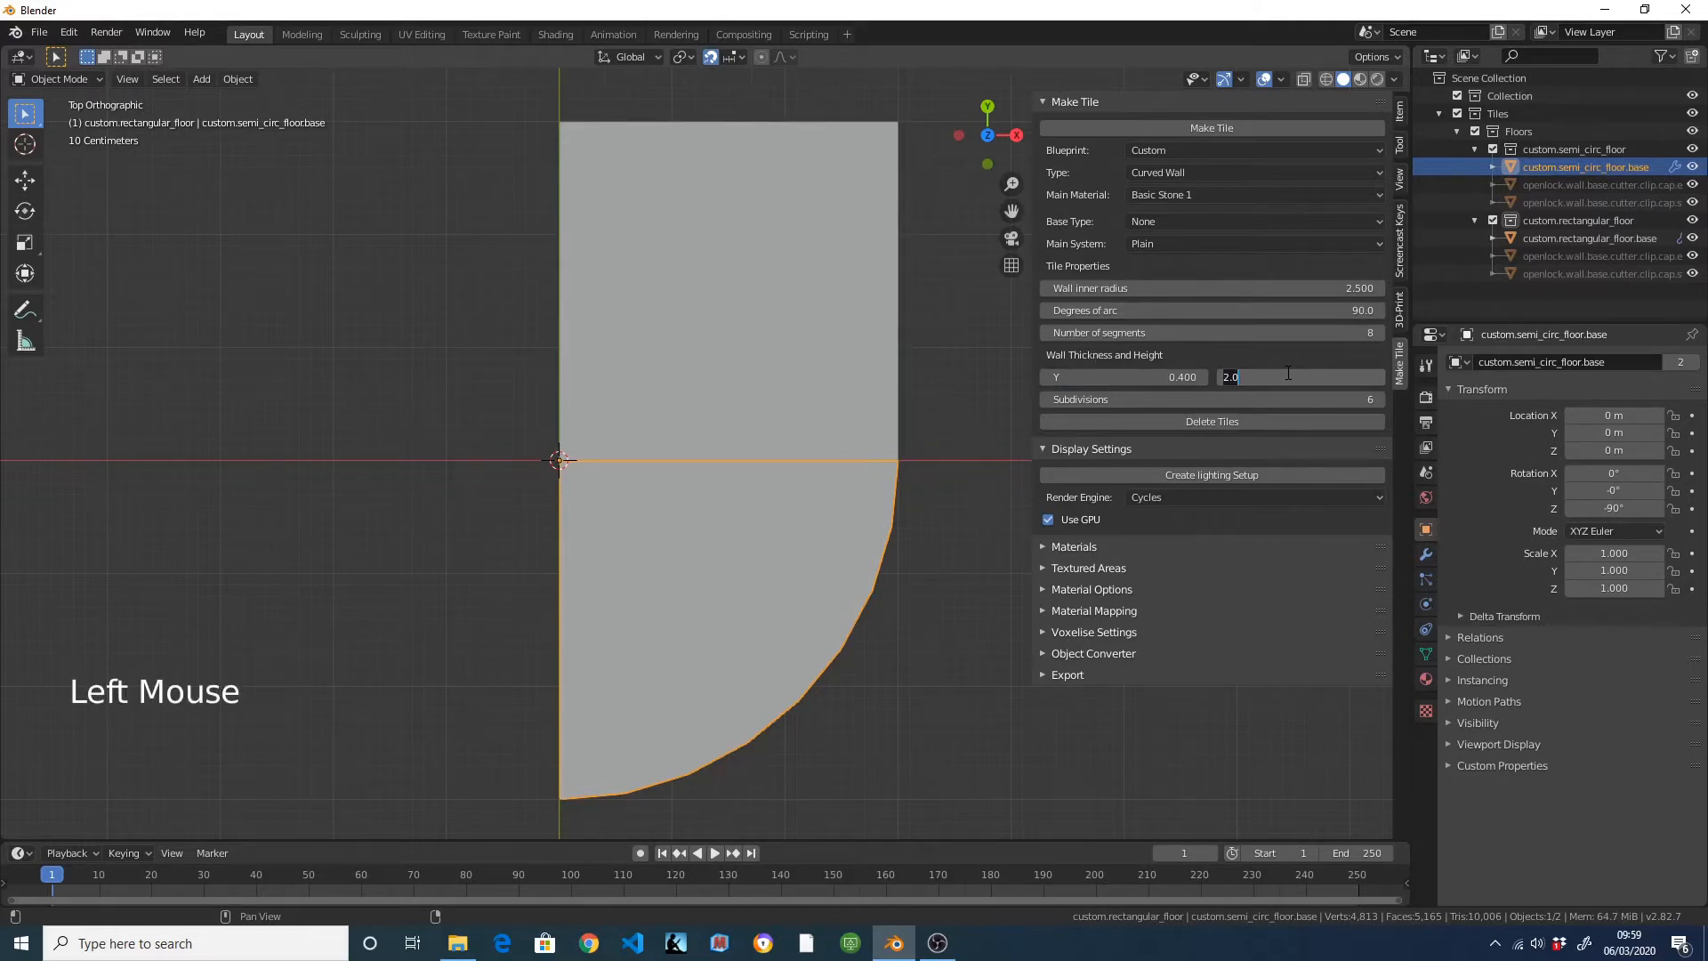
type("0.")
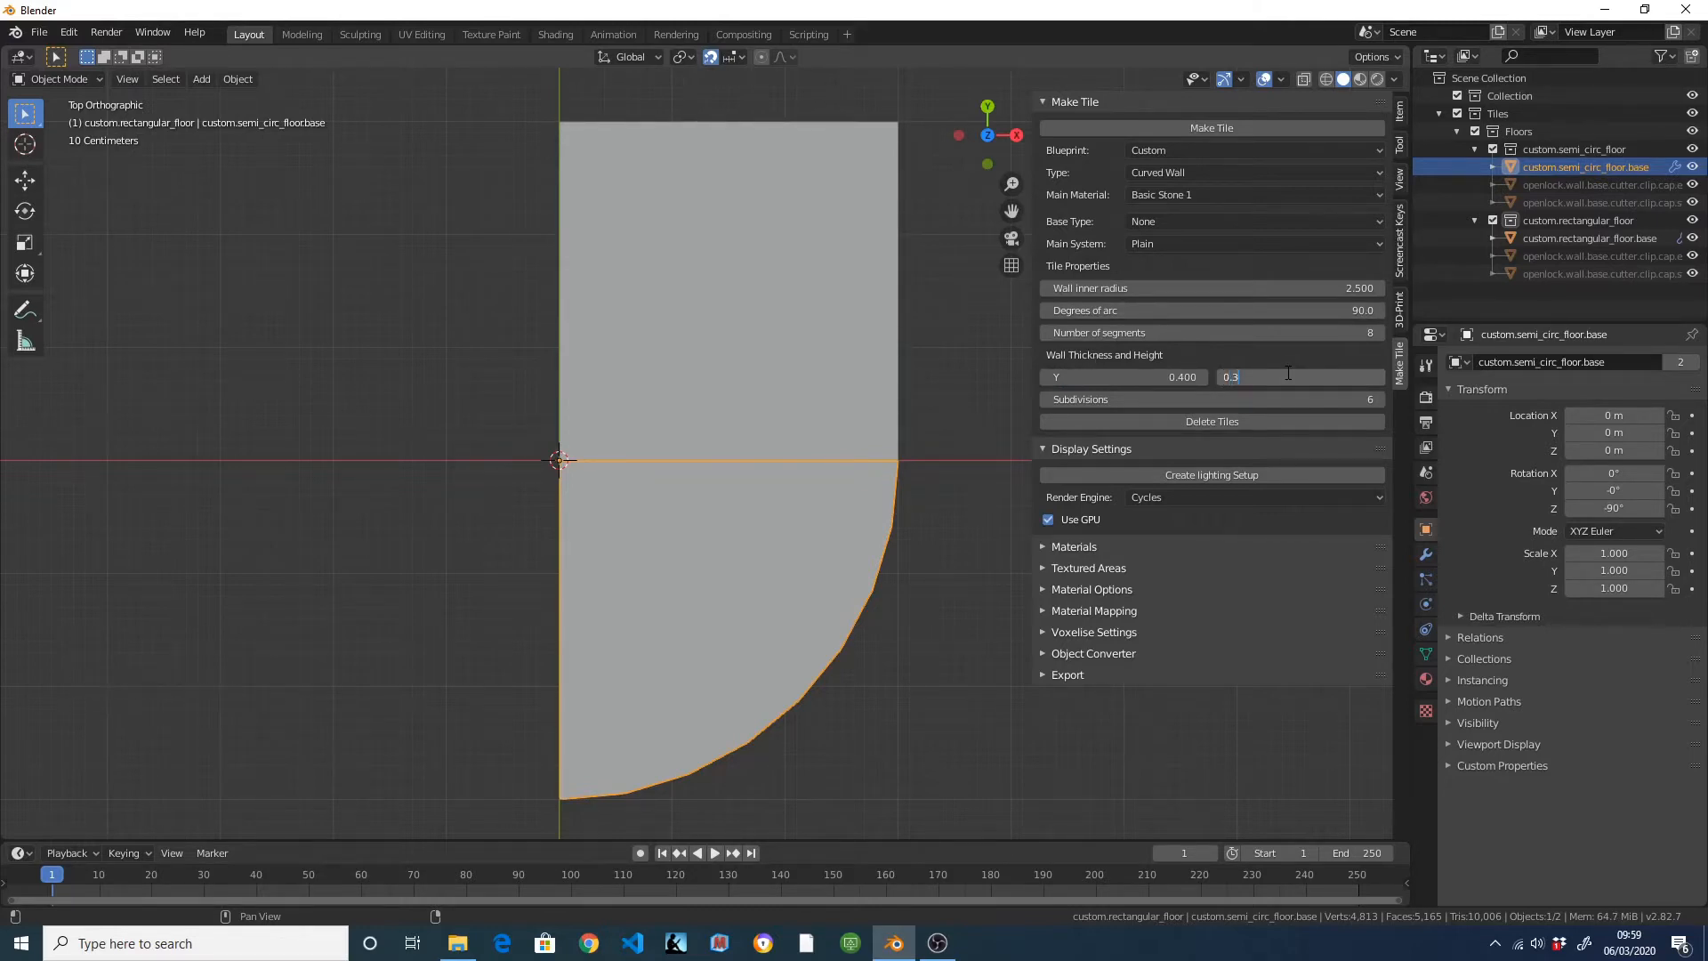
type("3")
key("Return")
Snap the 3D cursor to the semi-circular base's top inner corner vertex, then return to Object Mode.
scroll(600, 407, "down", 2)
middle_click_drag(599, 408, 725, 512)
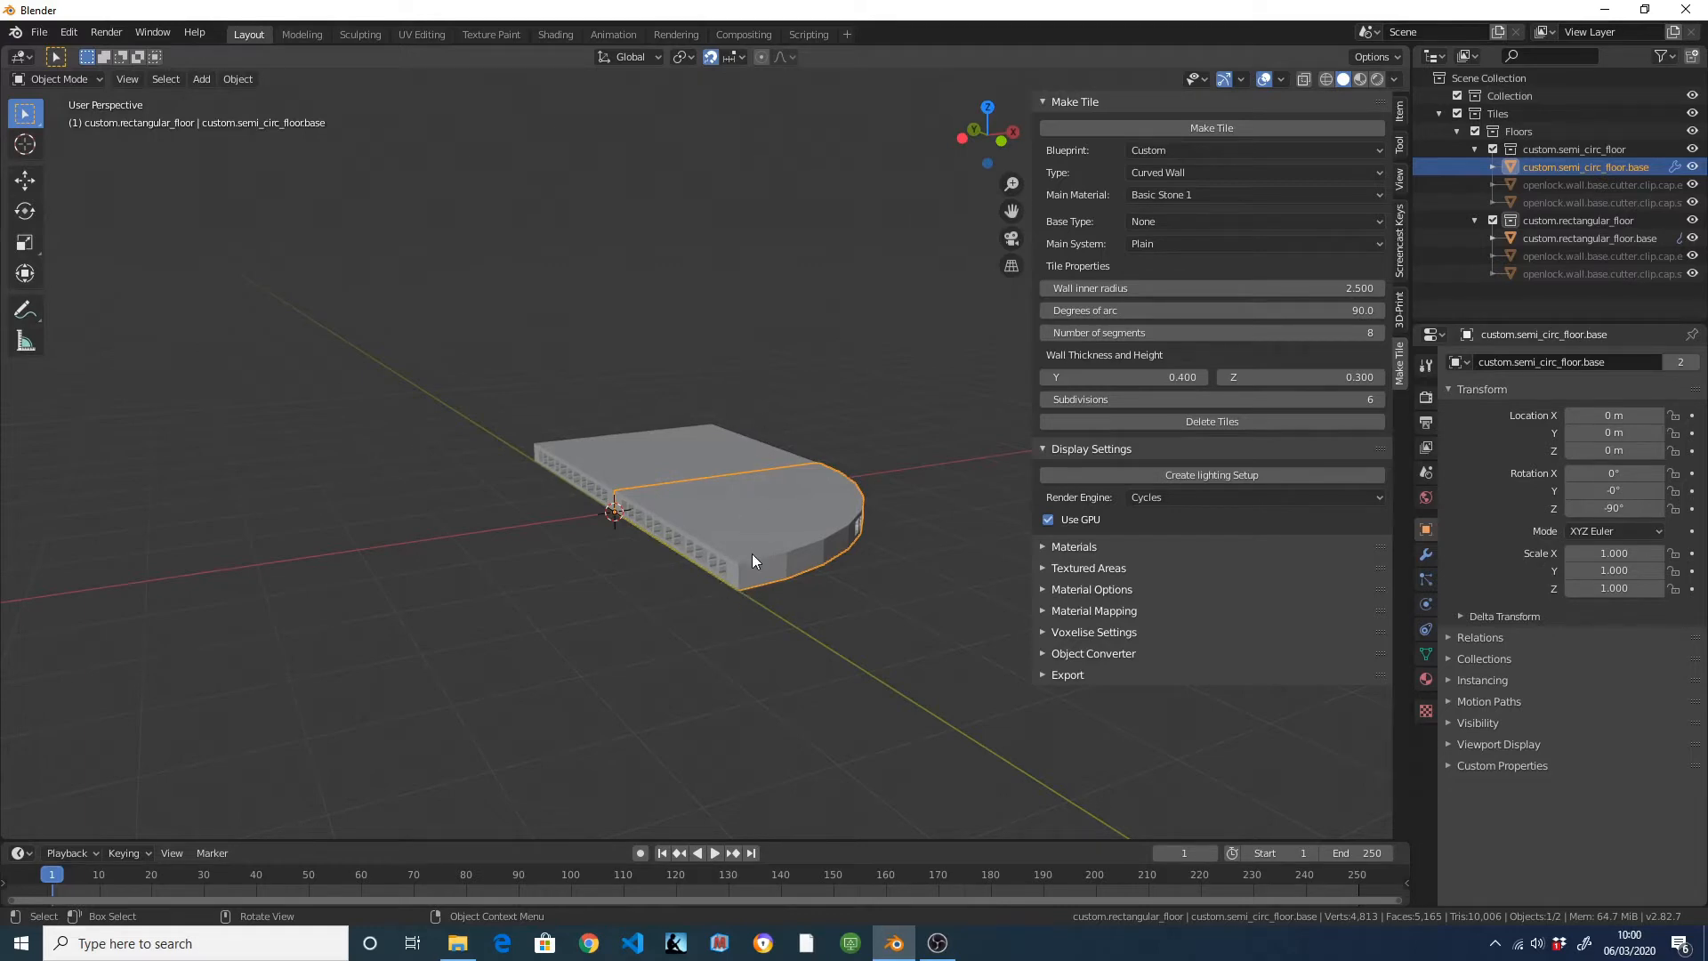
scroll(663, 516, "up", 4)
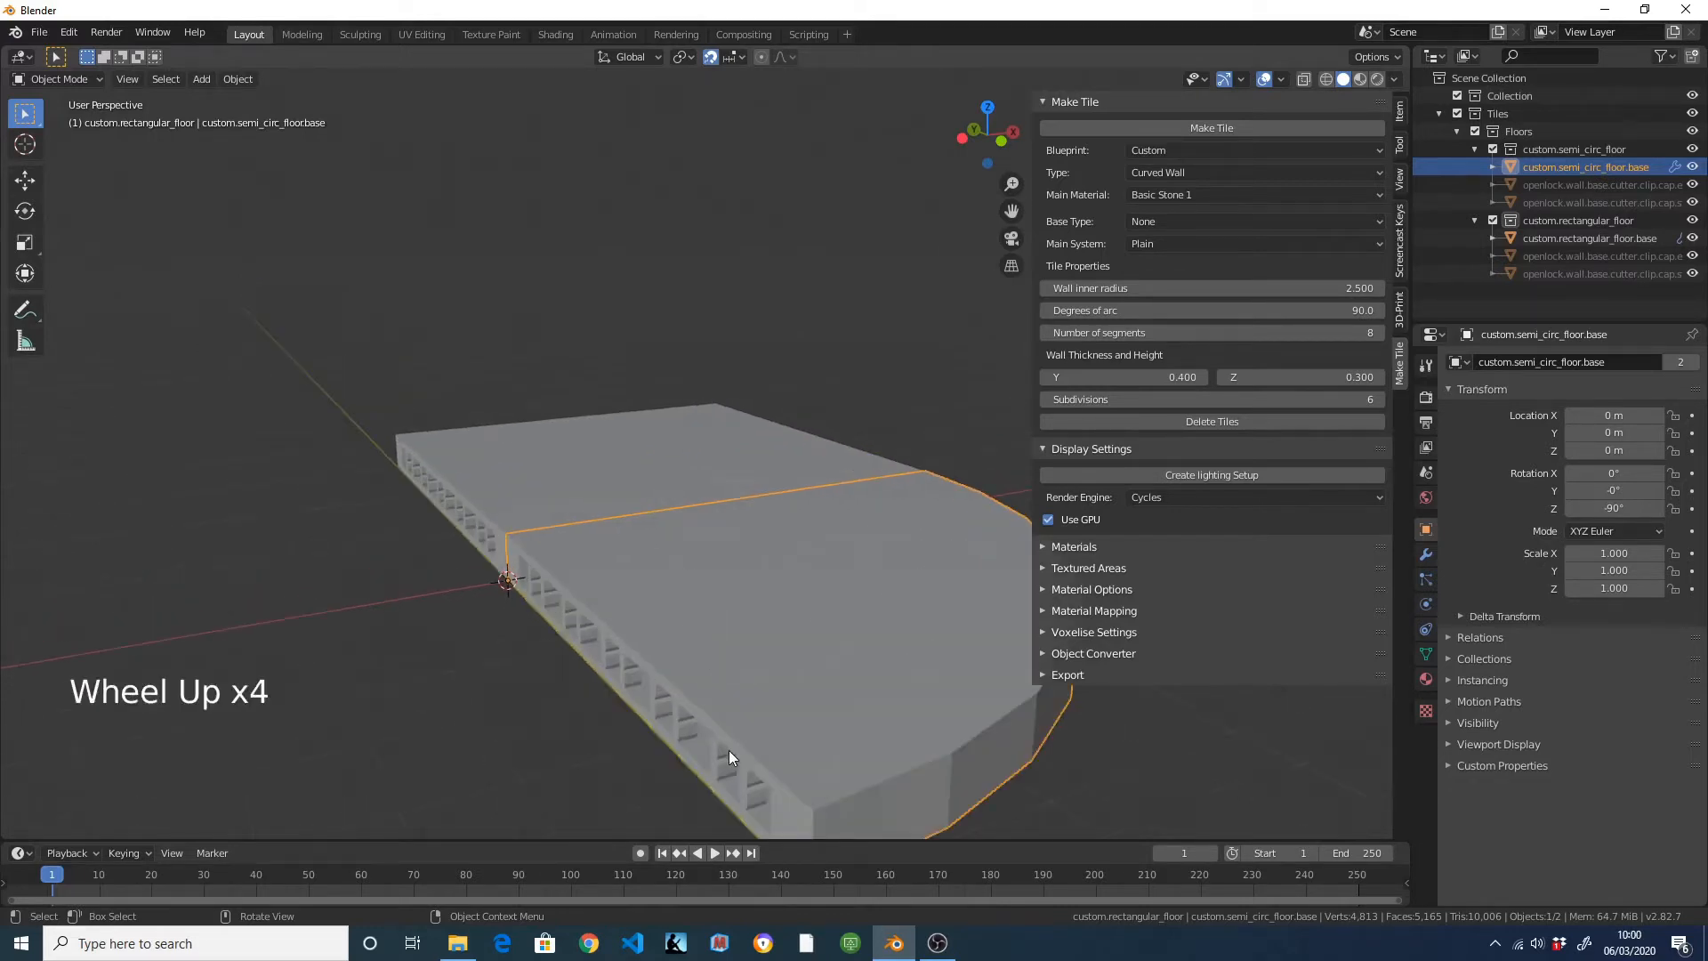
scroll(756, 712, "down", 2)
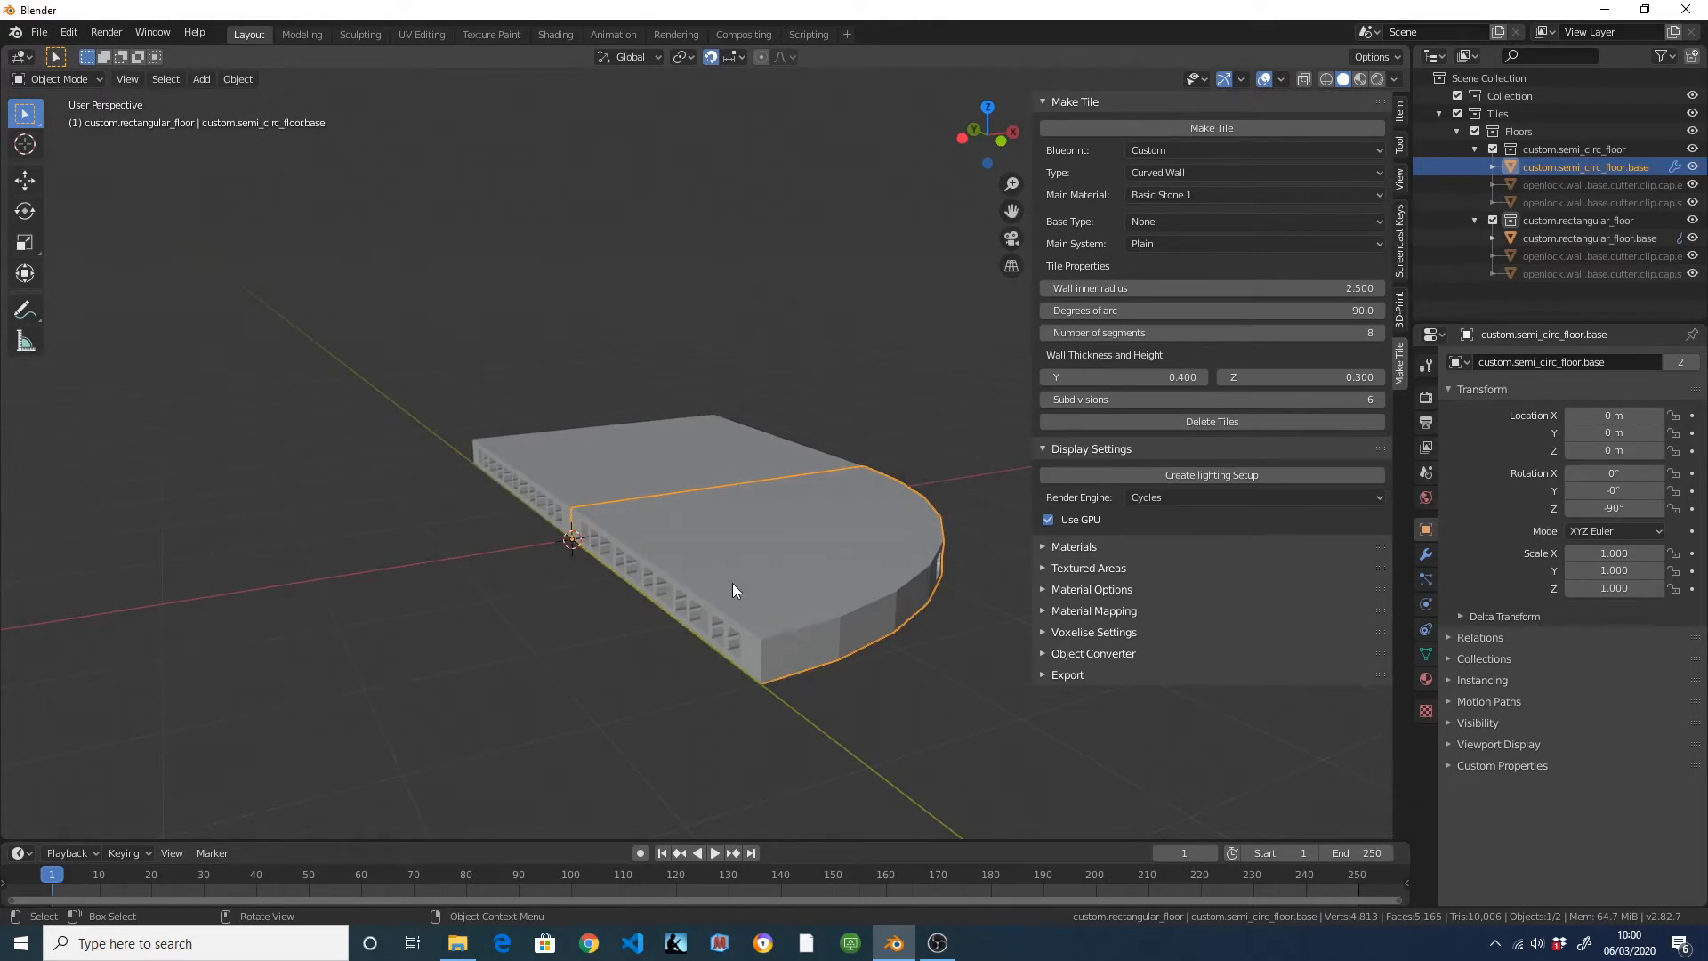
scroll(733, 591, "up", 2)
scroll(596, 549, "up", 1)
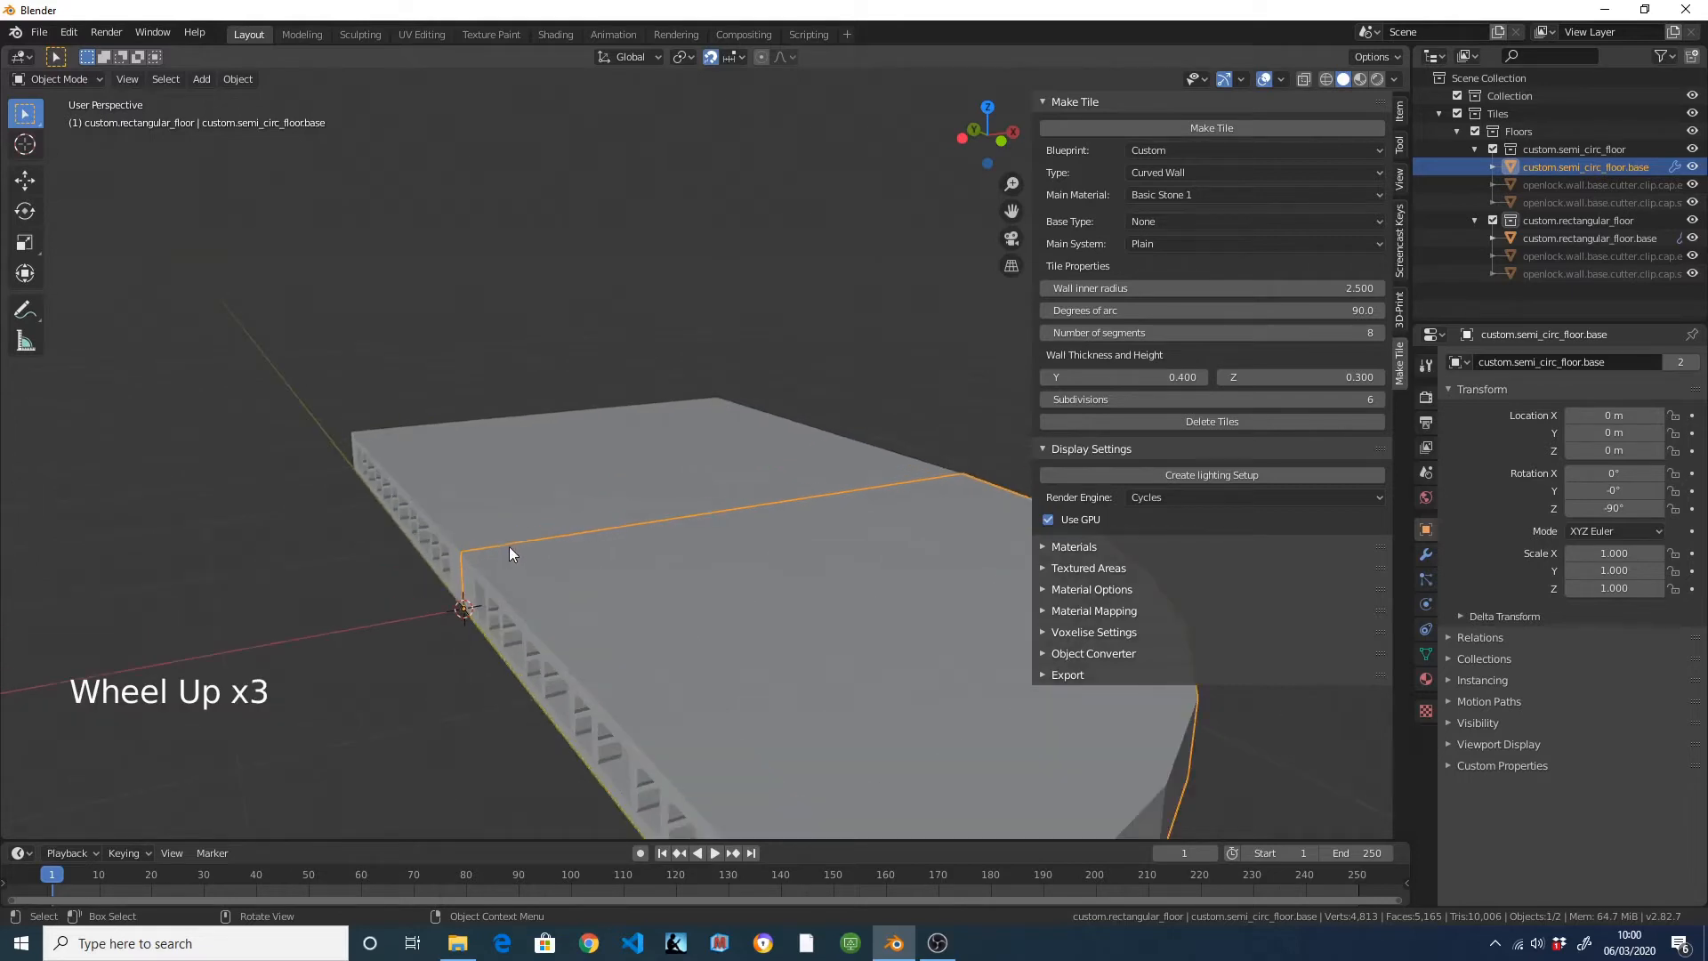
key("Tab")
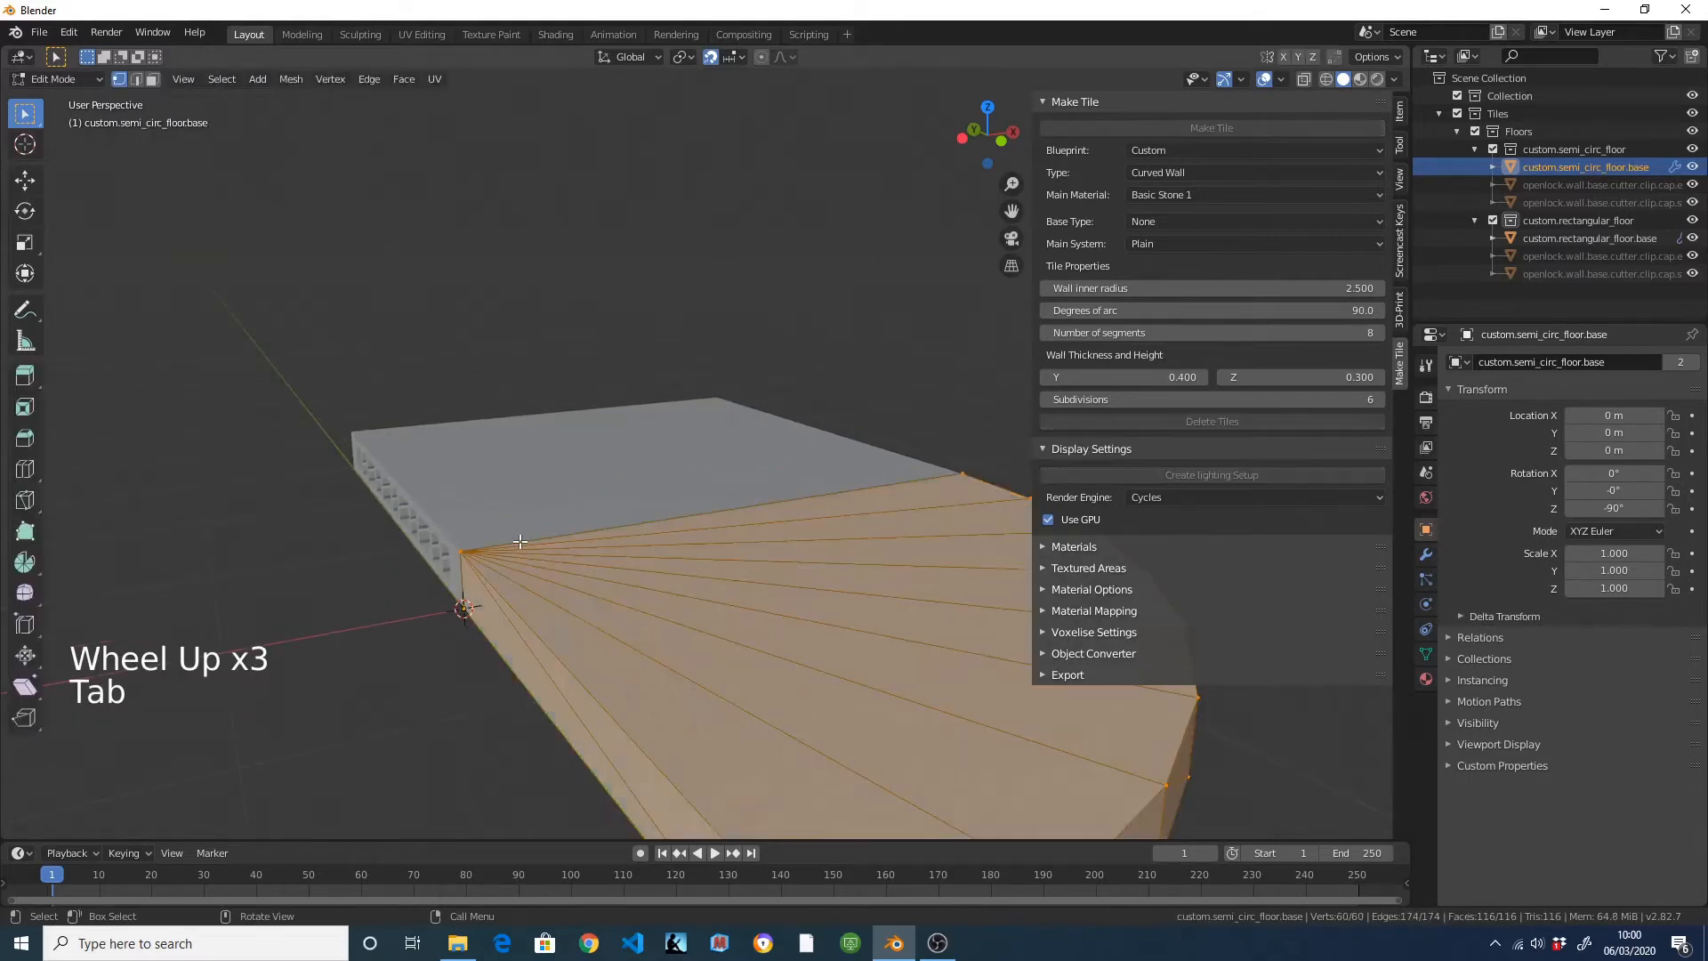
left_click(446, 541)
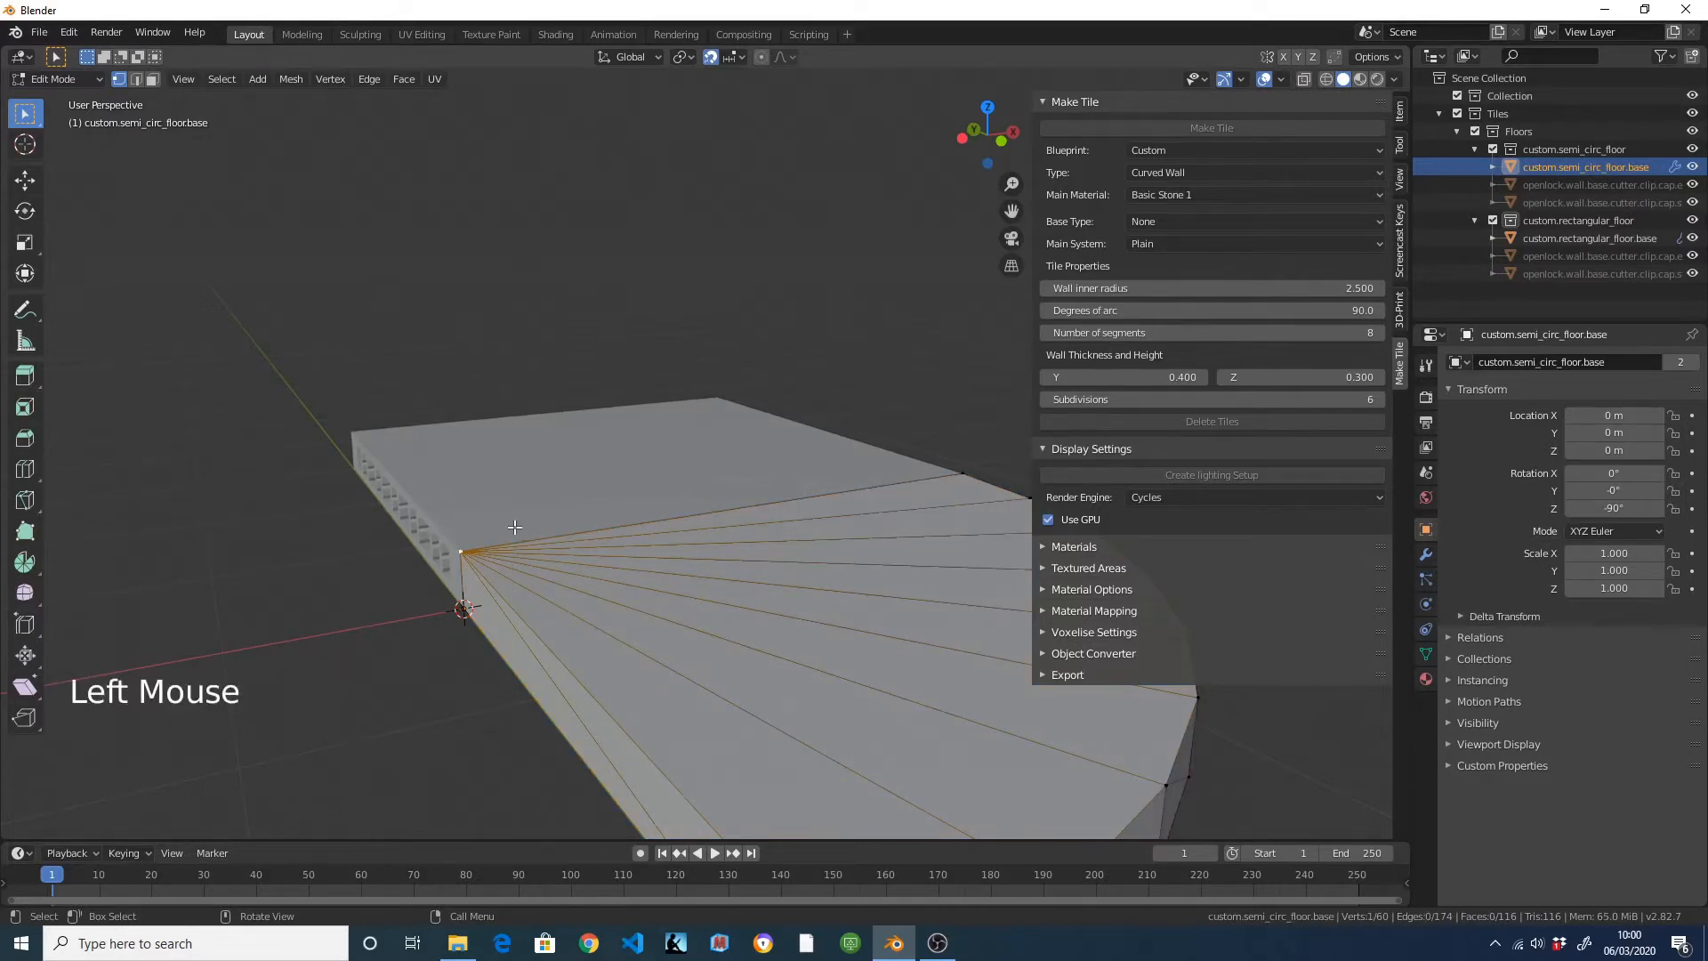
key("shift+s")
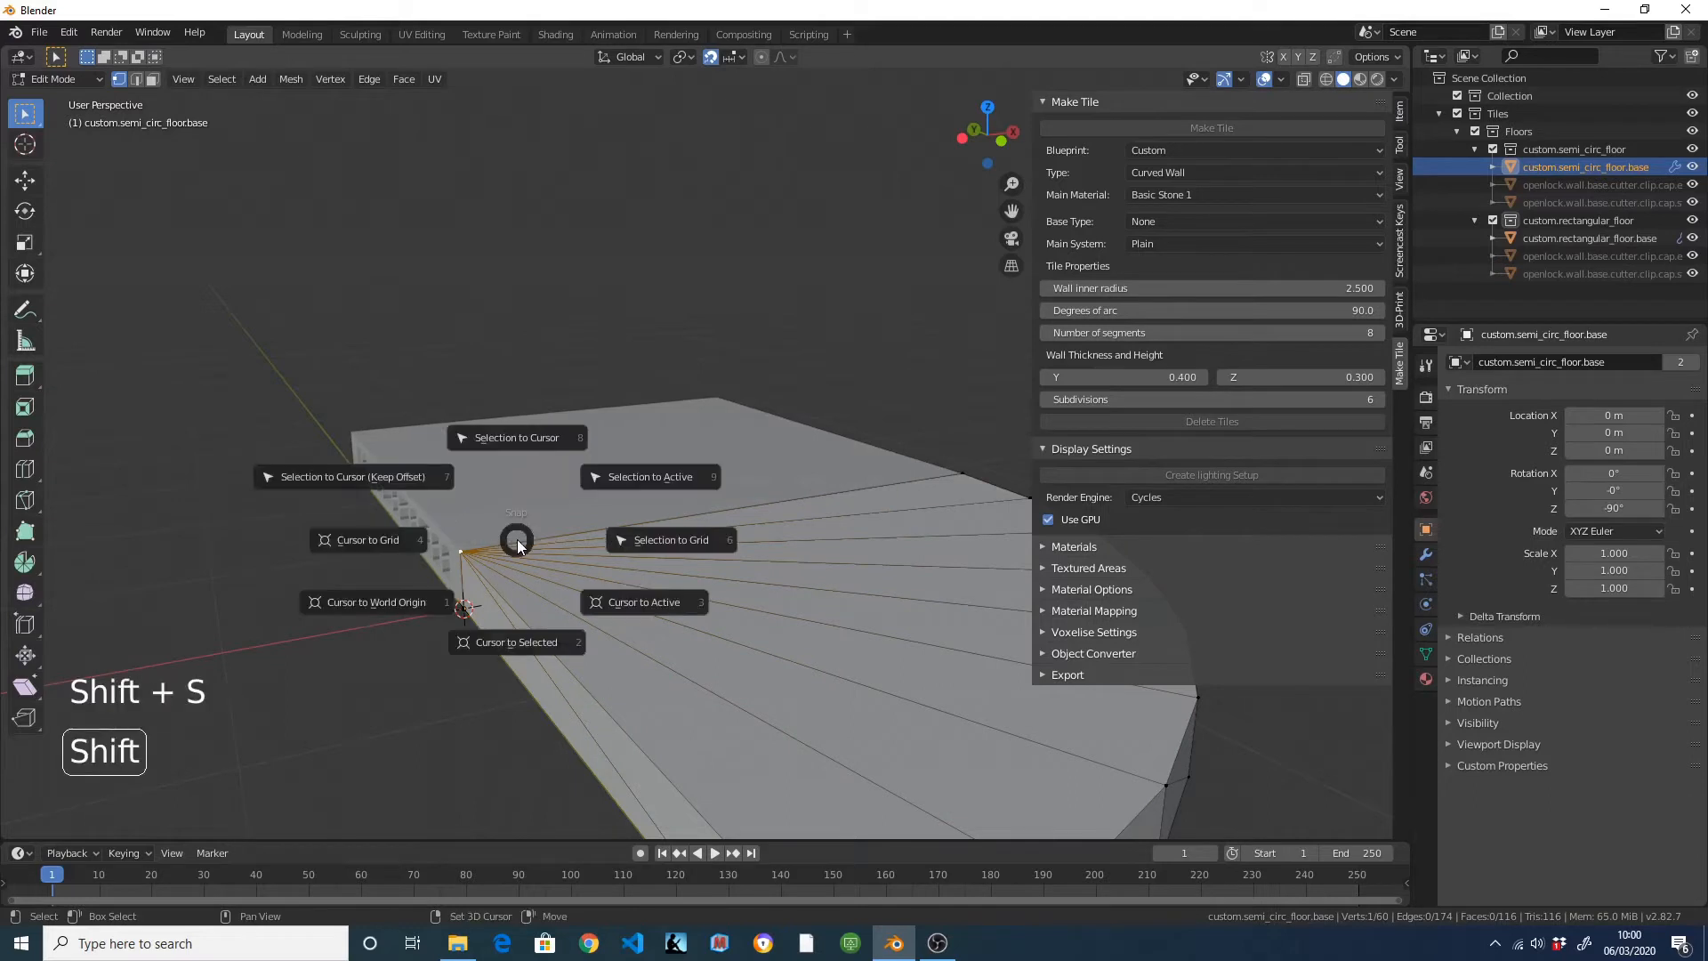
left_click(516, 642)
key("Tab")
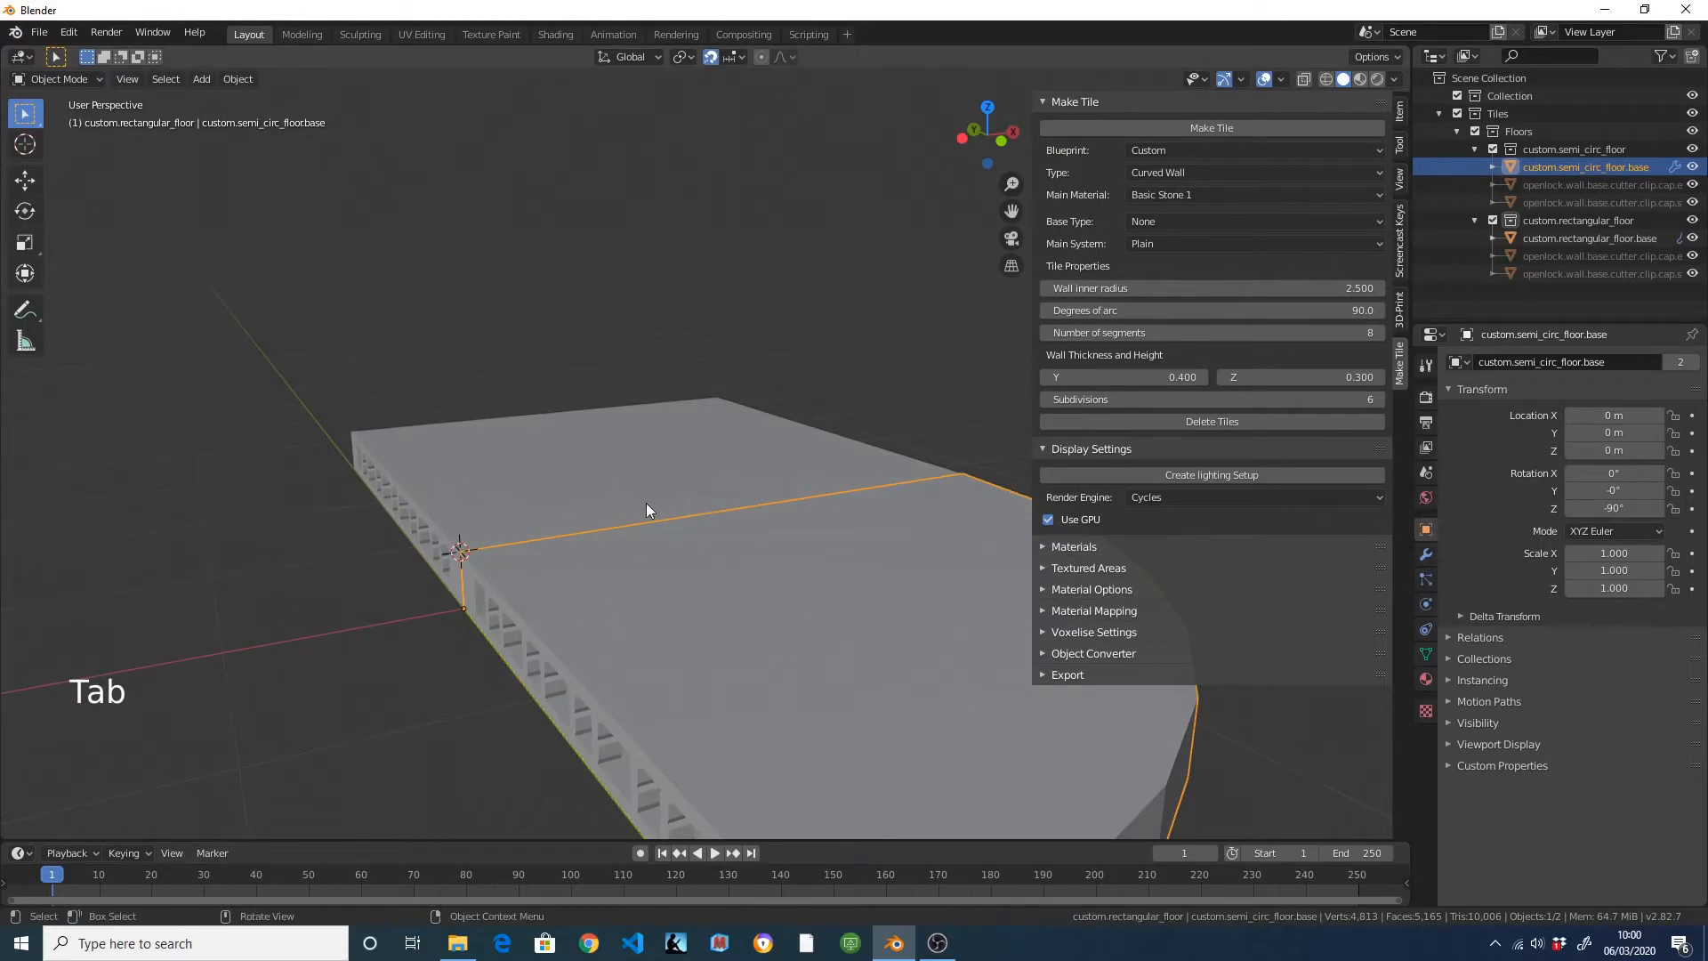
Generate the curved wall tile at the 3D cursor and rotate it 90 degrees clockwise in top view onto the semi-circular base.
scroll(646, 503, "down", 3)
left_click(1203, 131)
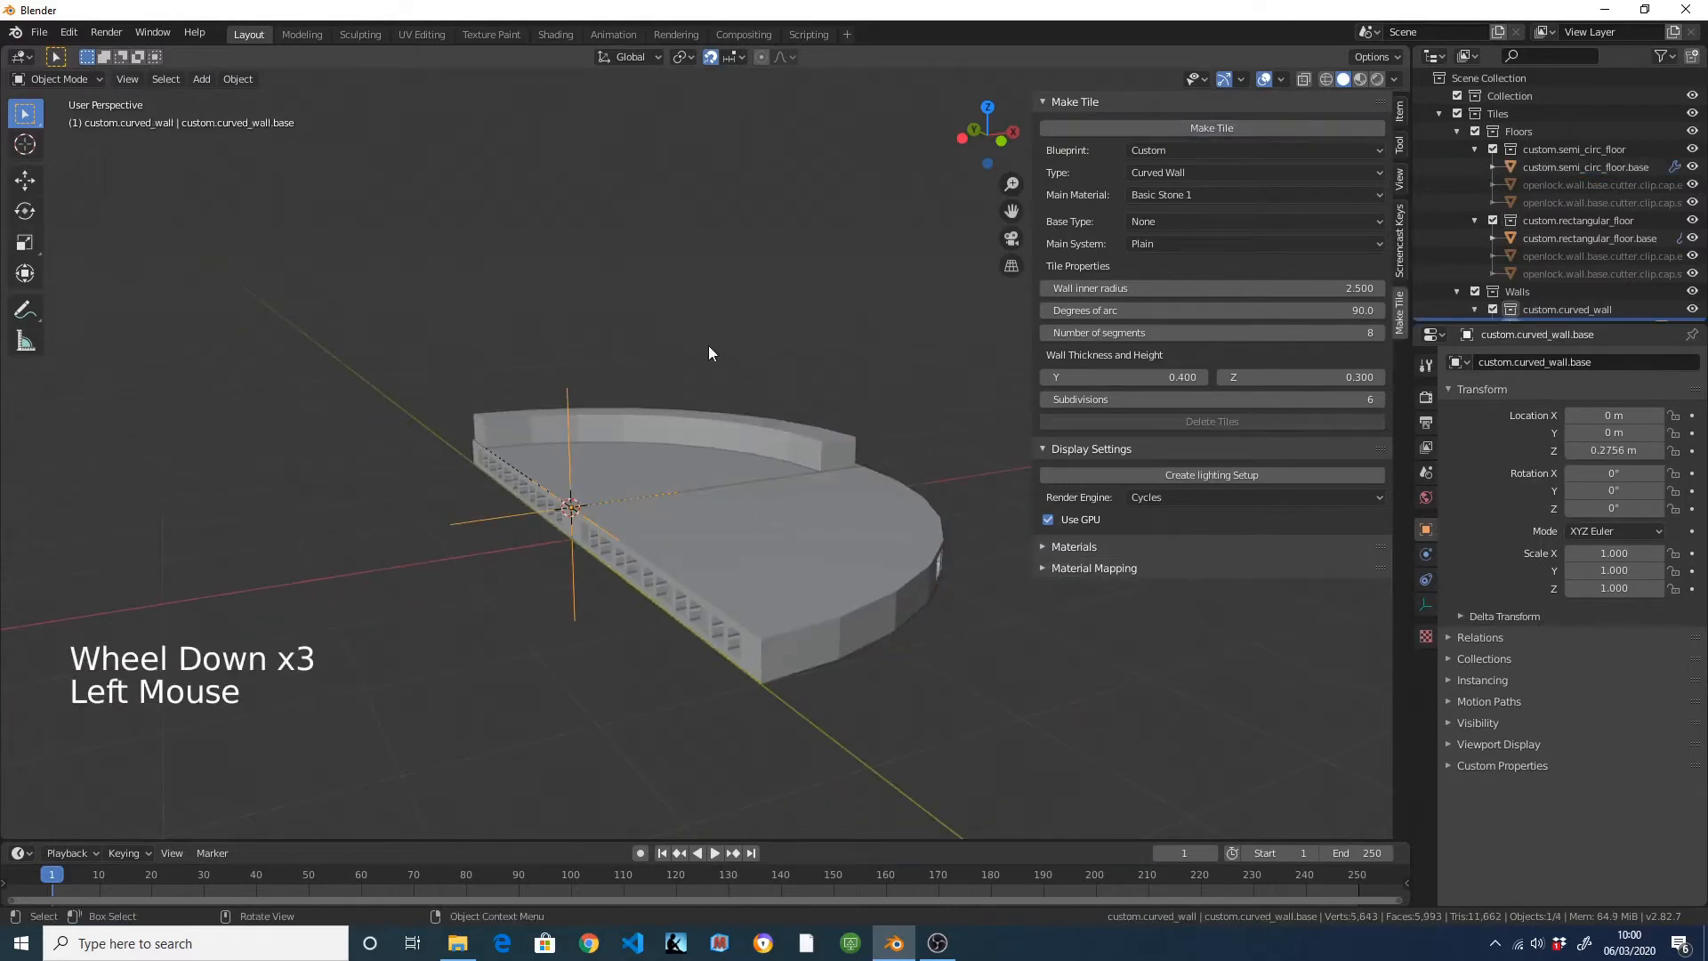
key("KP_7")
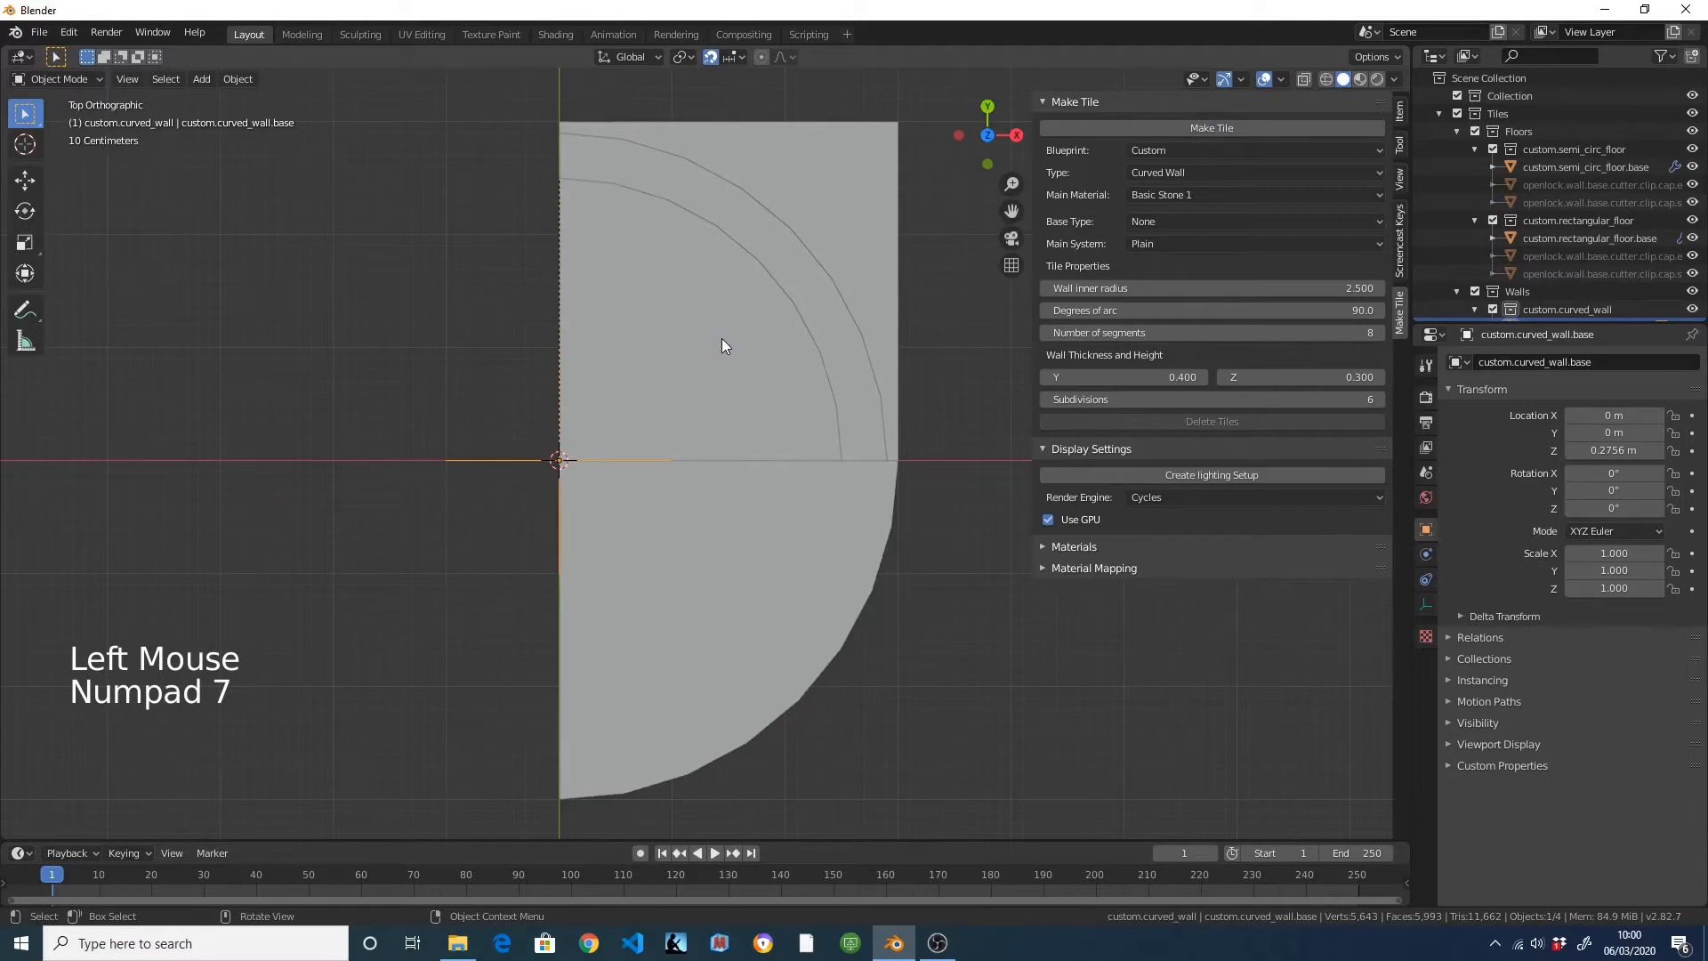
type("r90")
key("Return")
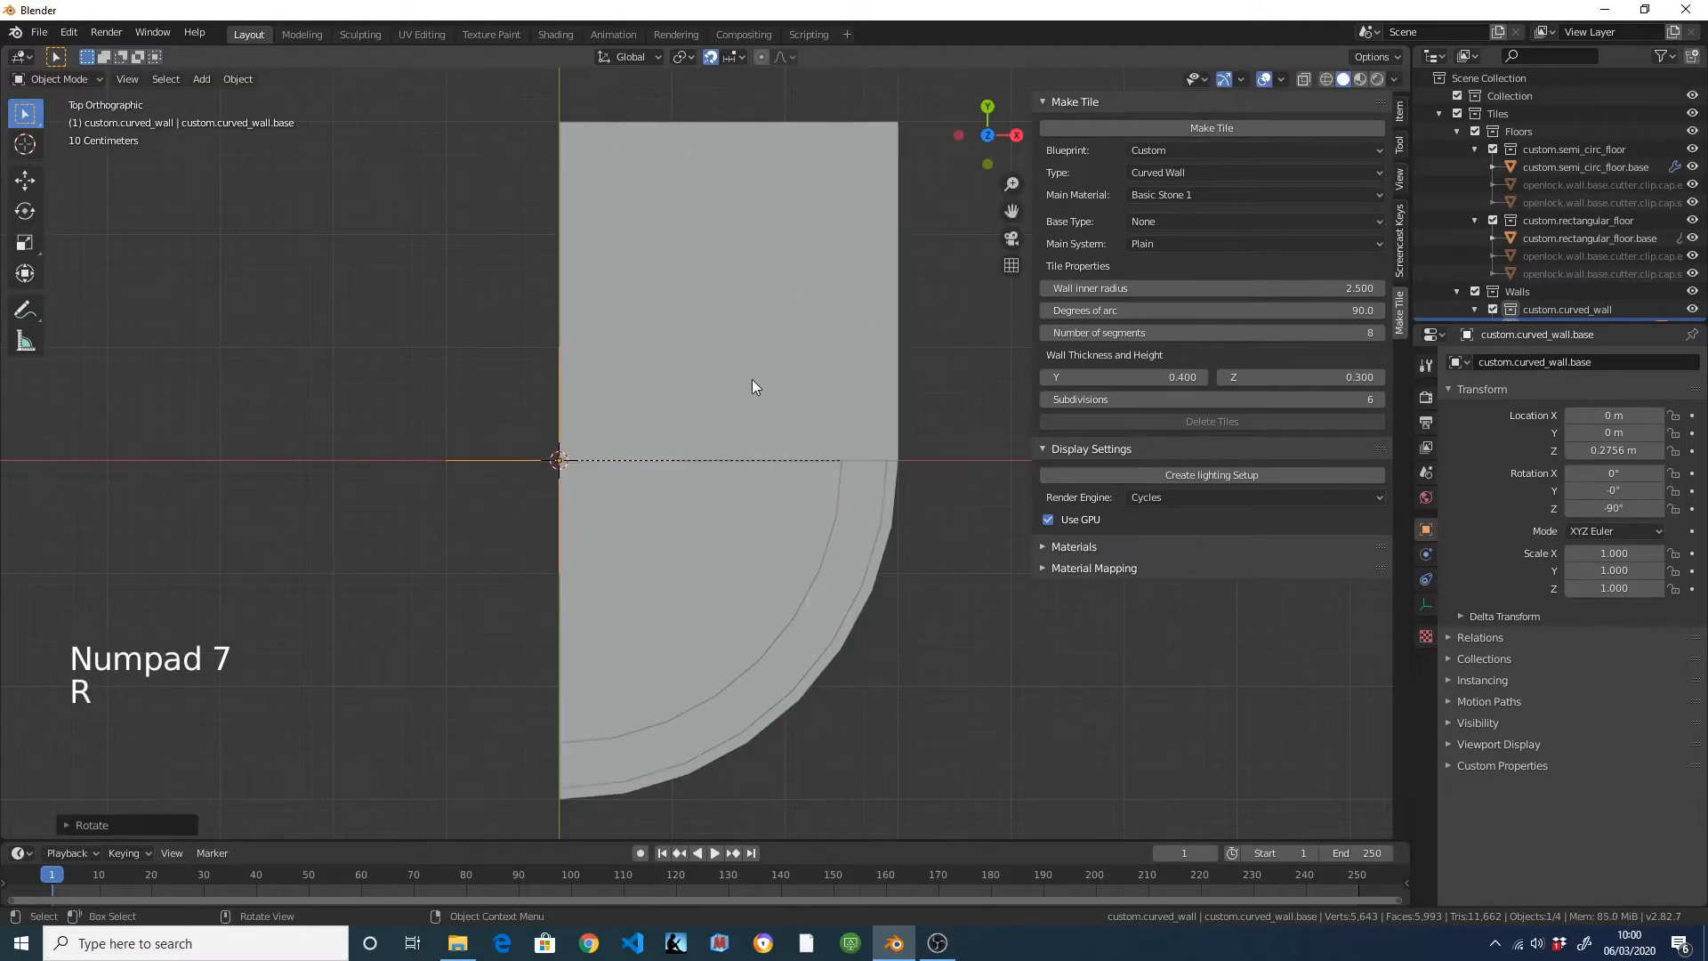
Select the curved wall's core and assign the Bricks material to its Basic Stone 1 material slot.
scroll(752, 385, "down", 1)
middle_click_drag(860, 566, 867, 370, "shift")
scroll(867, 370, "up", 1)
left_click(711, 487)
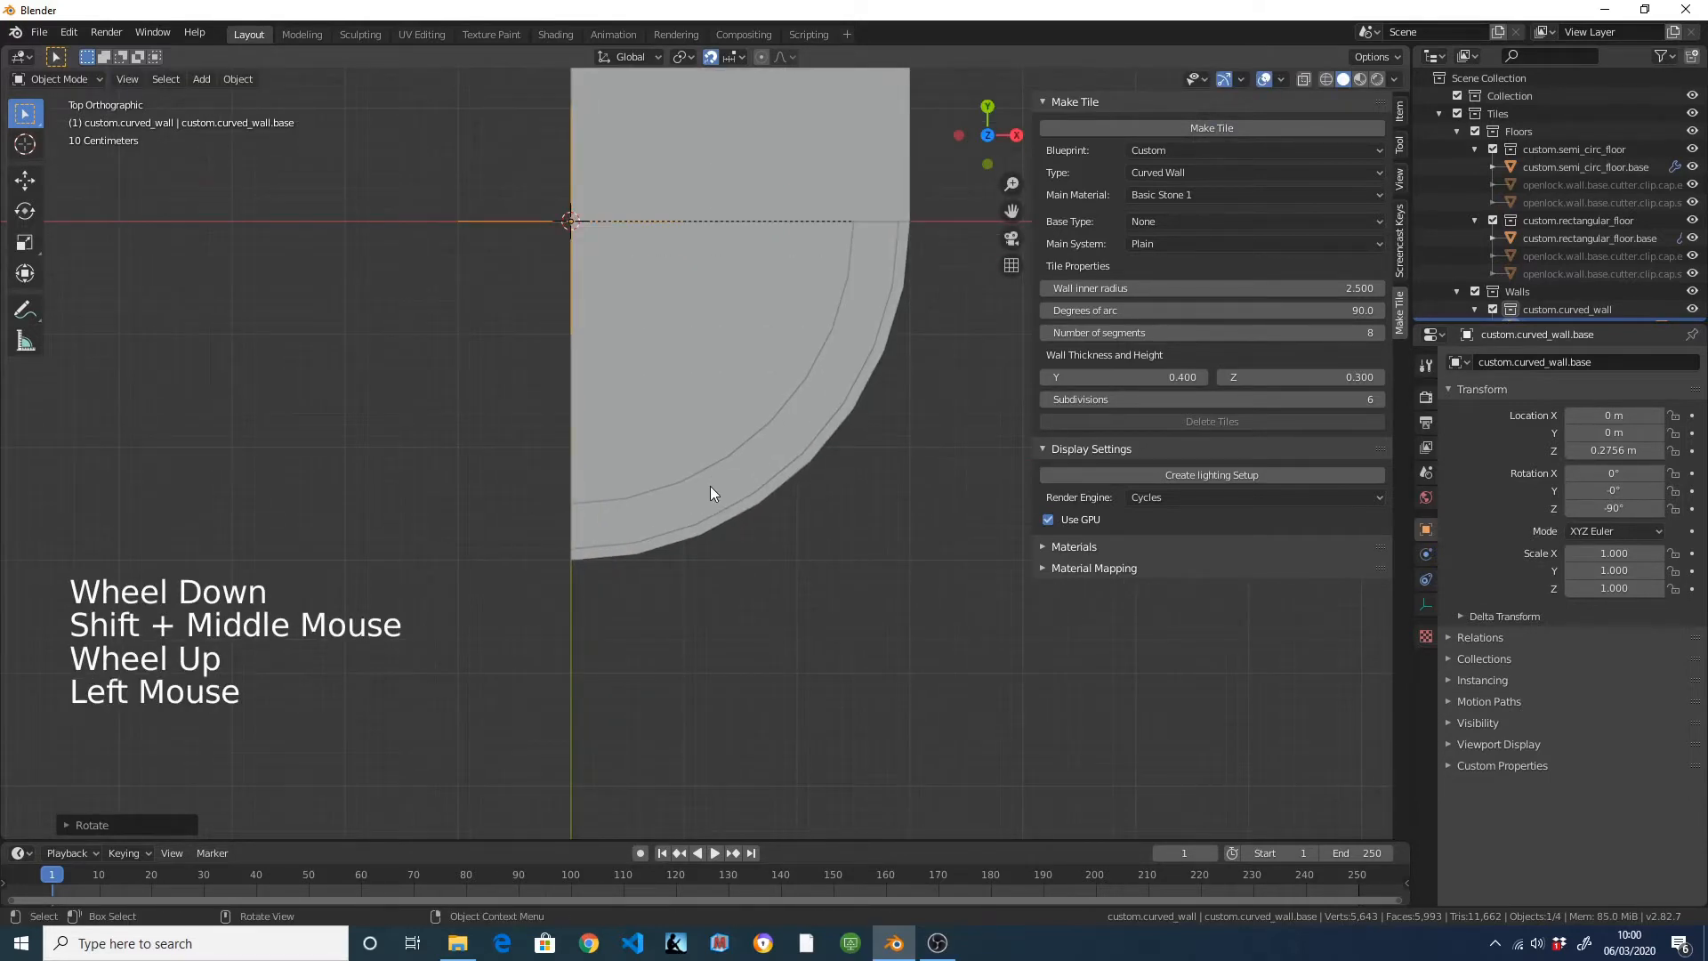
mouse_move(709, 485)
middle_mouse_down()
mouse_move(756, 429)
mouse_move(717, 469)
middle_mouse_up()
scroll(717, 470, "up", 1)
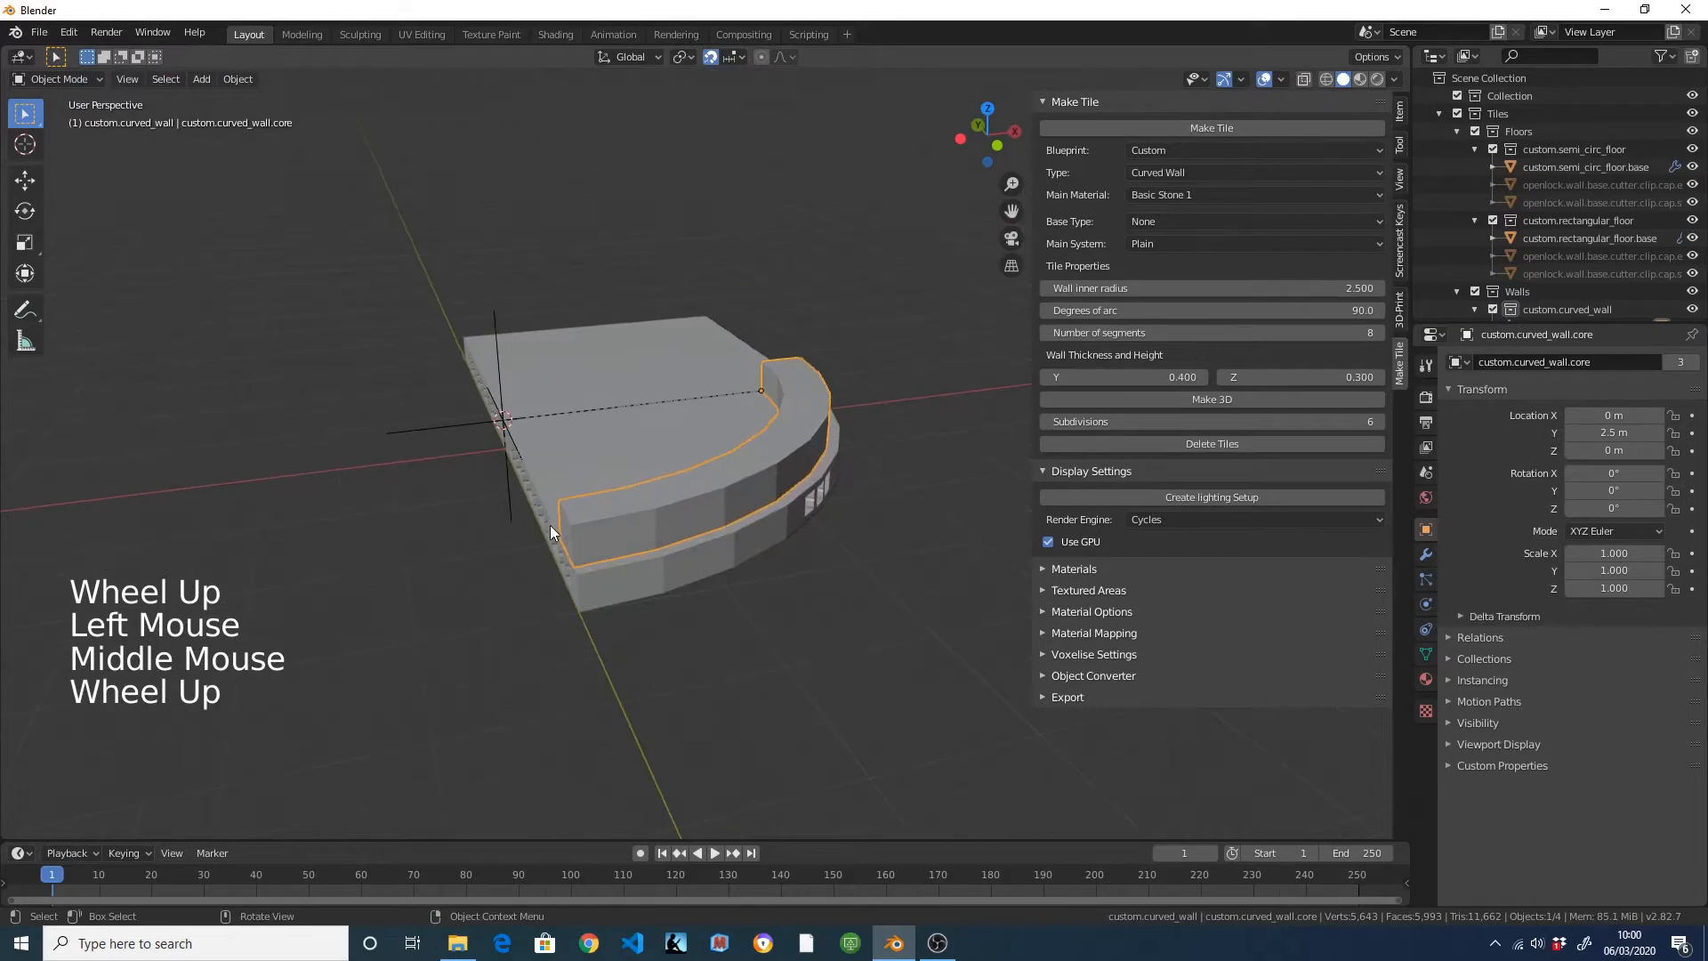
middle_click_drag(580, 525, 683, 591)
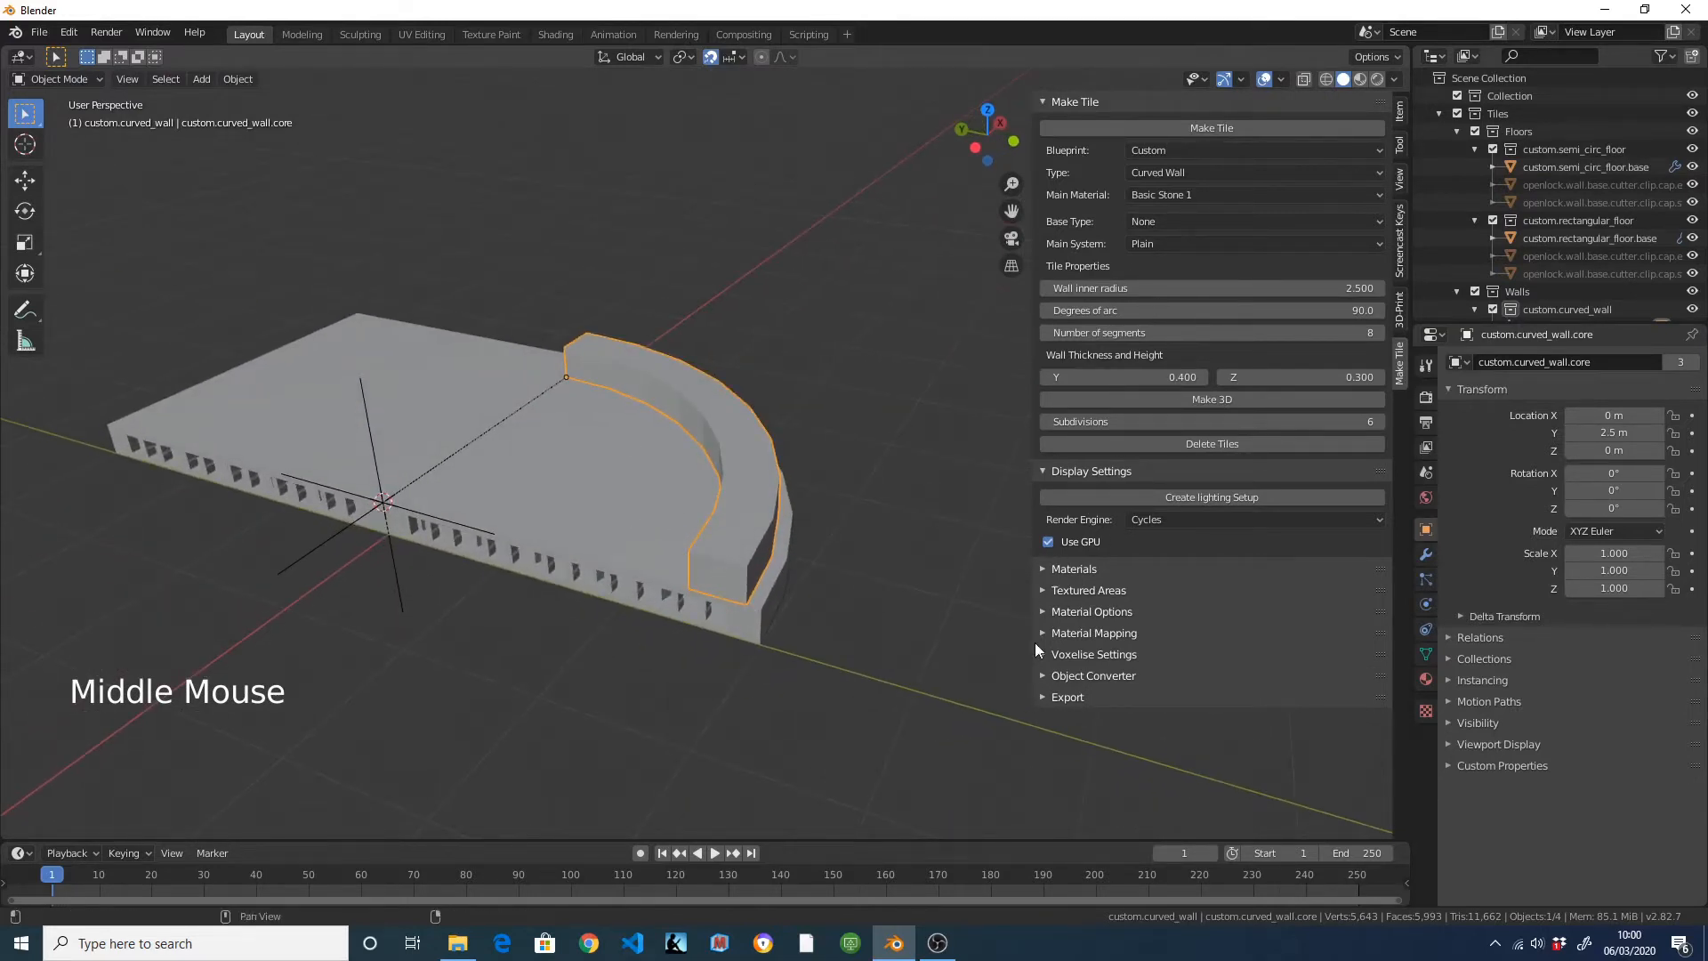
left_click(1038, 568)
left_click(1109, 618)
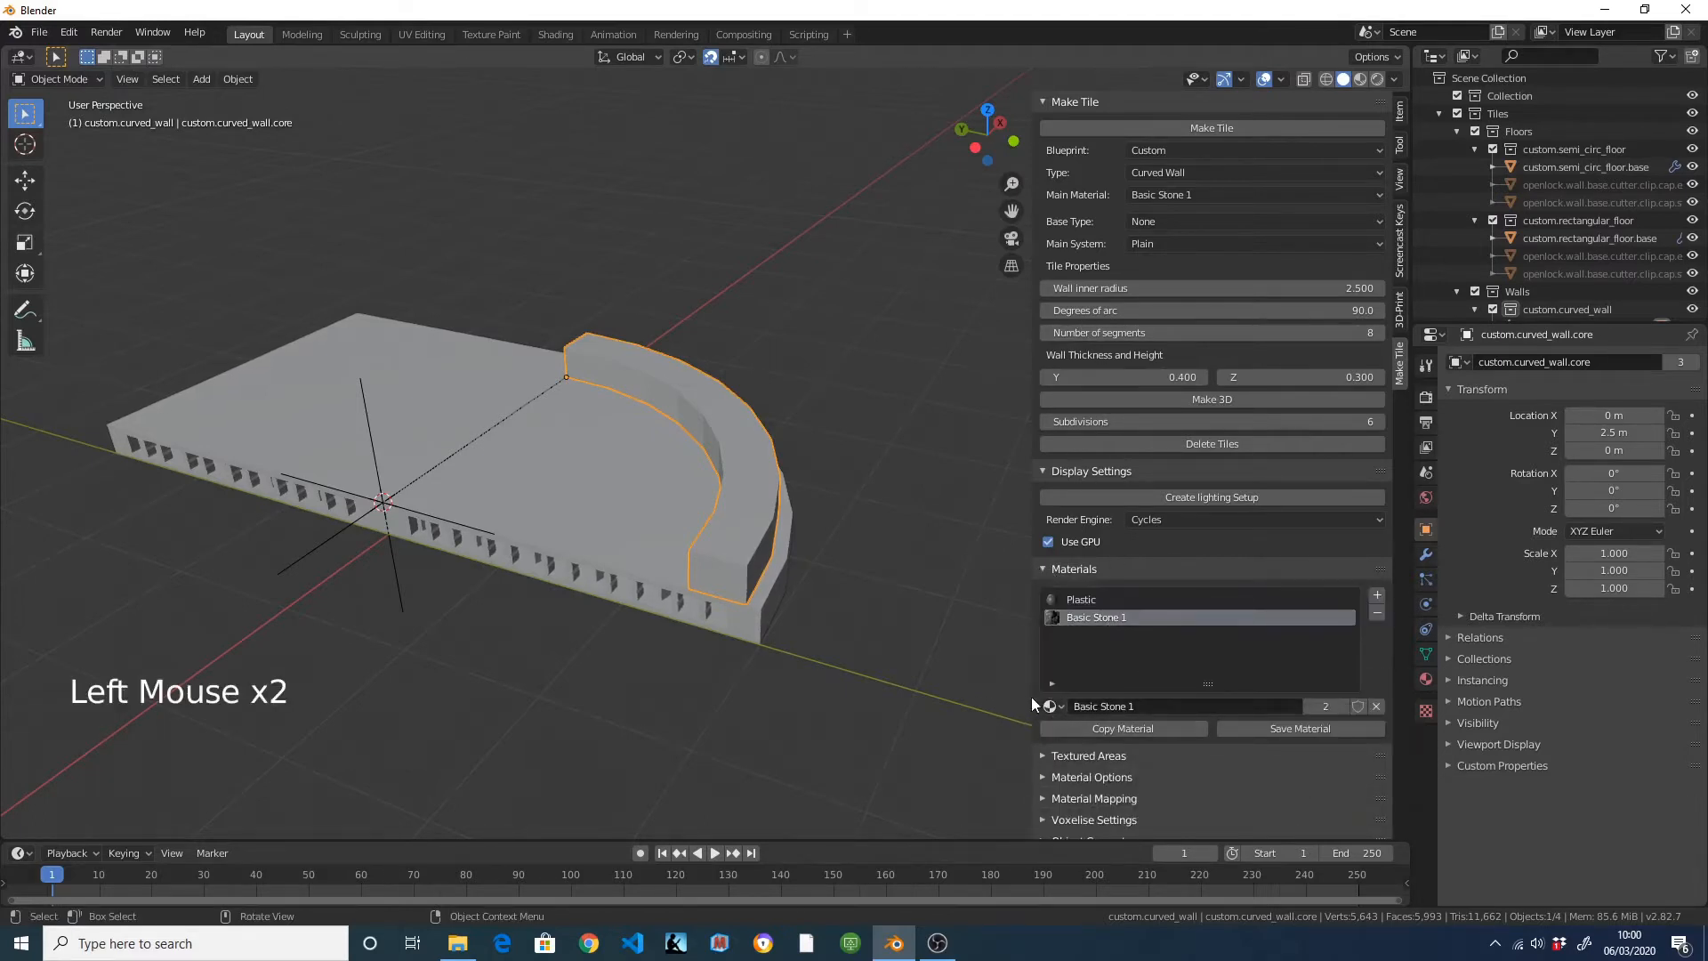
left_click_drag(1049, 705, 1089, 548)
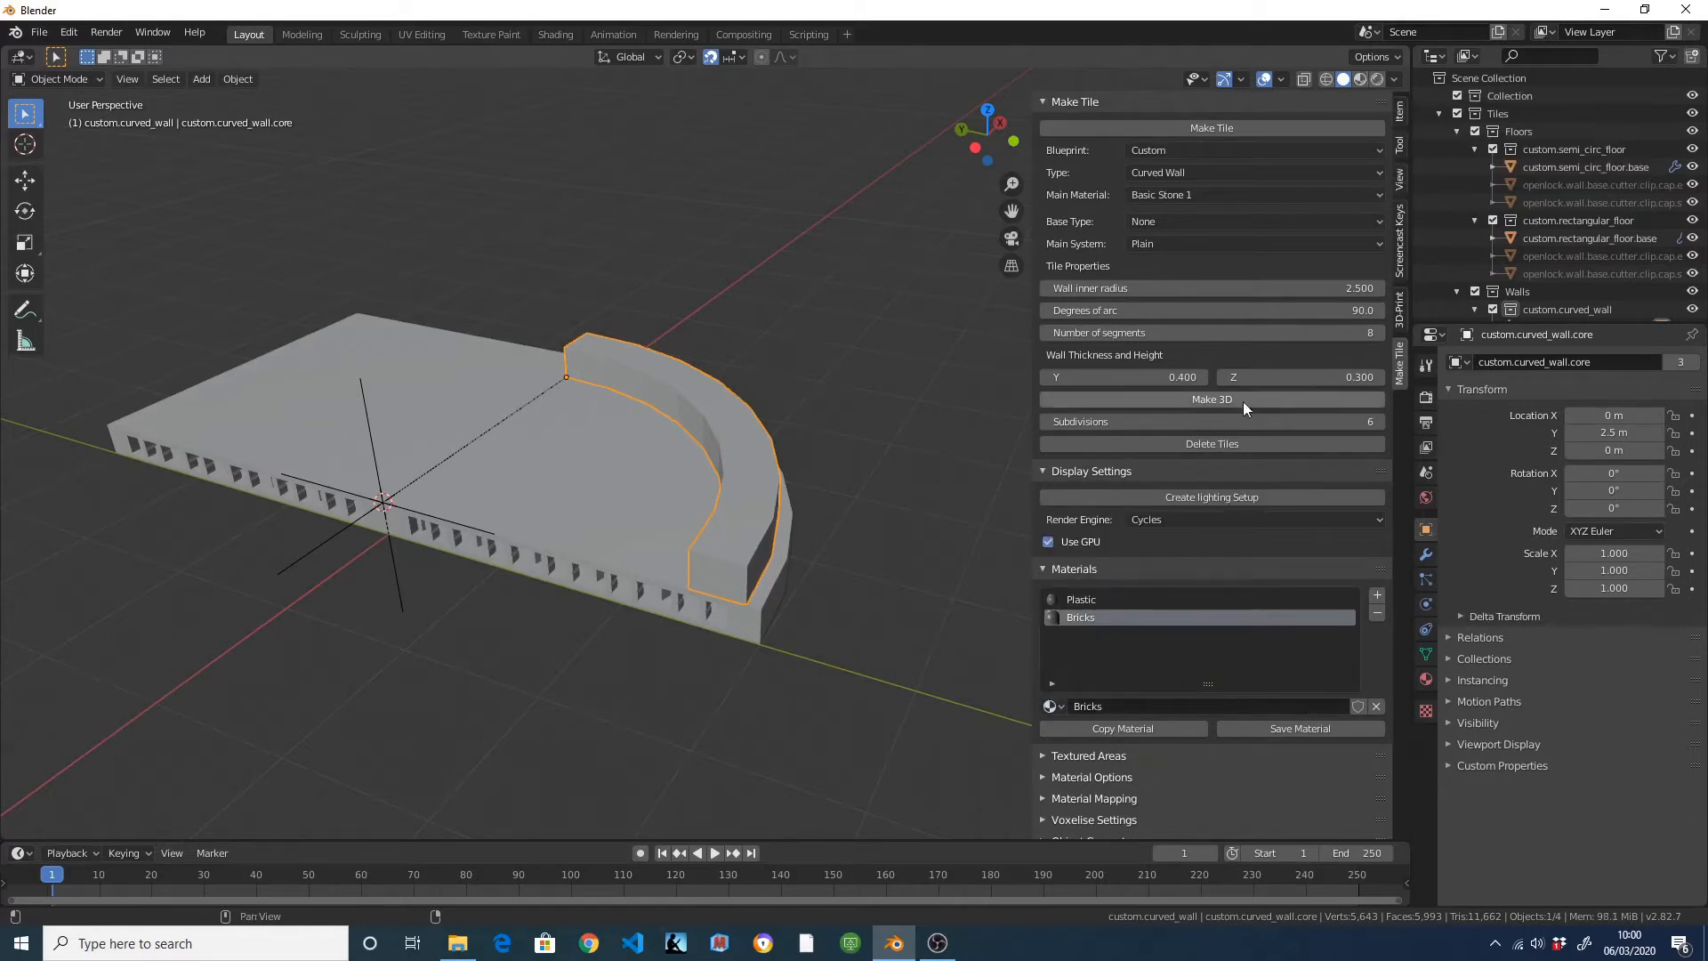
Show the tiles in a Cycles rendered view and examine the brick texture on the wall's inner and outer faces.
left_click(1205, 519)
left_click(1203, 541)
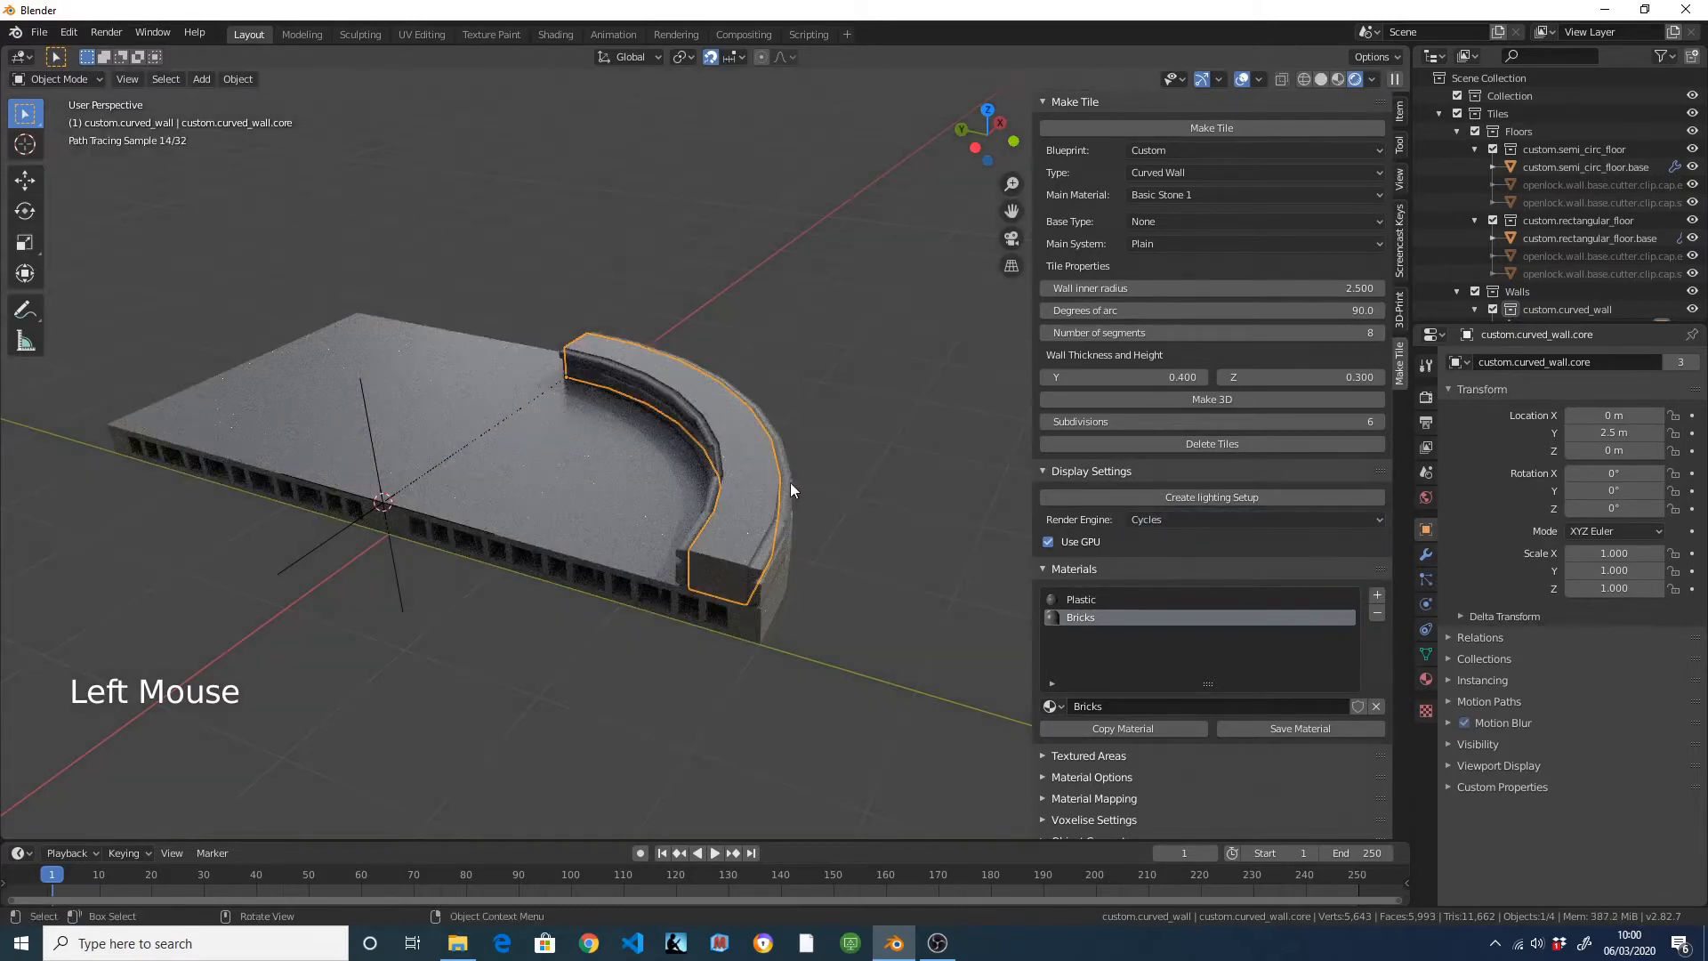
middle_click_drag(790, 482, 698, 520)
scroll(701, 519, "up", 2)
middle_click_drag(611, 574, 667, 659)
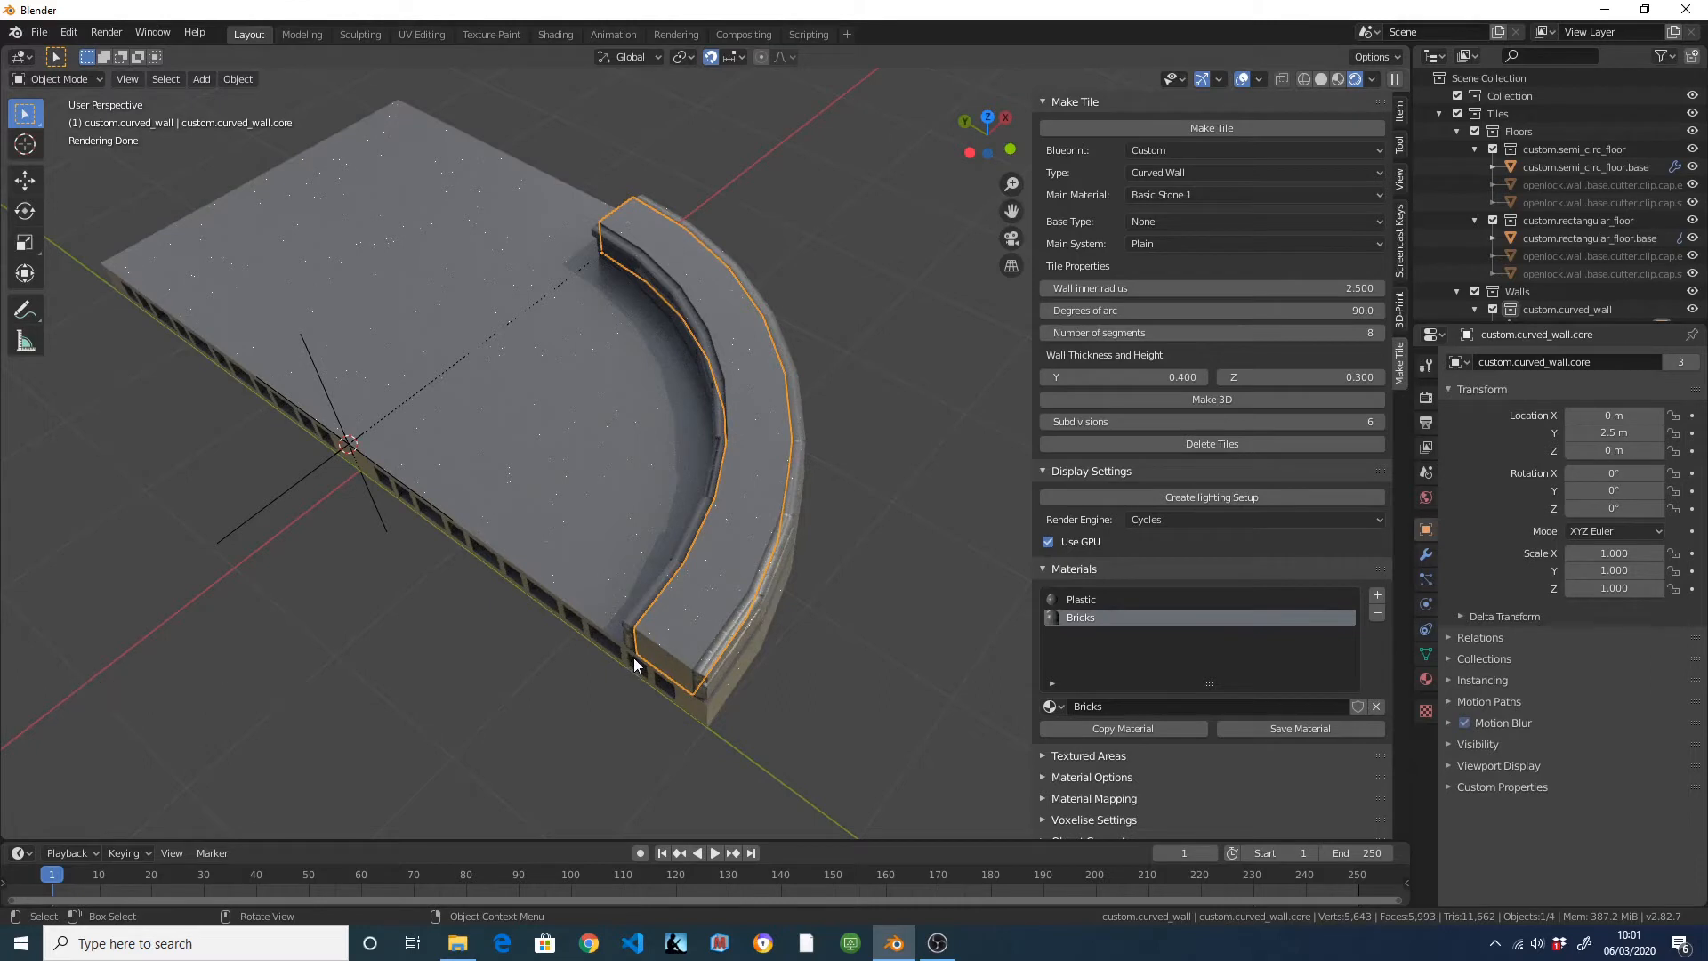
middle_click(735, 689)
middle_click_drag(654, 673, 481, 502)
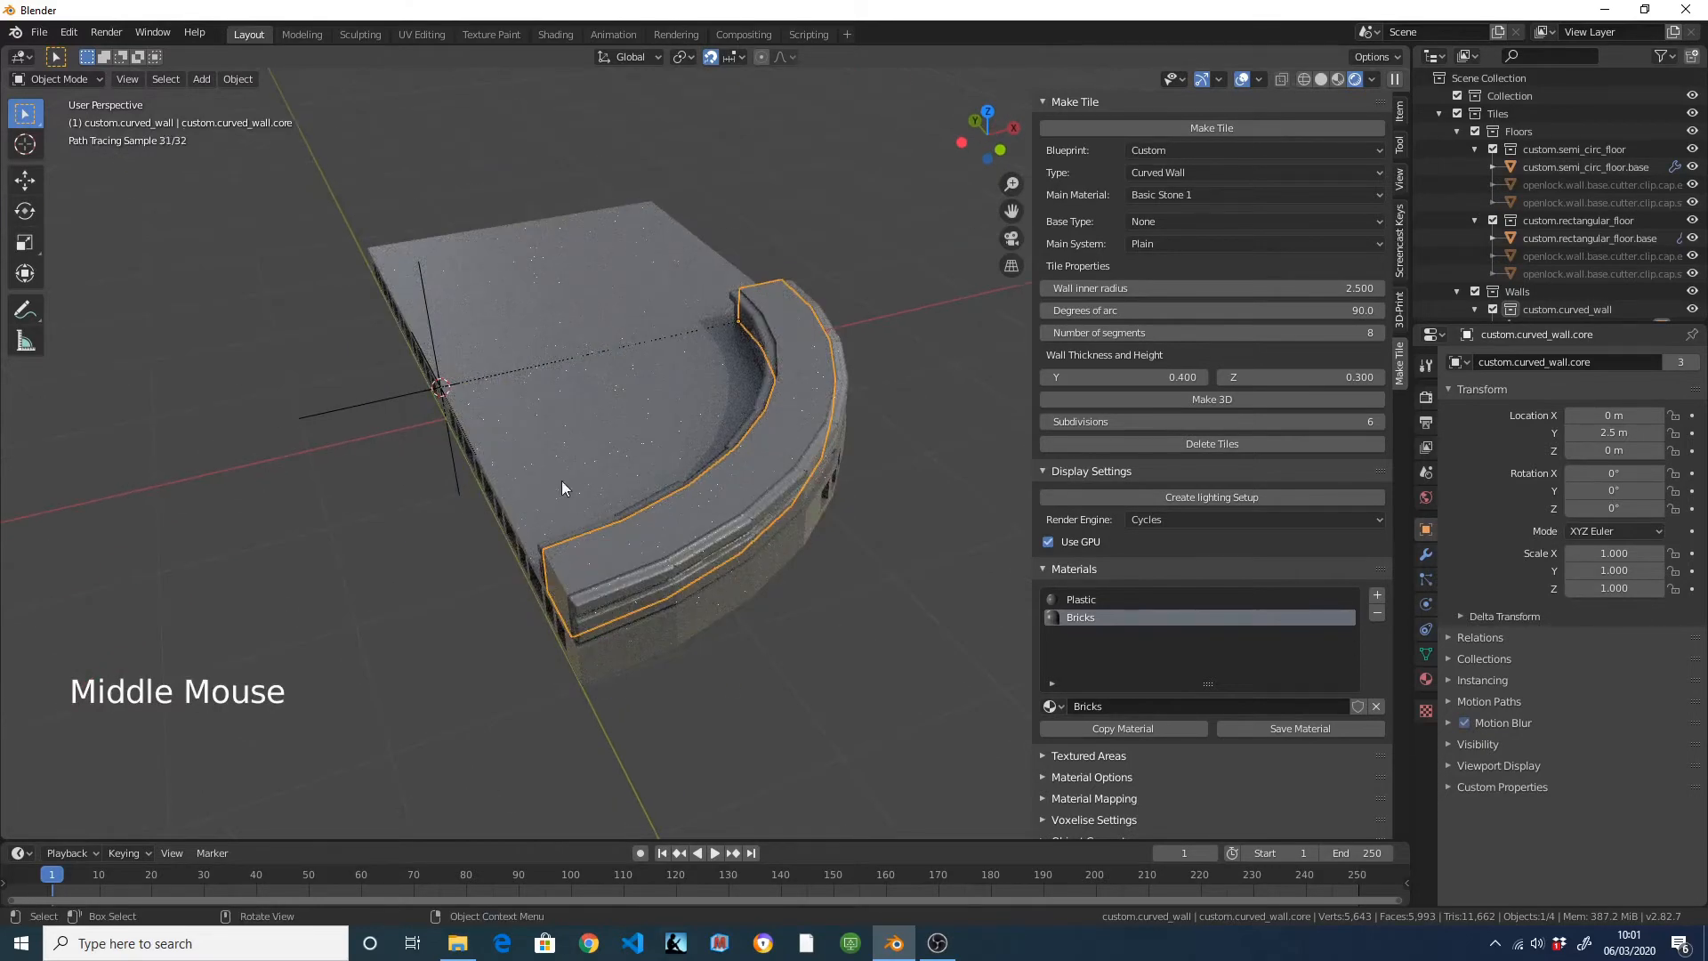
Set the reference object of the curved wall's Object material mapping to custom.rectangular_floor.base.
scroll(1268, 797, "down", 2)
scroll(733, 537, "down", 2)
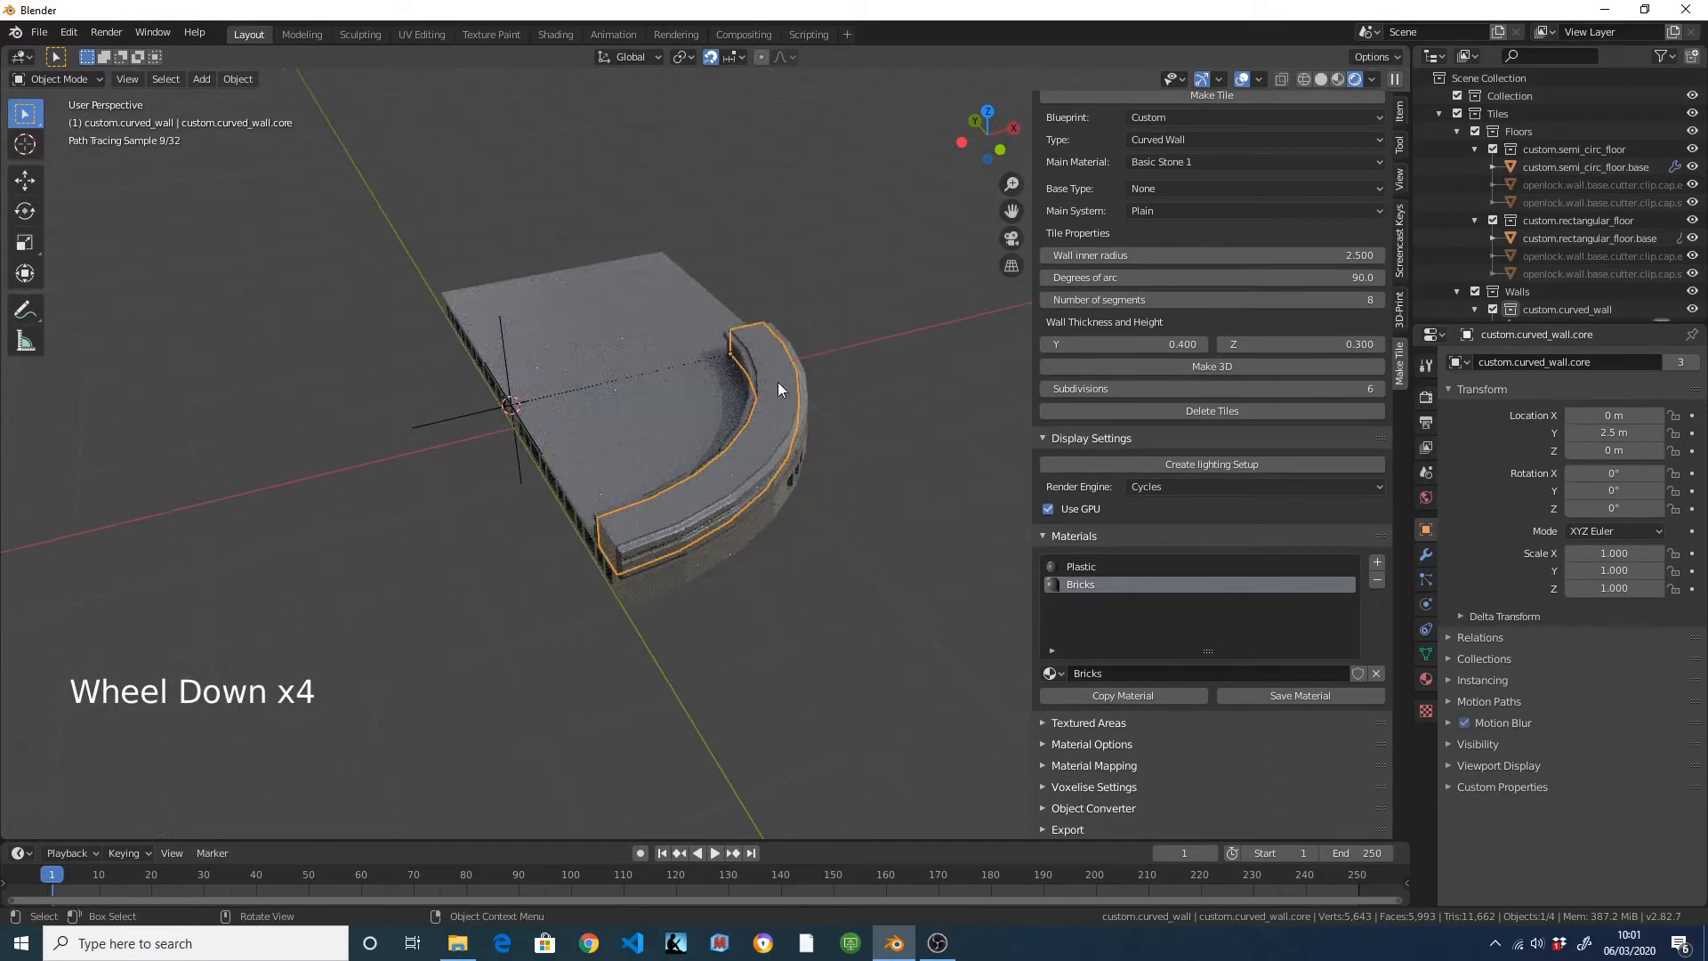
left_click(1045, 765)
scroll(1299, 766, "down", 3)
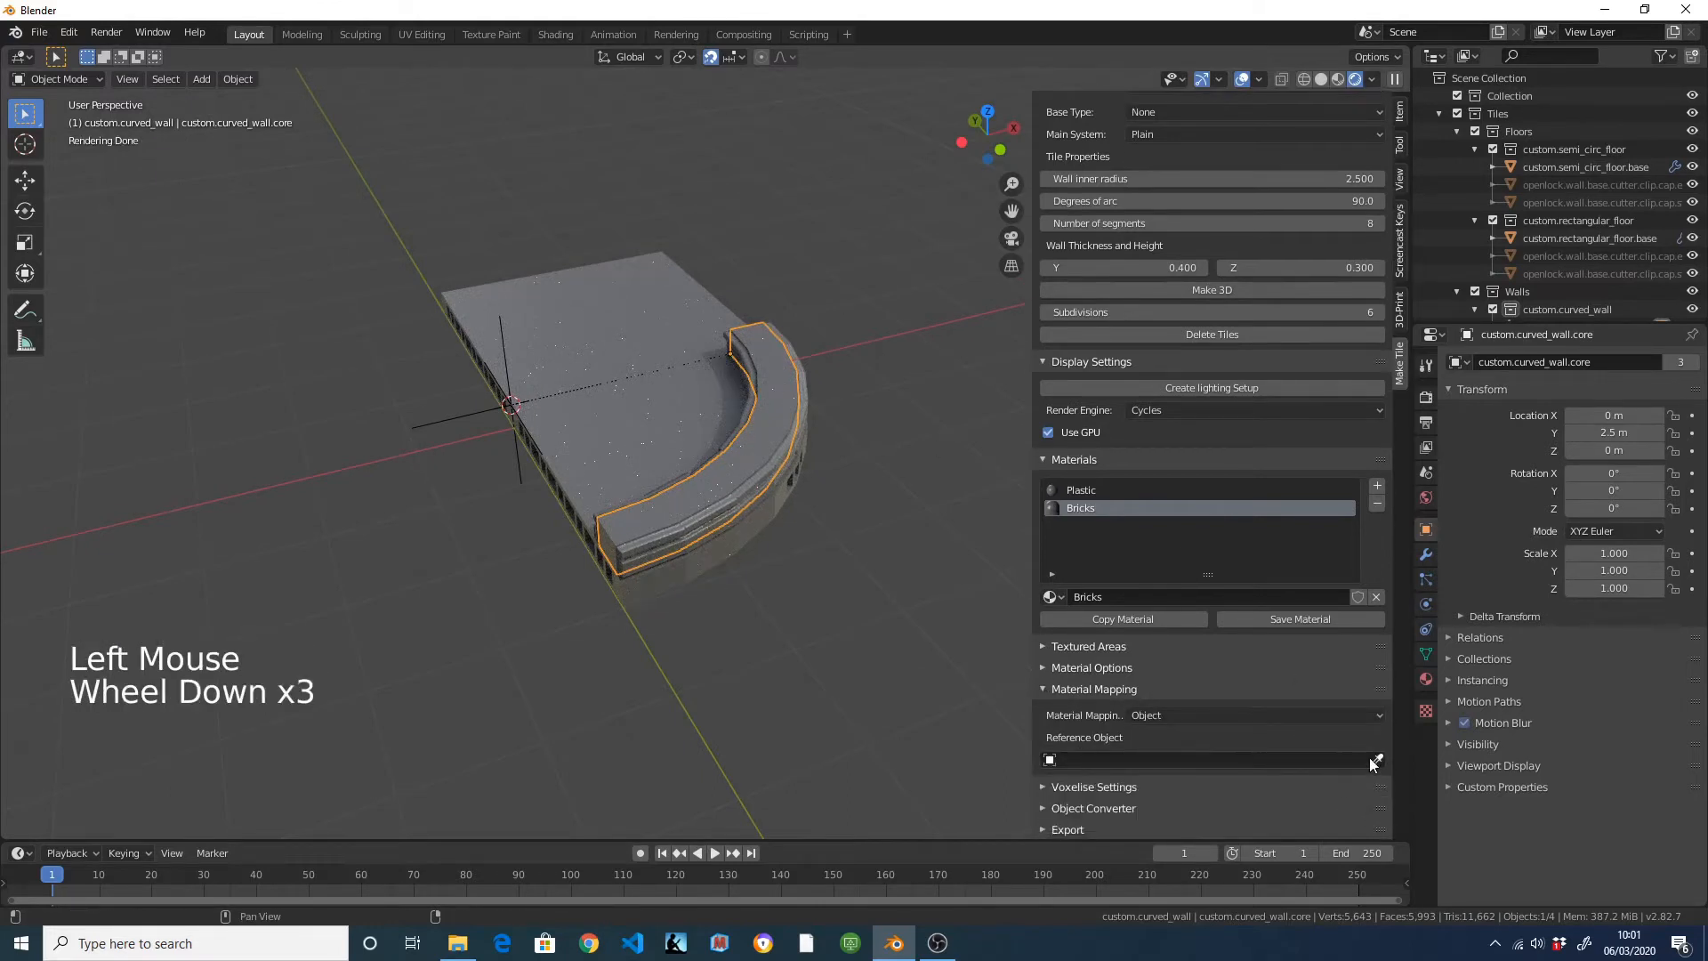
left_click(1374, 759)
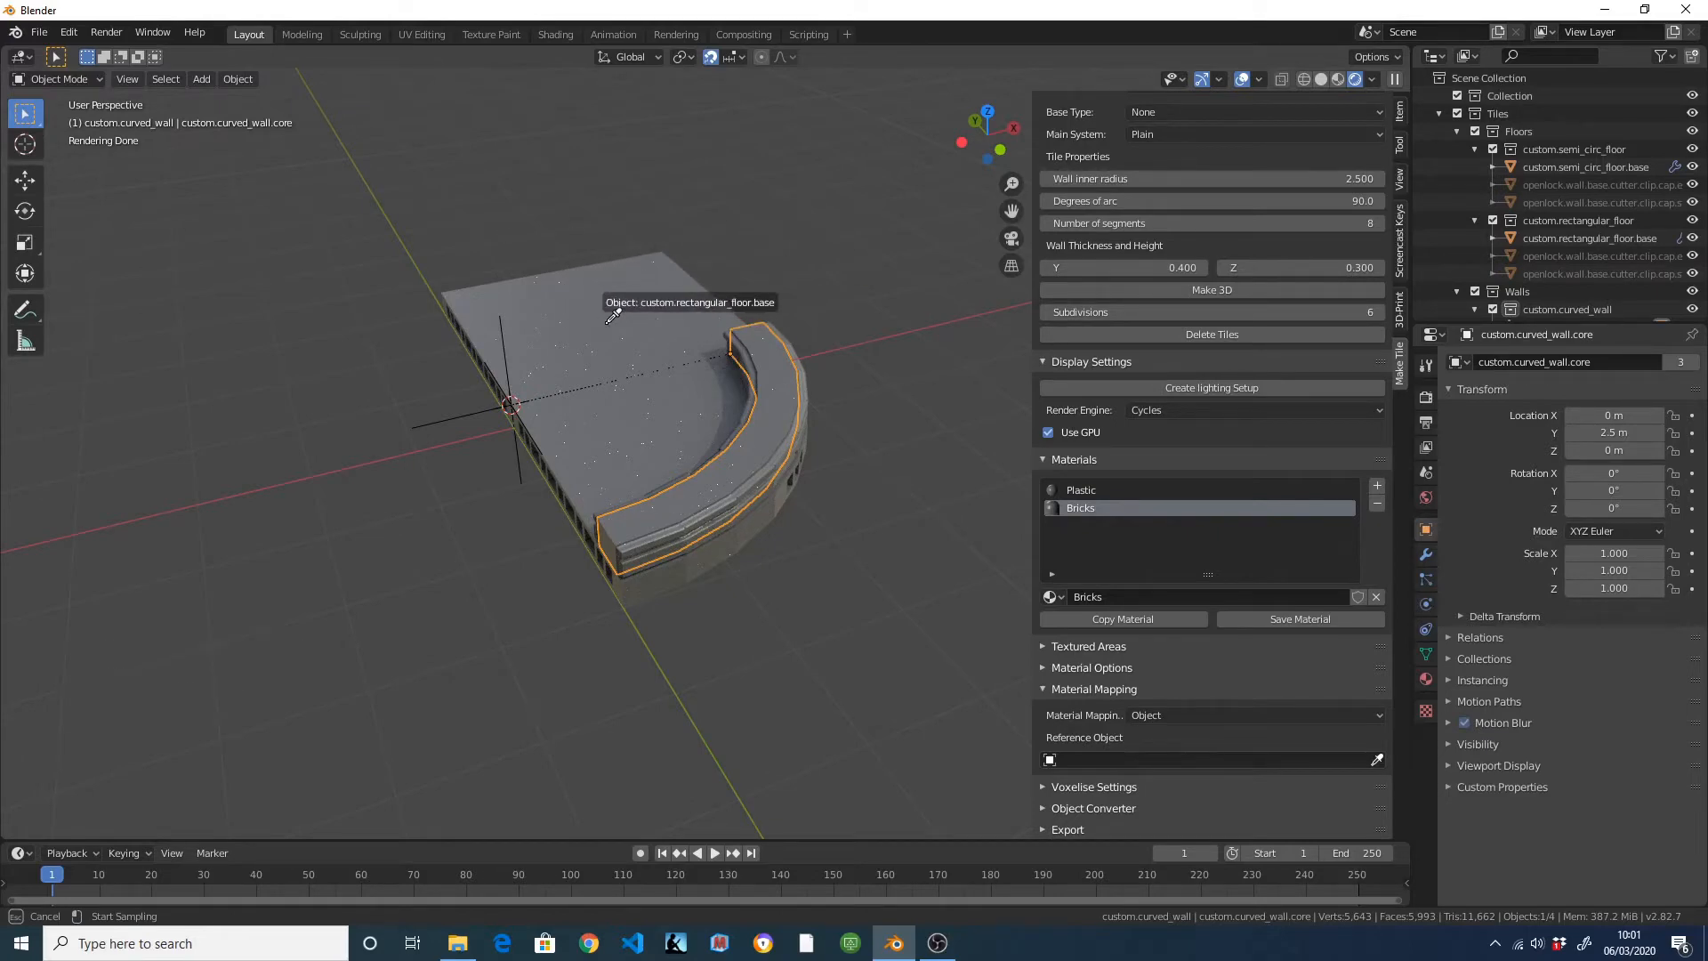
left_click(564, 313)
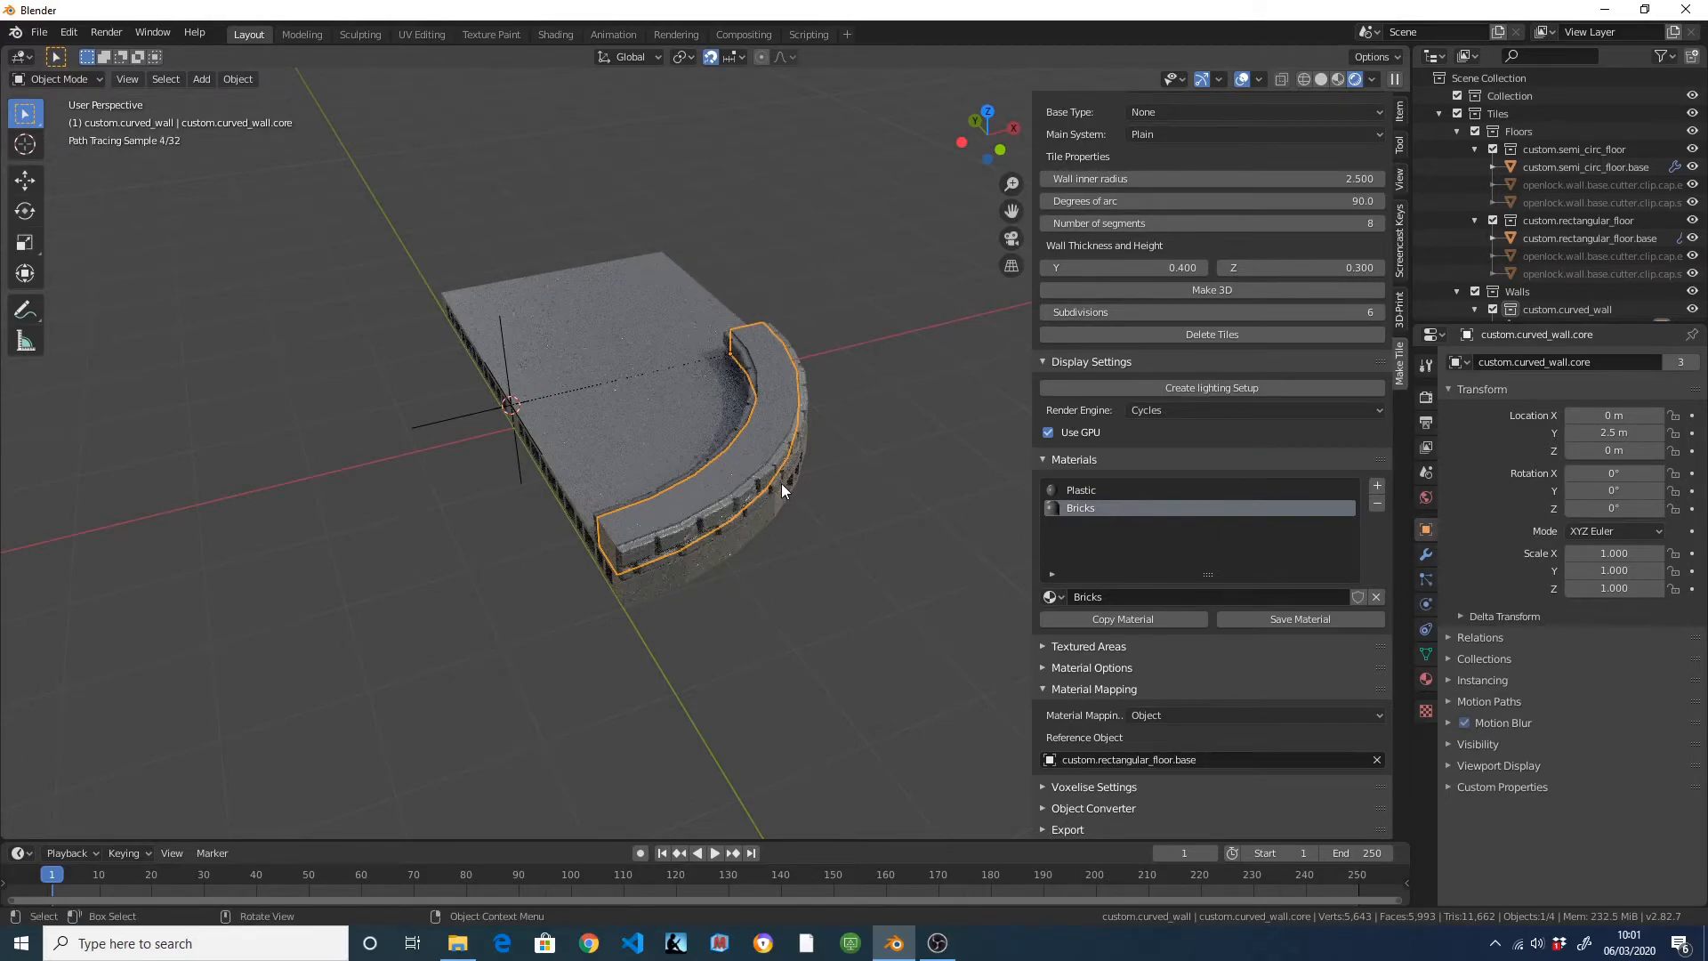
Remove the Bricks material from the curved wall's Back textured area, and assign it to that area again.
scroll(784, 482, "up", 3)
middle_click_drag(799, 528, 785, 547)
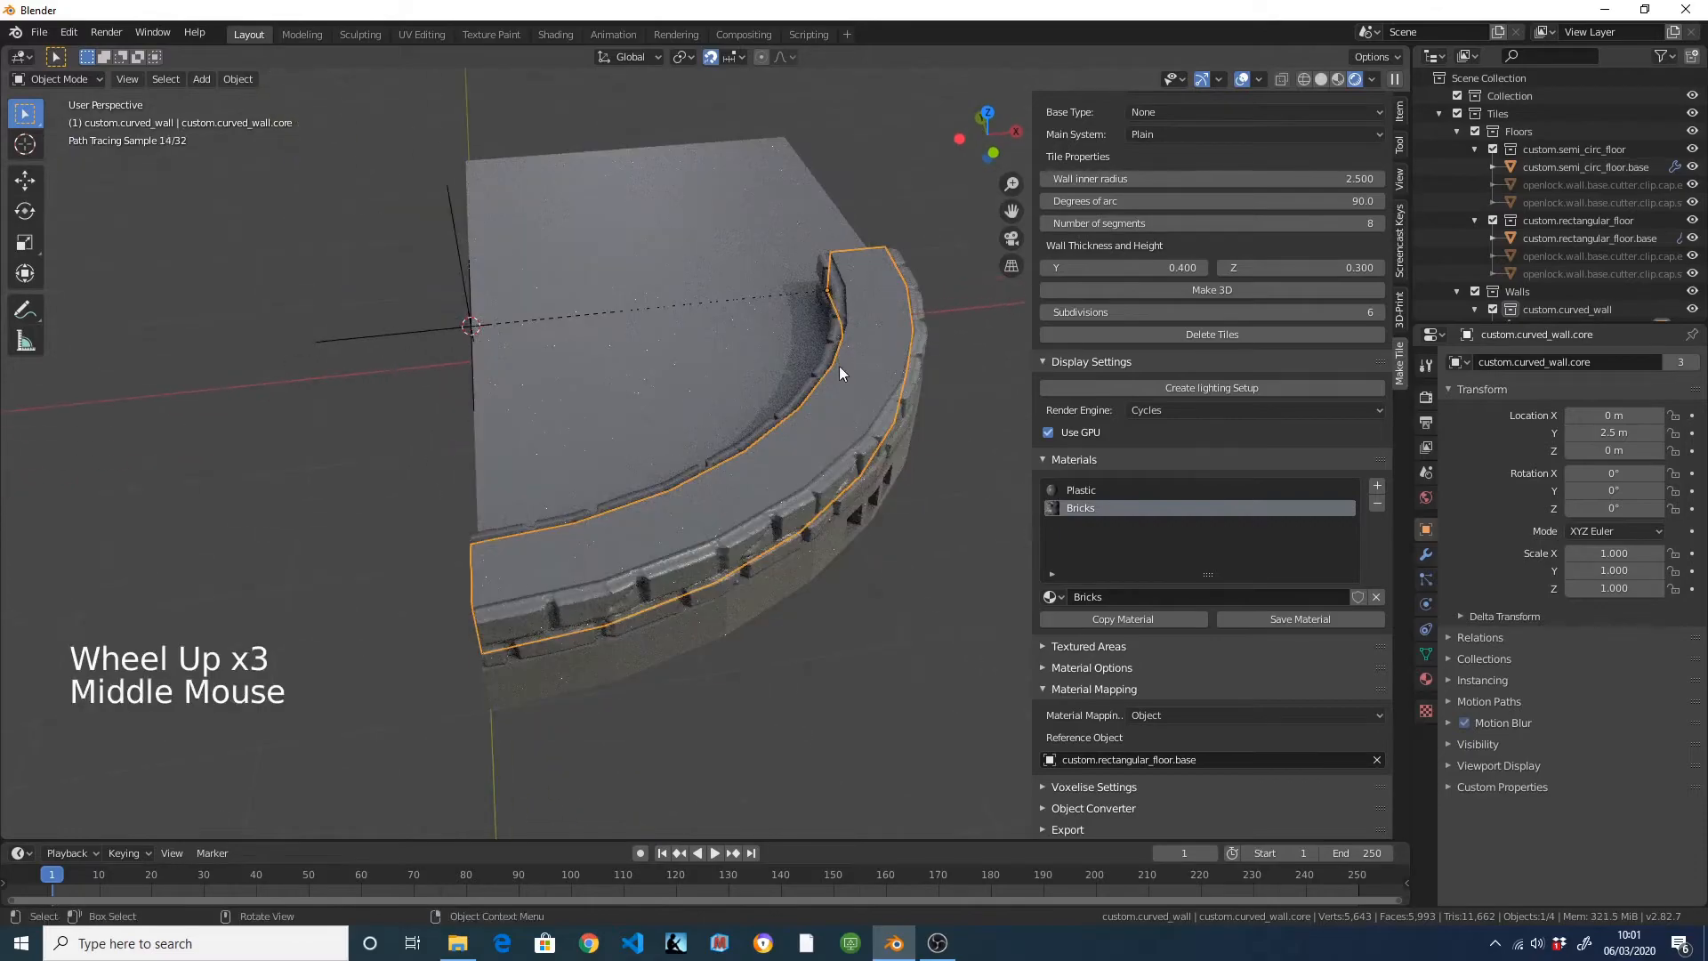
scroll(770, 488, "up", 1)
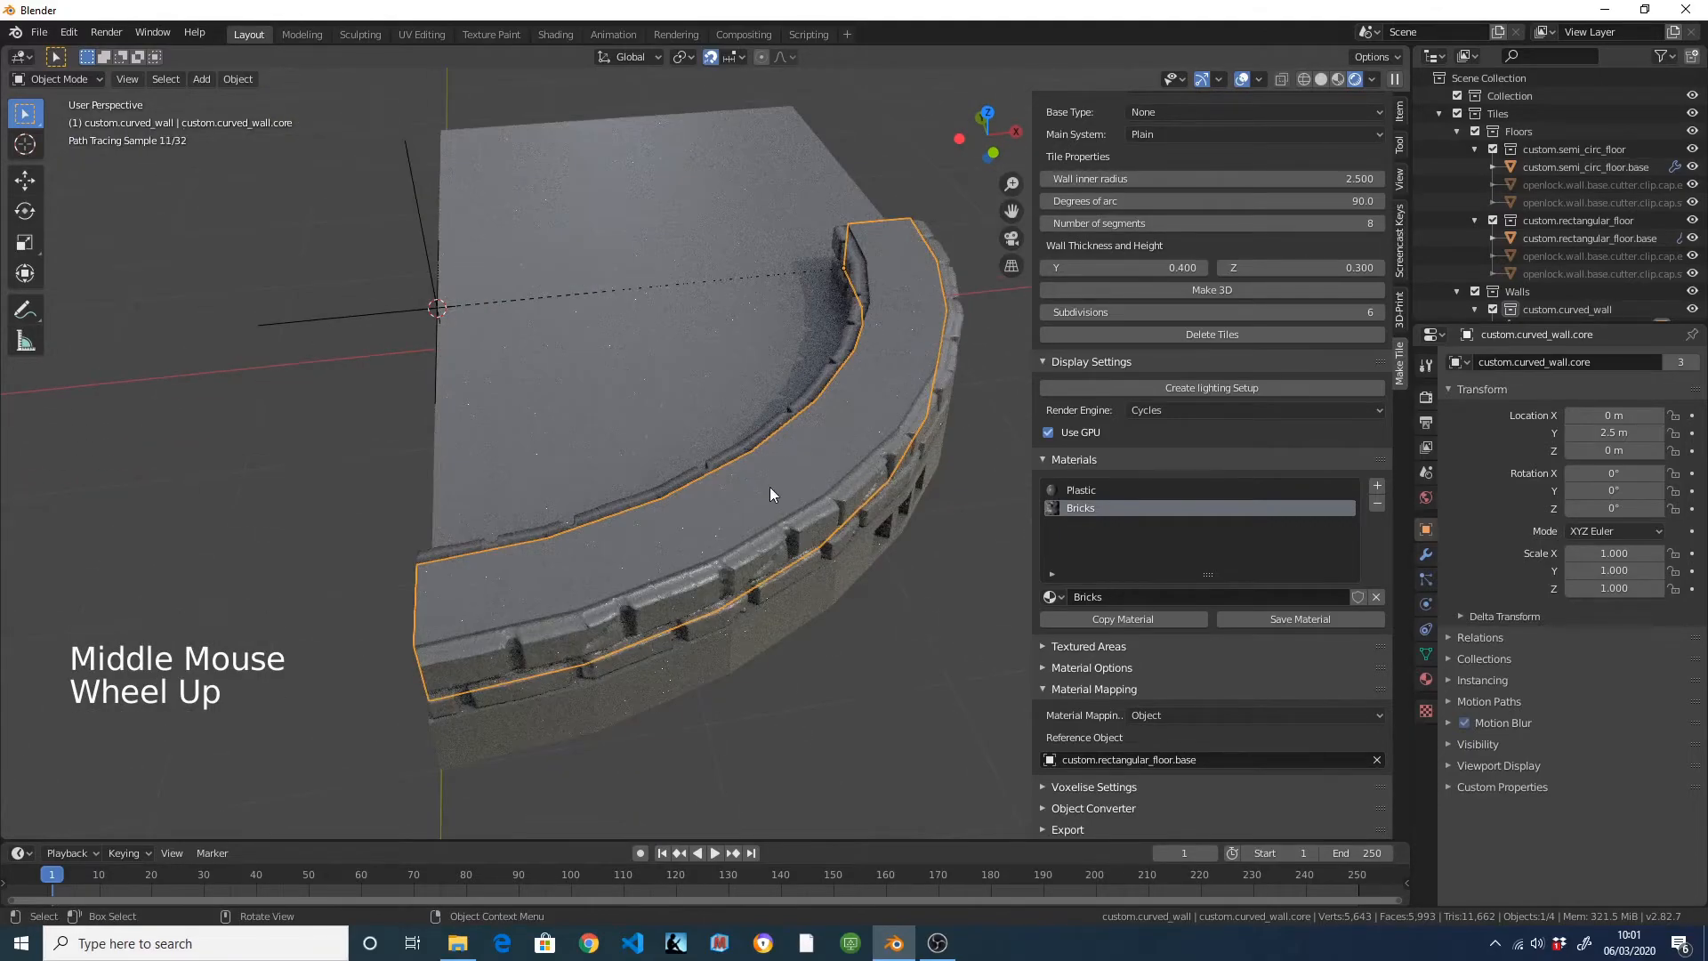
scroll(760, 498, "down", 1)
mouse_move(761, 498)
middle_mouse_down()
mouse_move(899, 468)
mouse_move(902, 511)
middle_mouse_up()
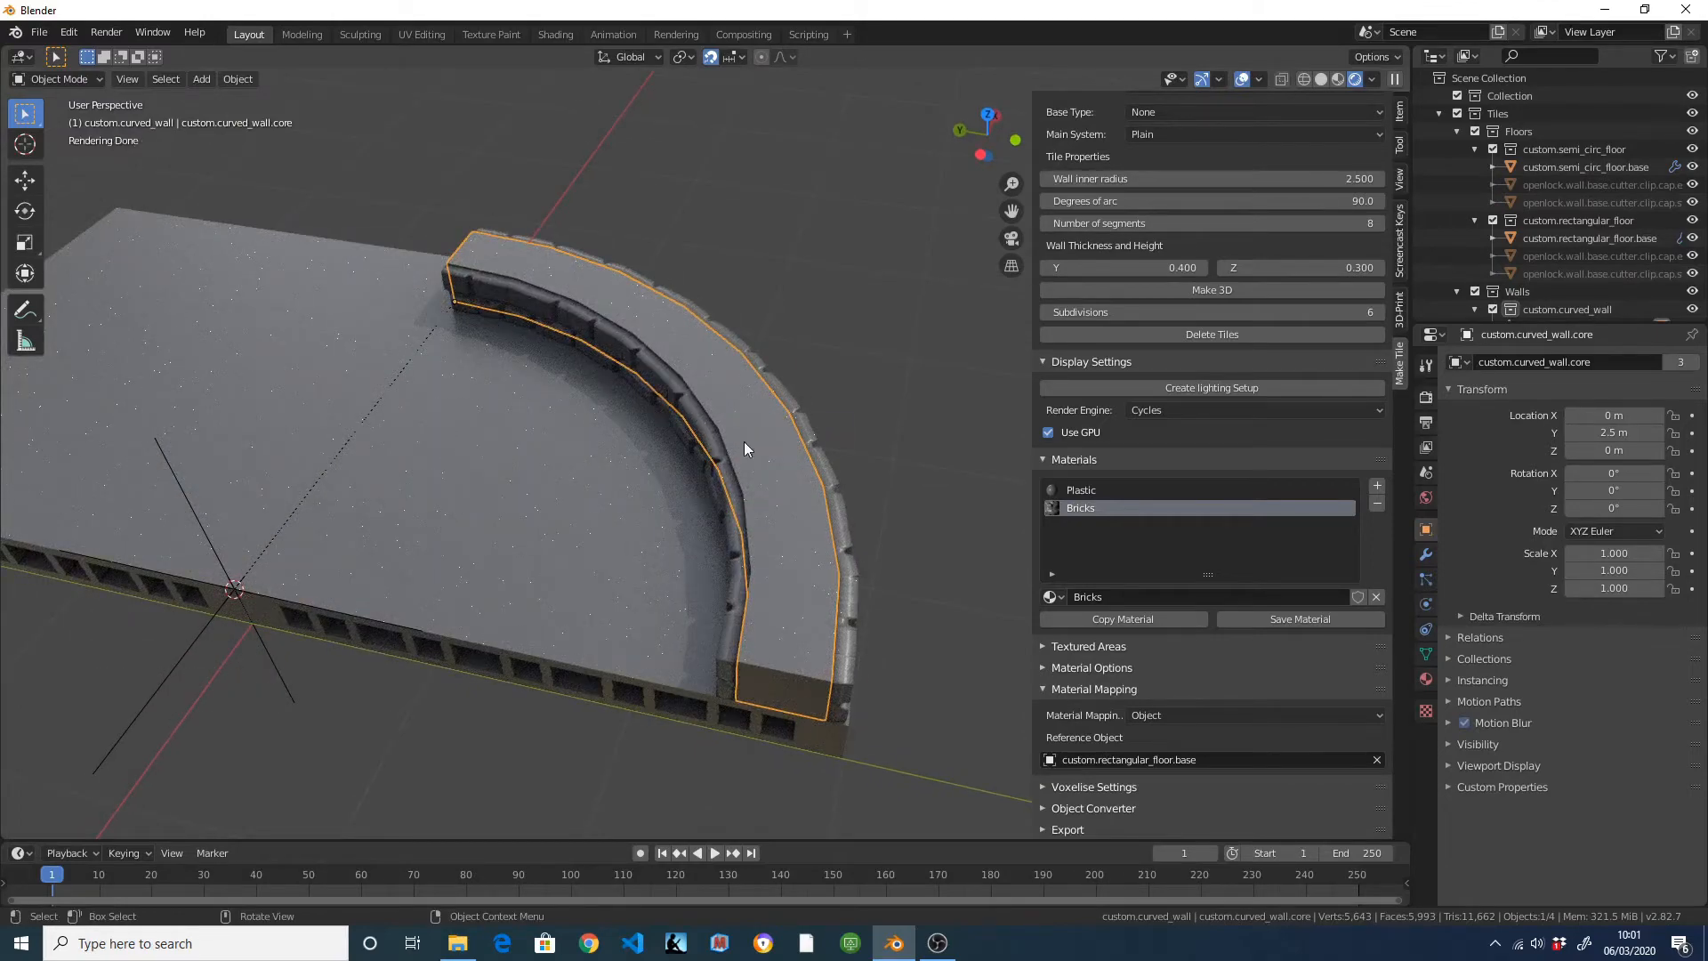
left_click(1046, 646)
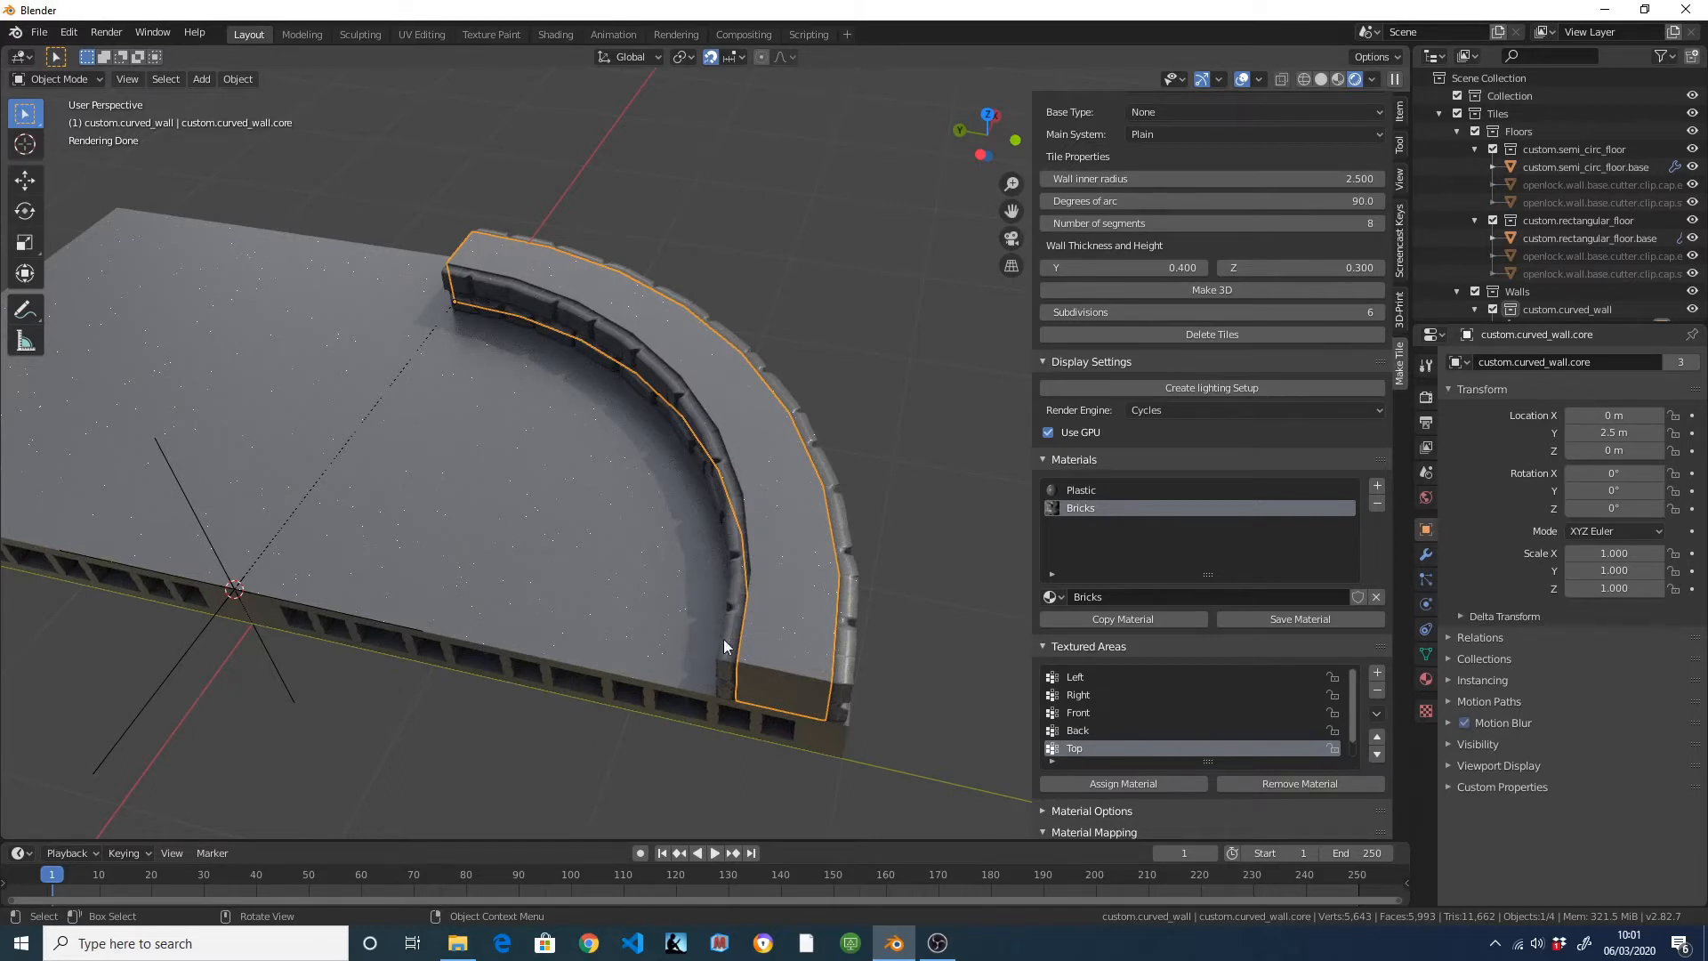
left_click(1068, 735)
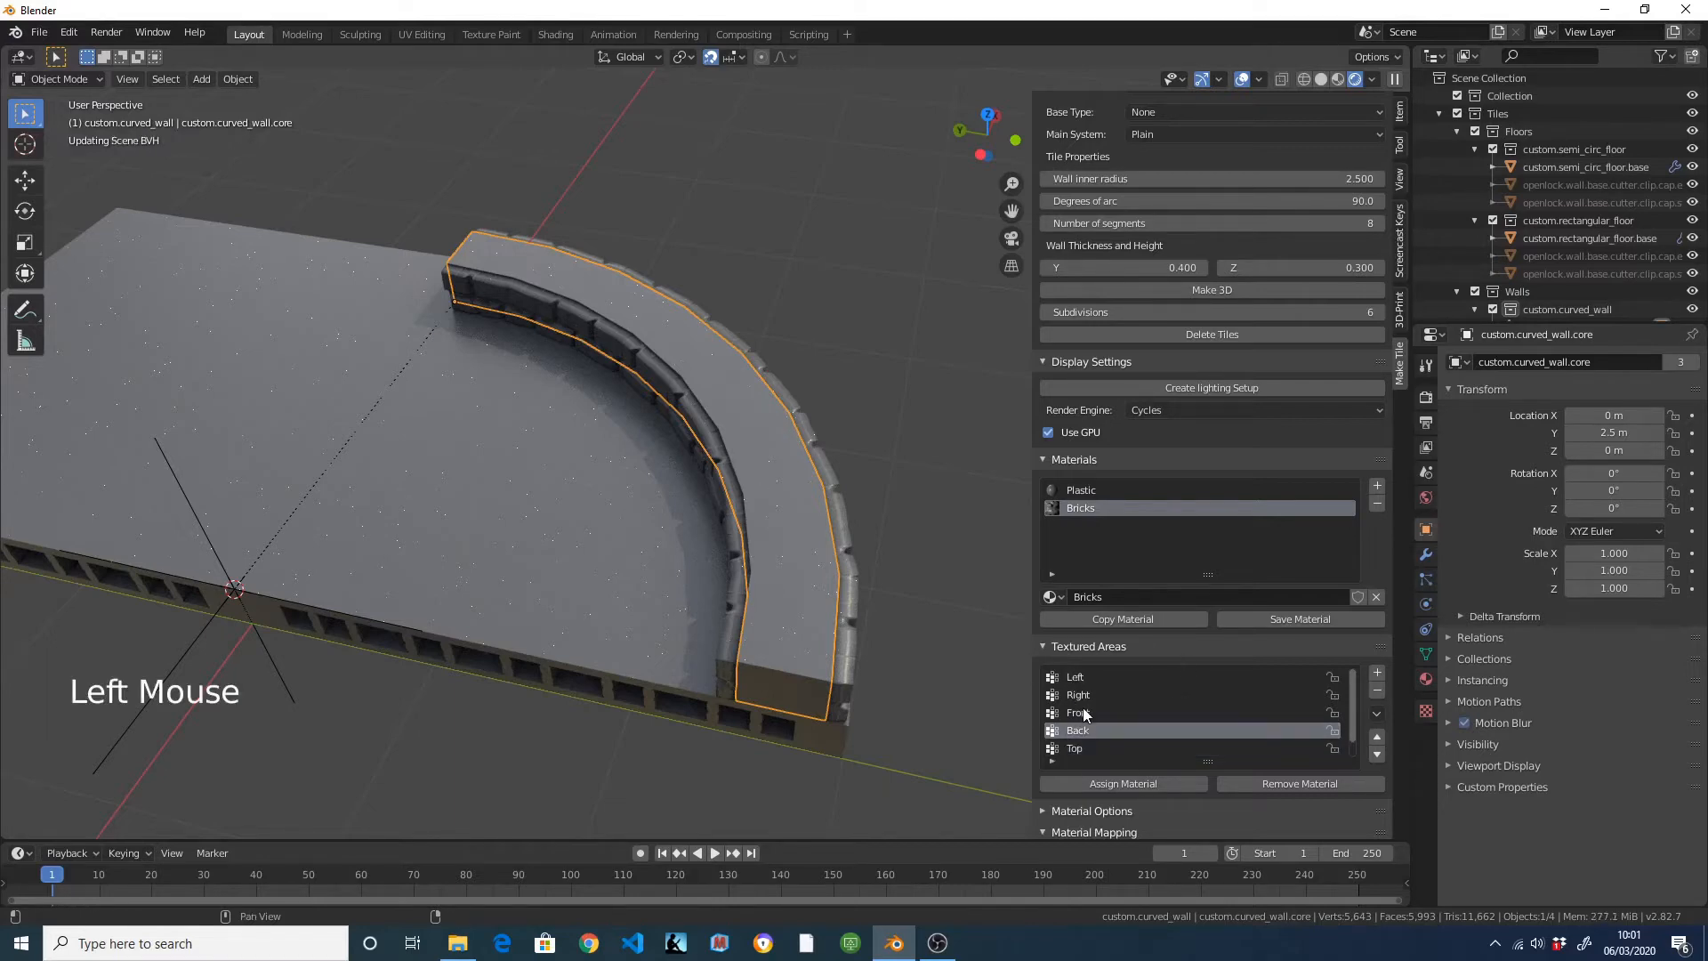
left_click(1288, 786)
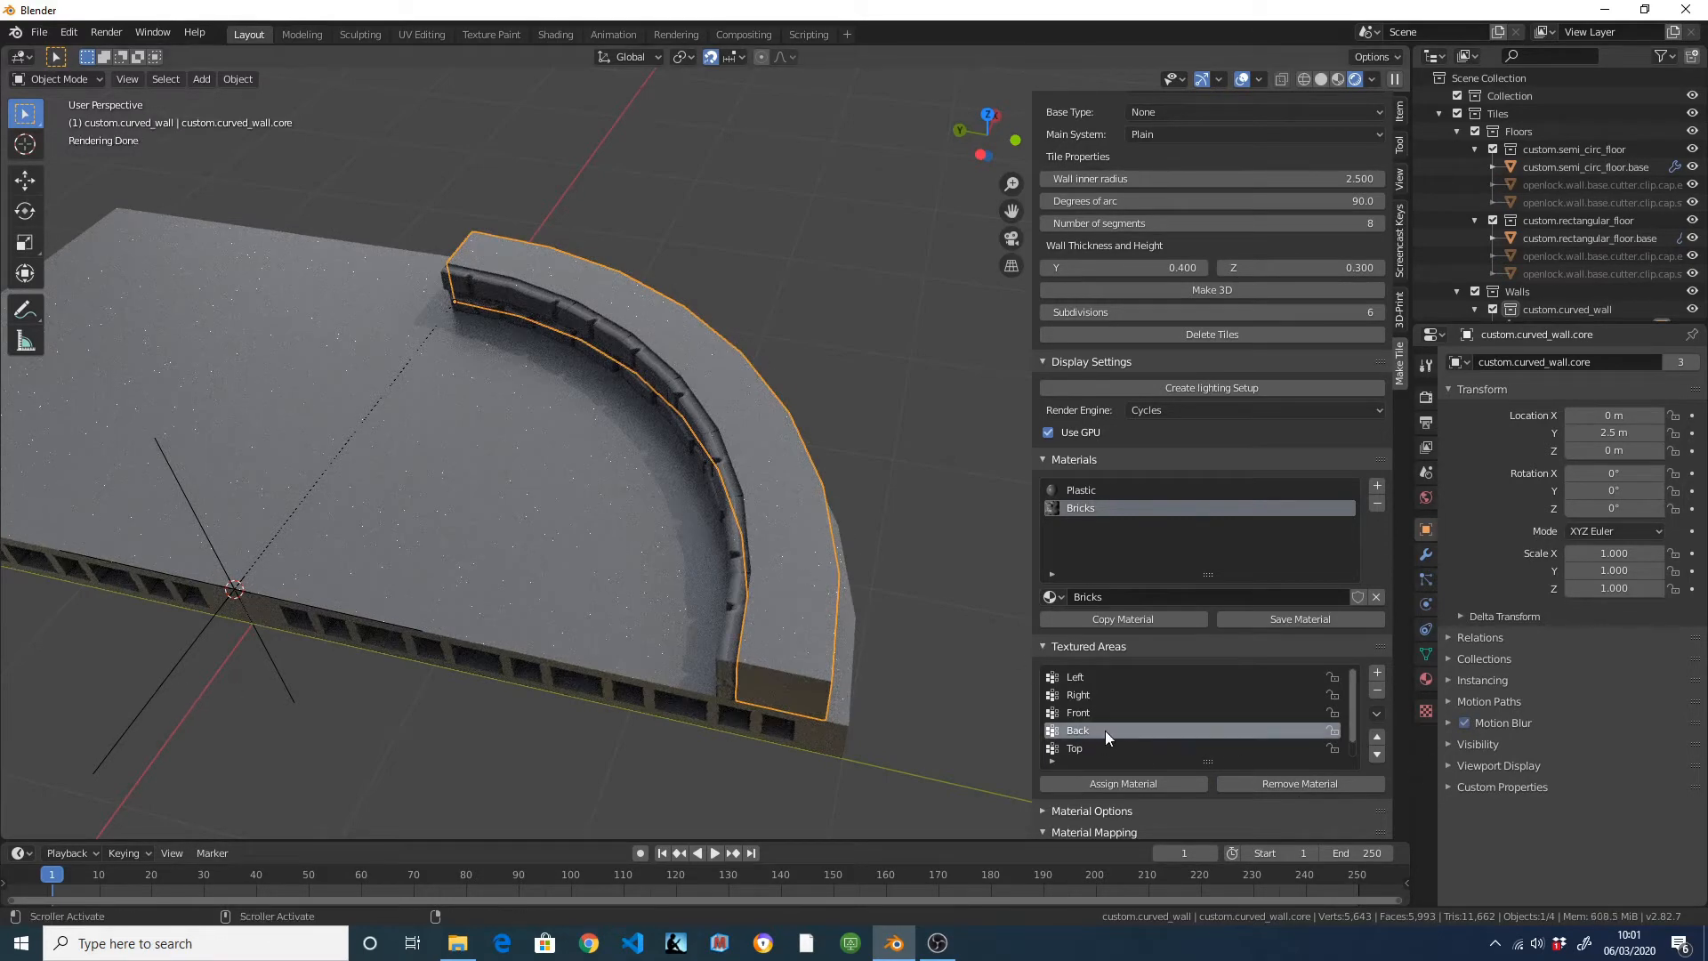
left_click(1161, 783)
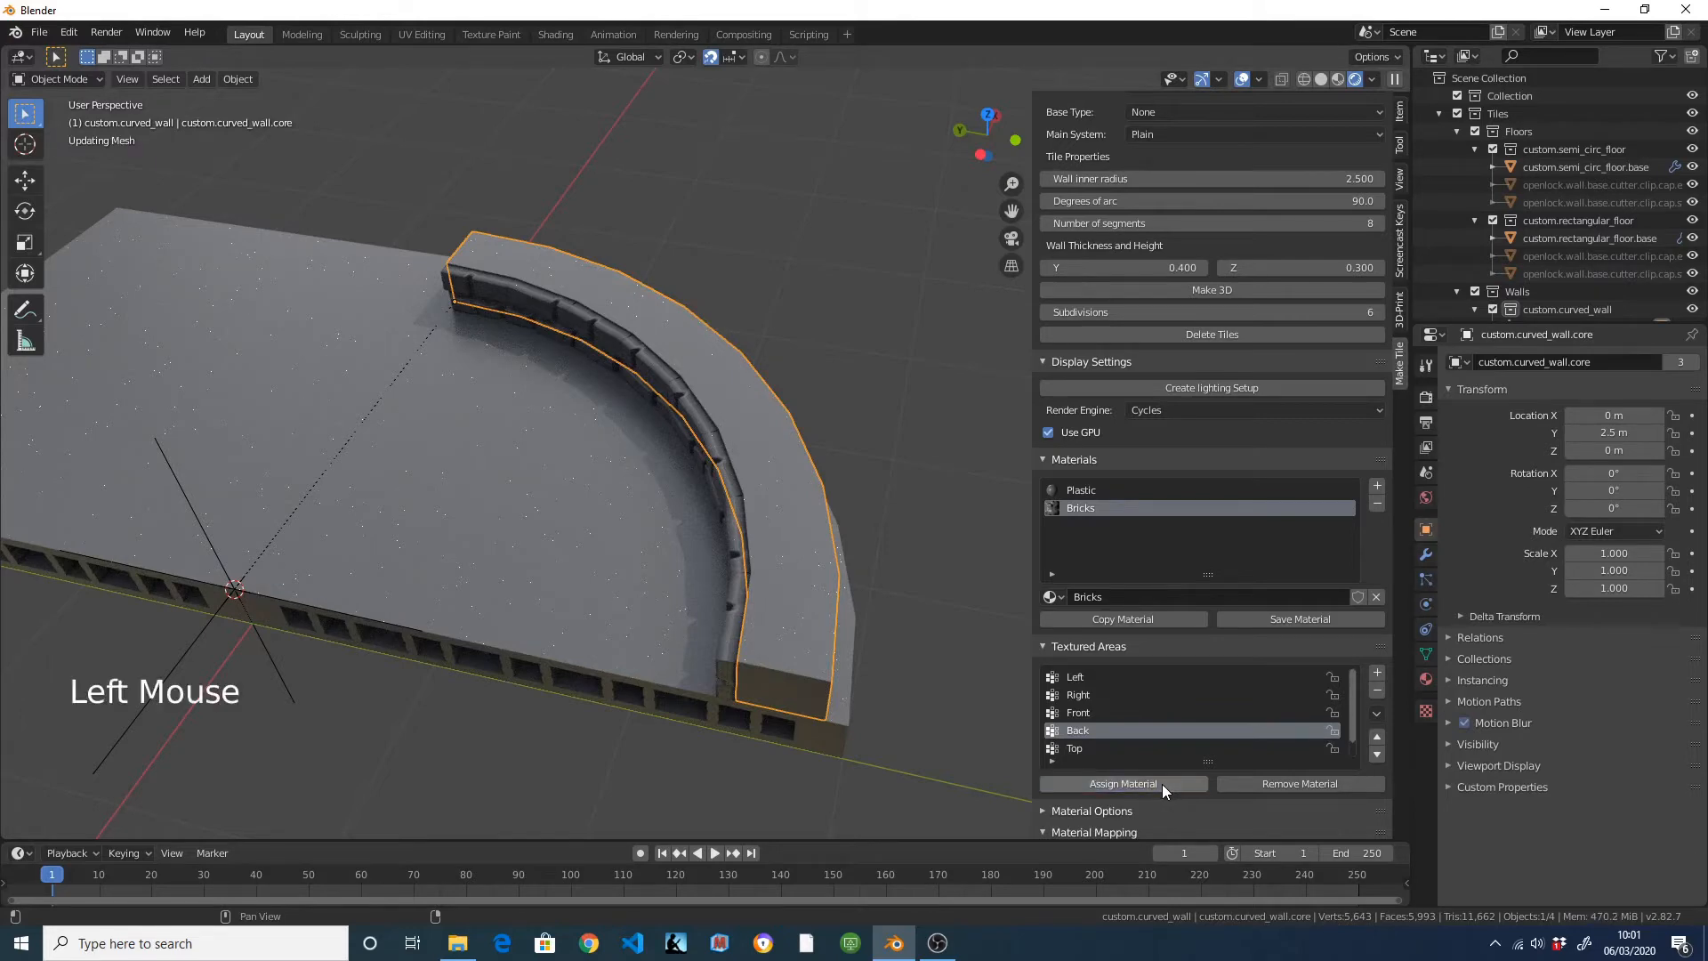
Remove the Bricks material from the curved wall's Front textured area and return the viewport to solid shading.
left_click(1089, 712)
left_click(1331, 786)
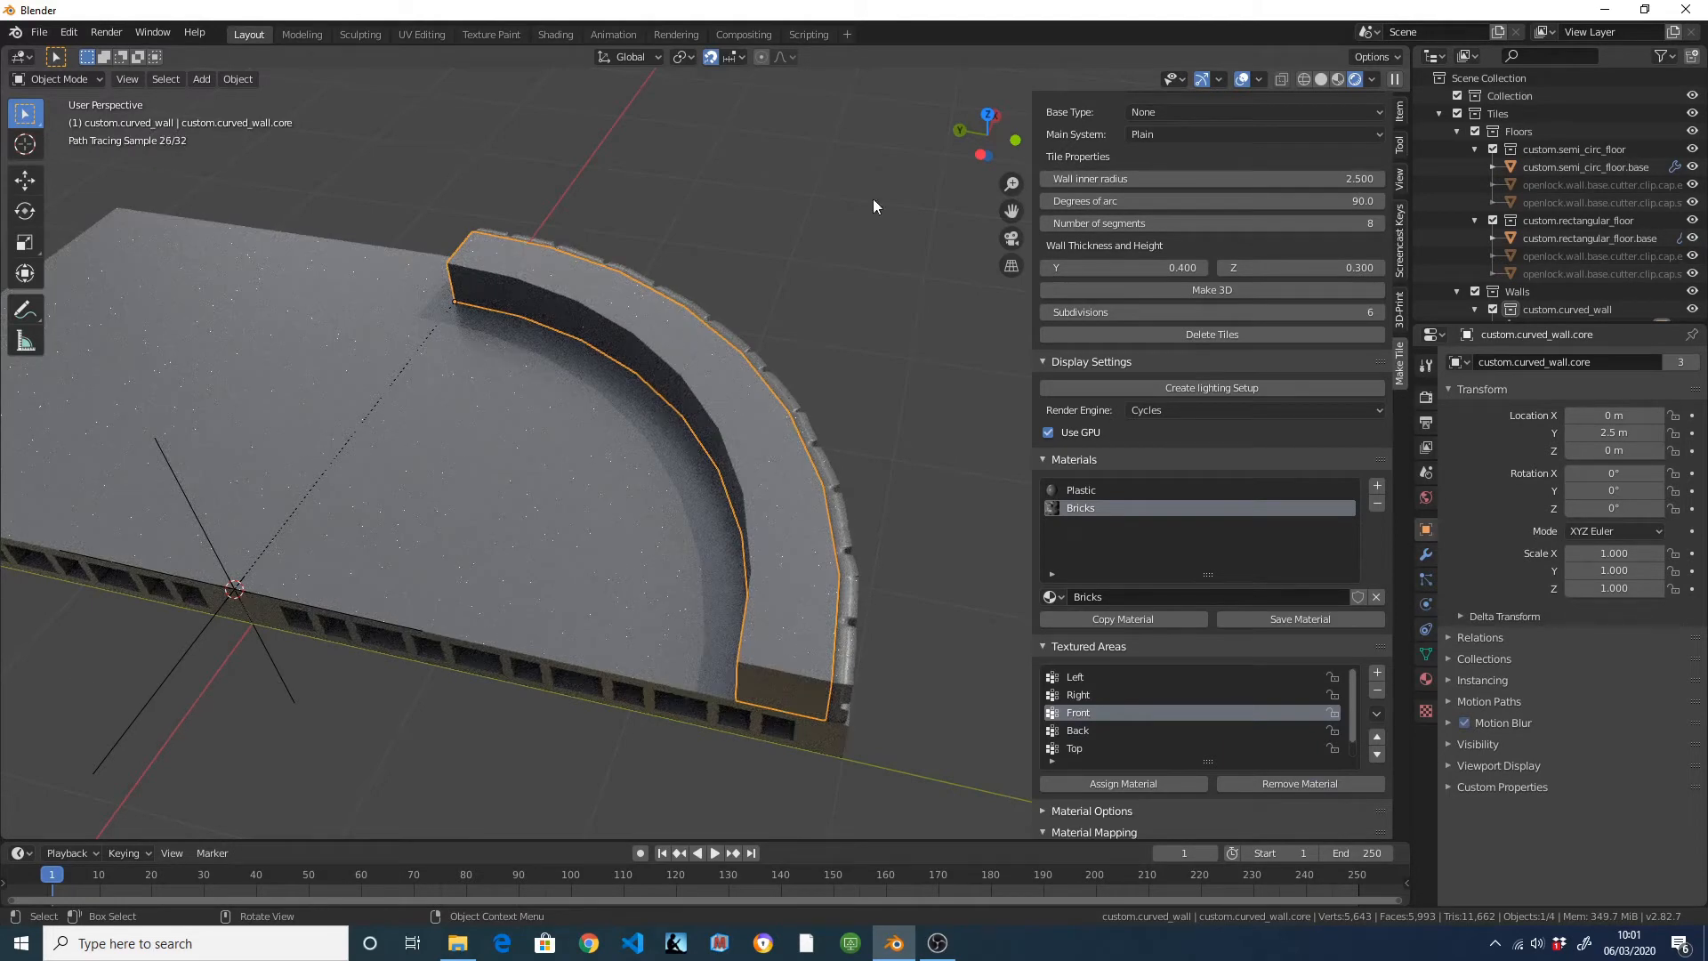
left_click(1321, 82)
In top view, set the tile type to Semi Circular Floor, the base type to Plain and the main system to None.
scroll(724, 430, "down", 3)
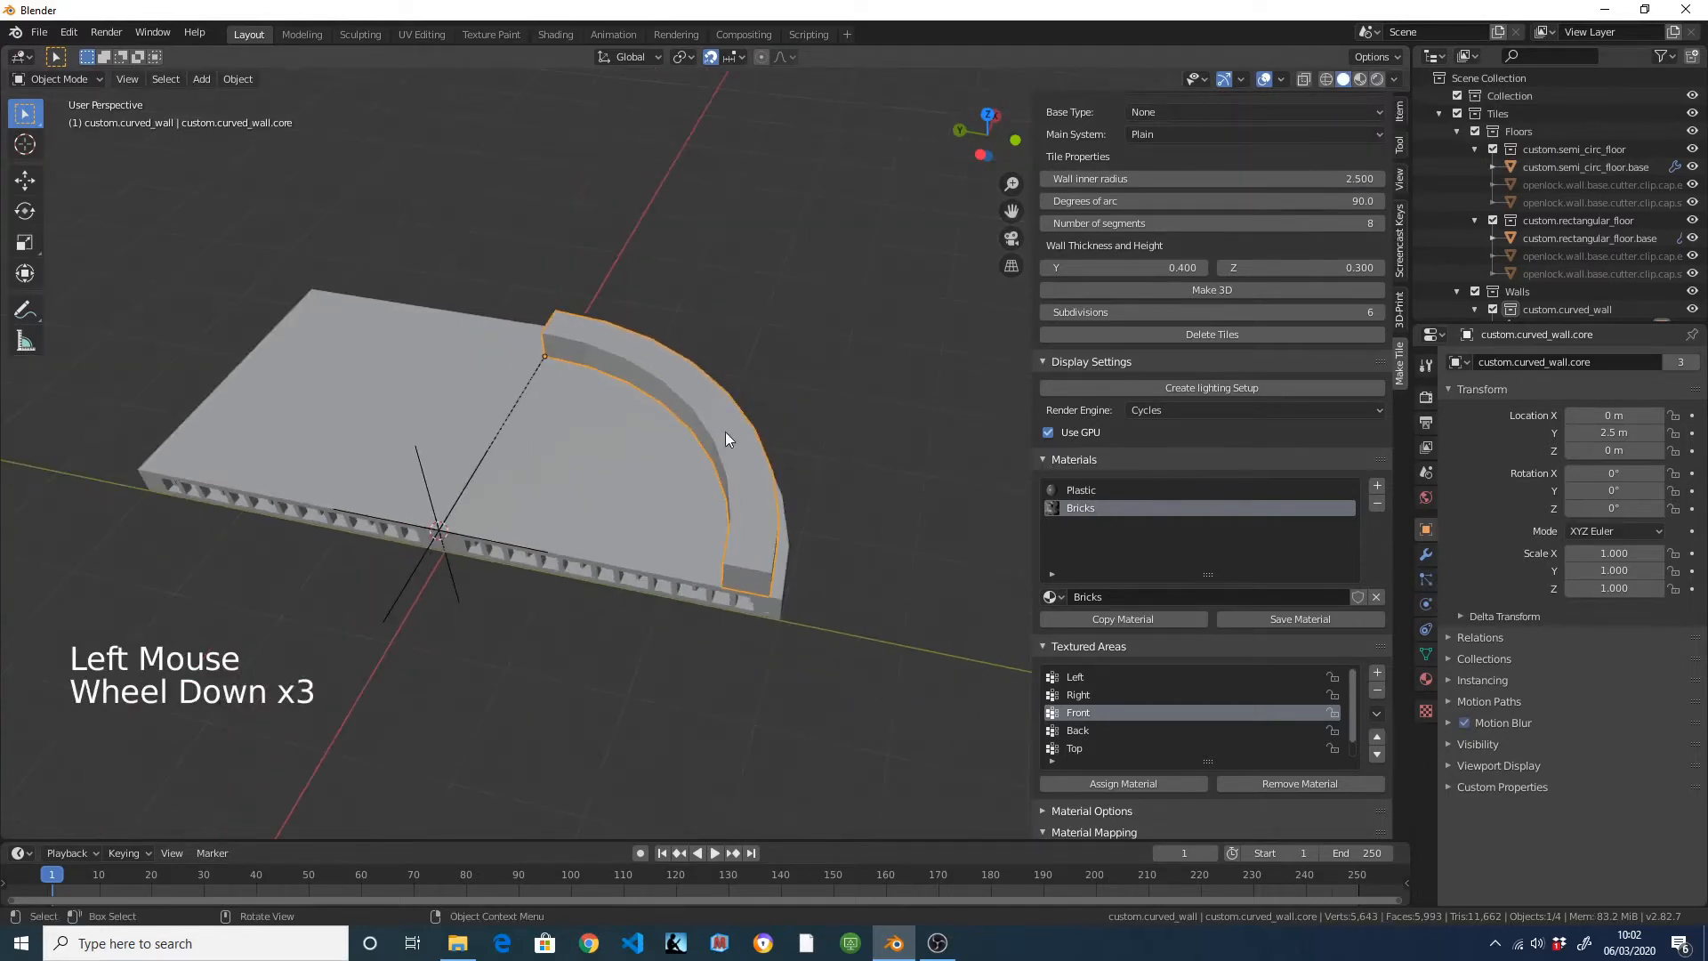
middle_click_drag(724, 430, 601, 429)
key("KP_7")
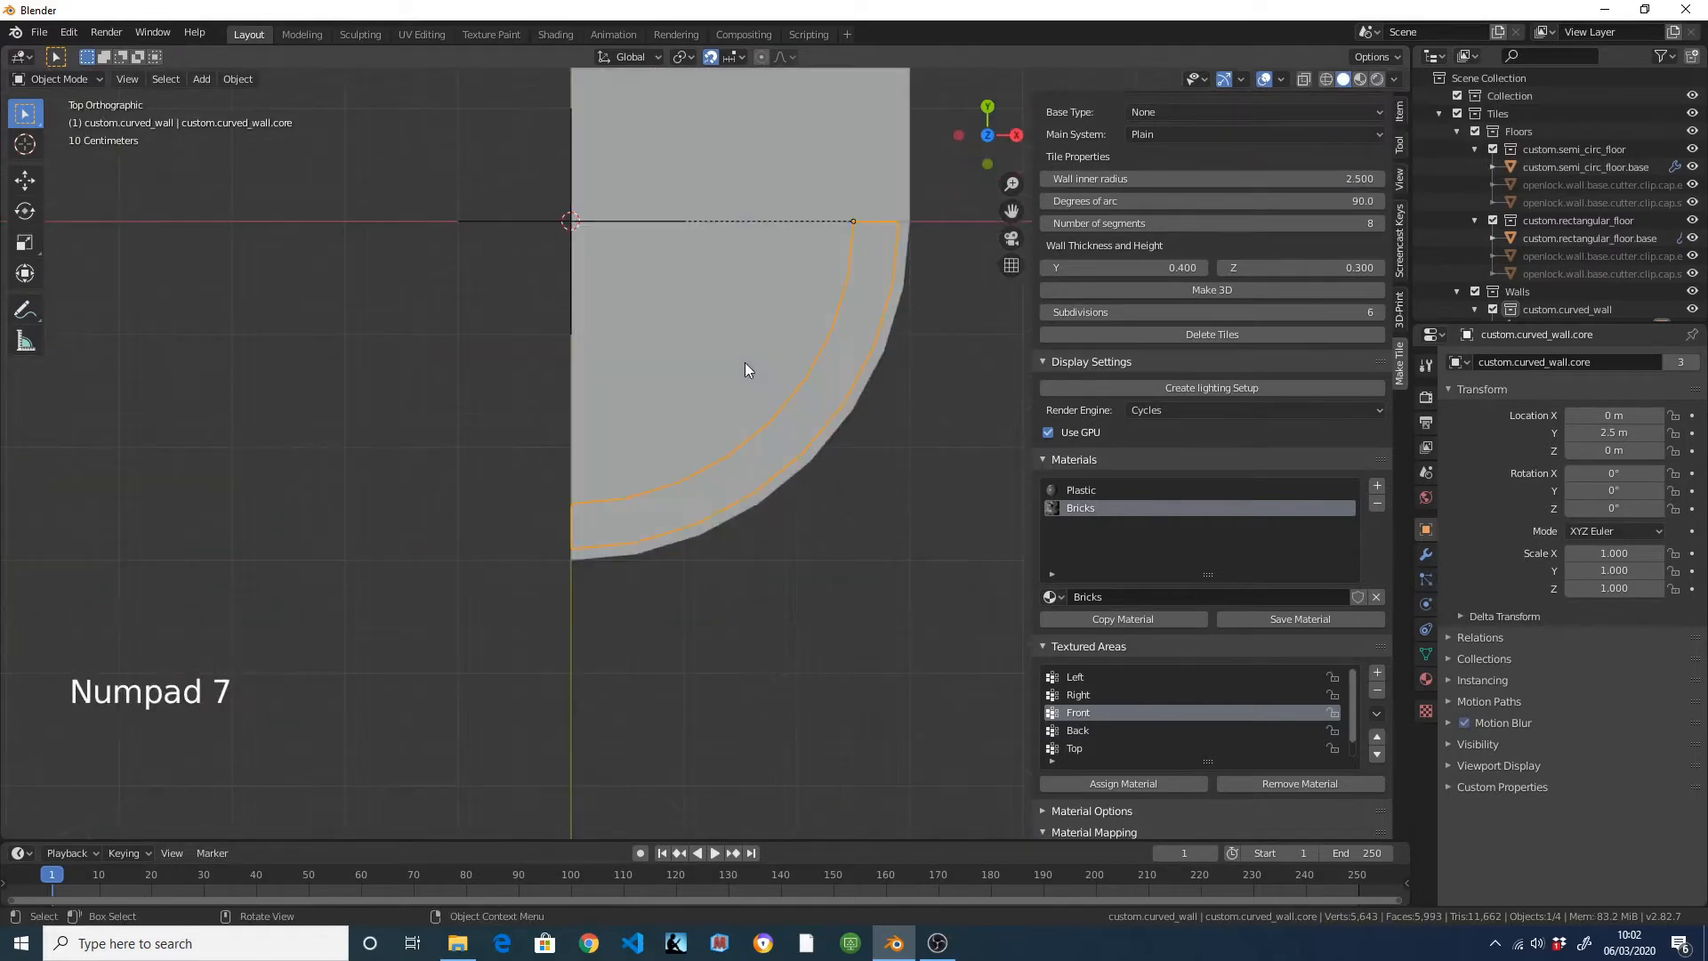
middle_click_drag(745, 370, 736, 505, "shift")
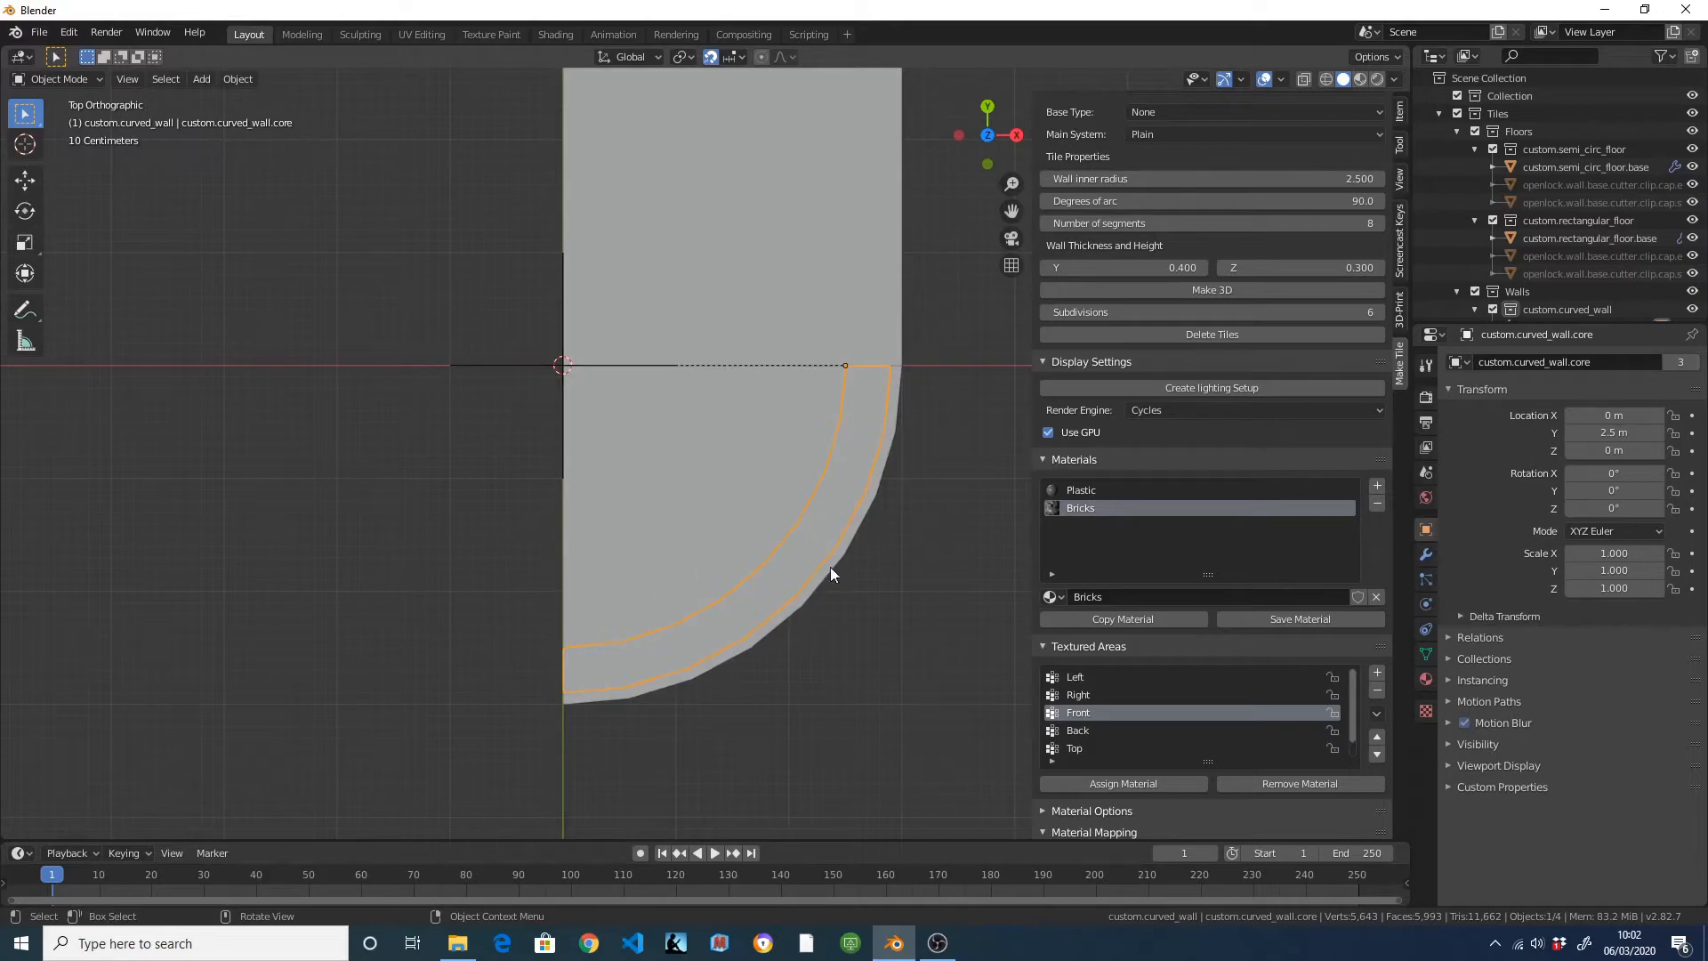
scroll(1237, 194, "up", 10)
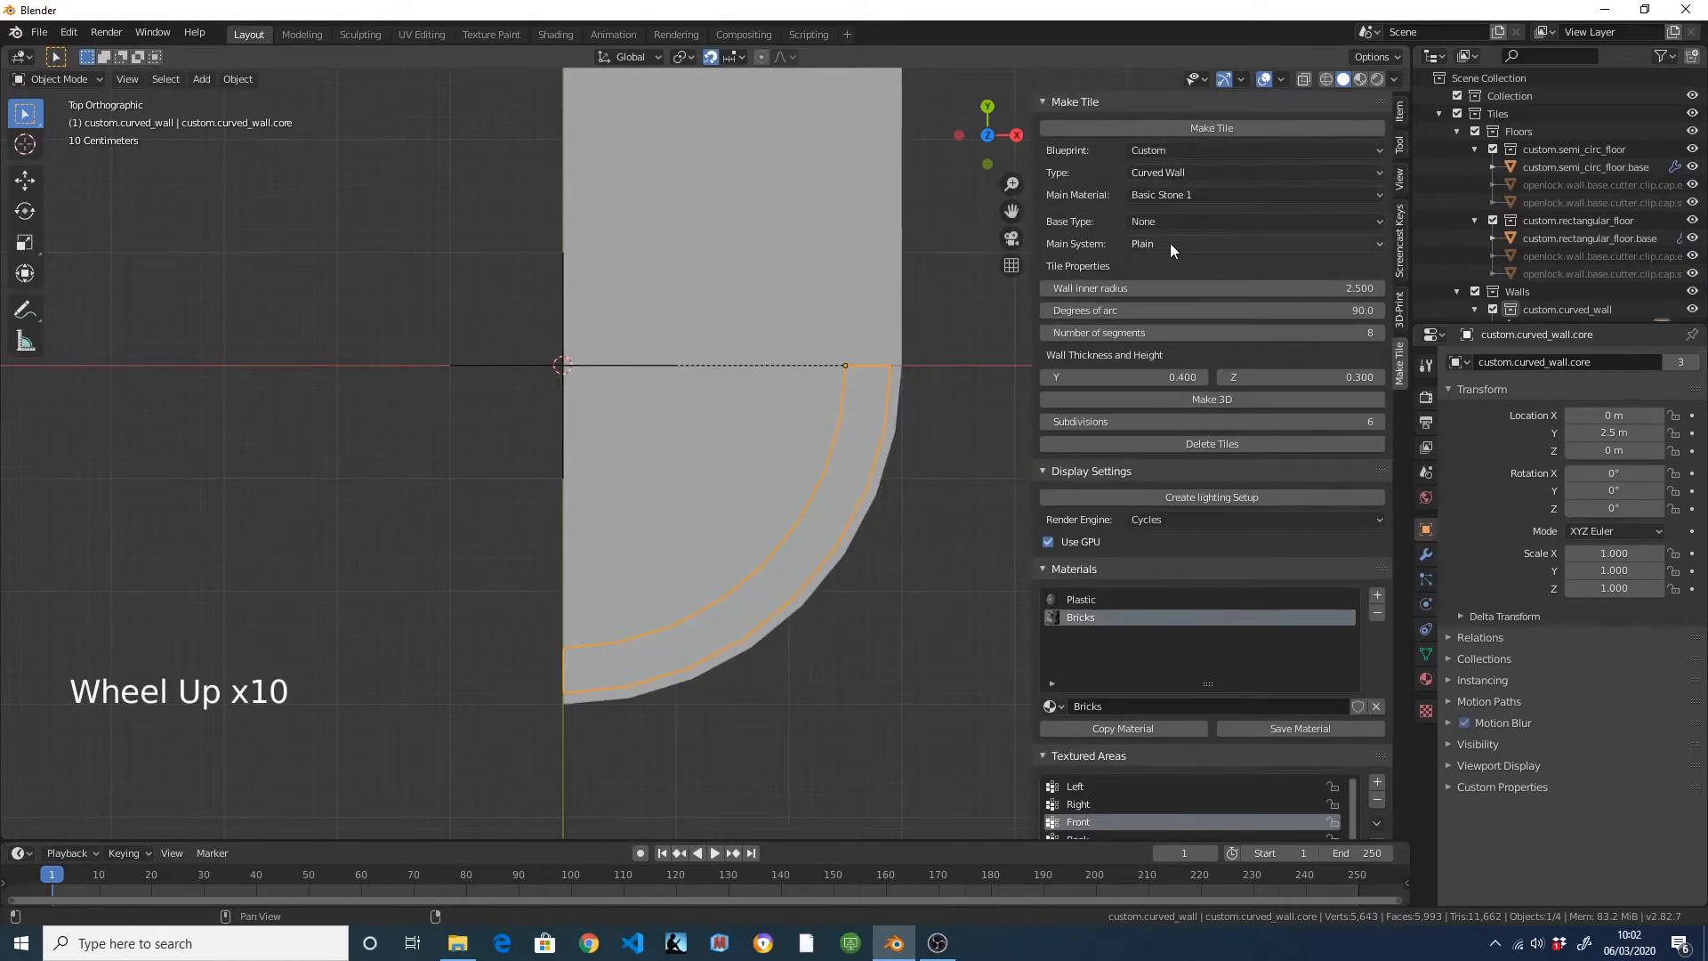
left_click(1181, 171)
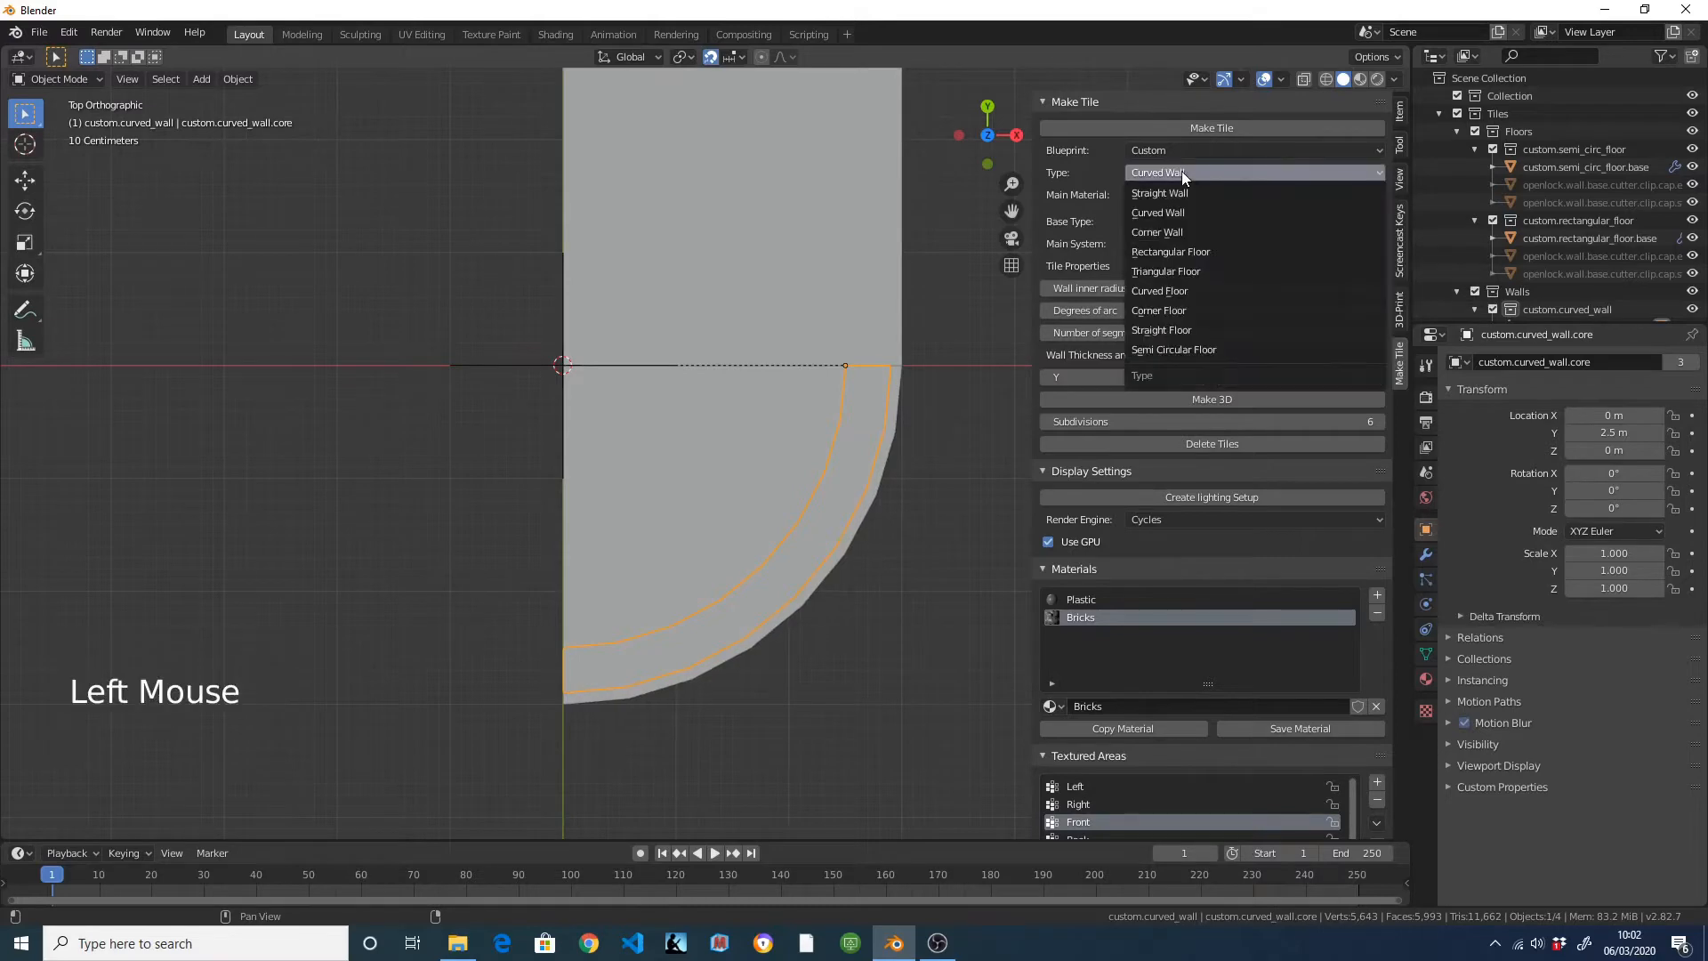
left_click(1194, 350)
left_click(1181, 220)
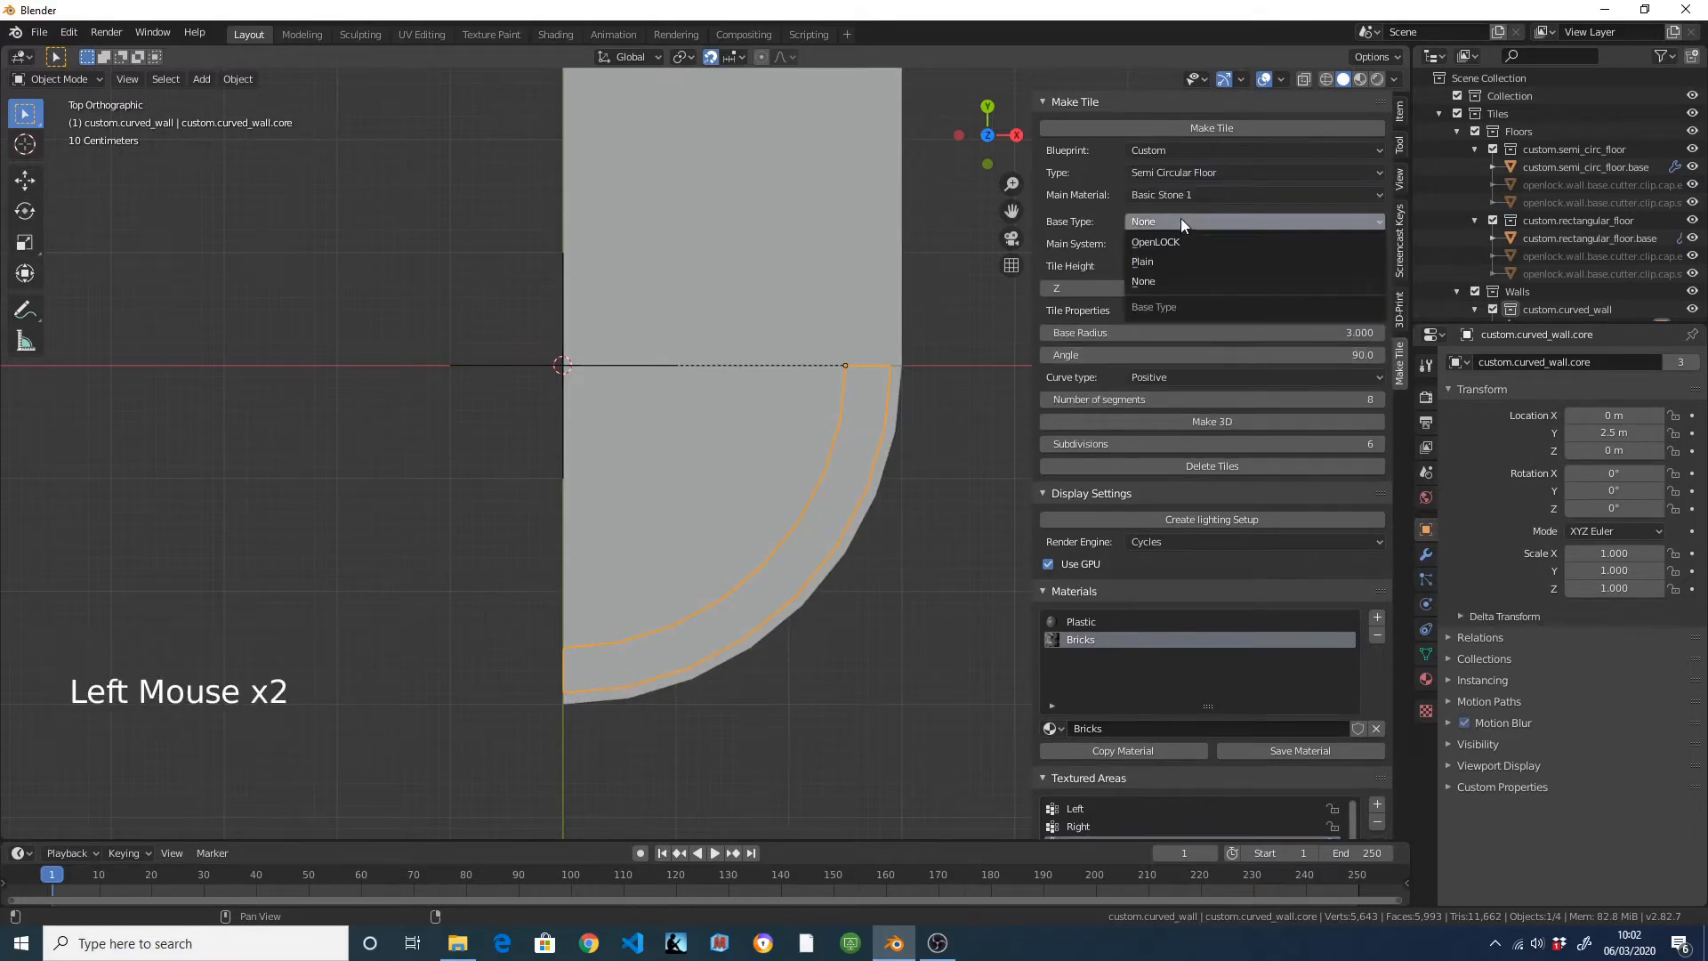
left_click(1177, 261)
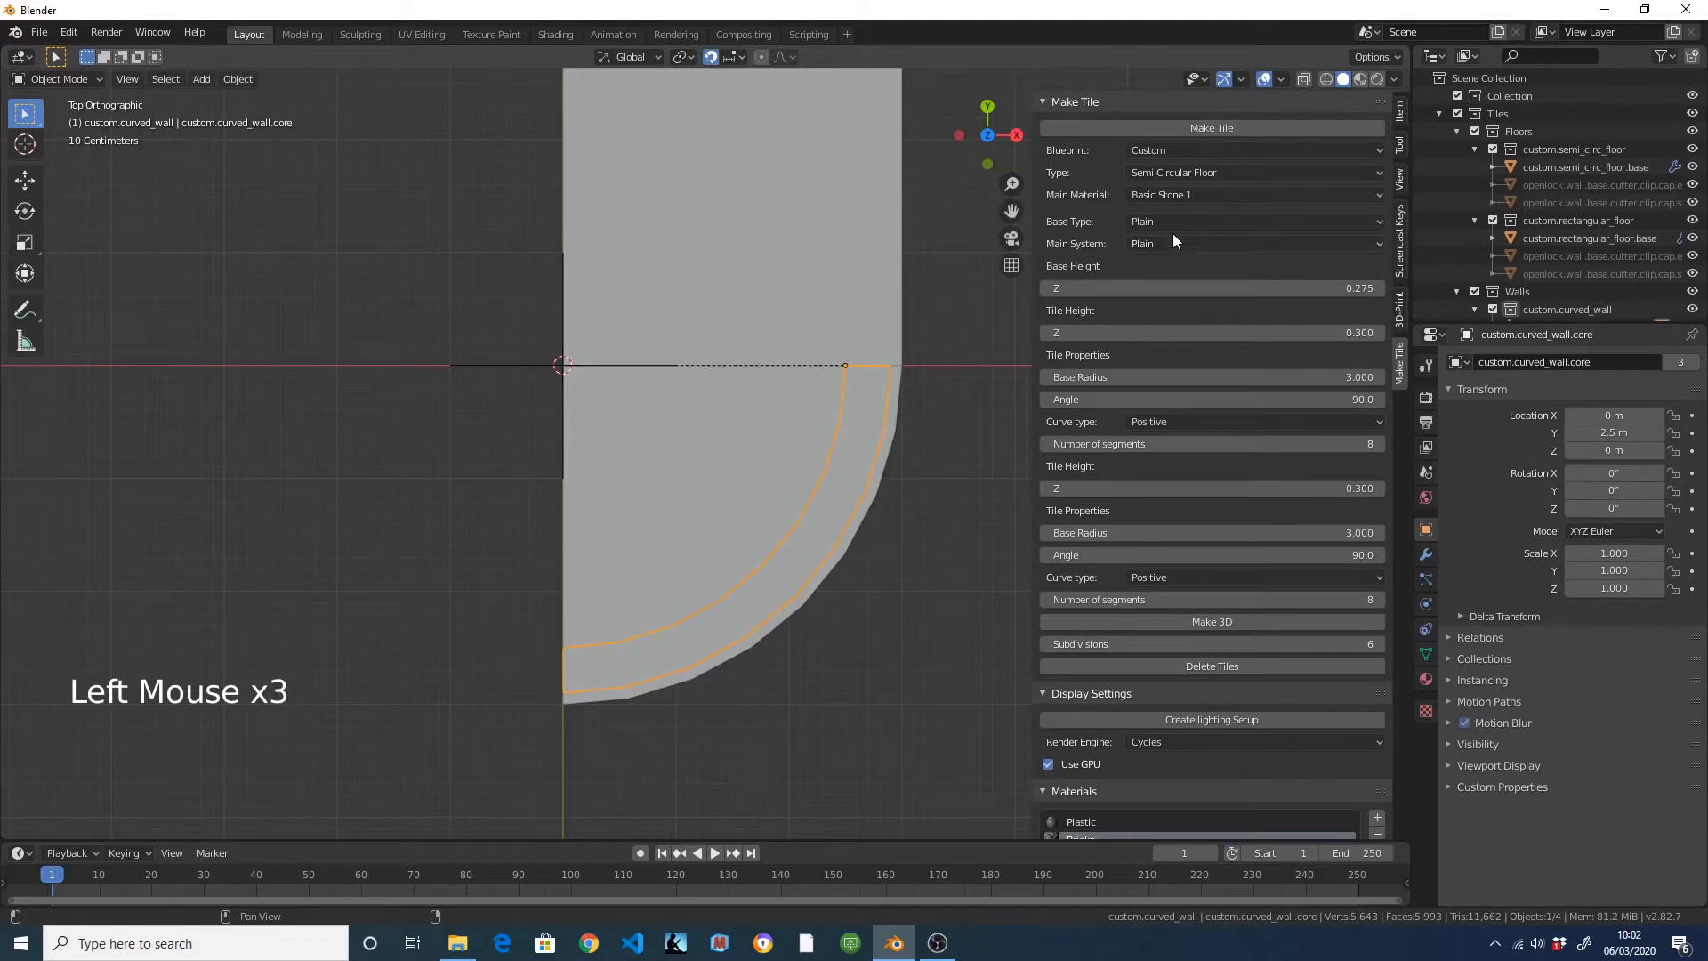
left_click_drag(1174, 235, 1173, 299)
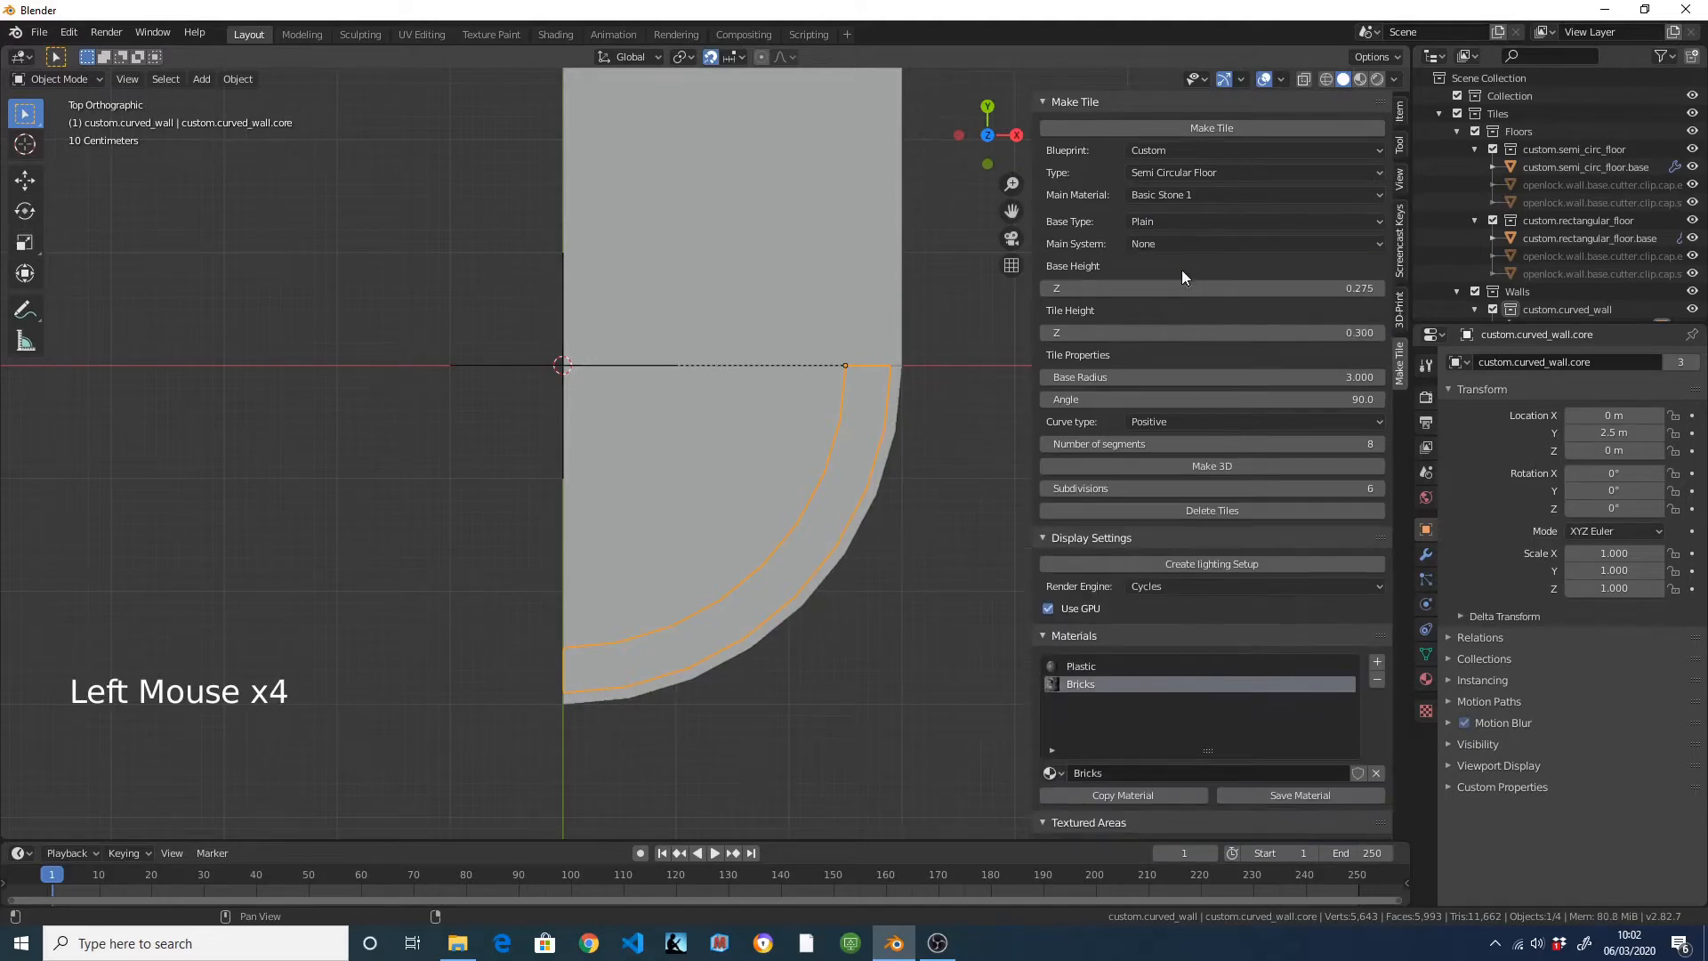
Set the semi-circular floor's base height to 0.3 and its base radius to 2.5.
left_click(1201, 289)
type("0.3")
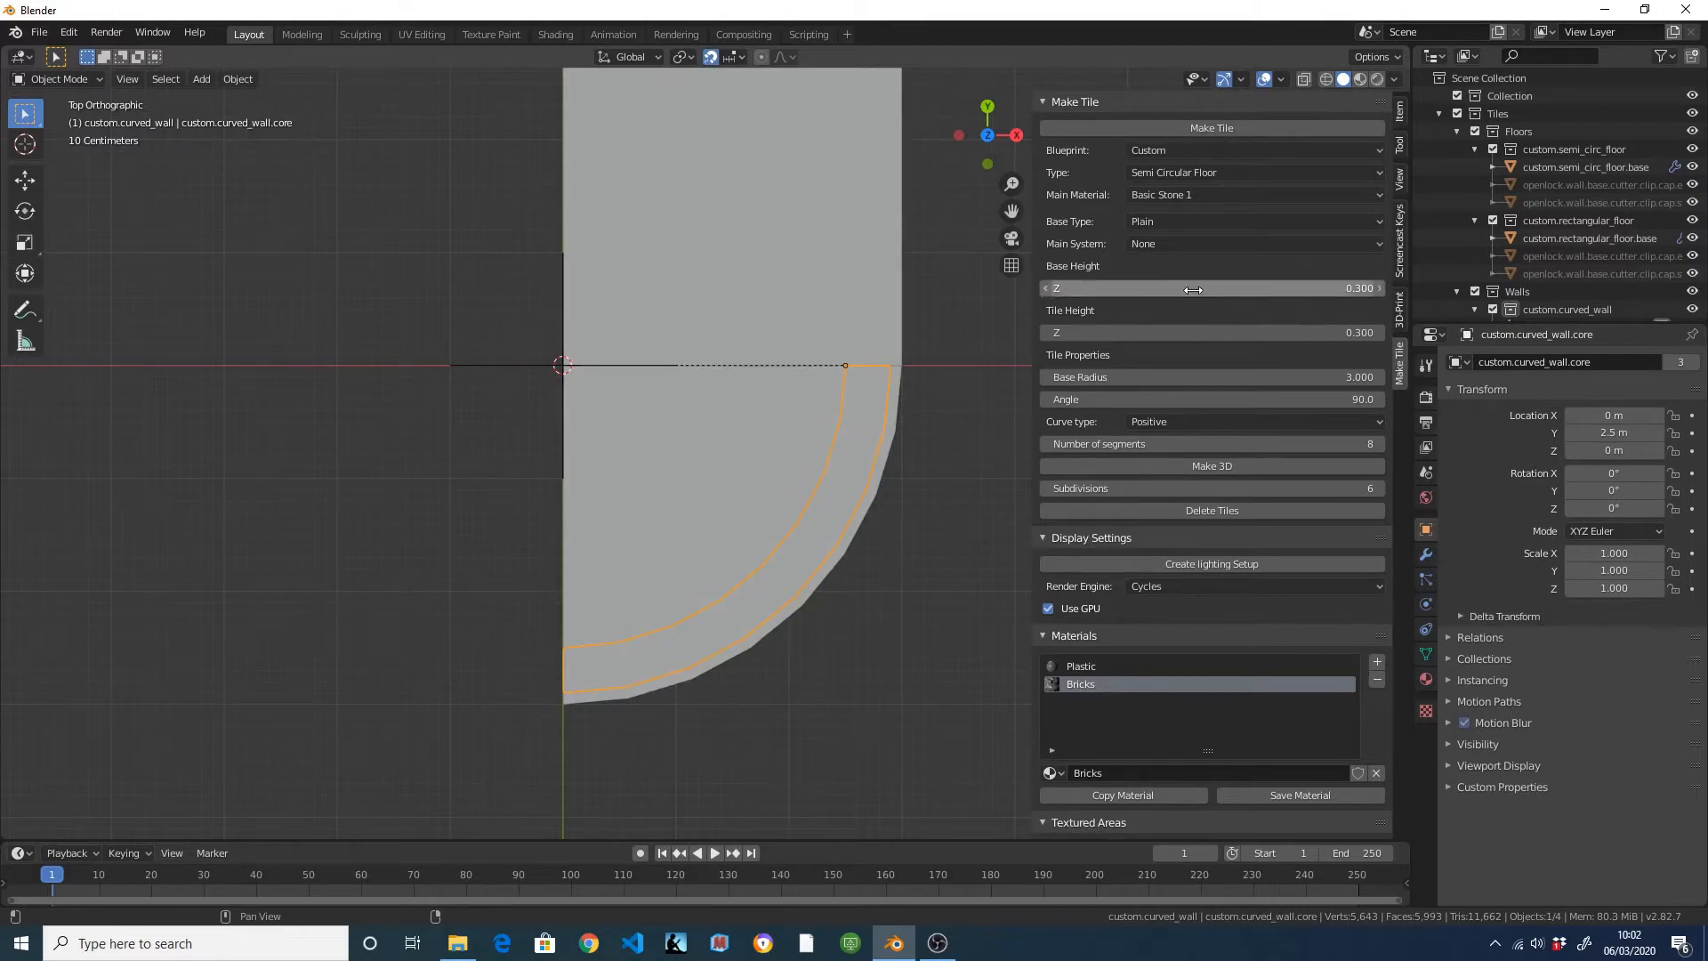
key("Return")
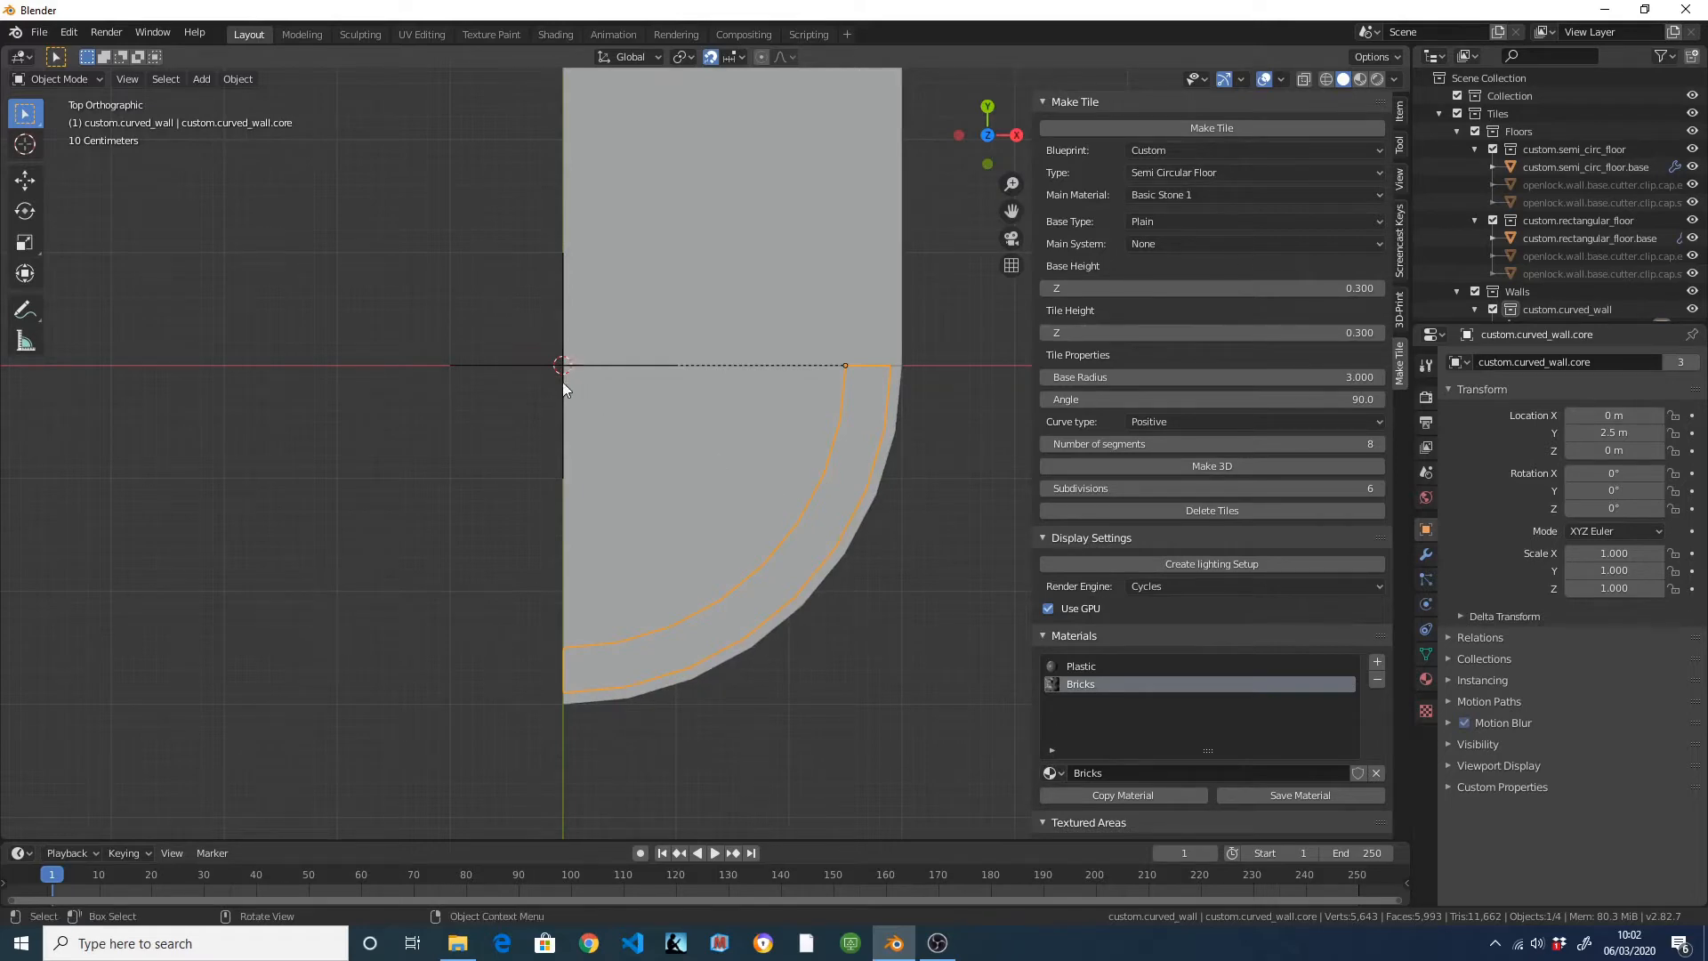
left_click(1199, 378)
type("2")
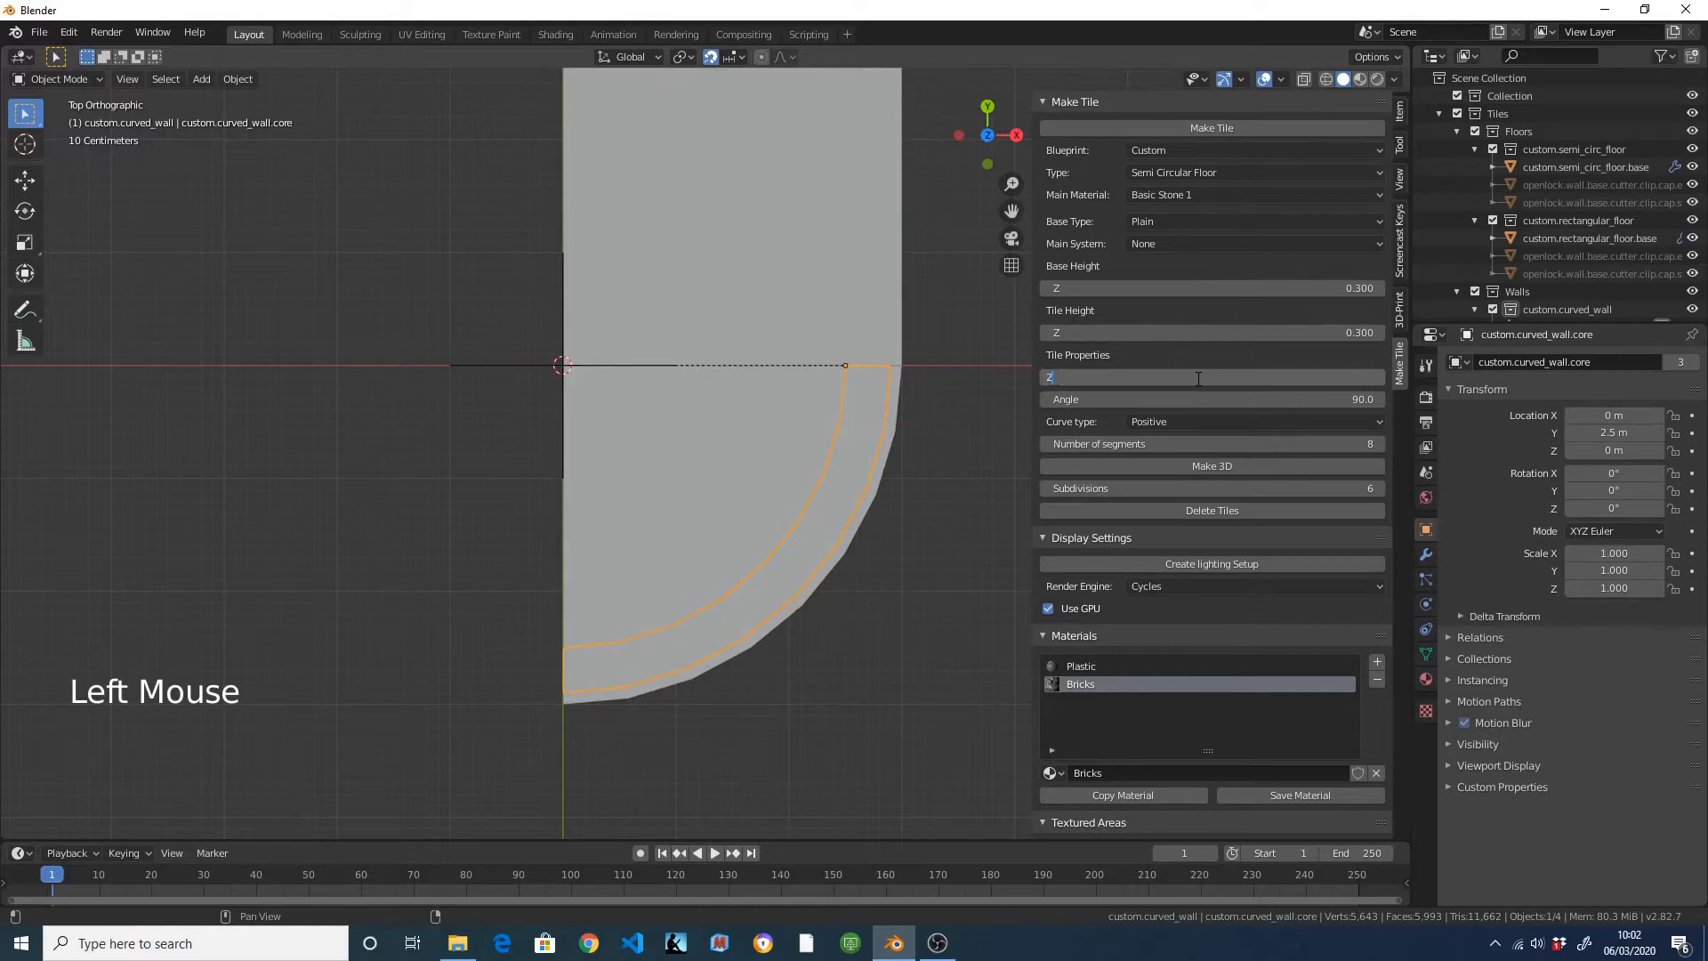
type(".5")
key("Return")
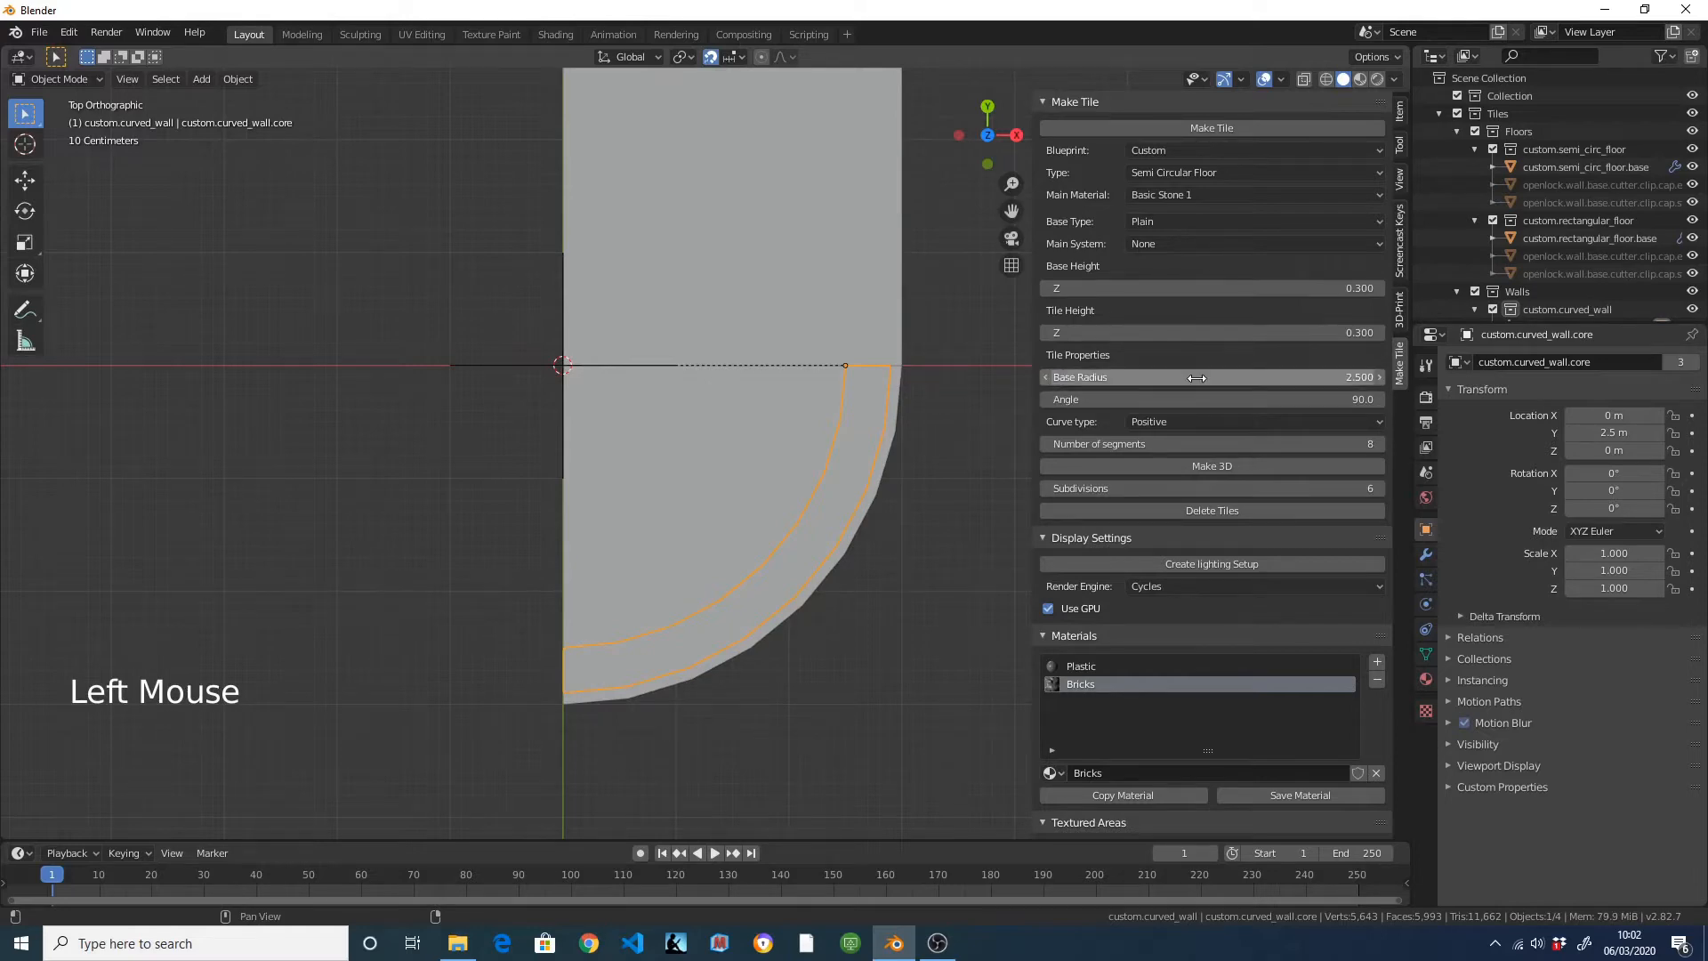
Generate the plain semi-circular floor tile and rotate it -90° about Z so it sits inside the curved wall.
left_click(1132, 130)
type("r90")
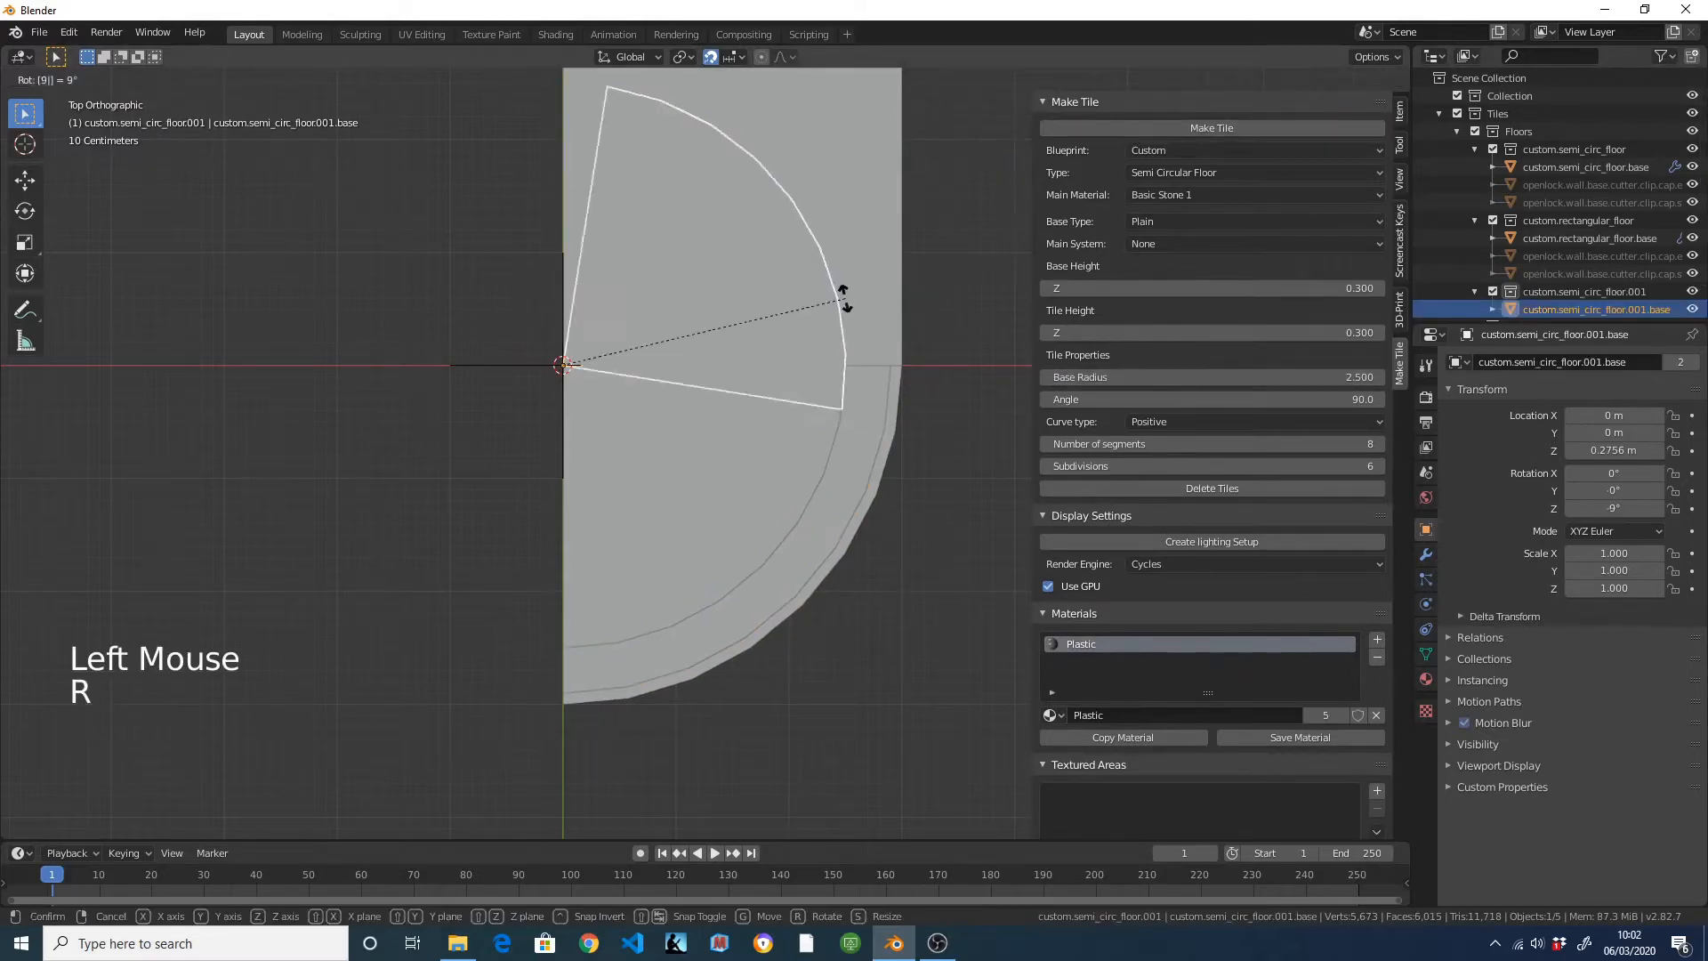
key("Return")
Snap the 3D cursor to the top vertex at the centre corner of the new semi-circular floor.
middle_click_drag(845, 298, 866, 408)
scroll(866, 408, "up", 3)
middle_click_drag(979, 440, 943, 555)
left_click(346, 544)
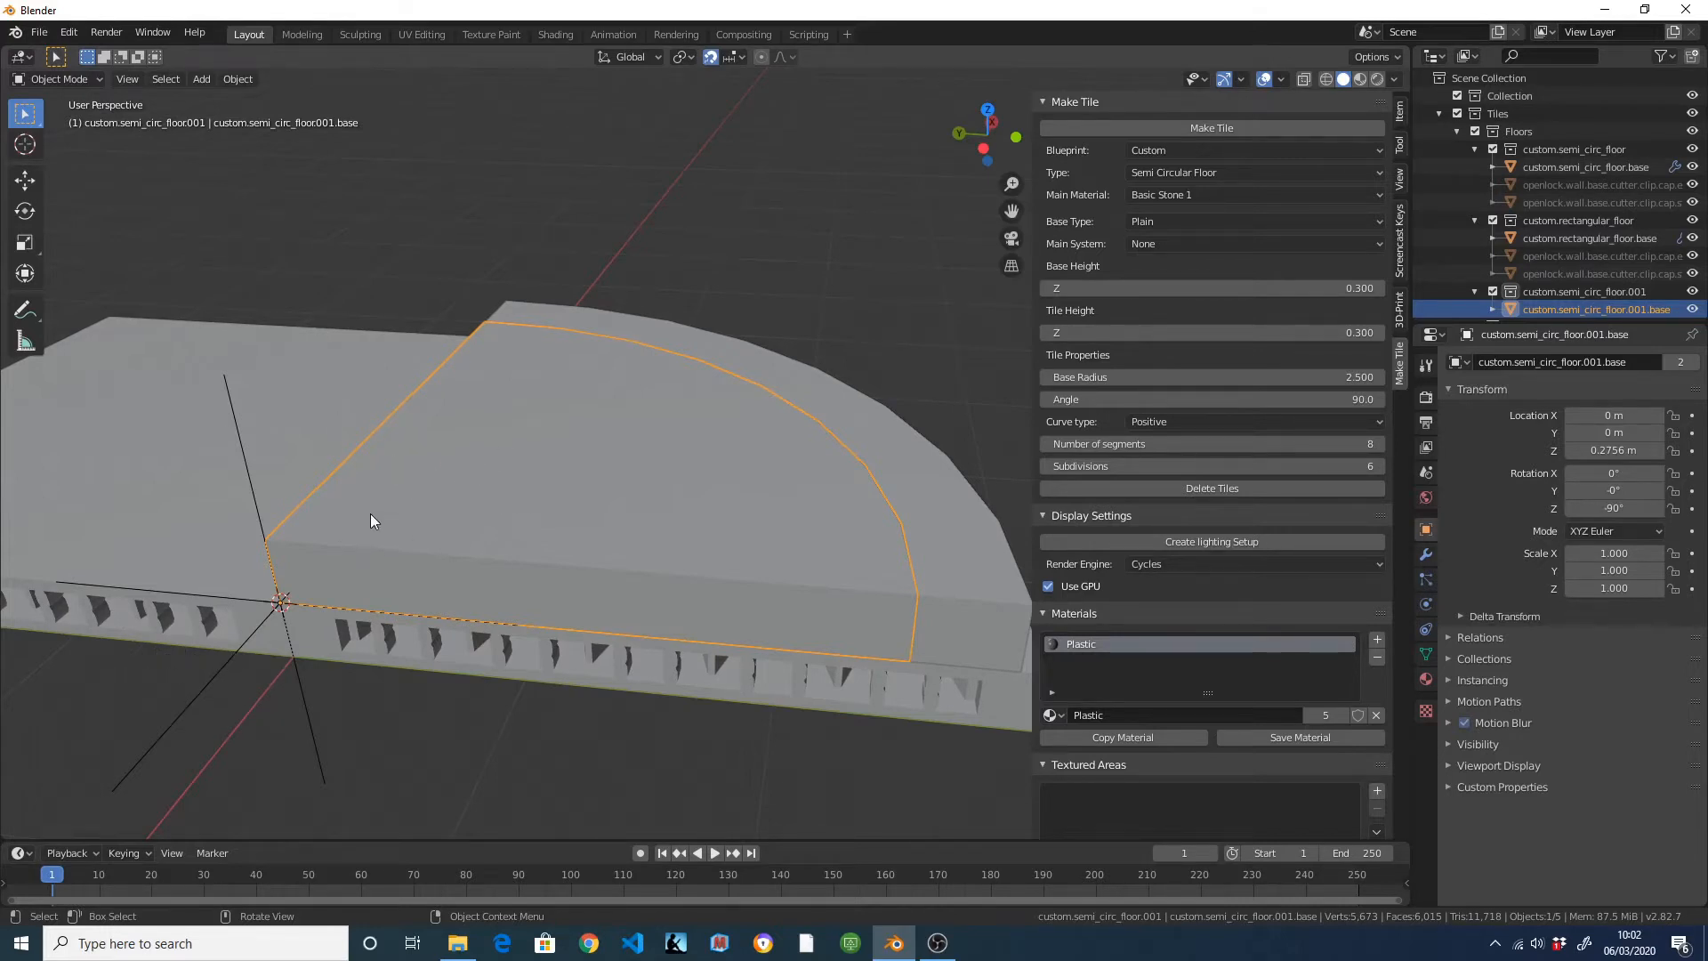
key("Tab")
left_click(256, 540)
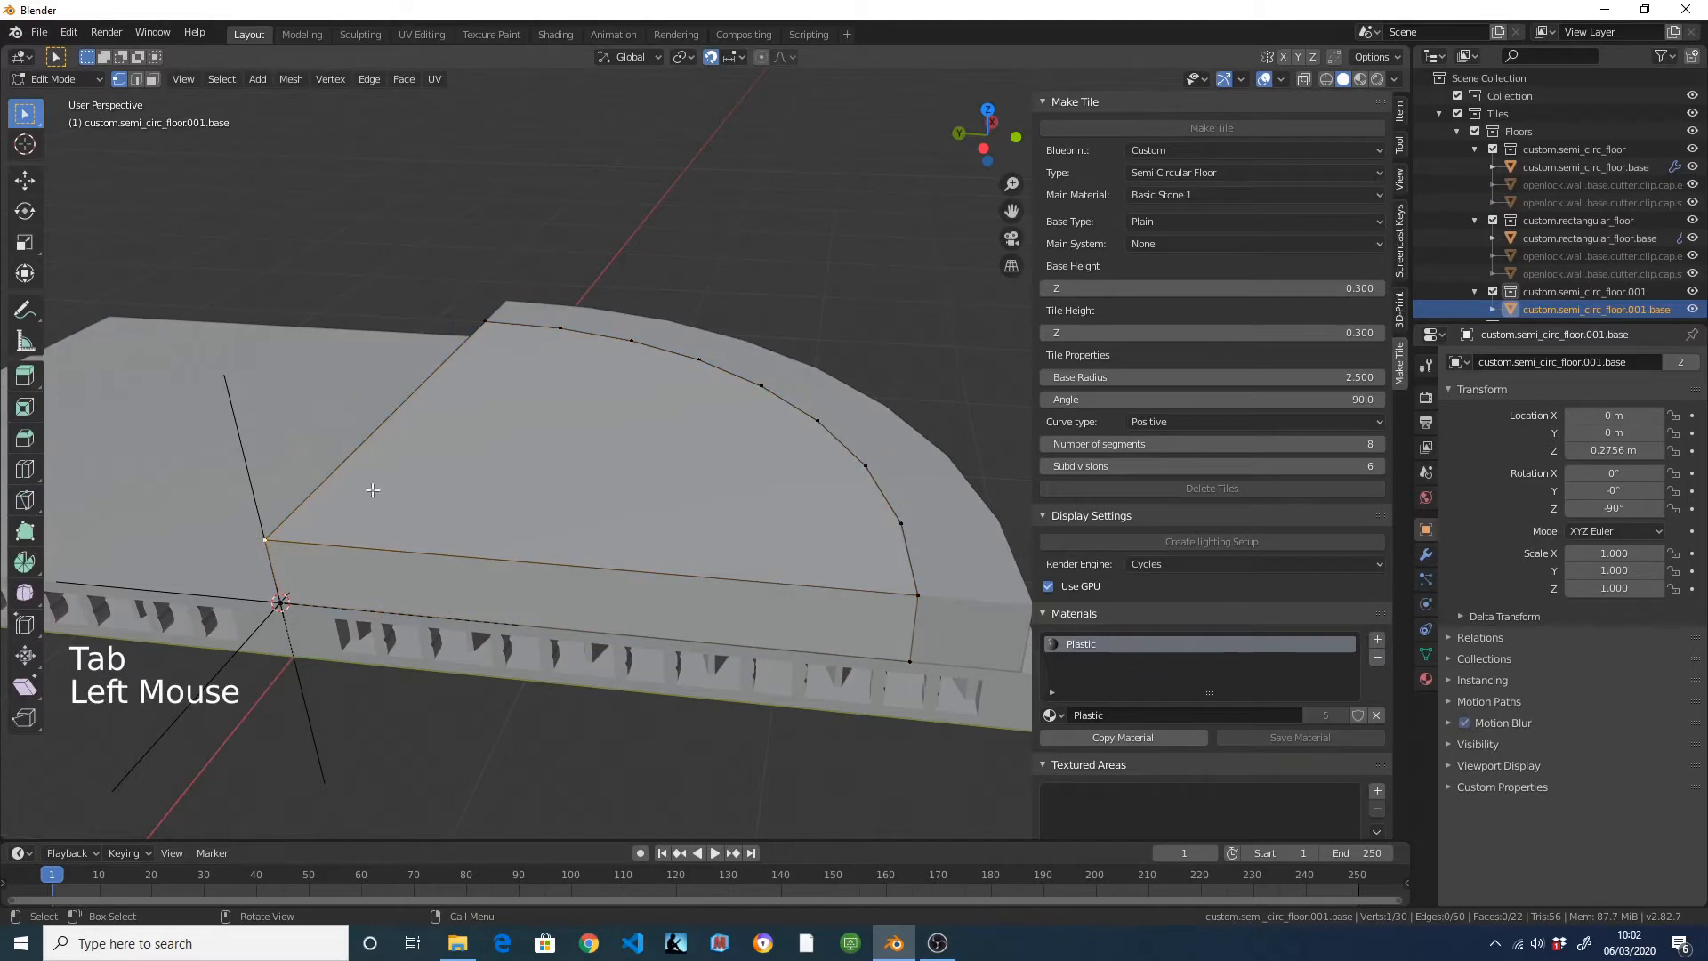
key("shift+s")
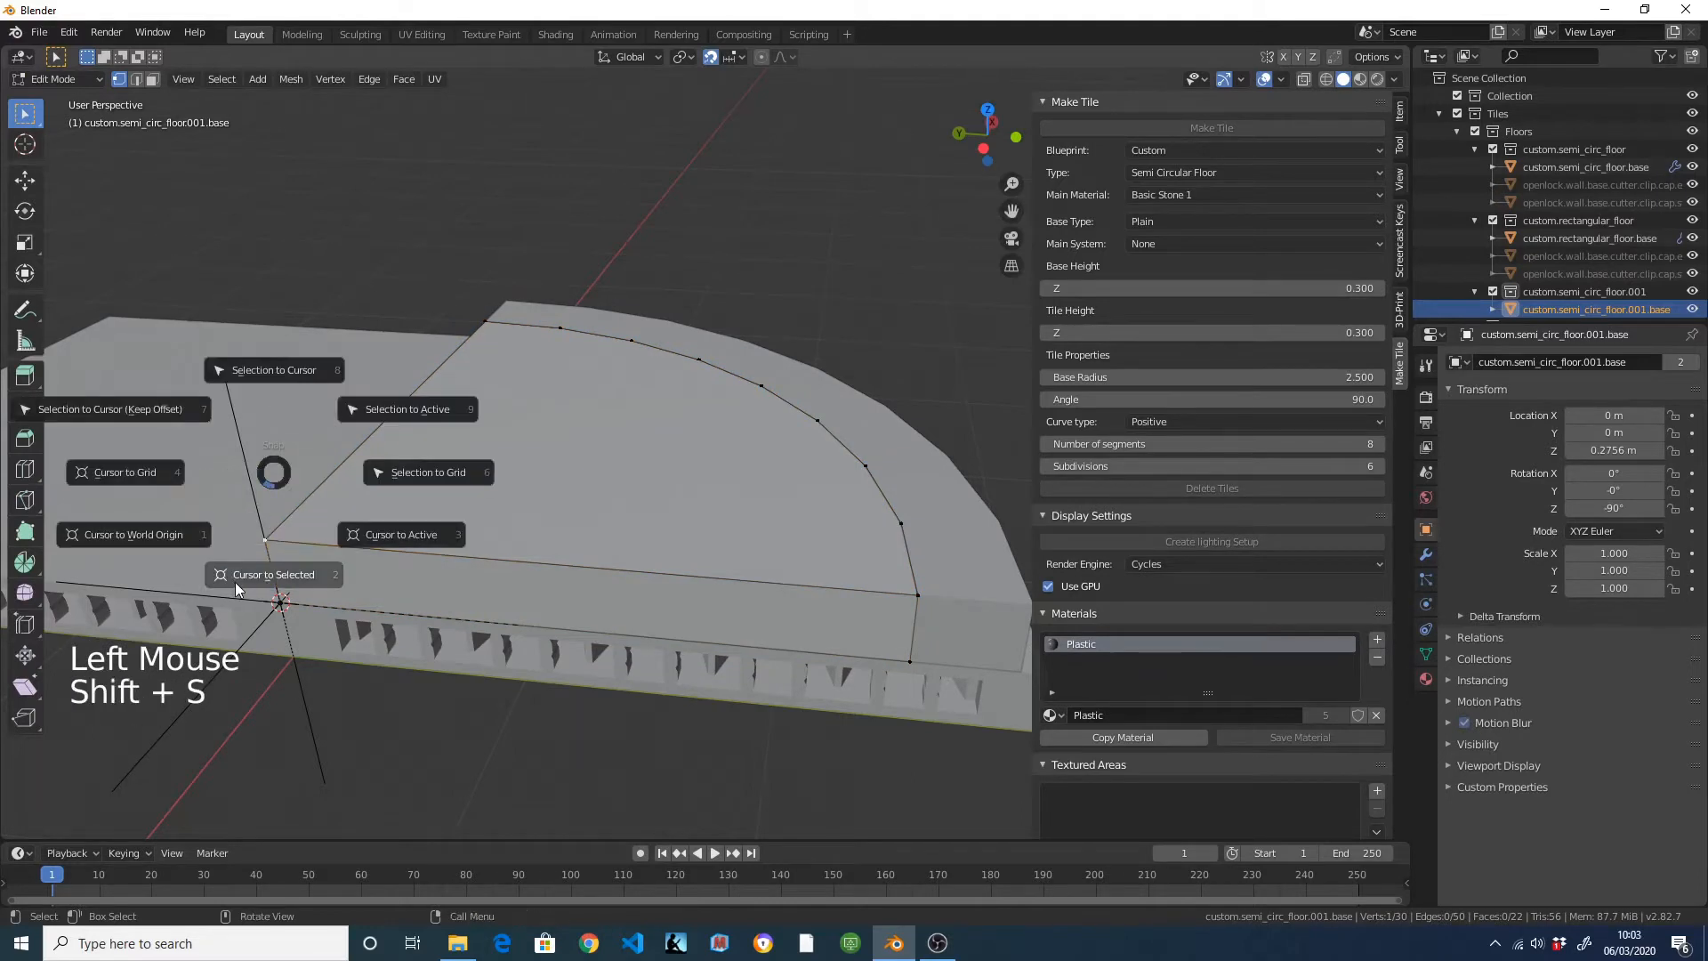
key("Tab")
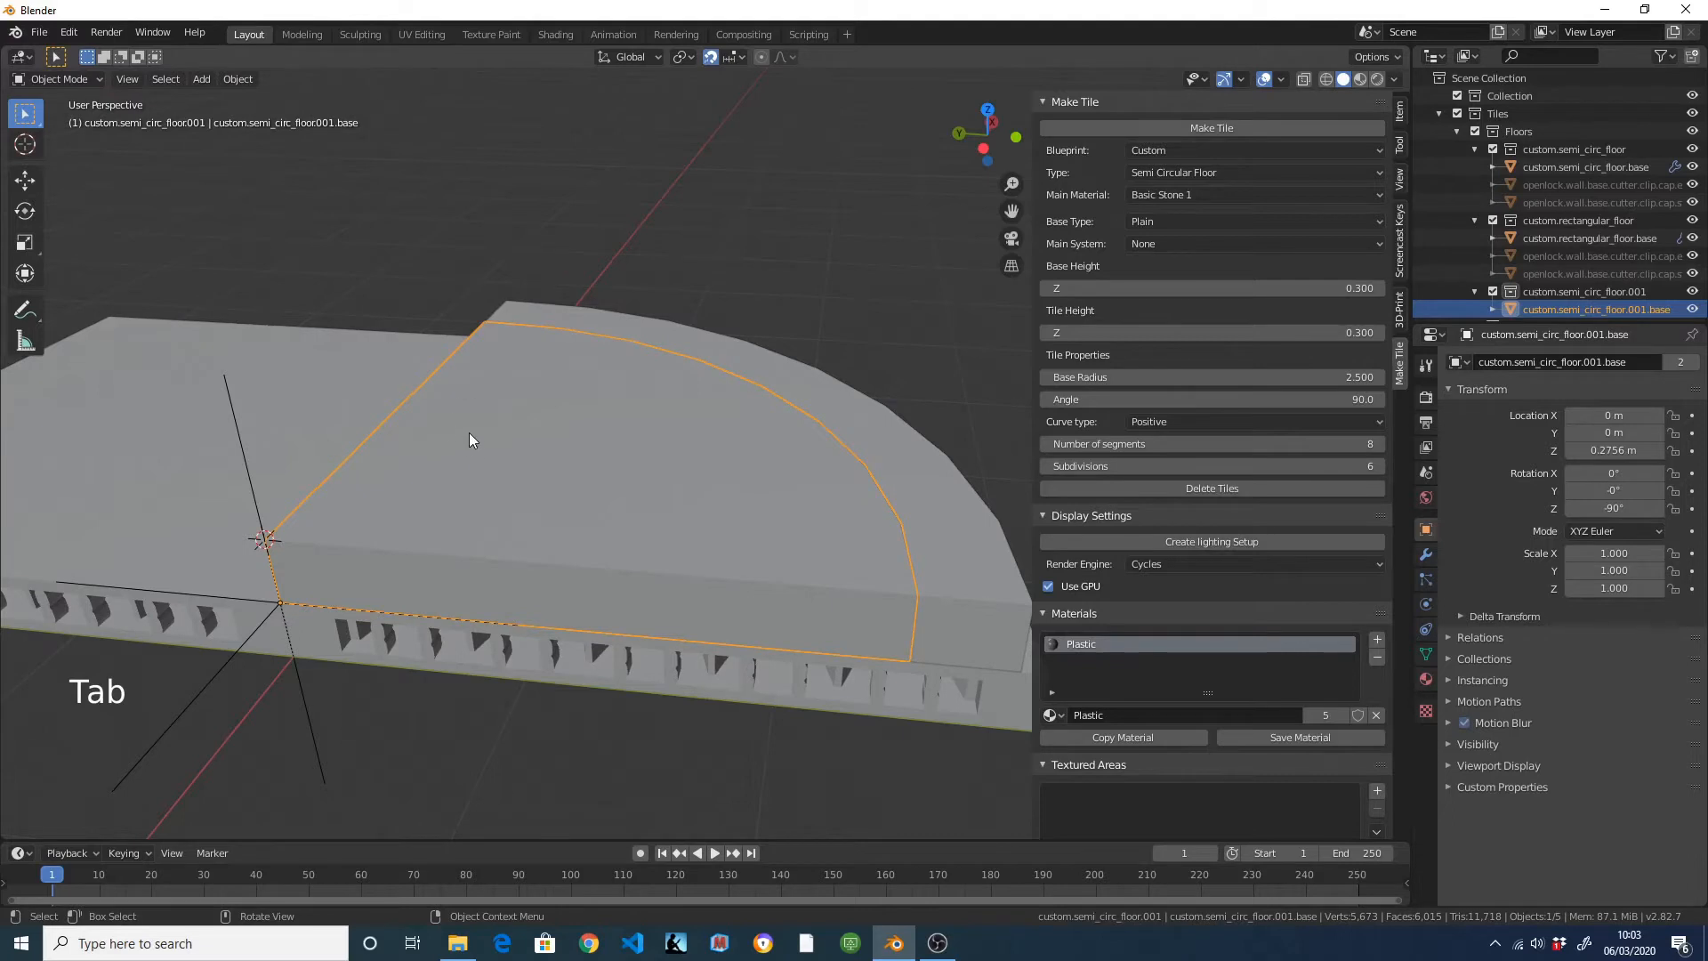
In top view, reuse the curved wall's settings, change the tile type to Curved Floor and set its height to 0.01.
key("KP_7")
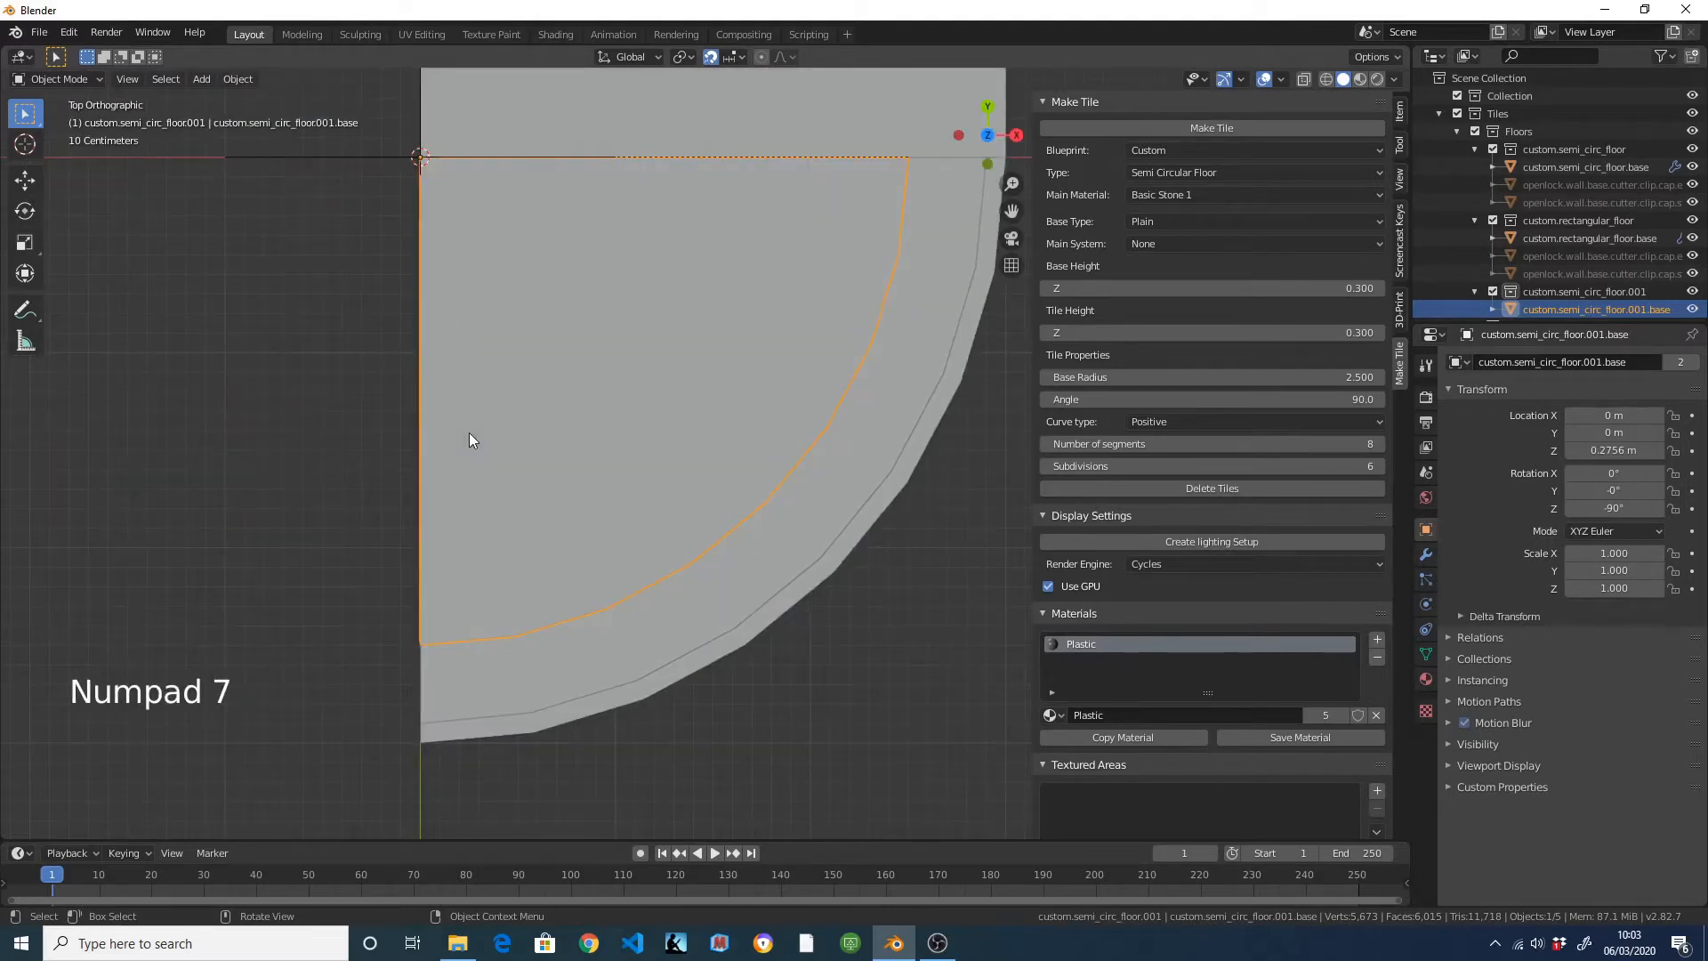
left_click(495, 676)
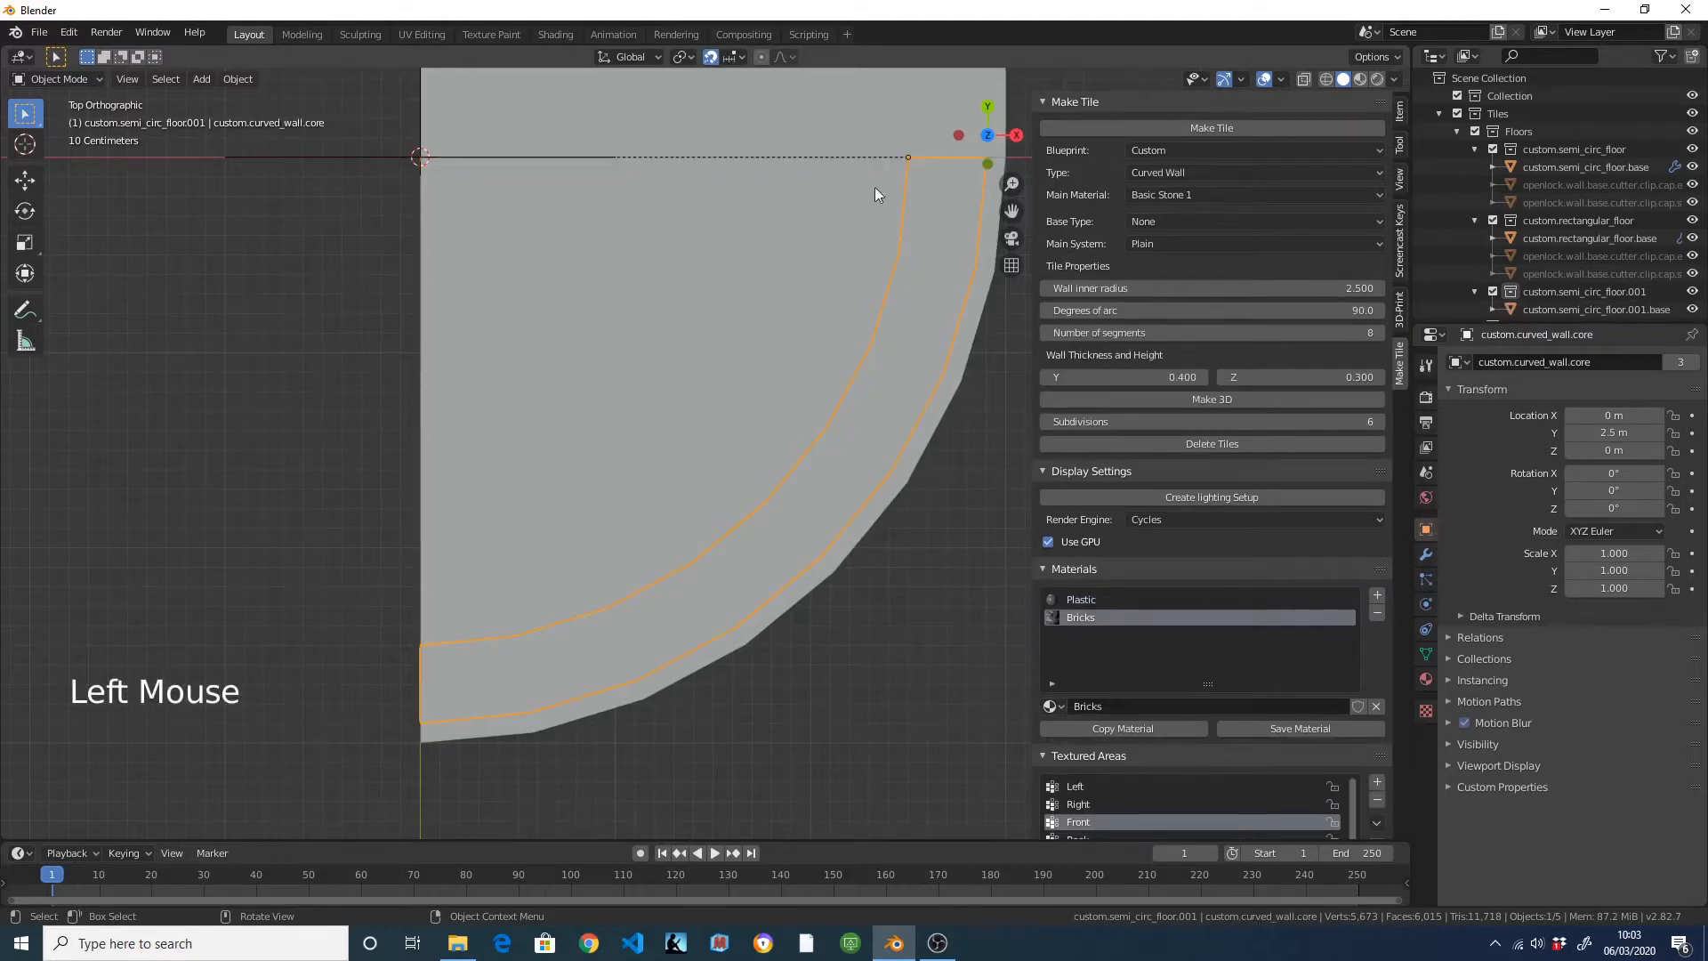
left_click(1205, 172)
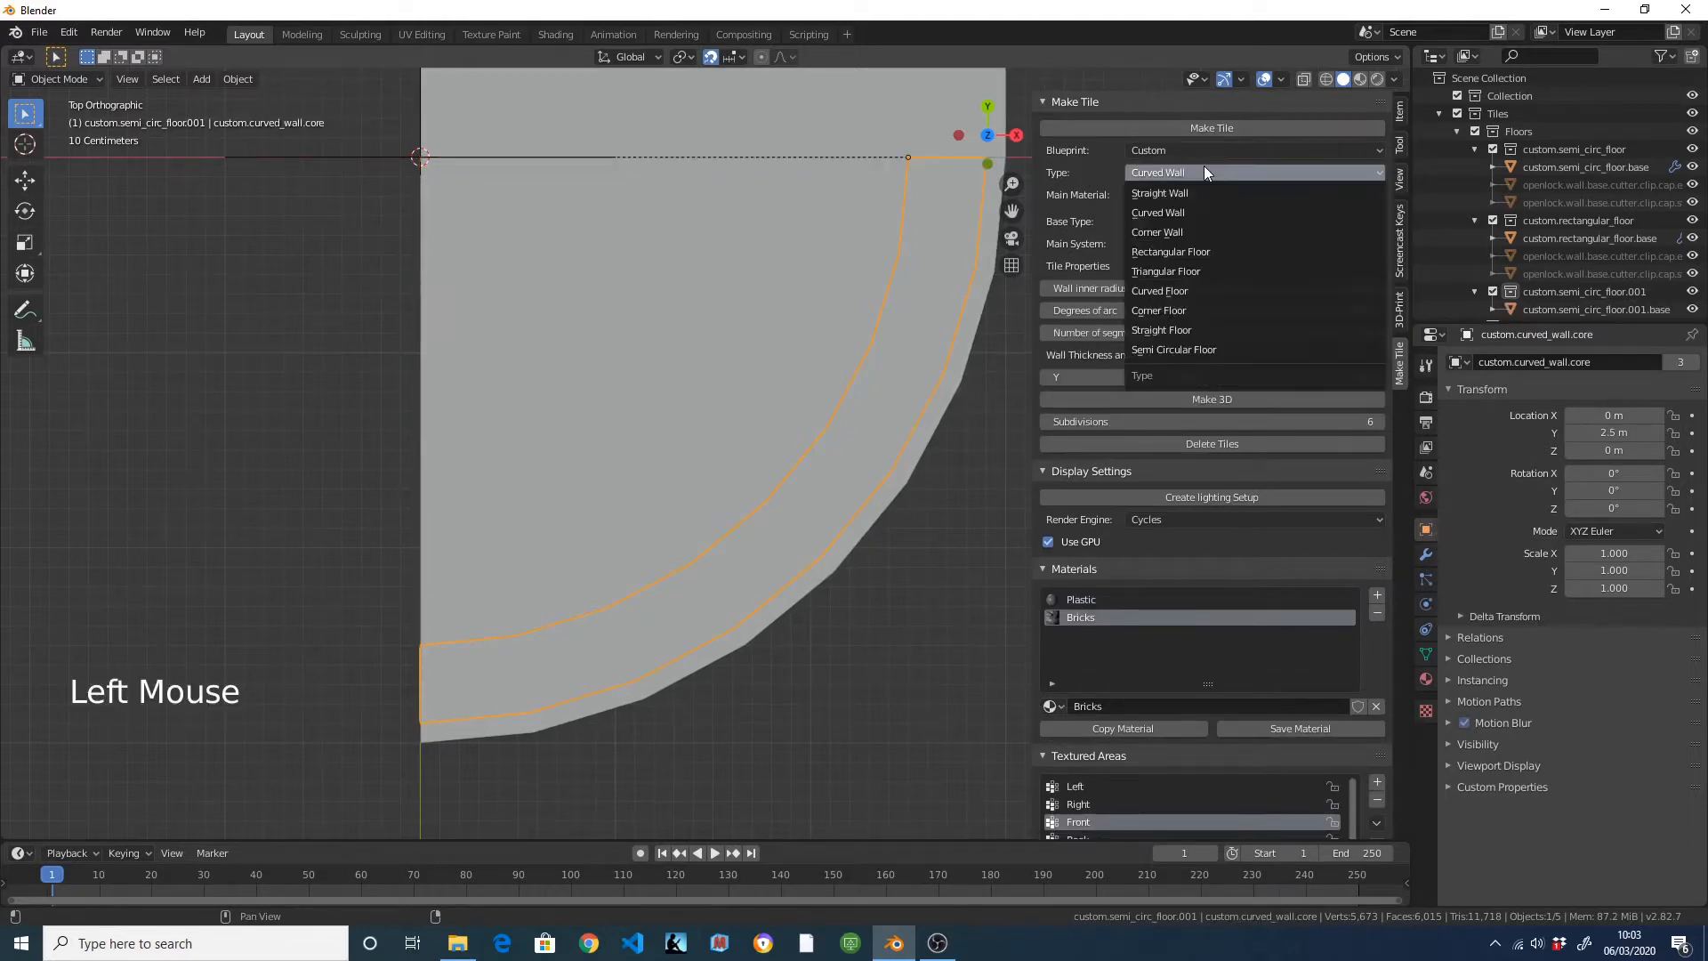
left_click(1237, 292)
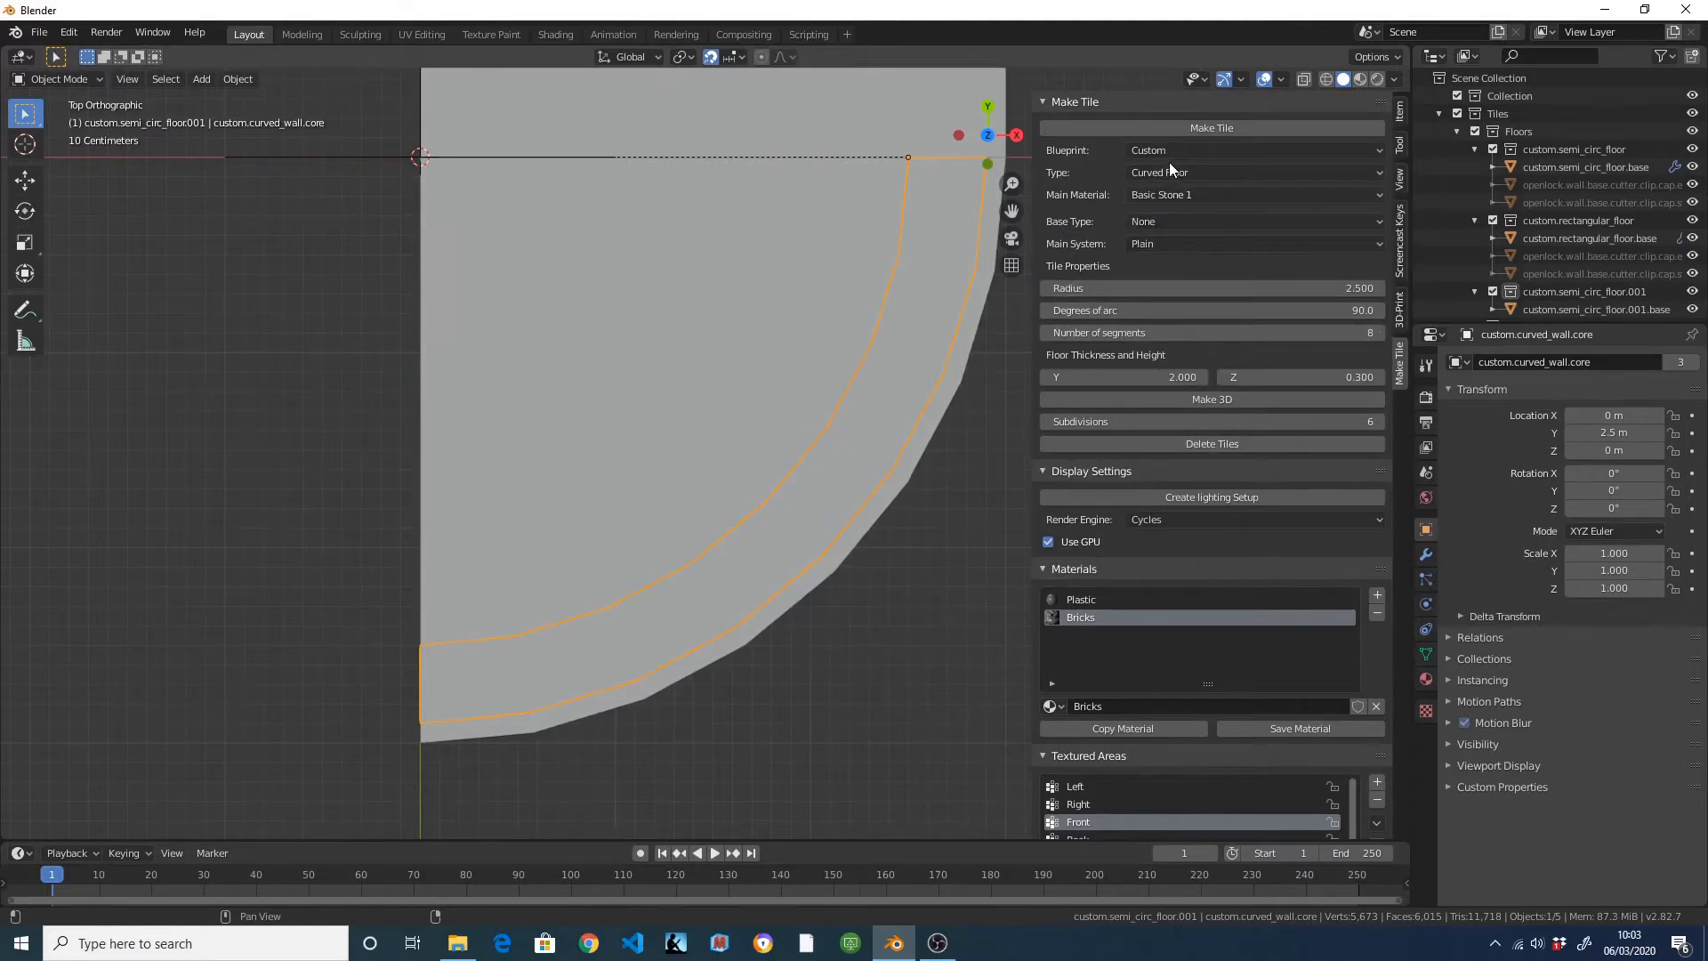
left_click(1265, 375)
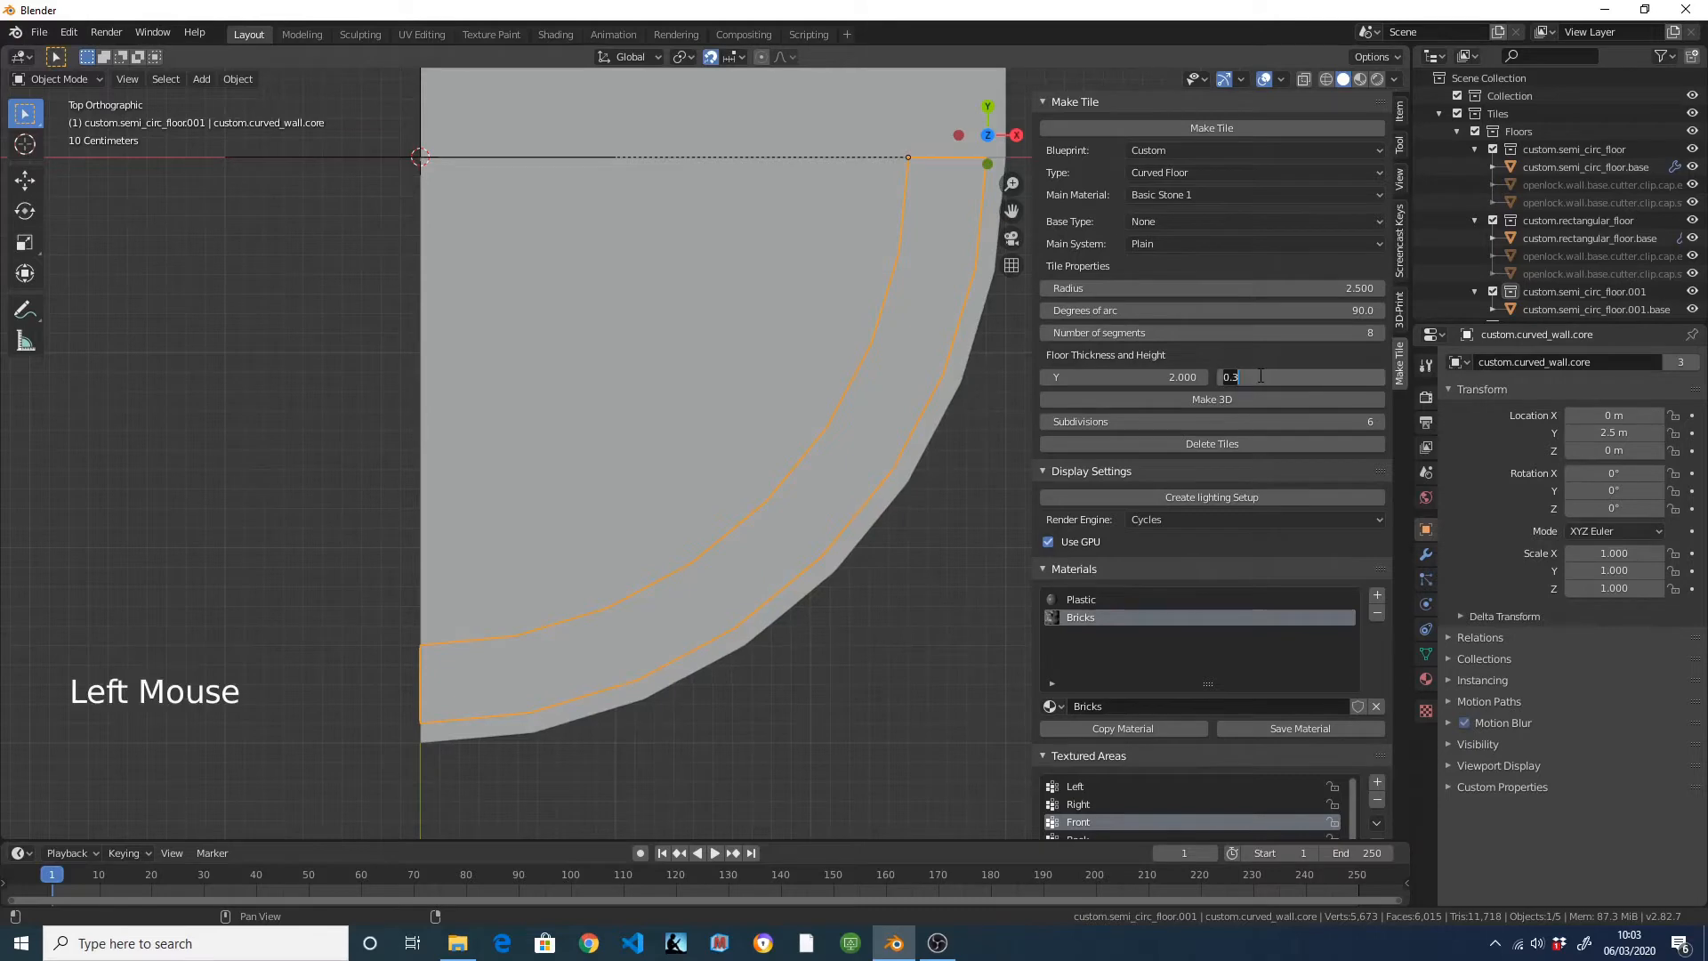
type("0.")
key("Return")
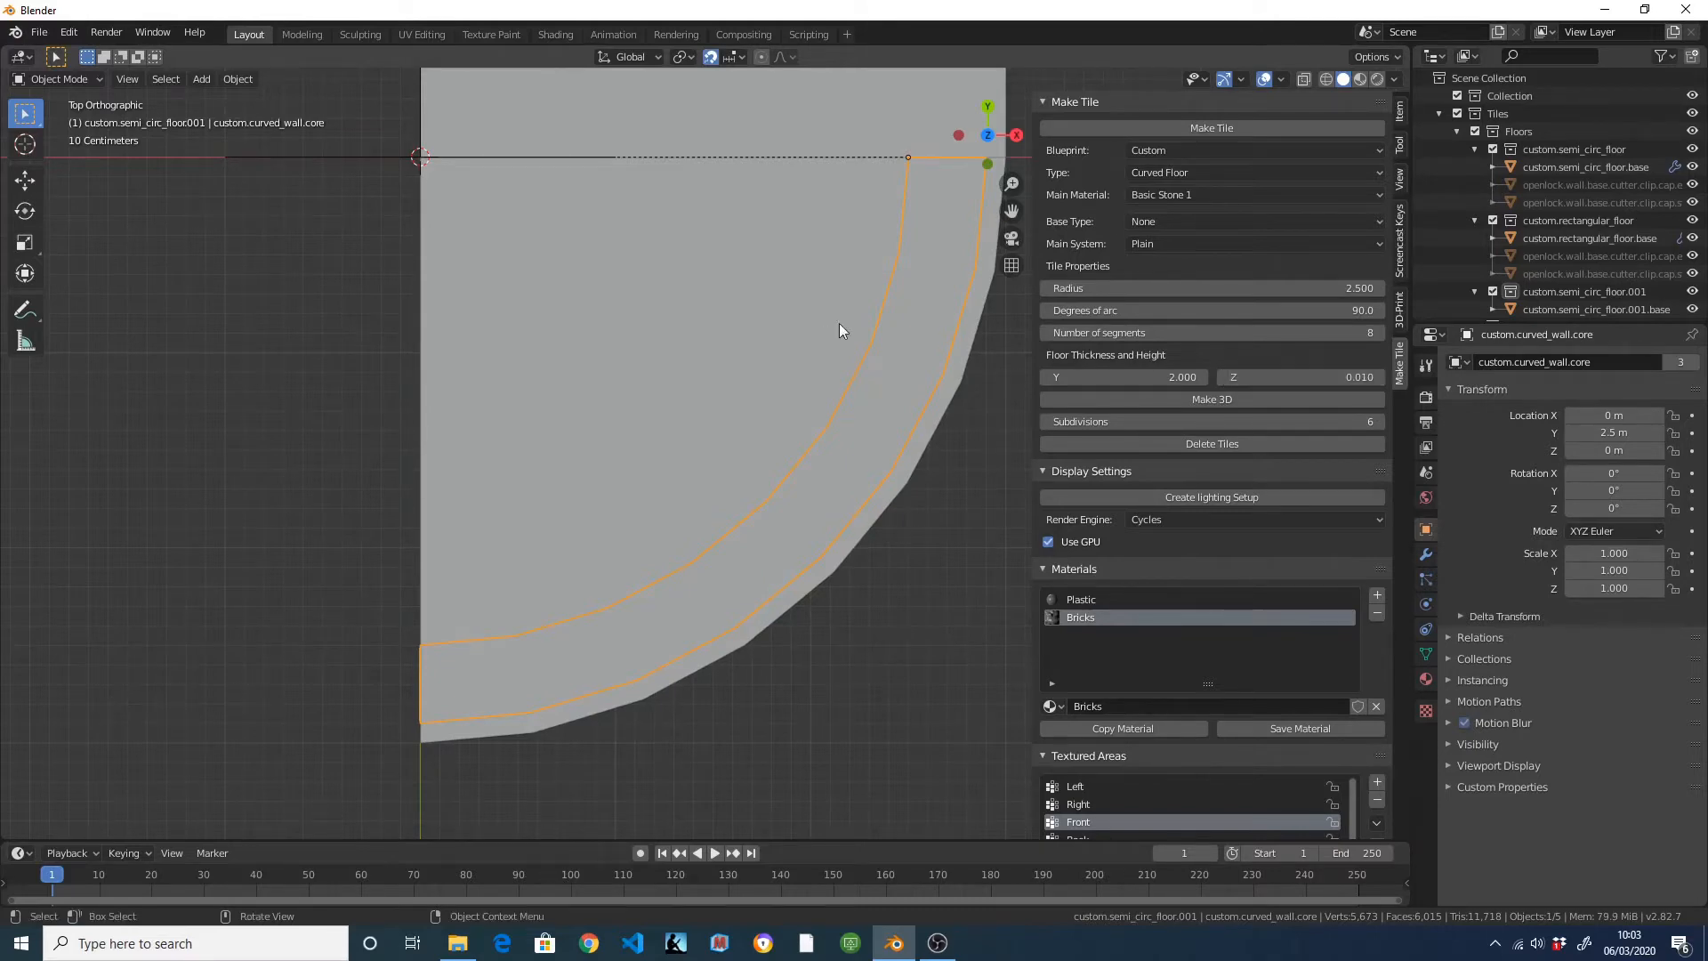
Keep the curved floor's base type at None and set its floor thickness to 0.5.
left_click(1174, 224)
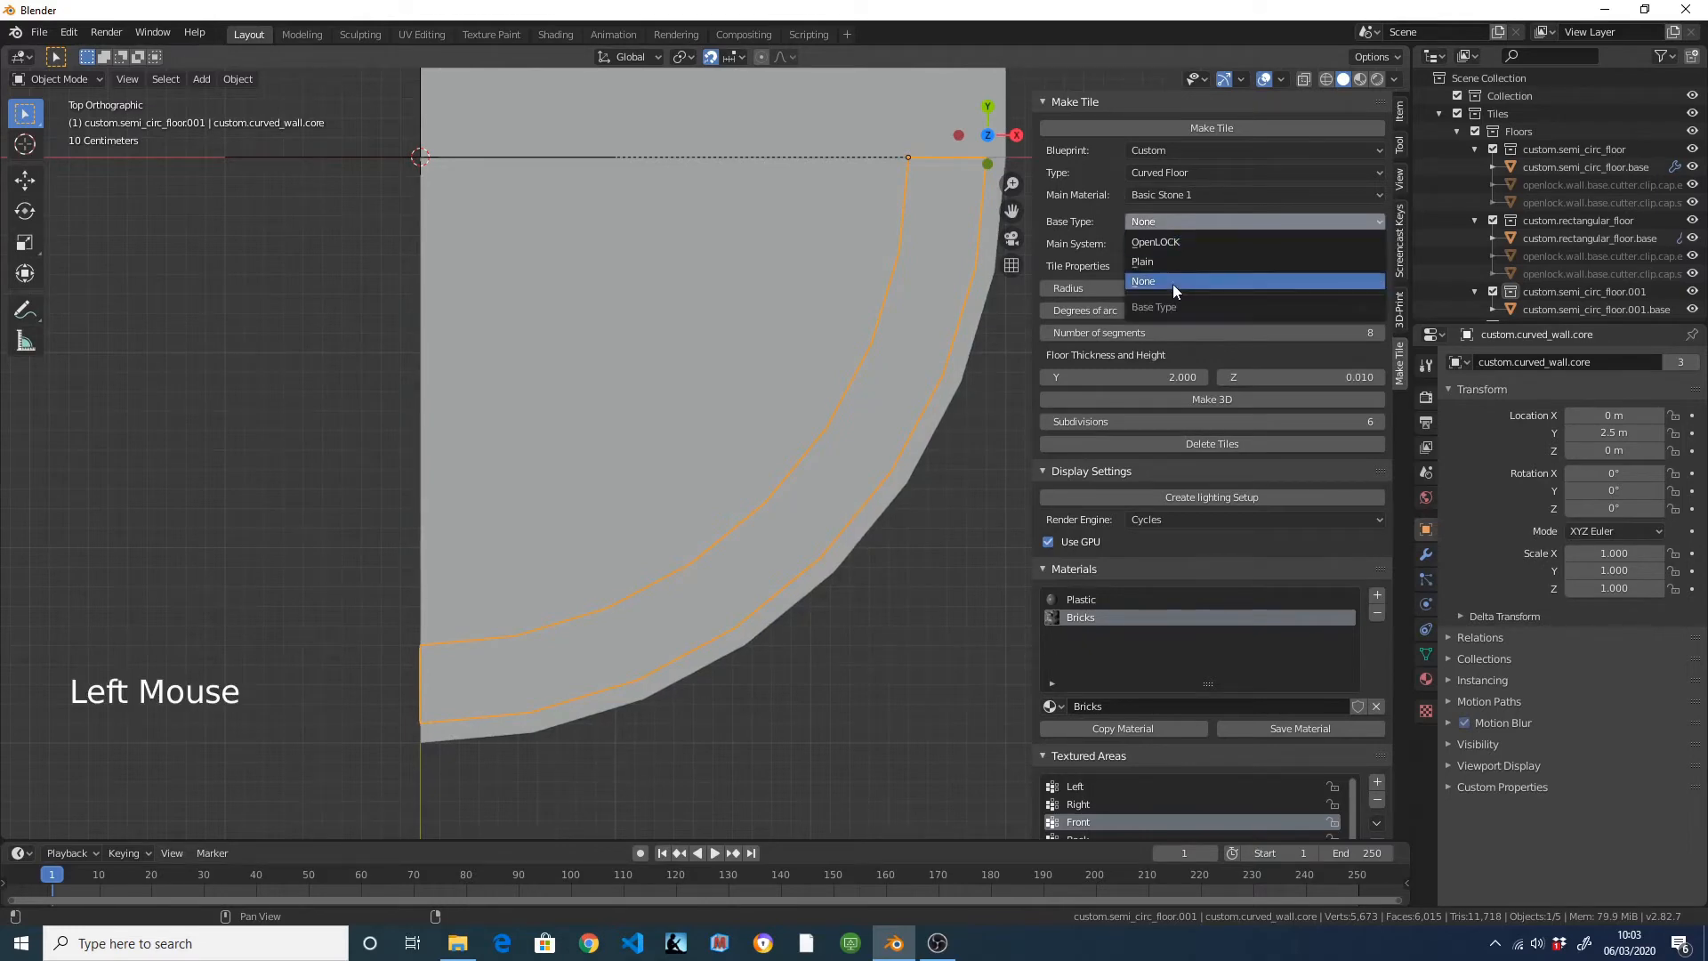
left_click(1172, 282)
left_click(1176, 241)
left_click(1176, 237)
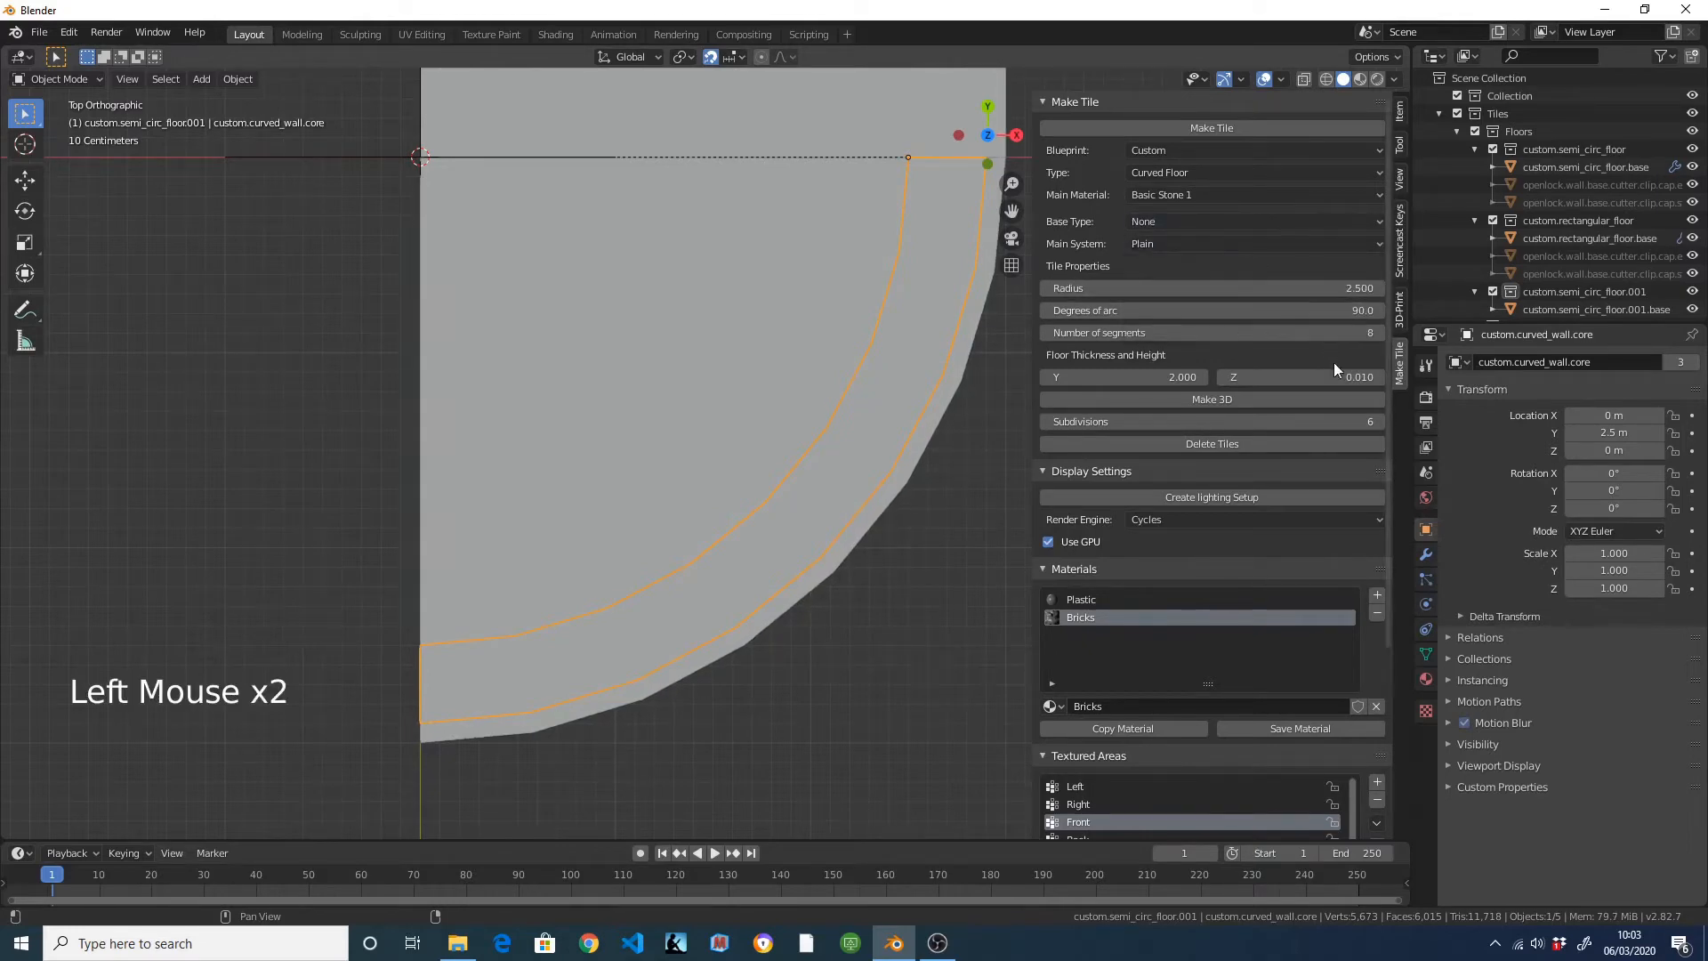
left_click(1107, 375)
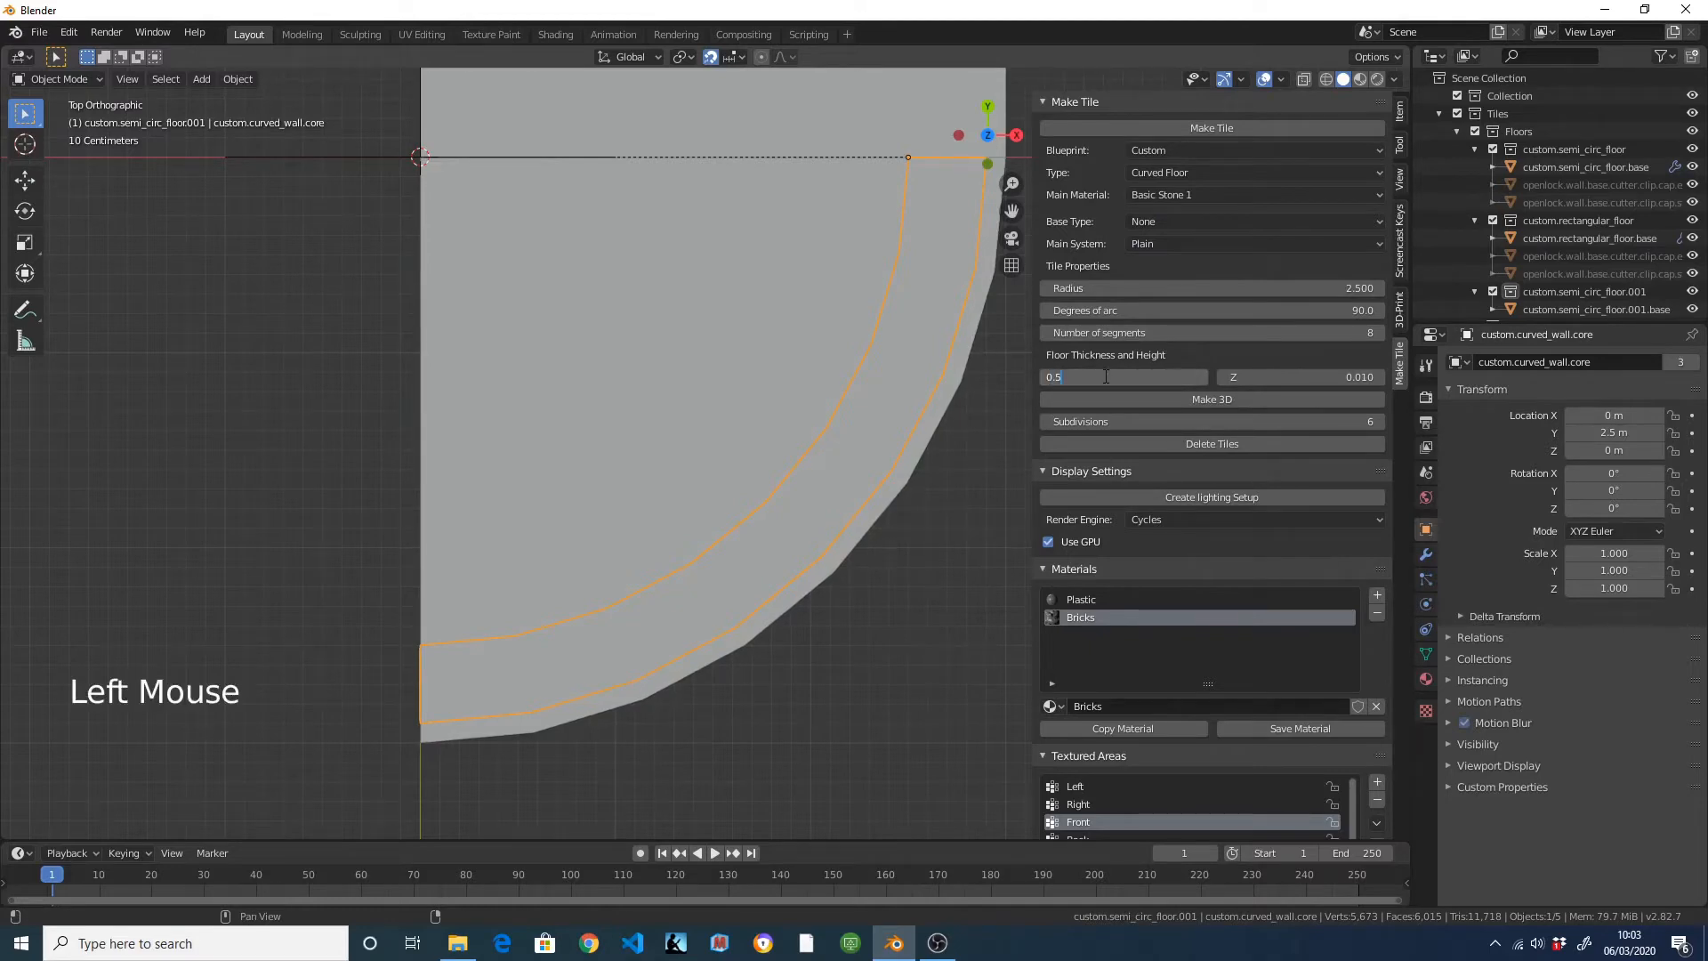
key("Return")
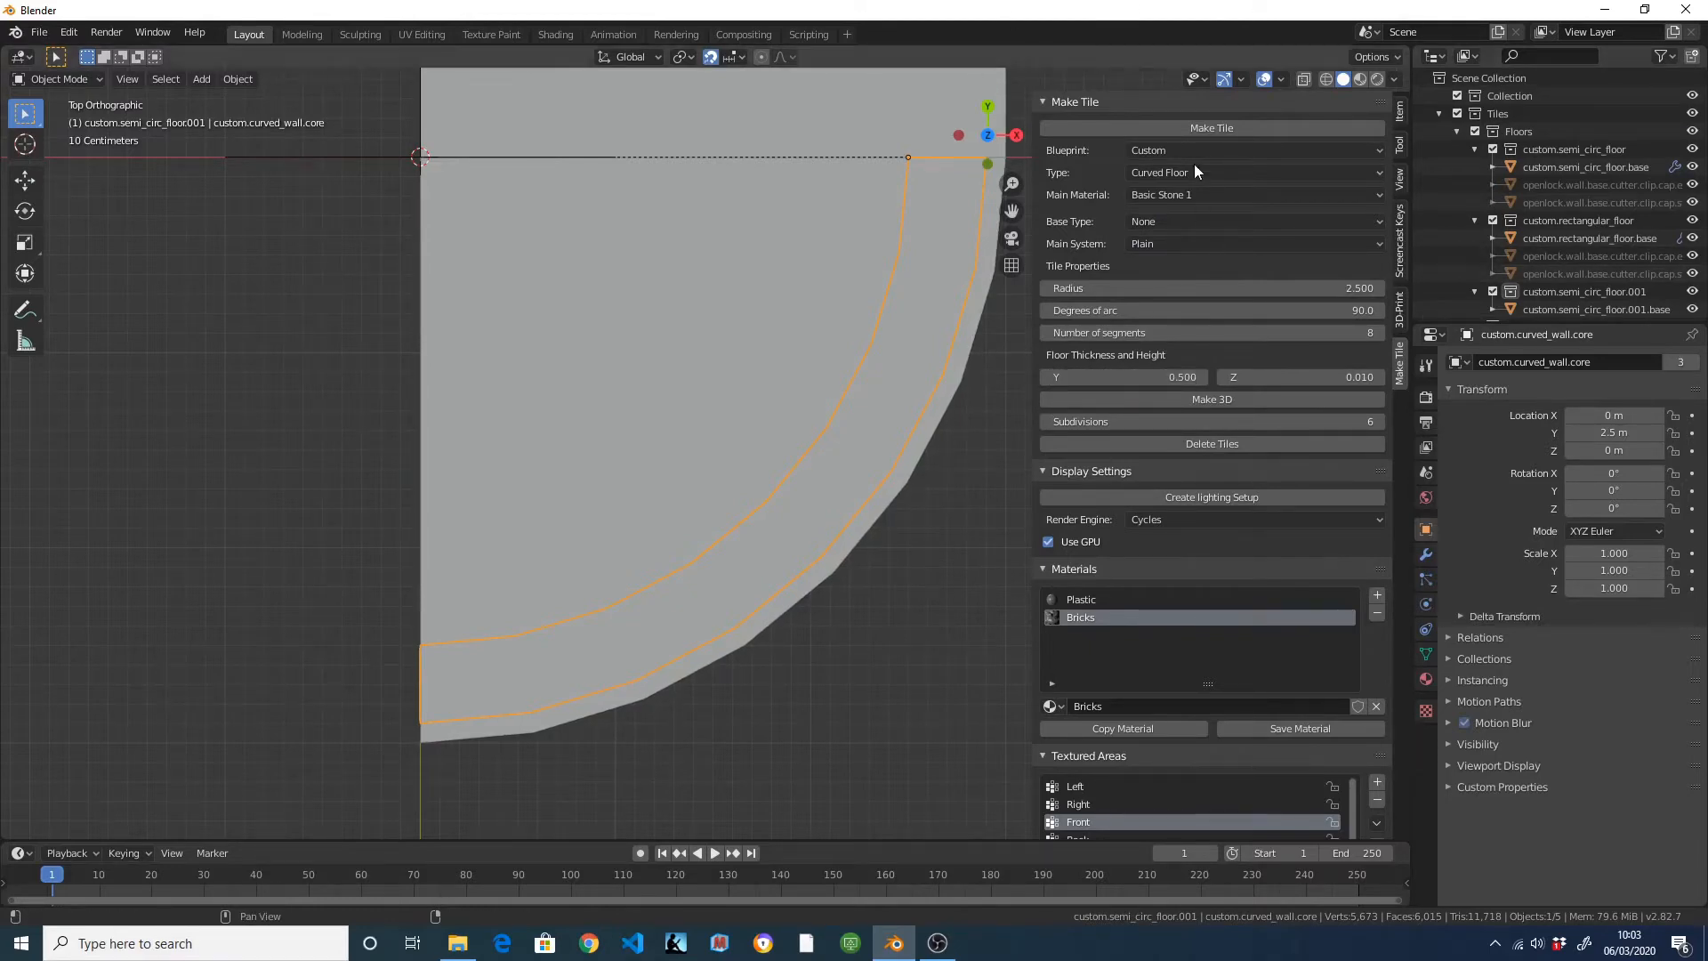
Set the main material to Floor Tiles and generate the curved floor tile.
left_click(1233, 195)
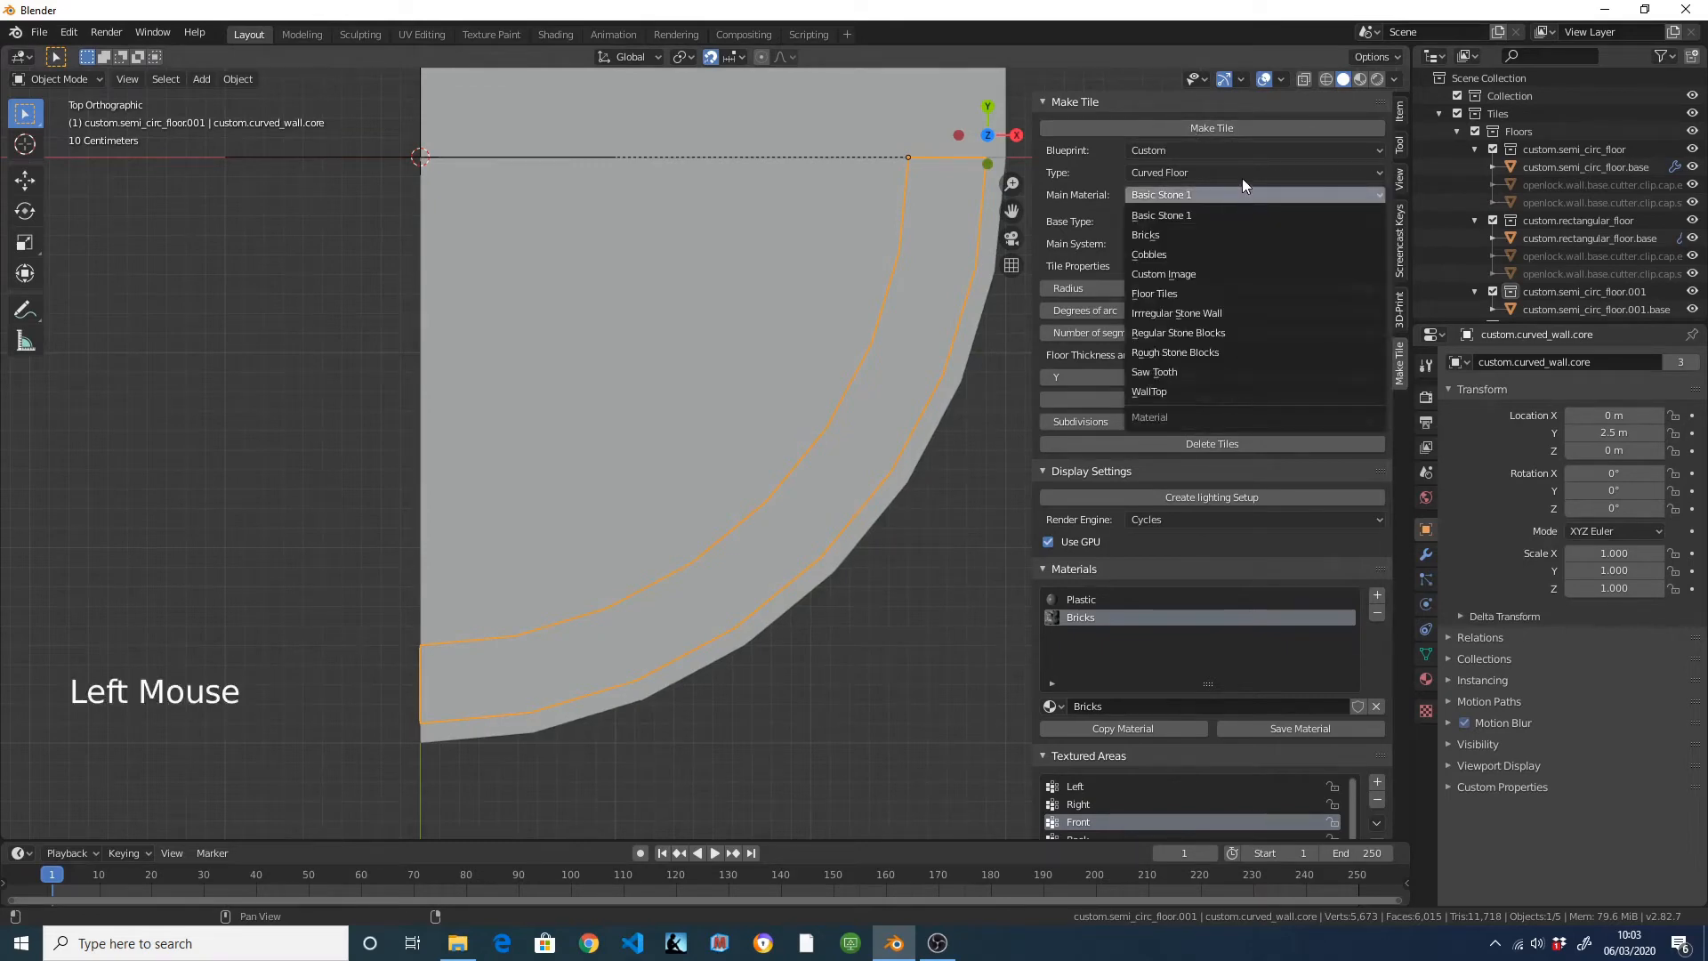
left_click(1242, 192)
left_click(1185, 194)
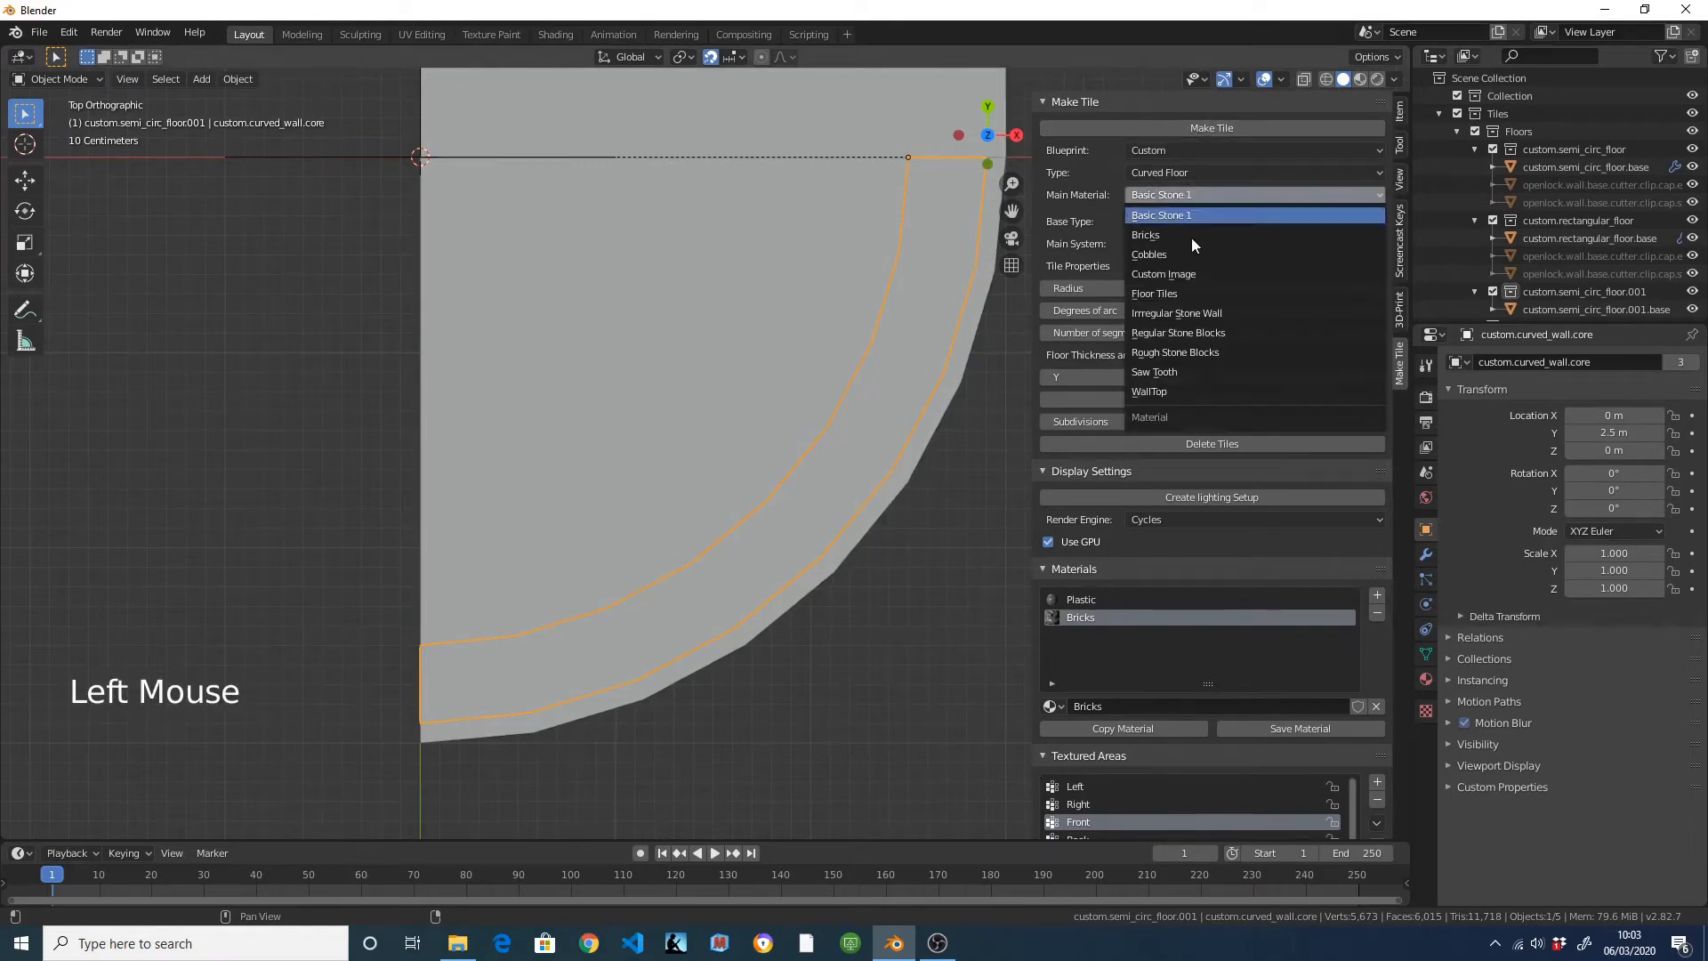
left_click(1181, 296)
left_click(1201, 128)
Rotate the new curved floor -90° about Z so it lies over the curved wall.
scroll(878, 159, "down", 1)
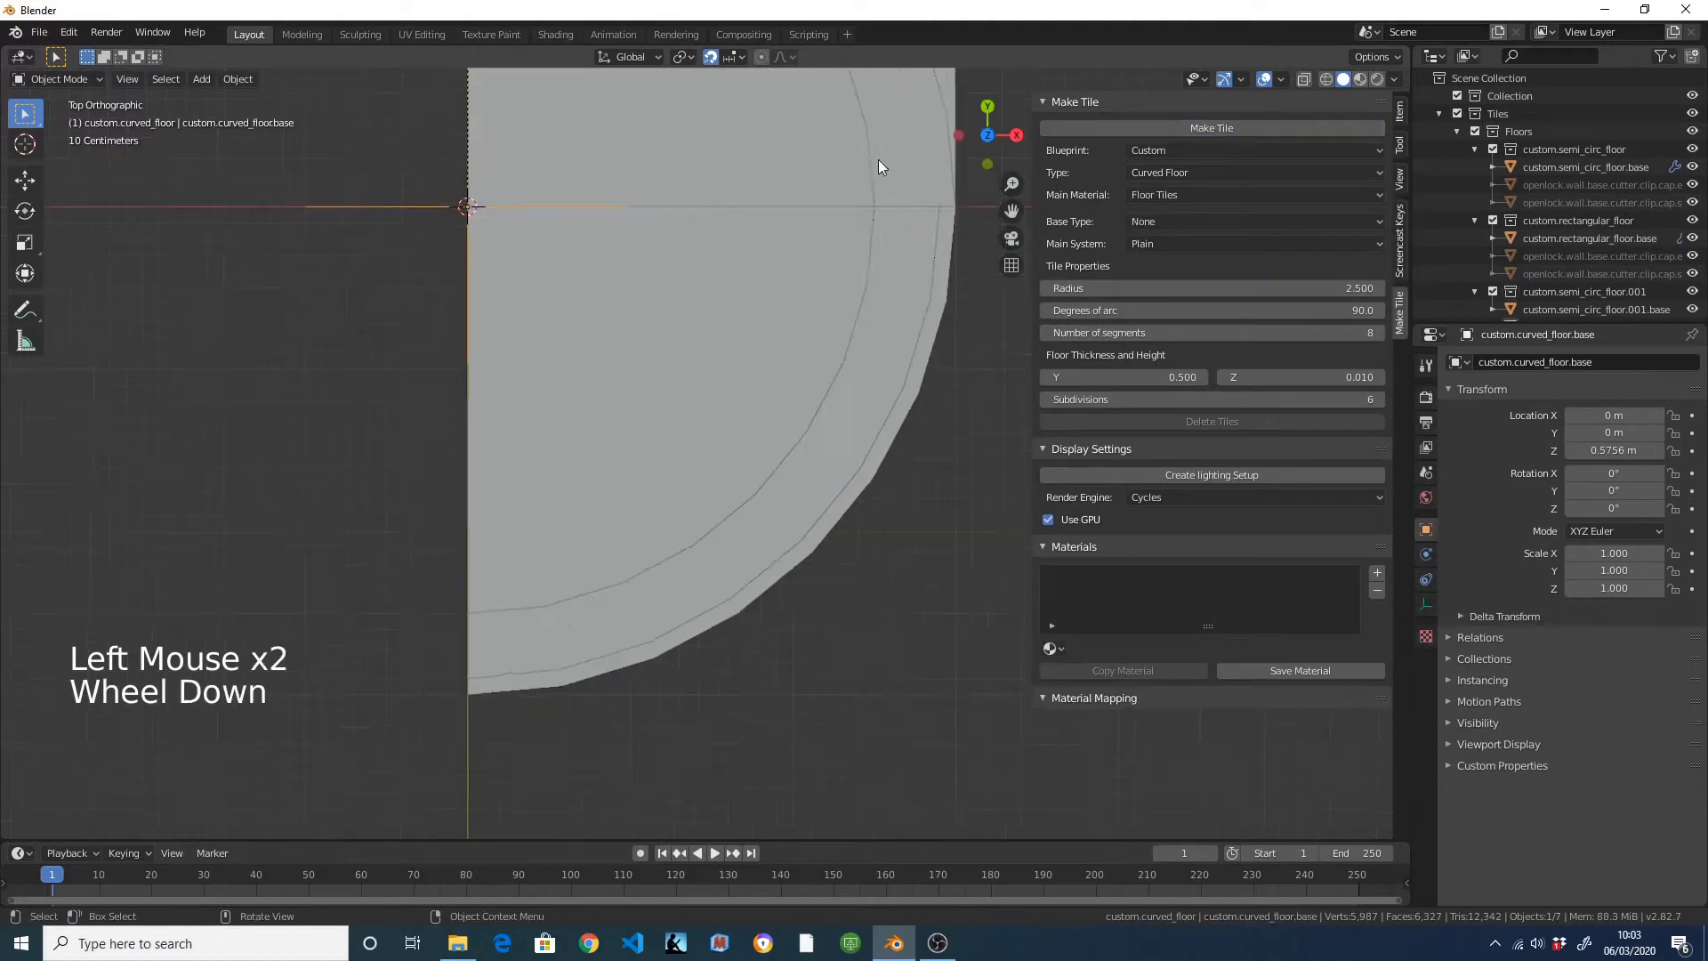
scroll(846, 276, "down", 5)
scroll(818, 250, "up", 3)
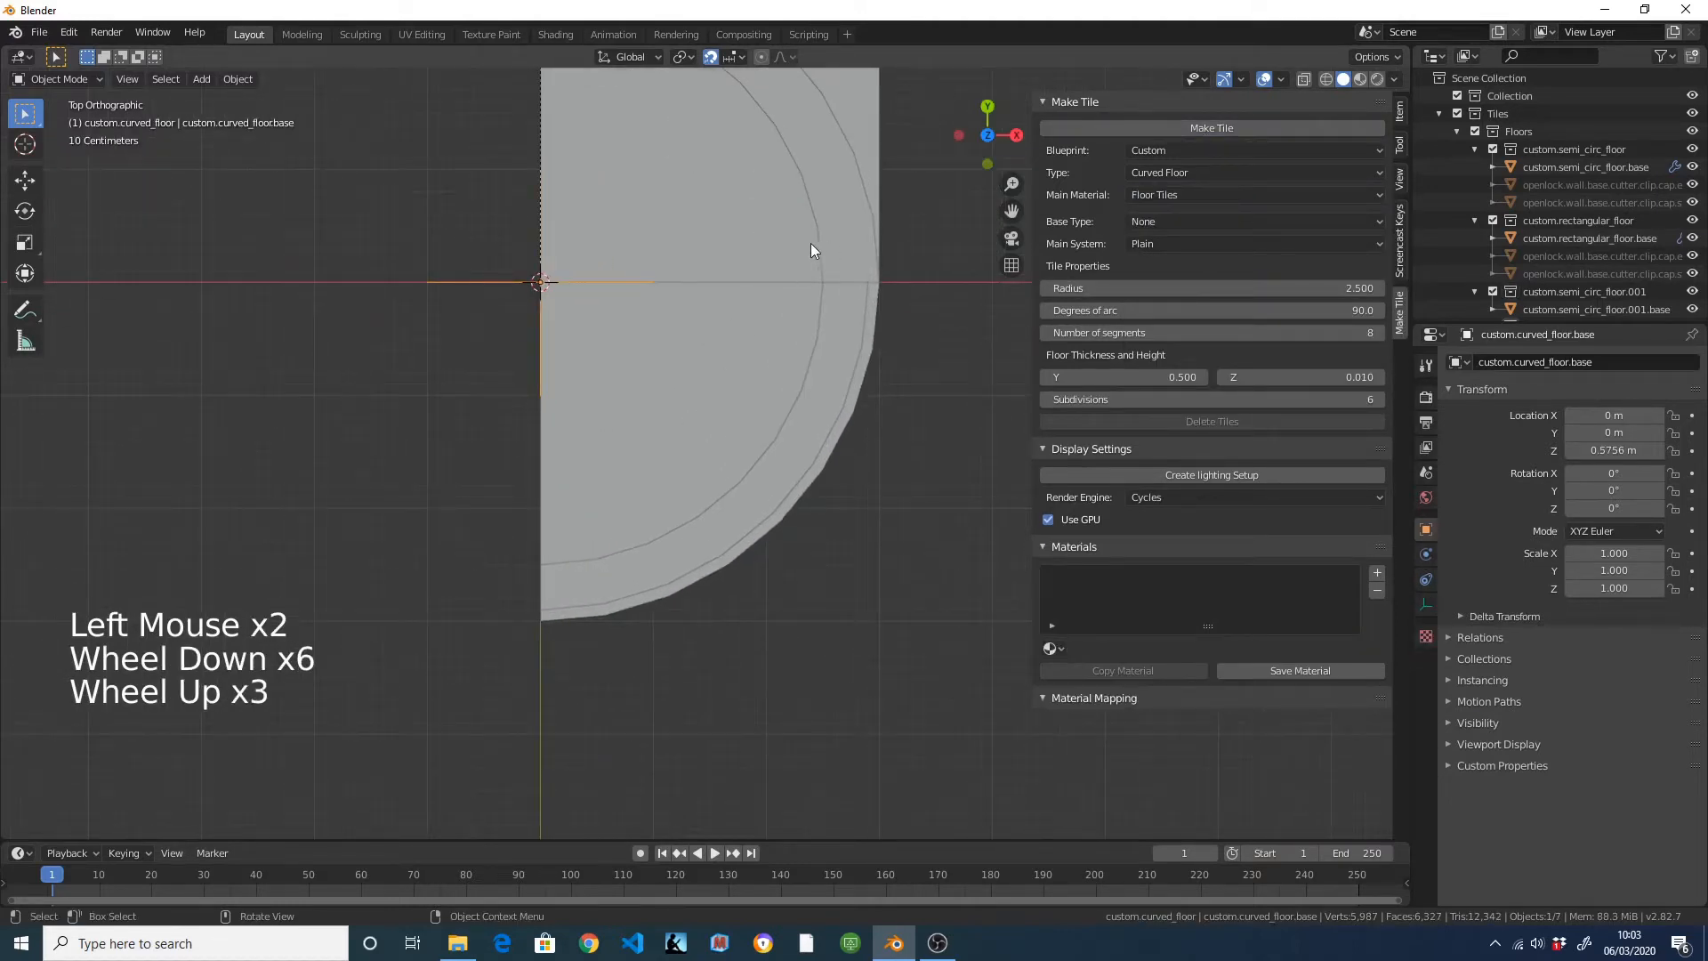
key("r")
key("Escape")
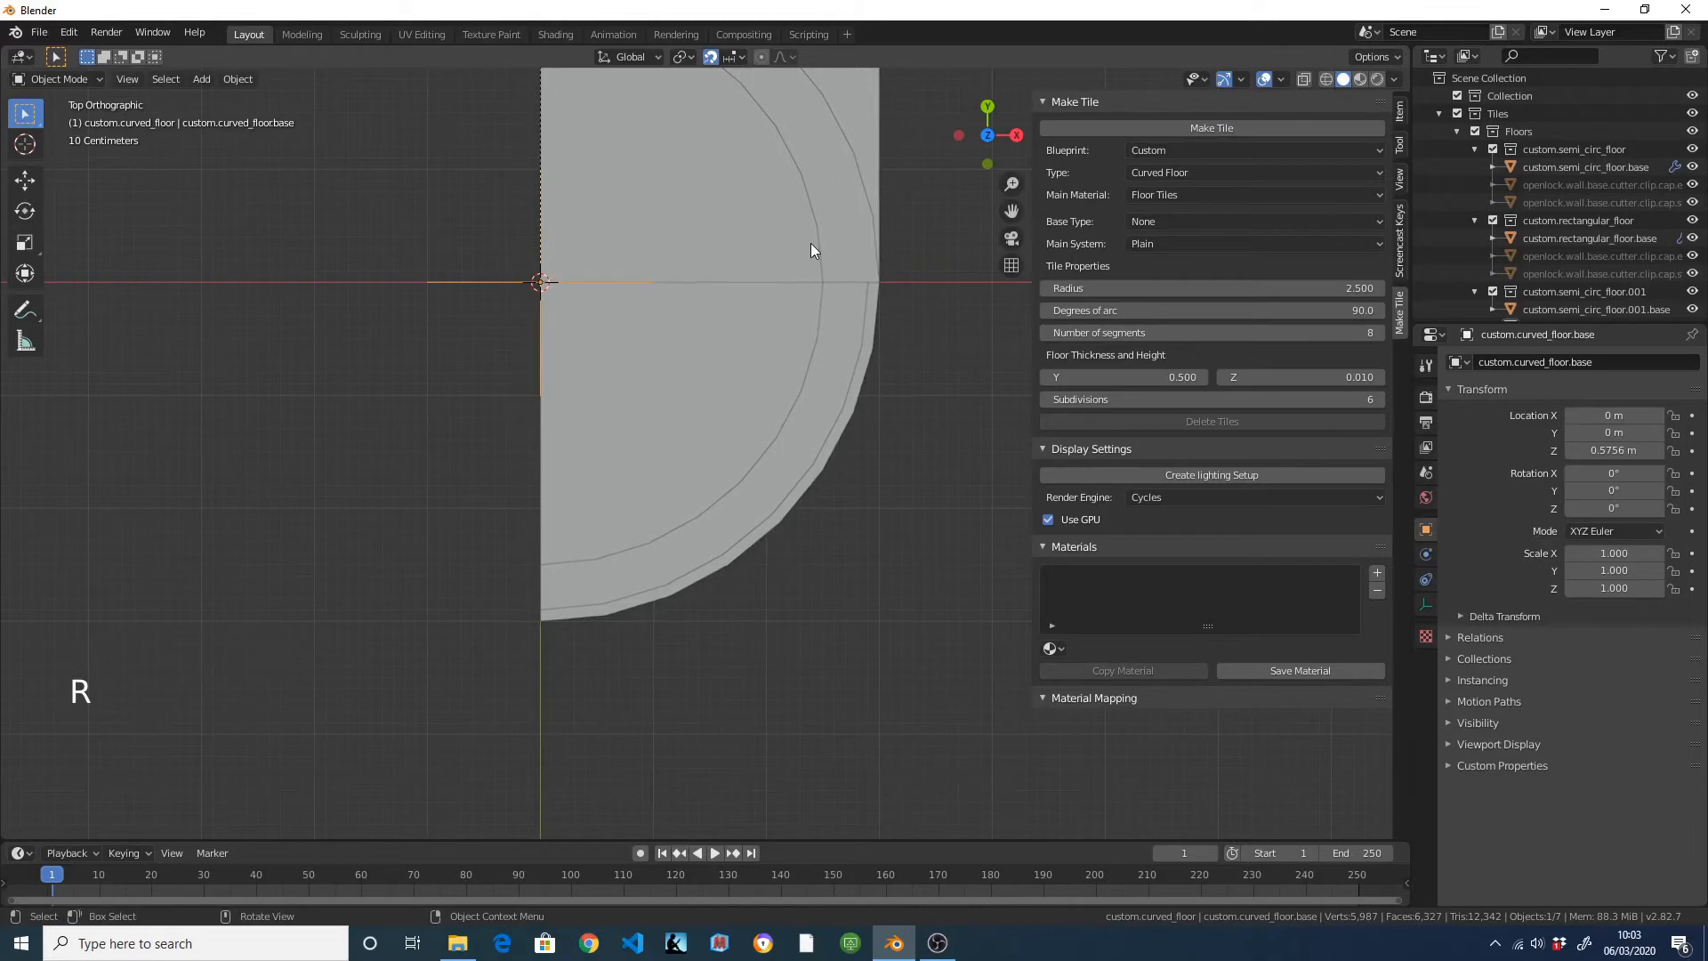
key("r")
left_click(809, 243)
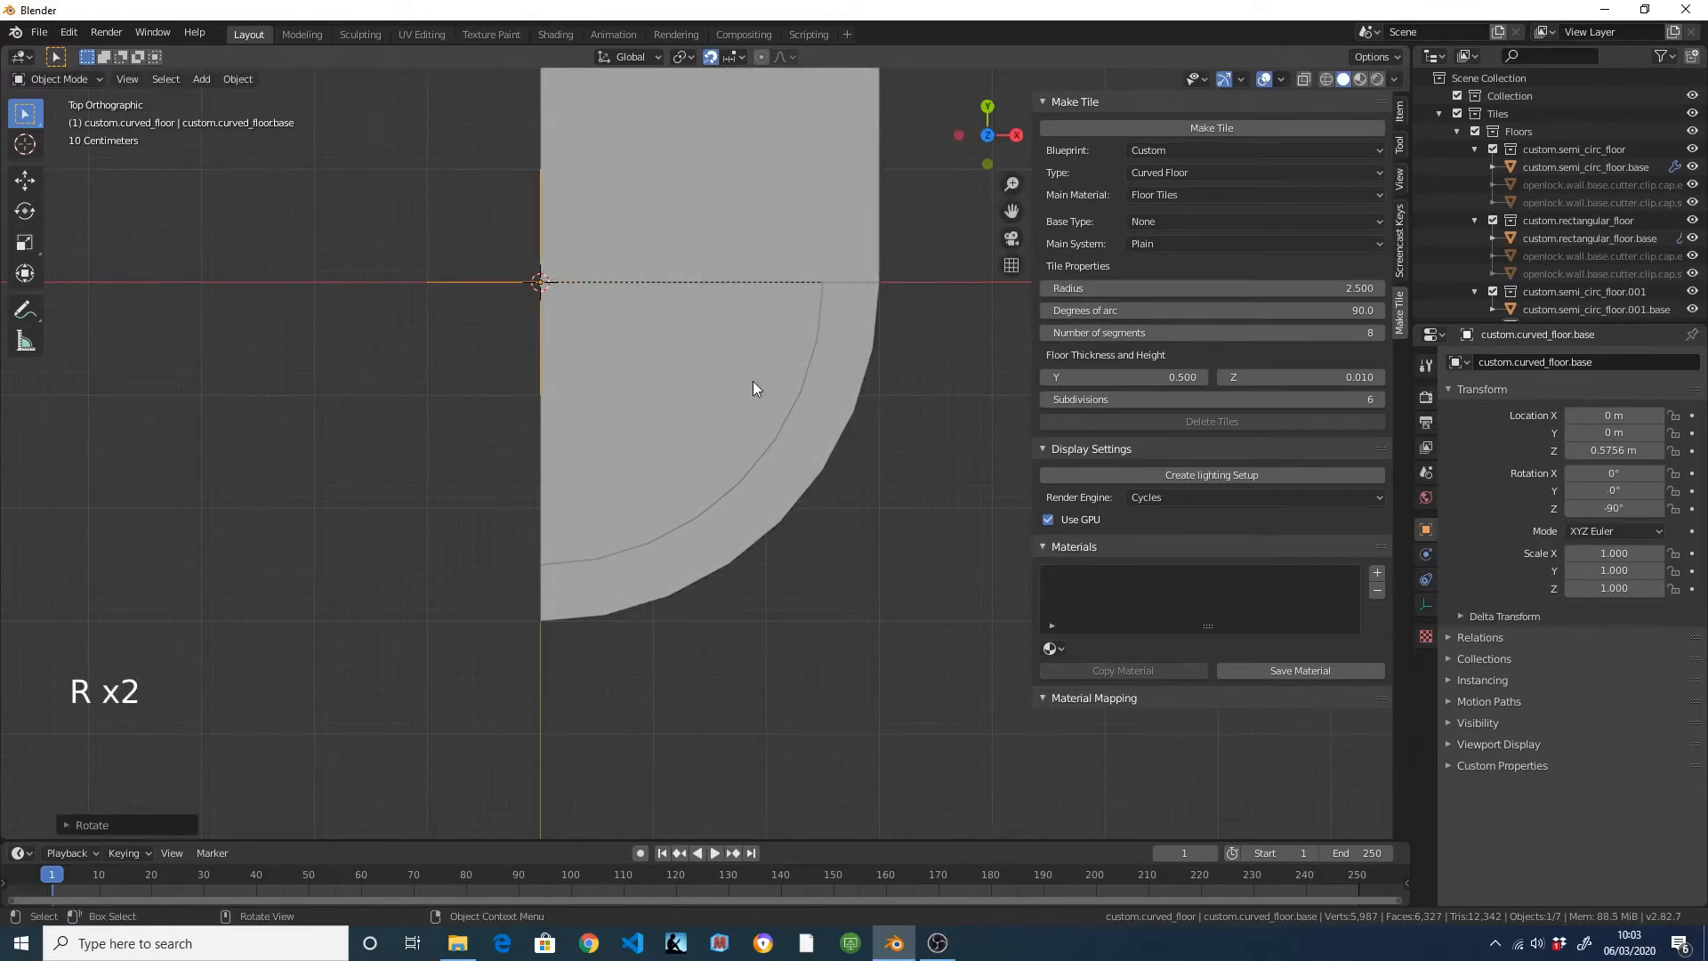
Examine from the side how the thin curved floor sits on and overhangs the curved wall.
middle_click_drag(753, 381, 829, 227)
scroll(644, 595, "up", 2)
left_click(653, 541)
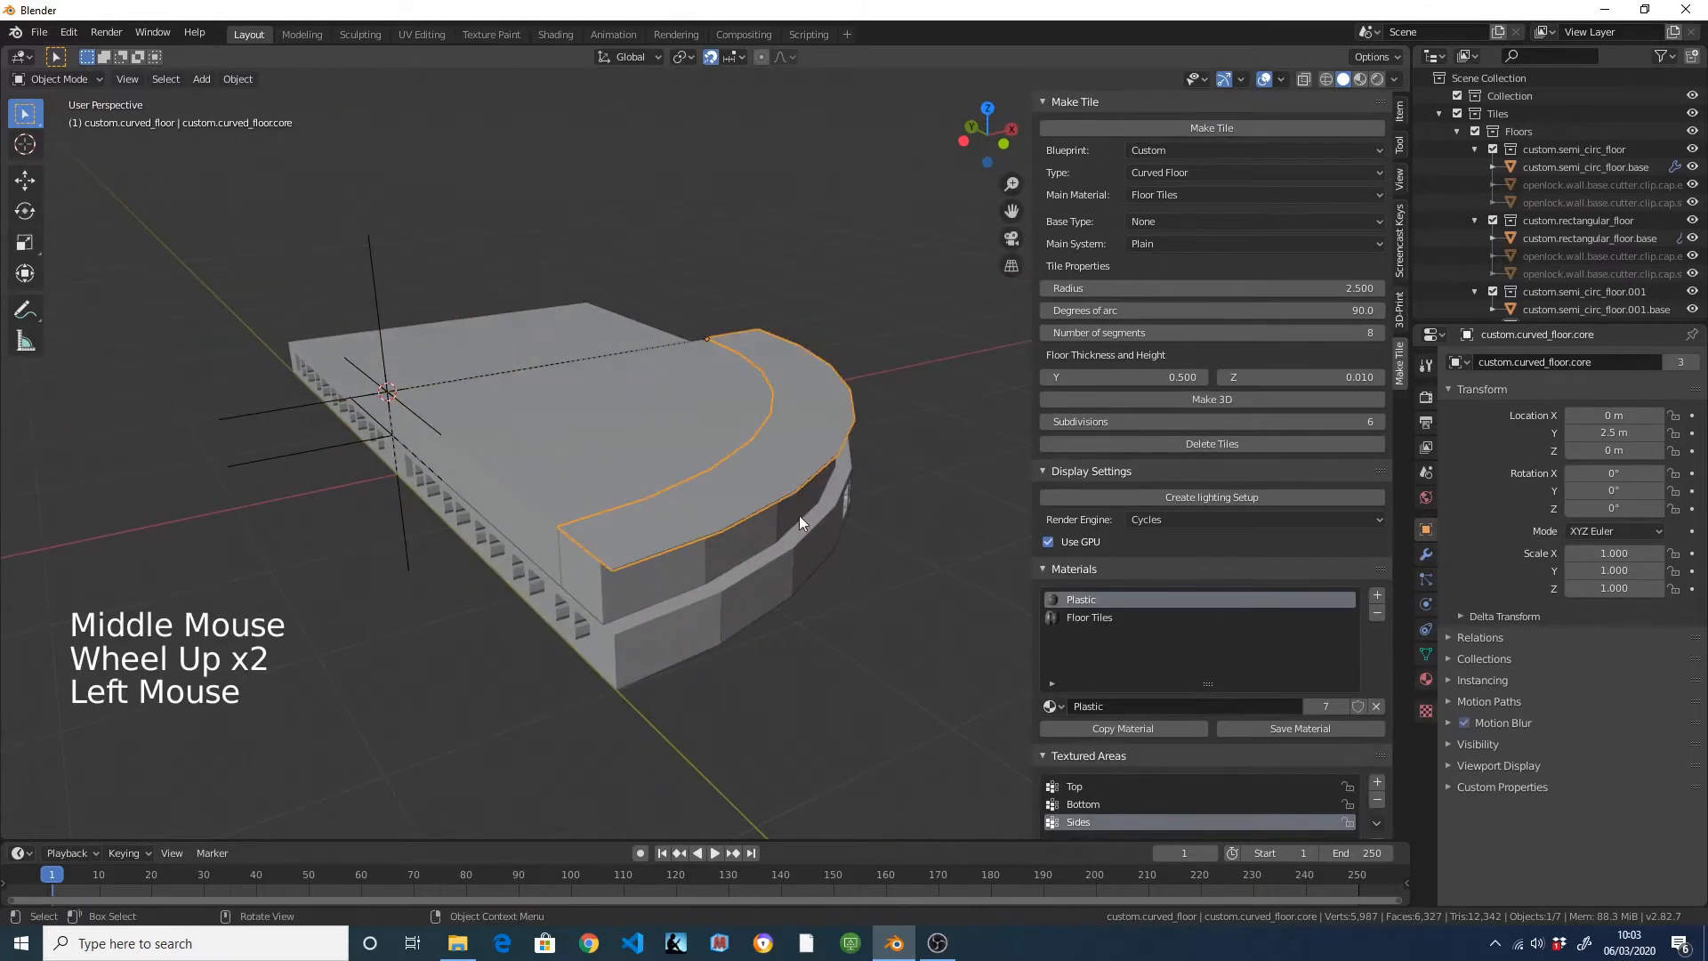
middle_click_drag(799, 515, 671, 429)
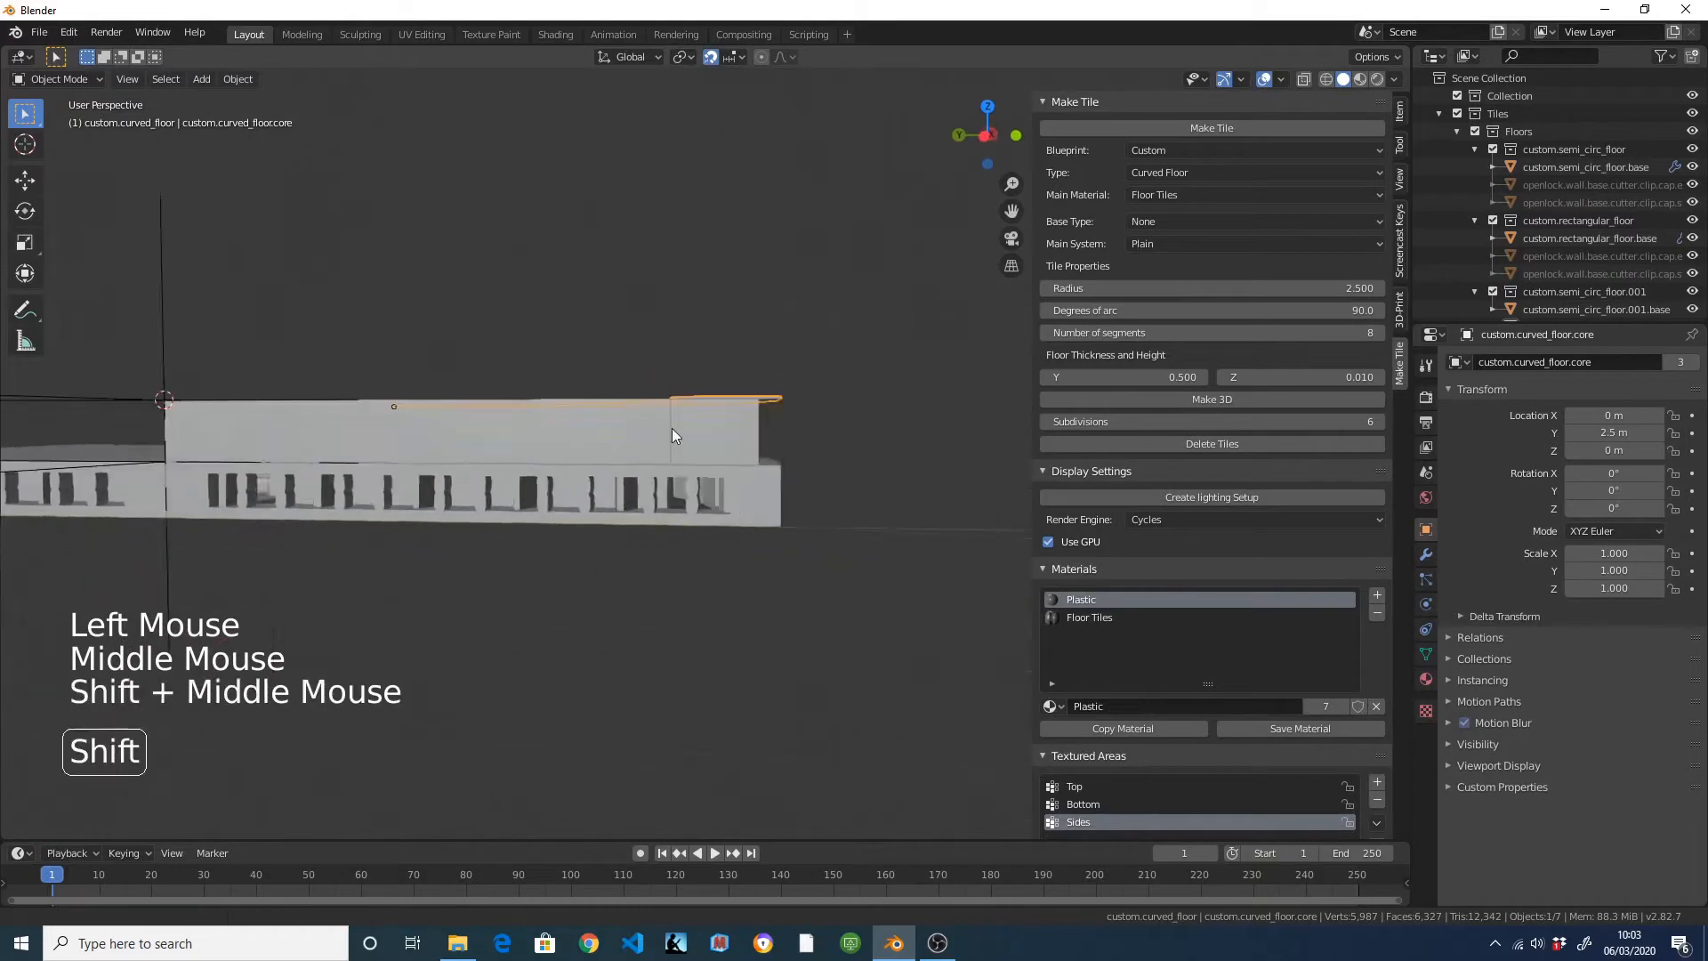
scroll(676, 445, "up", 2)
middle_click_drag(702, 577, 663, 537)
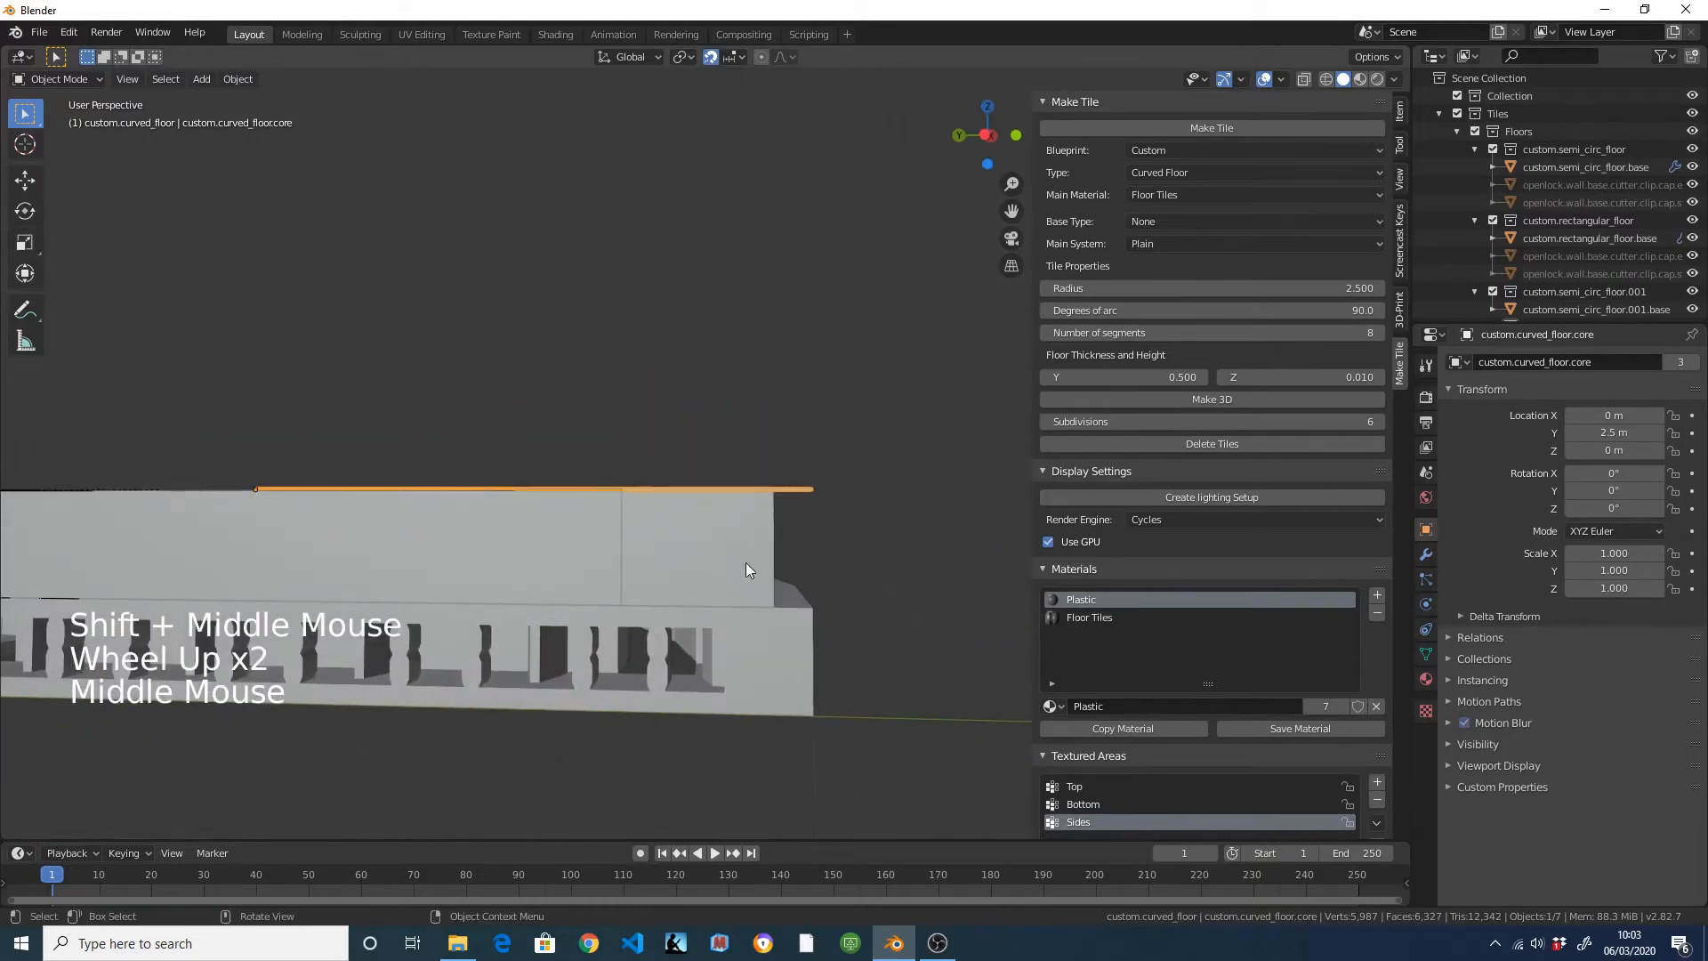
scroll(703, 560, "down", 2)
Select the upper semi-circular floor and, in top view, set the base type to None and the main system to Plain.
left_click(436, 514)
mouse_move(435, 514)
middle_mouse_down()
mouse_move(454, 481)
mouse_move(436, 496)
middle_mouse_up()
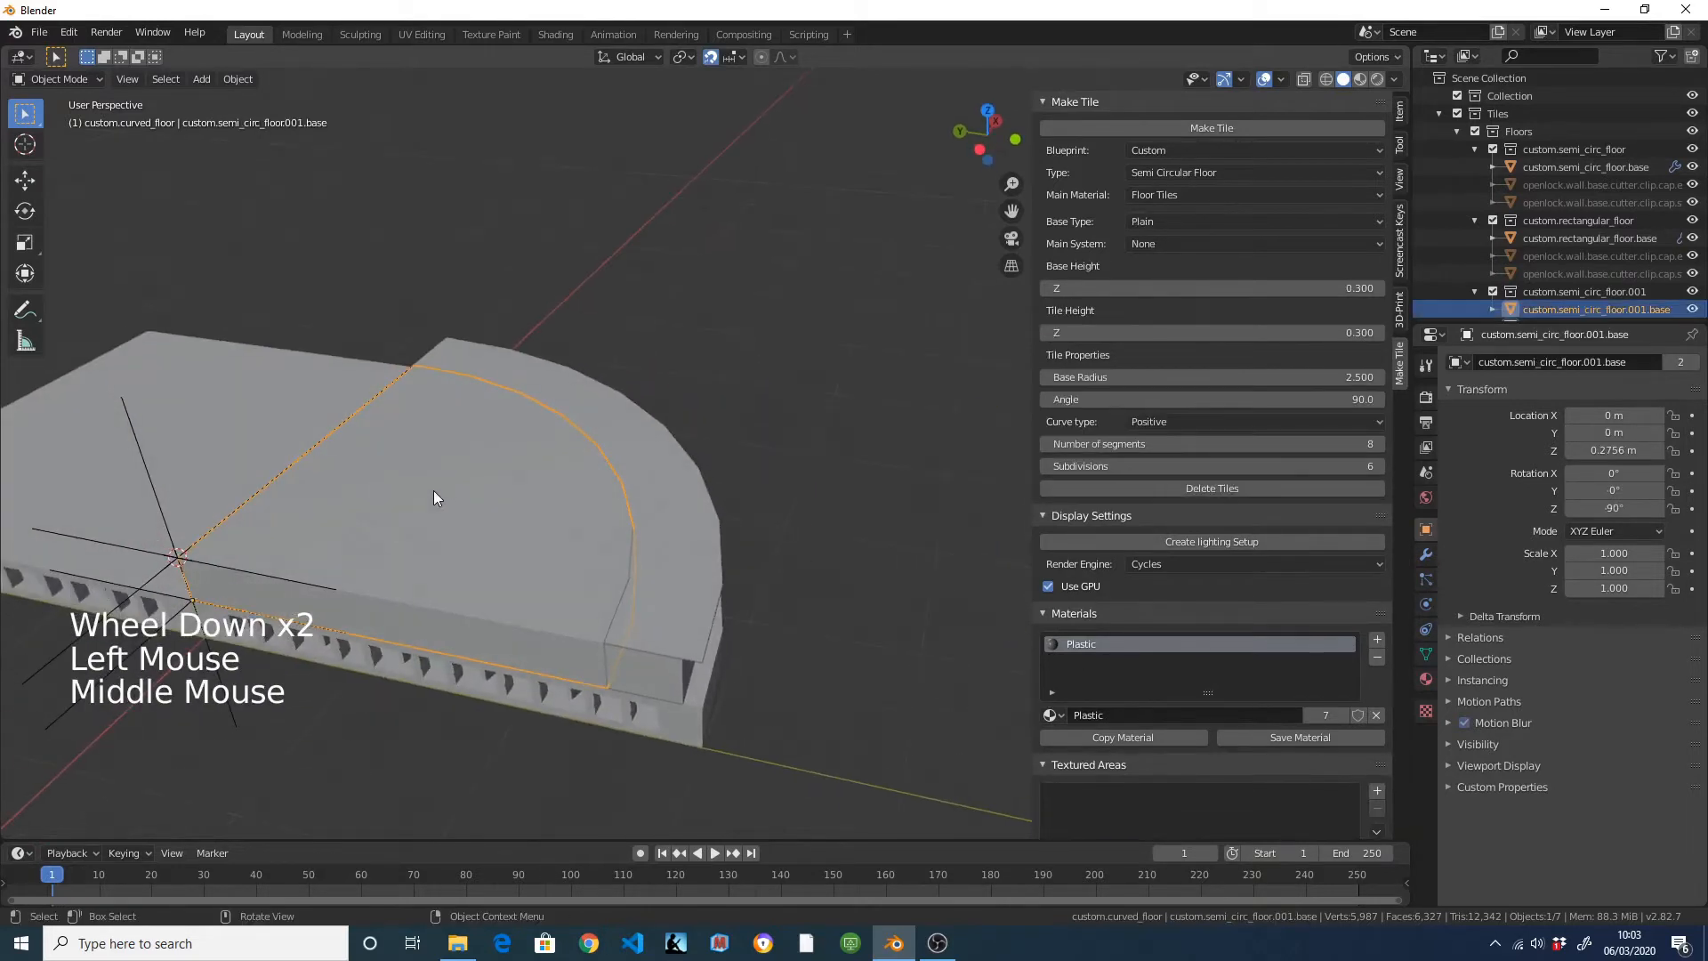
key("KP_7")
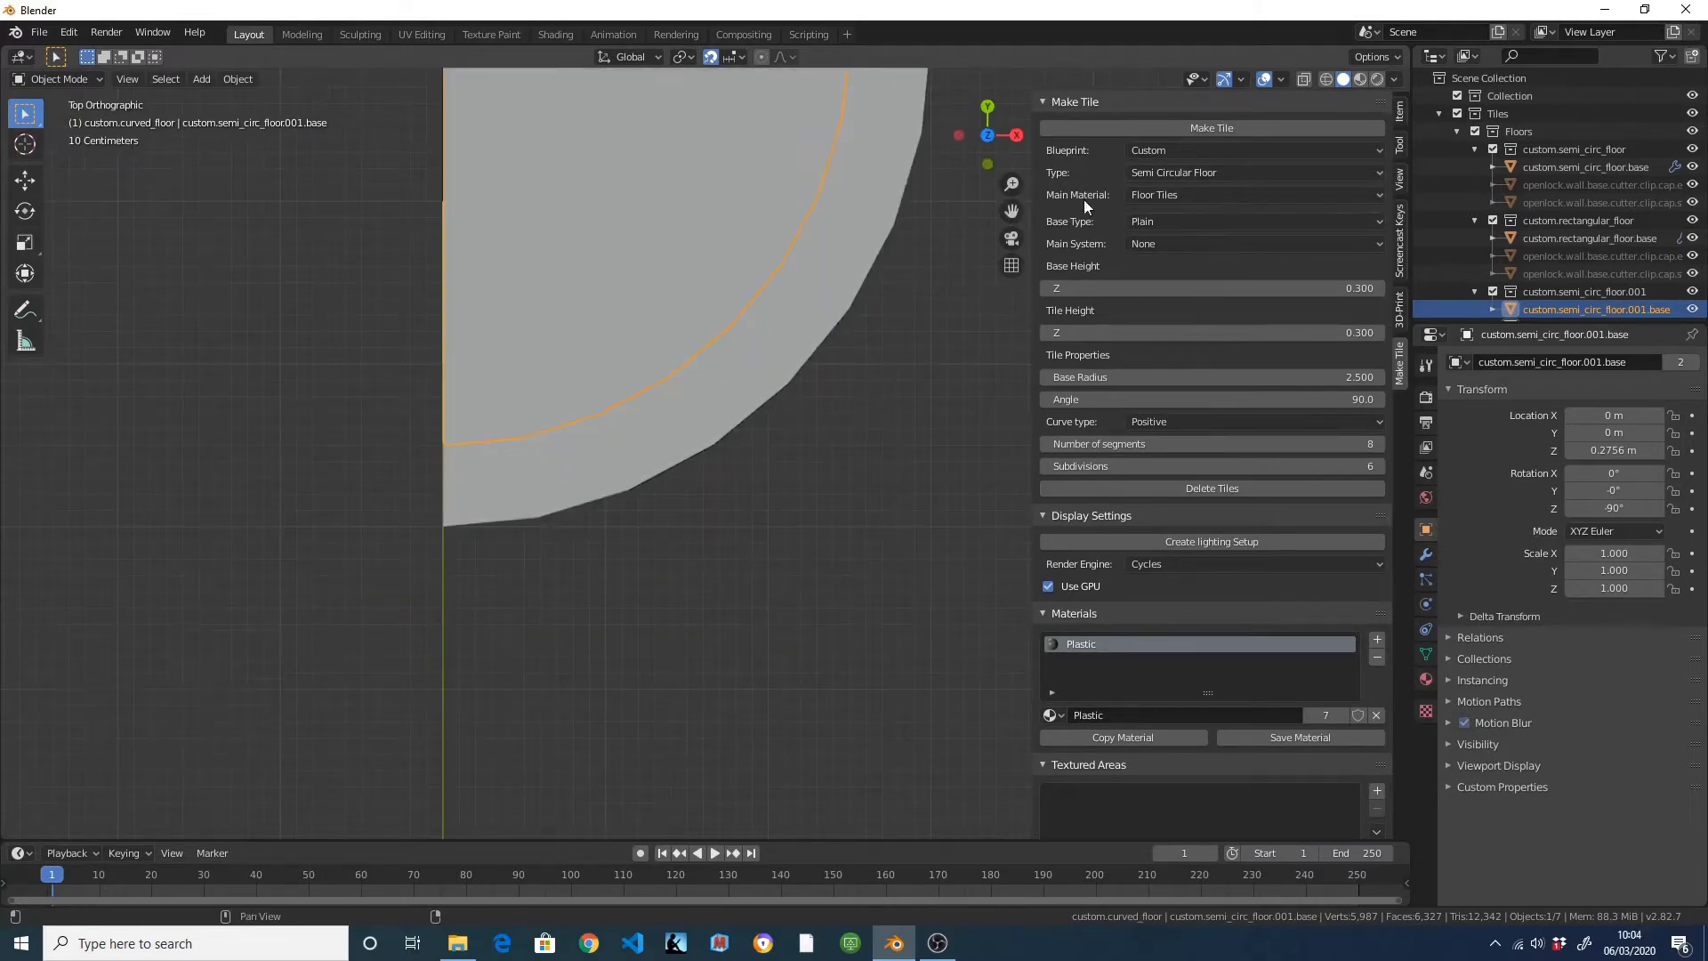
left_click(1140, 223)
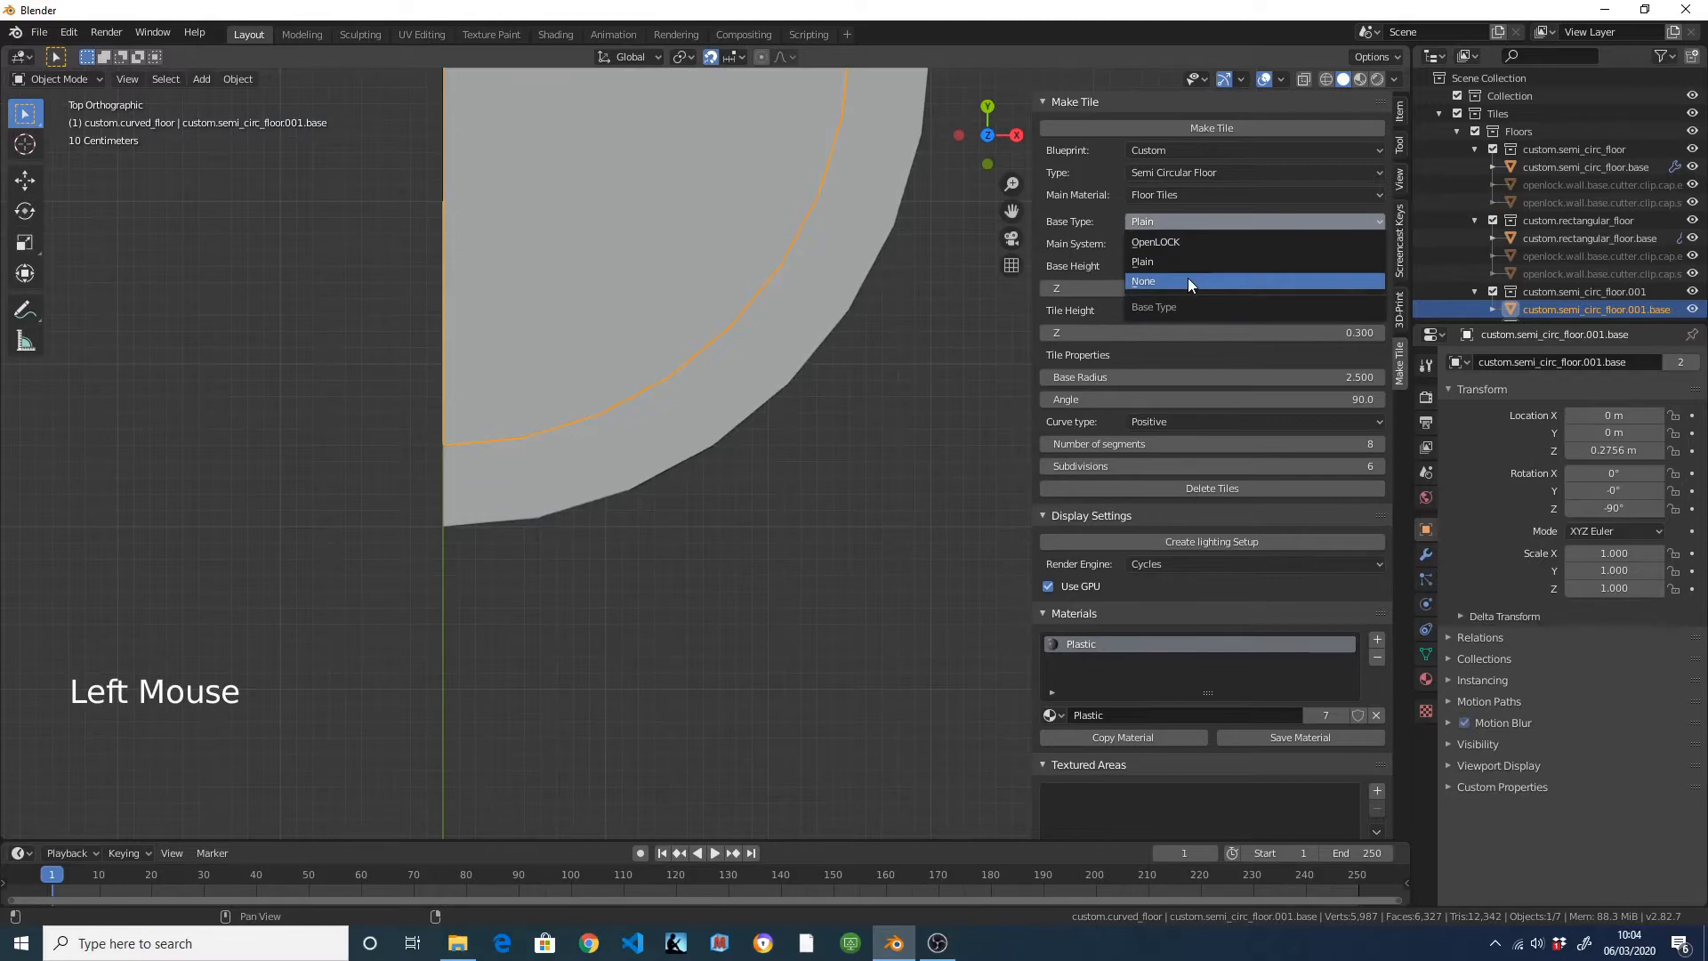
left_click(1187, 281)
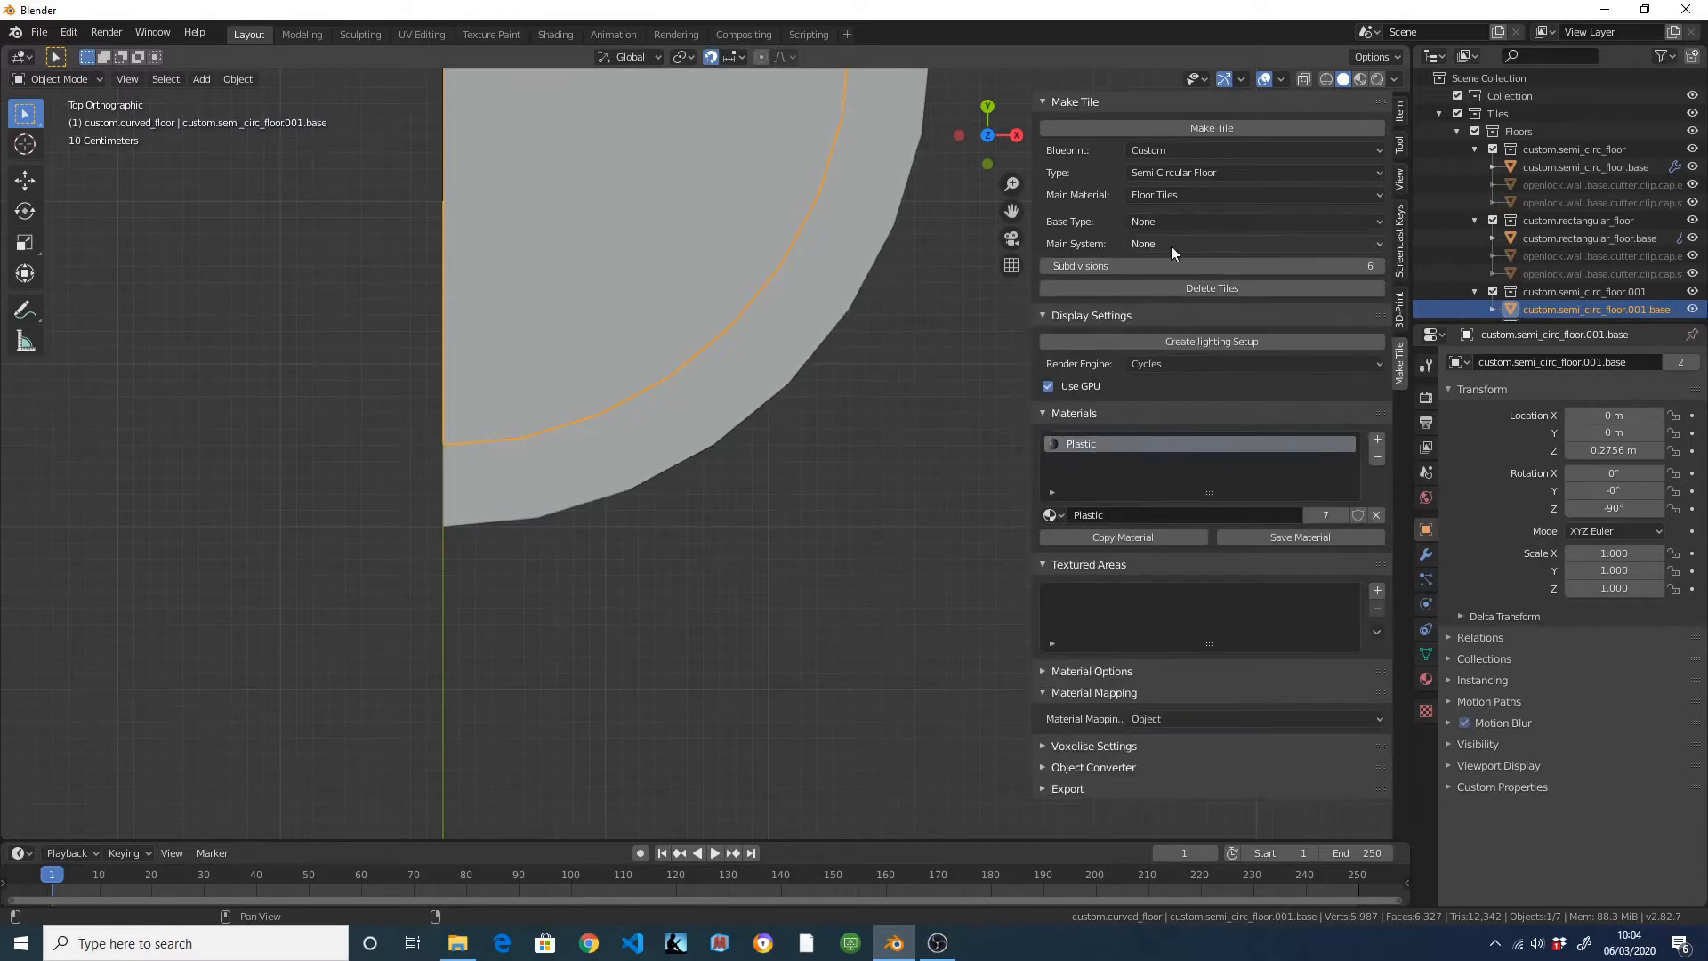
left_click(1177, 245)
left_click(1222, 285)
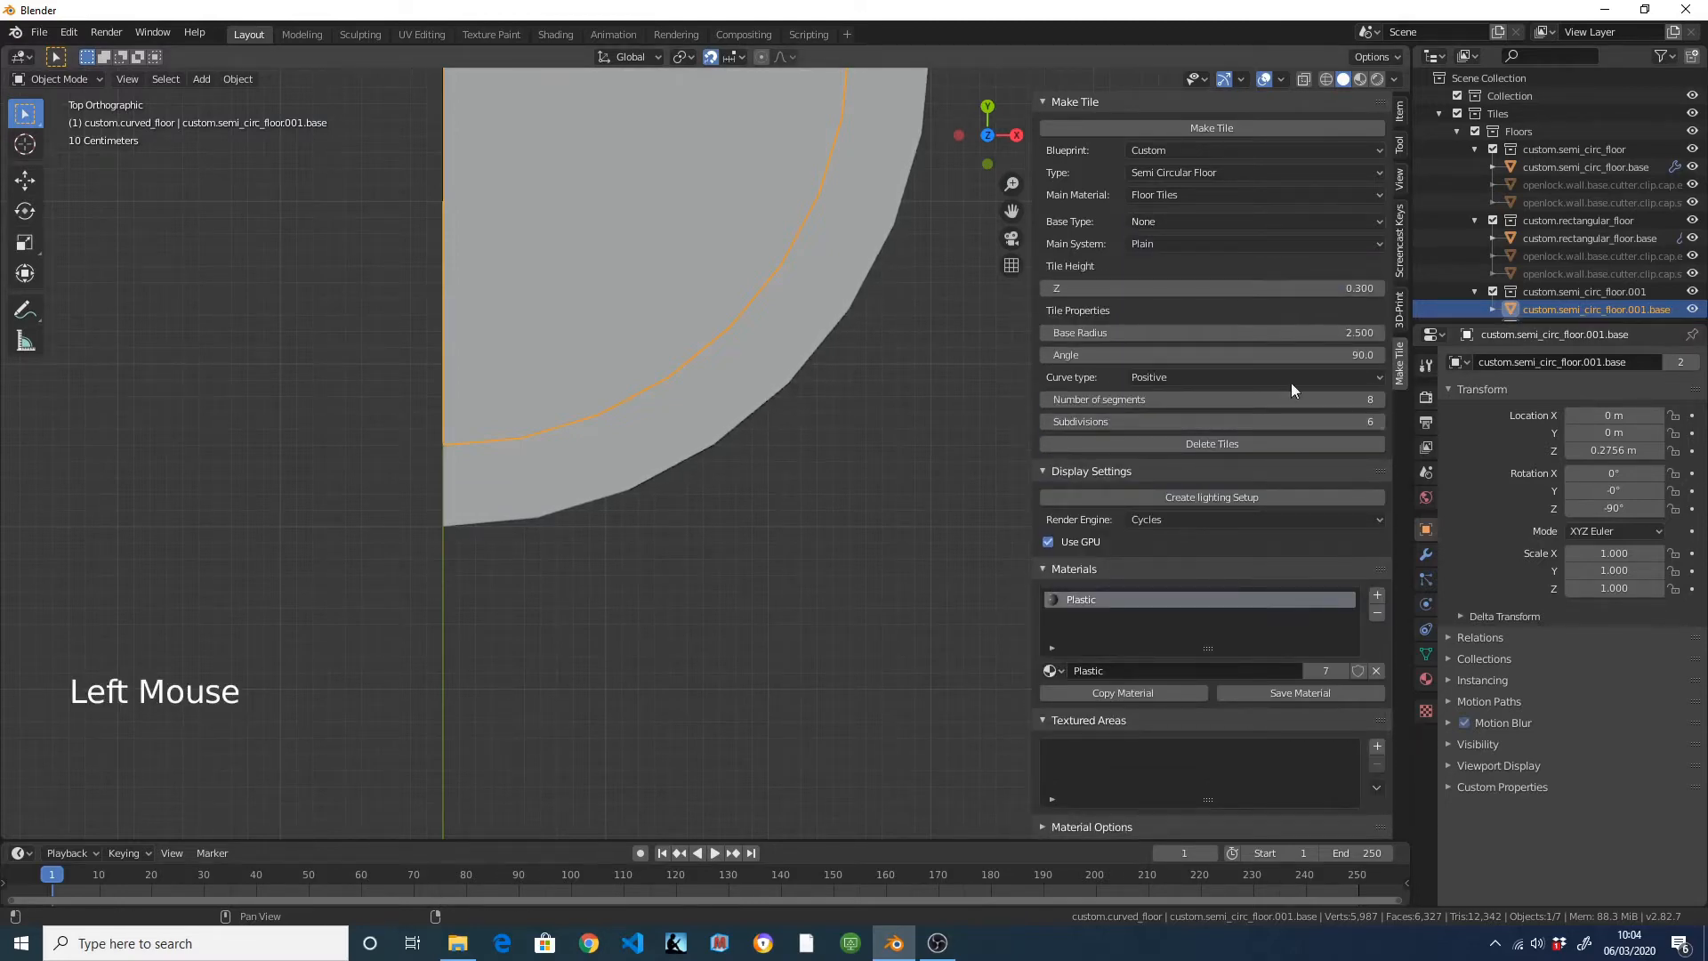
Set the semi-circular floor's tile height to 0.01 and its base radius to 2.48.
left_click(1159, 288)
key("Return")
left_click(1167, 338)
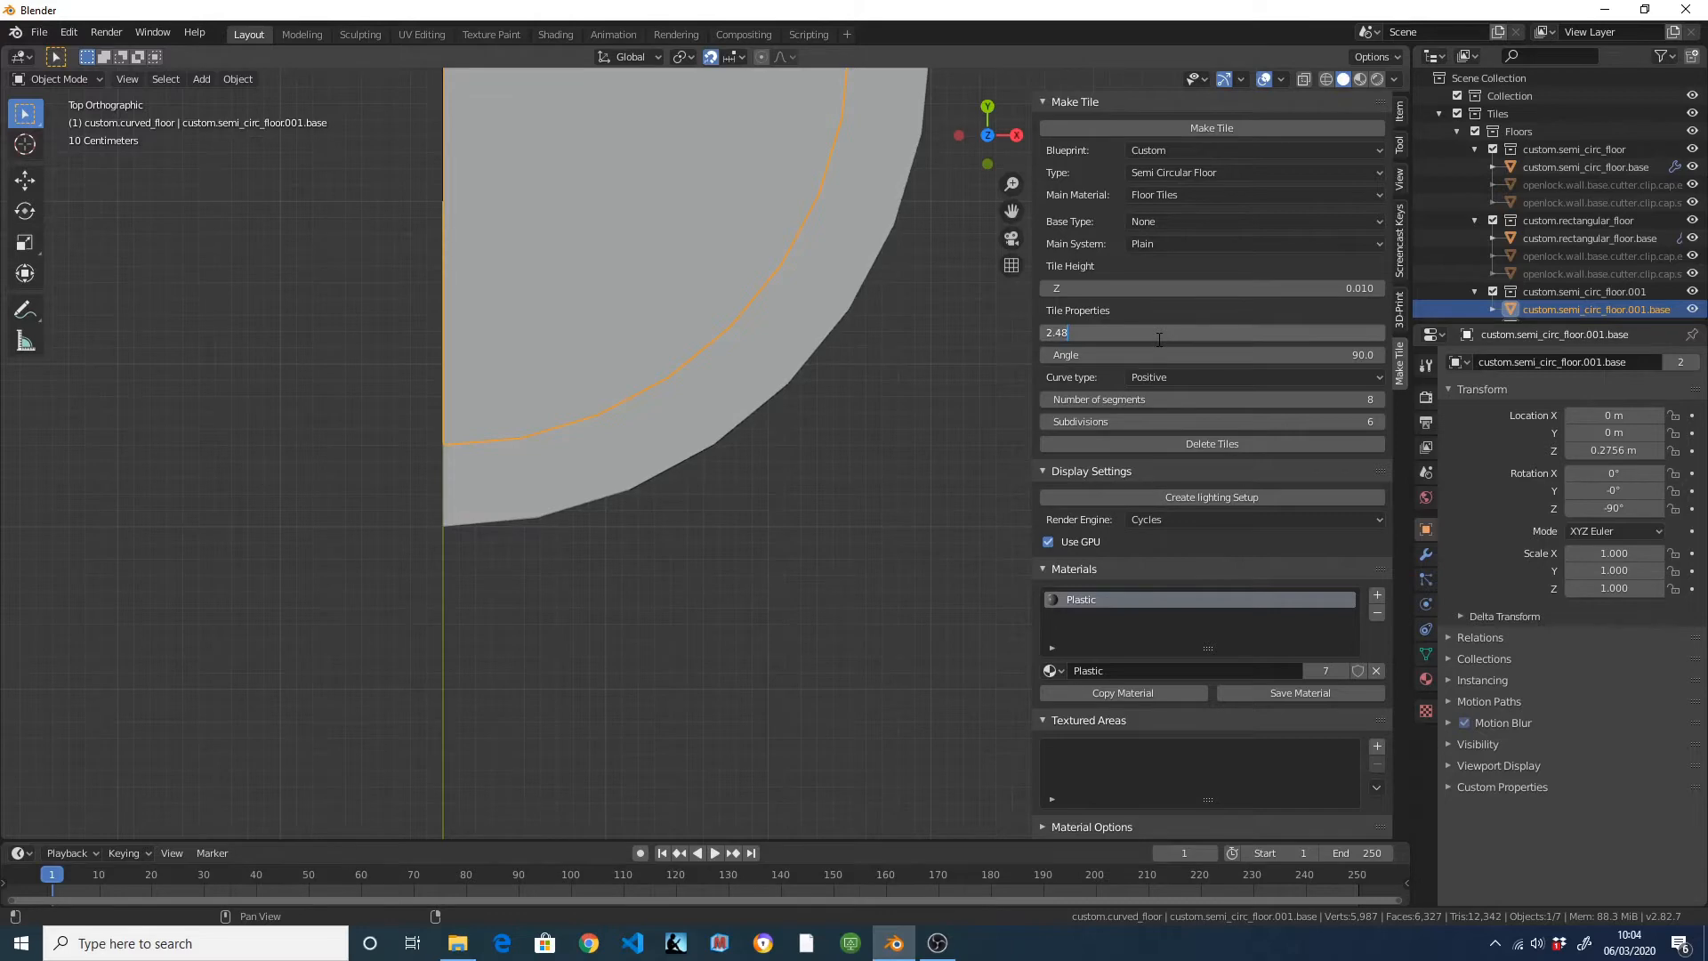
type("2.48")
key("Return")
Generate the thin semi-circular floor tile and rotate it -90° about Z to fit inside the curved floor.
left_click(1251, 126)
scroll(697, 285, "down", 4)
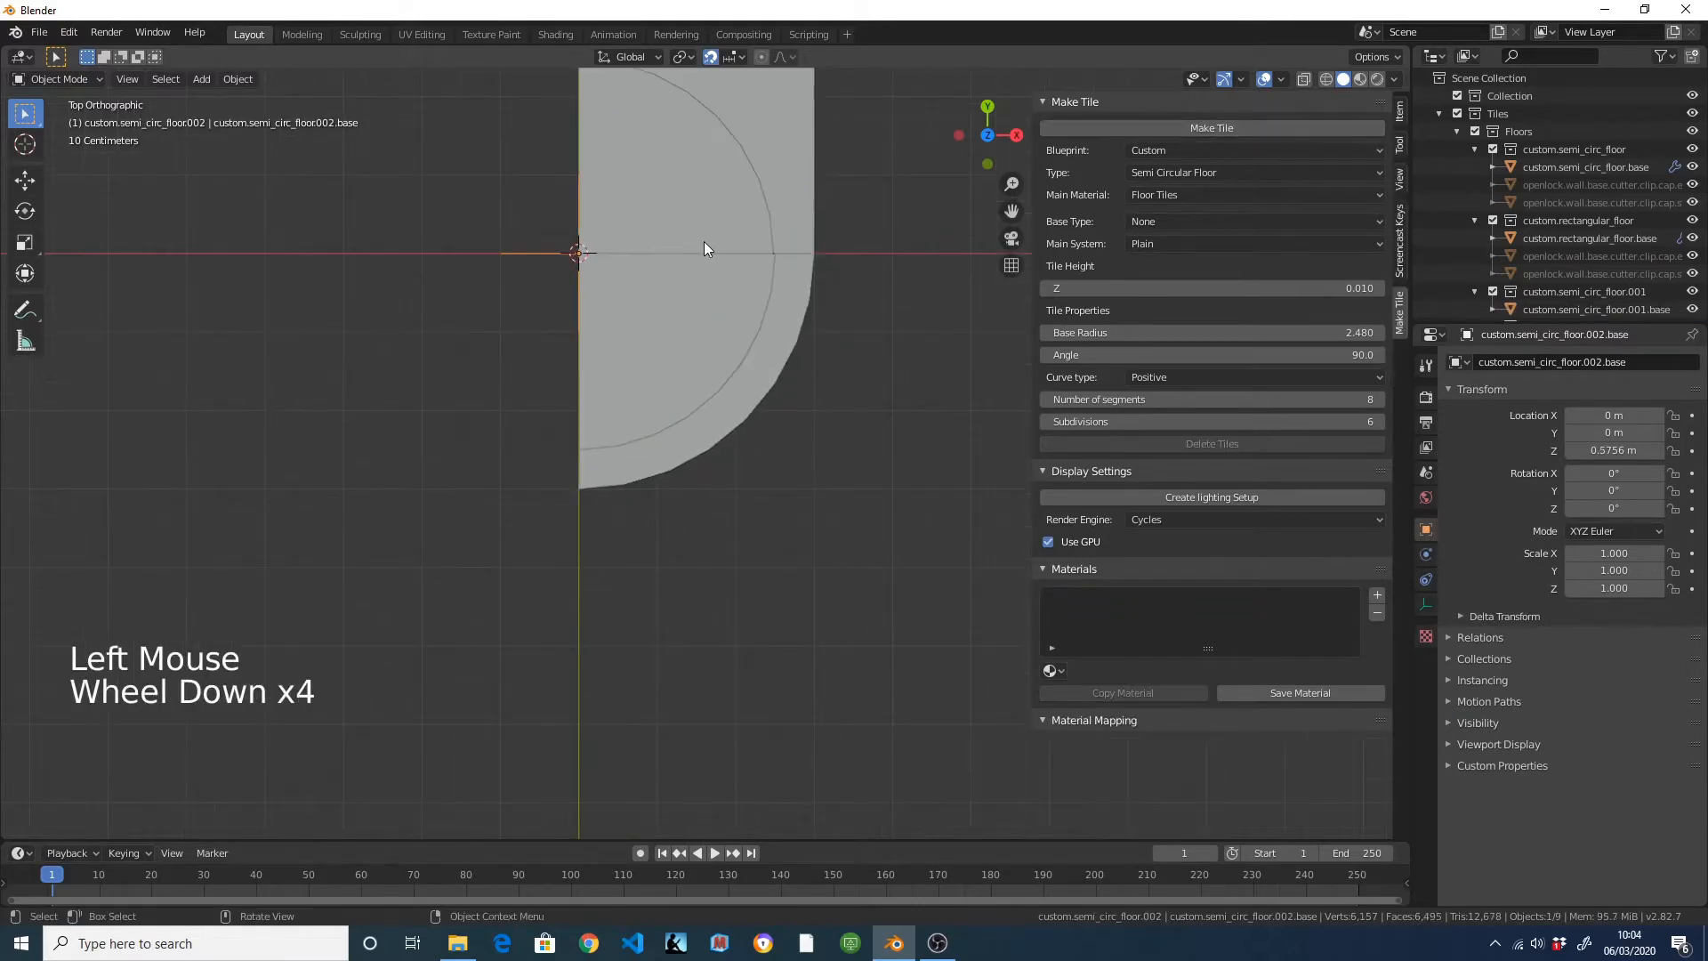
type("r90")
key("Return")
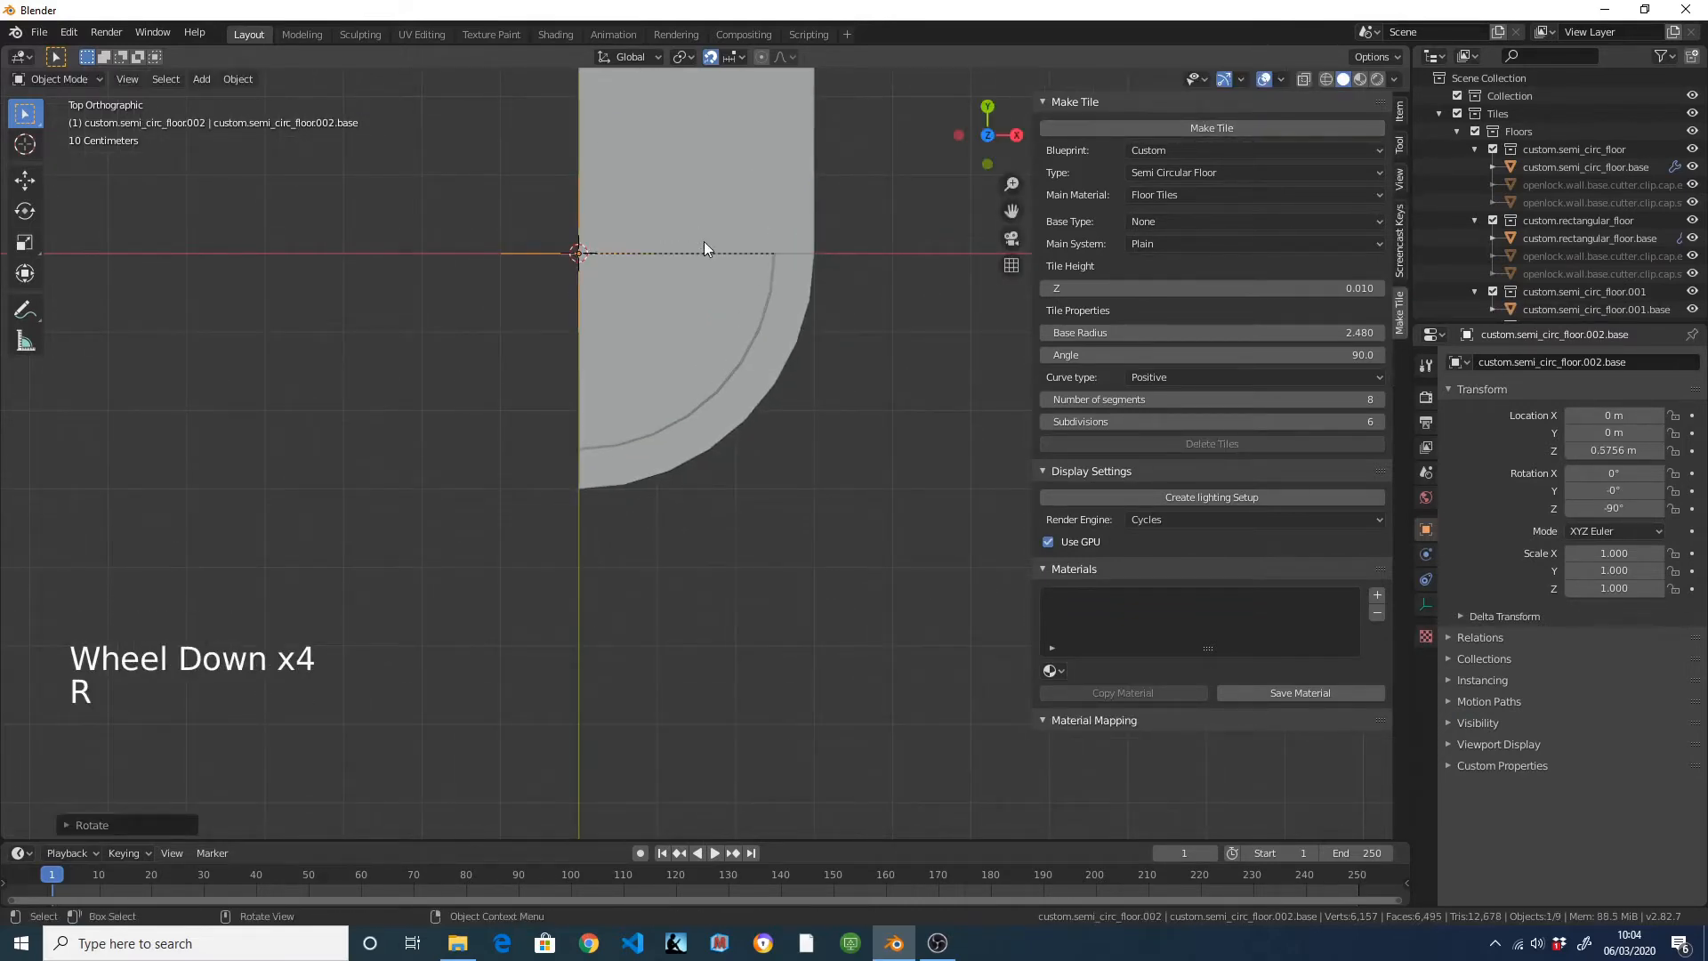
Select the curved floor and switch the viewport to material preview to show the floor tile textures.
scroll(707, 267, "up", 5)
middle_click_drag(715, 327, 788, 221)
left_click(611, 555)
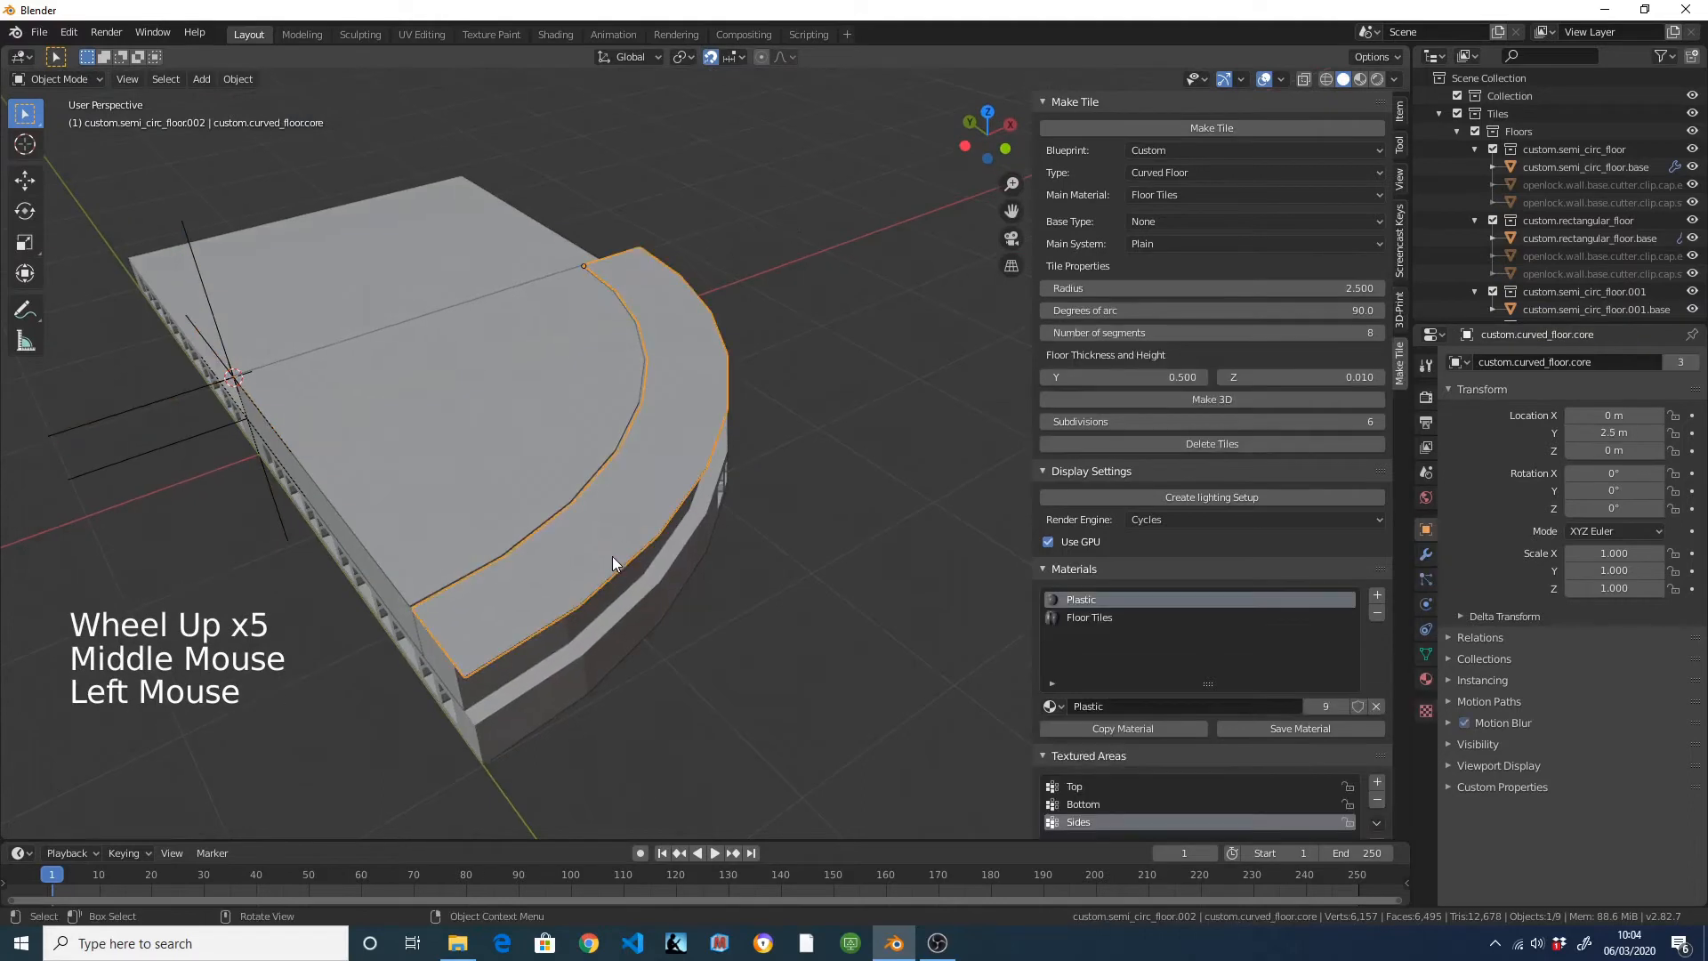
middle_click_drag(575, 546, 750, 571, "shift")
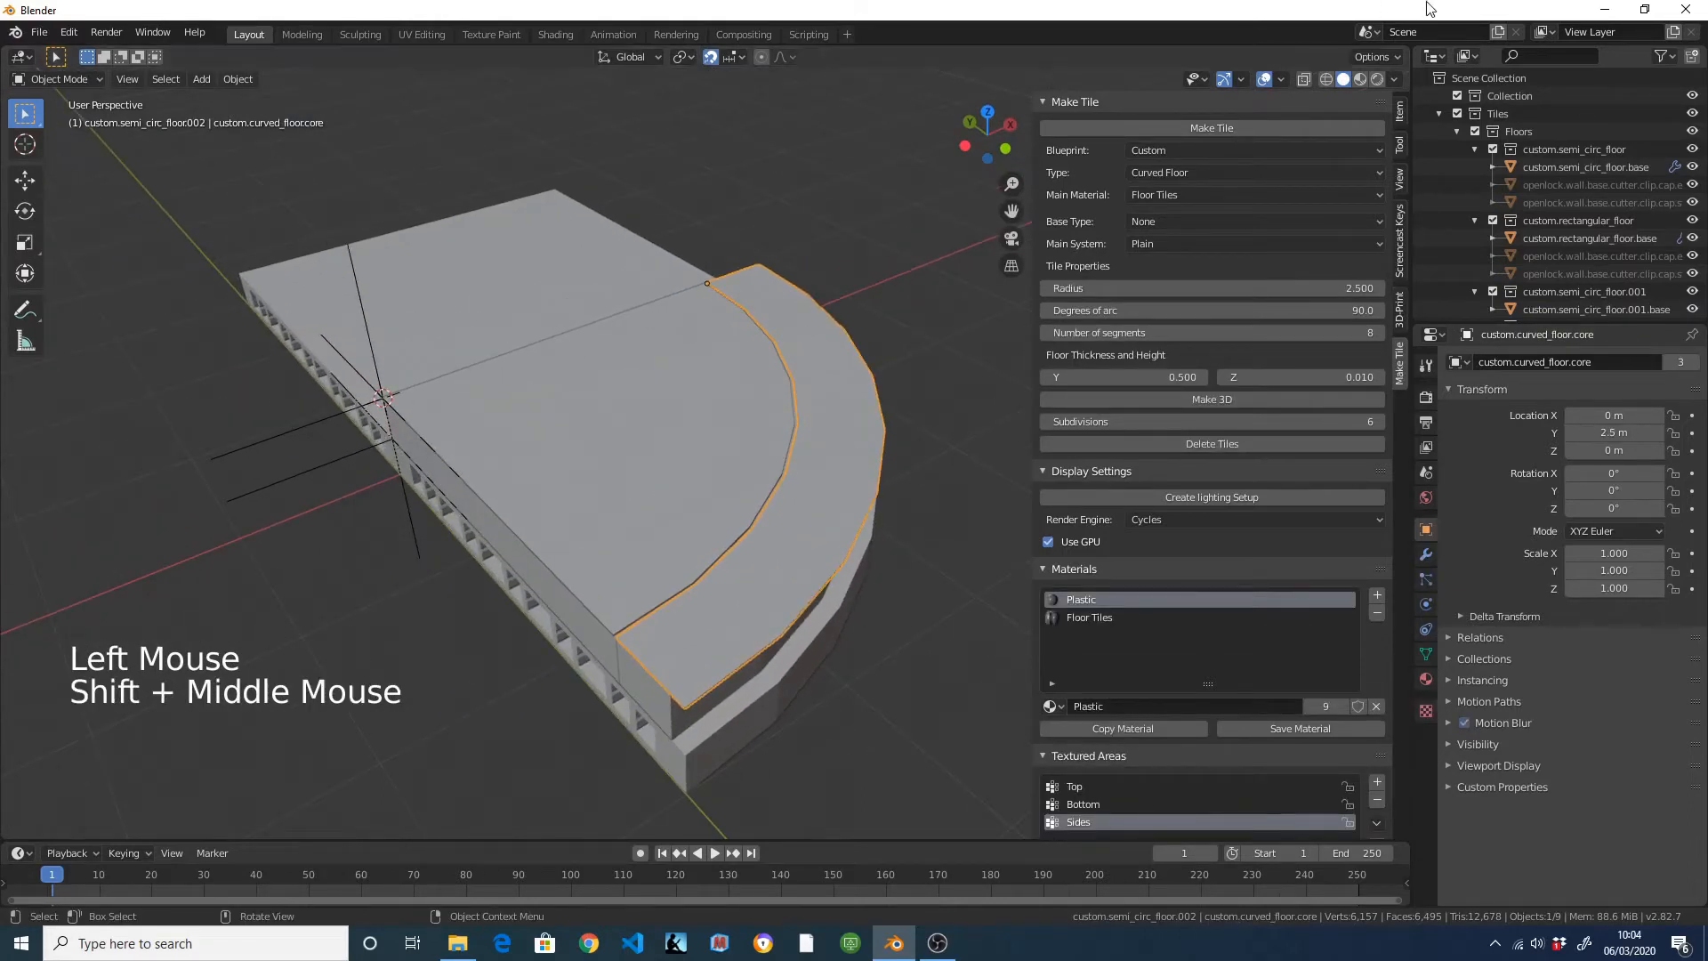
left_click(1359, 78)
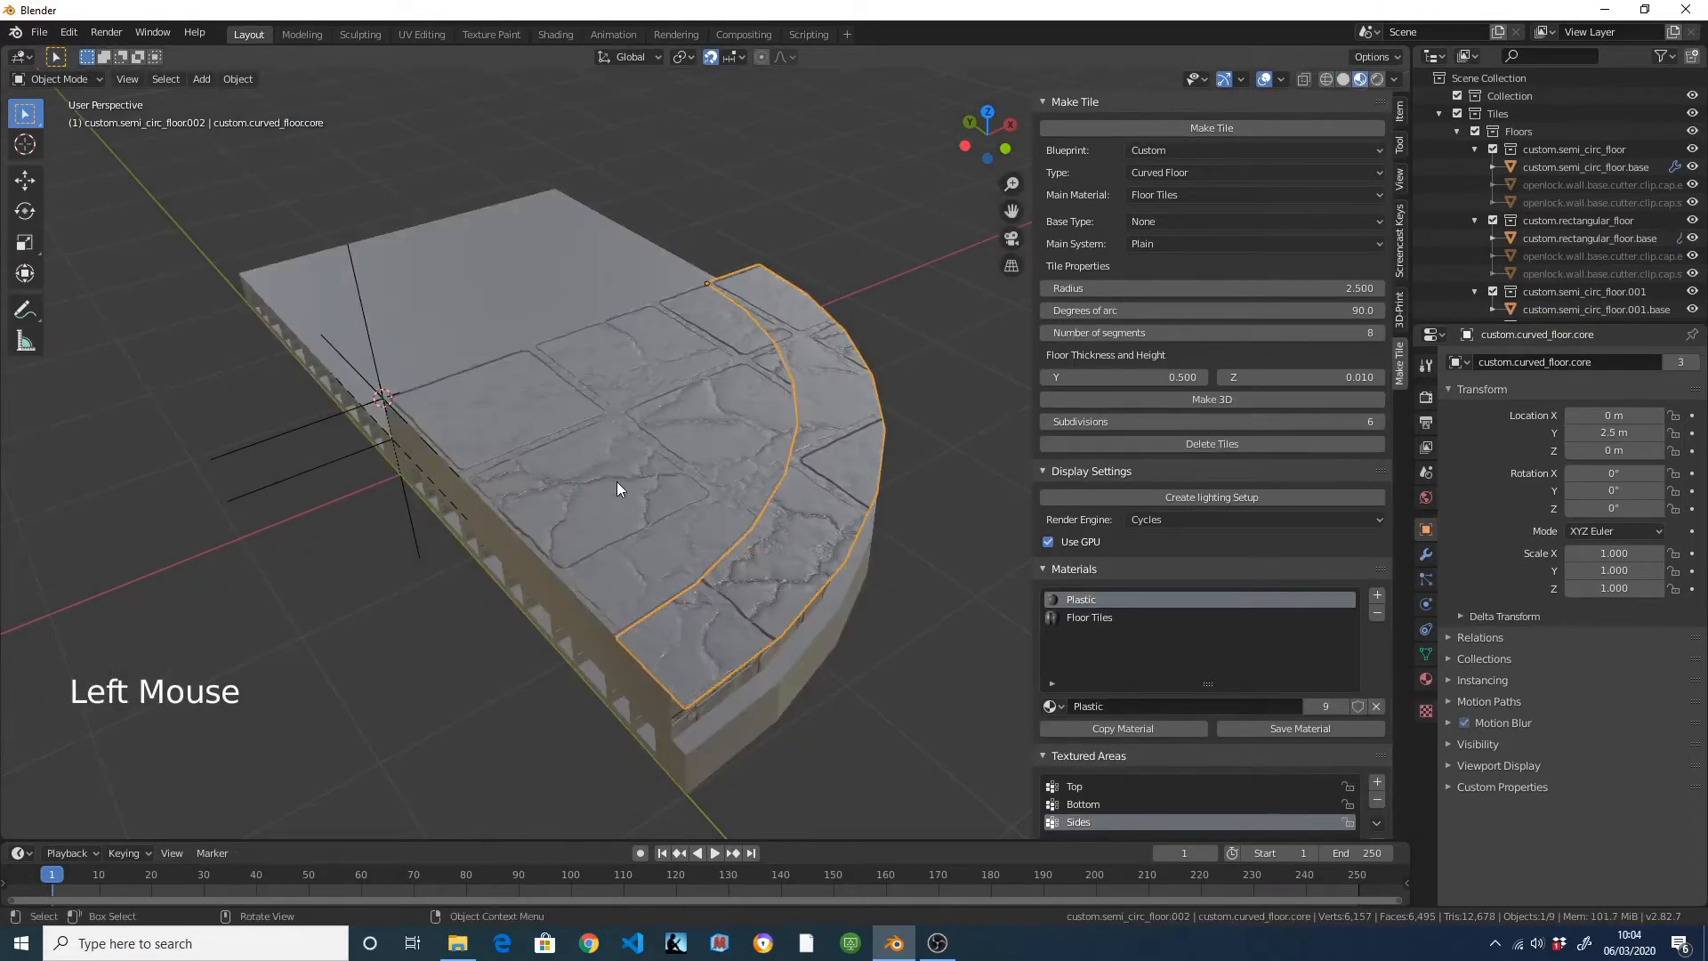
Clear the selection and switch to a rendered viewport preview using the Cycles render engine.
scroll(877, 494, "up", 1)
left_click(955, 316)
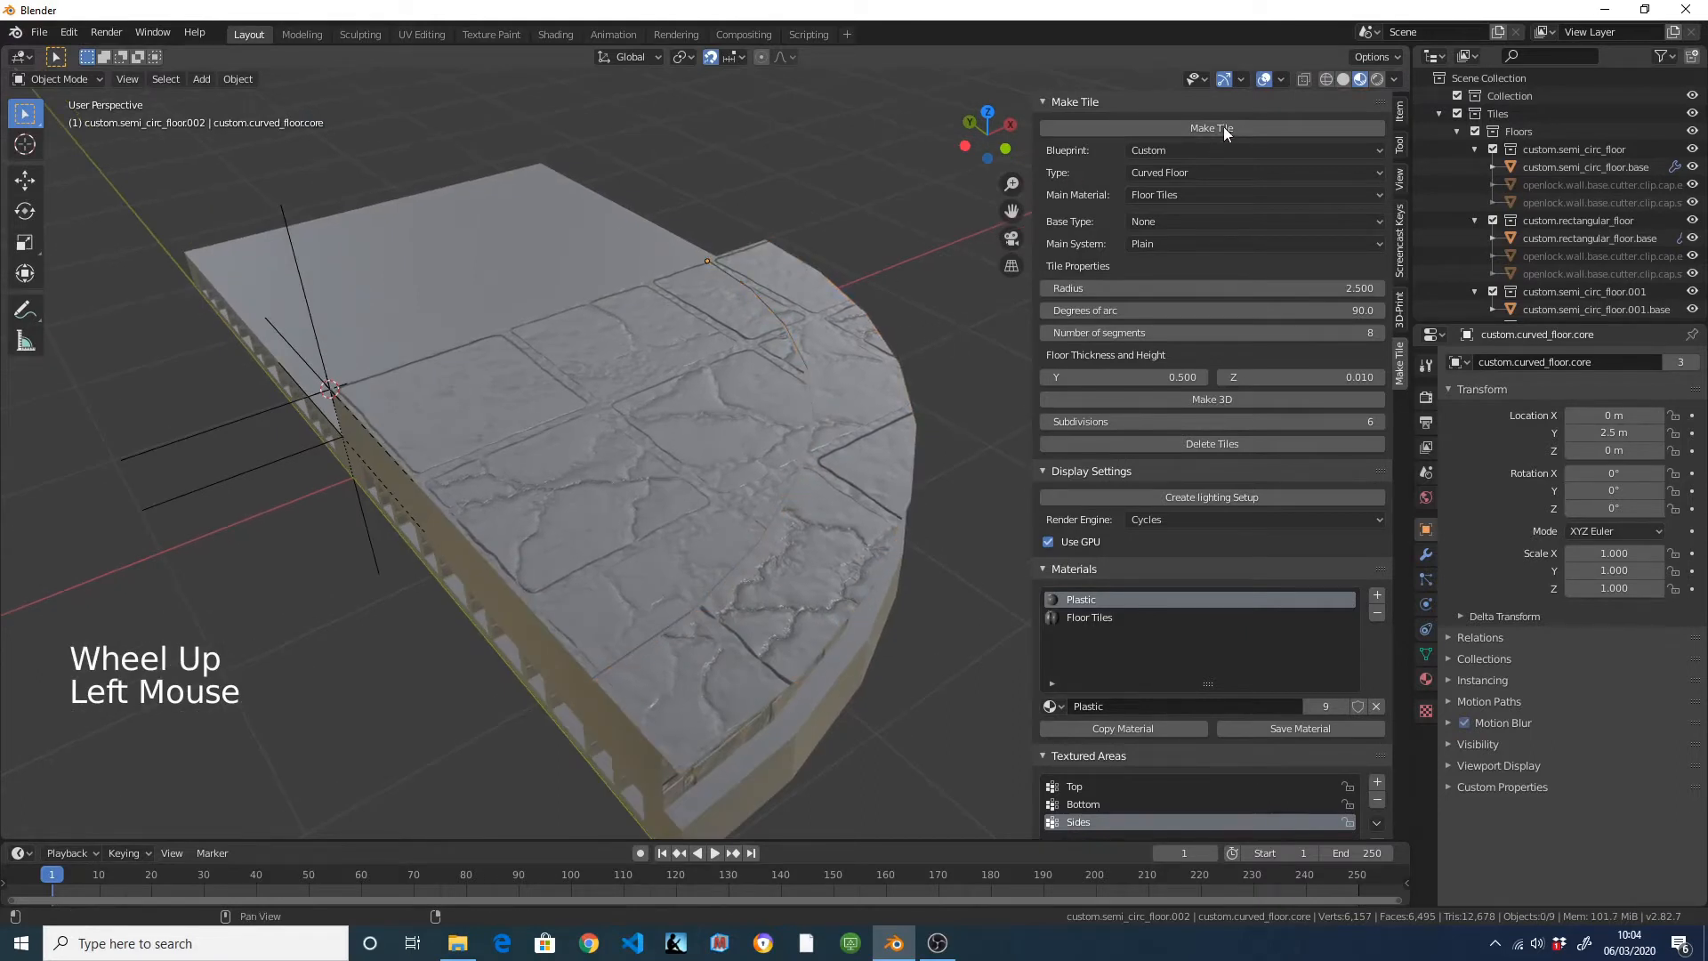
left_click(1252, 520)
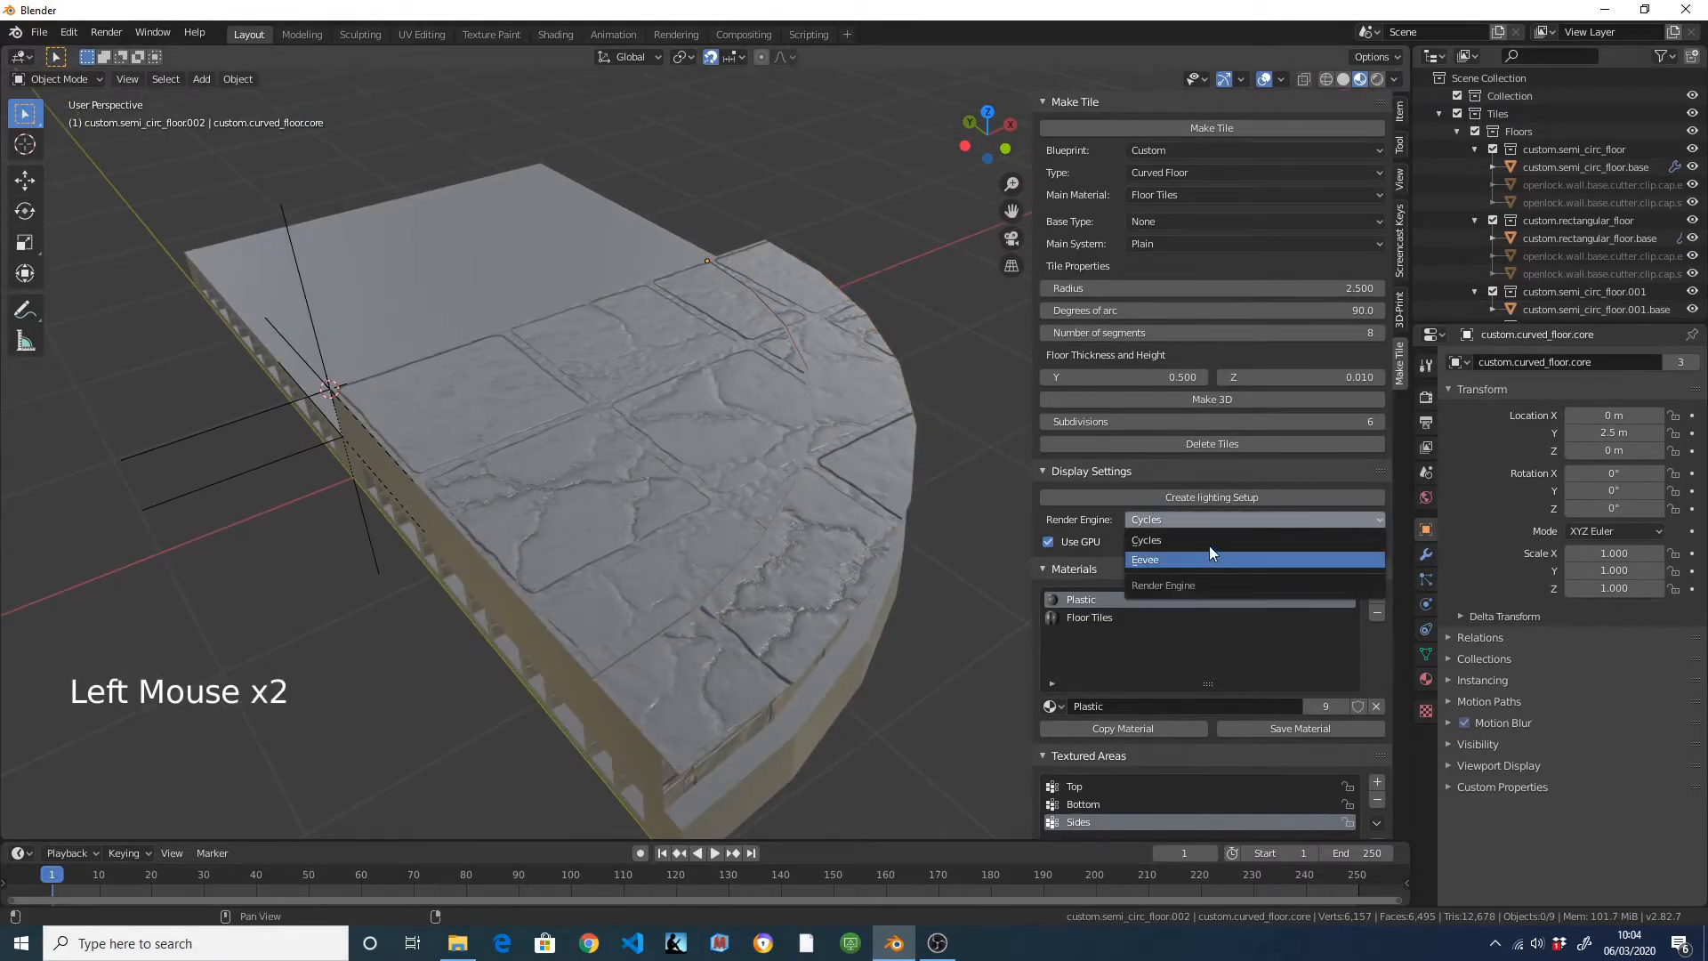
left_click(1209, 545)
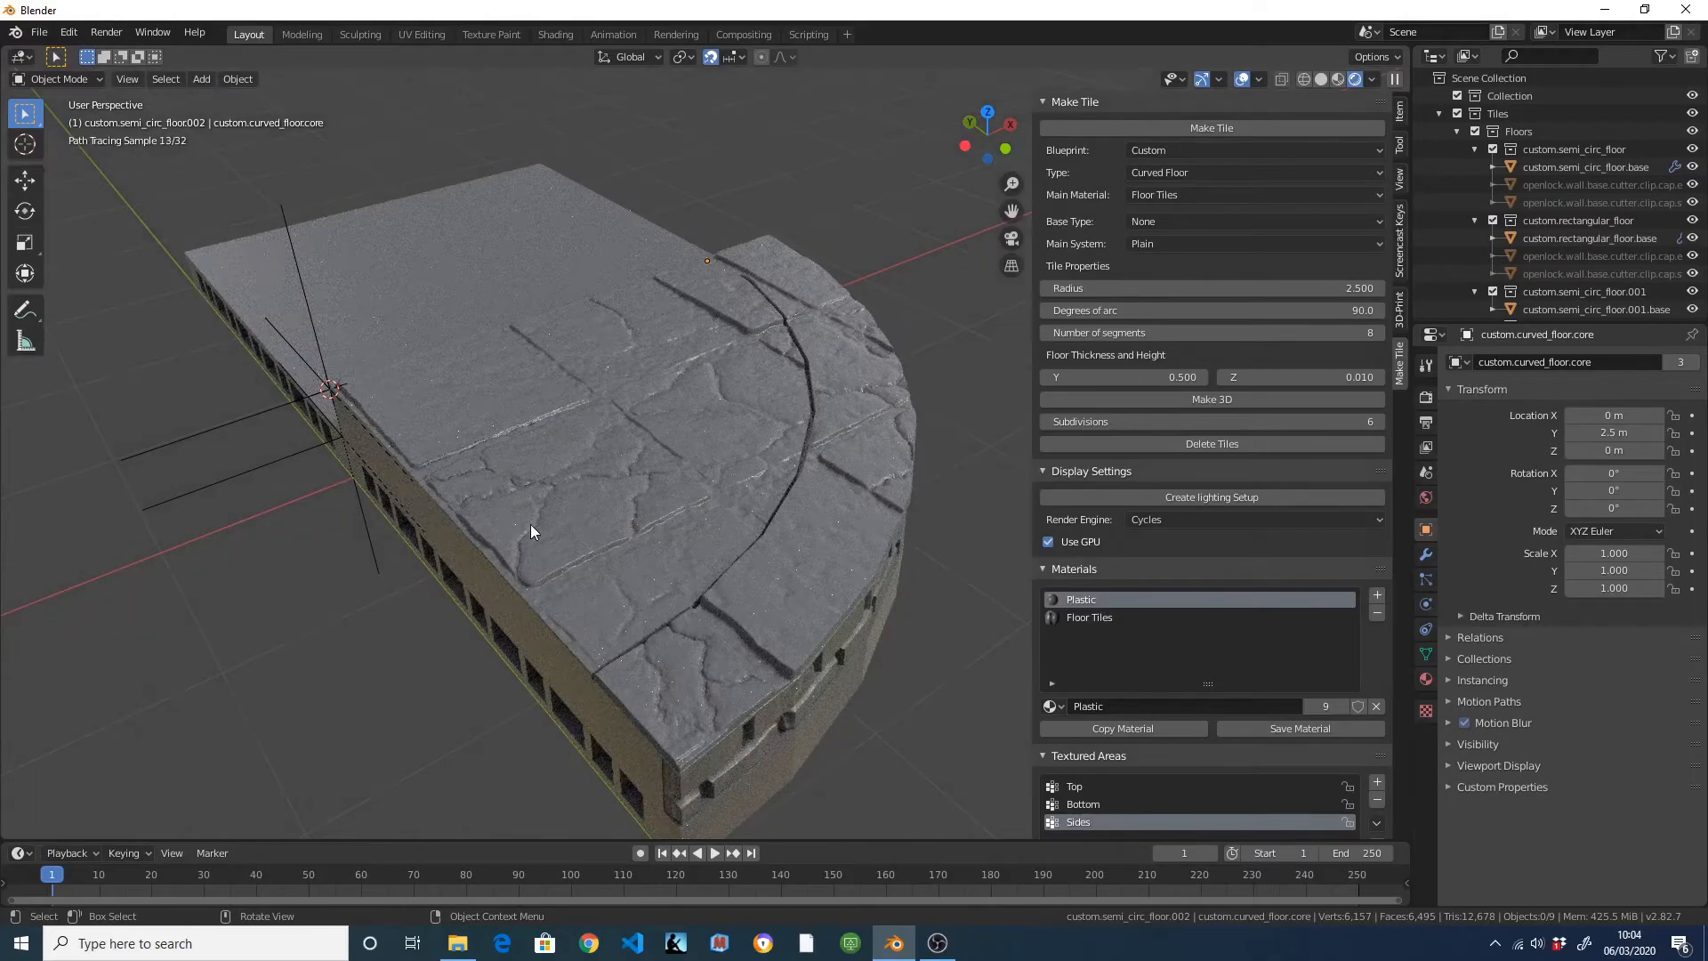
Examine the rendered floor tiles, the seam between the two floors and the brick wall around the plinth.
middle_click_drag(530, 525, 690, 464)
scroll(691, 464, "up", 1)
left_click(762, 568)
middle_click_drag(762, 570, 605, 564)
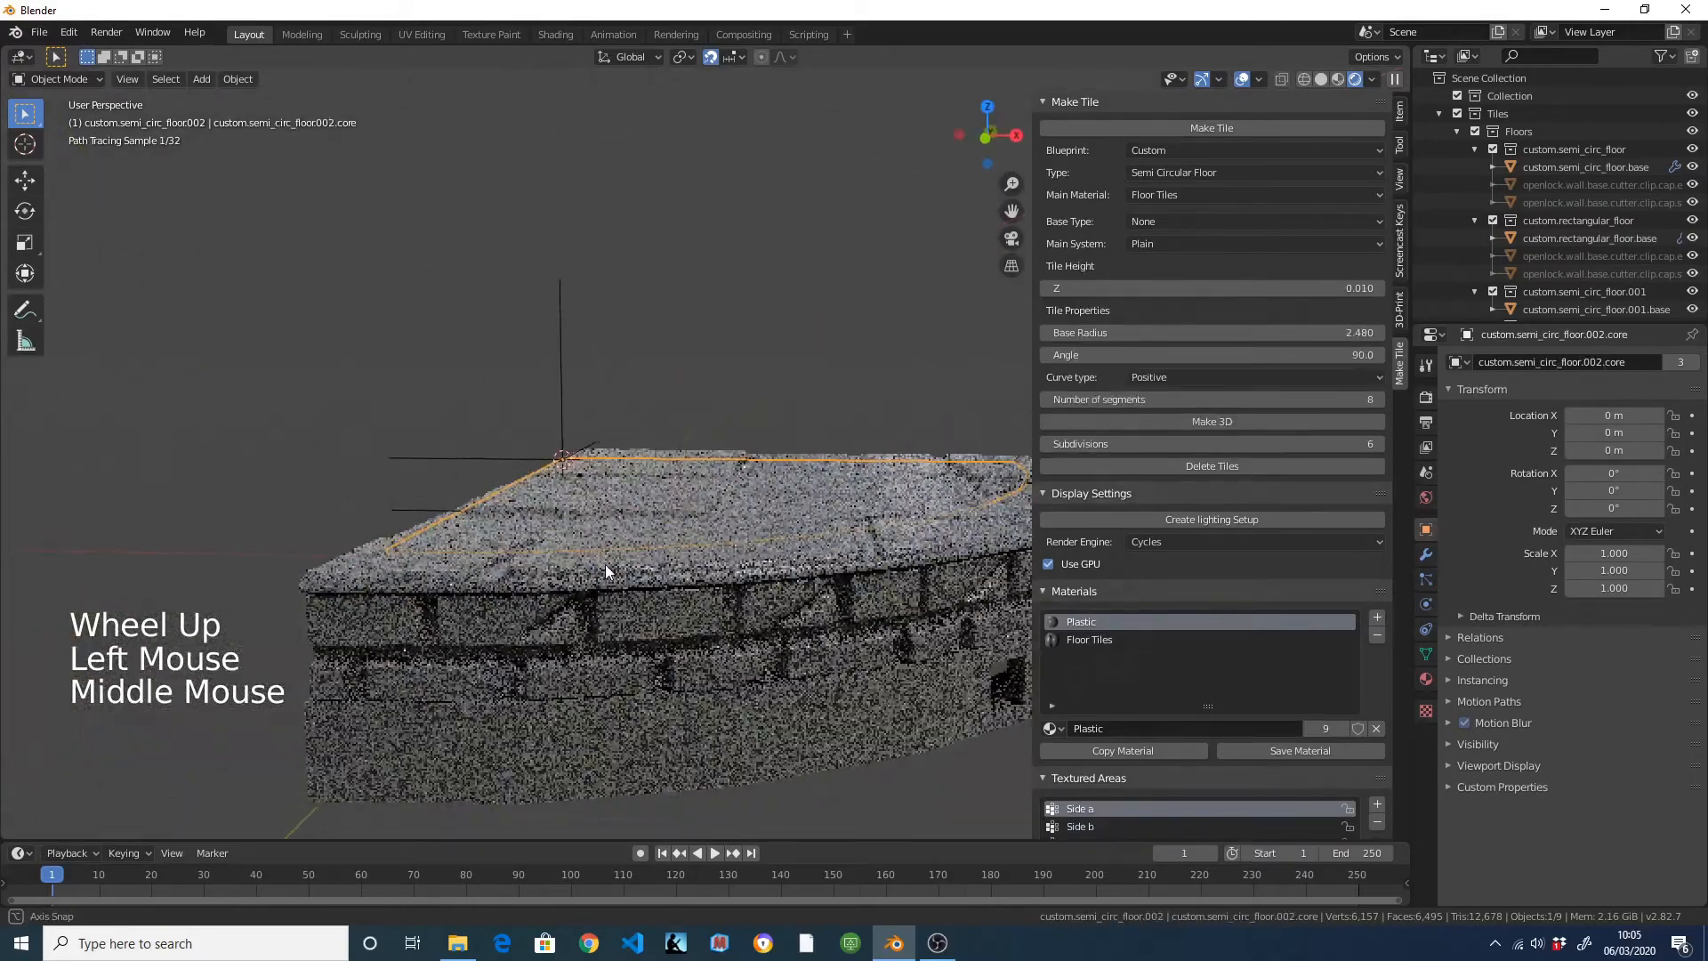
middle_click_drag(590, 665, 621, 712)
left_click(952, 472)
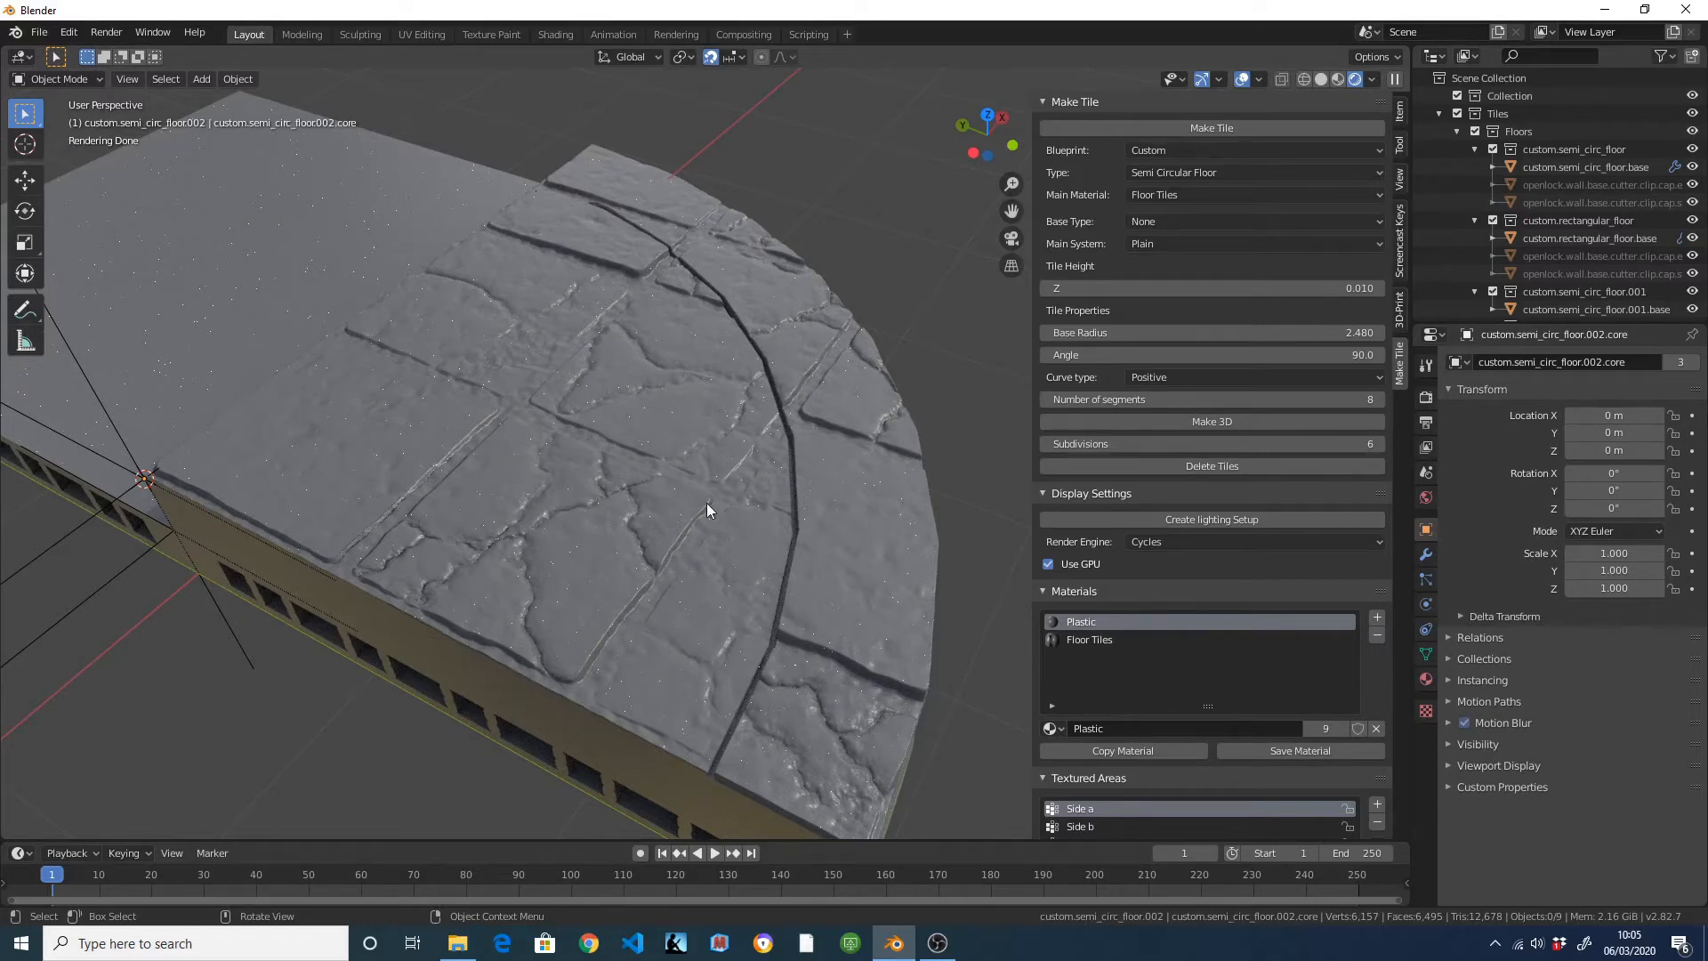
middle_click_drag(646, 617, 621, 599)
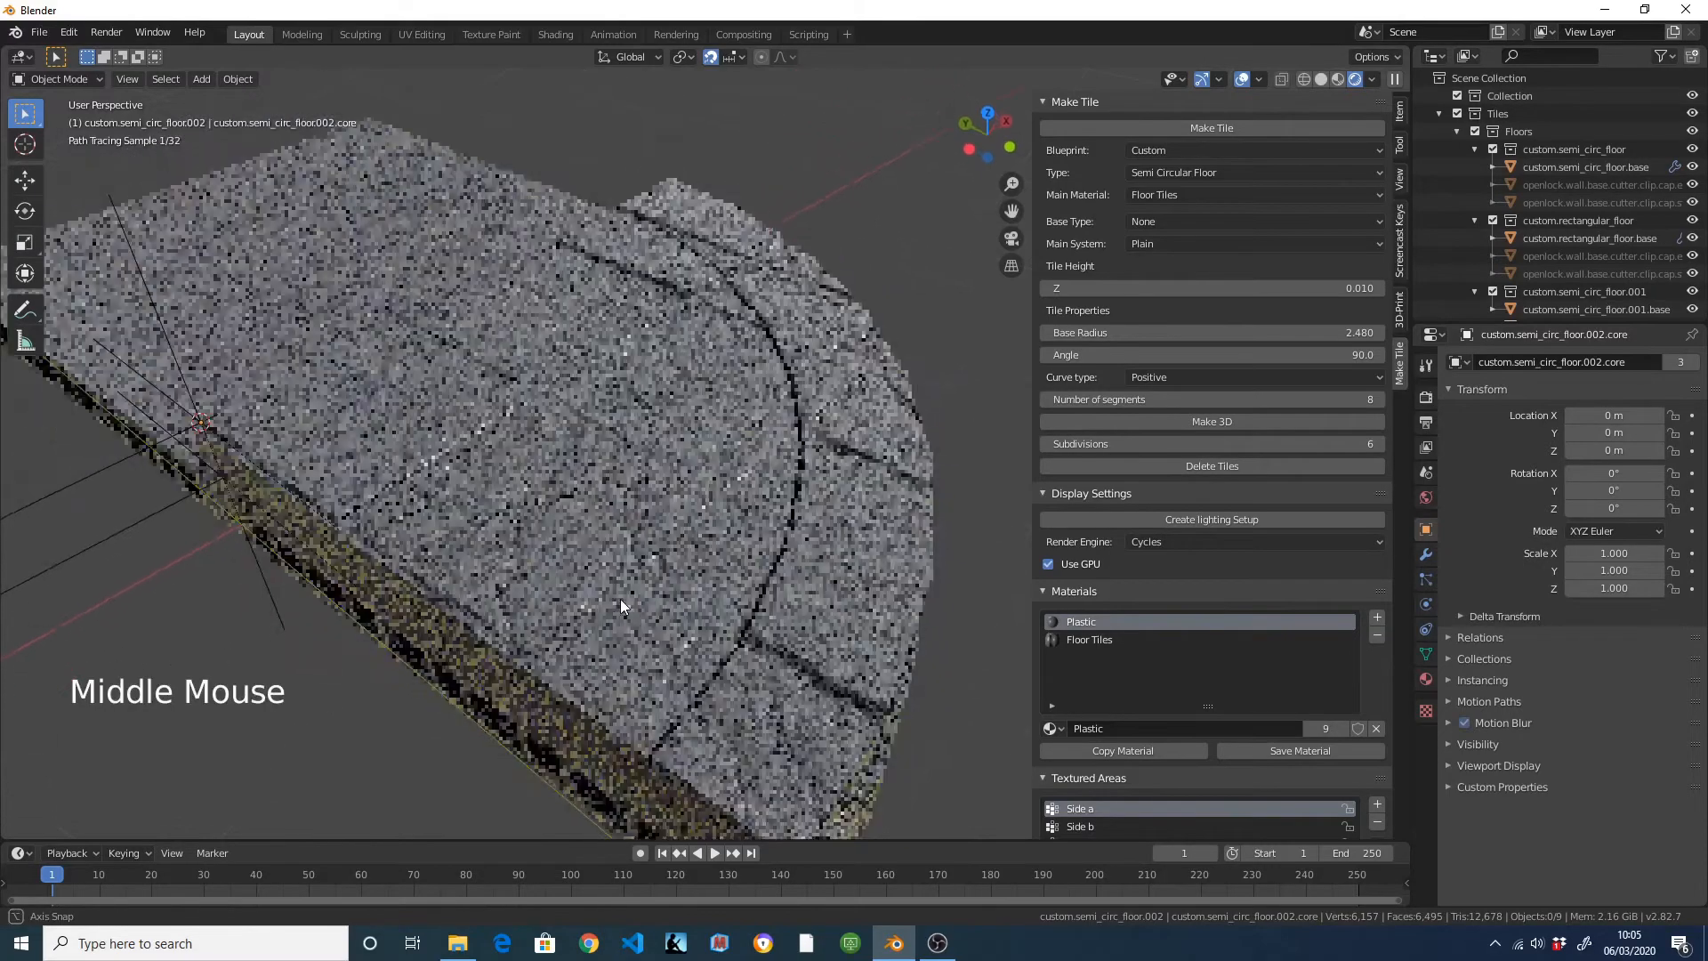
scroll(744, 455, "down", 3)
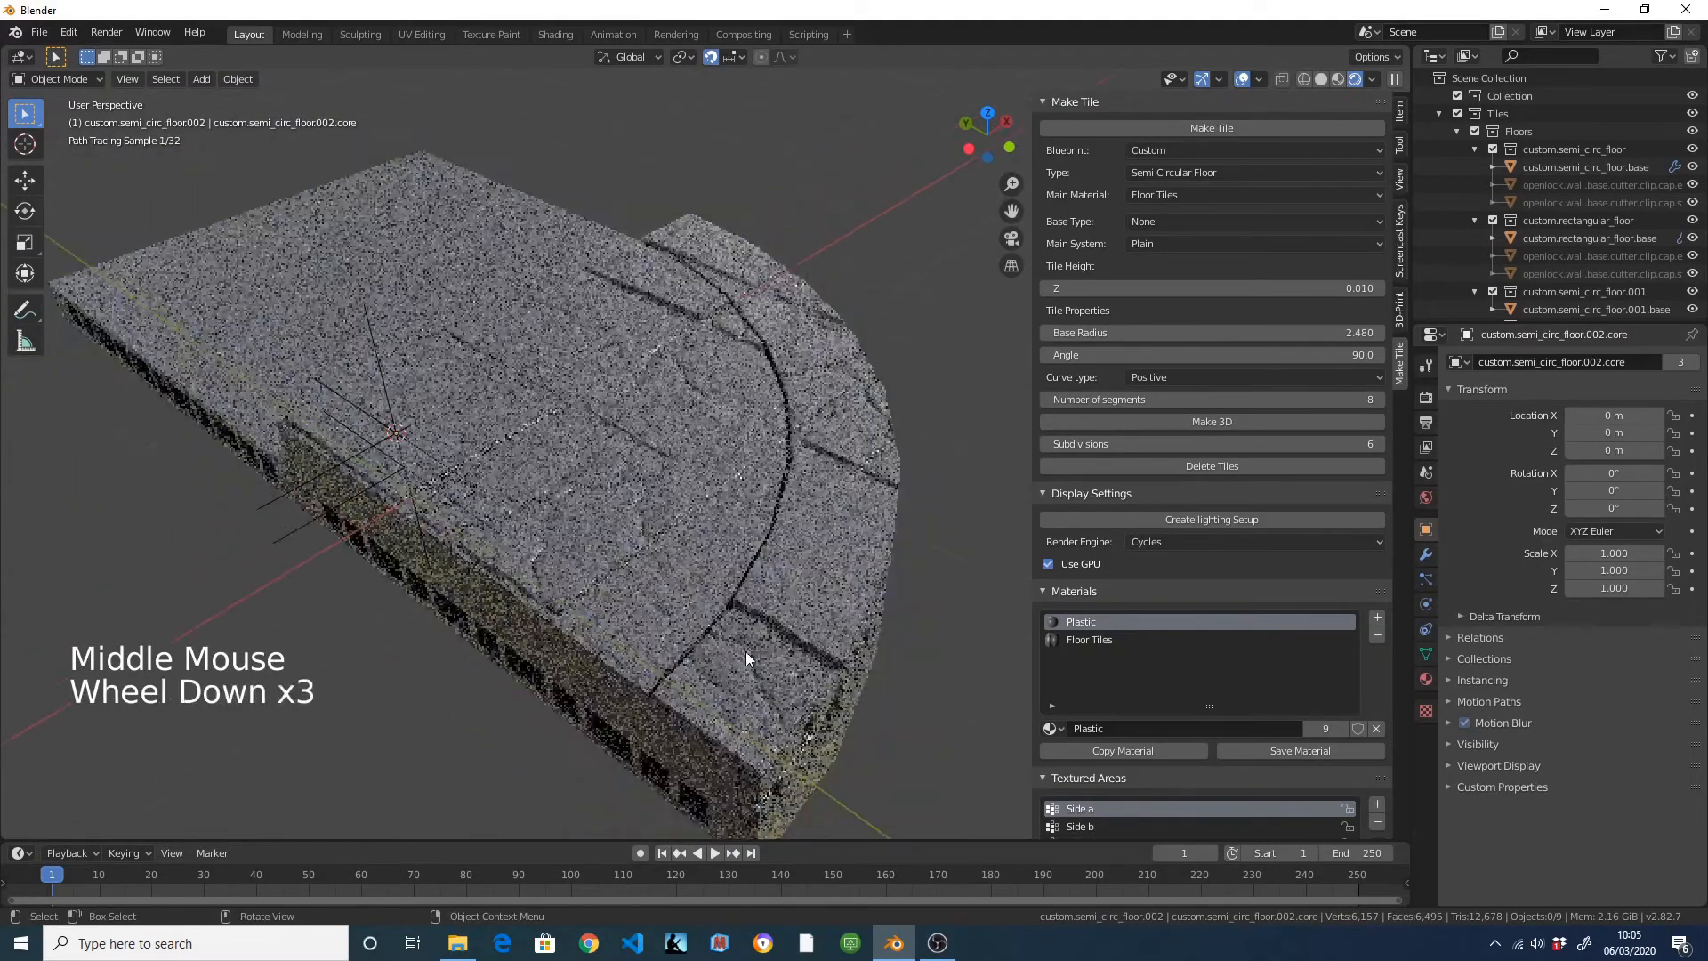
middle_click_drag(745, 651, 744, 557)
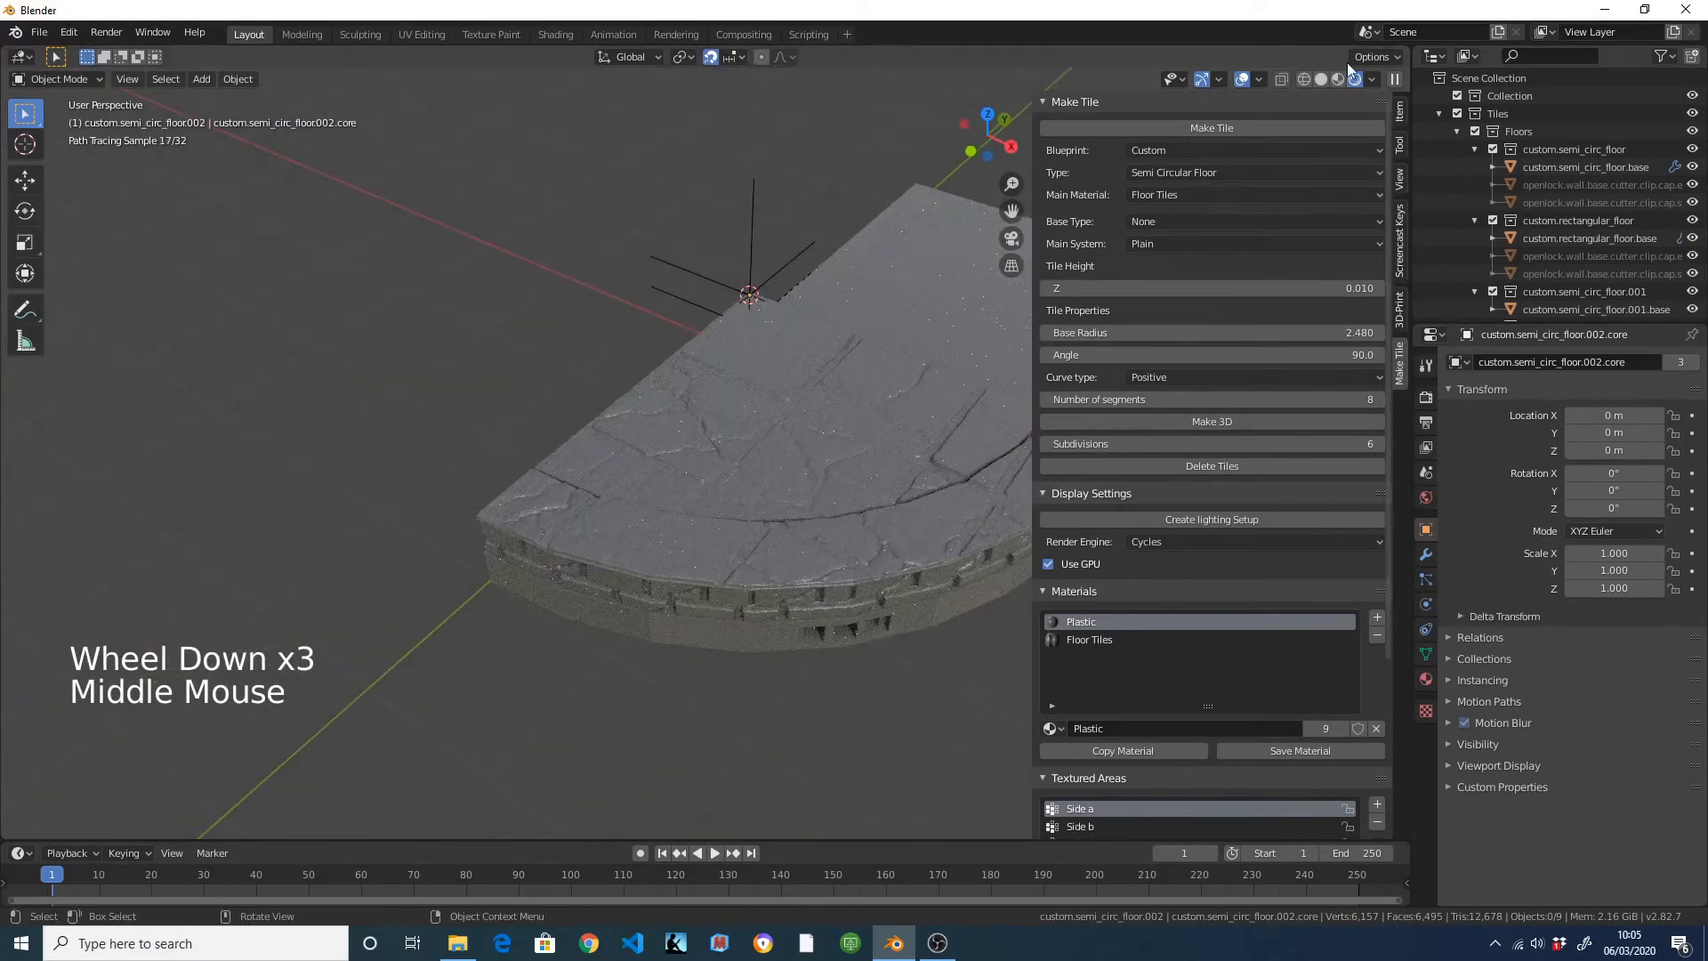
Return to solid shading and snap the 3D cursor to the top corner vertex of the thin semi-circular floor.
left_click(1320, 79)
mouse_move(499, 373)
middle_mouse_down()
mouse_move(677, 570)
mouse_move(462, 441)
mouse_move(546, 503)
mouse_move(920, 479)
mouse_move(733, 386)
middle_mouse_up()
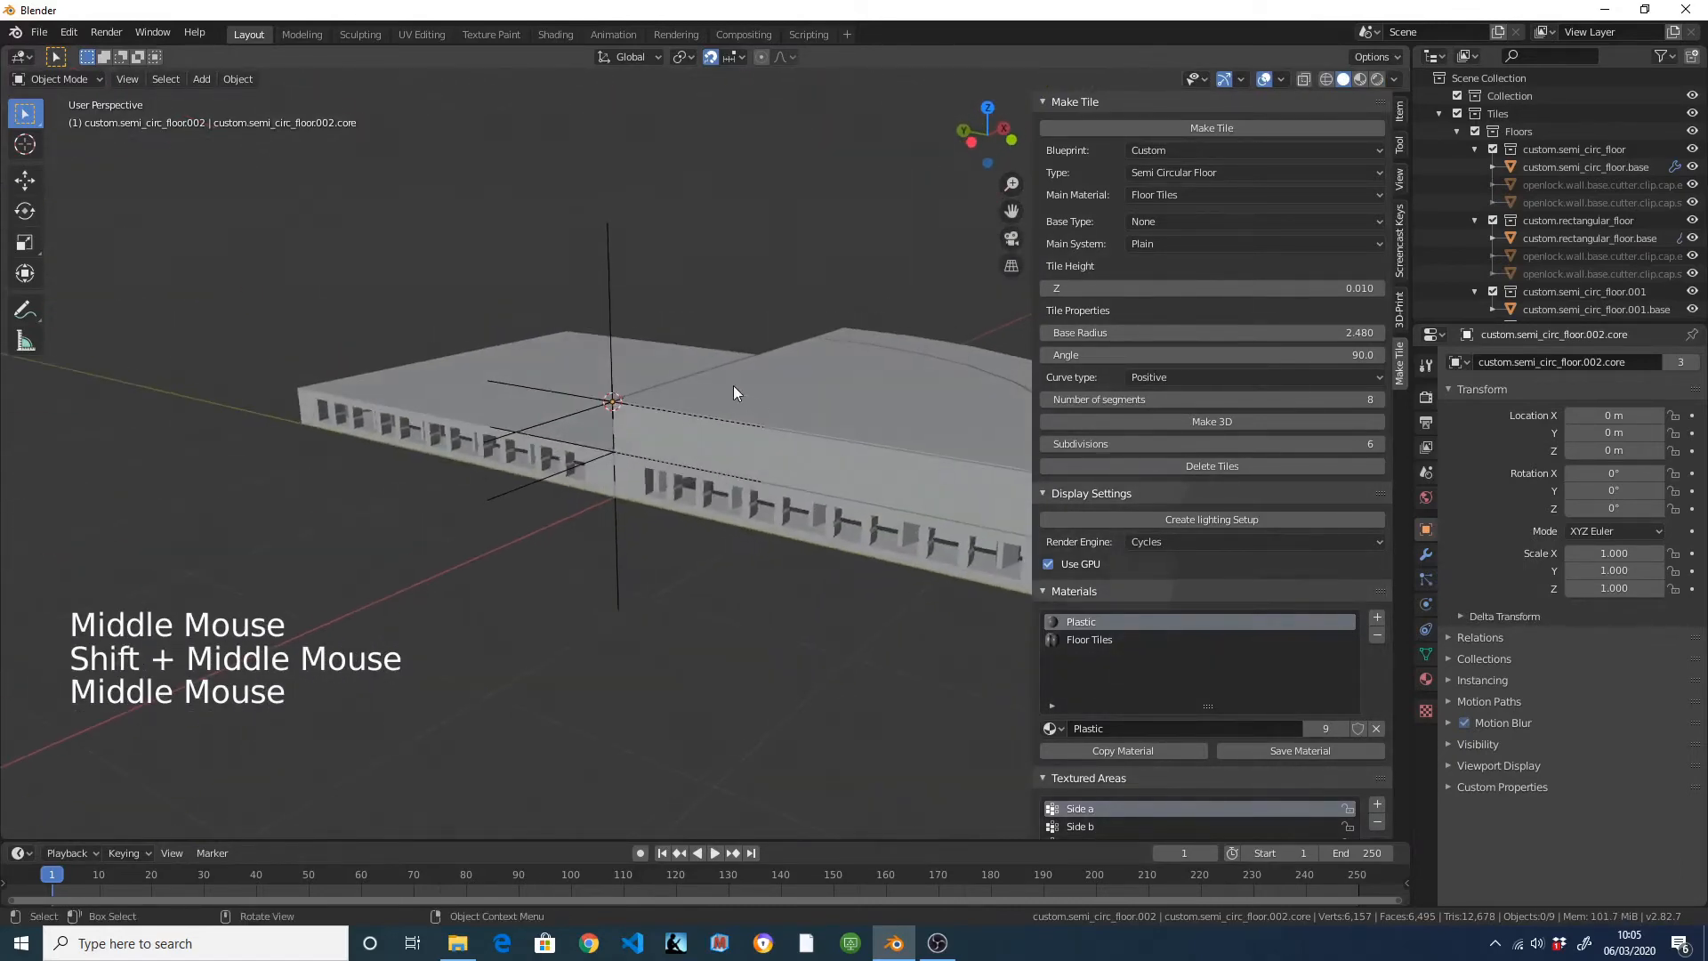
left_click(729, 387)
scroll(718, 381, "up", 1)
scroll(519, 266, "up", 3)
key("Tab")
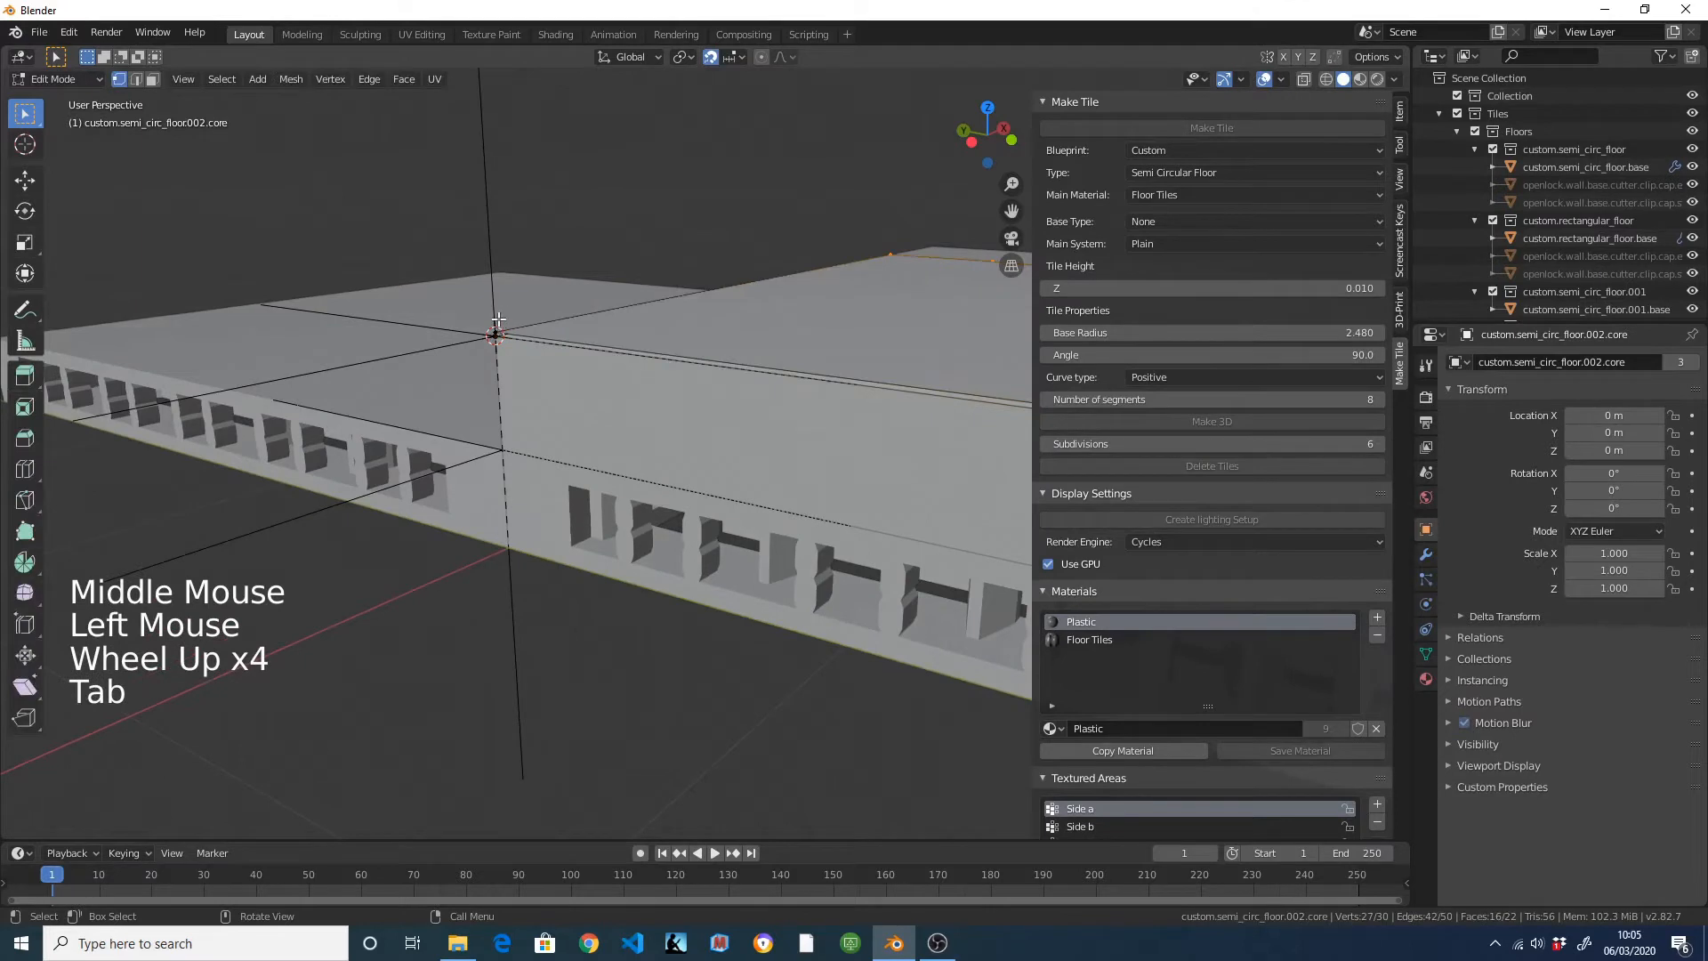
left_click(499, 314)
middle_click_drag(544, 241, 601, 432, "shift")
scroll(595, 516, "up", 3)
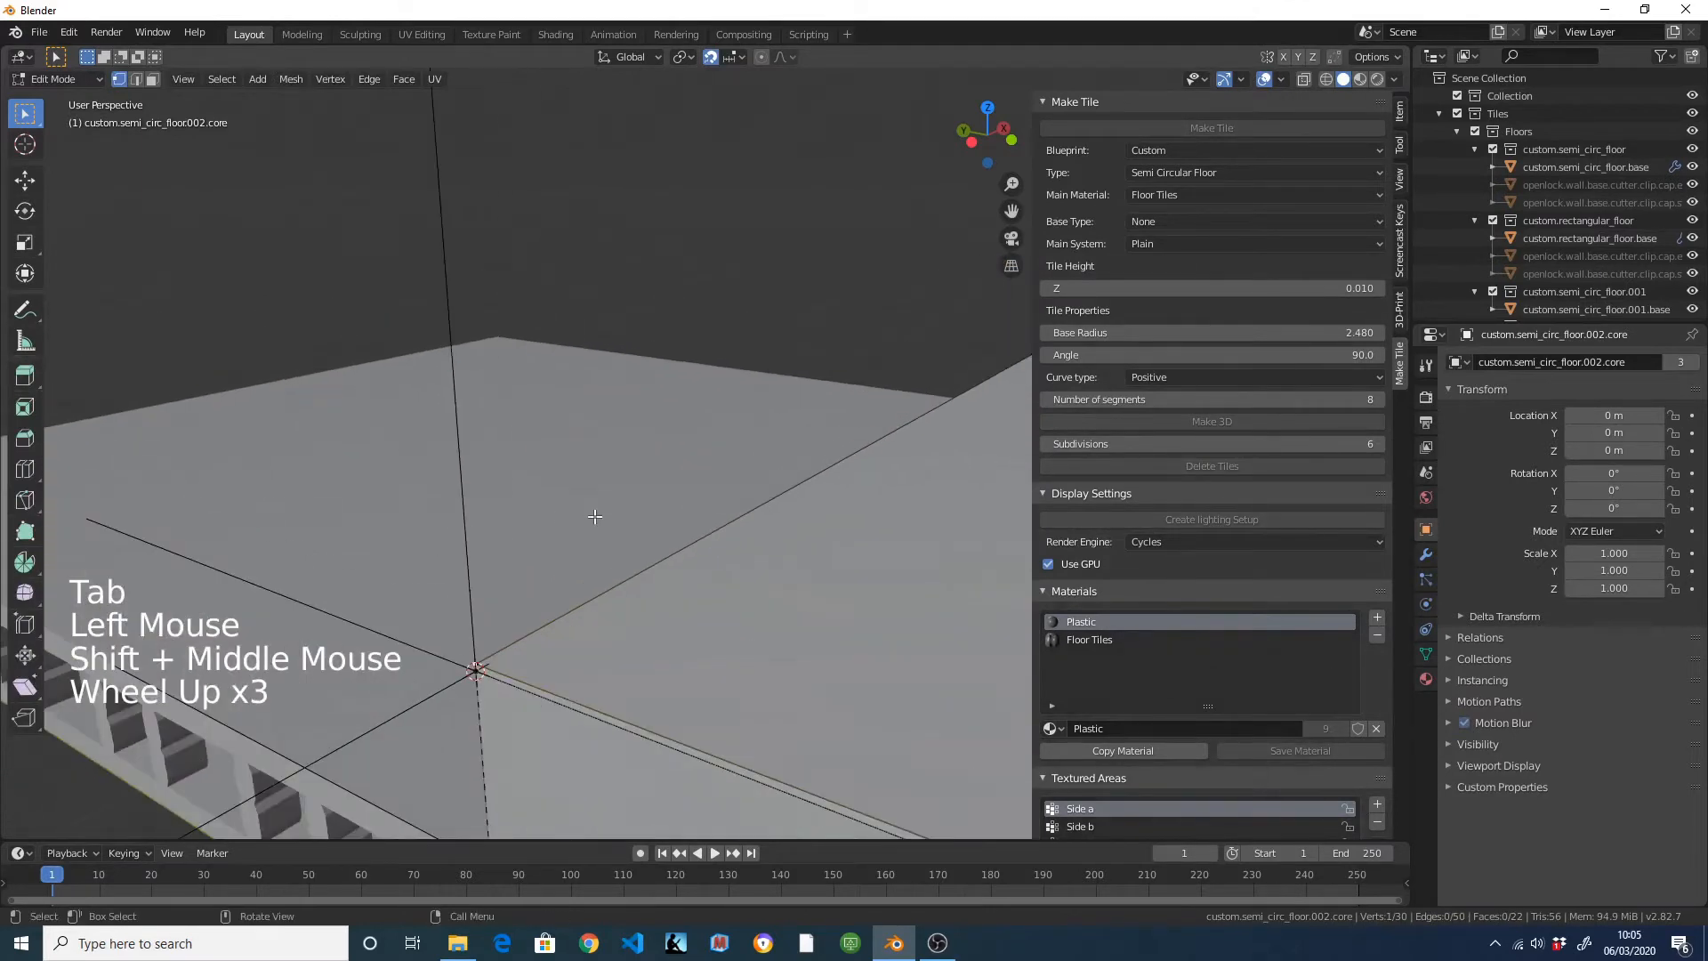
key("shift+s")
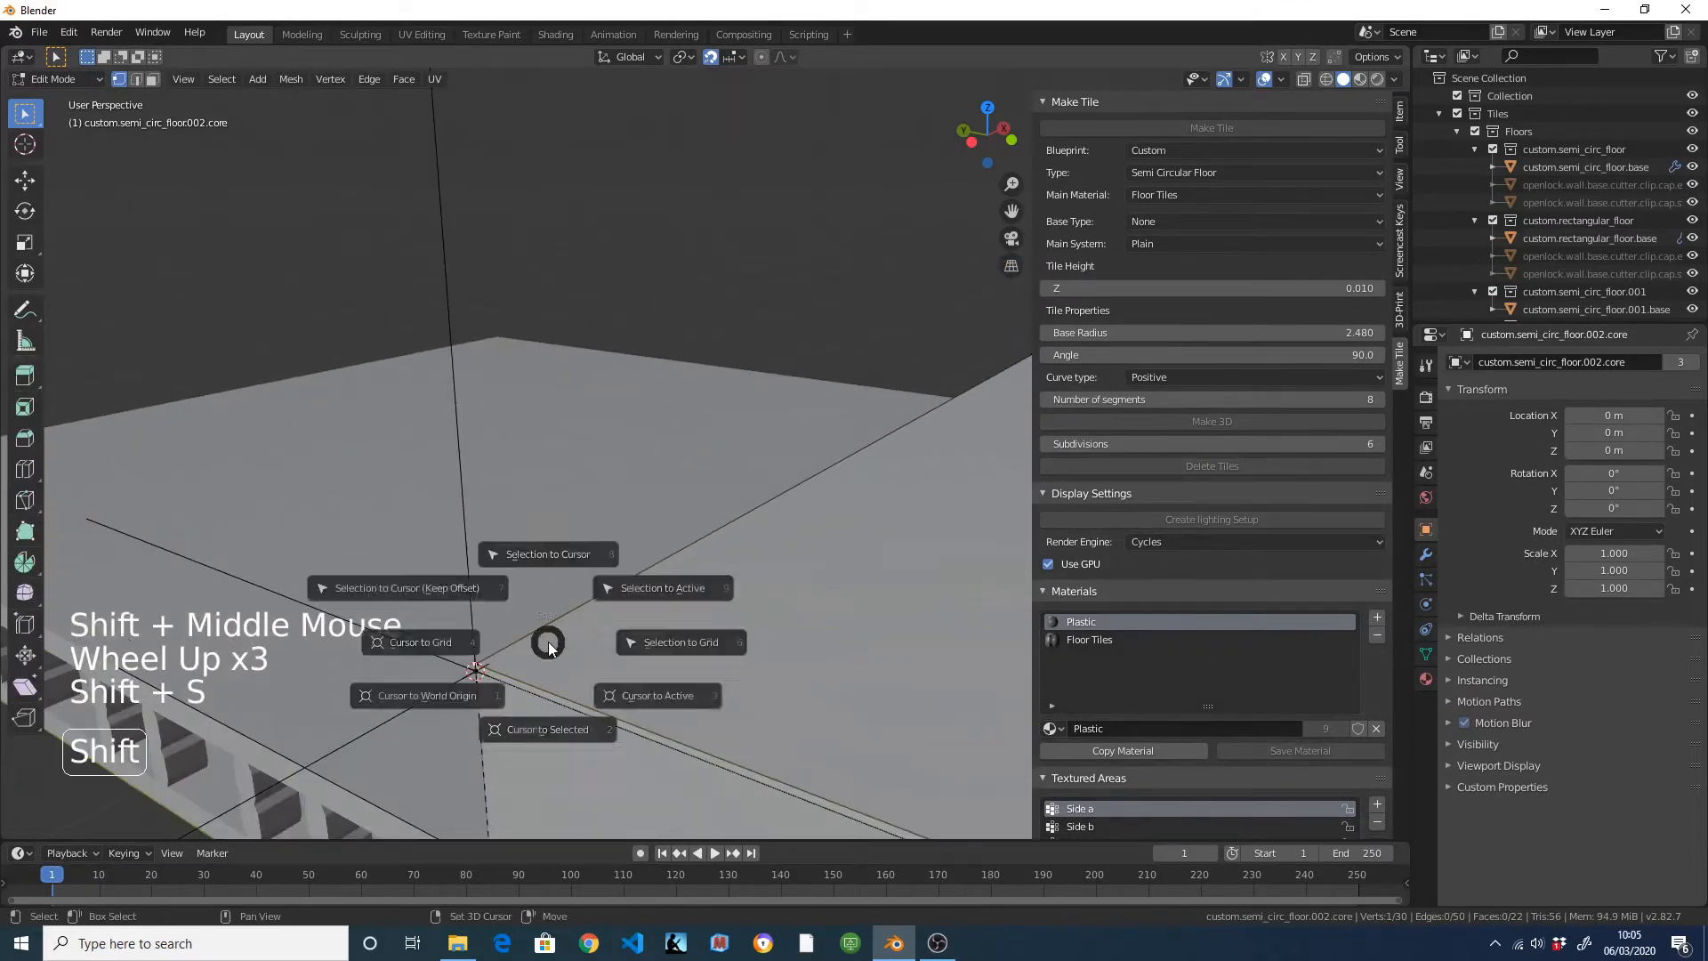
left_click(552, 745)
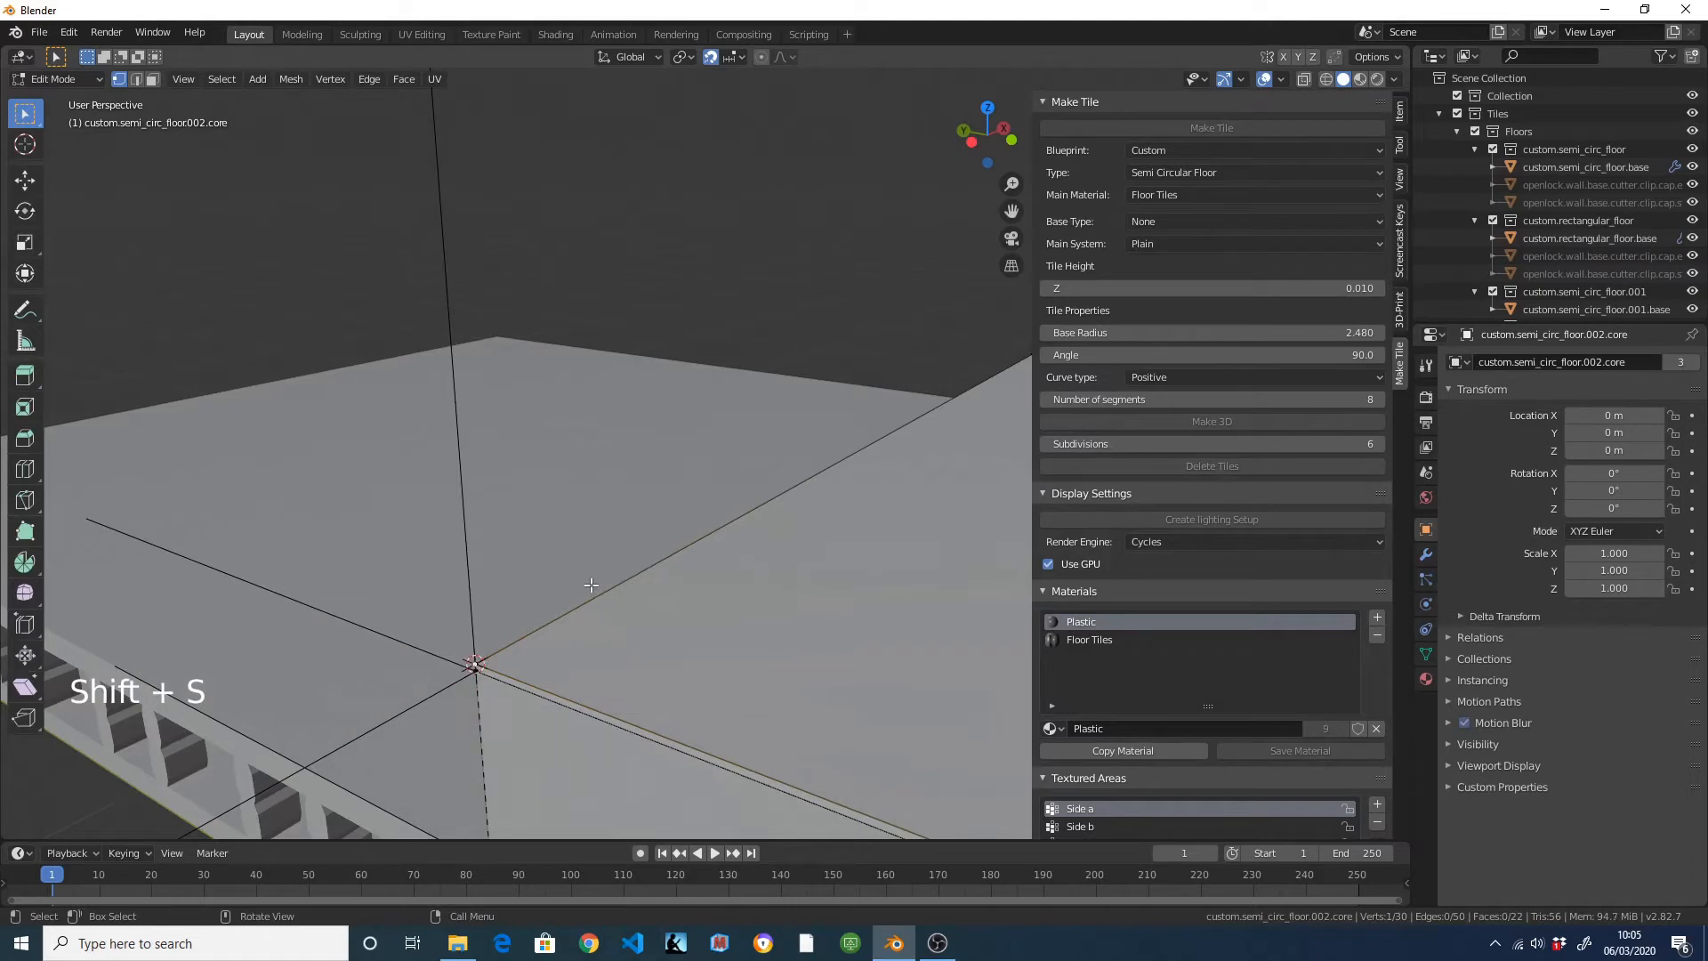
key("Tab")
Select the curved wall and set its wall inner radius to 1.5 and main material to Bricks.
scroll(591, 584, "down", 6)
middle_click_drag(776, 580, 633, 462, "shift")
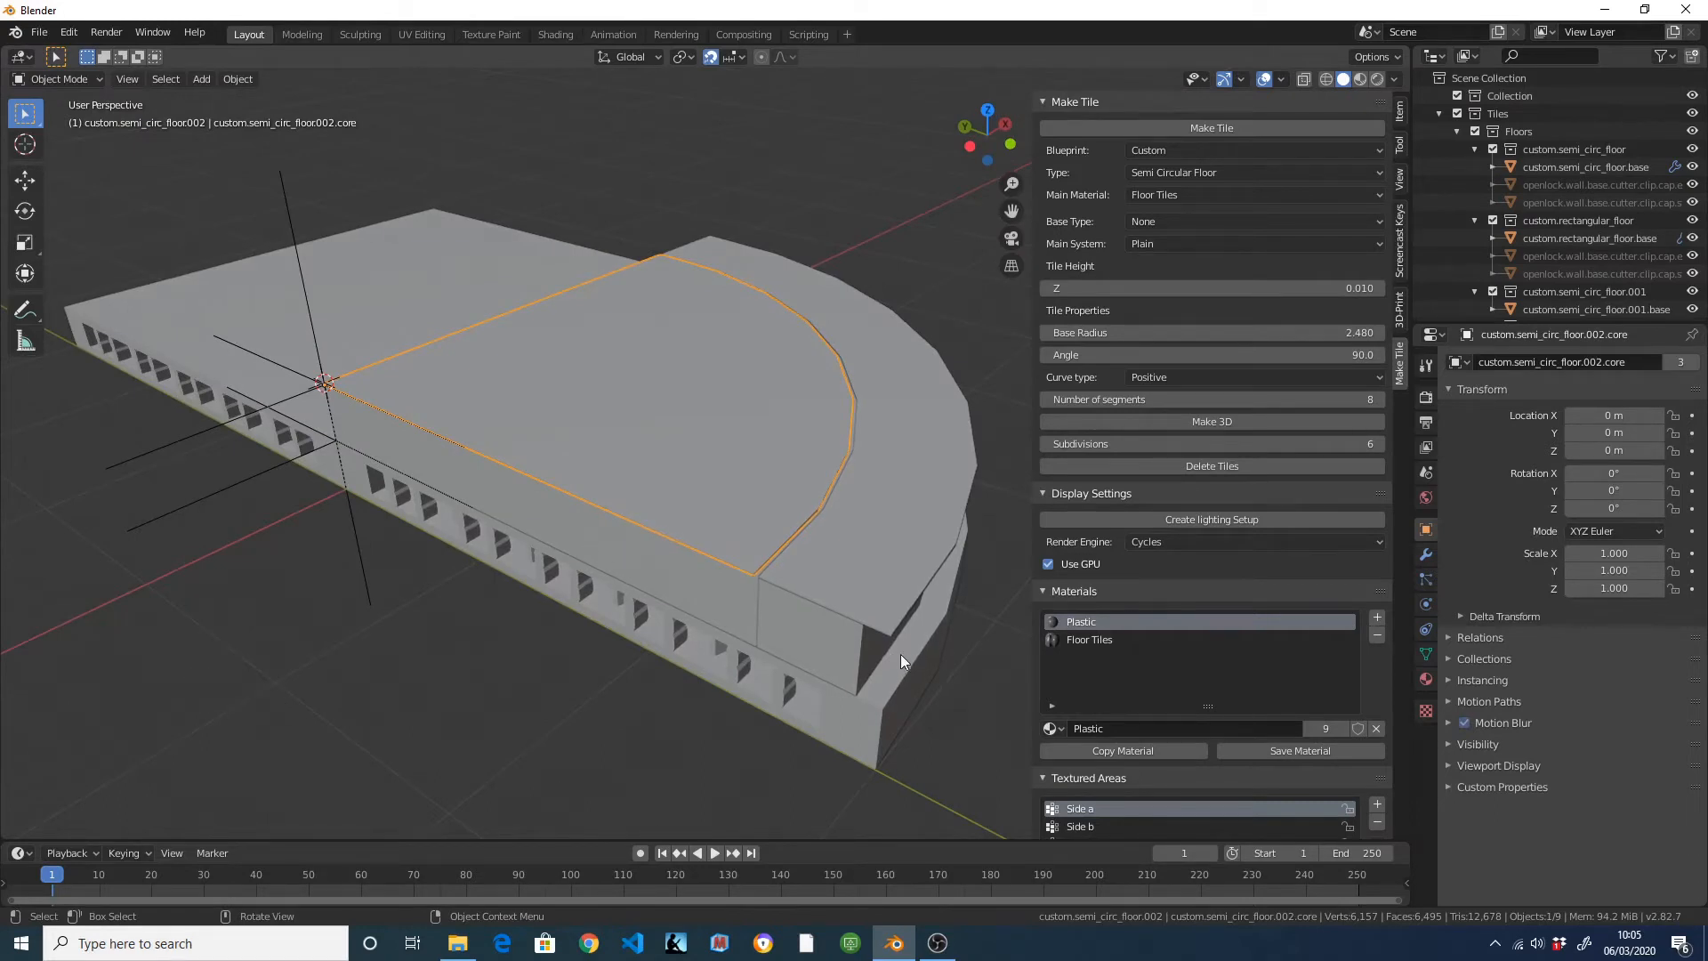
left_click(828, 641)
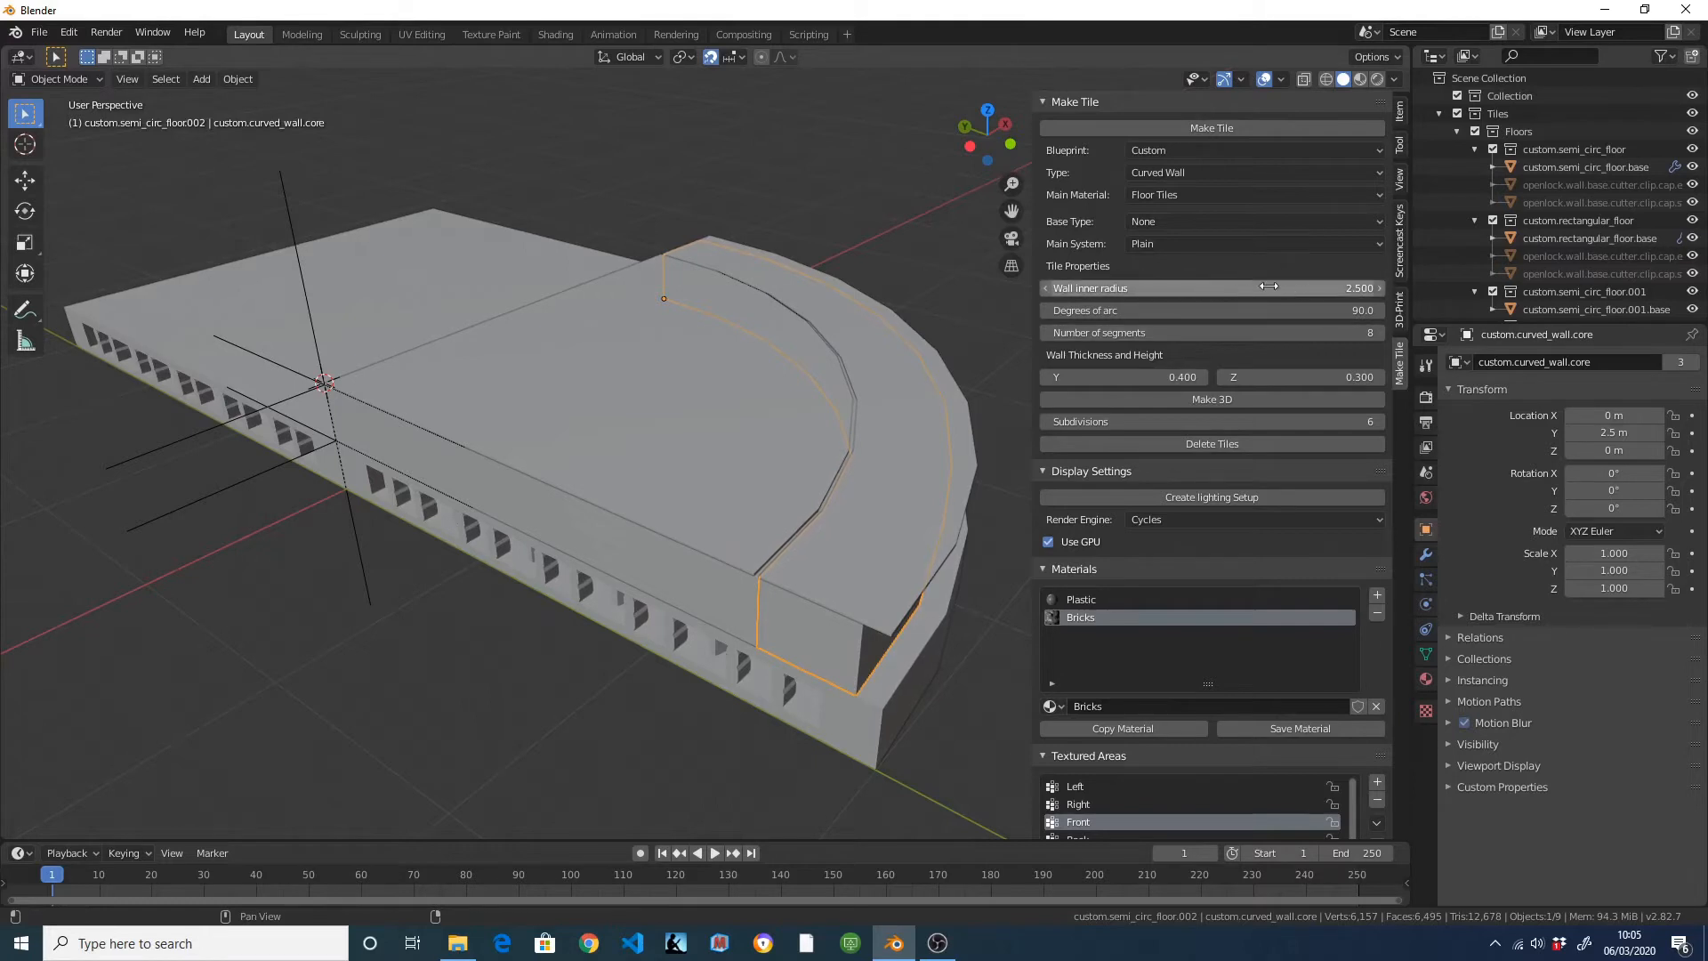
left_click(1252, 285)
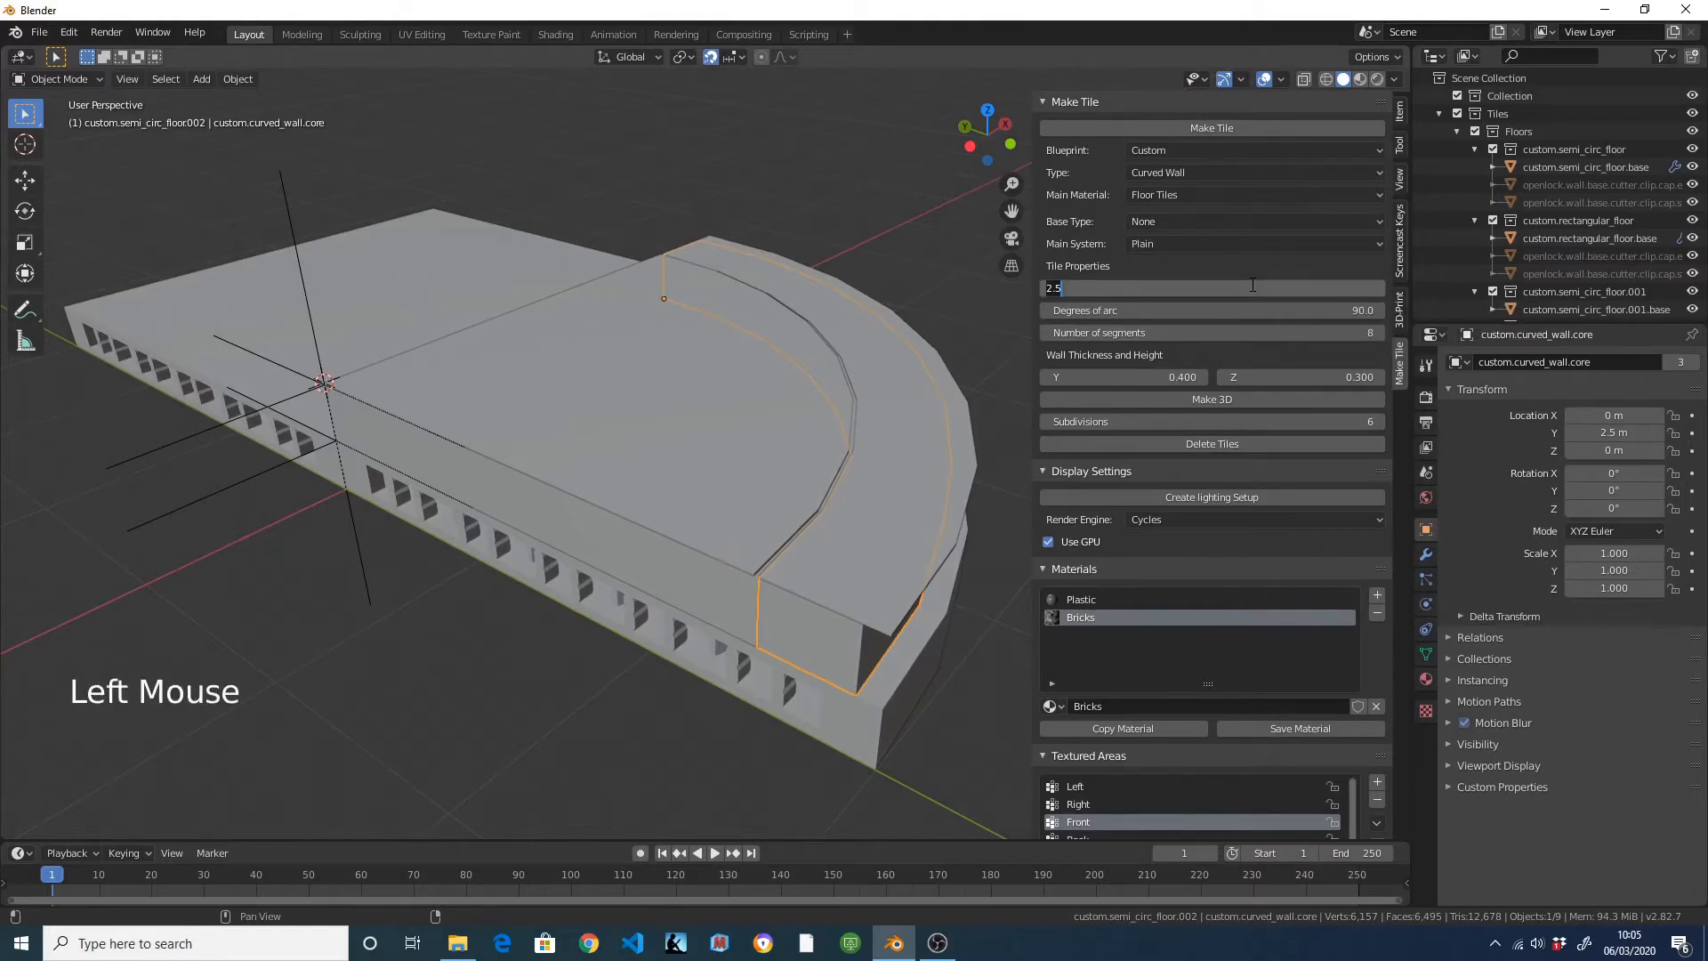
type("1.5")
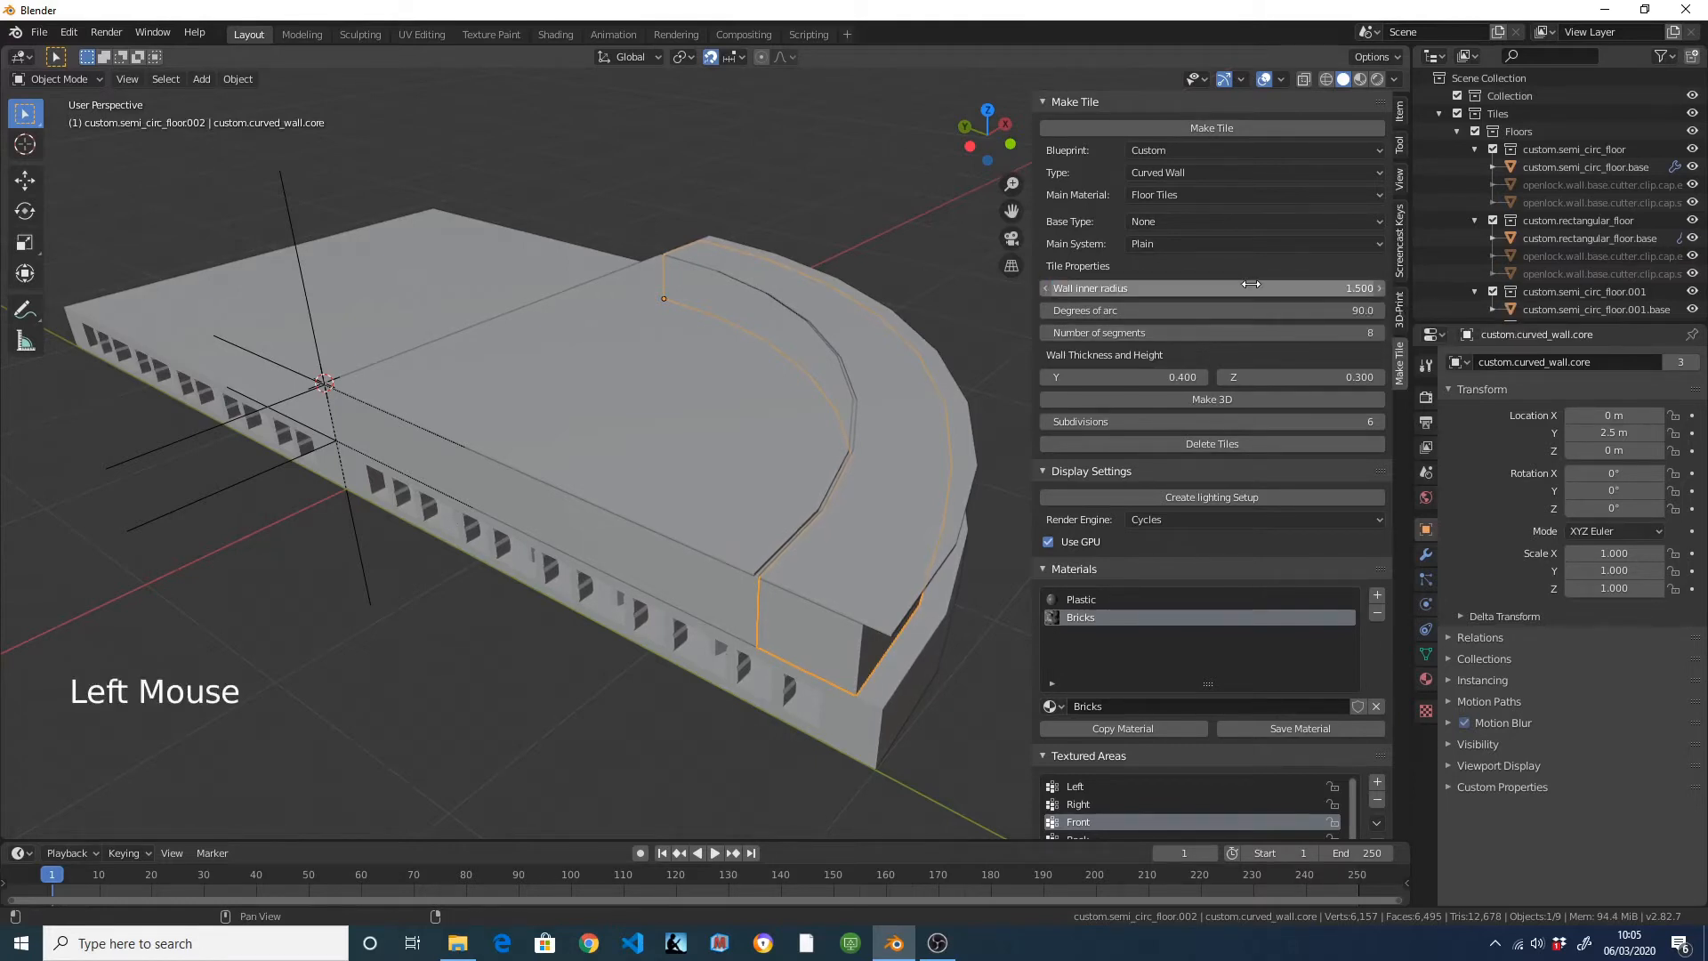
key("Return")
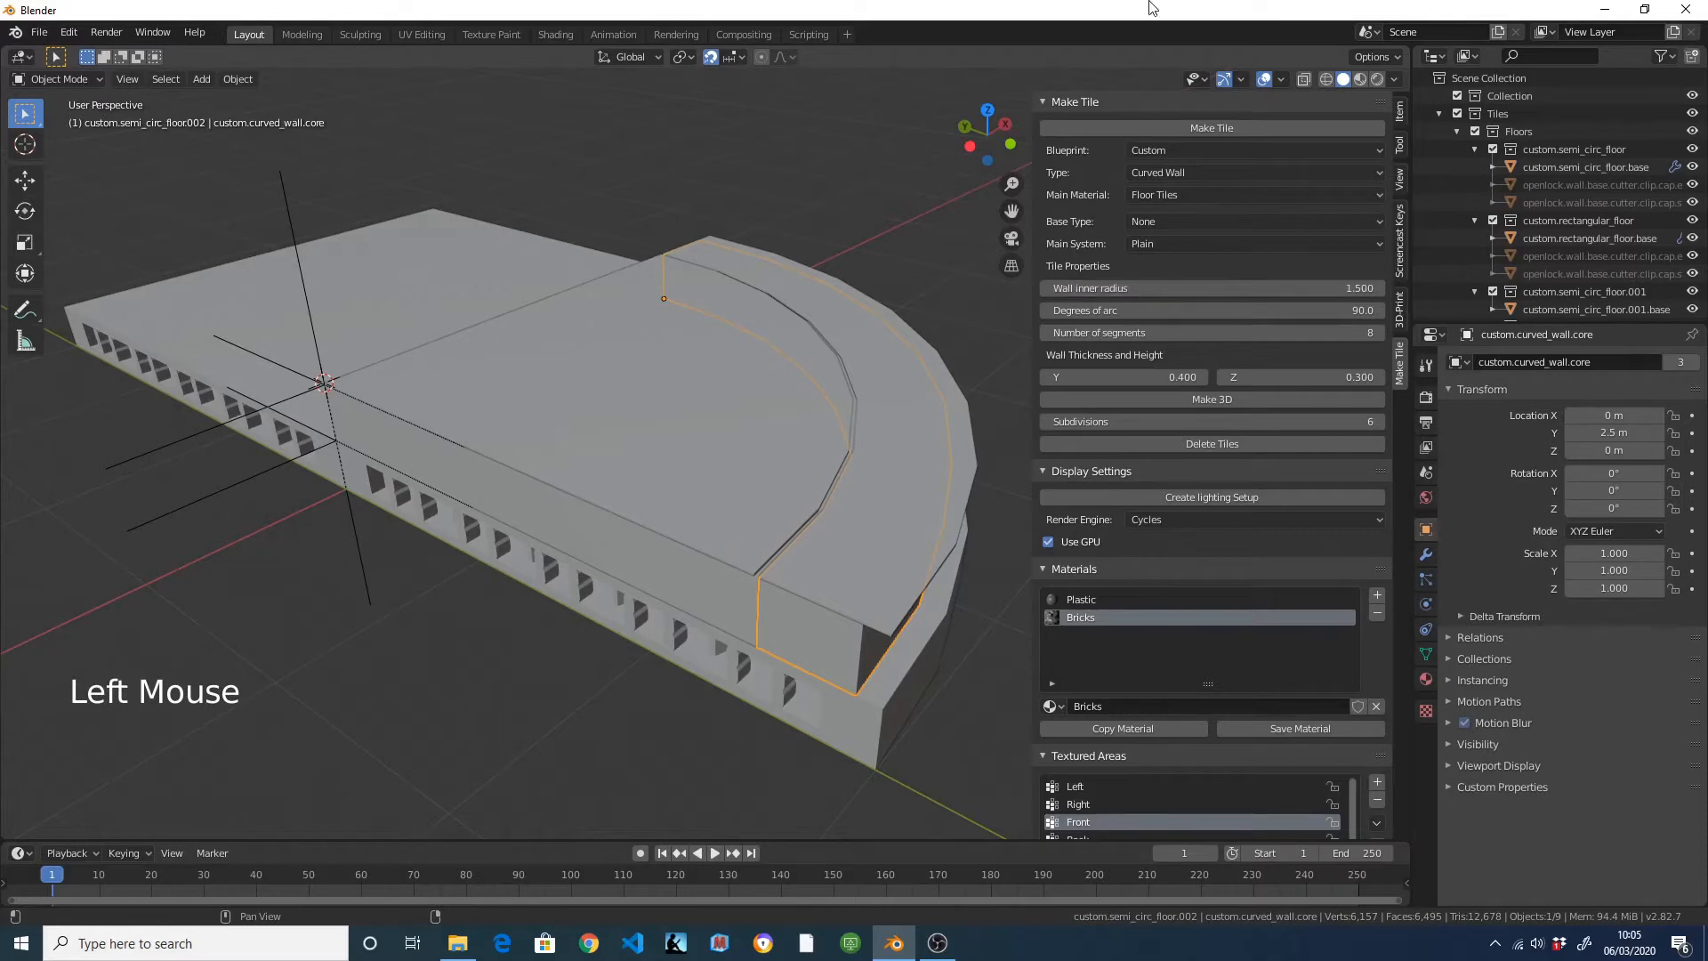
left_click(1162, 196)
left_click(1169, 236)
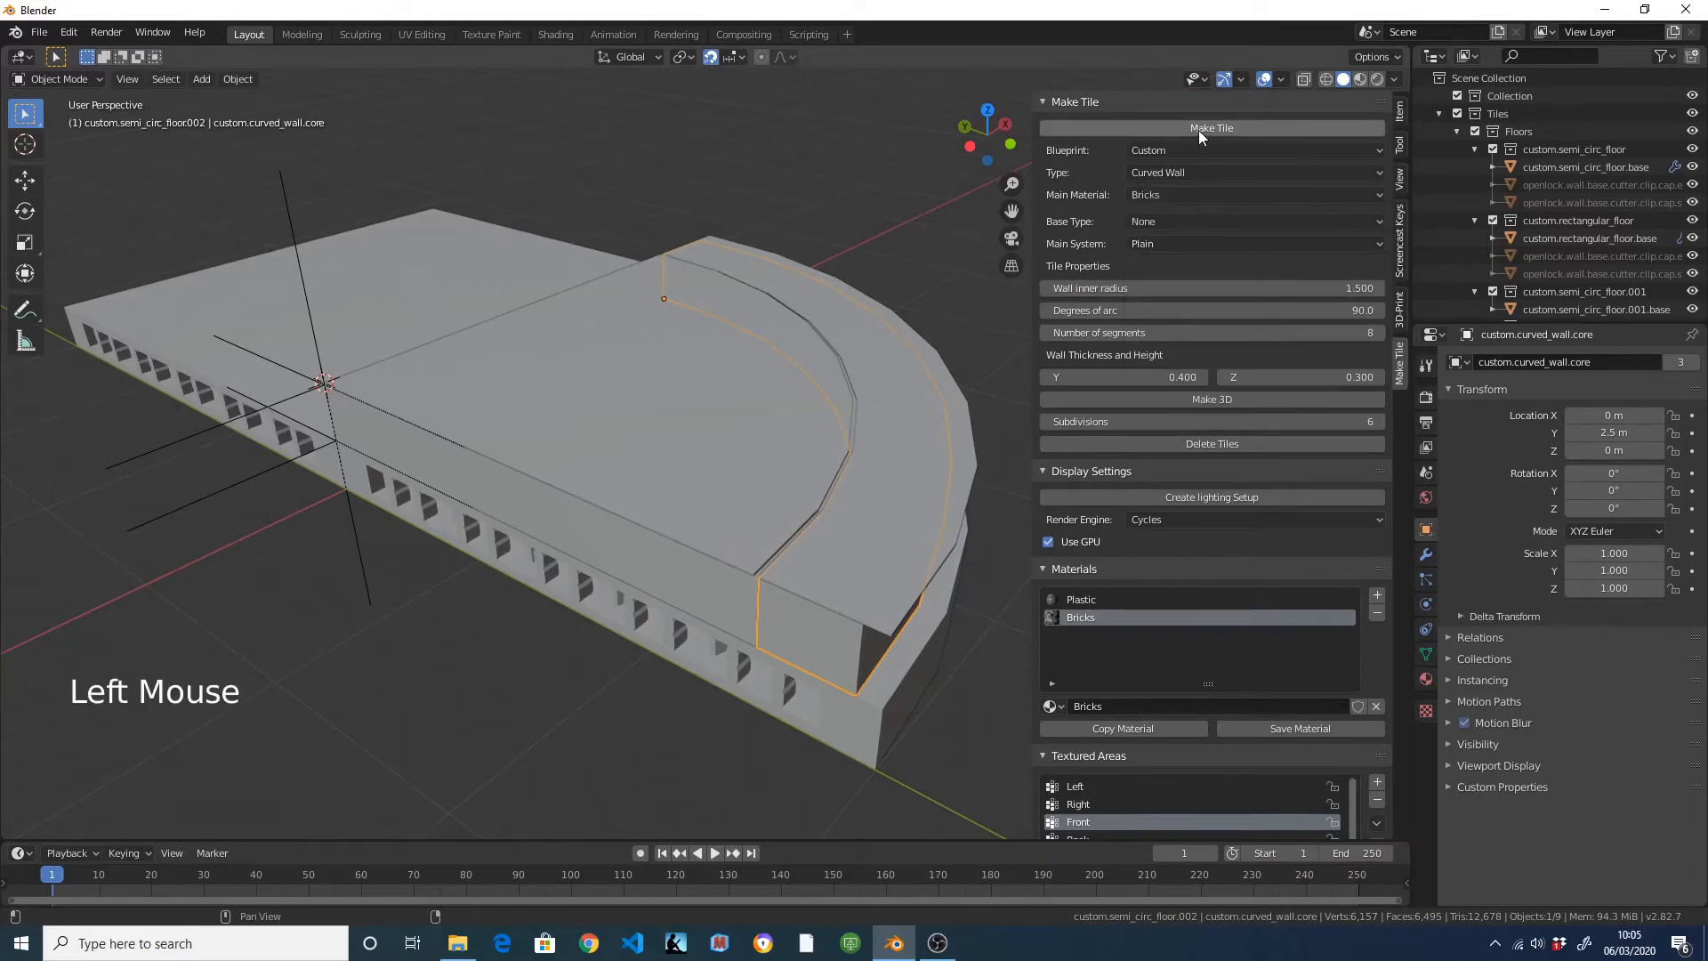
Generate the smaller curved brick wall and rotate it -90° about Z in top view.
left_click(1198, 127)
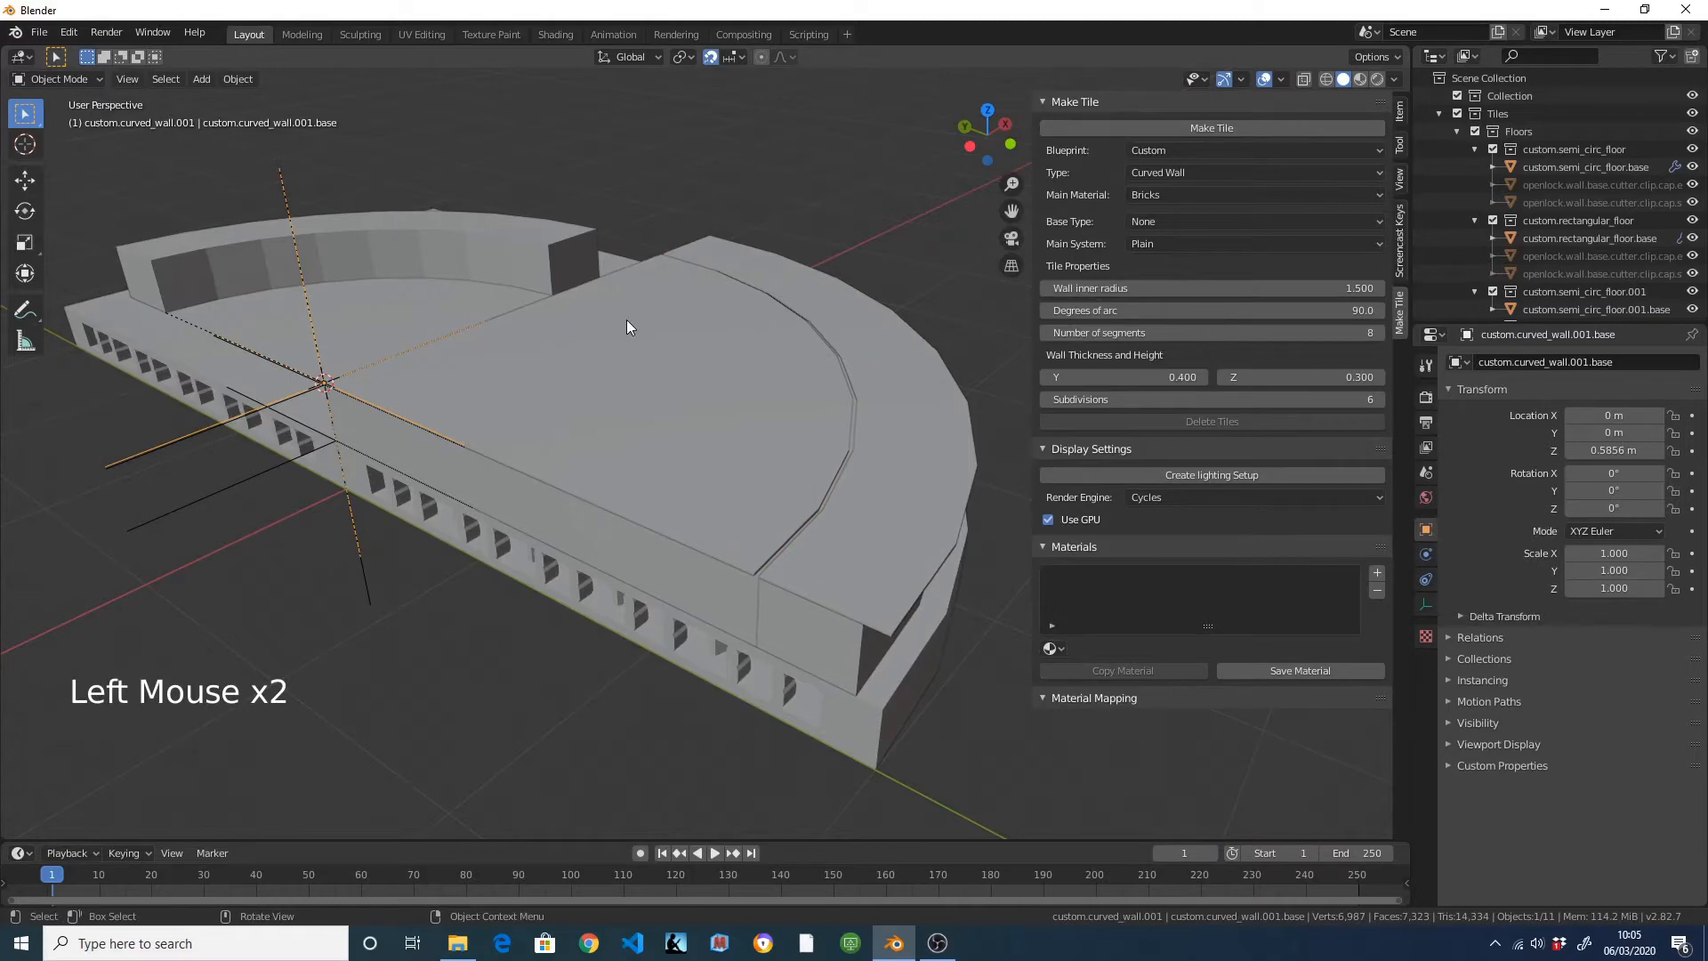
key("KP_7")
type("r90")
key("Return")
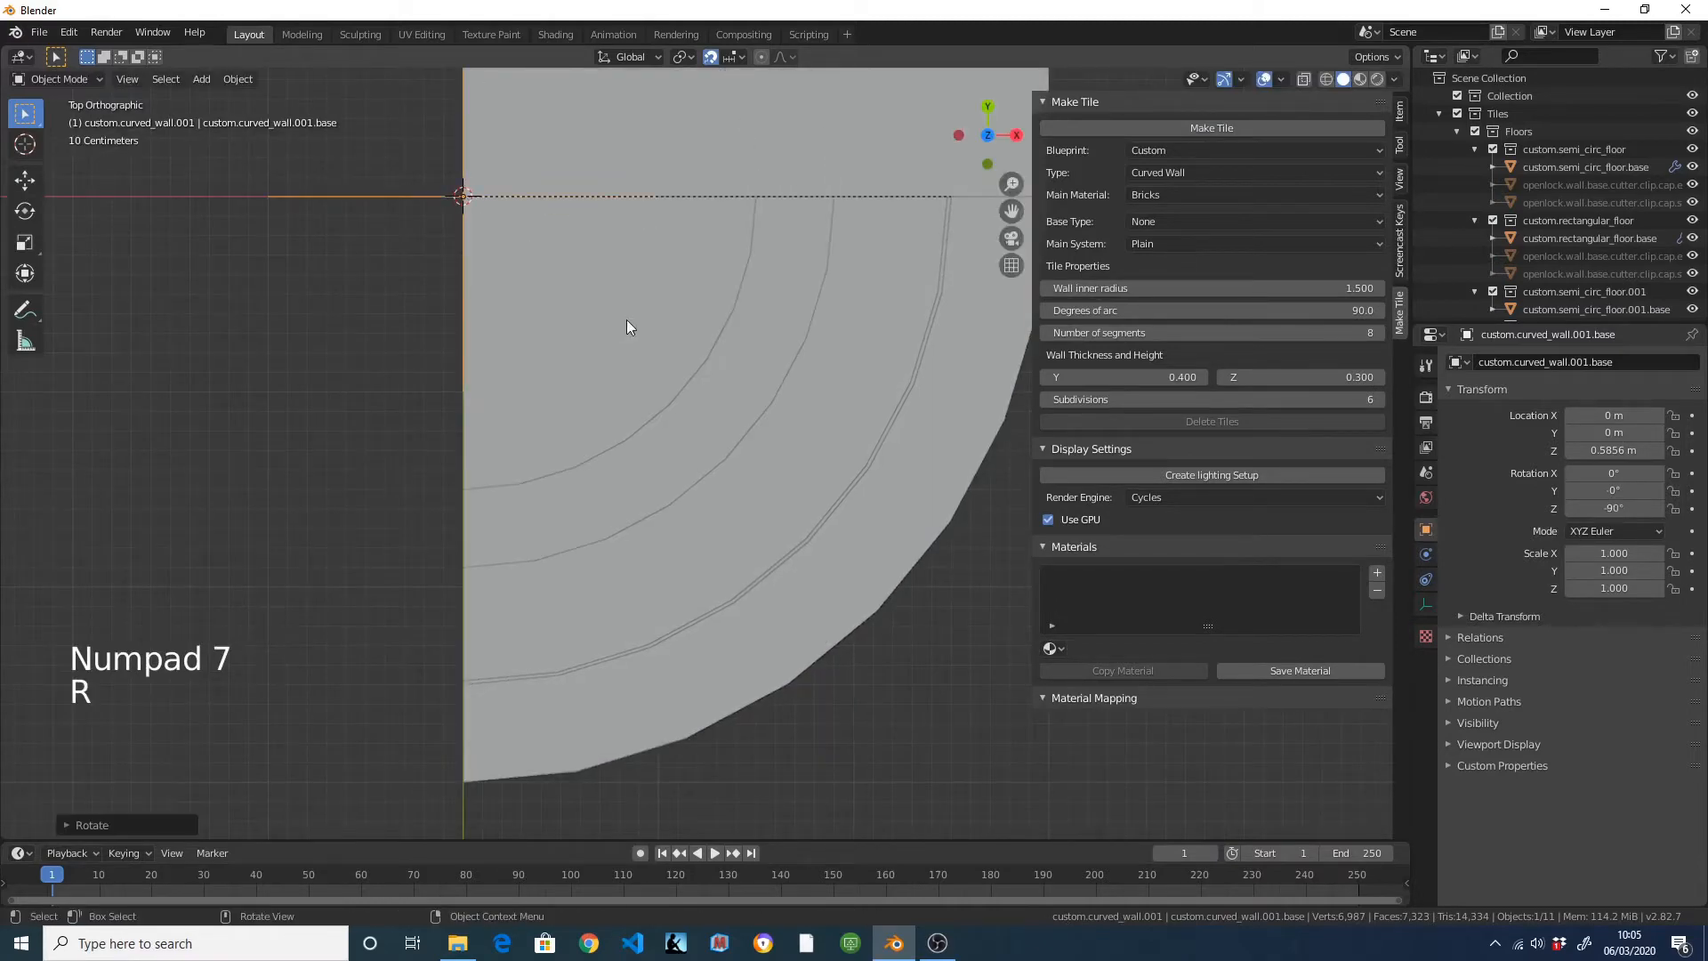
middle_click_drag(661, 430, 797, 300)
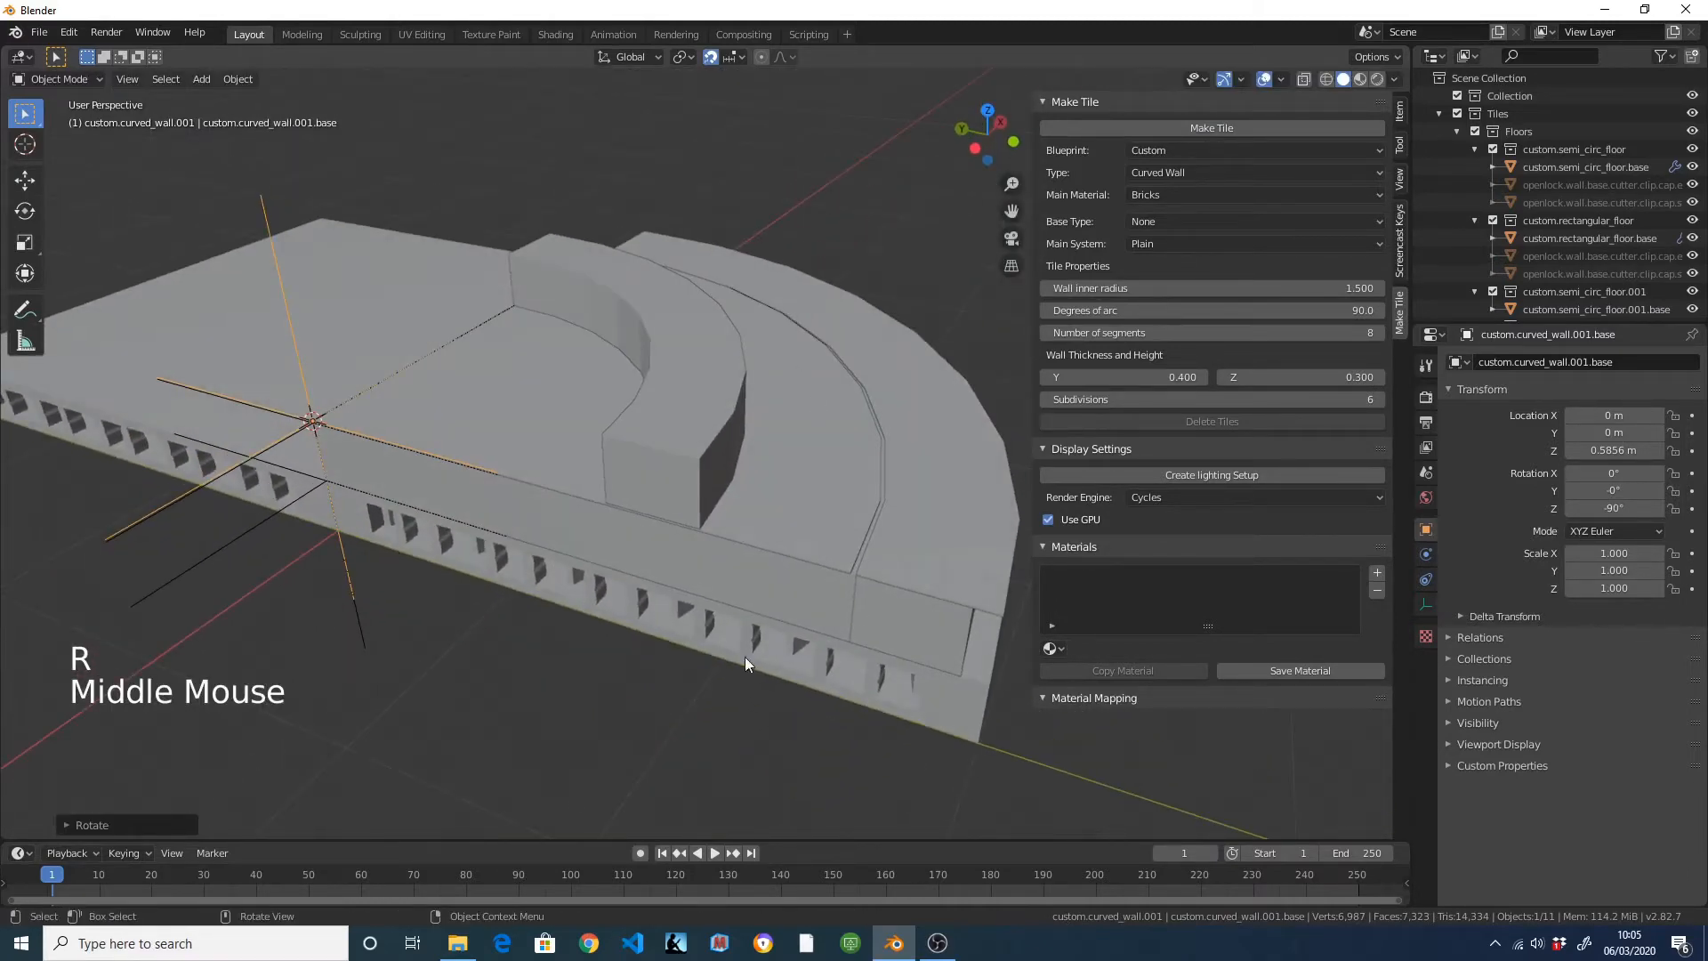
Using the upper semi-circular base's settings, generate a floor with base radius 1.5 and rotate it -90° about Z.
left_click(787, 588)
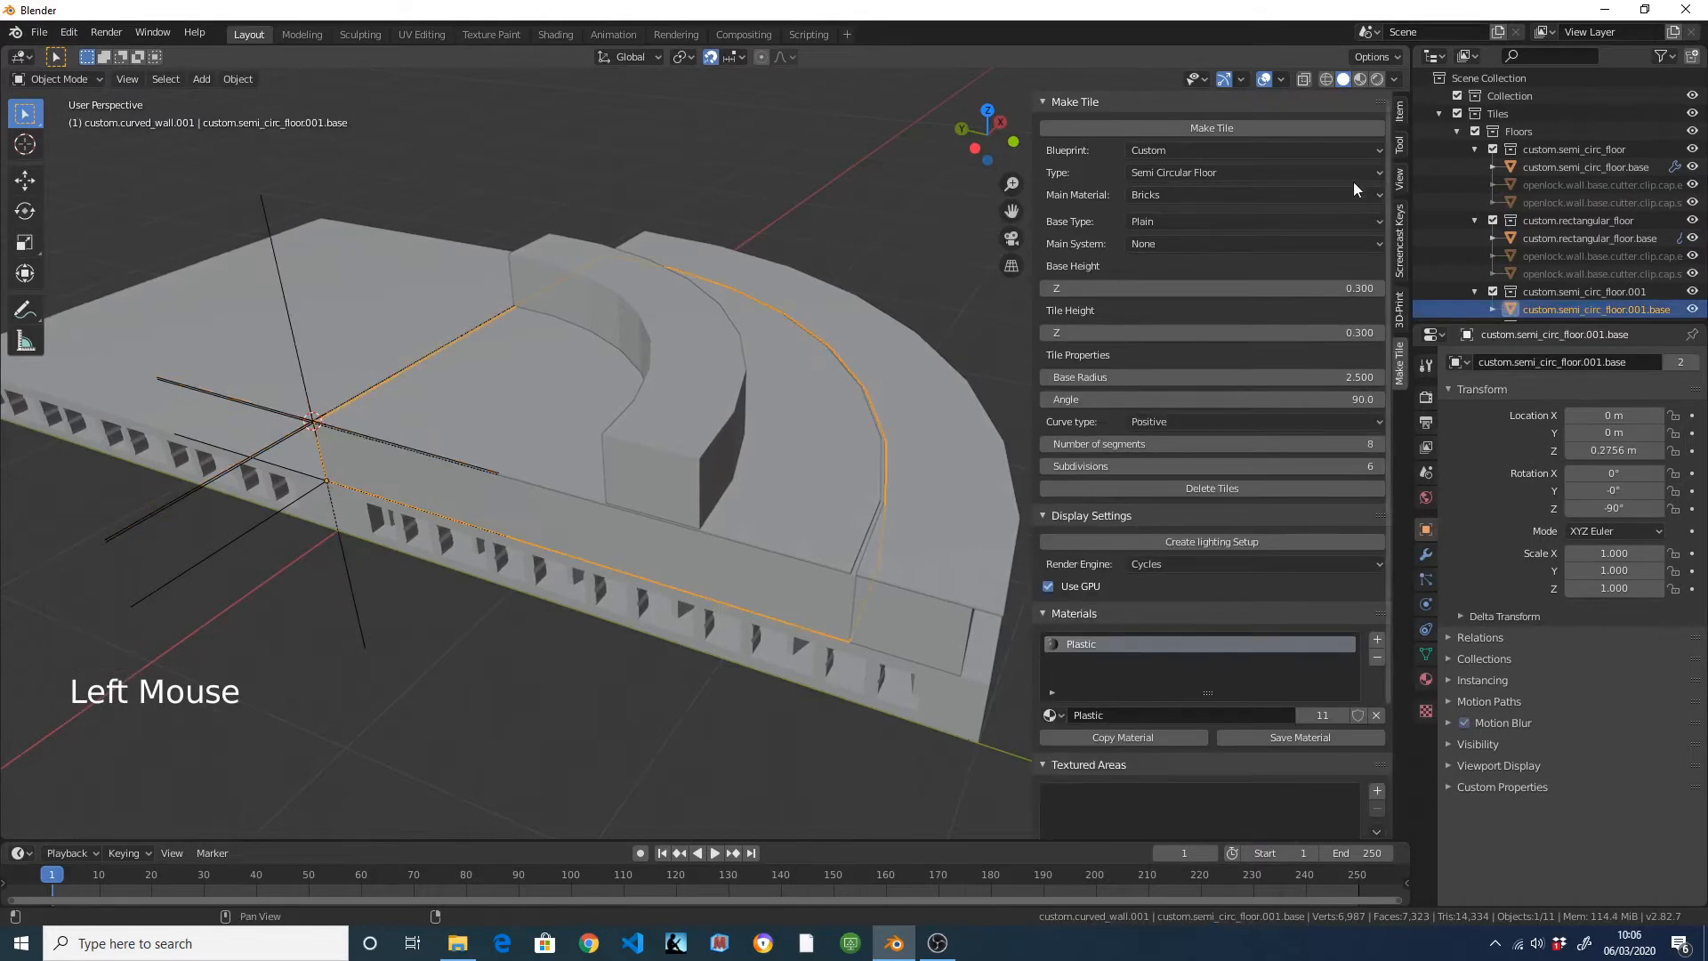
double_click(1324, 377)
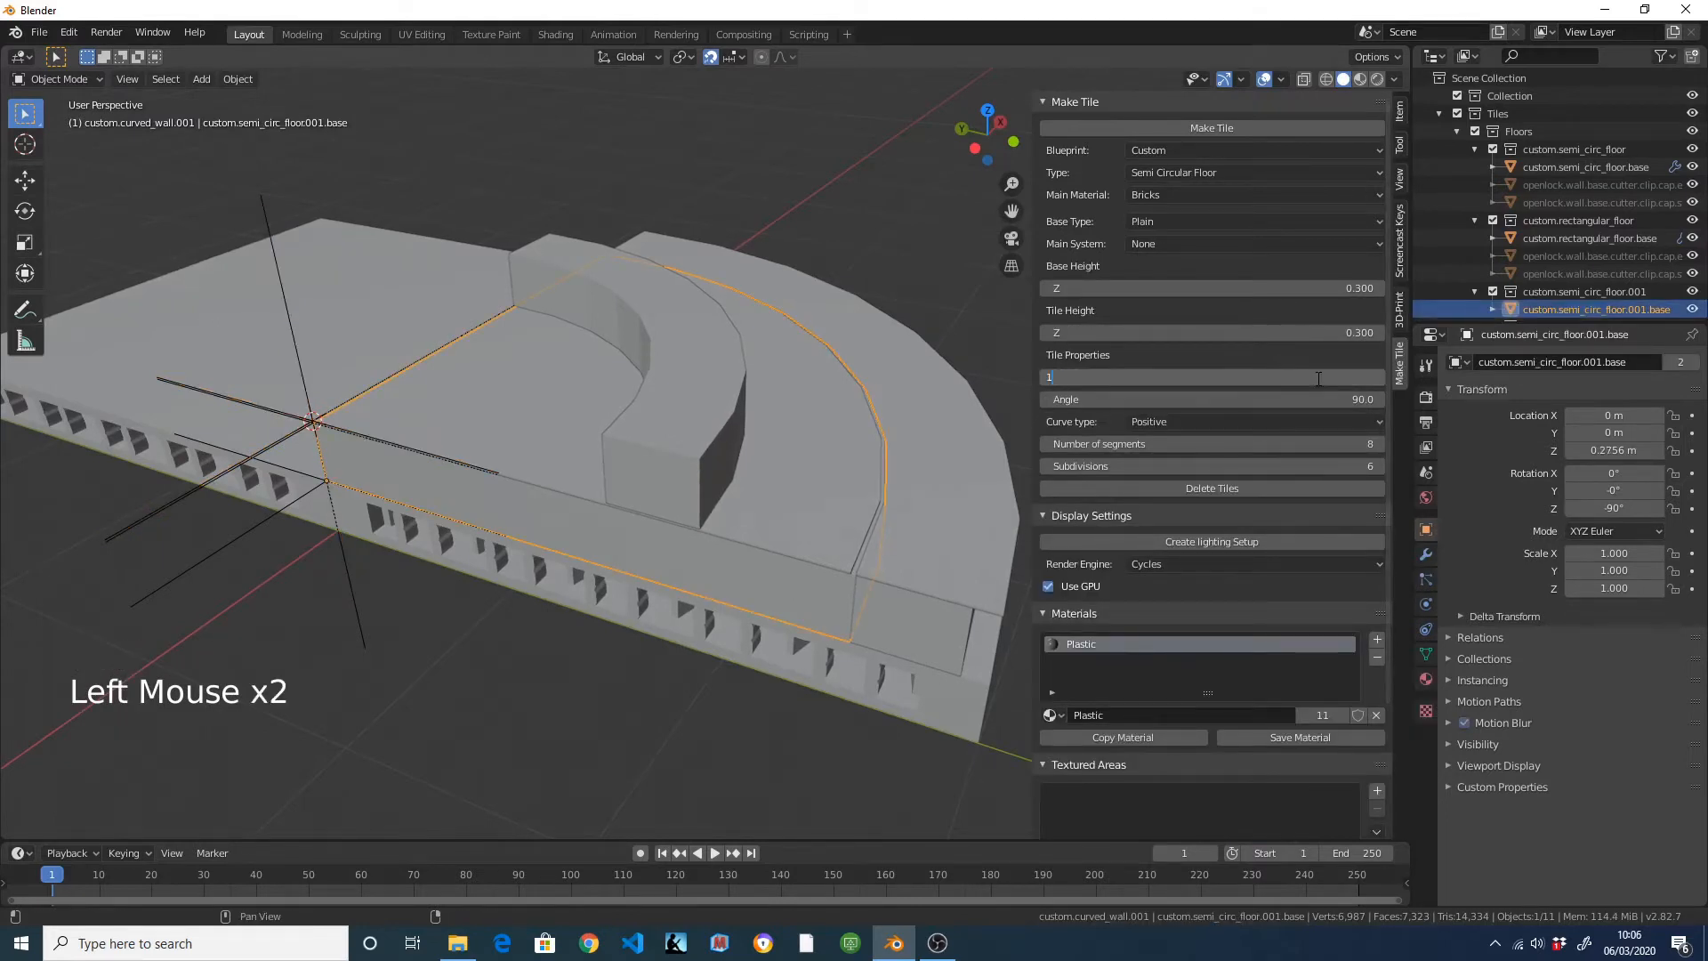
left_click(1226, 124)
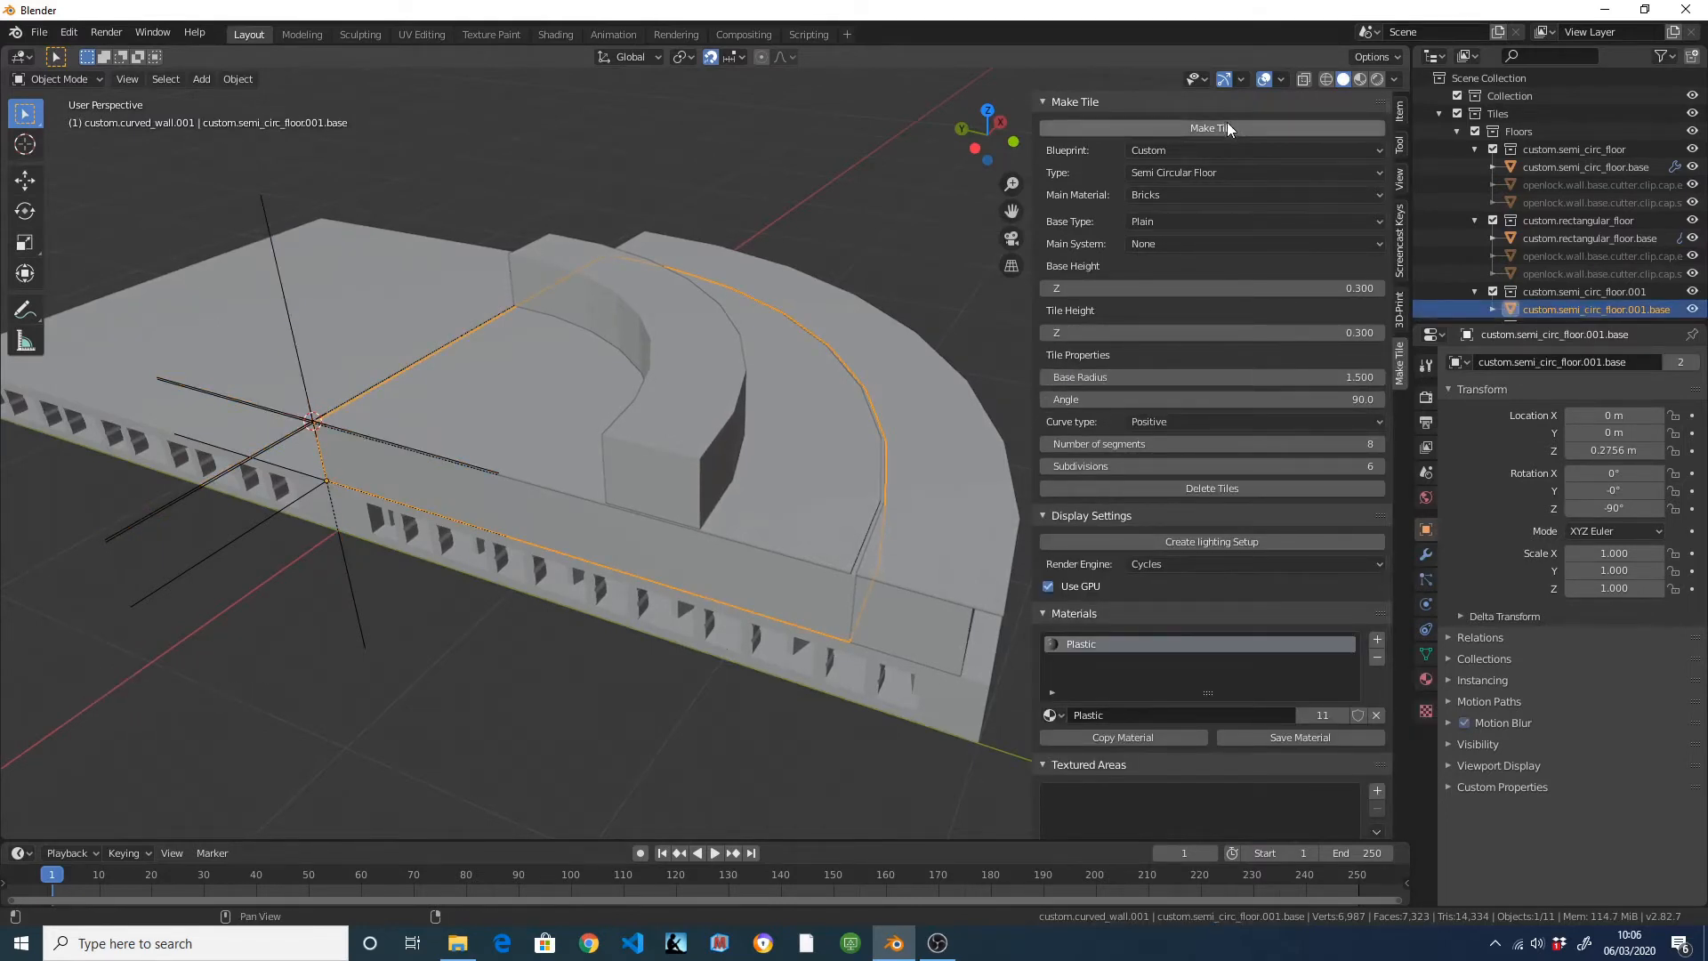
key("KP_7")
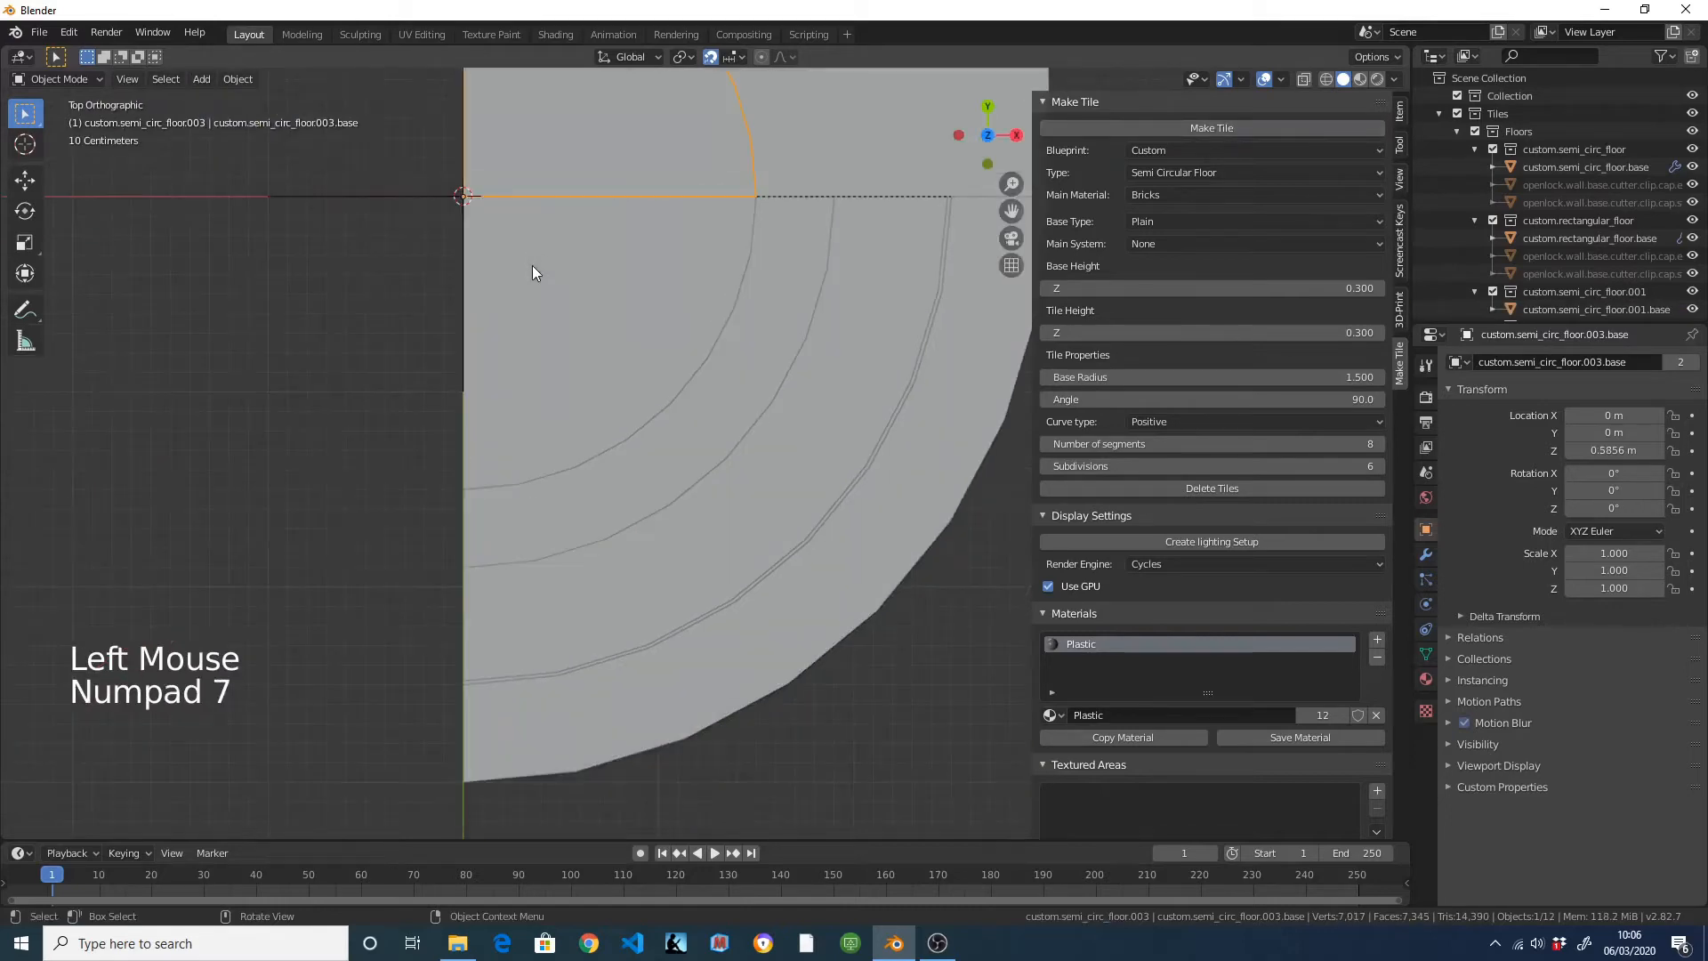
type("r90")
key("Return")
Snap the 3D cursor to the top corner vertex of the new semi-circular base.
middle_click_drag(532, 272, 387, 317)
scroll(386, 317, "up", 2)
key("Tab")
left_click(216, 326)
left_click(221, 317)
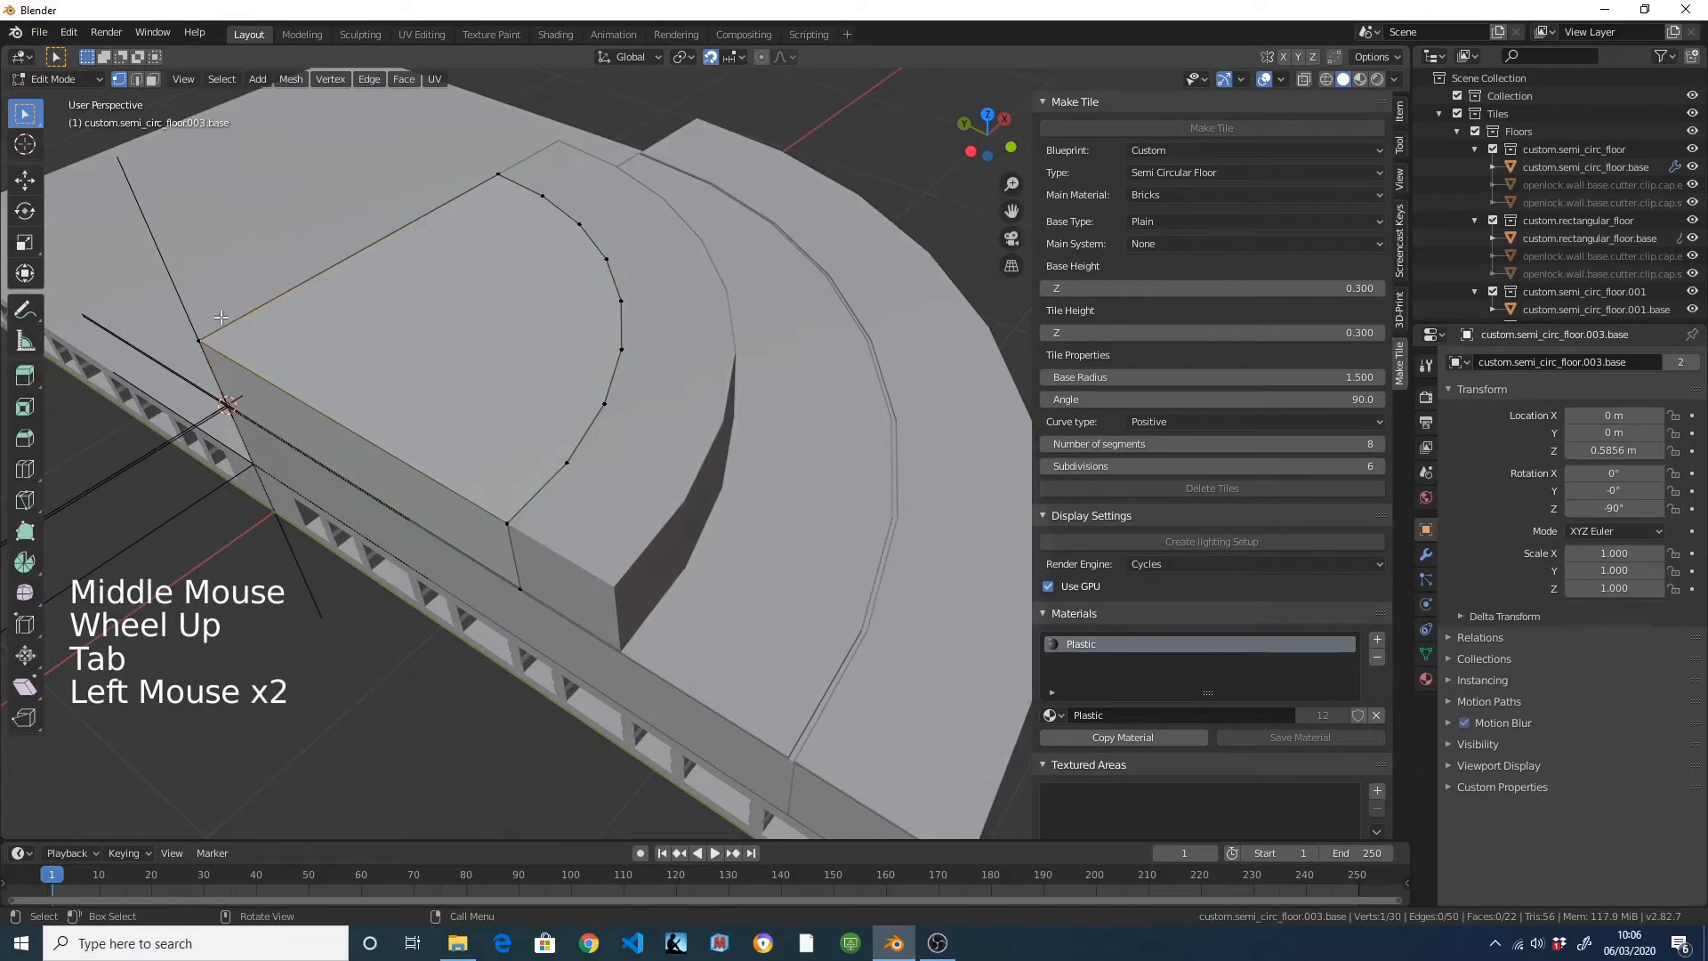
left_click(194, 338)
key("shift+s")
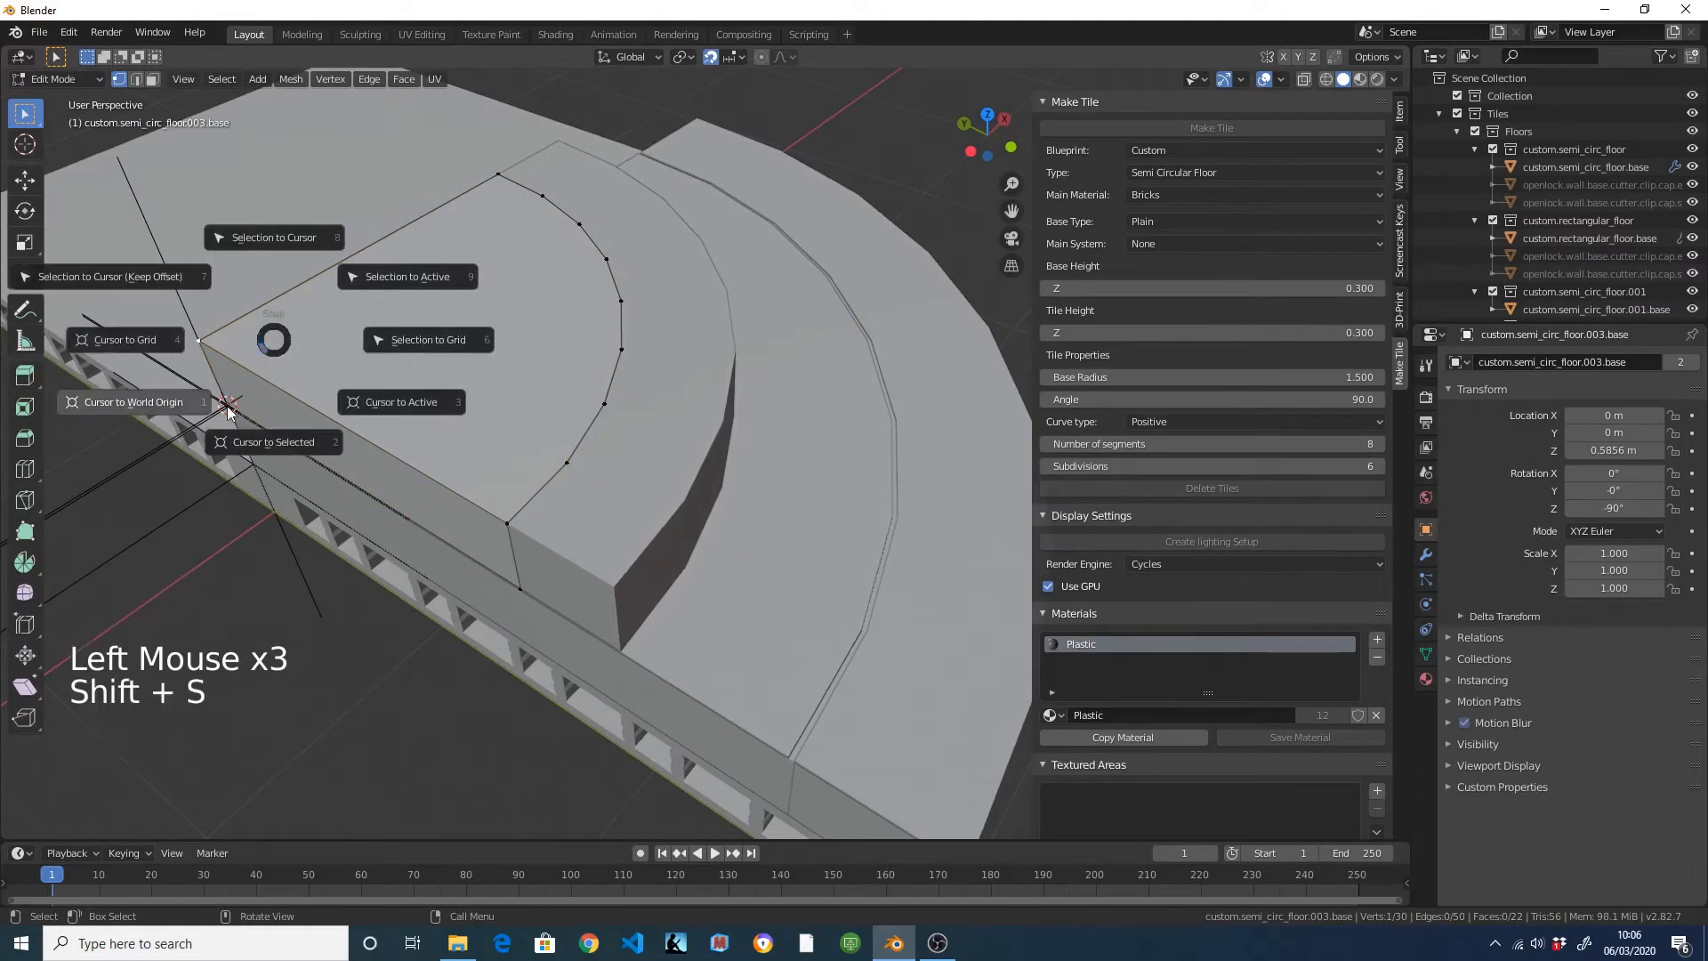
left_click(282, 441)
key("Tab")
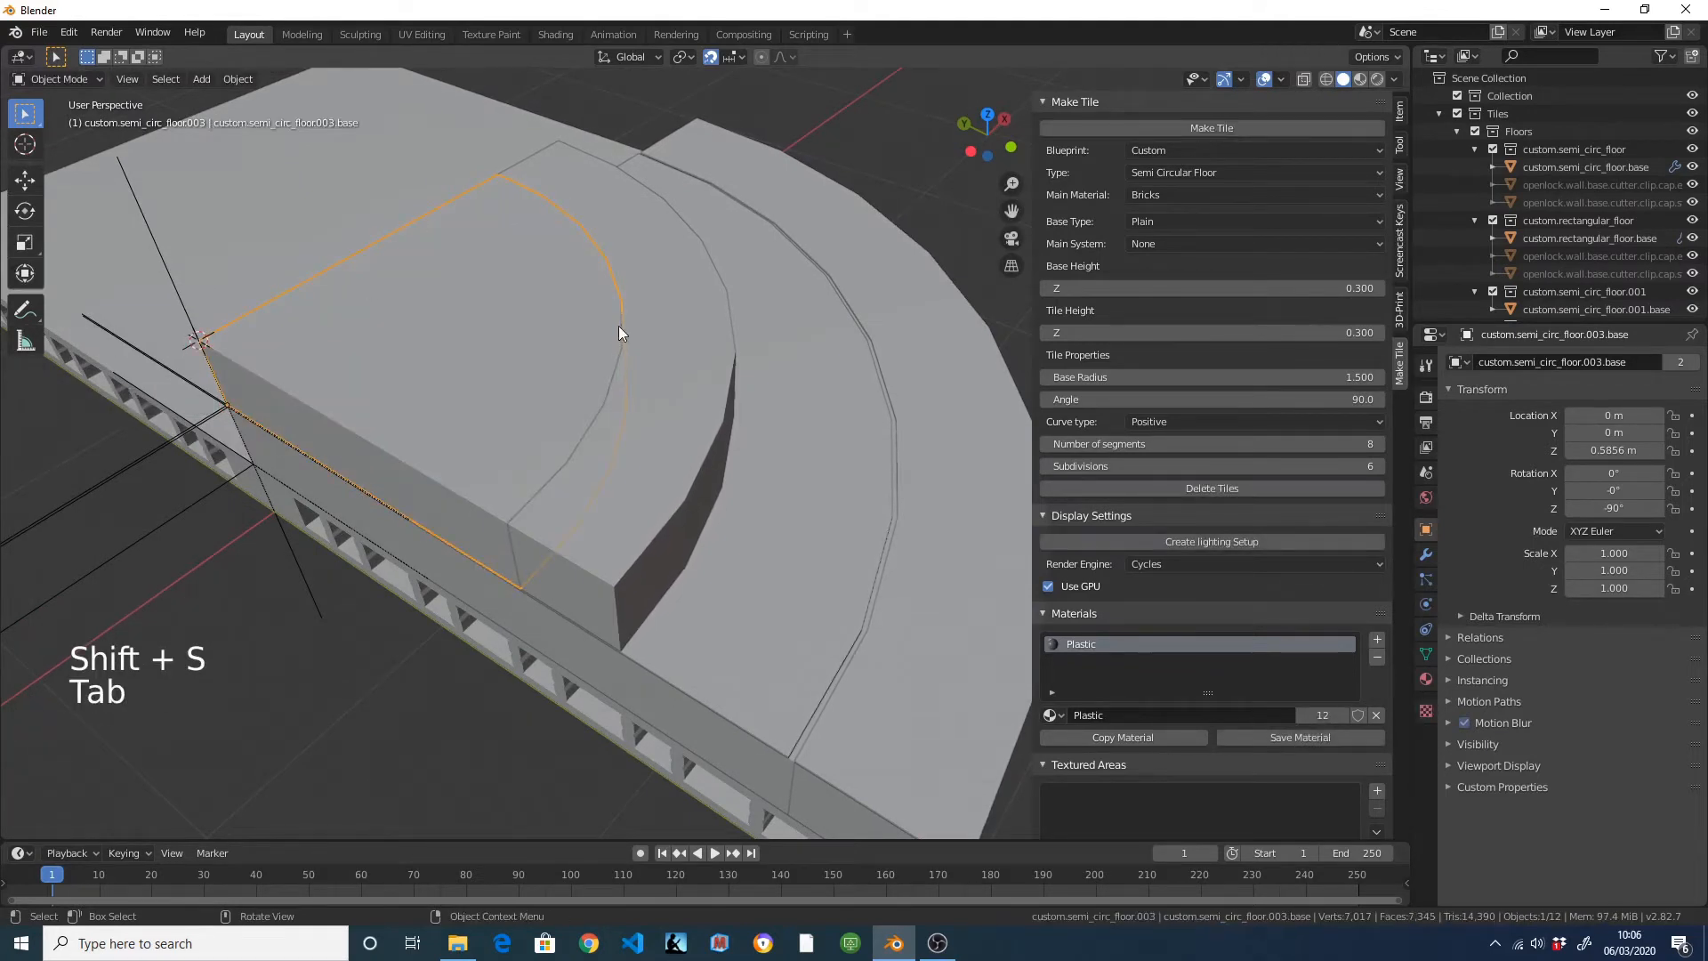
Select the thin curved floor and set its radius to 1.5 and main material to Floor Tiles.
scroll(756, 498, "down", 1)
left_click(909, 614)
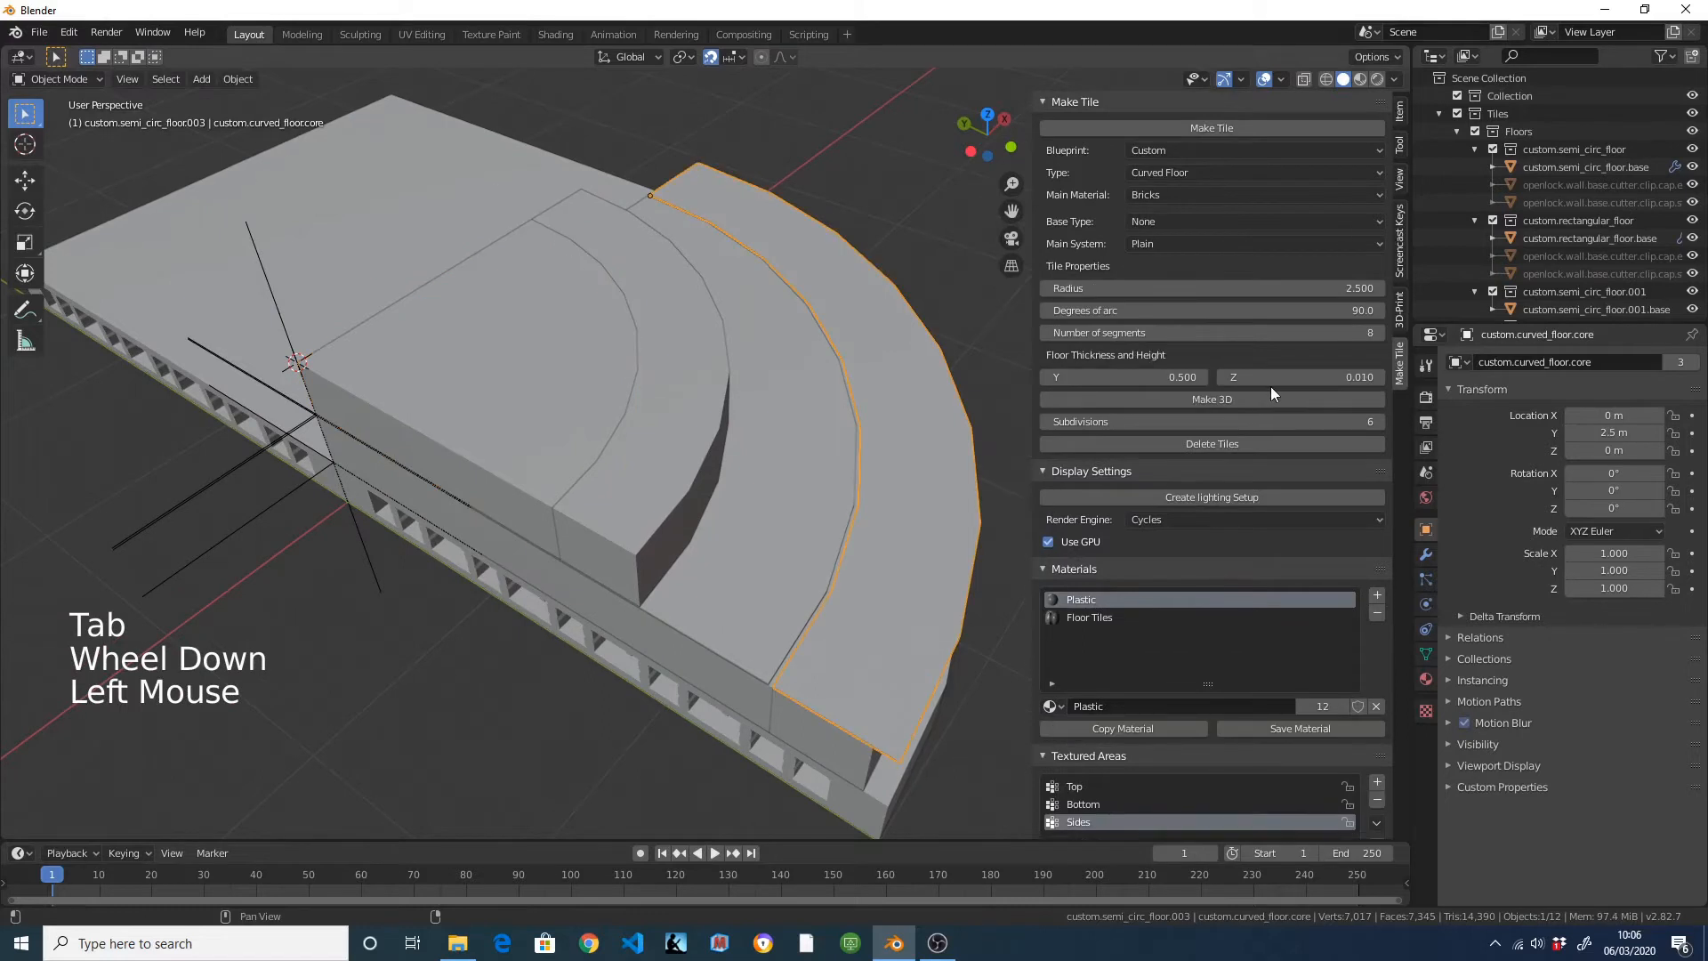
double_click(1279, 289)
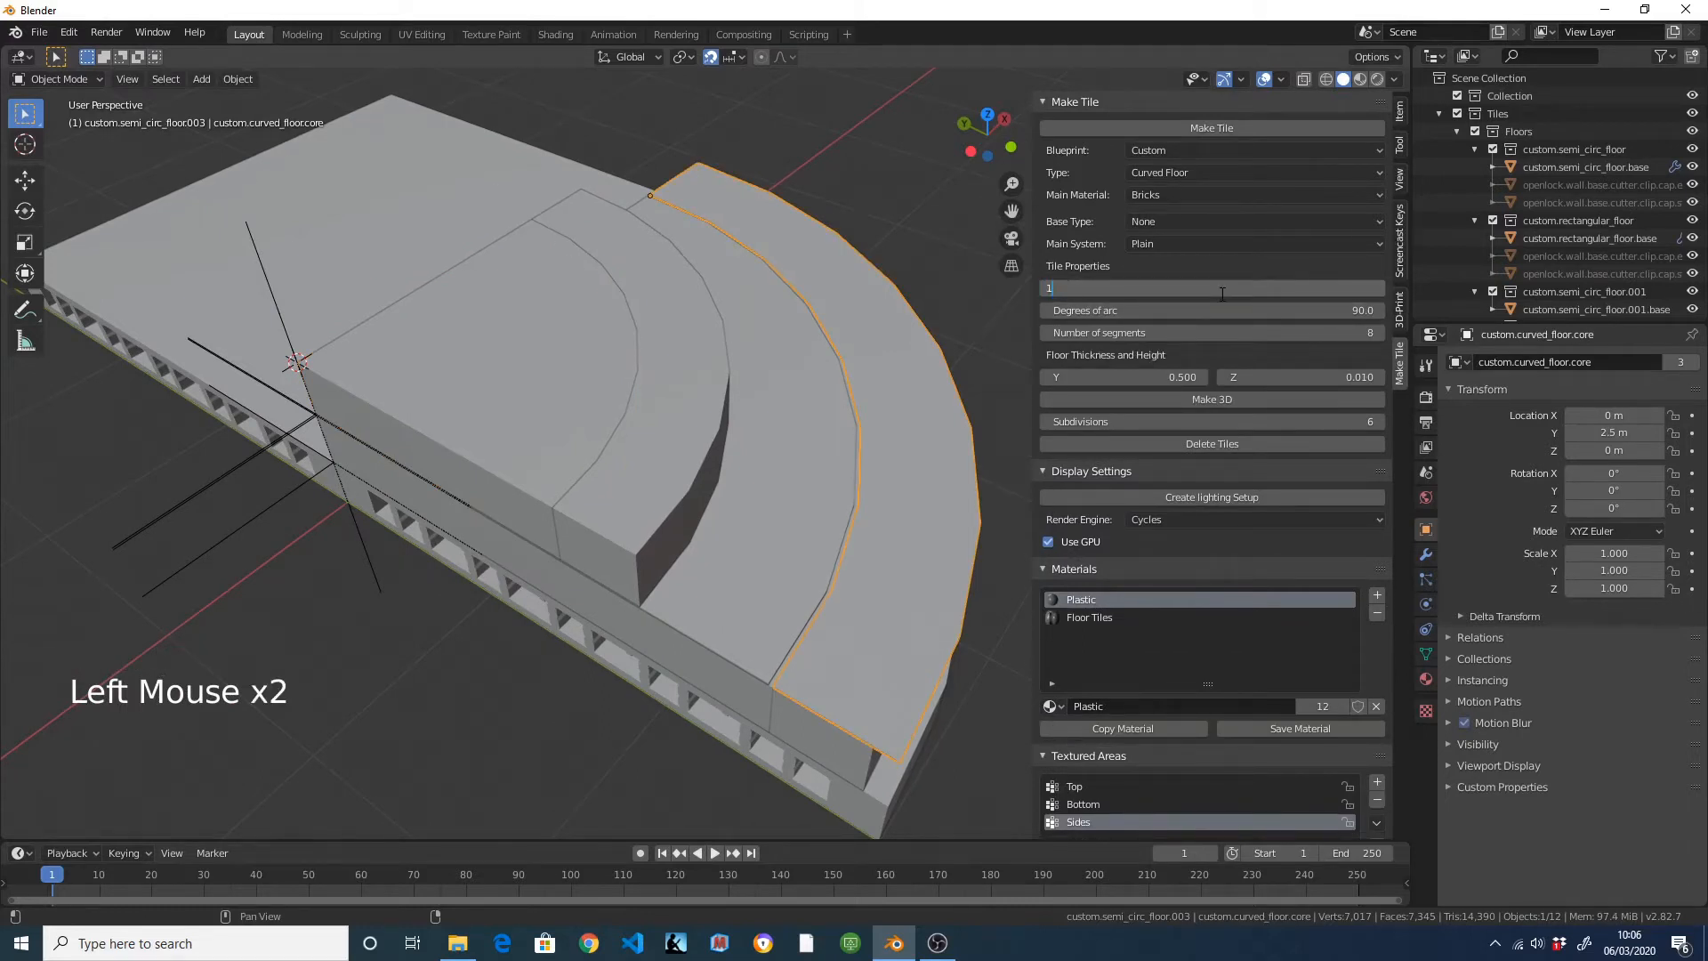
key("Return")
left_click(1186, 194)
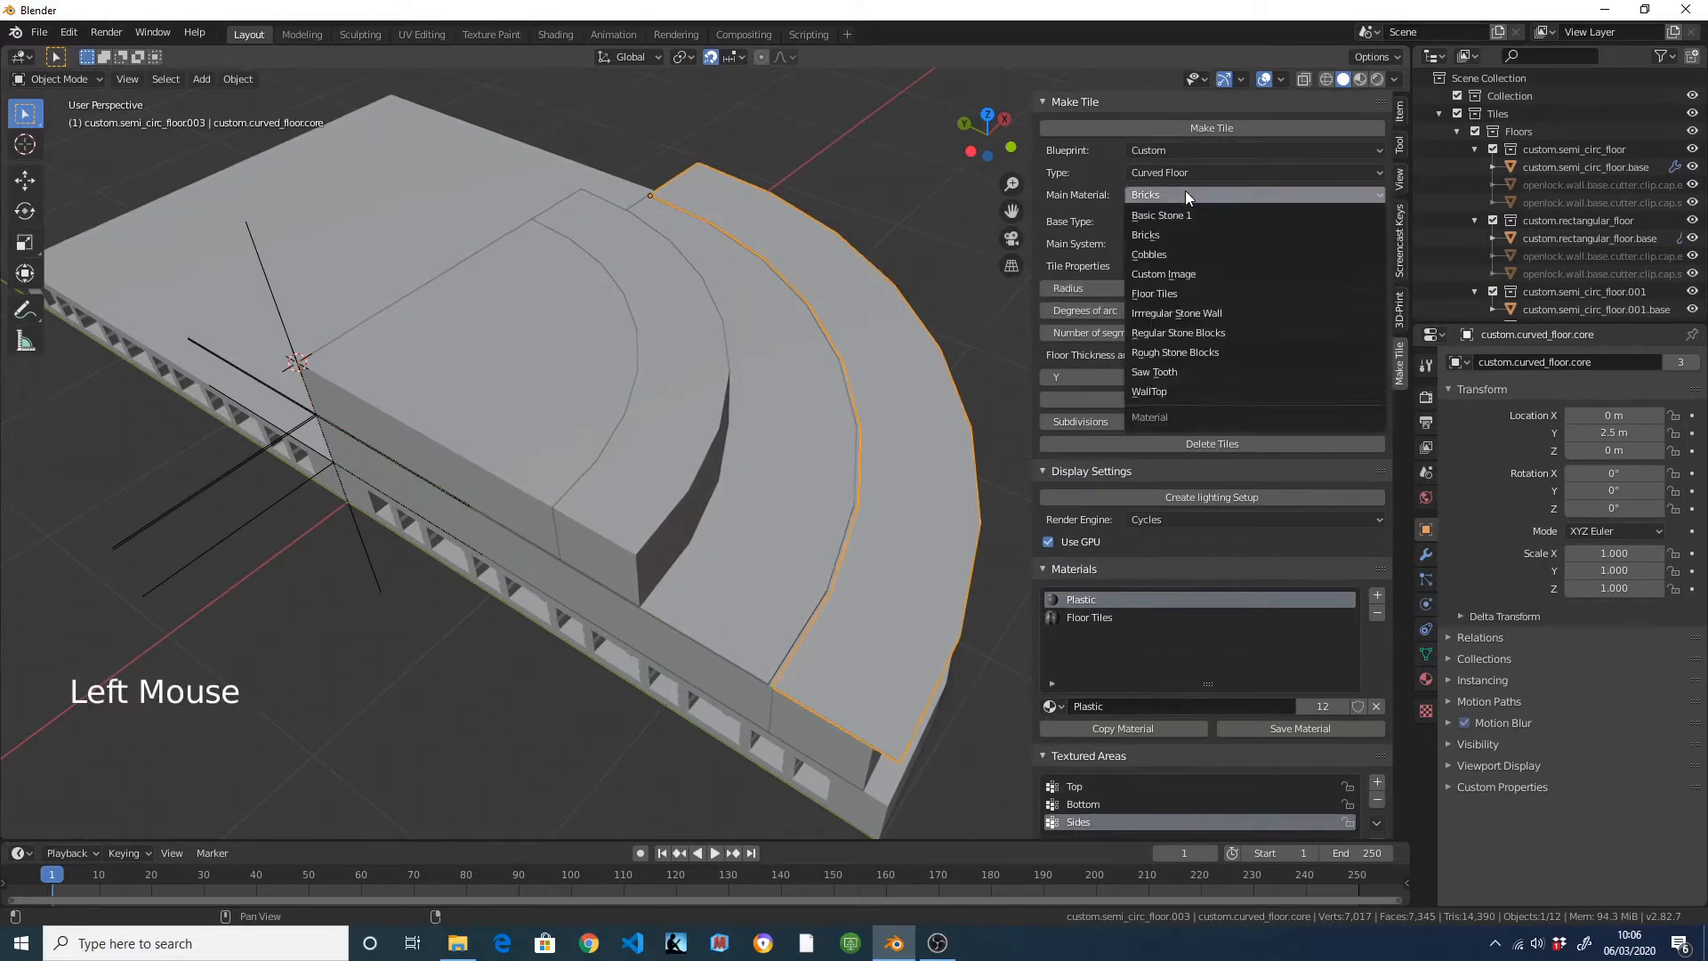
left_click(1206, 292)
Generate the smaller thin curved floor and rotate it in top view to sit over the upper curved wall.
left_click(1209, 127)
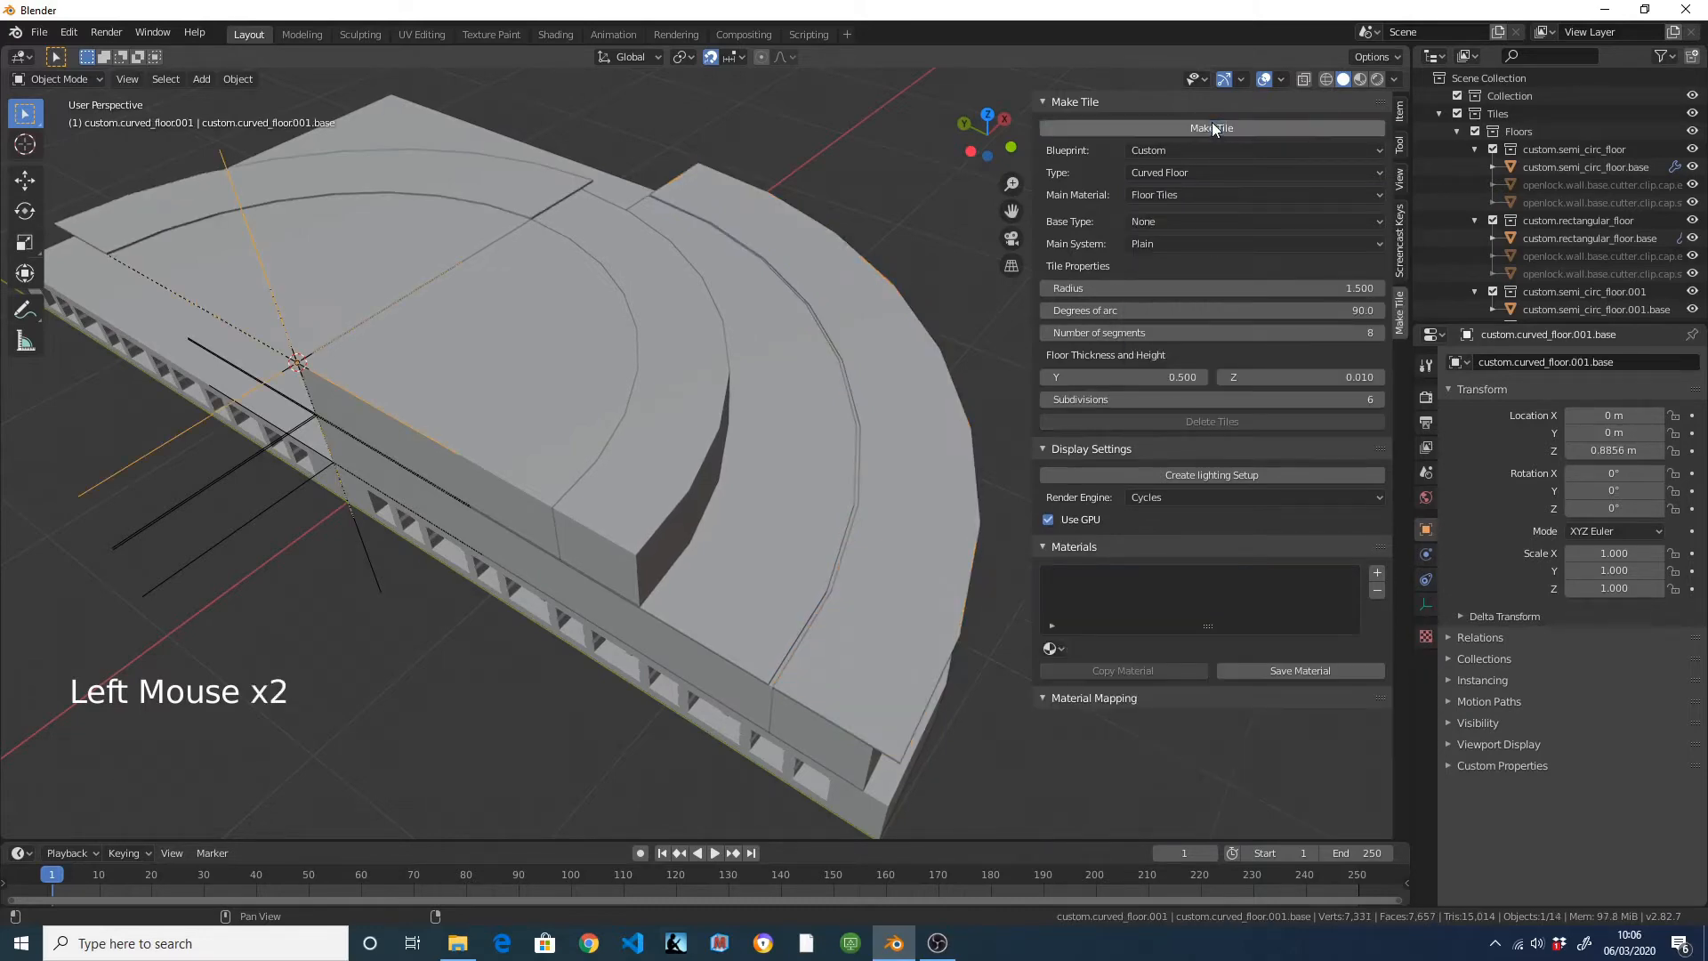
key("KP_7")
key("r")
left_click(511, 240)
middle_click_drag(512, 241, 746, 251)
Using the lower thin semi-circular floor's settings, generate a floor with base radius 1.48 and rotate it -90° about Z in top view.
left_click(860, 422)
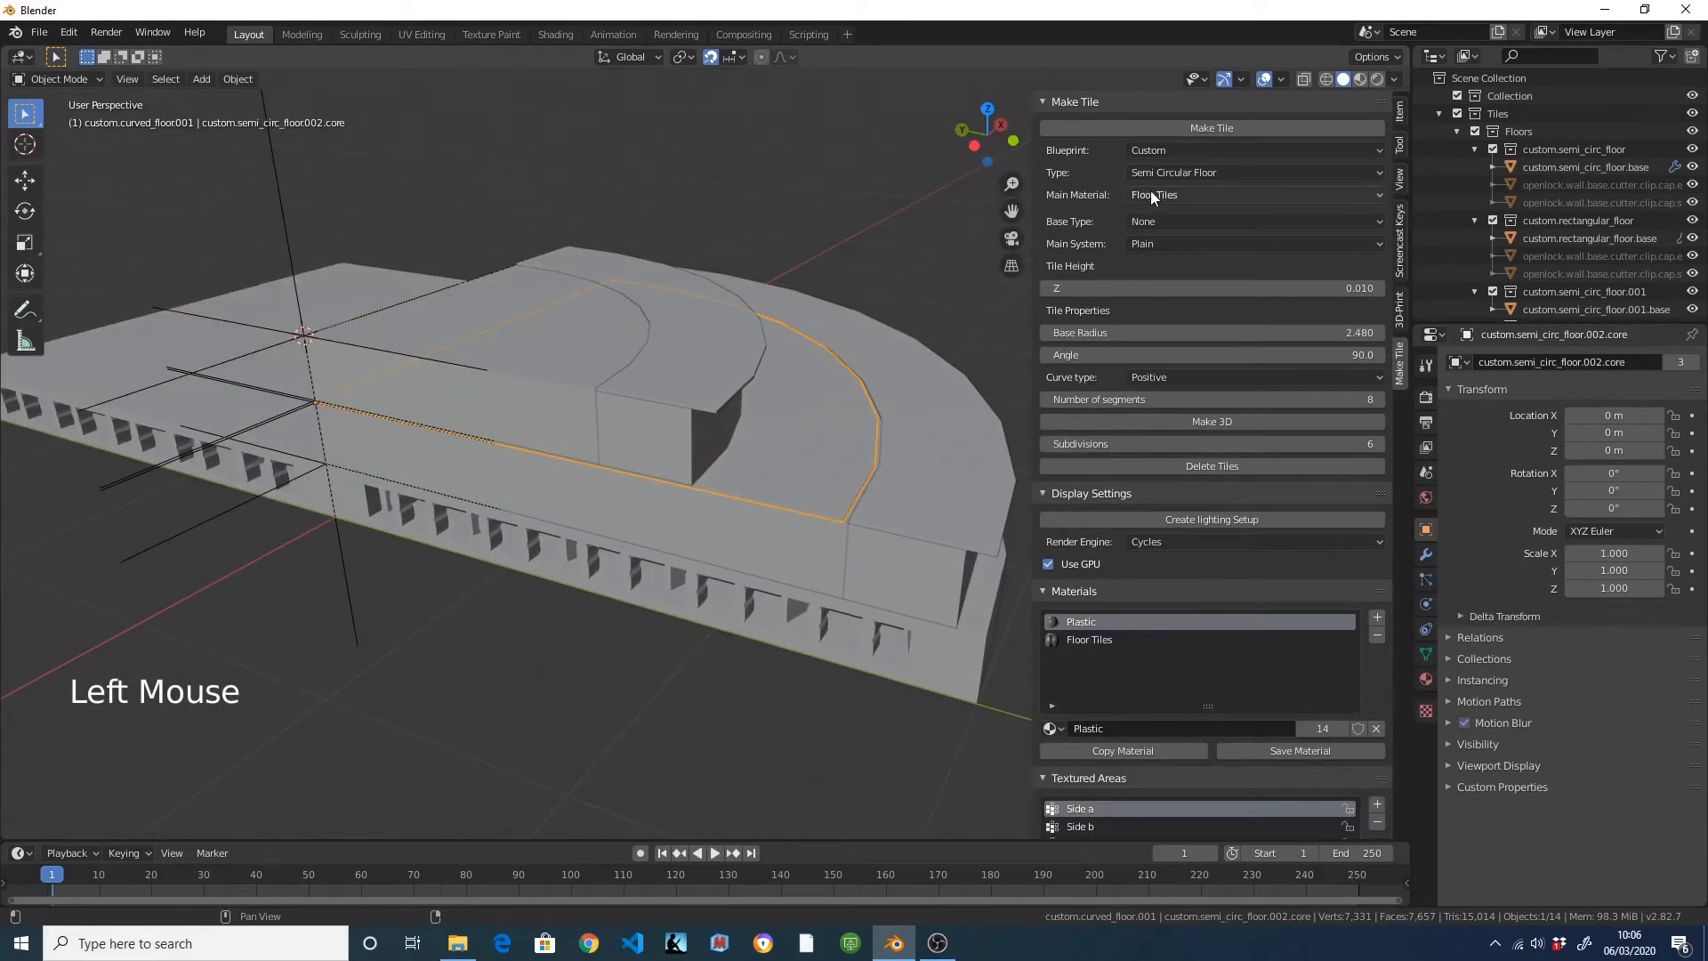
left_click(1245, 333)
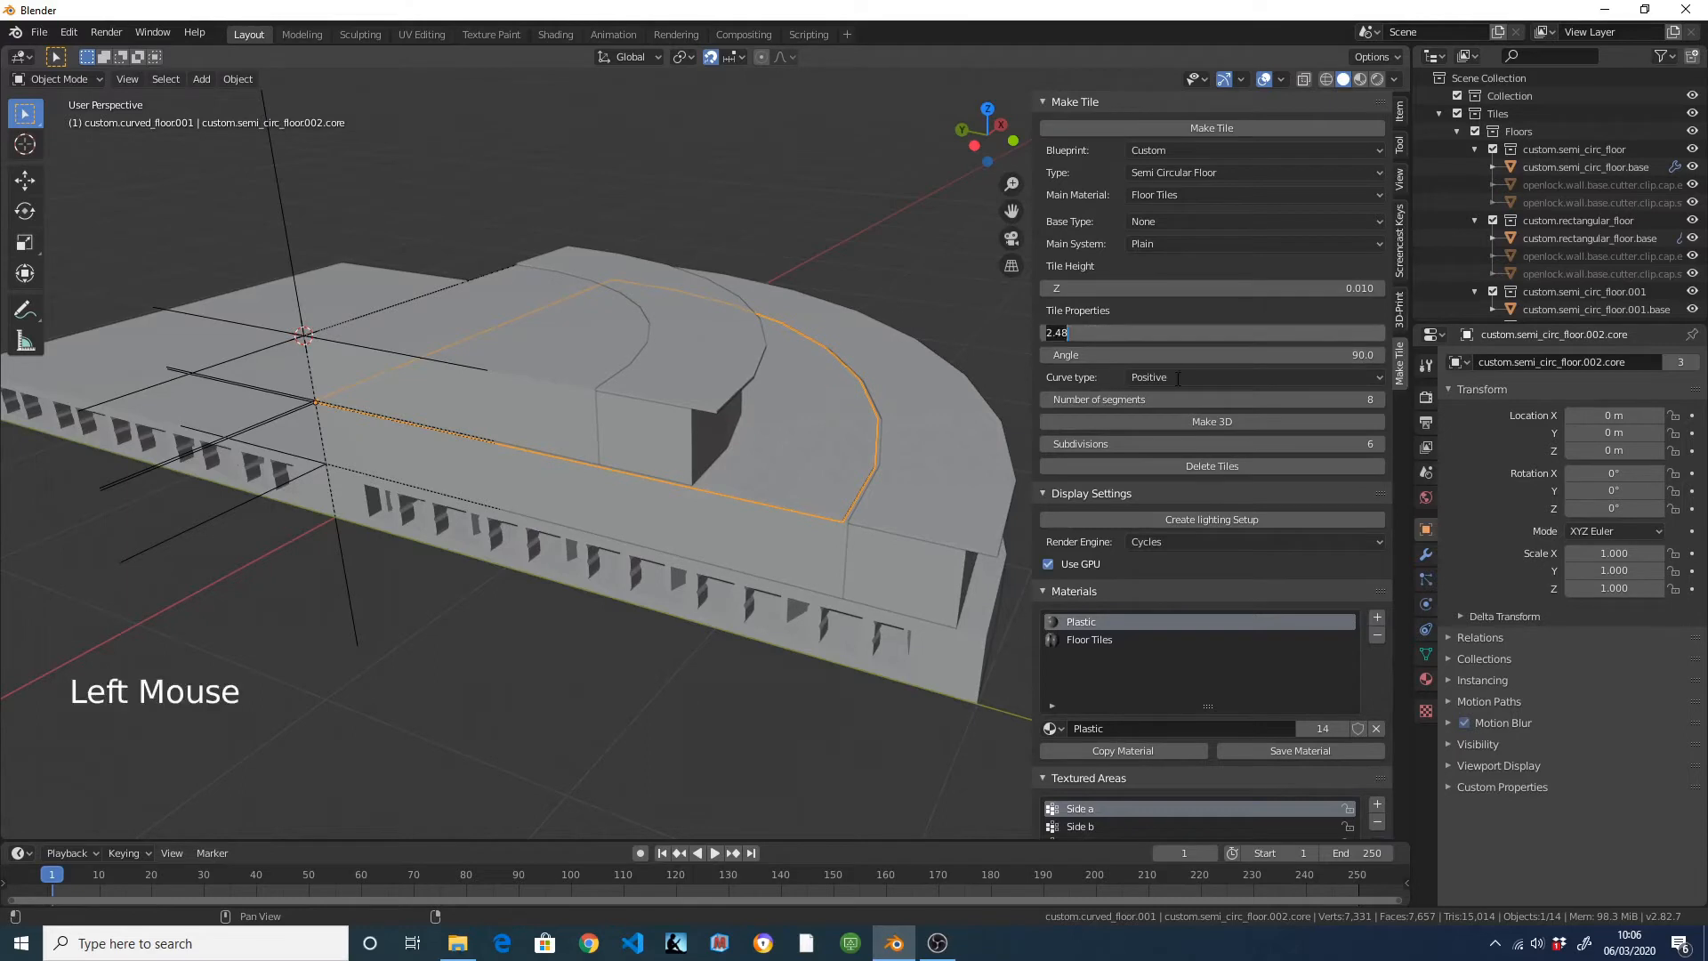
left_click(1176, 378)
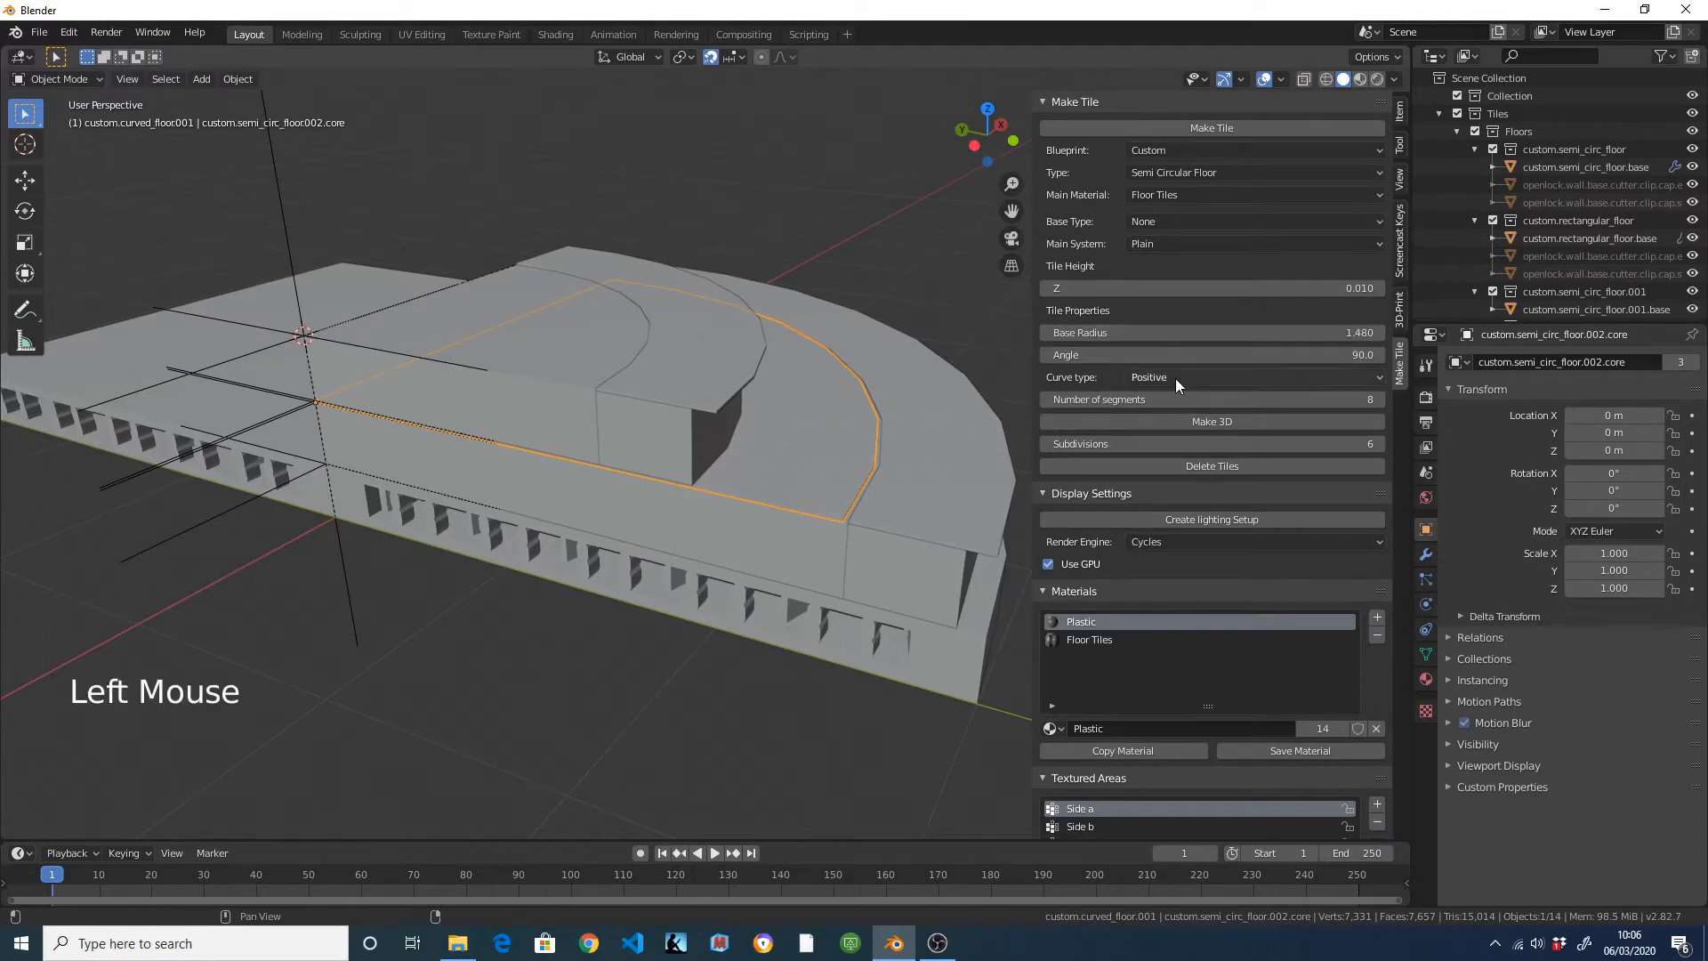
left_click(1139, 128)
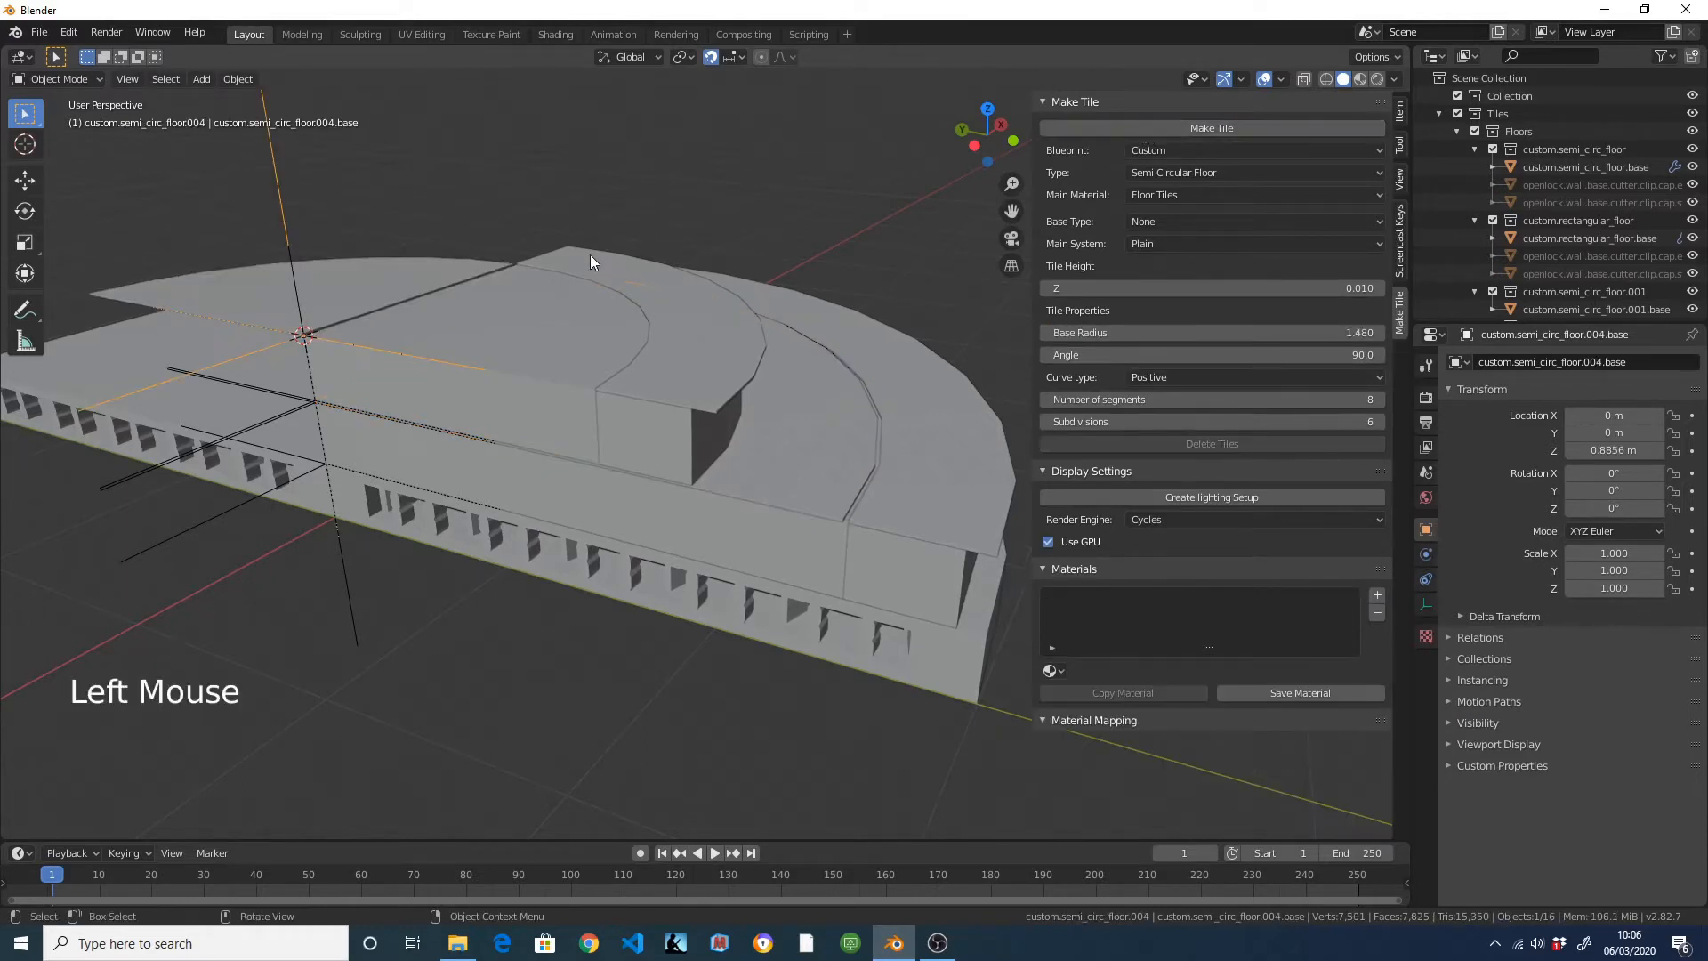
key("KP_7")
key("r")
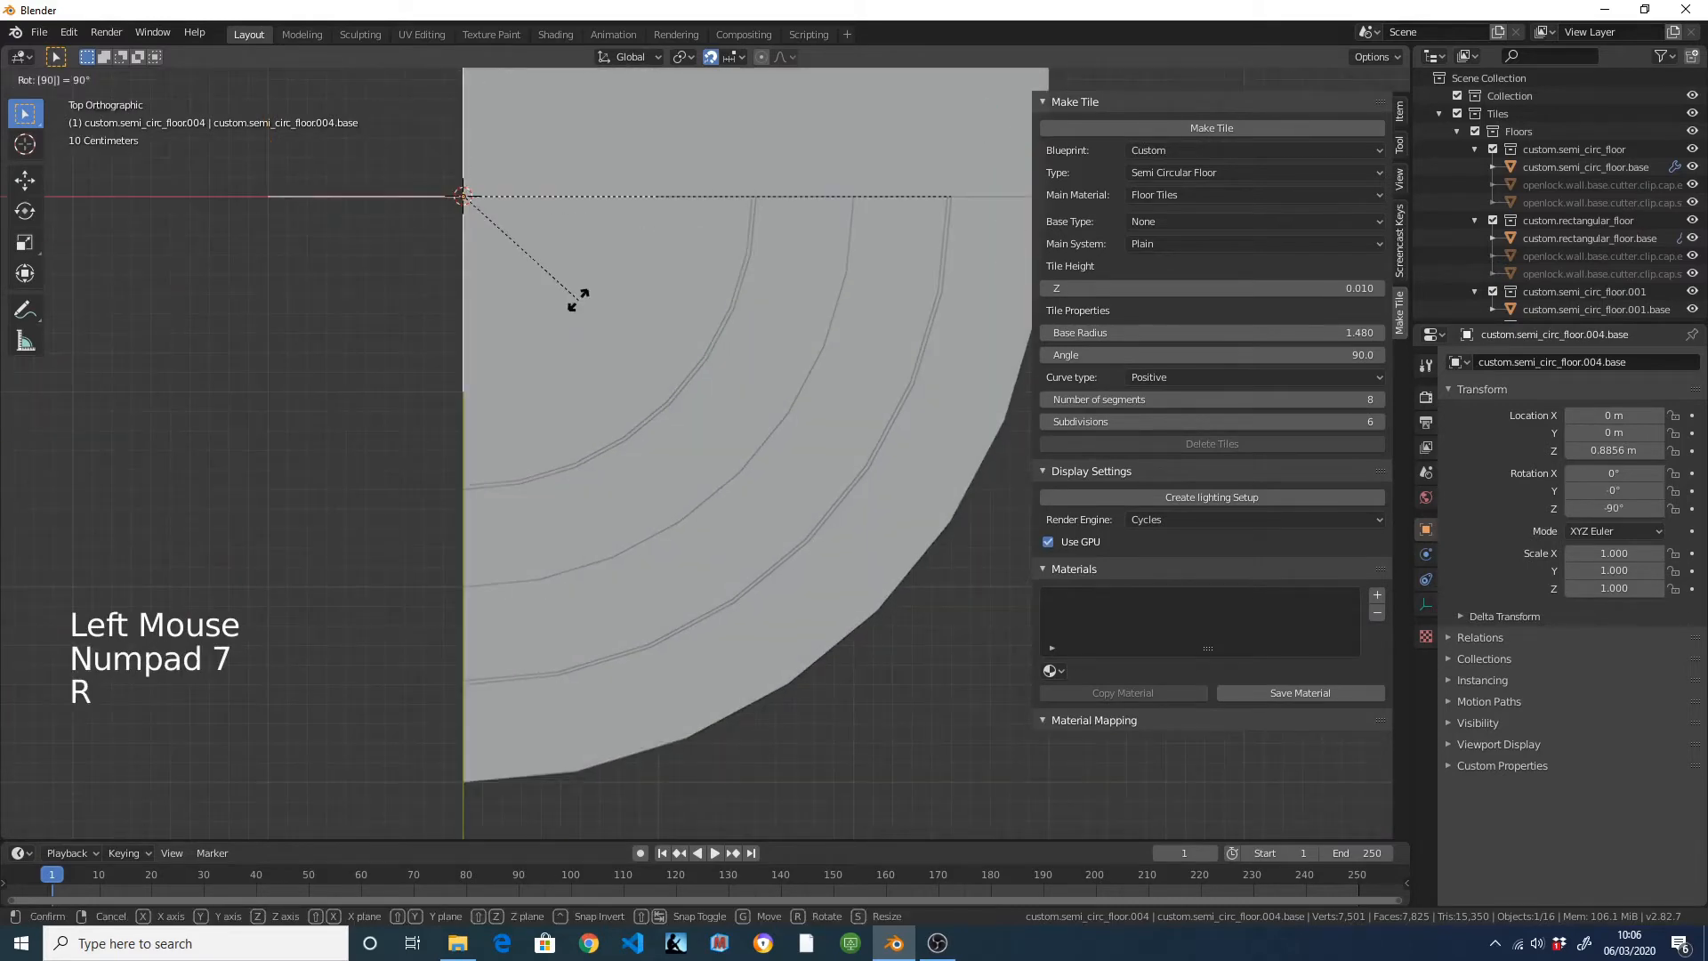
Snap the 3D cursor to the rectangular base's top outer corner vertex where it meets the semi-circular base.
scroll(578, 308, "down", 3)
middle_click_drag(554, 404, 545, 320)
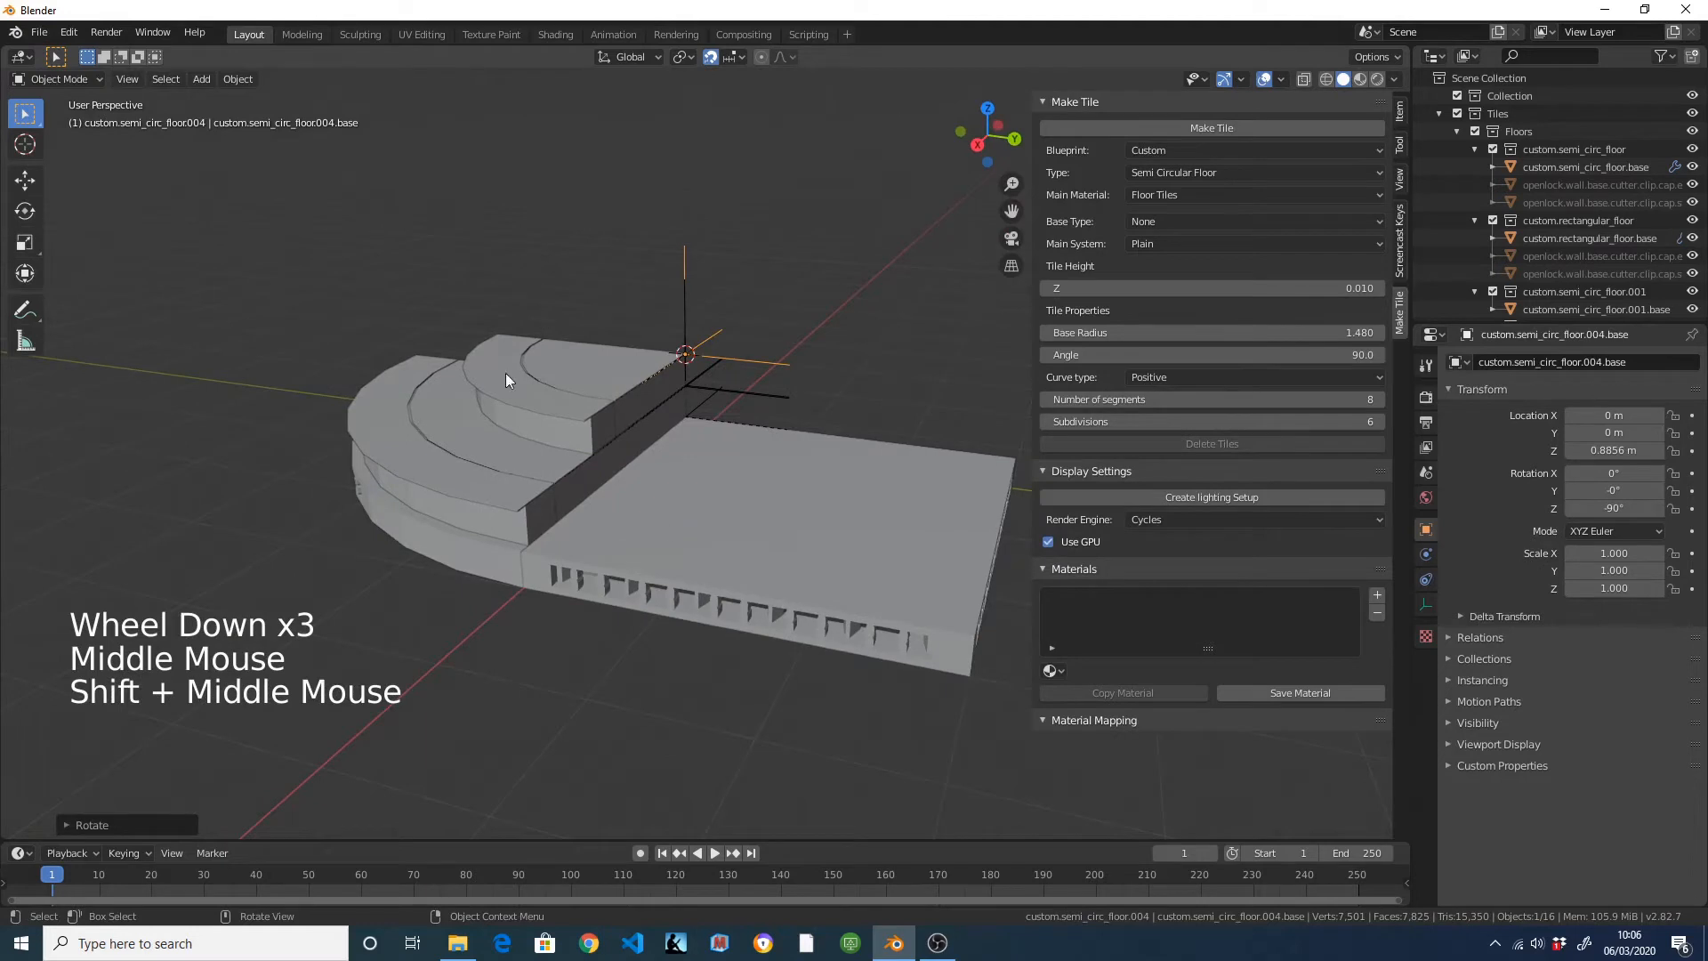
left_click(835, 499)
middle_click_drag(831, 498, 680, 539)
scroll(900, 510, "up", 2)
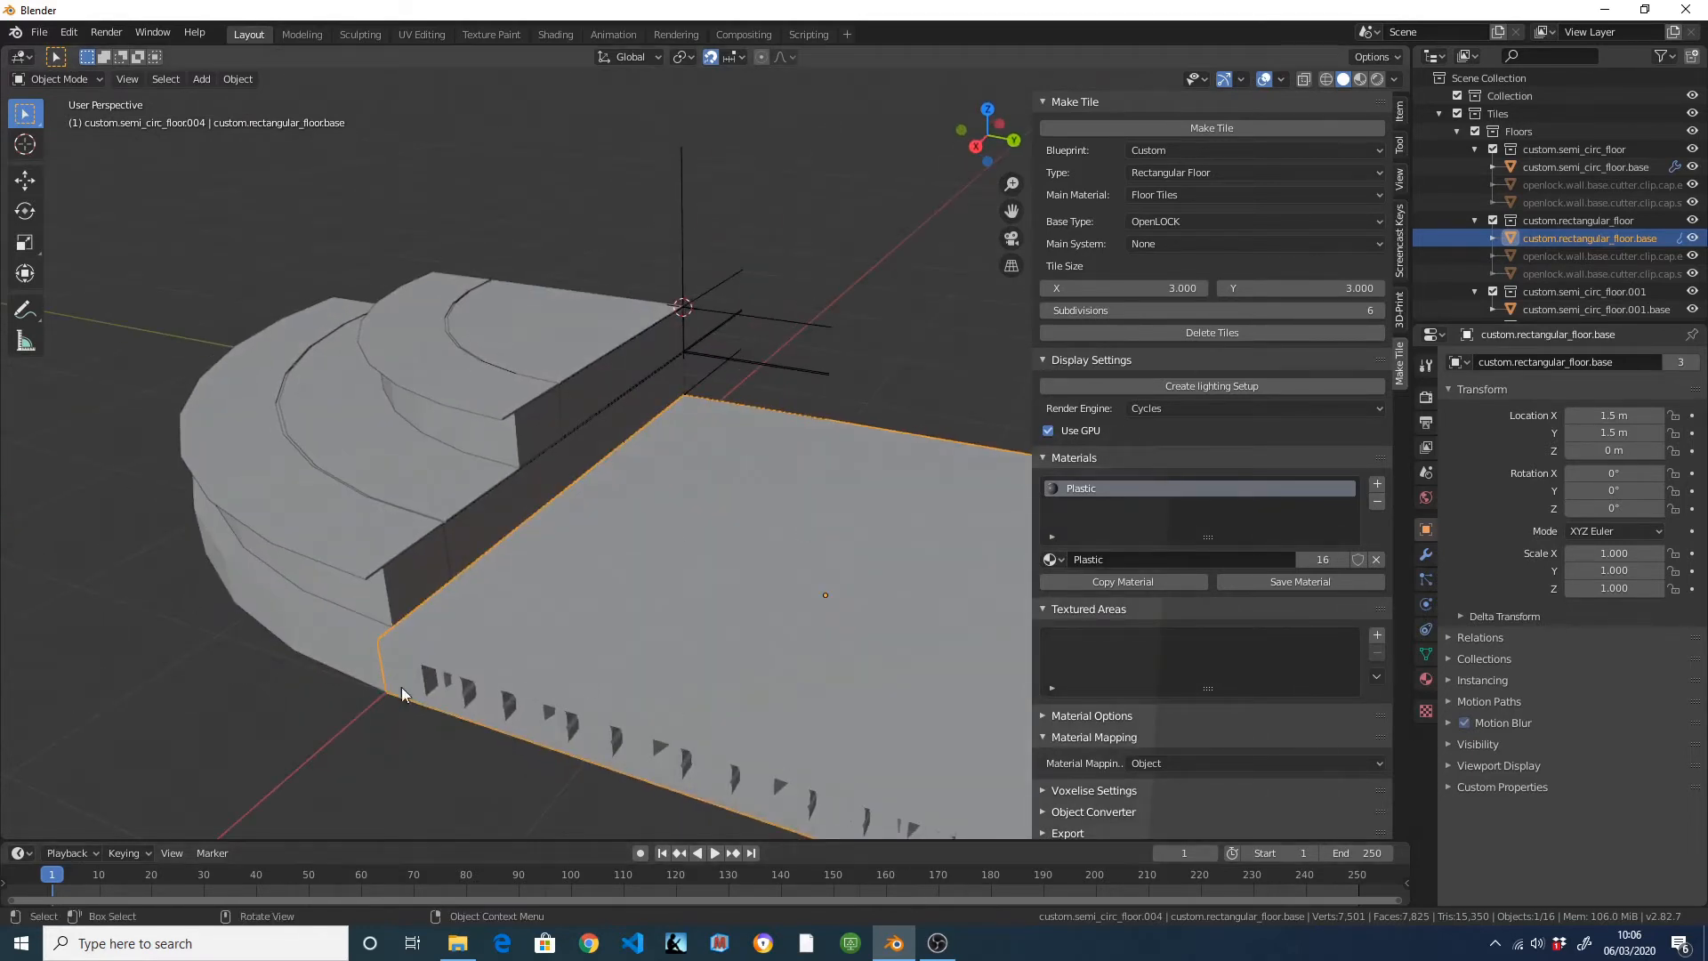
middle_click_drag(680, 731, 407, 572, "shift")
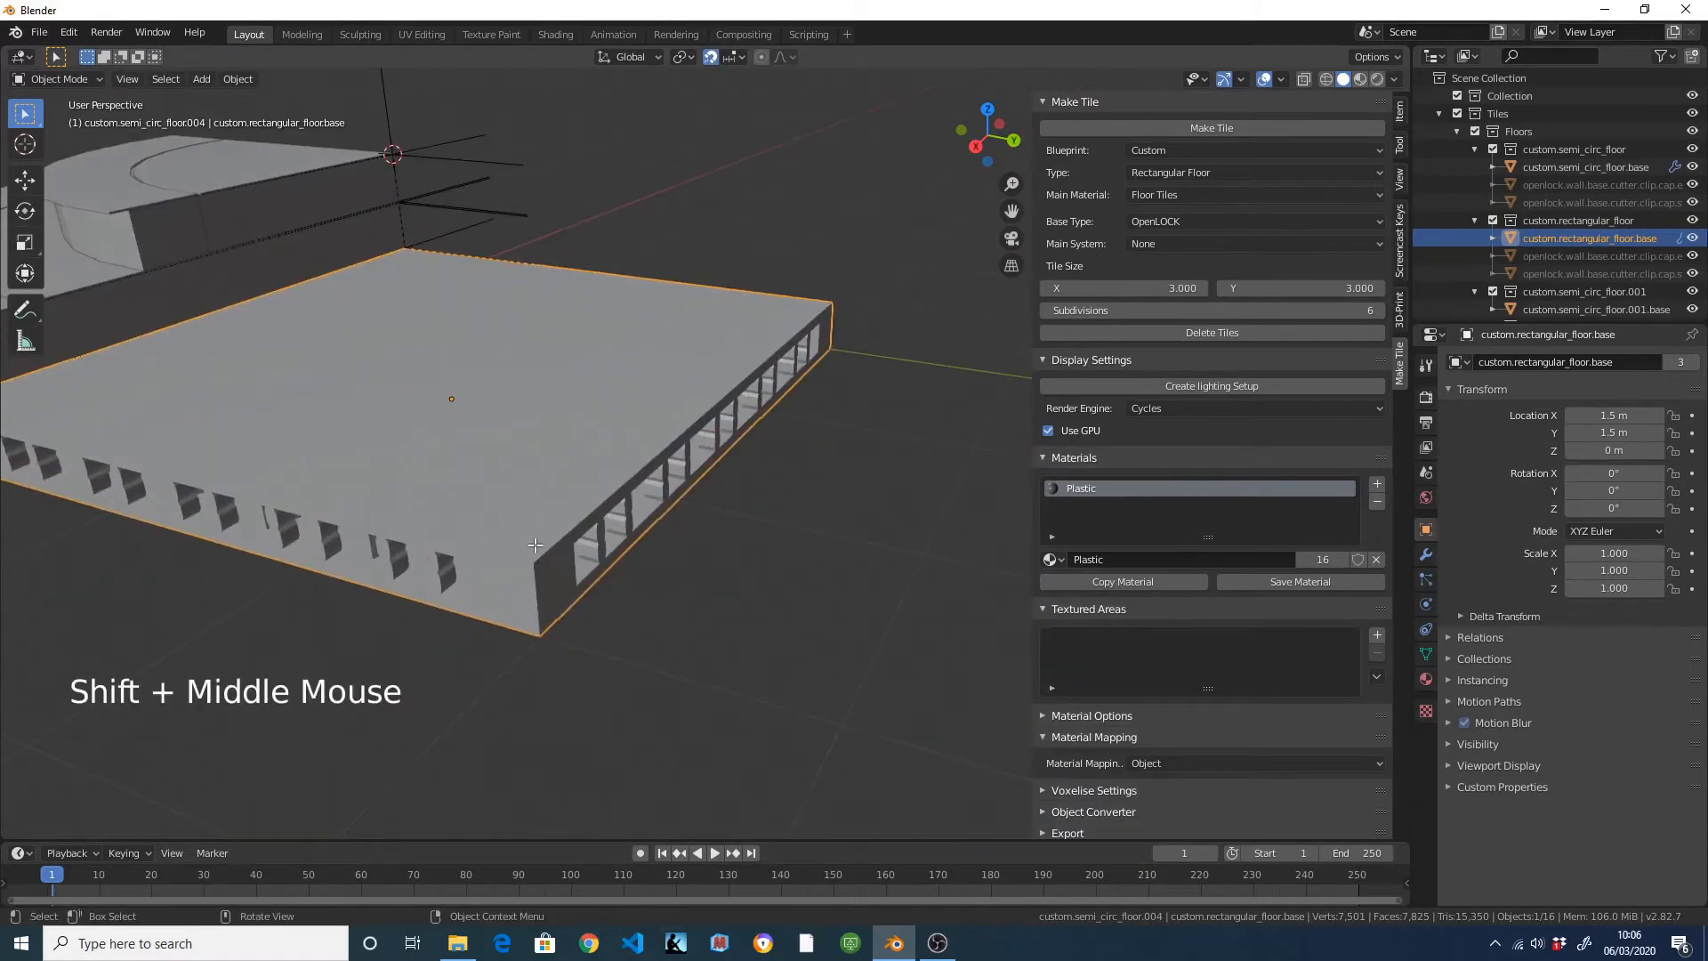
key("Tab")
left_click(186, 472)
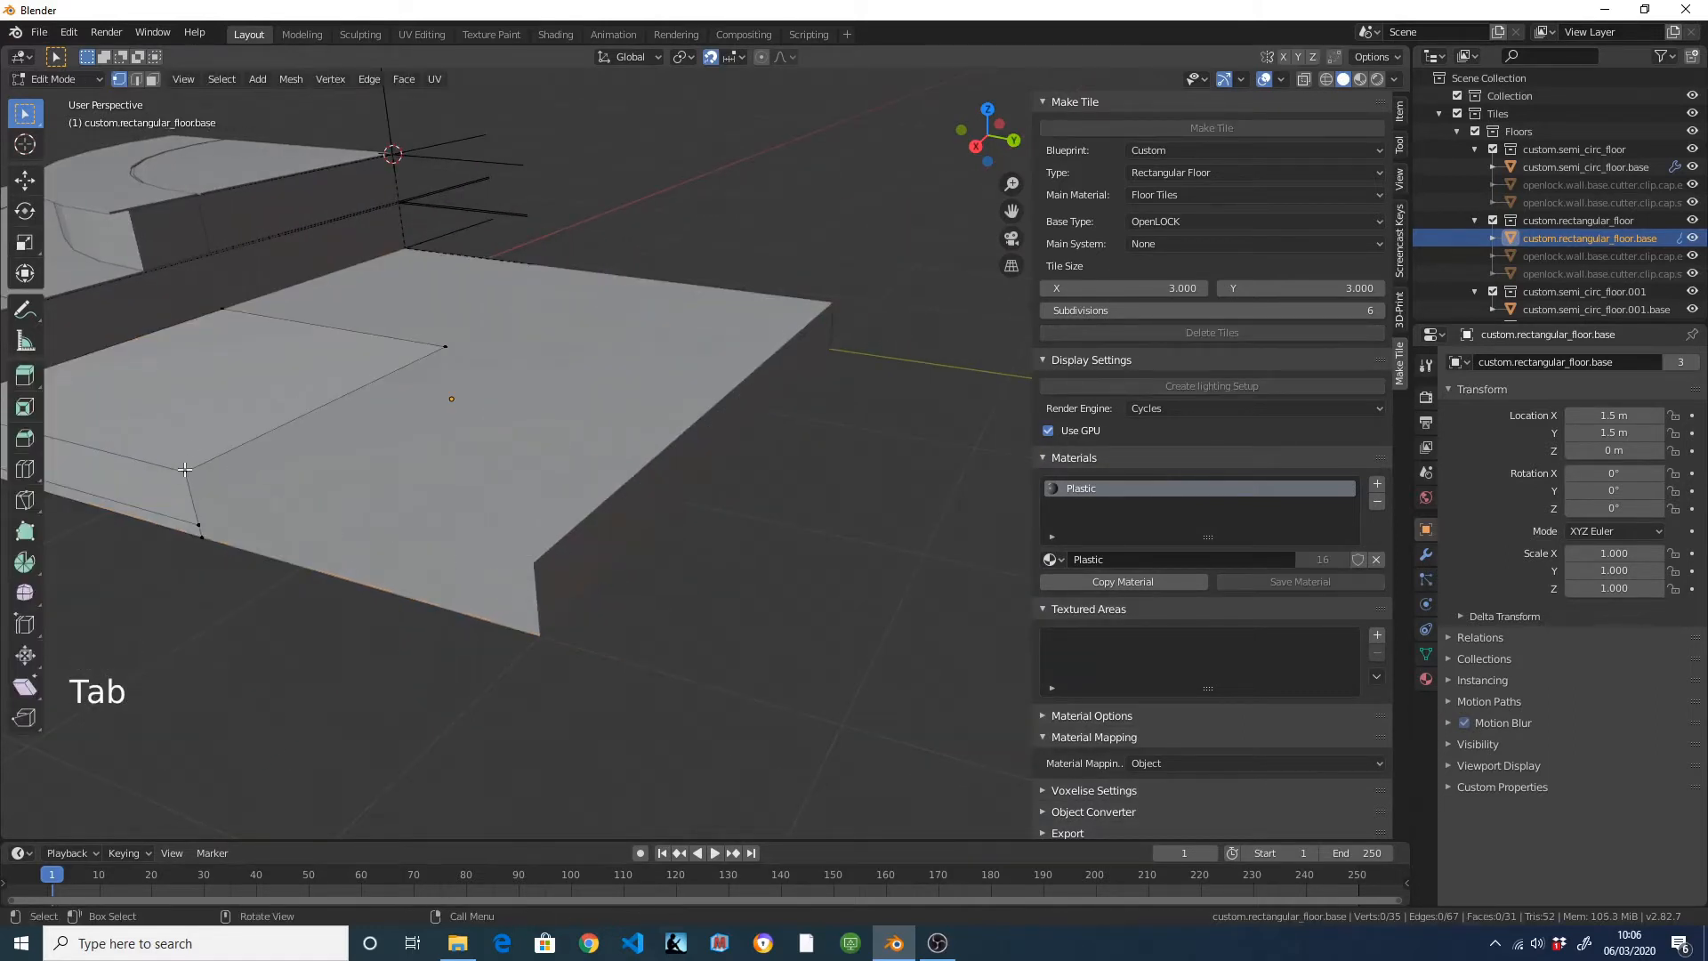
middle_click_drag(164, 449, 541, 534, "shift")
left_click(588, 556)
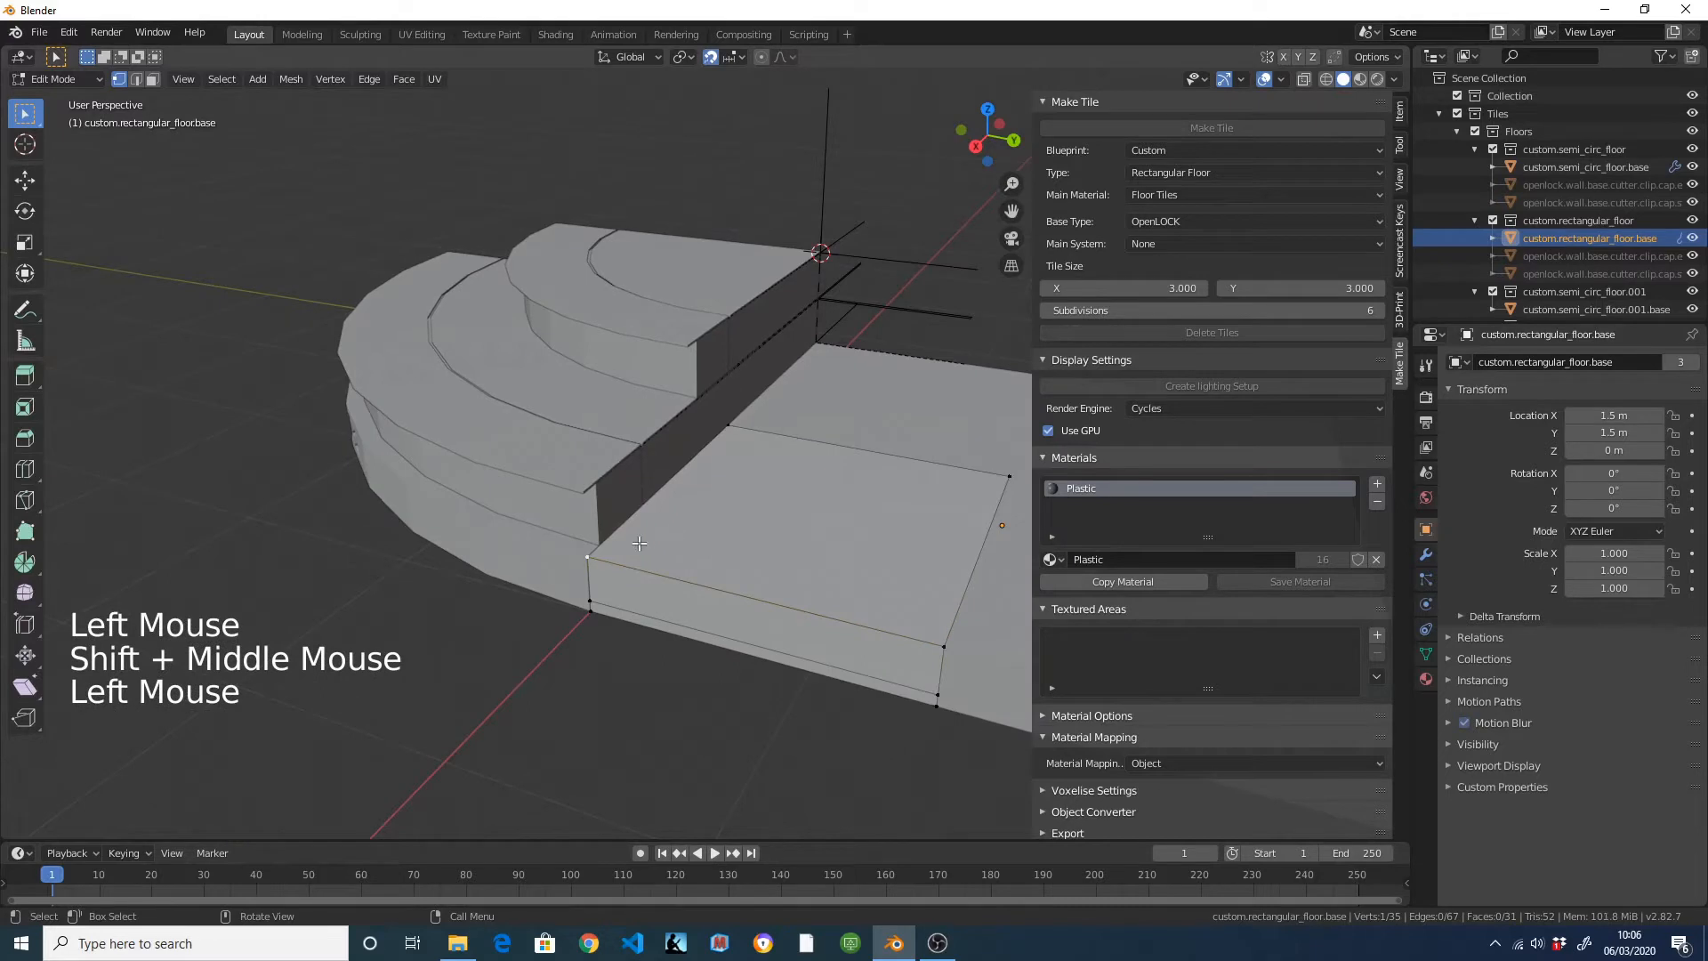
key("shift+s")
left_click(707, 649)
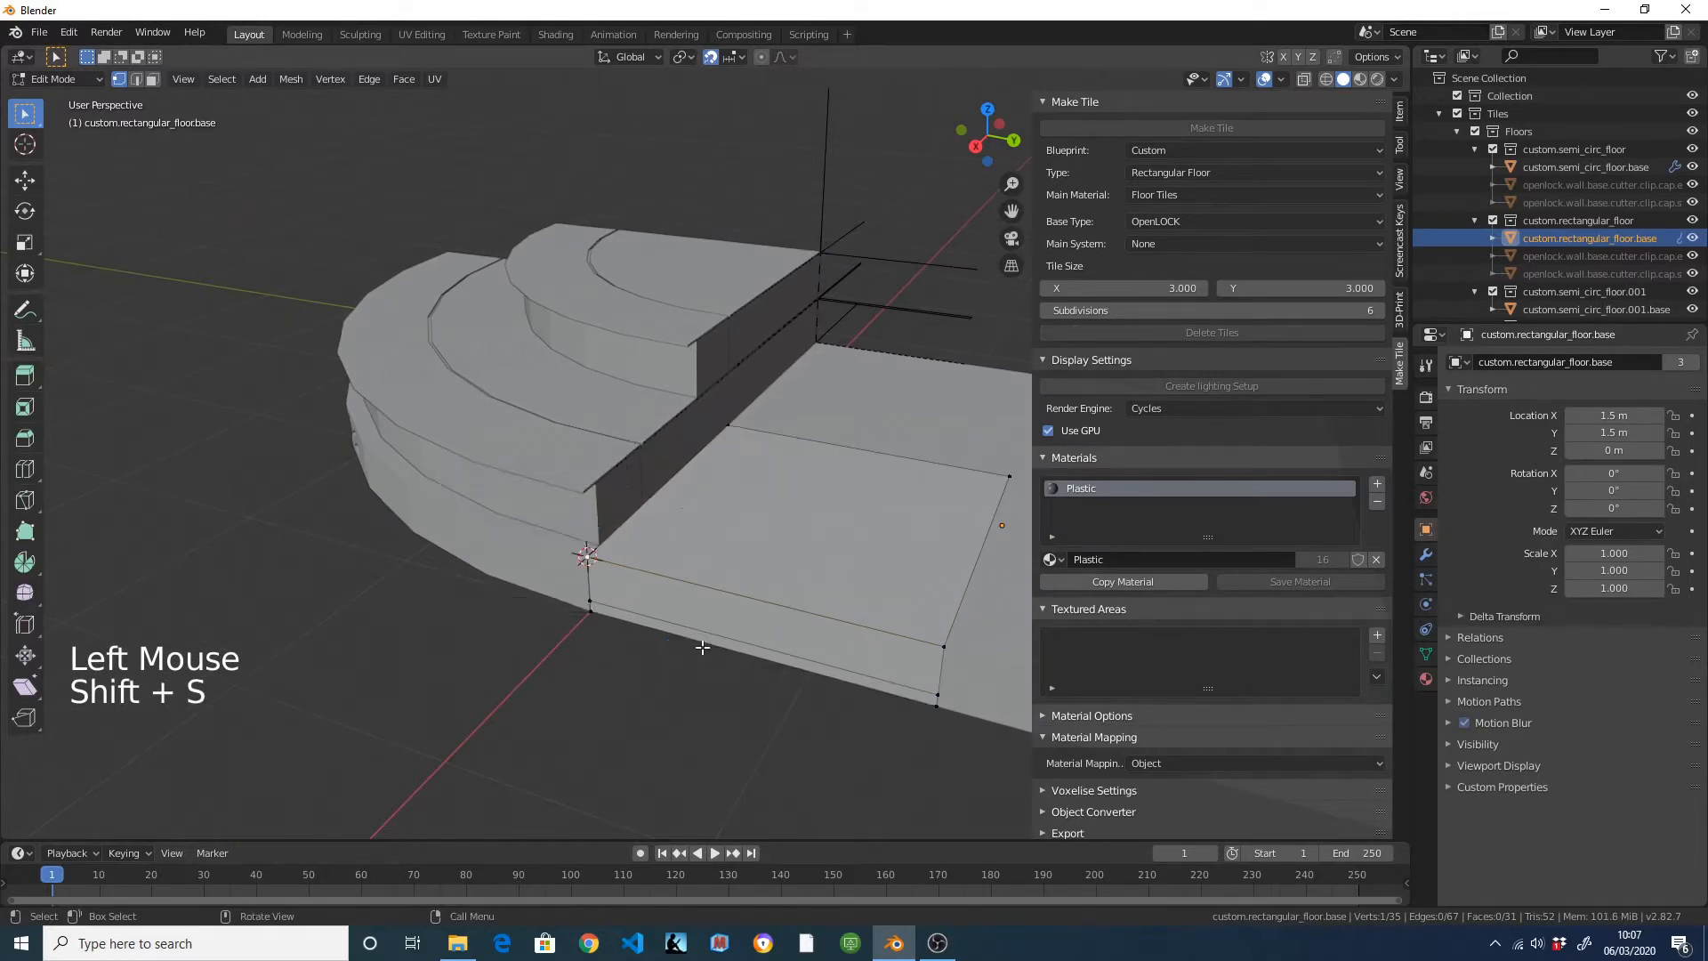
key("Tab")
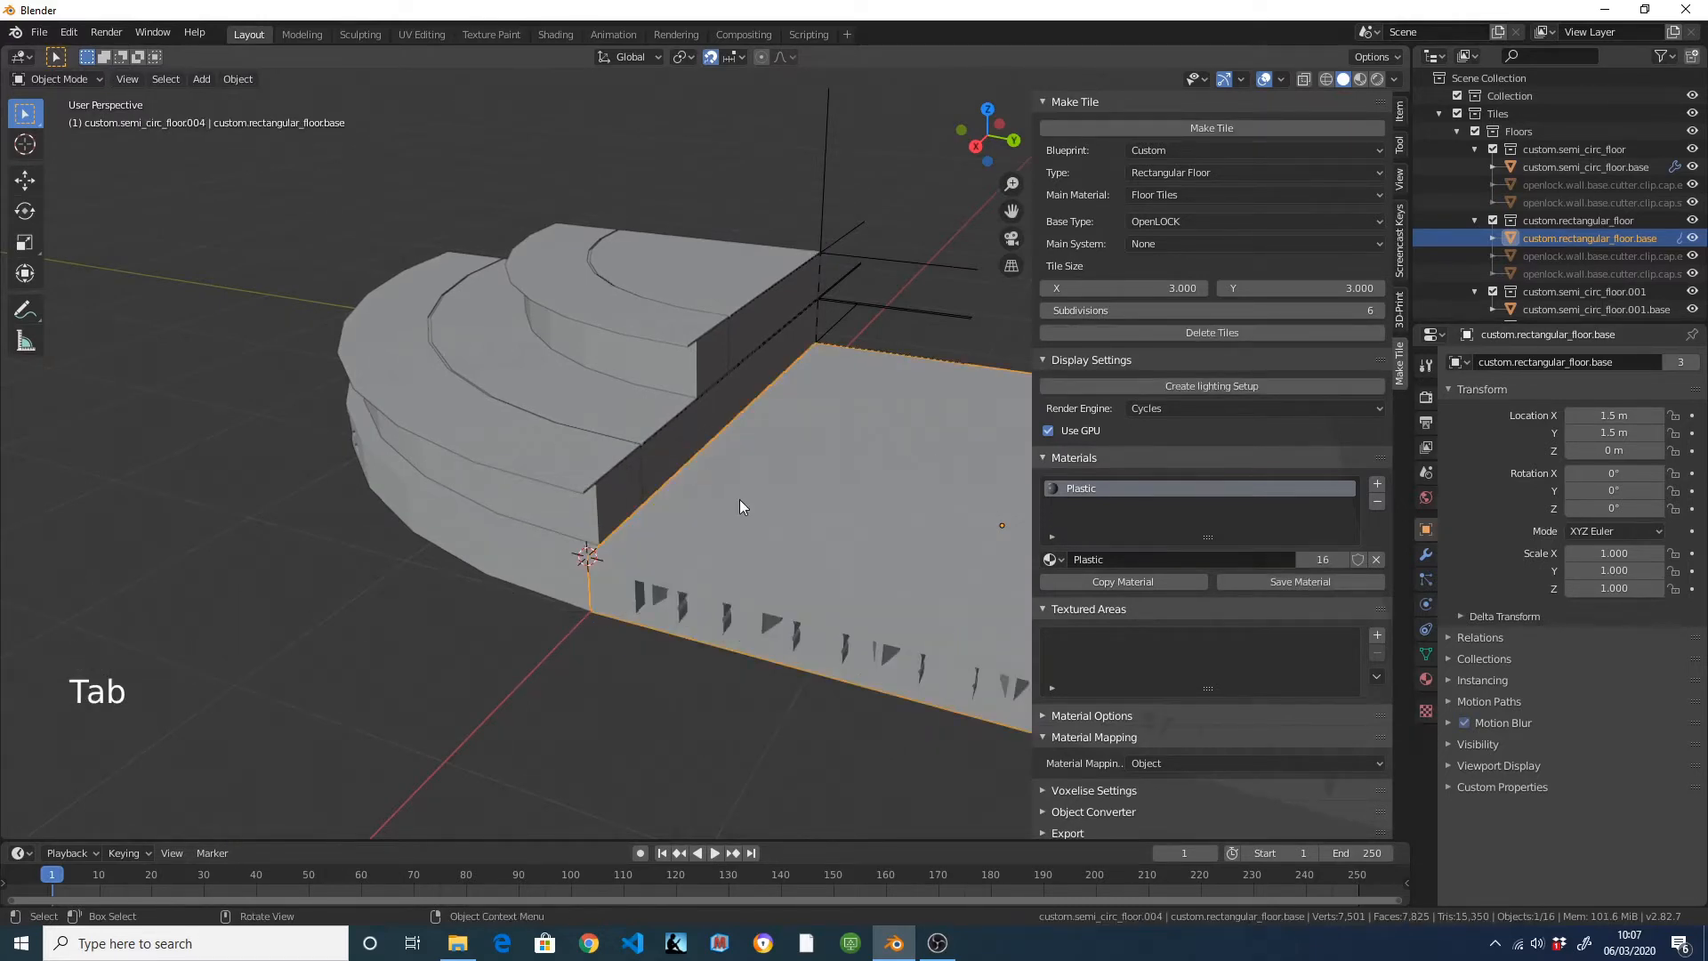
Configure the new tile as a Straight Wall with base type None and main system Plain.
left_click(1194, 173)
left_click(1207, 193)
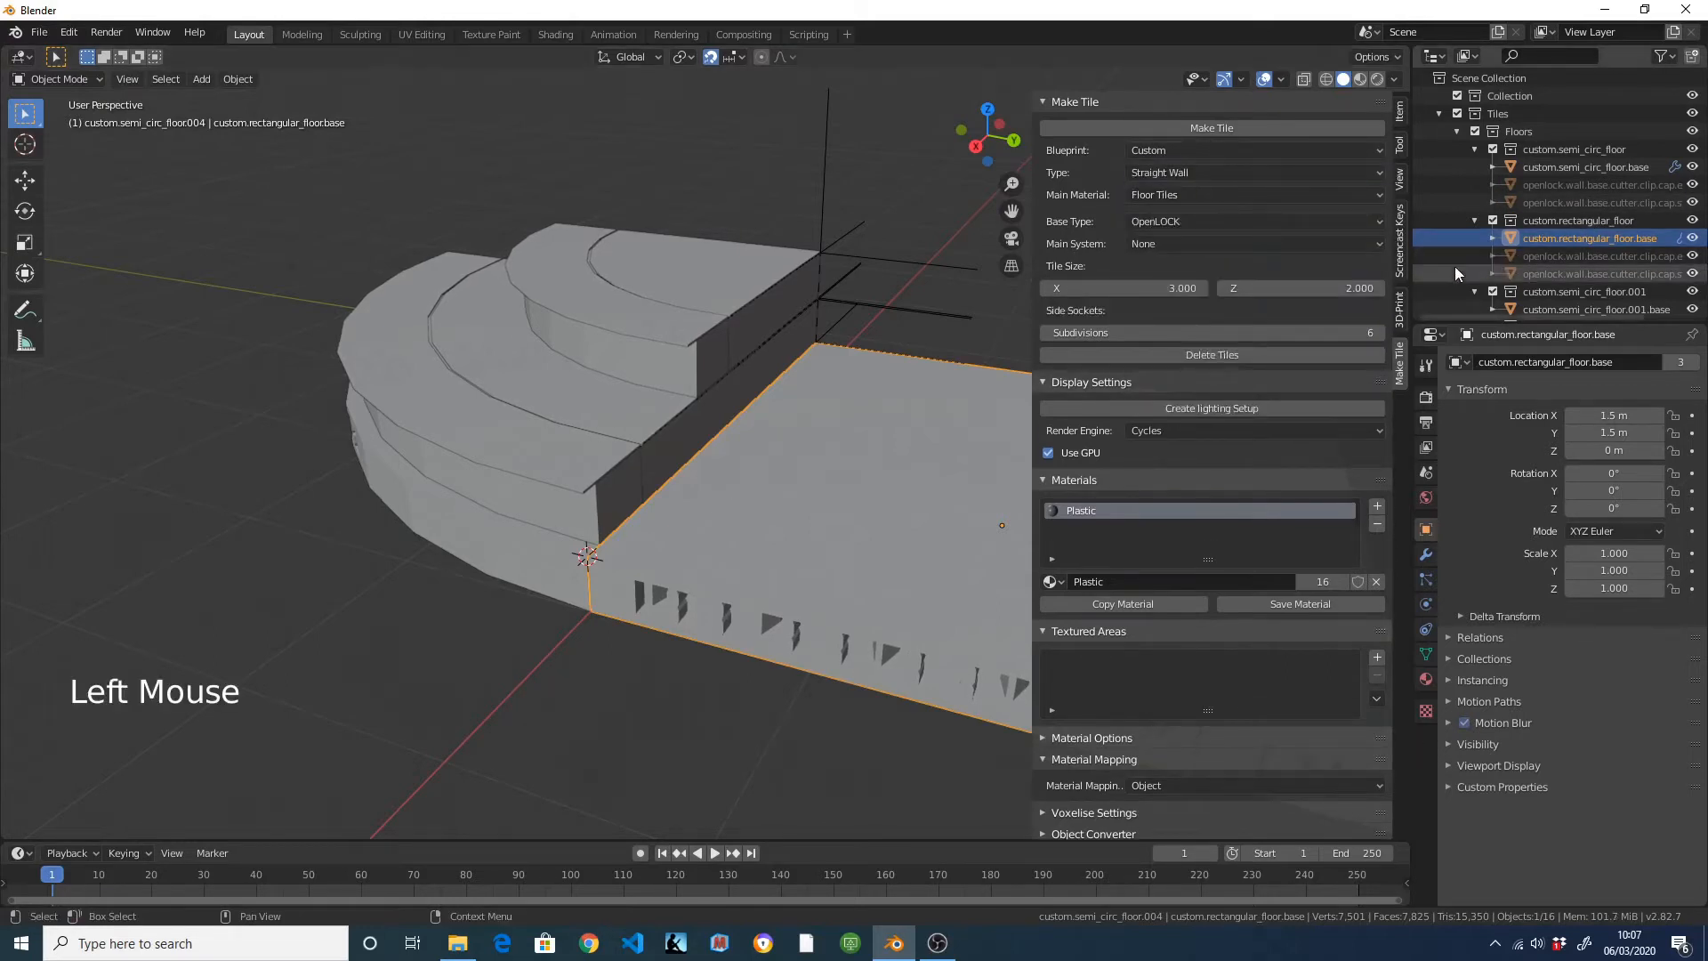
double_click(1132, 289)
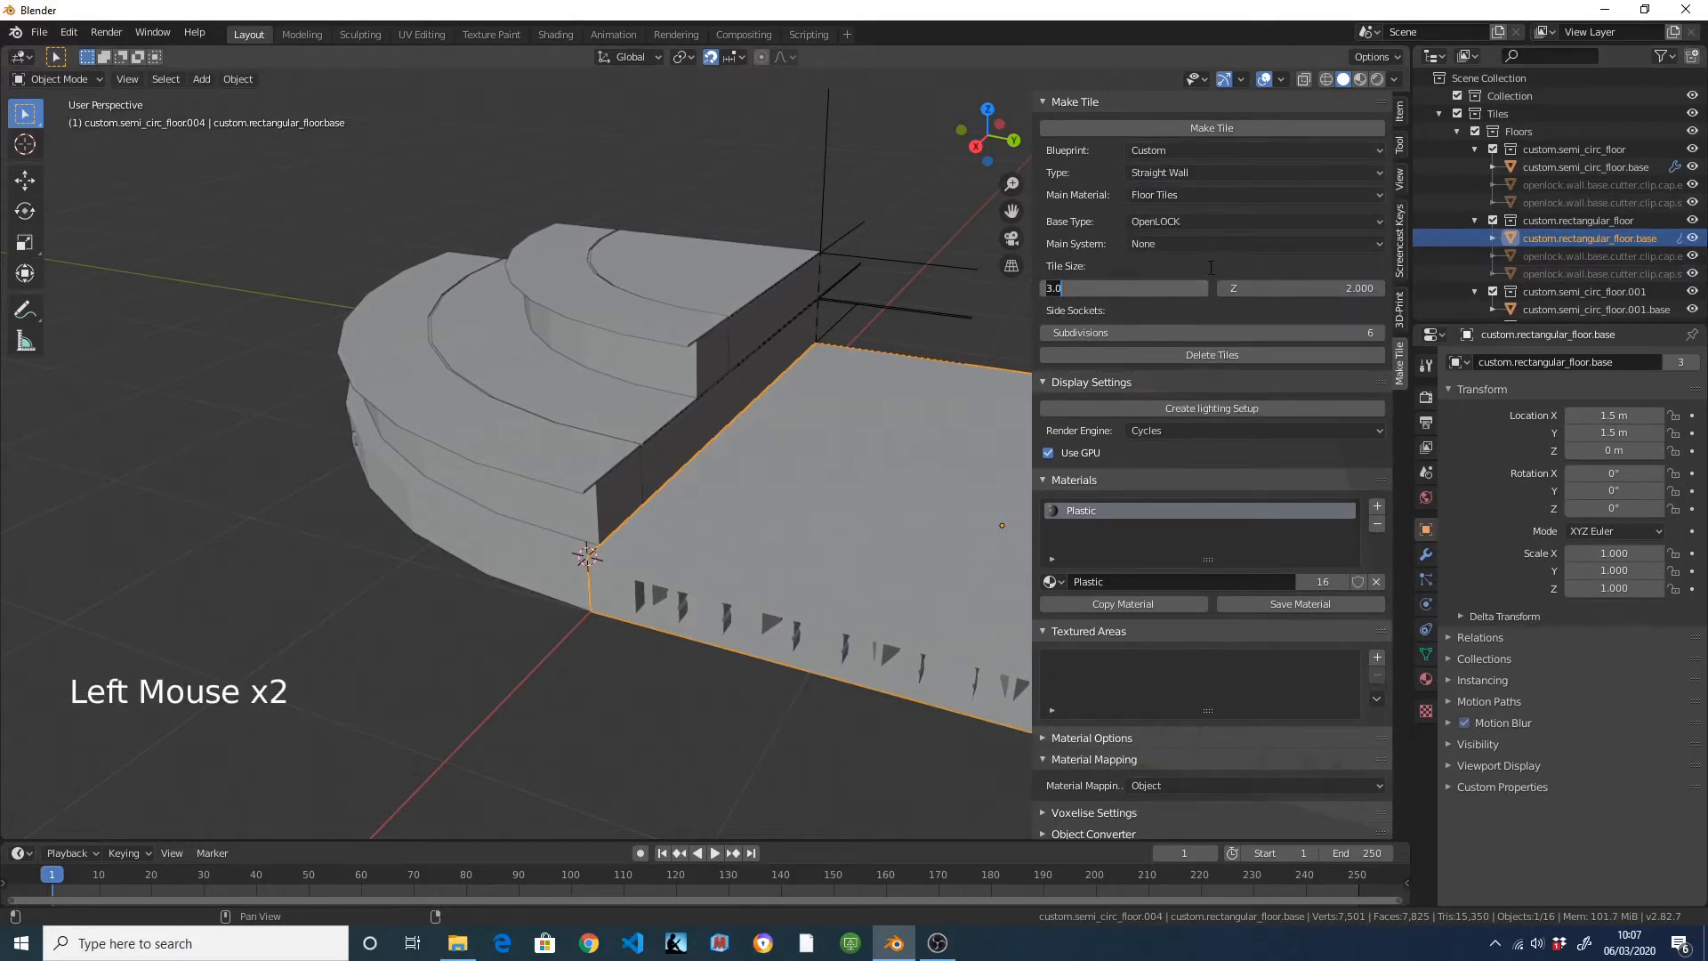
left_click(1183, 222)
left_click(1170, 280)
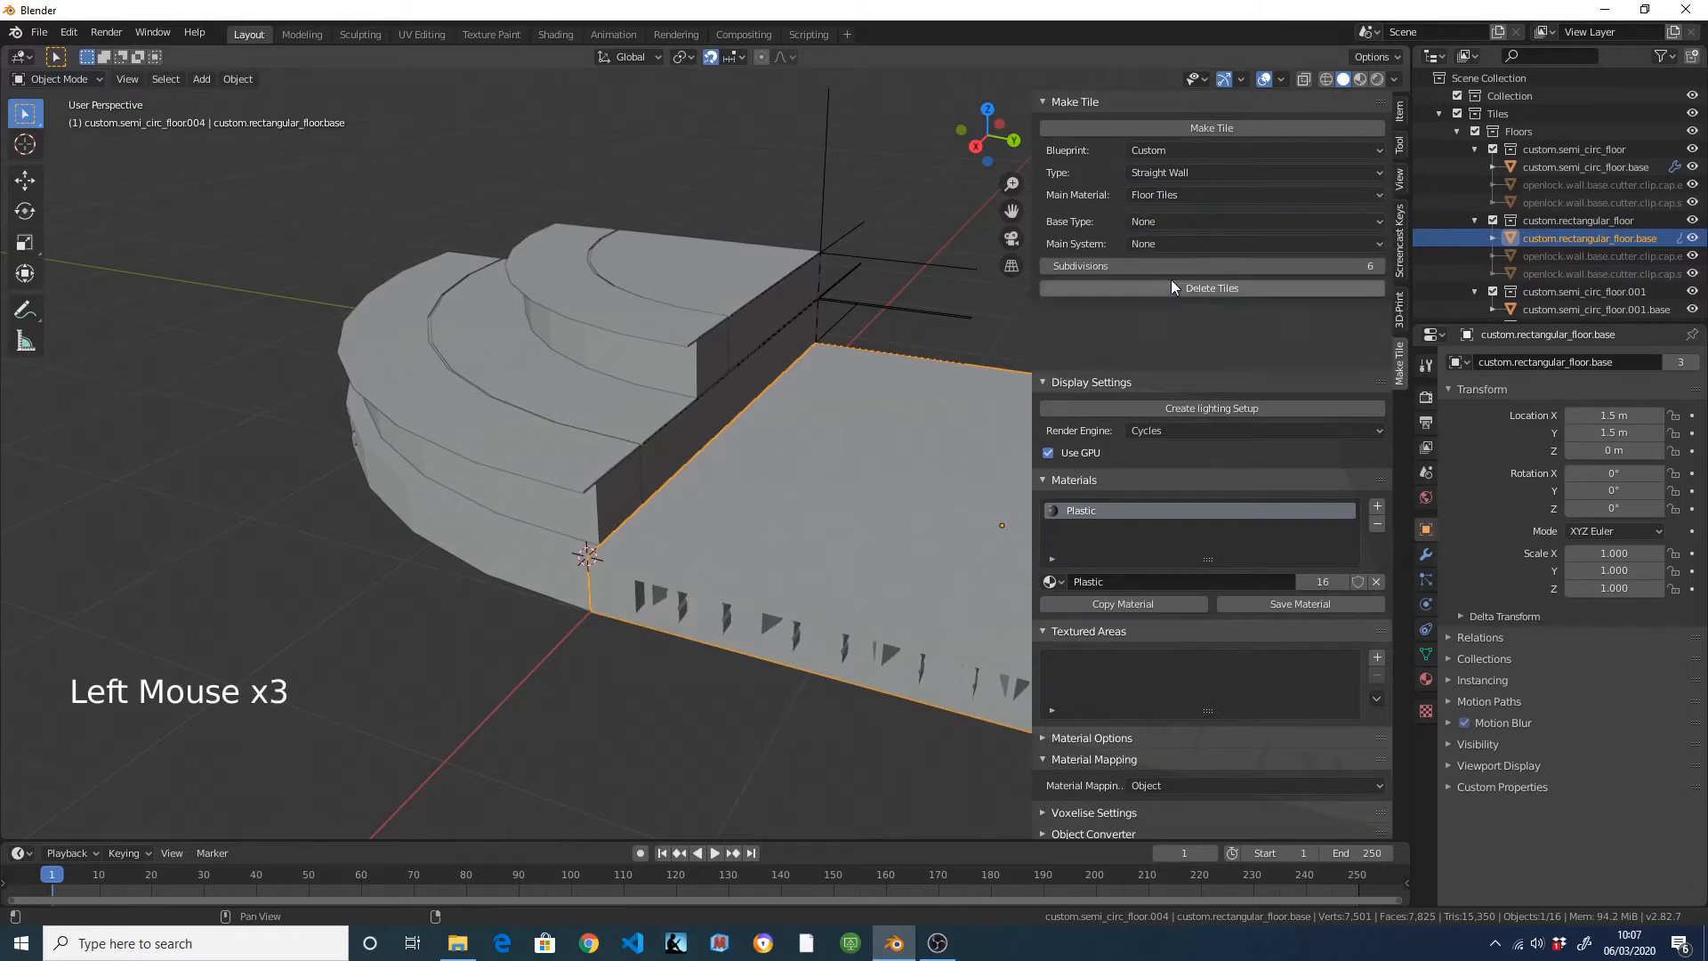
left_click(1171, 243)
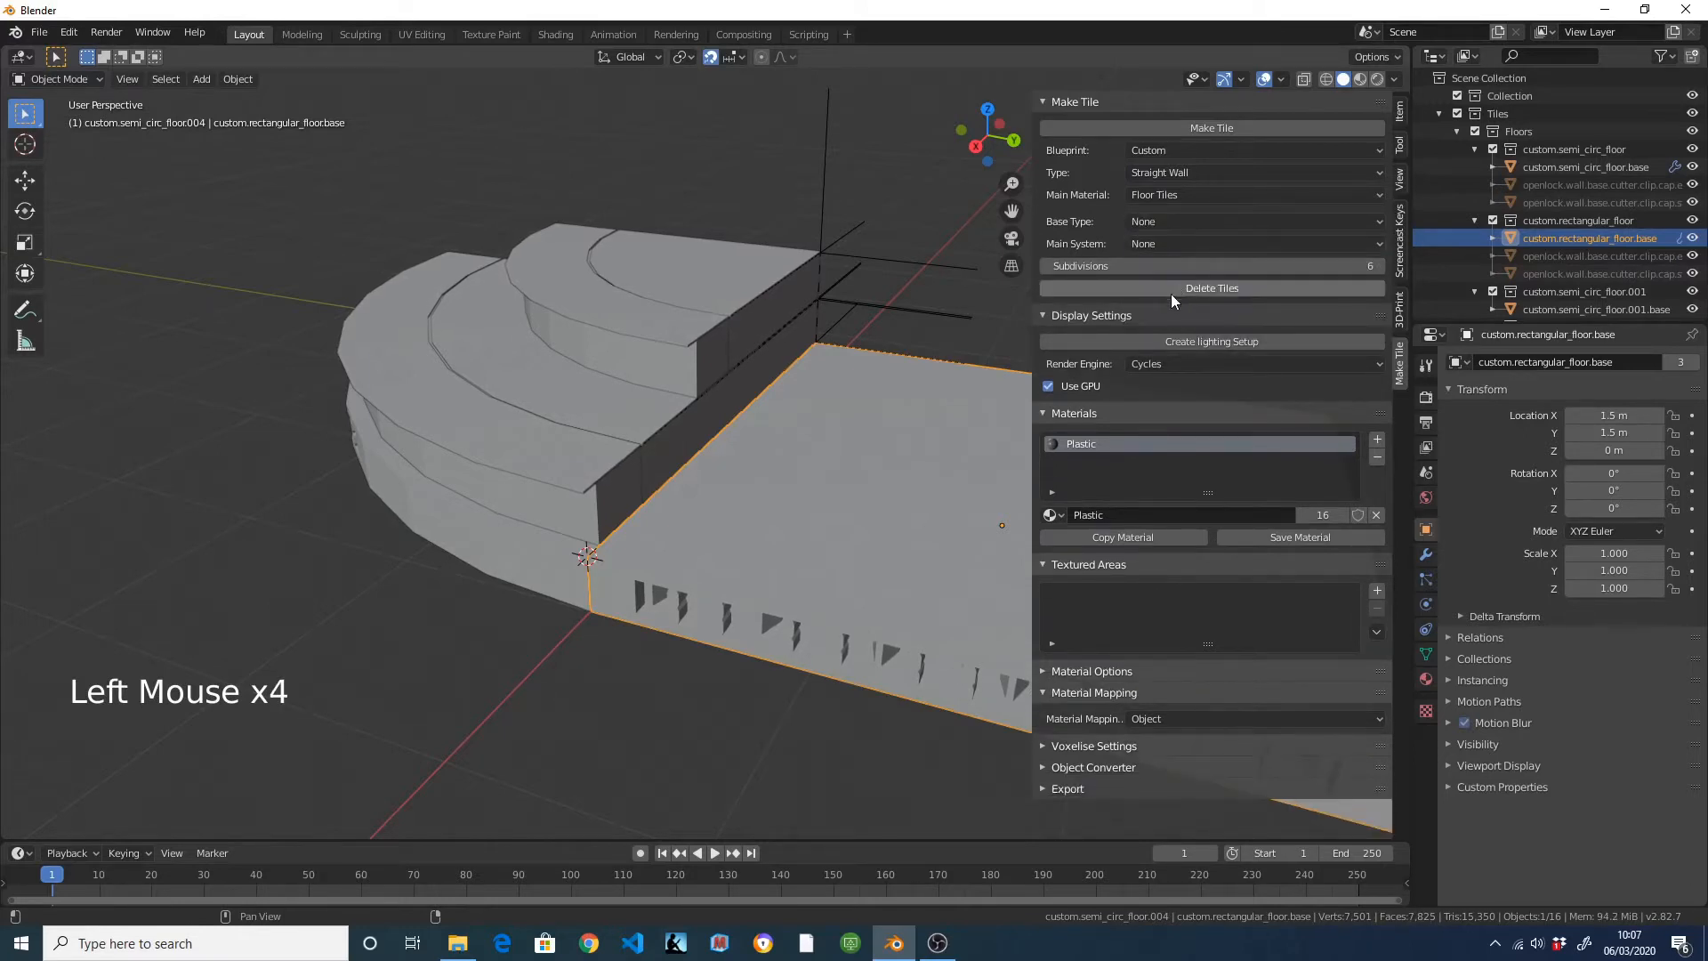
left_click(1157, 241)
left_click(1162, 283)
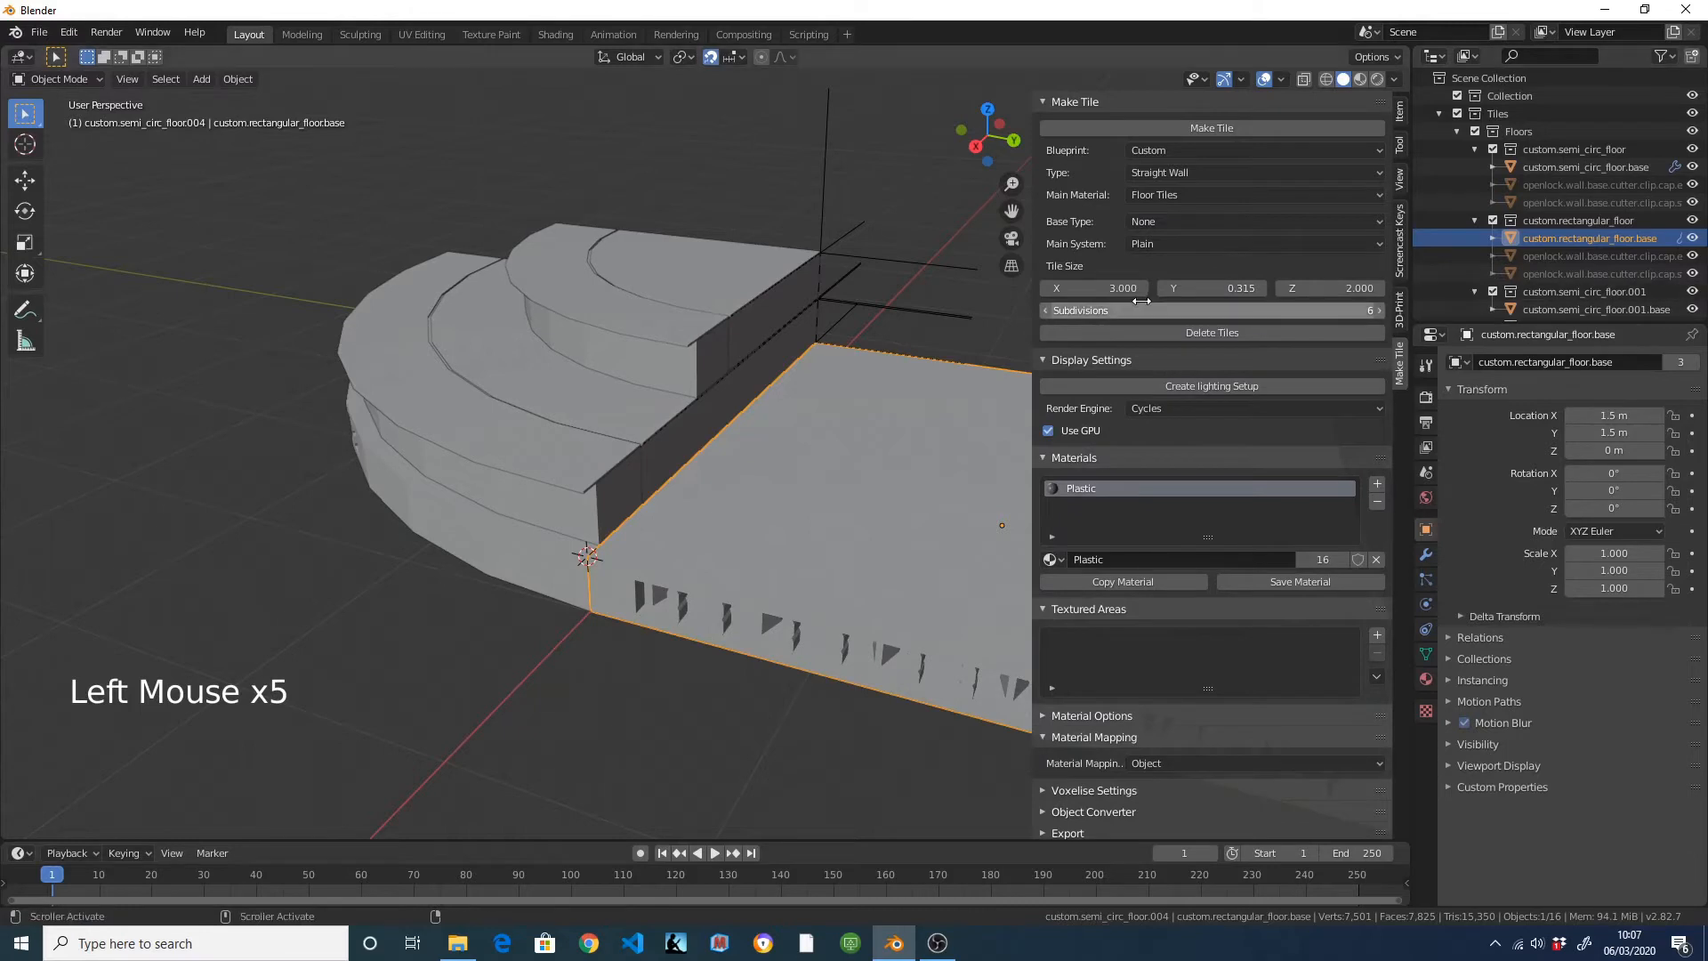
Generate the straight wall in Bricks with a tile size of X 3, Y 0.4 and Z 0.3.
middle_click_drag(762, 342, 808, 374)
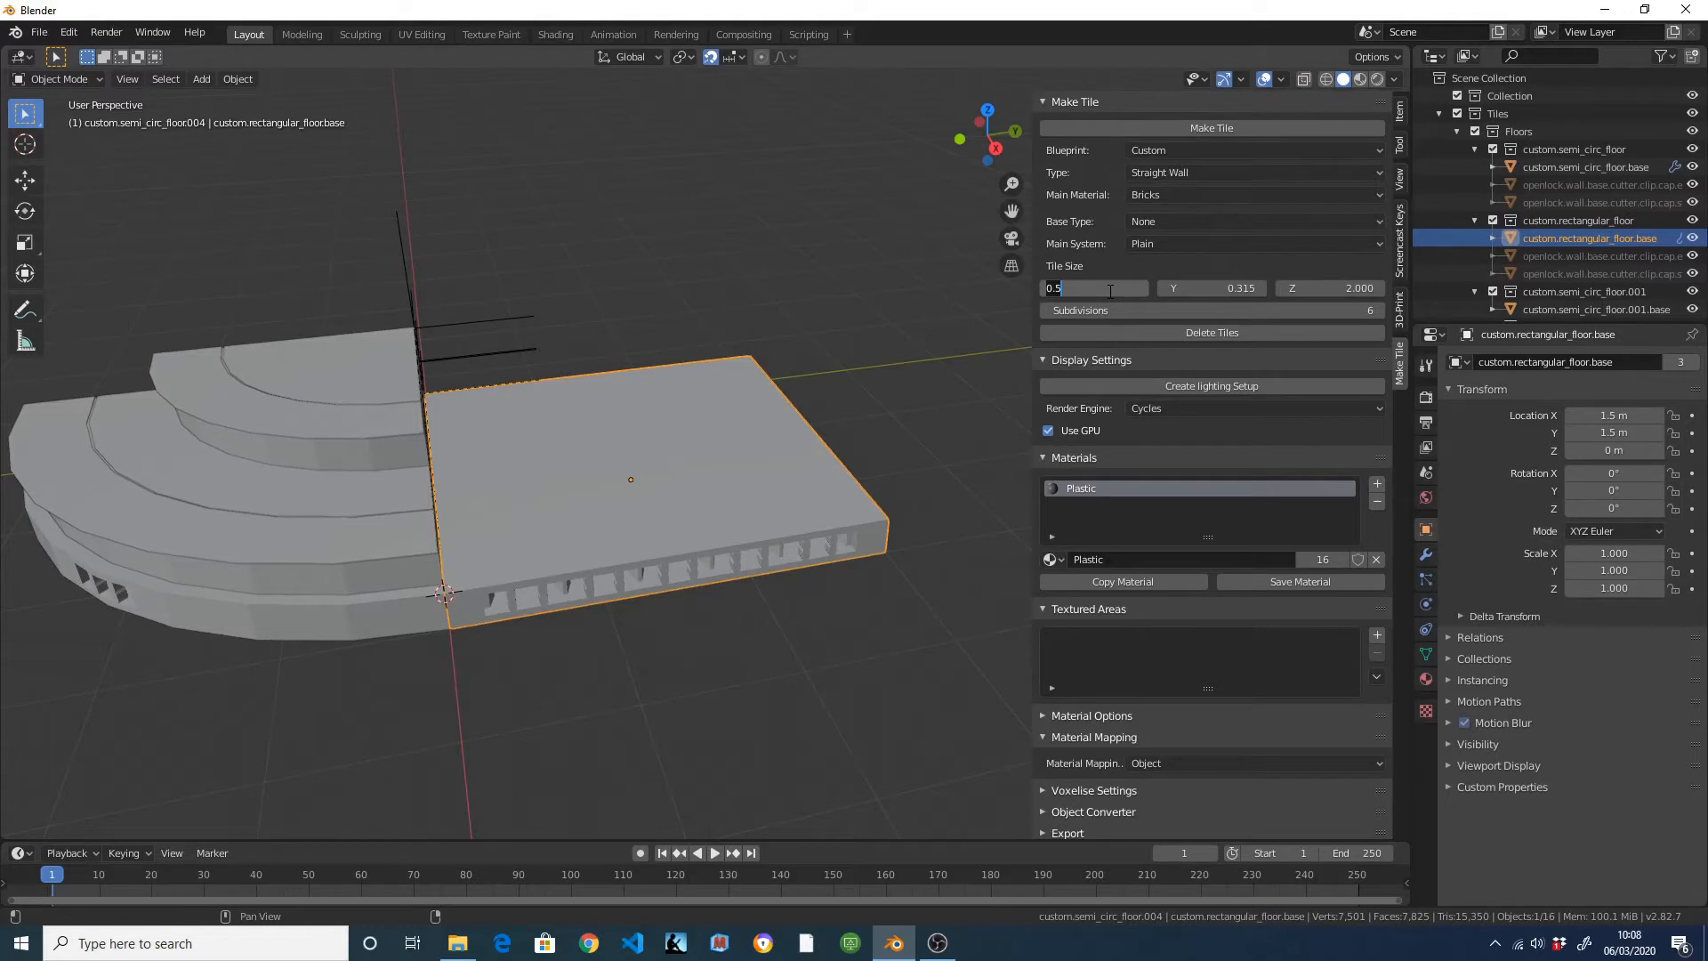
key("Tab")
type("0.4")
key("Tab")
key("Return")
left_click(1197, 121)
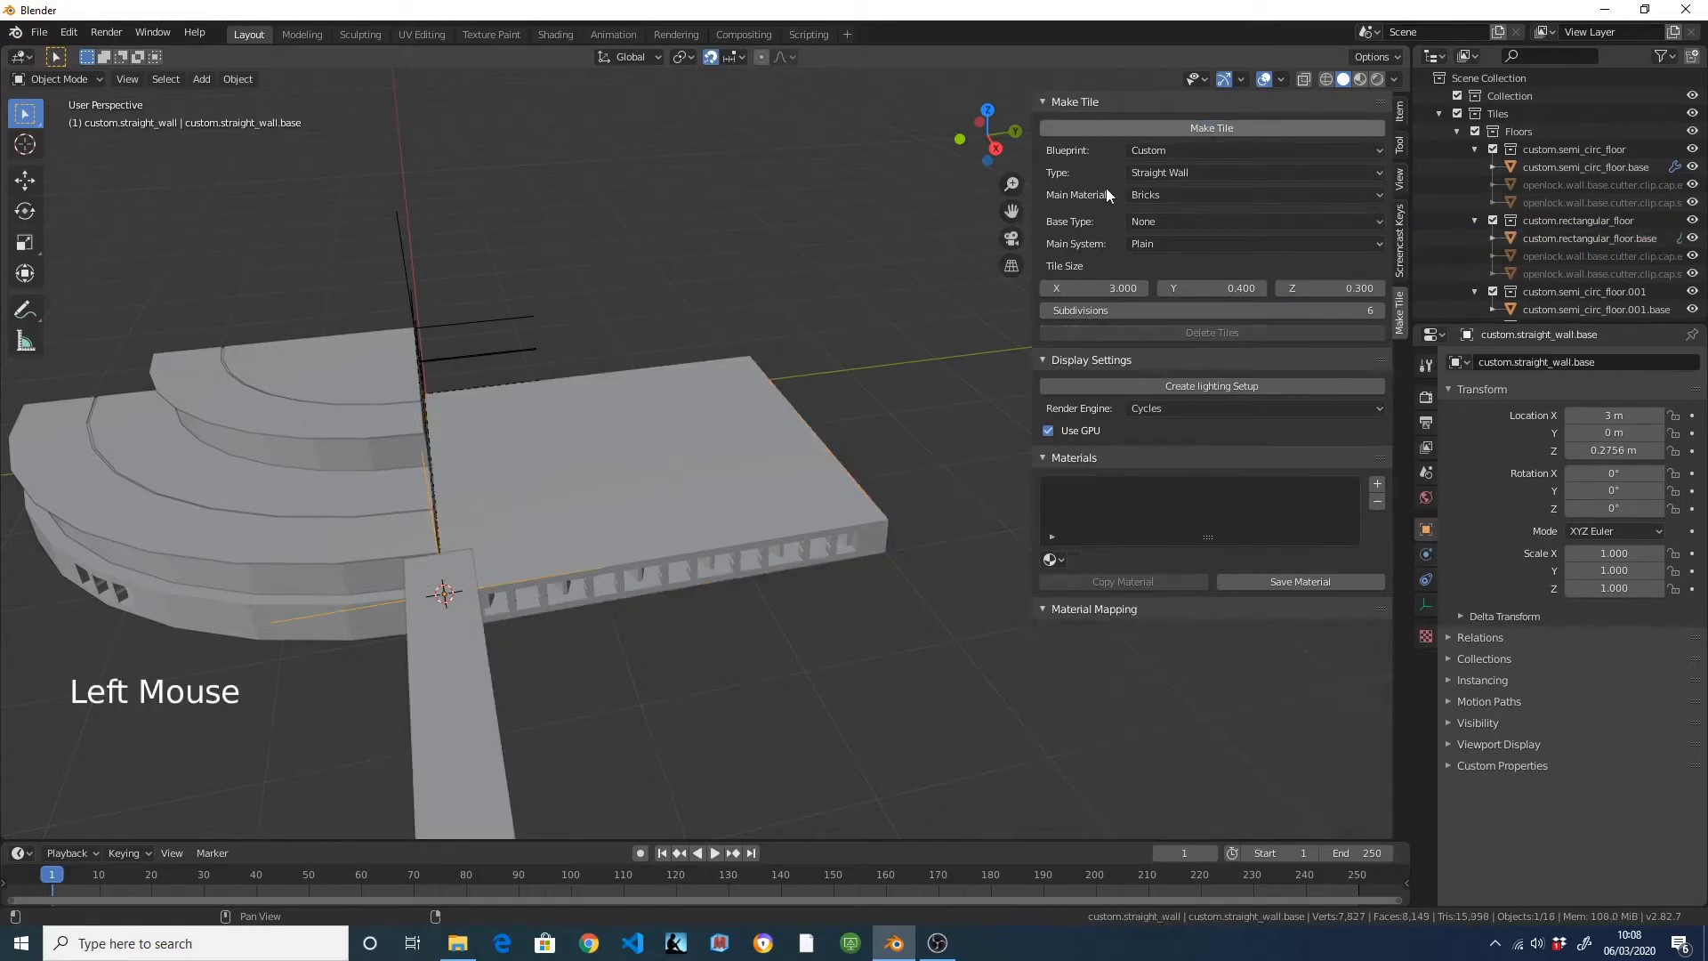
Rotate the brick straight wall 90° about Z in top view so it runs along the rectangular base's outer edge.
scroll(658, 466, "down", 3)
middle_click_drag(658, 466, 659, 552)
key("KP_7")
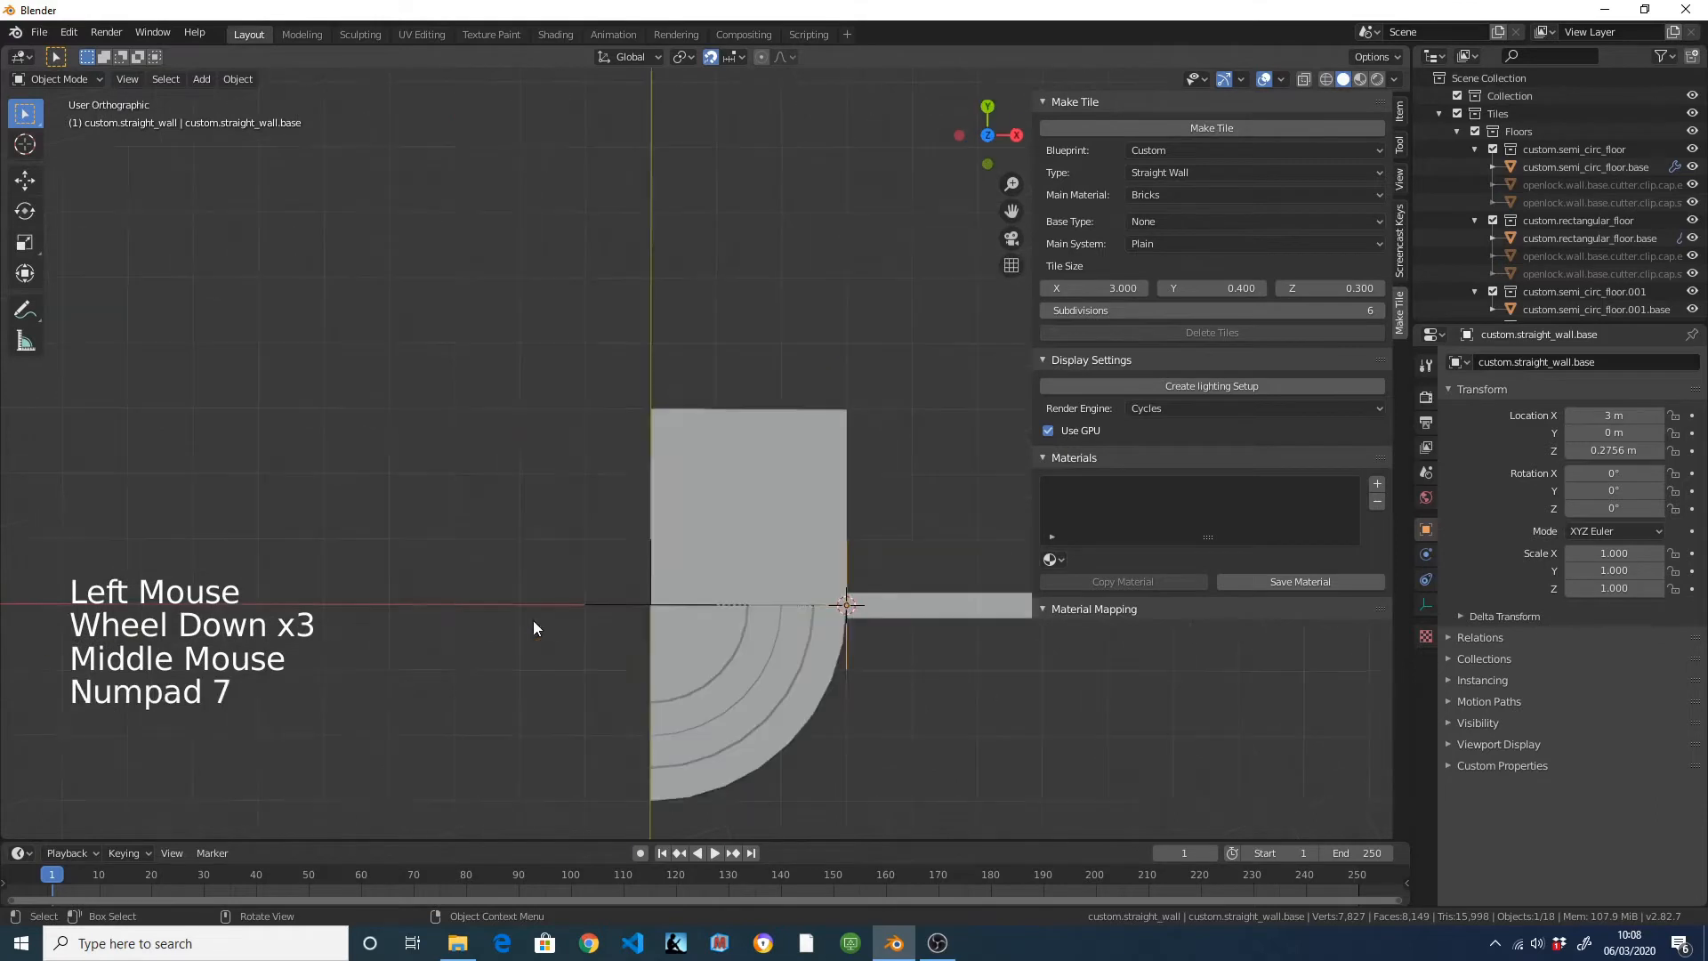
type("r")
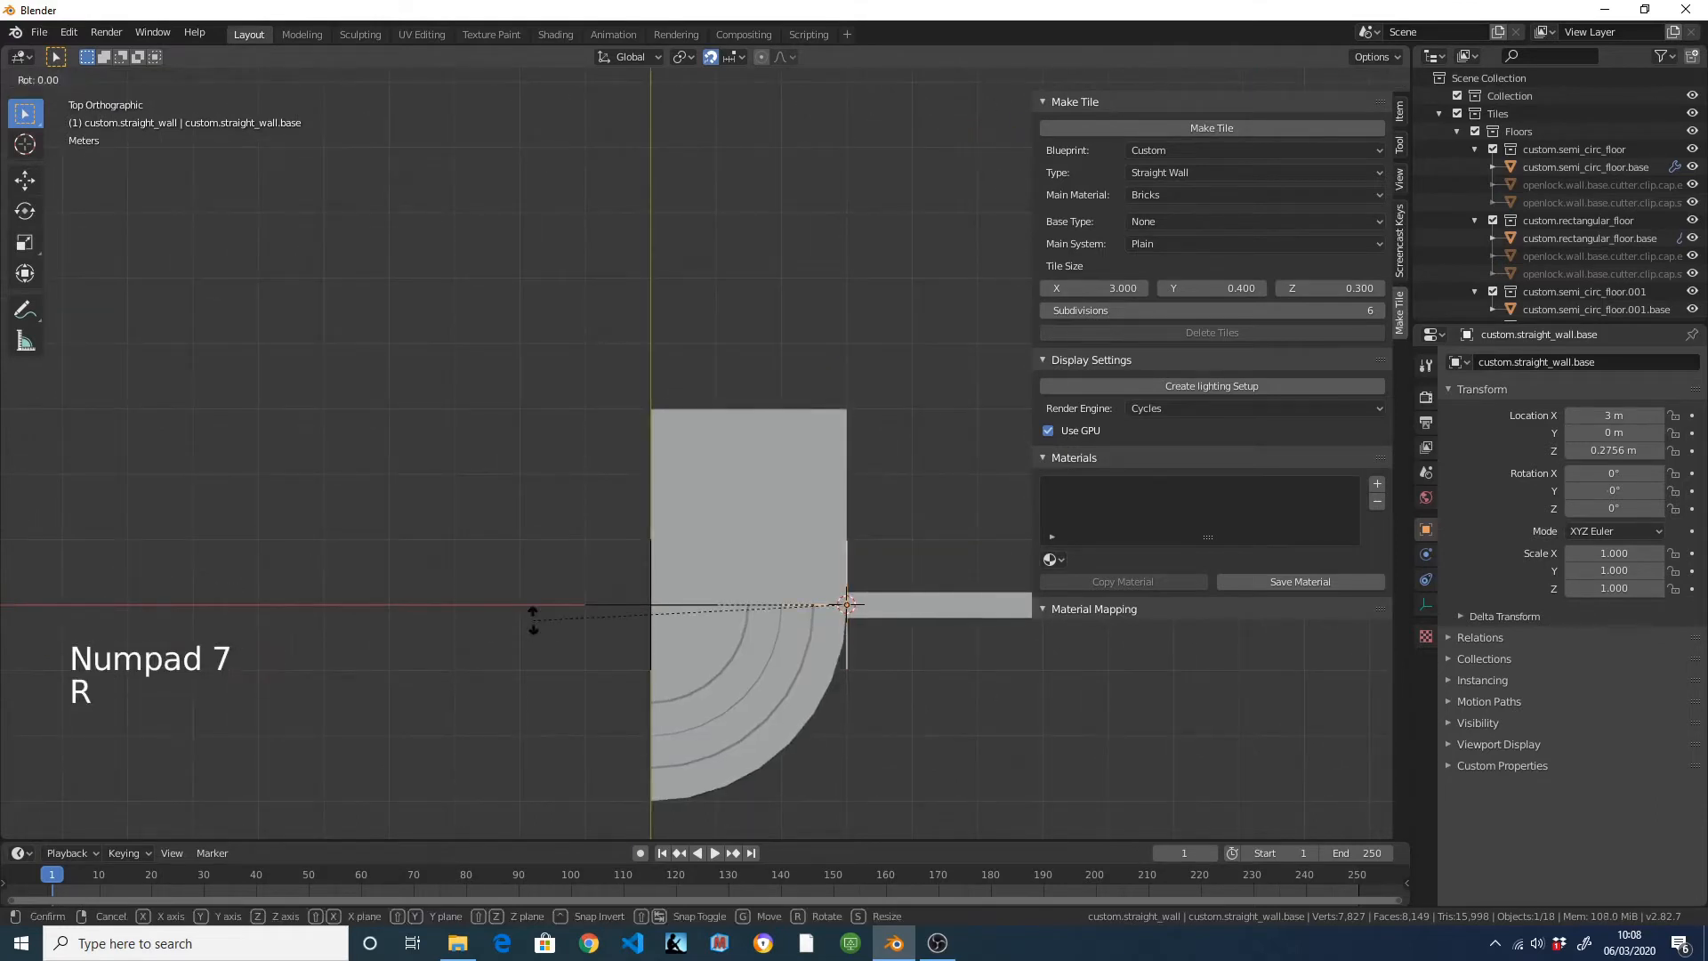
type("90")
key("minus")
key("Return")
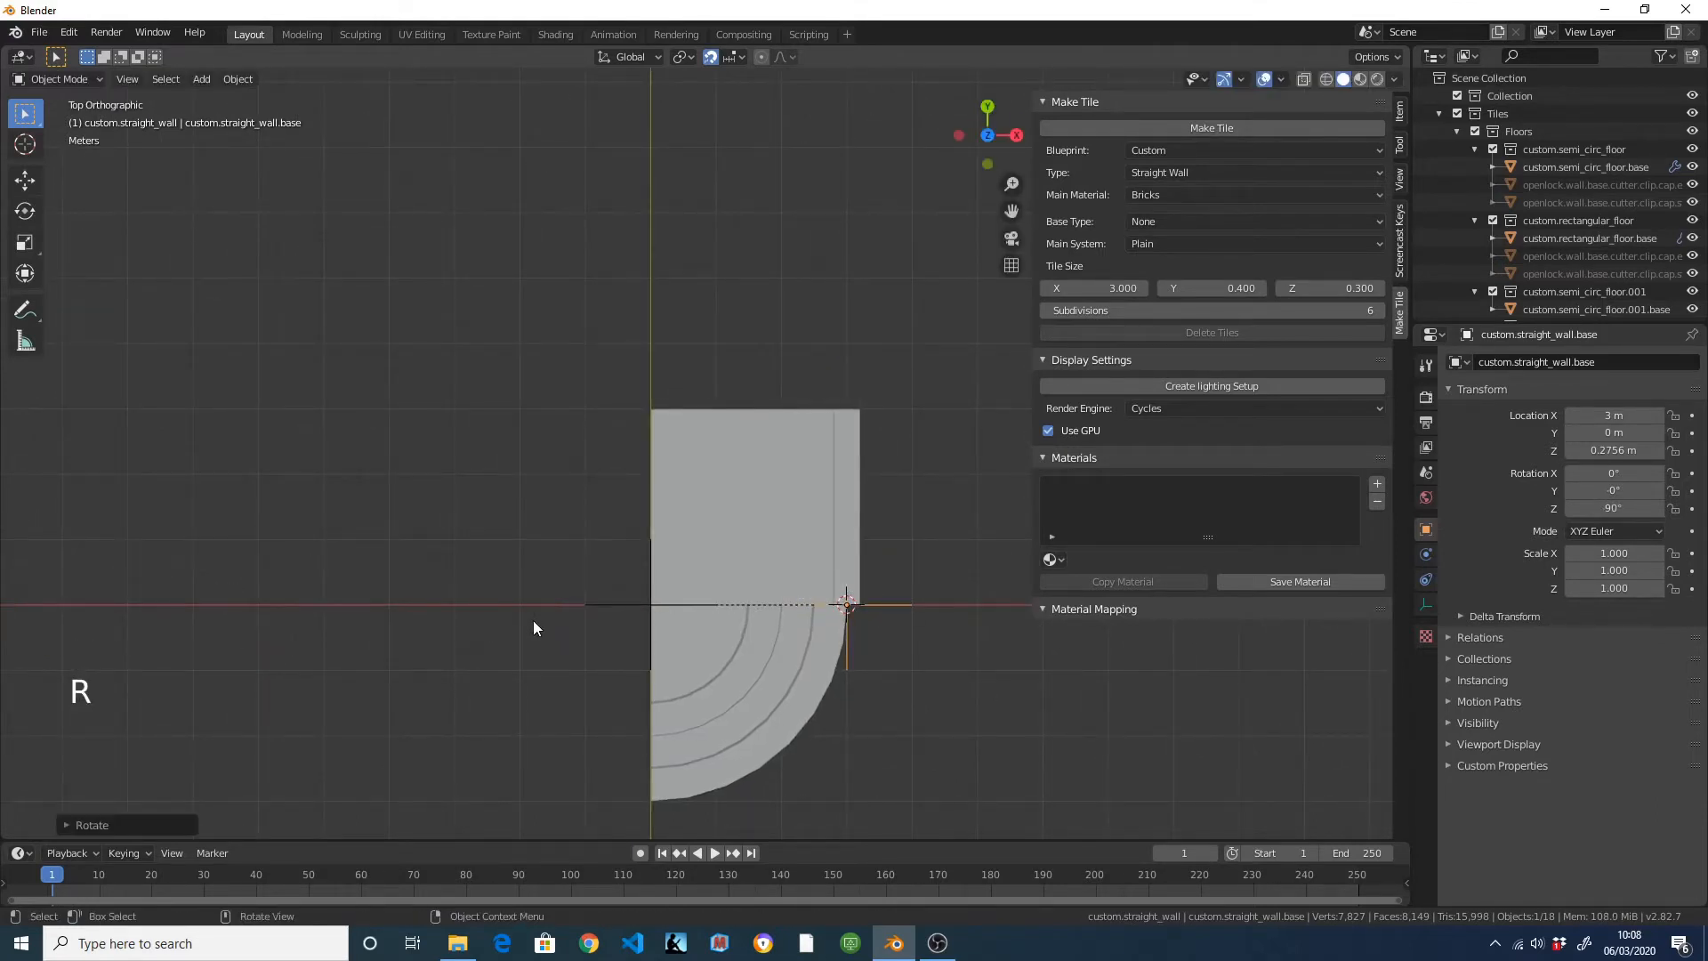
Move the straight wall inward along the global X axis to an X location of 2.7 m.
scroll(807, 458, "up", 4)
middle_click_drag(808, 457, 803, 278, "shift")
scroll(866, 429, "up", 6)
middle_click_drag(866, 429, 824, 368, "shift")
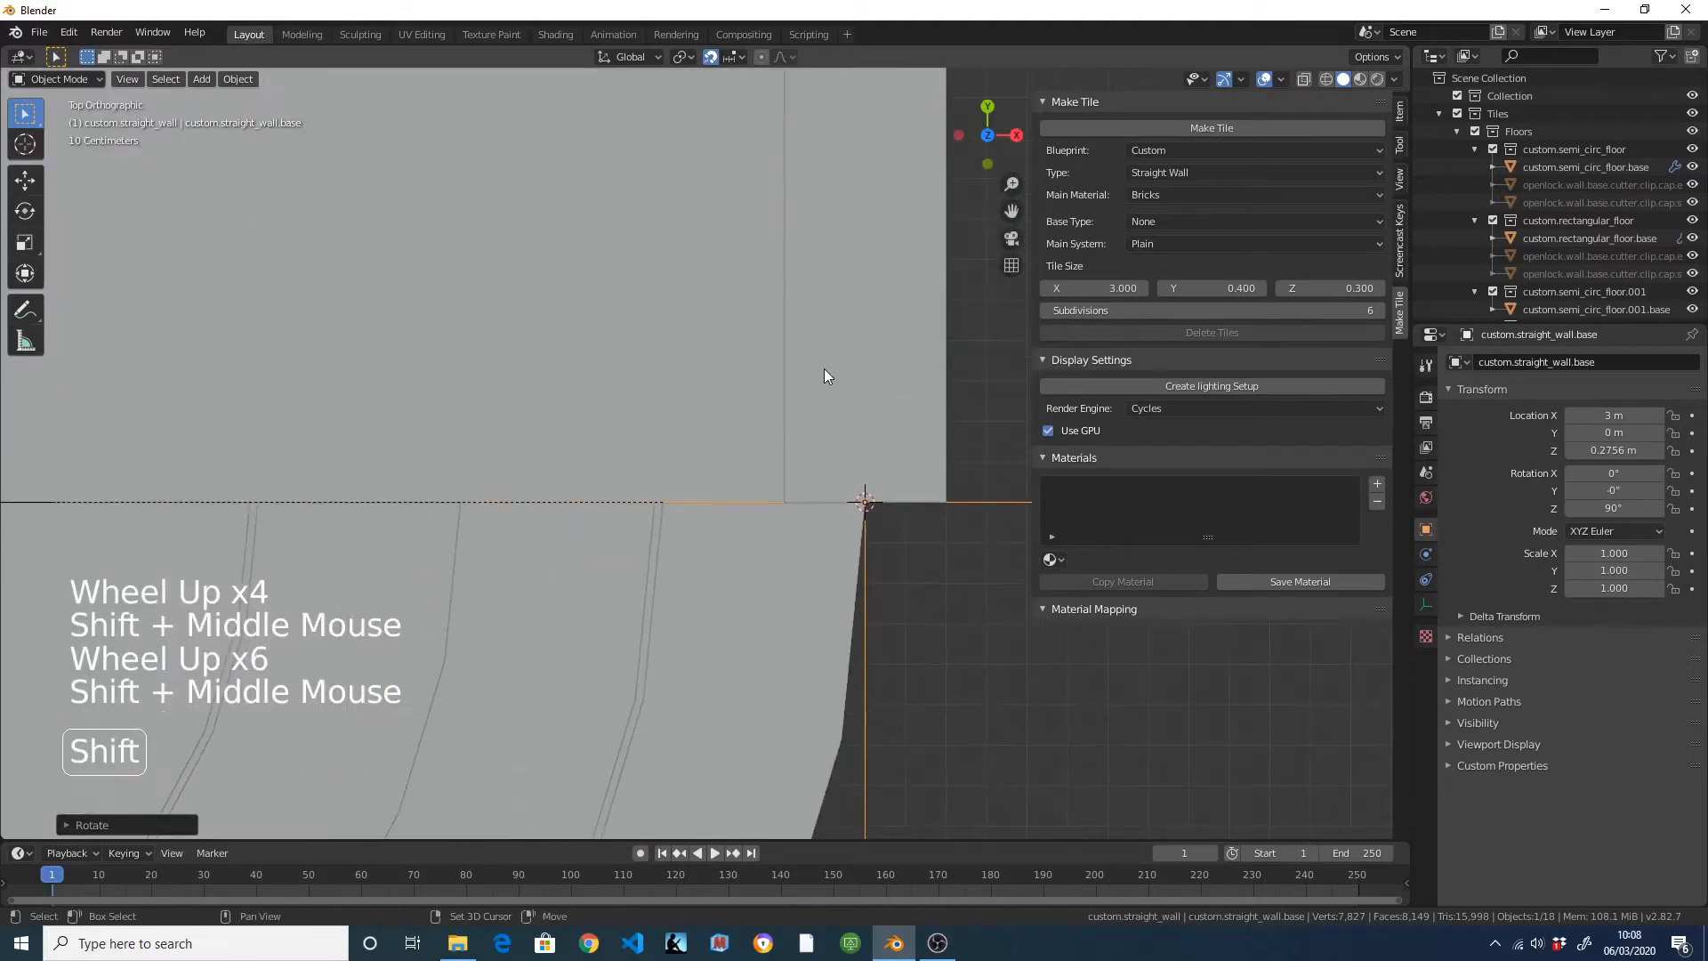
scroll(856, 448, "up", 3)
key("g")
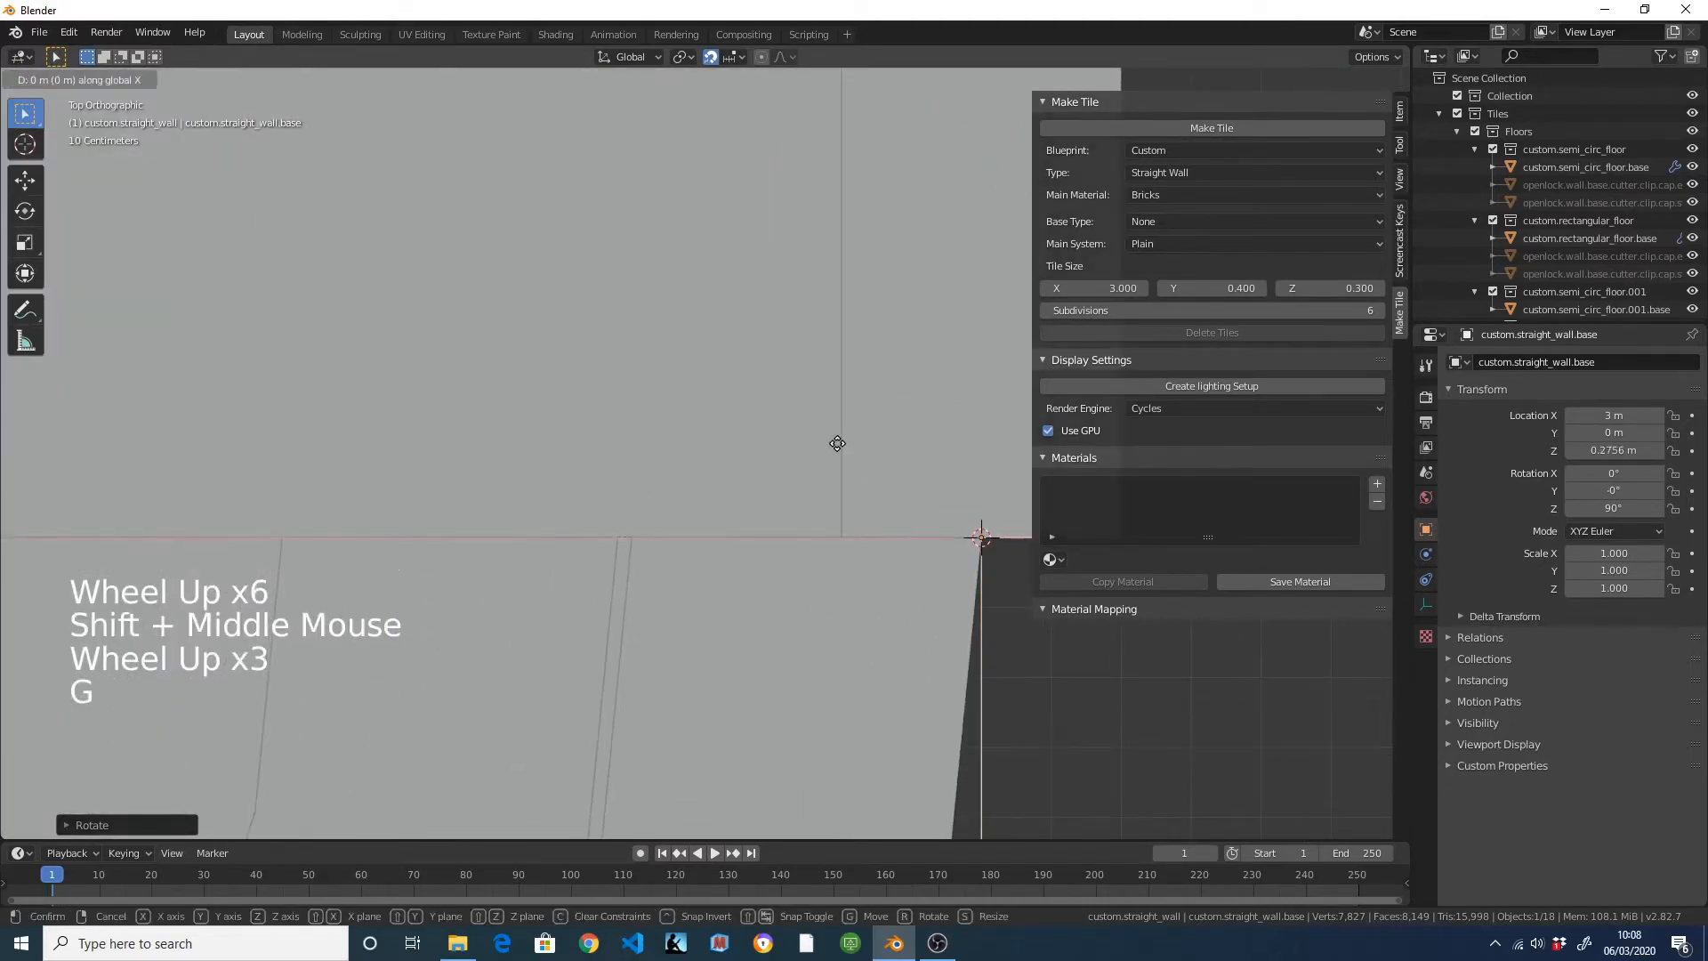
left_click(626, 456)
Snap the 3D cursor to the vertex at the centre of the rectangular base's top face.
scroll(670, 446, "down", 6)
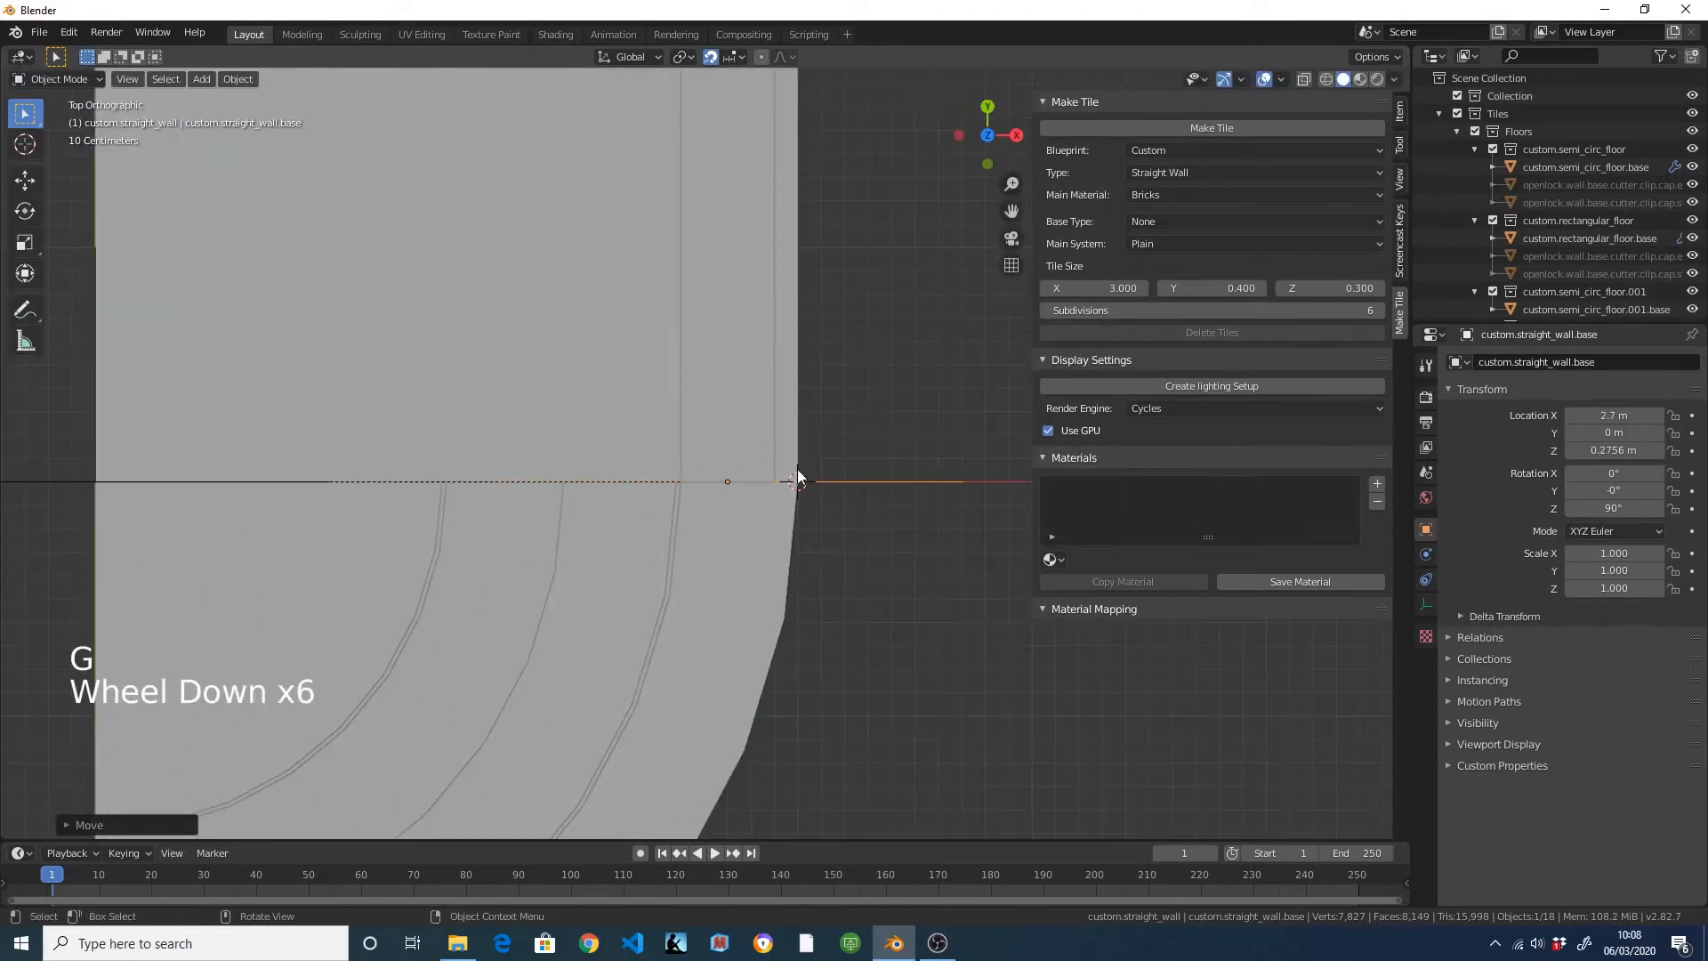
middle_click_drag(671, 445, 797, 445)
scroll(419, 375, "down", 3)
scroll(916, 495, "down", 2)
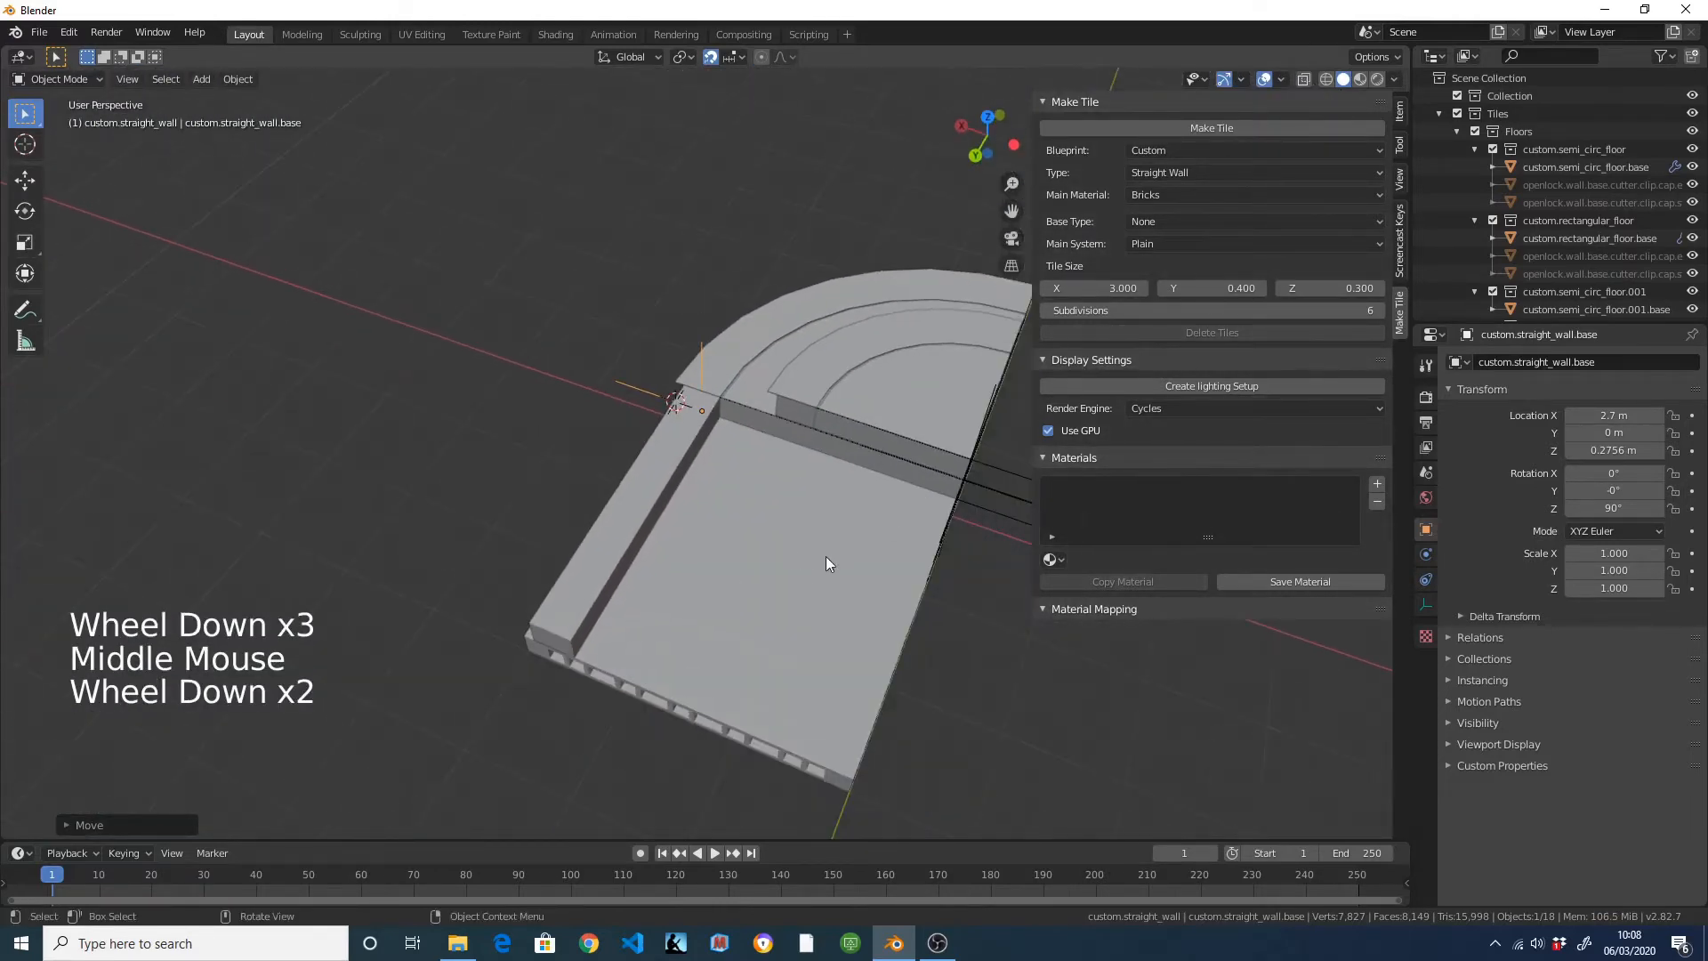
left_click(812, 591)
scroll(884, 604, "up", 2)
scroll(886, 608, "down", 1)
scroll(884, 601, "down", 2)
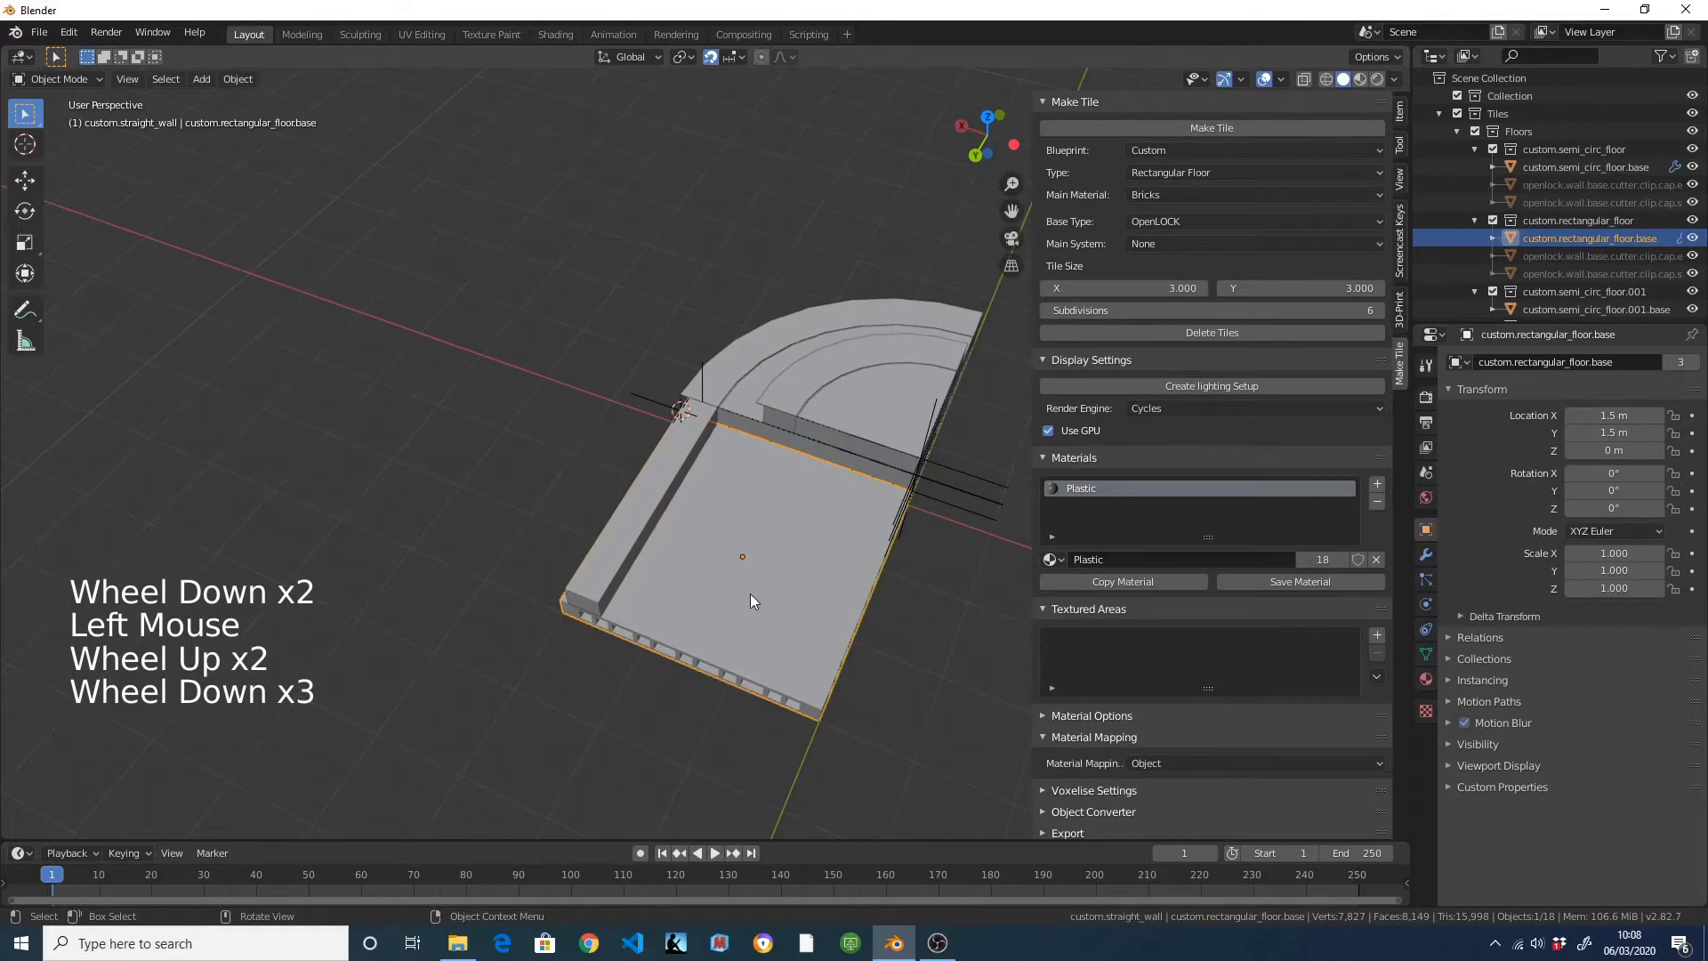
key("Tab")
left_click(757, 540)
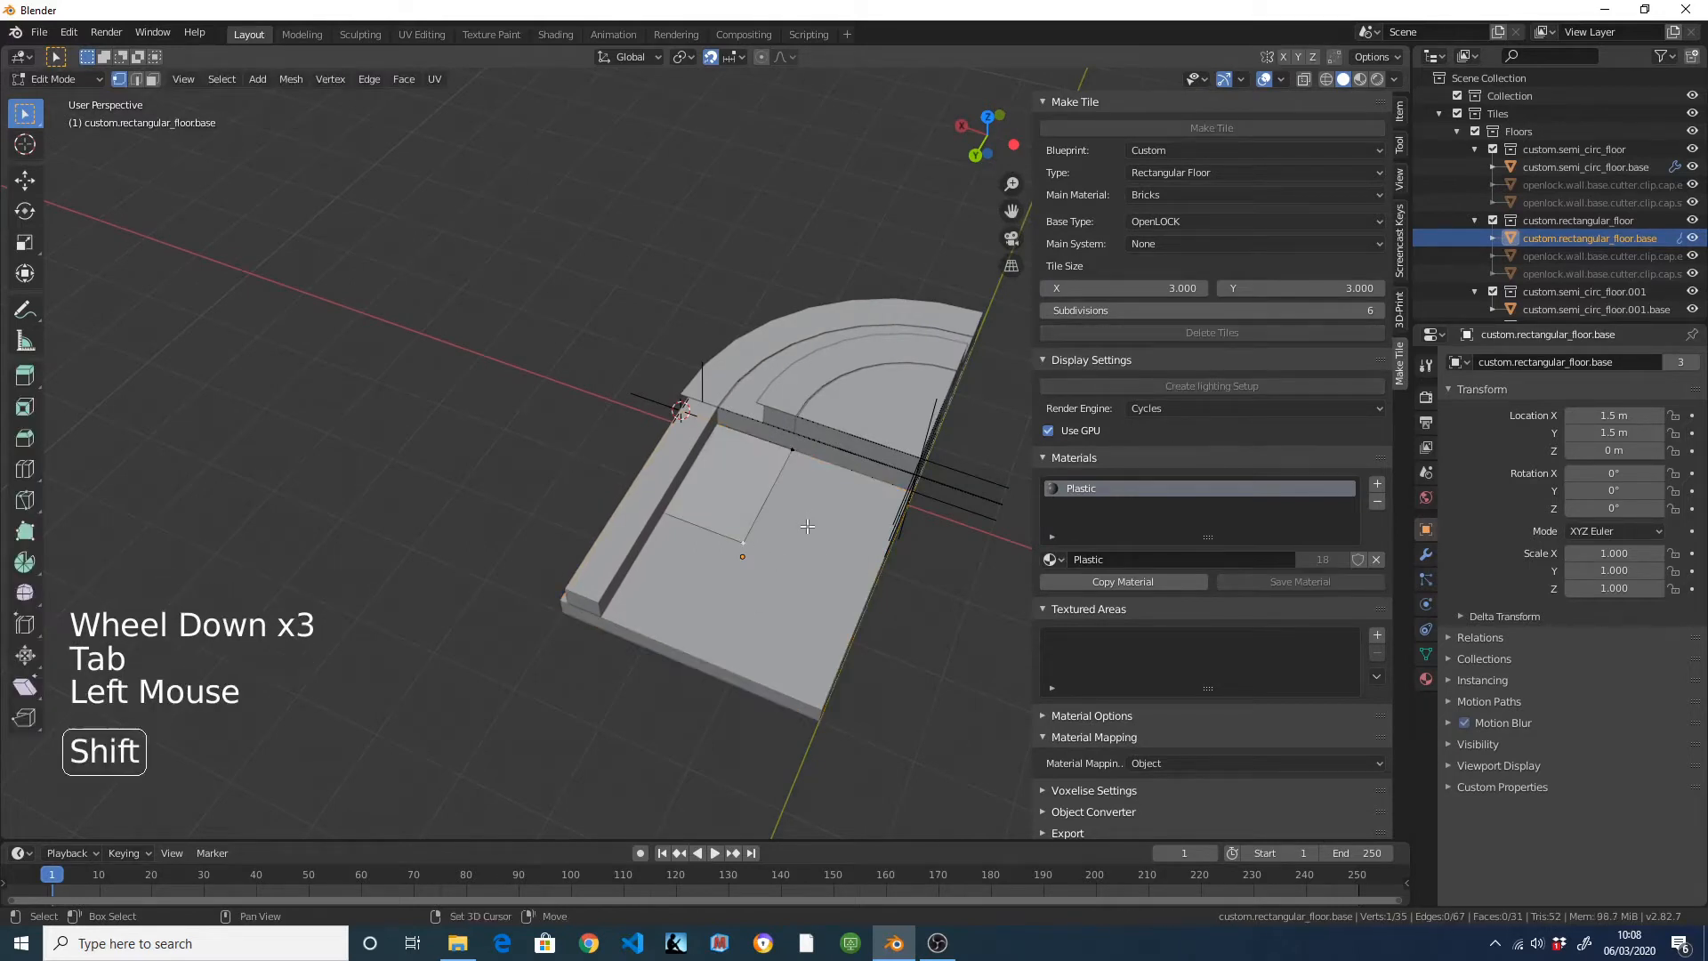
key("shift+s")
left_click(829, 637)
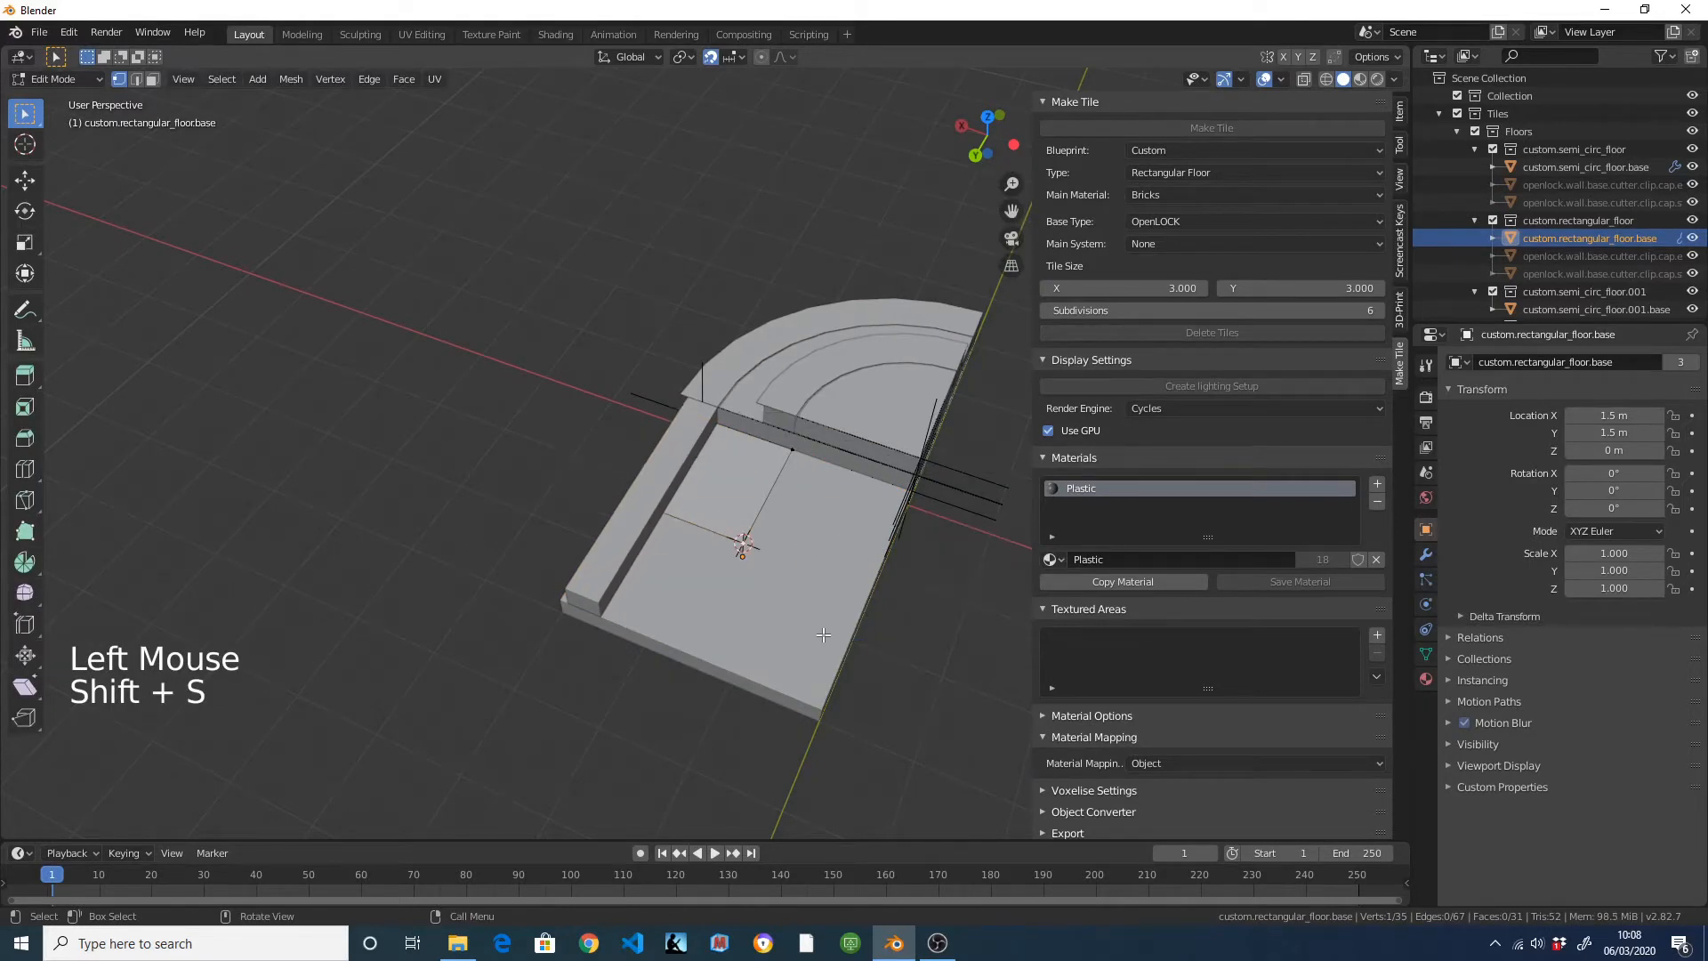
key("Tab")
Generate a rectangular floor with a Plain base, no main system, and a base size of X 2.5, Y 3 and Z 0.3.
middle_click_drag(846, 590, 685, 344)
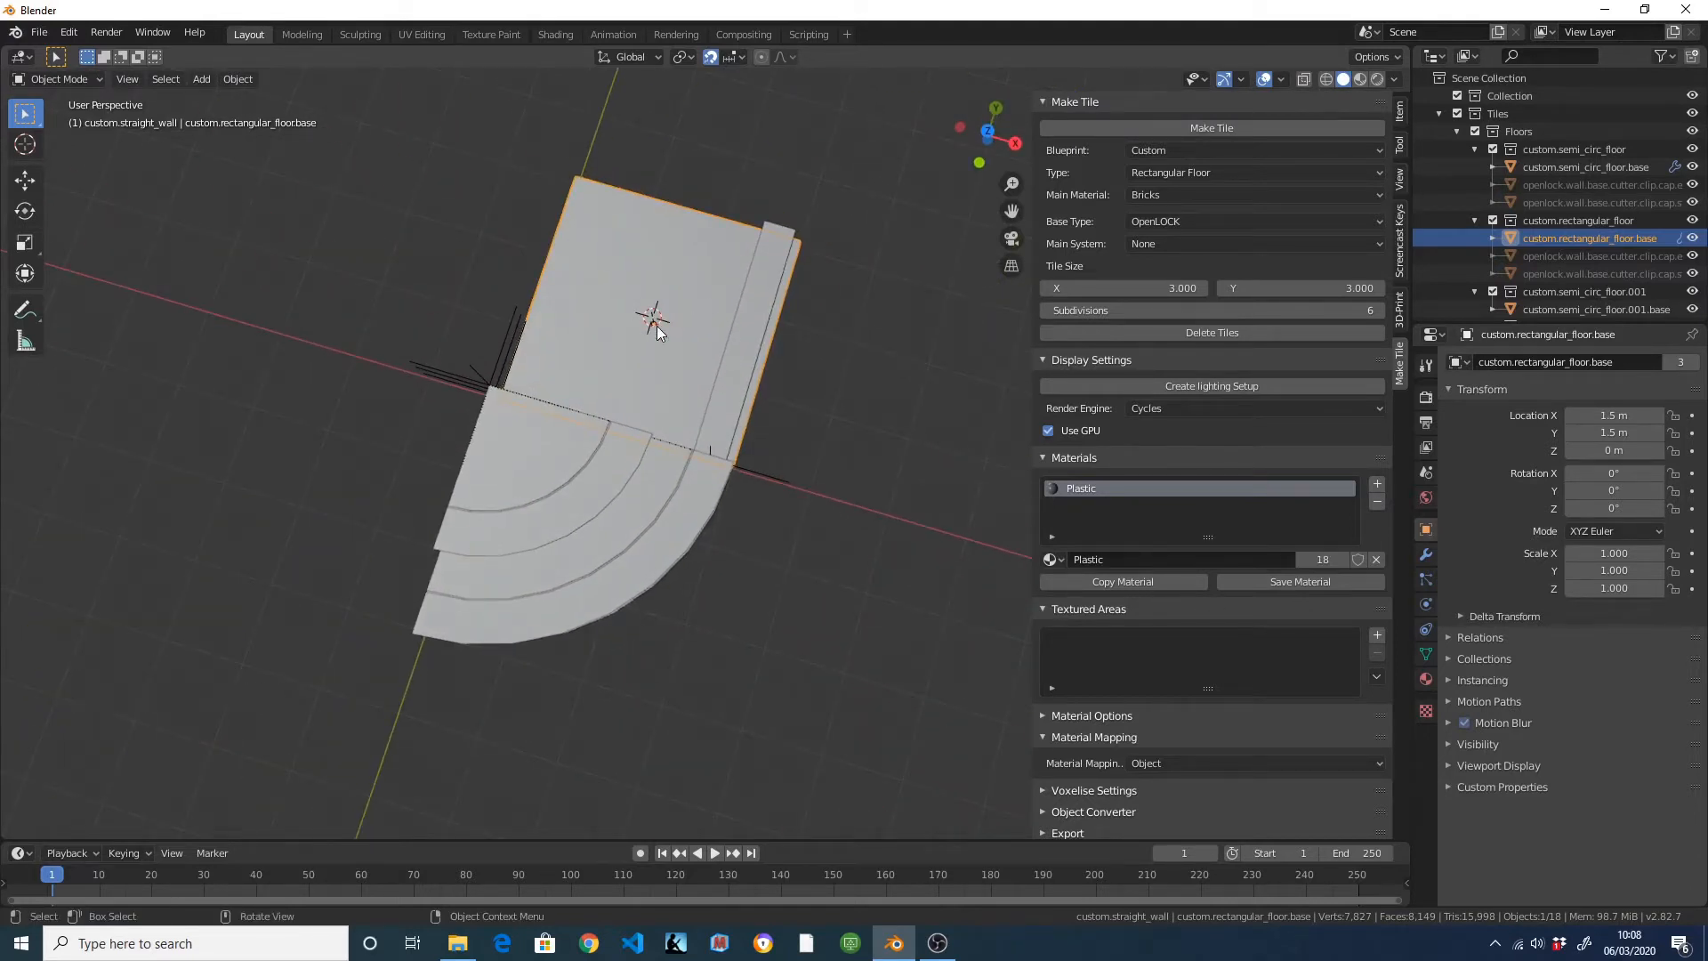
key("KP_7")
middle_click_drag(657, 325, 628, 419, "shift")
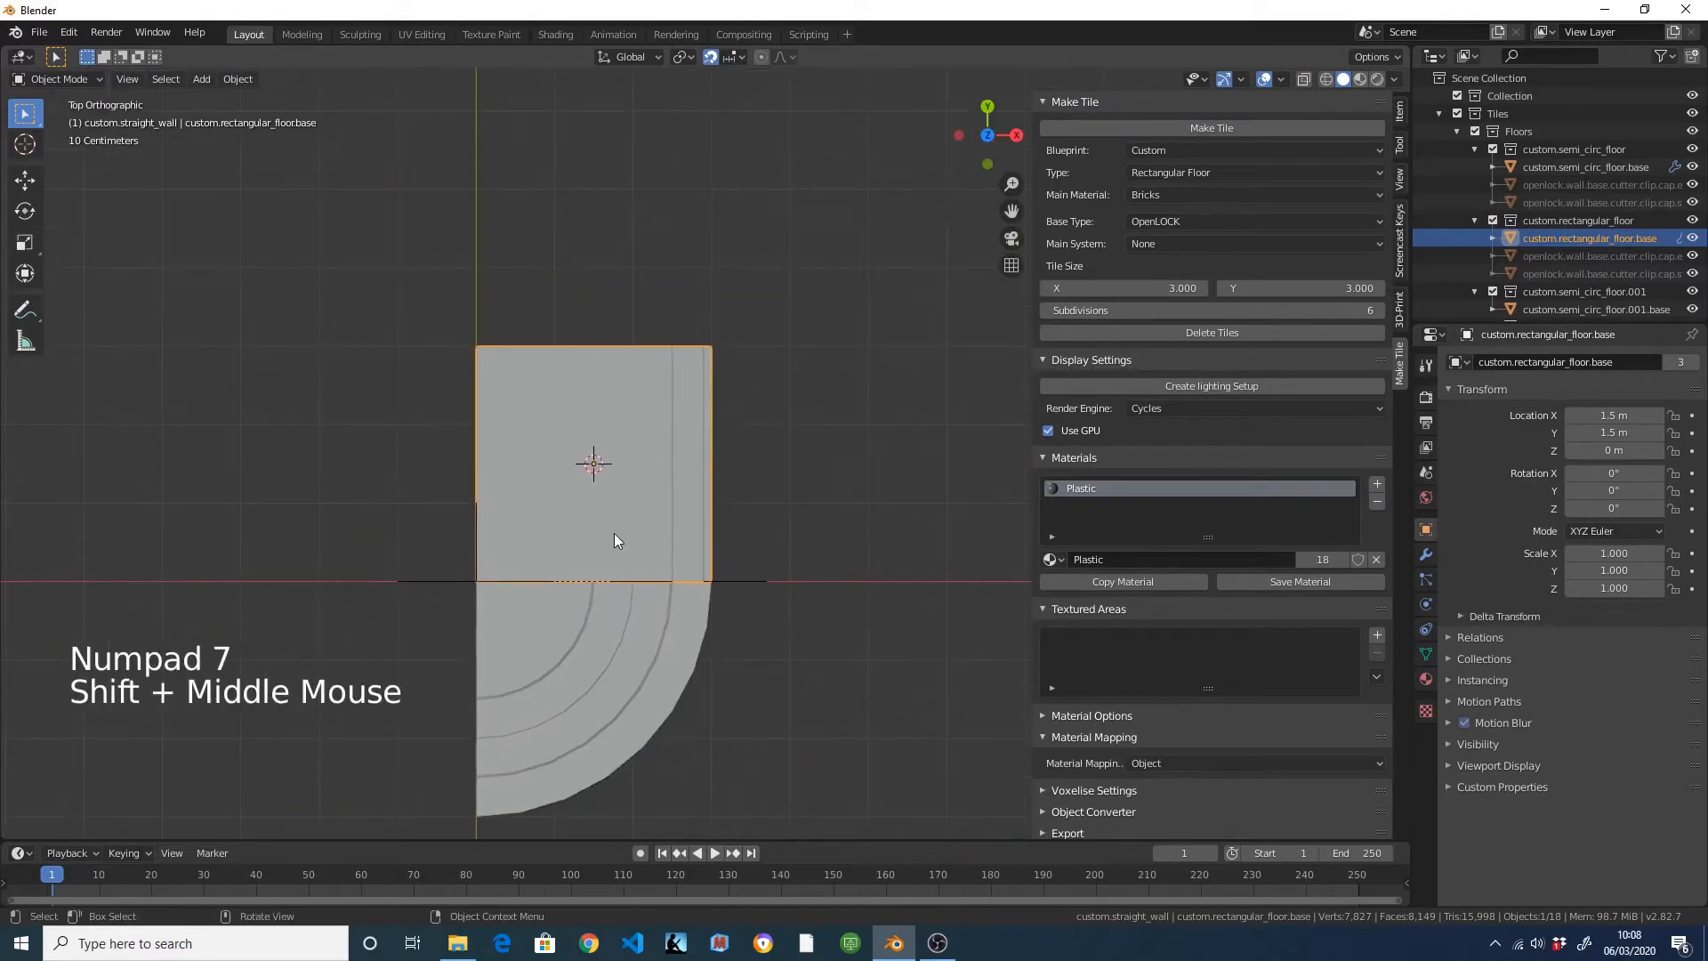
scroll(664, 436, "up", 3)
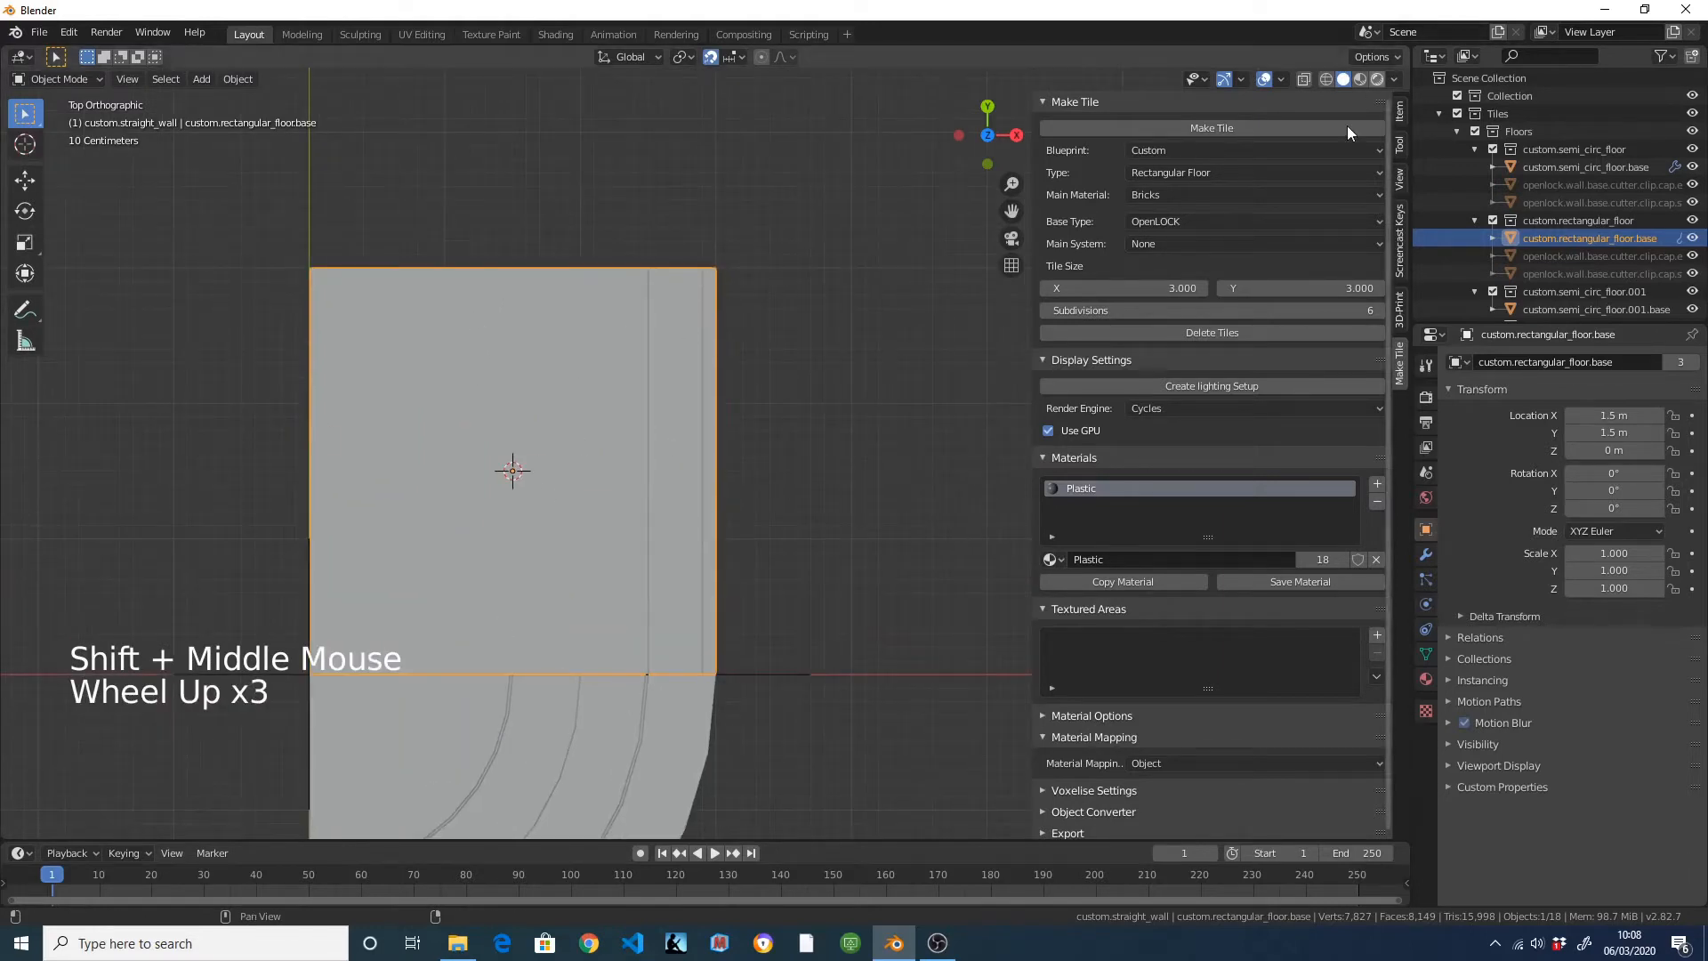
left_click(1254, 176)
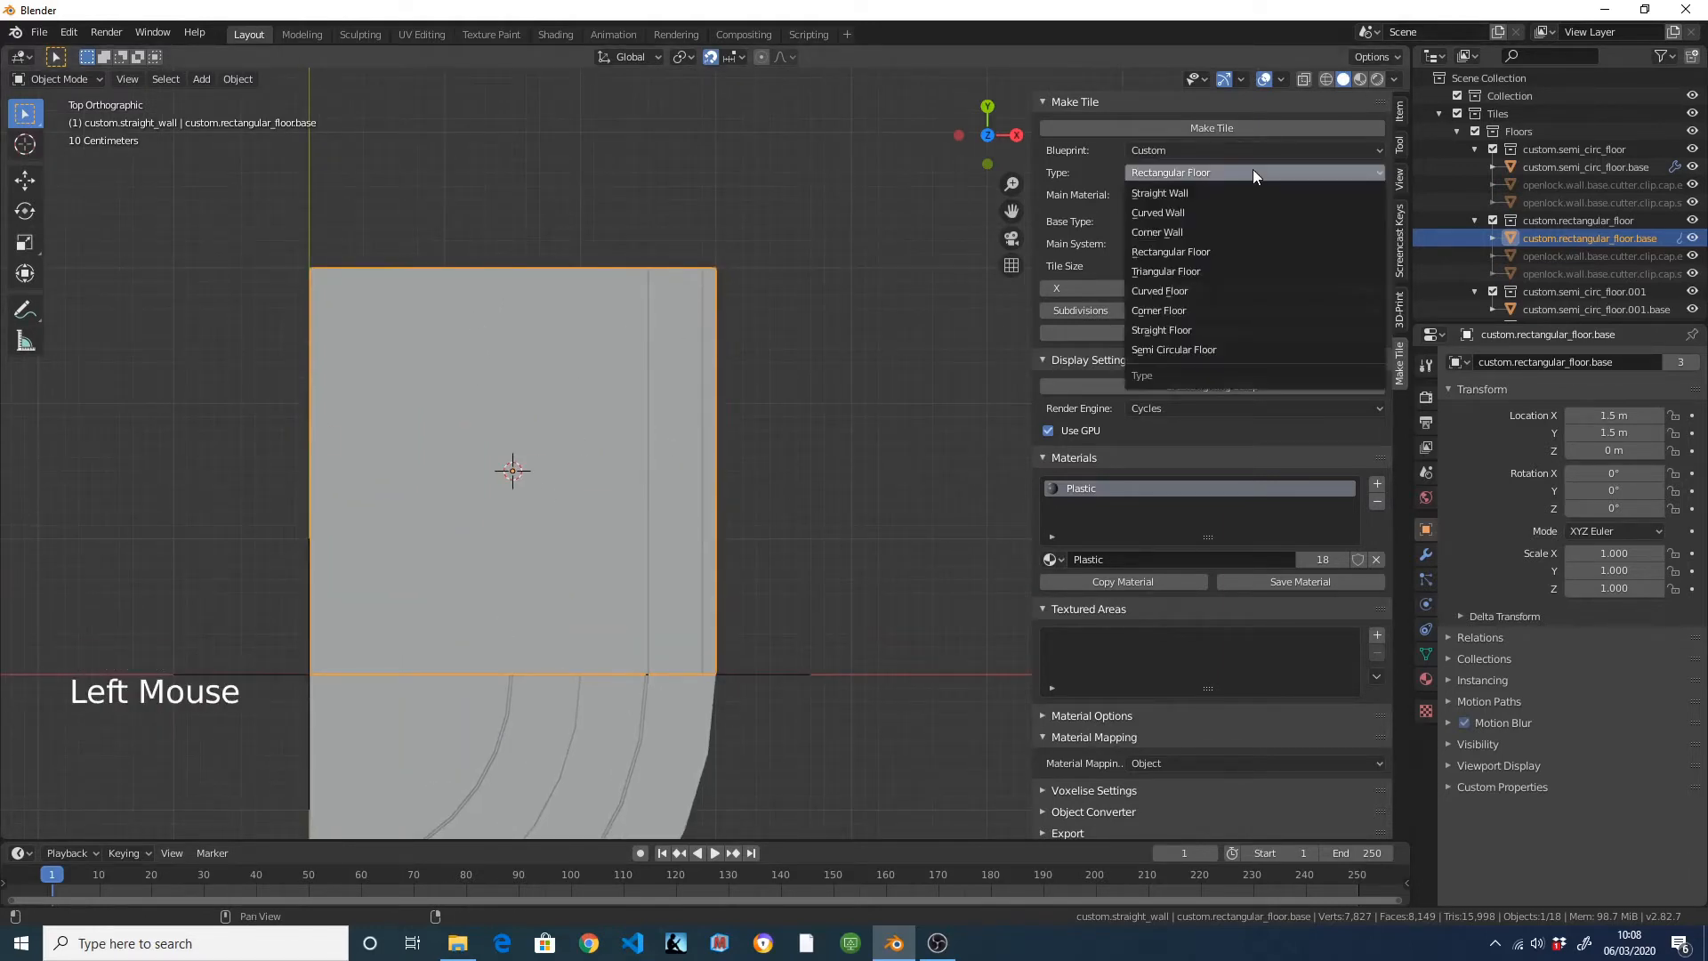
left_click(1253, 173)
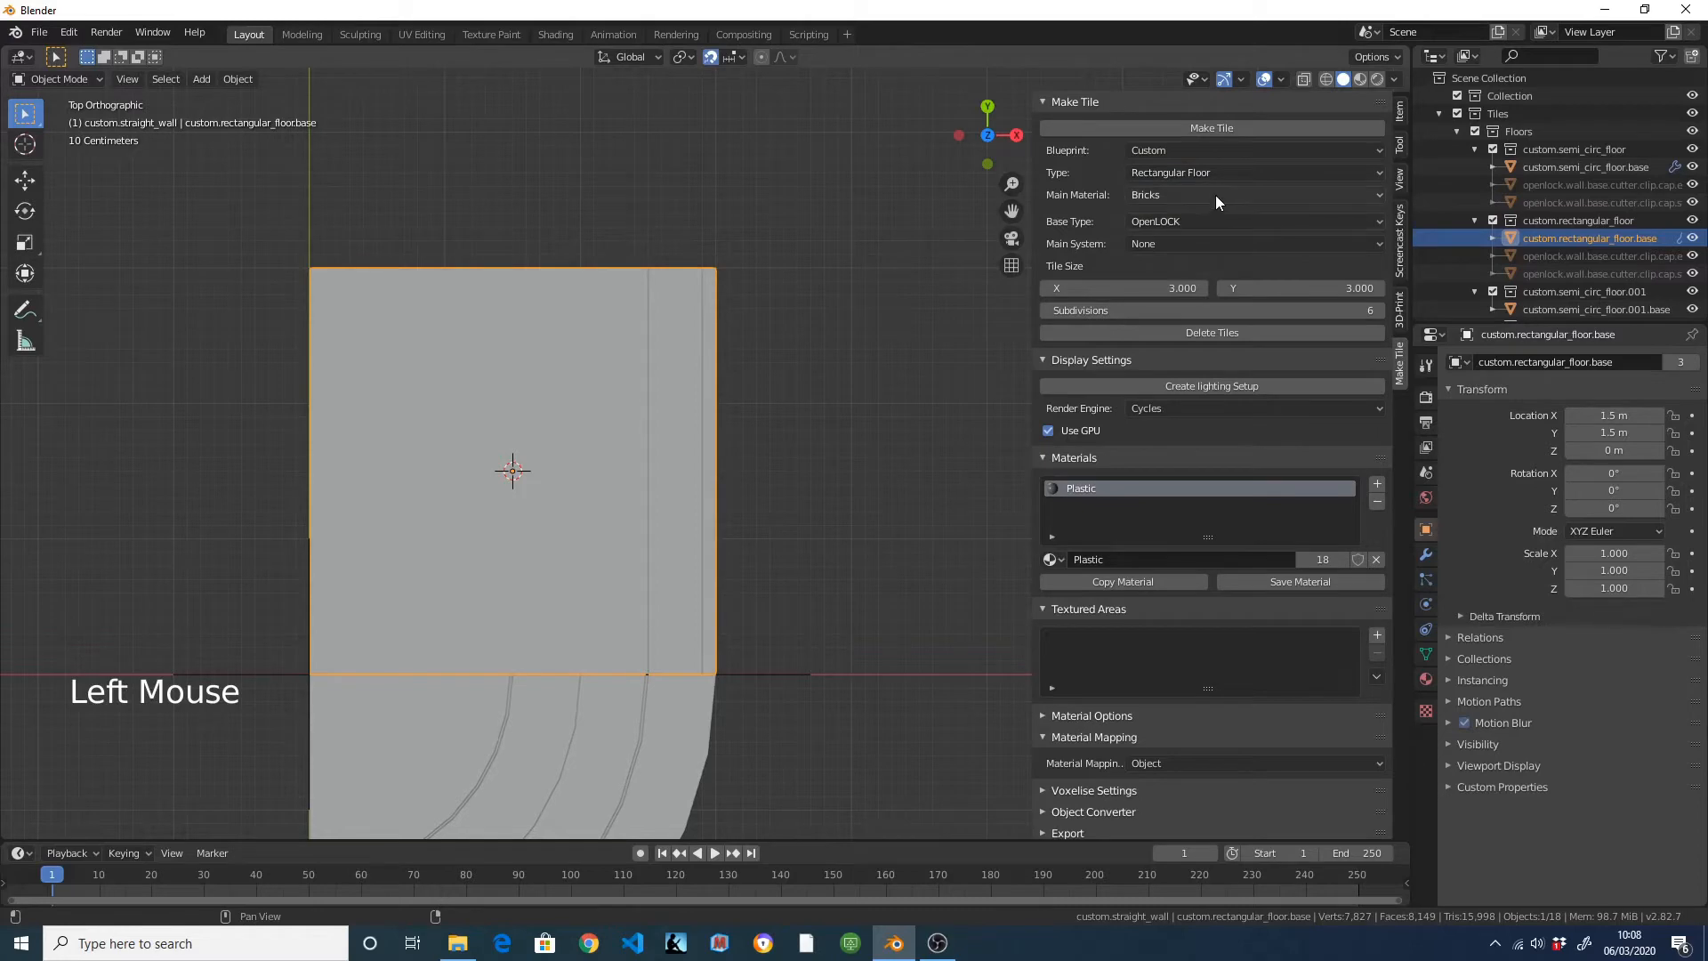
left_click(1219, 222)
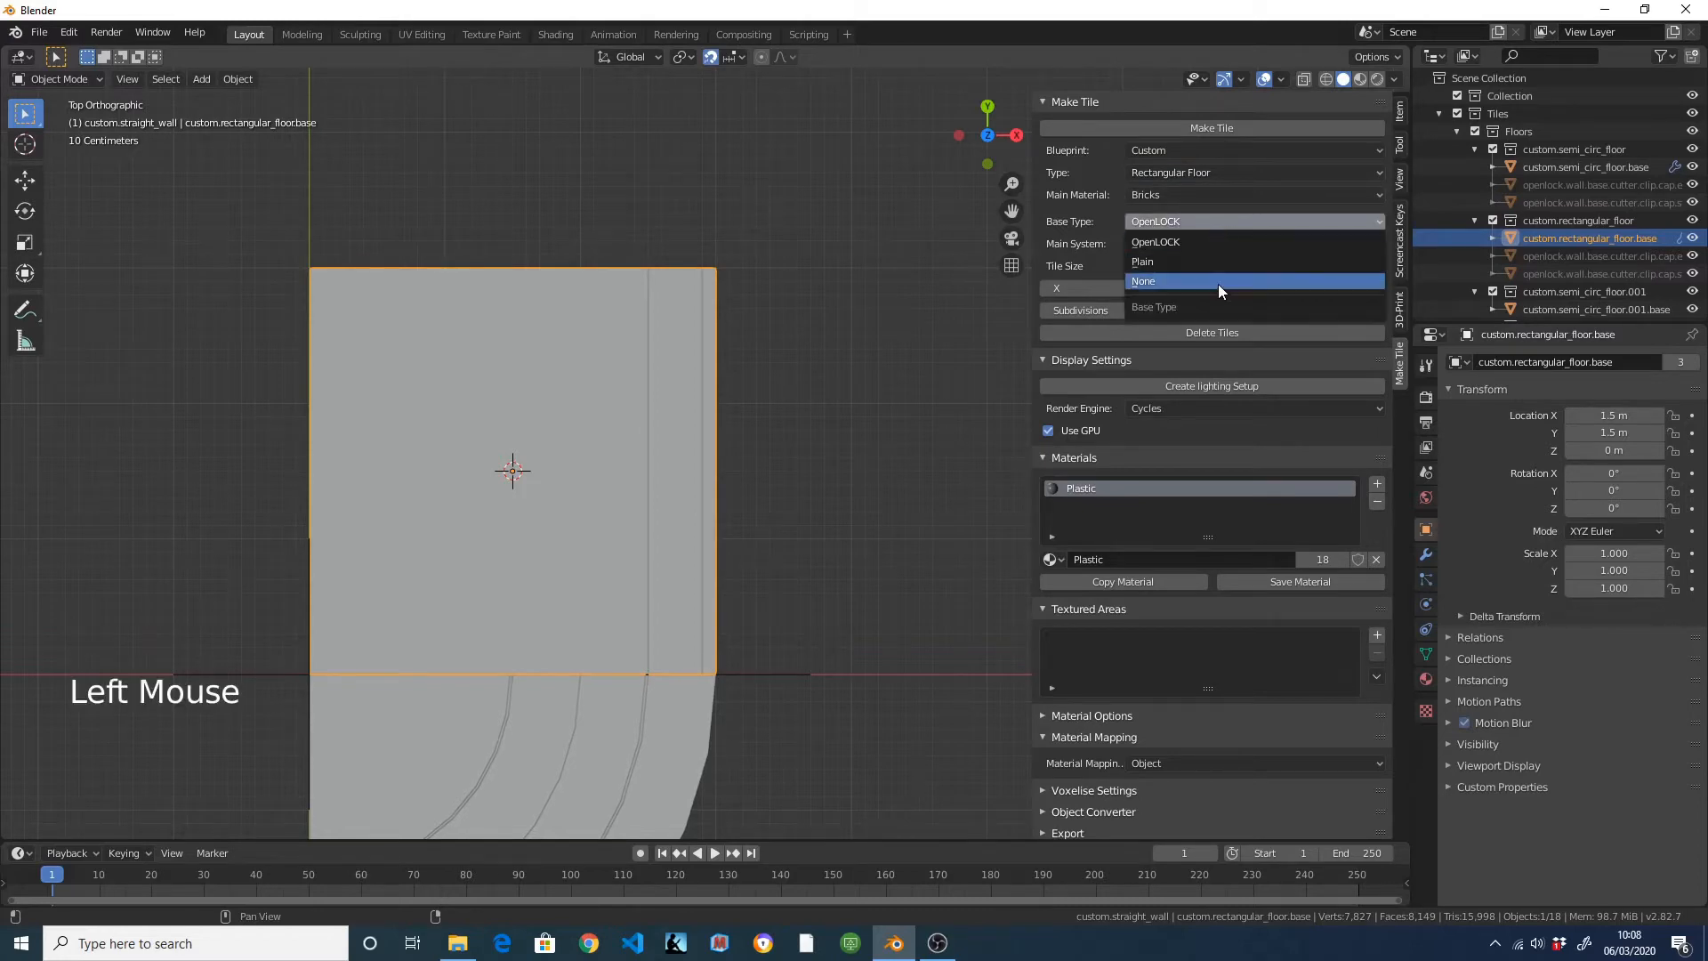
left_click(1214, 261)
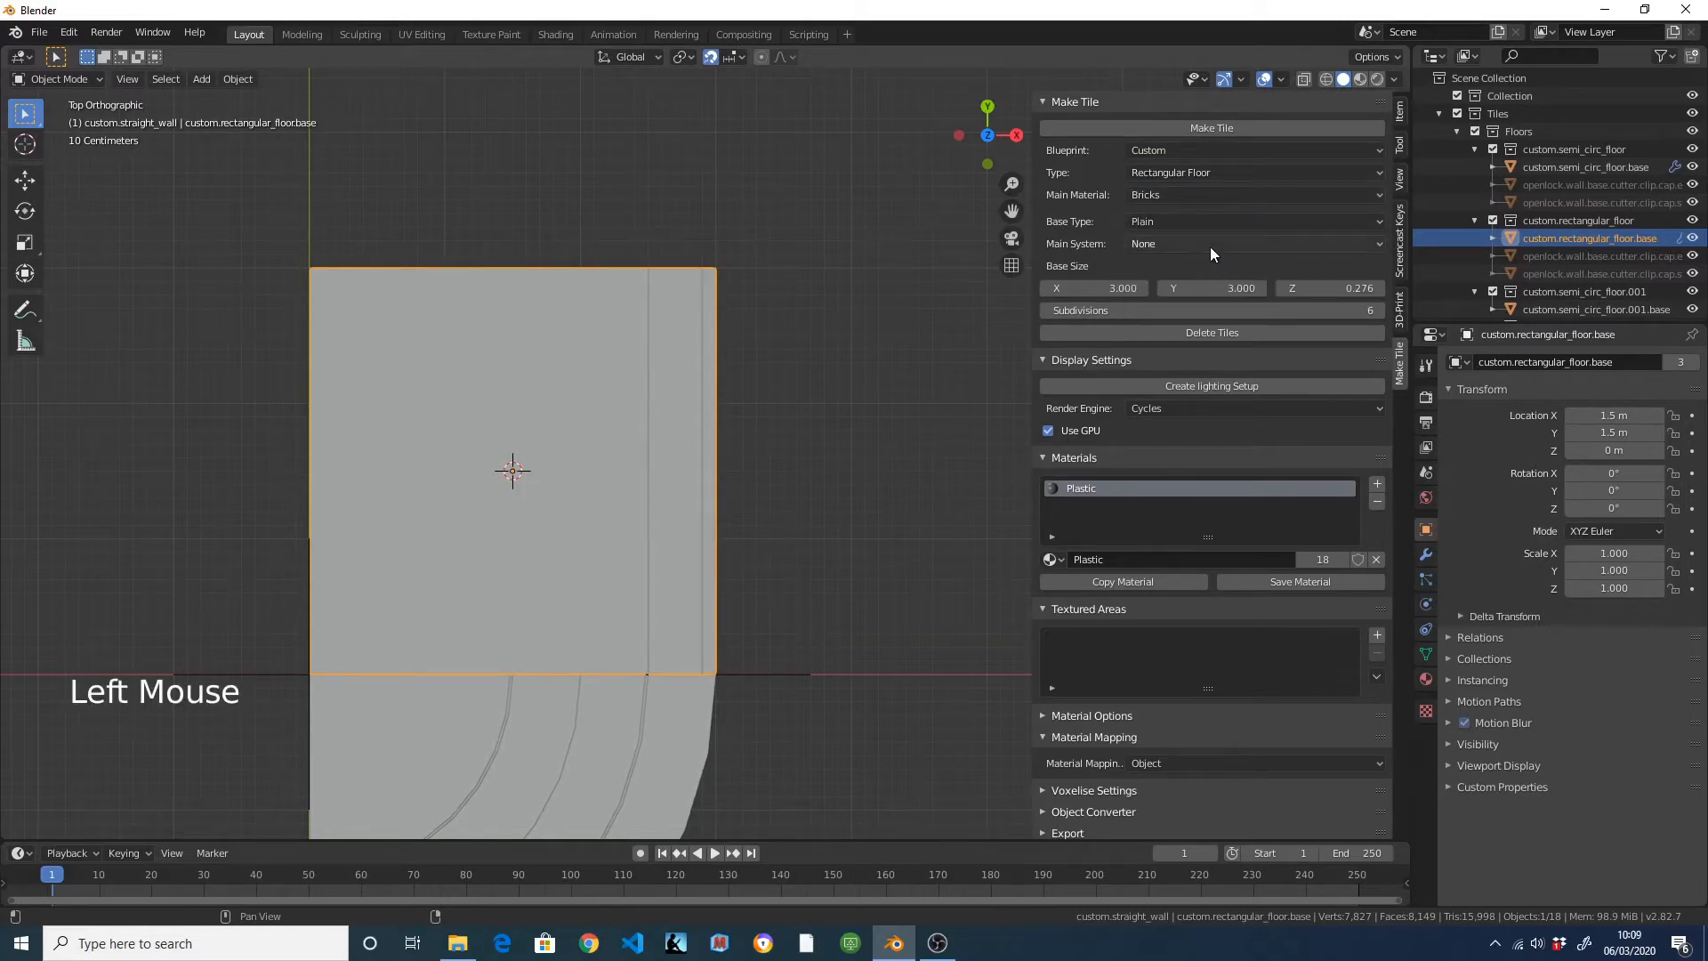
left_click(1108, 285)
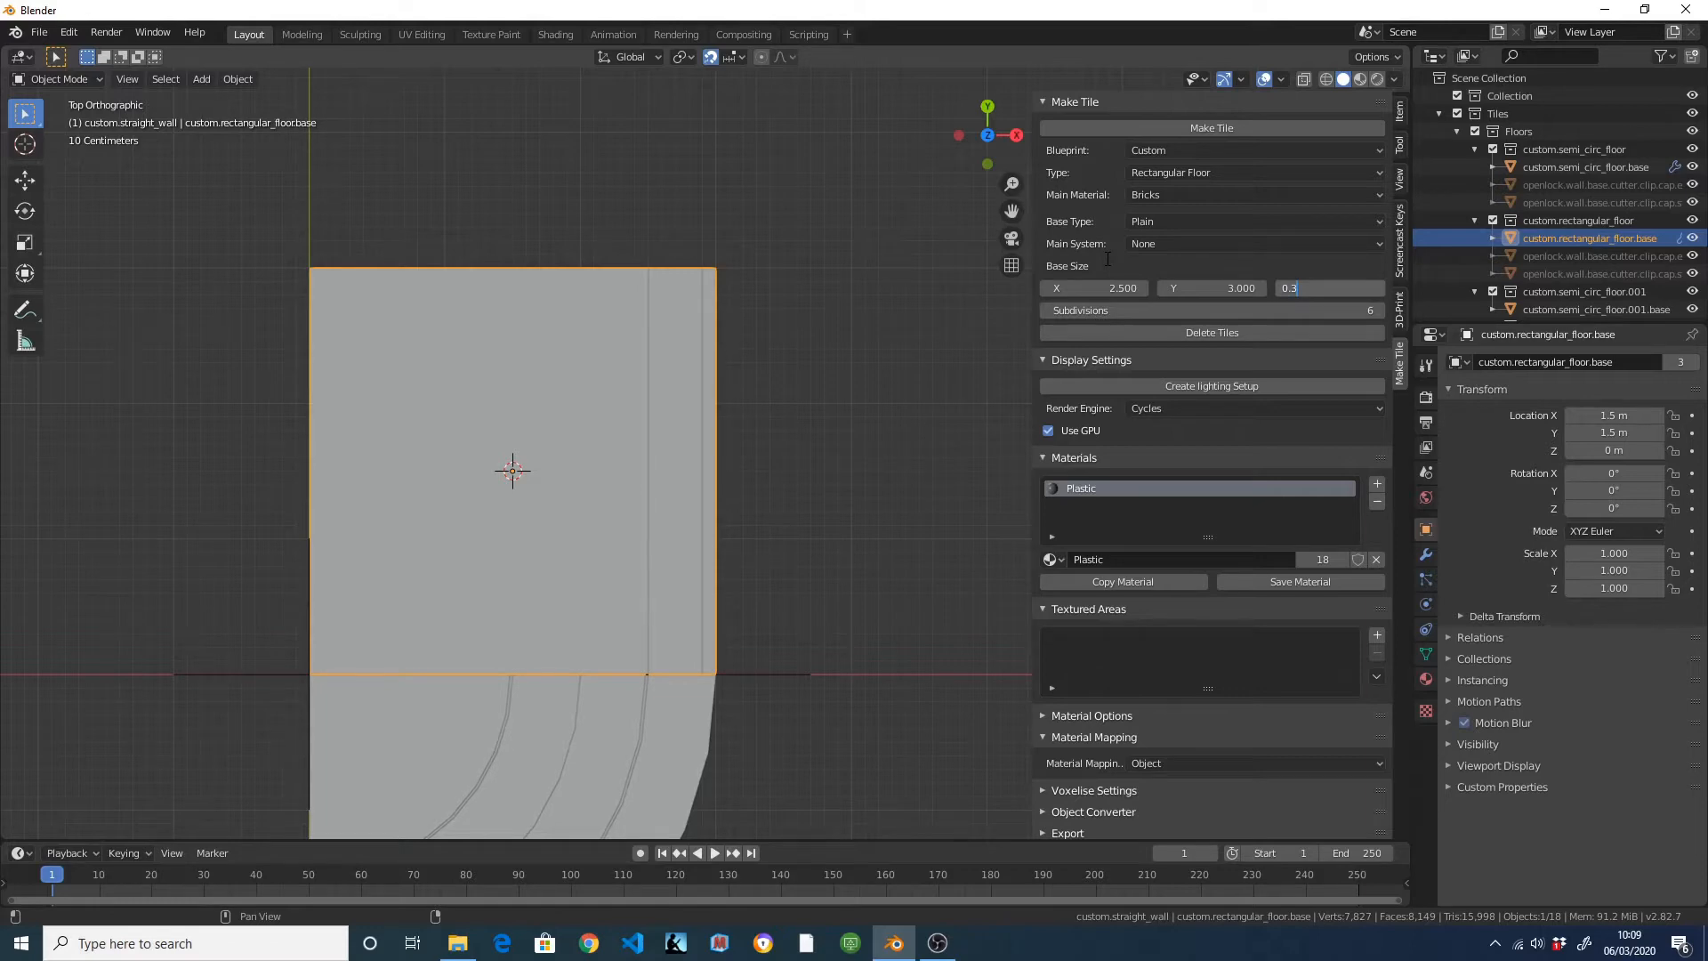
left_click(1161, 129)
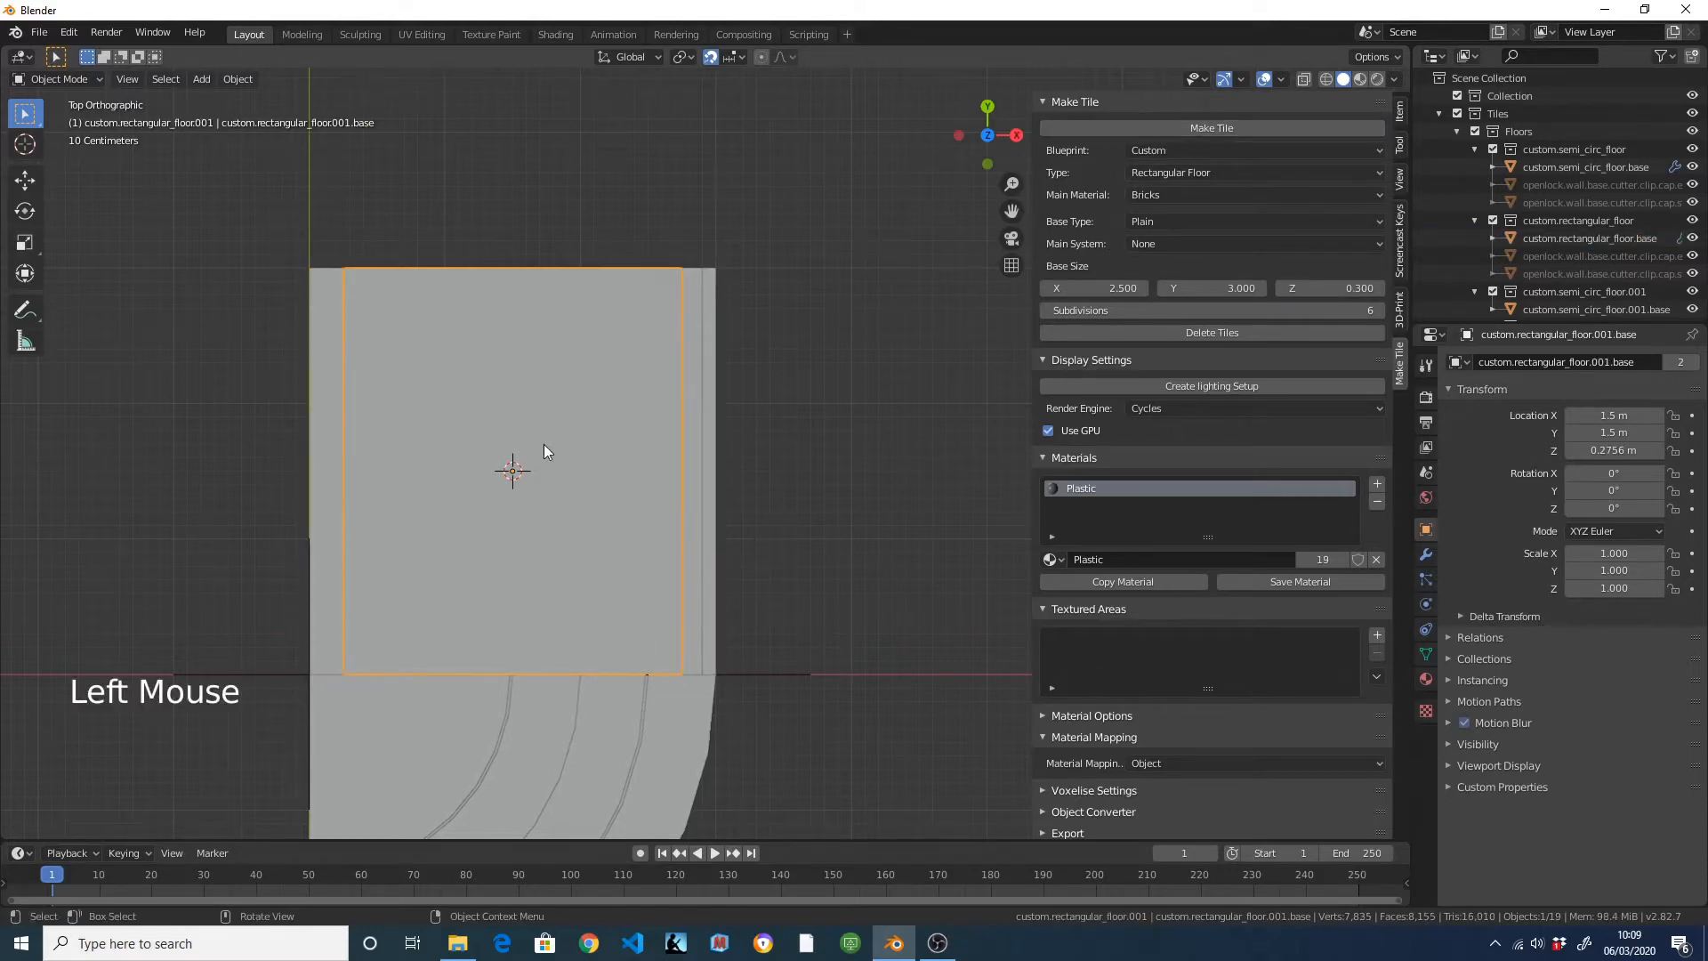
Move the new rectangular floor along the global X axis to an X location of 1.25 m, flush with the lower base's inner edge.
scroll(552, 451, "up", 2)
key("g")
key("x")
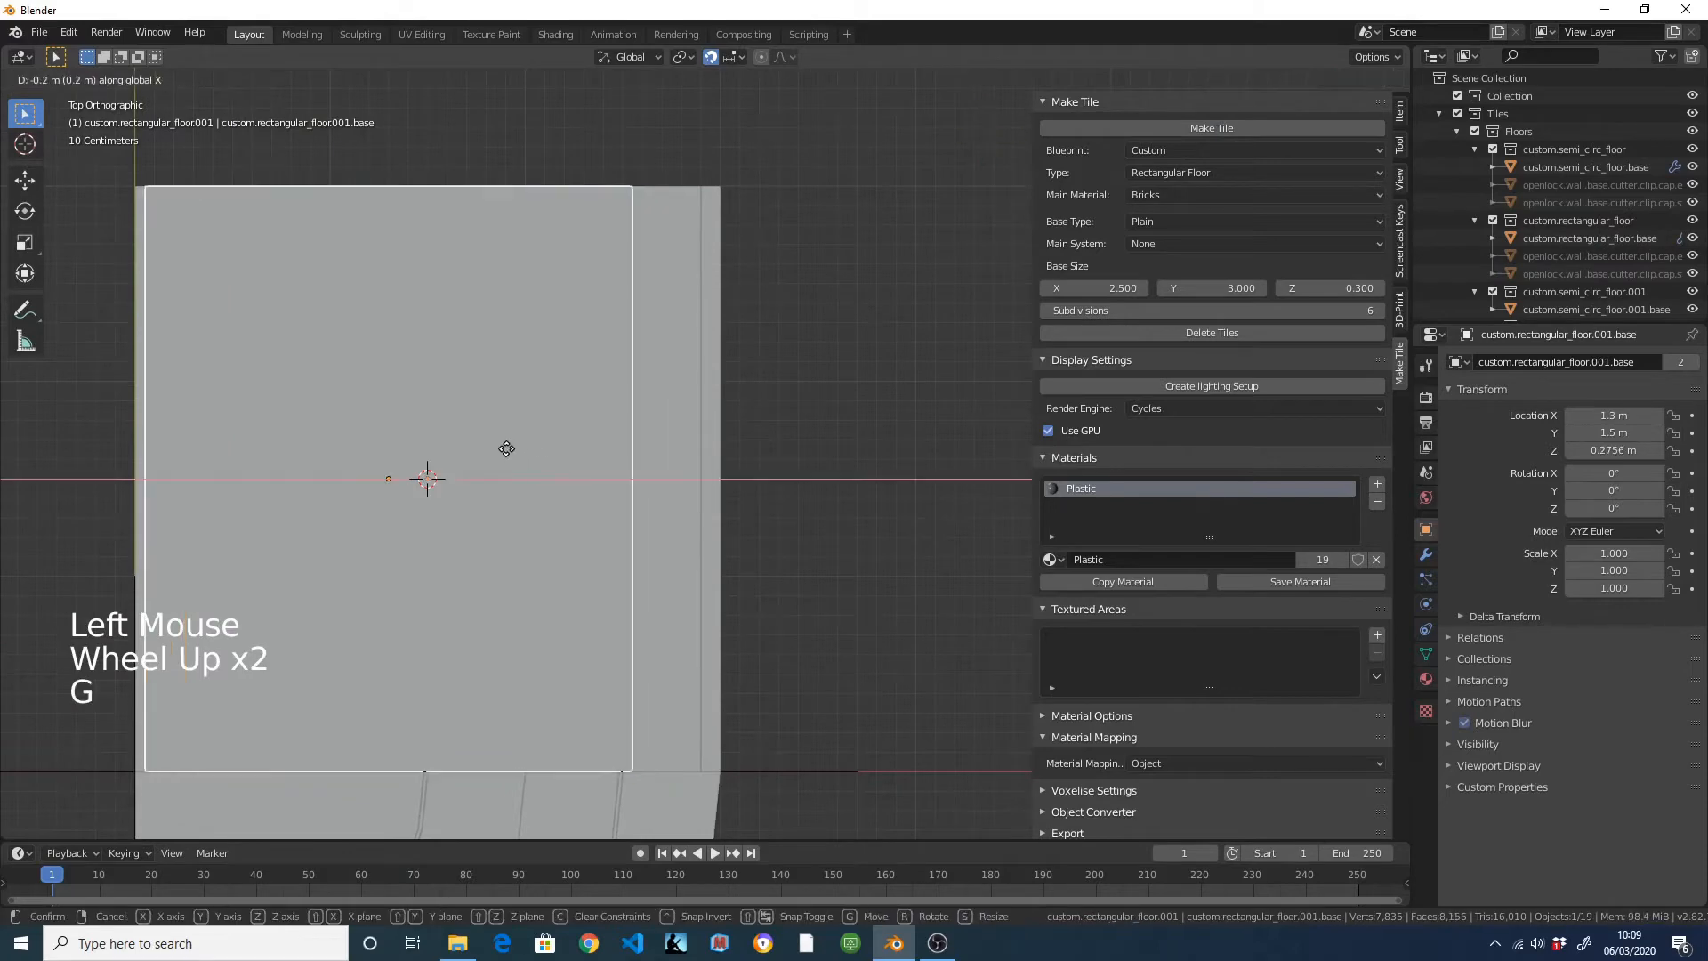
key("shift")
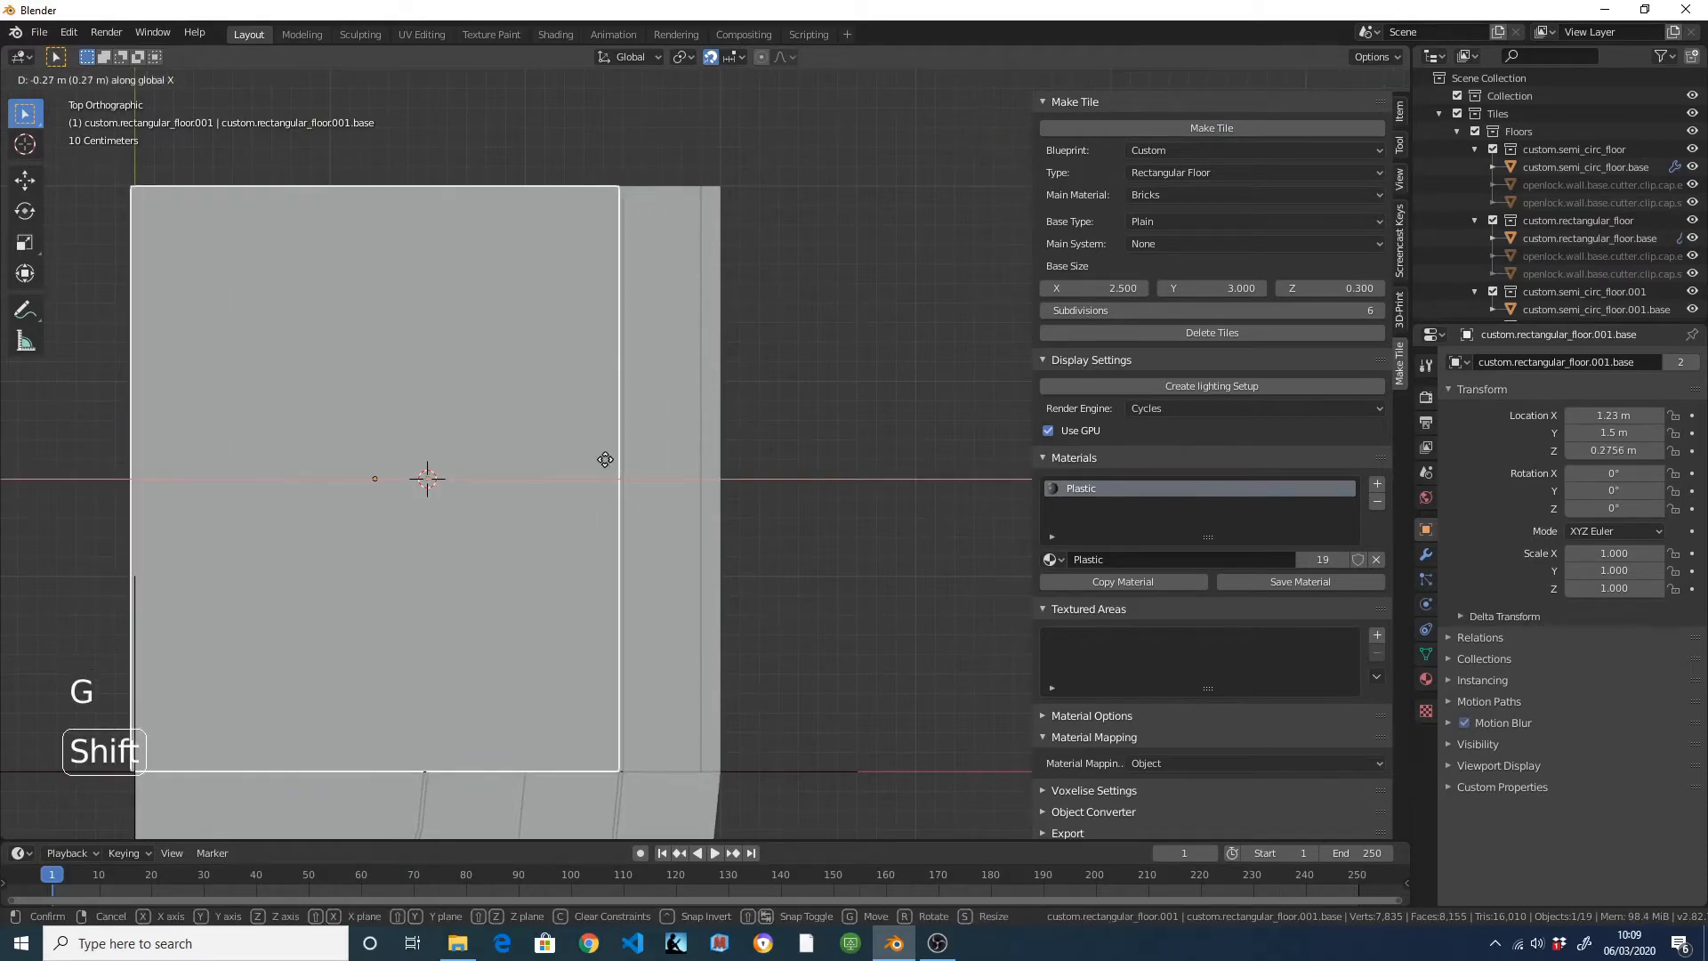
left_click(647, 460)
middle_click_drag(329, 396, 738, 399, "shift")
scroll(738, 398, "up", 11)
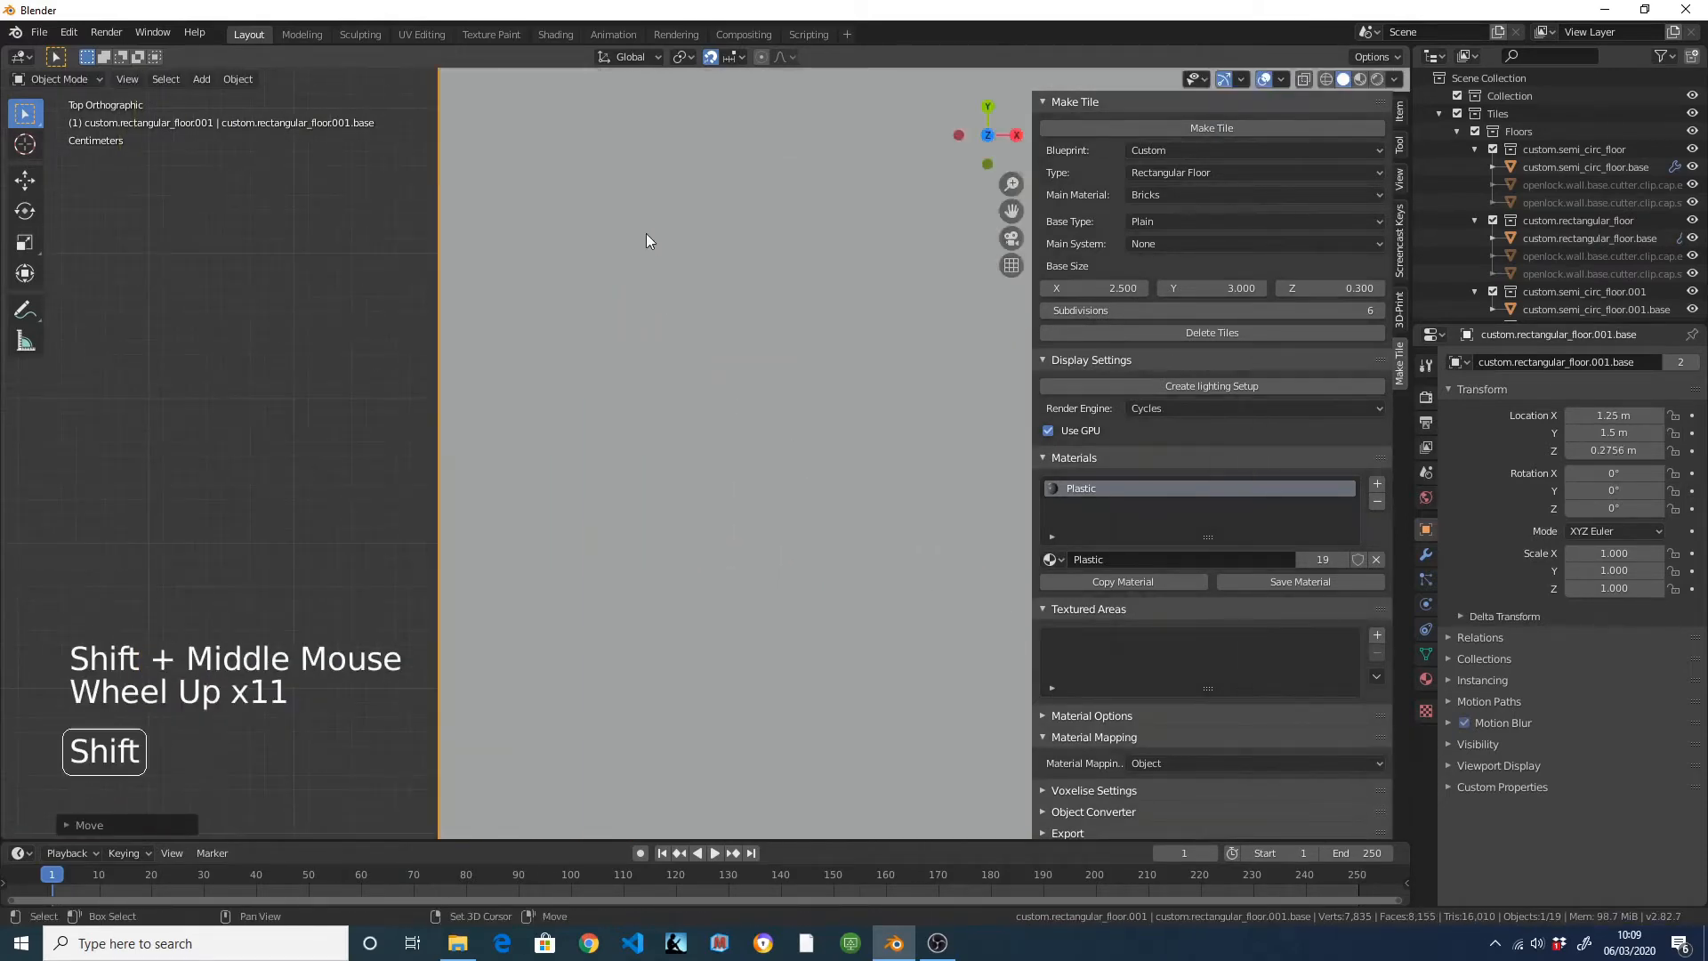
middle_click_drag(646, 233, 754, 495, "shift")
scroll(568, 366, "down", 12)
middle_click_drag(567, 367, 685, 381, "shift")
scroll(616, 281, "down", 3)
scroll(685, 380, "up", 3)
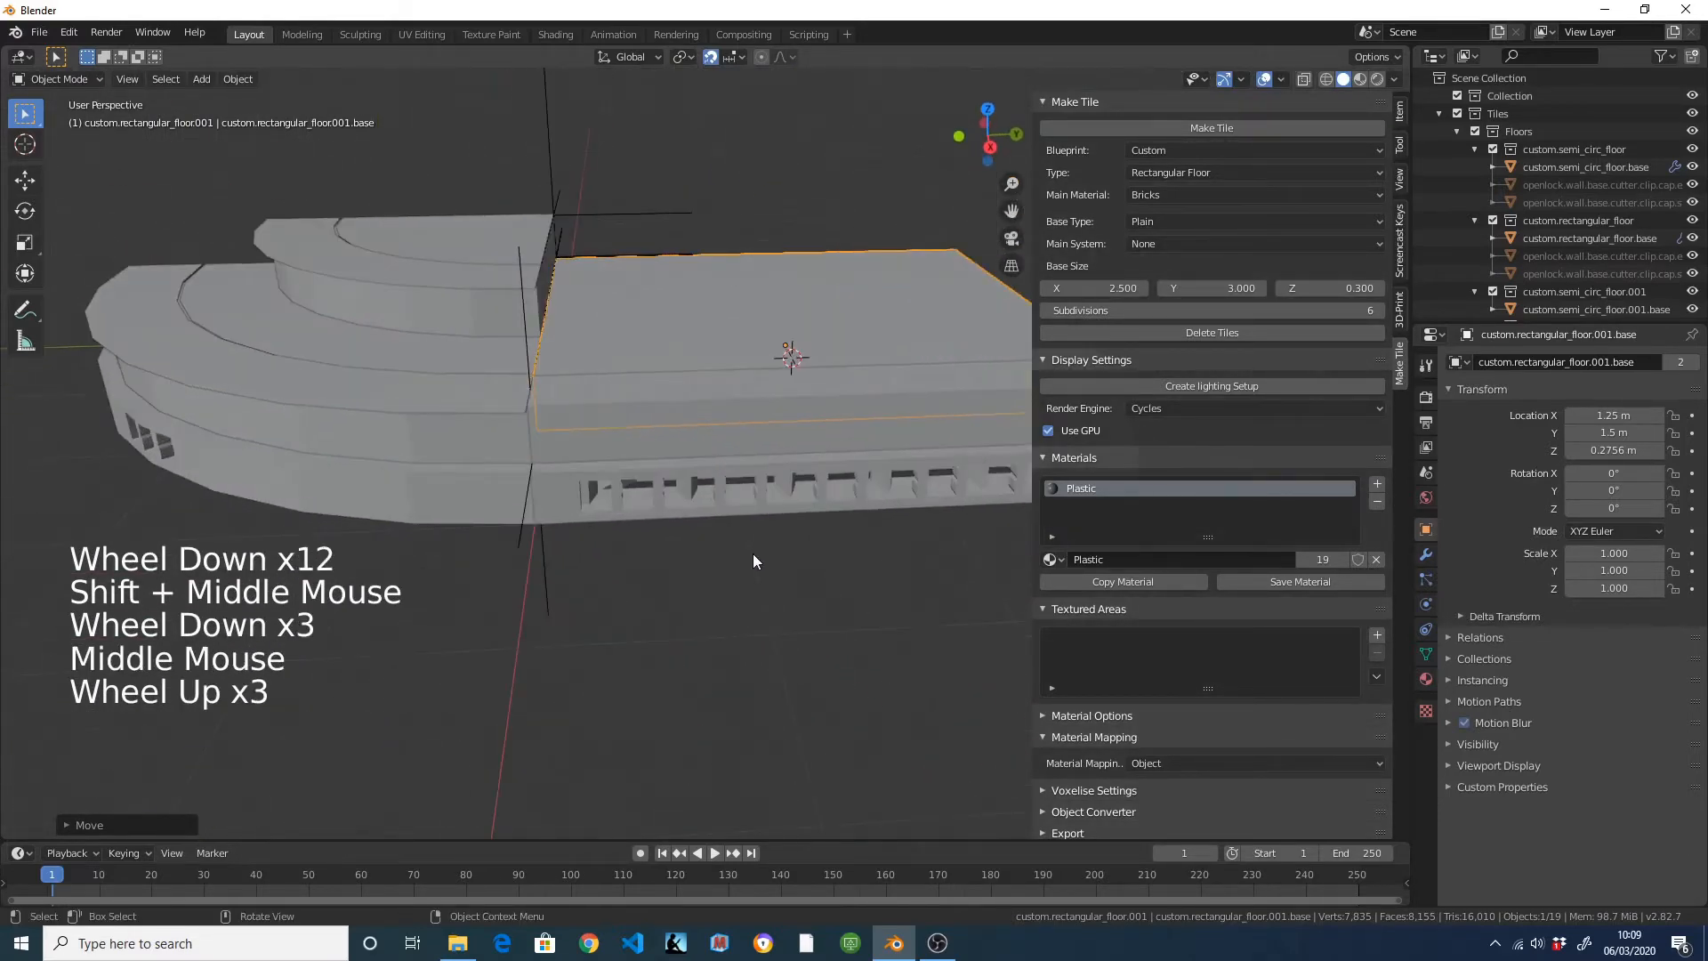
Snap the 3D cursor to the straight wall's inner top corner vertex where it meets the curved tiers.
left_click(752, 553)
middle_click_drag(753, 553, 543, 436)
left_click(823, 462)
scroll(863, 476, "up", 2)
key("Tab")
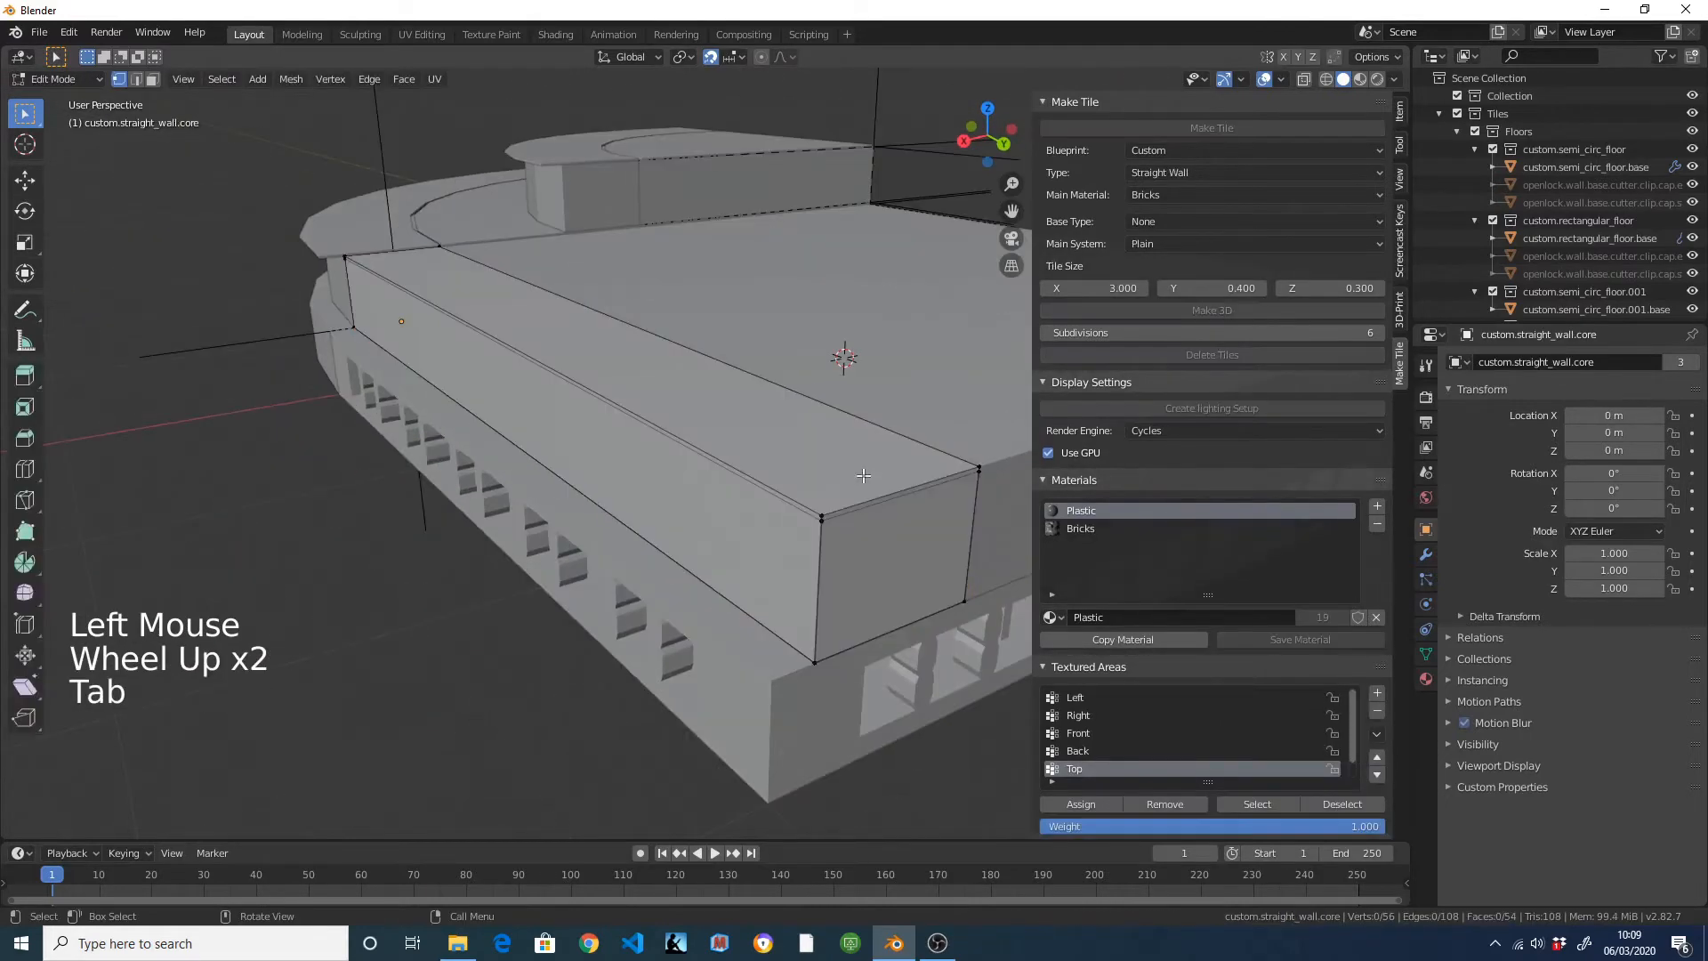
left_click(980, 450)
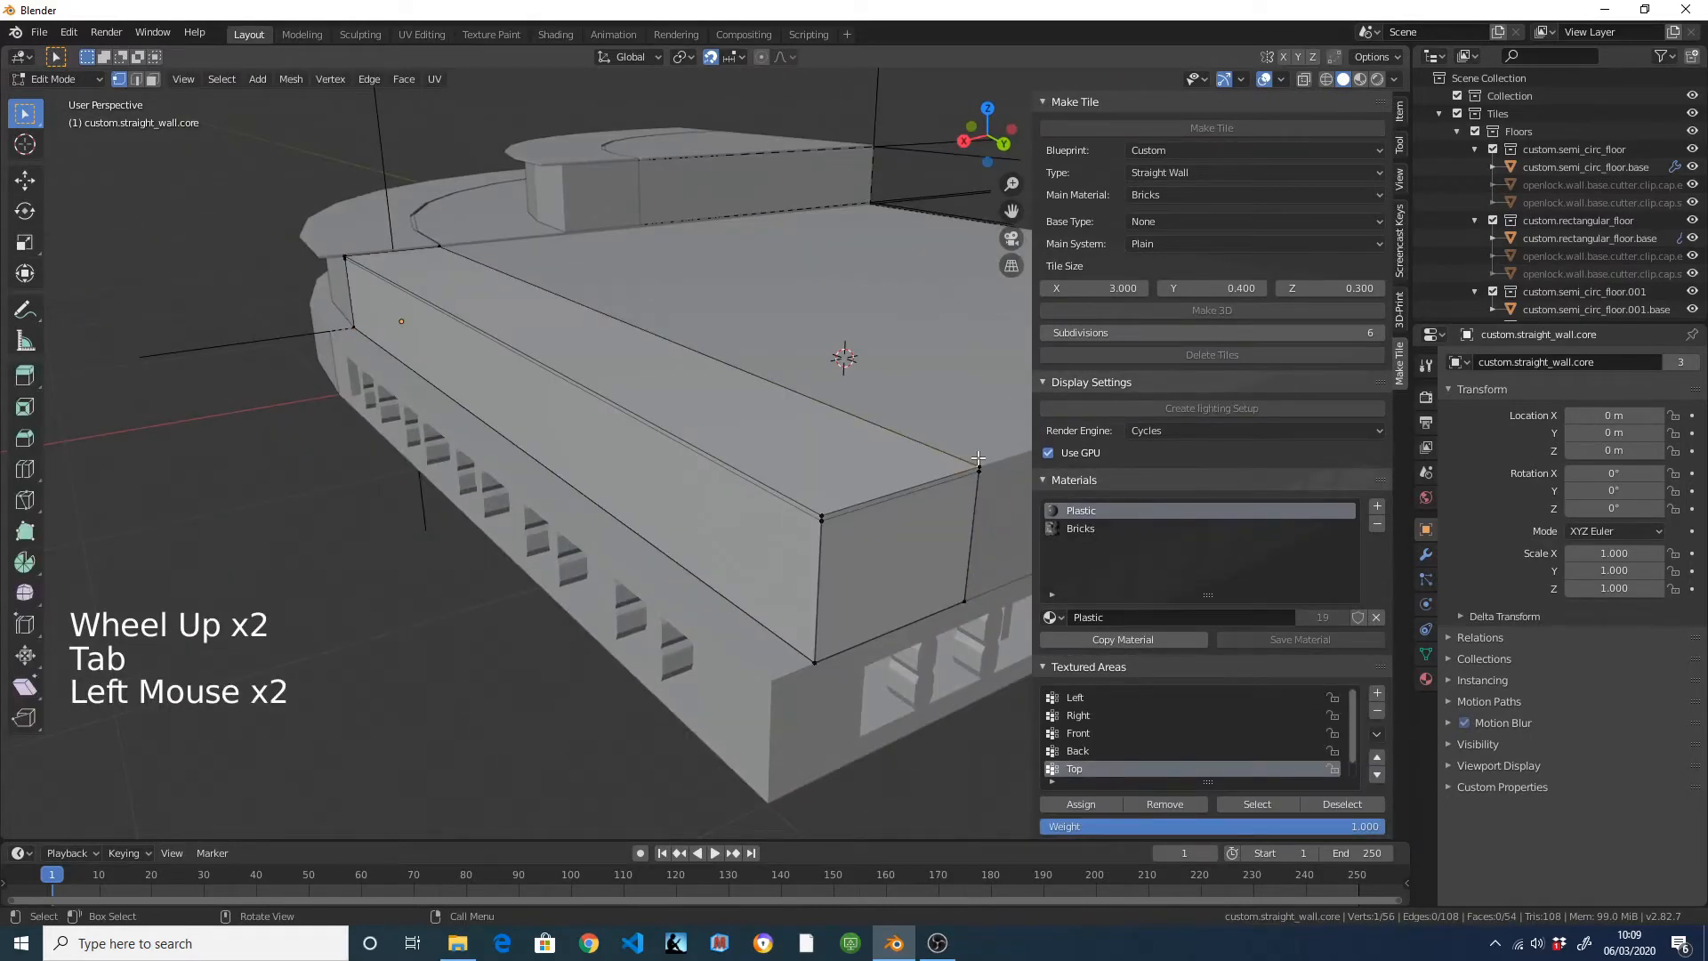
left_click(978, 458)
middle_click_drag(439, 236, 577, 430, "shift")
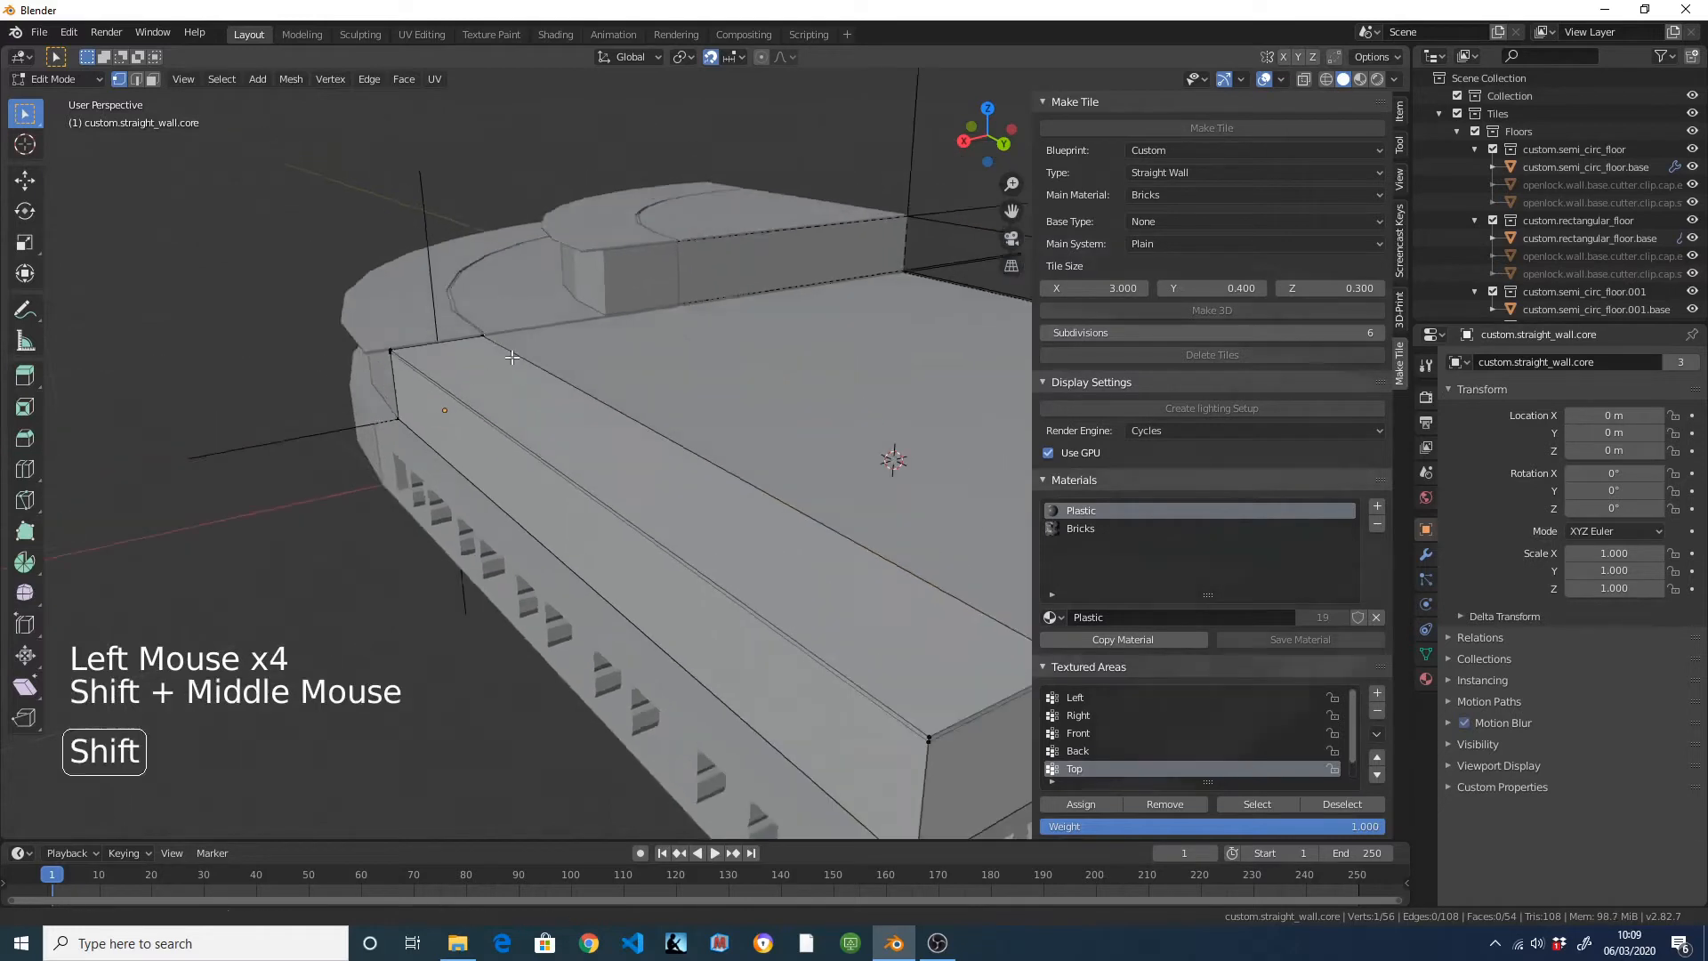
scroll(577, 431, "up", 1, "shift")
scroll(577, 430, "up", 5)
left_click(401, 426)
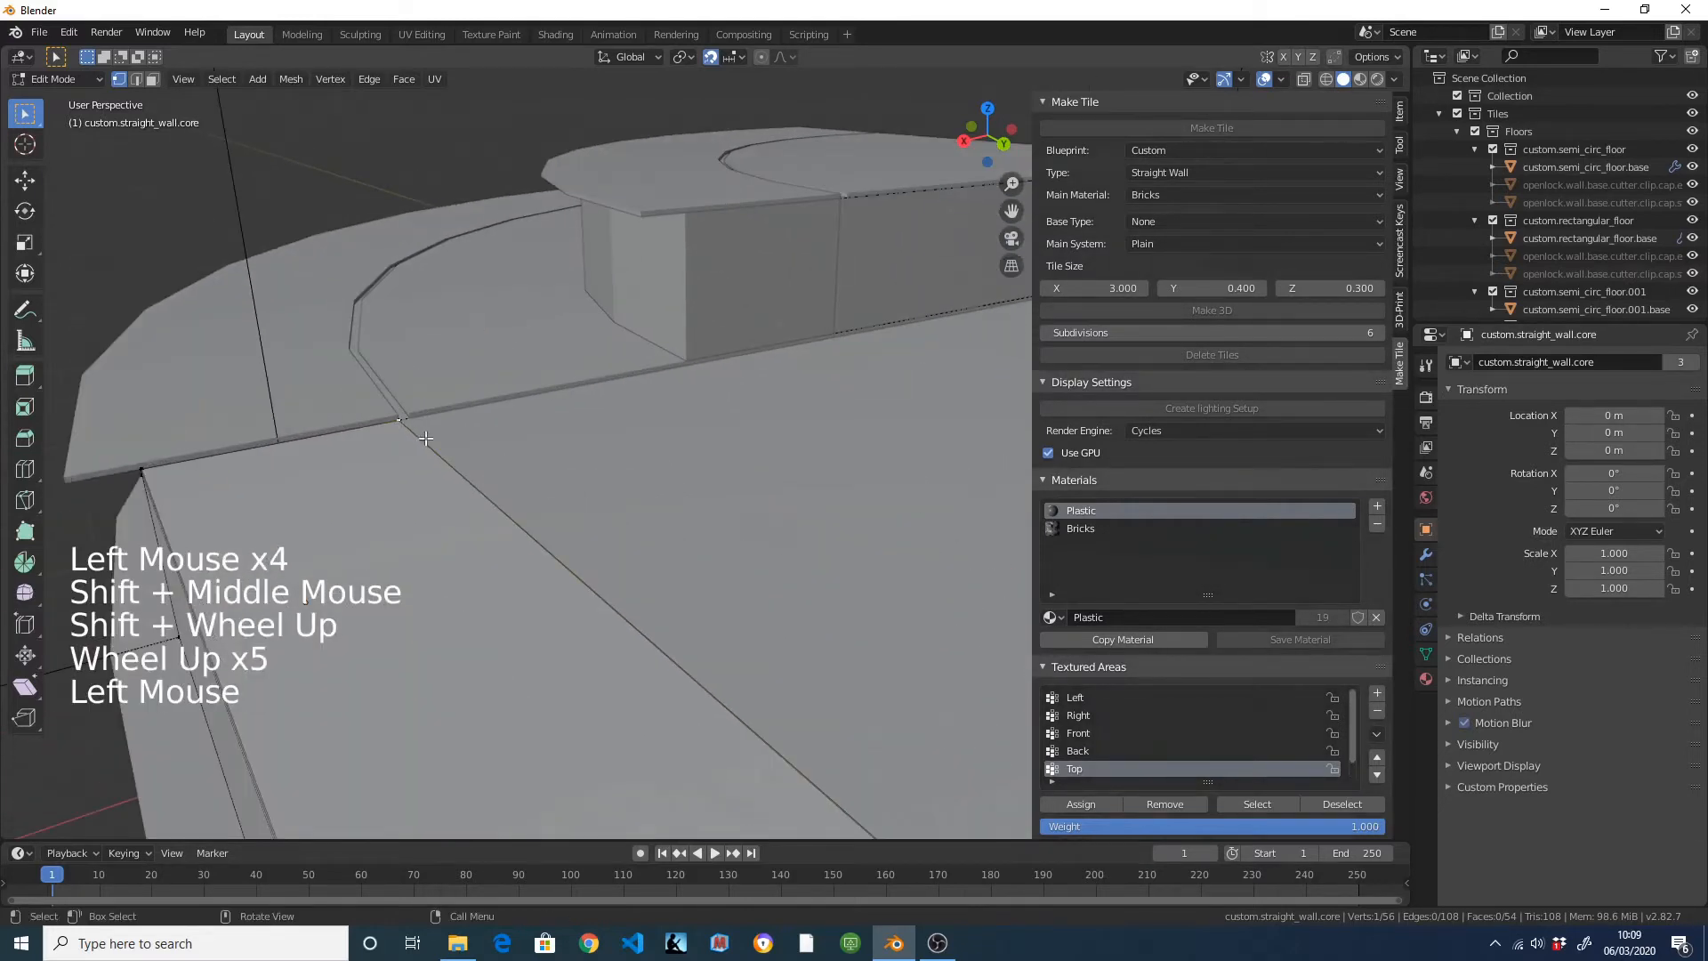
left_click(415, 432)
left_click(405, 427)
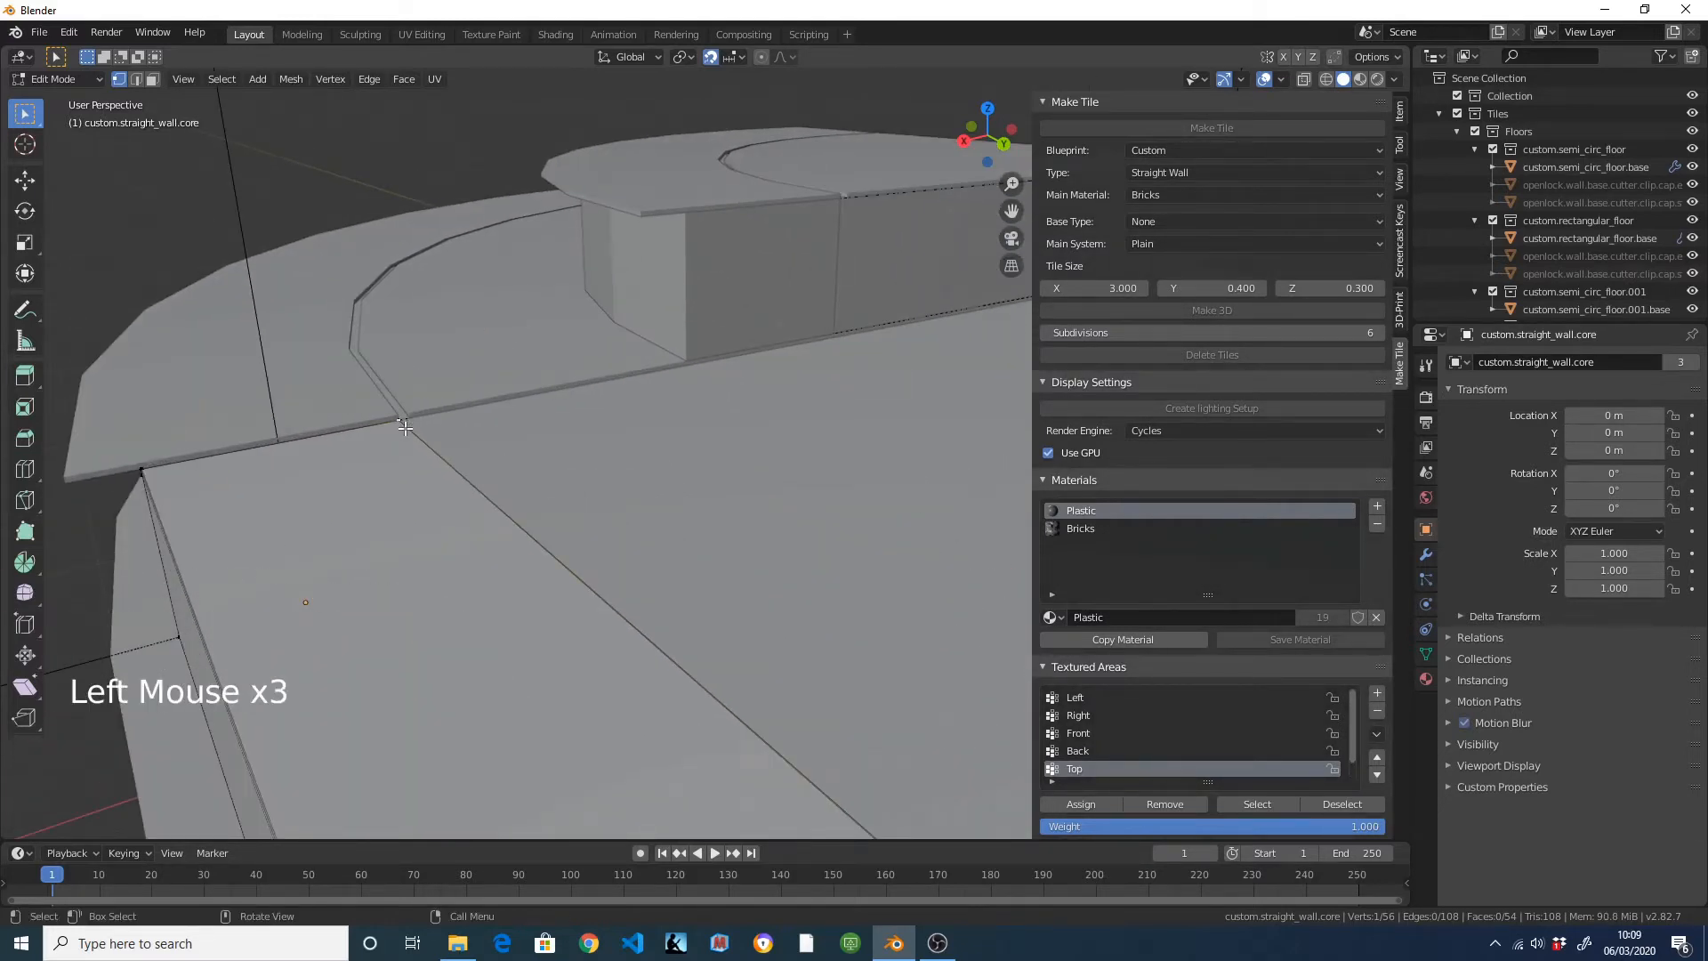
key("shift+s")
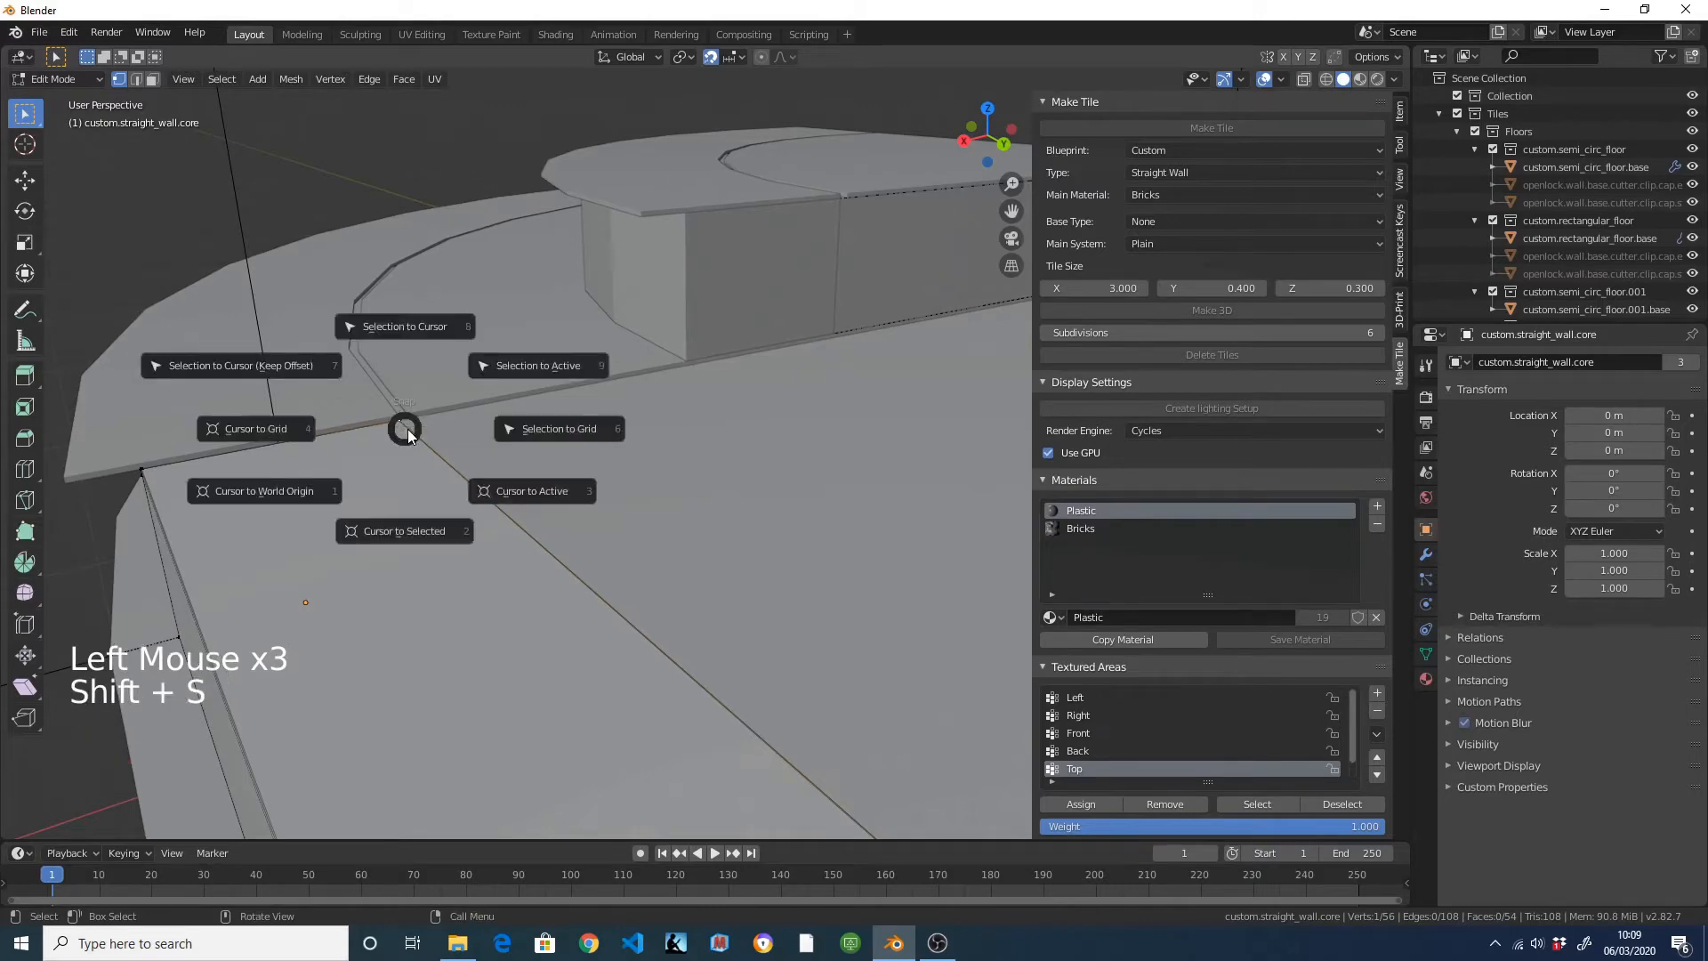
key("Tab")
Generate a straight floor in Floor Tiles with no base, a Plain main system, and a tile size of X 0.5, Y 3 and Z 0.01.
scroll(480, 472, "down", 7)
middle_click_drag(494, 454, 851, 483)
left_click(801, 614)
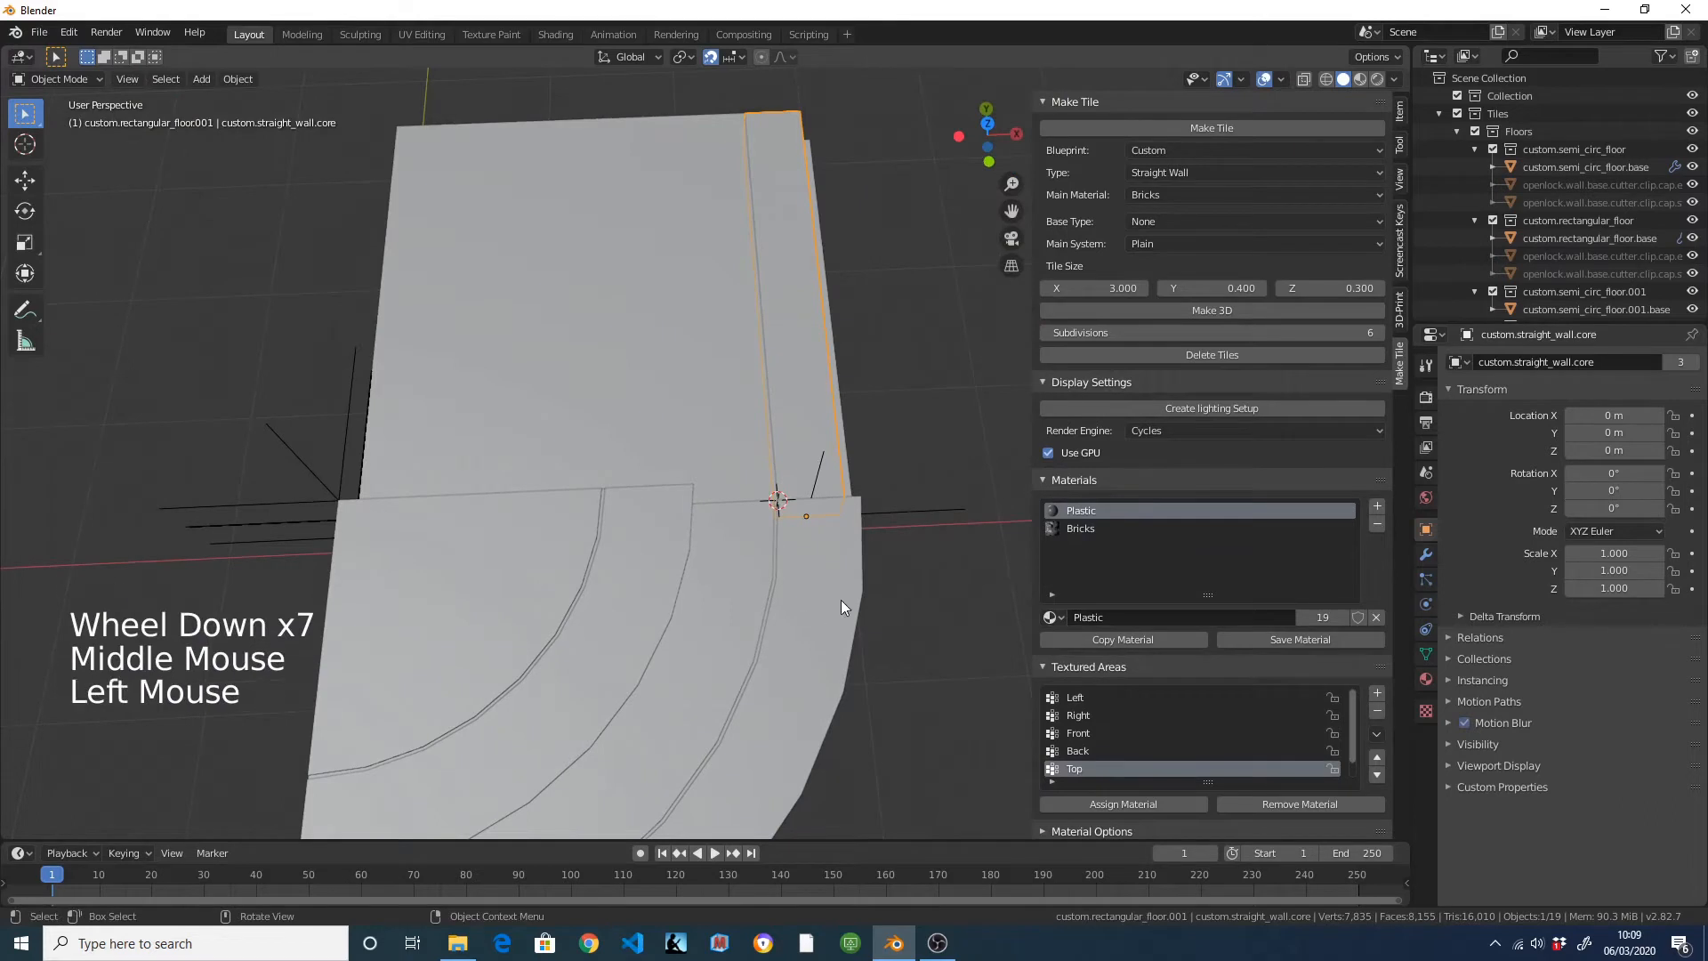
left_click(1201, 175)
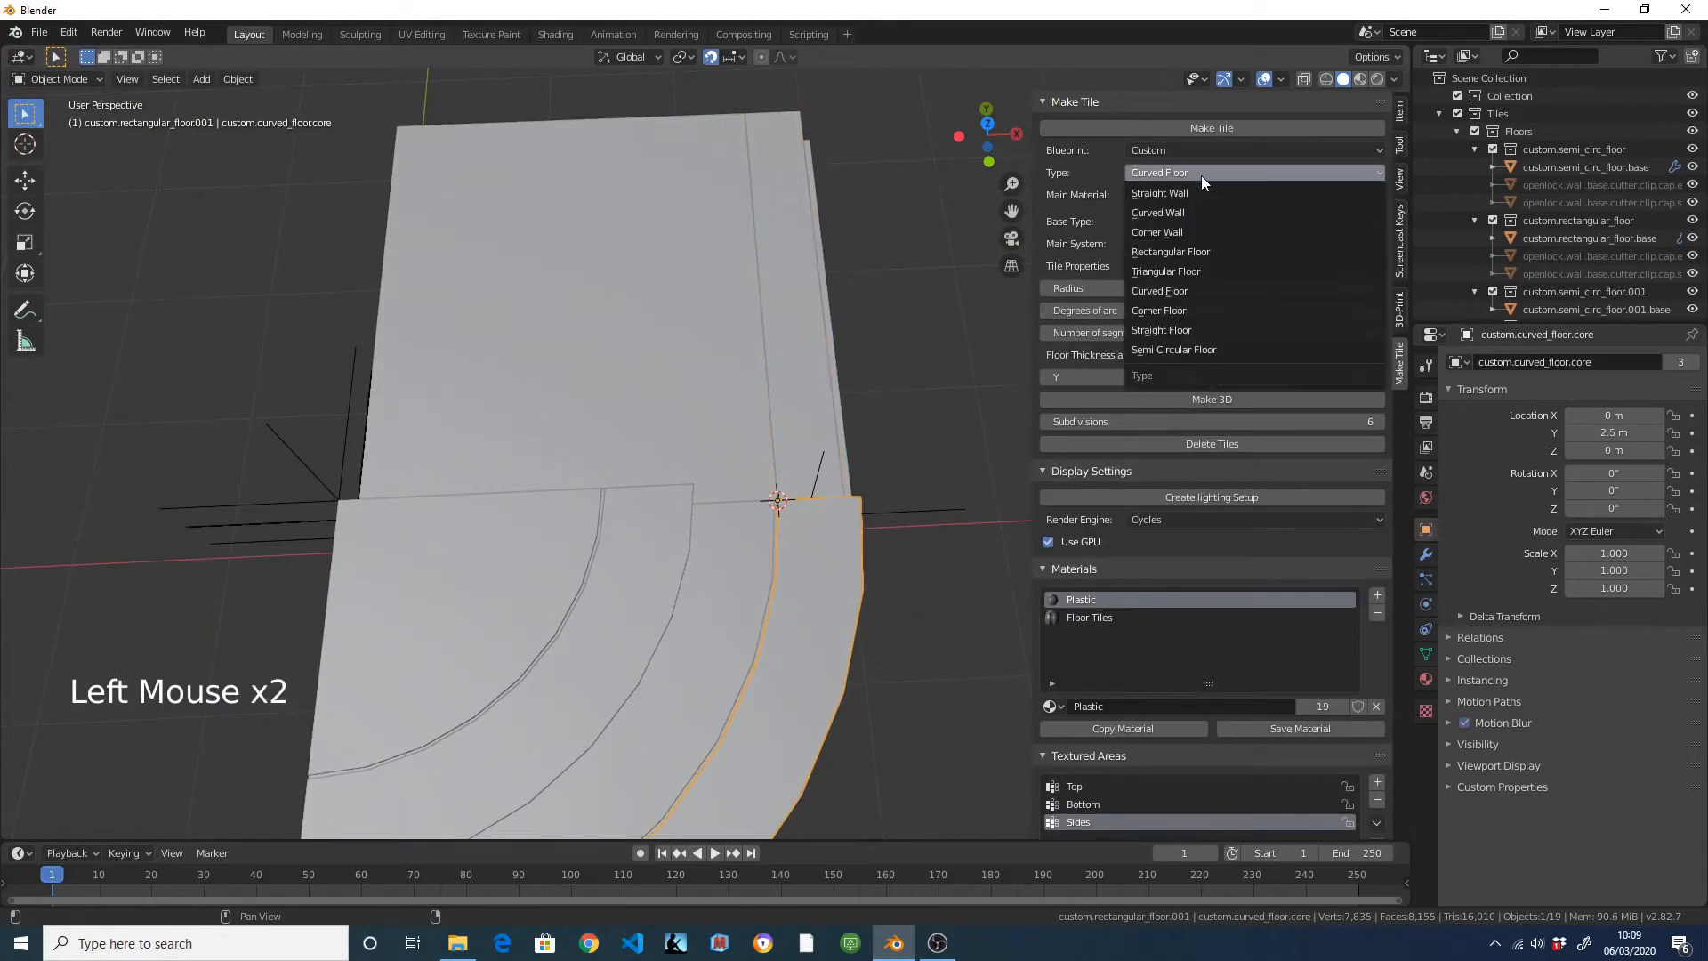
left_click(1219, 329)
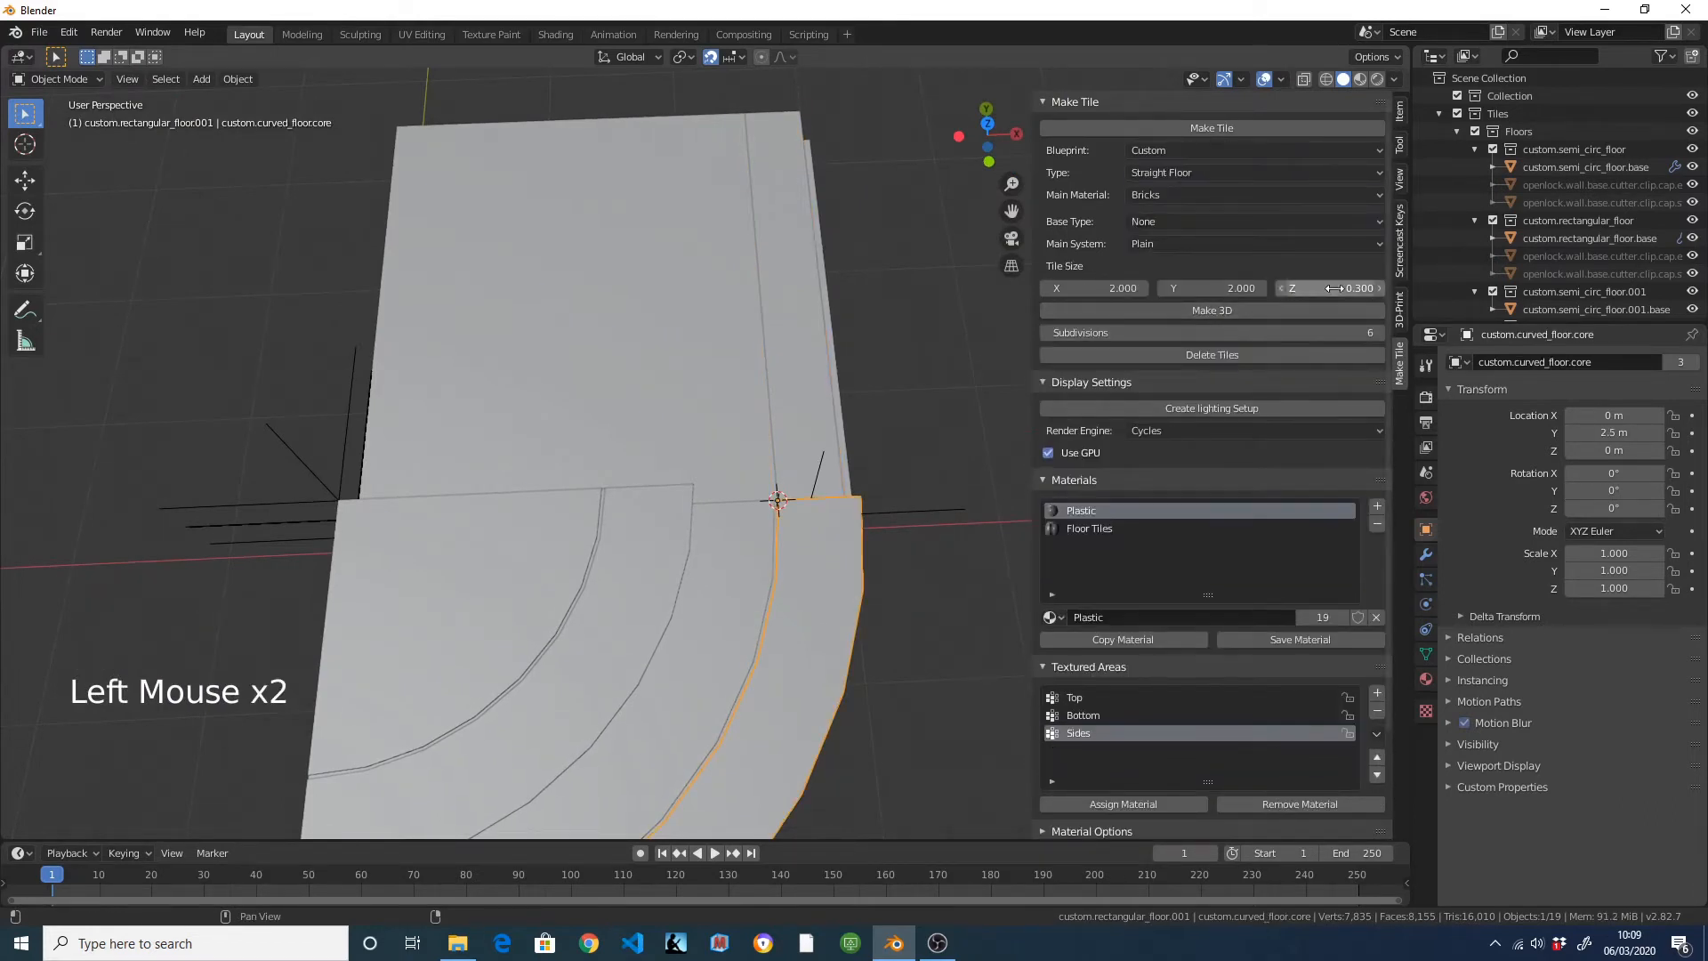
left_click(1334, 288)
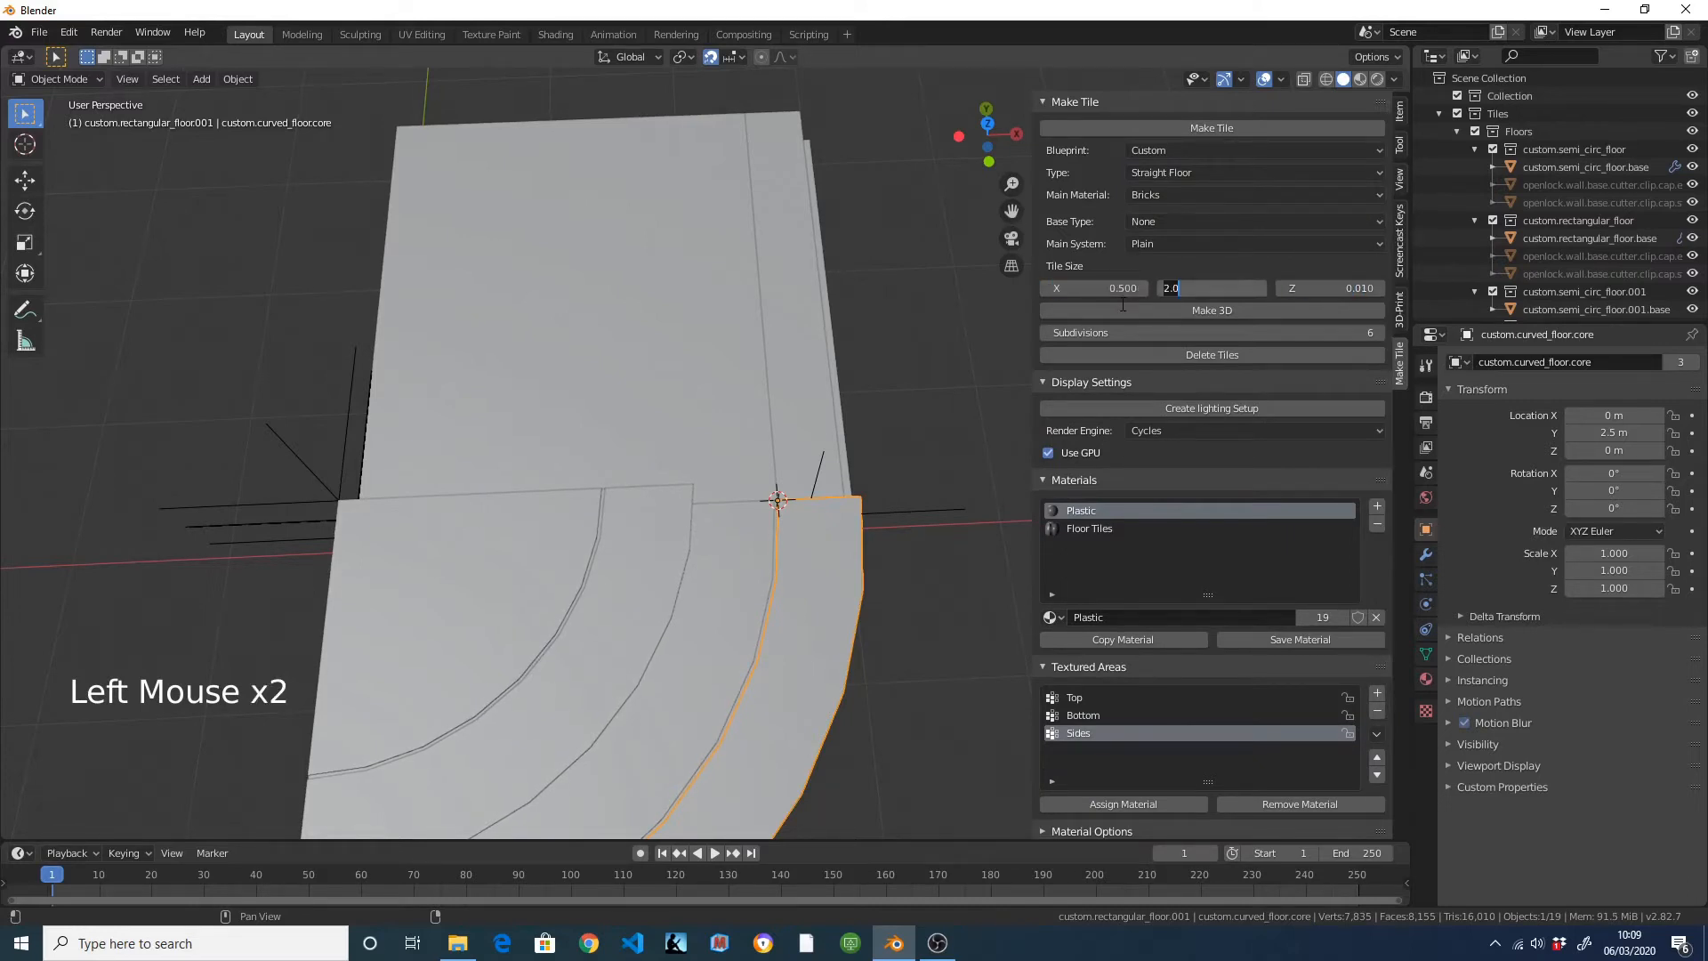
type("3")
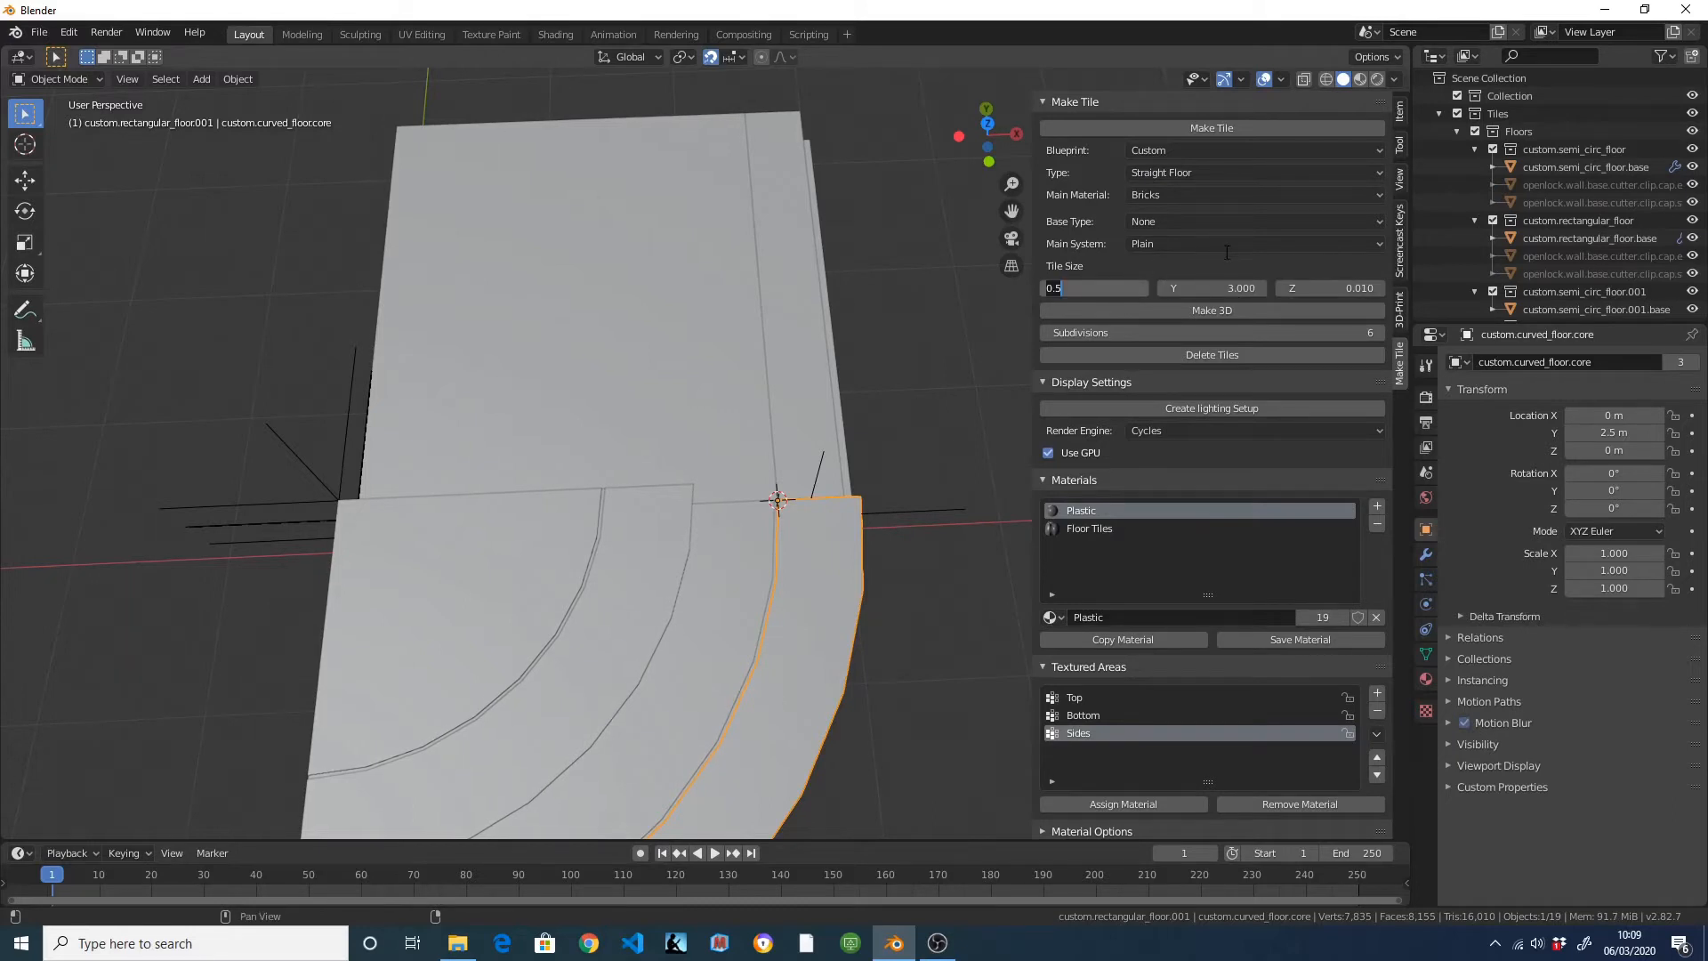
left_click(1174, 192)
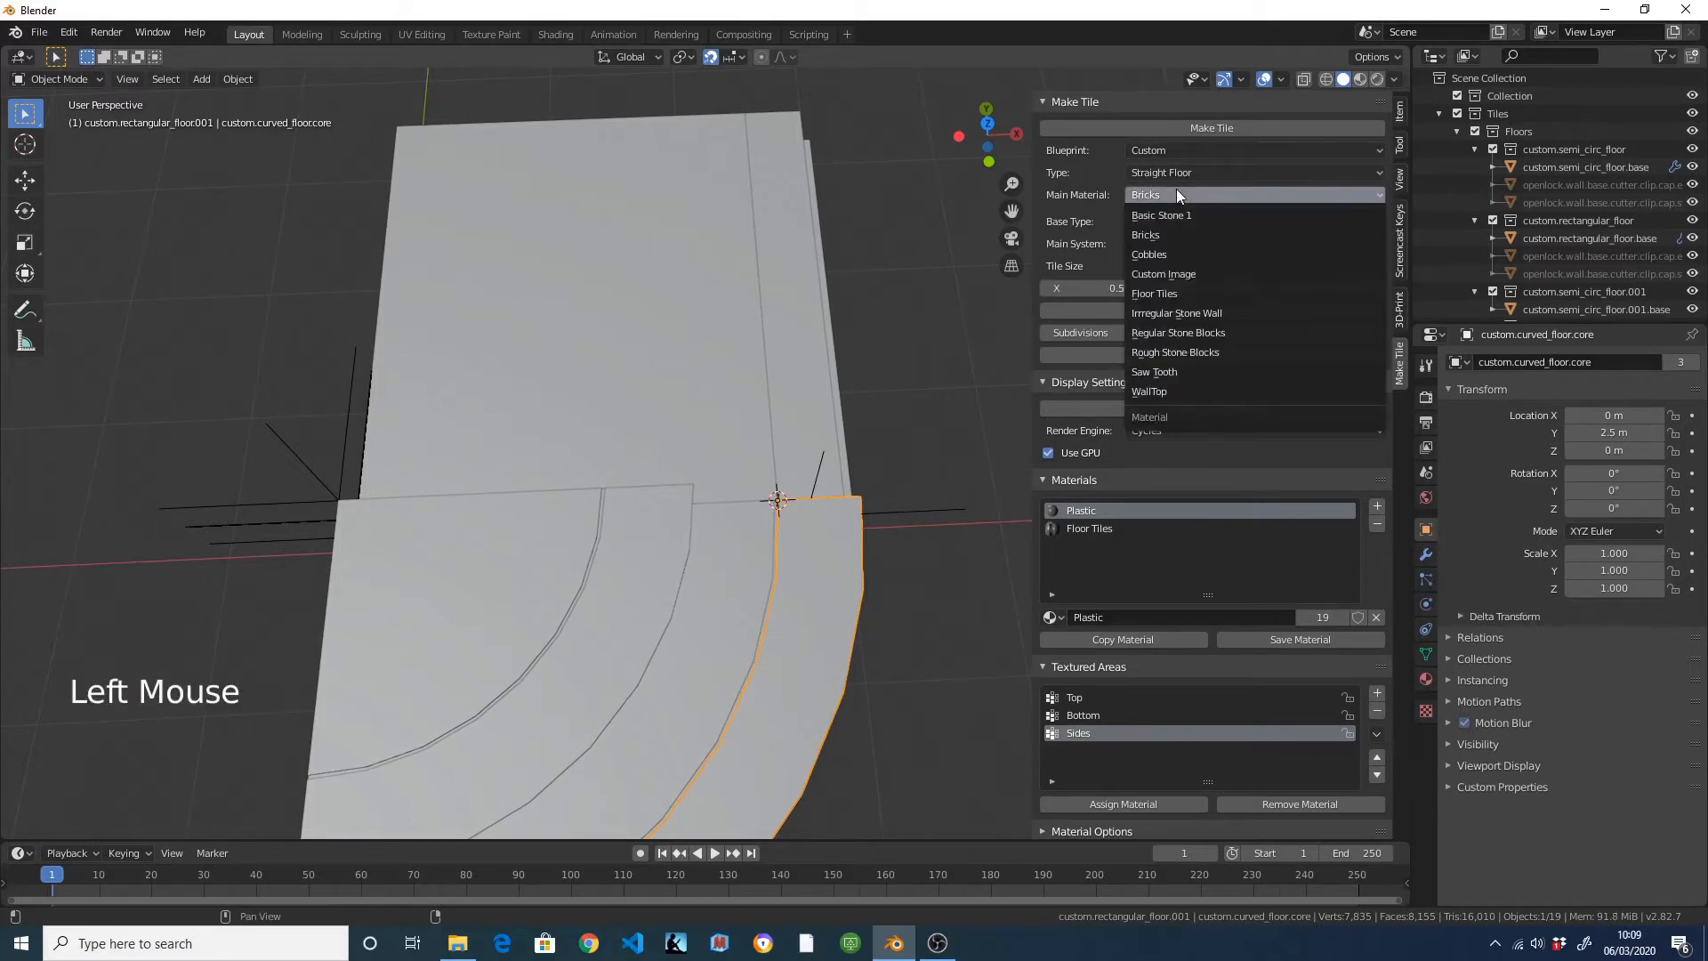
left_click(1165, 294)
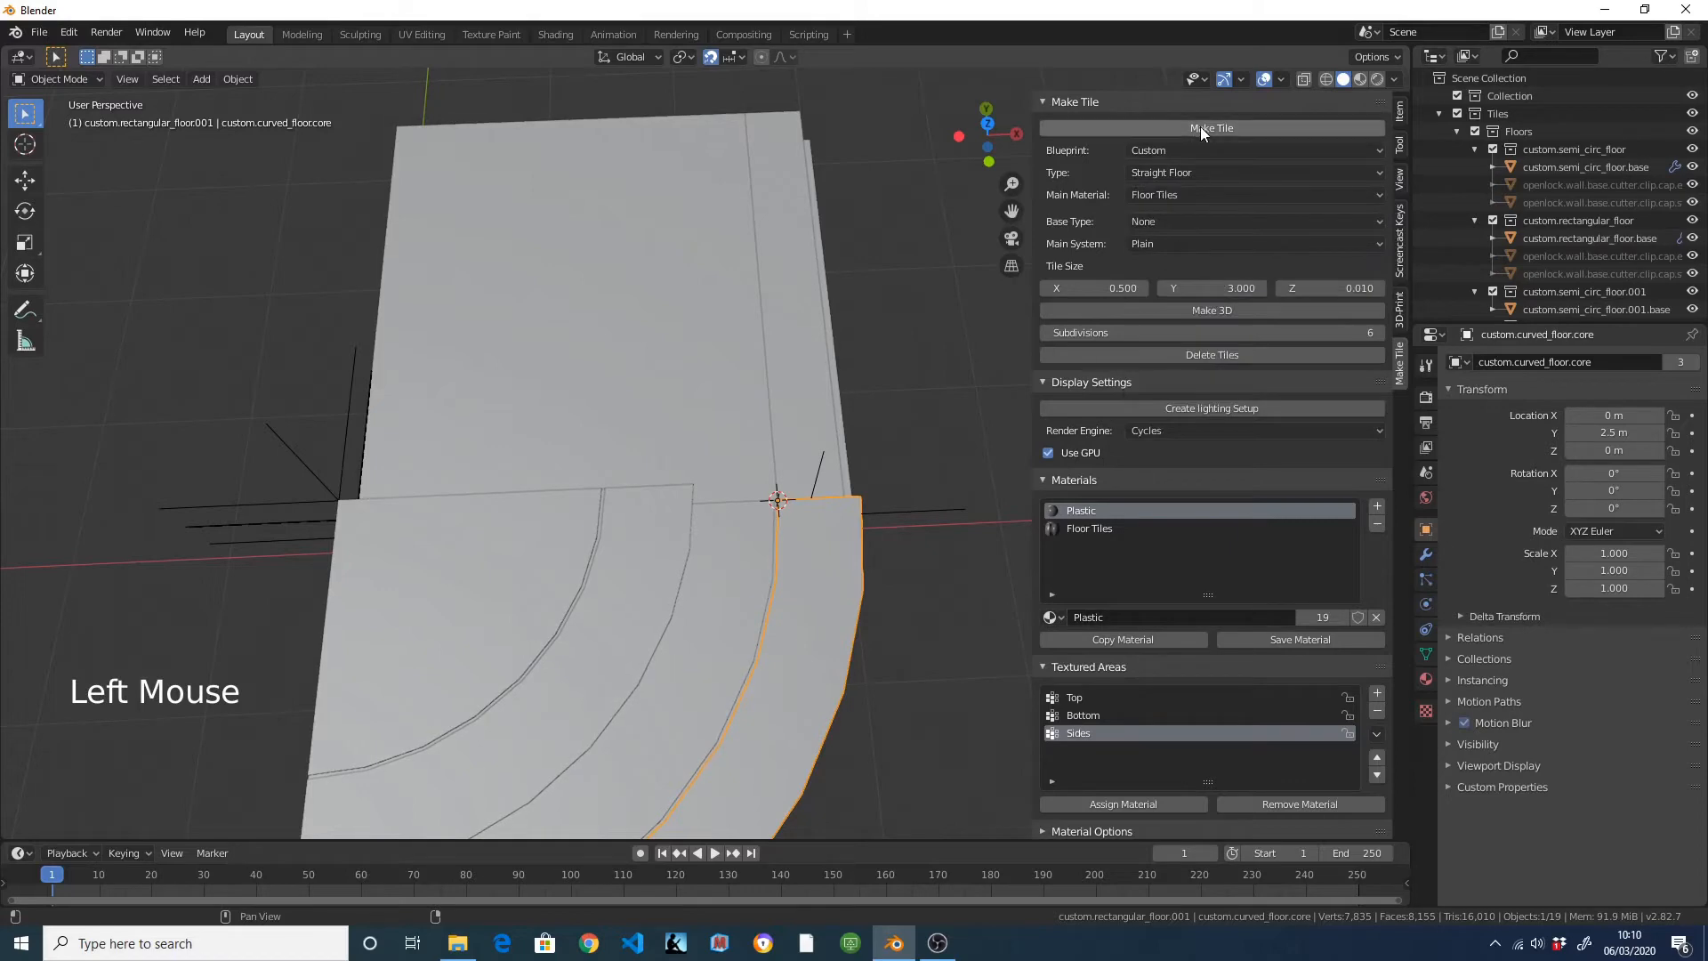
left_click(1199, 127)
Snap the 3D cursor to the centre of the upper rectangular floor's top face using its four corner vertices.
scroll(770, 317, "up", 4)
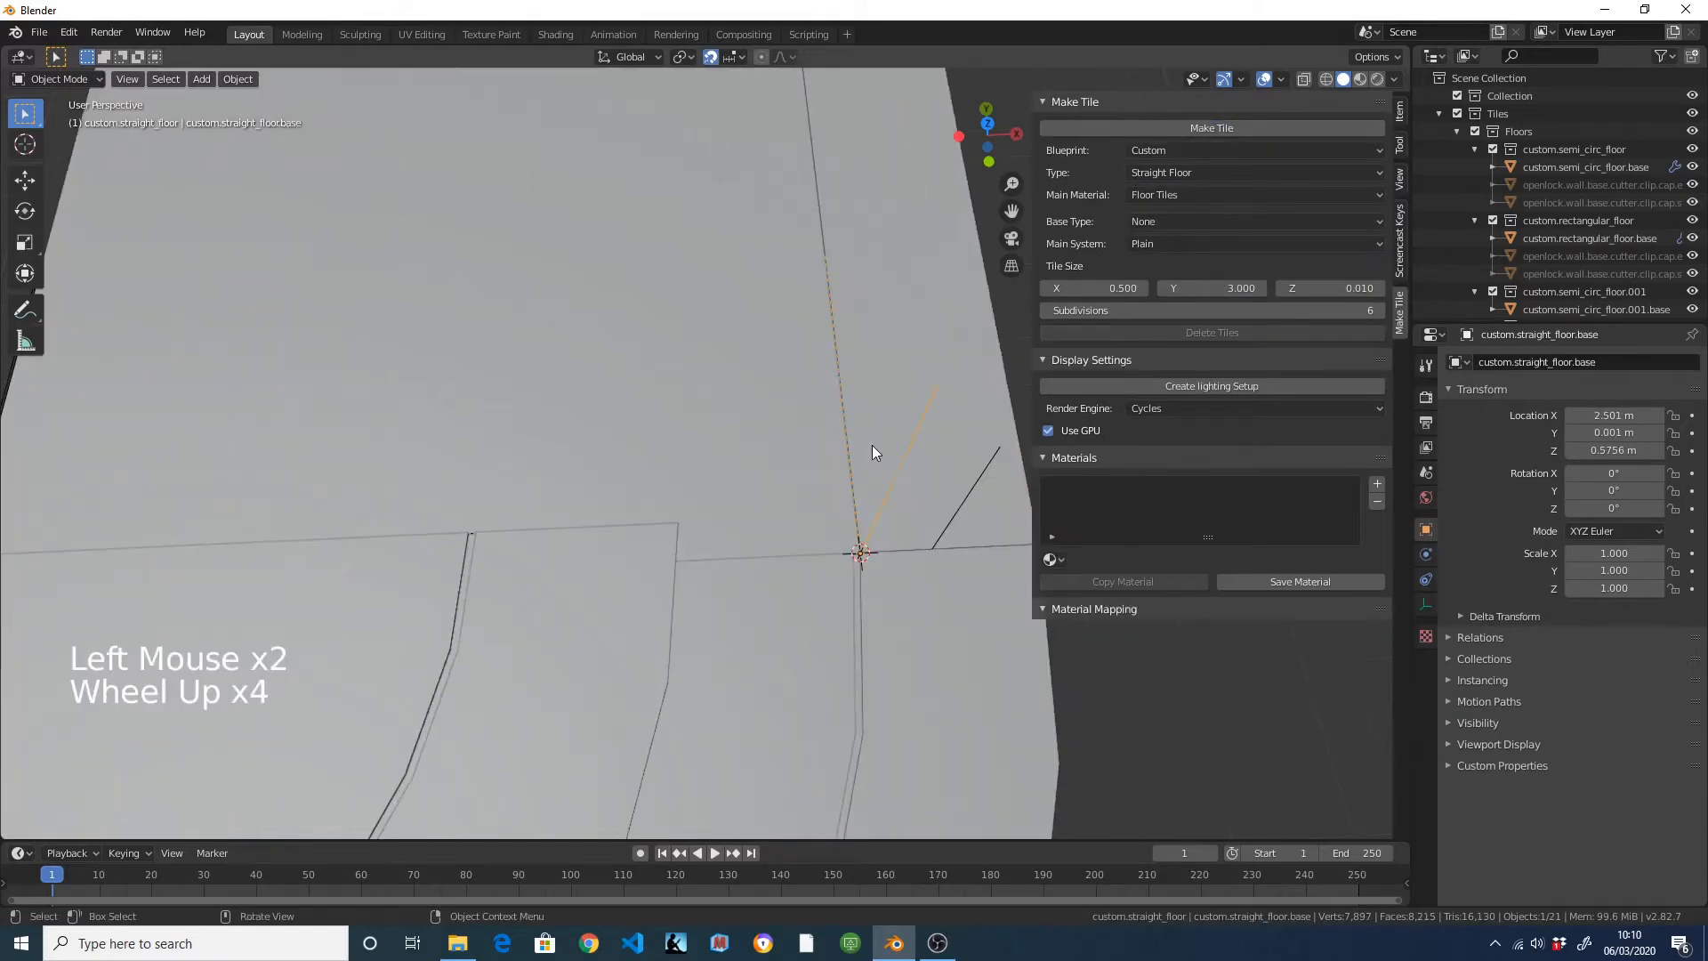
middle_click_drag(872, 445, 691, 484)
scroll(601, 439, "down", 4)
left_click(857, 607)
key("Tab")
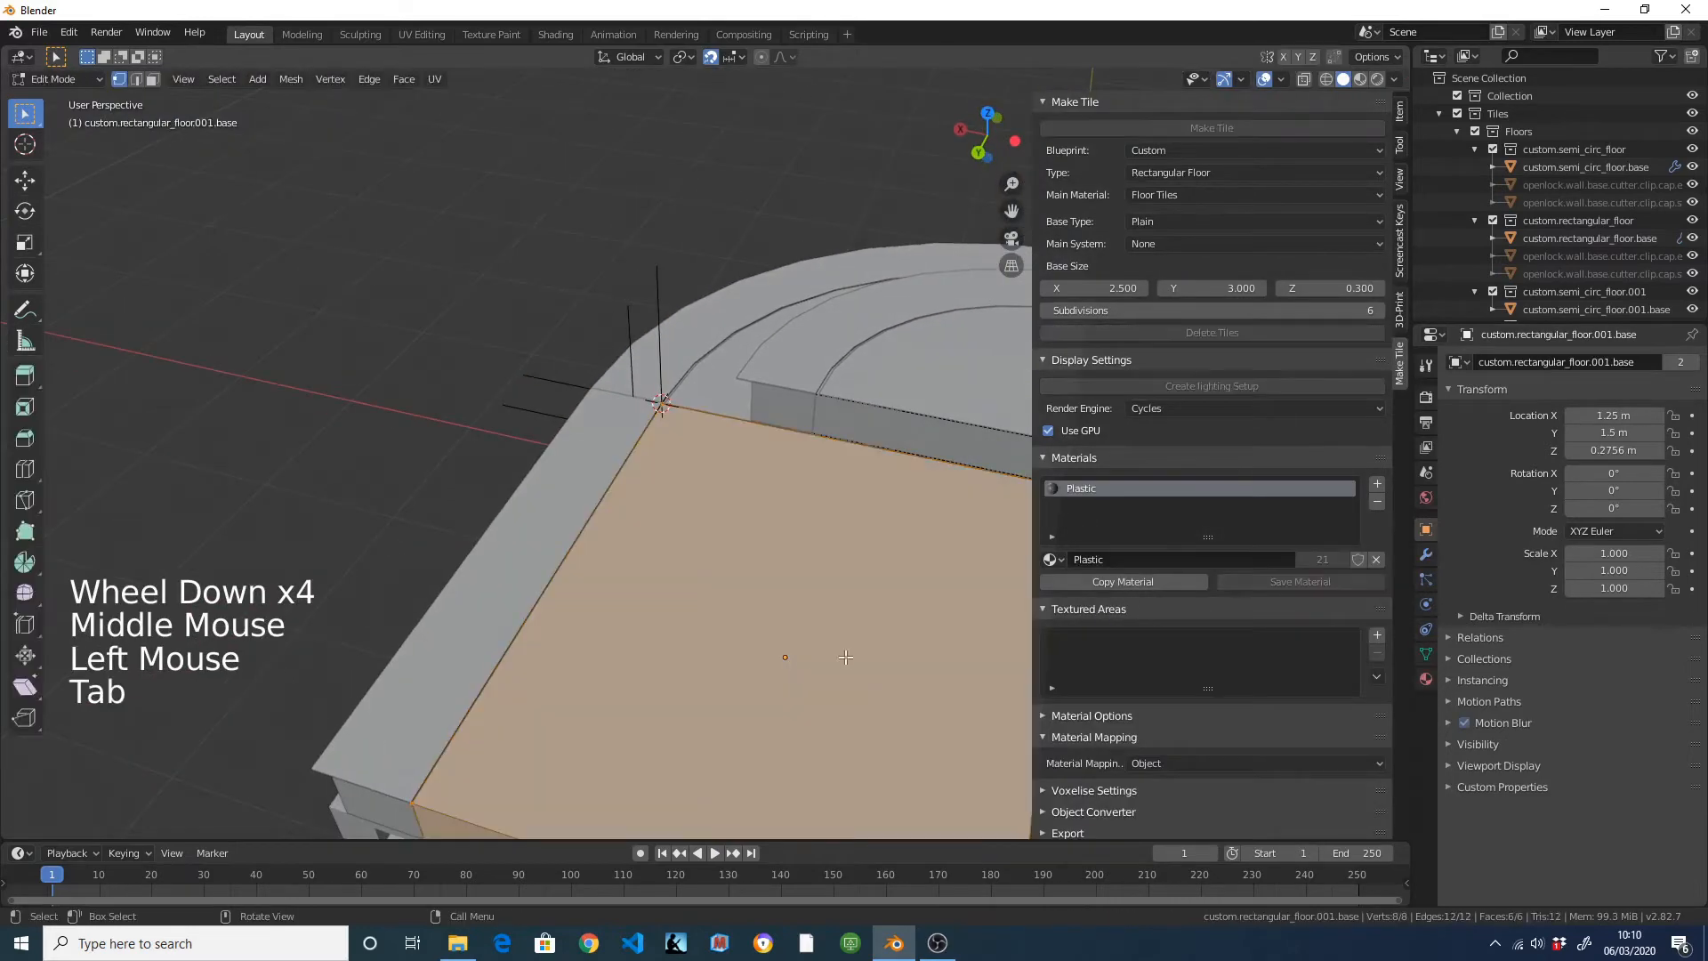
scroll(799, 648, "down", 2)
left_click(531, 694)
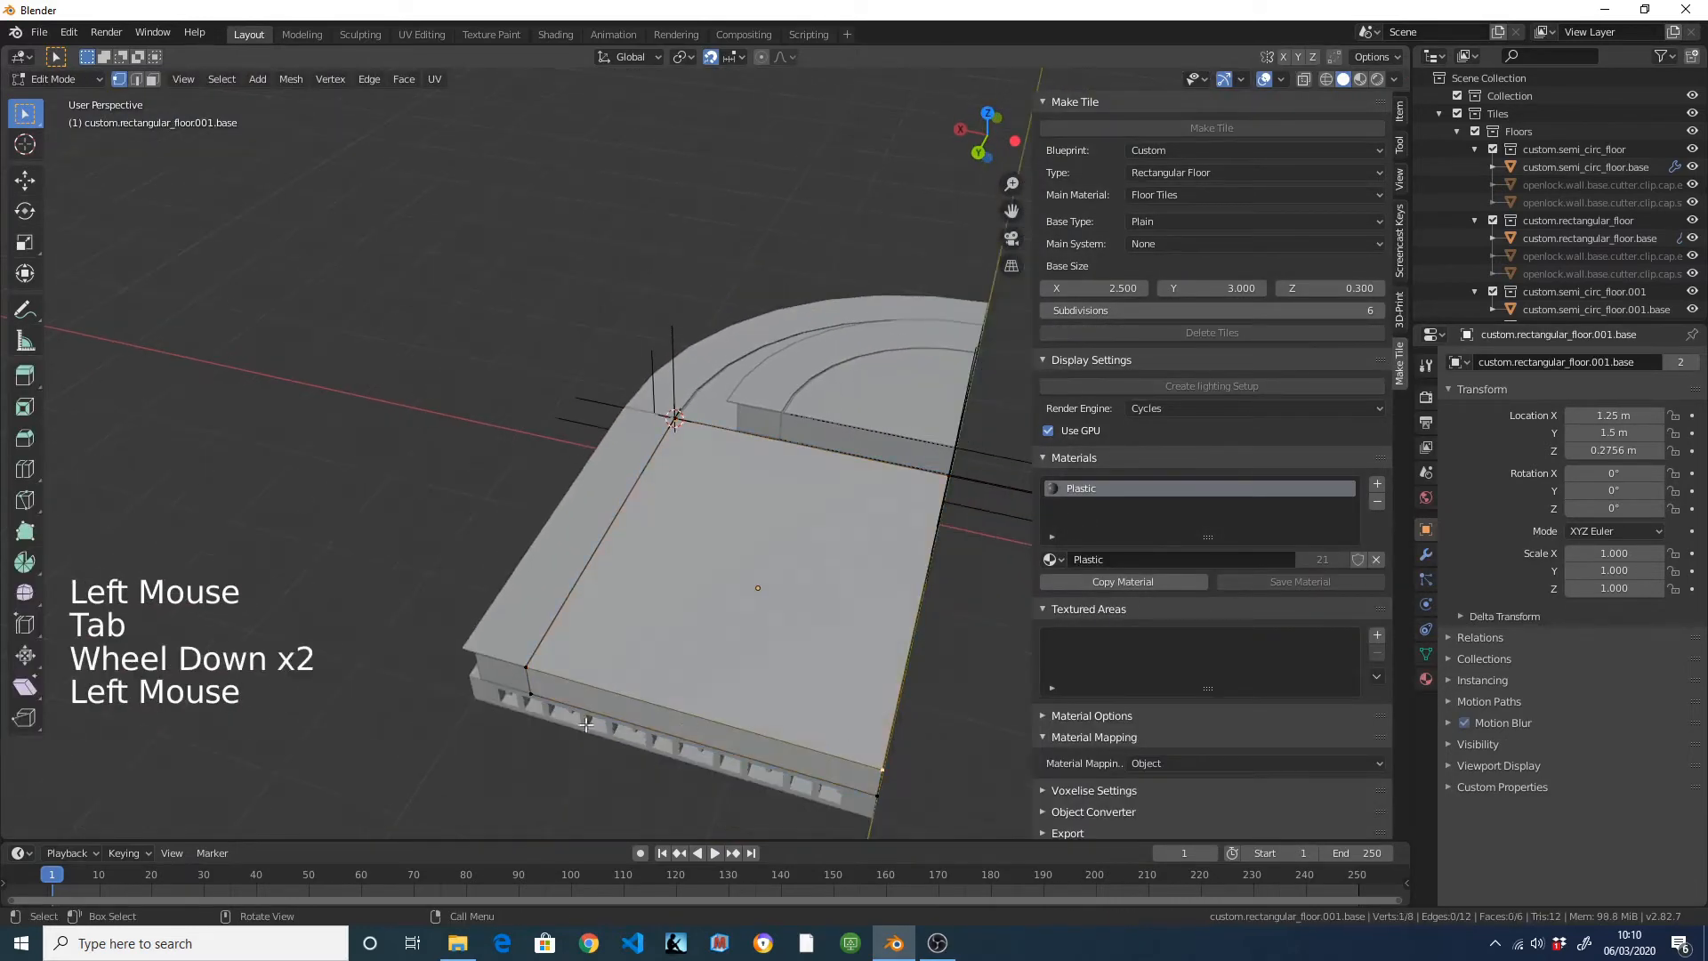
left_click(526, 667, "shift")
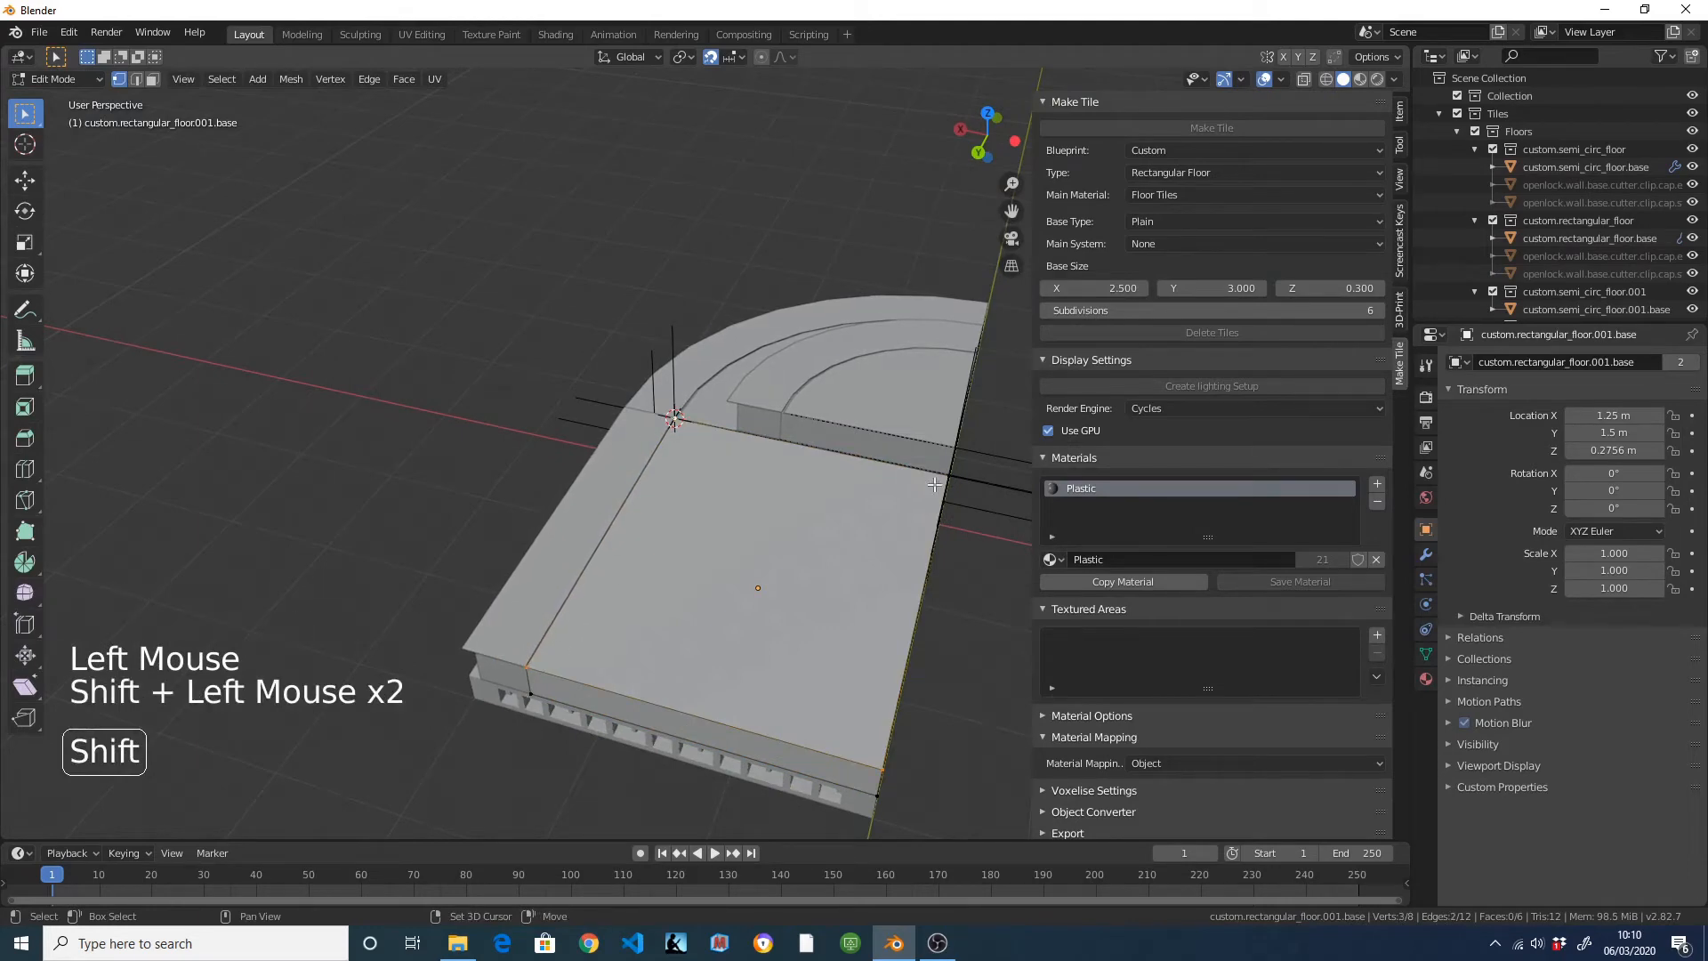
key("shift+s")
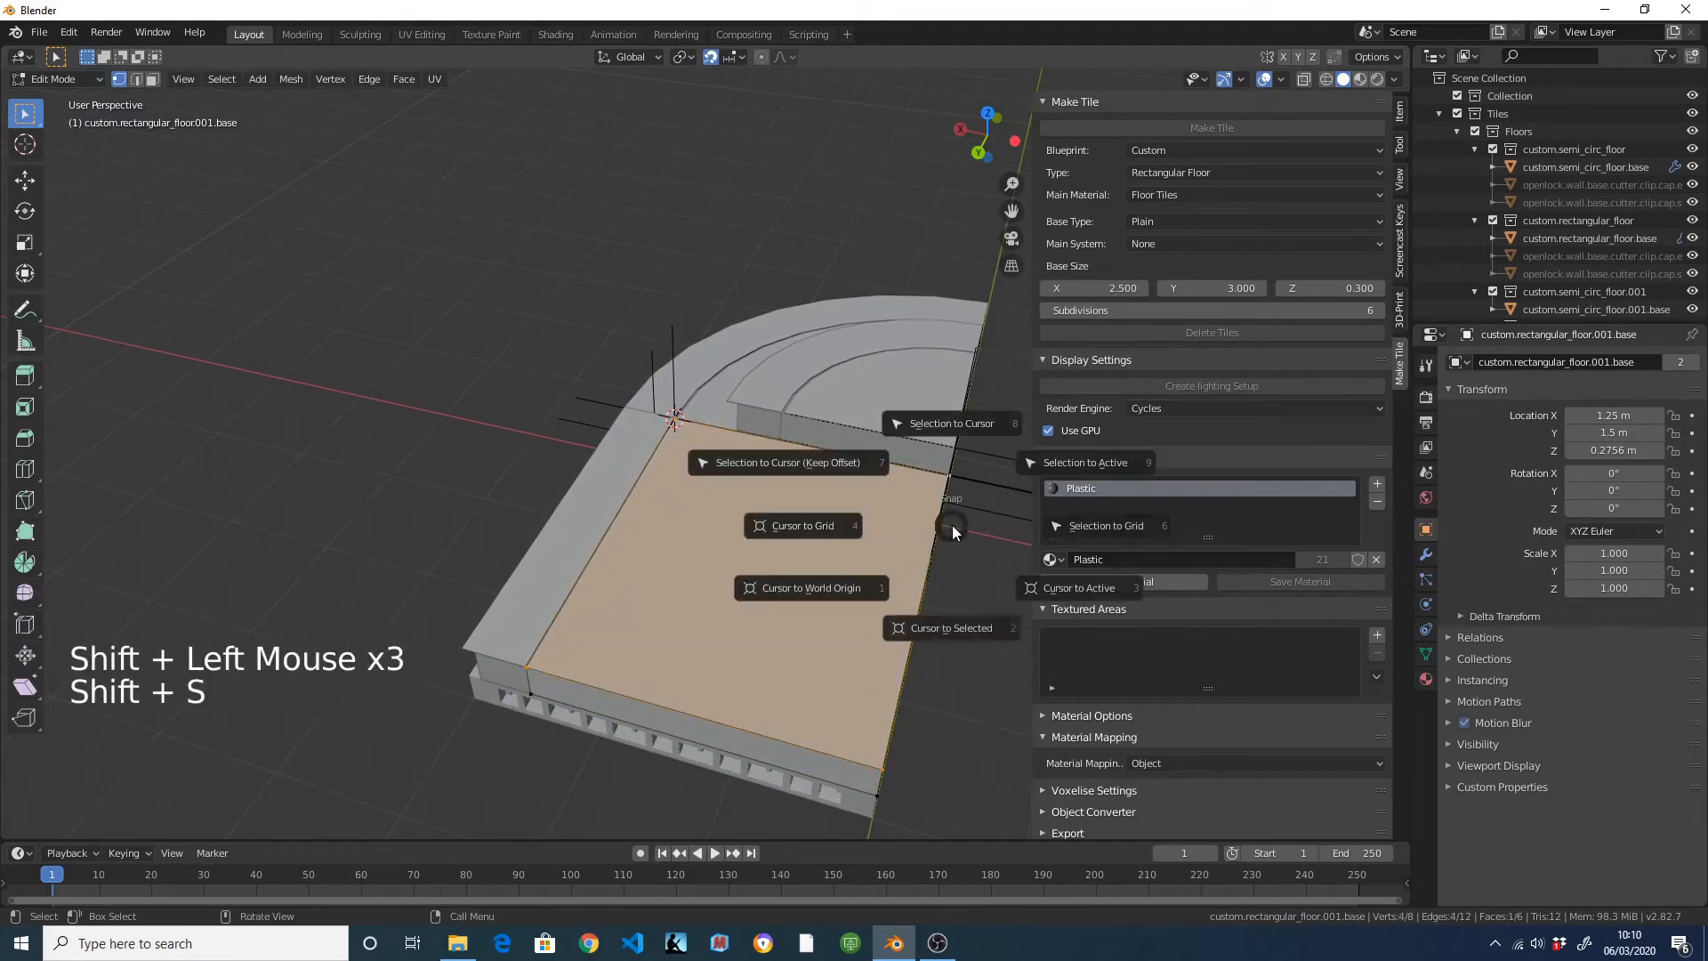
left_click(928, 633)
key("Tab")
Generate a rectangular floor in Floor Tiles with no base, a Plain main system, and a tile size of X 2.48, Y 3 and Z 0.01.
middle_click_drag(594, 487, 886, 473)
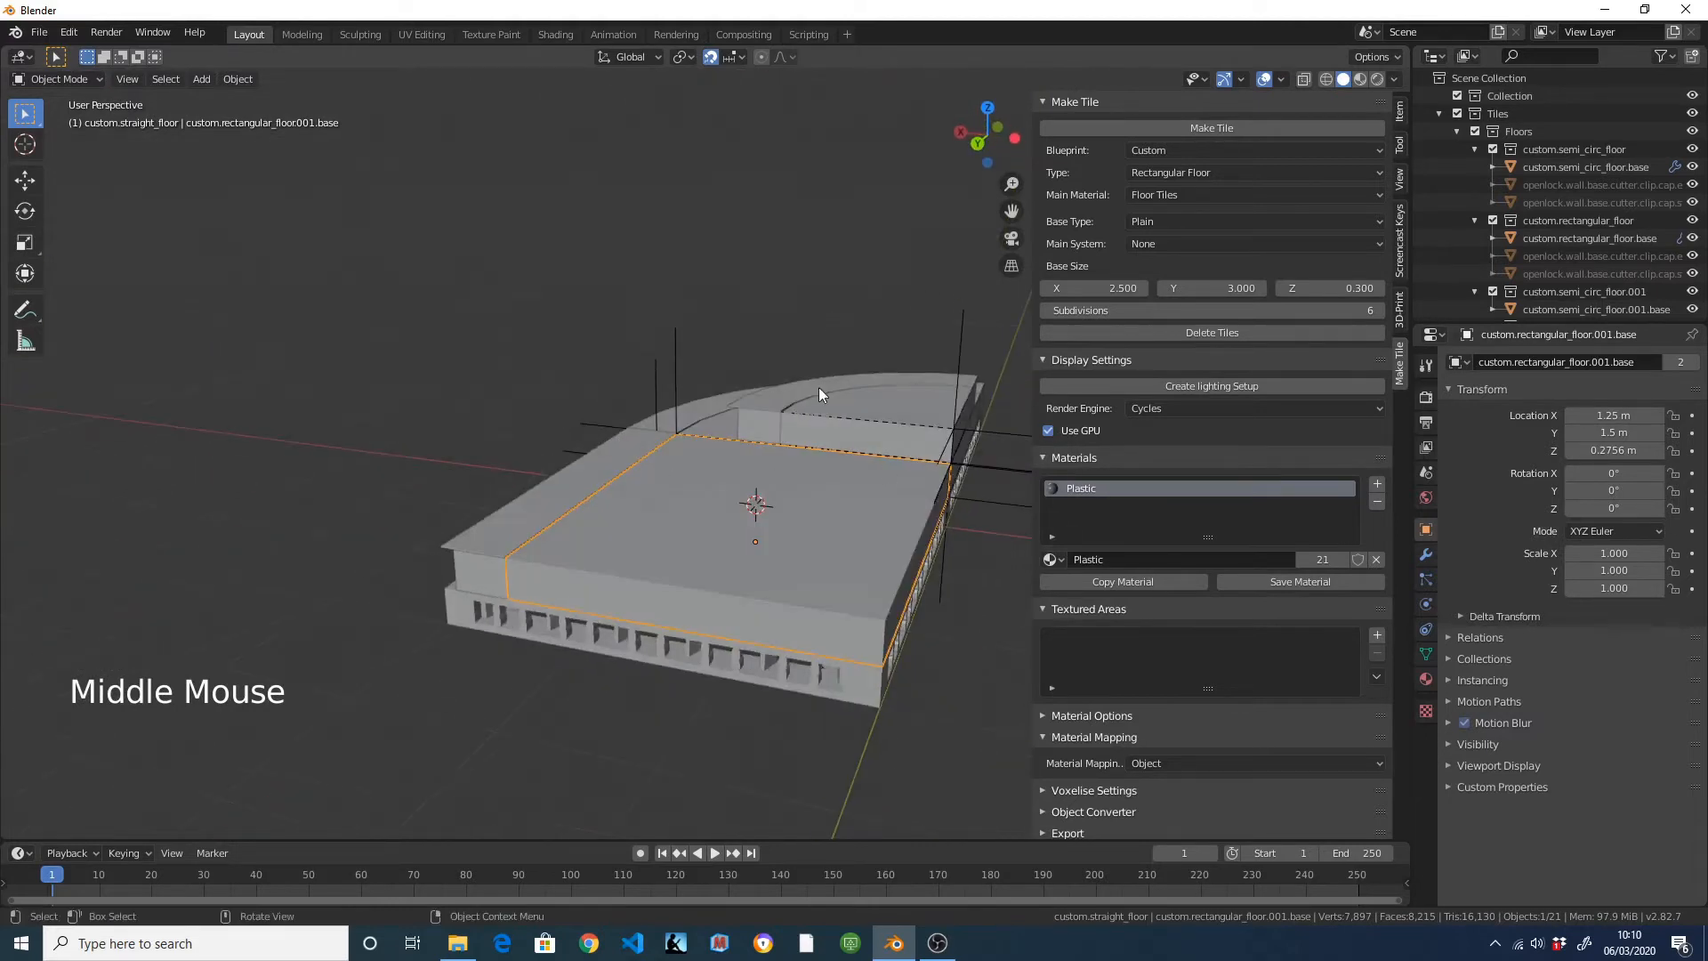
left_click(1184, 221)
left_click(1192, 279)
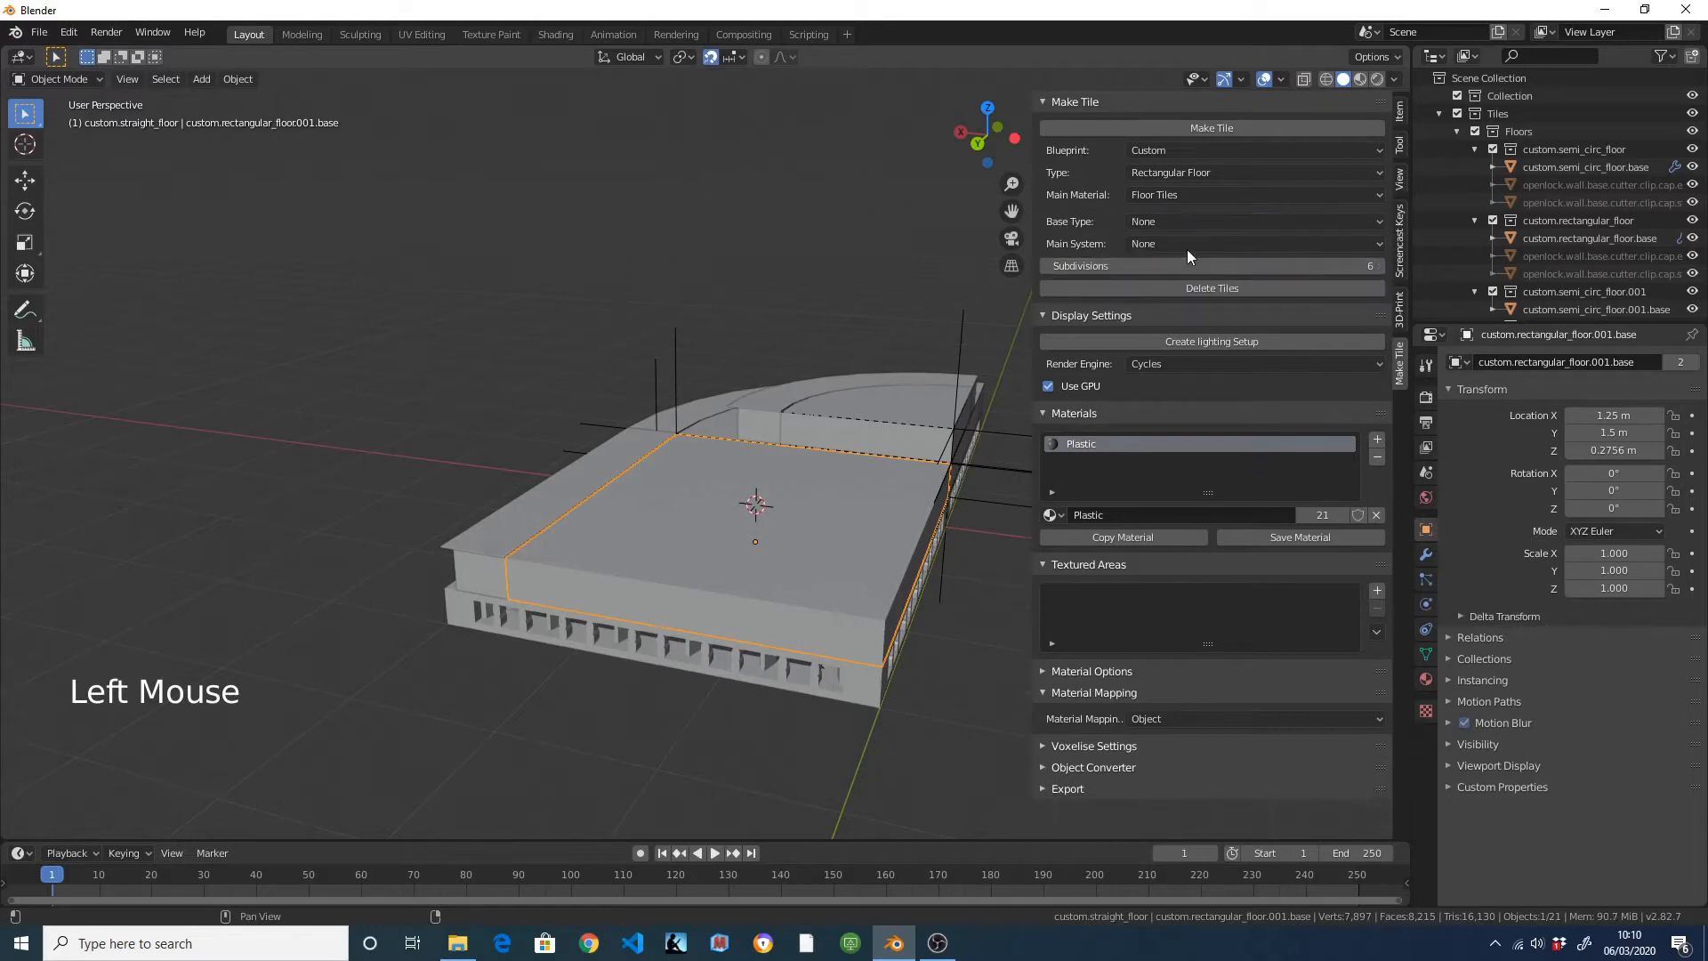
left_click(1185, 243)
left_click(1193, 283)
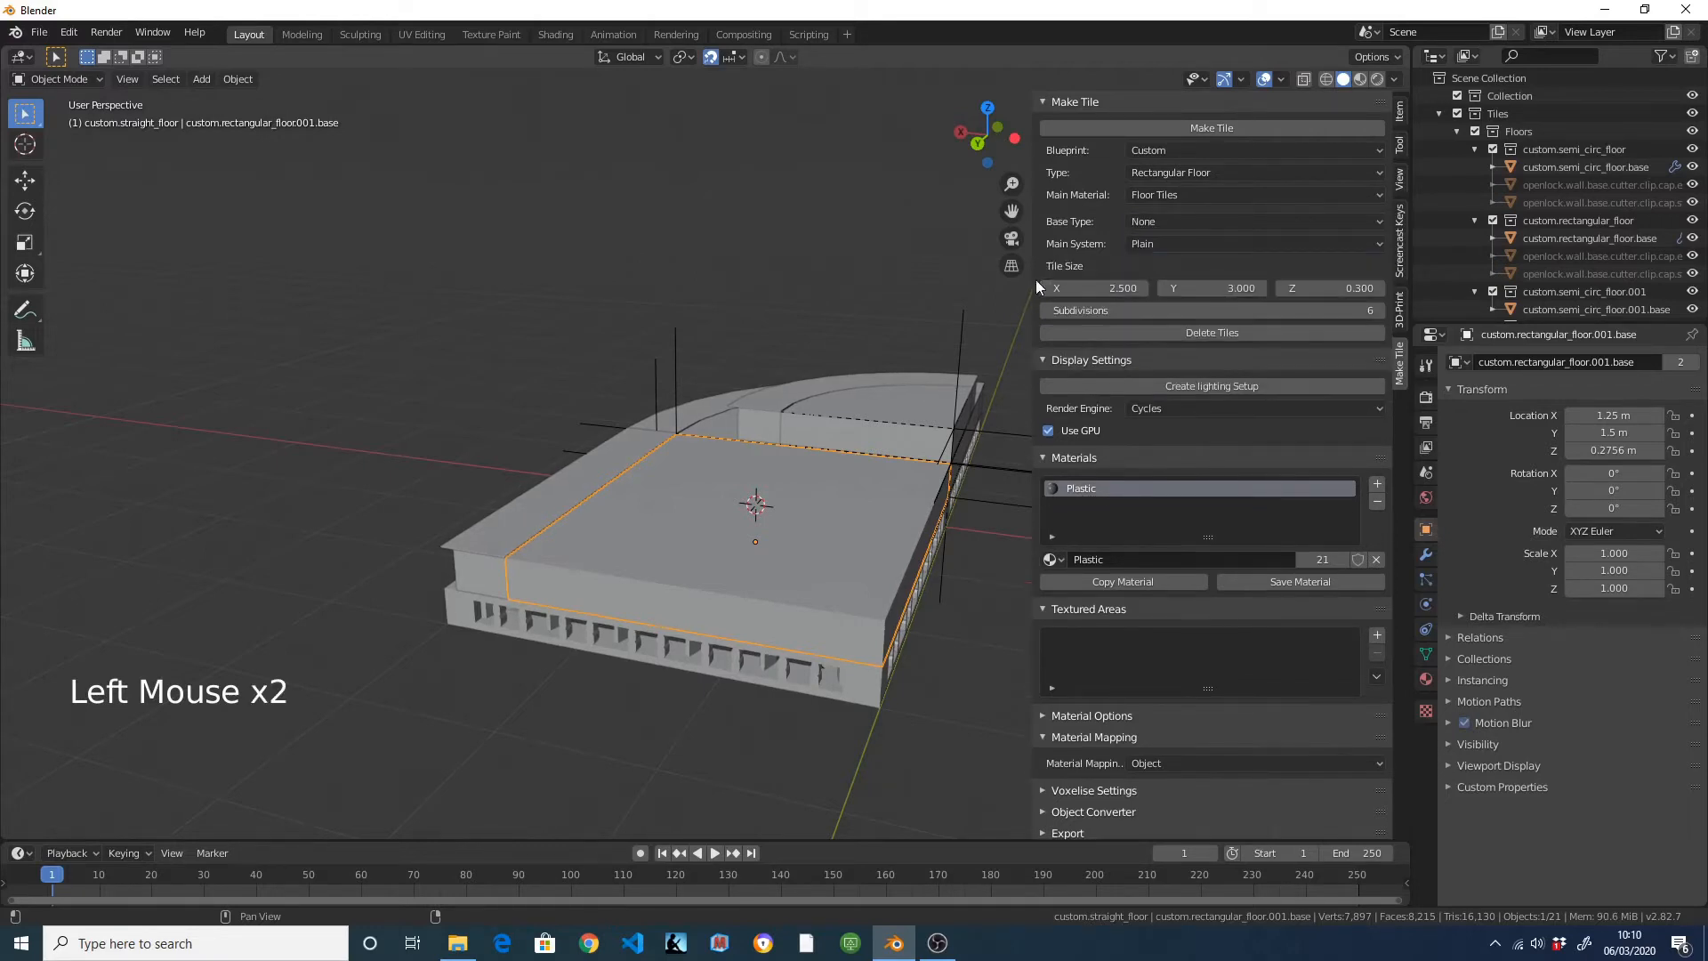
left_click(1103, 287)
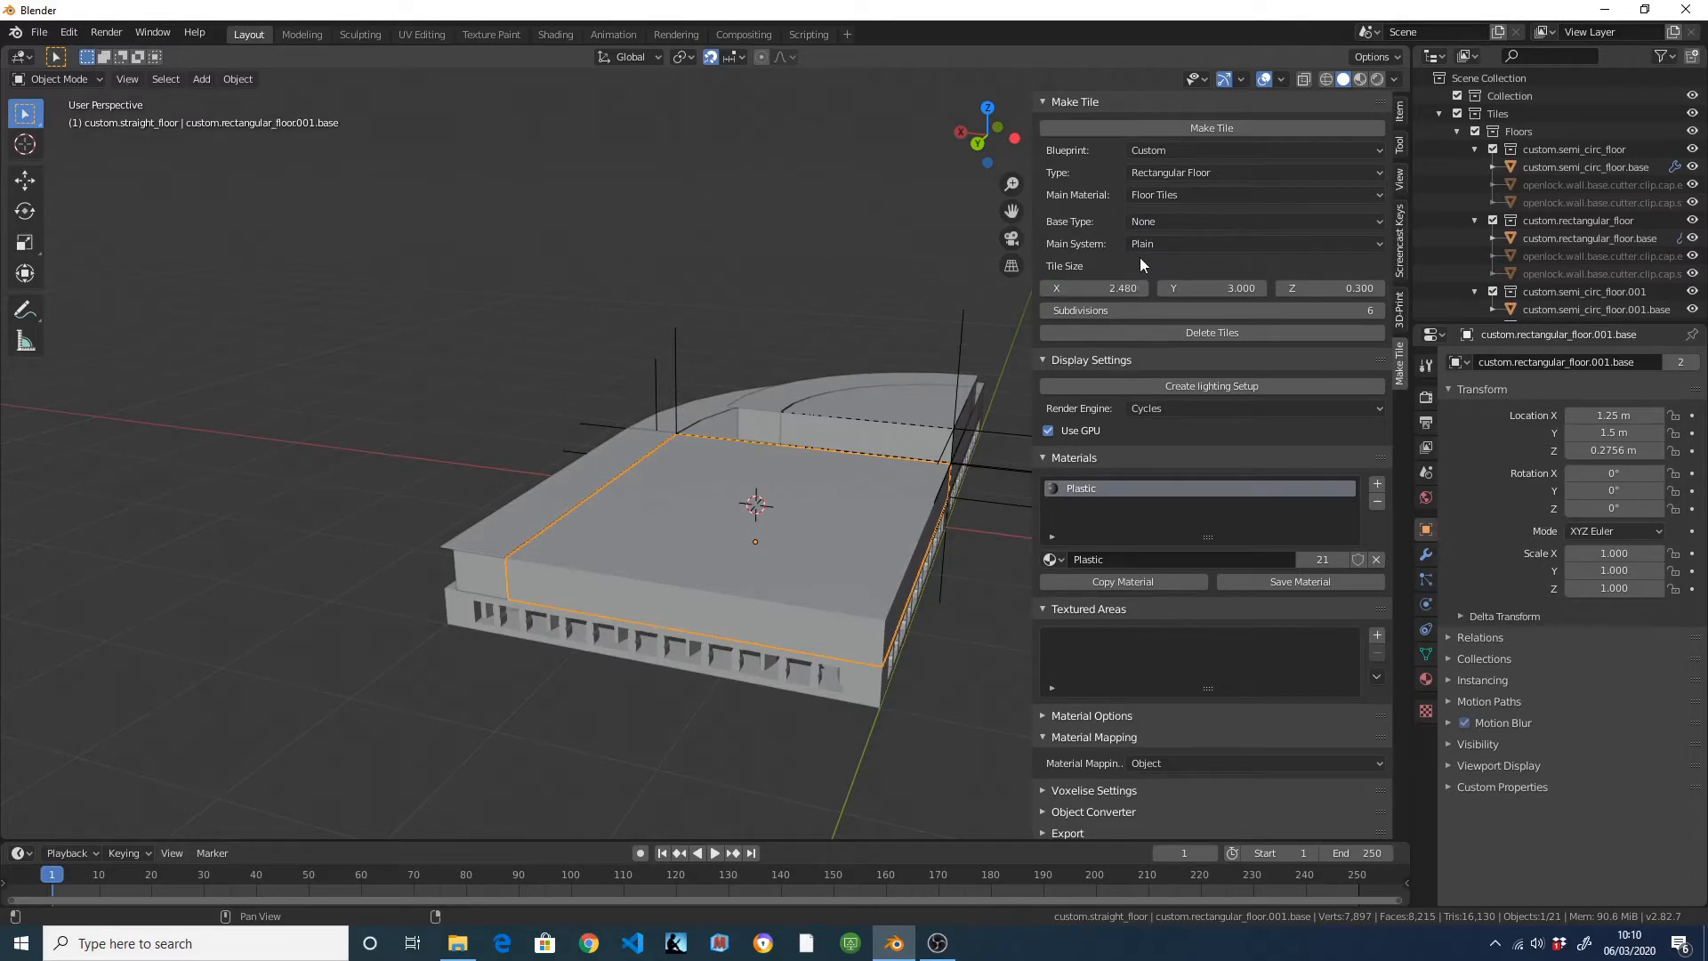
left_click(1325, 287)
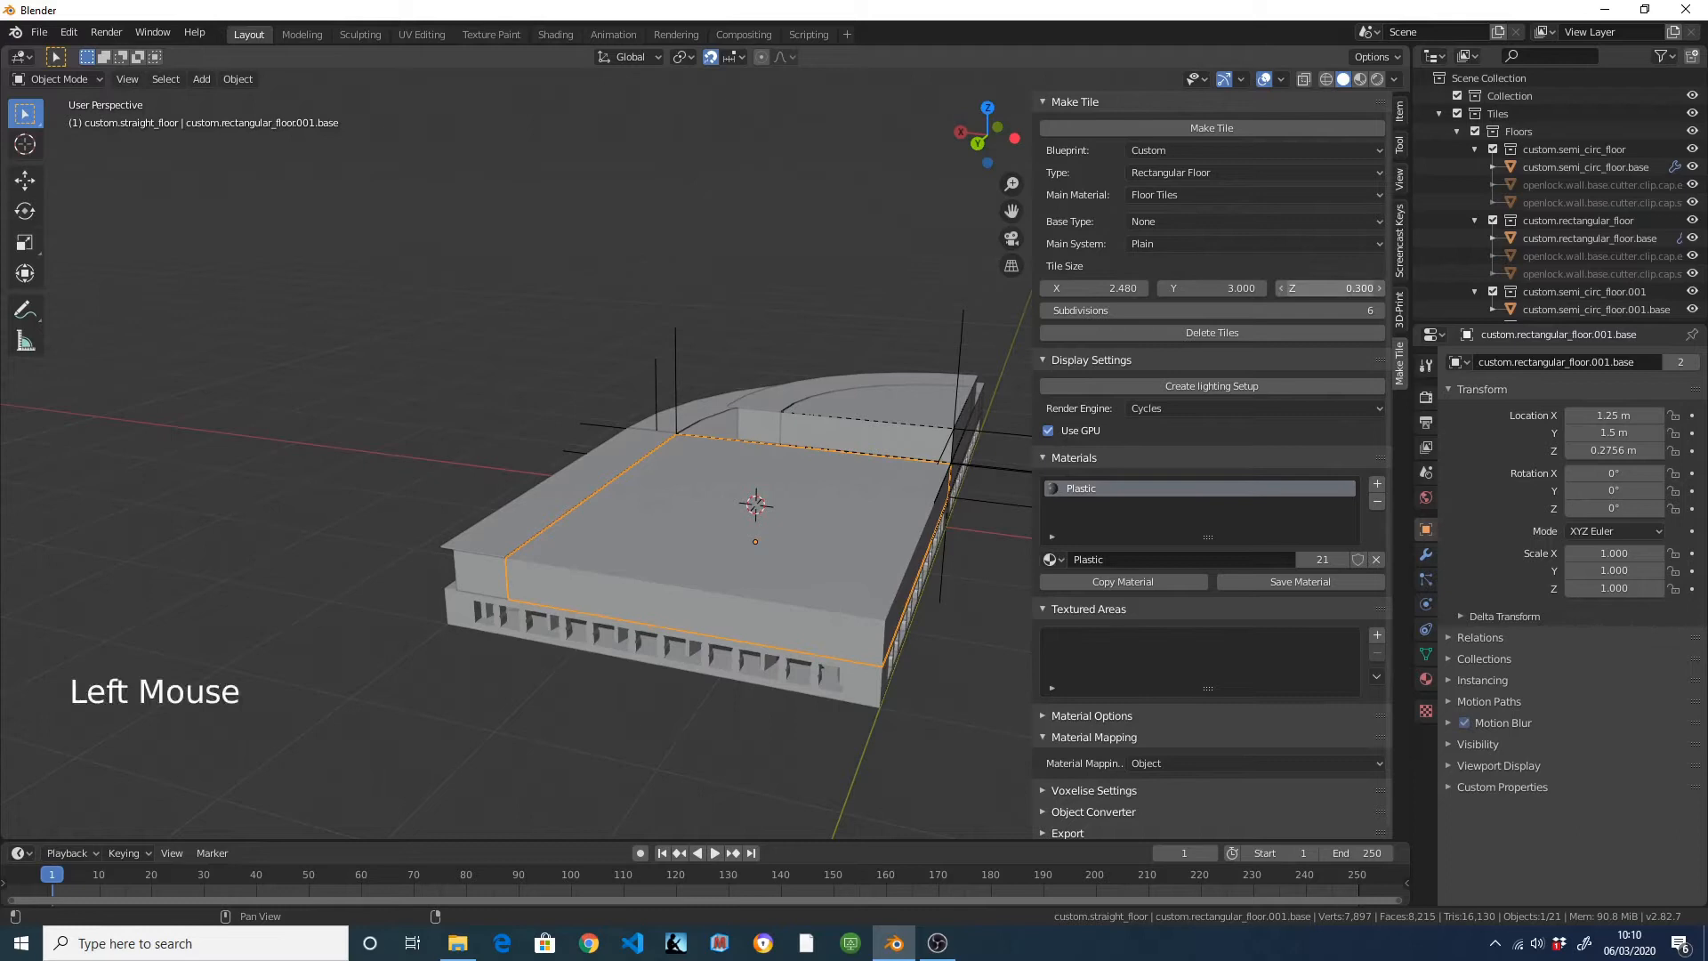
left_click(1317, 309)
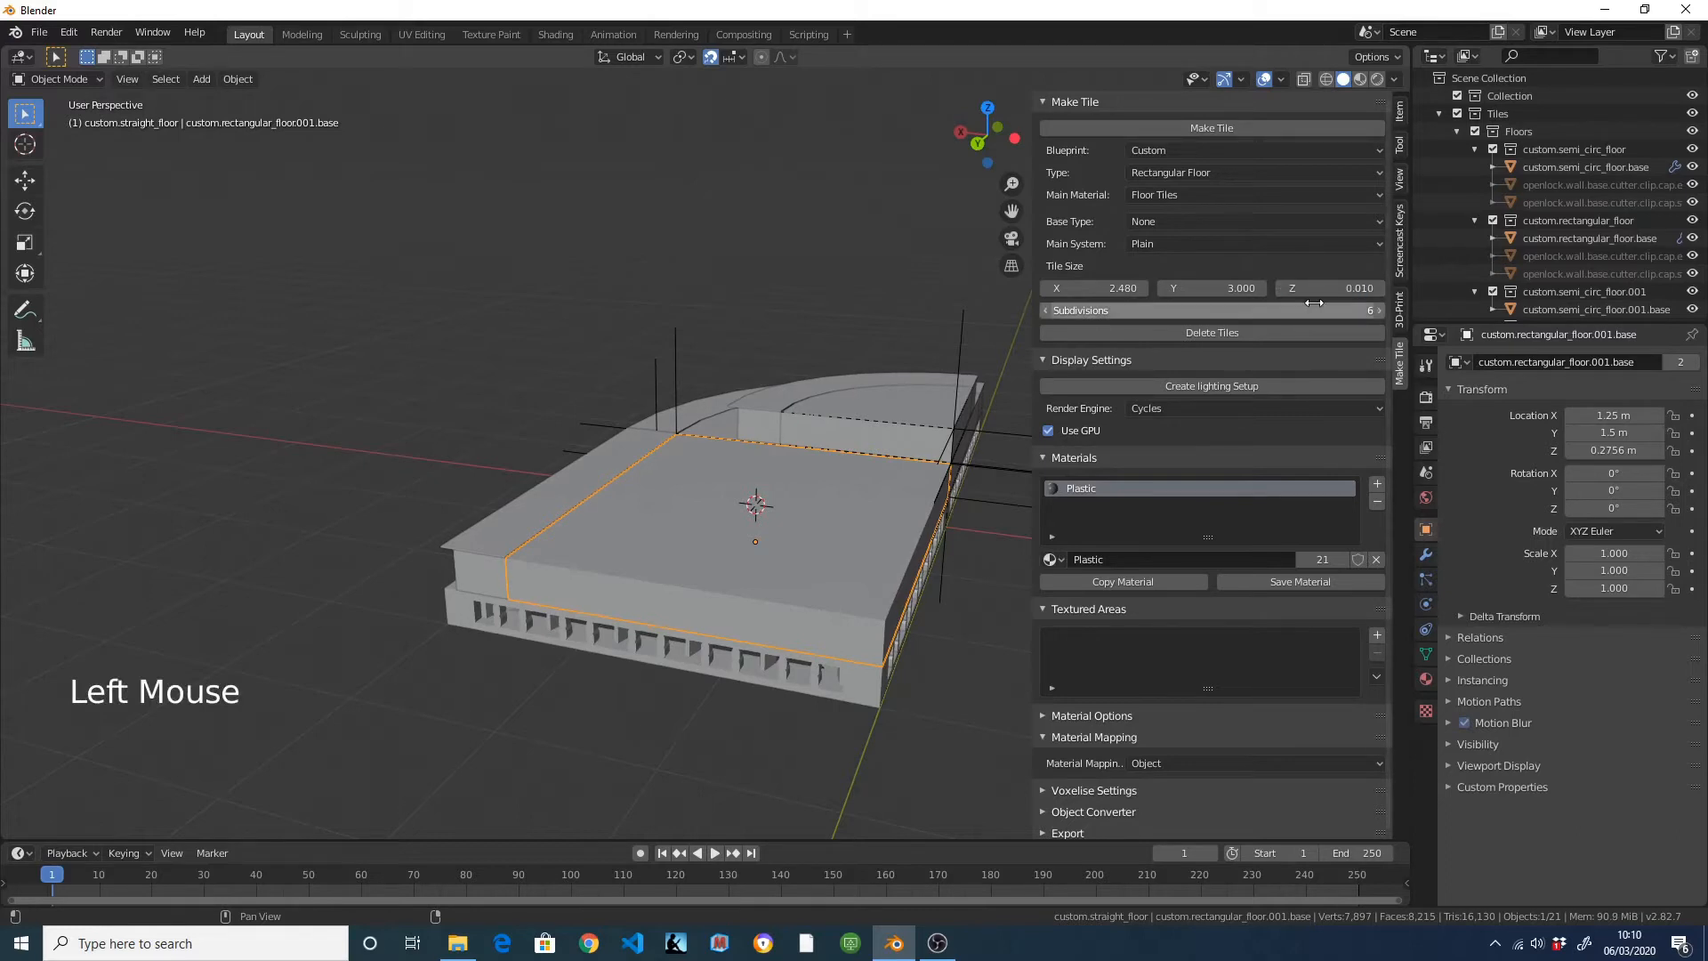
left_click(1230, 127)
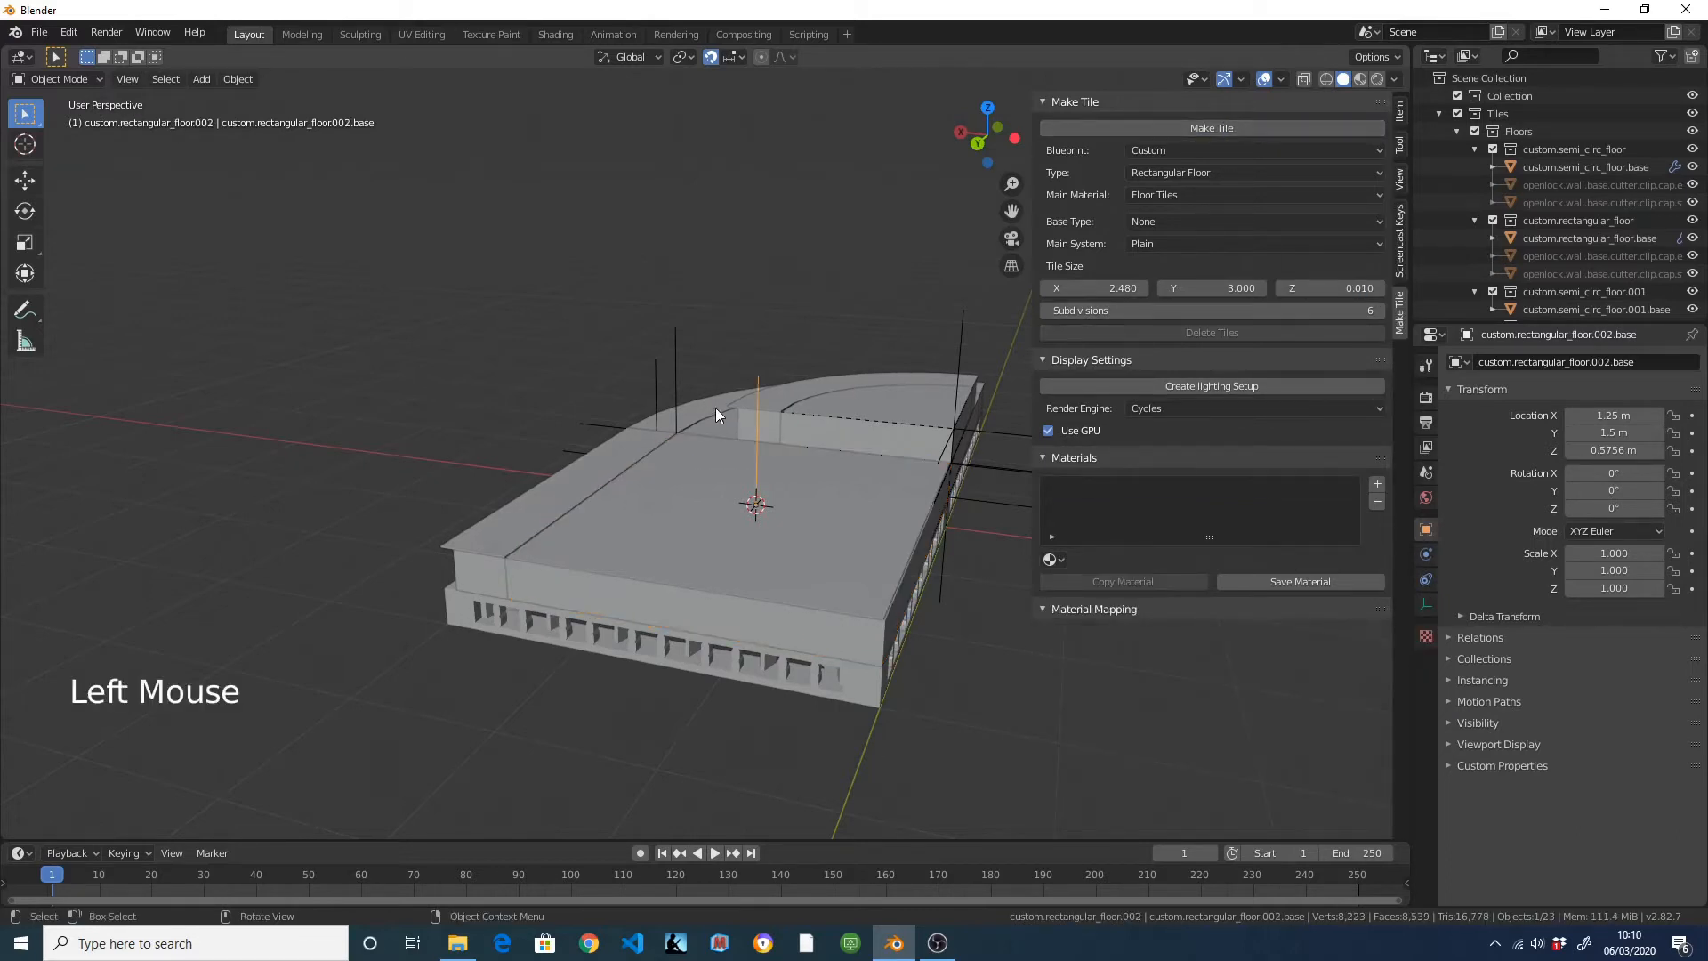
Move the new thin rectangular floor along the global X axis to an X location of 1.24 m, flush with the floor beneath.
mouse_move(717, 409)
middle_mouse_down()
mouse_move(795, 420)
mouse_move(758, 361)
mouse_move(772, 379)
mouse_move(704, 385)
mouse_move(686, 414)
middle_mouse_up()
scroll(772, 379, "up", 2)
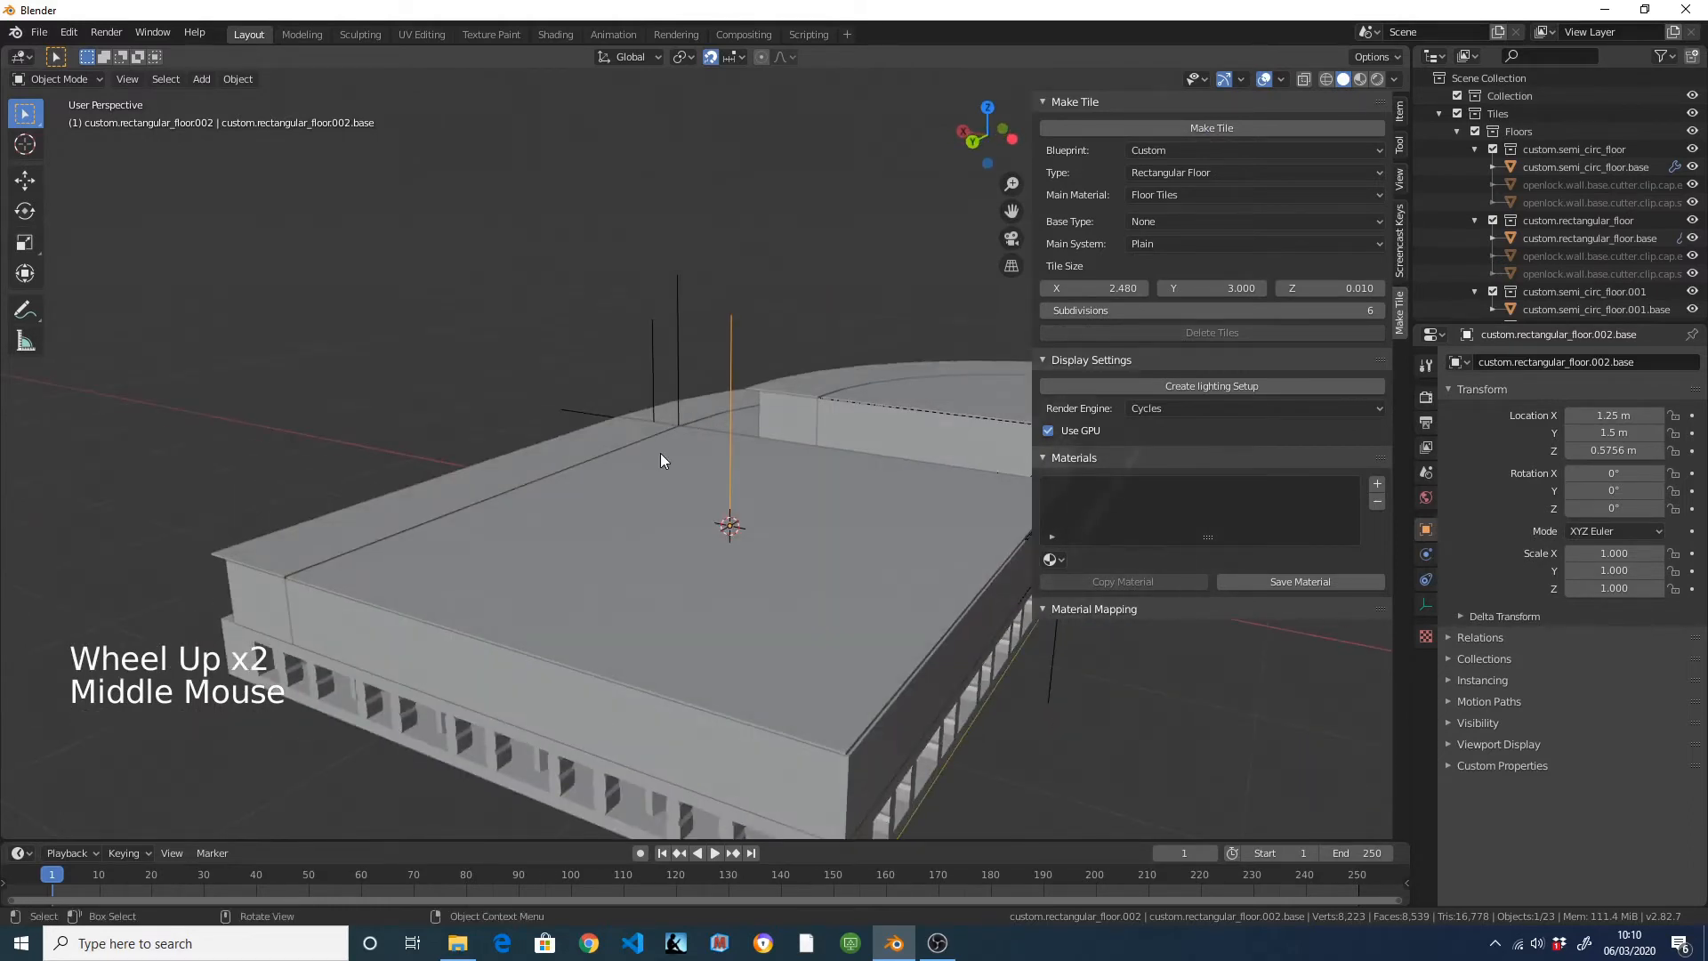
key("KP_7")
scroll(553, 500, "up", 3)
middle_click_drag(552, 500, 343, 500, "shift")
scroll(462, 520, "up", 5)
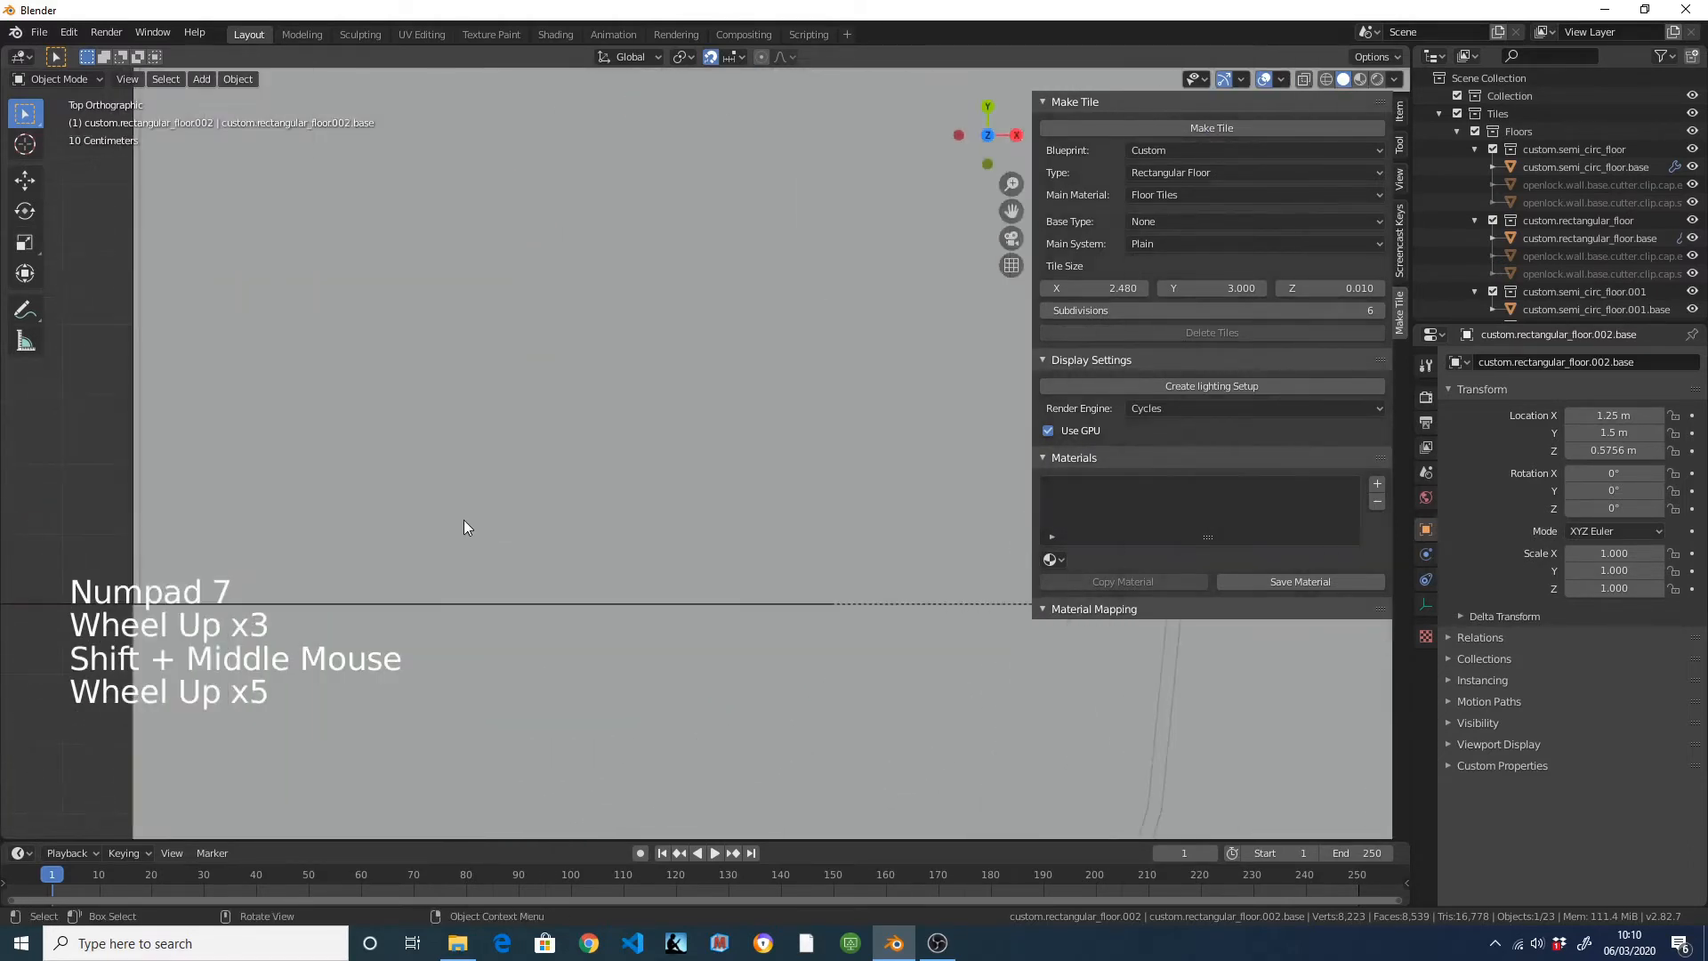
middle_click_drag(463, 521, 659, 454, "shift")
scroll(846, 412, "up", 4)
middle_click_drag(846, 412, 678, 507, "shift")
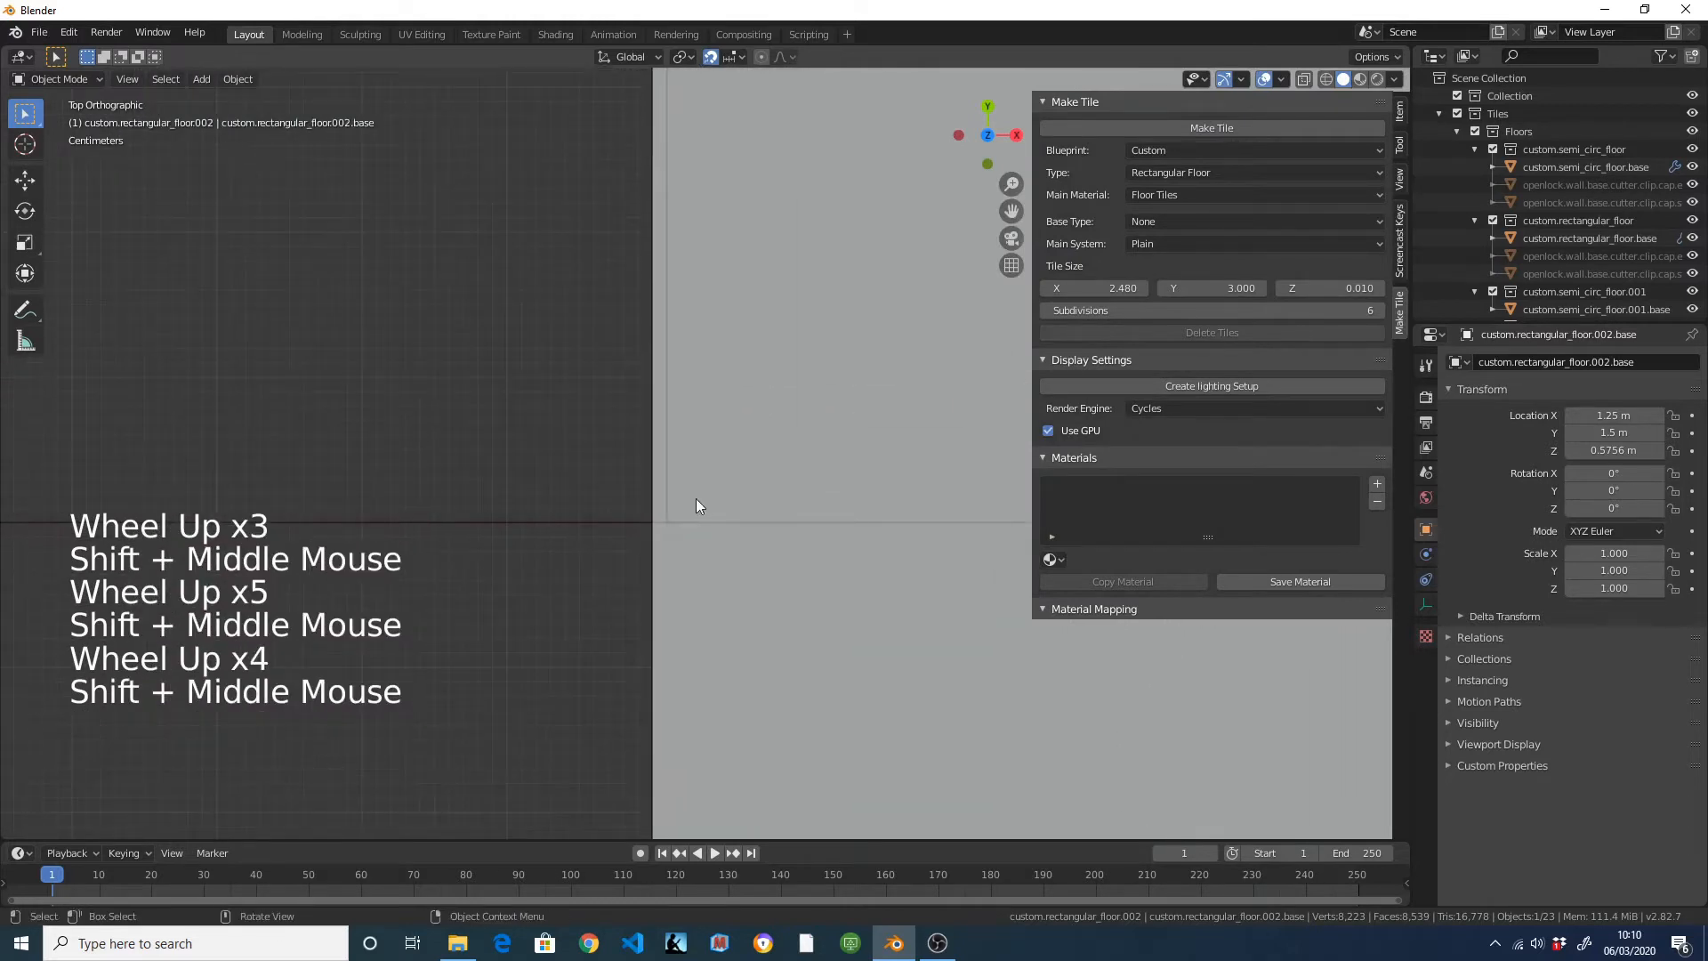
key("g")
key("shift")
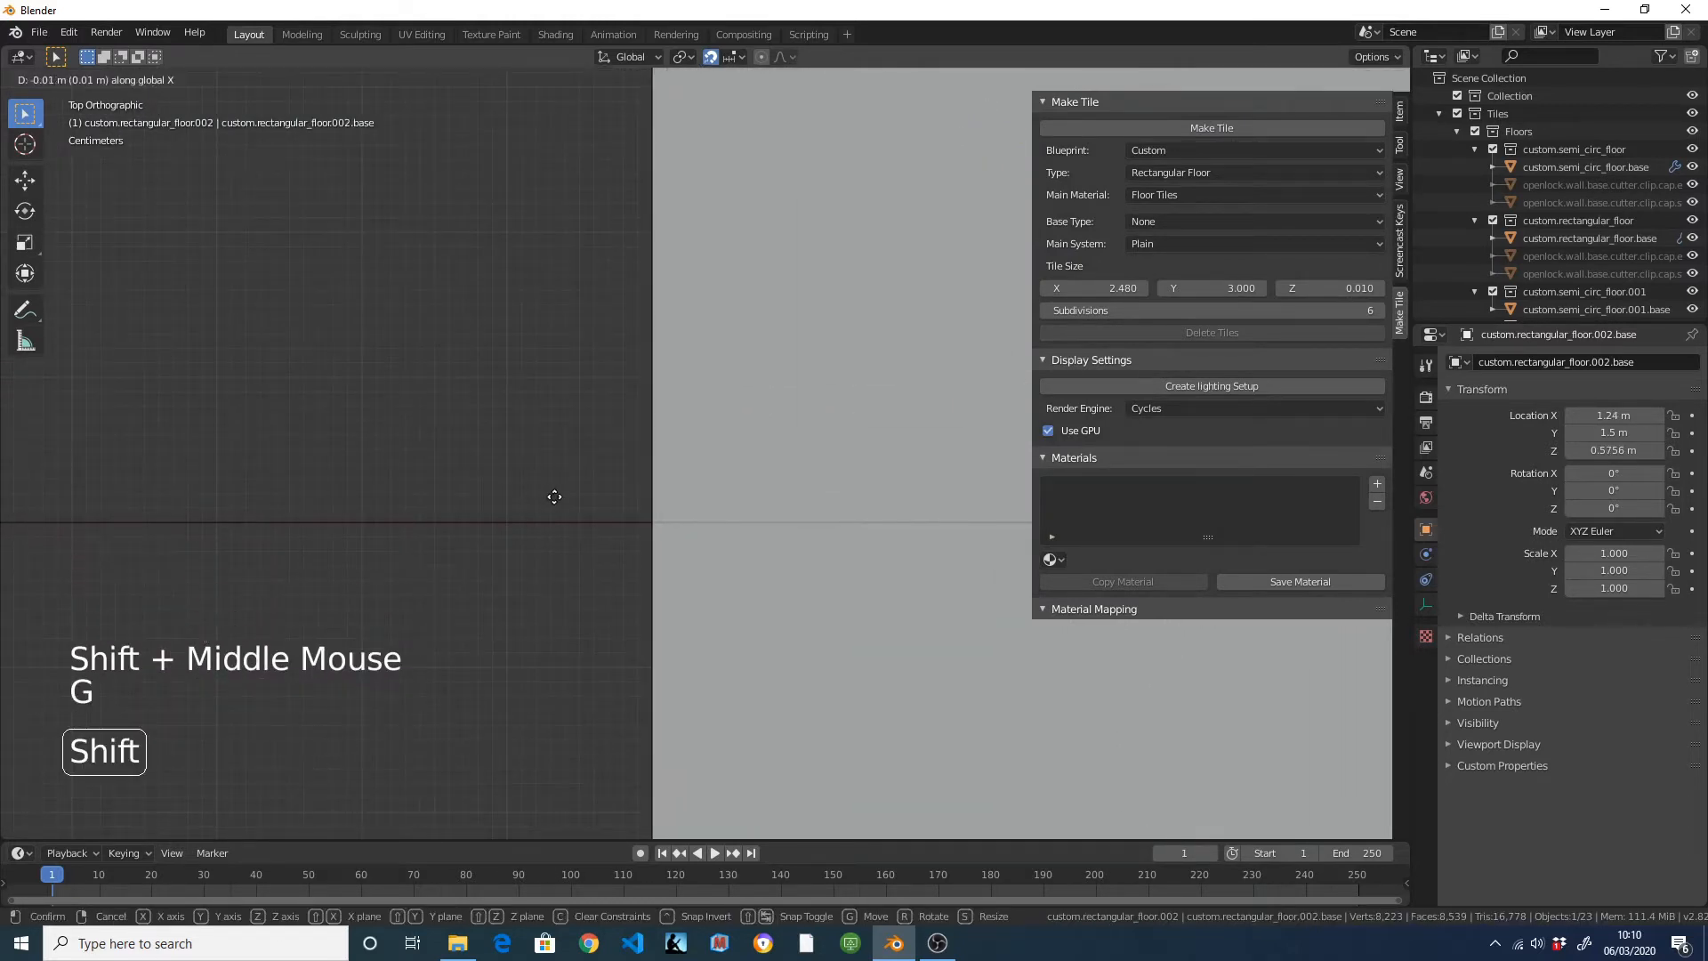
left_click(555, 497)
scroll(639, 472, "down", 18)
middle_click_drag(763, 484, 659, 438, "shift")
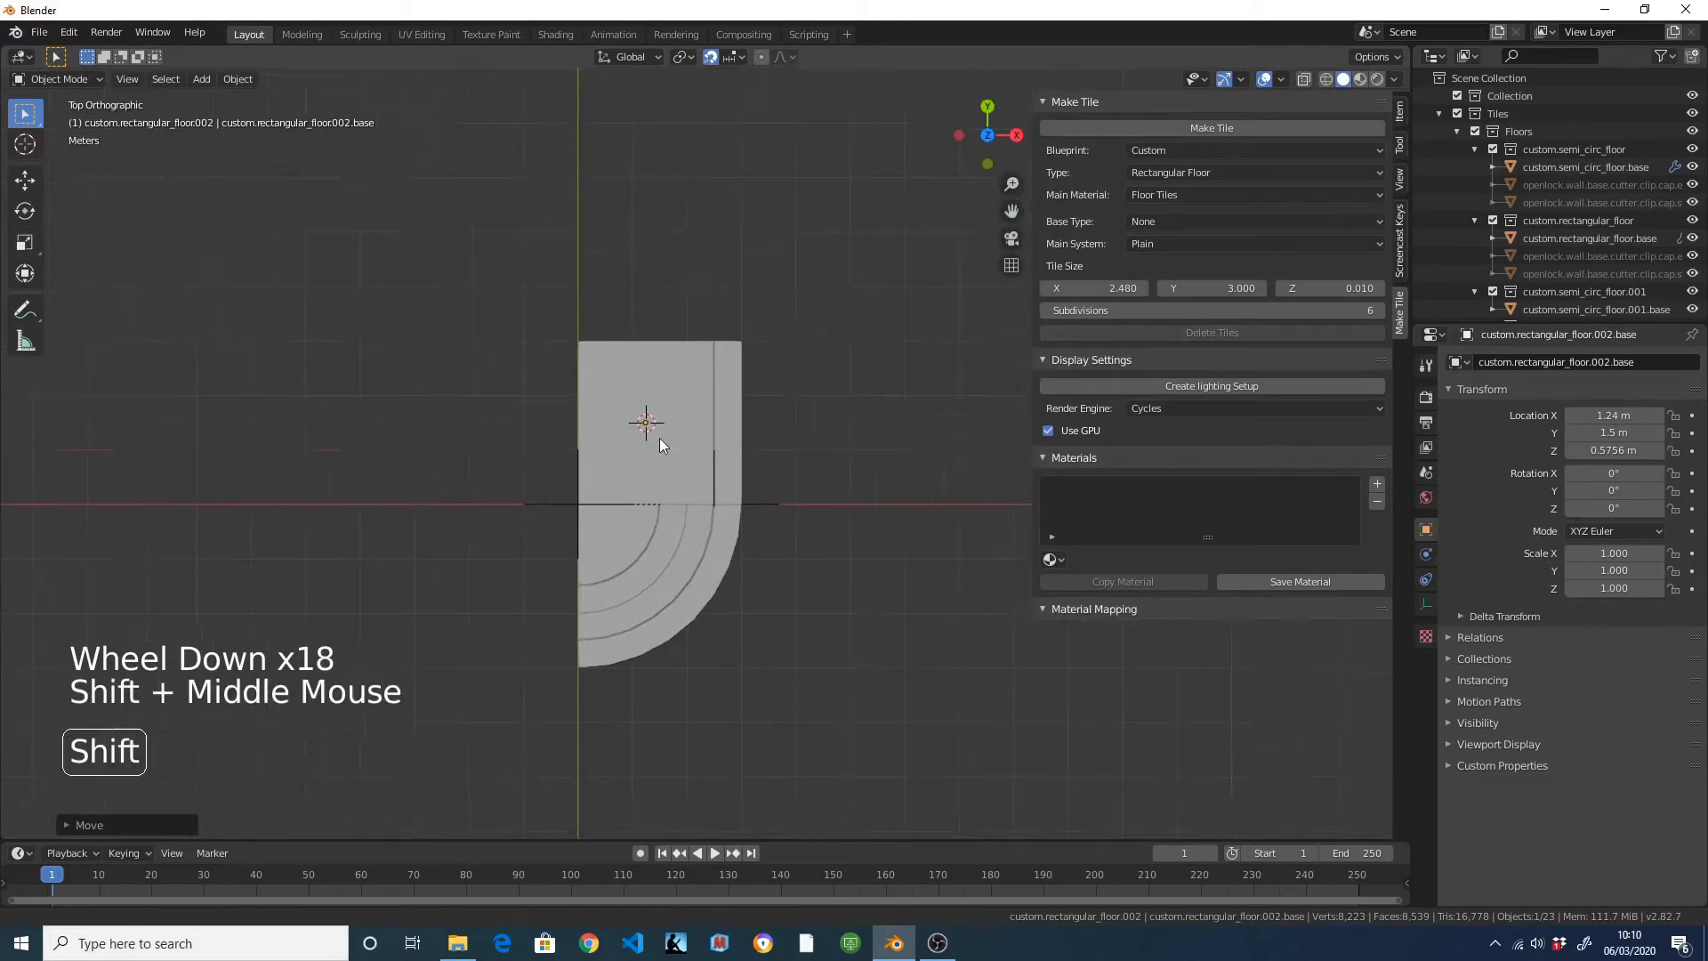
Snap the 3D cursor to the centre of the thin rectangular floor's top face using its four corner vertices.
scroll(849, 465, "up", 6)
left_click(879, 469)
middle_click_drag(879, 470, 632, 342)
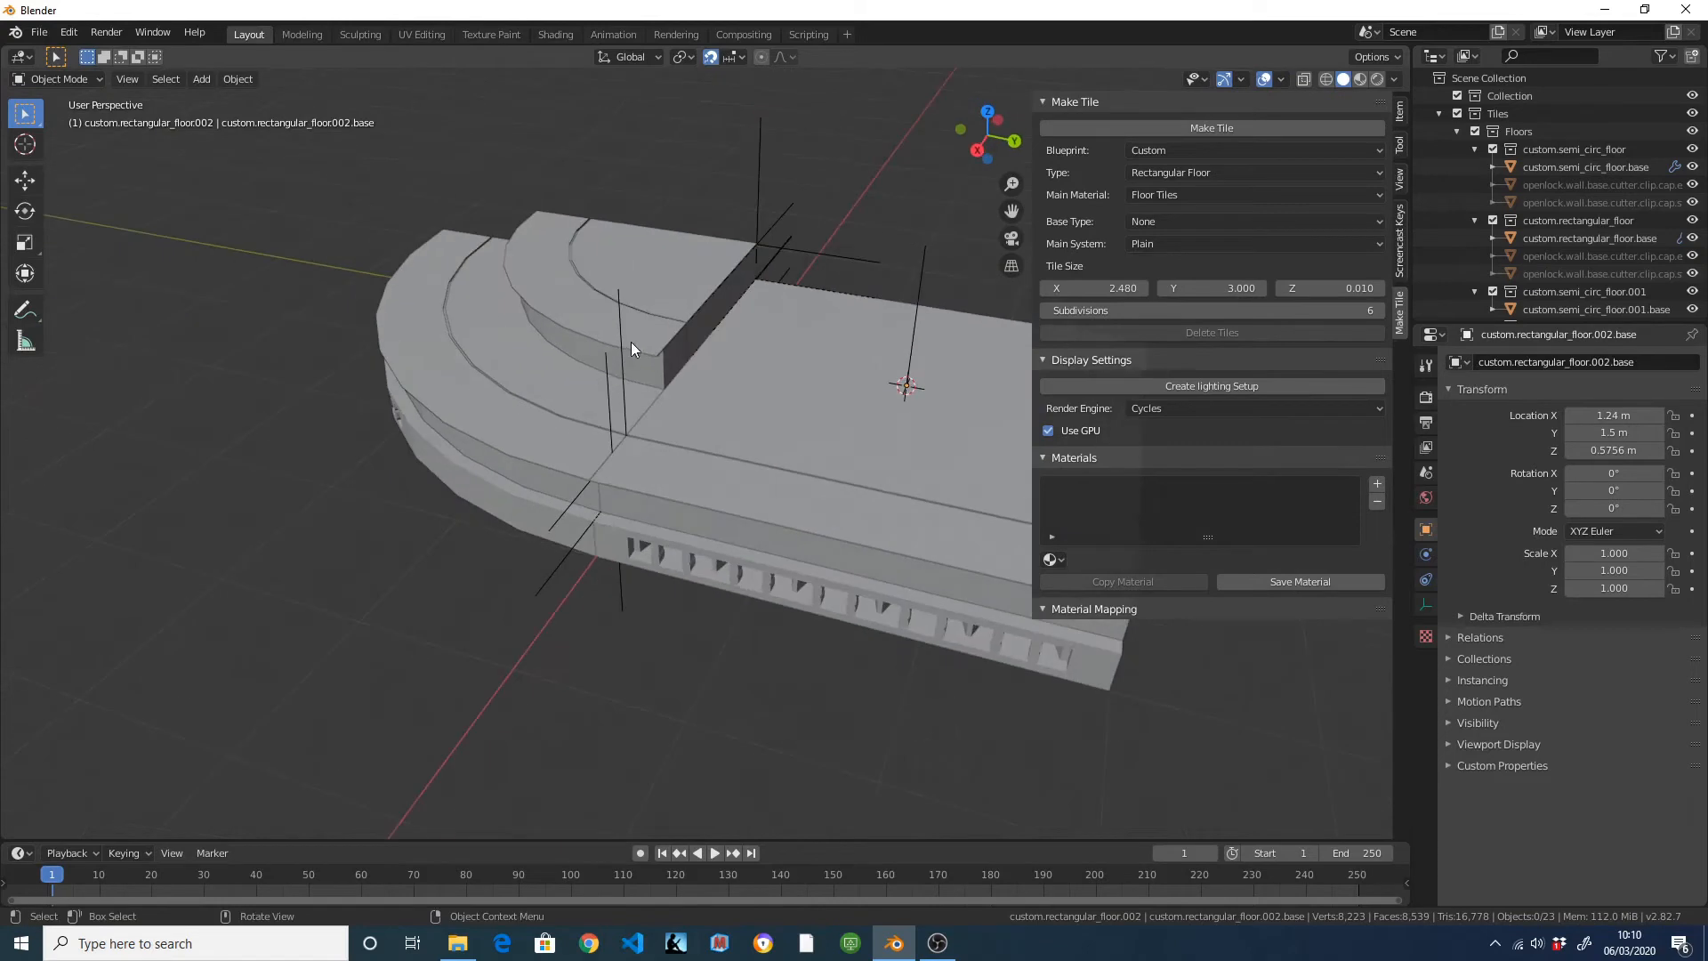
left_click(809, 381)
key("Tab")
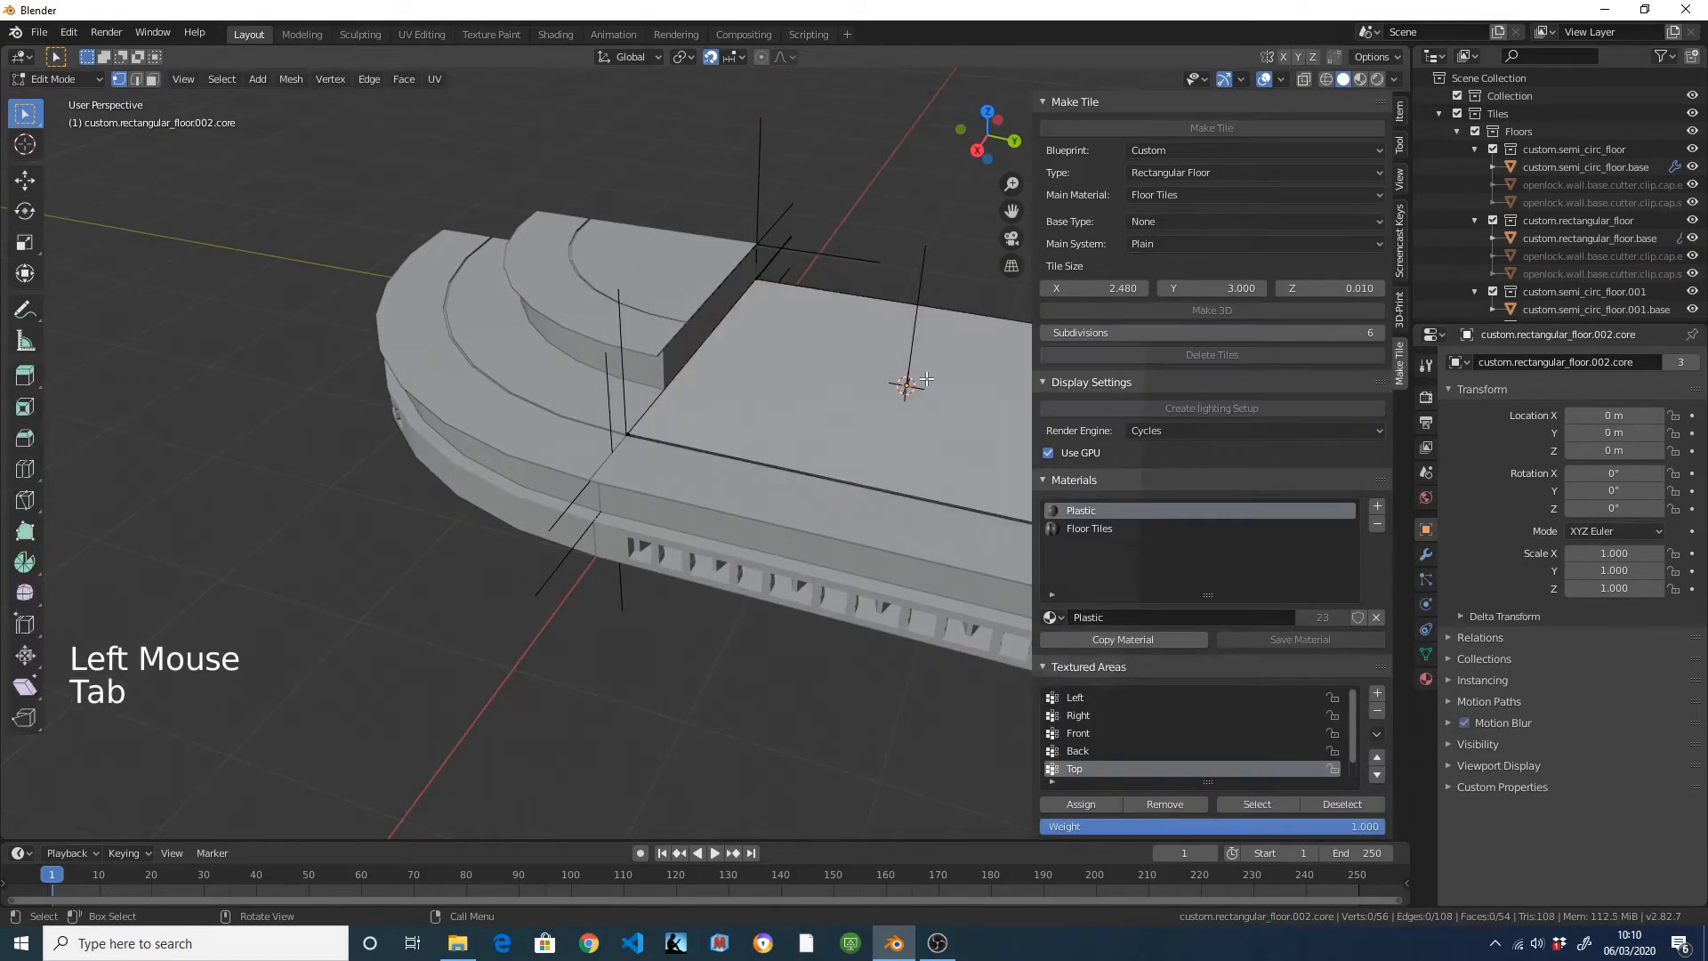
key("a")
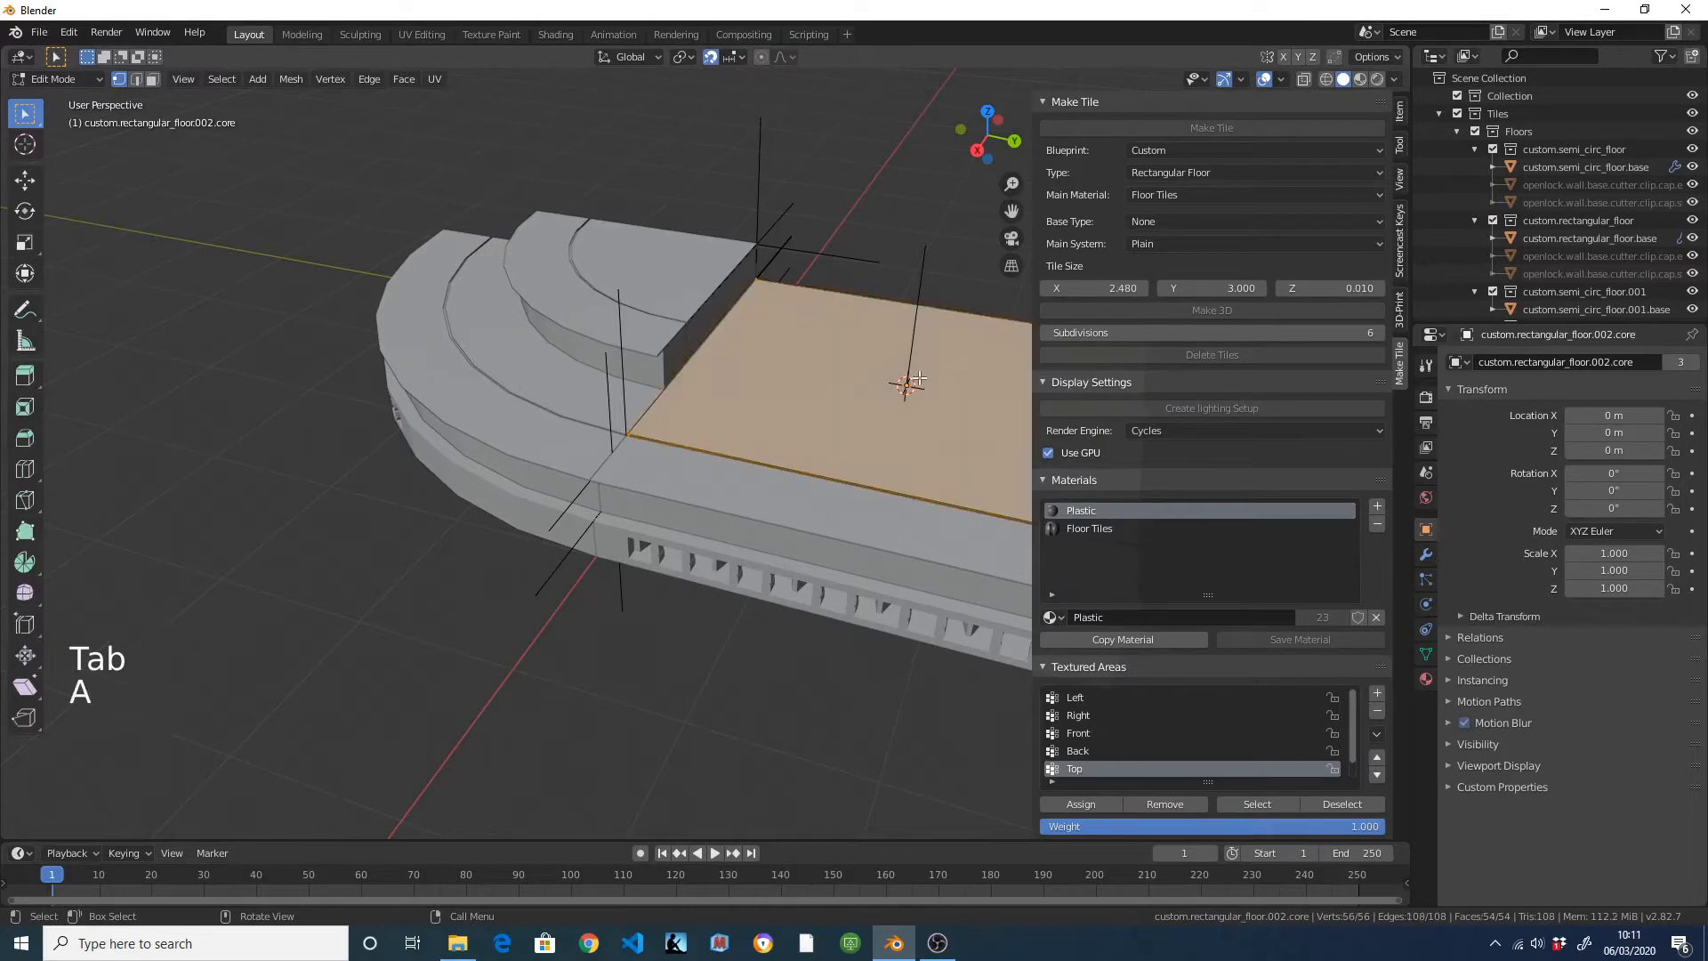
left_click(631, 426)
left_click(753, 286, "shift")
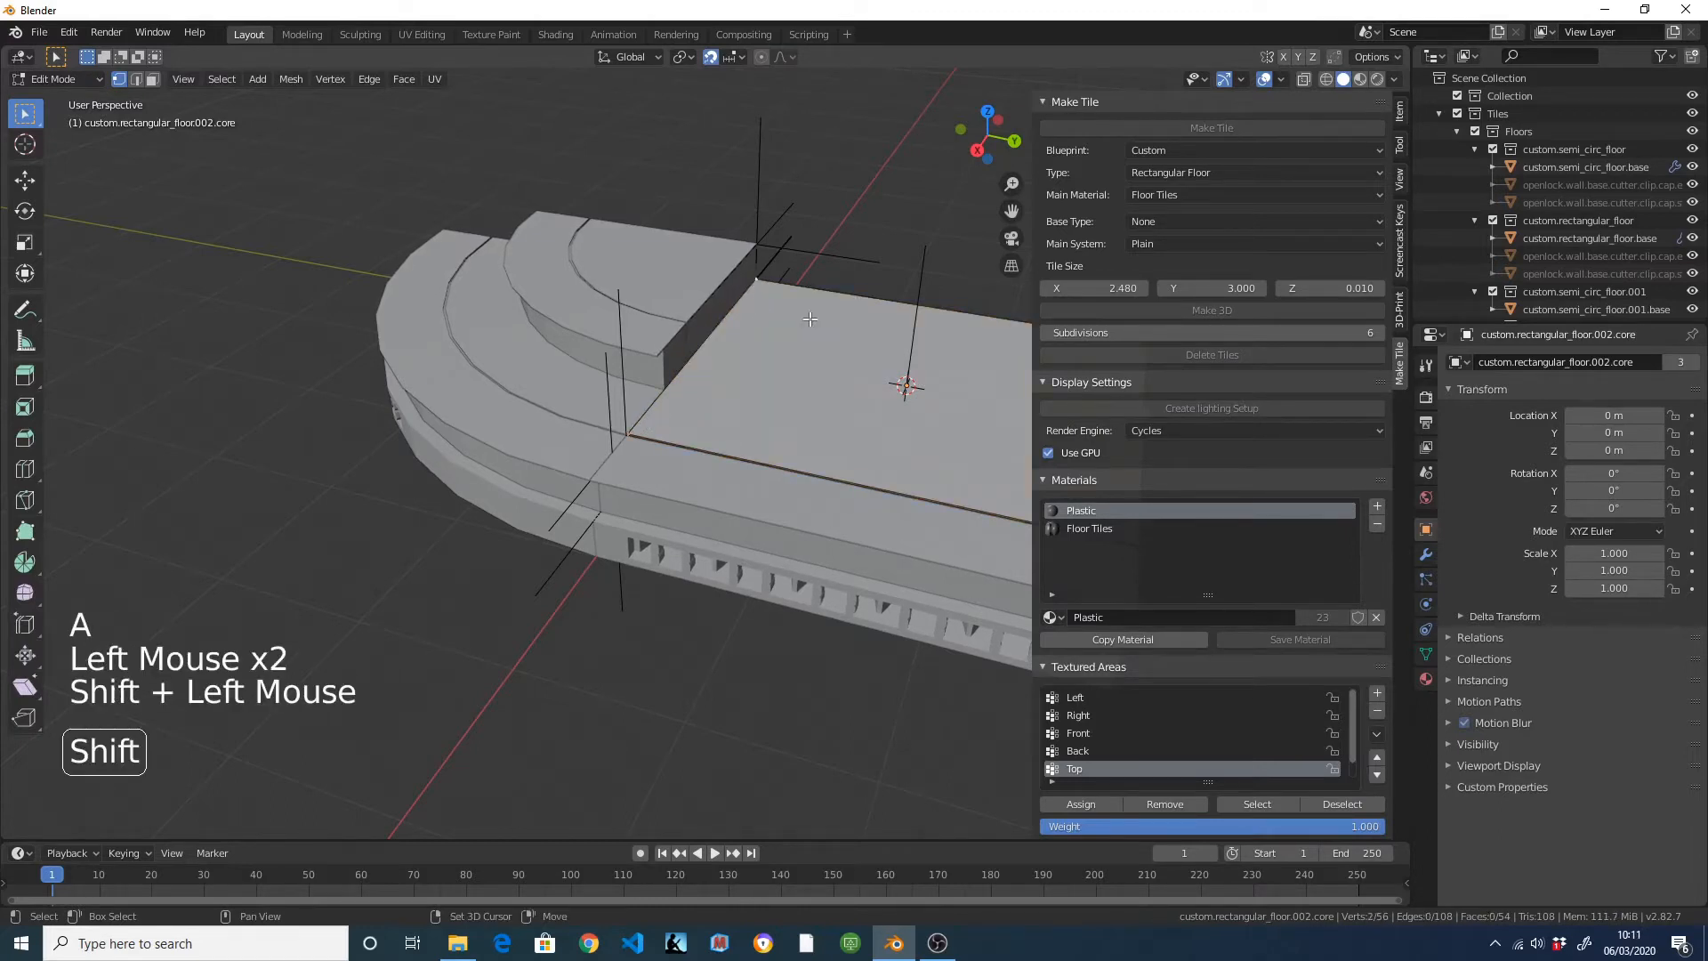
middle_click_drag(812, 320, 810, 292, "shift")
left_click(951, 297, "shift")
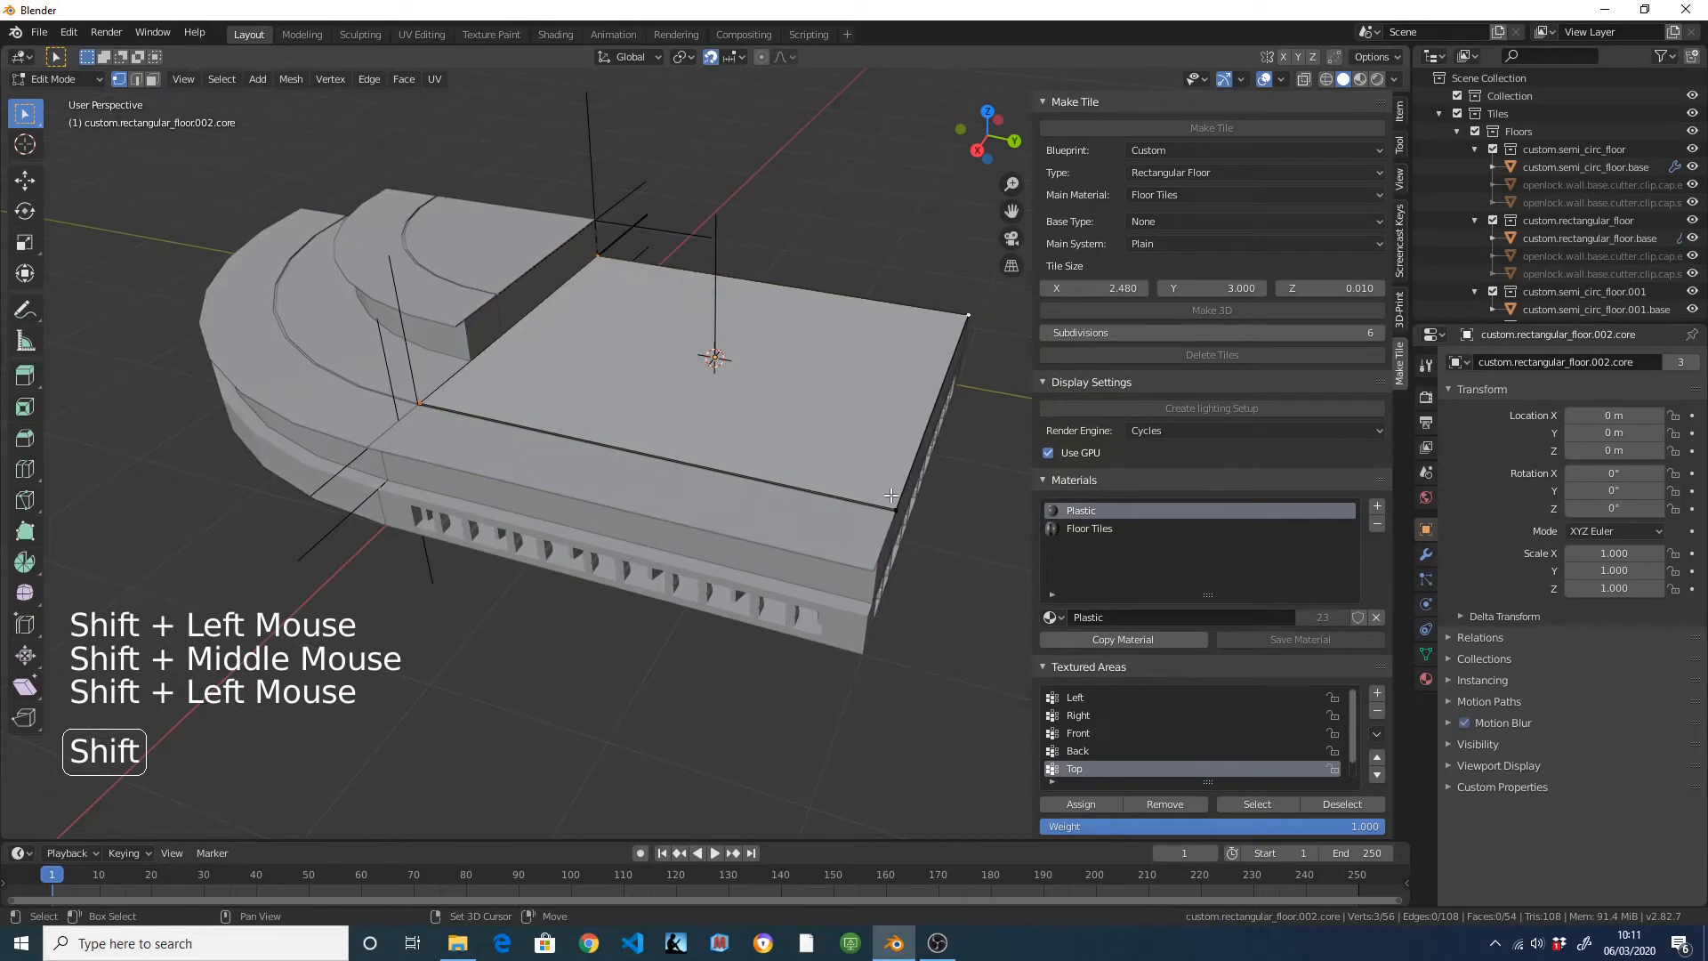
left_click(895, 509, "shift")
key("shift+s")
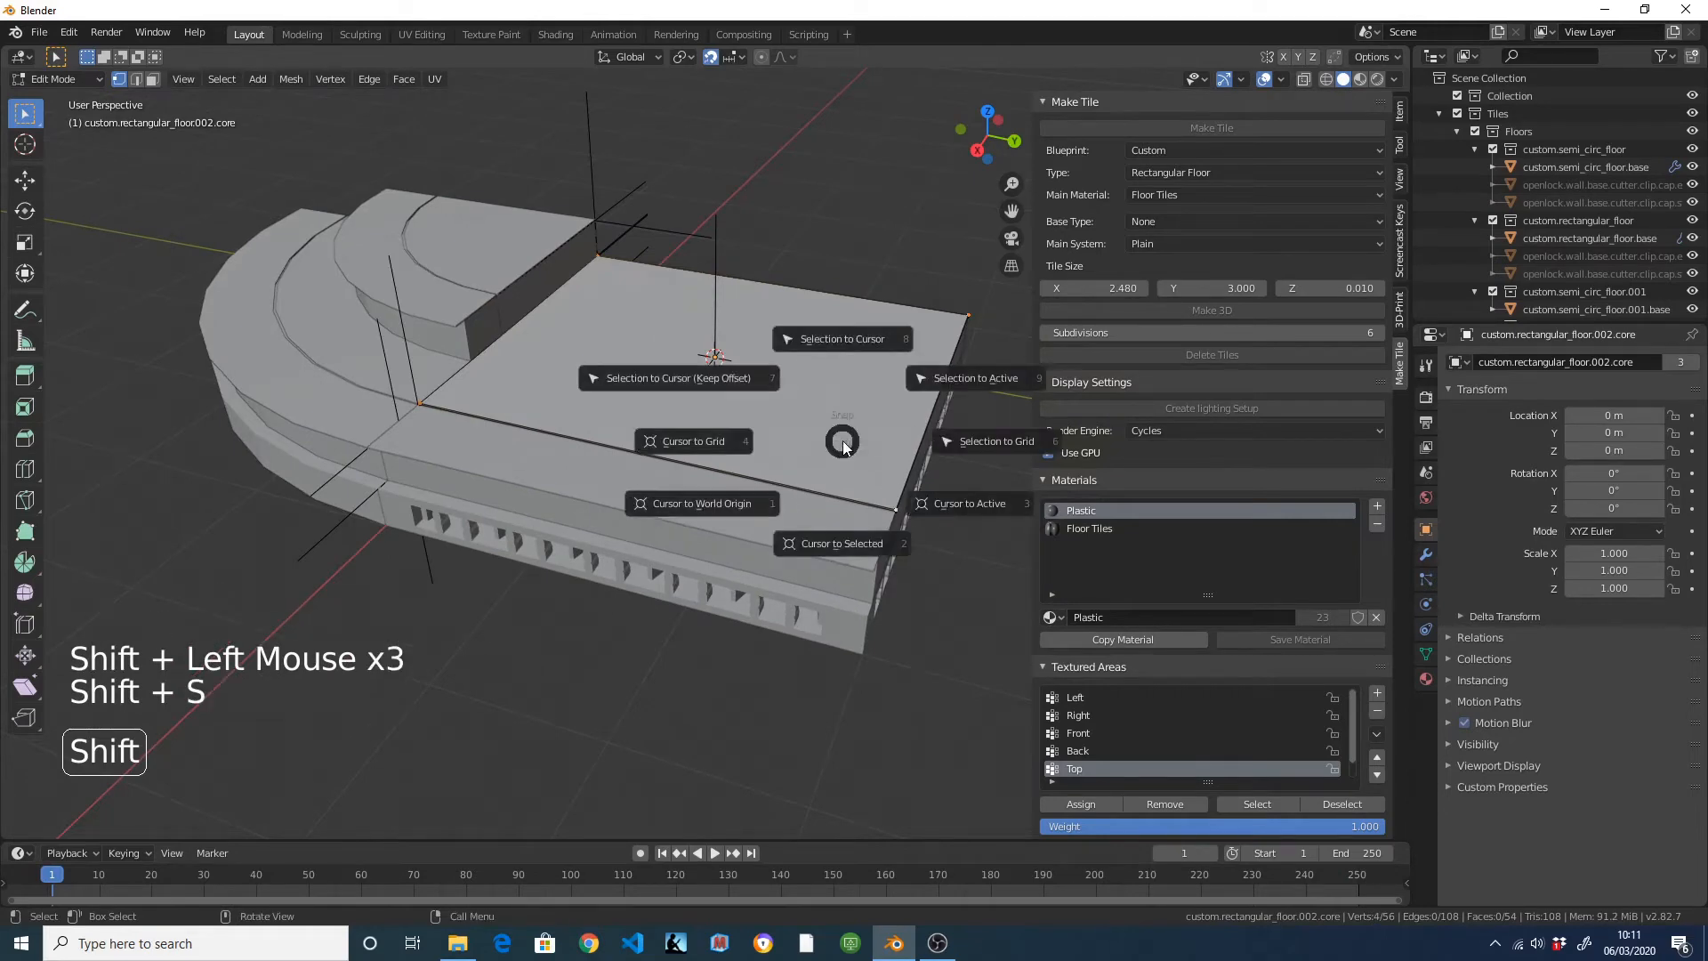
left_click(856, 546)
key("Tab")
mouse_move(856, 544)
middle_mouse_down()
mouse_move(882, 509)
mouse_move(861, 536)
middle_mouse_up()
Generate another rectangular floor from the settings of the base below the thin floor, with base X set to 1.5.
left_click(734, 476)
middle_click_drag(734, 477, 872, 463)
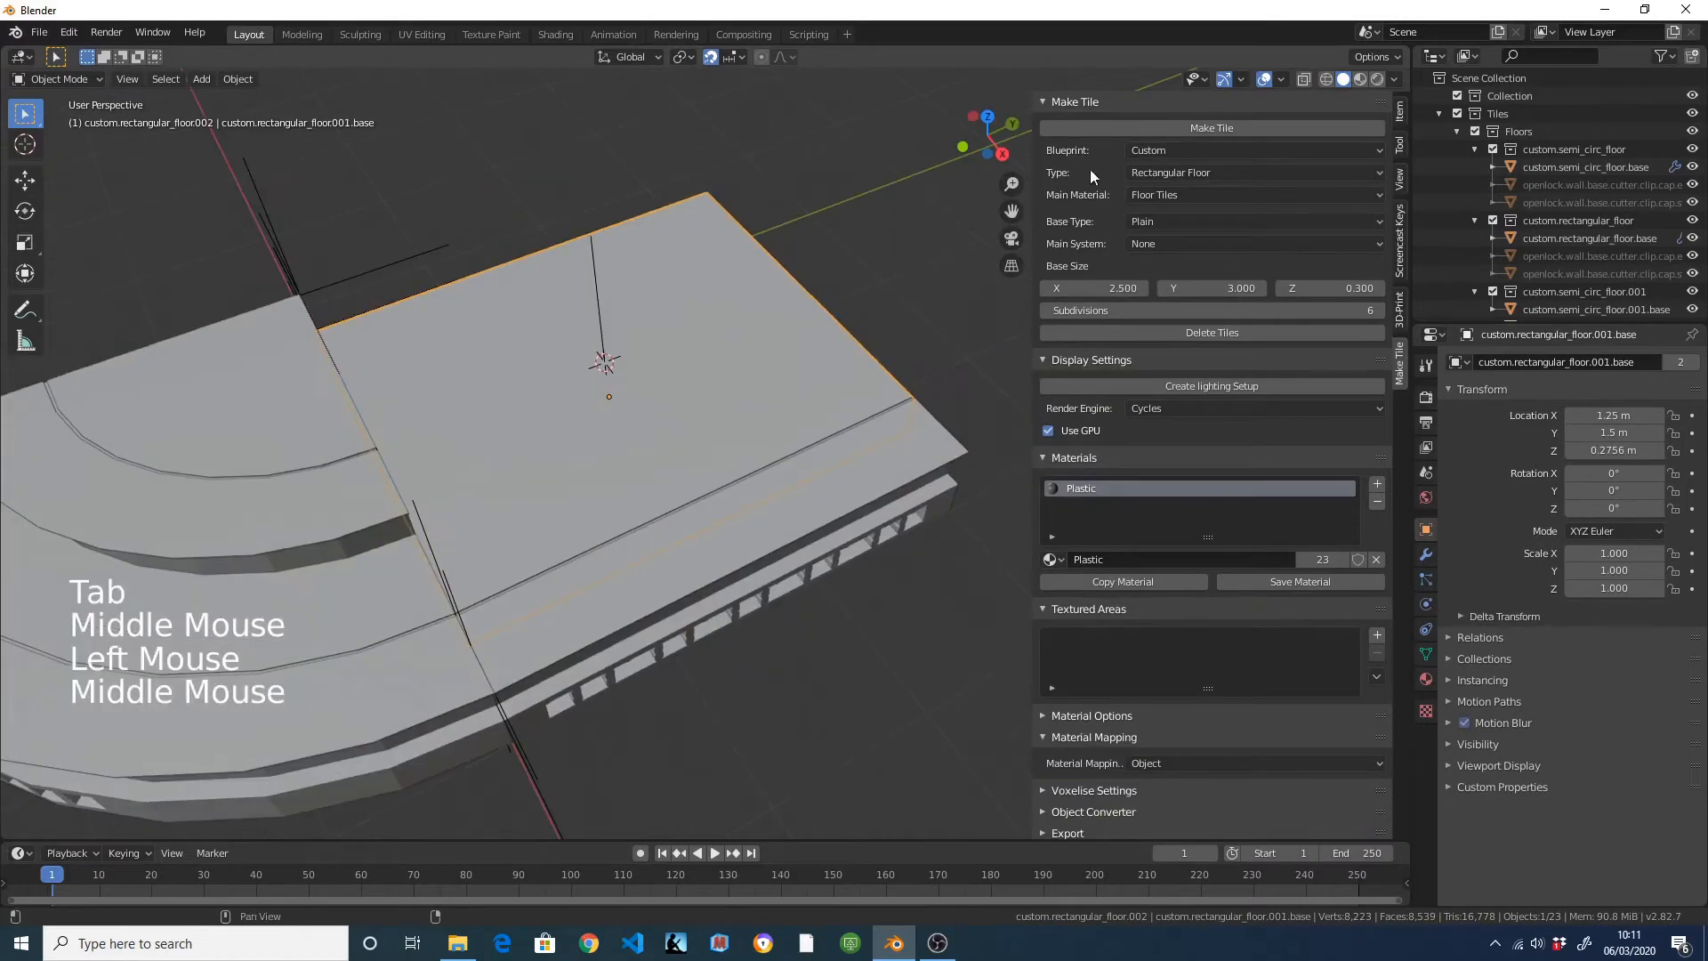
left_click(1110, 288)
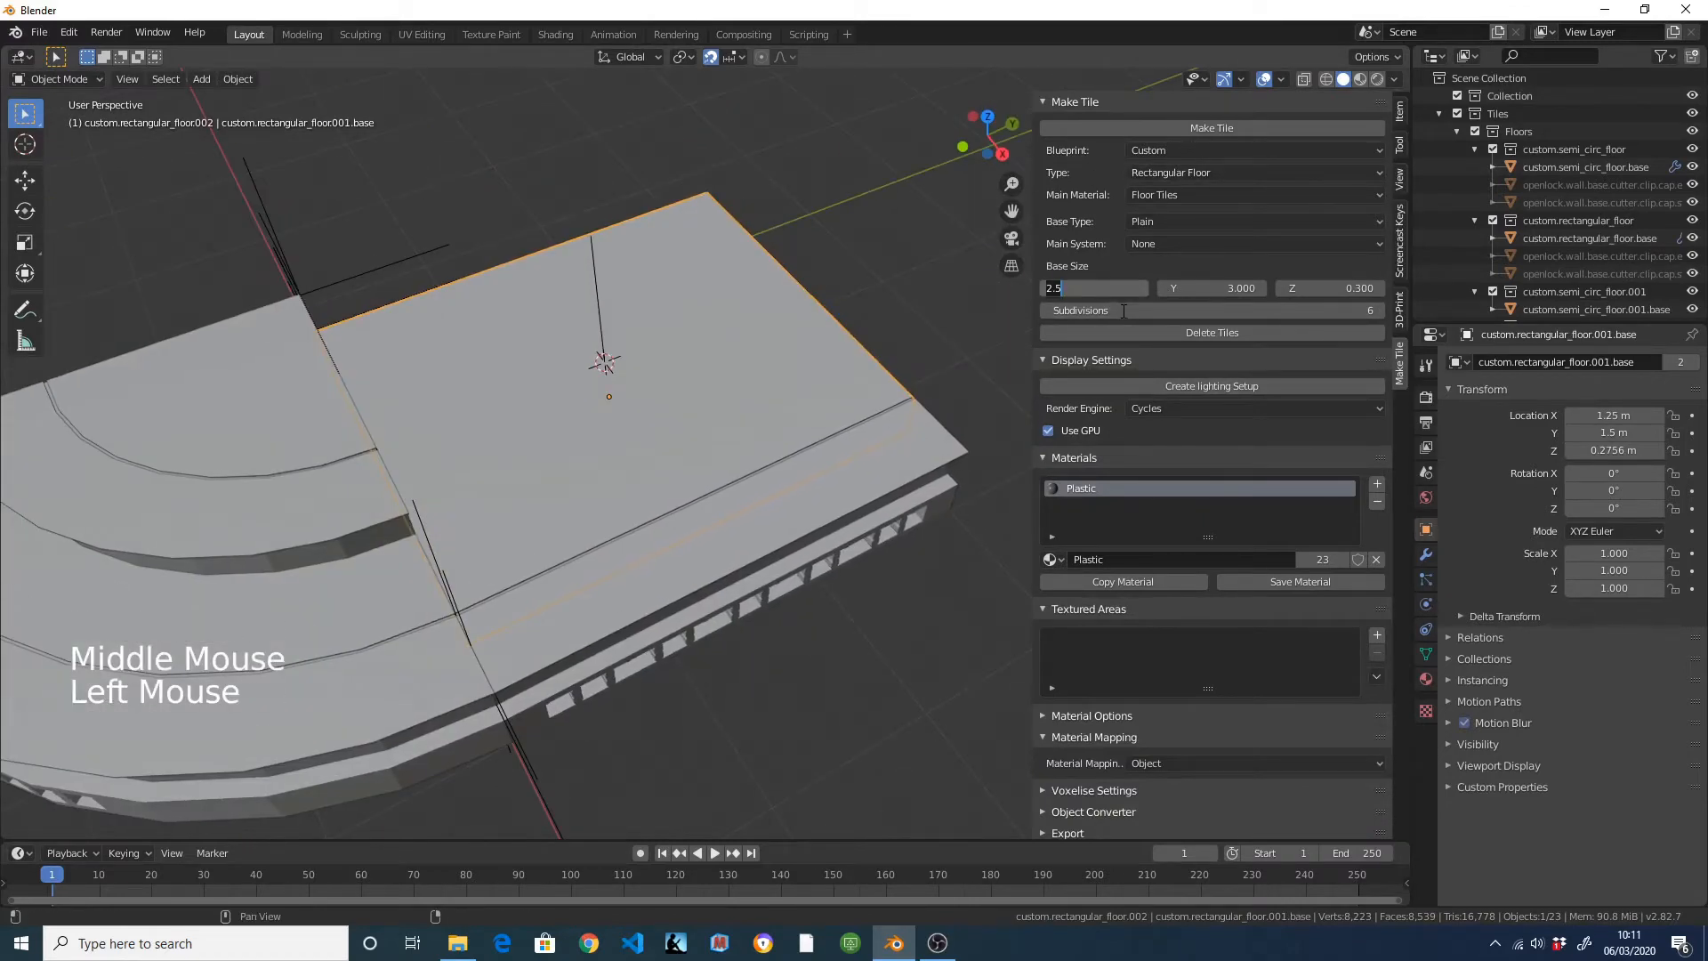
type("1.5")
key("Return")
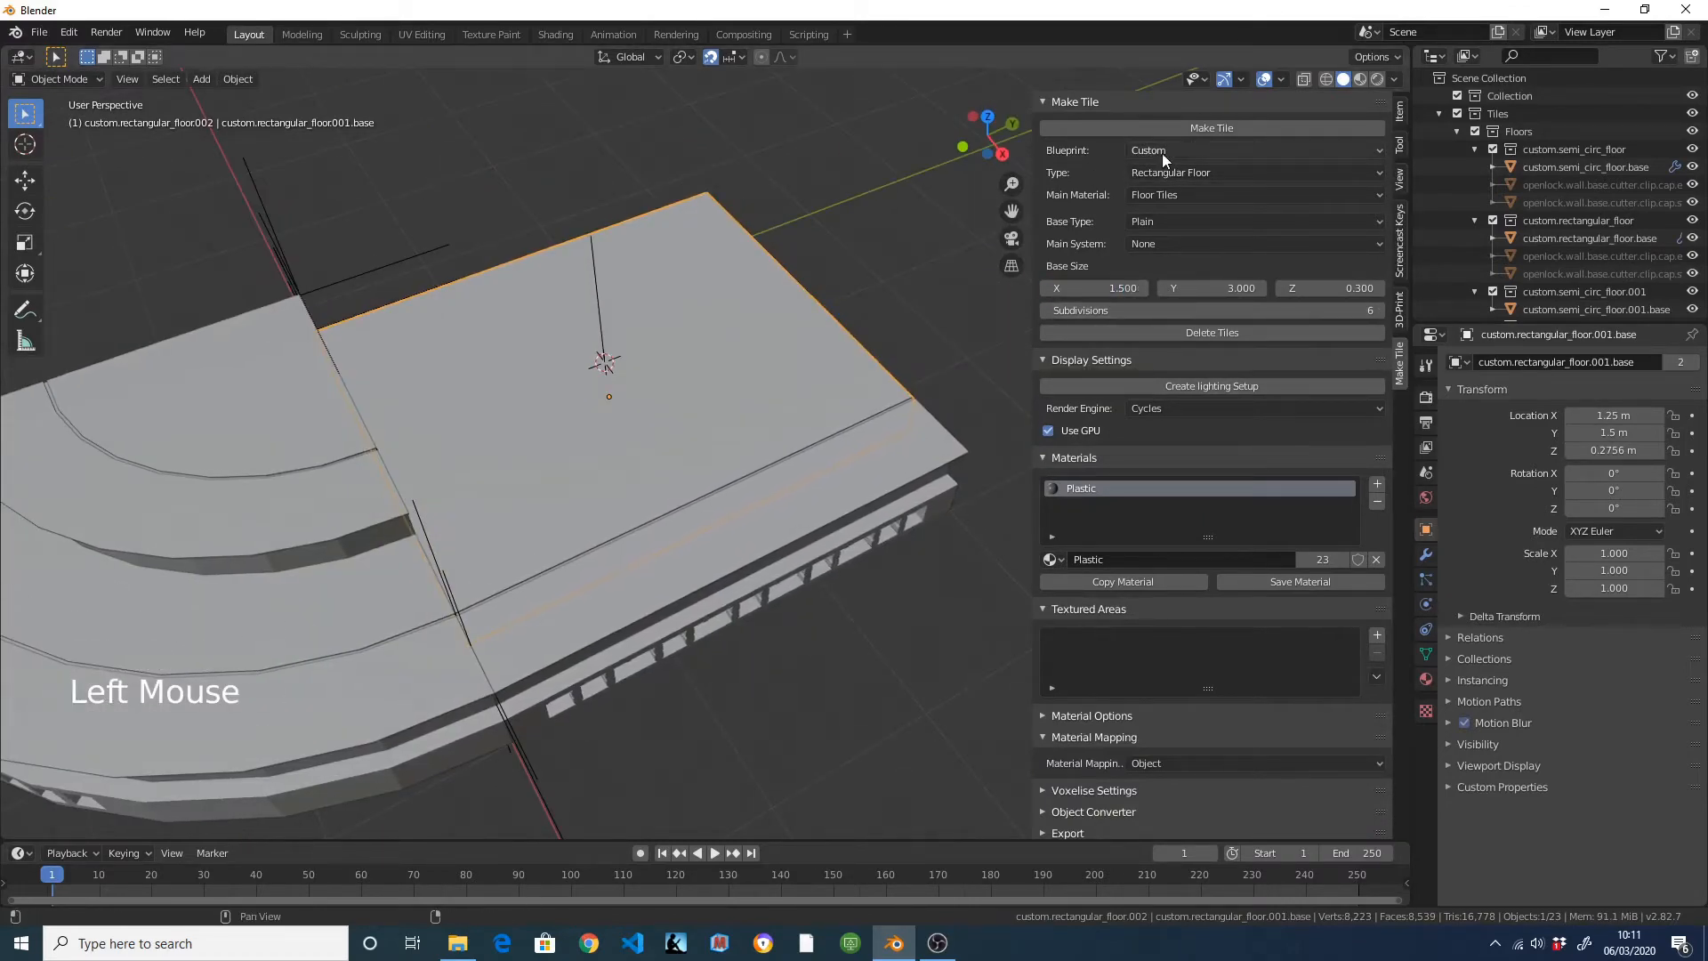
left_click(1183, 126)
Move the new 1.5-wide rectangular base along the global X axis to an X location of 0.75 m, flush with the straight inner edge.
key("KP_7")
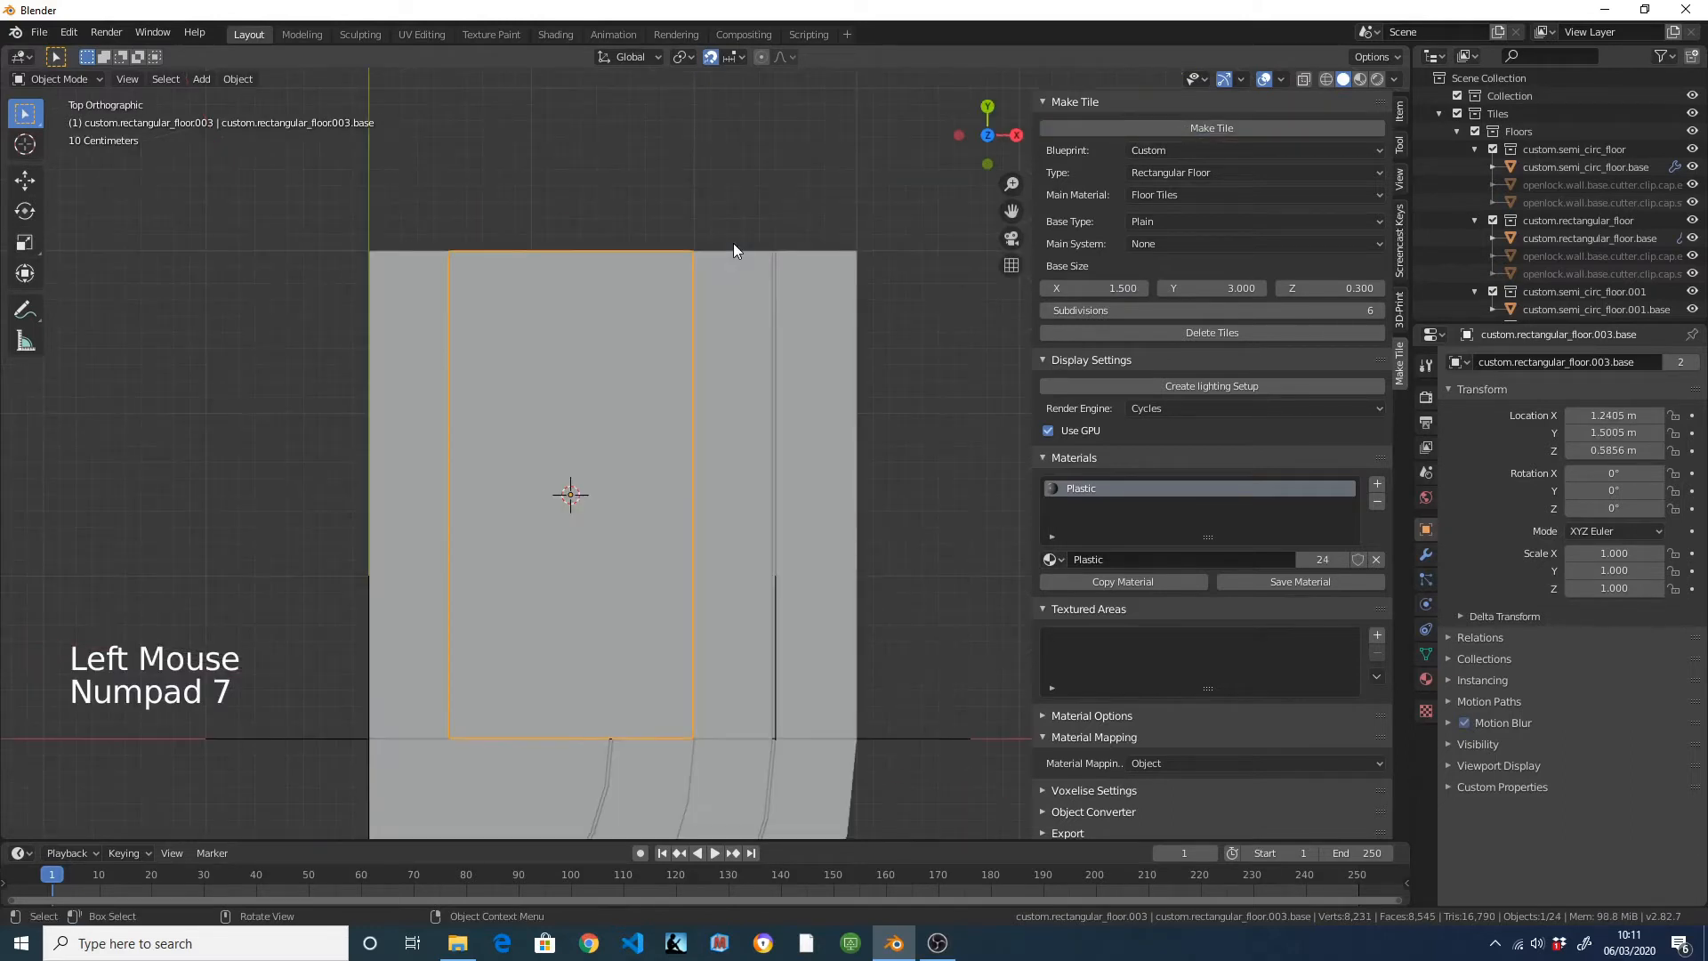
scroll(629, 623, "up", 3)
middle_click_drag(630, 622, 841, 330, "shift")
scroll(744, 411, "up", 2)
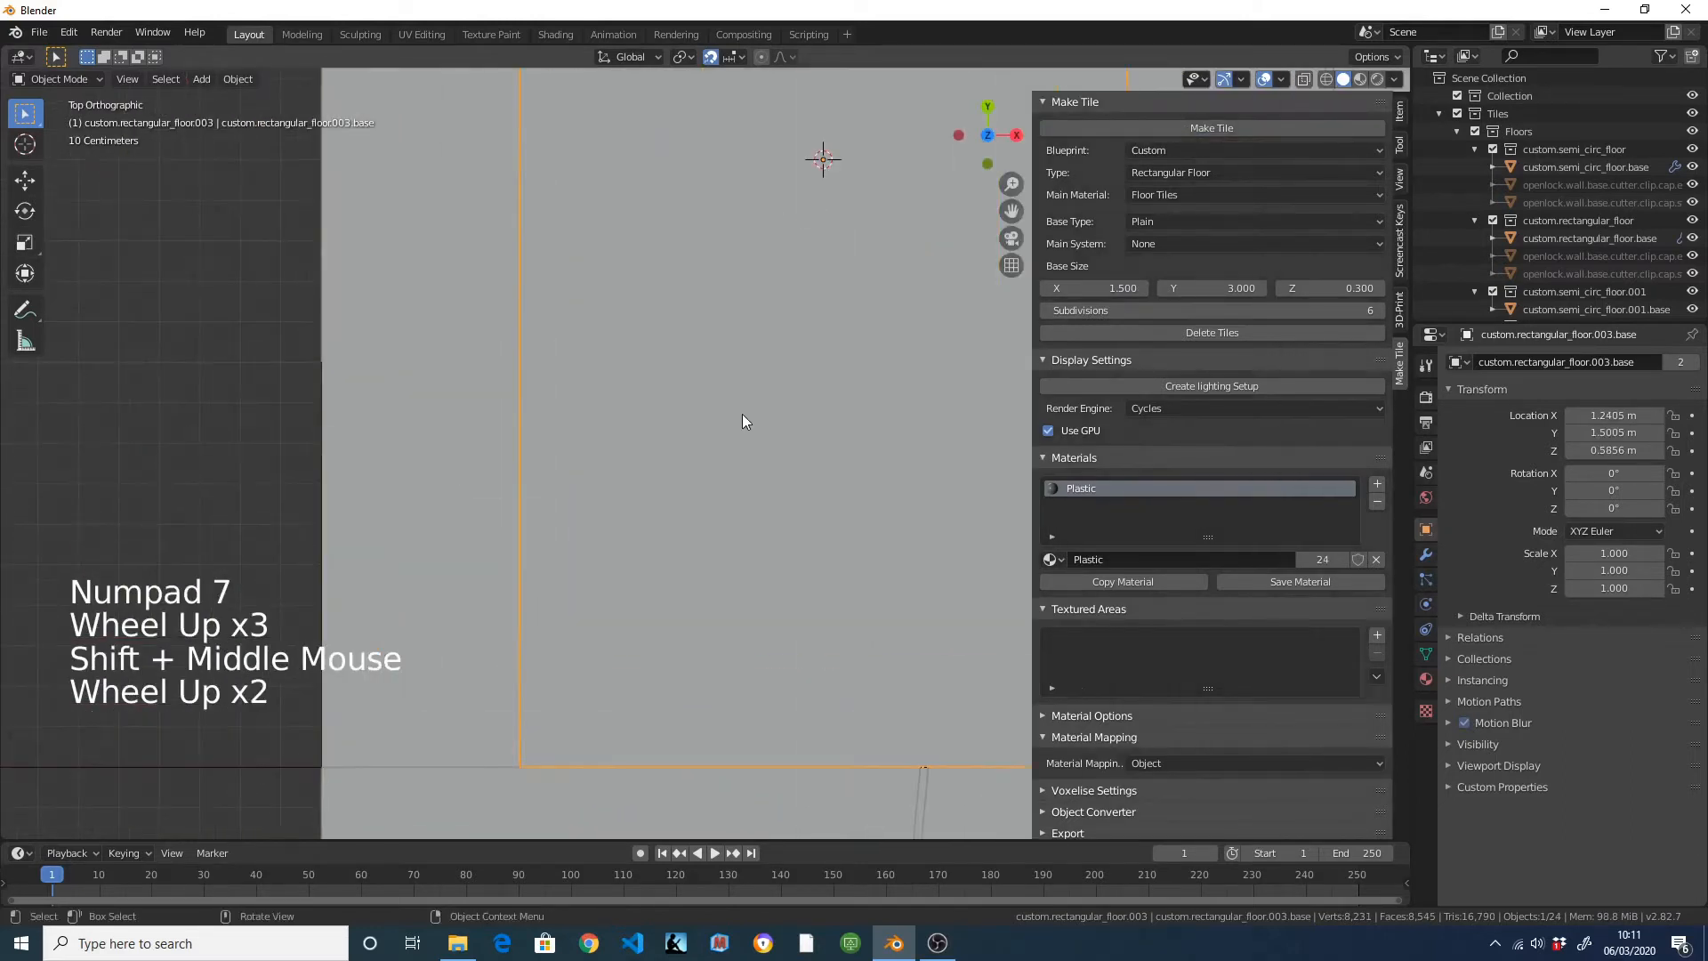
key("g")
key("shift")
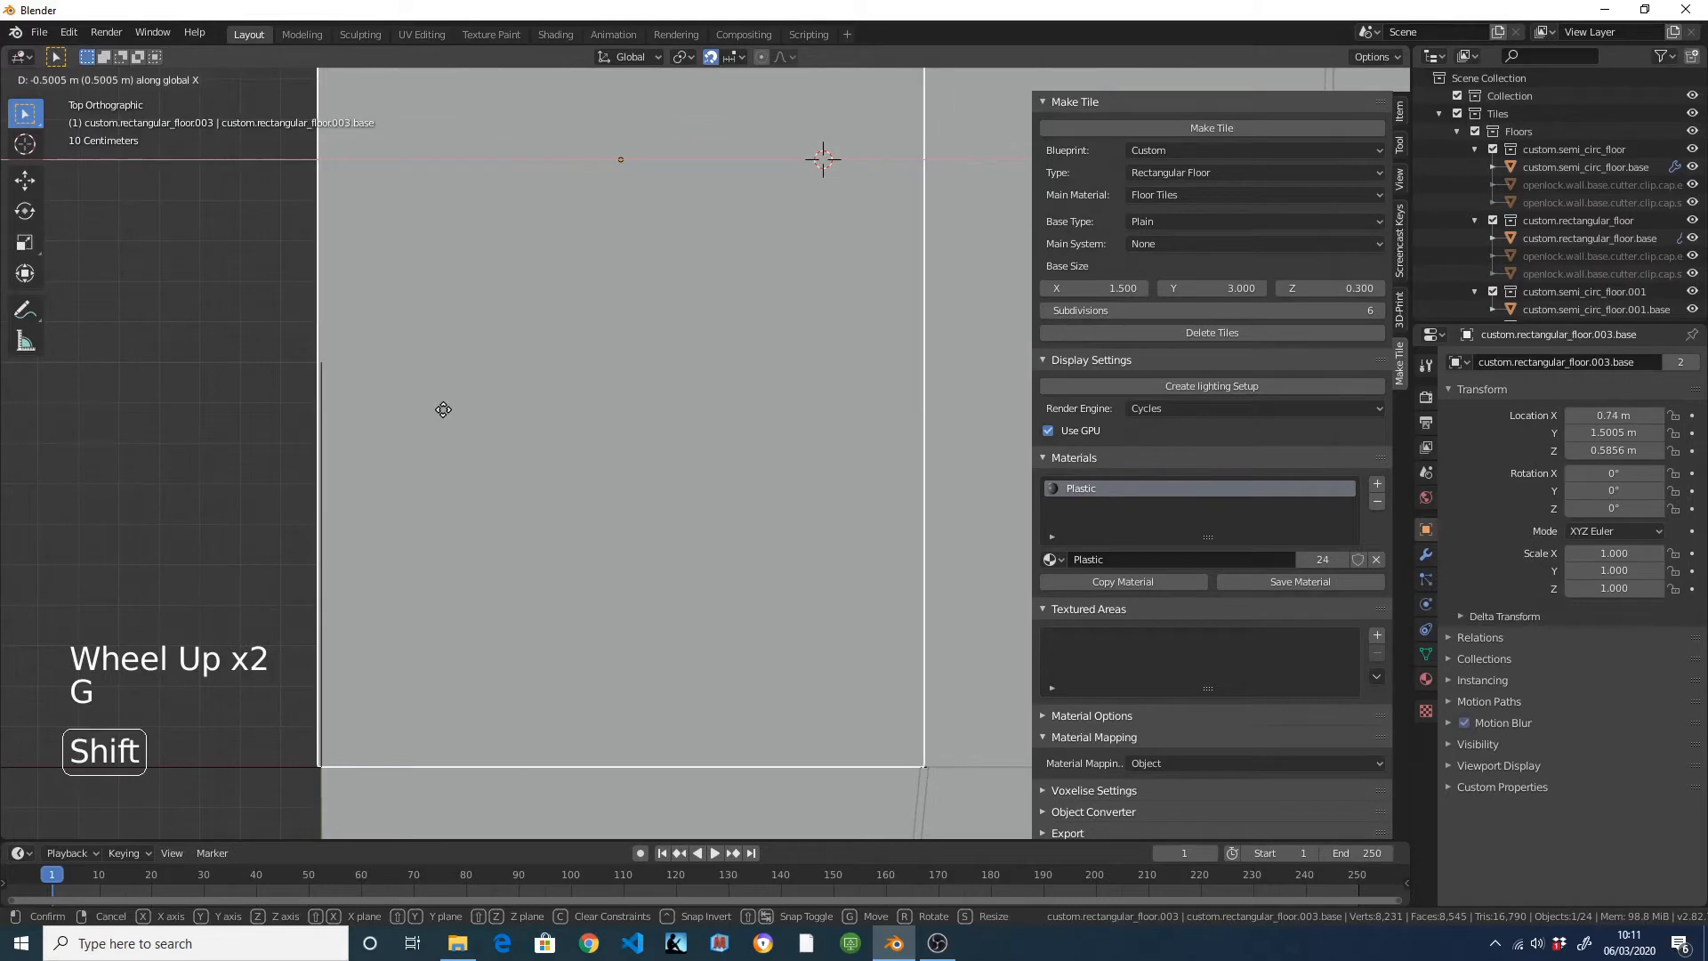
left_click(469, 408)
scroll(605, 409, "down", 5)
middle_click_drag(605, 409, 528, 395)
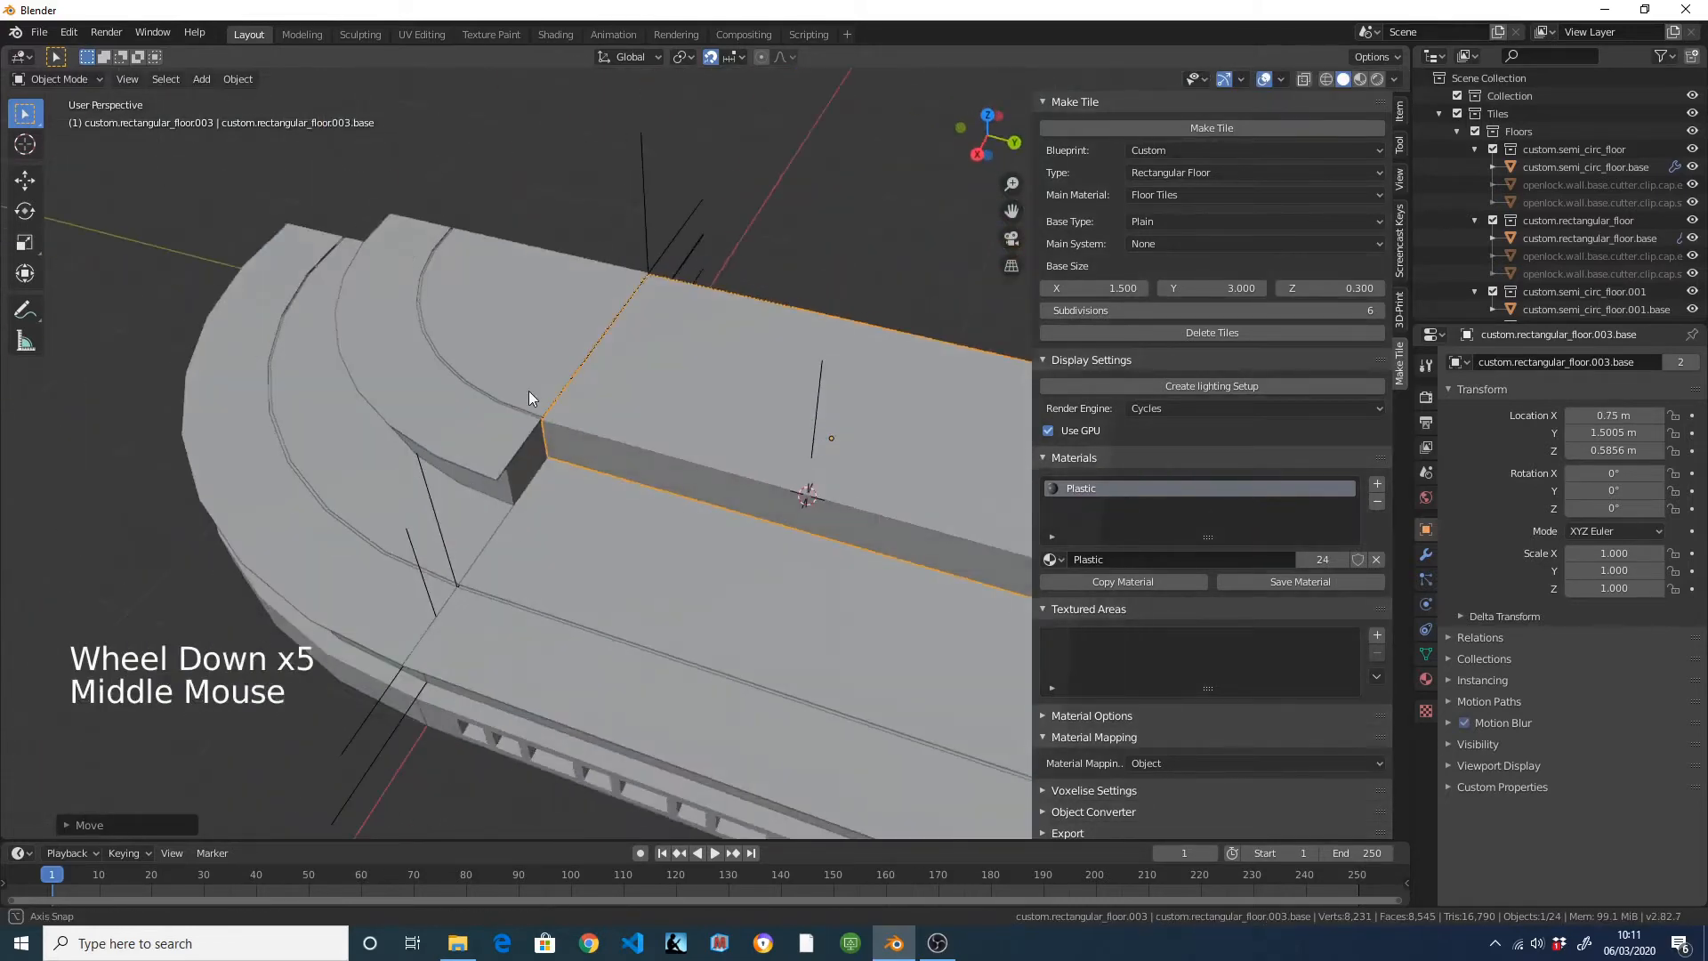
scroll(669, 472, "up", 5)
middle_click_drag(669, 472, 692, 408)
scroll(692, 407, "down", 4)
middle_click_drag(801, 488, 706, 520)
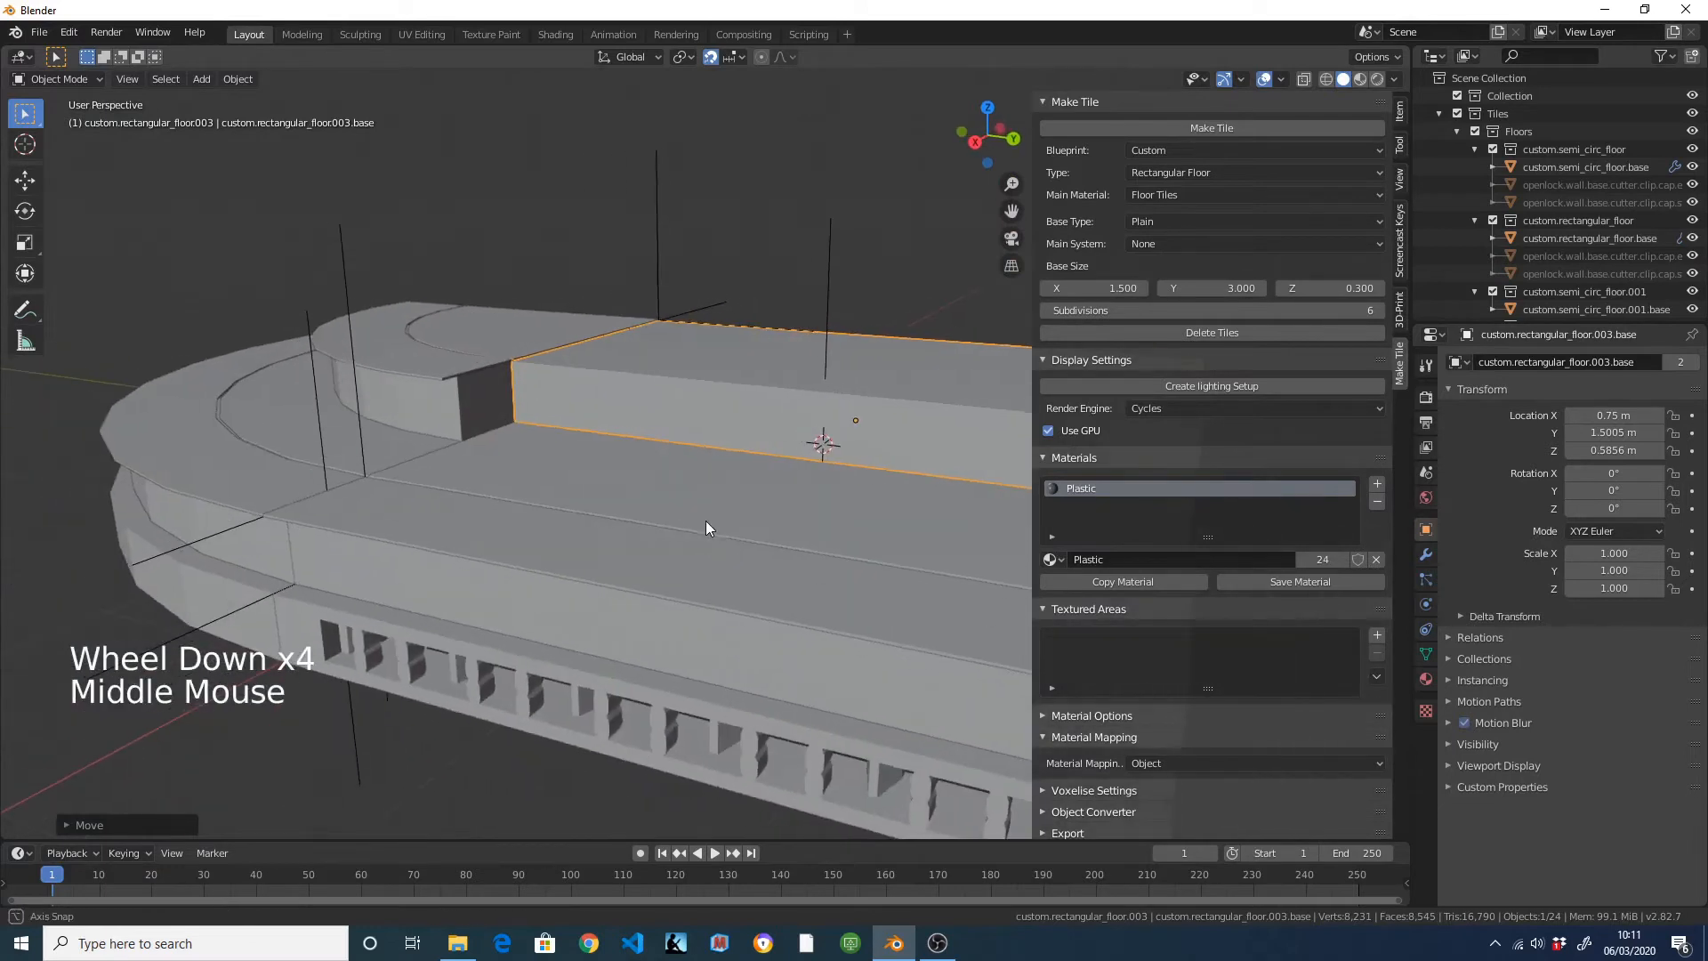
Generate a second straight wall at the 3D cursor from the existing straight wall's settings, with tile size X 3, Y 0.4 and Z 0.3.
left_click(582, 633)
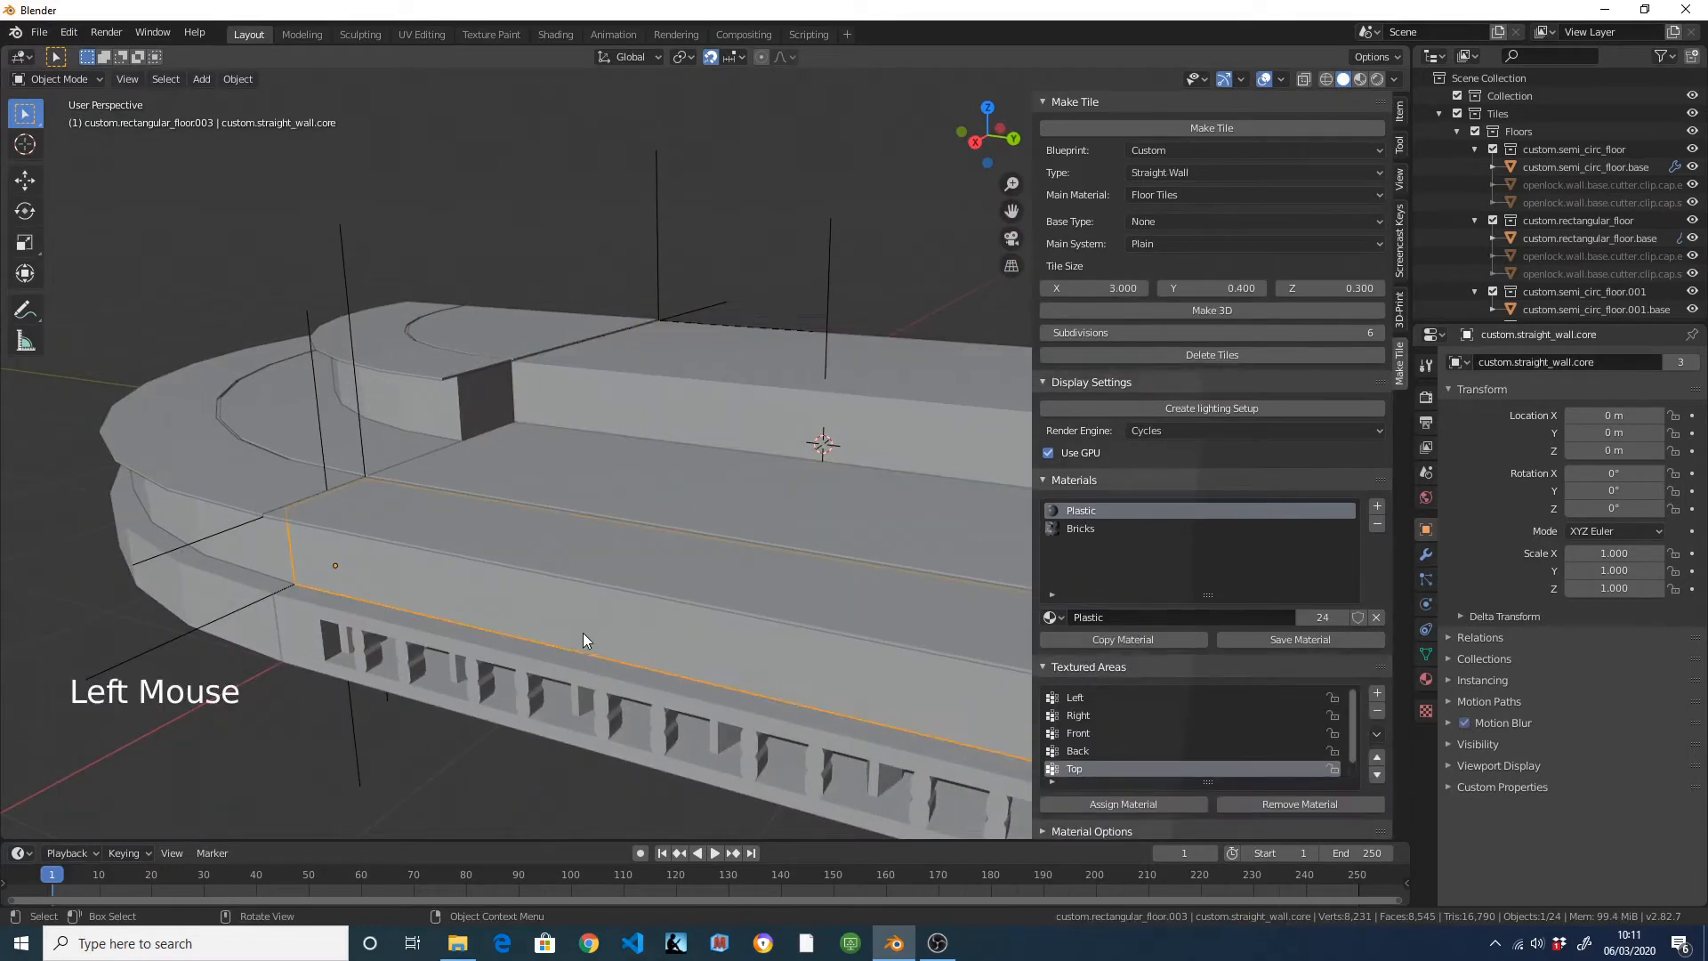
scroll(583, 632, "down", 3)
middle_click_drag(735, 448, 823, 546)
key("KP_7")
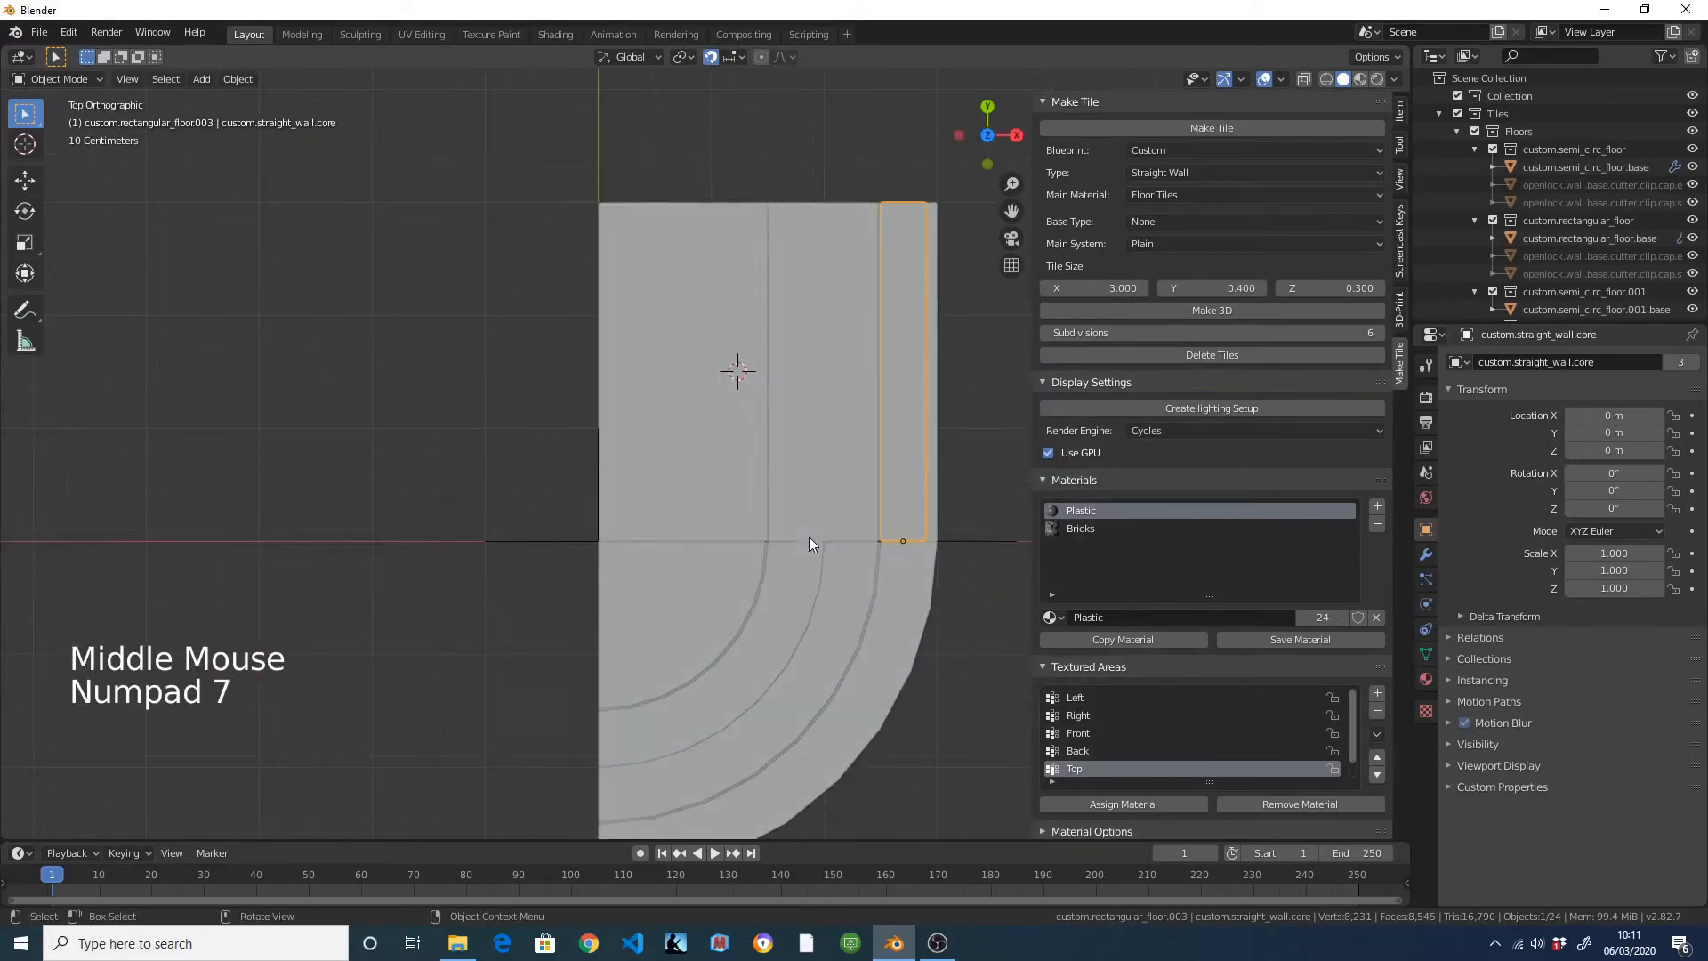
left_click(1254, 130)
Rotate the new straight wall to a Z rotation of 90° so it runs parallel to the upper rectangular base.
scroll(680, 297, "up", 4)
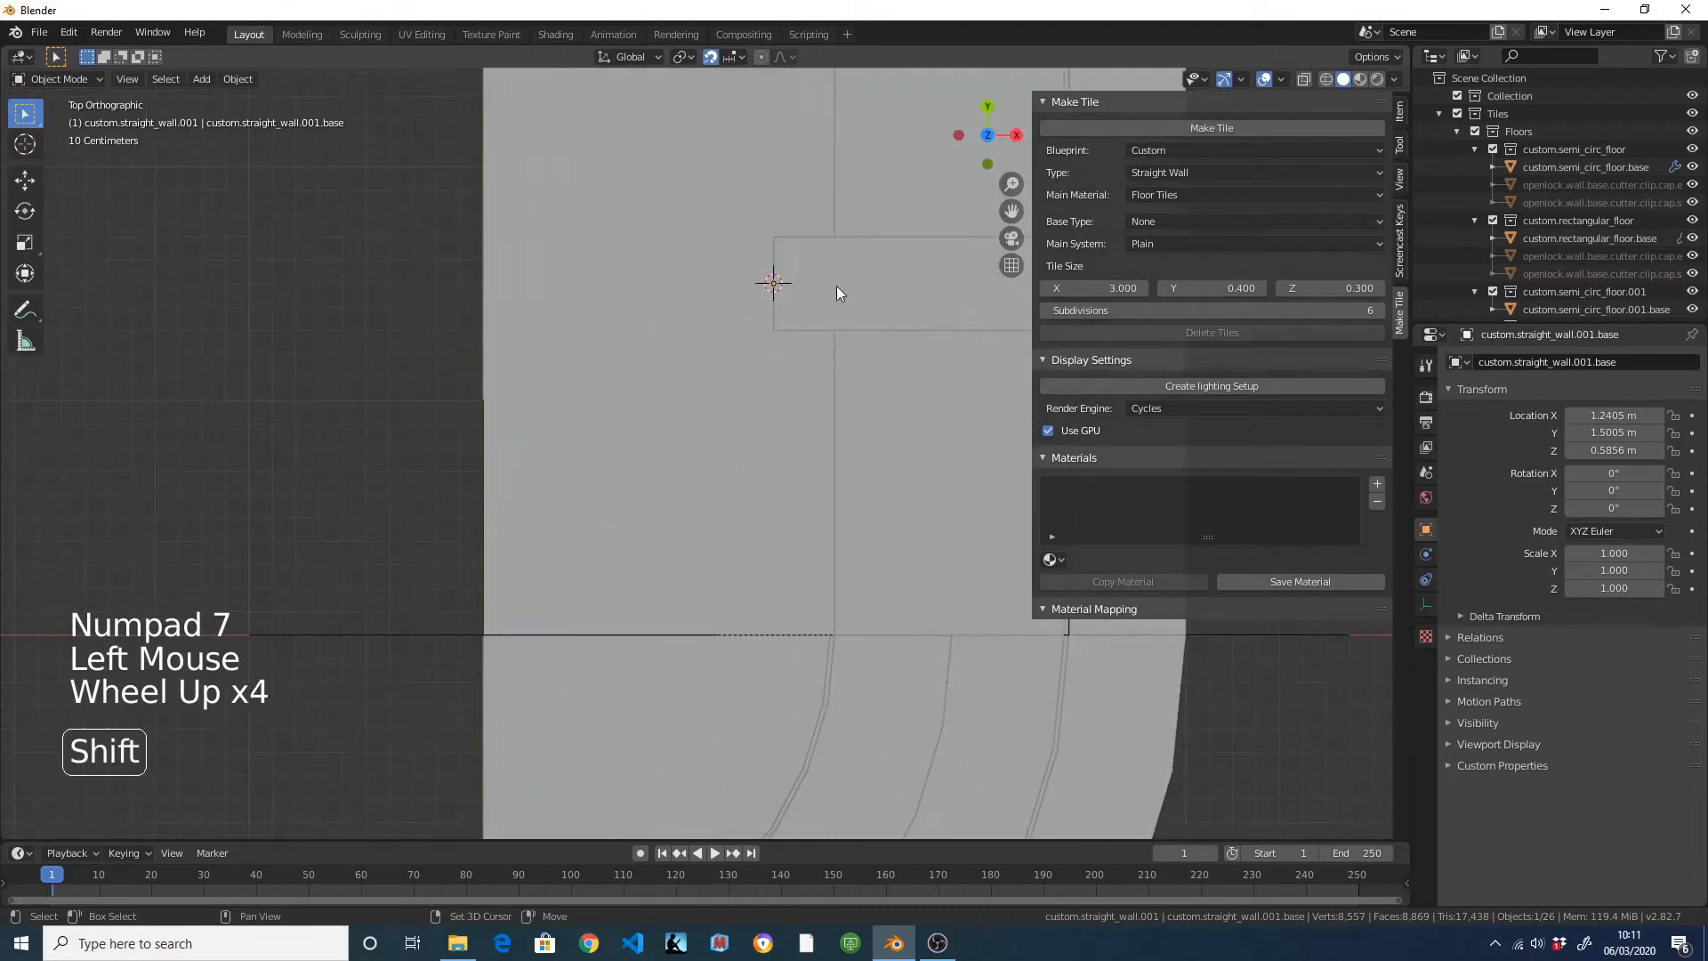
middle_click_drag(836, 286, 553, 452, "shift")
type("r90")
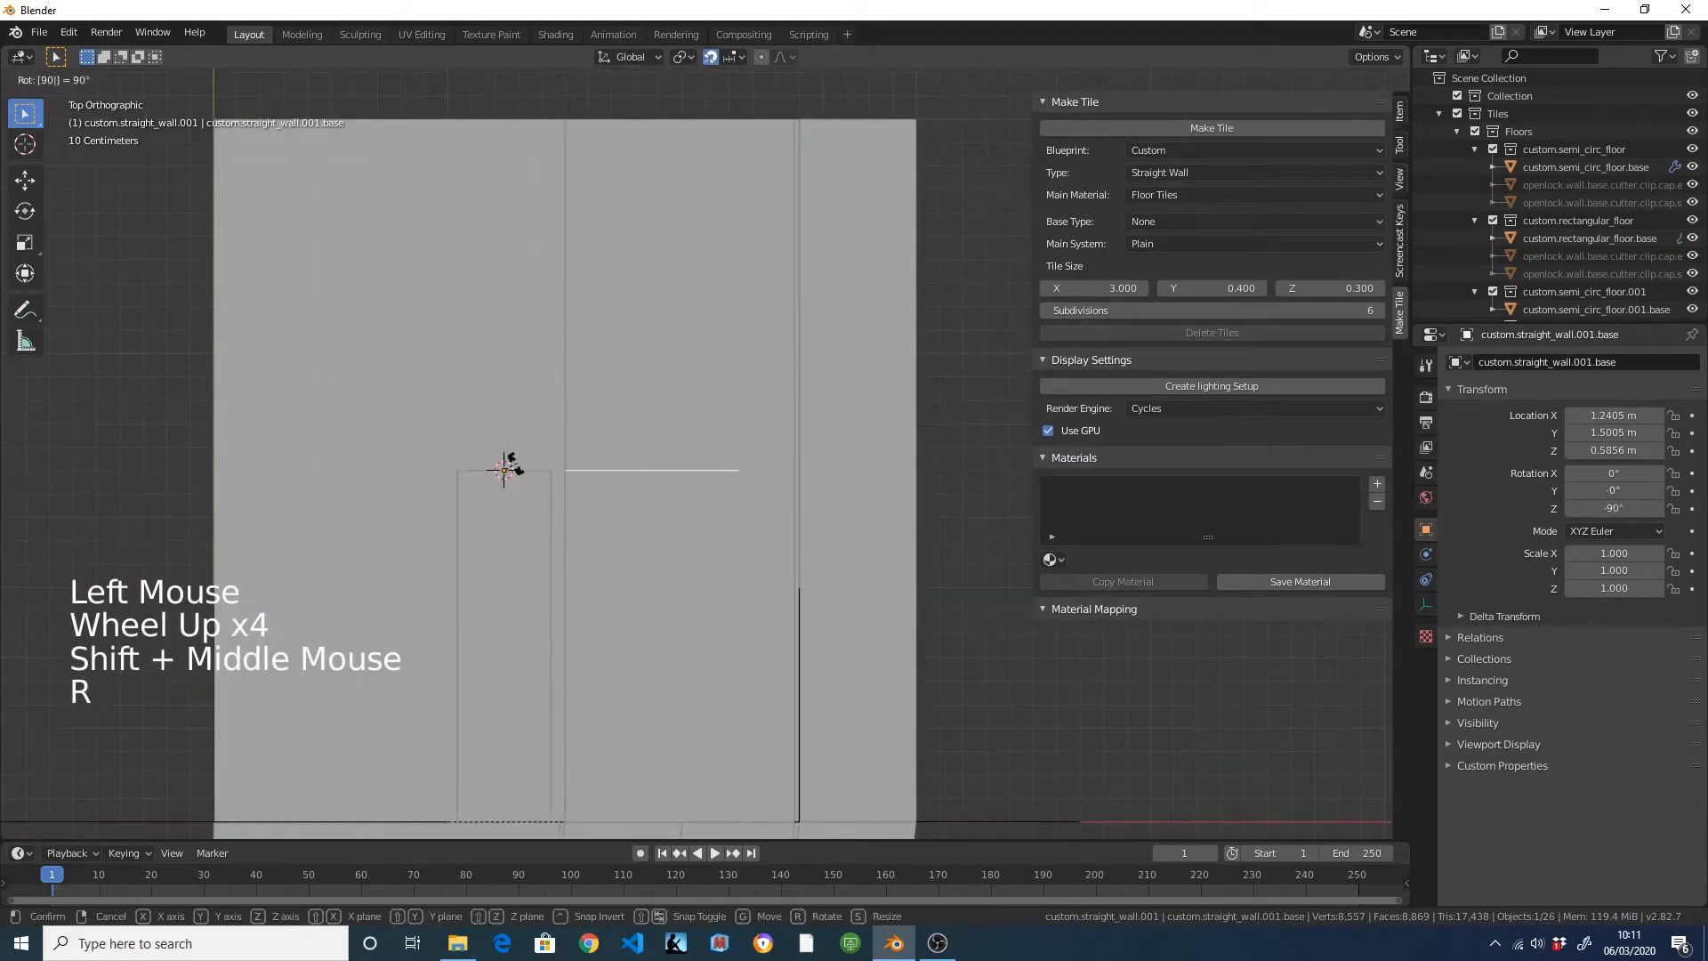
type("-")
key("Return")
Move the new wall along global X to 1.7 m and along global Y to 0 m, against the upper rectangular base.
key("g")
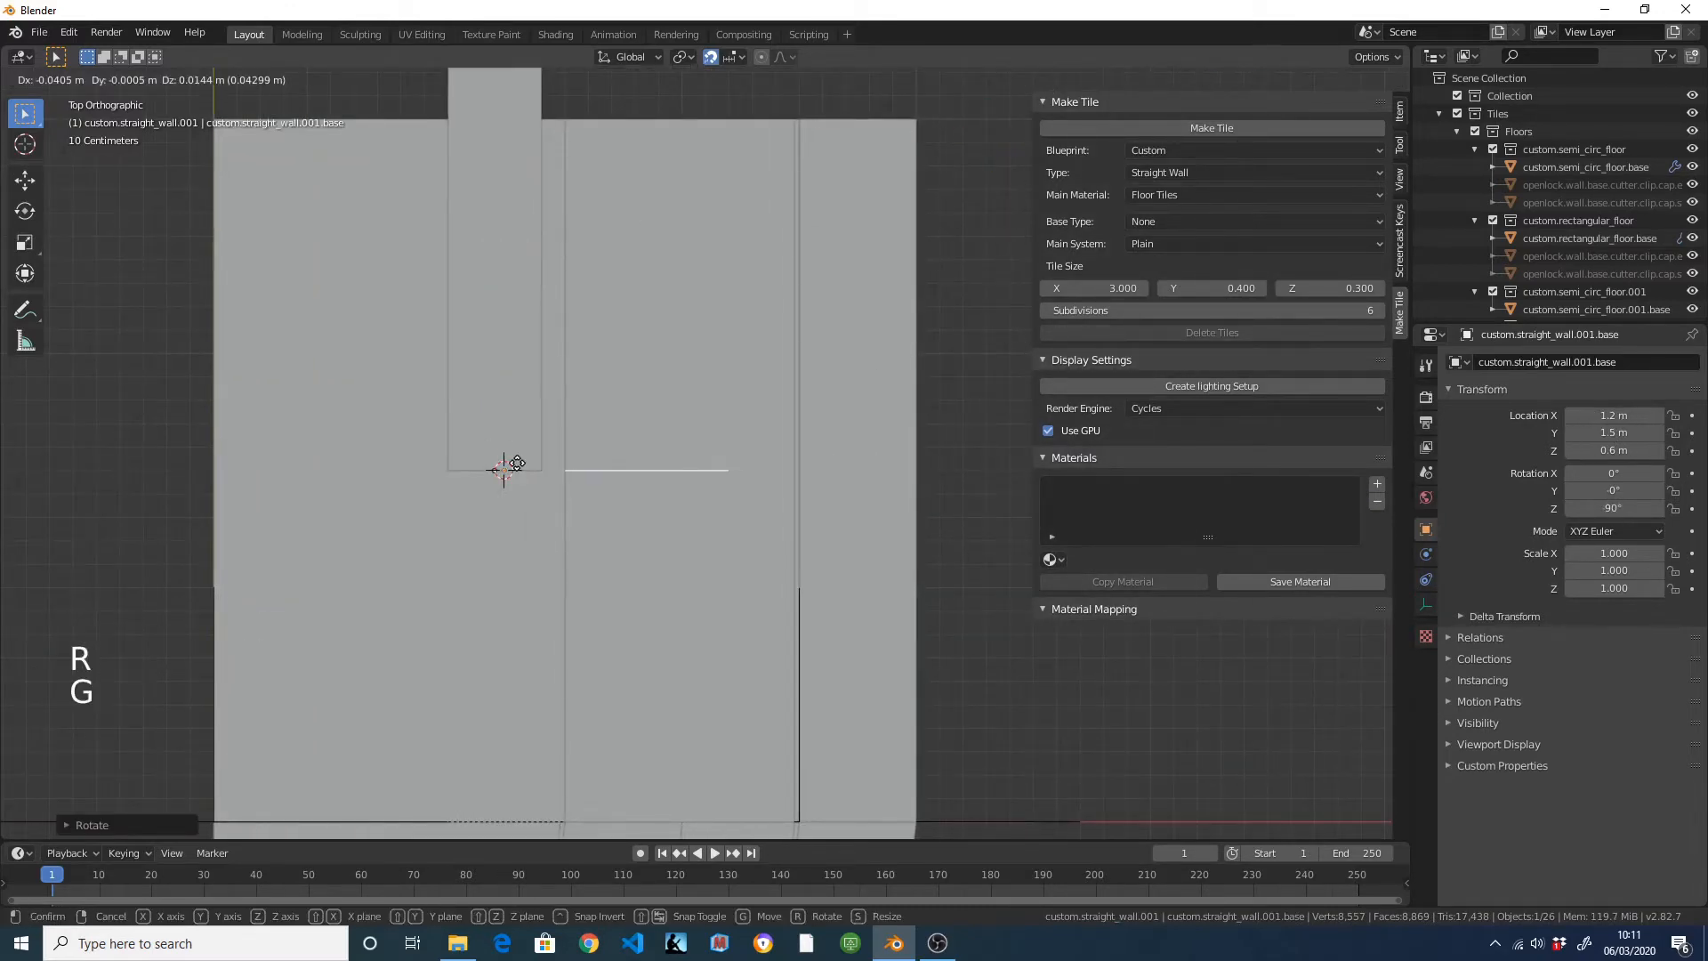
key("x")
key("shift")
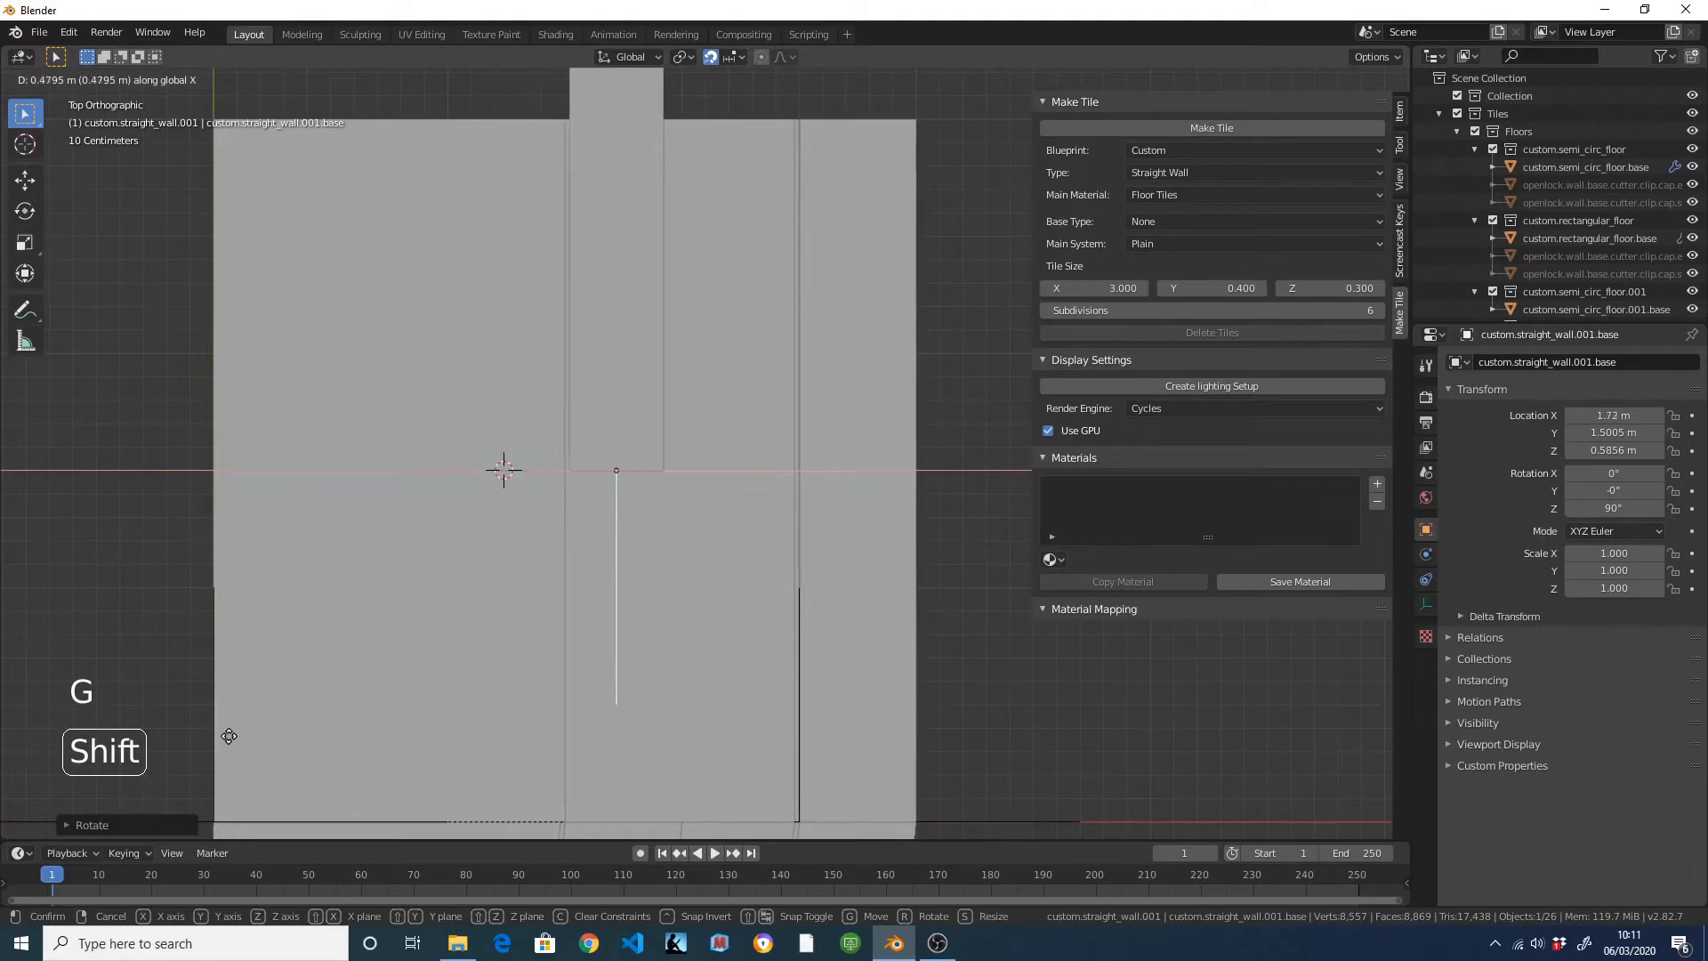
left_click(187, 731)
scroll(621, 520, "down", 4)
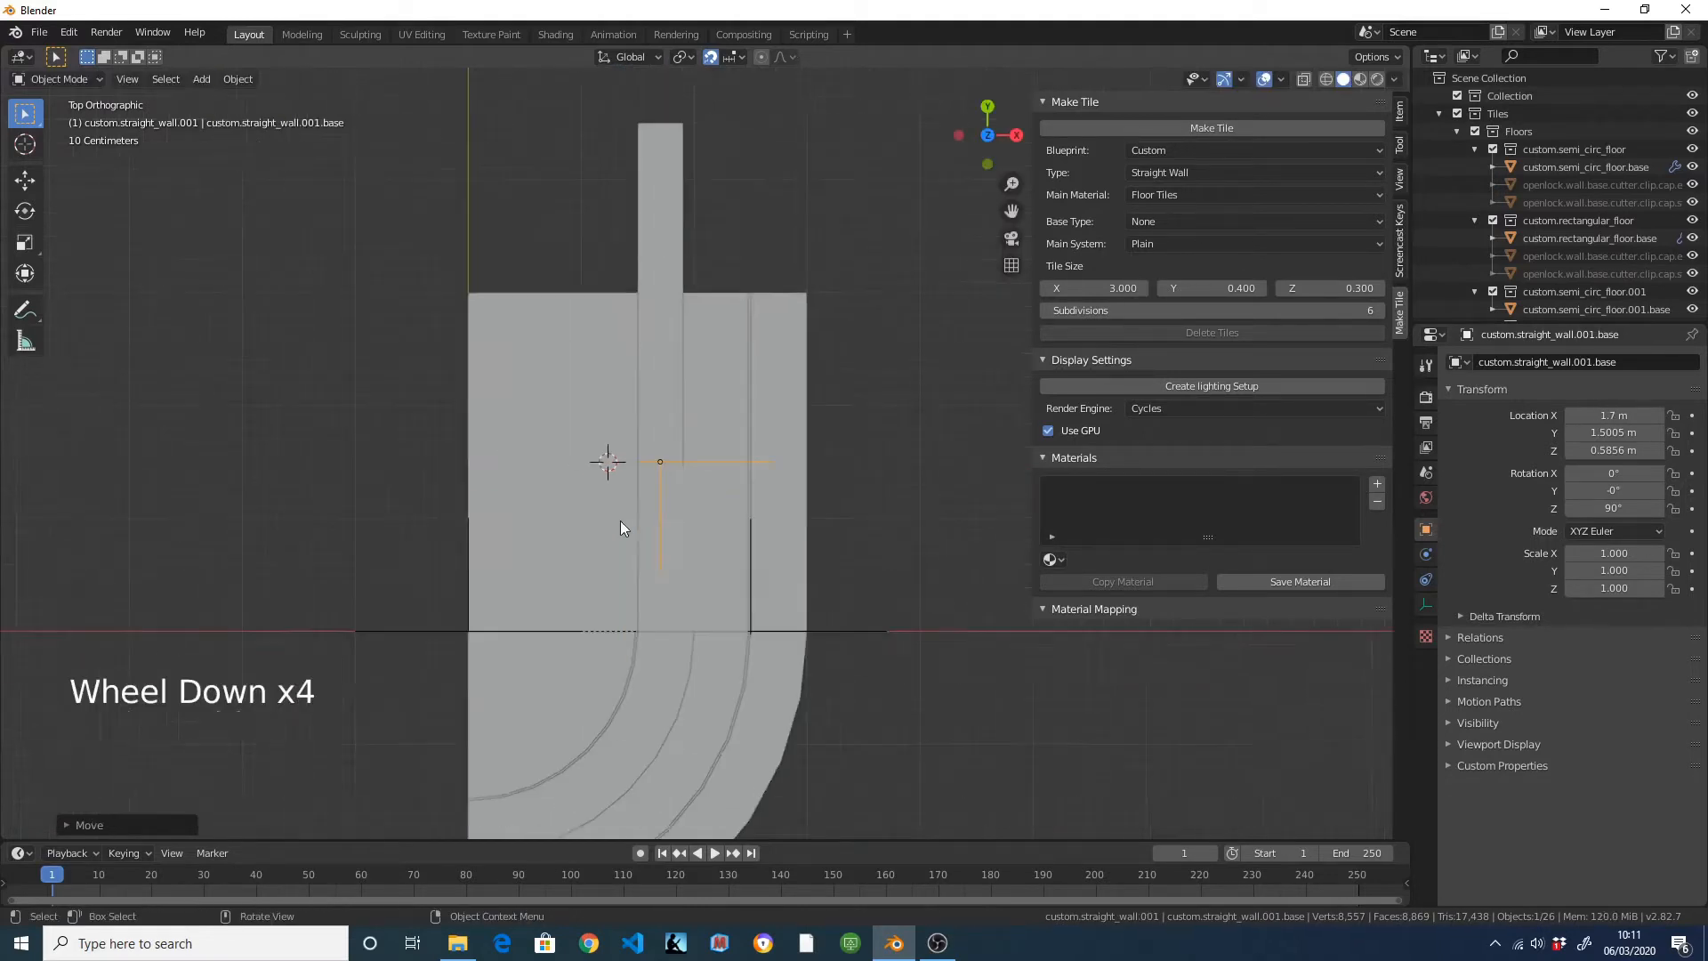
middle_click_drag(620, 520, 648, 462, "shift")
key("g")
key("y")
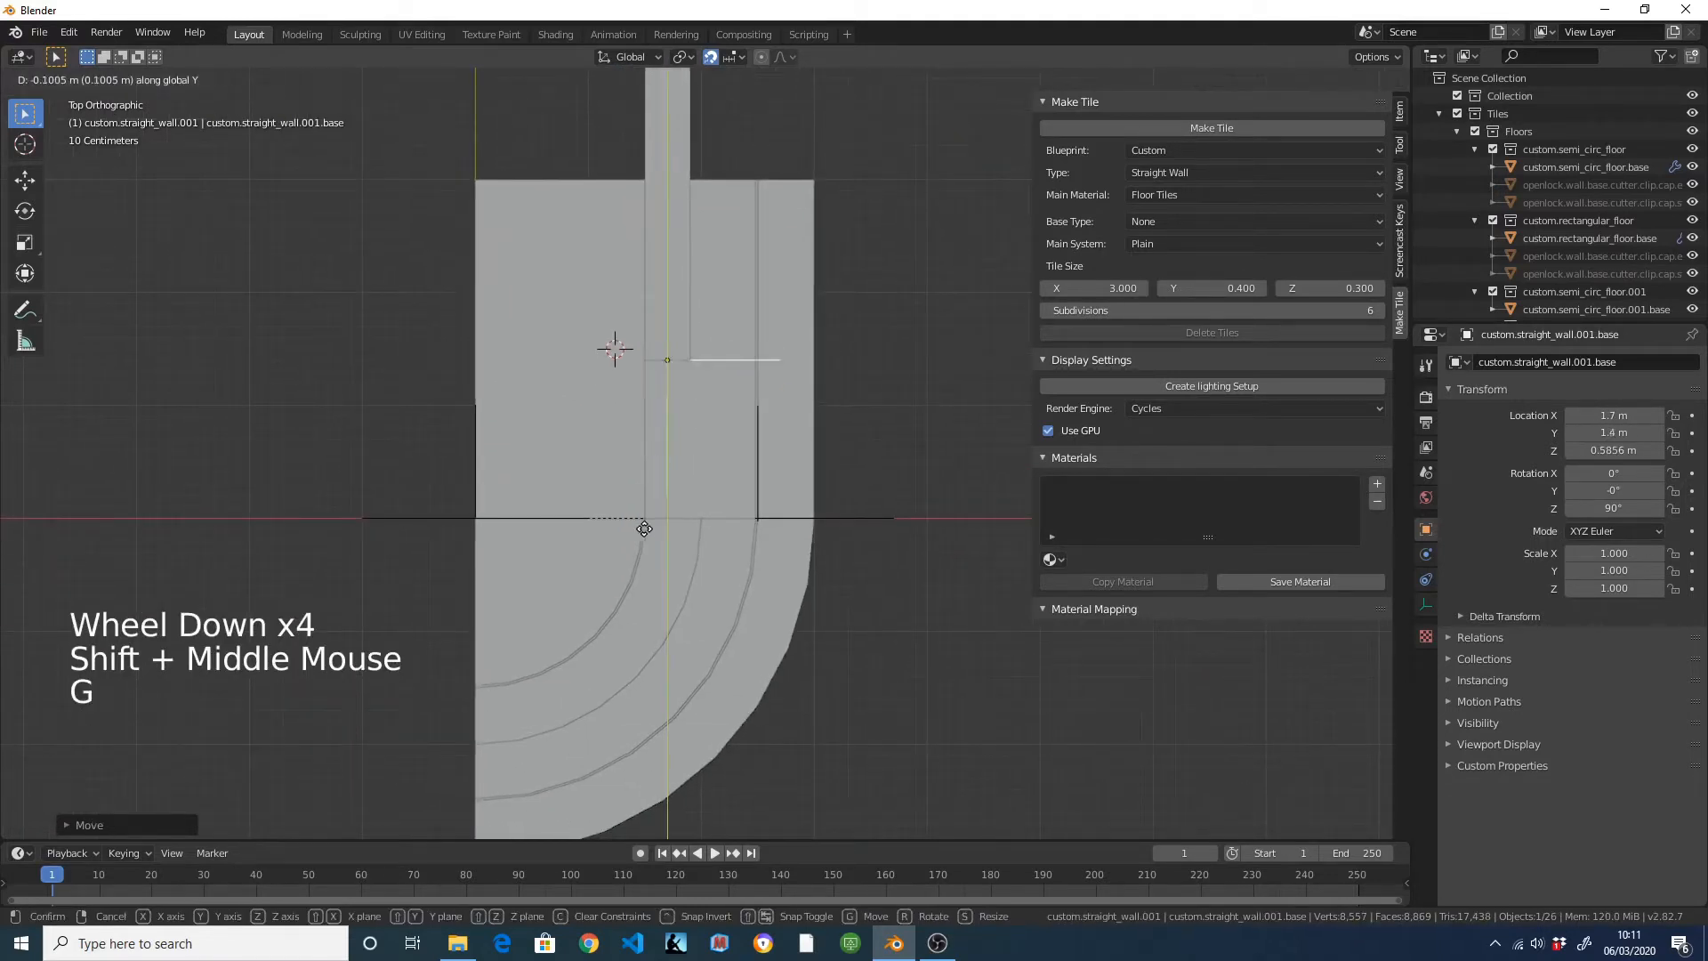
left_click(658, 638)
scroll(739, 533, "up", 4)
middle_click_drag(738, 534, 420, 366, "shift")
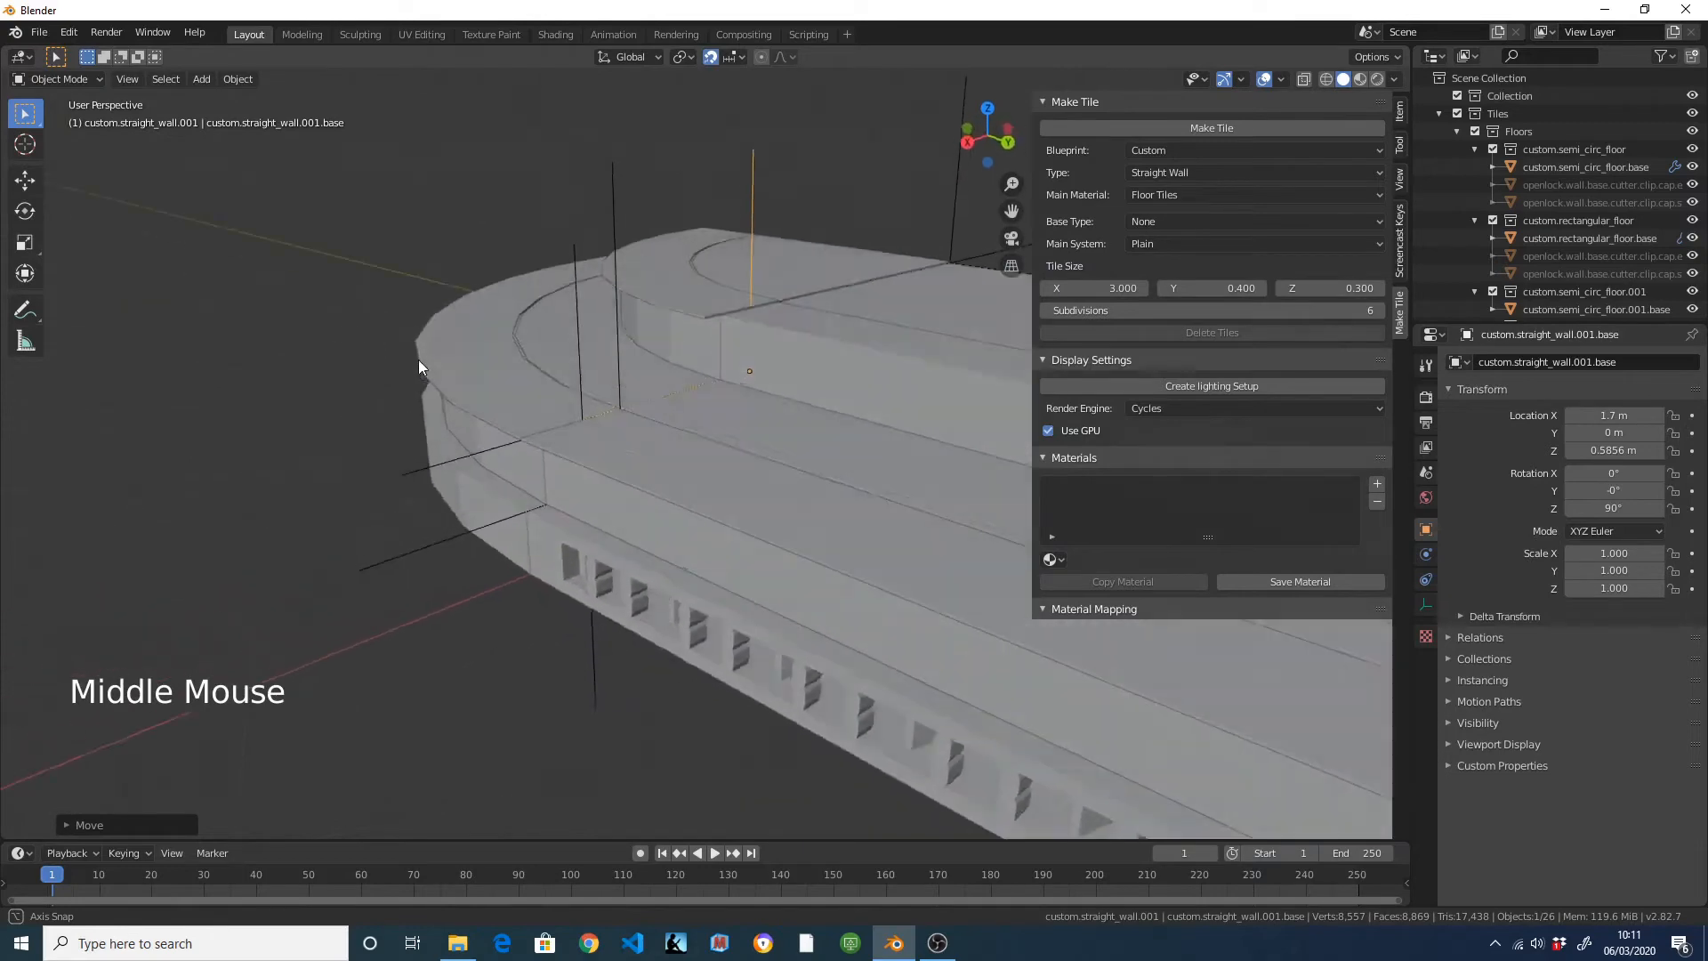
Snap the 3D cursor to the new straight wall core's outer top corner vertex, where it meets the curved wall.
middle_click_drag(785, 450, 598, 477, "shift")
left_click(445, 407)
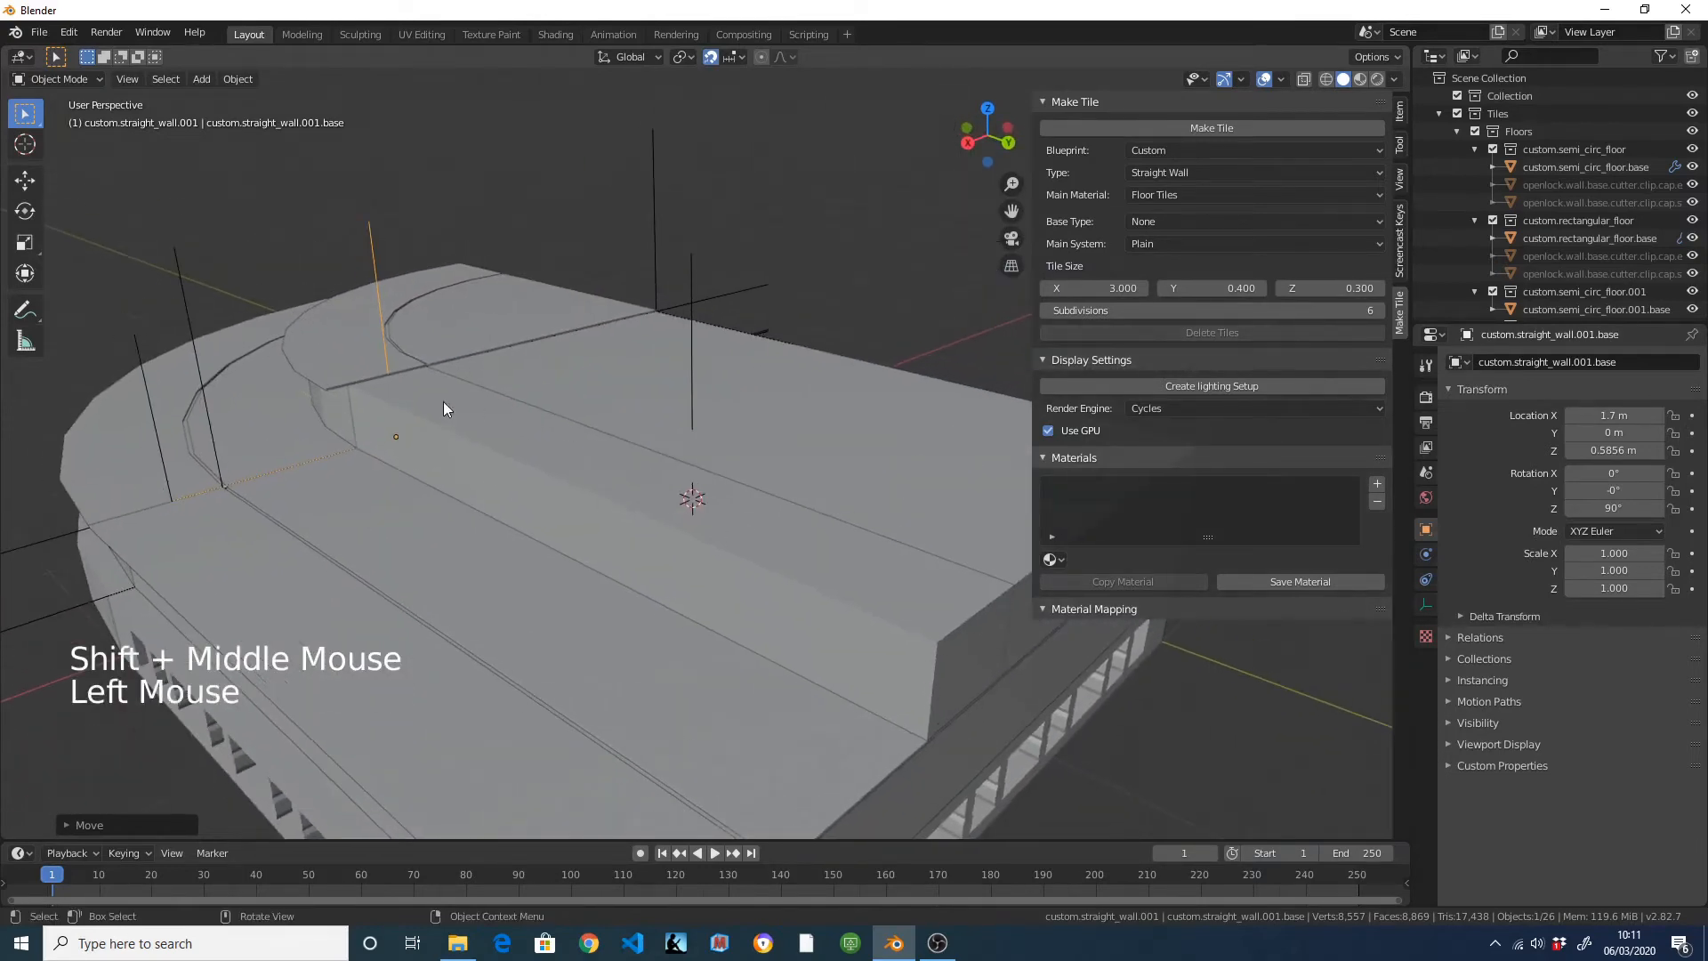
key("Tab")
left_click(351, 381)
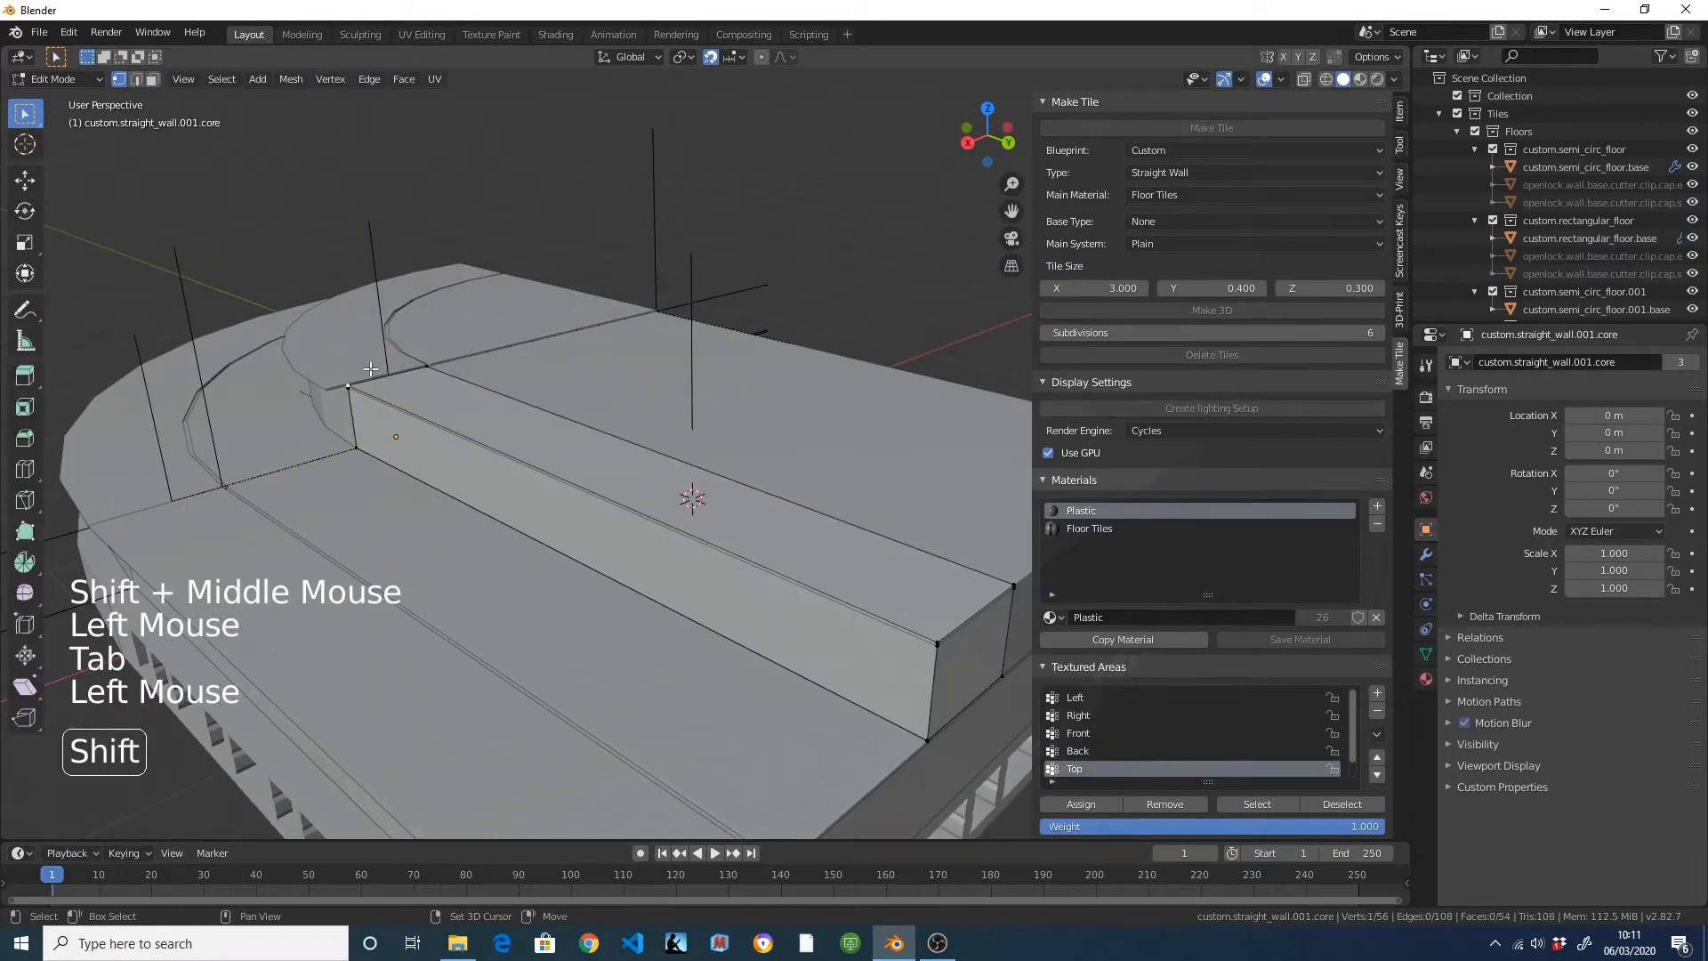
key("shift+s")
left_click(373, 476)
key("Tab")
Generate a second straight floor at the 3D cursor from the lower straight floor's settings, with tile size X 0.5, Y 3 and Z 0.01.
left_click(415, 550)
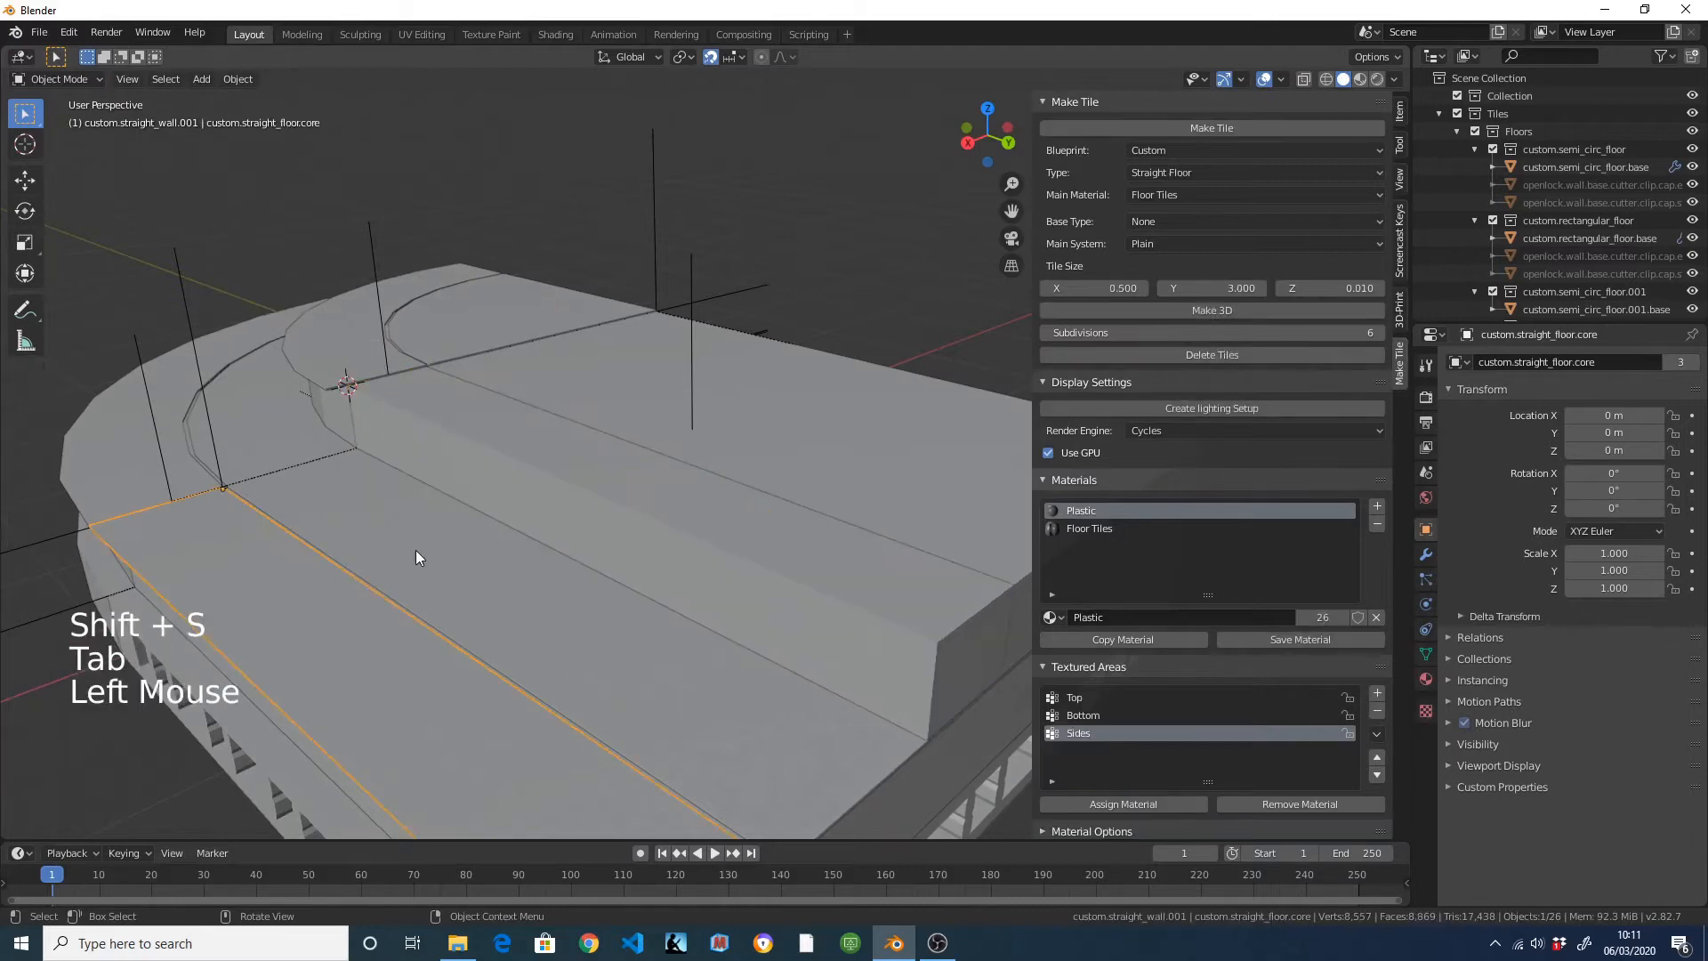
key("KP_7")
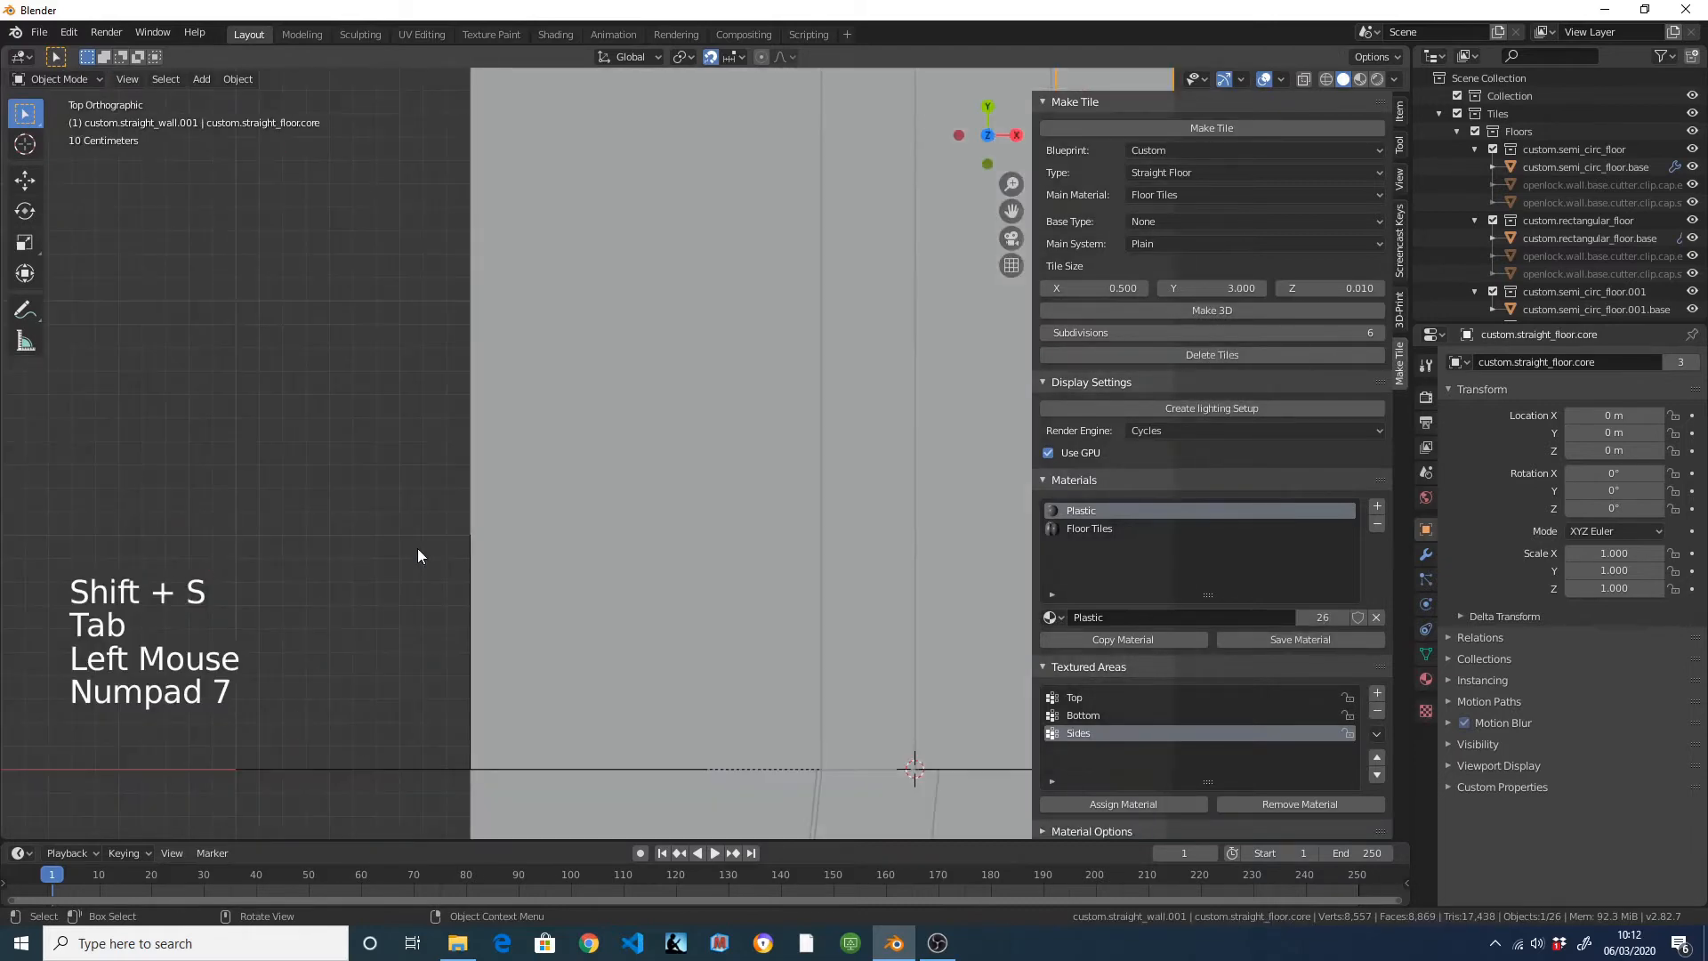
left_click(1183, 128)
scroll(751, 366, "down", 4)
scroll(842, 430, "up", 2)
middle_click_drag(846, 443, 640, 341)
Move the new straight floor along global X to 1.5 m, over the upper straight wall.
key("KP_7")
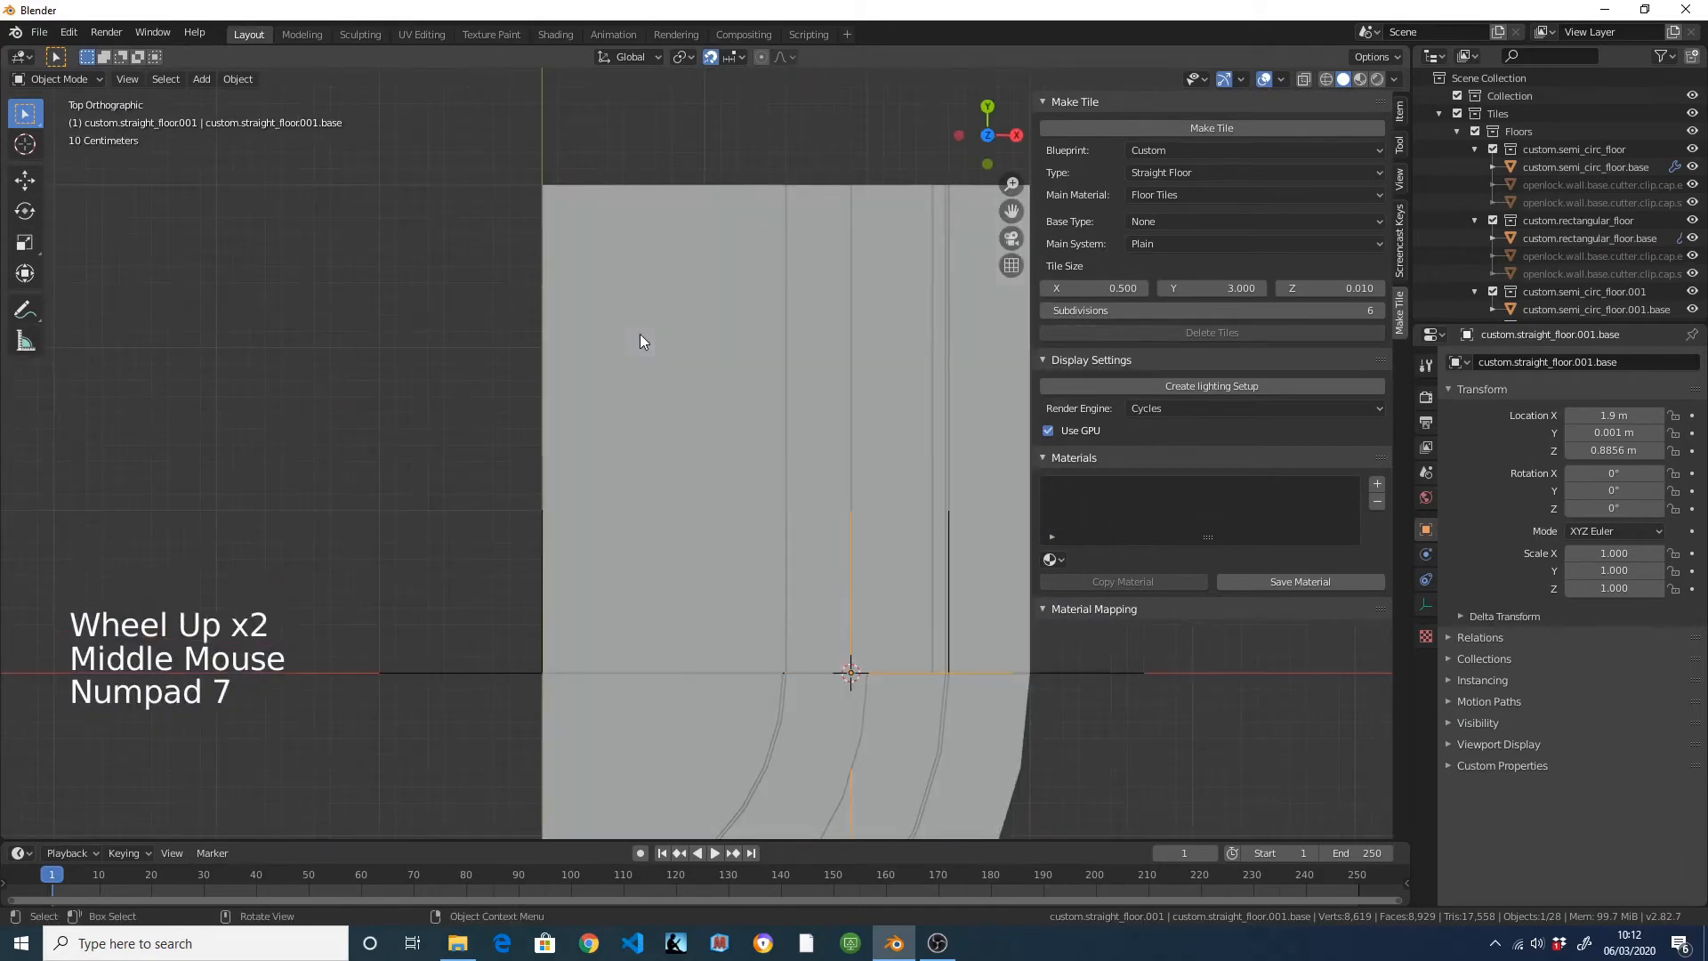
key("g")
key("x")
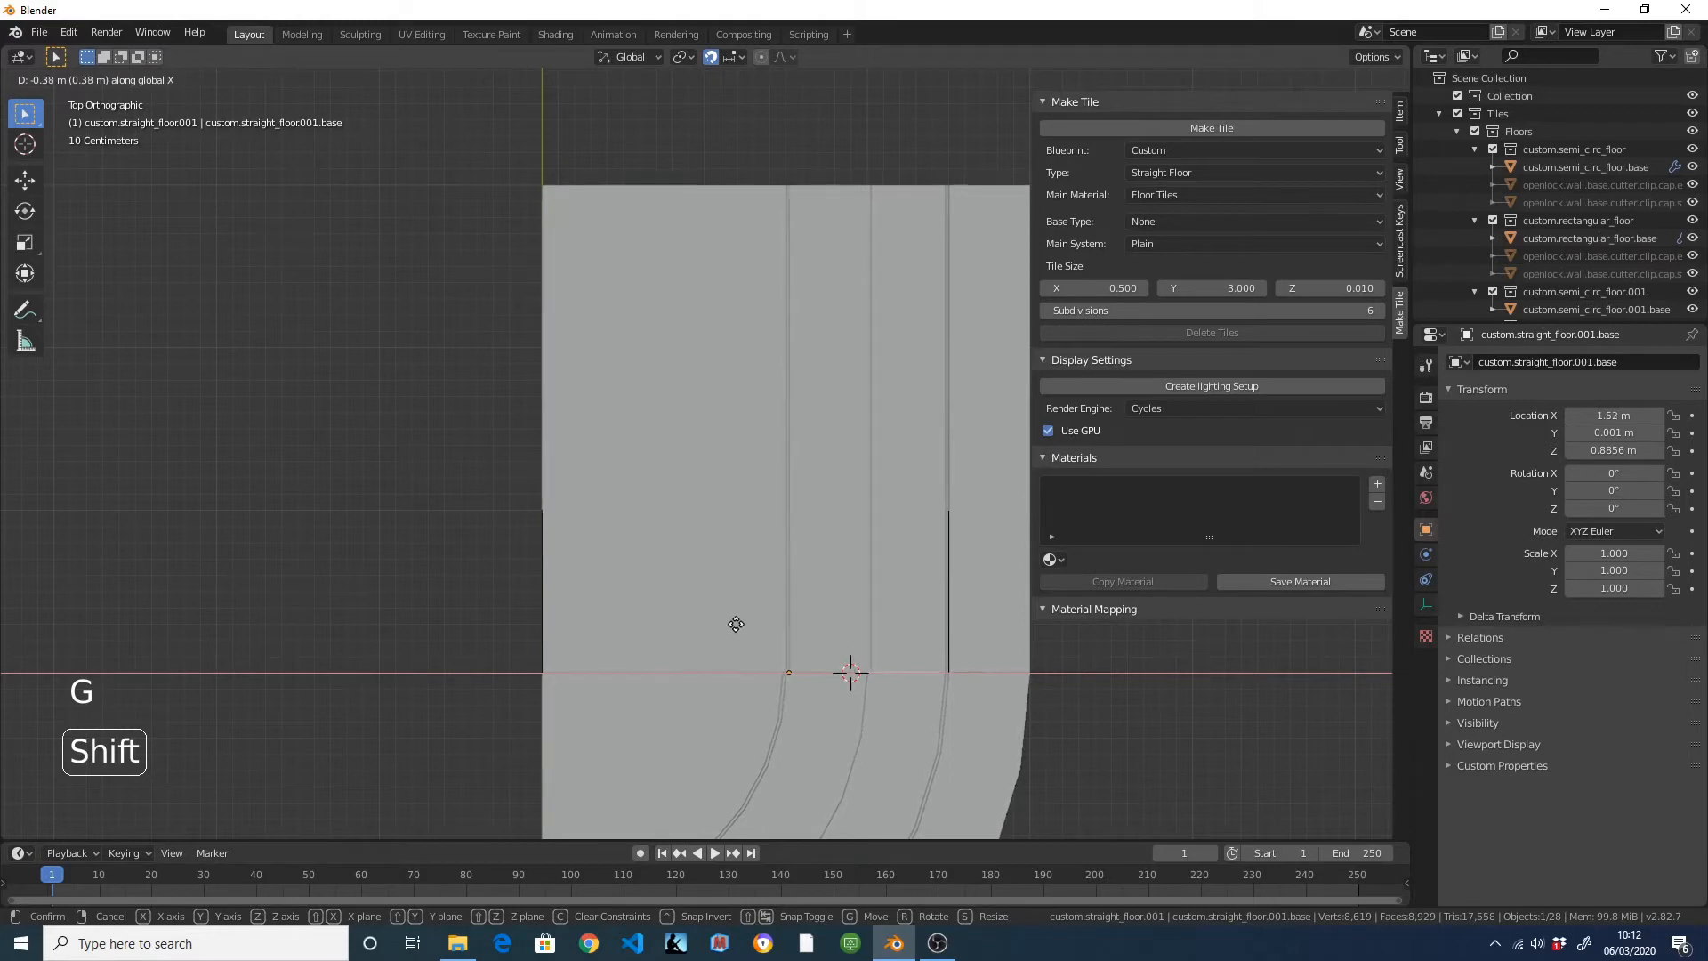
left_click(715, 627, "shift")
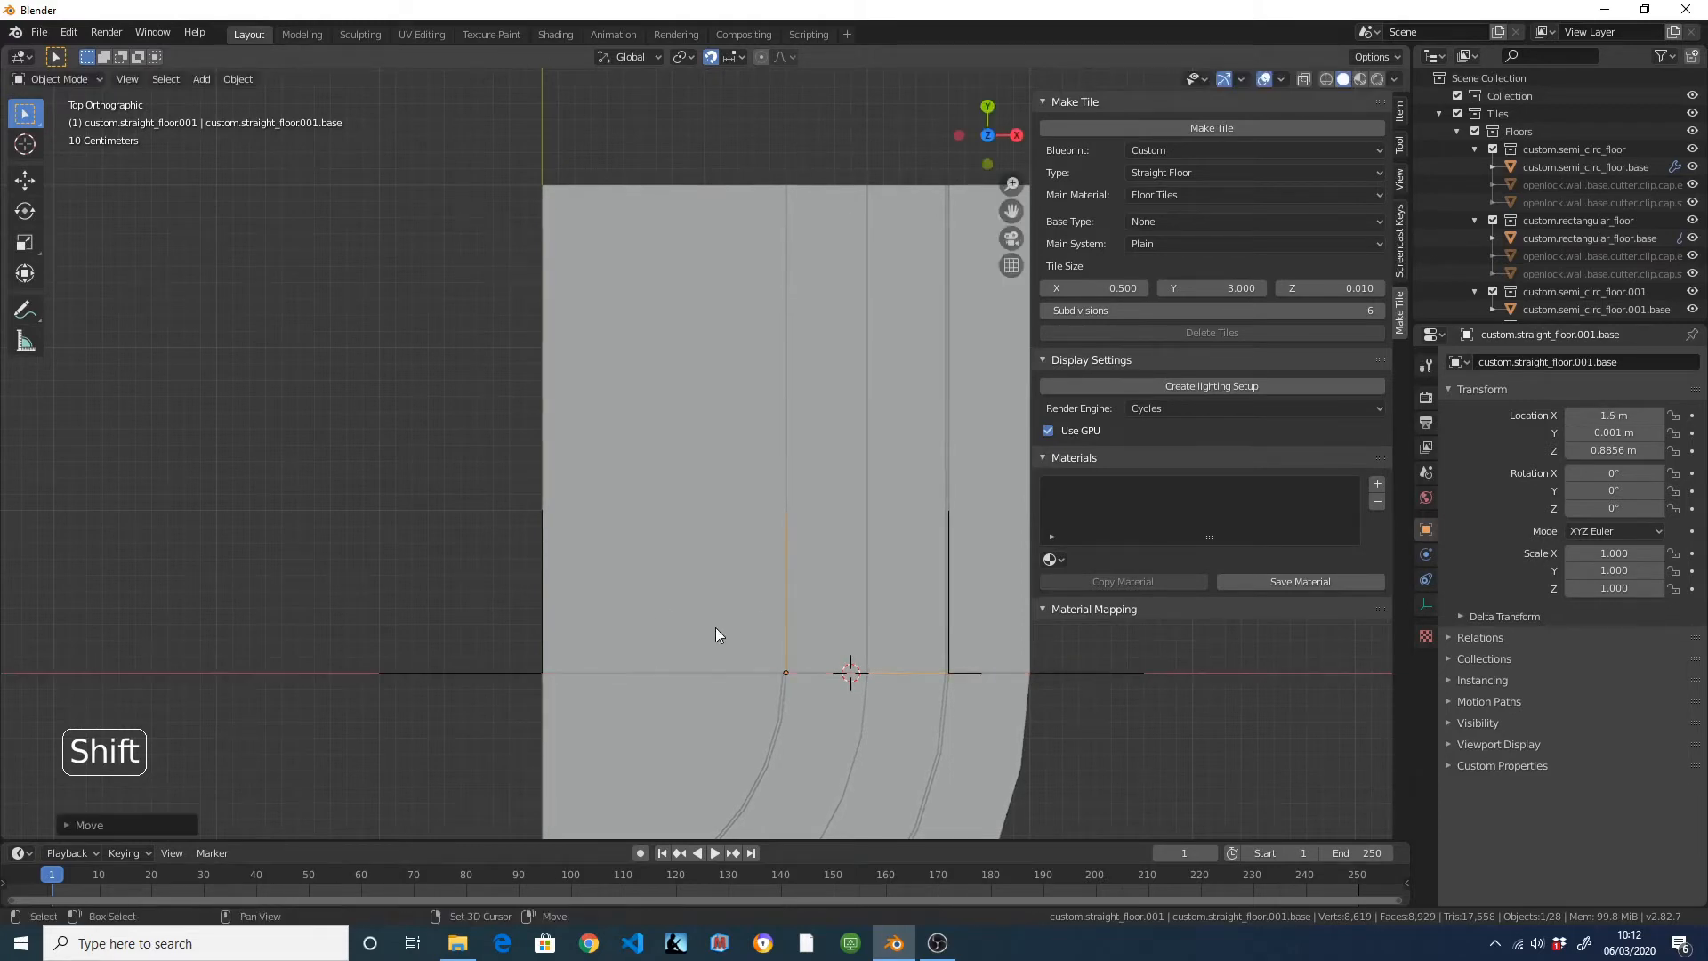
middle_click_drag(715, 627, 834, 499, "shift")
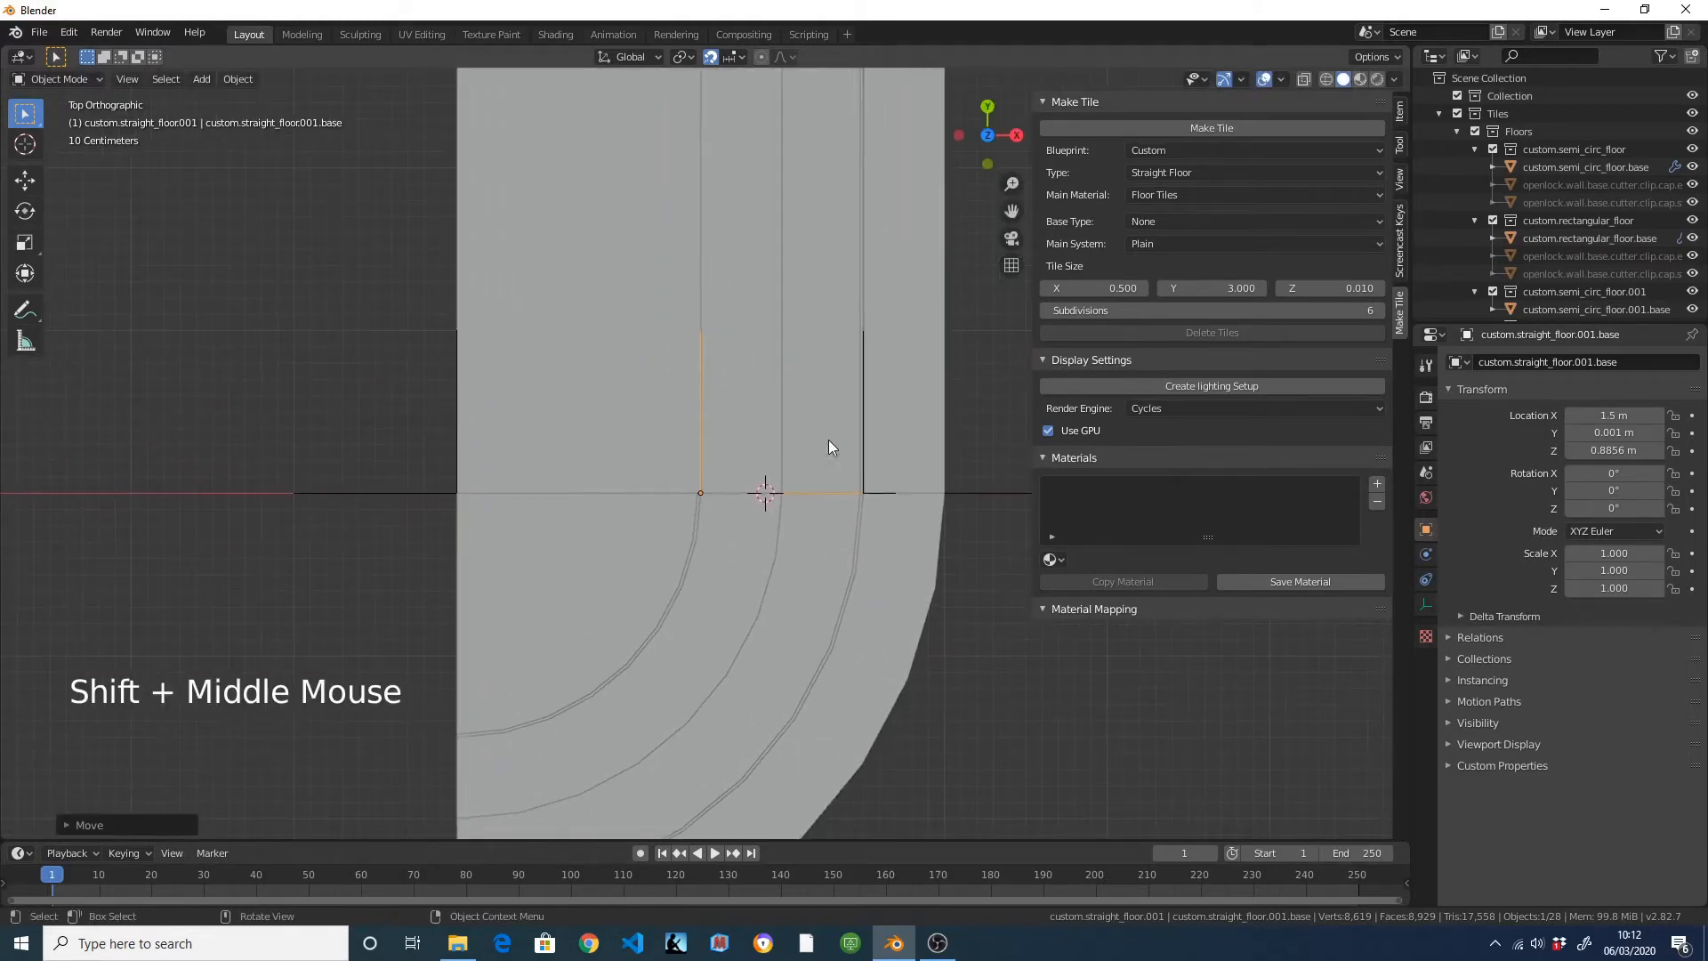
Generate a rectangular floor from the lower tier's rectangular floor settings, with tile size X 1.48, Y 3 and Z 0.01.
middle_click_drag(836, 429, 781, 590)
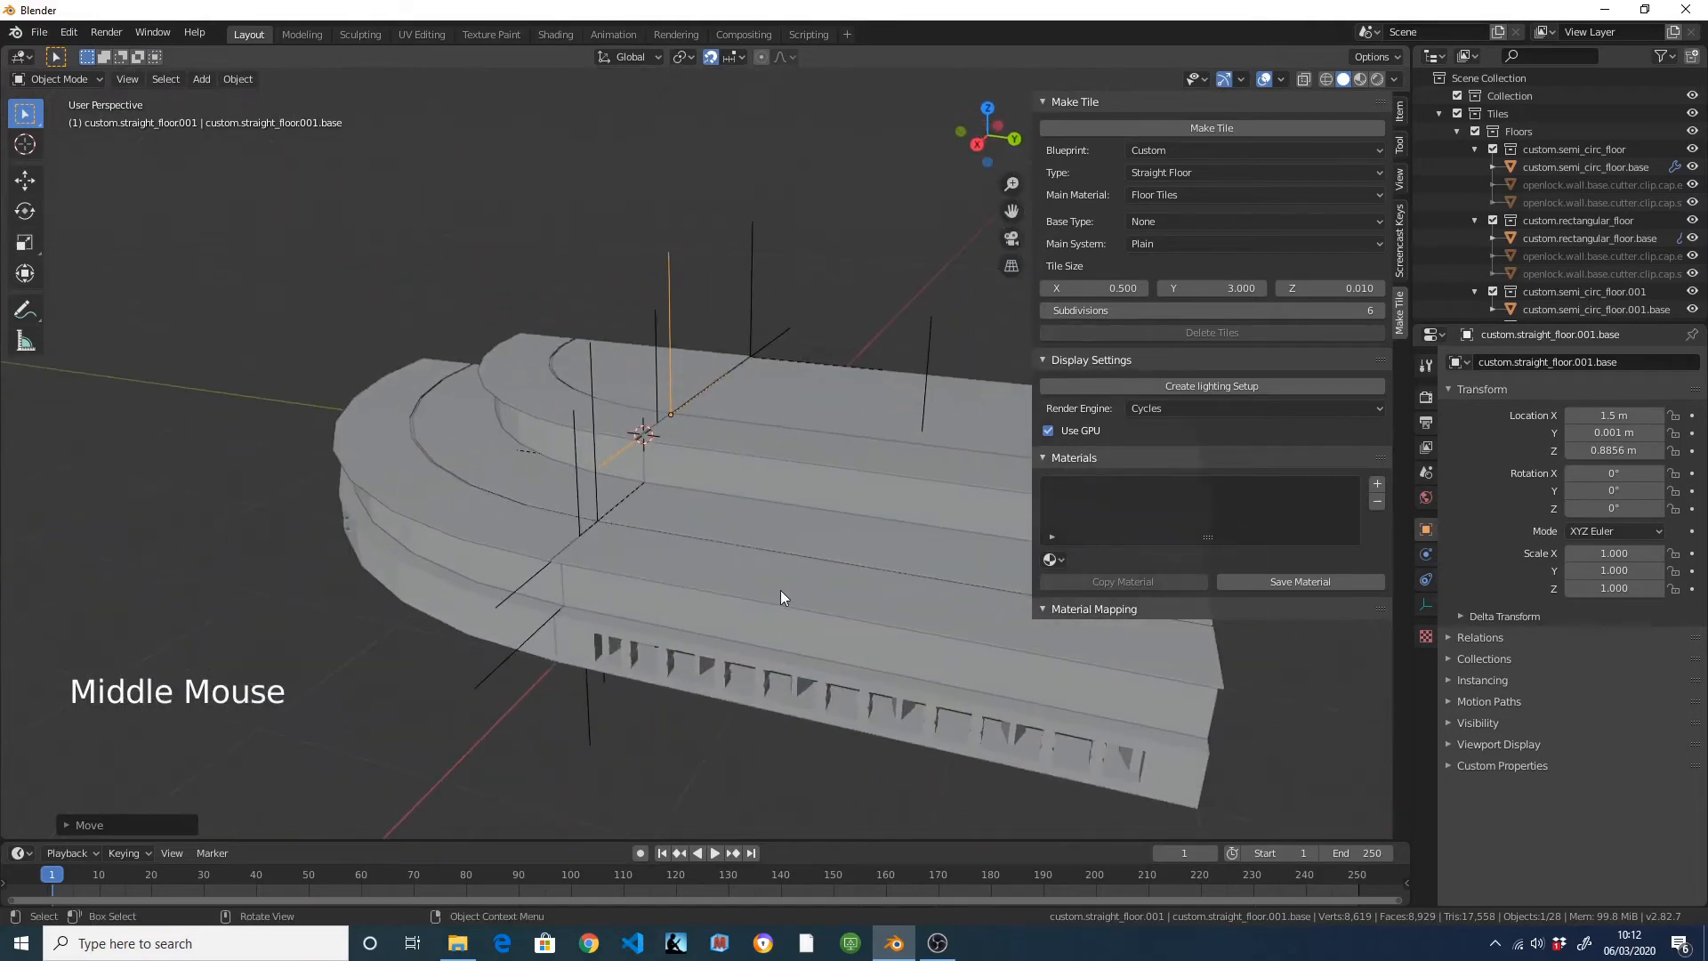
left_click(764, 531)
middle_click_drag(763, 531, 718, 491)
middle_click_drag(892, 568, 903, 559)
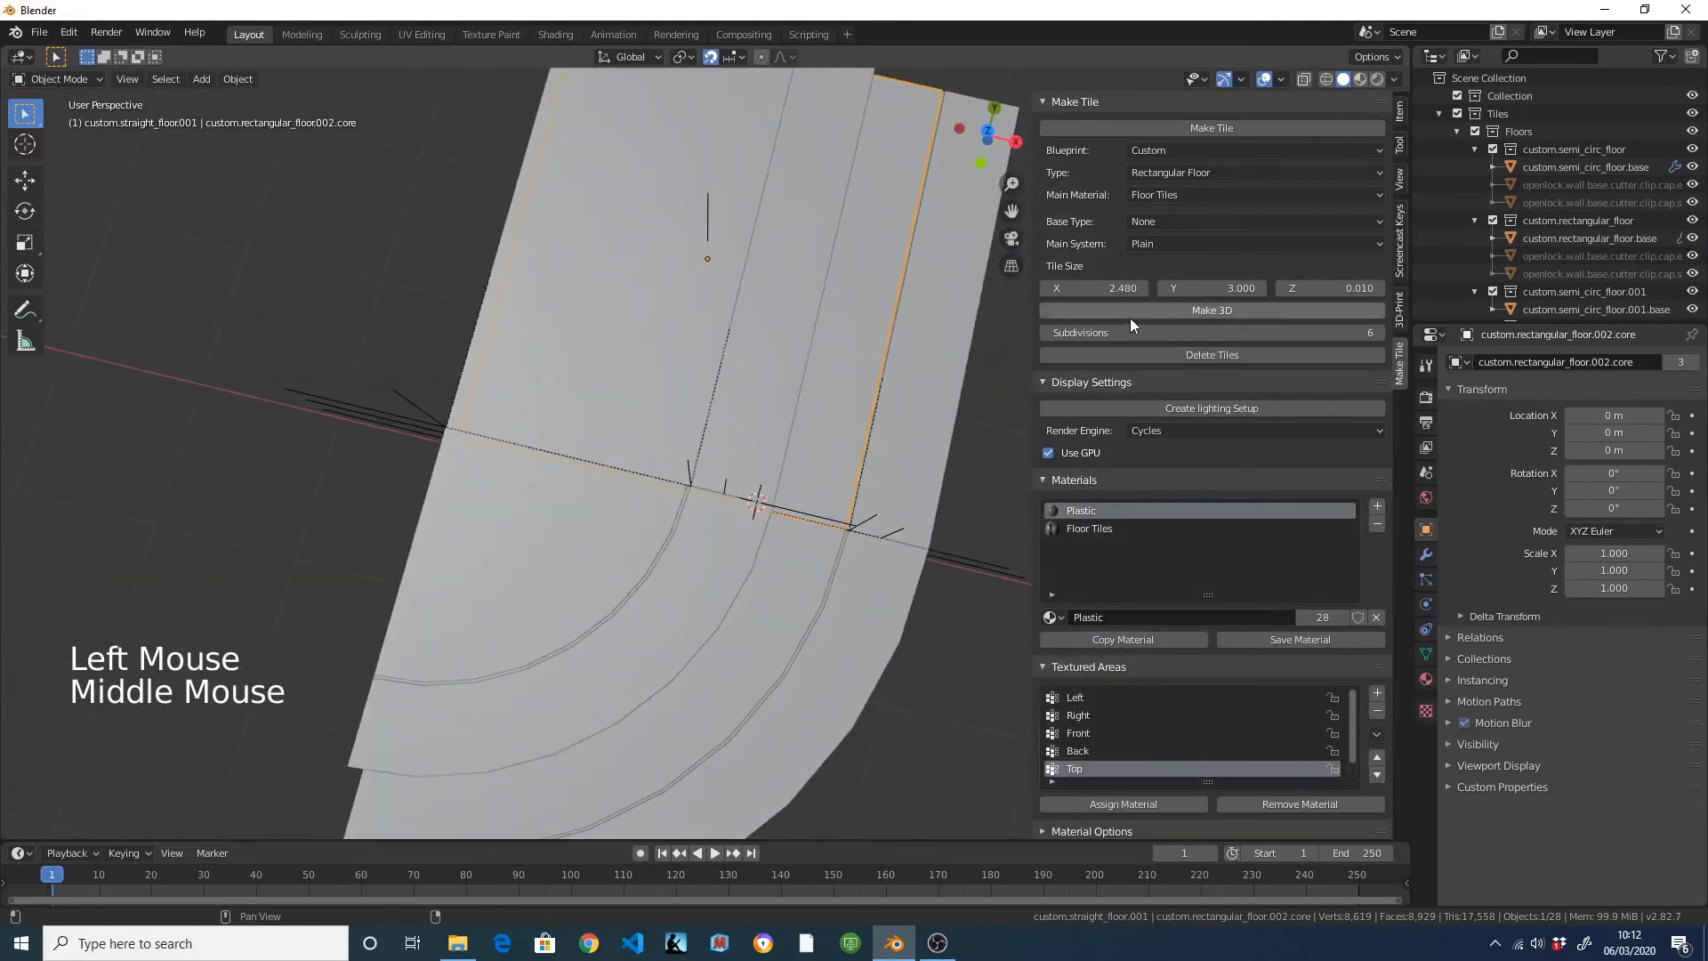
left_click(1099, 288)
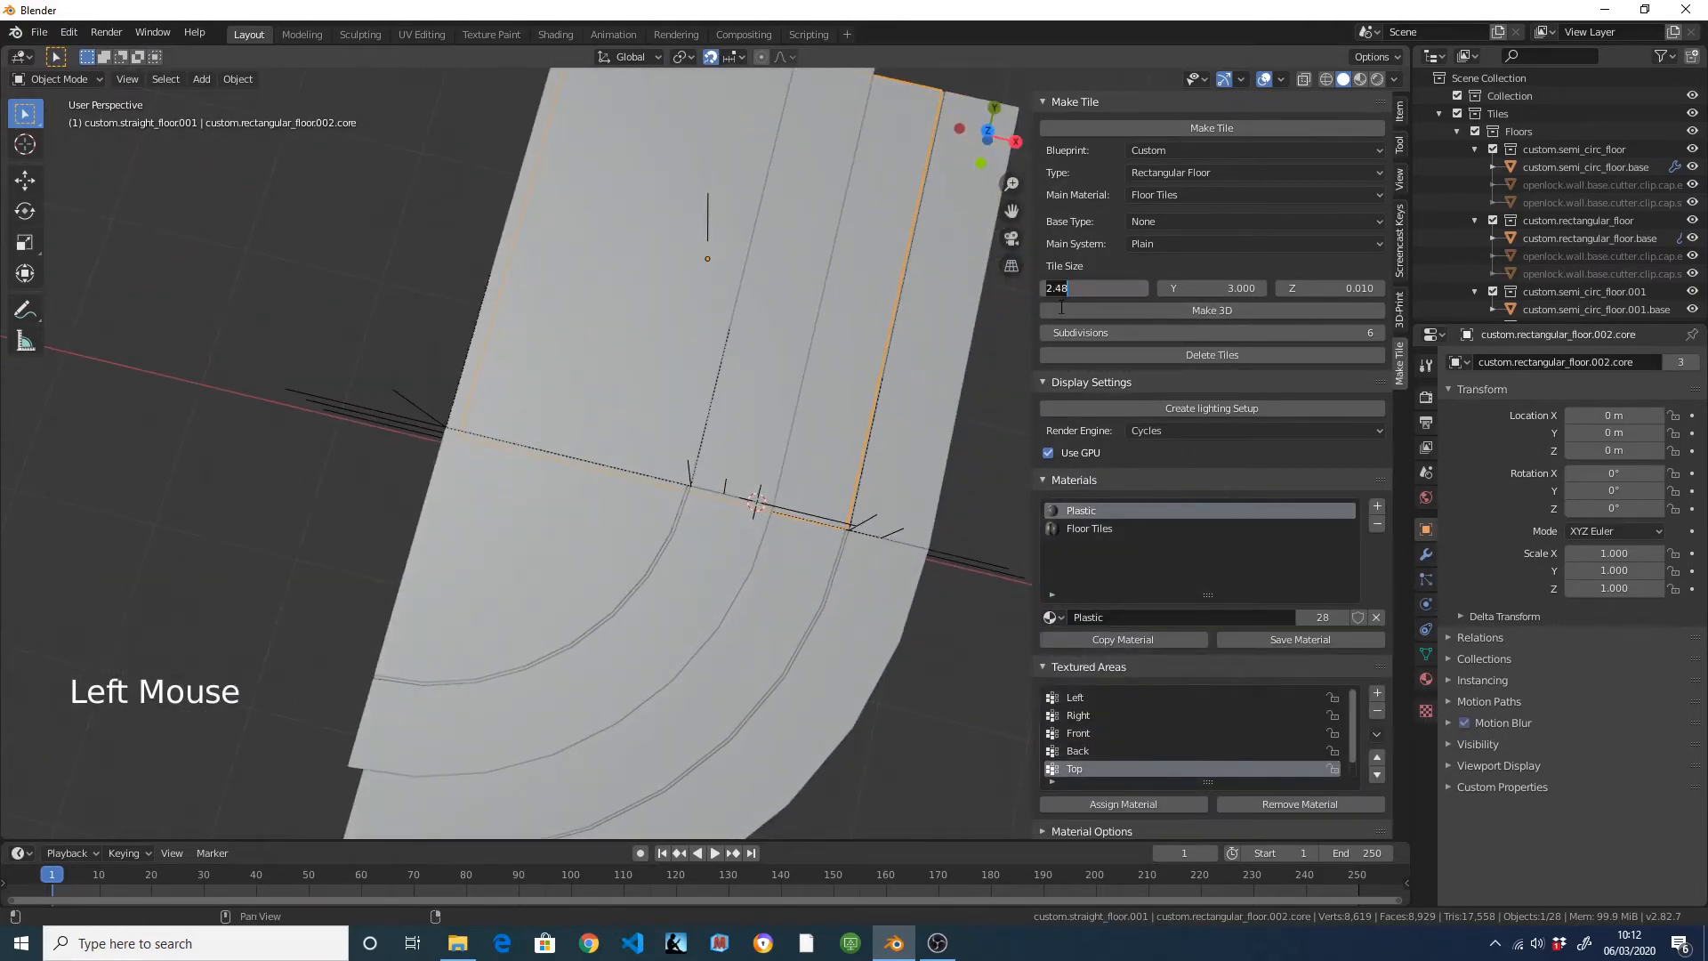
type("1.48")
key("Return")
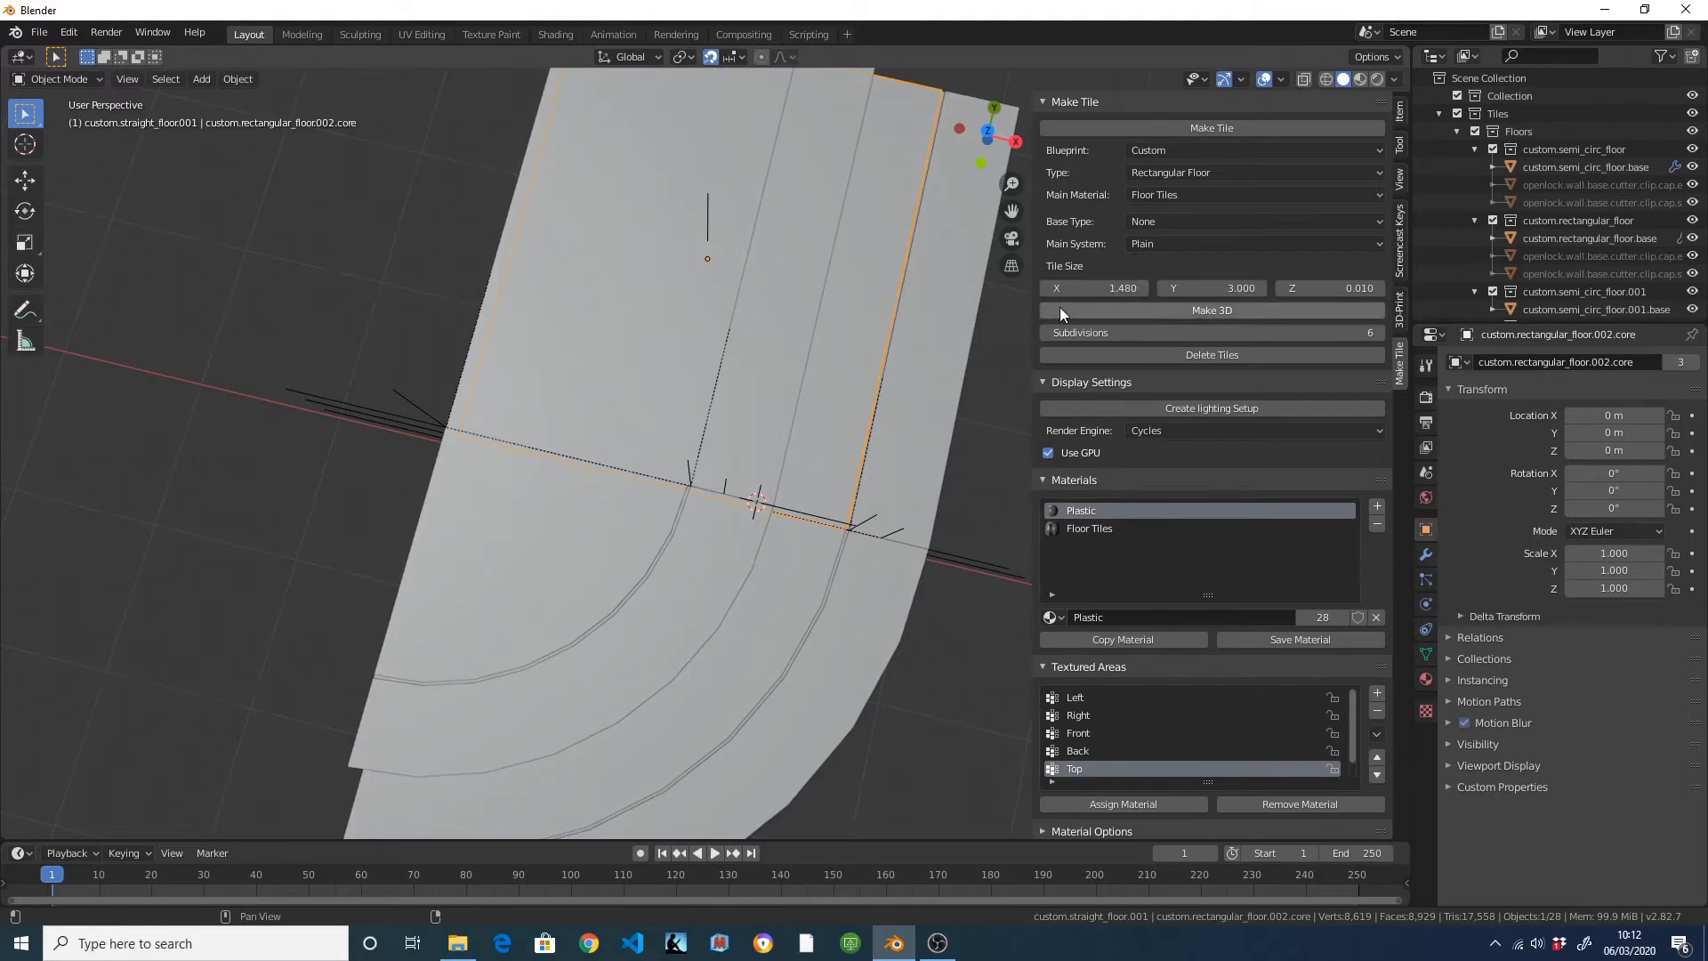
left_click(1178, 126)
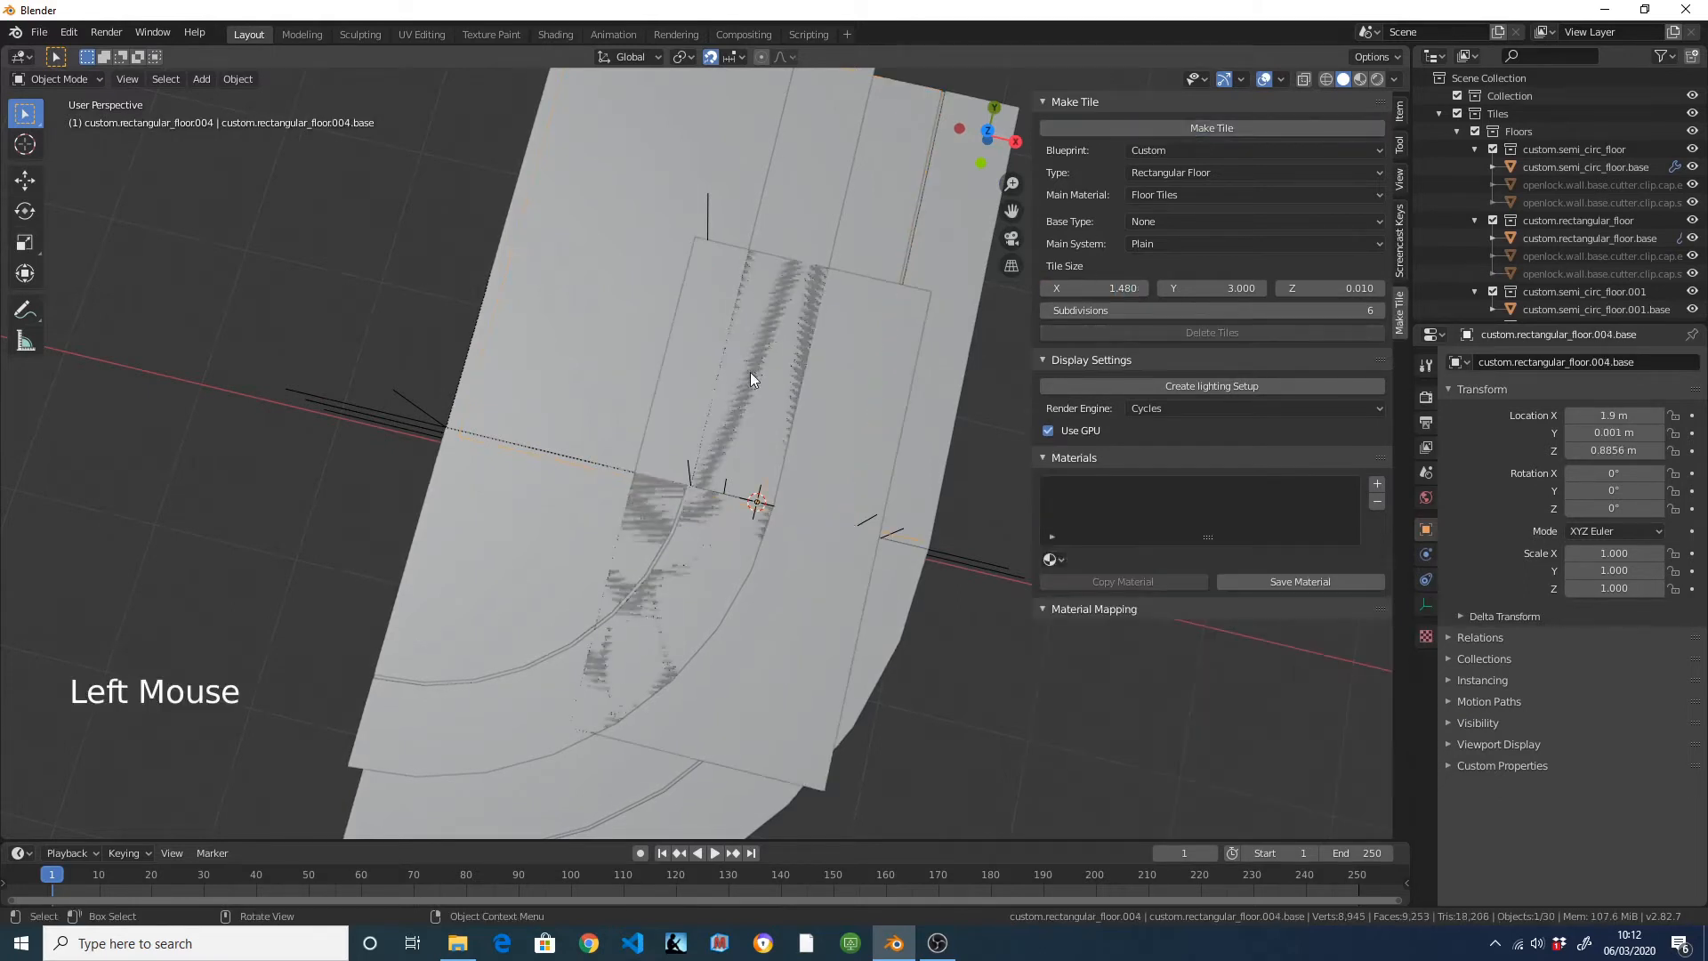
Move the new rectangular floor in the XY plane to X 0.74 m and Y 1.51 m, on top of the upper rectangular base.
key("KP_7")
key("g")
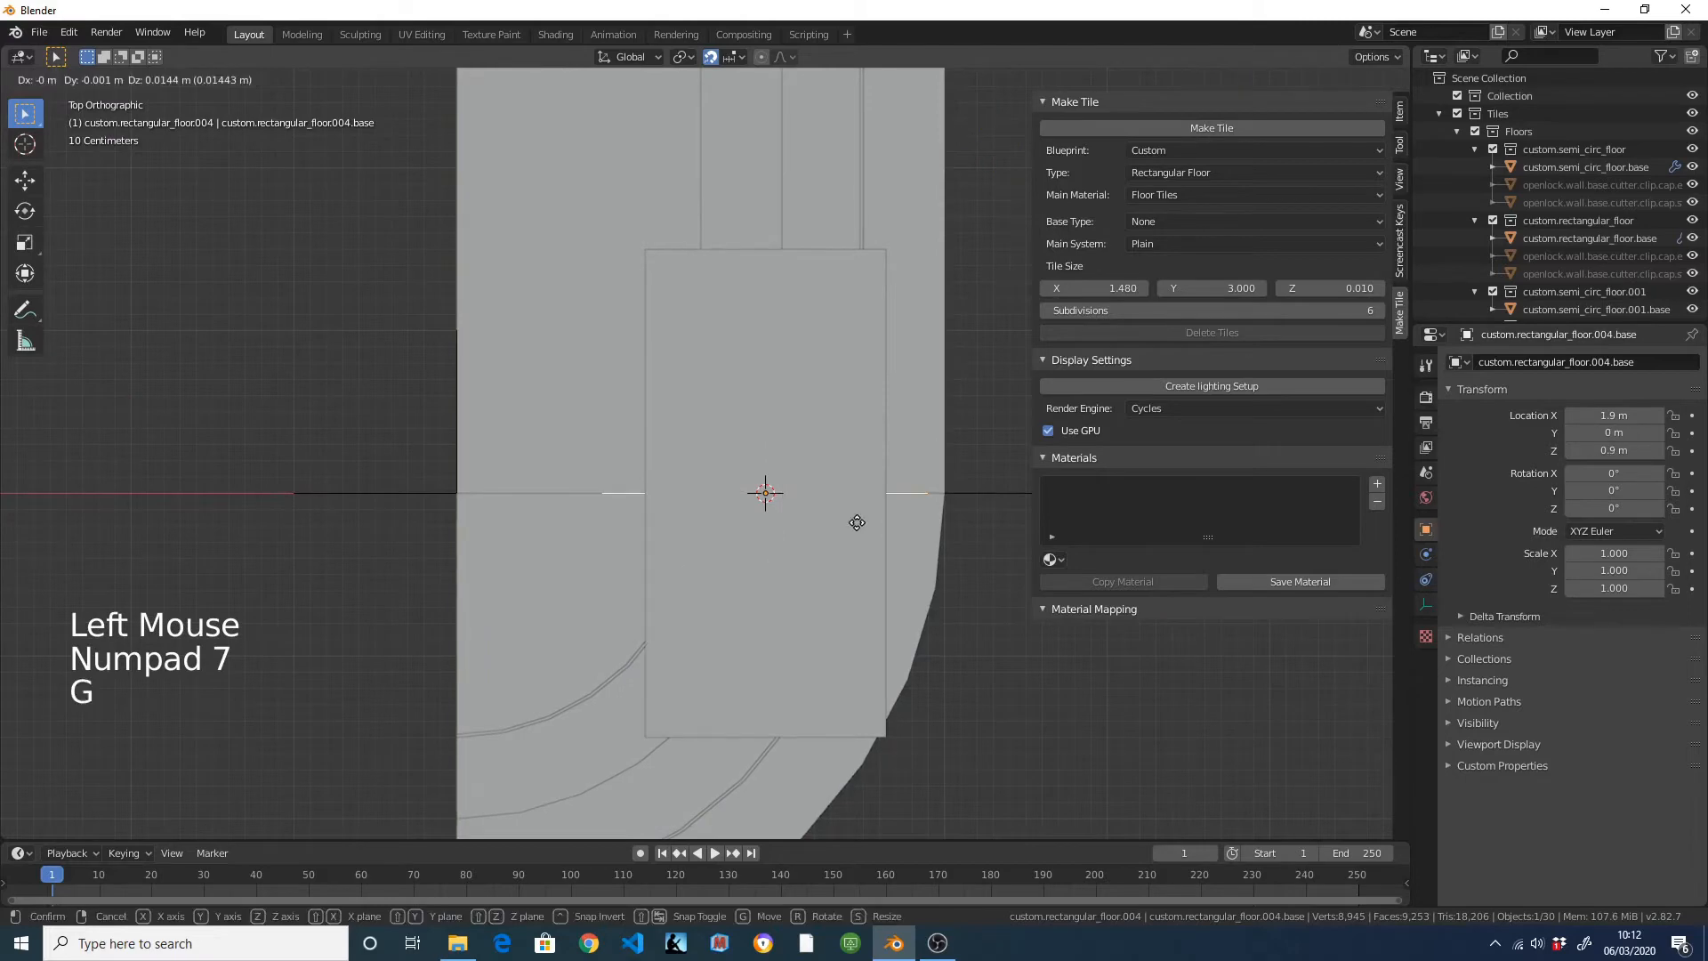
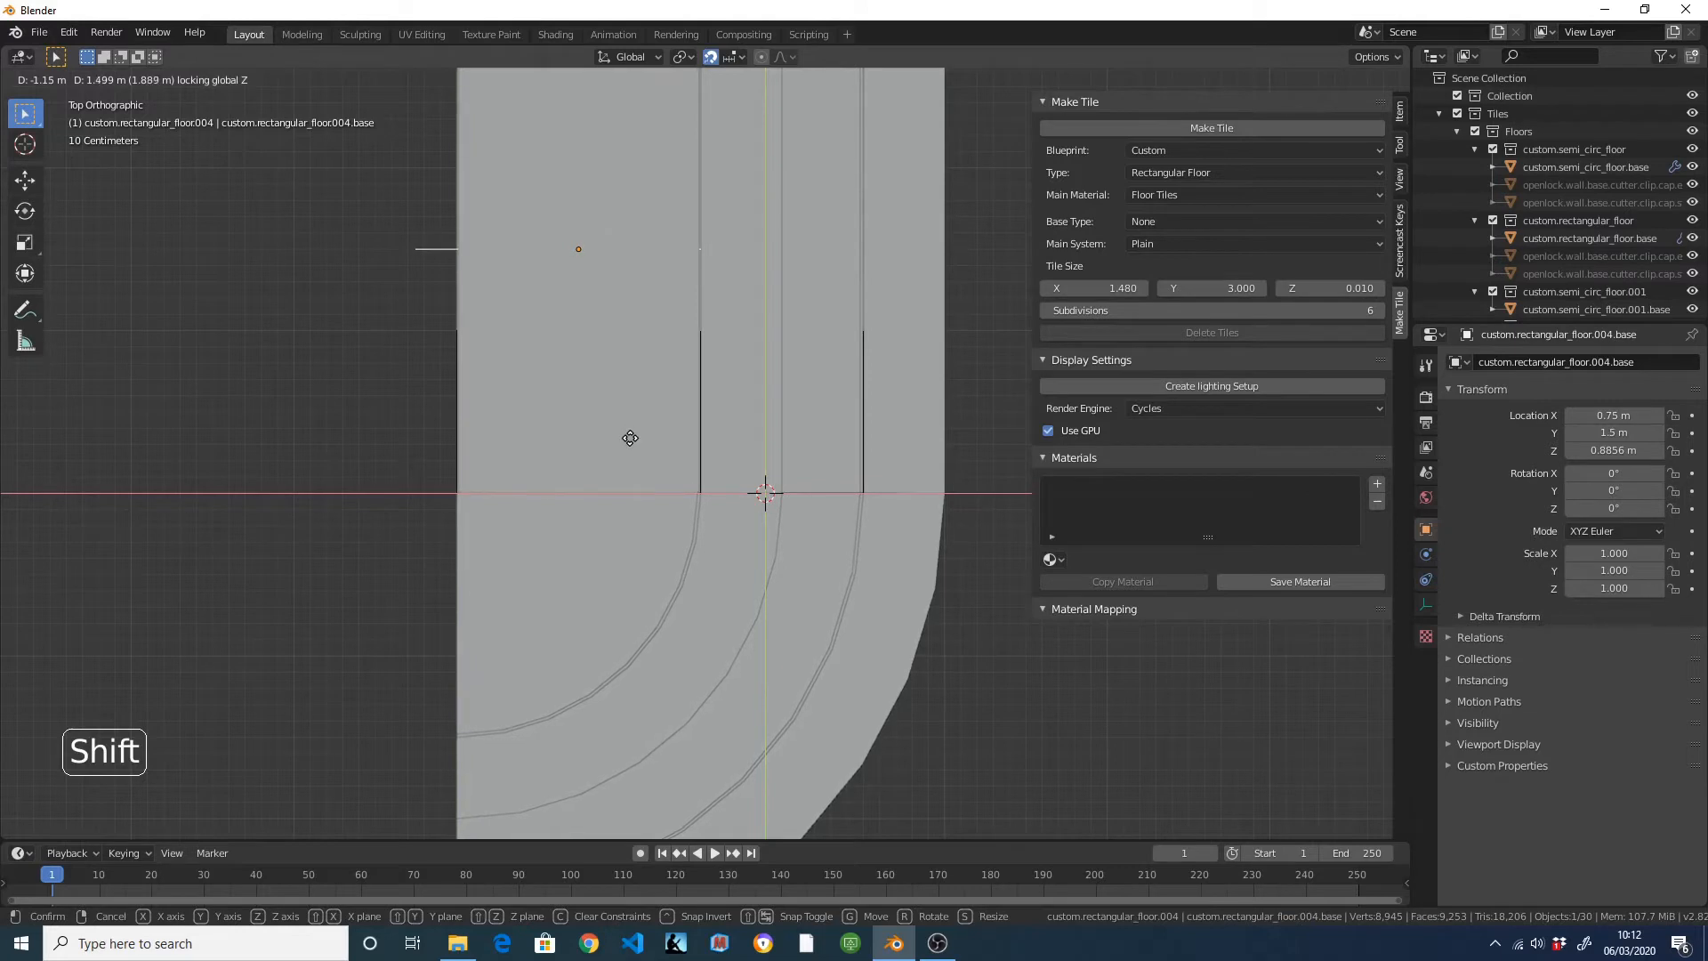
left_click(626, 408)
Close the gap to the curved floor by moving the rectangular floor along global Y to 1.5 m.
scroll(744, 594, "up", 5, "shift")
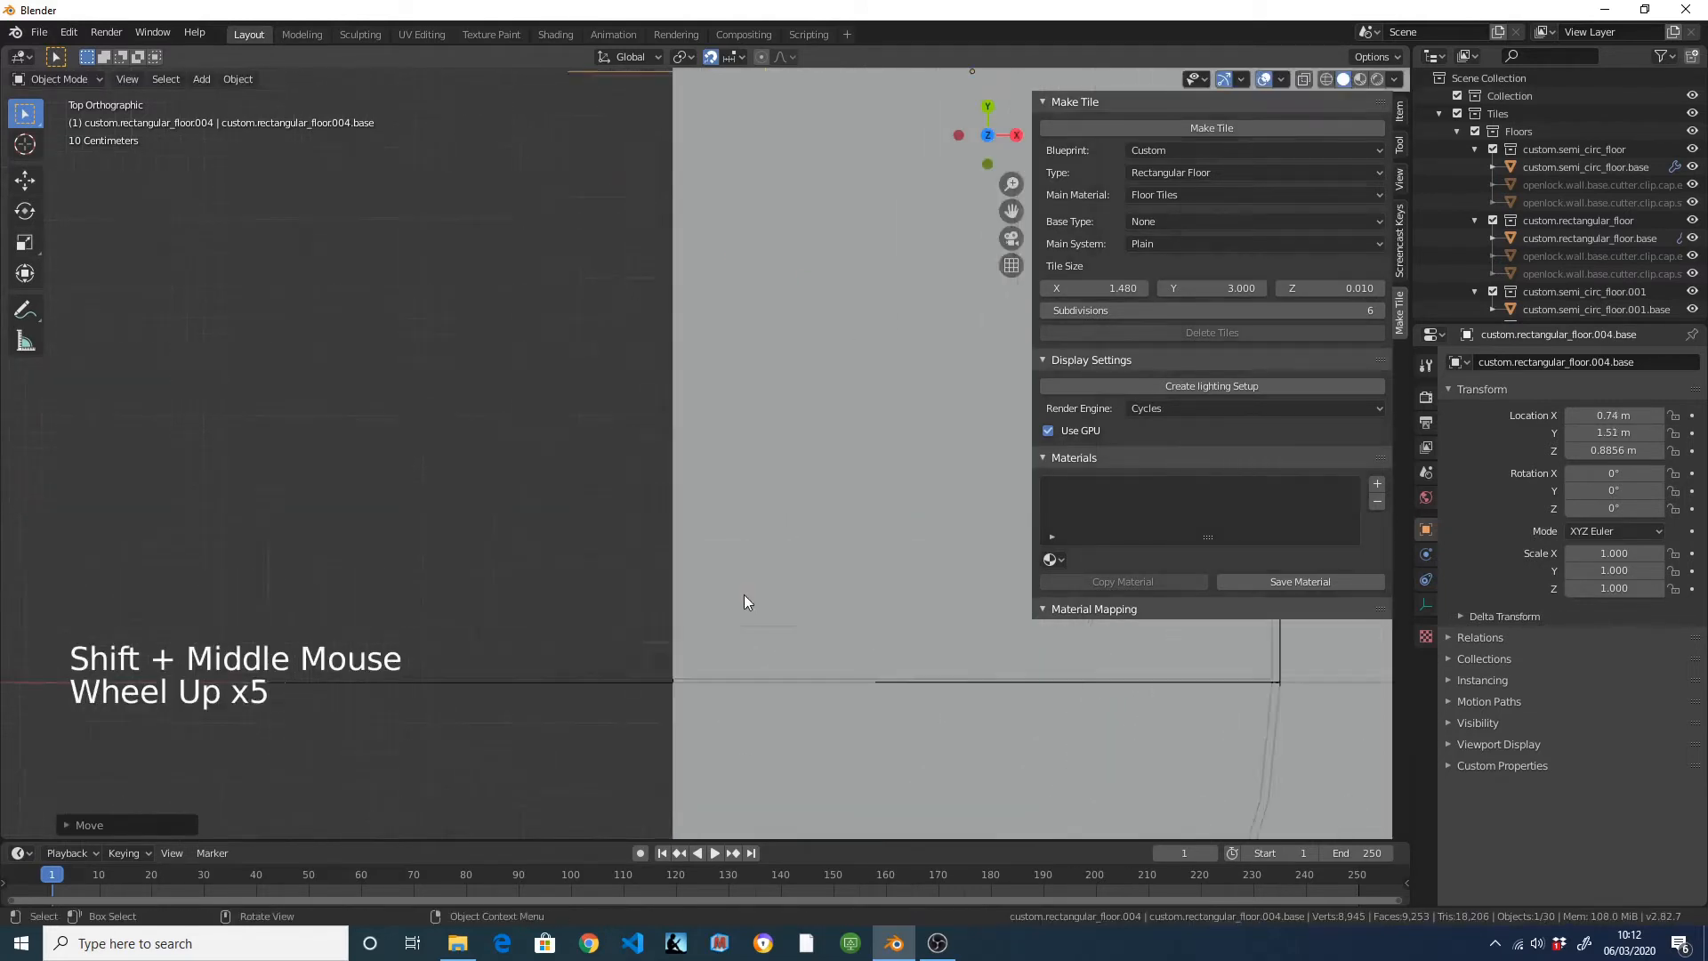
scroll(743, 595, "up", 7)
middle_click_drag(742, 671, 767, 545, "shift")
scroll(694, 318, "up", 8)
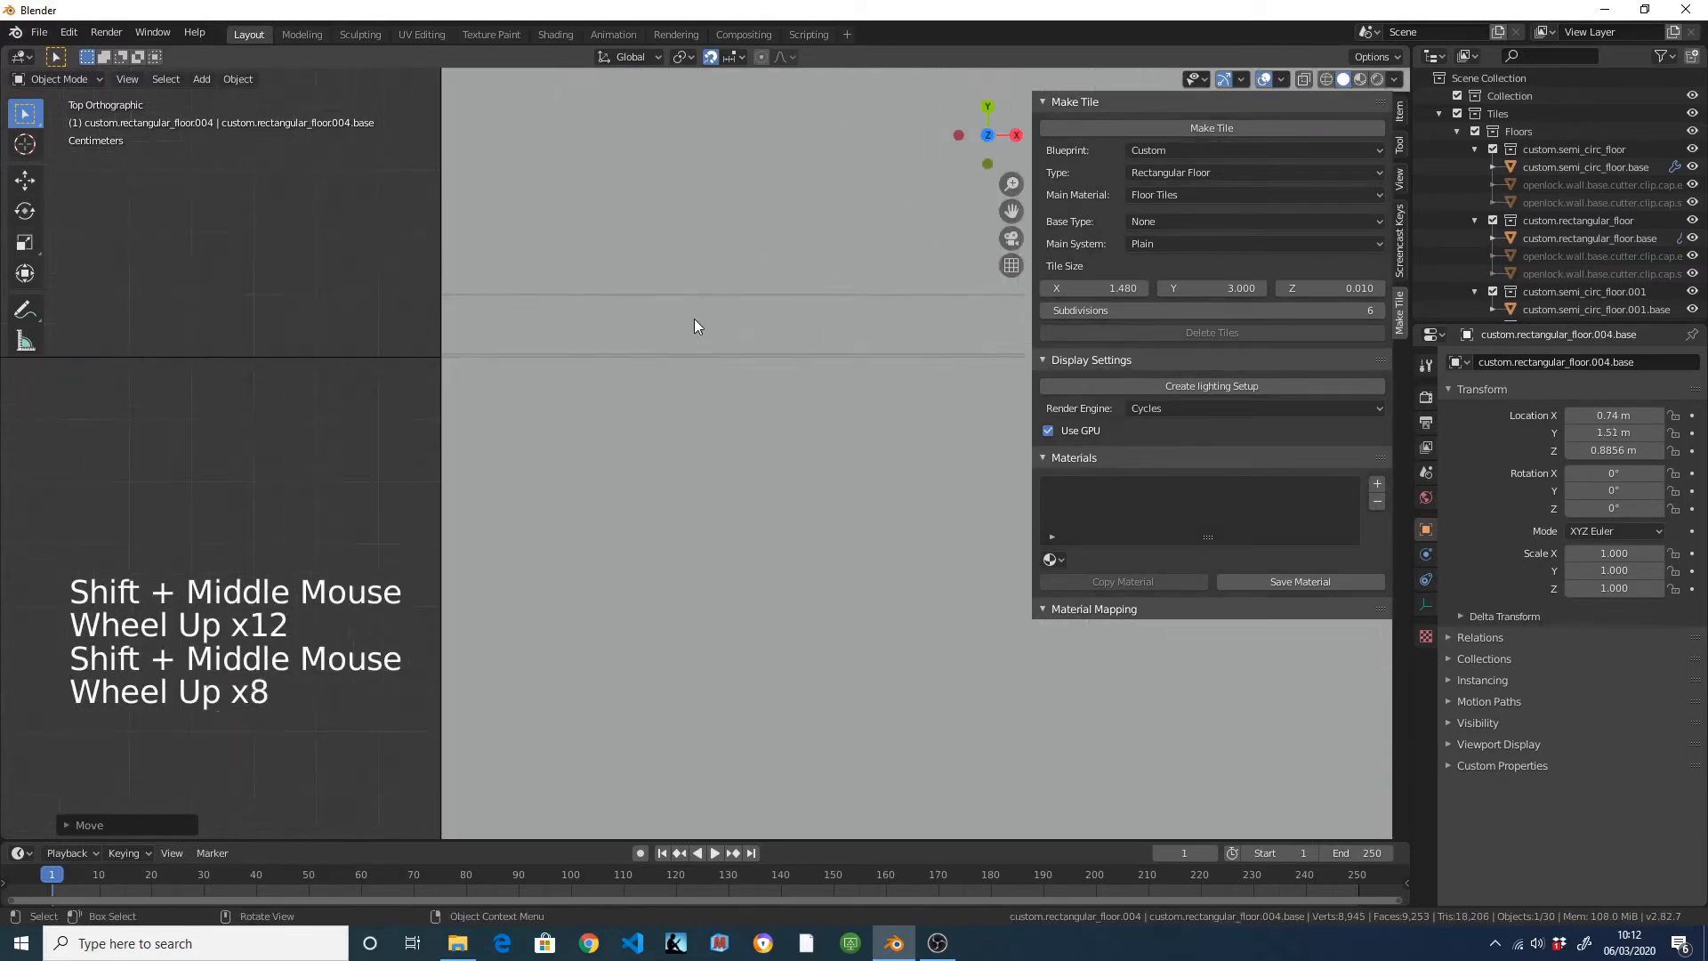
middle_click_drag(694, 325, 759, 610, "shift")
key("g")
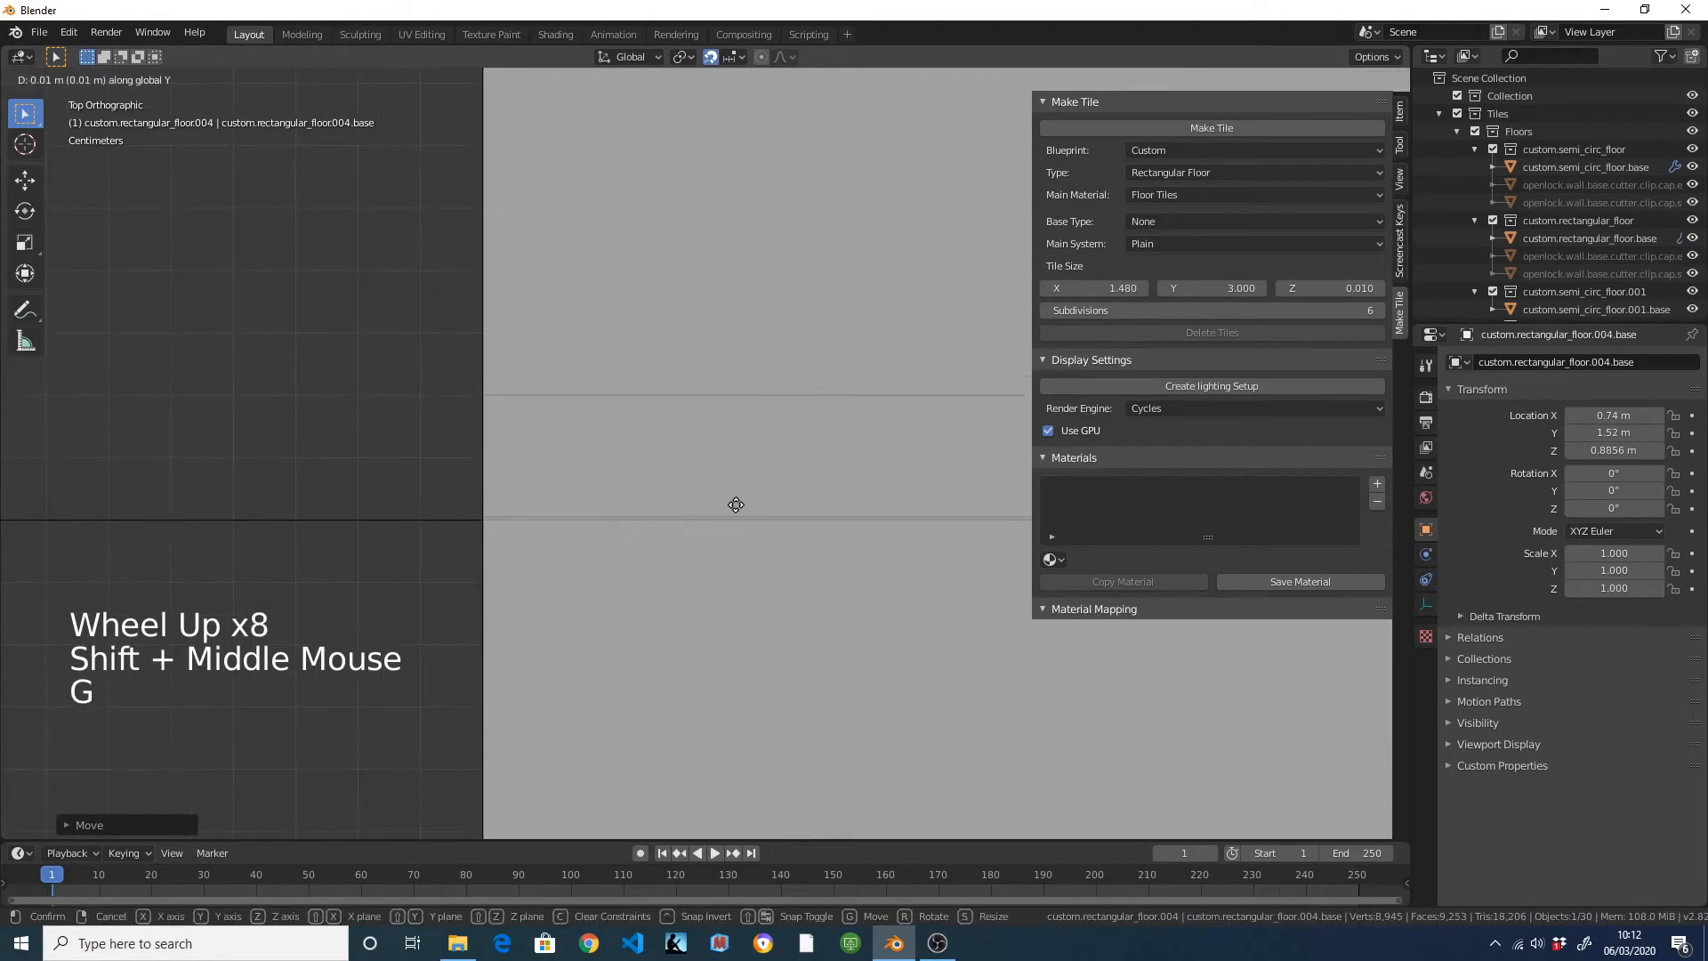
key("shift")
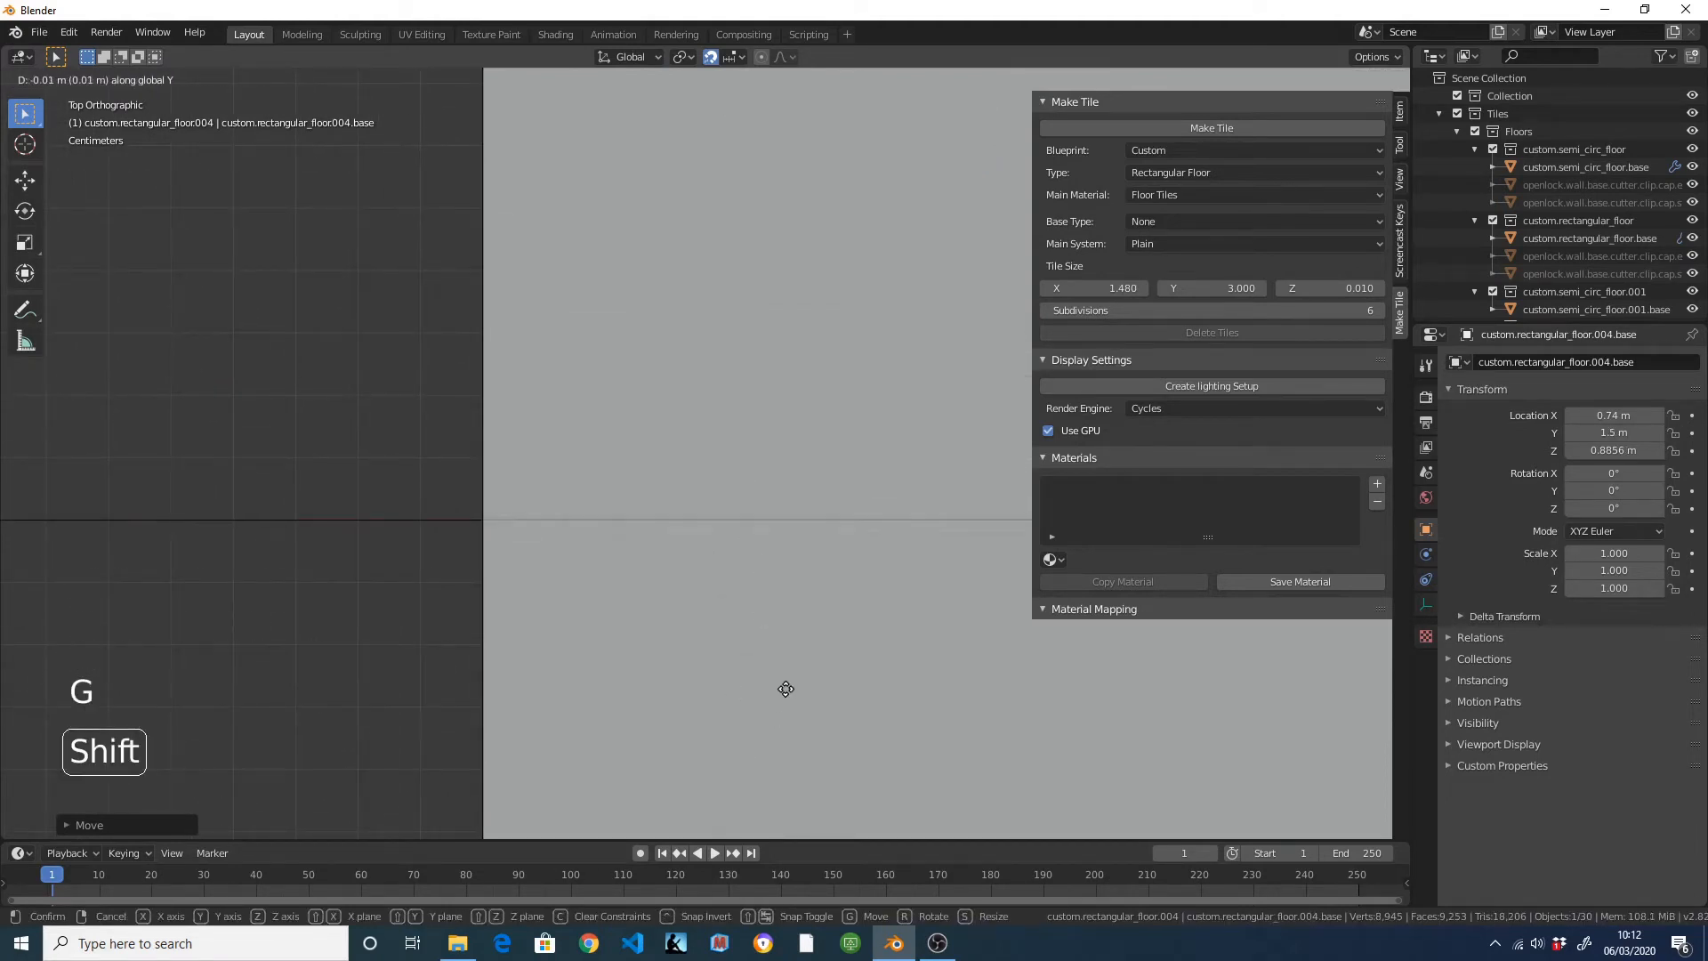
left_click(783, 703)
Examine how the plinth's tiers, walls and floors line up from above, from the side and in perspective.
scroll(591, 480, "down", 20)
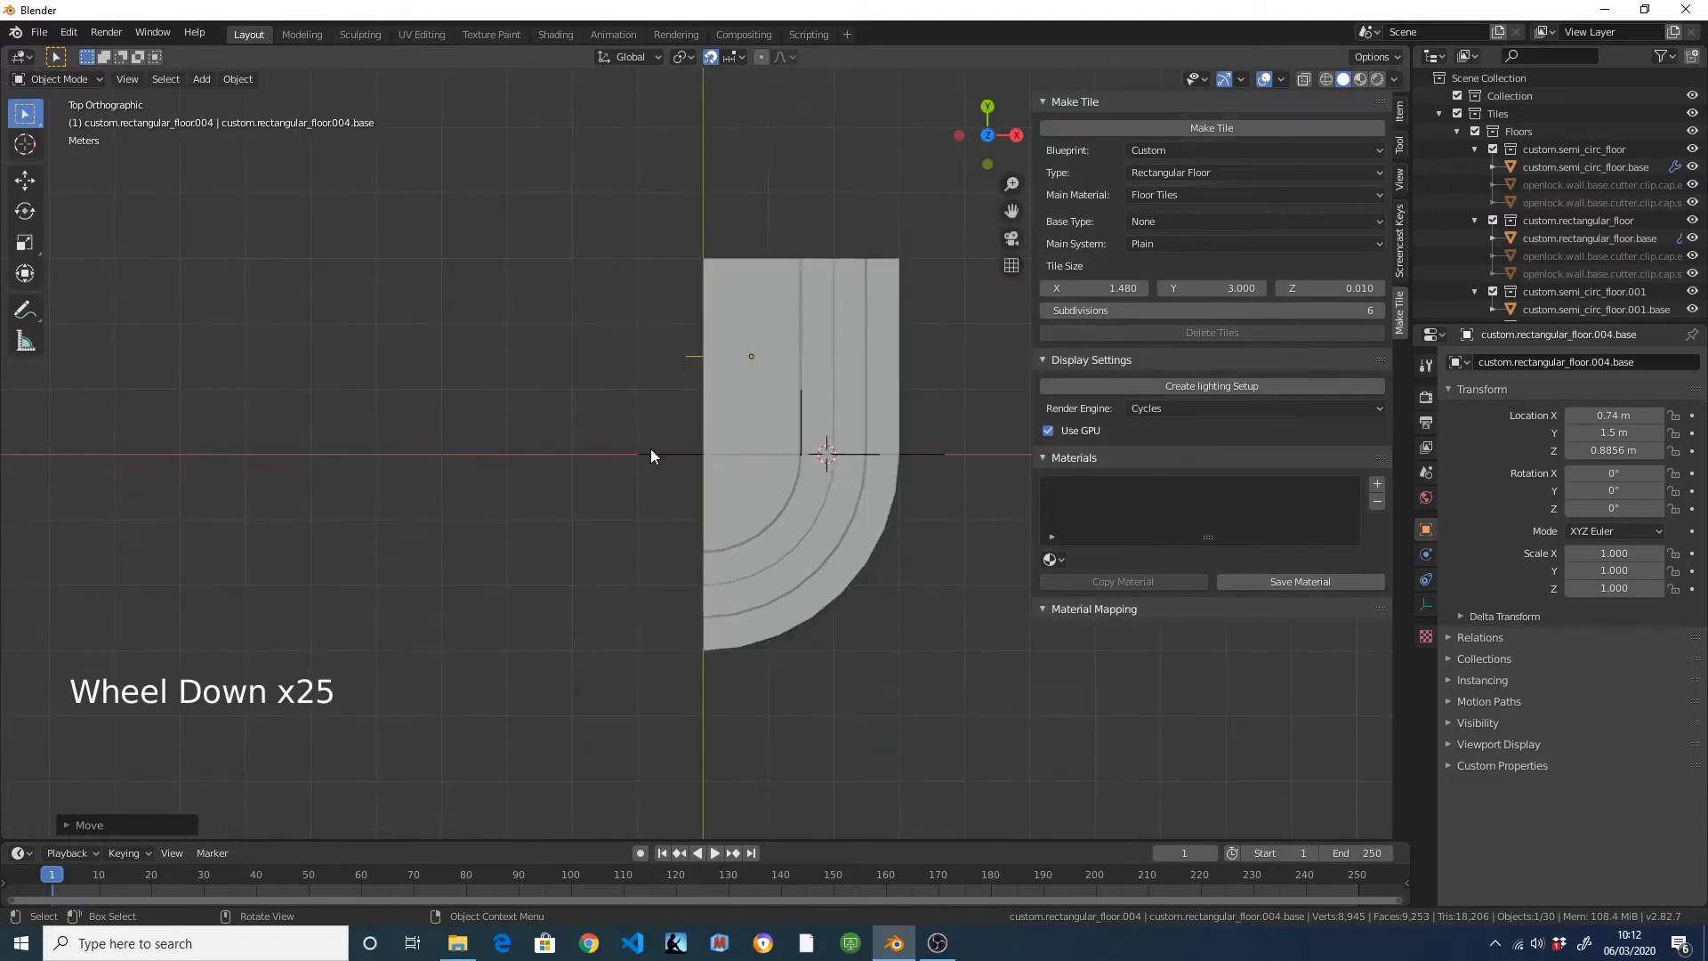
middle_click_drag(651, 455, 624, 350, "shift")
scroll(934, 484, "up", 10)
middle_click_drag(934, 484, 735, 504, "shift")
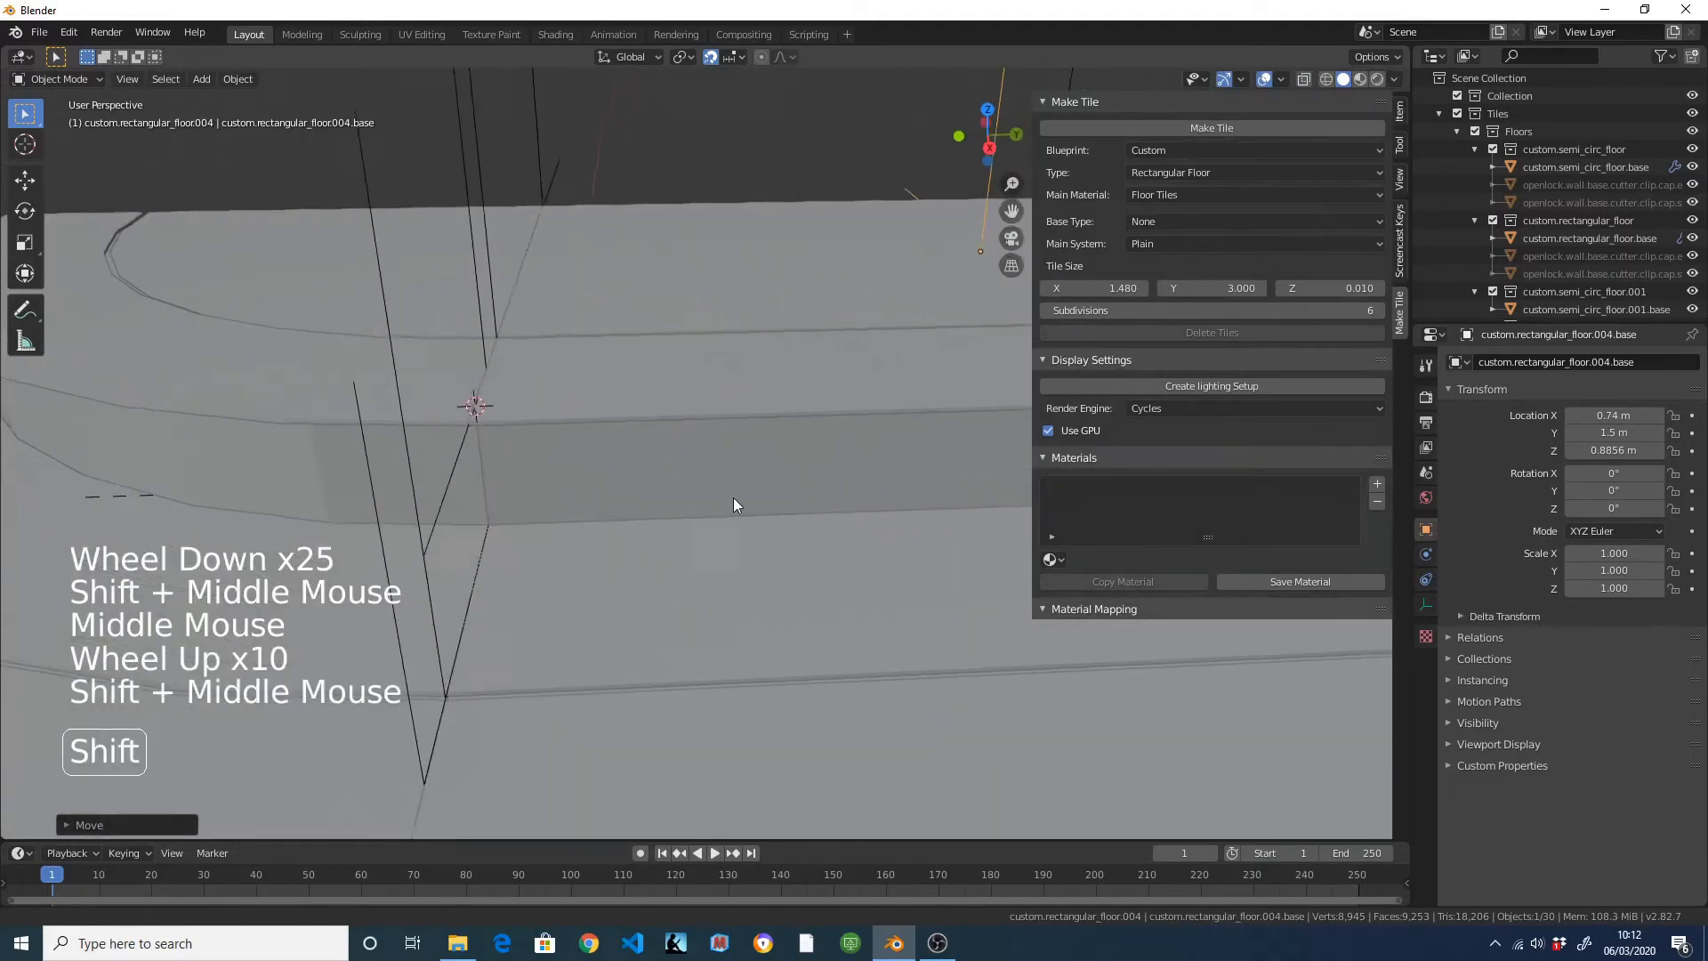
scroll(701, 442, "down", 5)
middle_click_drag(701, 442, 591, 427)
scroll(806, 489, "up", 3)
middle_click_drag(806, 489, 600, 473, "shift")
scroll(805, 503, "down", 3)
scroll(927, 508, "down", 4)
scroll(712, 495, "up", 4)
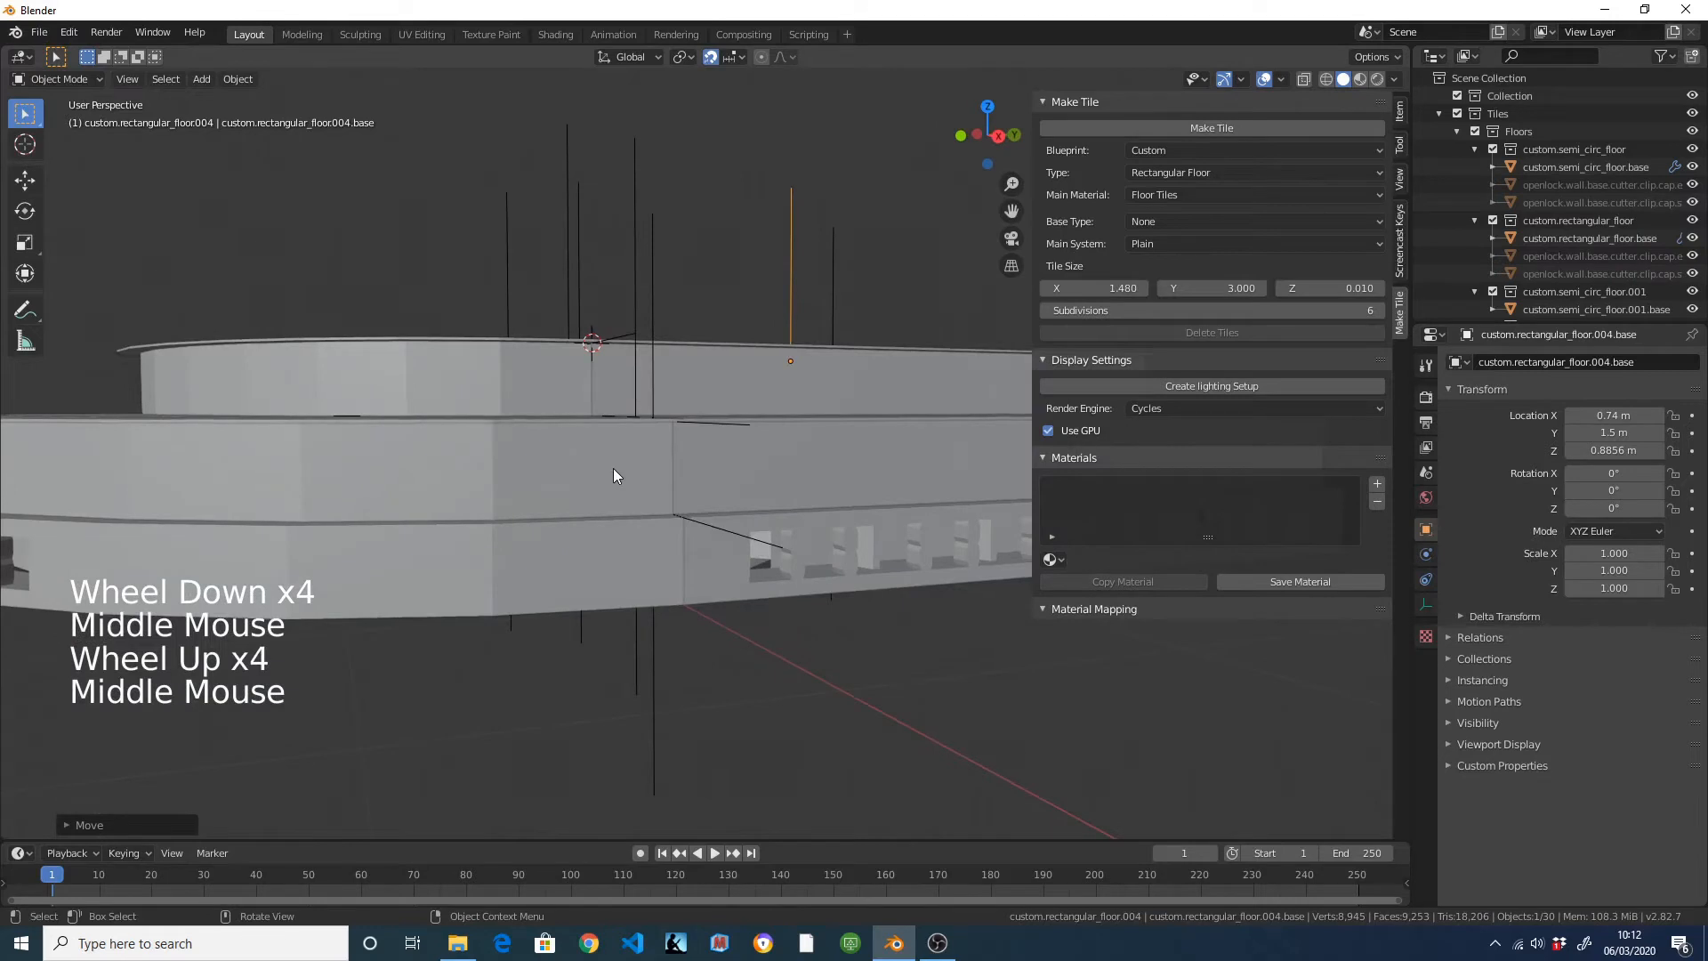
key("KP_3")
scroll(751, 454, "up", 6)
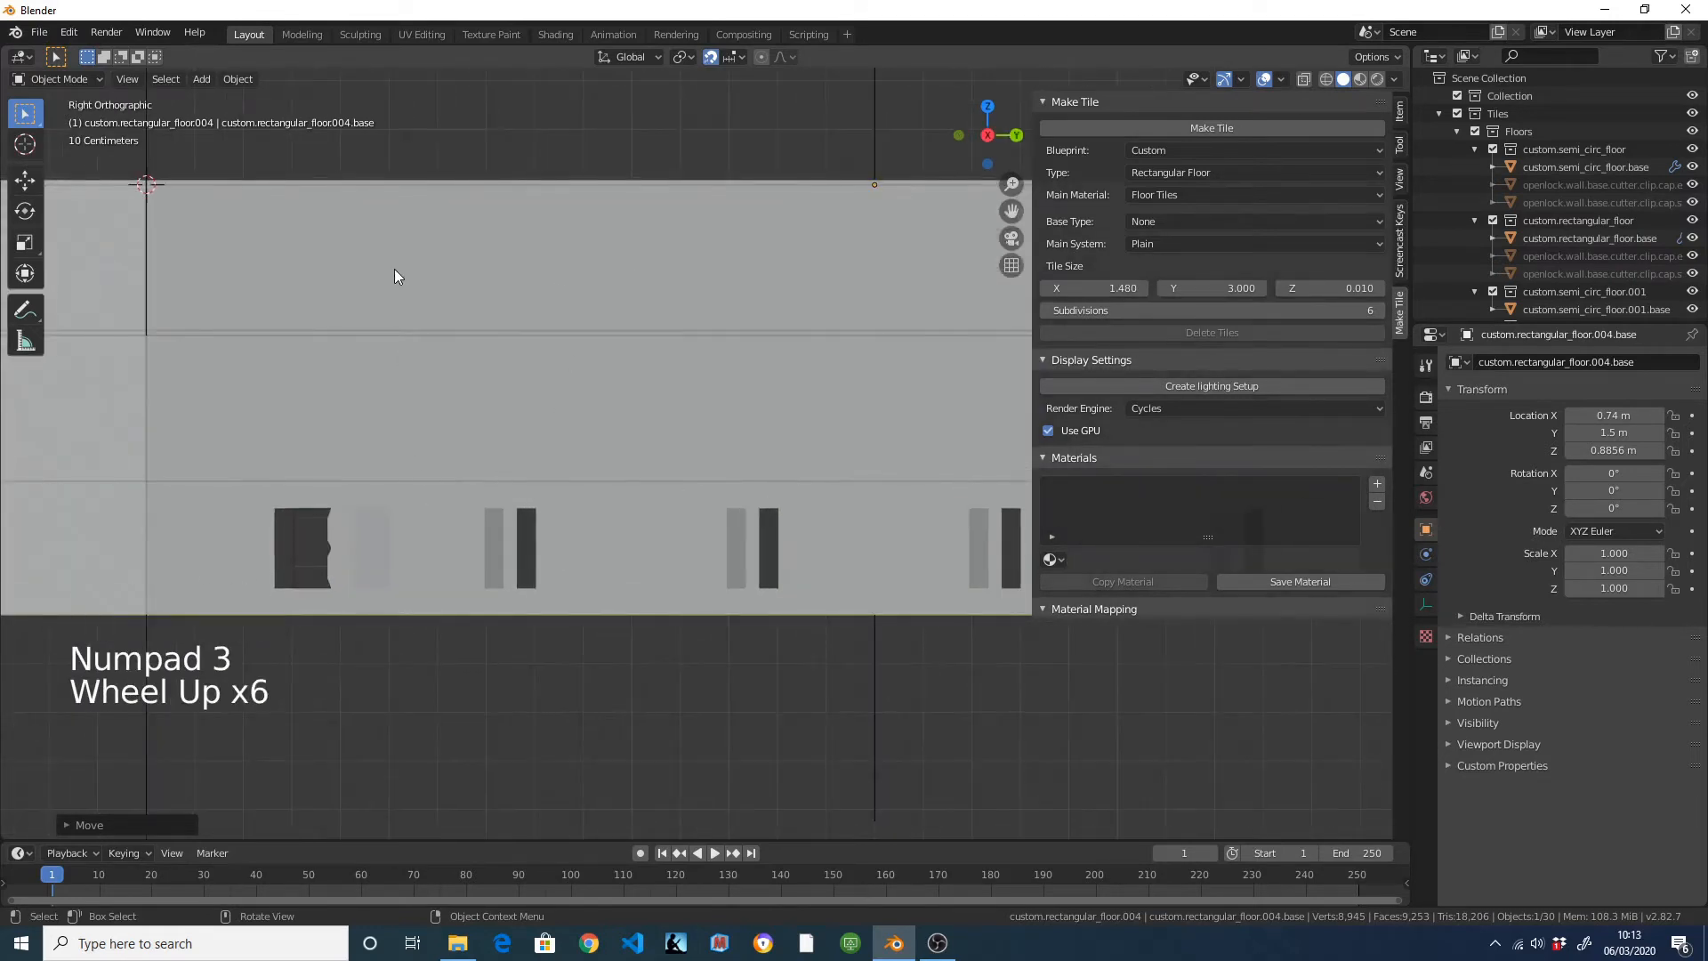
middle_click_drag(297, 407, 313, 486, "shift")
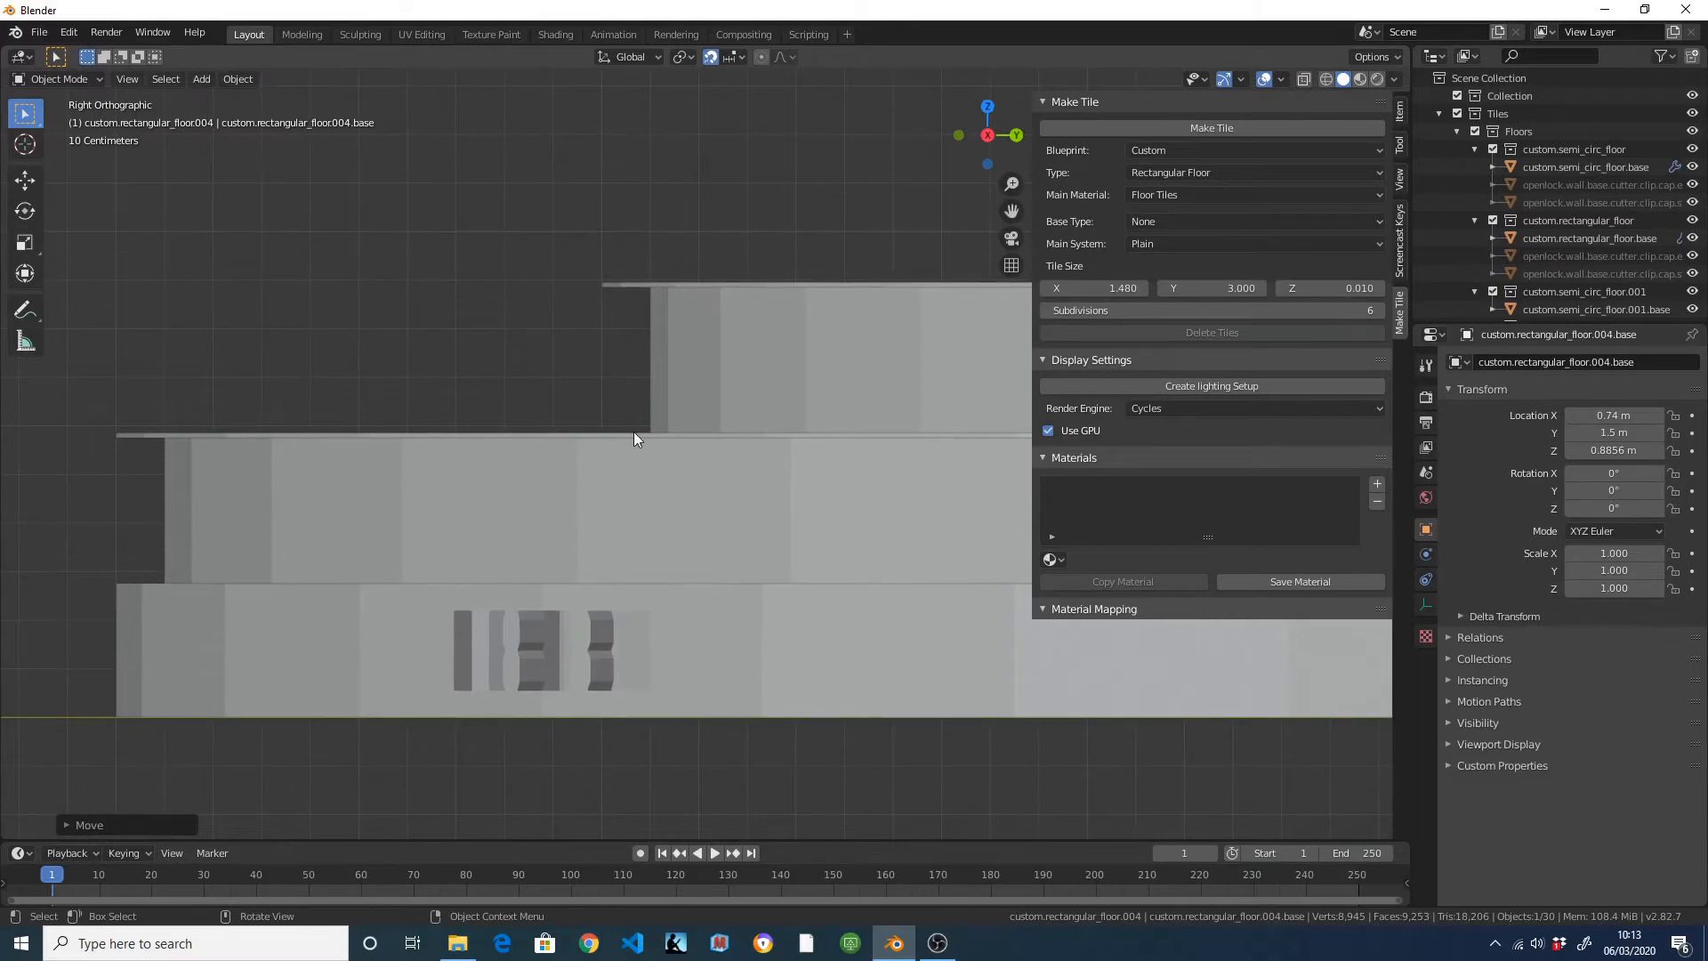
scroll(683, 265, "down", 3)
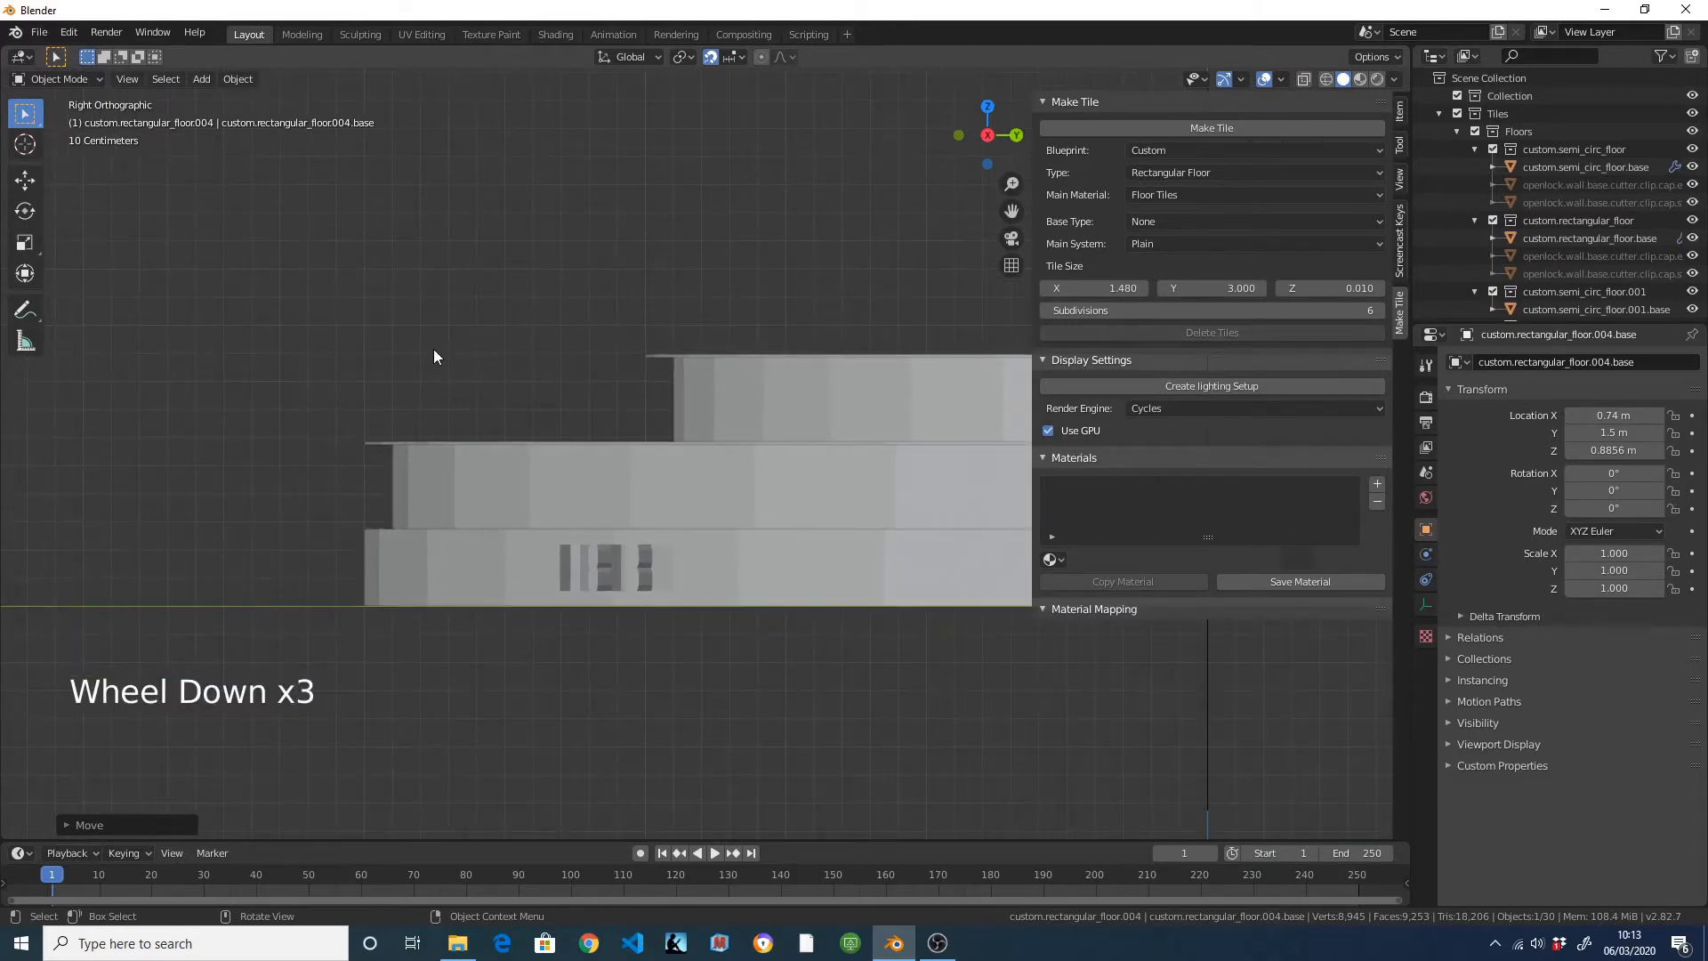
middle_click_drag(434, 352, 648, 461)
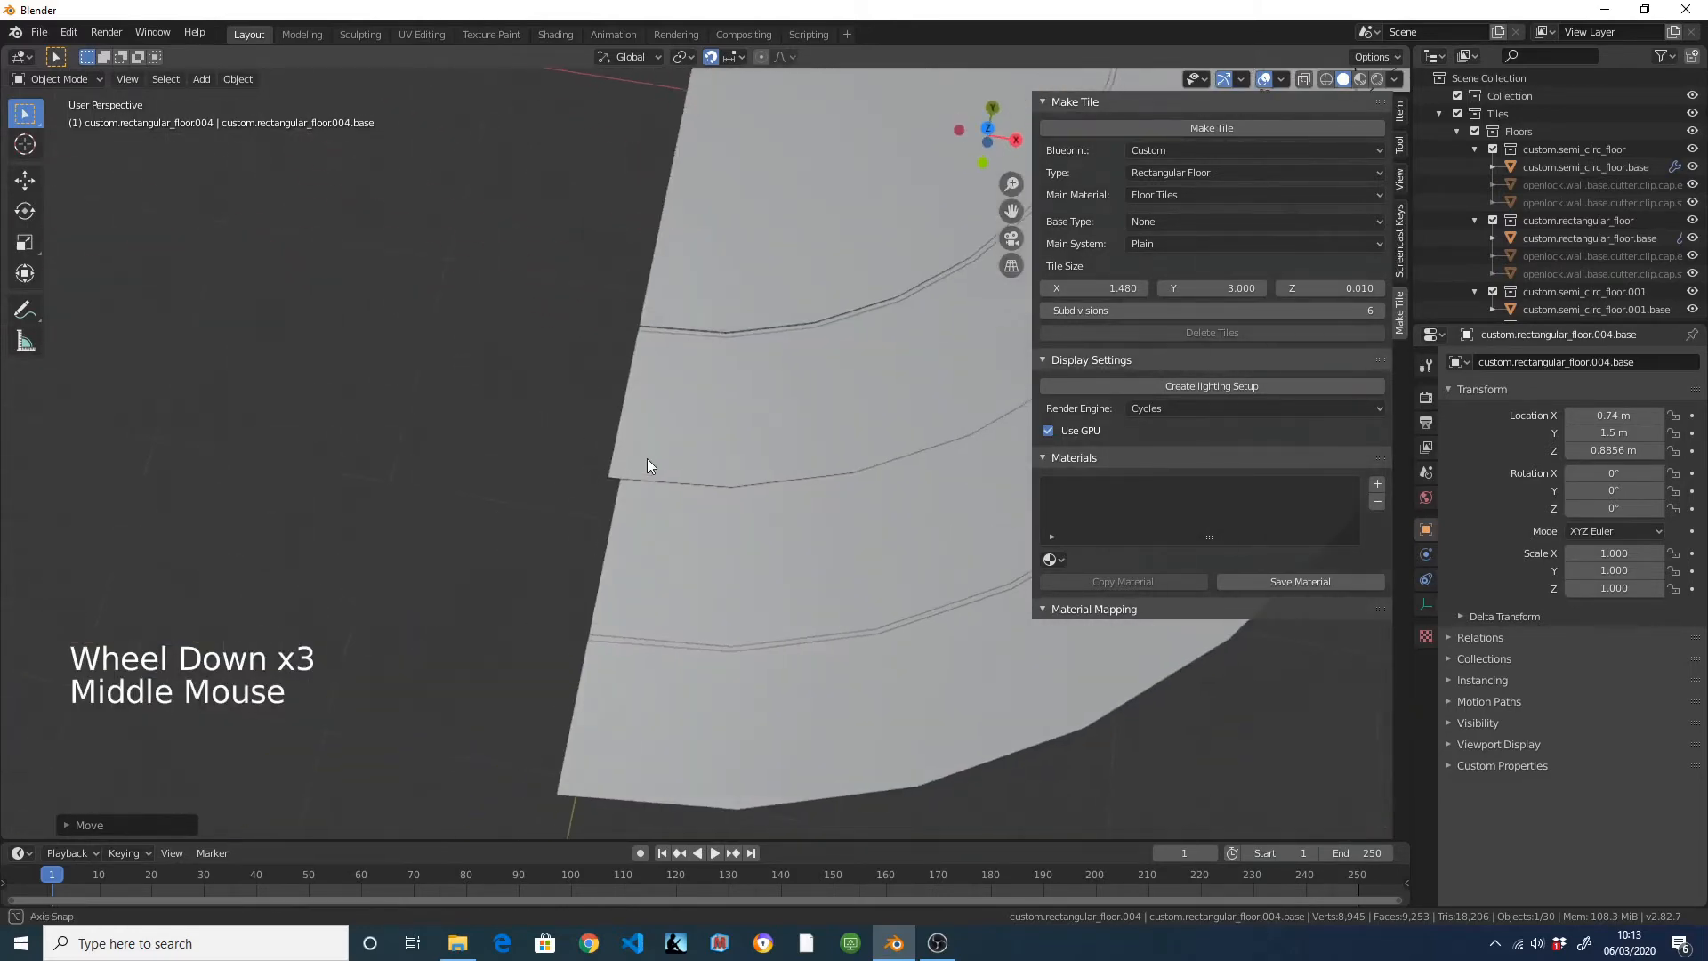
scroll(658, 463, "down", 4)
middle_click_drag(754, 383, 936, 333, "shift")
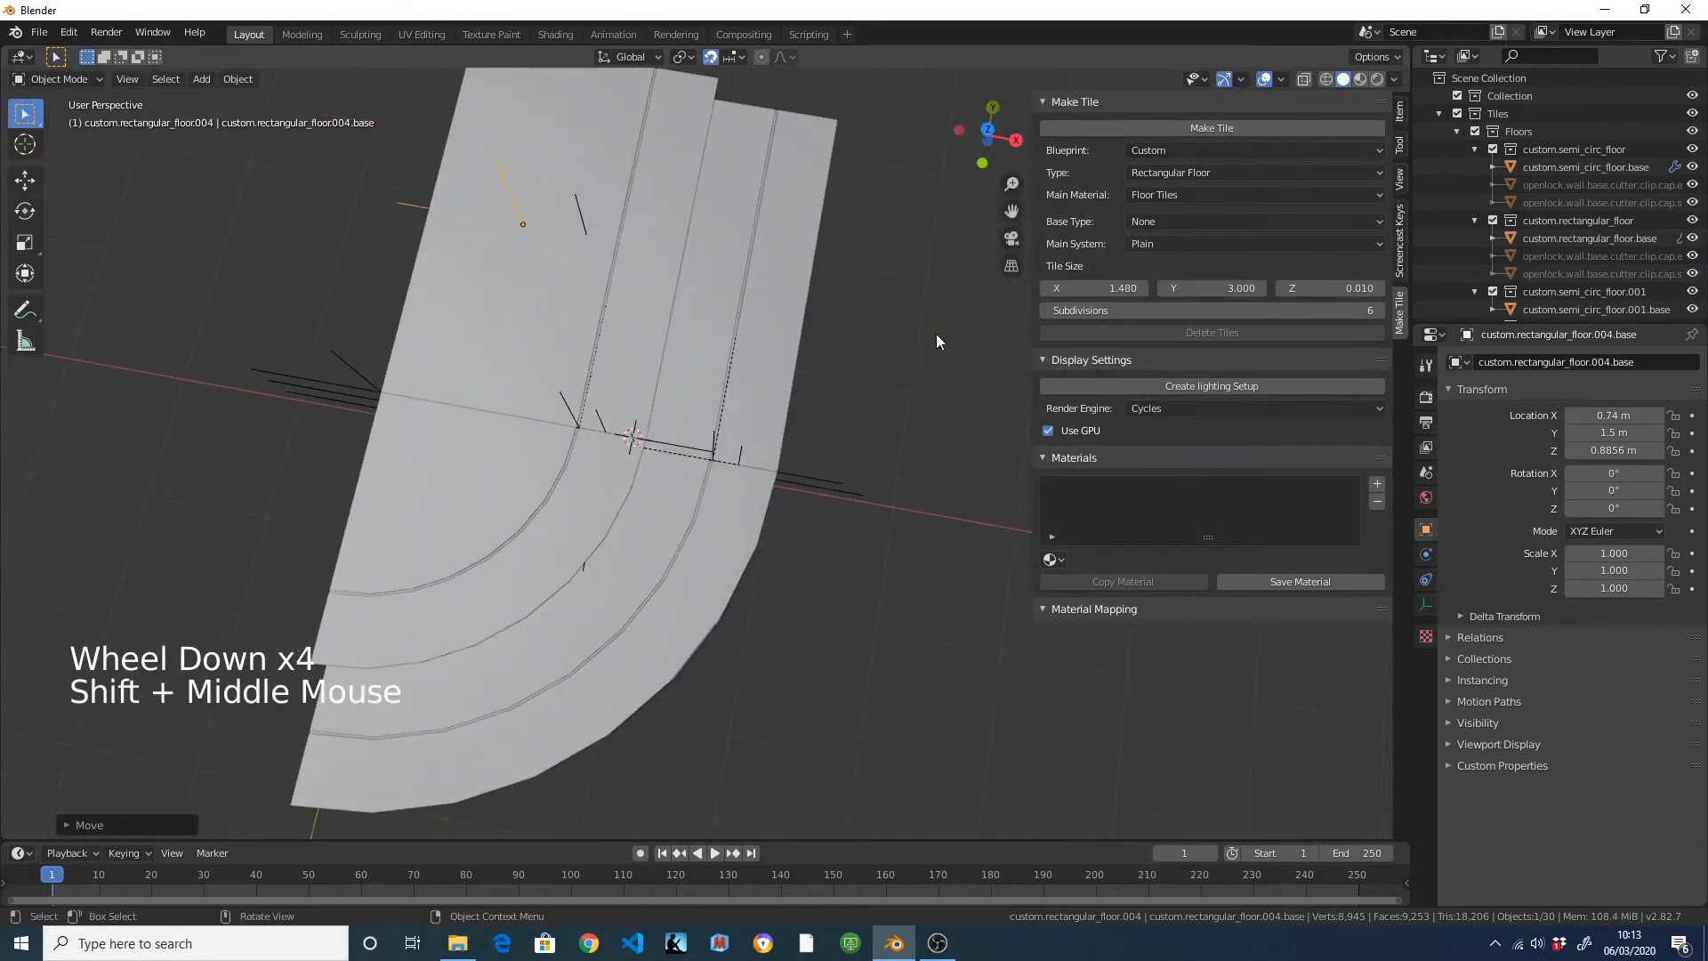
Deselect all objects and show the whole plinth with material preview shading.
left_click(850, 398)
middle_click_drag(798, 352, 767, 255)
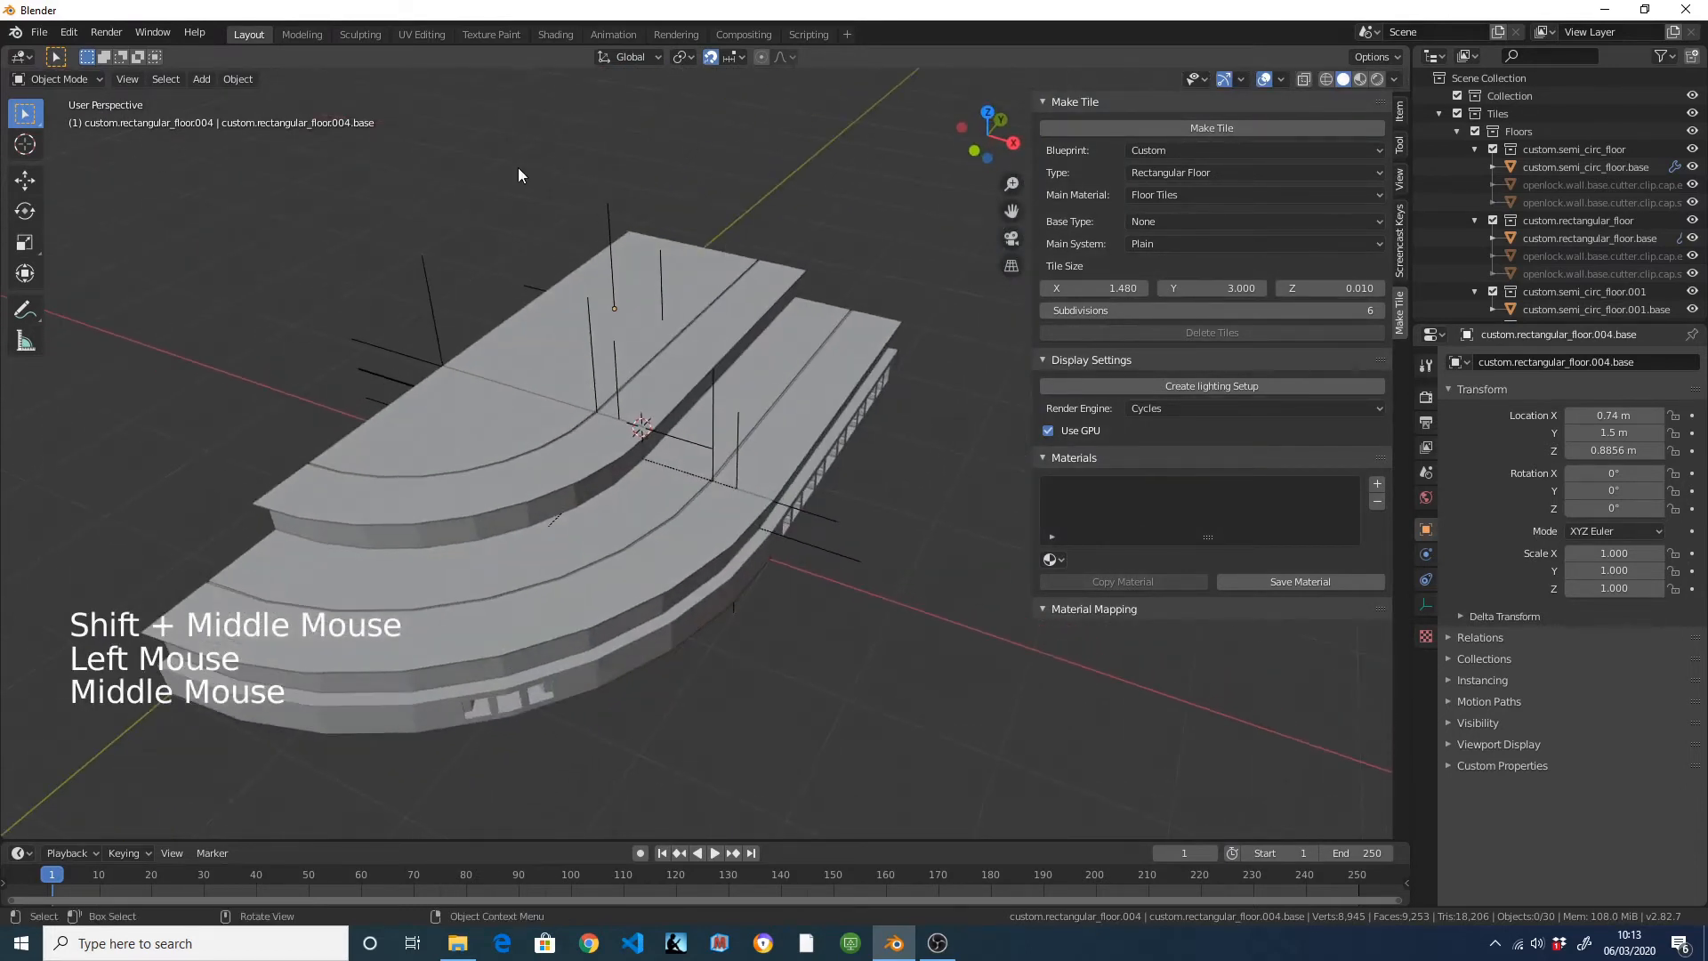
left_click(1359, 78)
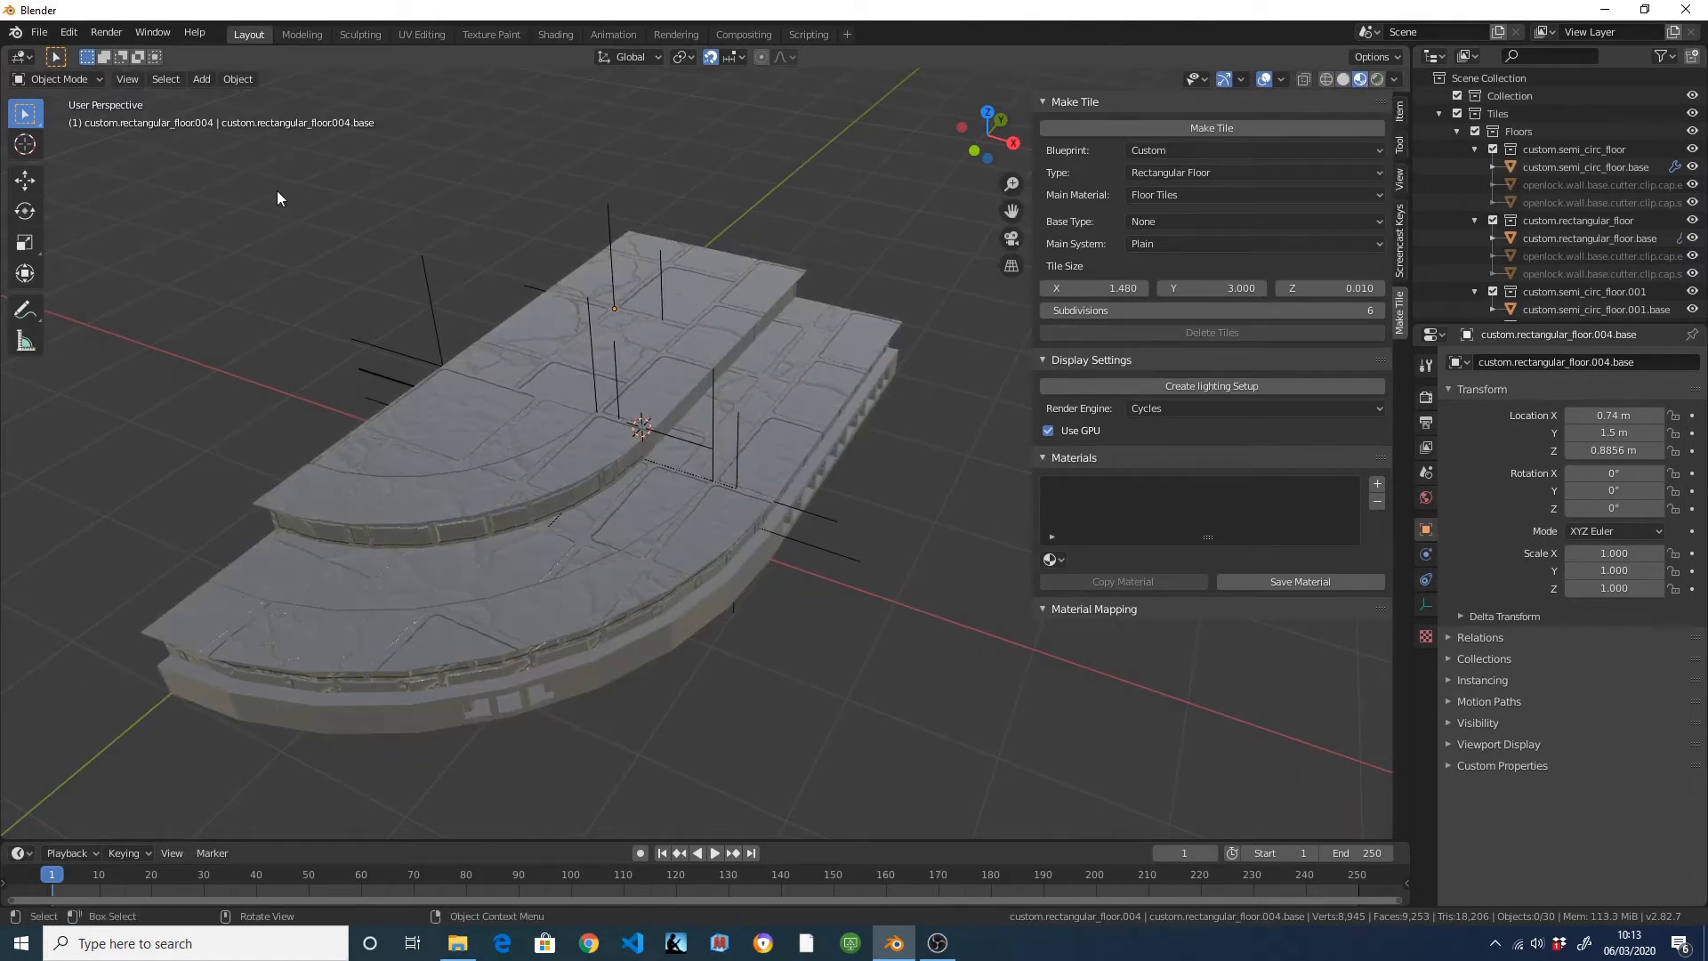
Save the scene as Plinth 1.blend in the Dungeon Layout Video folder.
key("ctrl+s")
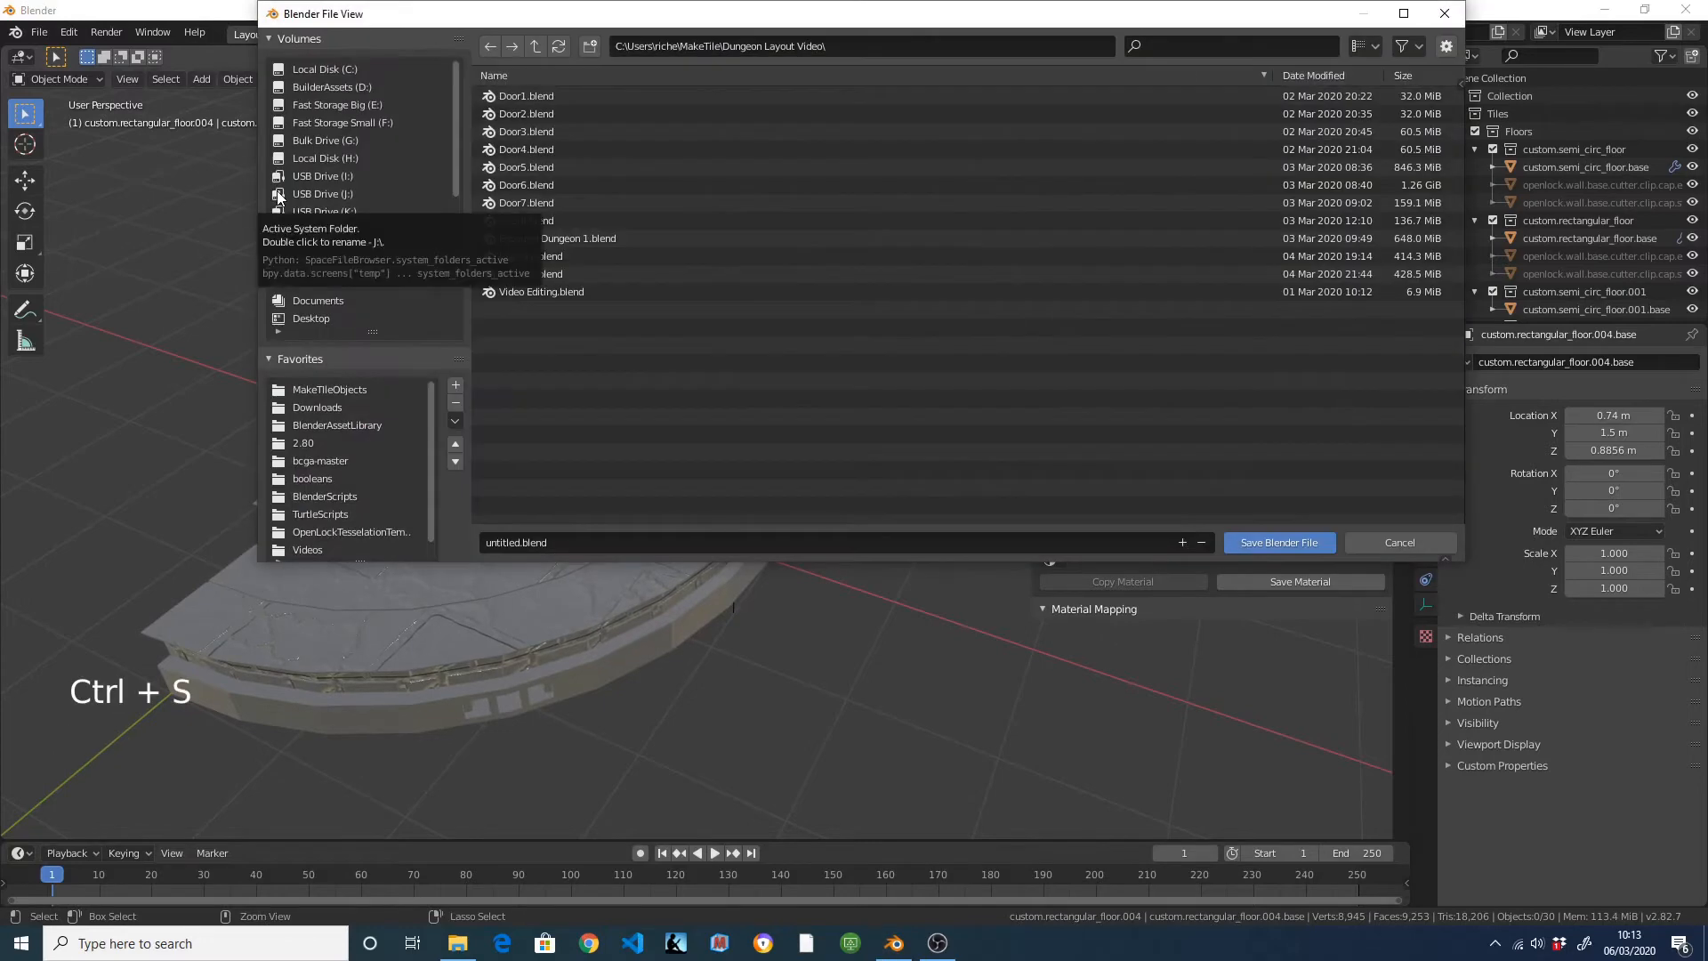
left_click(587, 542)
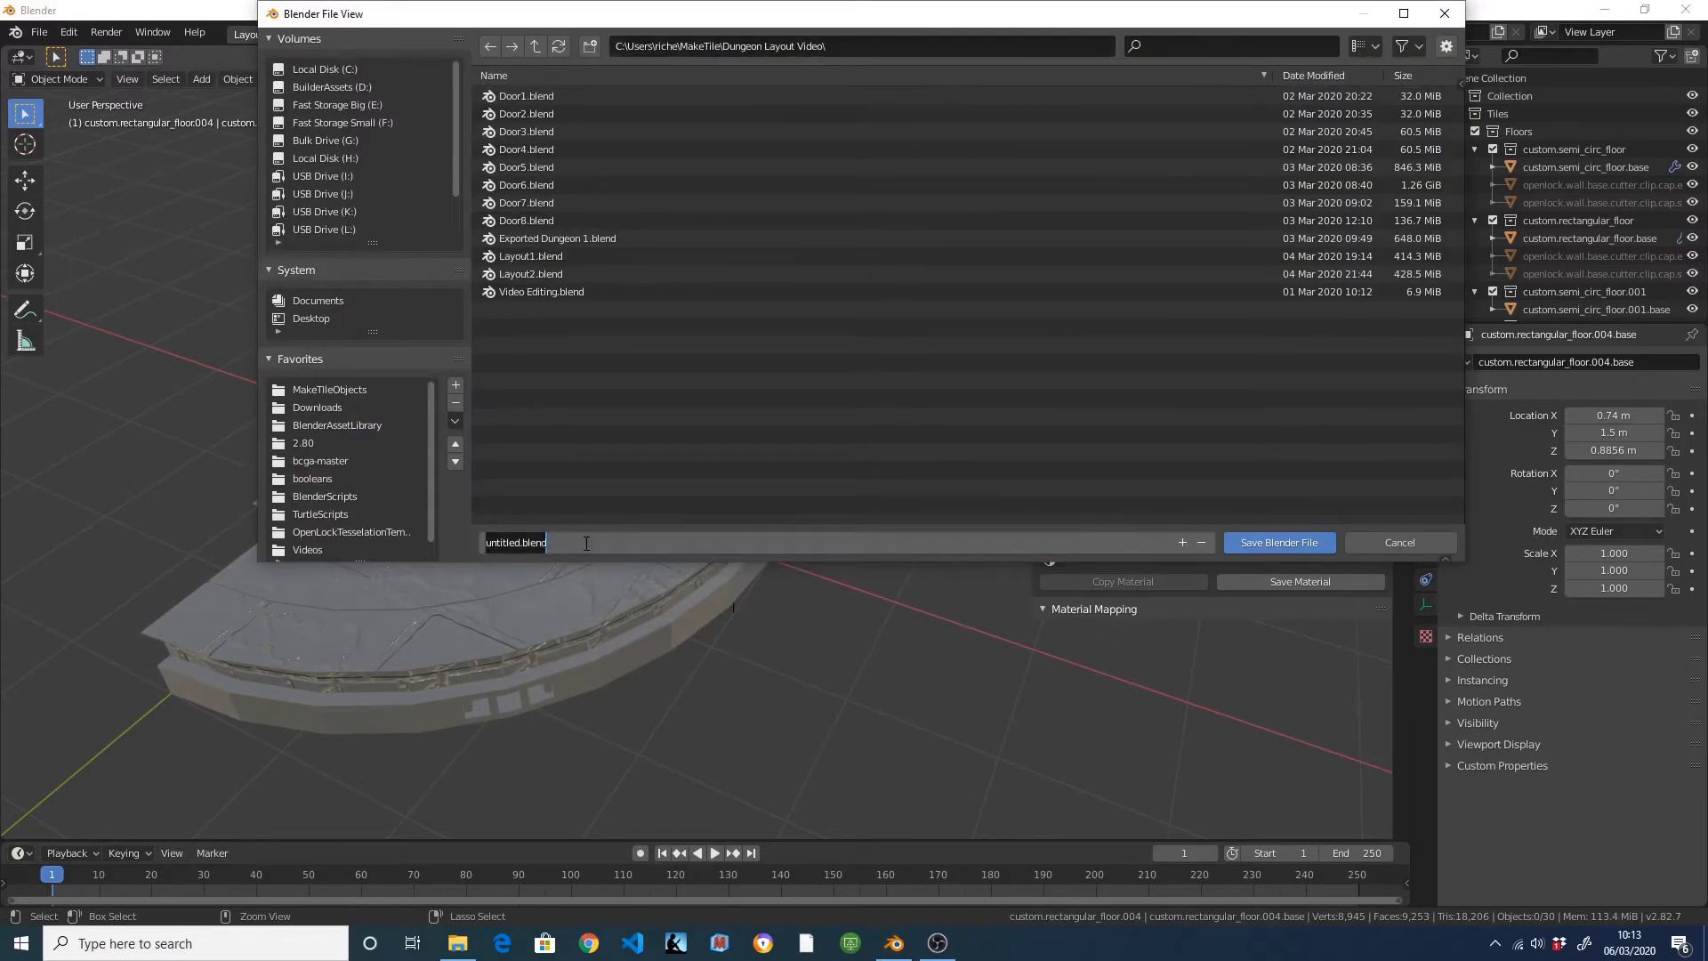
type("Plinth 2")
key("Return")
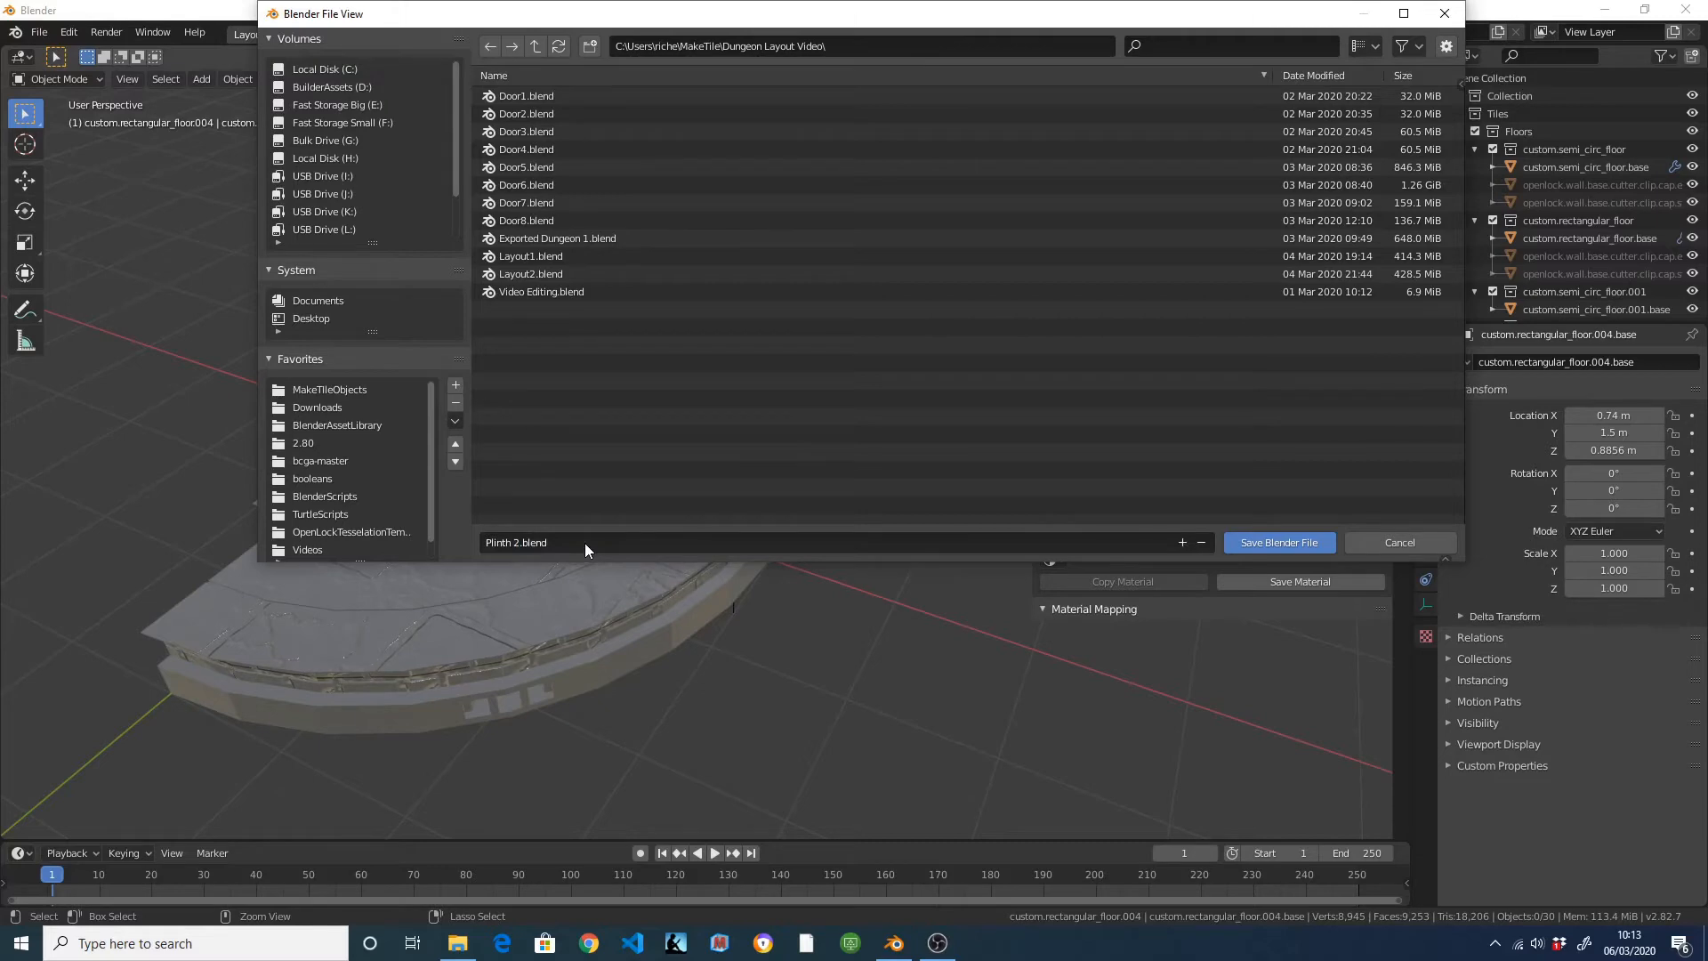
left_click(580, 539)
left_click(514, 542)
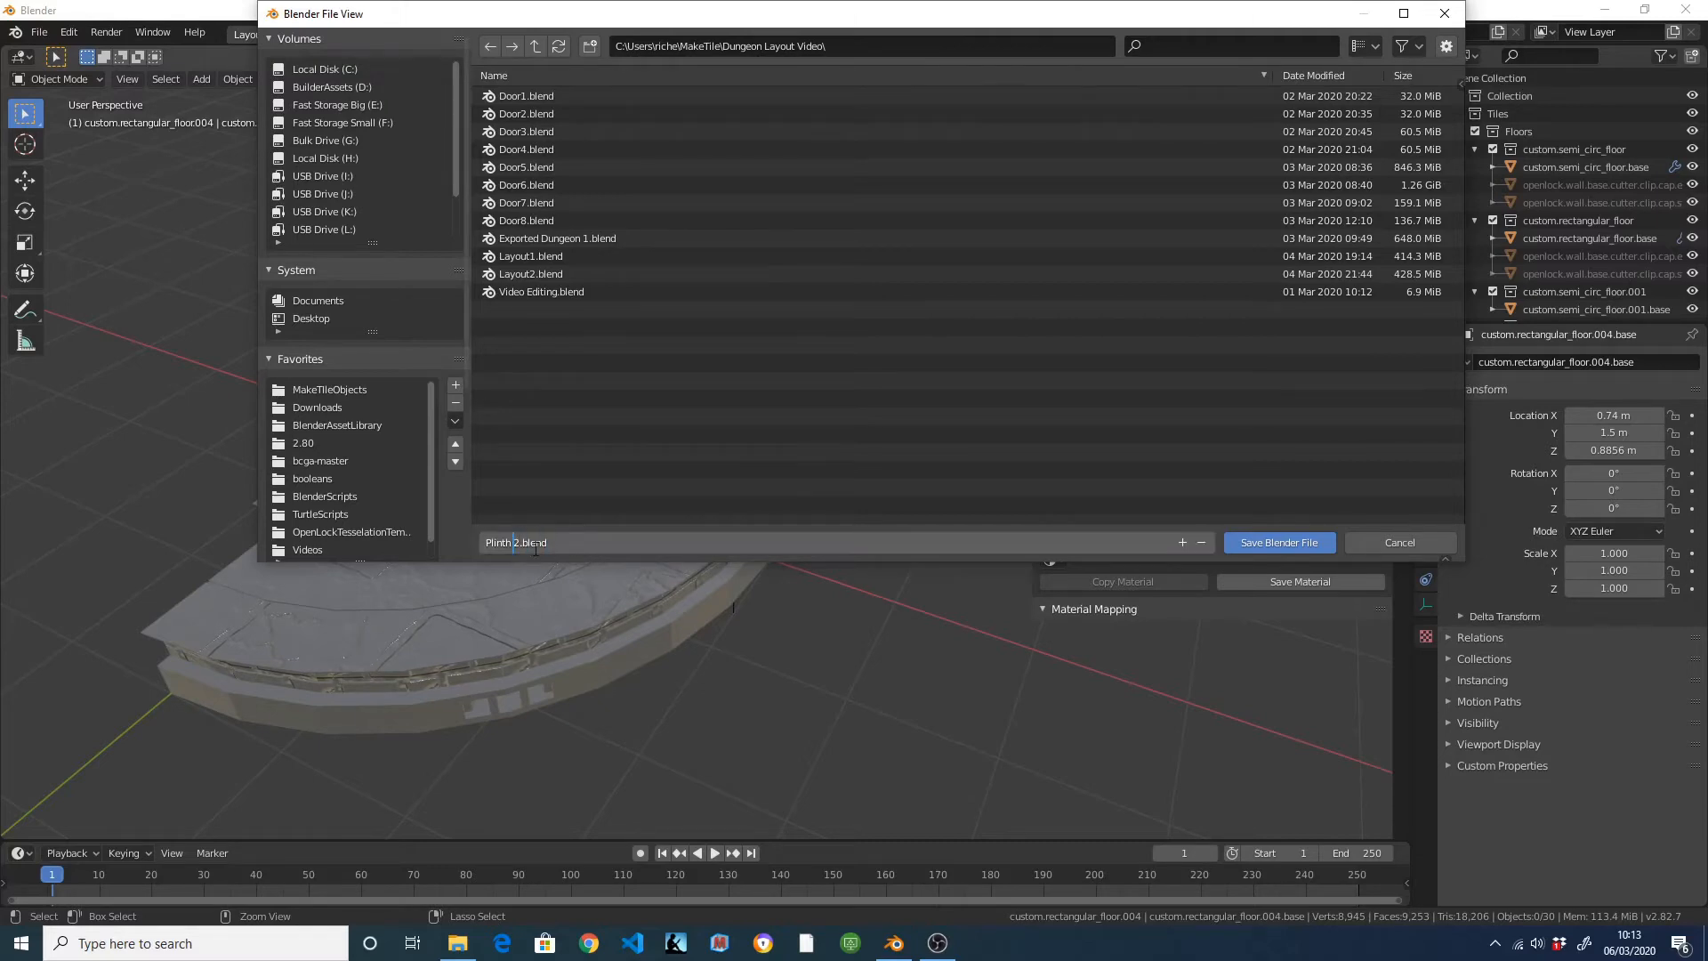
type("1")
key("Return")
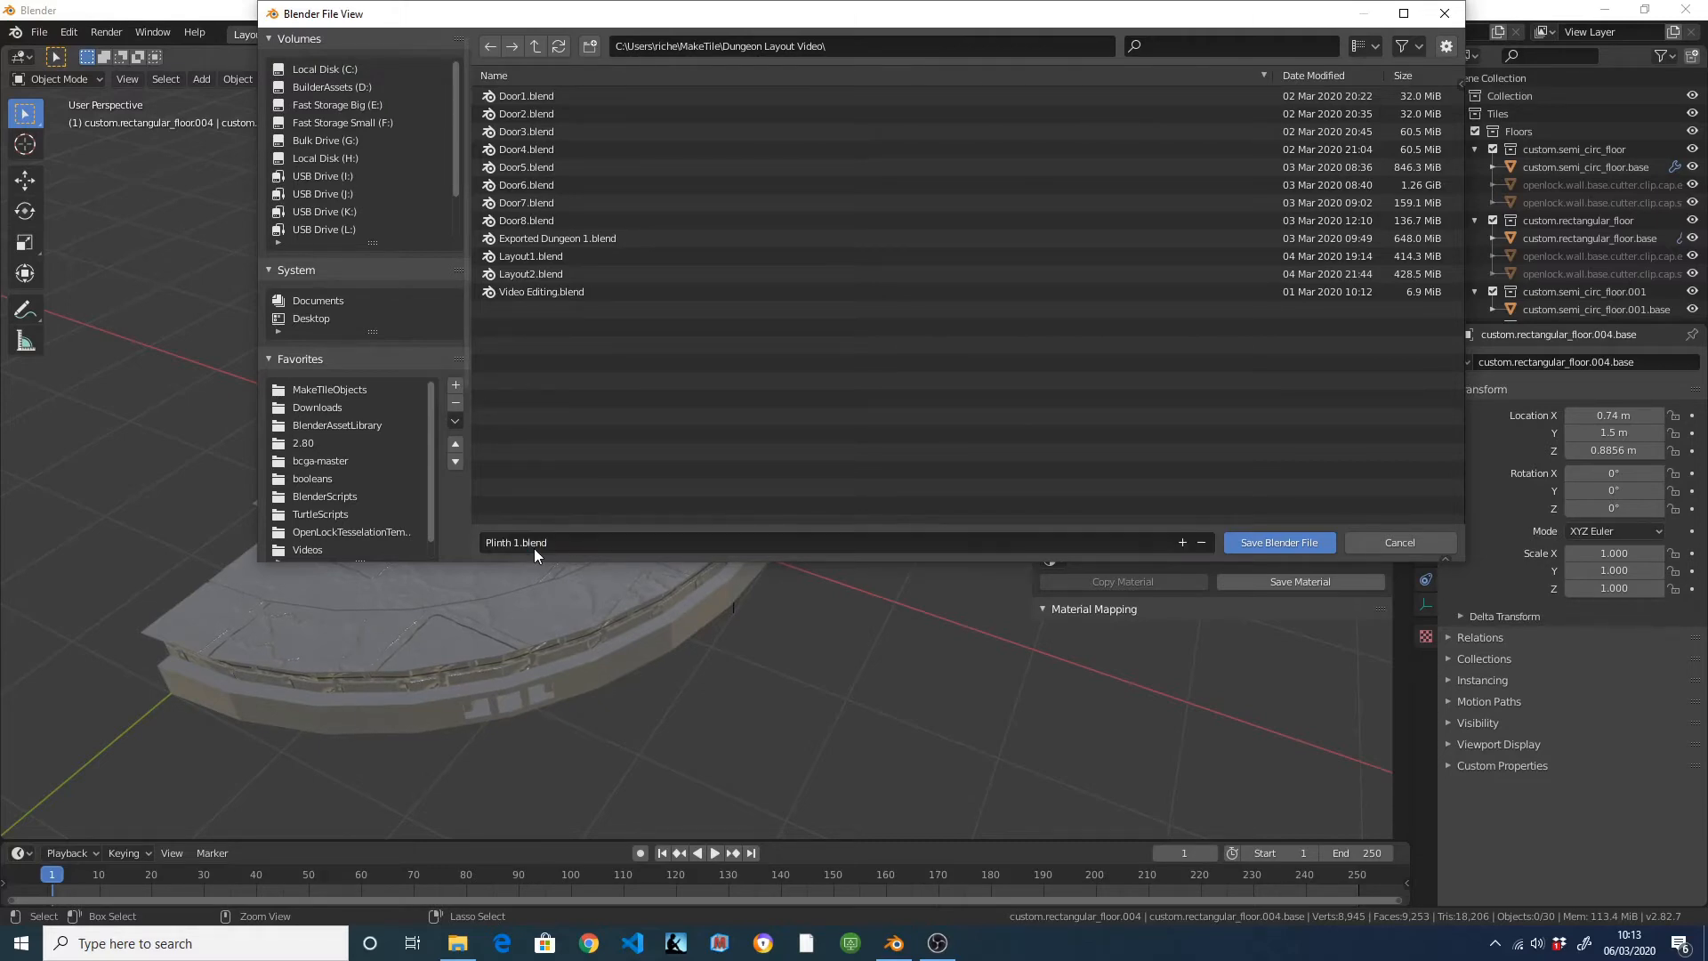
key("Return")
scroll(594, 485, "up", 2)
scroll(594, 485, "up", 2)
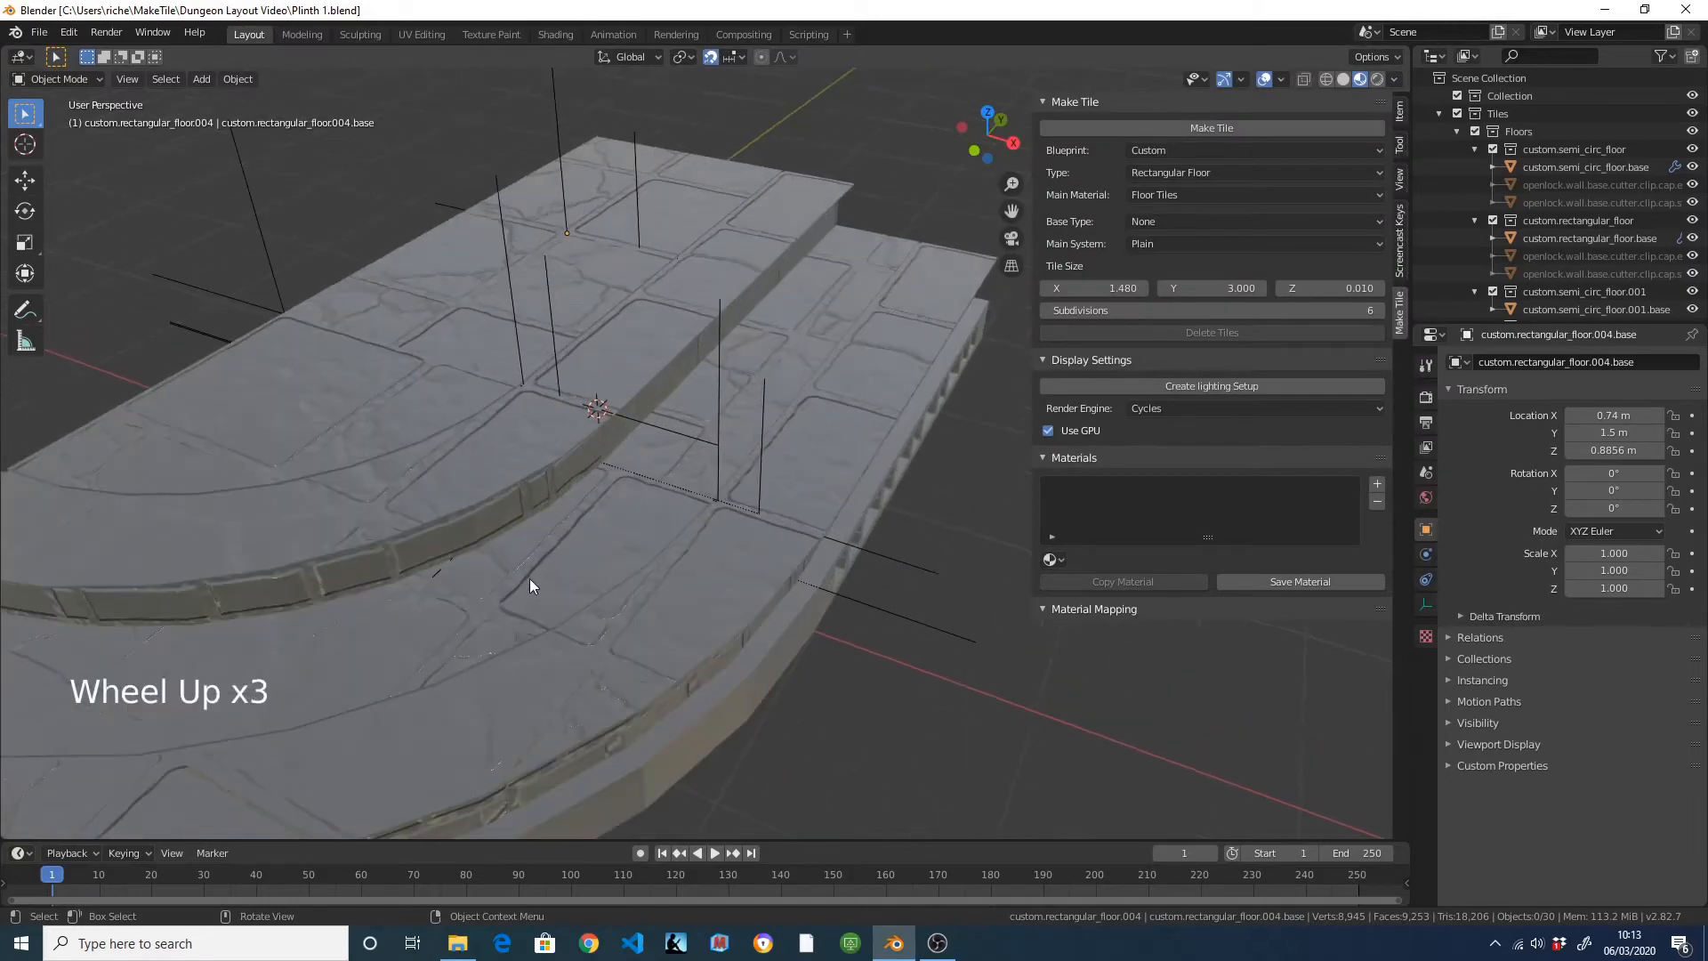
Link the materials of the upper tier's curved brick wall to the straight wall that adjoins it.
middle_click_drag(530, 579, 515, 445, "shift")
scroll(600, 450, "up", 1, "shift")
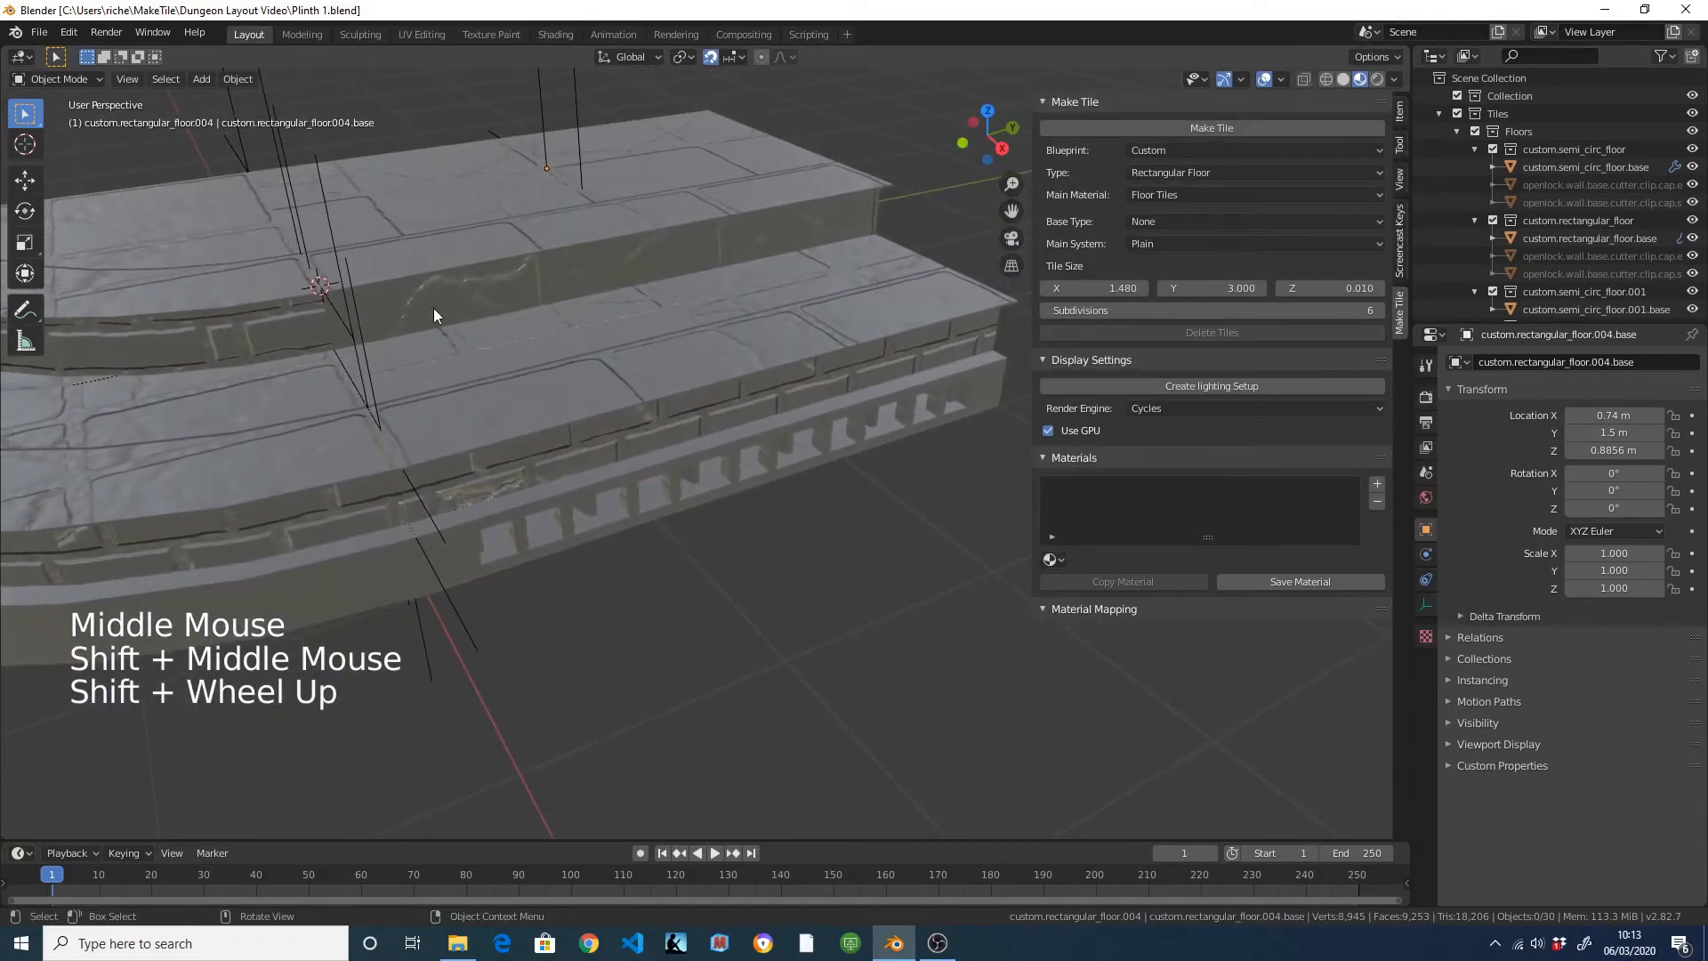
left_click(456, 299)
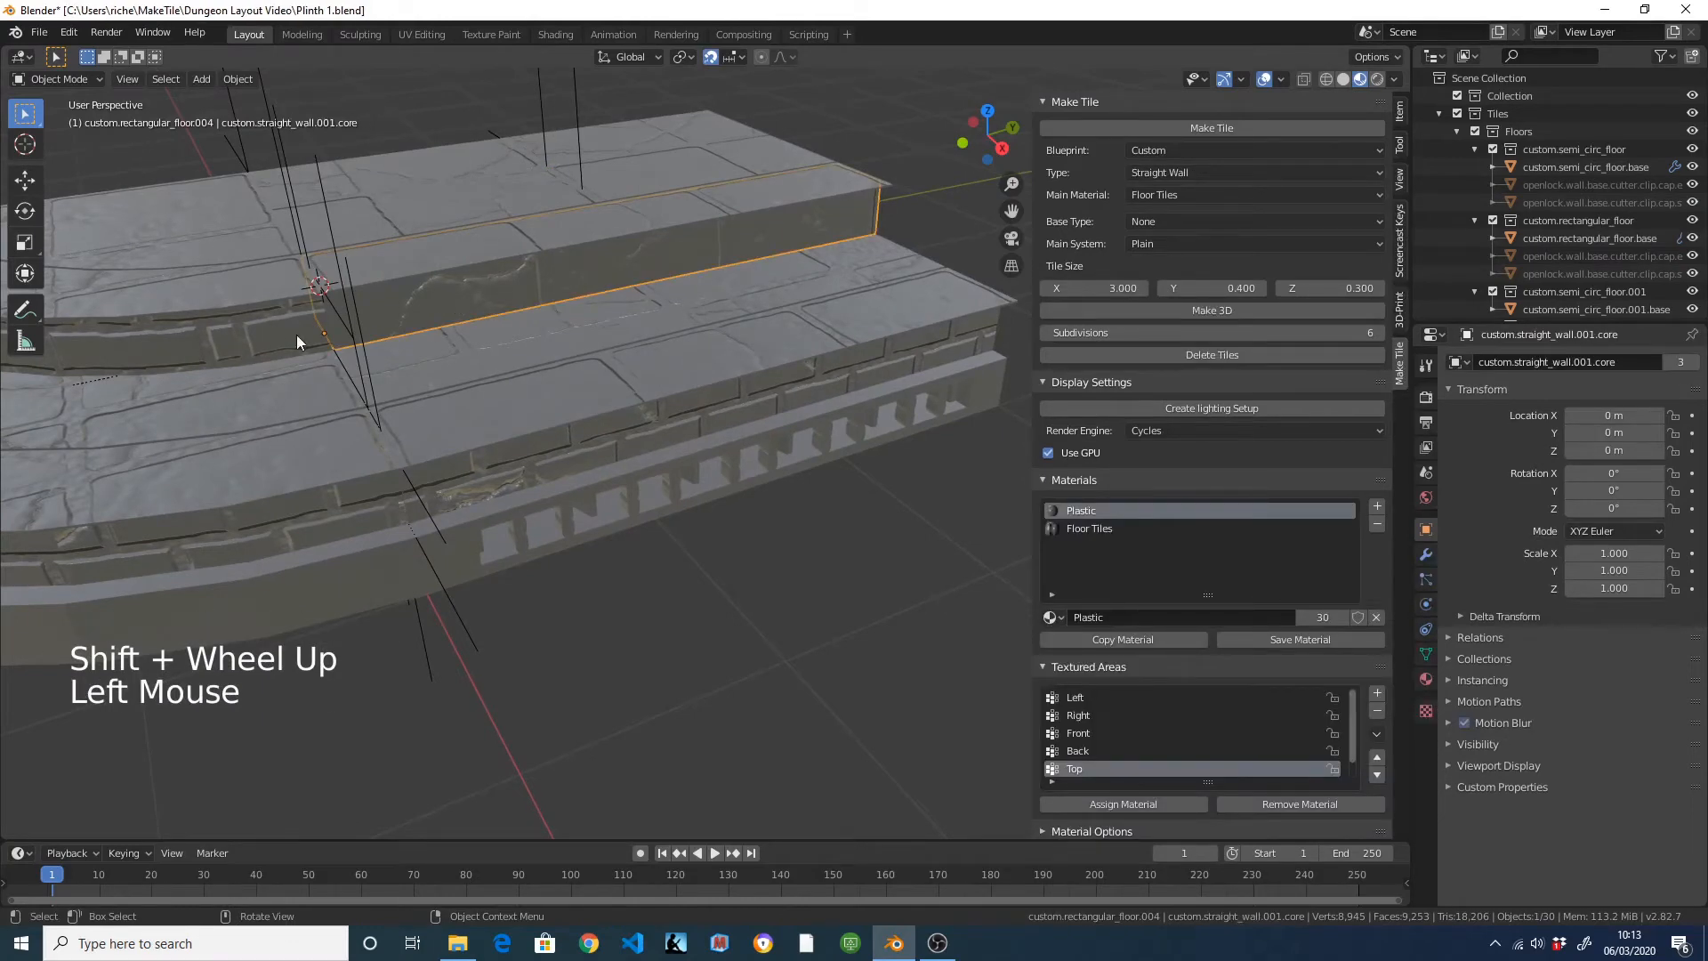
left_click(233, 338, "shift")
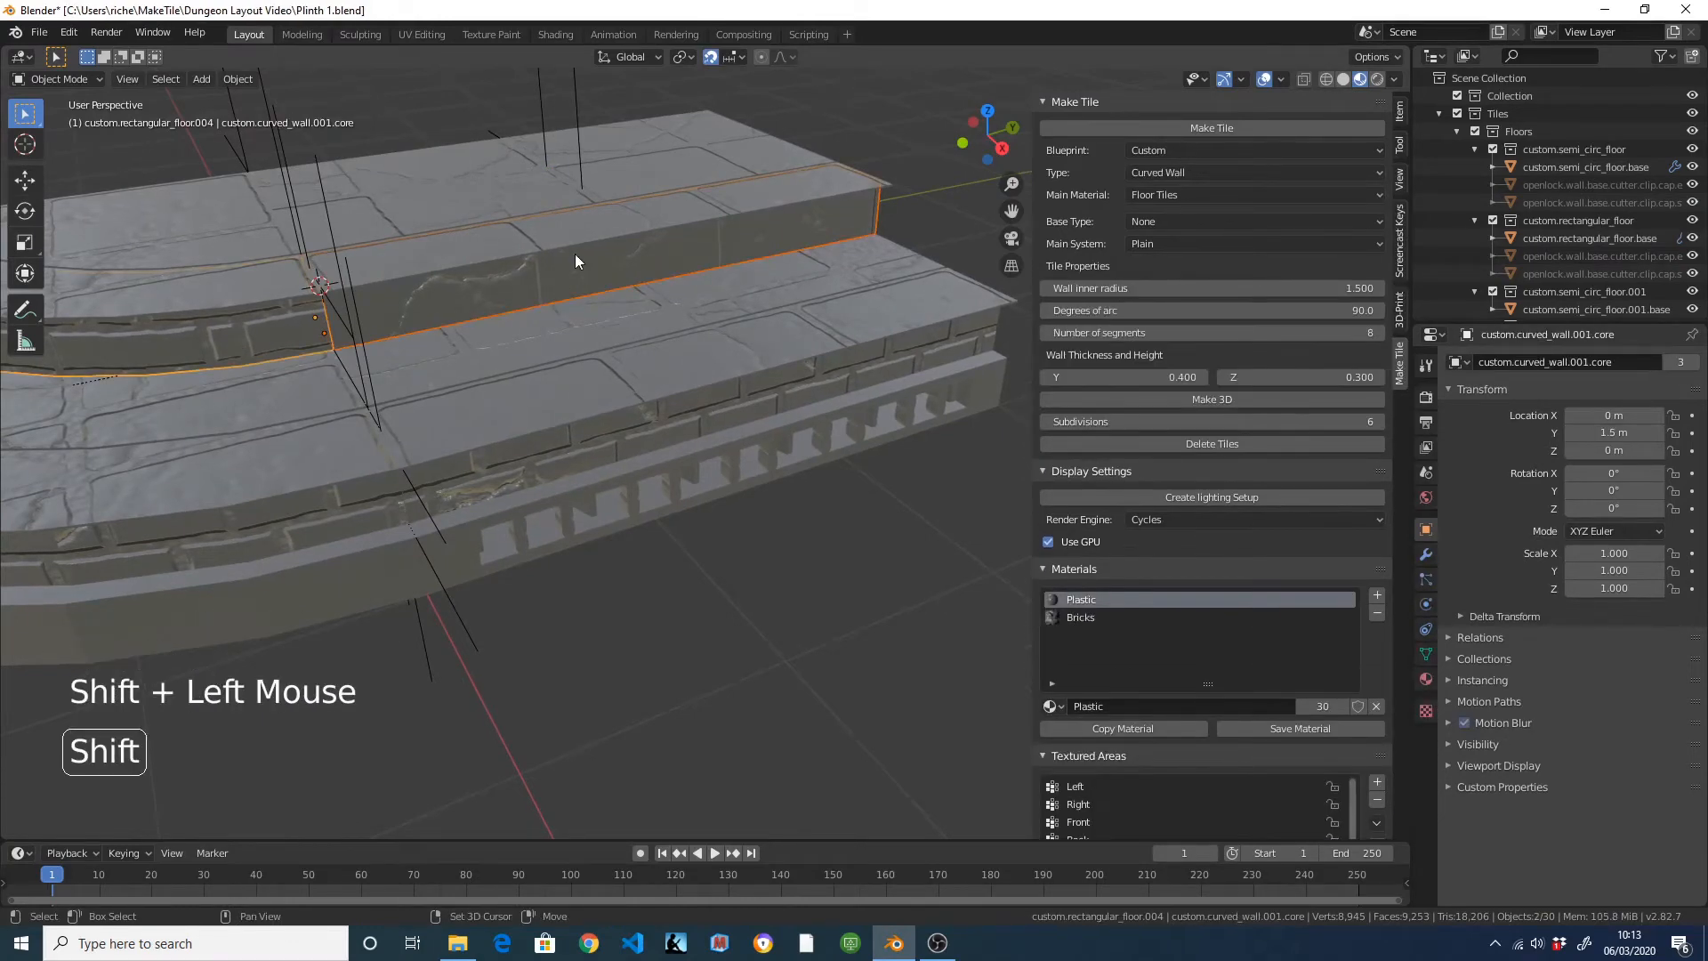
left_click(574, 275)
left_click(268, 337, "shift")
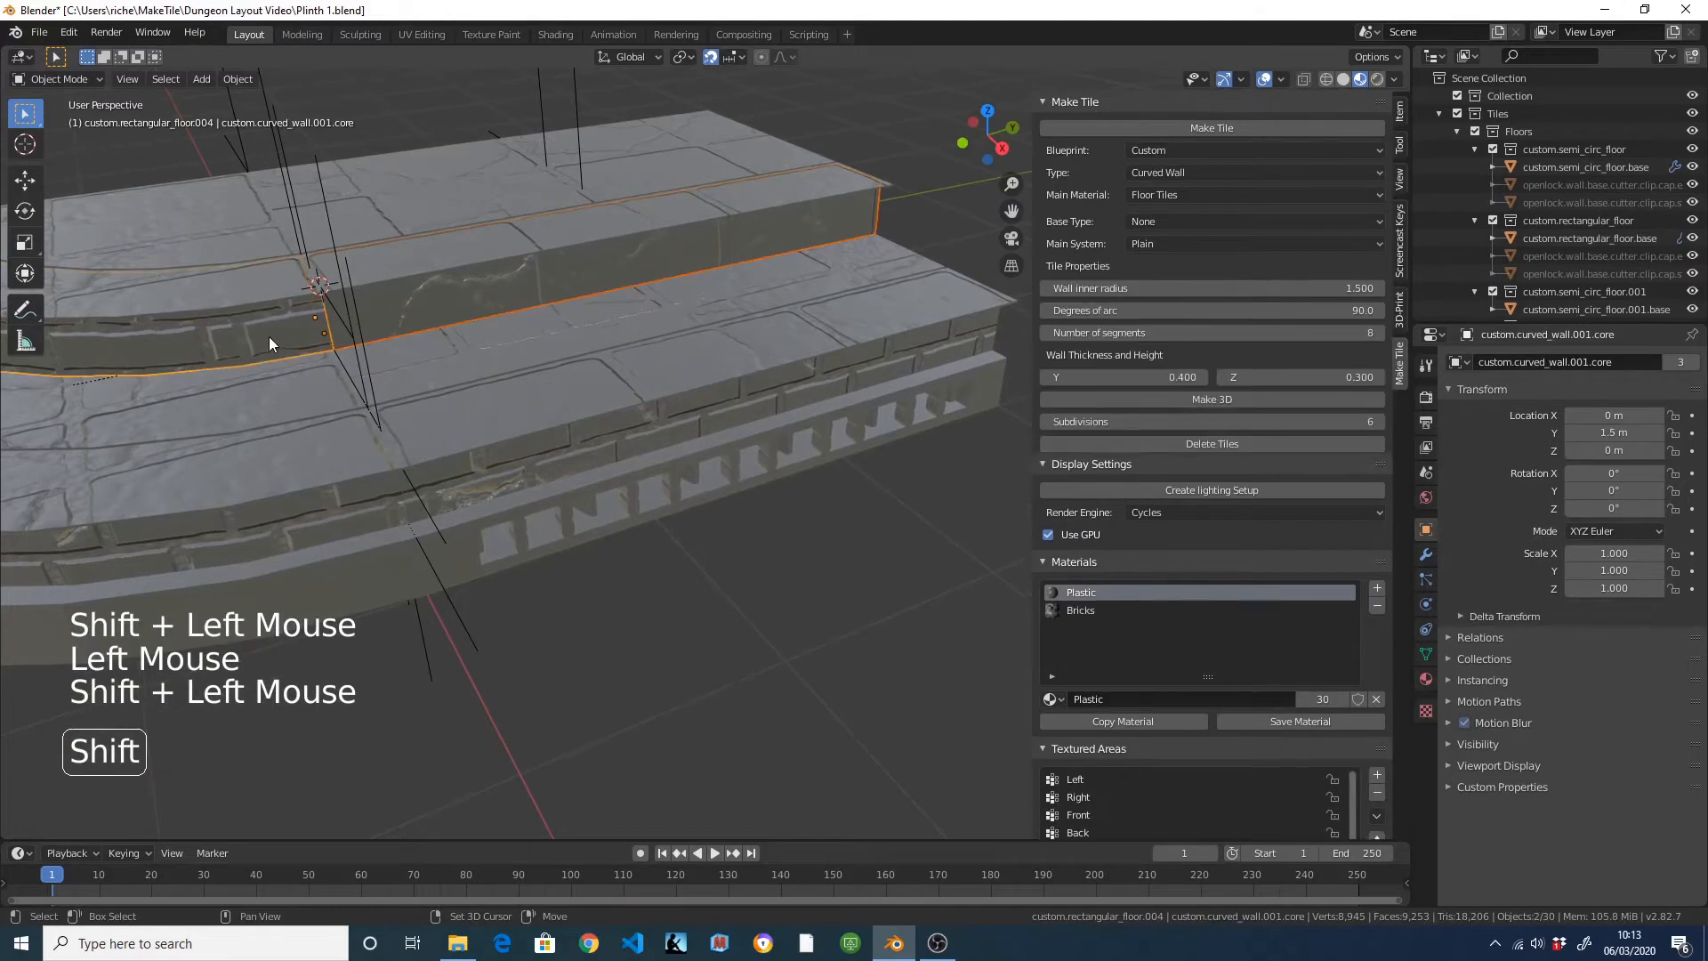
key("ctrl+l")
mouse_move(273, 338)
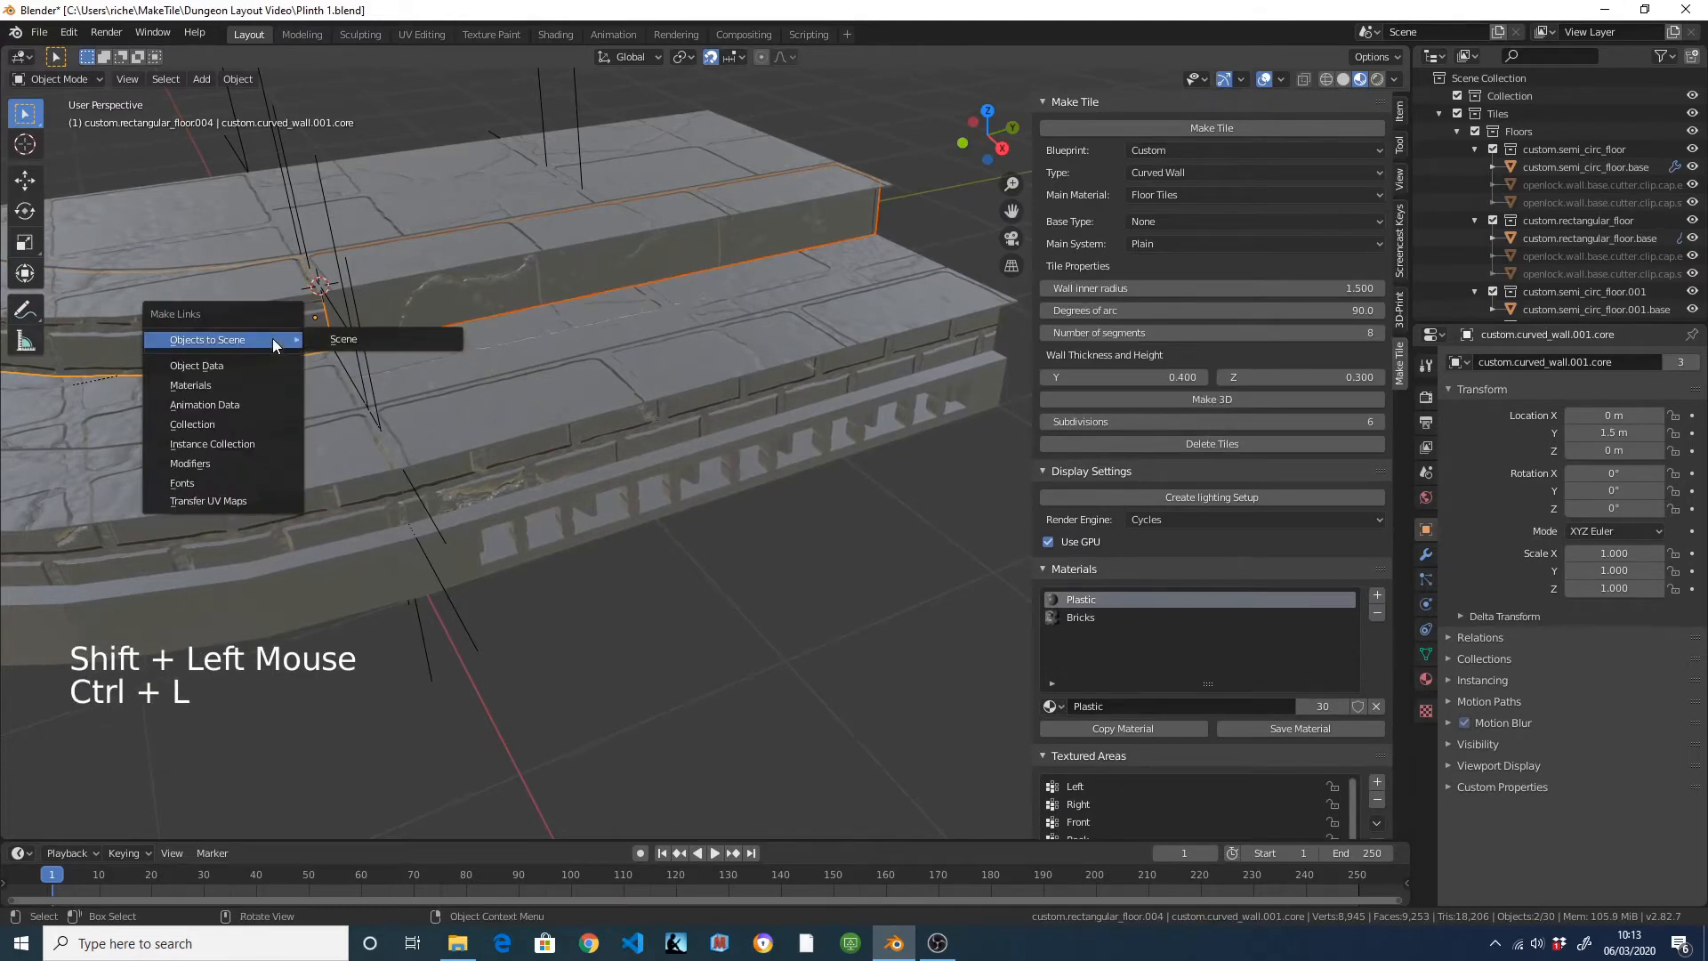
left_click(184, 386)
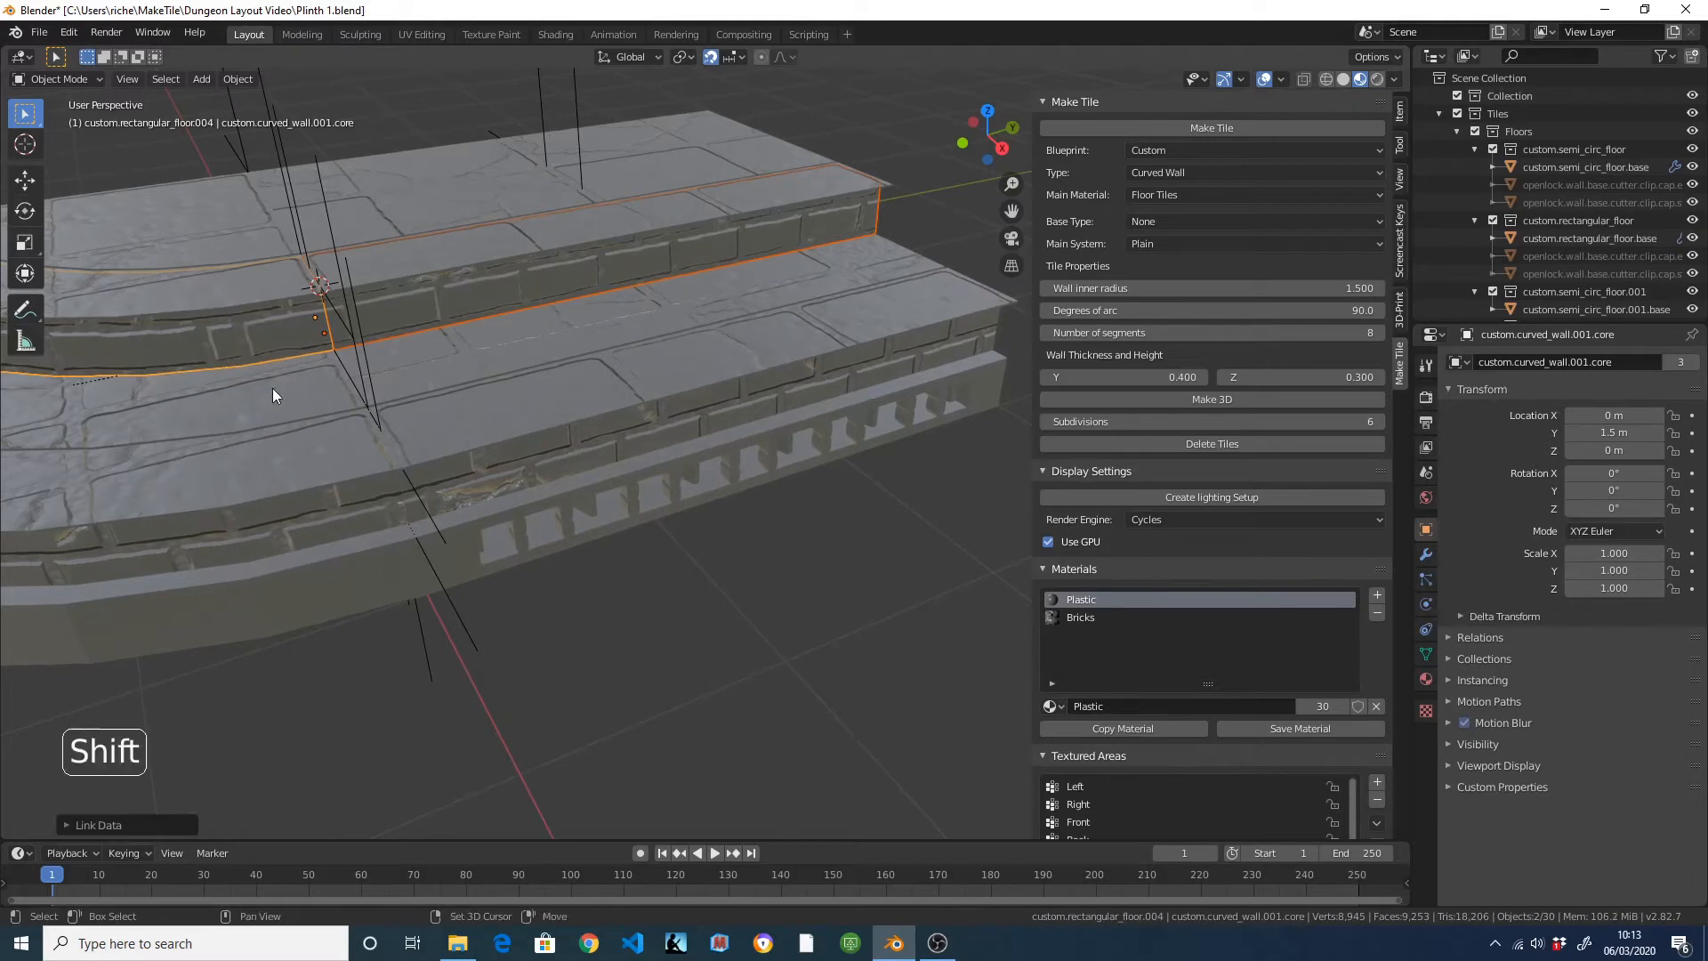
Open the choice of replacement materials for the Floor Tiles slot of the upper tier's narrow straight floor.
middle_click_drag(273, 388, 450, 368, "shift")
scroll(475, 450, "down", 2)
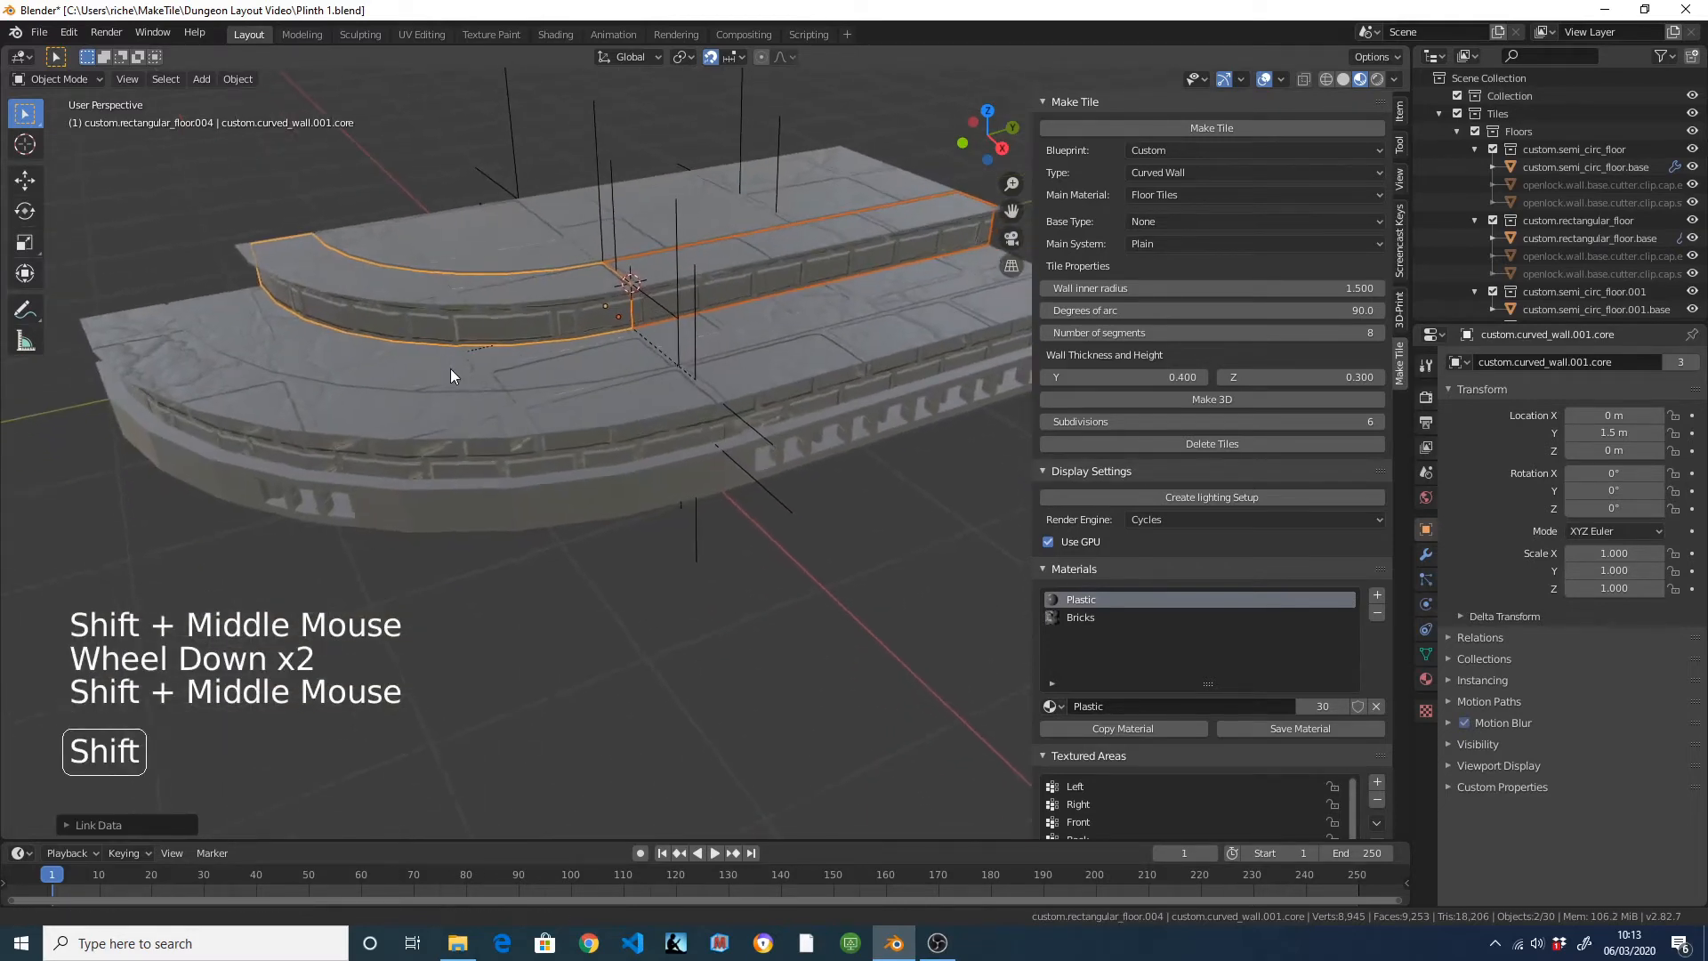
left_click(837, 349)
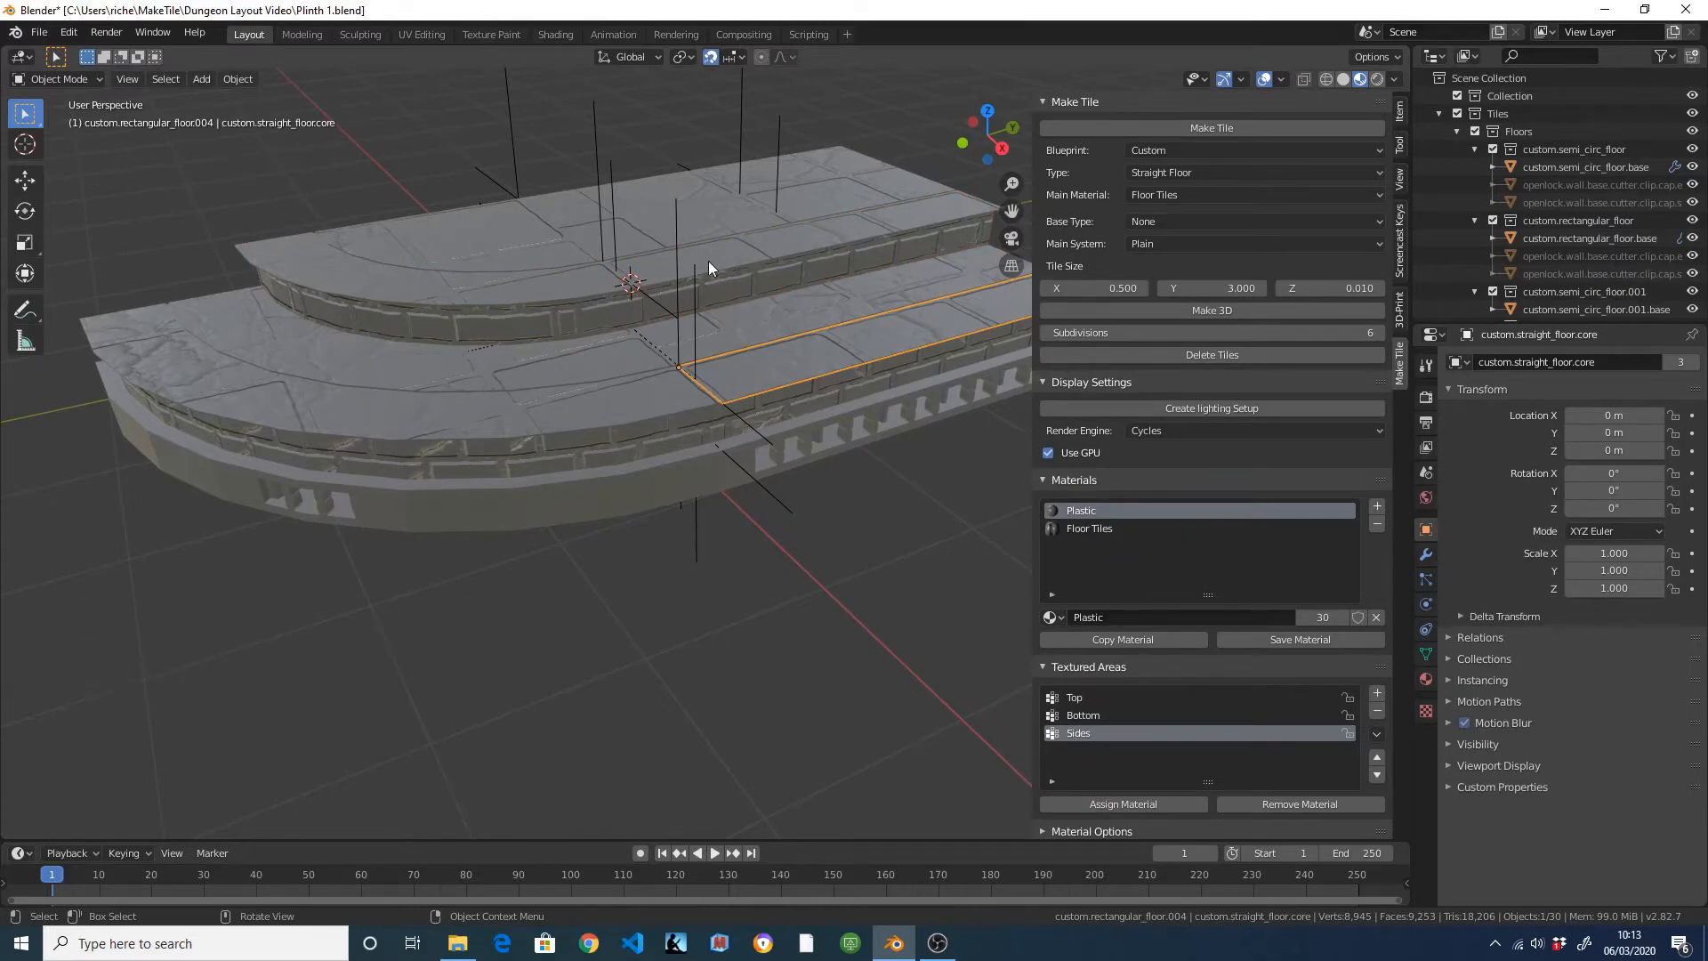
left_click(793, 248)
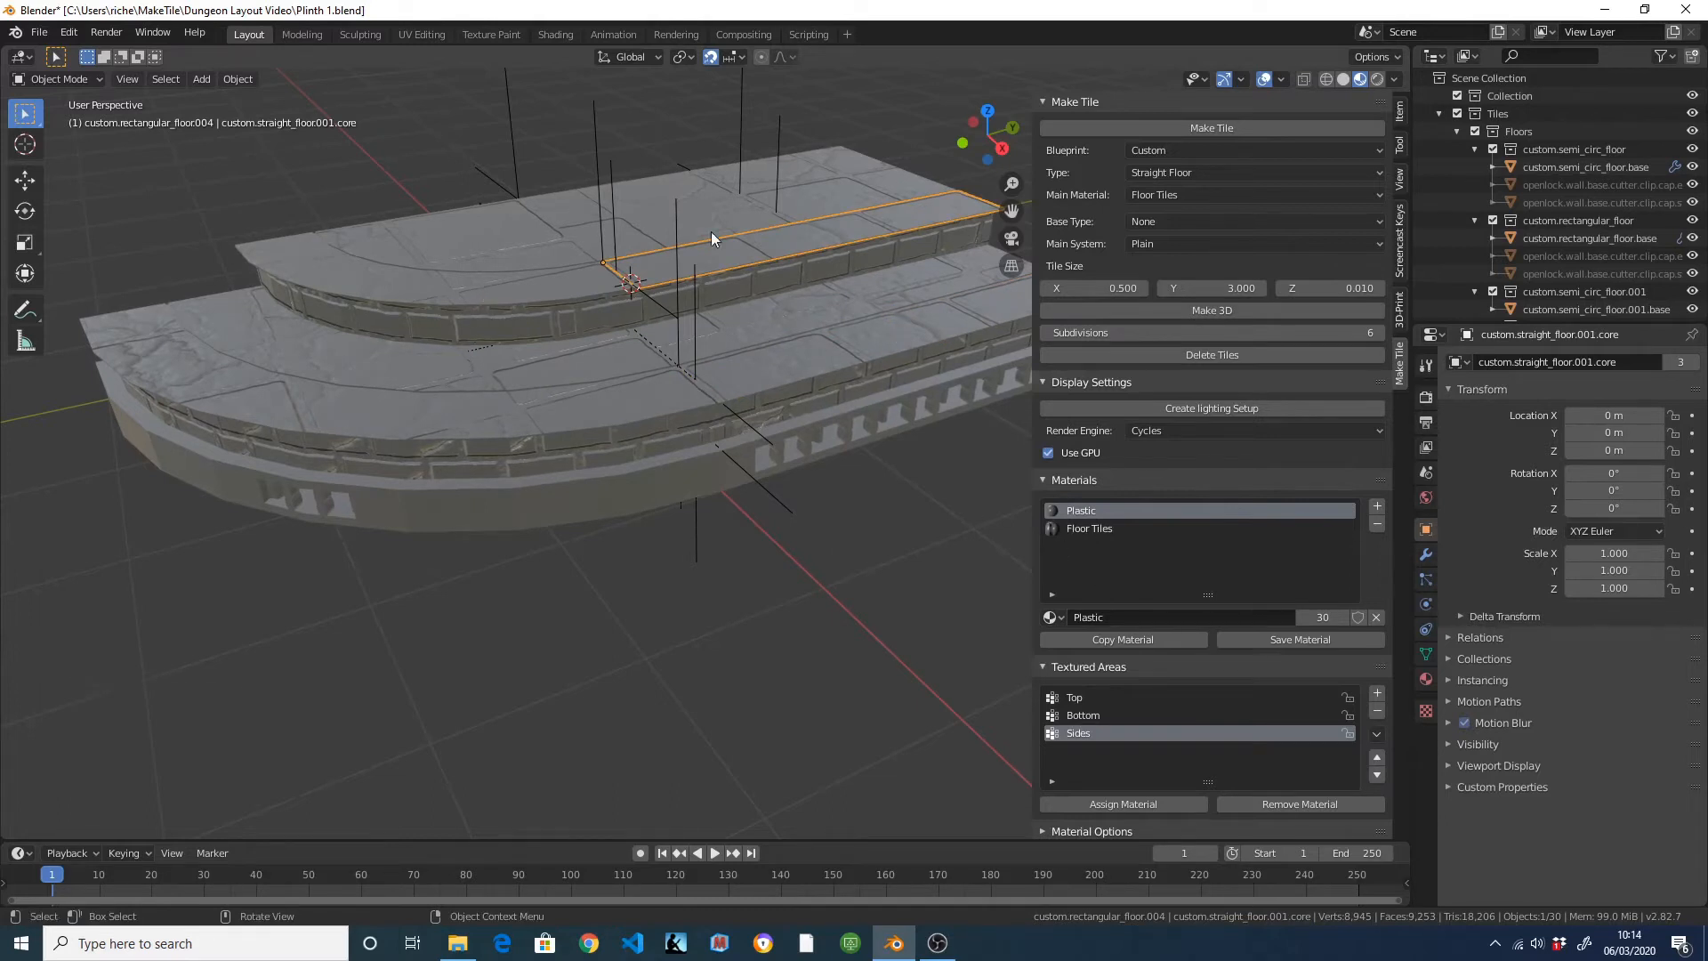
left_click(1105, 530)
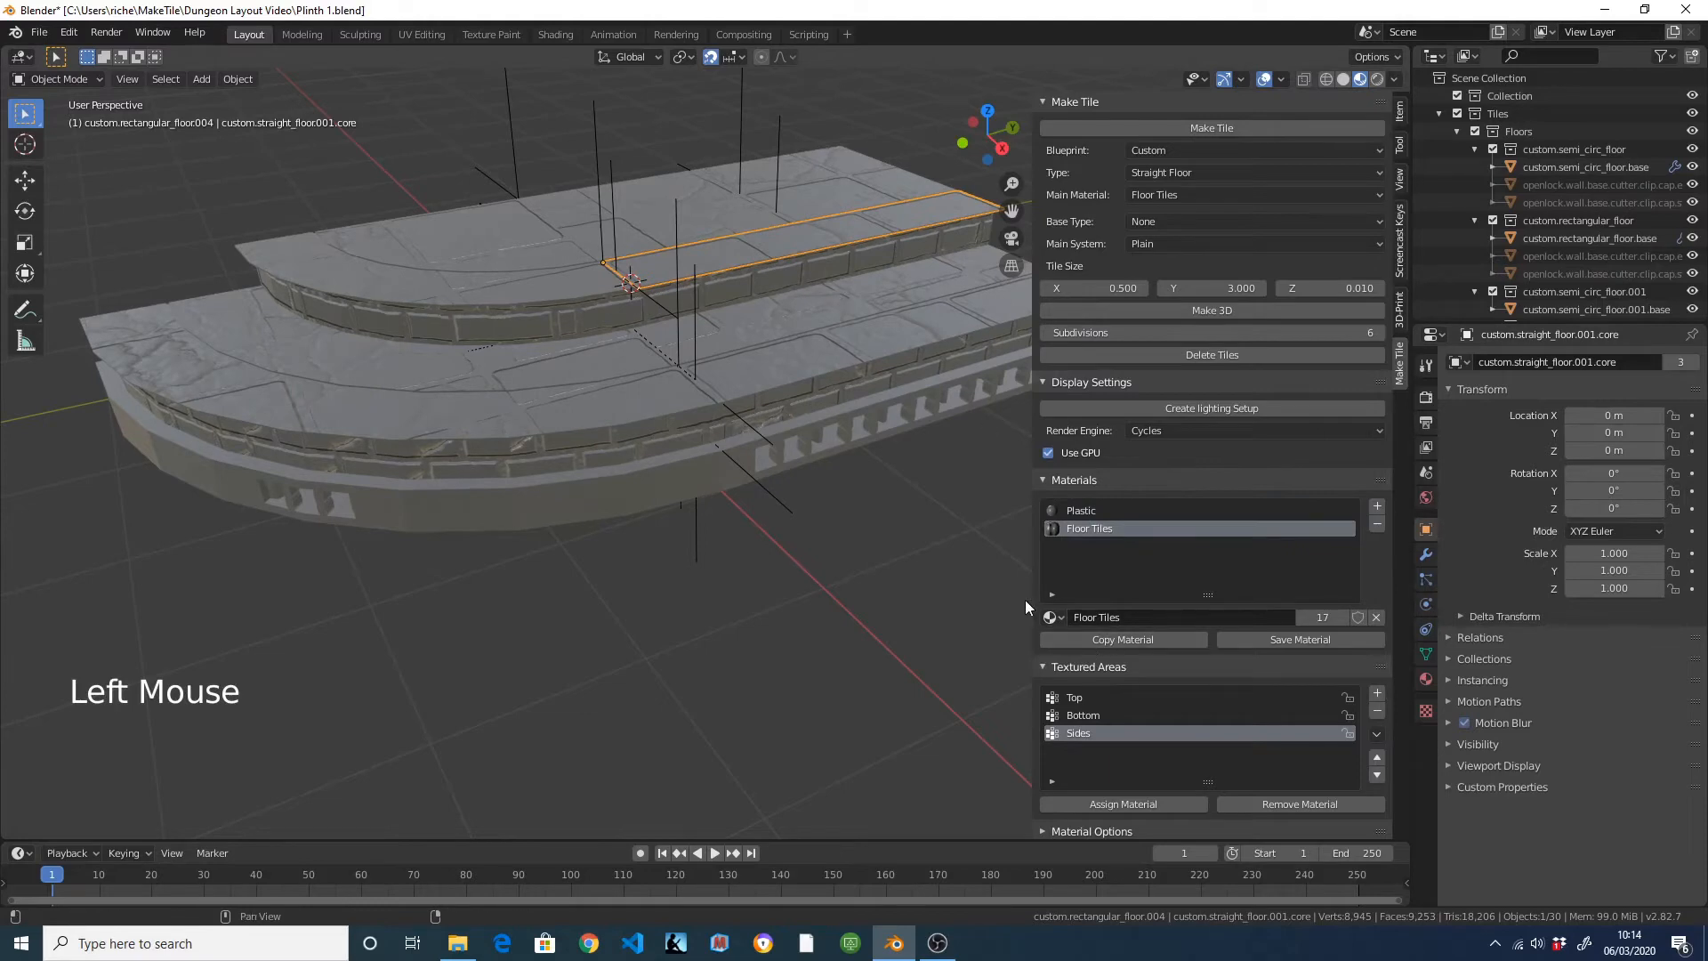
left_click(1050, 616)
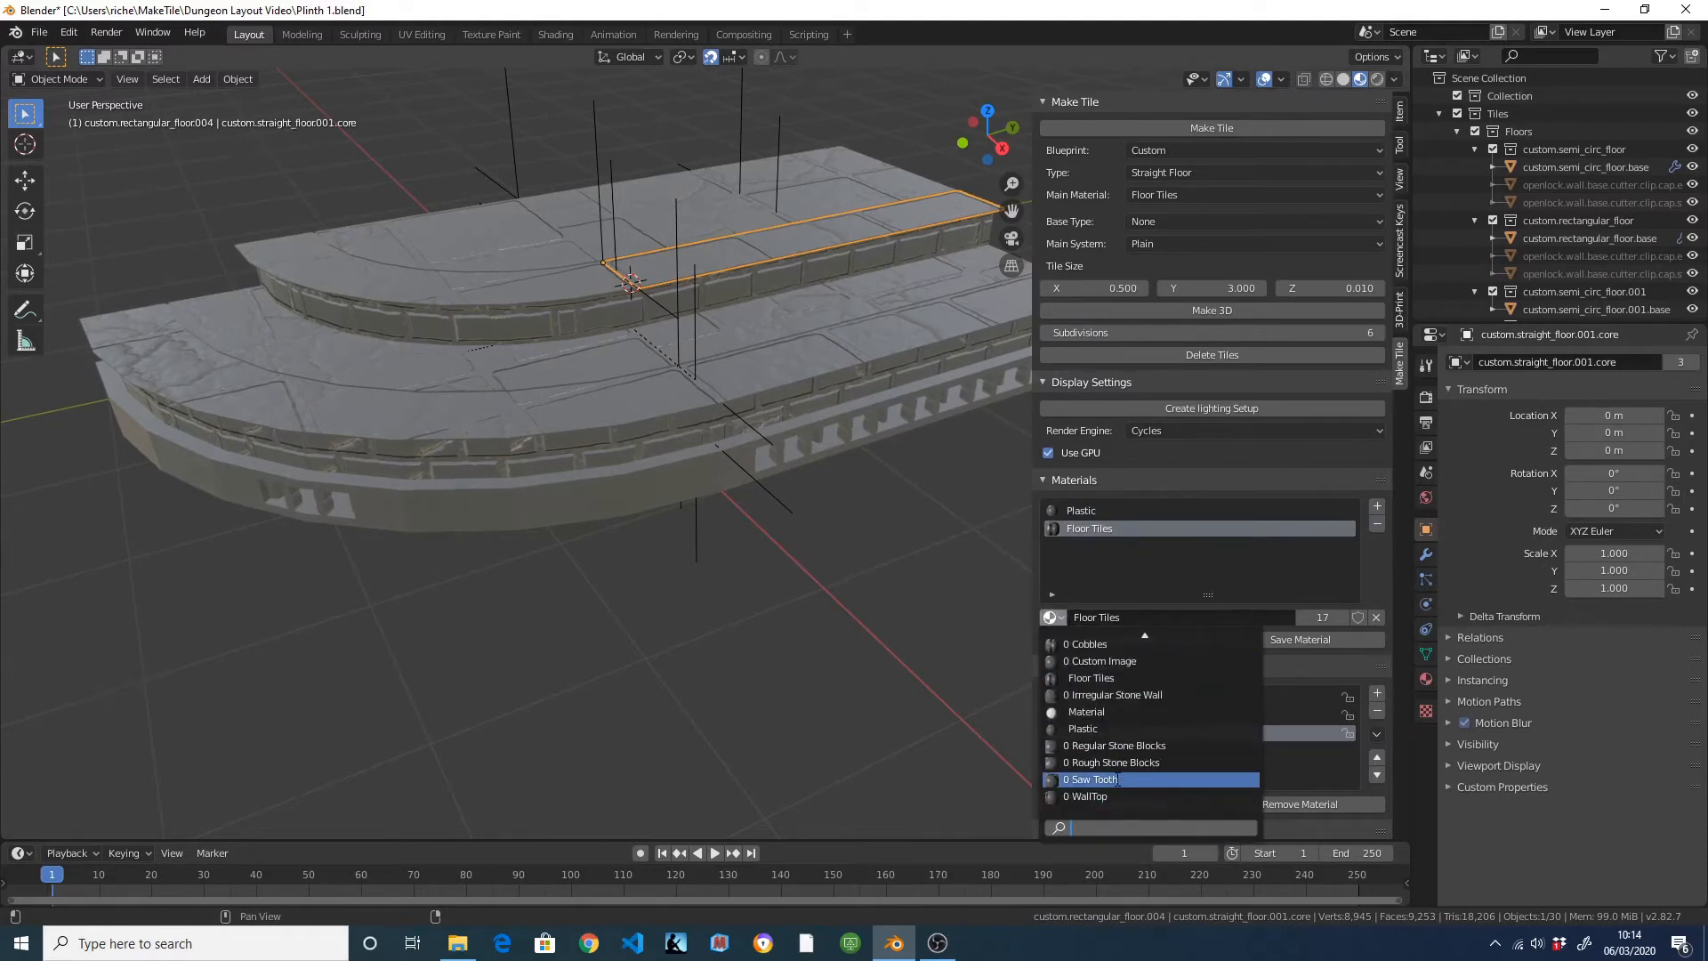
Replace the Floor Tiles material on the upper straight border tile with Saw Tooth and link its materials to the lower straight border tile.
left_click(1094, 779)
middle_click_drag(891, 411, 748, 458, "shift")
left_click(740, 437)
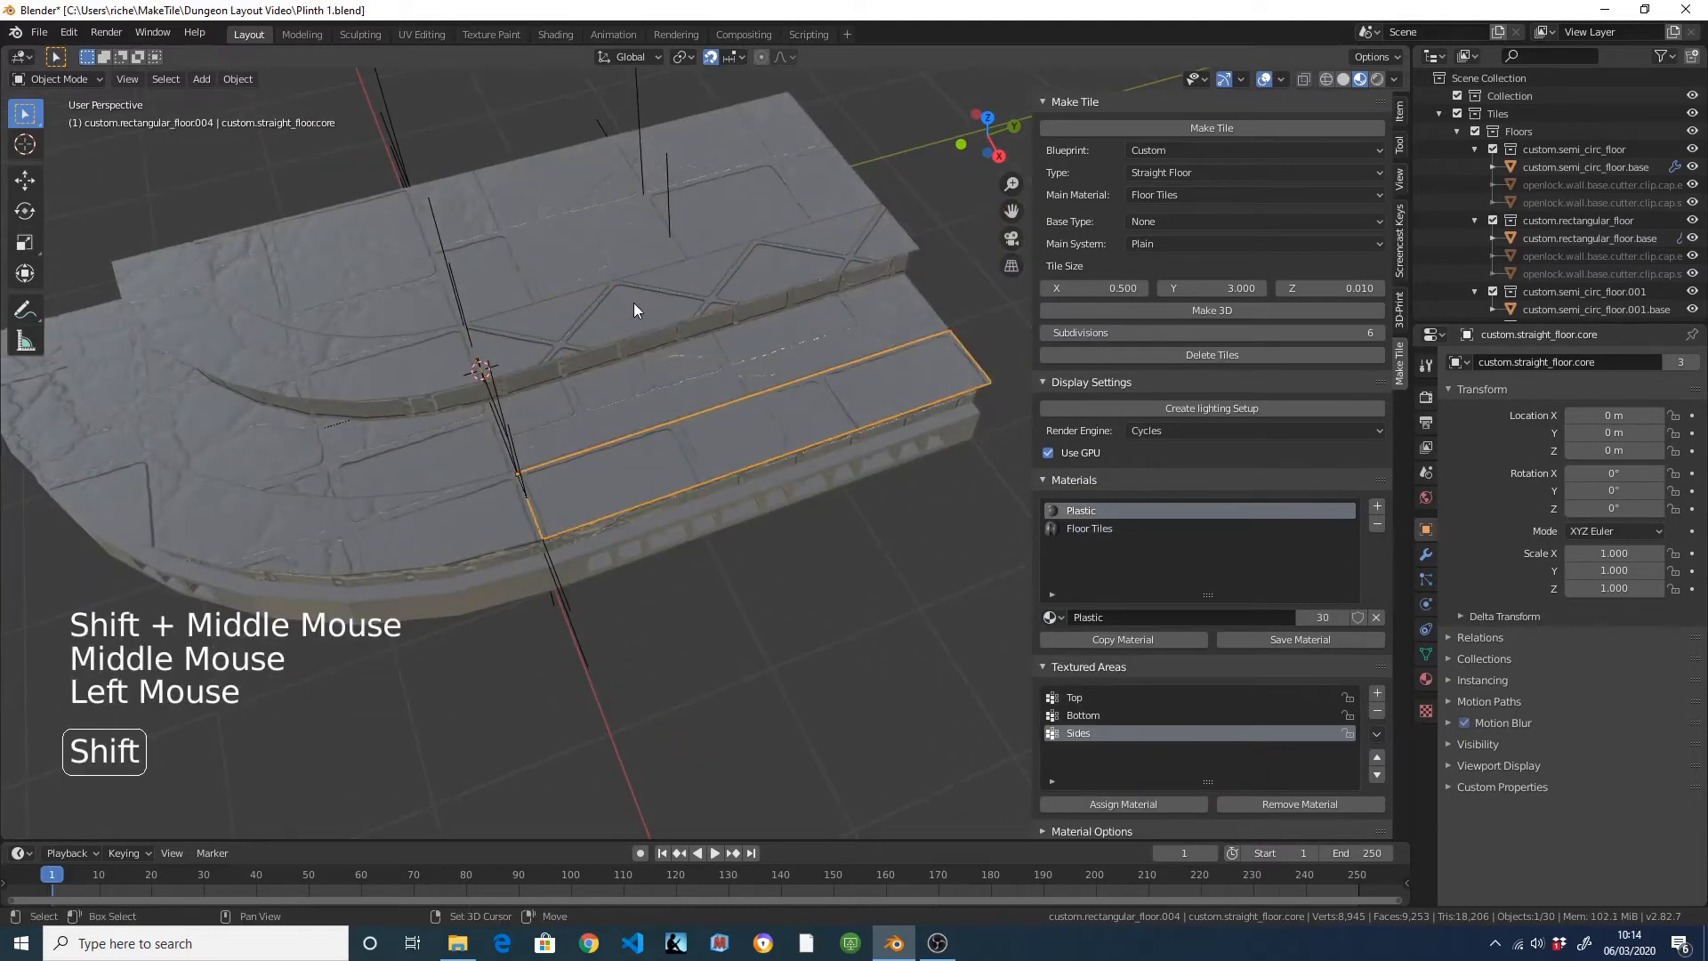
left_click(634, 300, "shift")
key("ctrl+l")
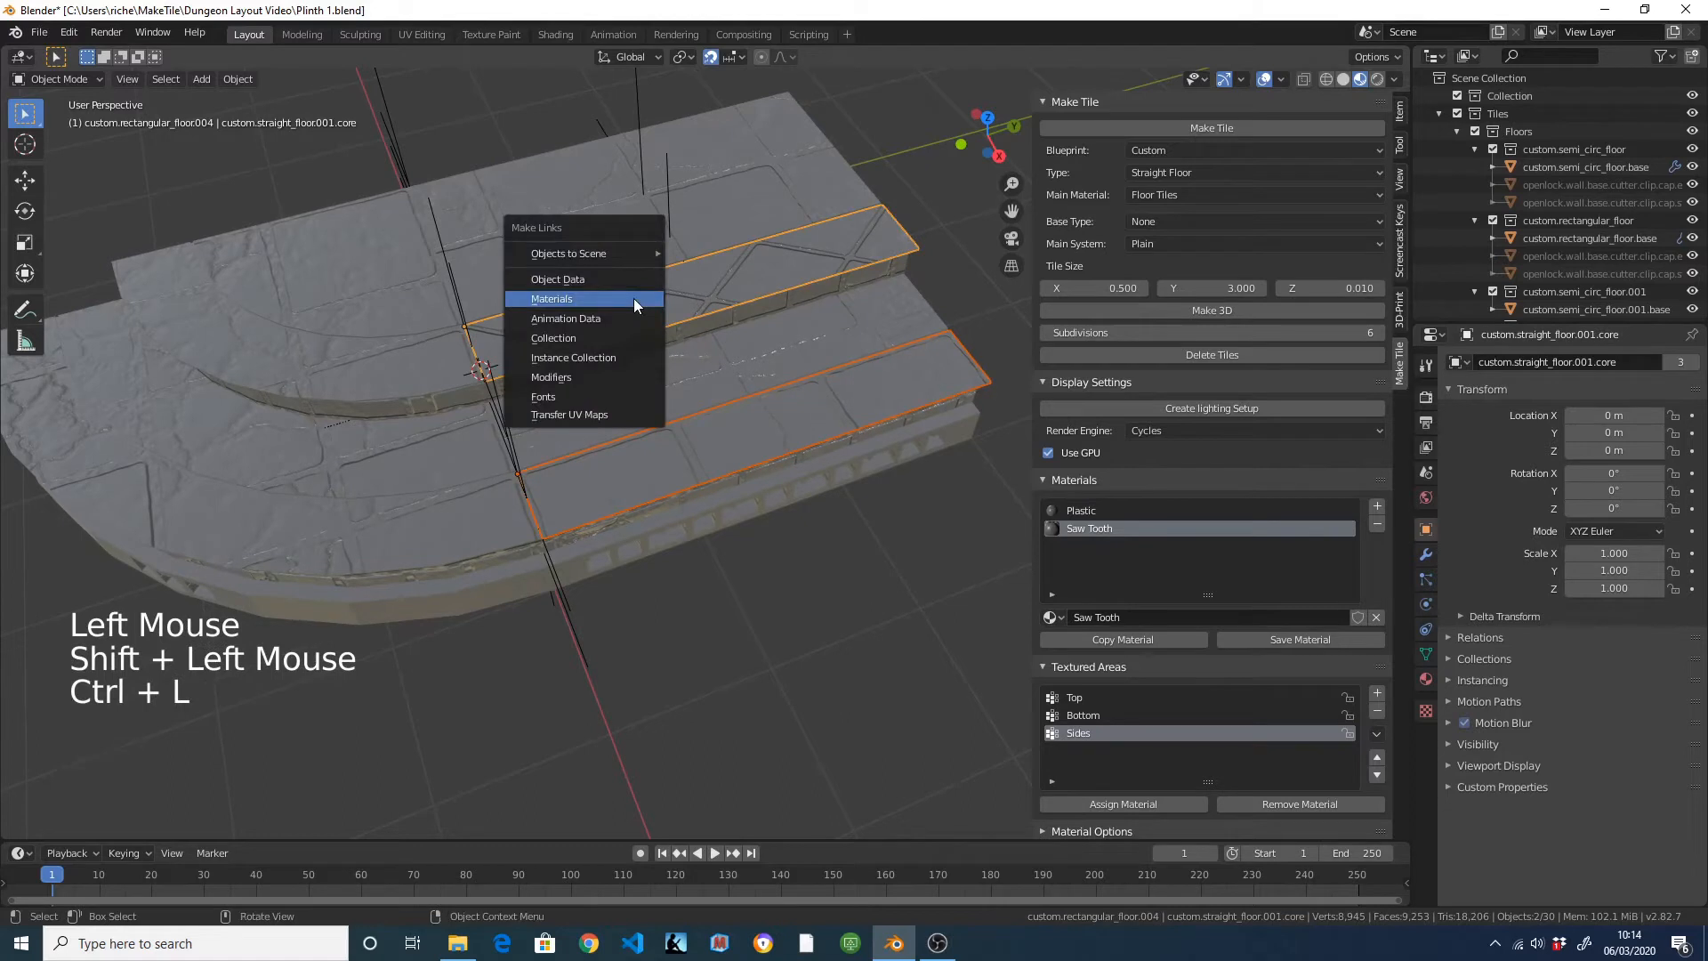
left_click(634, 305)
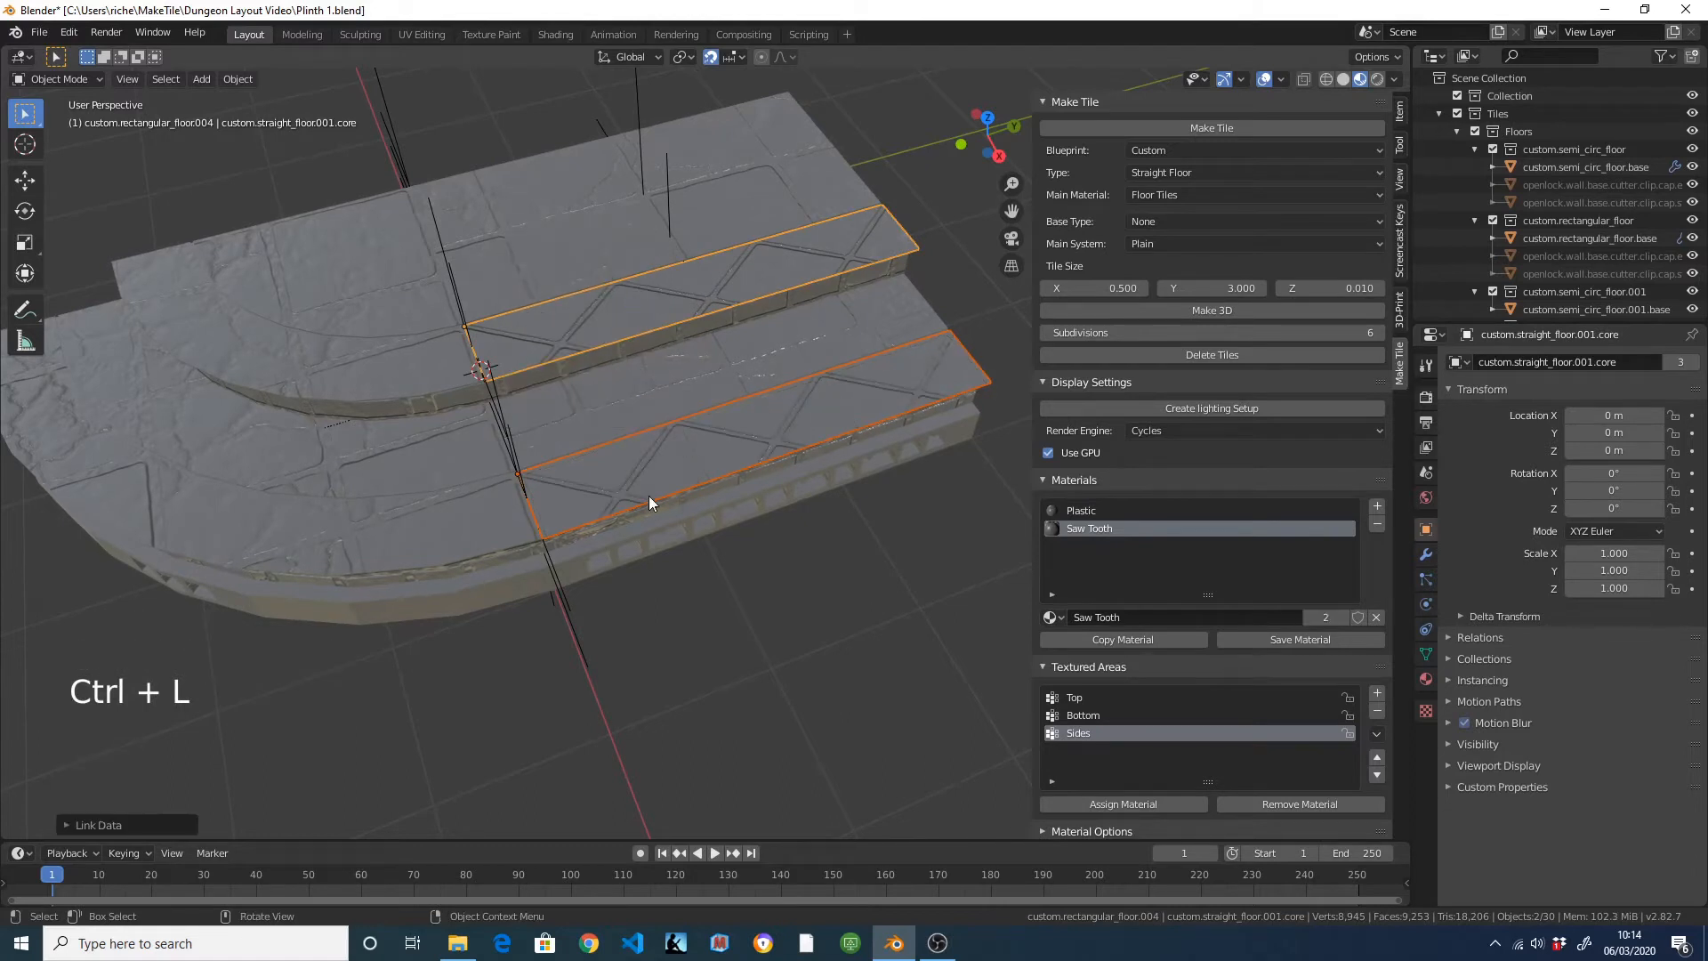
Link the lower straight border tile's materials to both curved border tiles and the upper straight one.
left_click(343, 373, "shift")
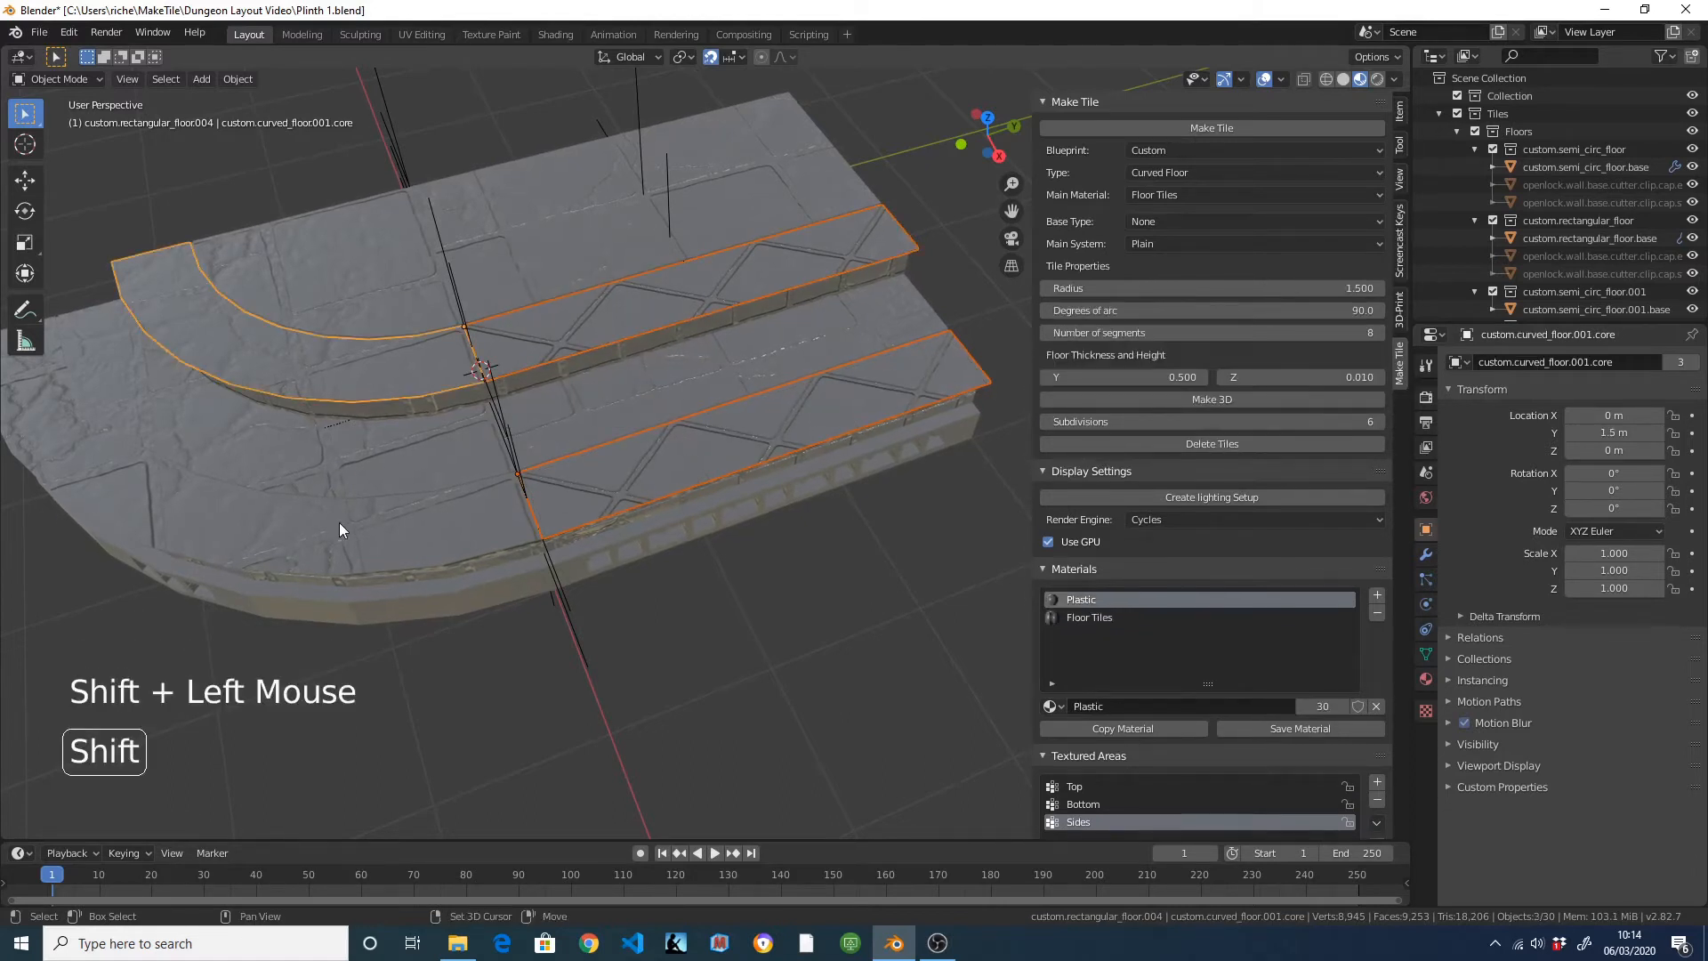
left_click(339, 521, "shift")
left_click(756, 451, "shift")
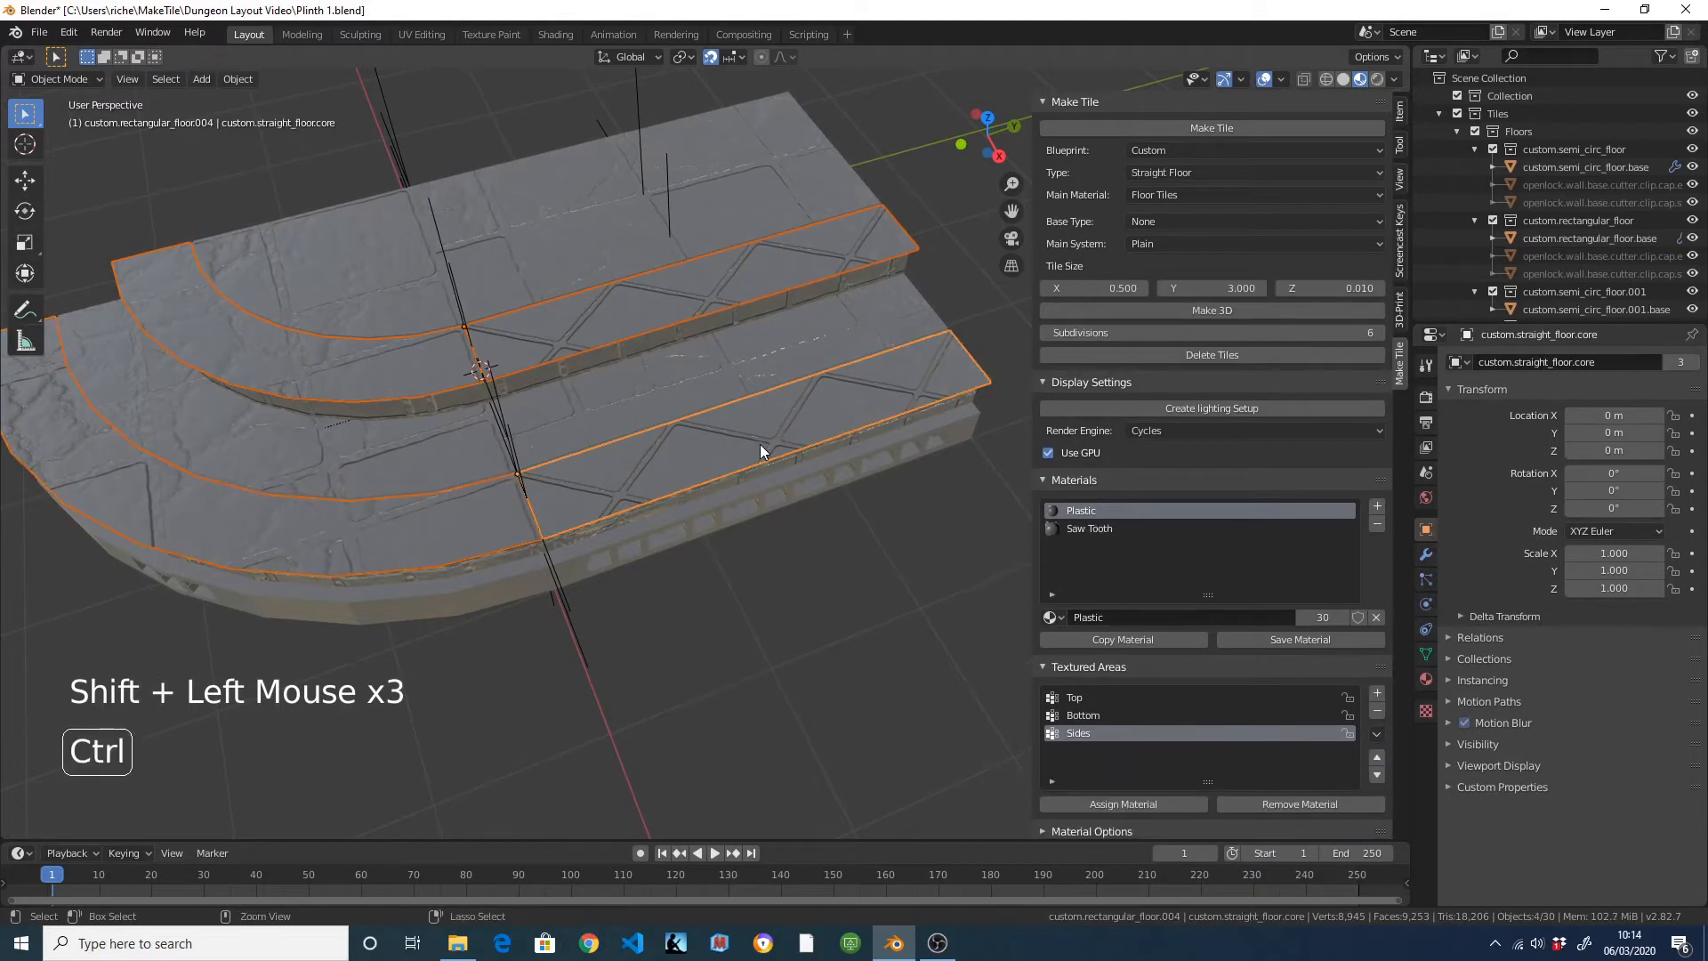
key("ctrl+l")
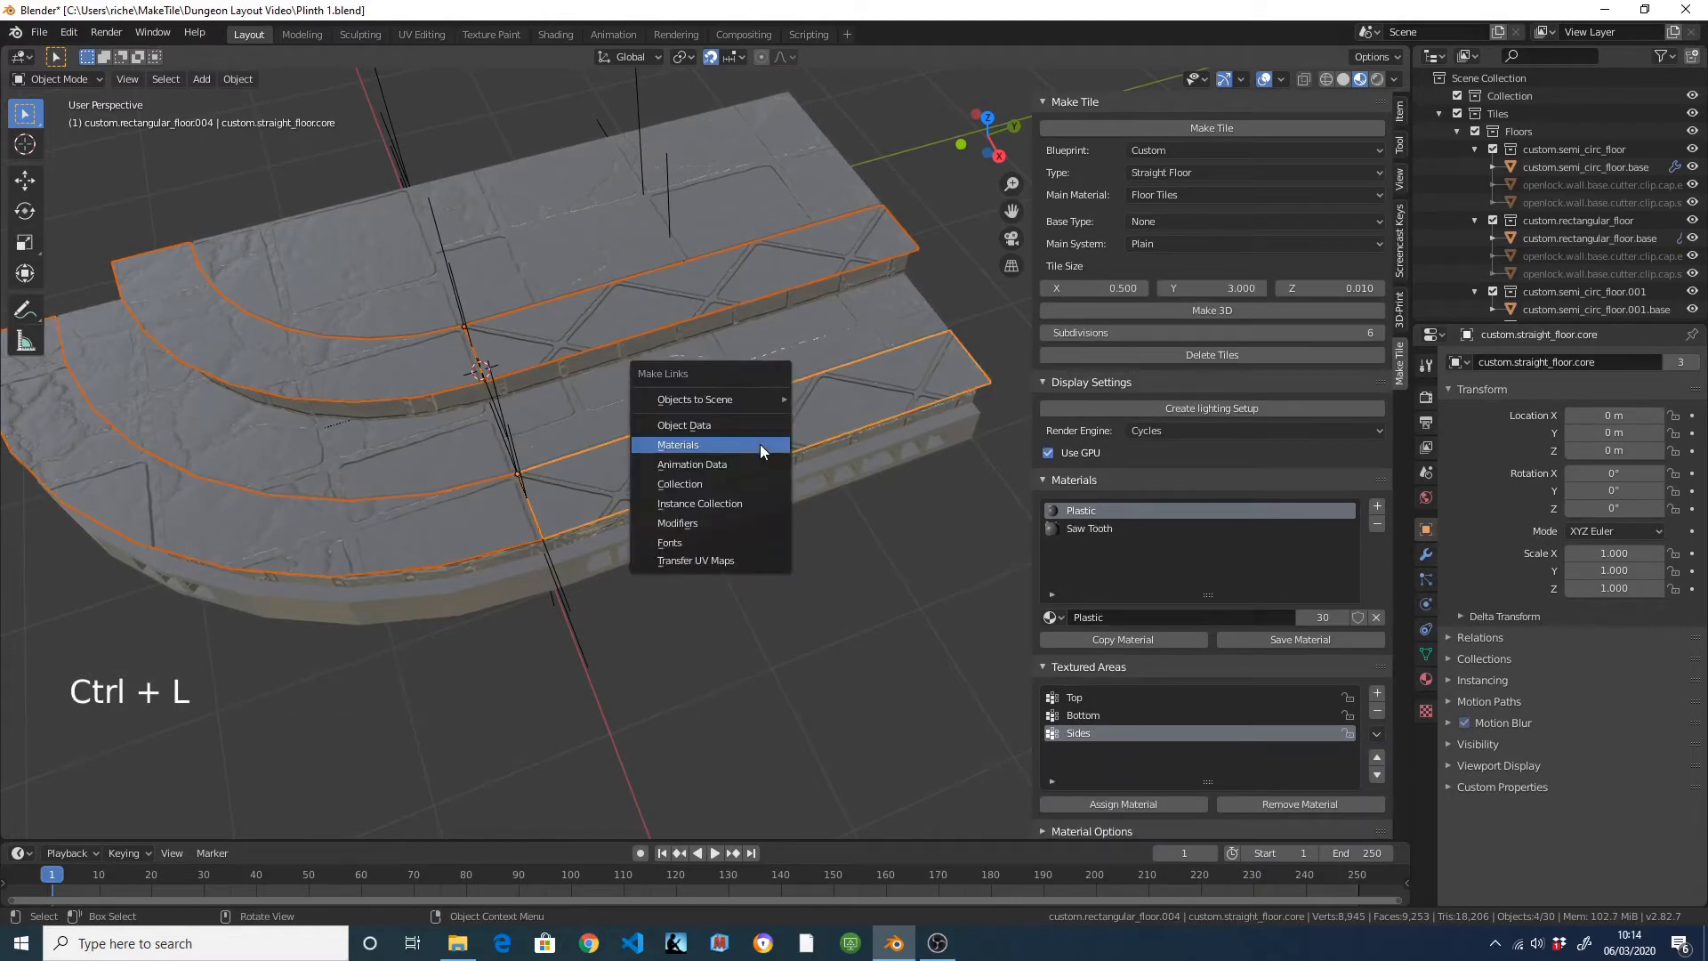
left_click(733, 445)
Convert the lower curved border tile to 3D with Make 3D and inspect its saw-tooth pattern along the curve.
middle_click_drag(622, 484, 573, 530, "shift")
left_click(573, 530)
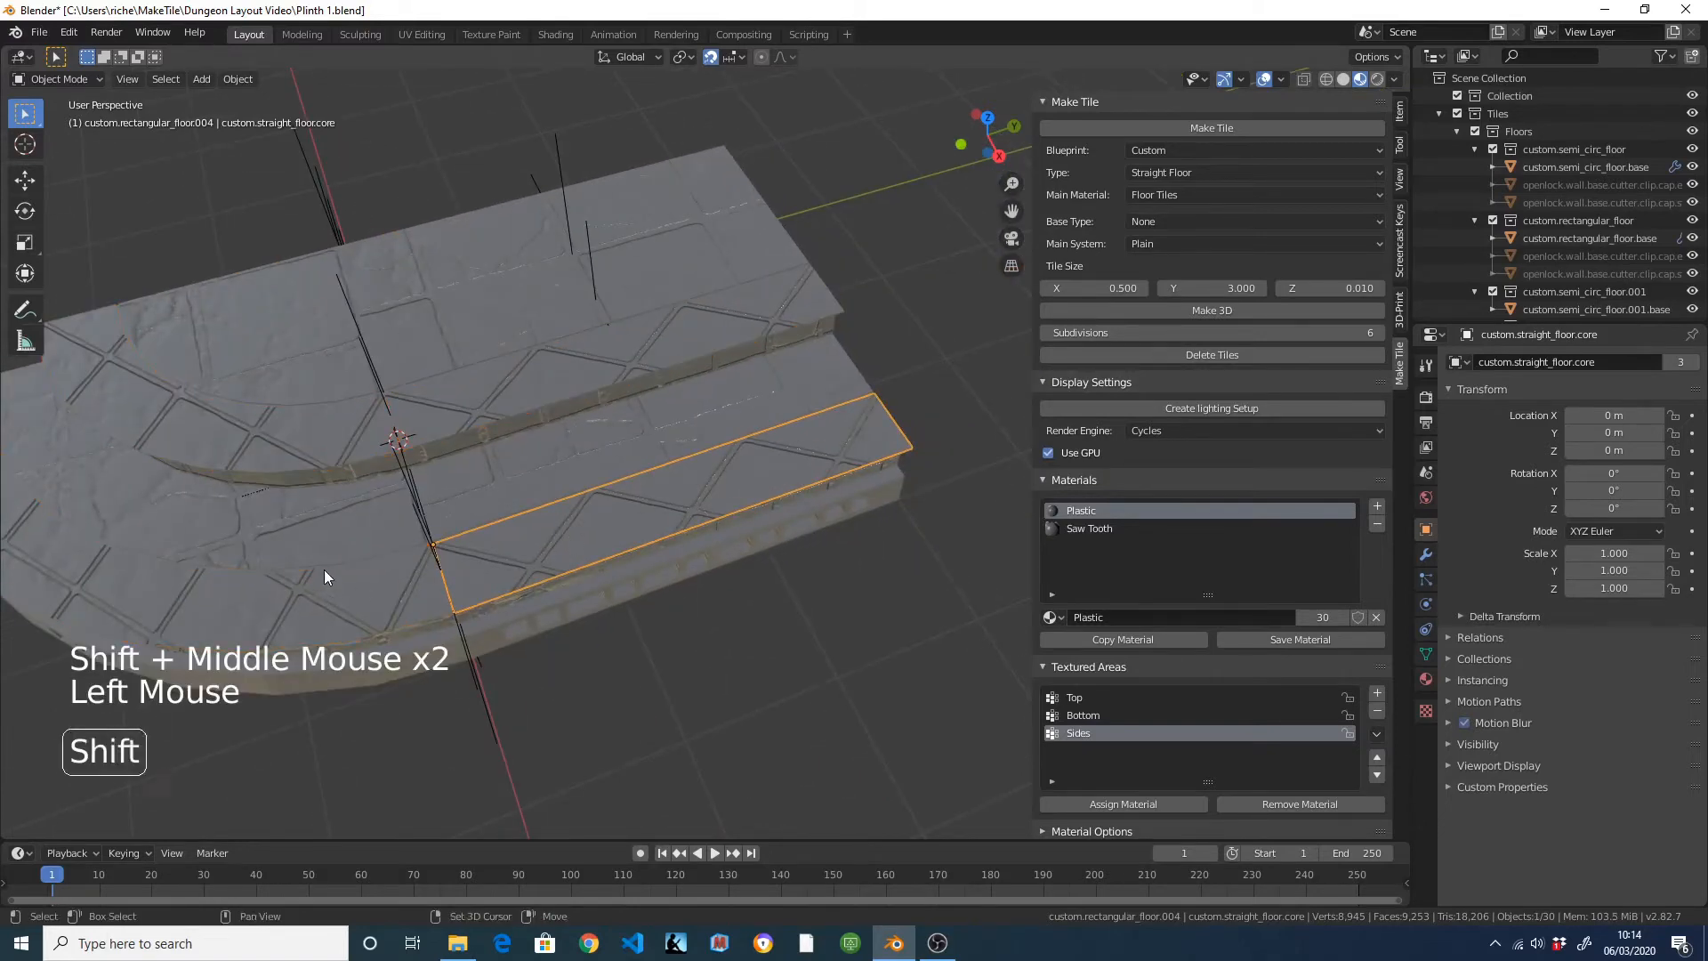
left_click(388, 587)
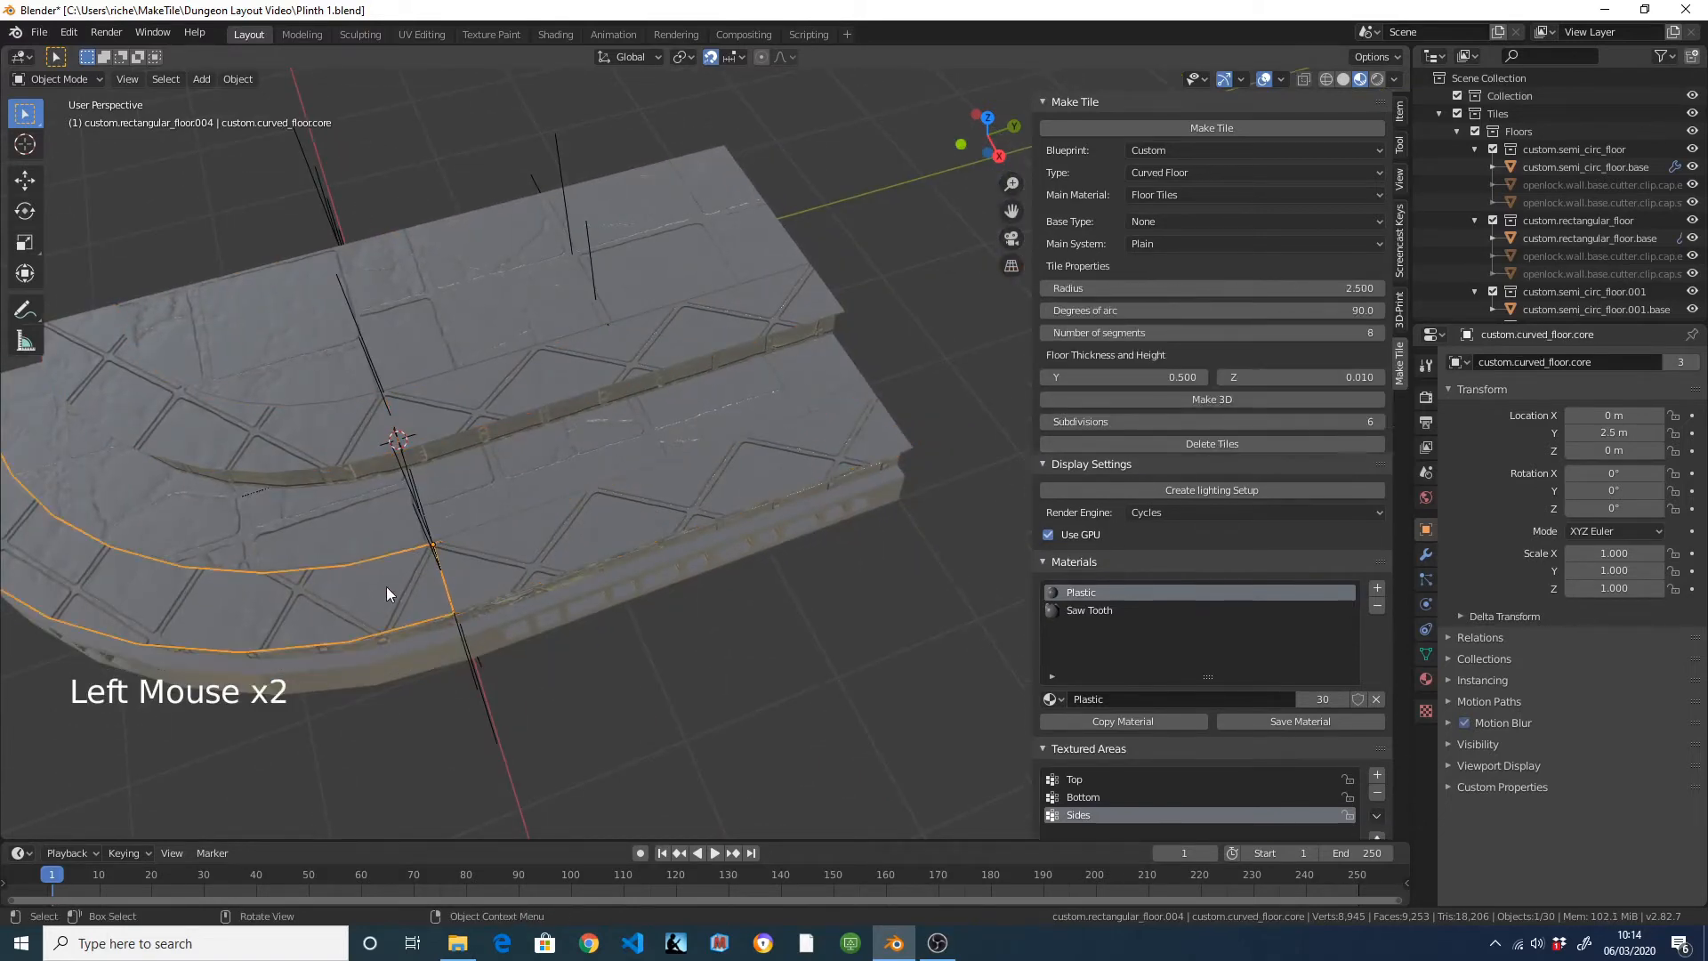
middle_click_drag(390, 587, 874, 557, "shift")
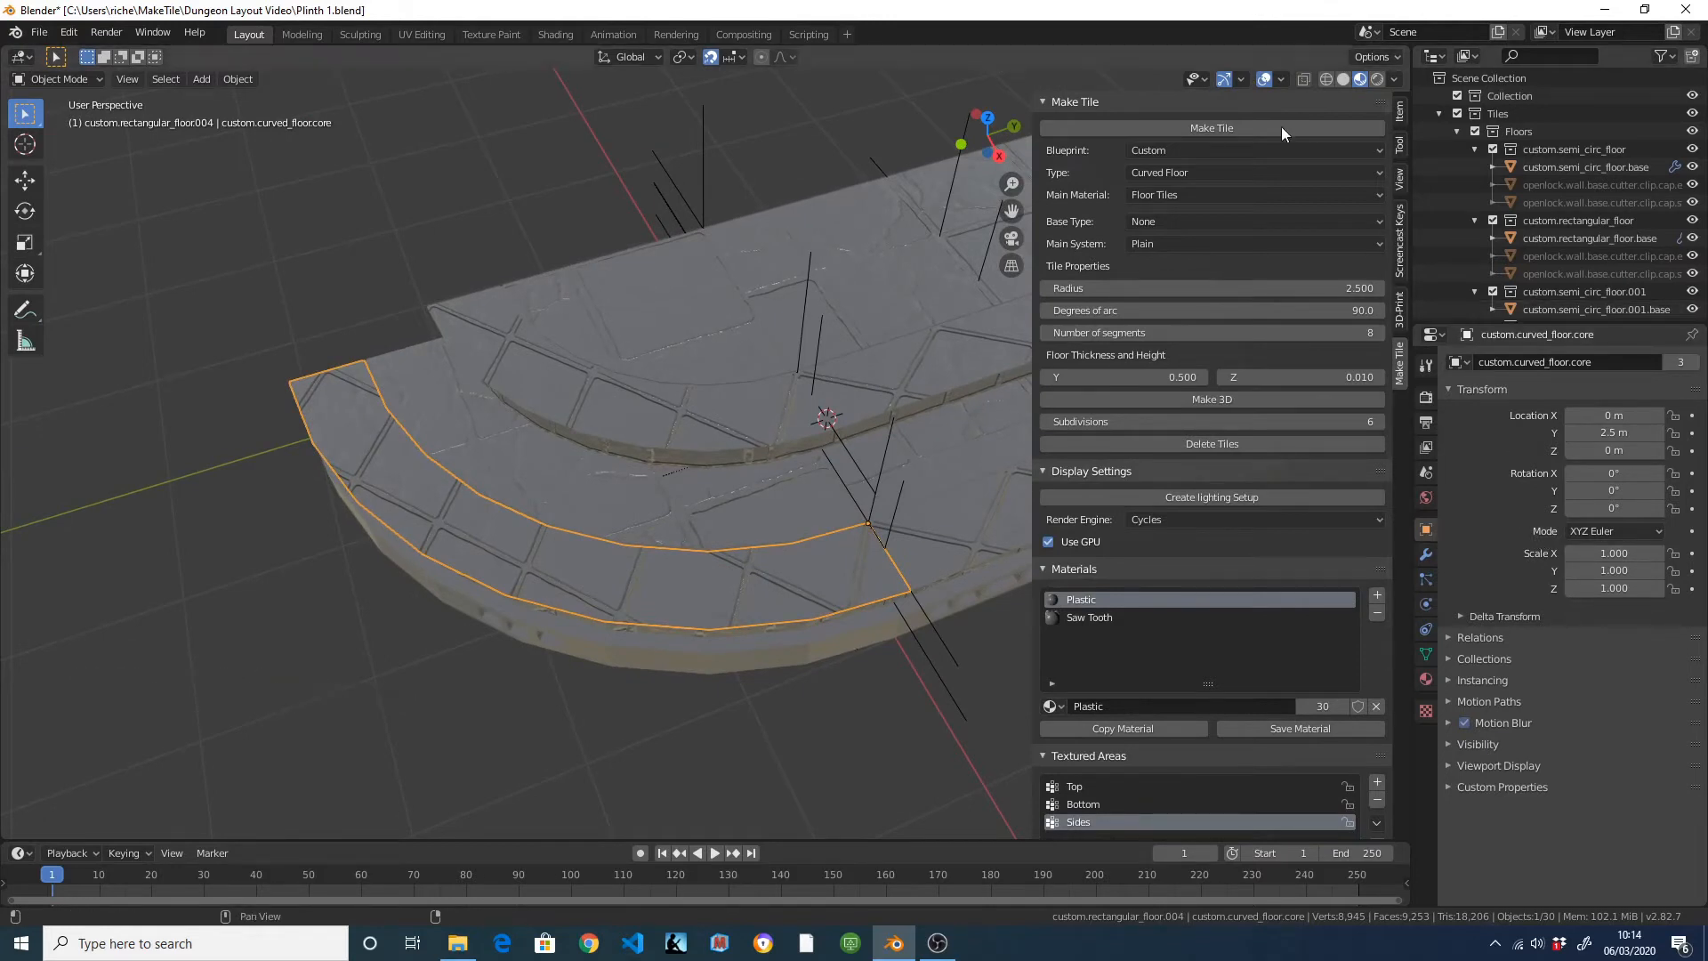
scroll(1290, 366, "up", 8)
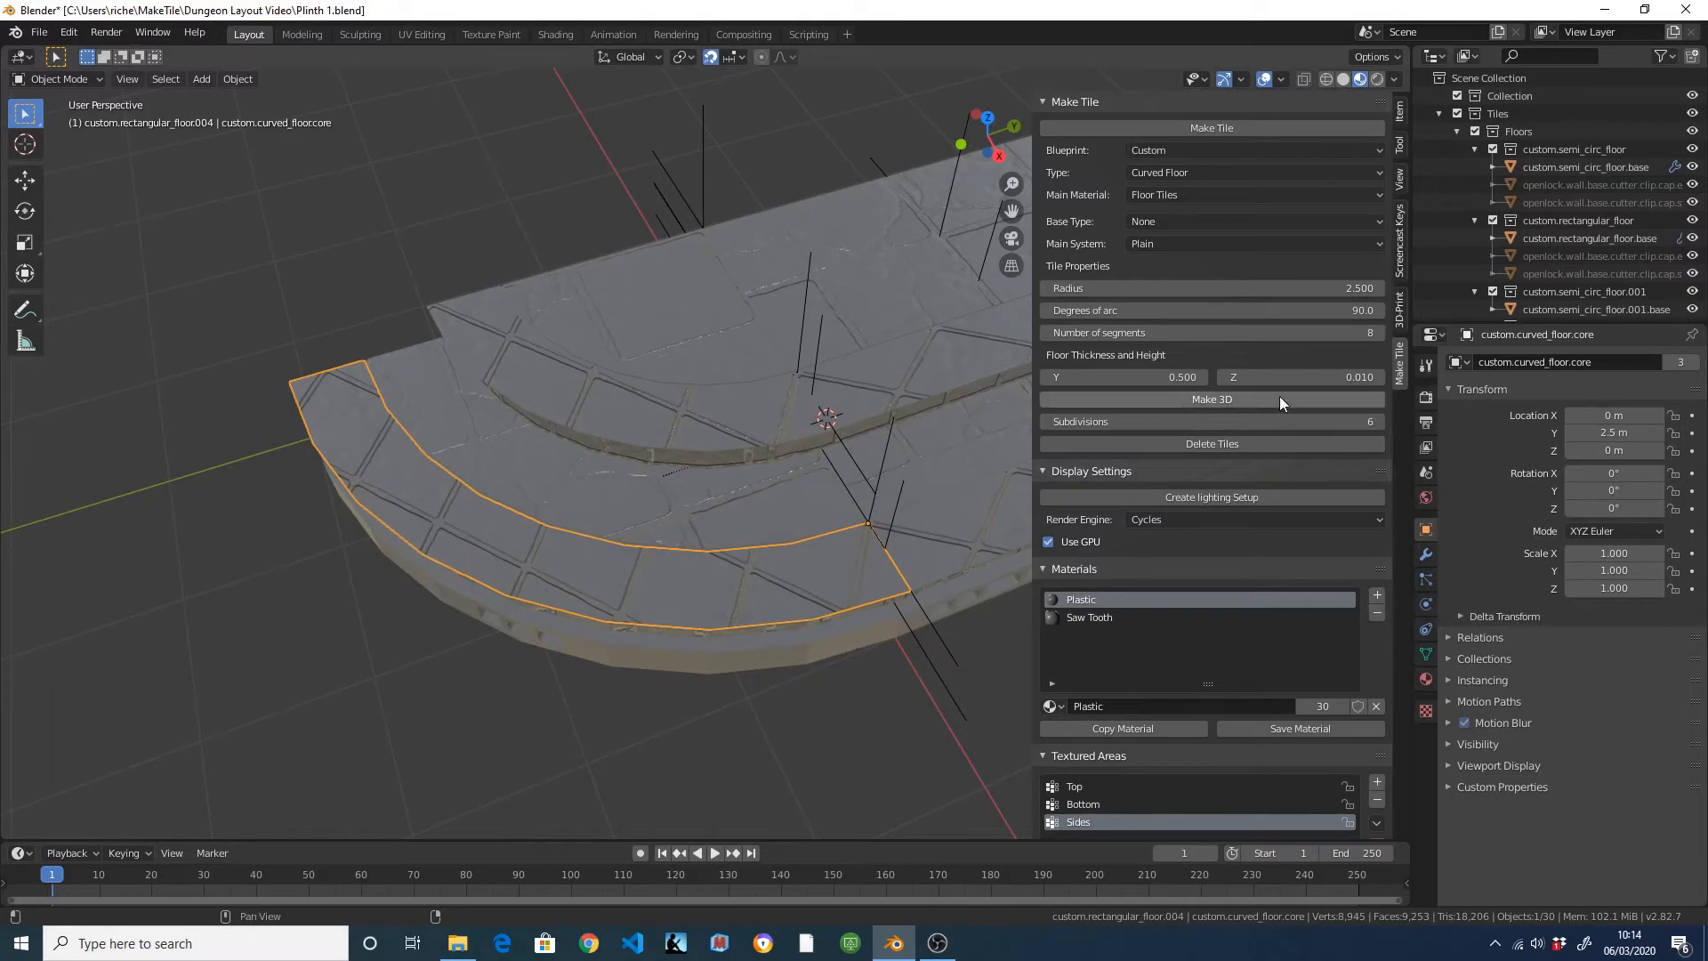
left_click(1280, 398)
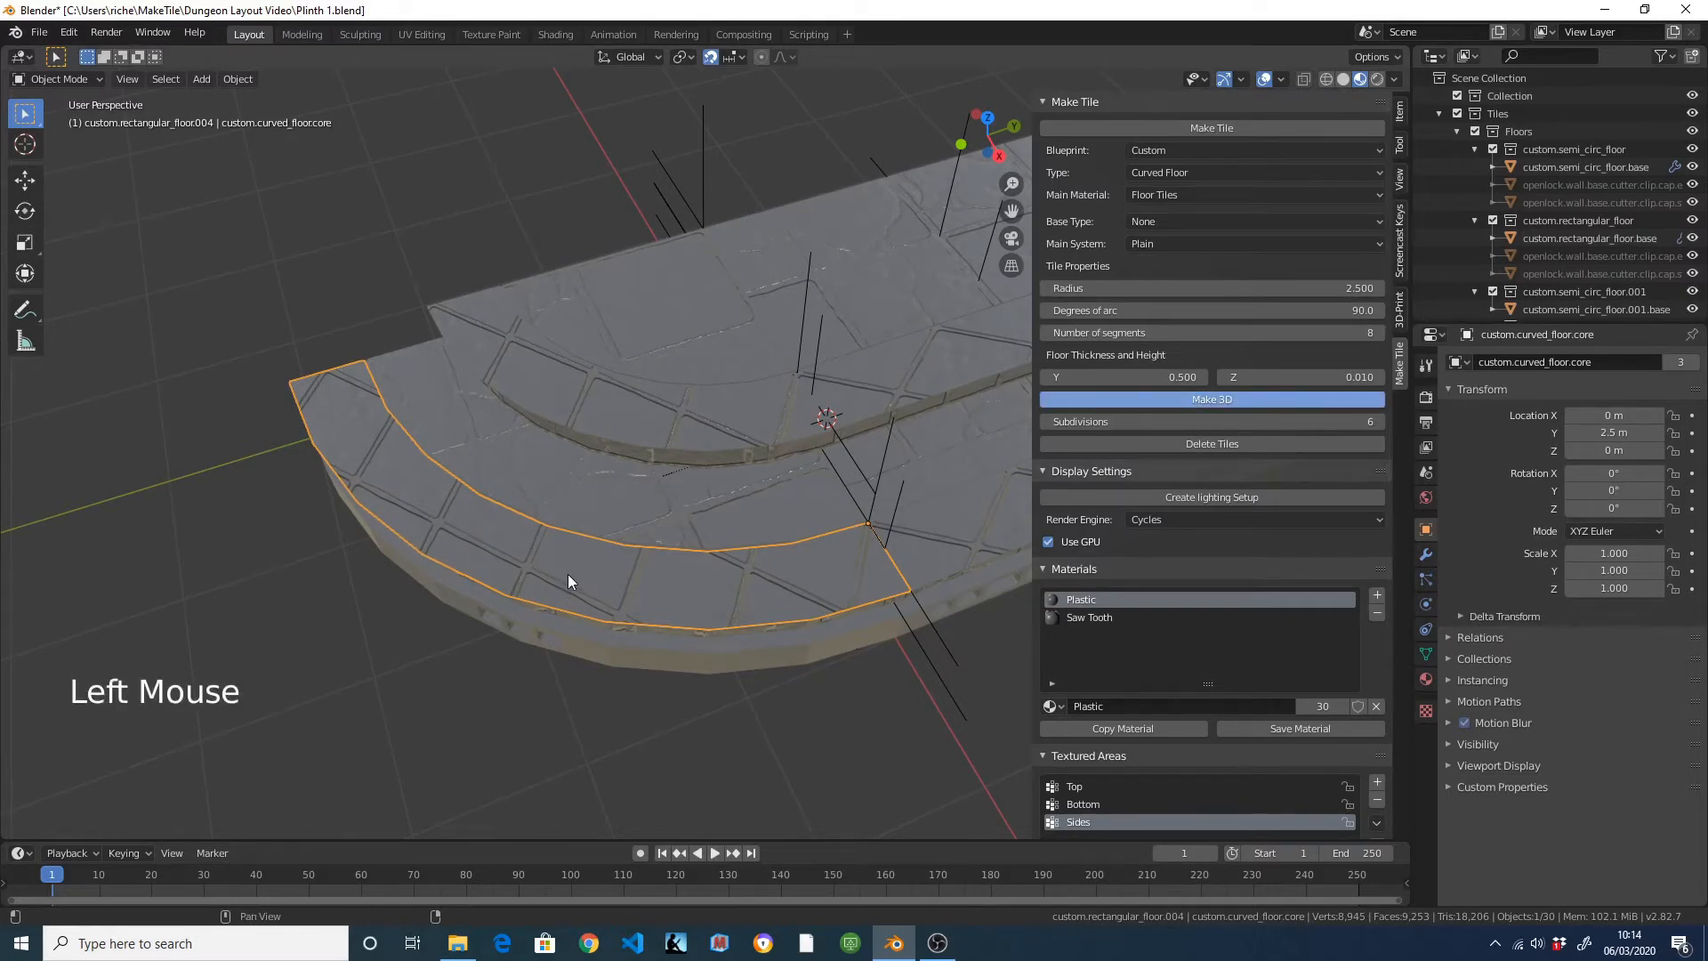
middle_click_drag(568, 574, 602, 562)
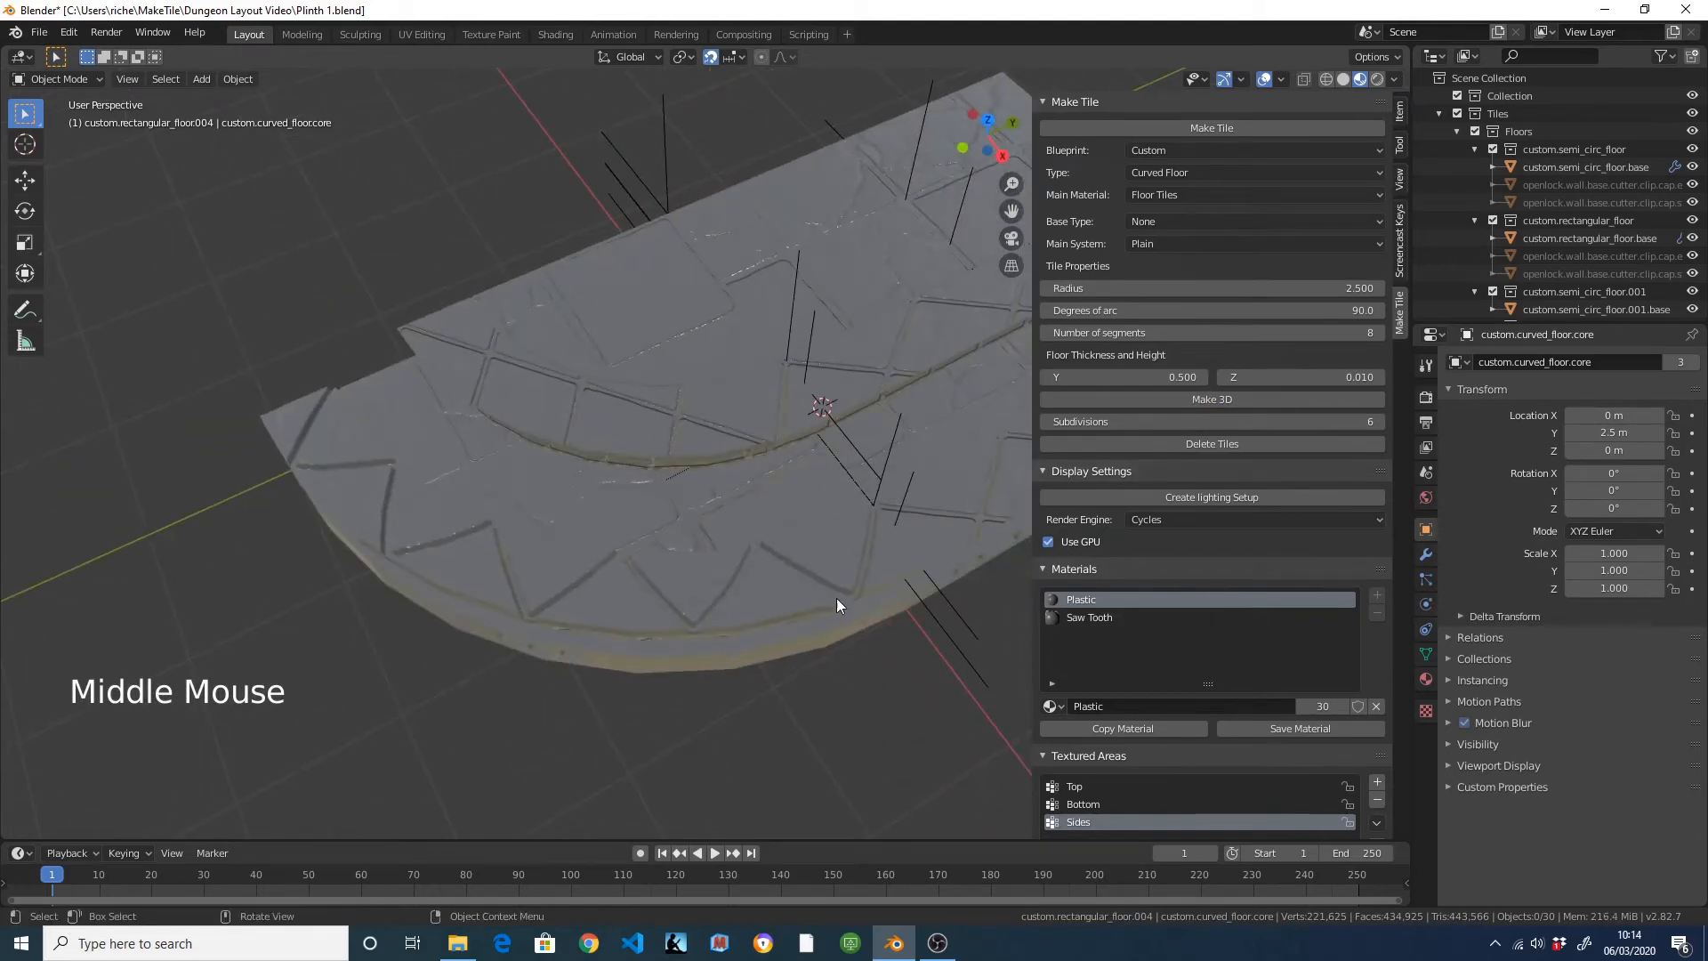
middle_click_drag(836, 605, 697, 589, "shift")
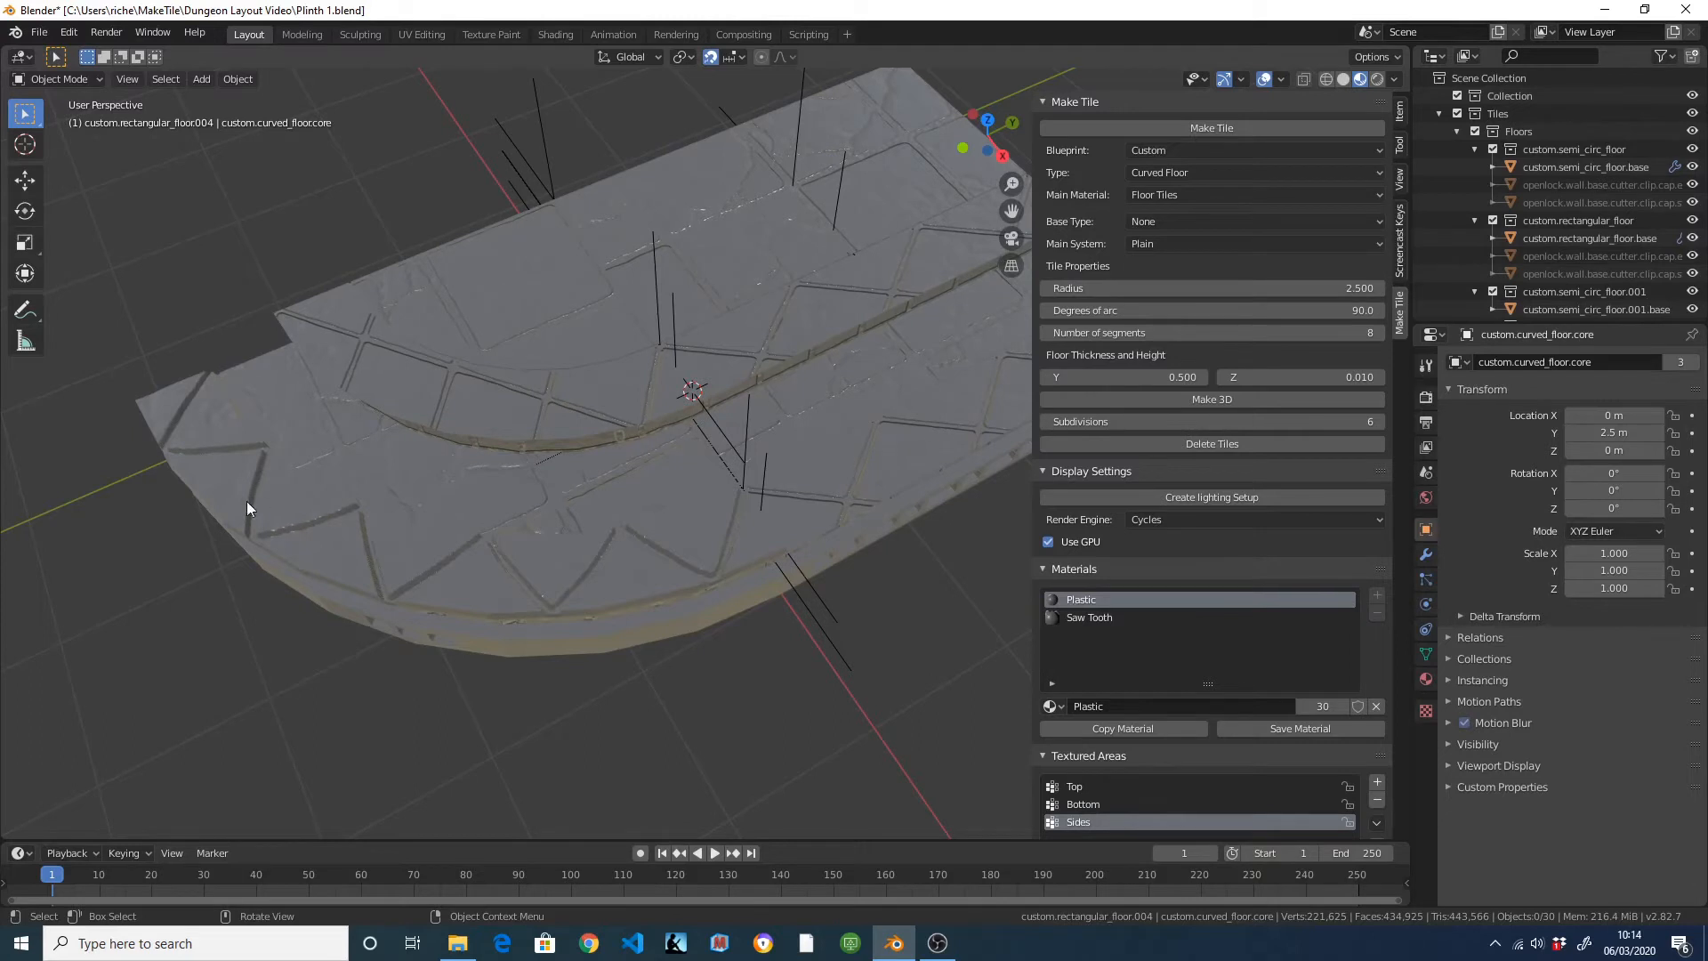
middle_click_drag(243, 463, 404, 462)
Convert the upper curved border tile to 3D and compare its saw-tooth pattern with the lower curved tile's.
left_click(396, 458)
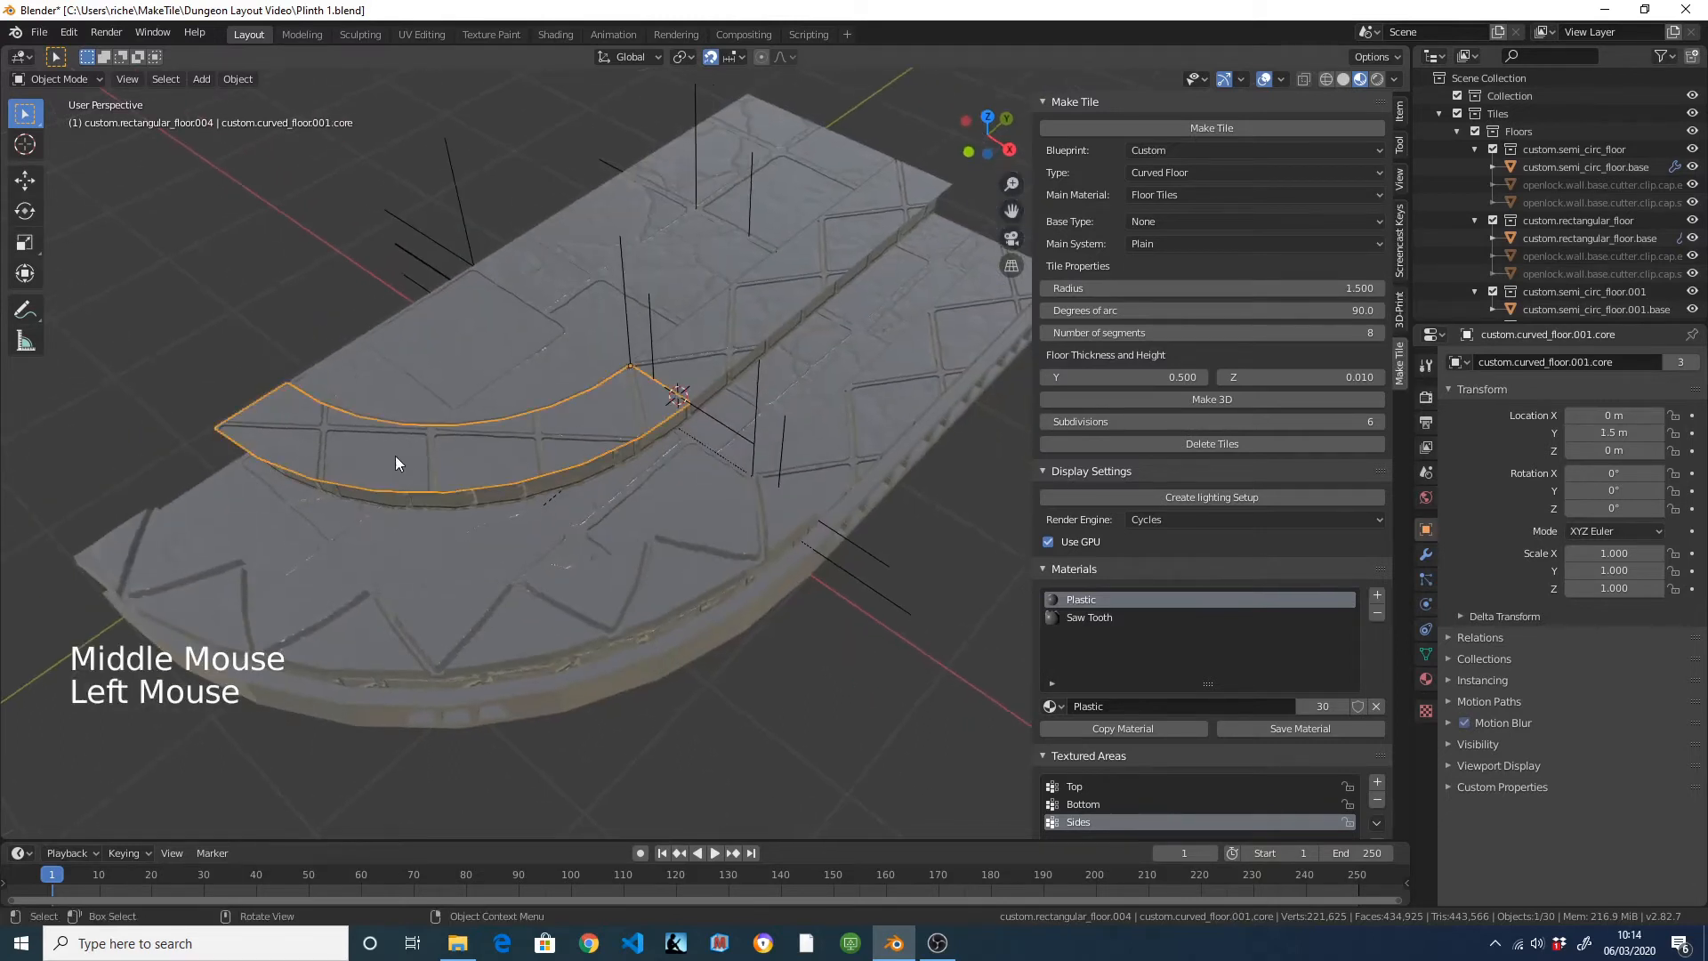
left_click(1225, 398)
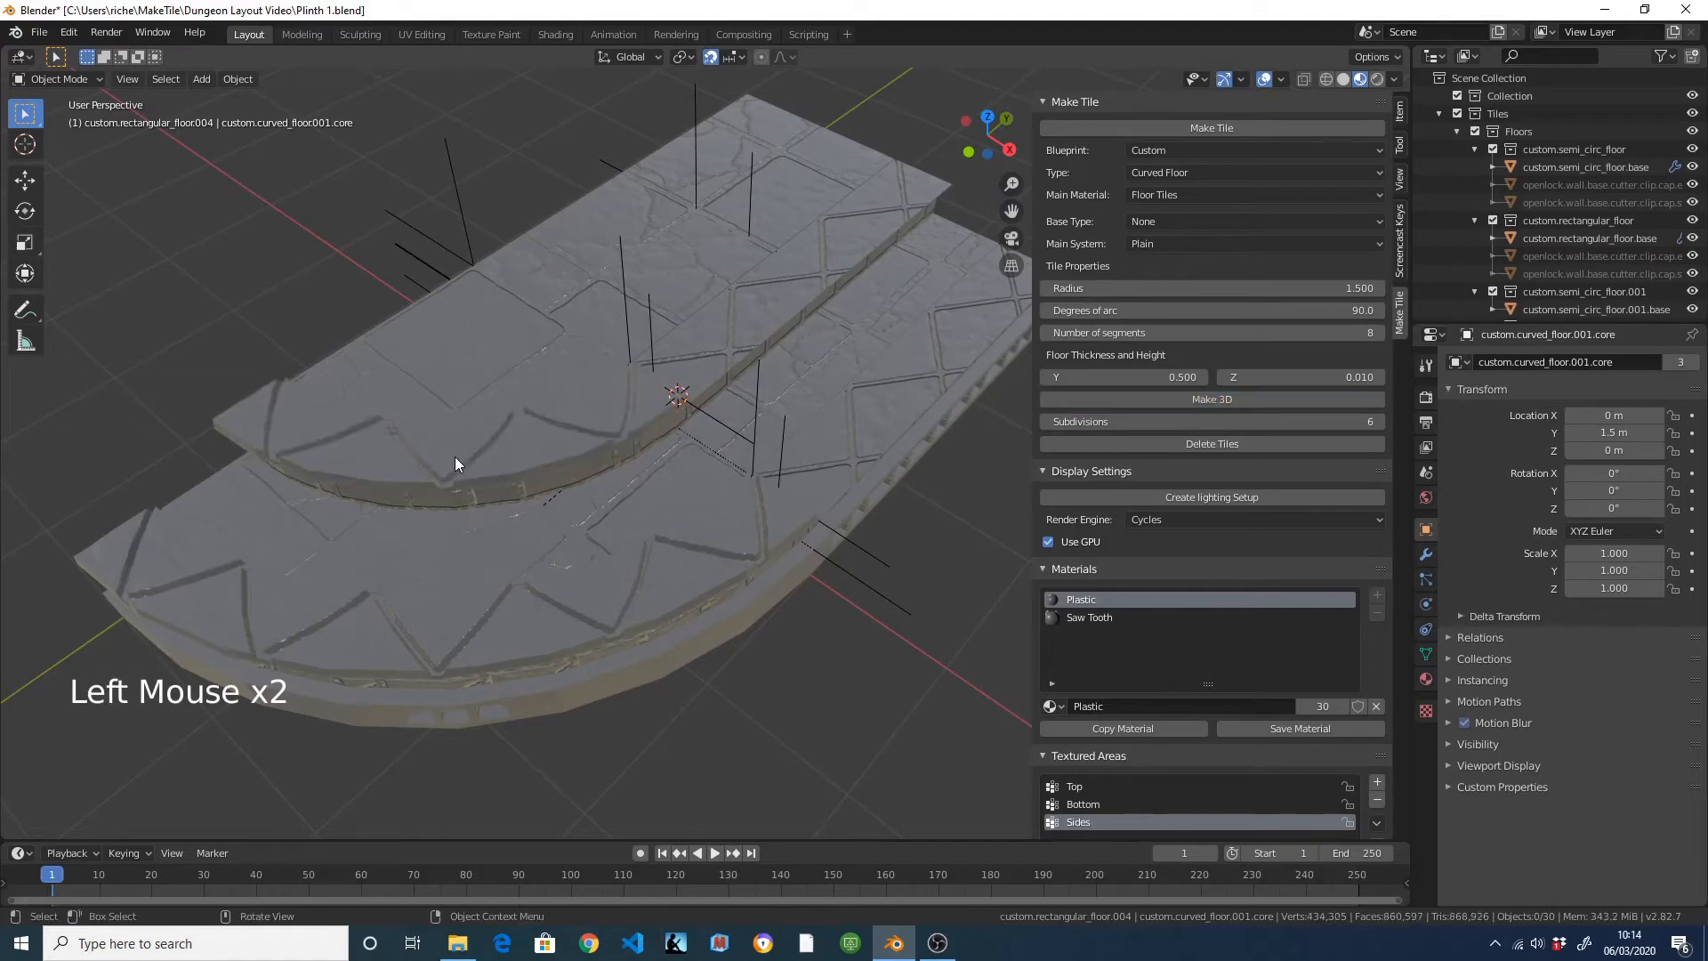
middle_click_drag(455, 457, 126, 416)
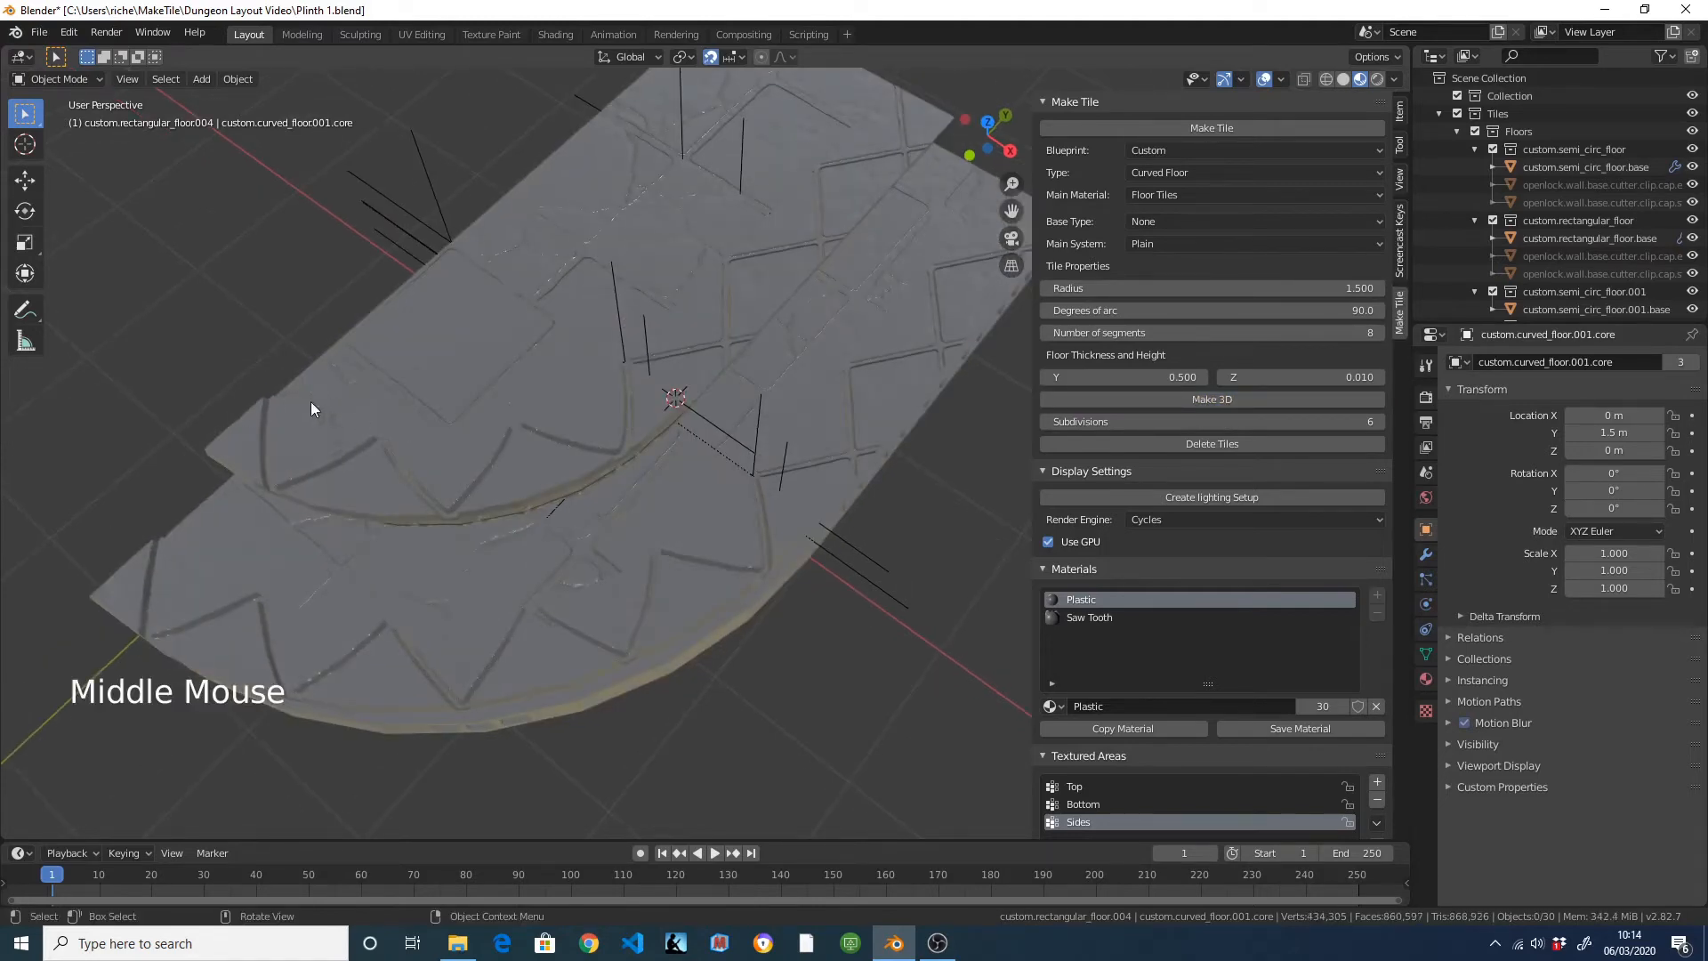
middle_click_drag(637, 463, 708, 285, "shift")
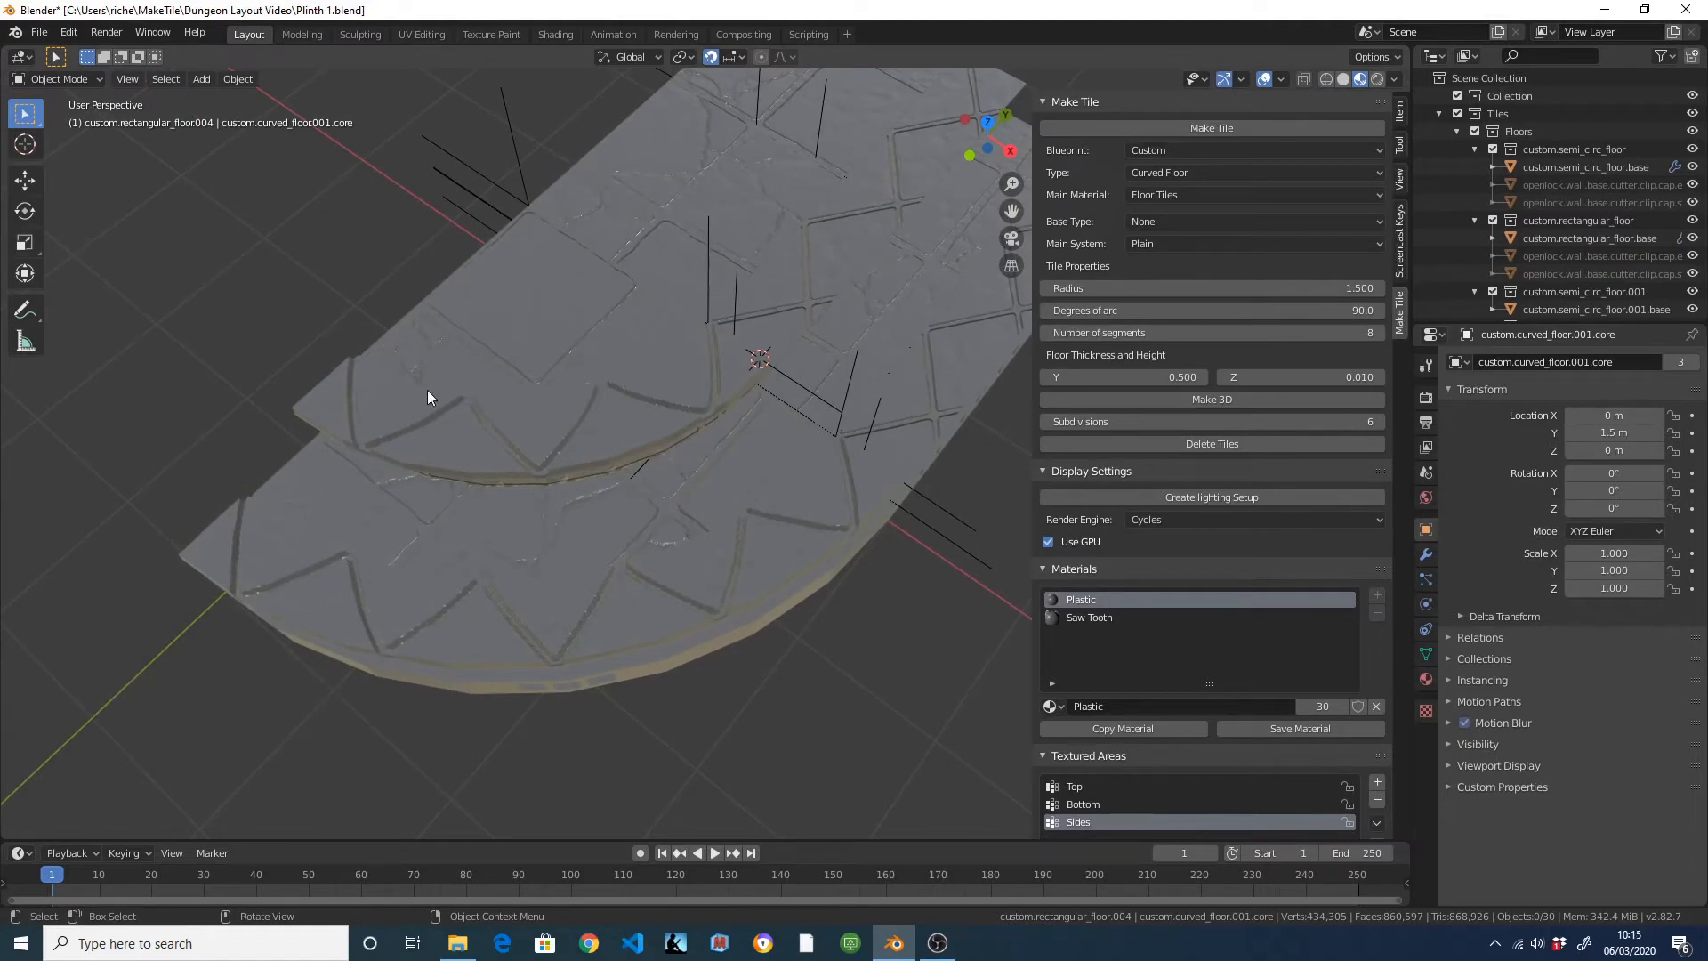
middle_click_drag(485, 541, 484, 468, "shift")
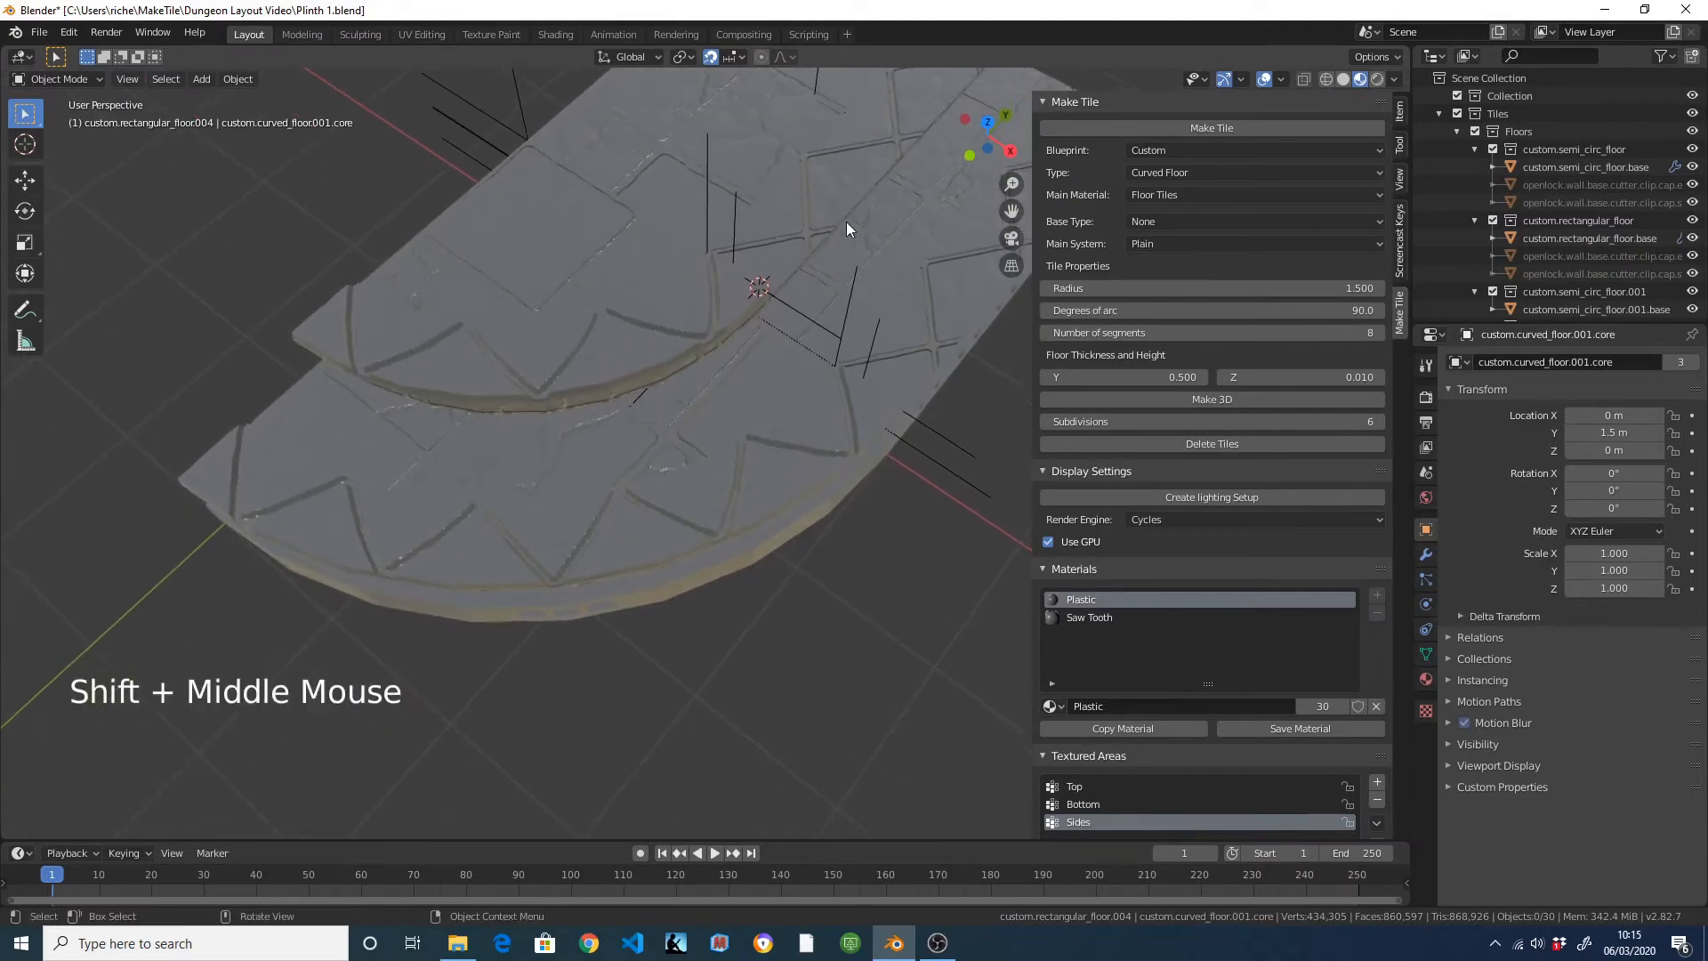
Return the upper curved border tile to its preview state.
left_click(641, 353)
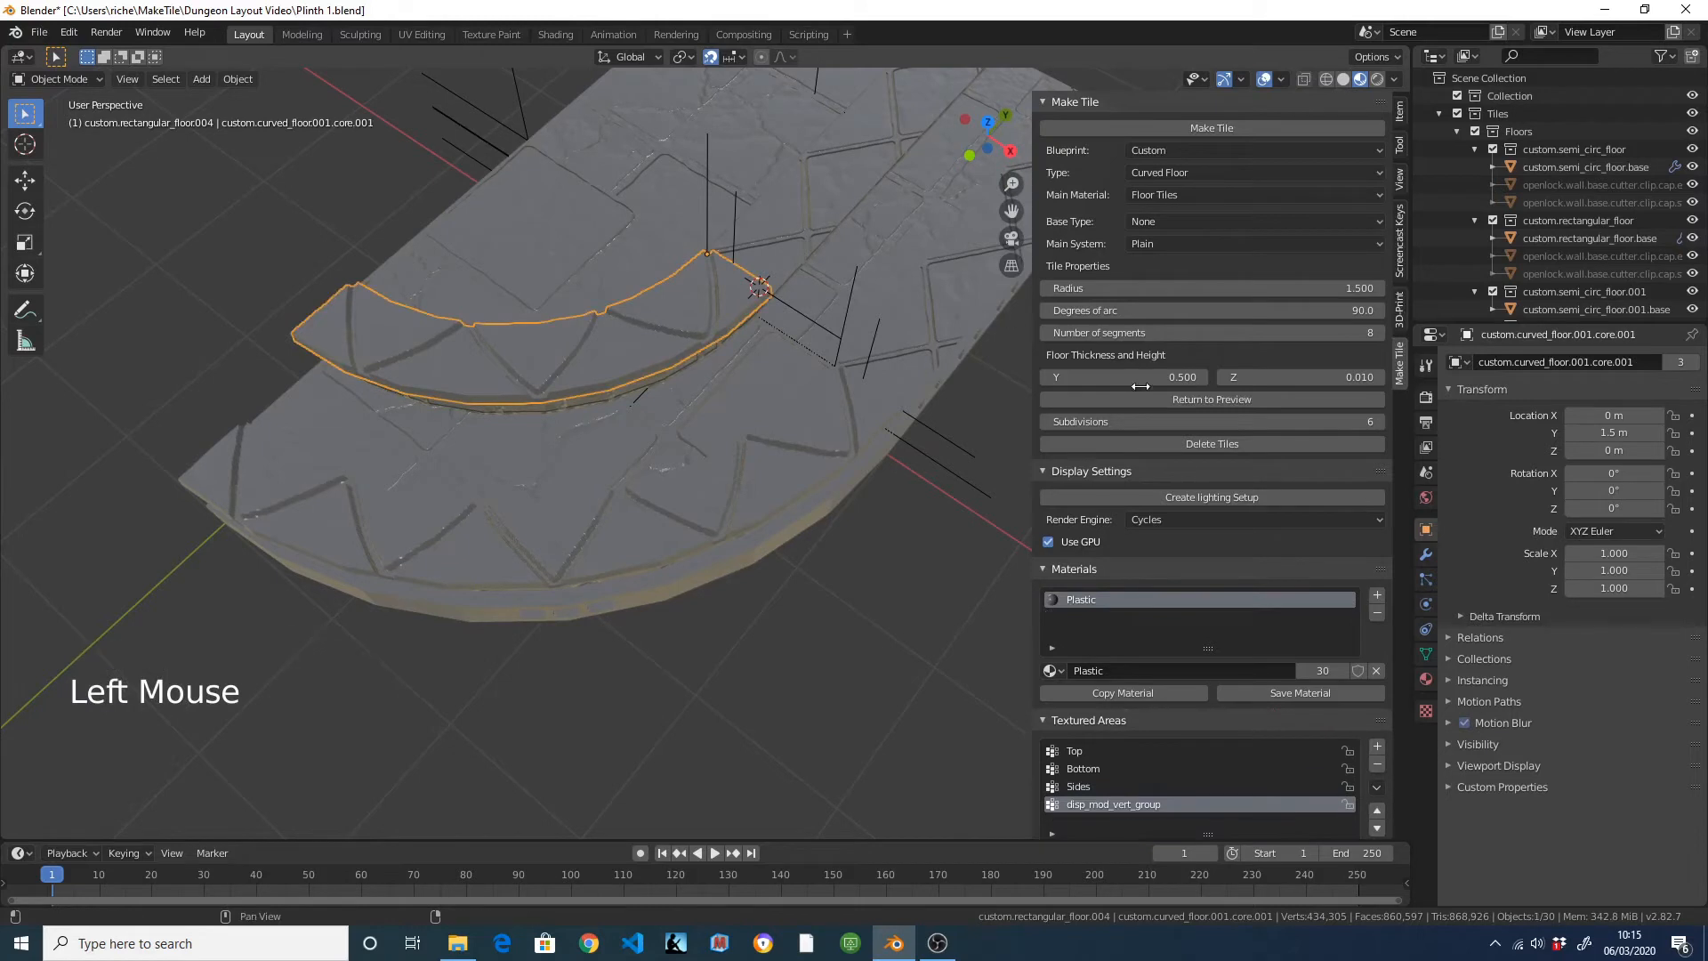
left_click(1201, 402)
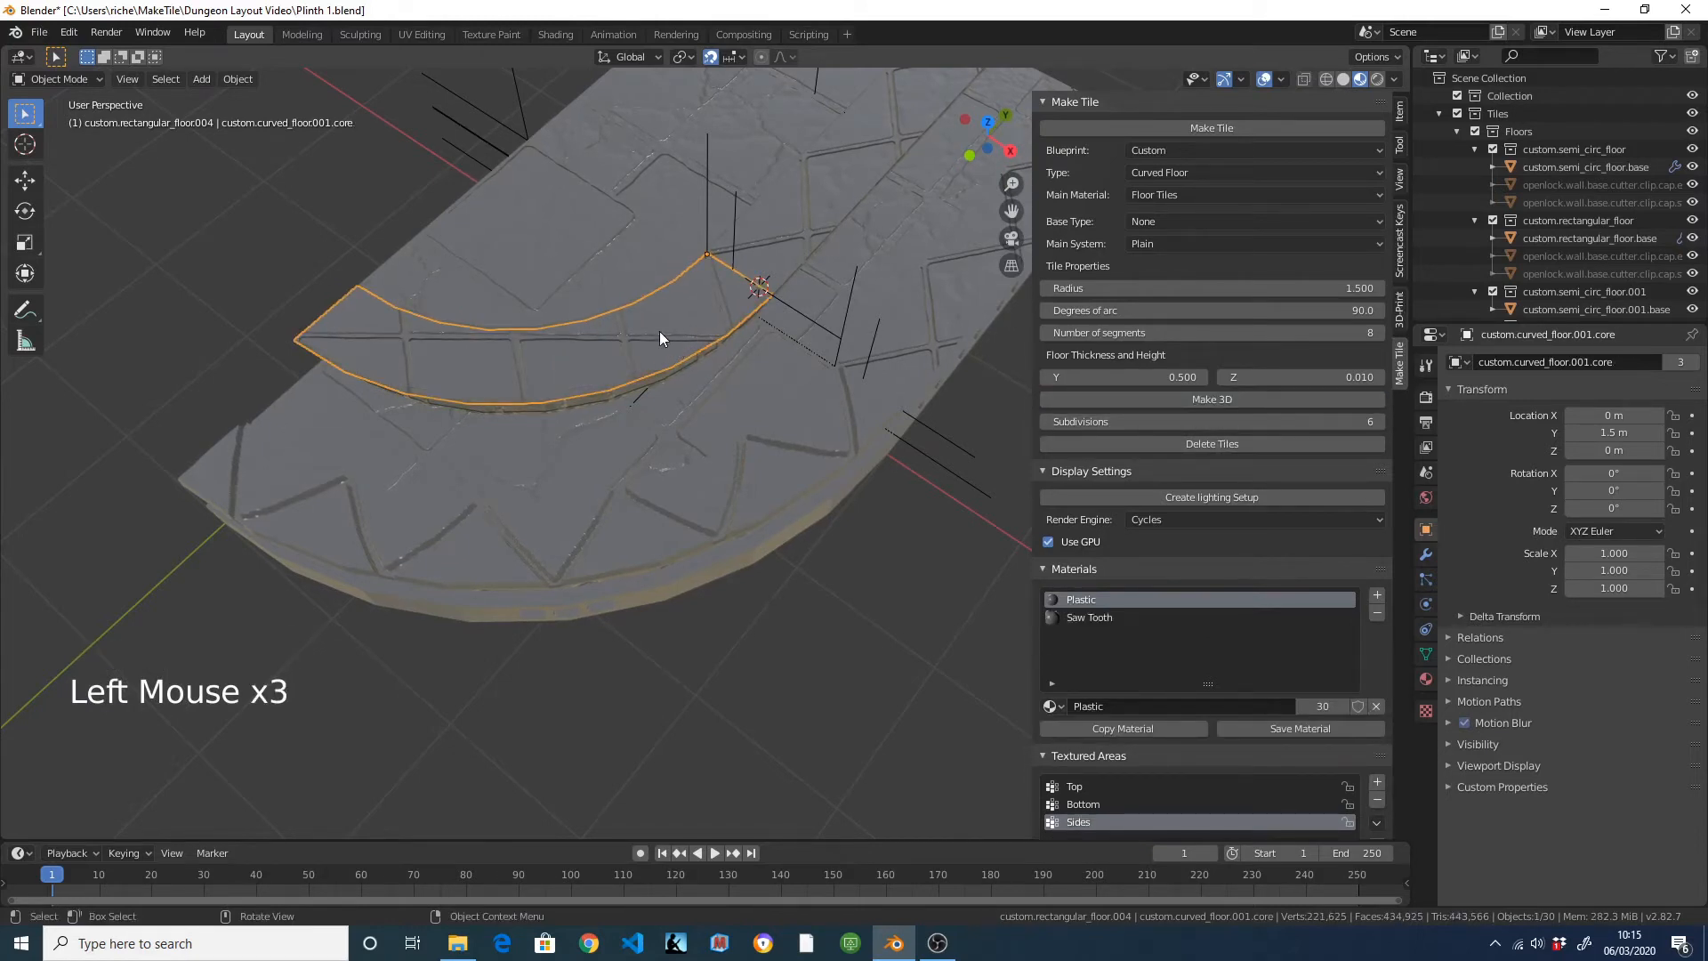
middle_click_drag(660, 333, 666, 342)
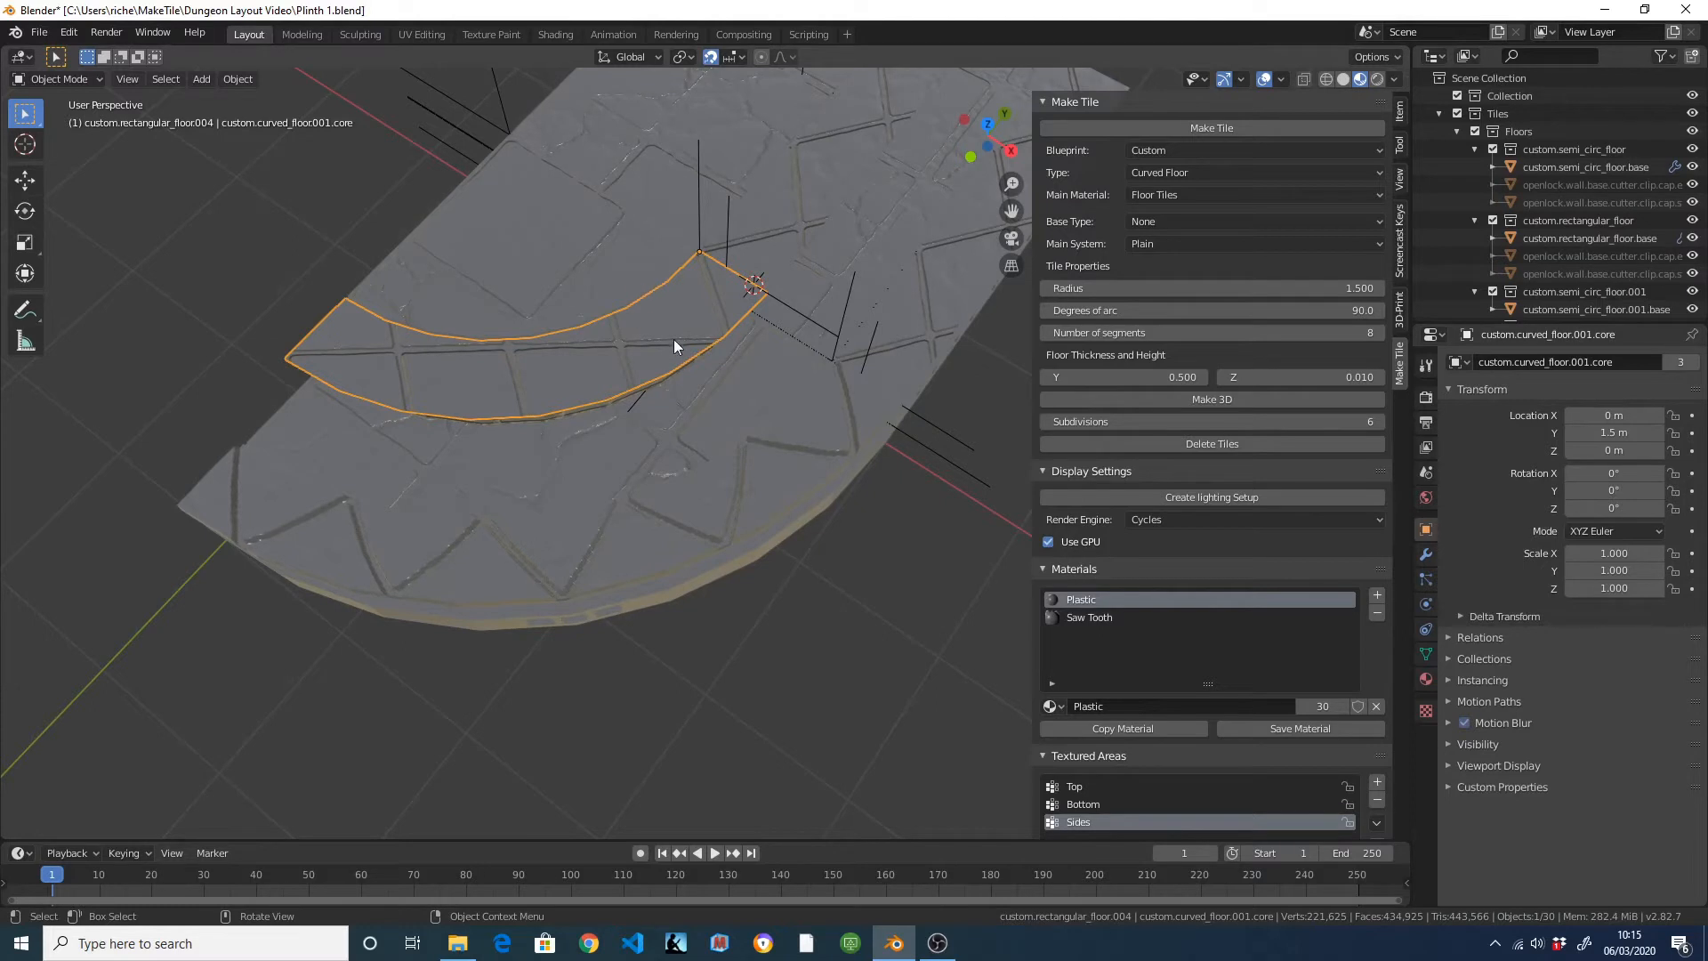
mouse_move(675, 340)
middle_mouse_down()
mouse_move(628, 329)
mouse_move(674, 315)
middle_mouse_up()
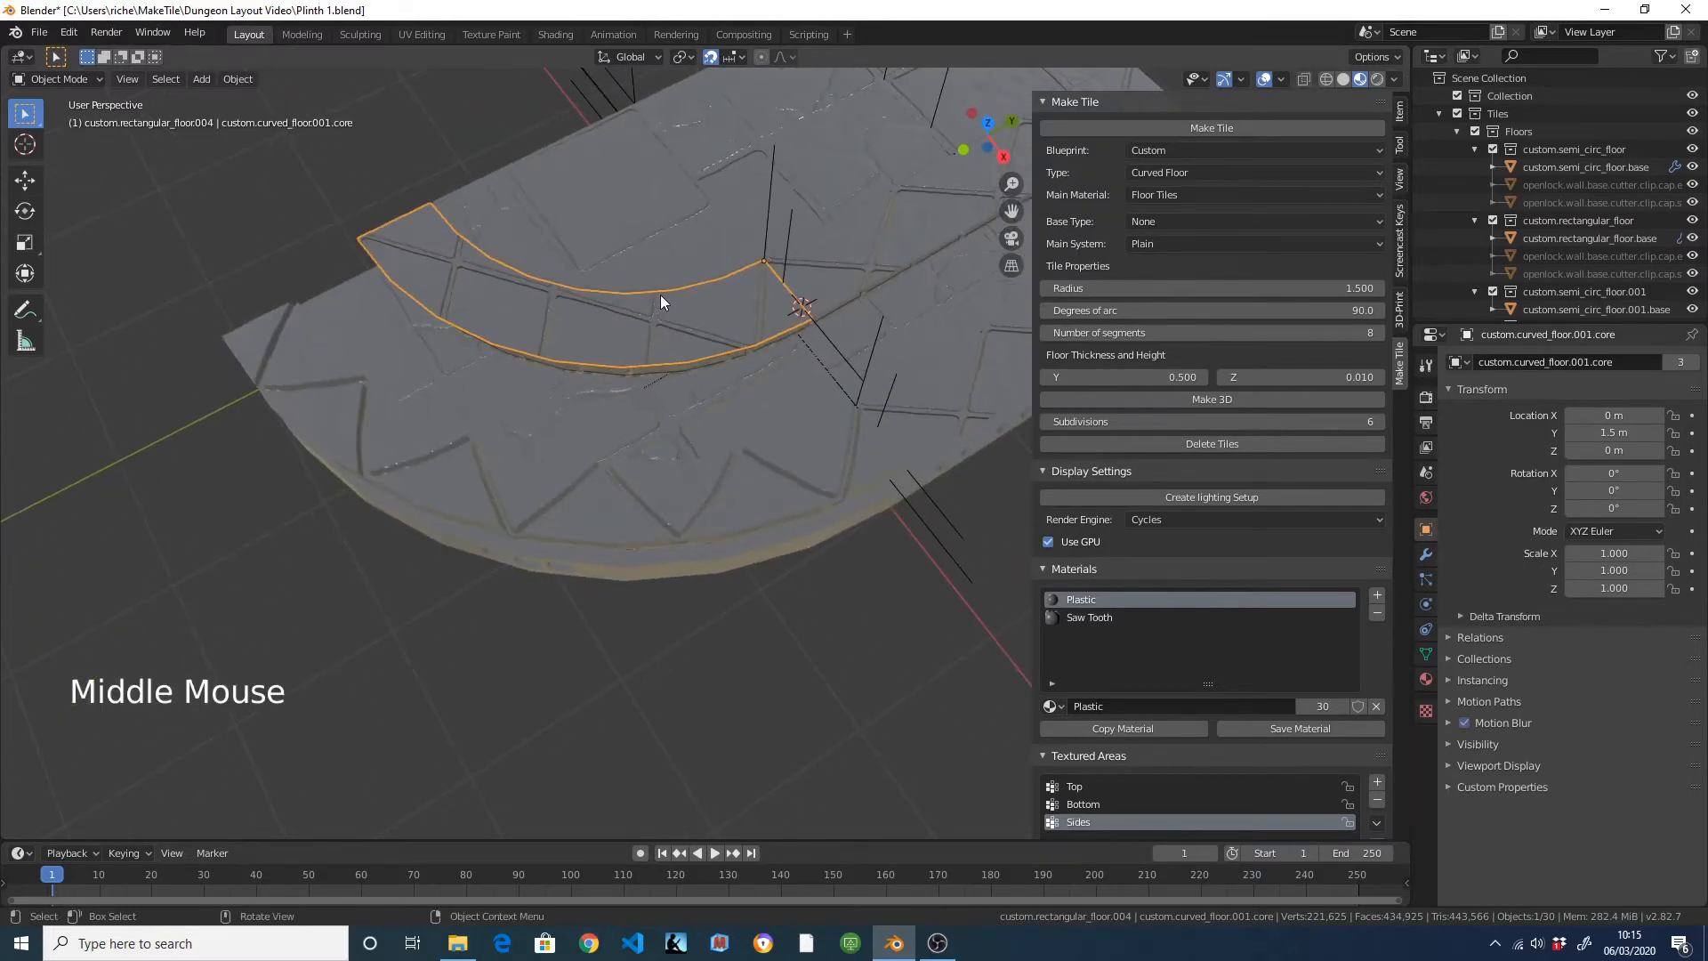
Examine the upper curved border tile's underlying mesh in Edit Mode from the top view, returning to Object Mode when done.
key("KP_7")
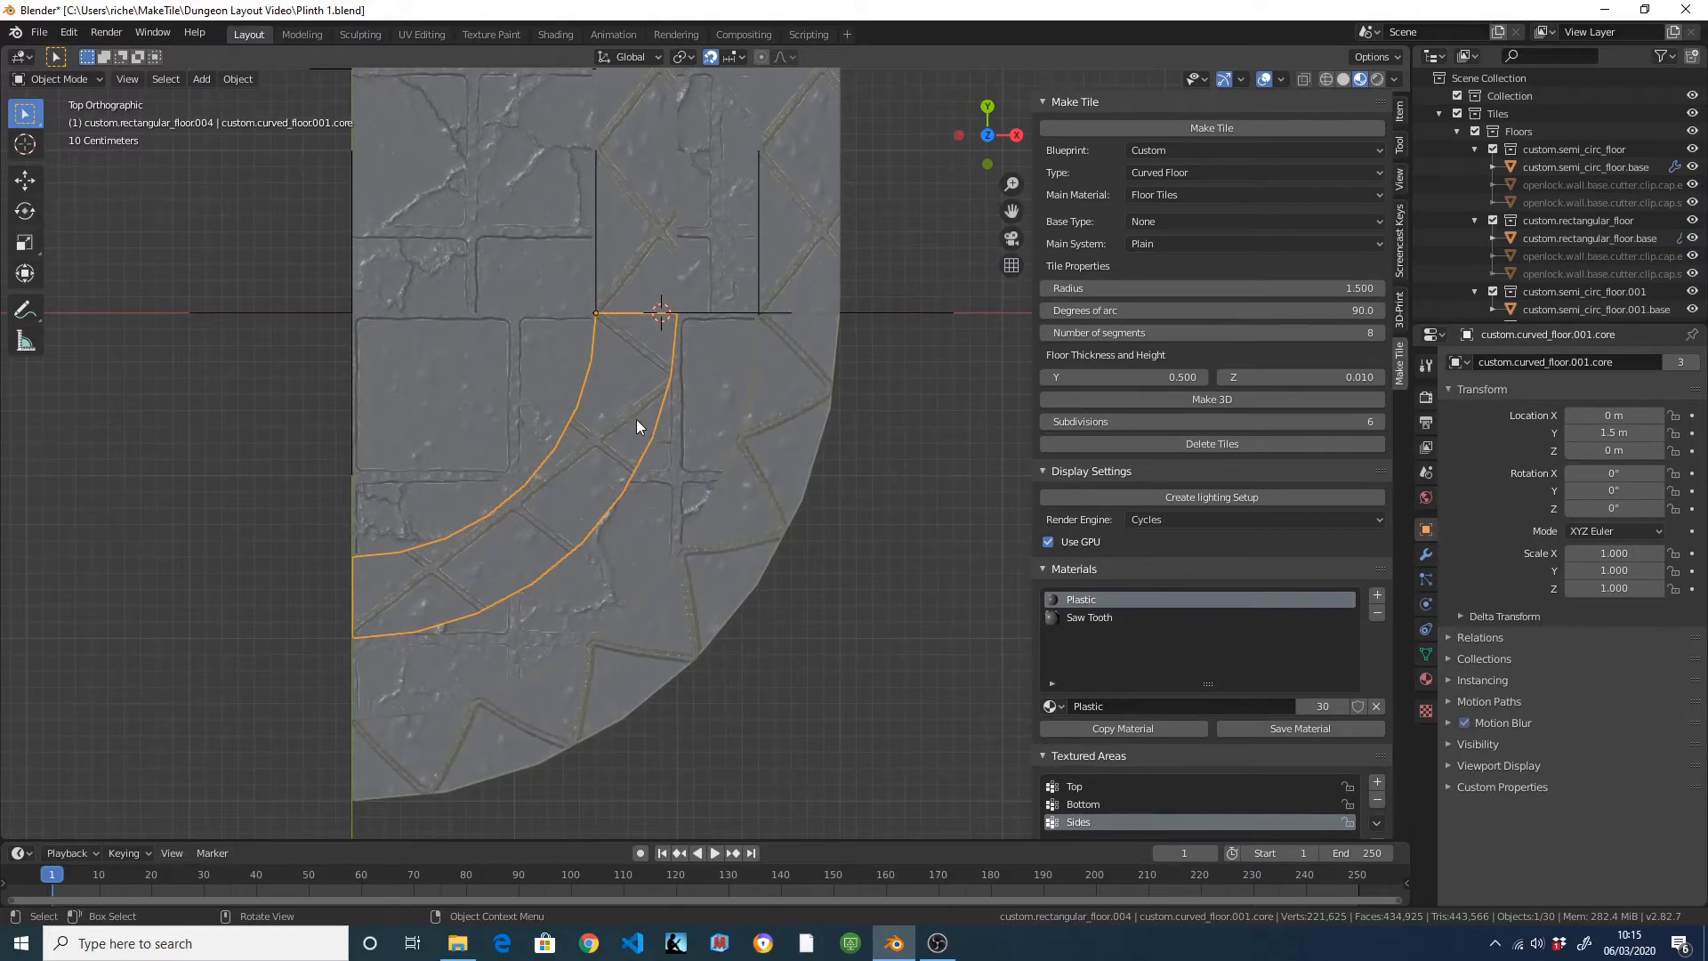
key("Tab")
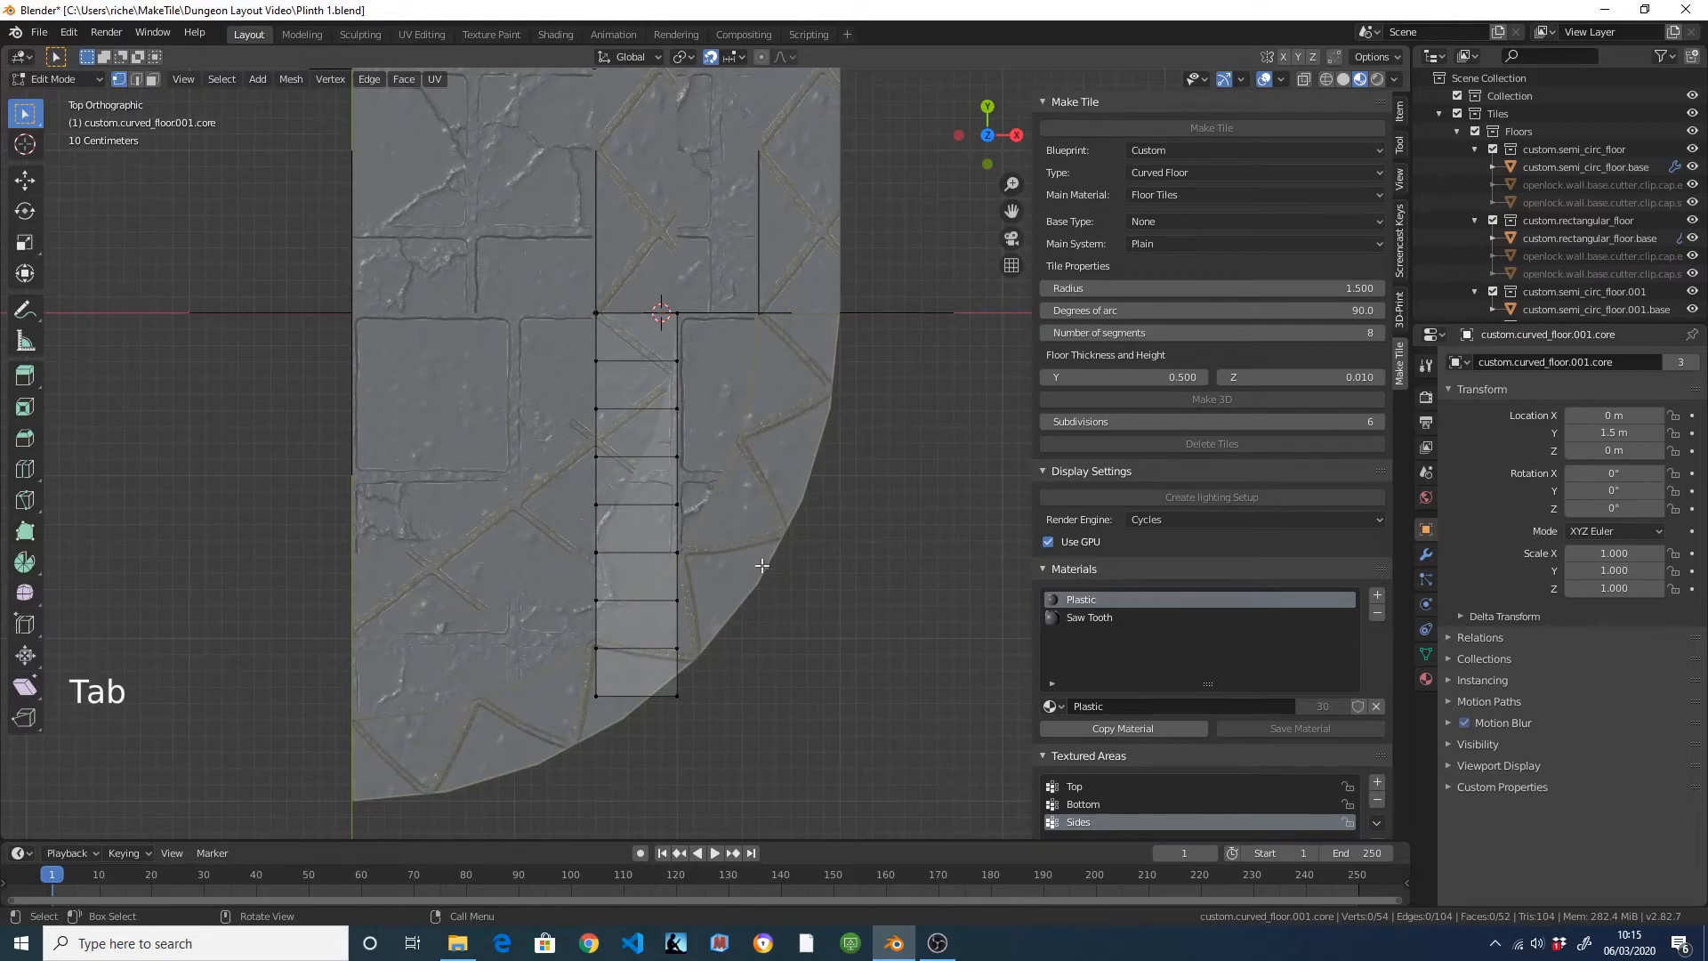
middle_click_drag(643, 419, 614, 293, "shift")
scroll(329, 452, "up", 2)
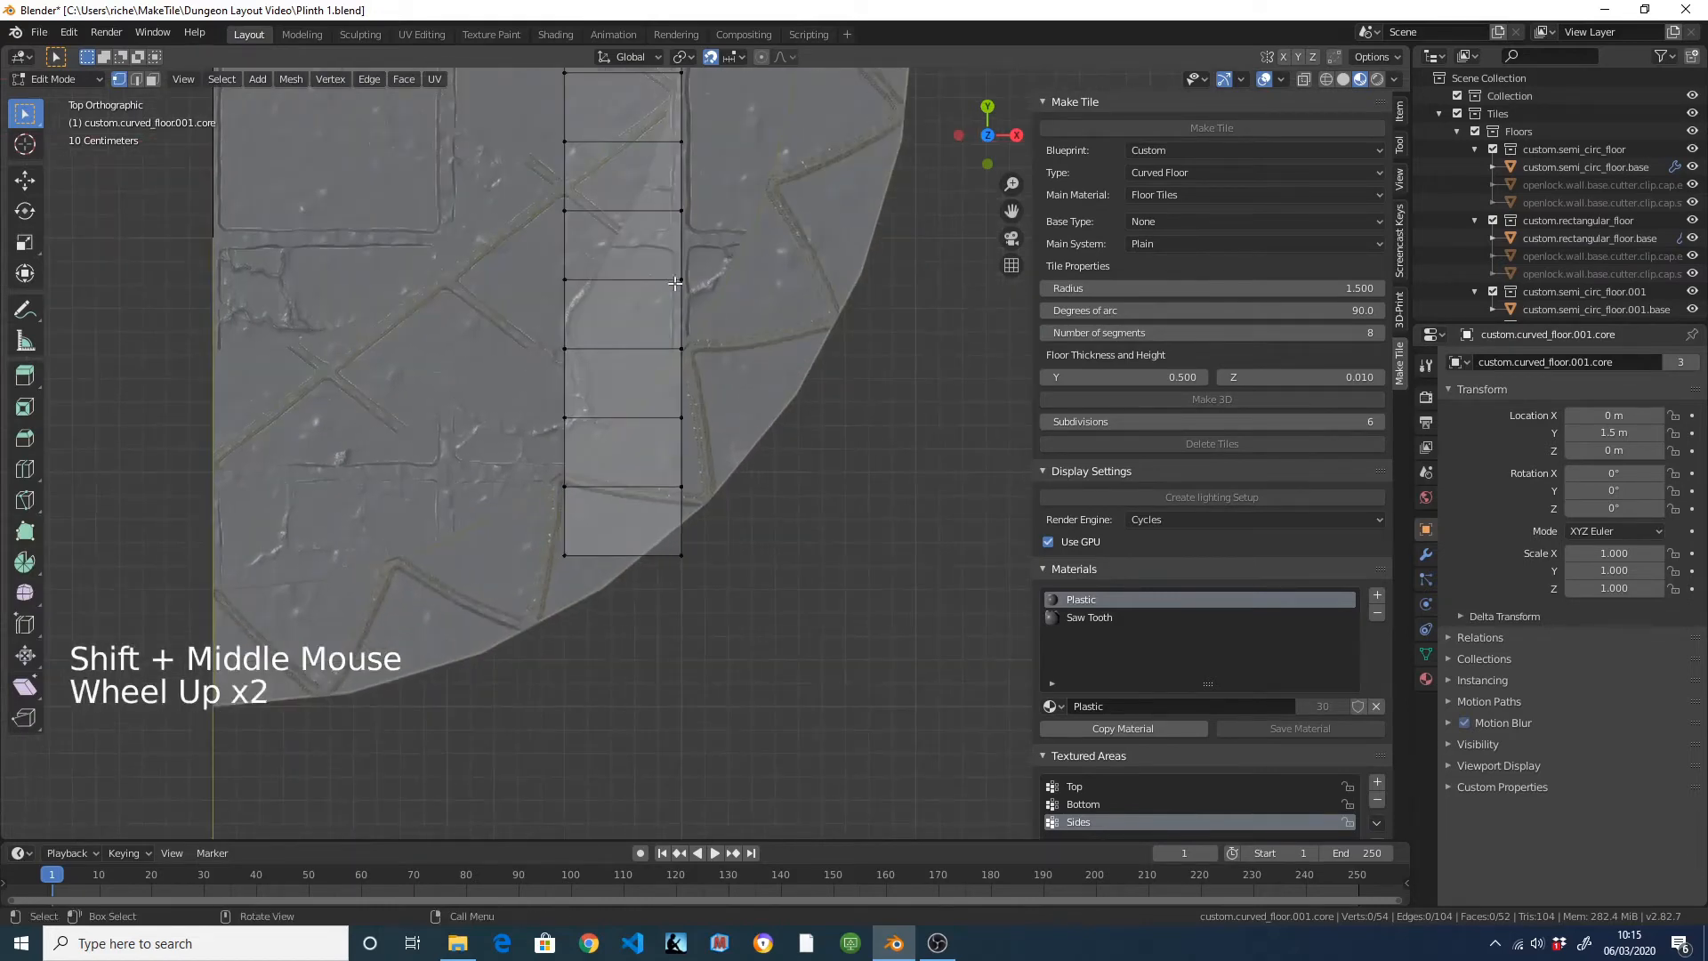
middle_click_drag(619, 206, 624, 373, "shift")
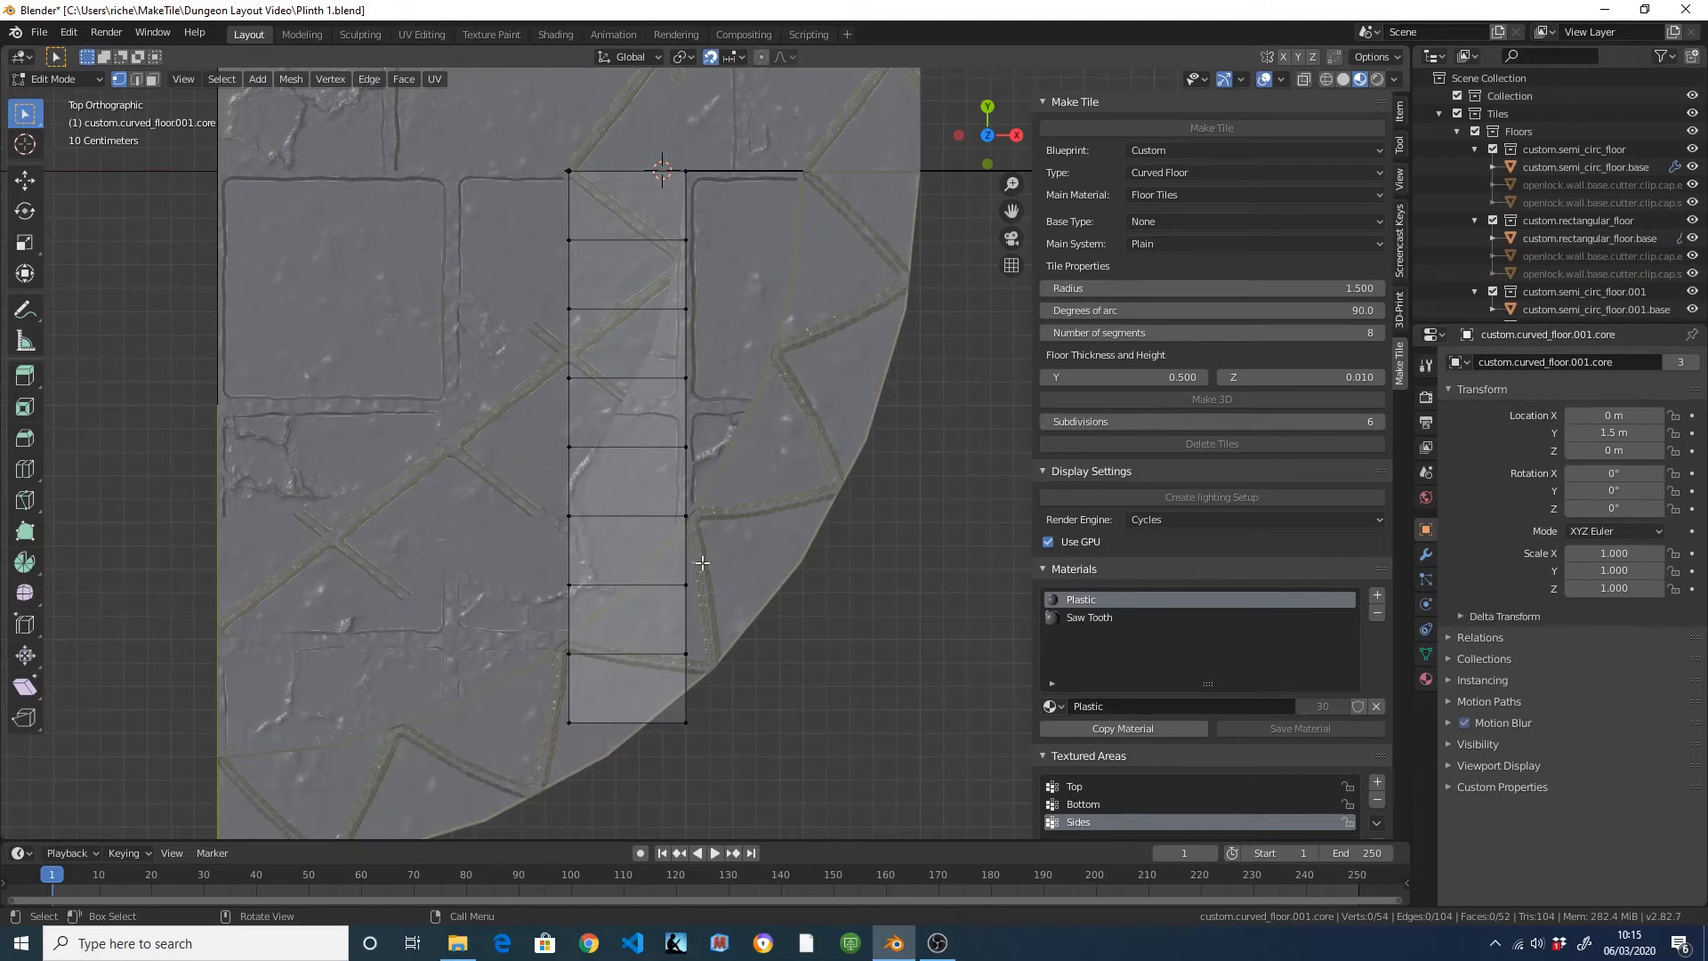
key("Tab")
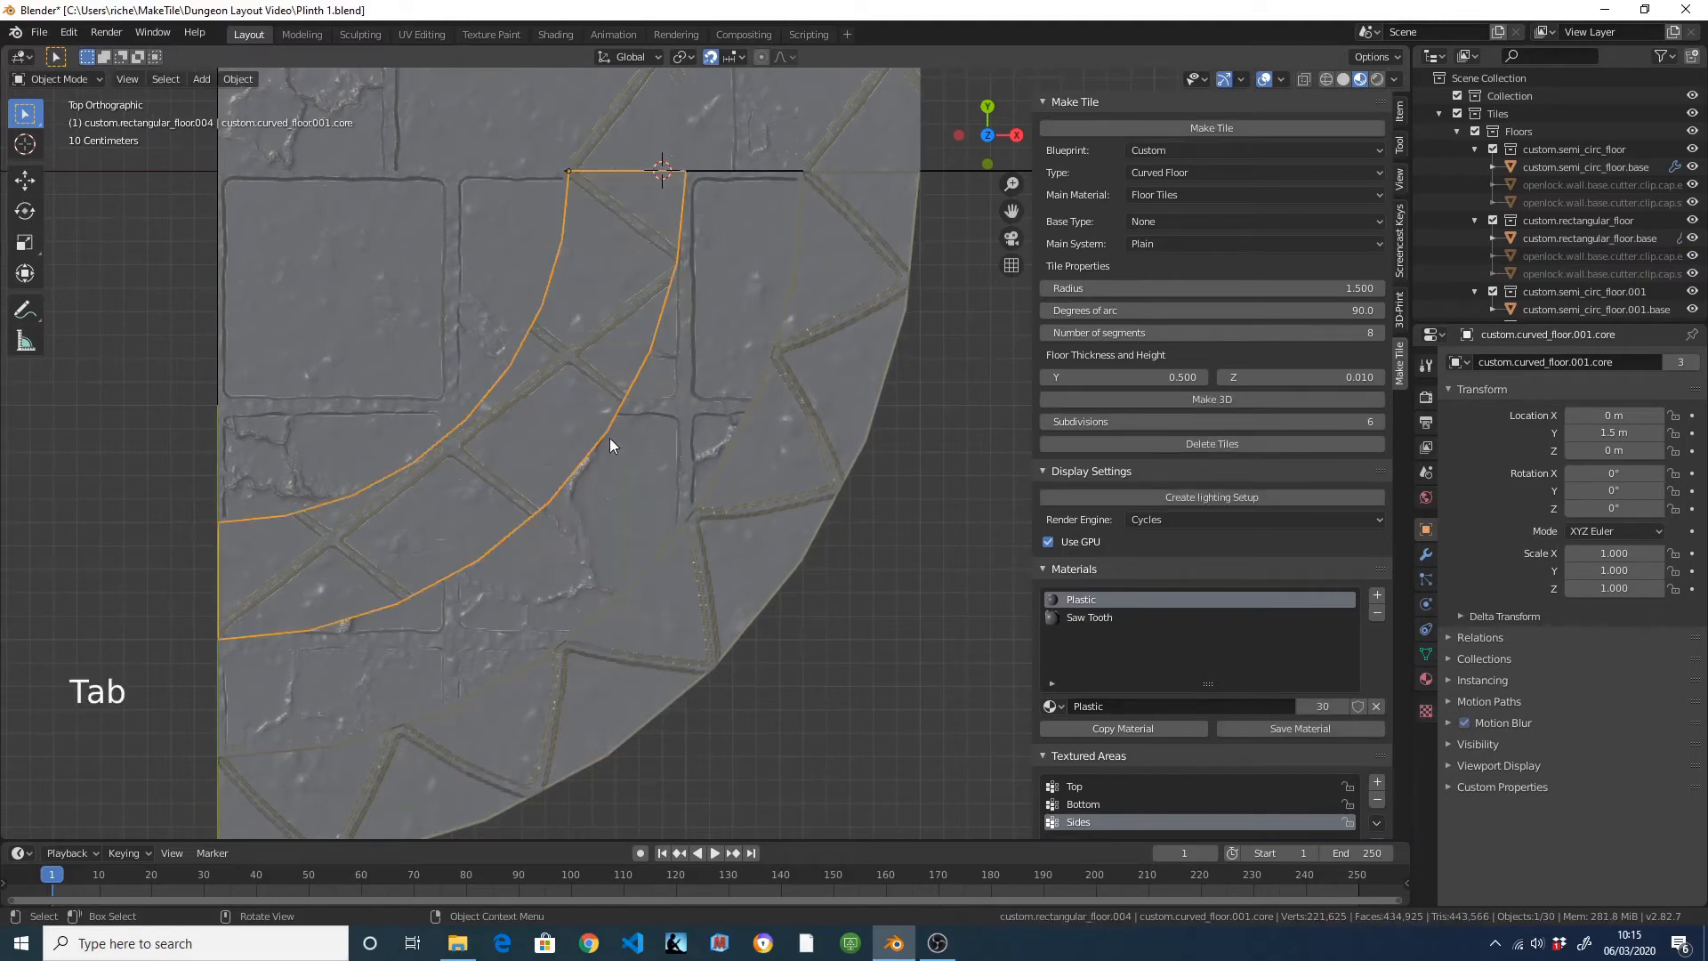
Switch off the upper curved border tile's Simple_Deform modifier in the viewport to inspect the unbent strip, and switch it back on.
middle_click_drag(610, 437, 521, 370)
scroll(507, 368, "down", 2)
left_click(504, 367)
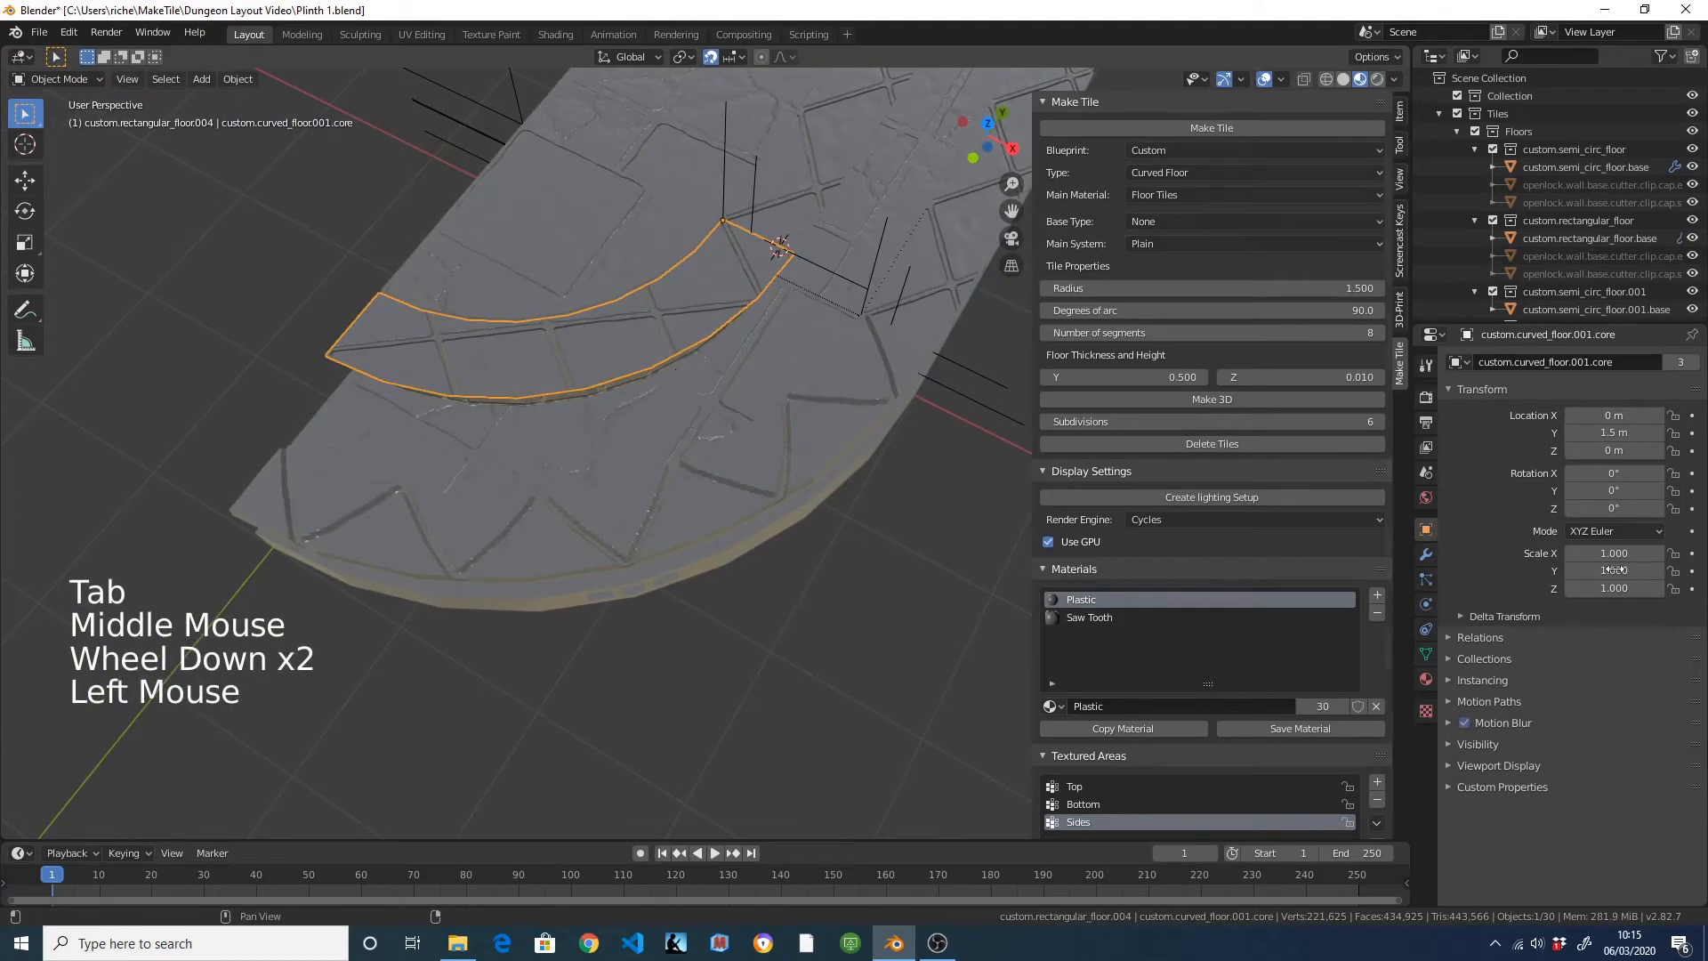
left_click(1426, 556)
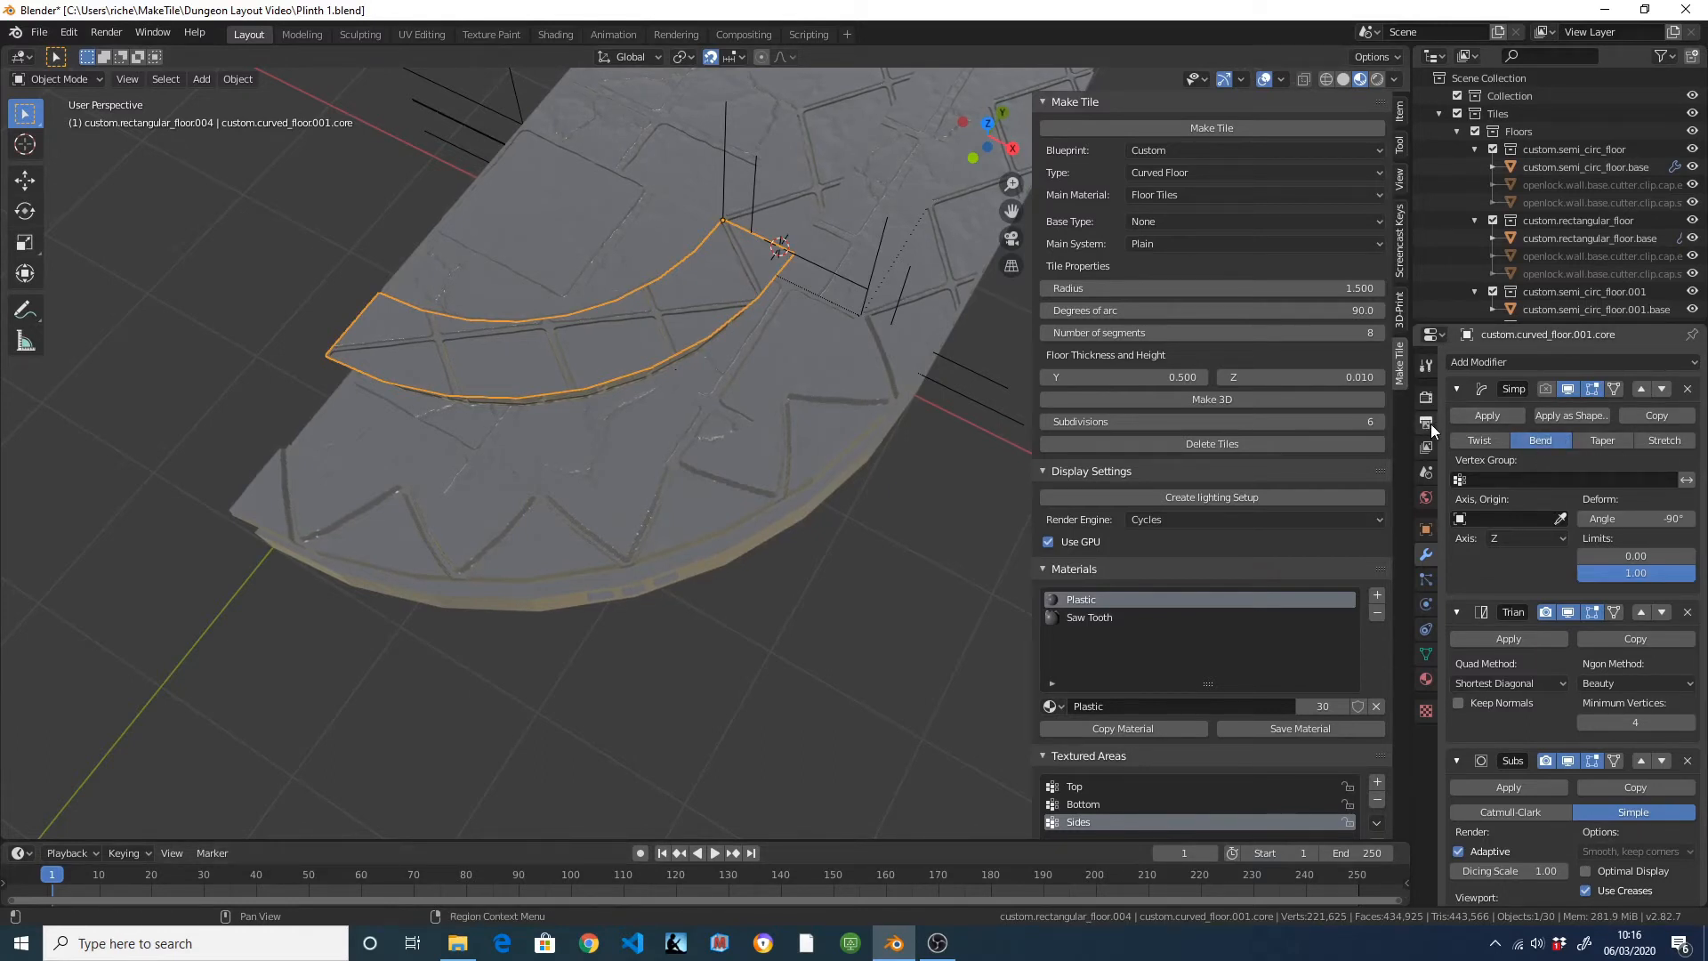
left_click_drag(1438, 424, 1309, 447)
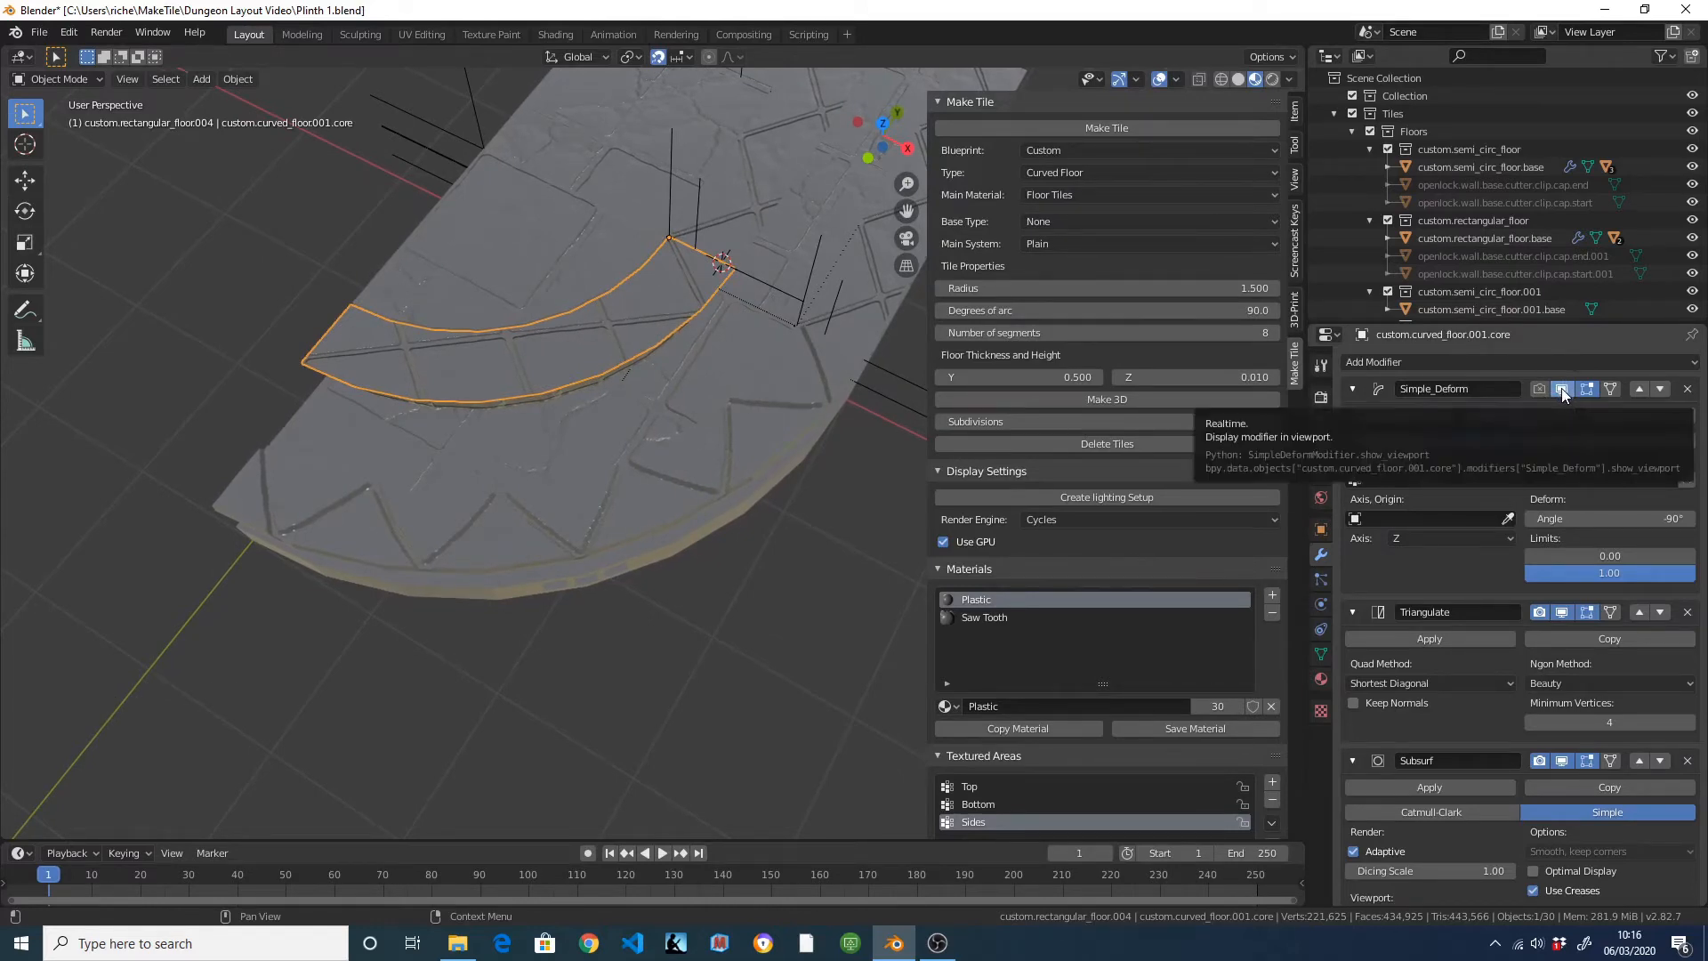
left_click(1562, 390)
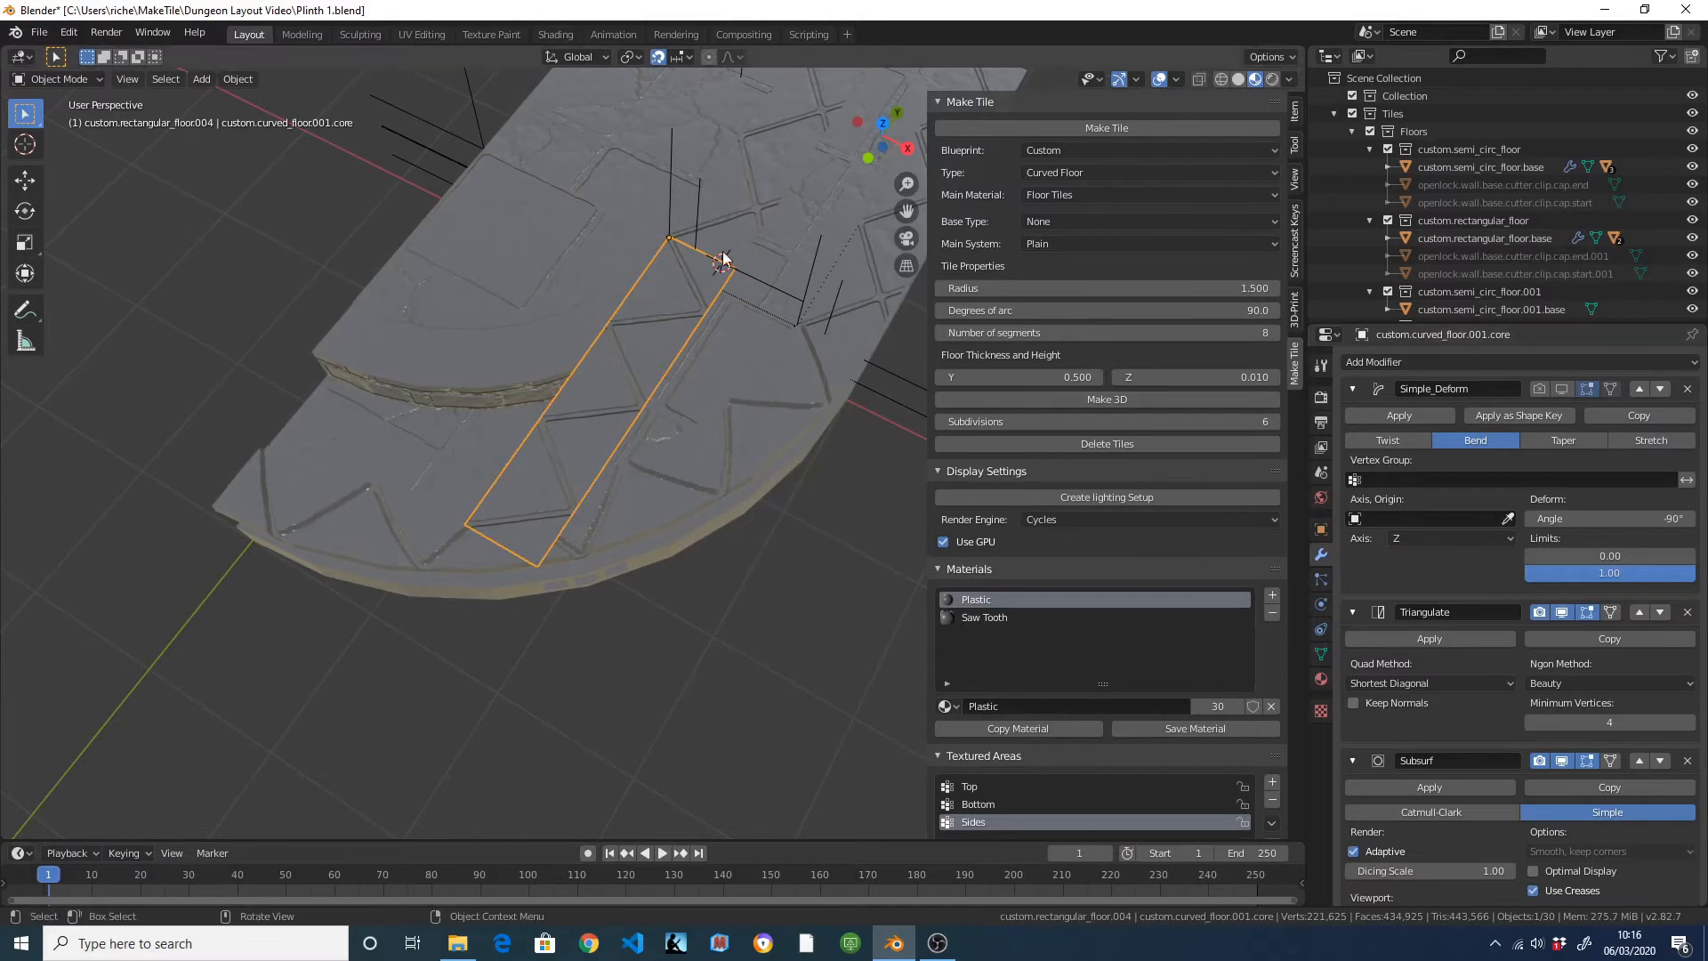
middle_click_drag(694, 286, 672, 311)
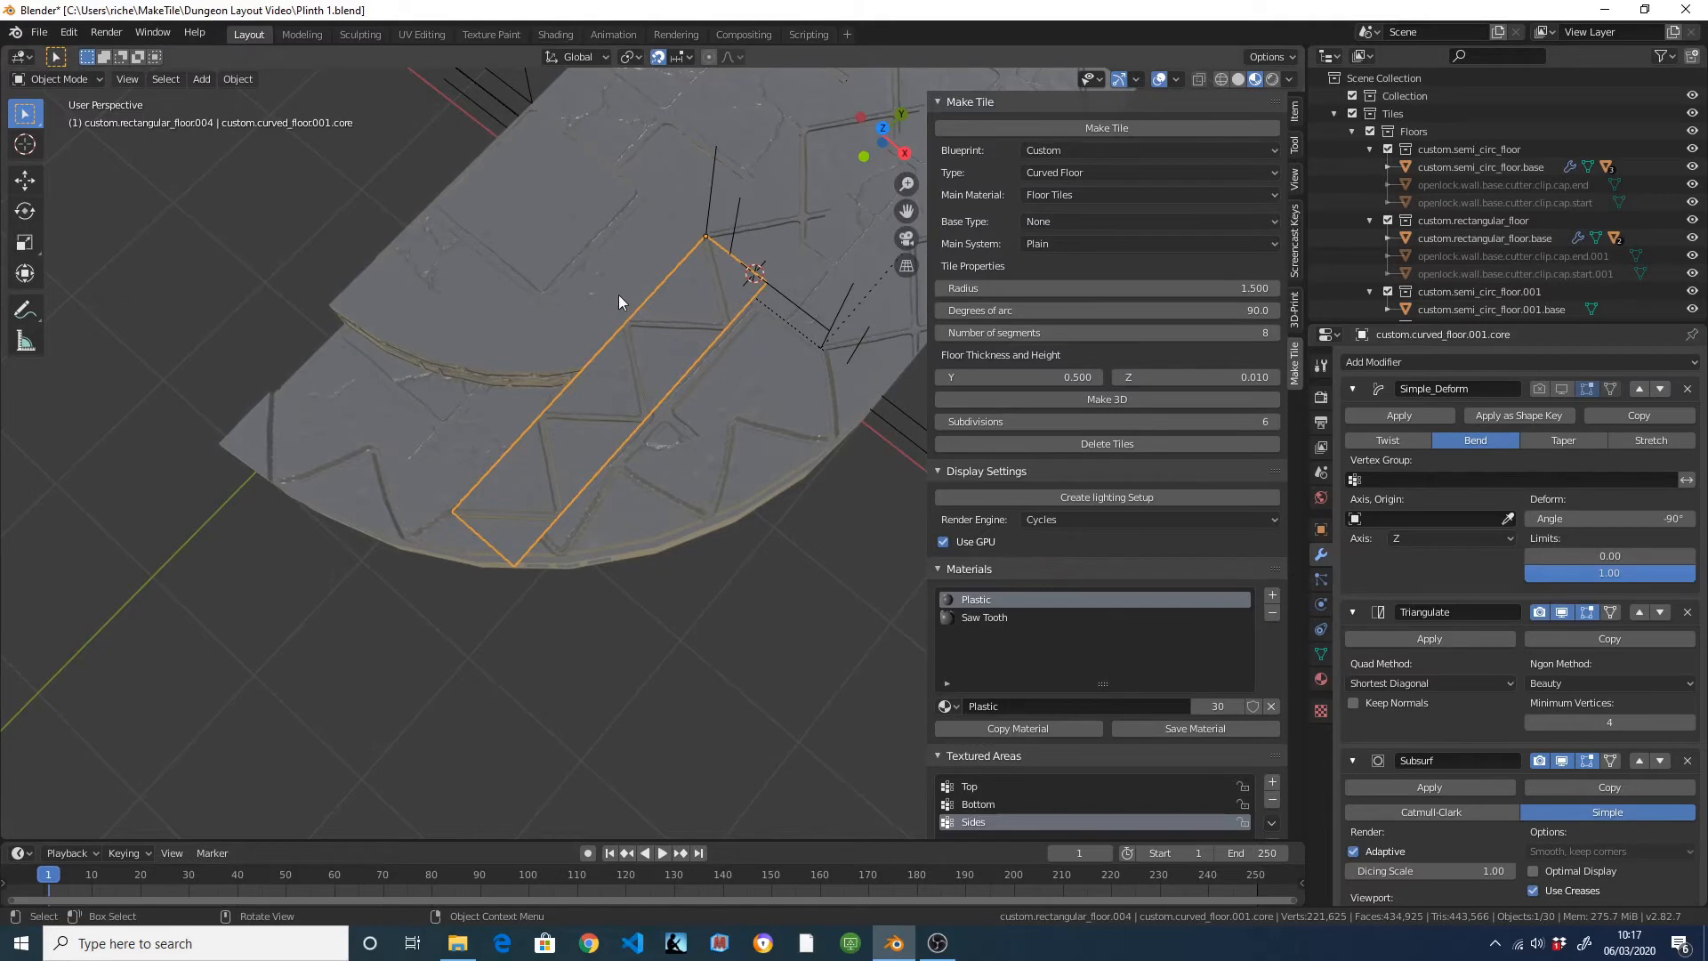
scroll(725, 260, "down", 1)
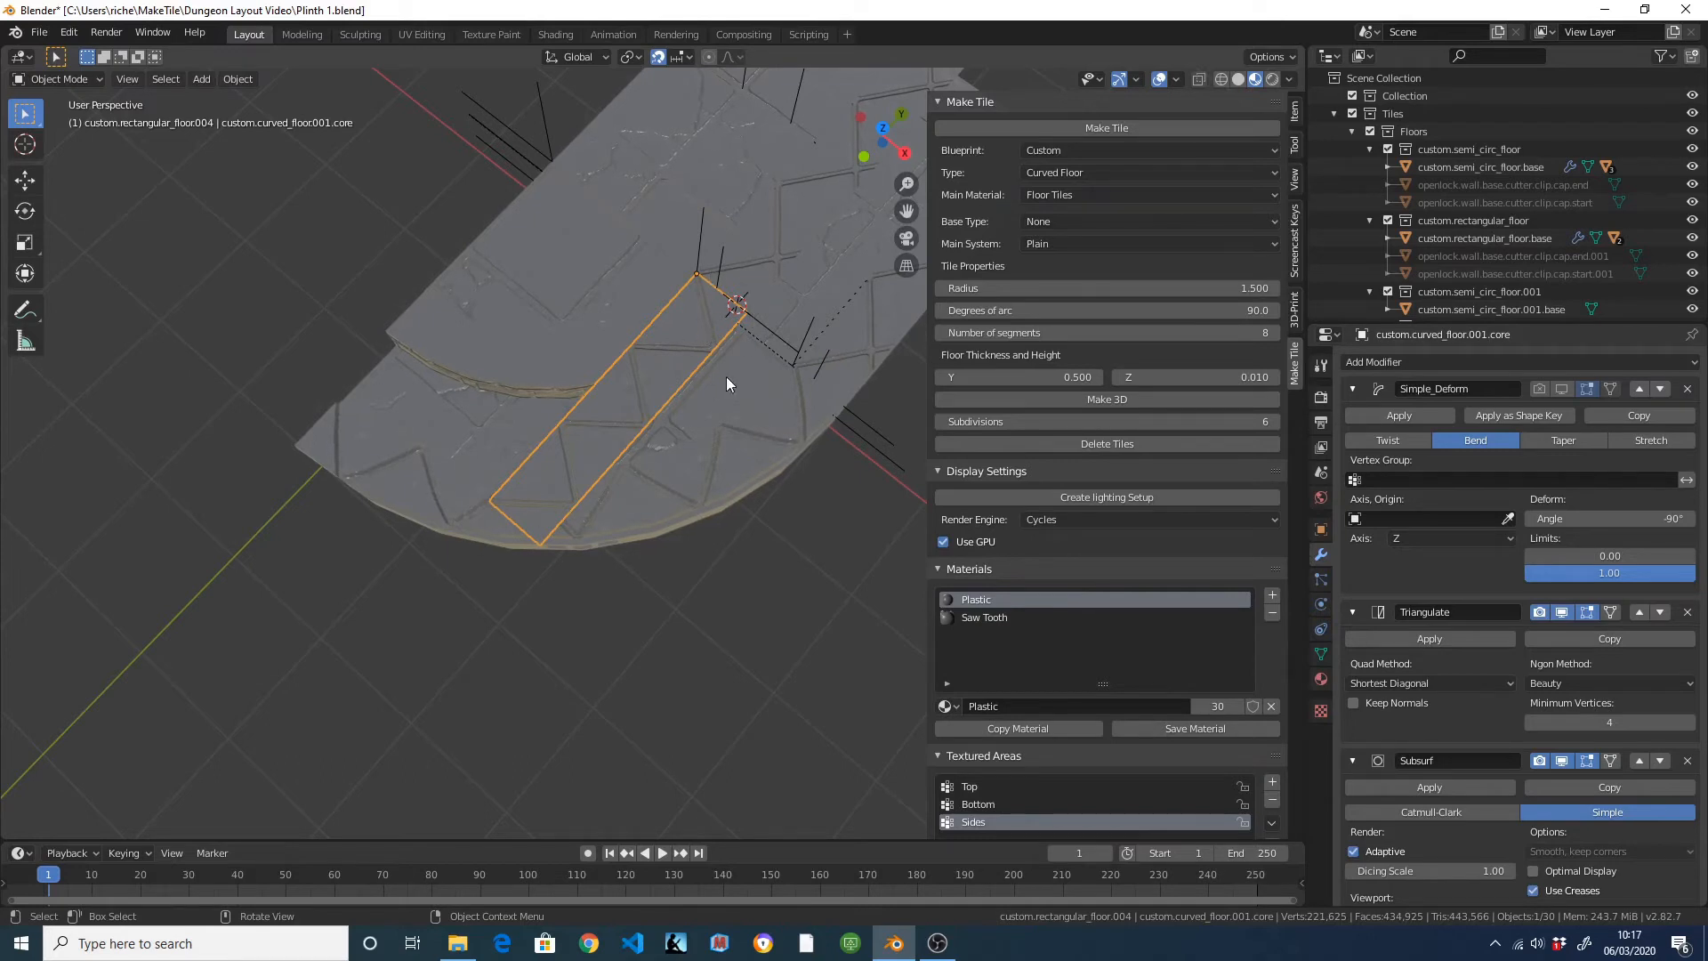
left_click(1562, 388)
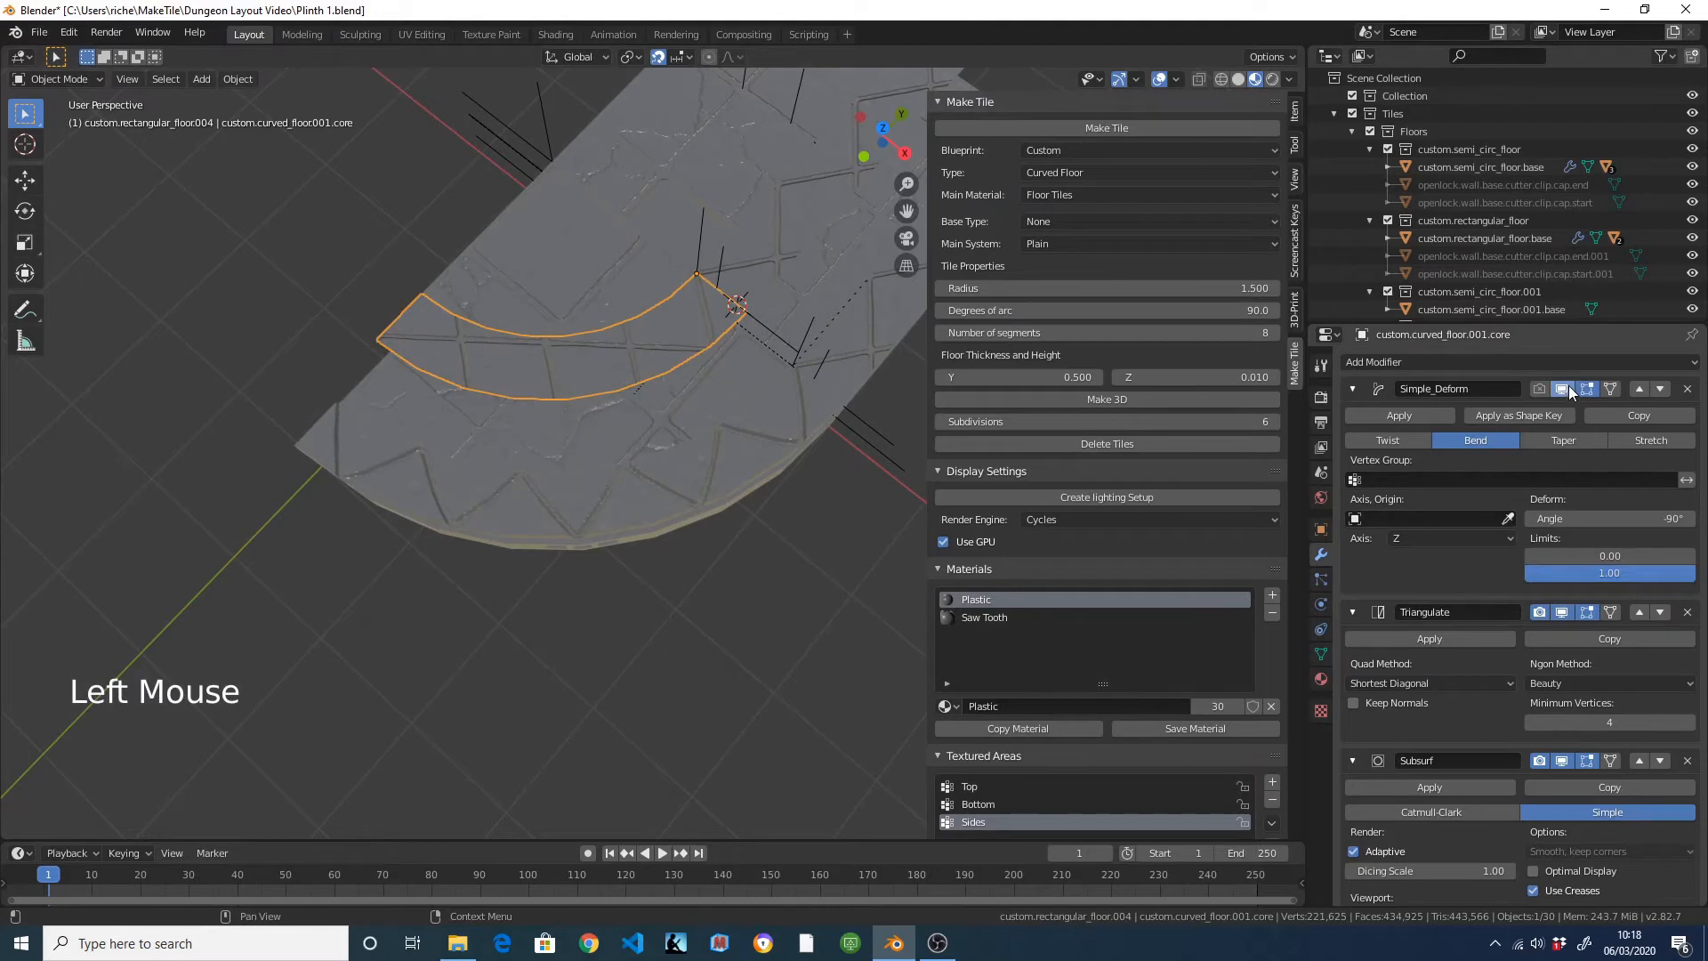
Return the lower curved border tile to its preview state.
left_click(532, 502)
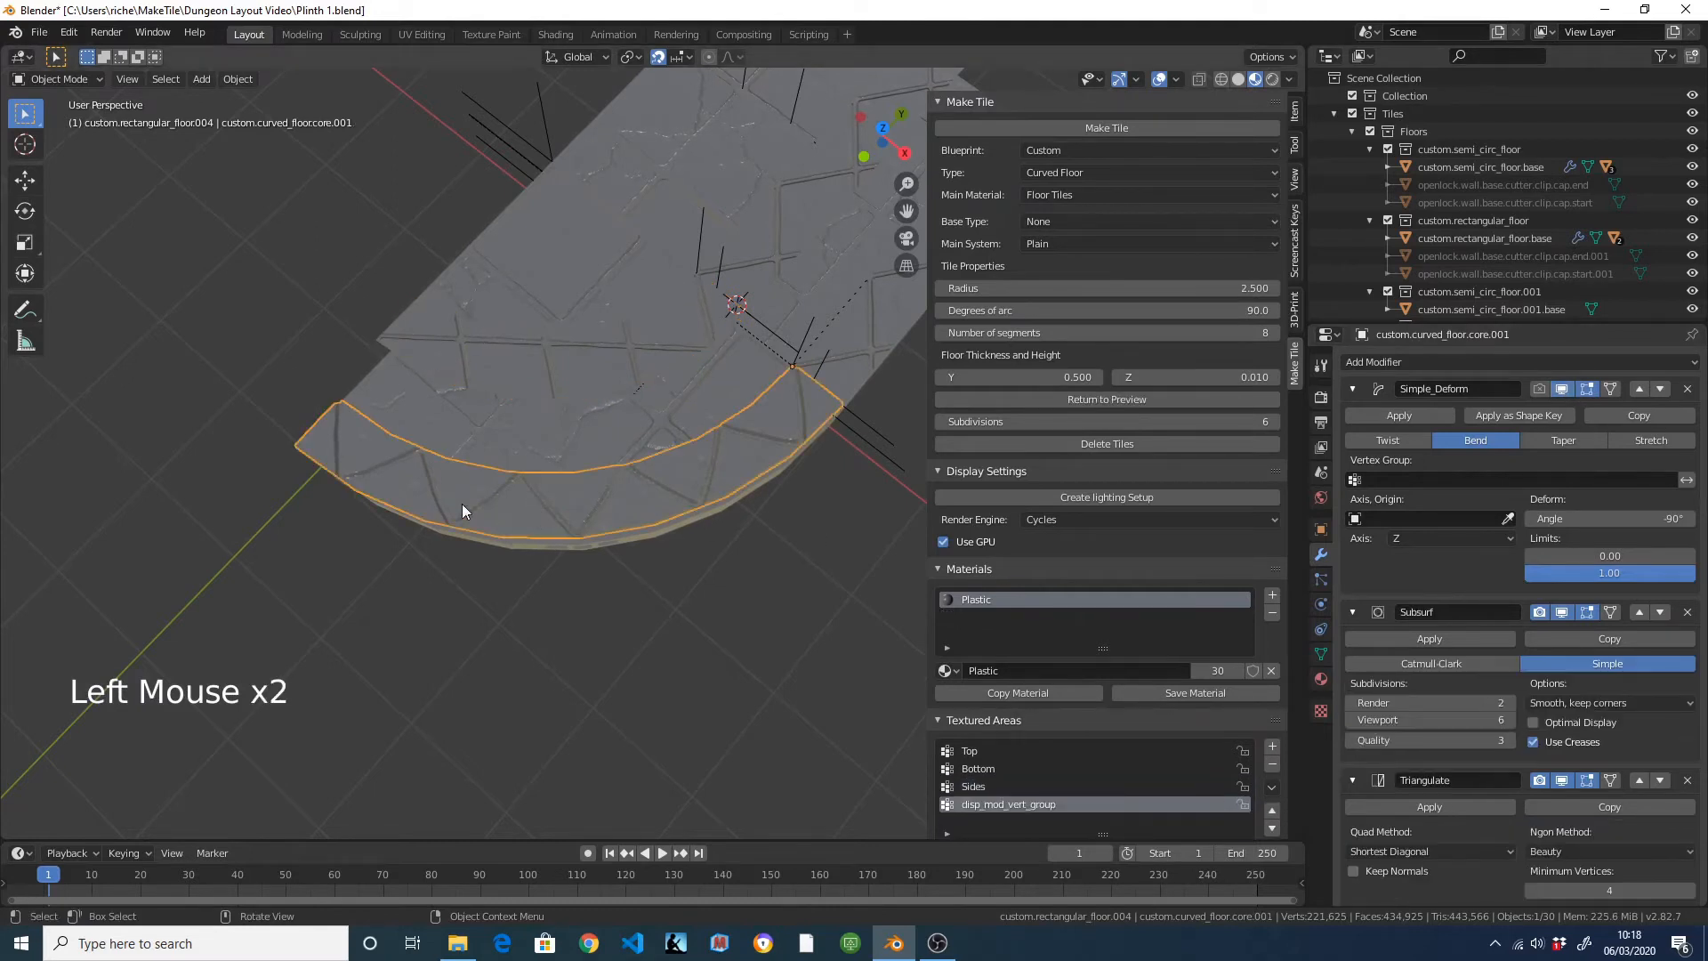
left_click(1177, 404)
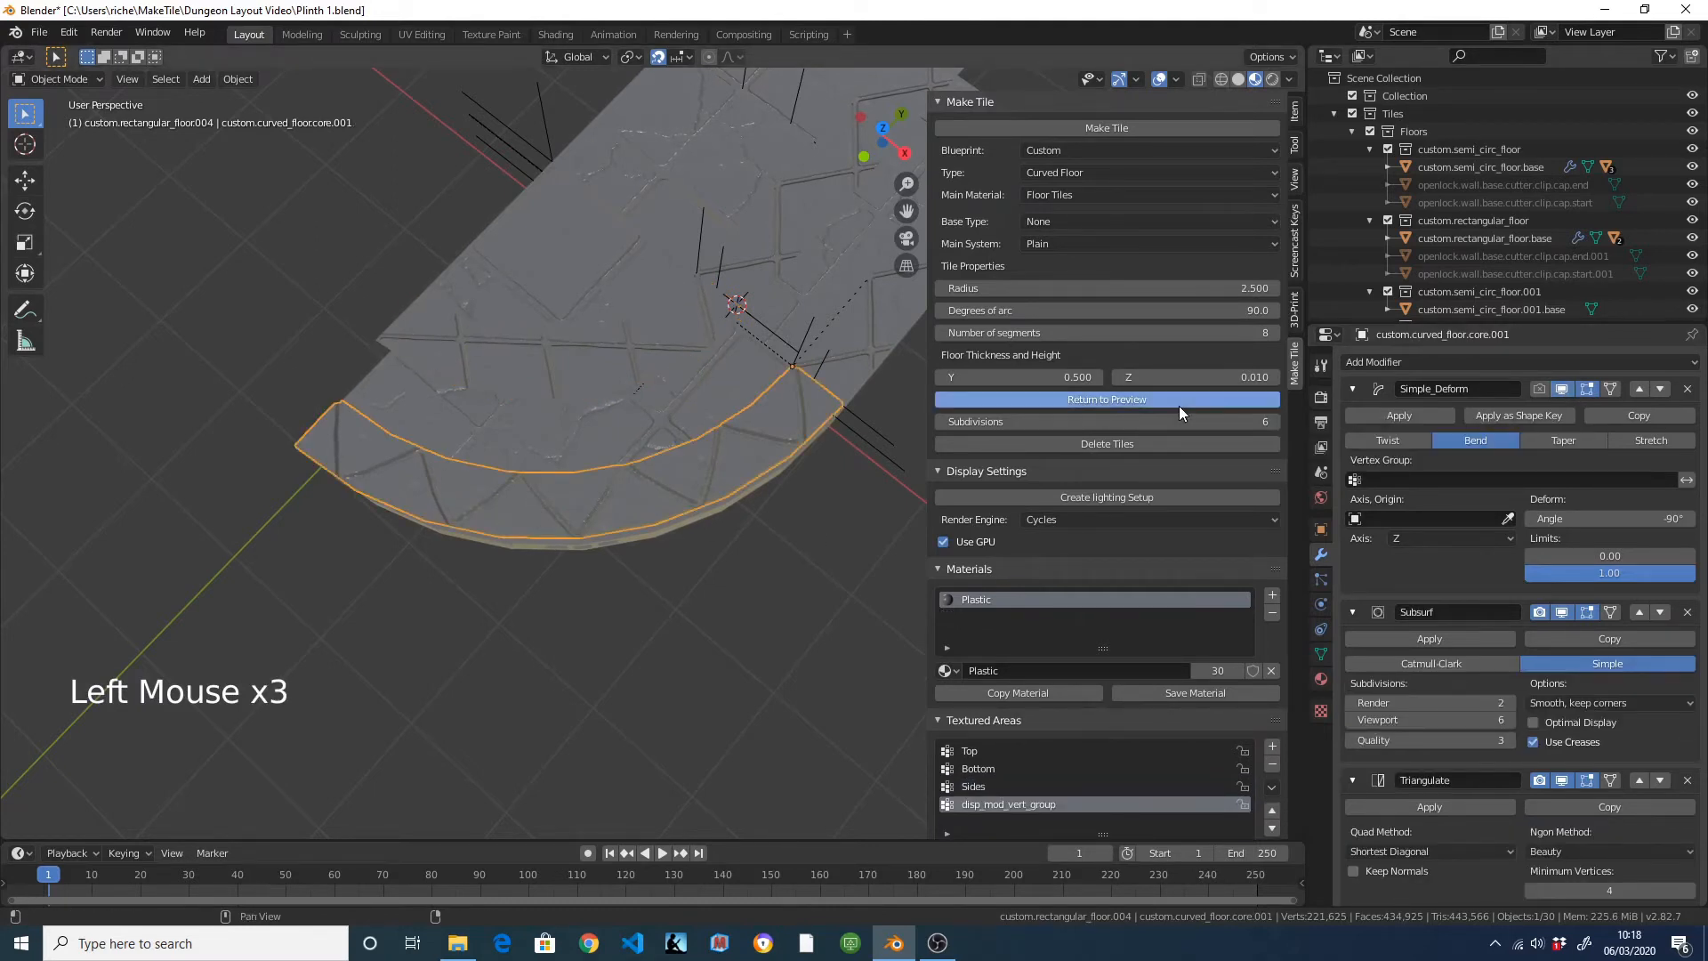
Make a copy of the Saw Tooth material on the upper straight border tile.
scroll(761, 480, "down", 2)
middle_click_drag(753, 461, 616, 506, "shift")
scroll(681, 553, "up", 1)
scroll(681, 559, "up", 1)
left_click(671, 349)
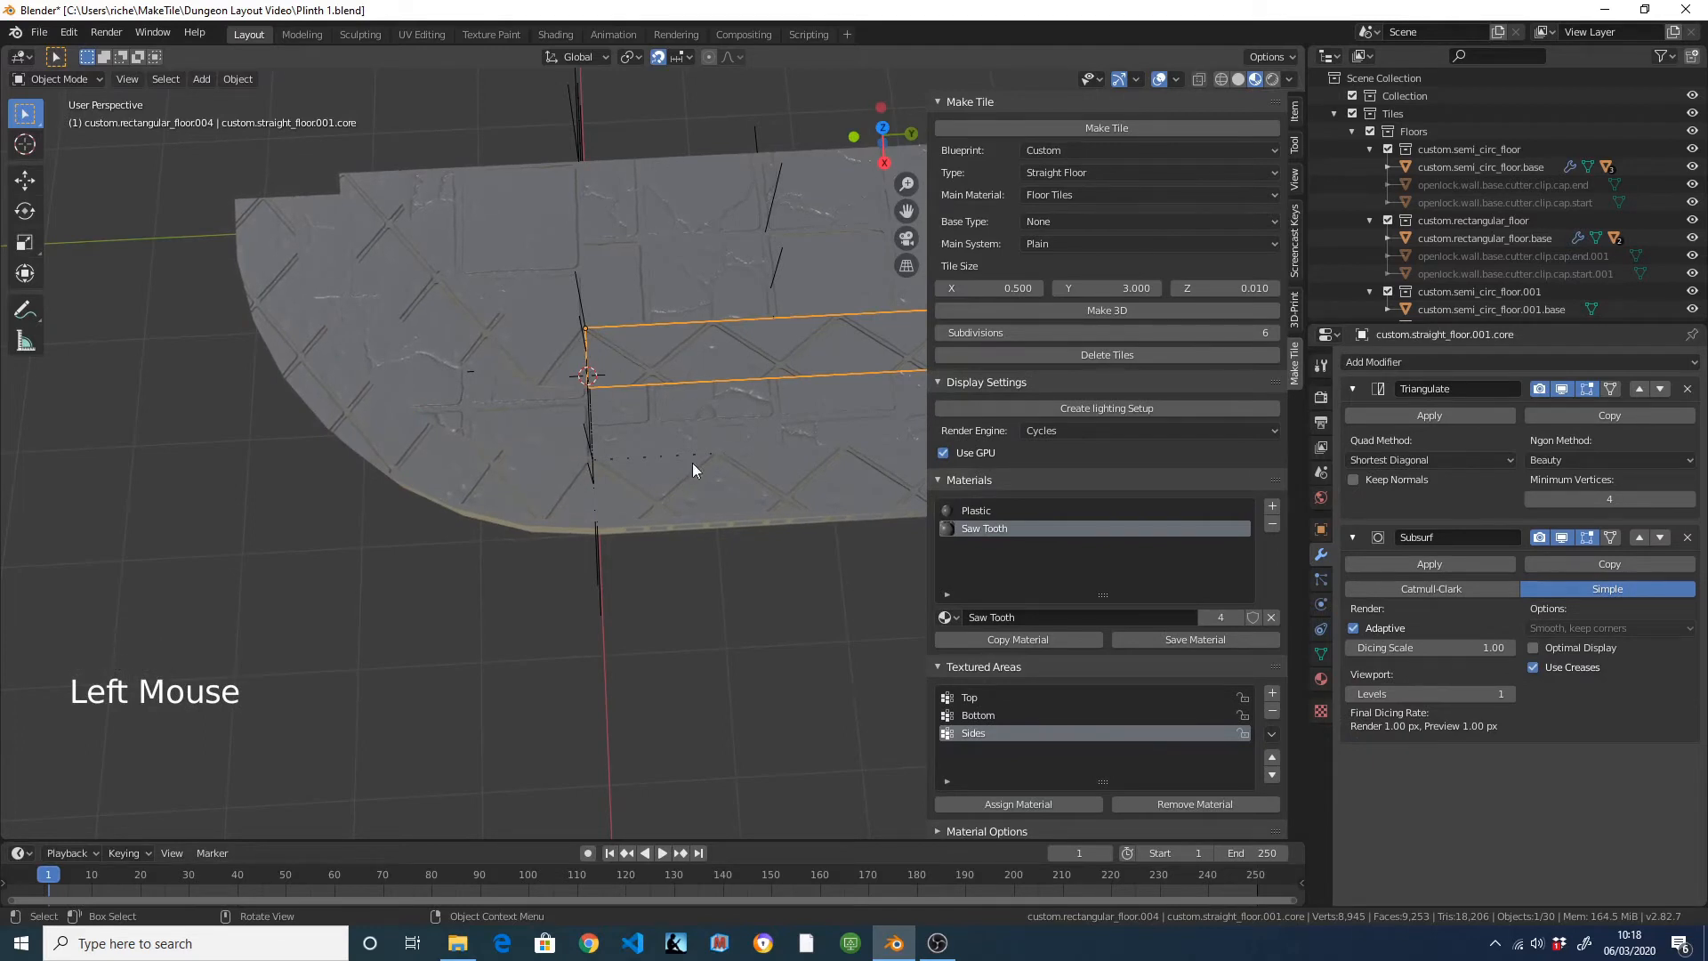
middle_click_drag(810, 382, 654, 451, "shift")
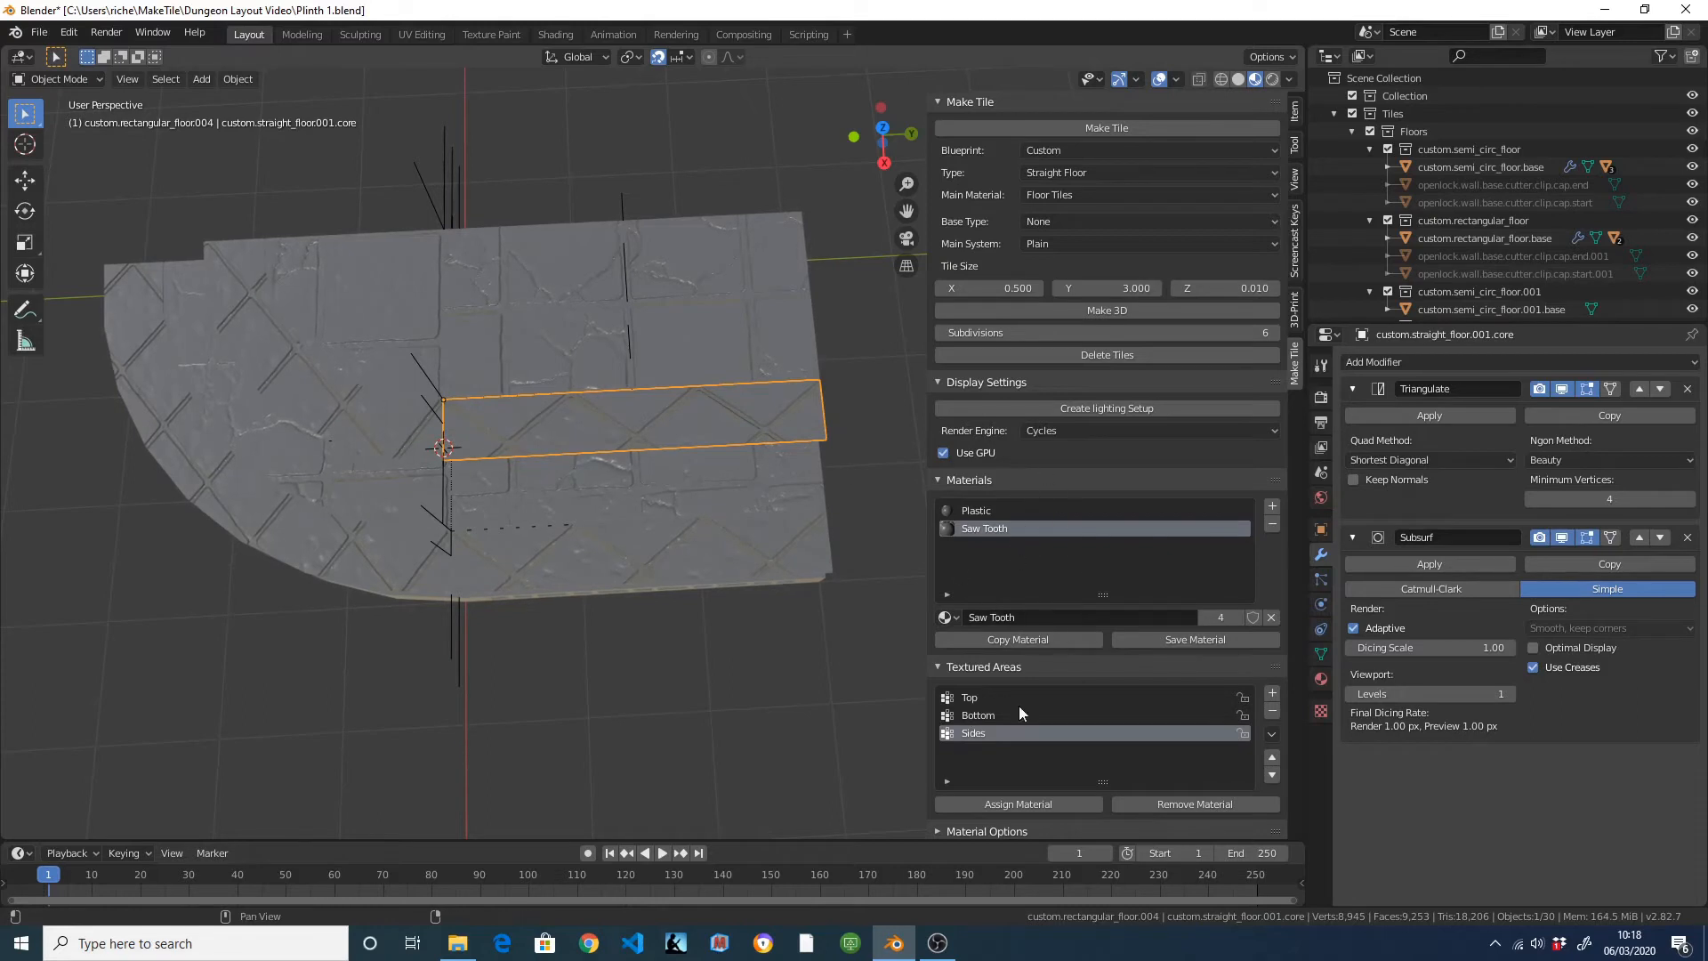
left_click(1022, 639)
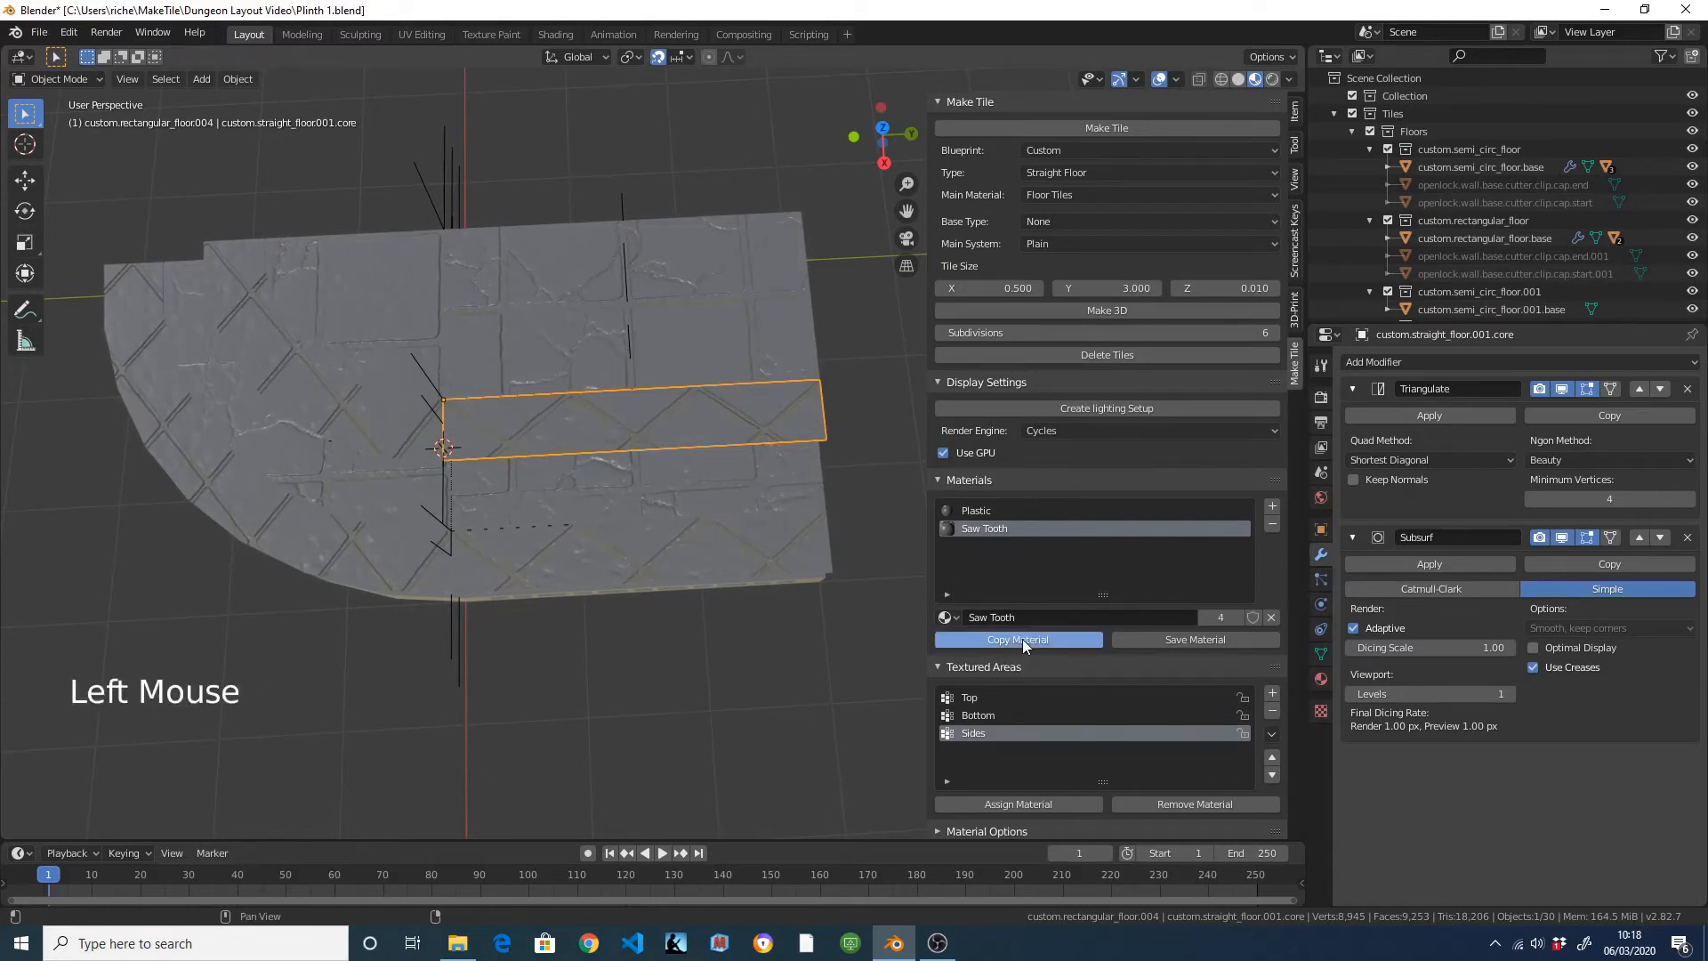
Replace Saw Tooth with Saw Tooth.001 in the upper straight tile's existing material slot and remove the extra duplicate slot.
left_click(1015, 530)
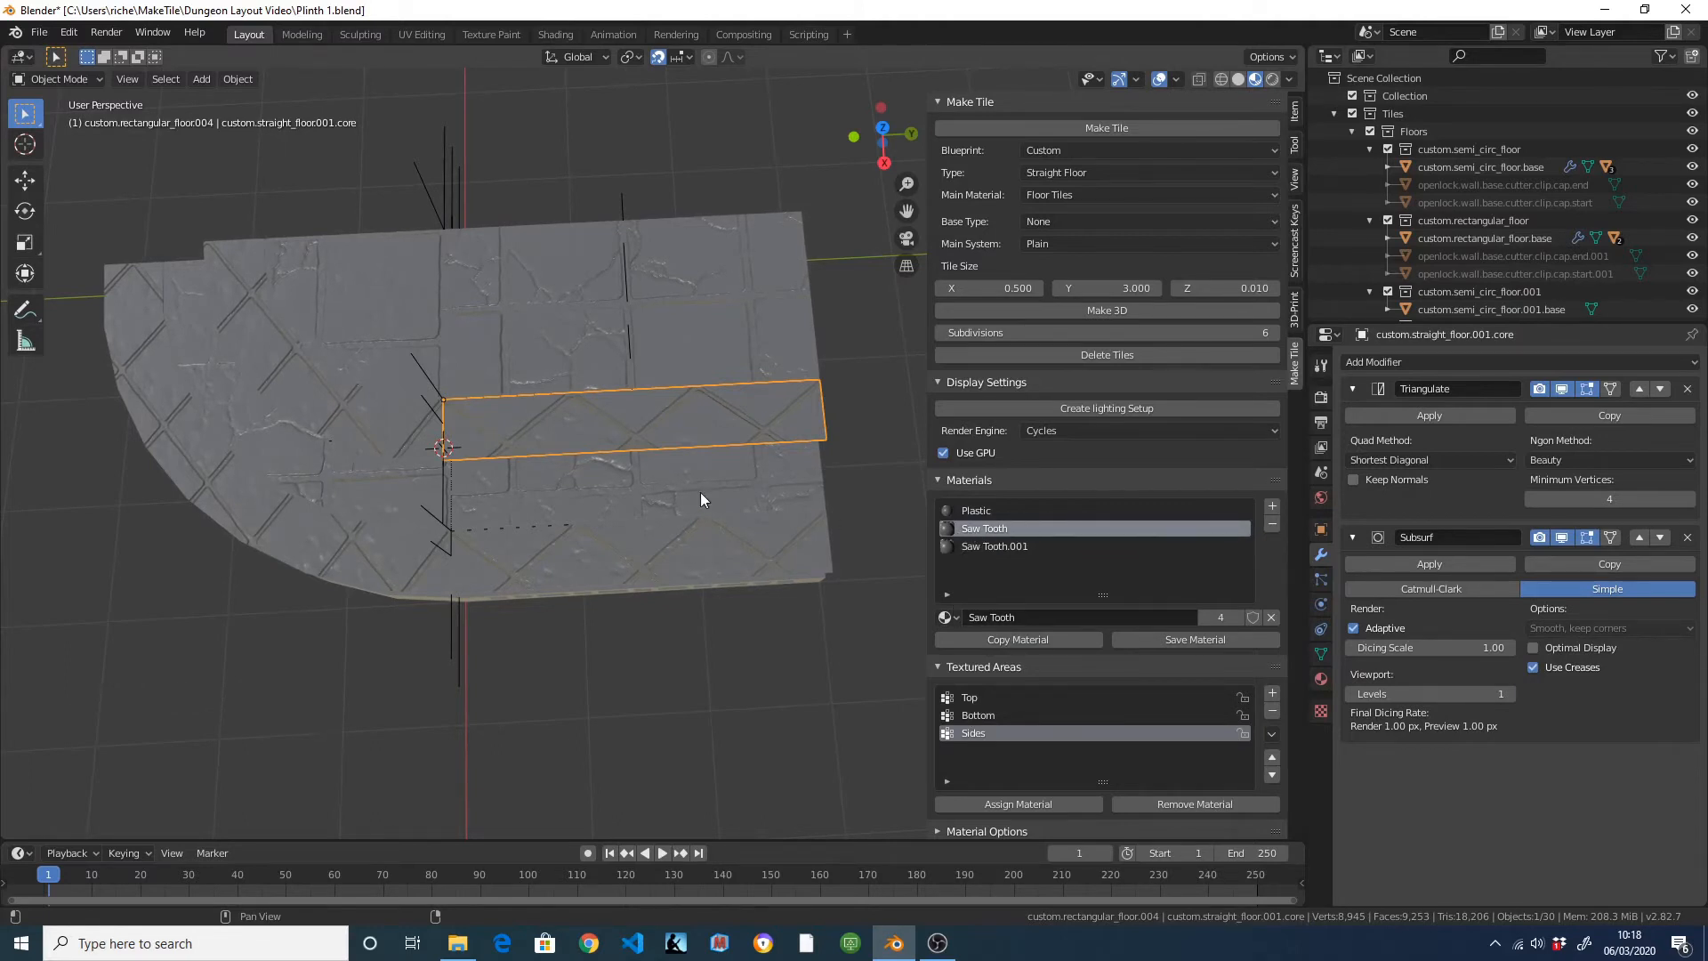
left_click(947, 618)
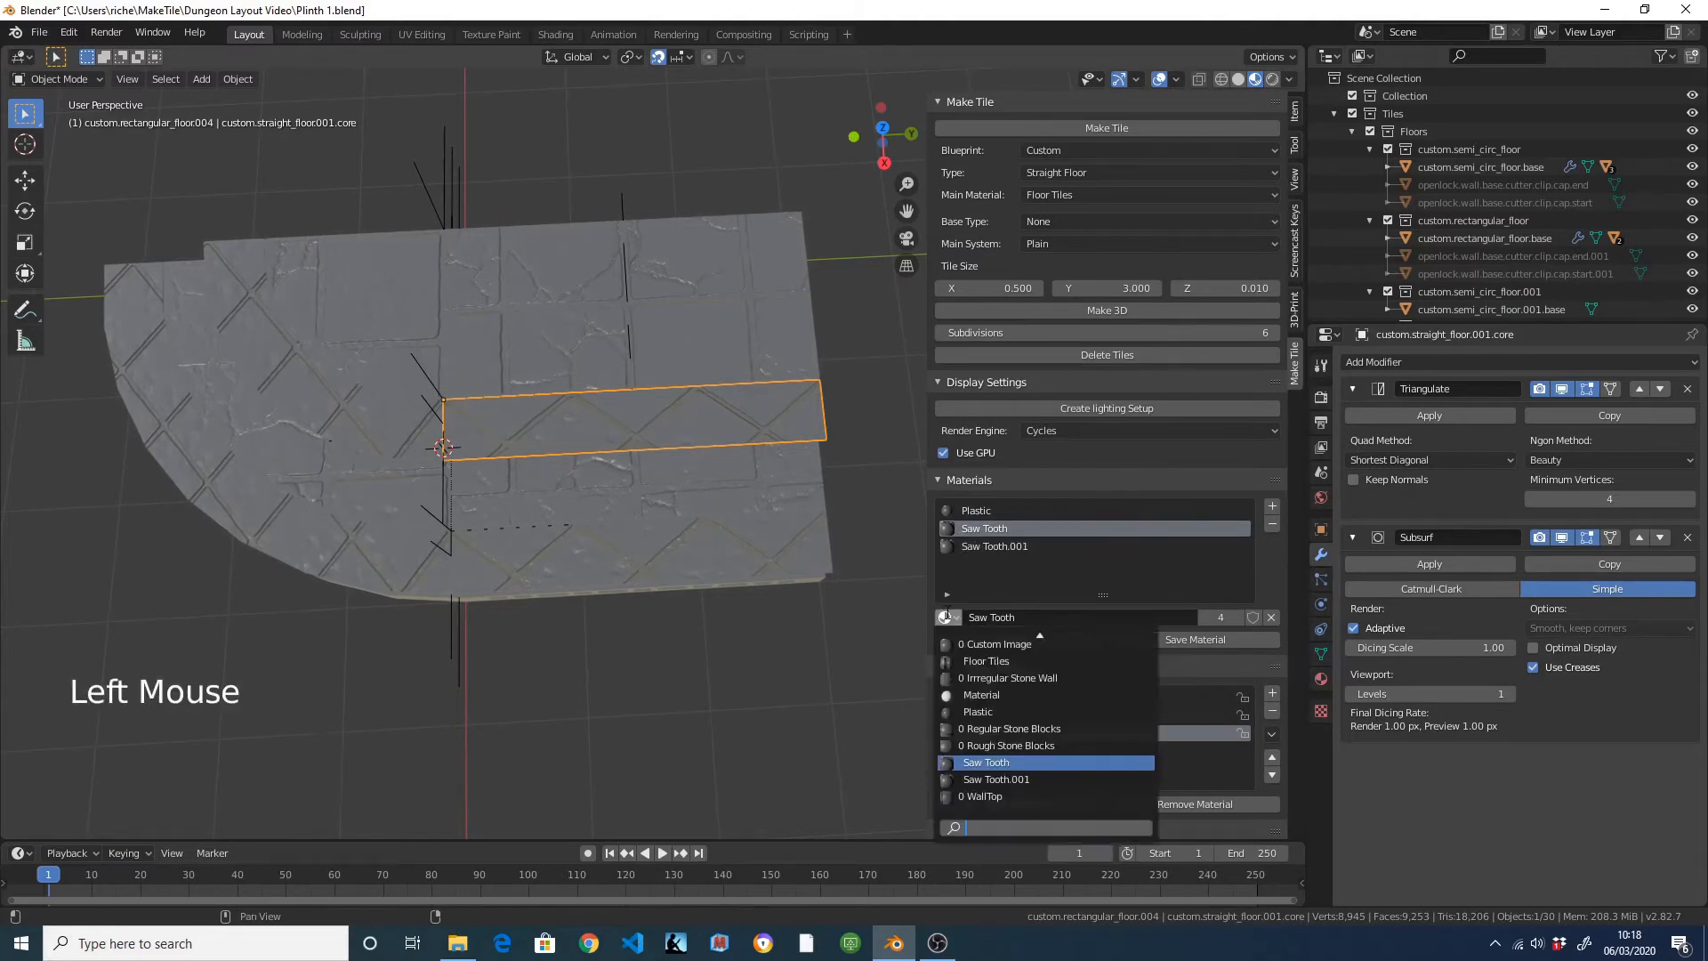
left_click(1010, 778)
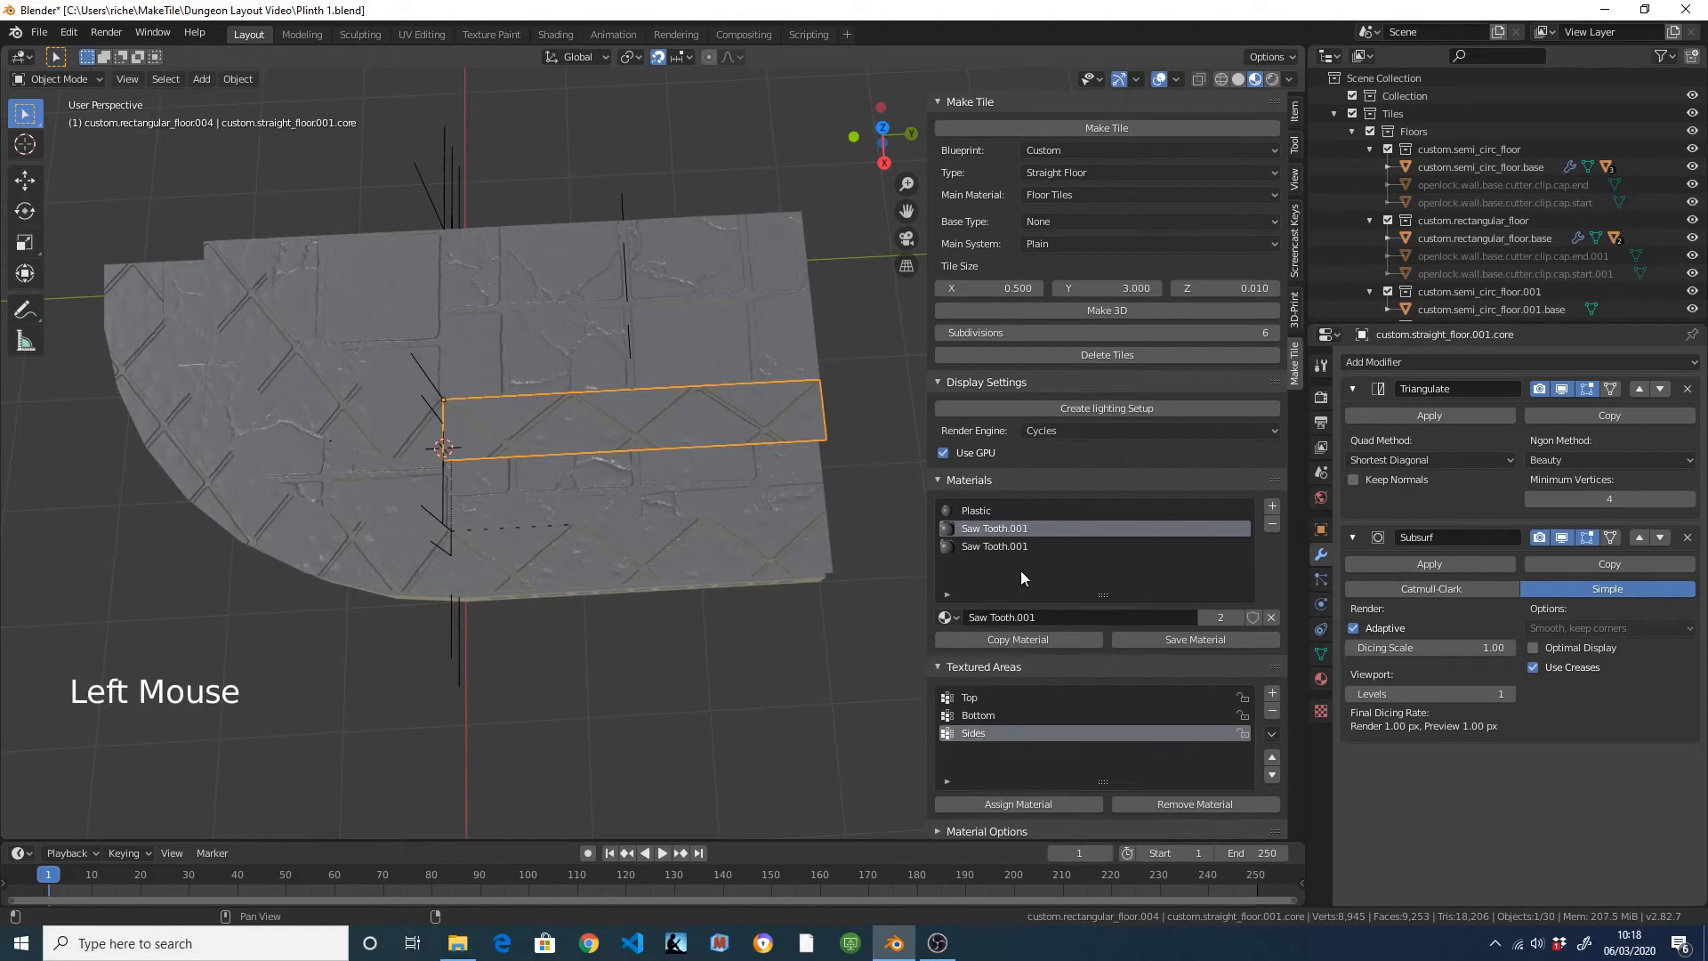
left_click(1006, 546)
left_click(1274, 524)
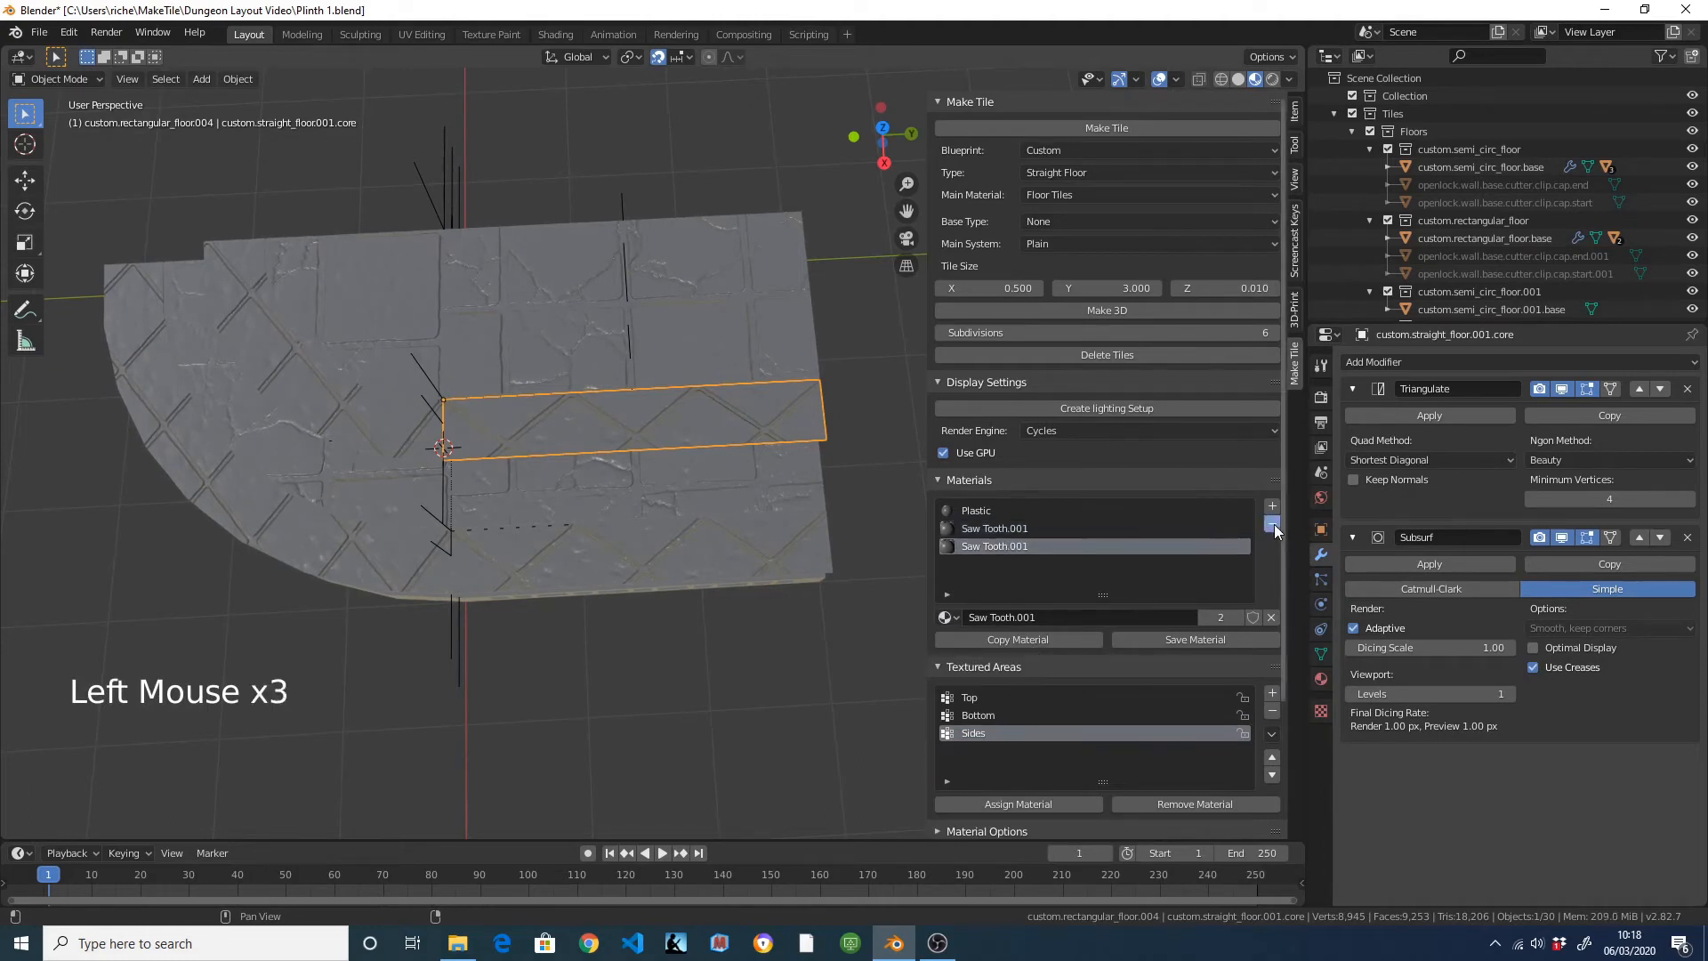
Link the upper straight border tile's materials to the lower straight border tile.
left_click(735, 562)
left_click(688, 415, "shift")
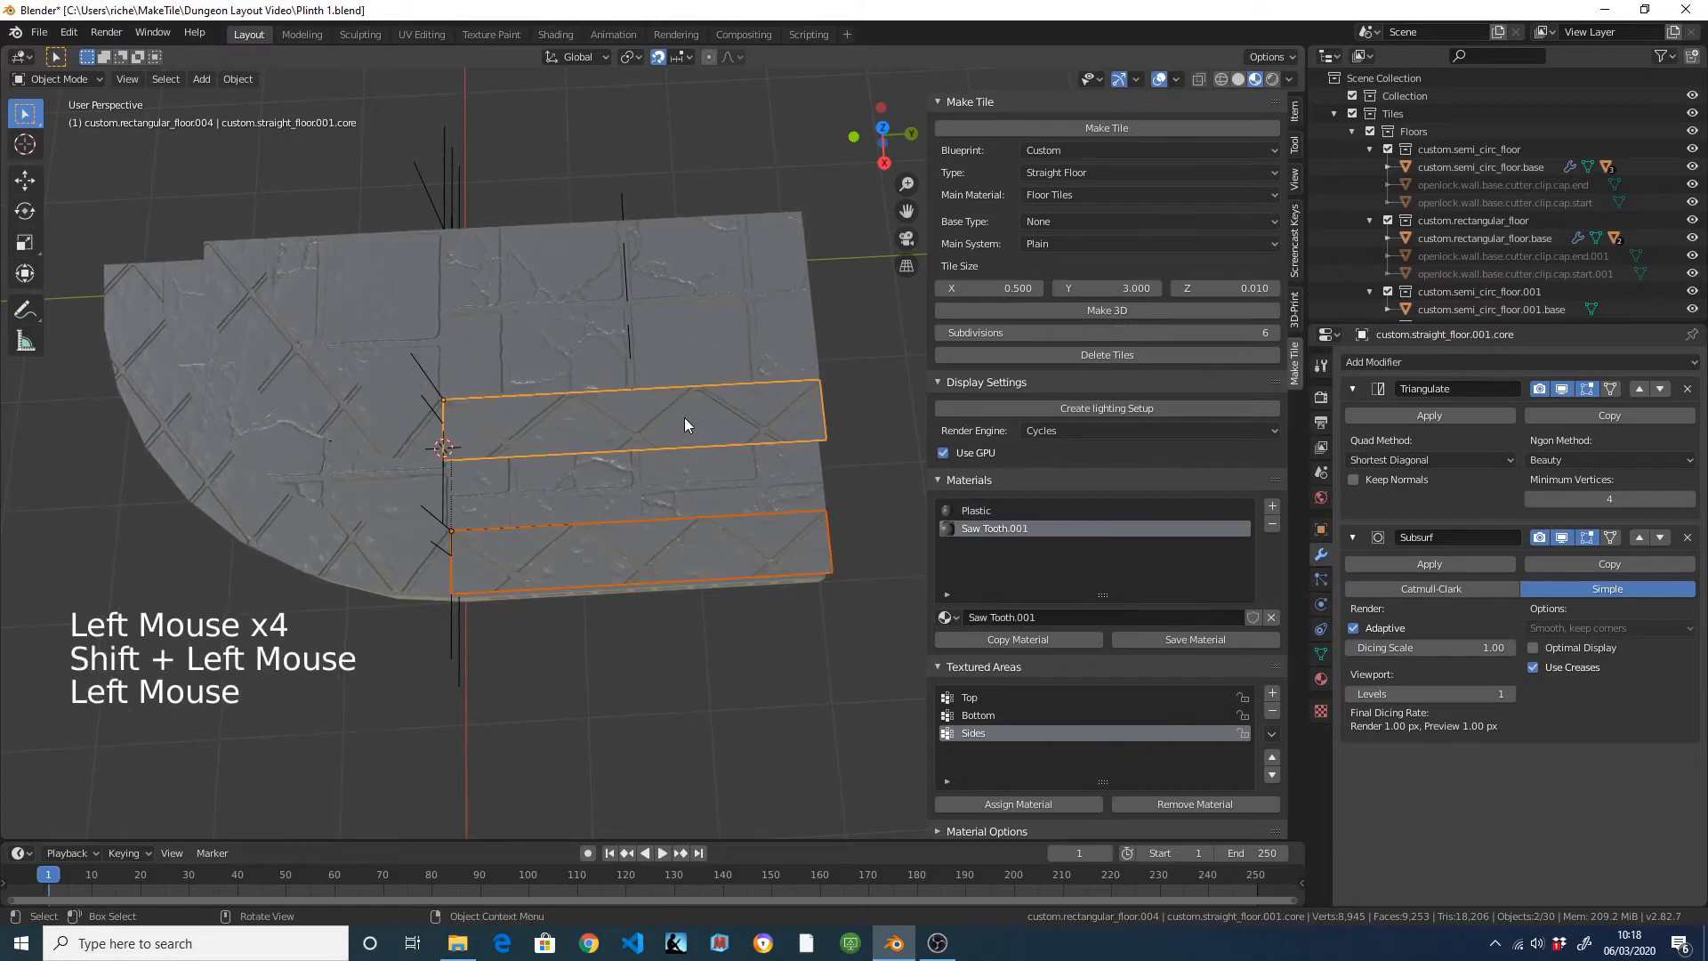
left_click(685, 419)
left_click(690, 547)
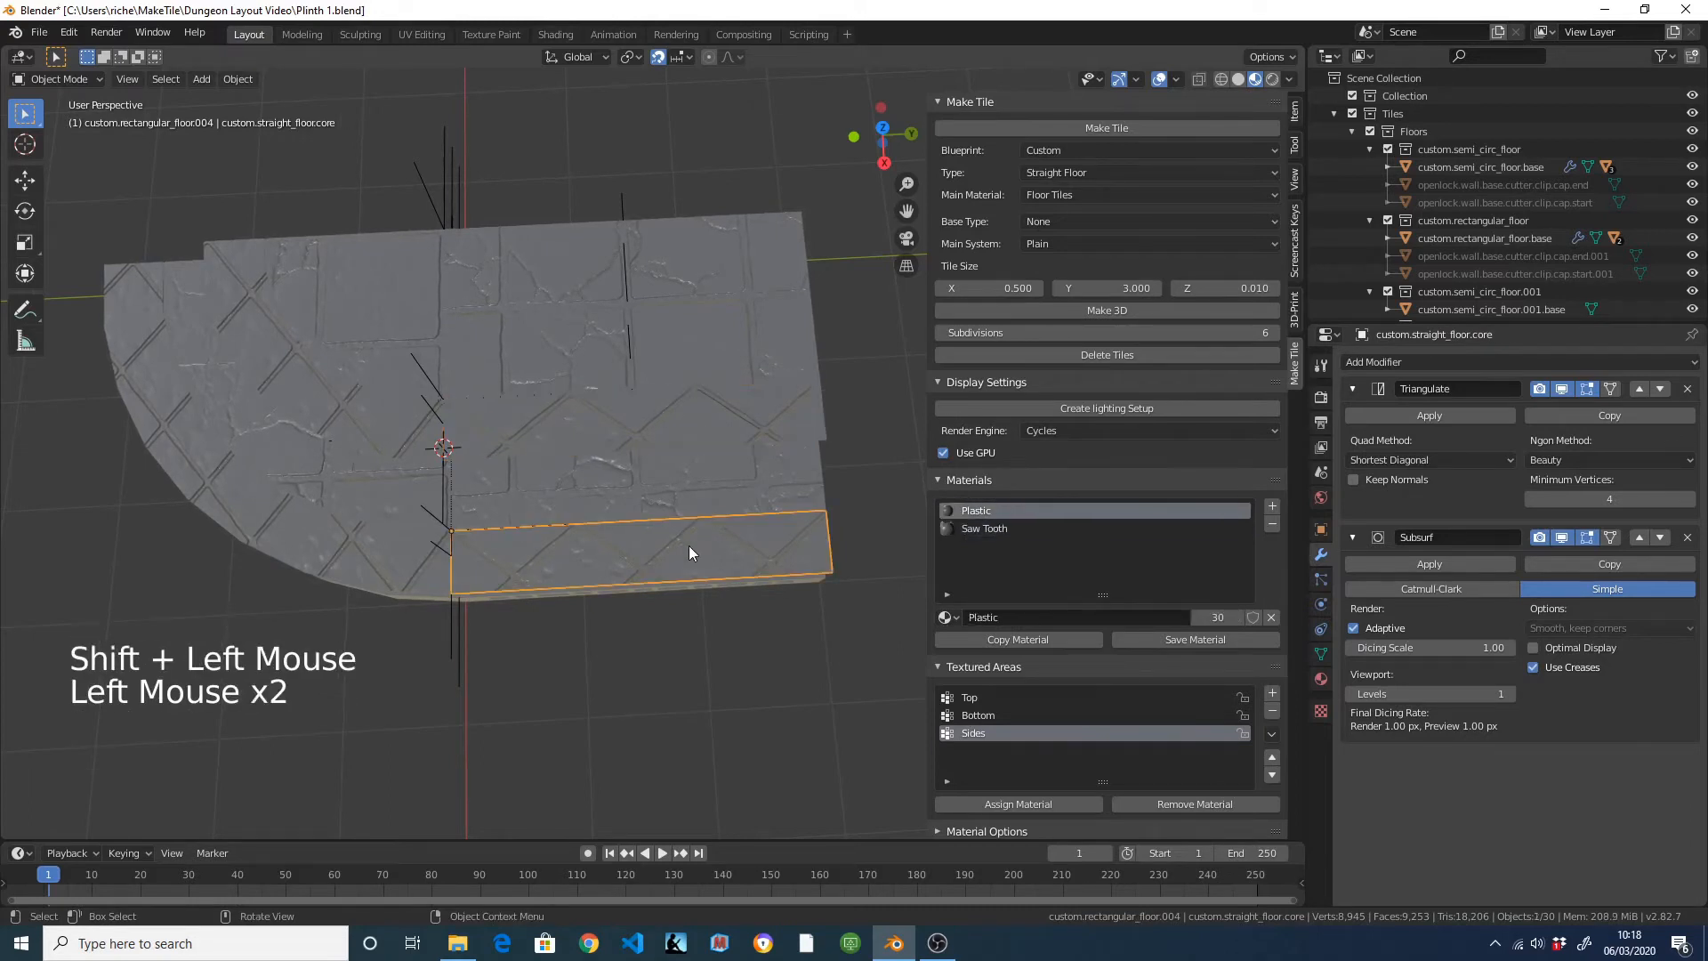
left_click(676, 431, "shift")
key("ctrl+l")
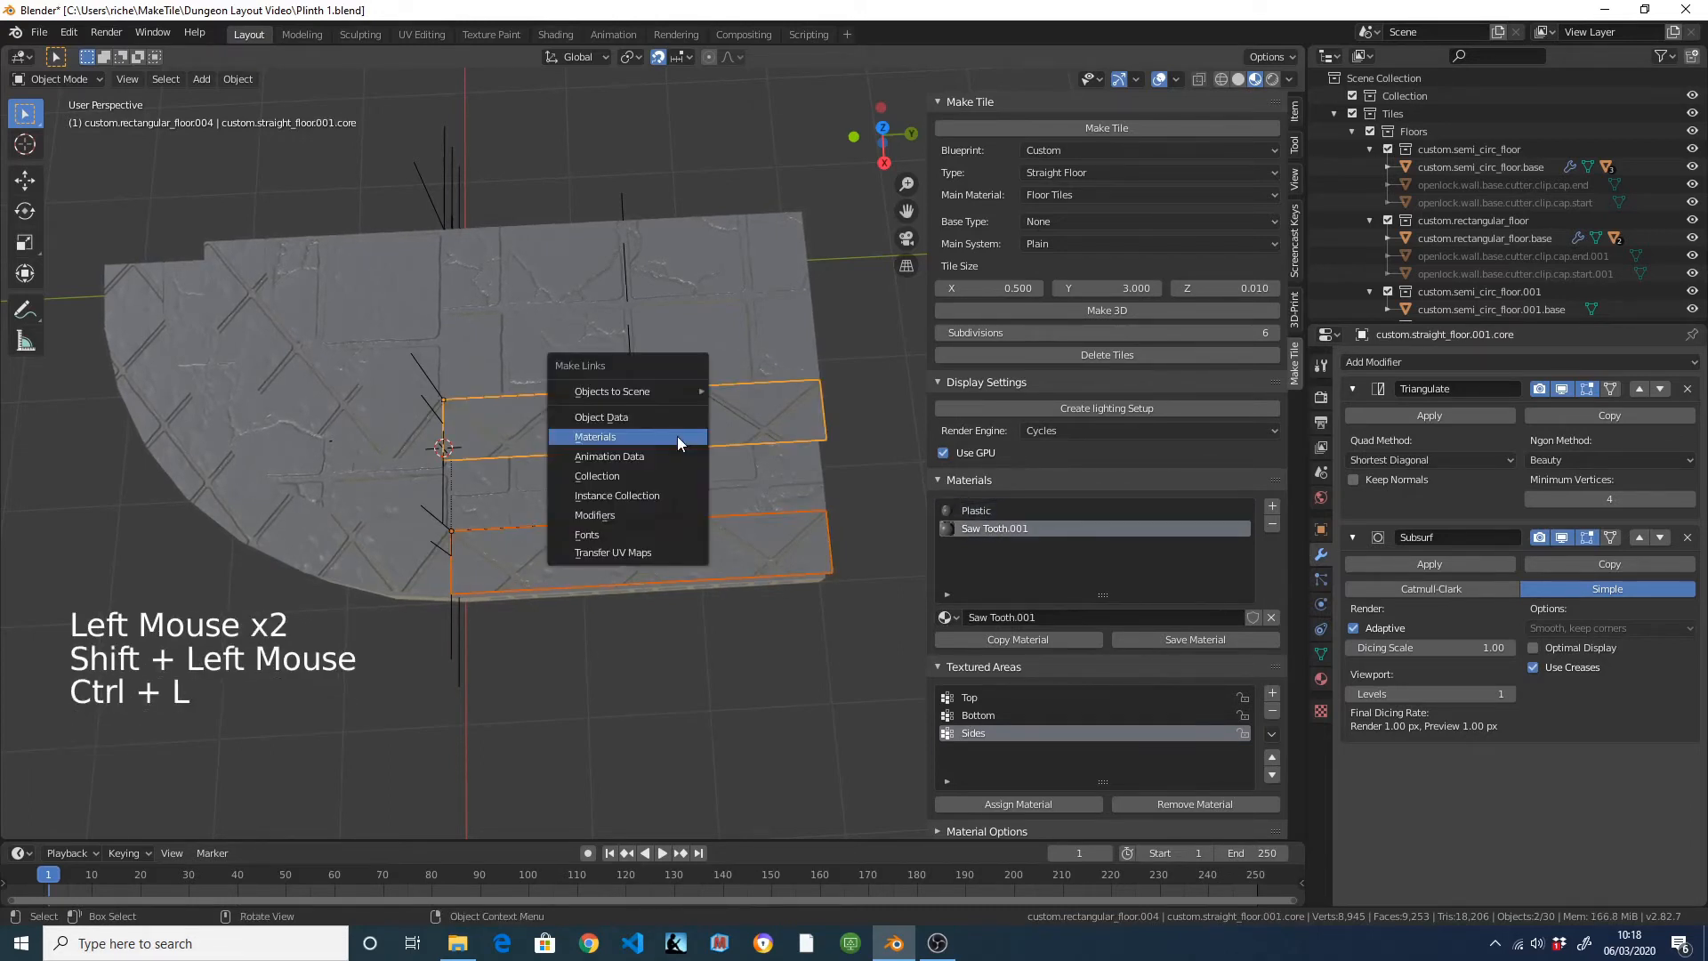
left_click(677, 439)
Set the X scale of the upper straight border tile's Saw Tooth.001 material to 0.7.
left_click(671, 451)
left_click(674, 429)
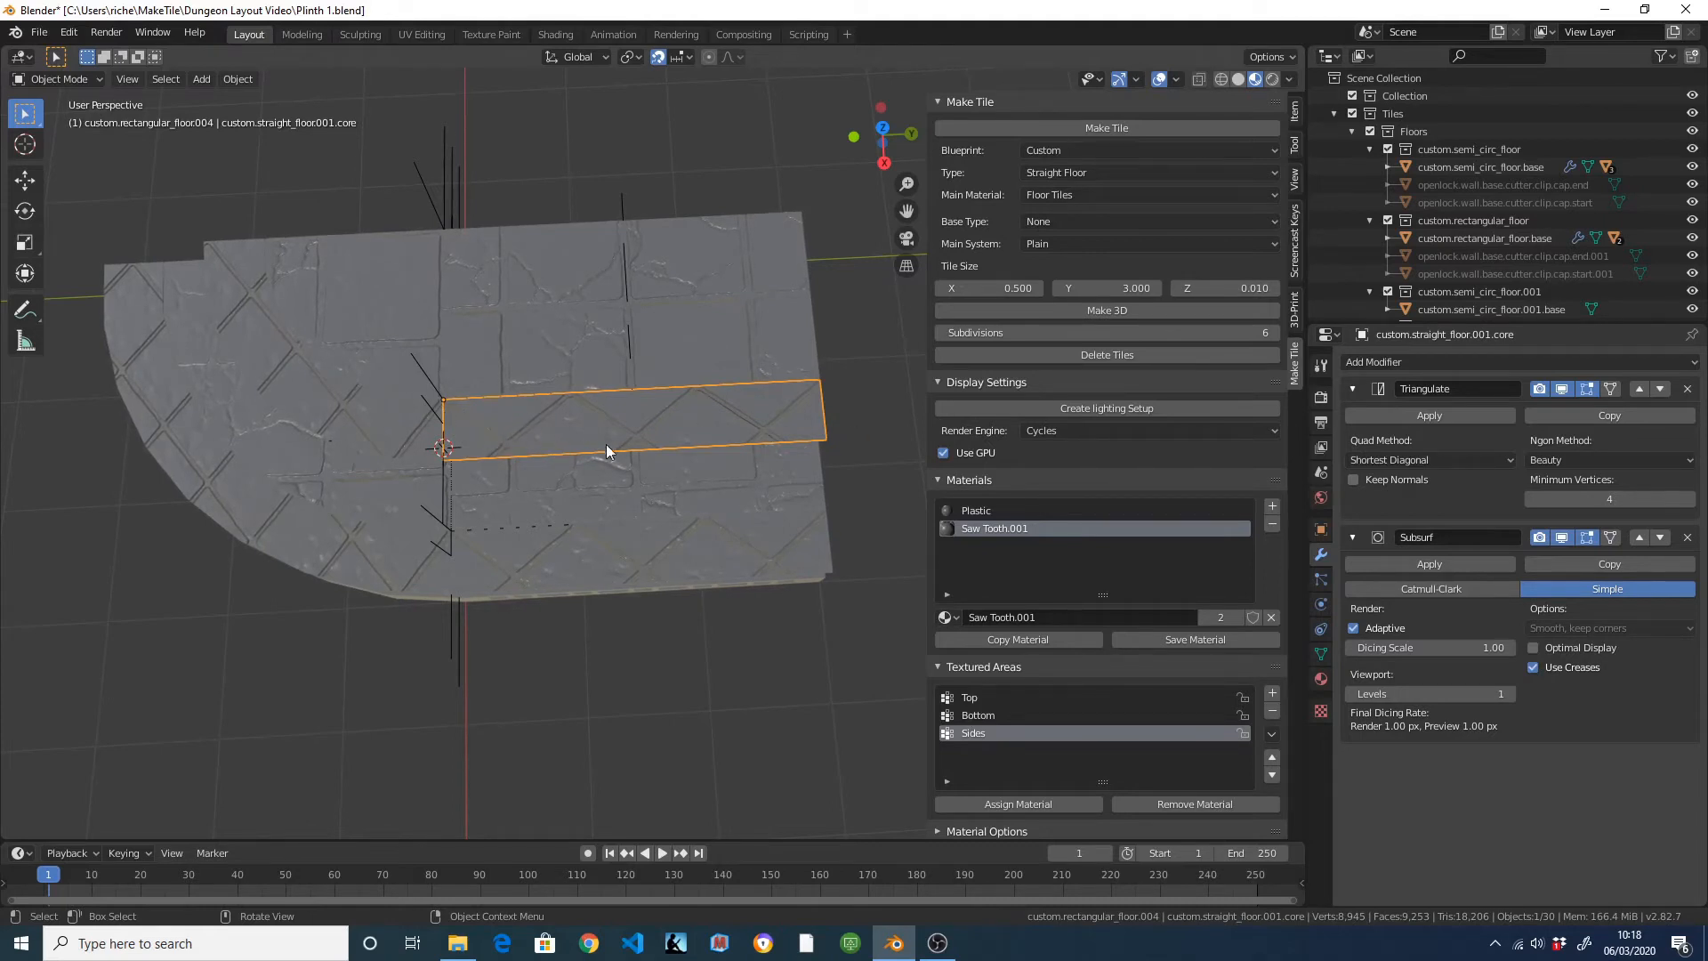
scroll(1199, 722, "down", 7)
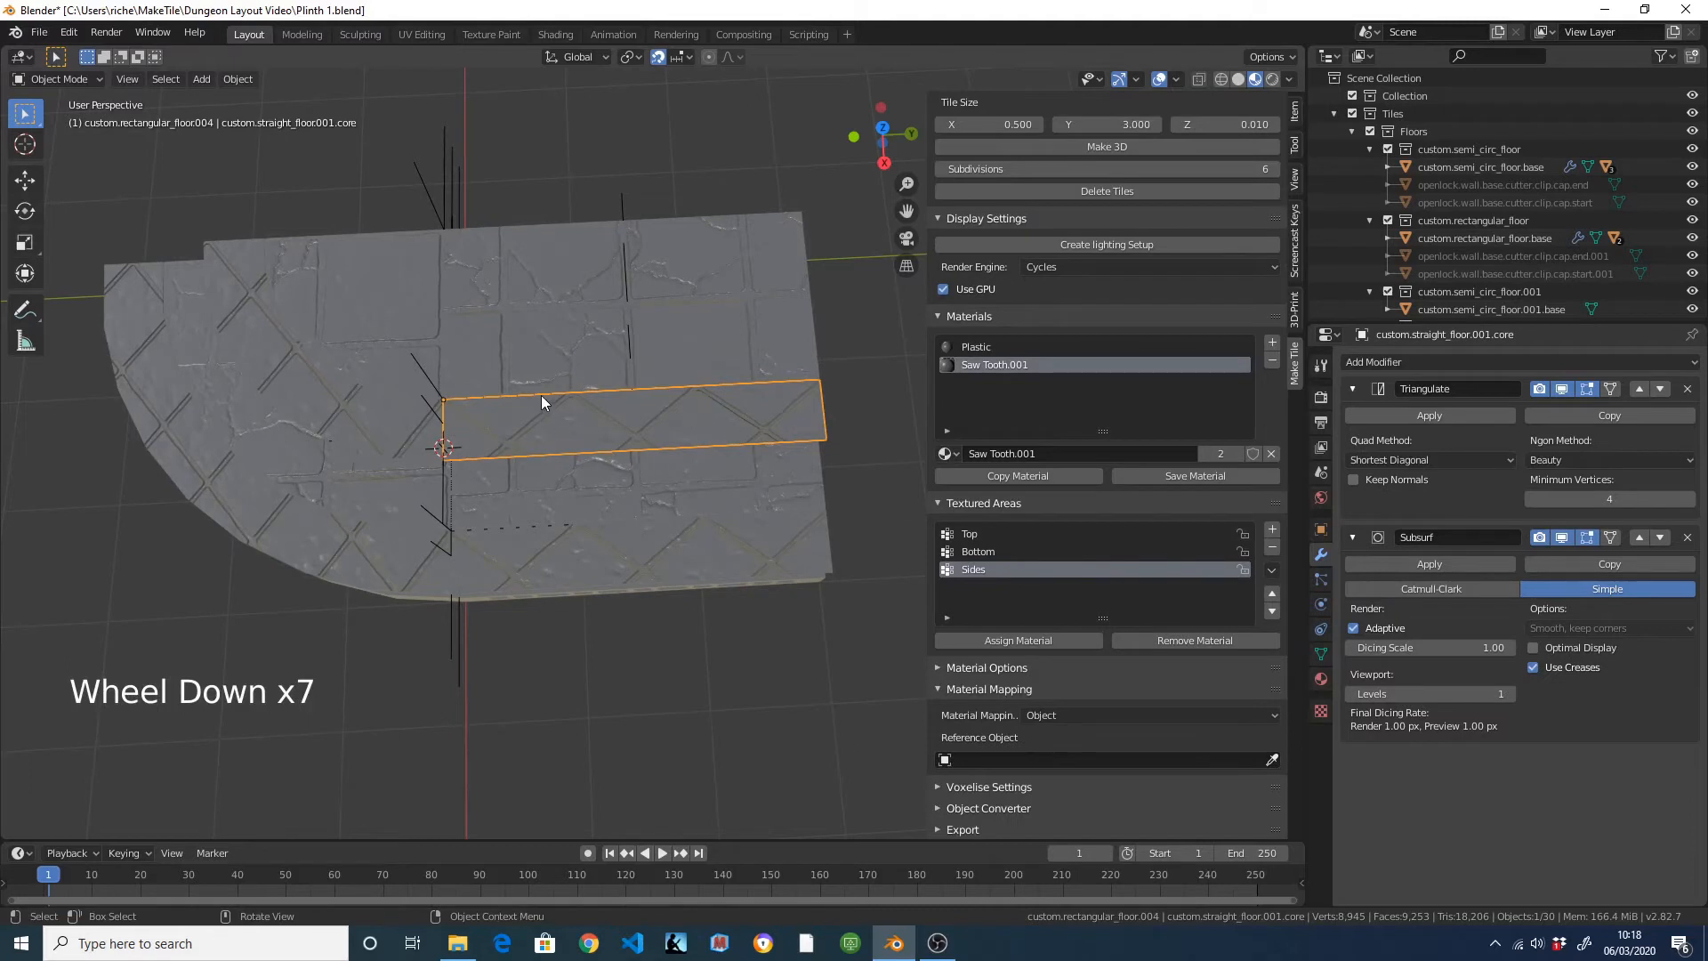
scroll(1215, 724, "down", 3)
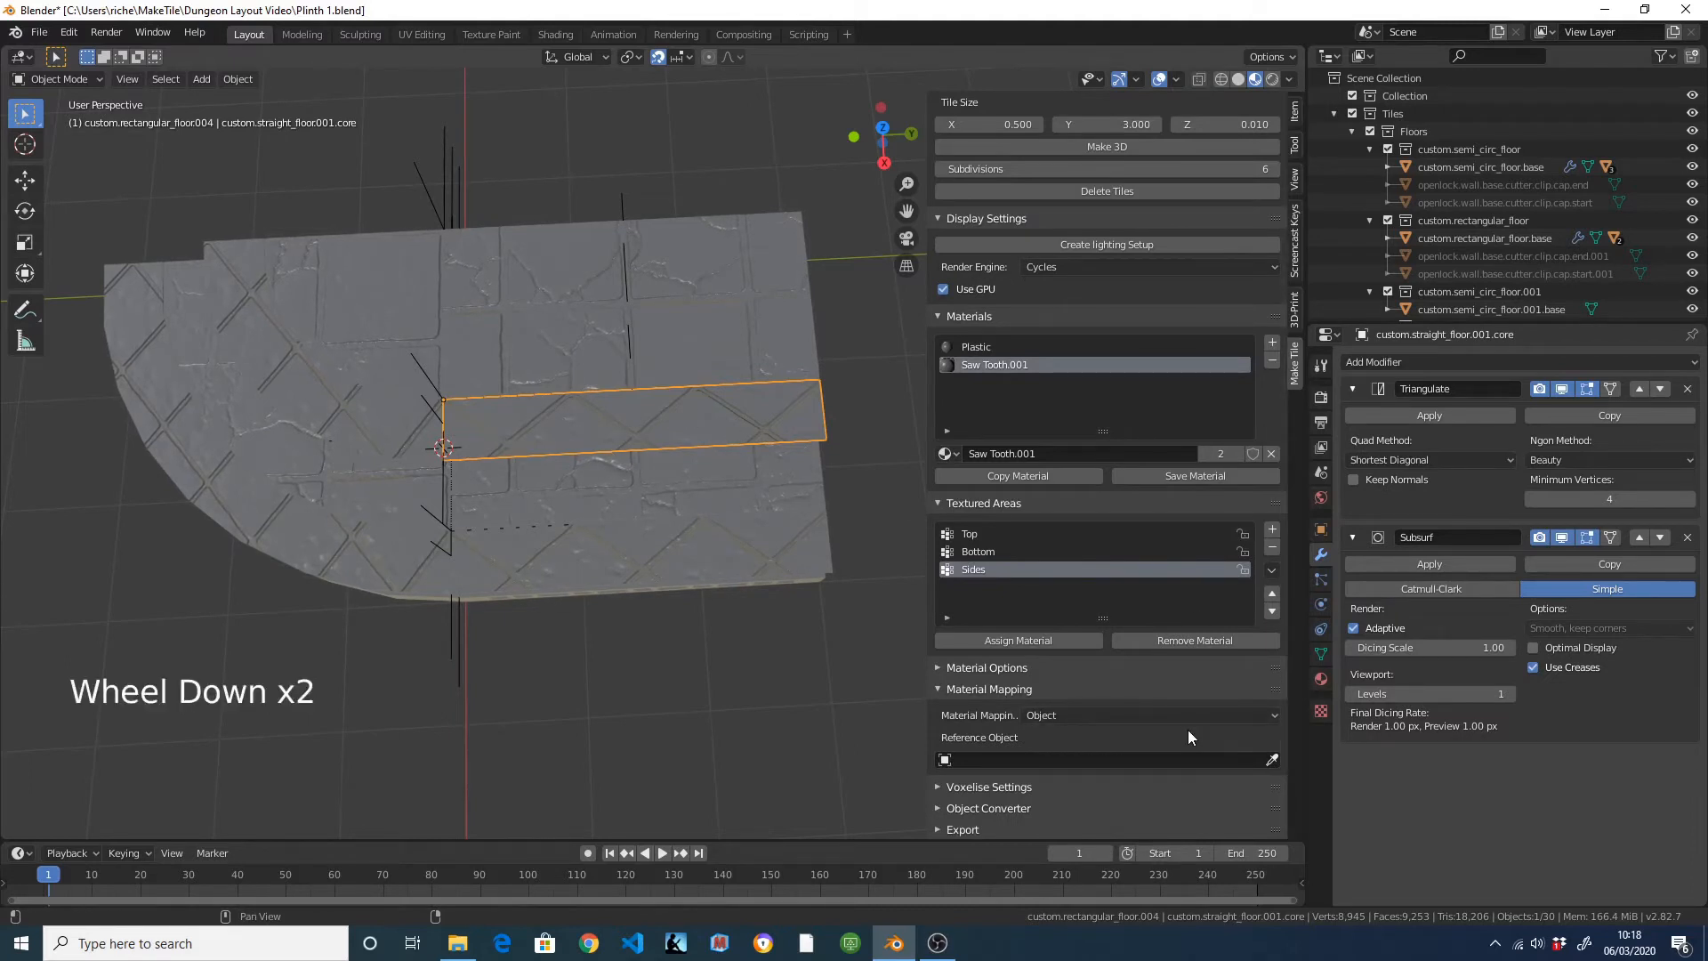
left_click(940, 668)
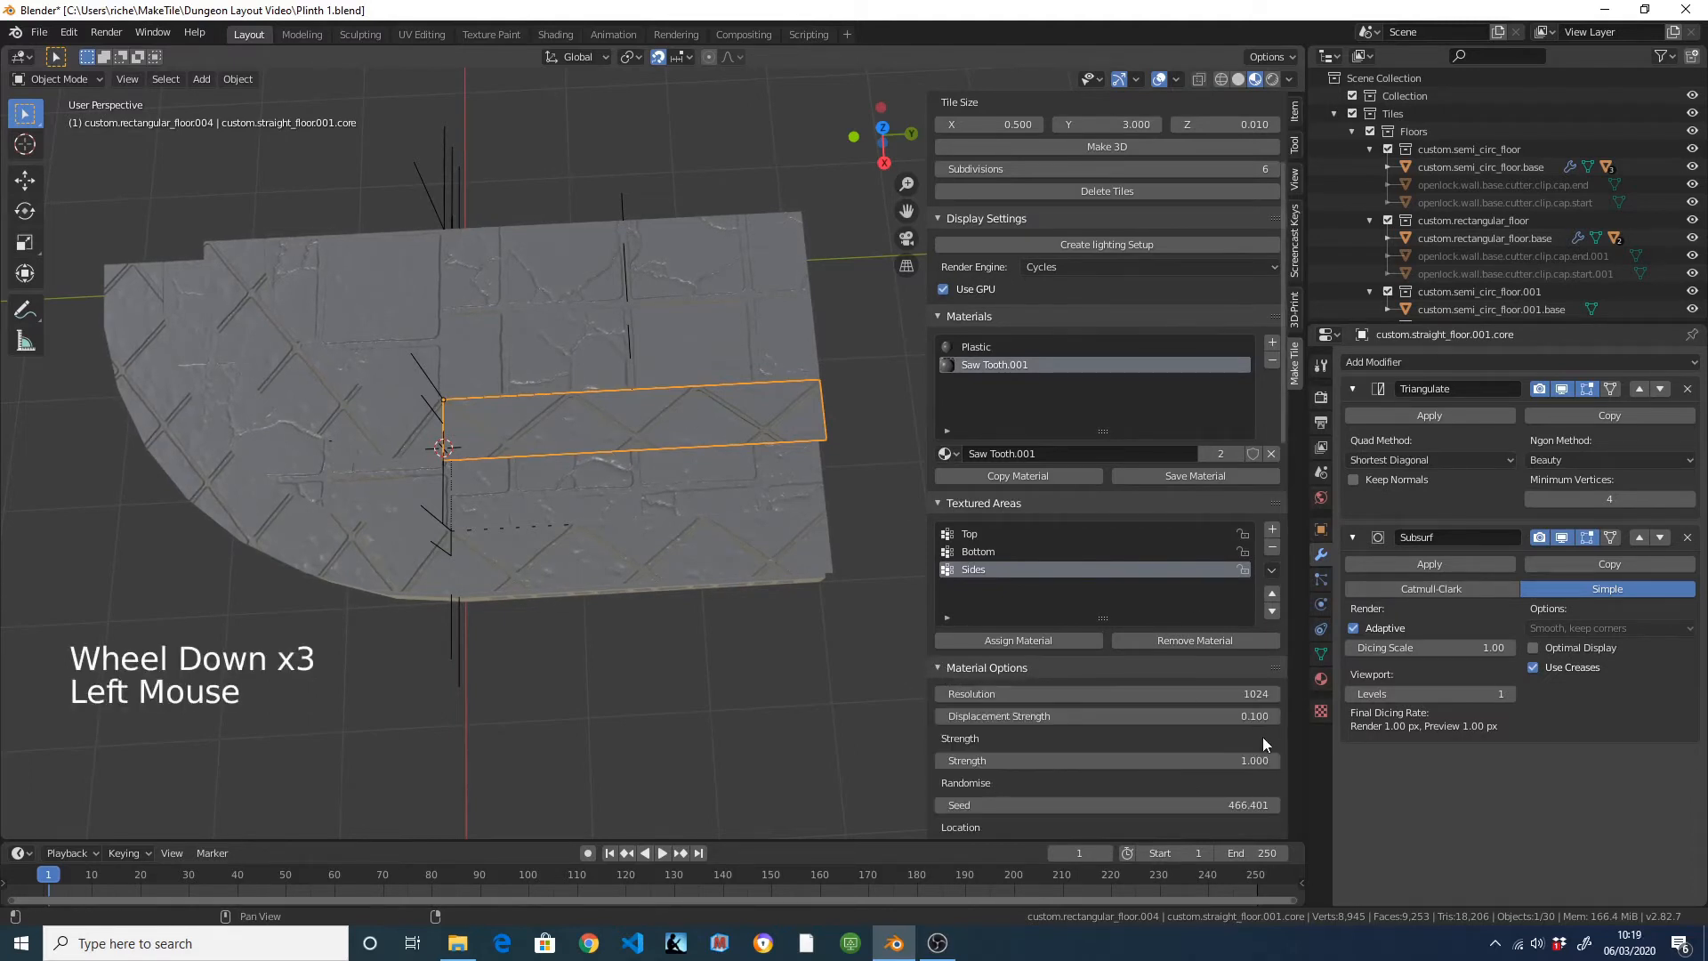
scroll(1223, 737, "down", 8)
scroll(1223, 737, "down", 2)
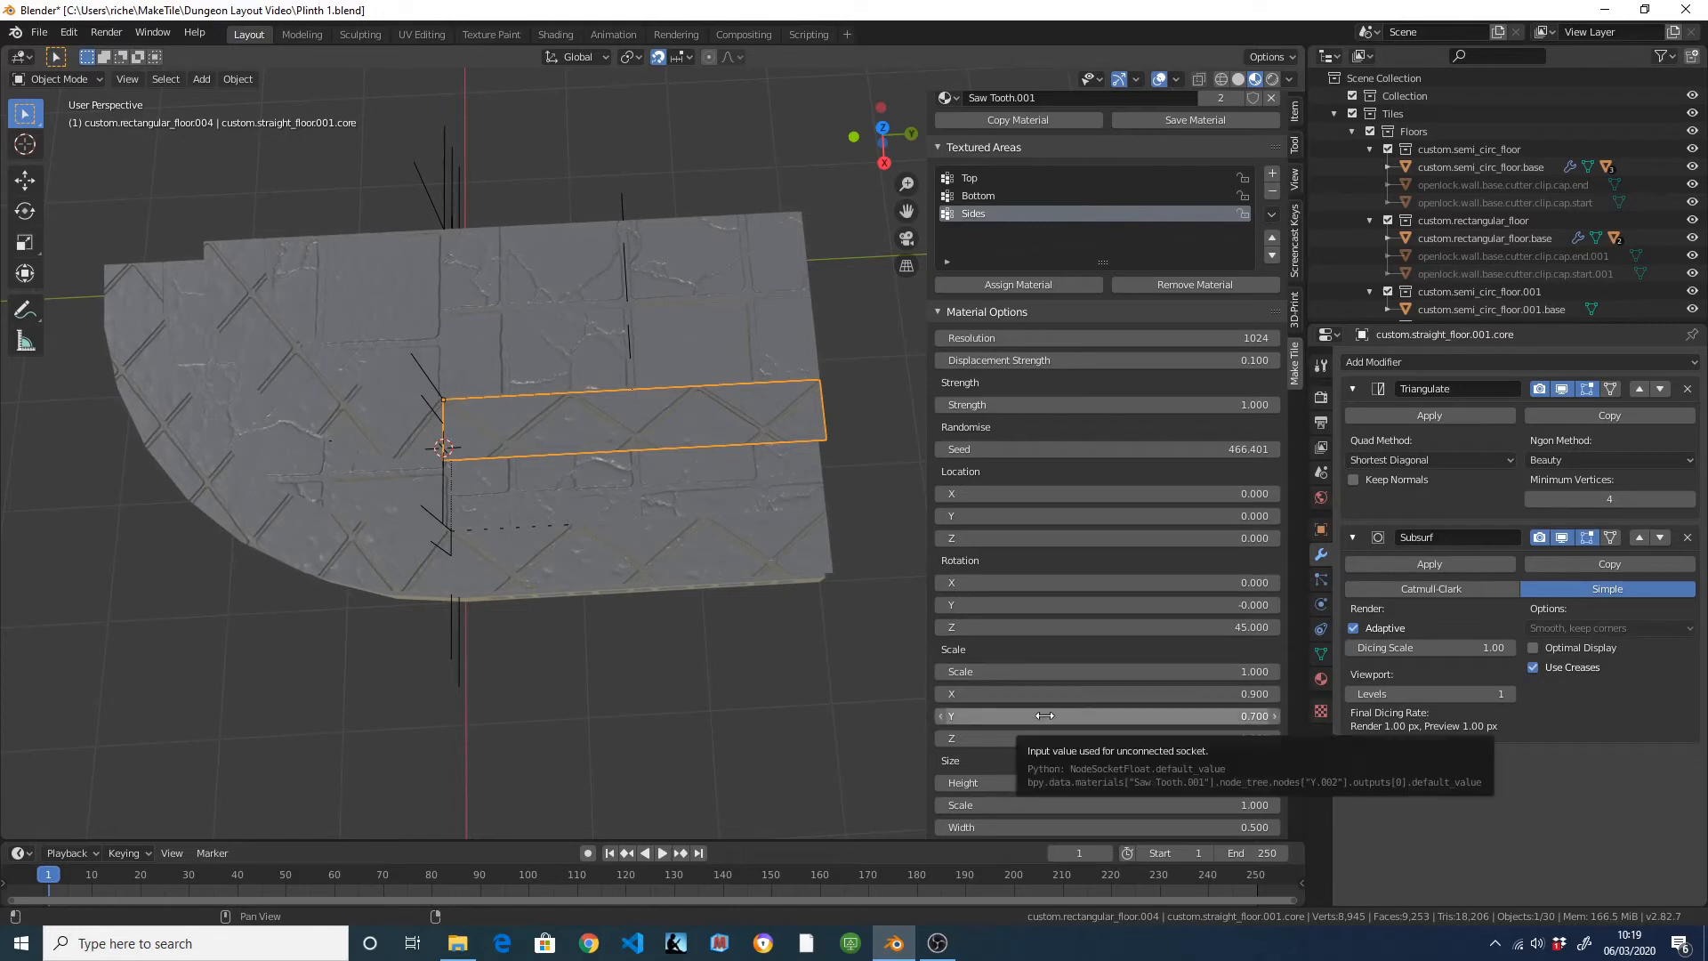
left_click(1023, 694)
type("0.78")
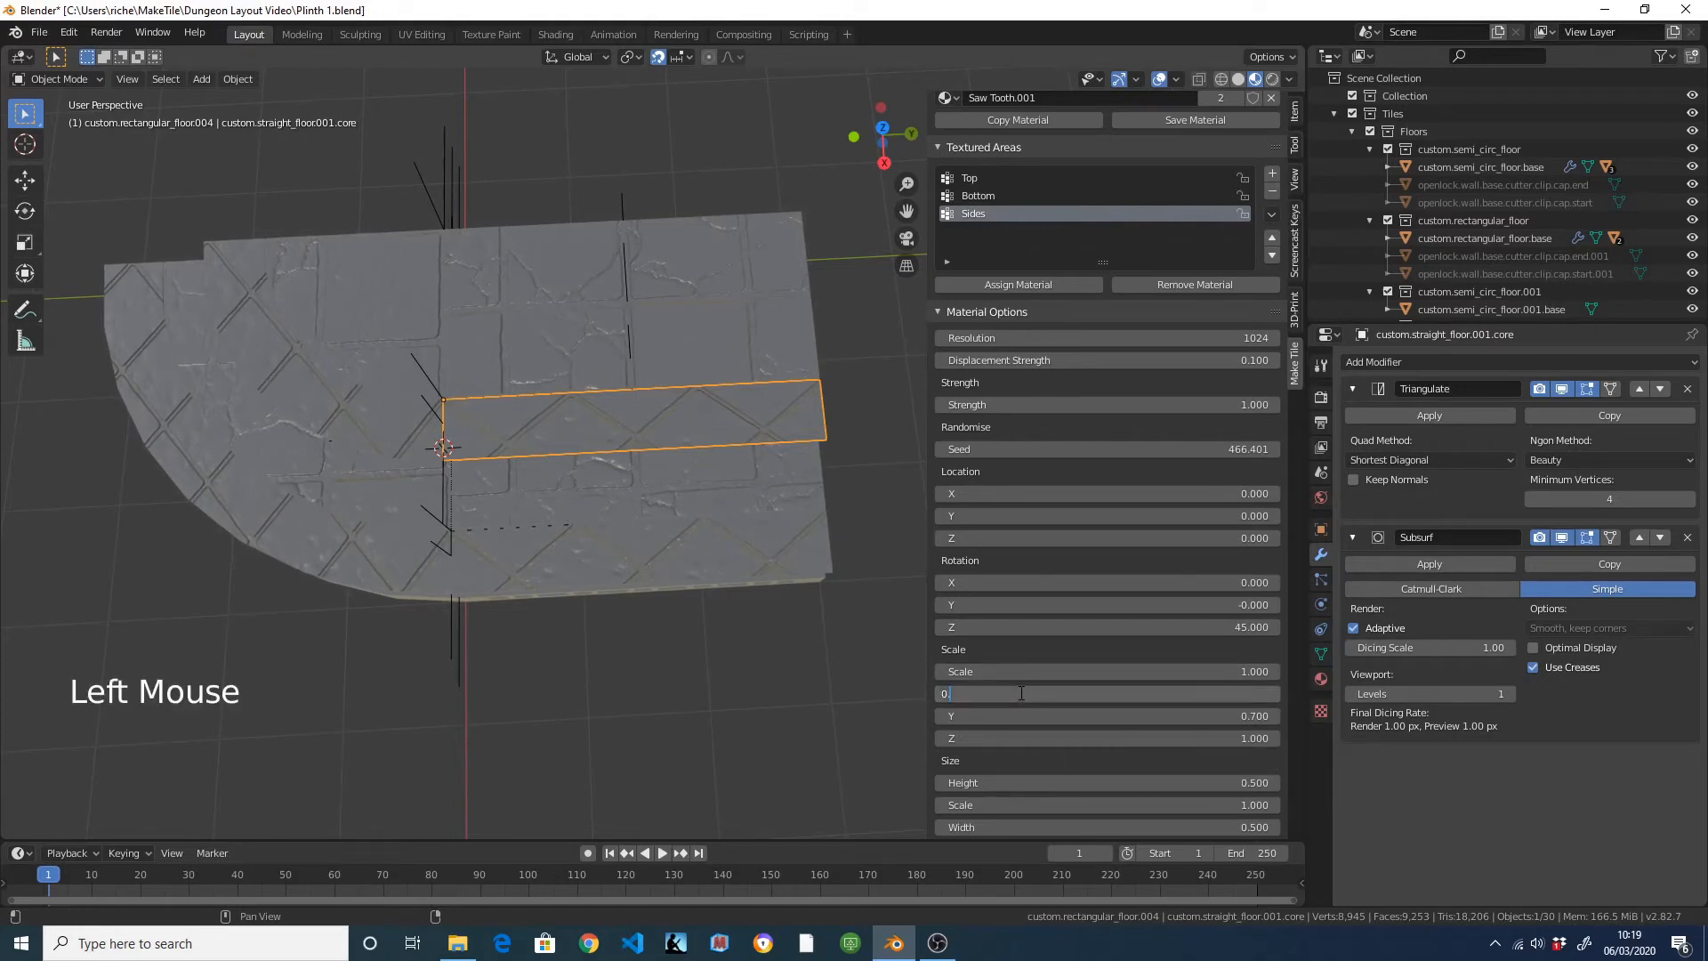
key("BackSpace")
key("Return")
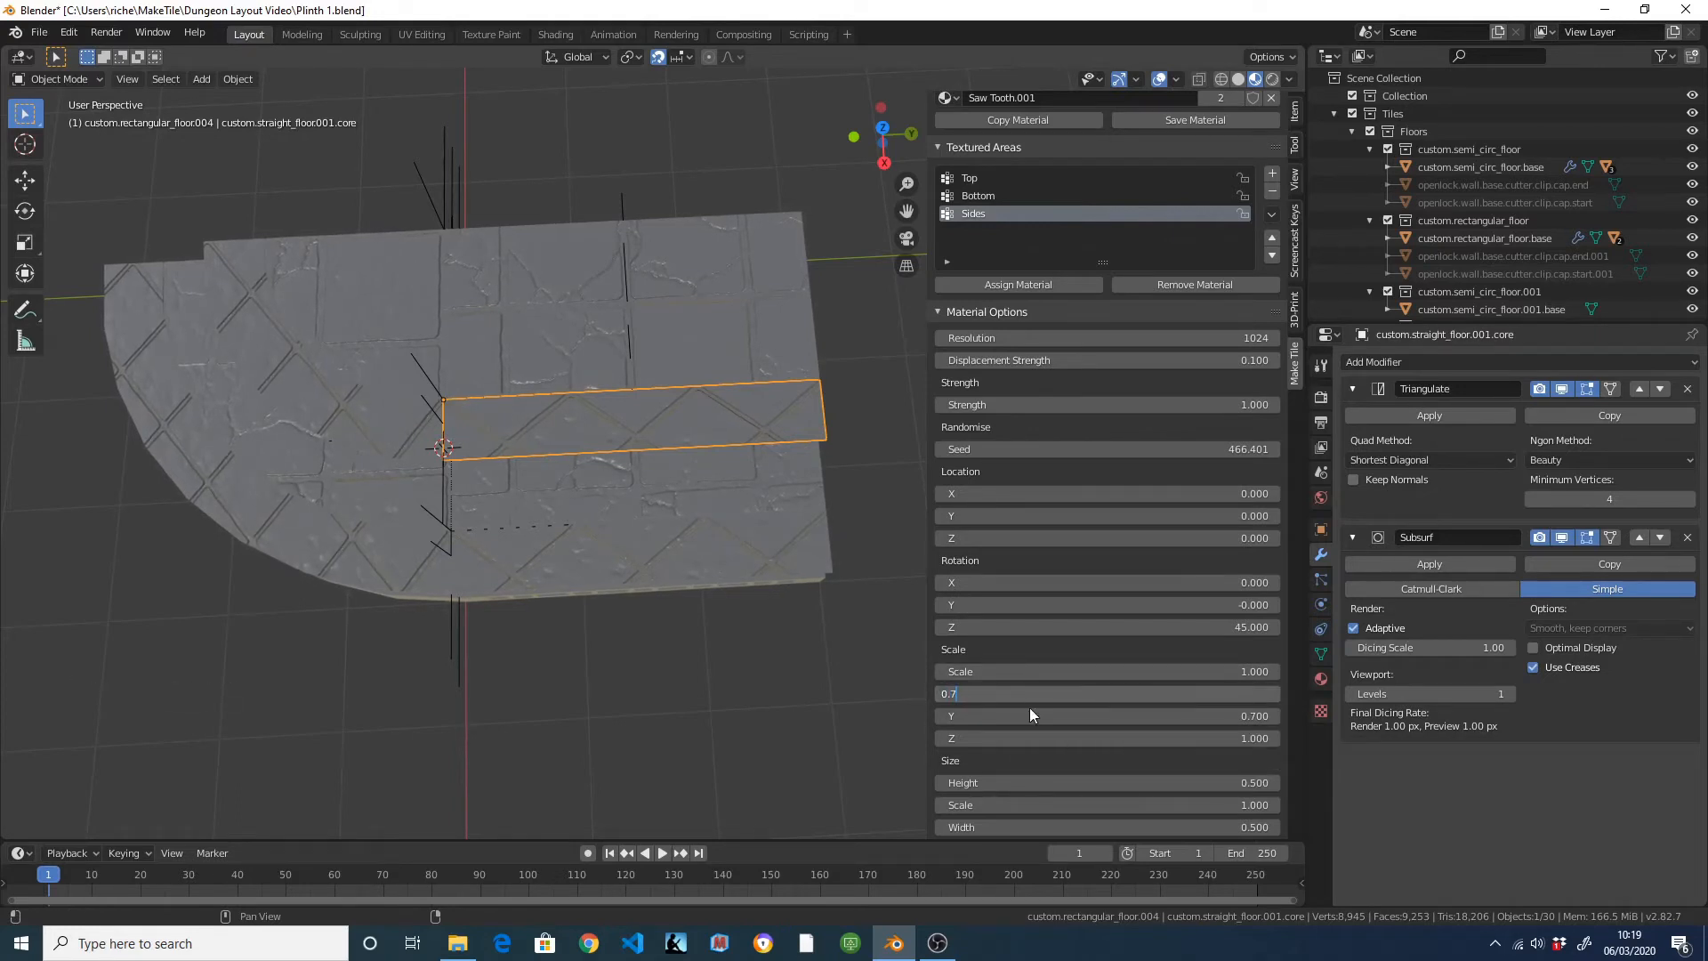
Convert the two straight and two curved border tiles to 3D together.
scroll(512, 395, "up", 2)
middle_click_drag(517, 393, 555, 458)
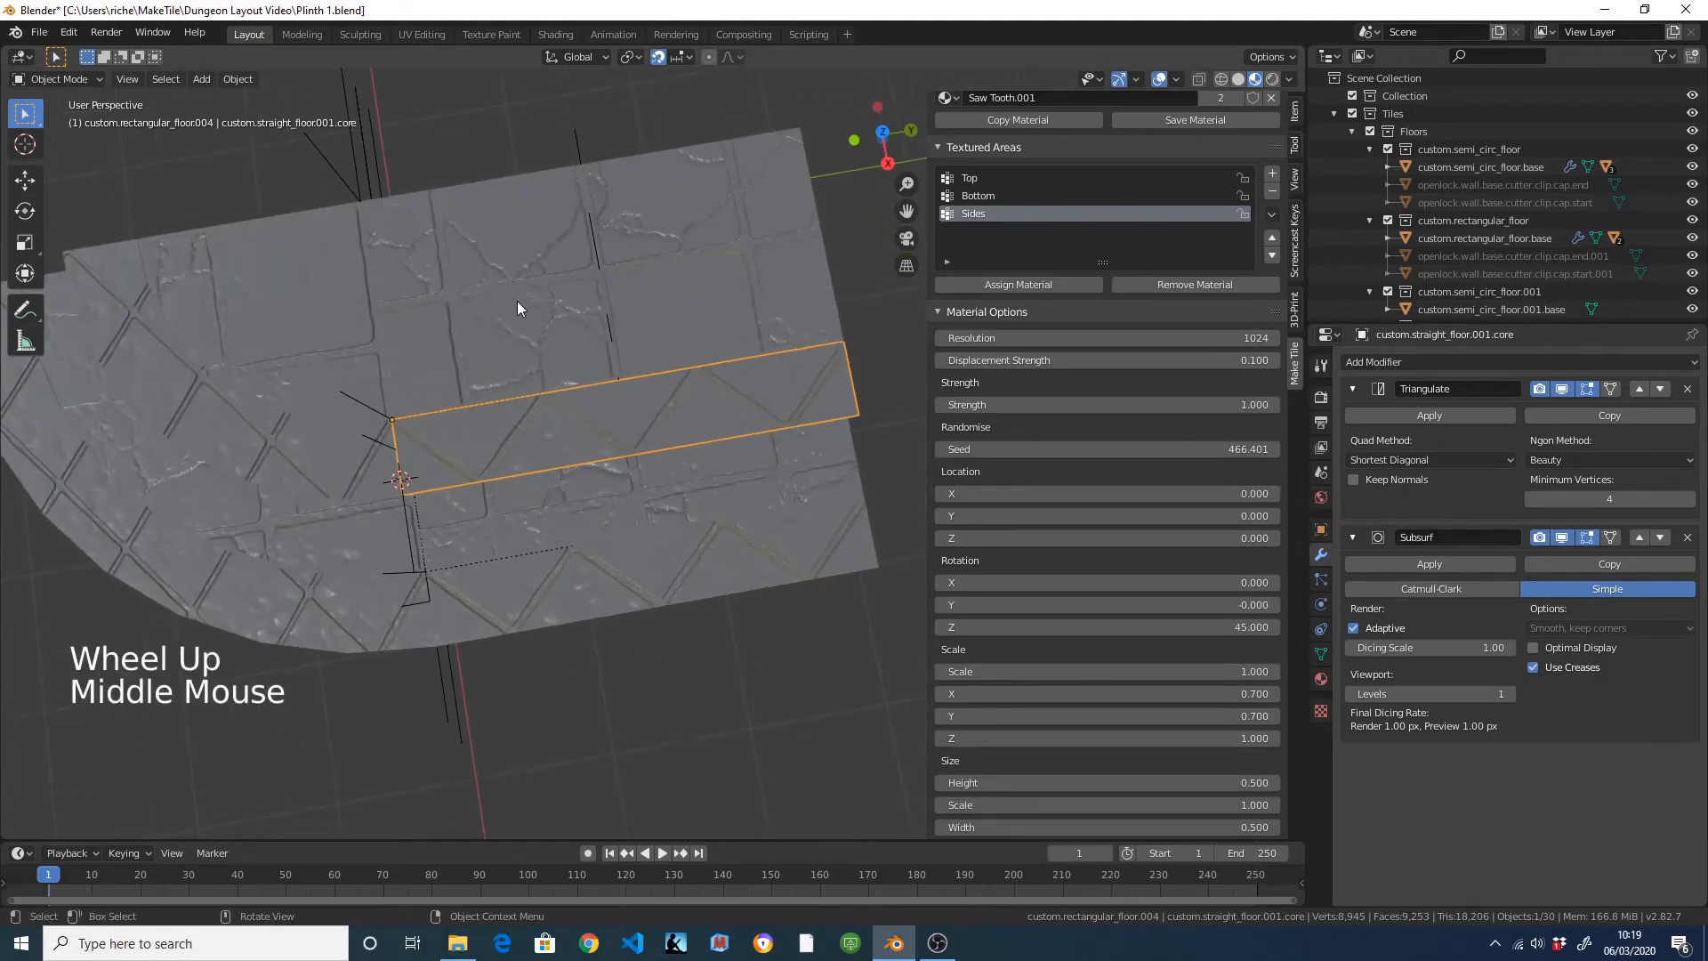
left_click(393, 631)
left_click(355, 627)
left_click(340, 440)
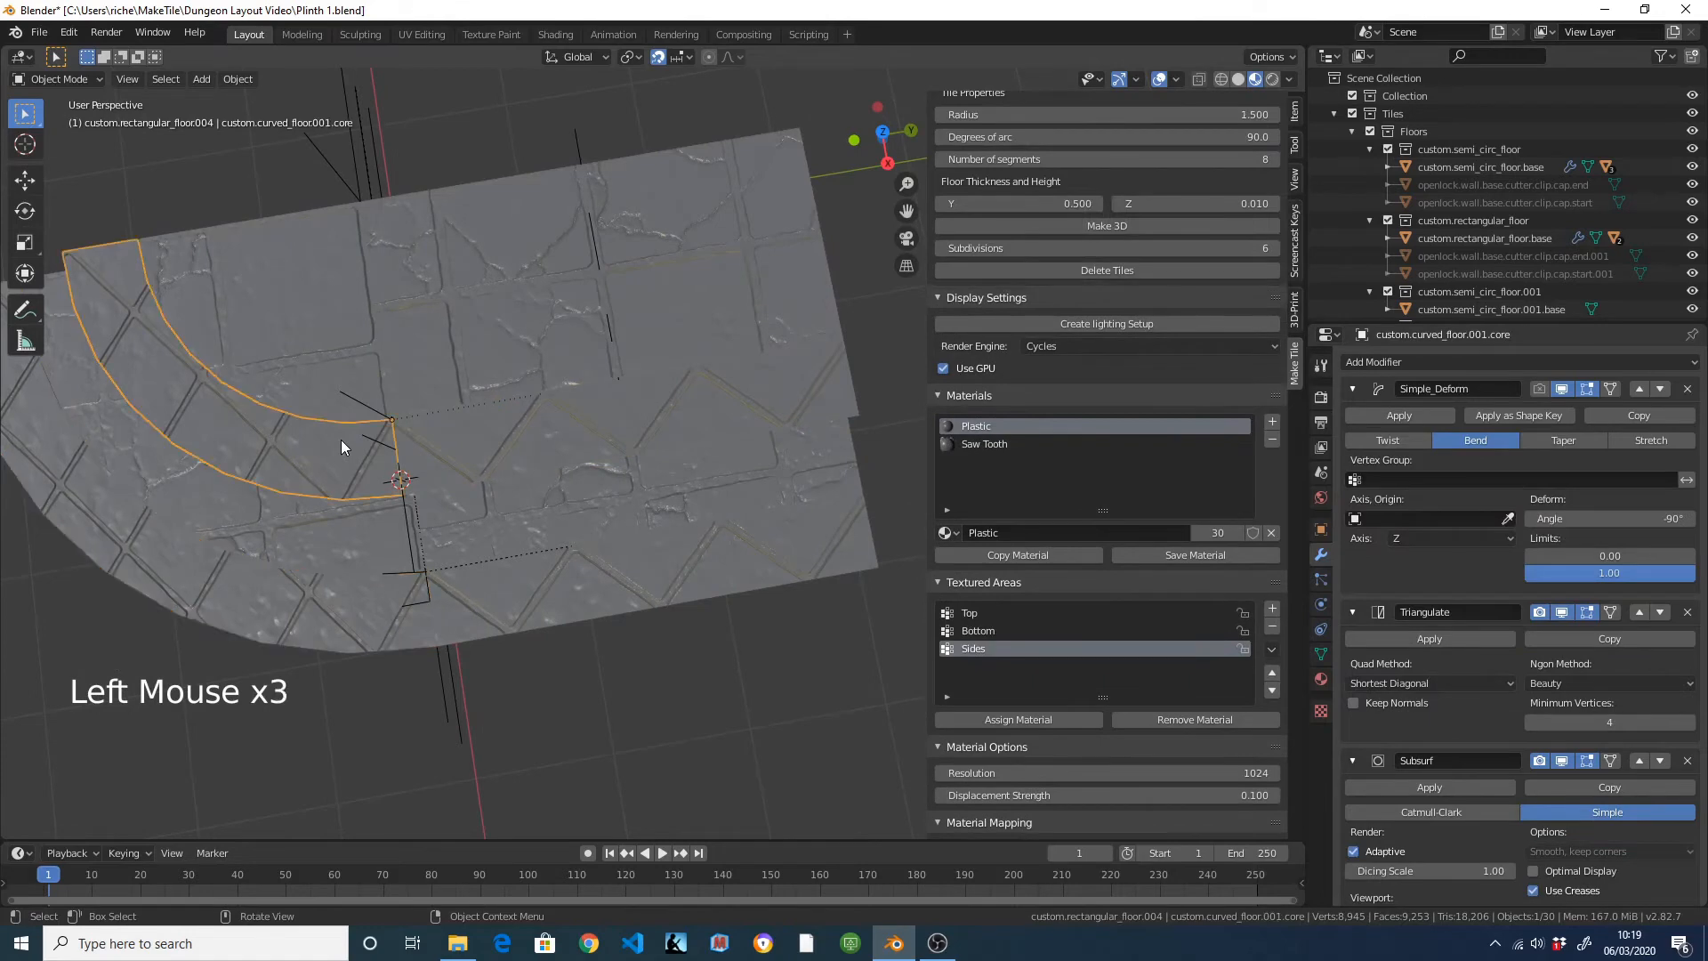
scroll(340, 435, "down", 2)
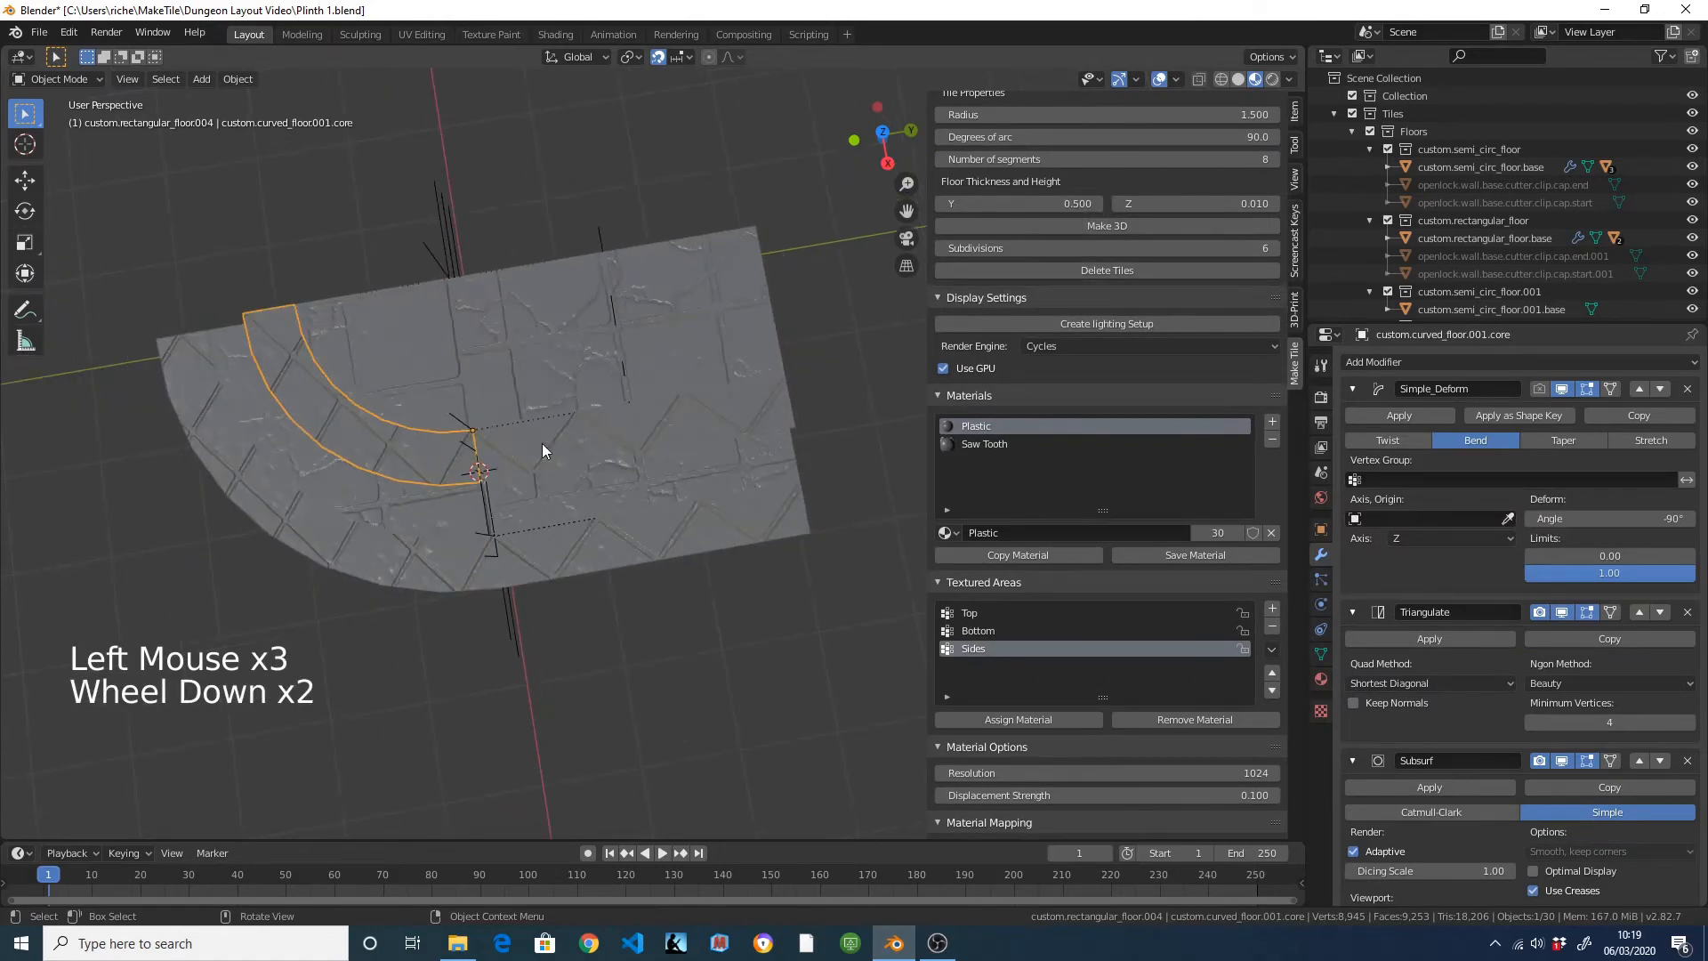
left_click(599, 557, "shift")
left_click(439, 563, "shift")
left_click(410, 565, "shift")
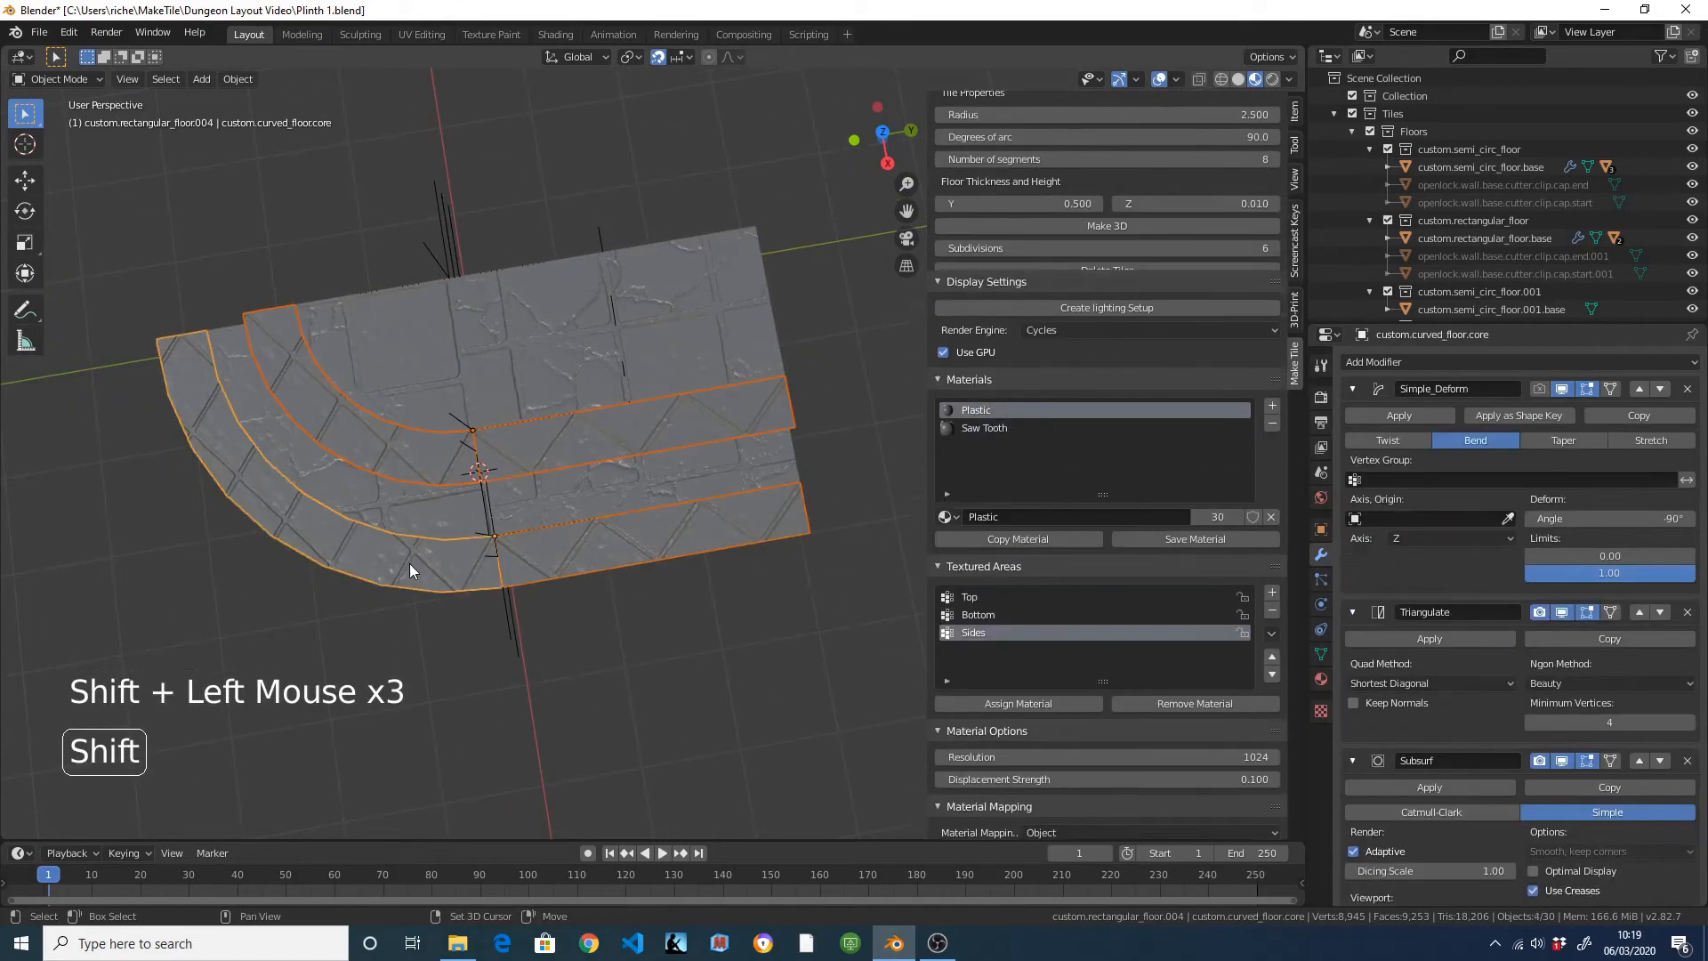
left_click(1160, 226)
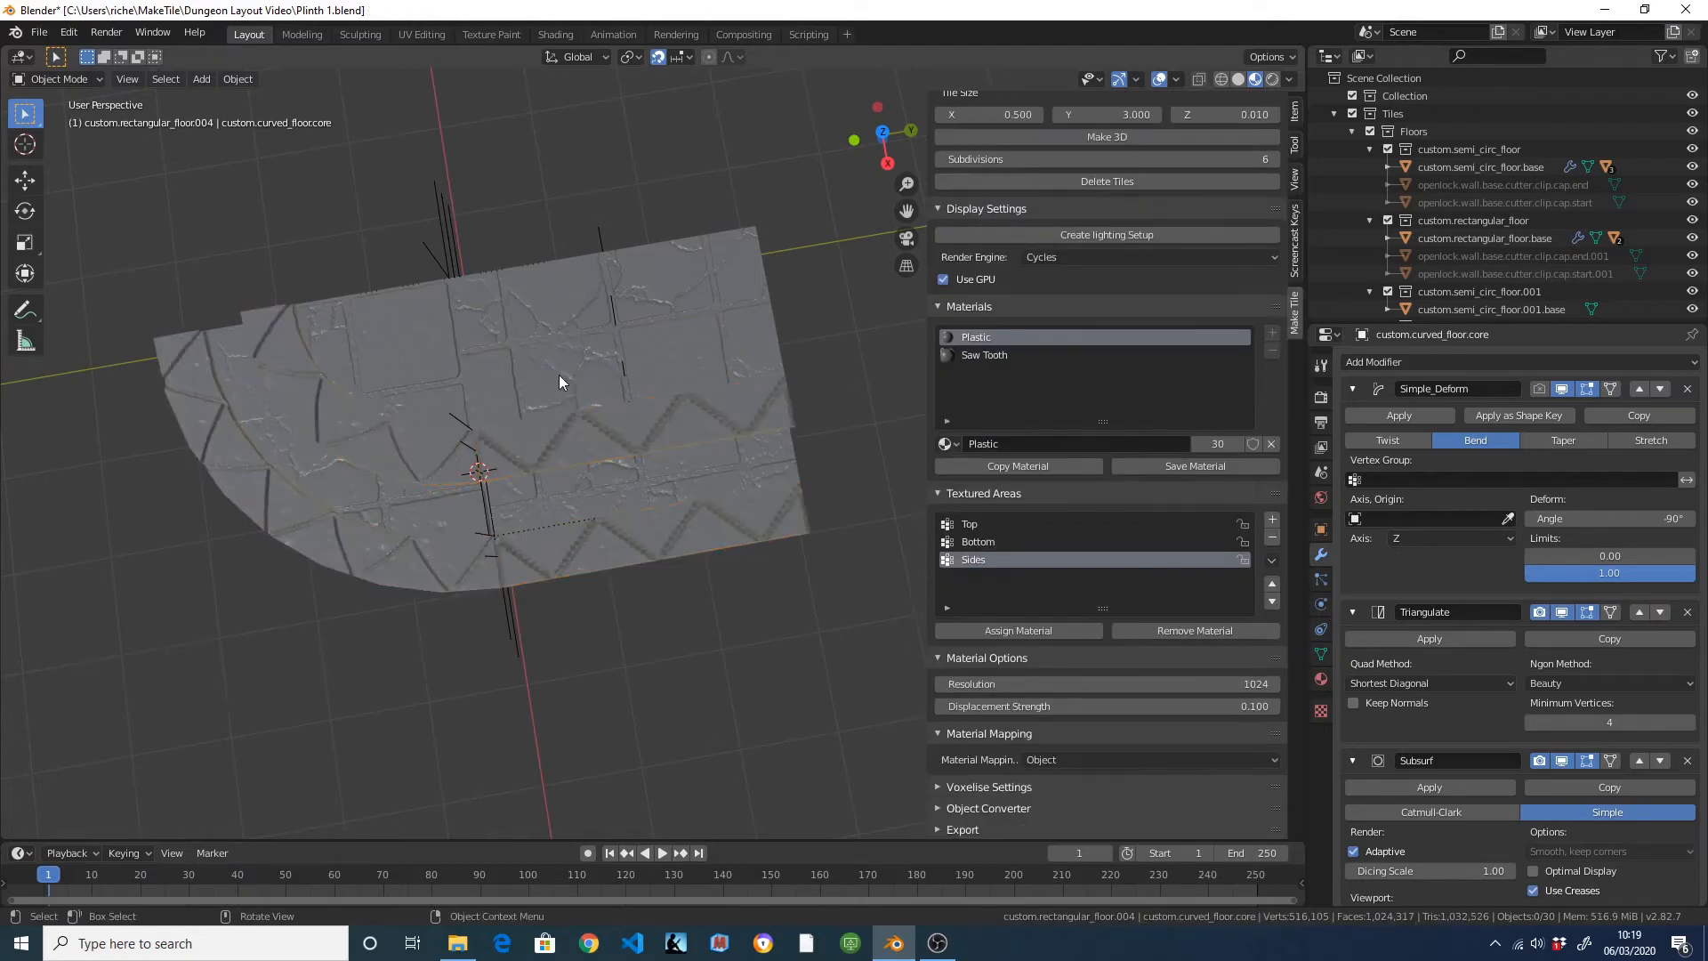
Inspect the displaced saw-tooth pattern, then select all four border tiles and return them to preview with the upper curved tile active.
scroll(570, 403, "up", 2)
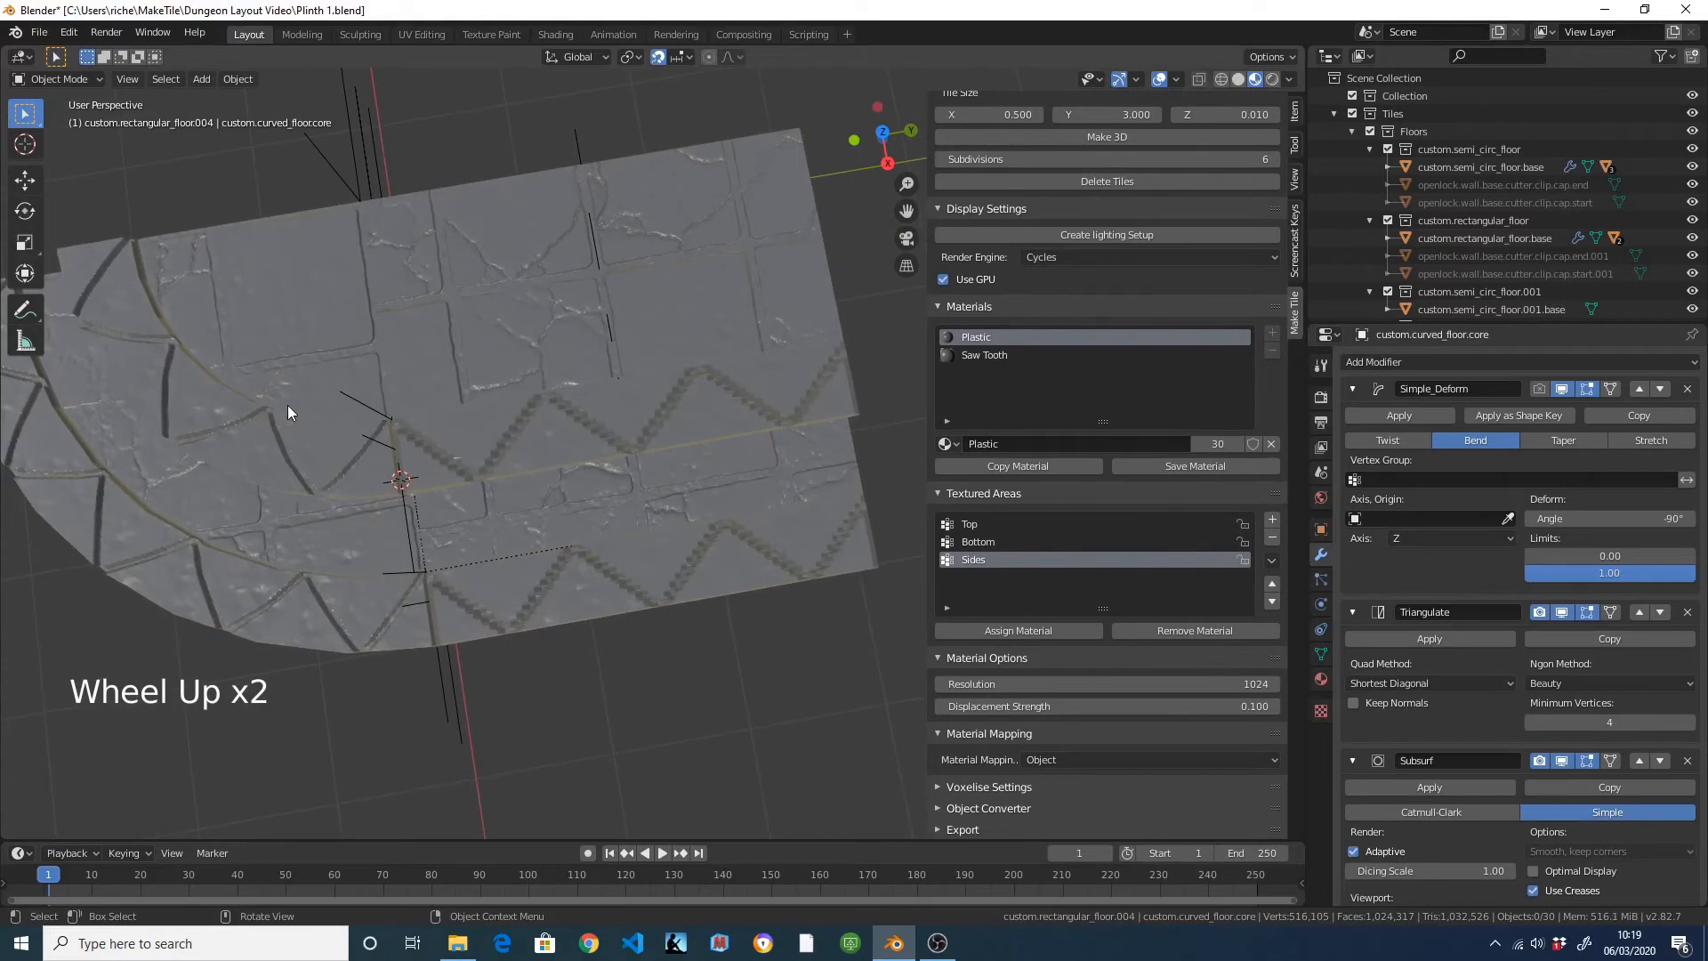
middle_click_drag(642, 529, 496, 394)
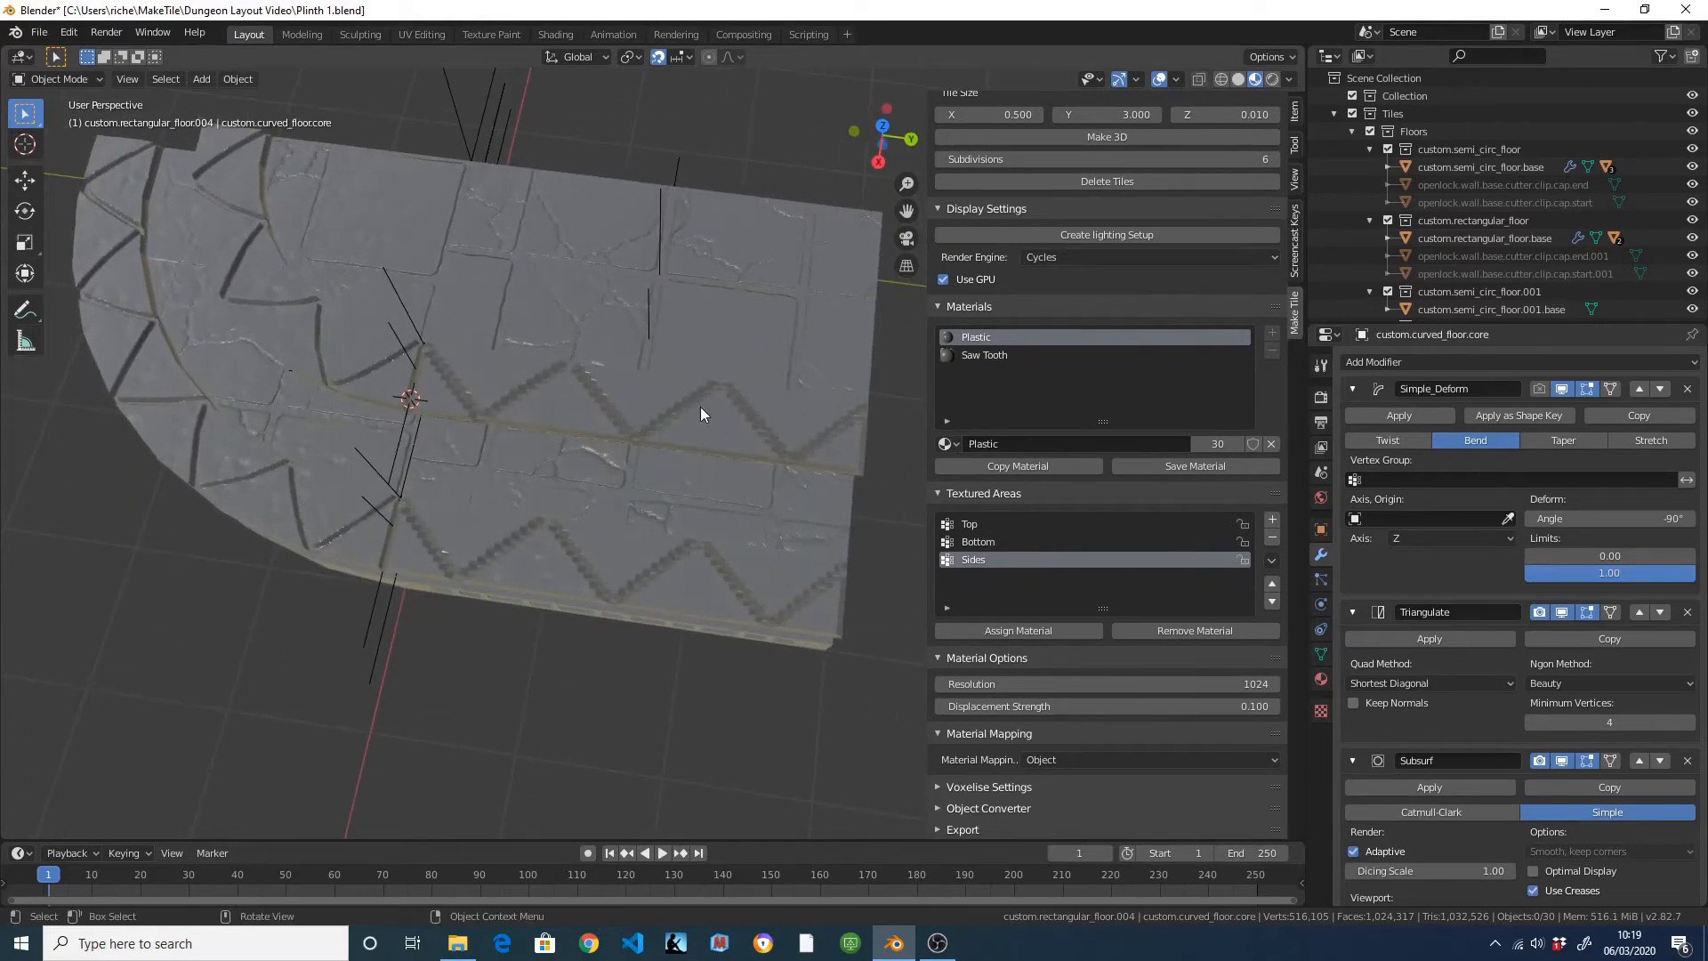
left_click(669, 406)
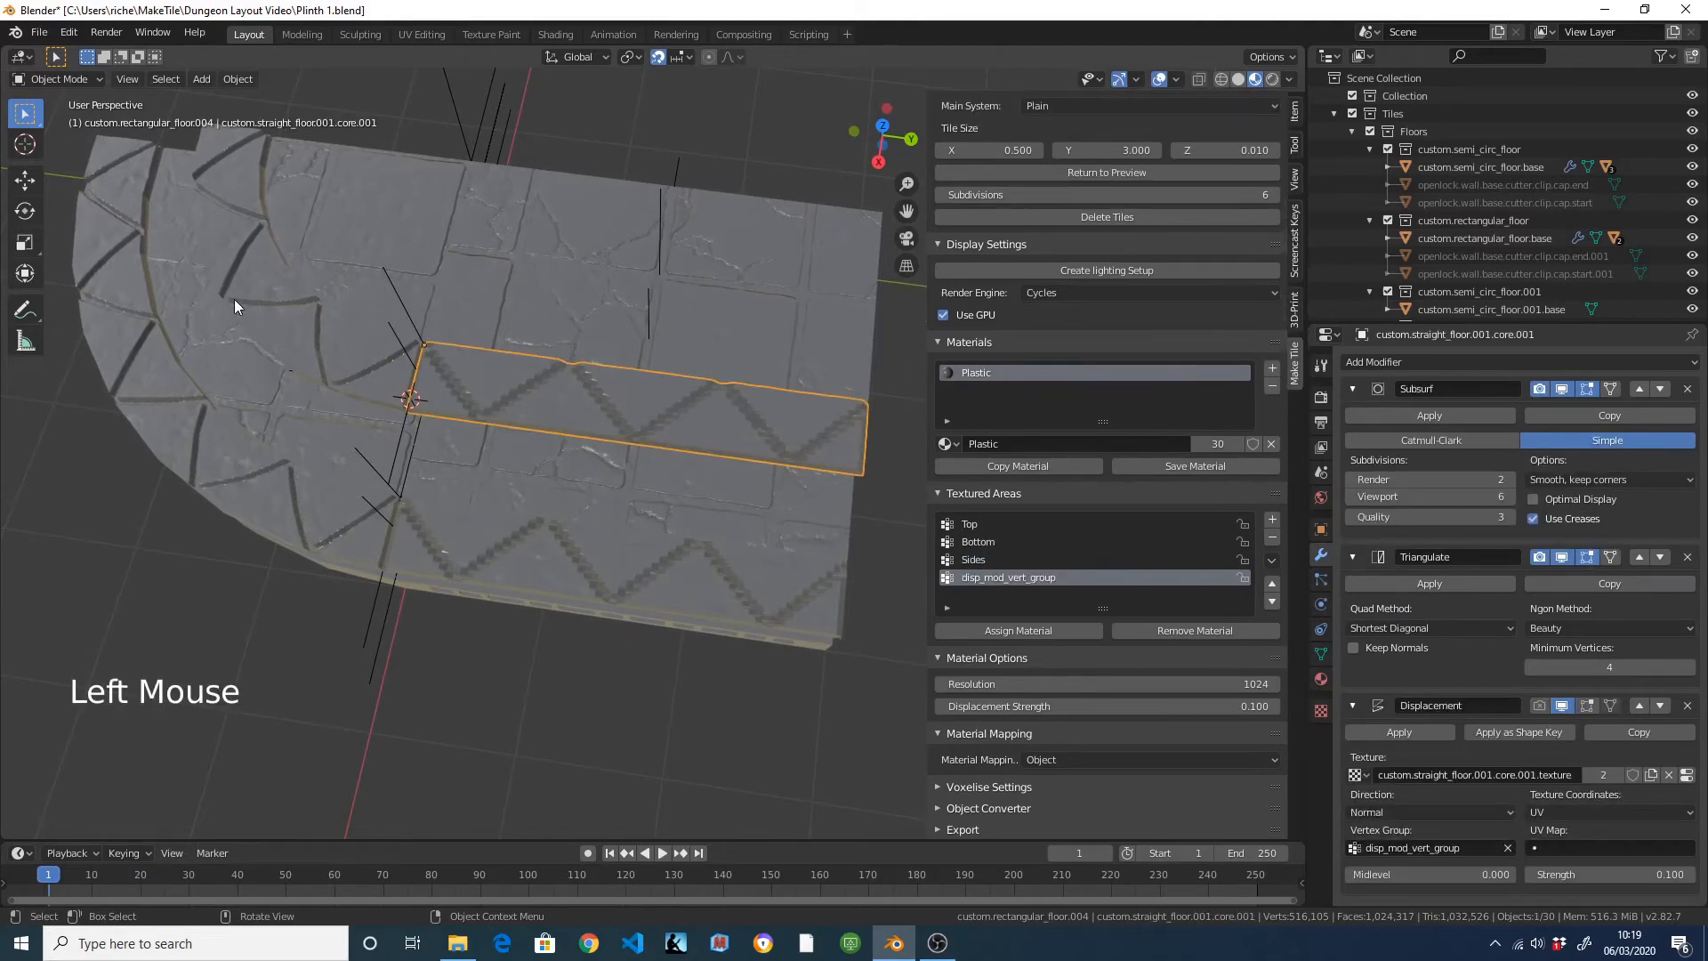
left_click(560, 545, "shift")
left_click(238, 477, "shift")
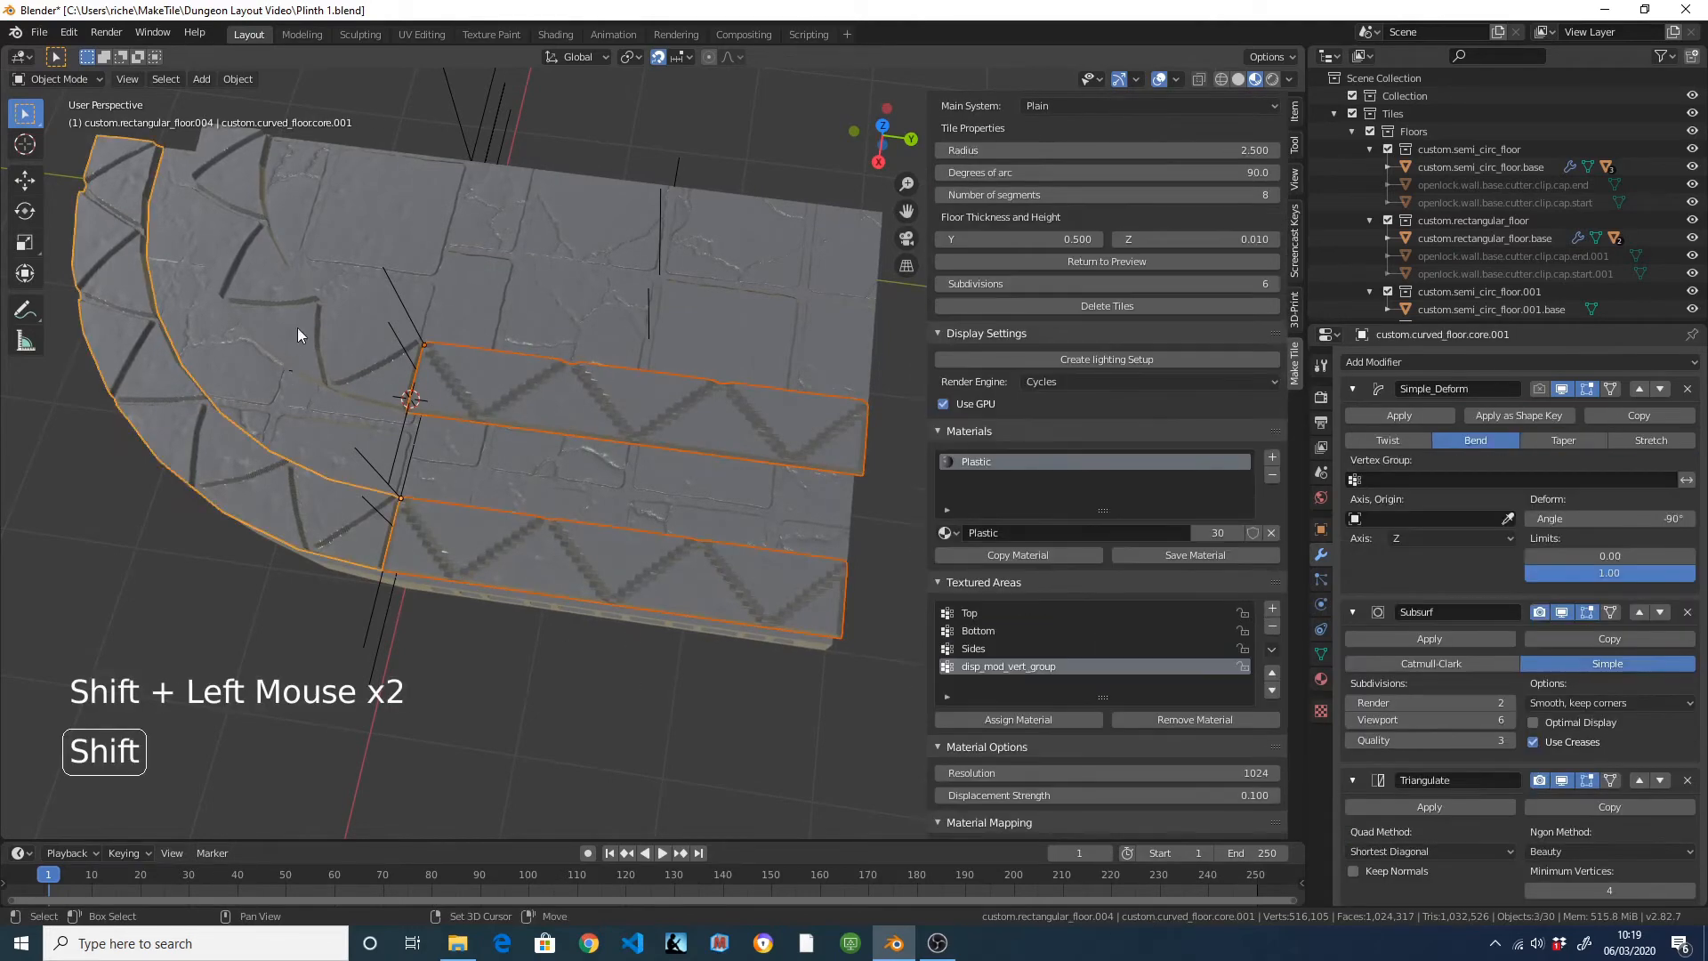
left_click(299, 326, "shift")
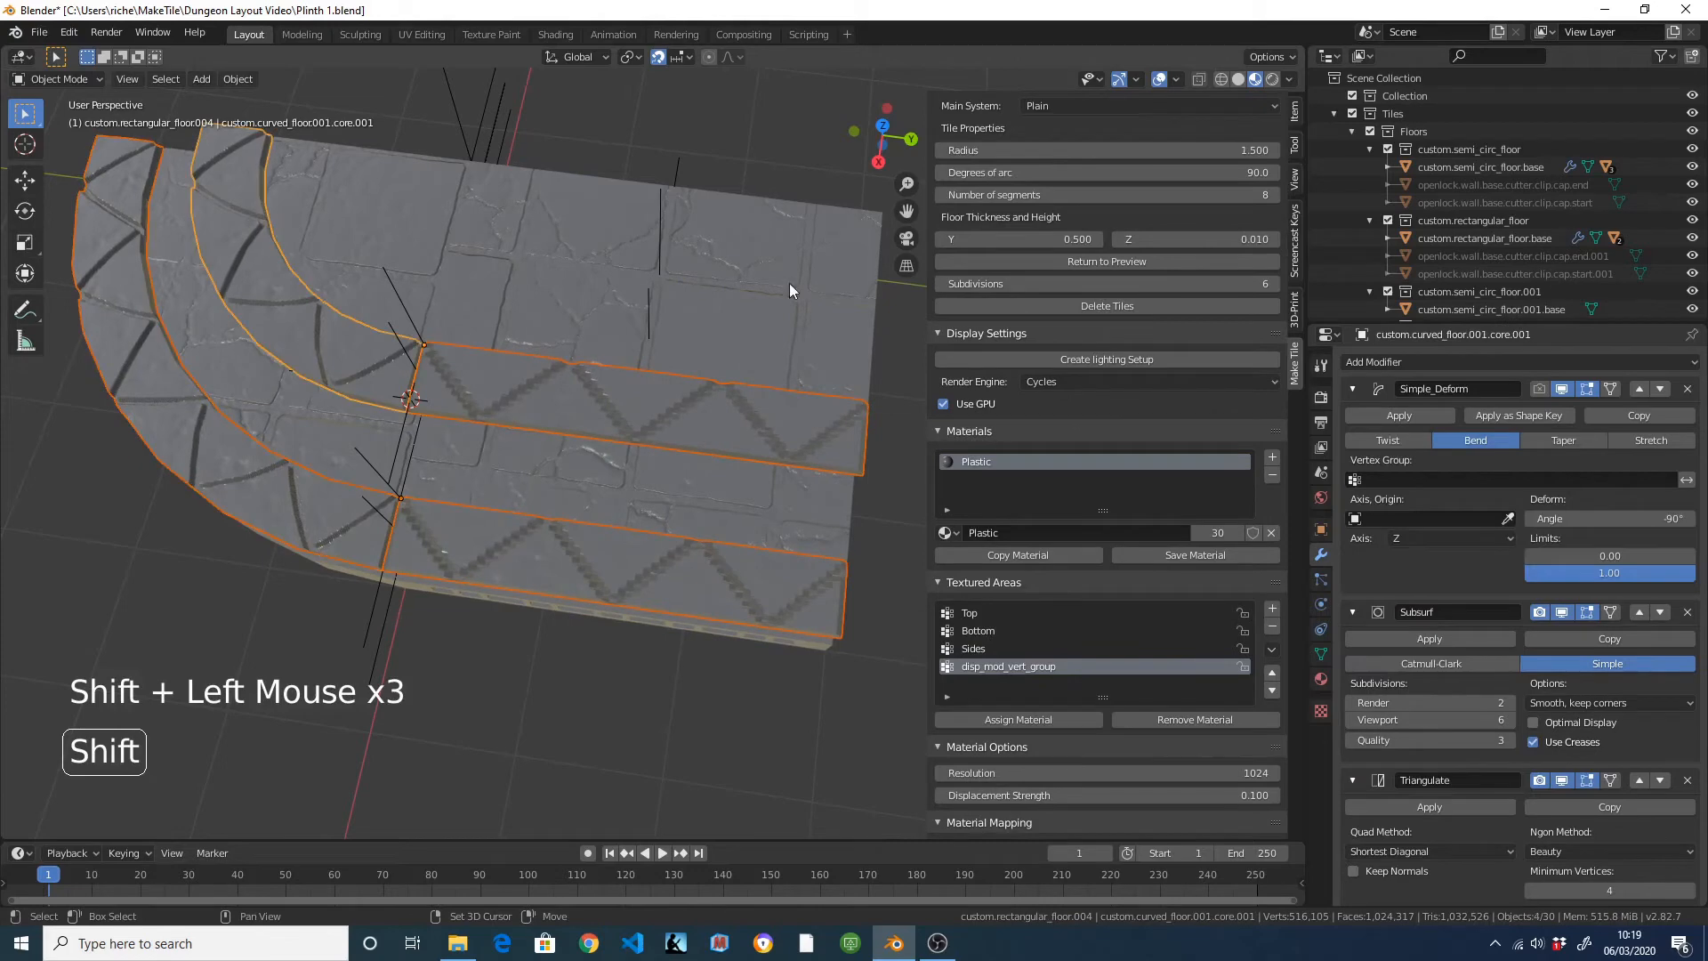
left_click(1105, 261)
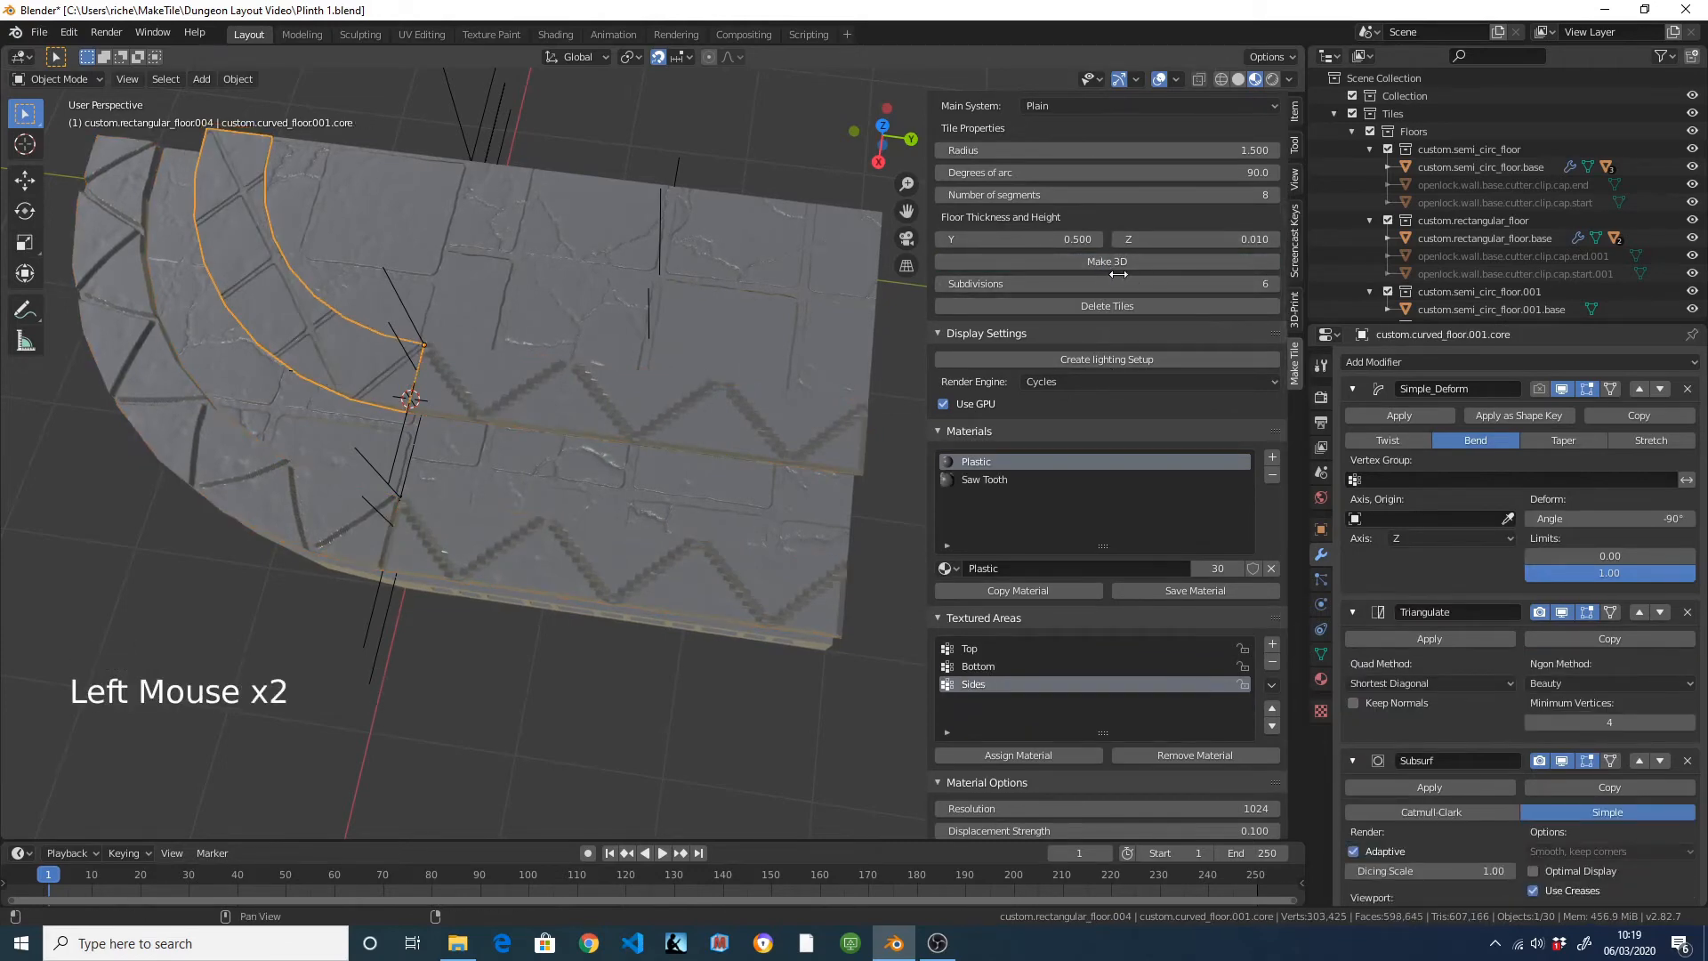
Return the upper straight, lower straight and lower curved border tiles to their preview state one by one.
left_click(626, 405)
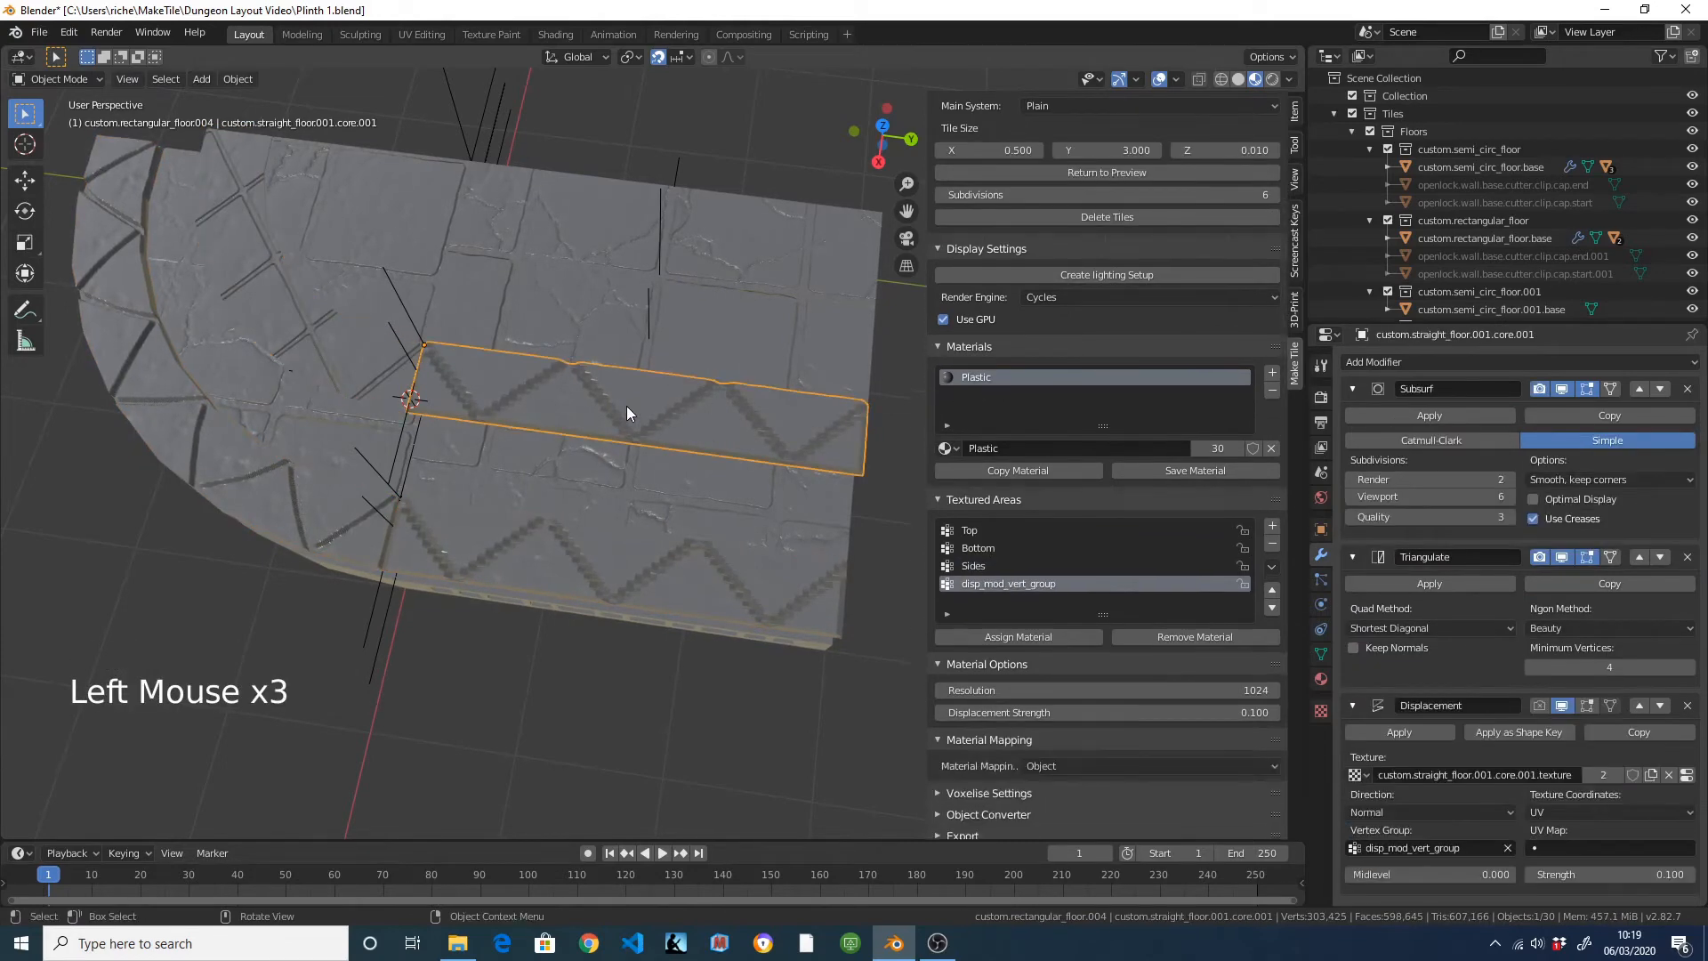
left_click(1091, 172)
left_click(664, 574)
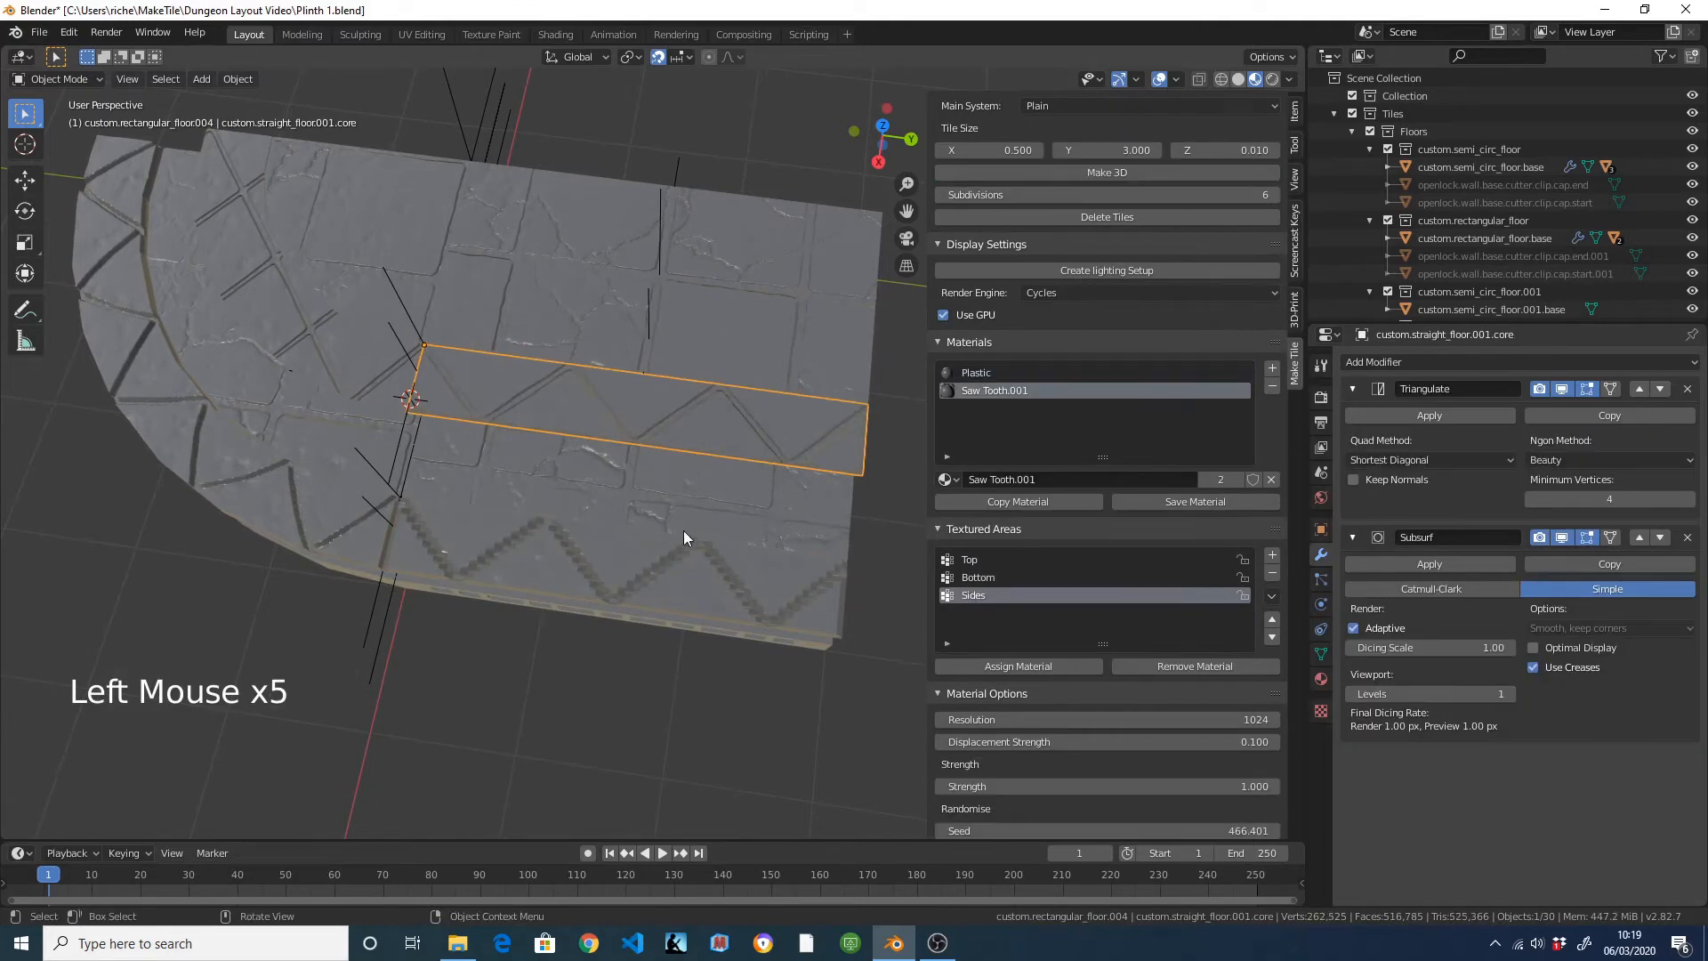
left_click(671, 572)
left_click(1122, 172)
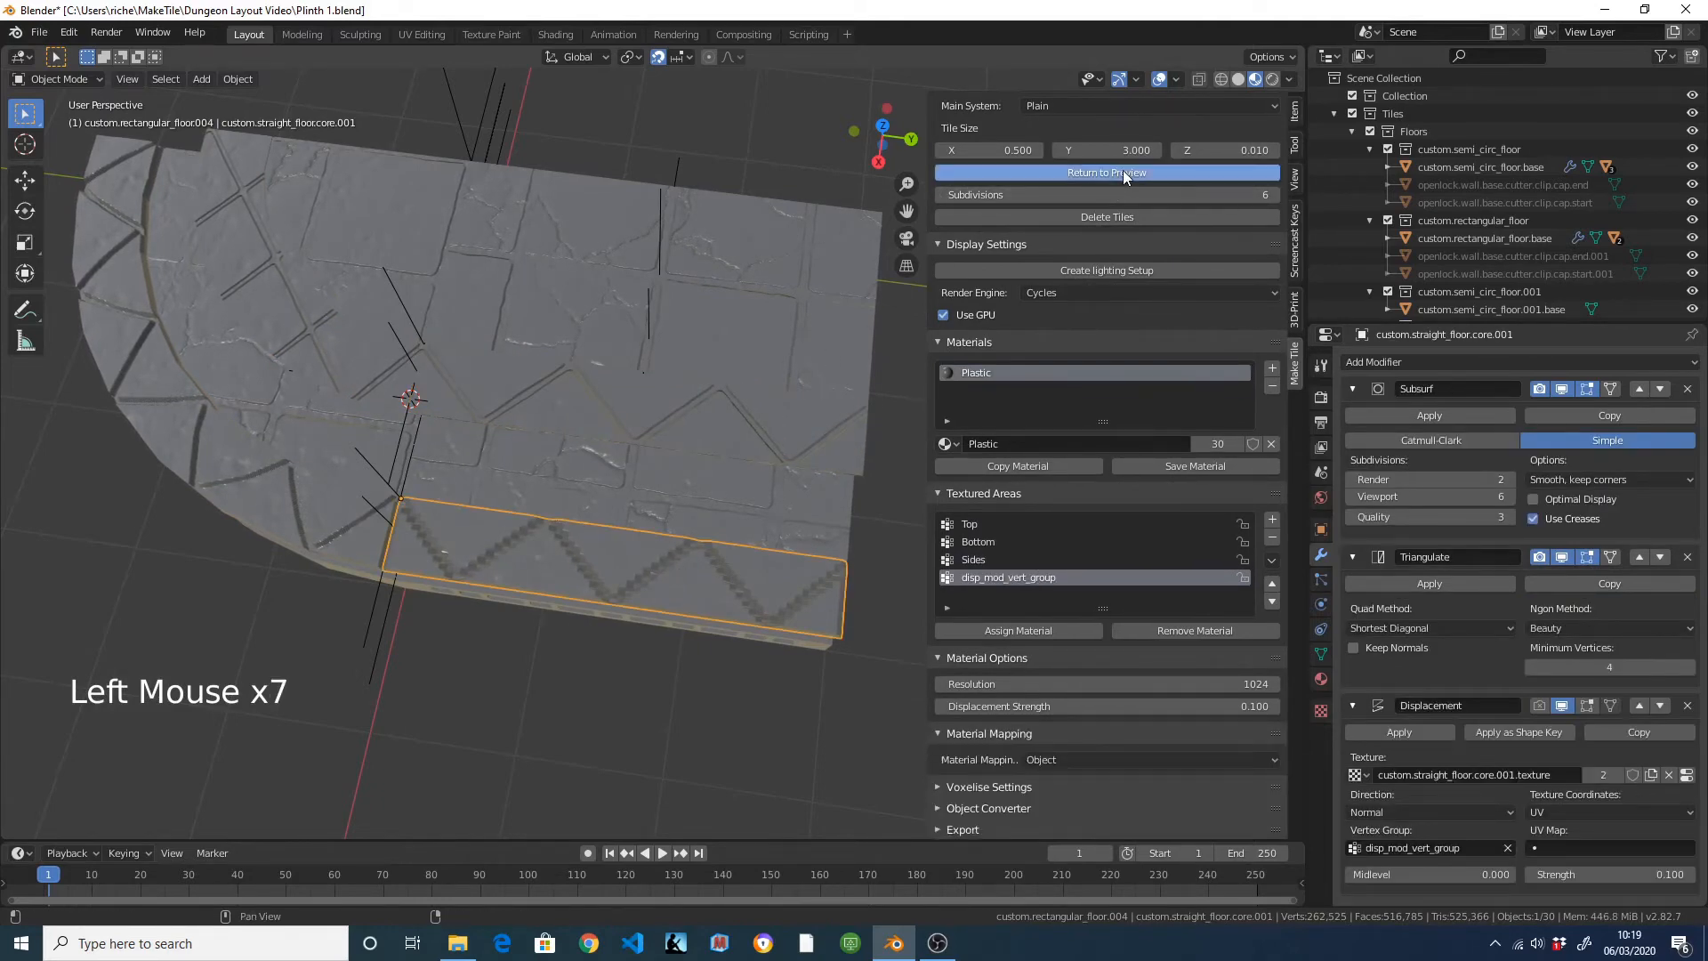
left_click(258, 479)
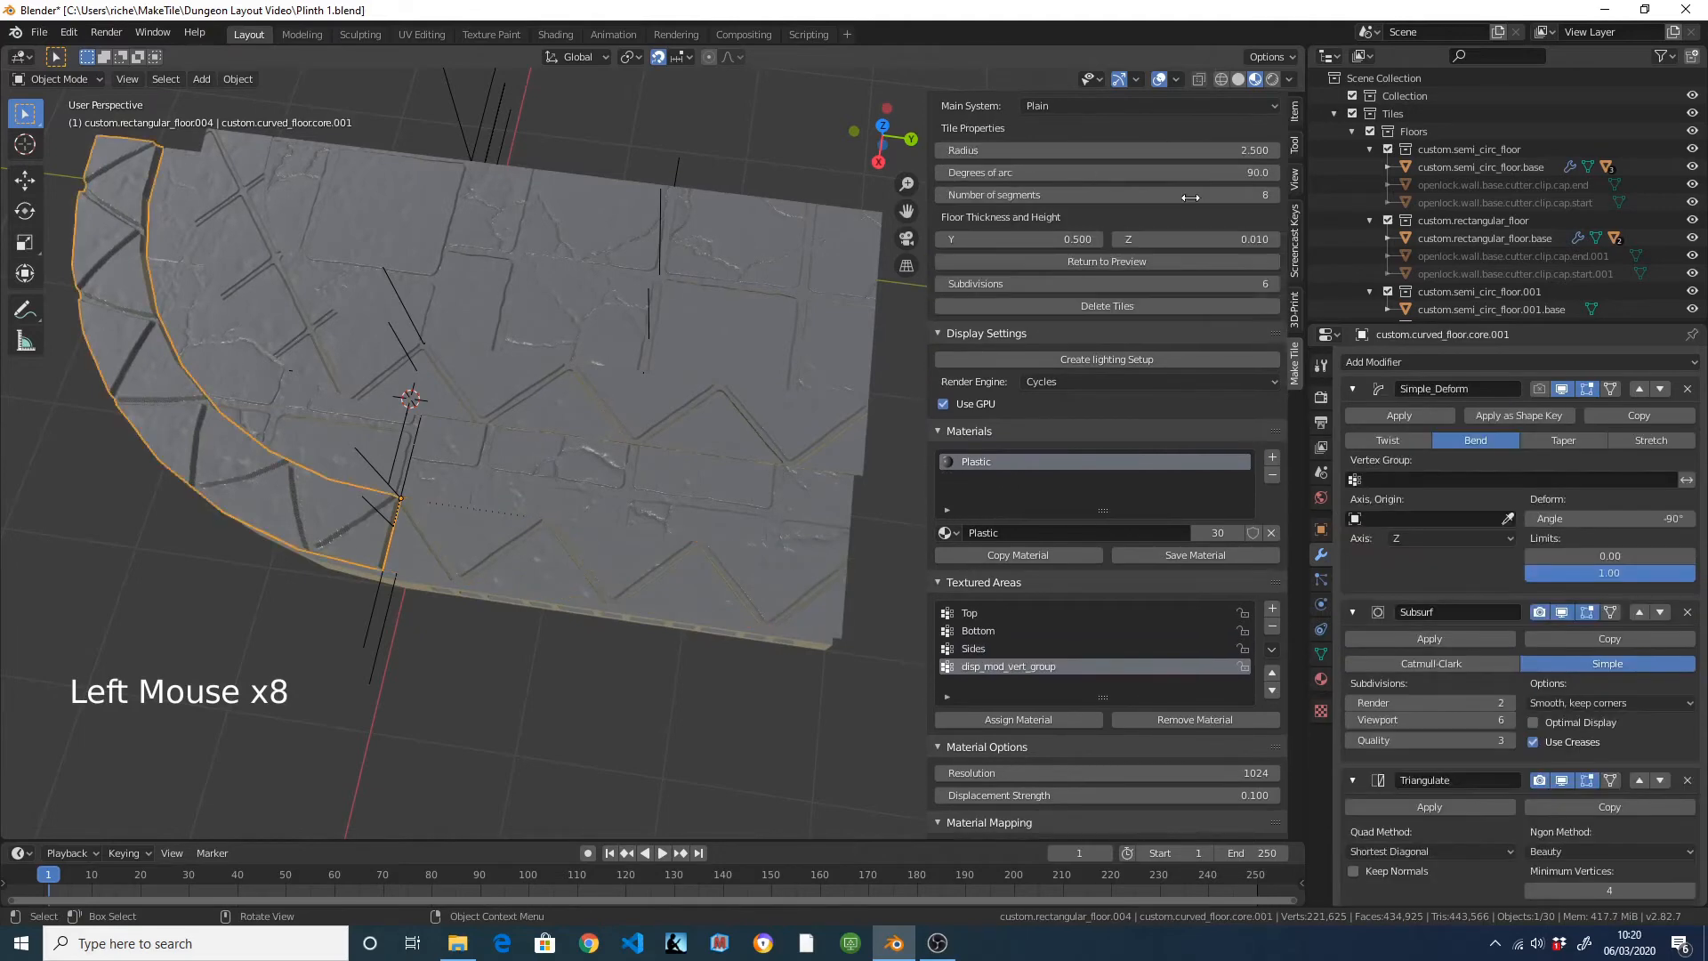
left_click(1142, 259)
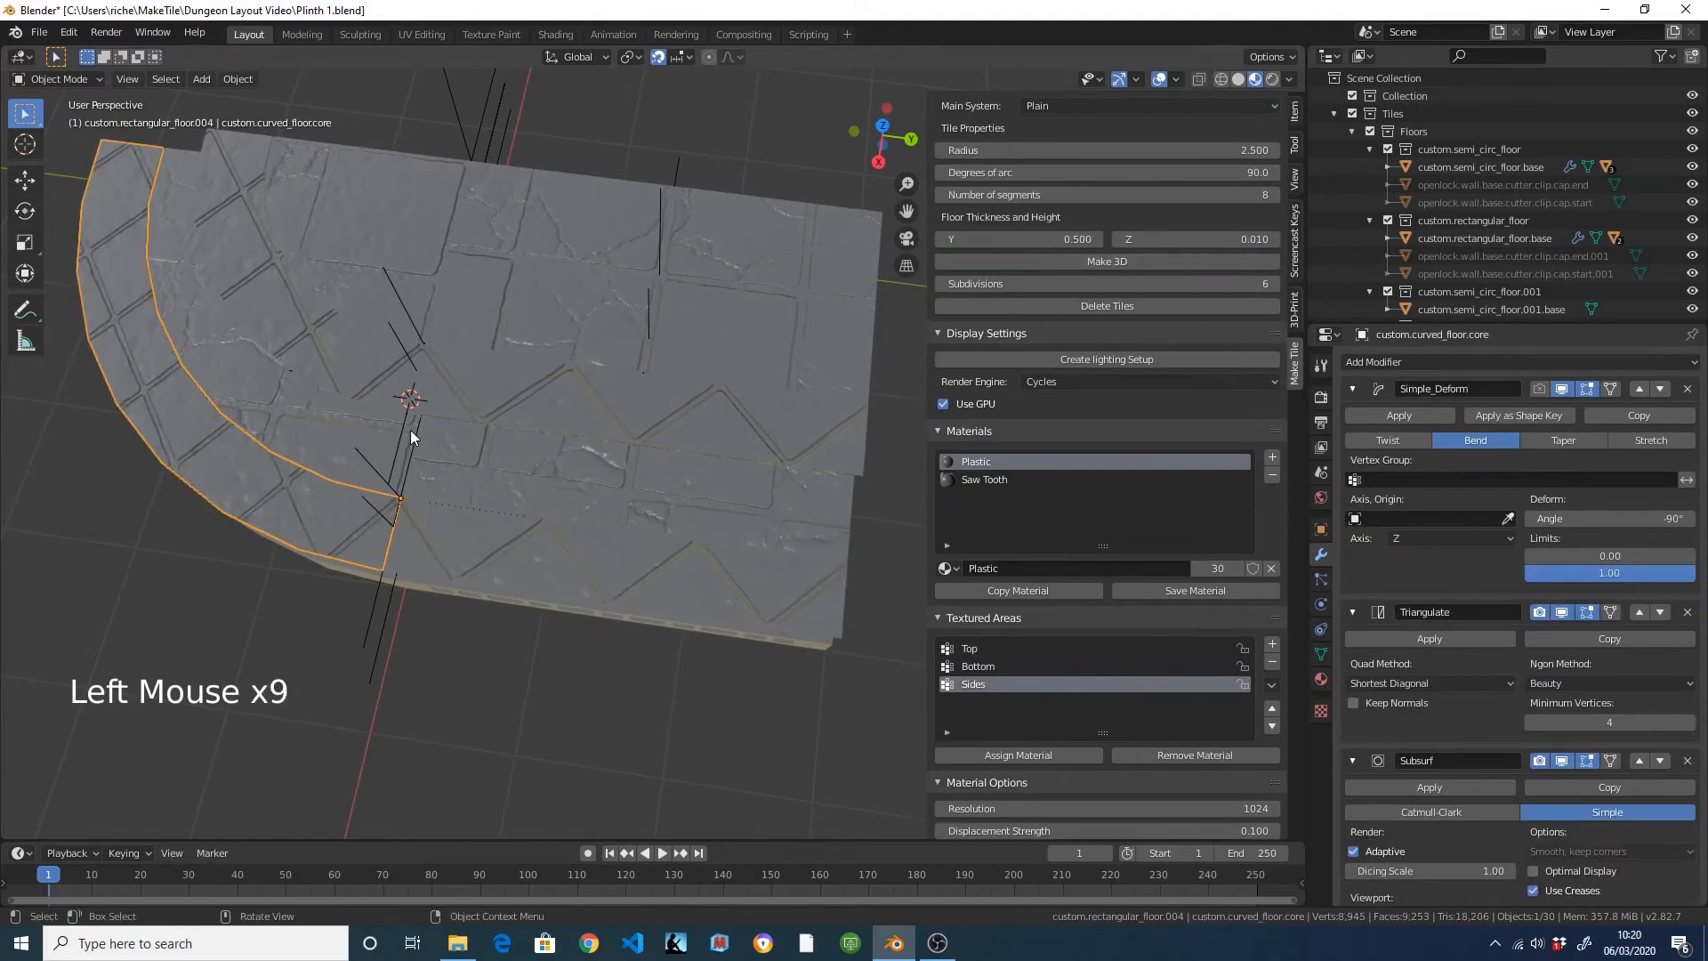
Replace the Floor Tiles material on the upper straight floor tile with the Custom Image material.
middle_click_drag(409, 429, 485, 393)
left_click(558, 374)
left_click(496, 381)
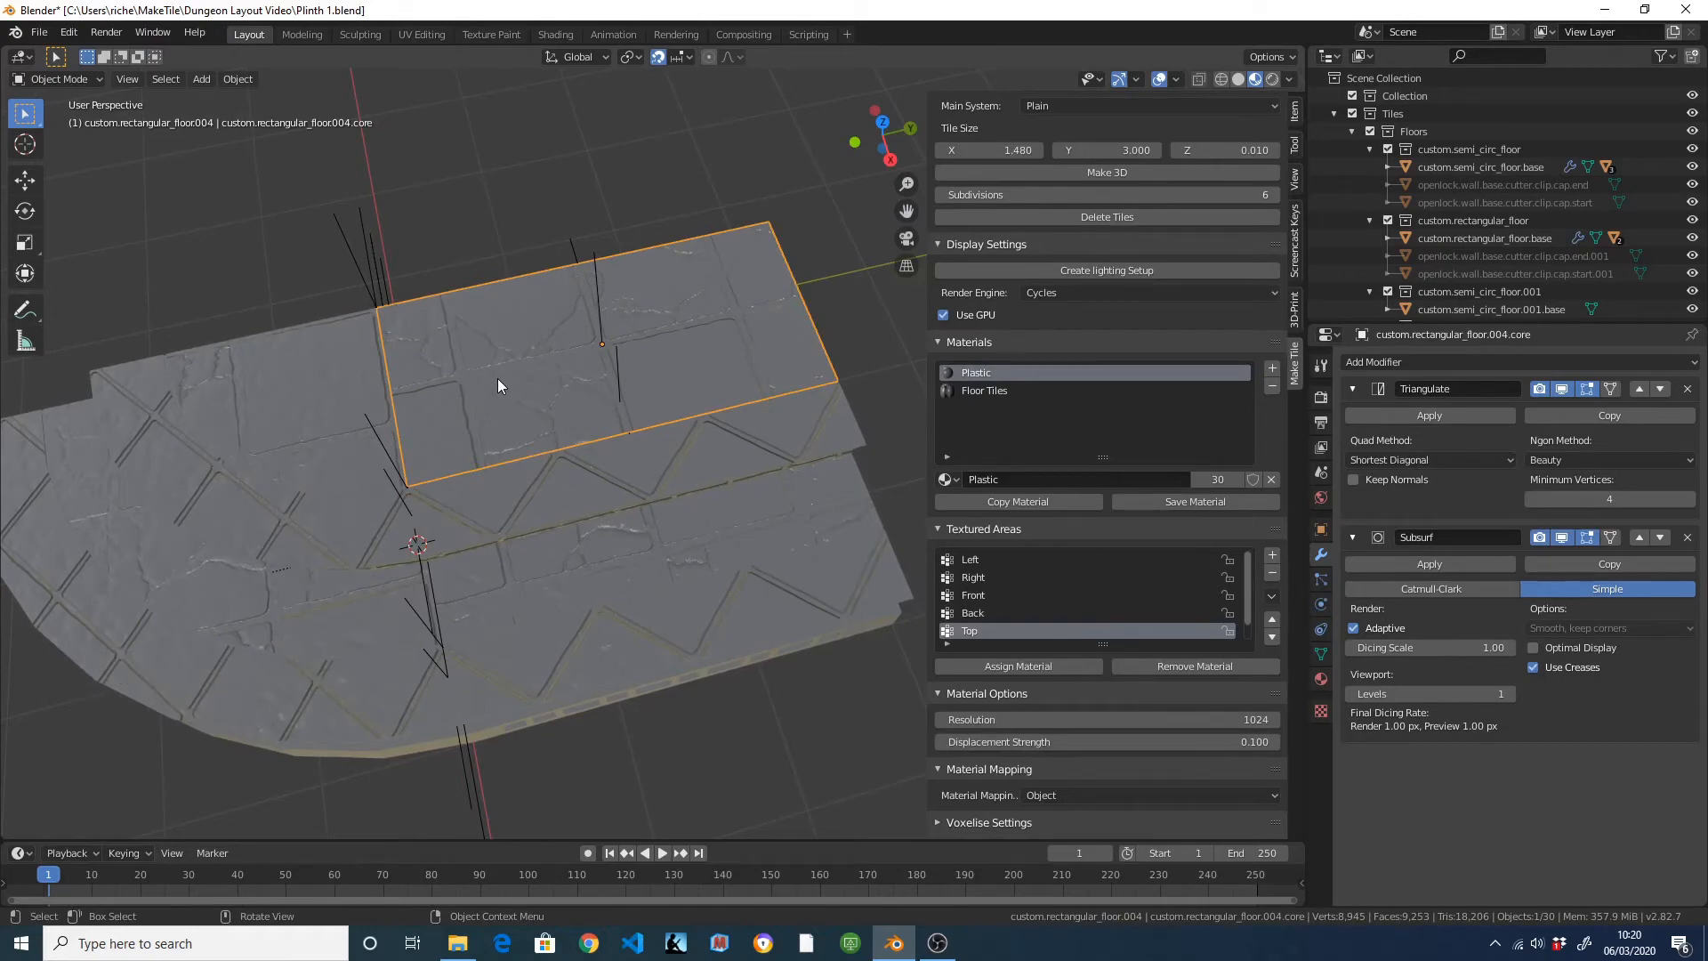
middle_click_drag(459, 365, 610, 311)
middle_click_drag(458, 532, 500, 428, "shift")
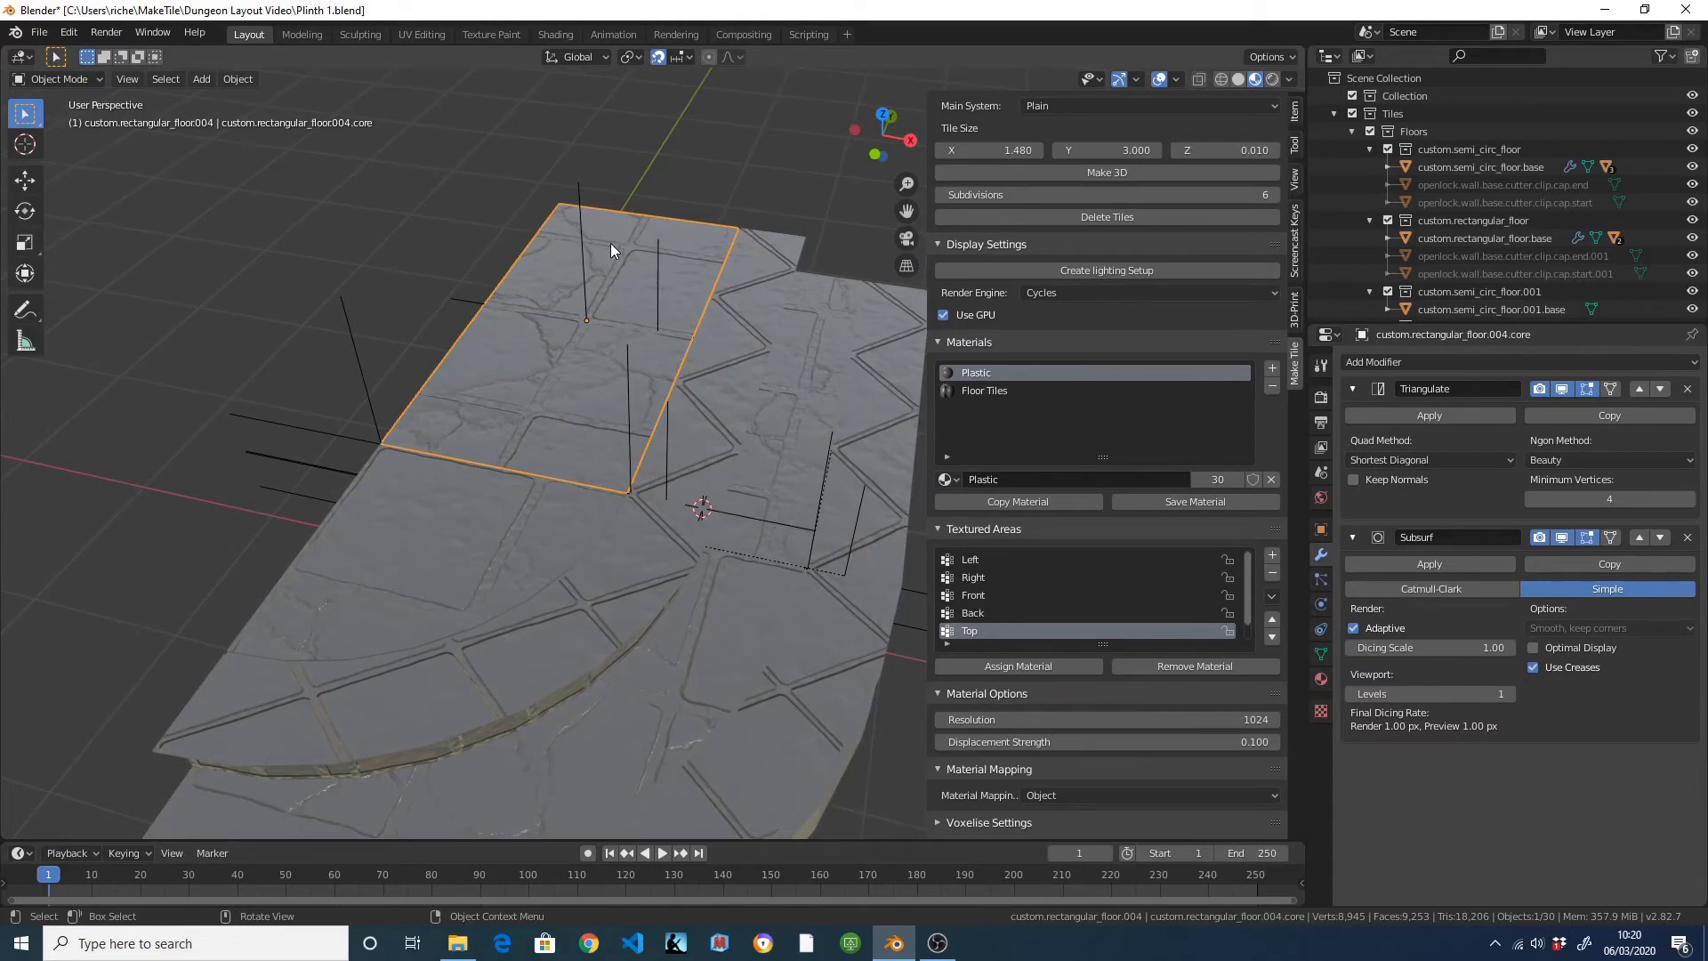
middle_click_drag(596, 310, 653, 293)
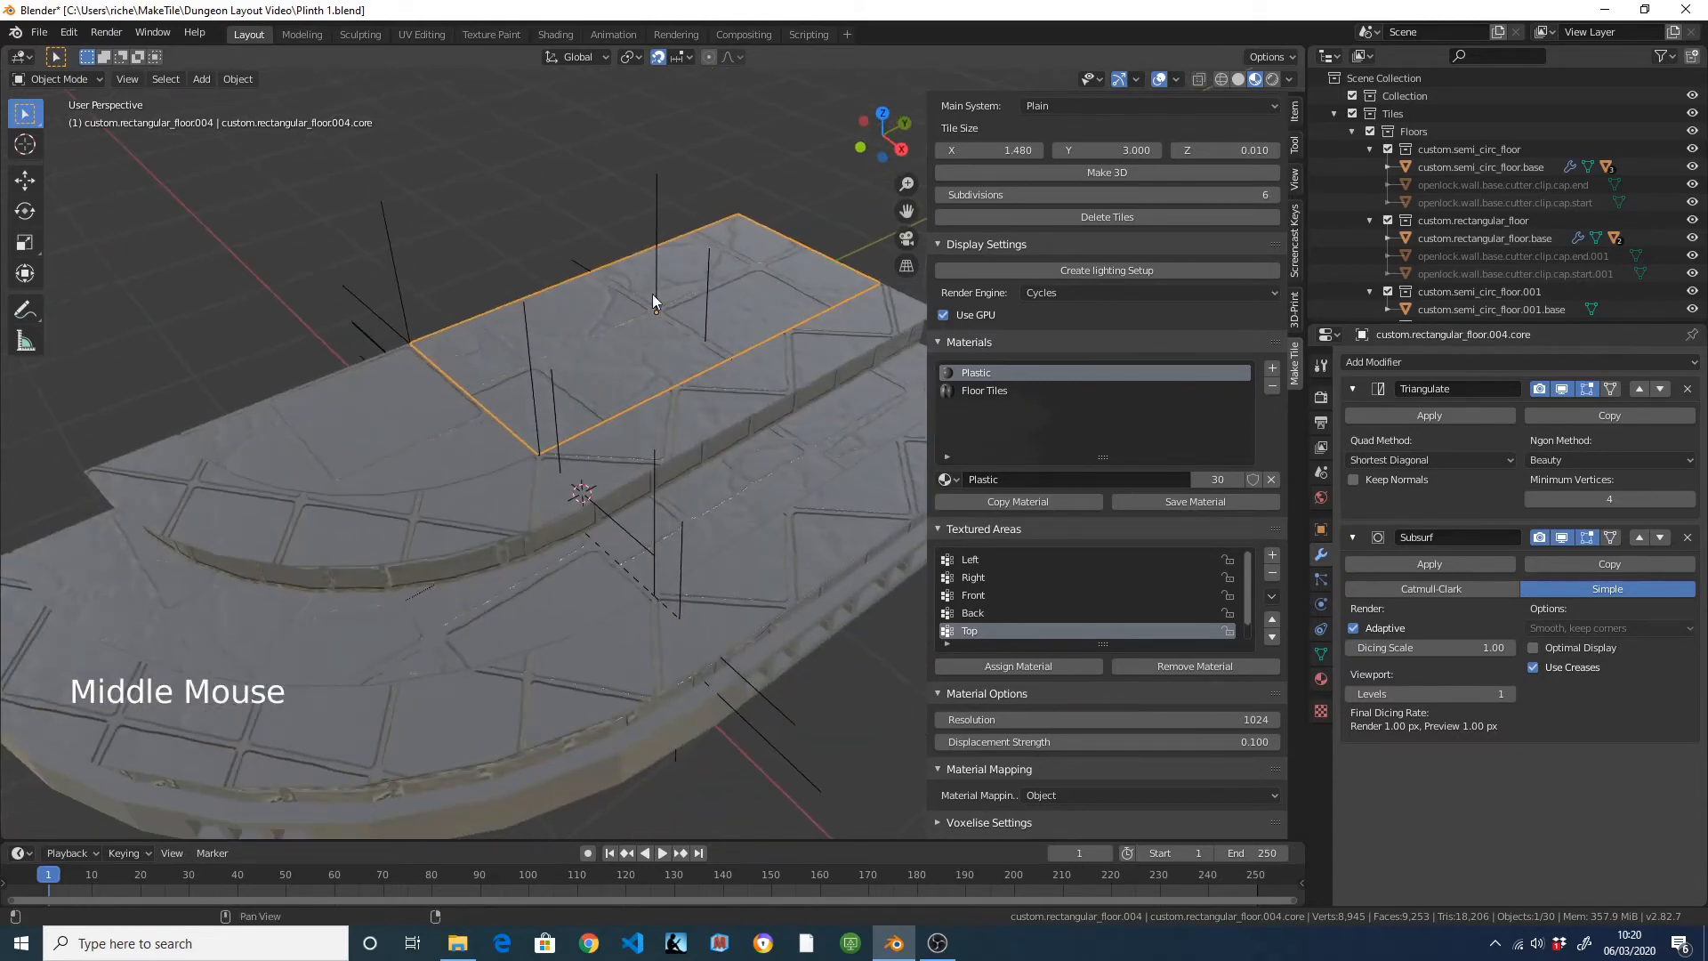
left_click(989, 392)
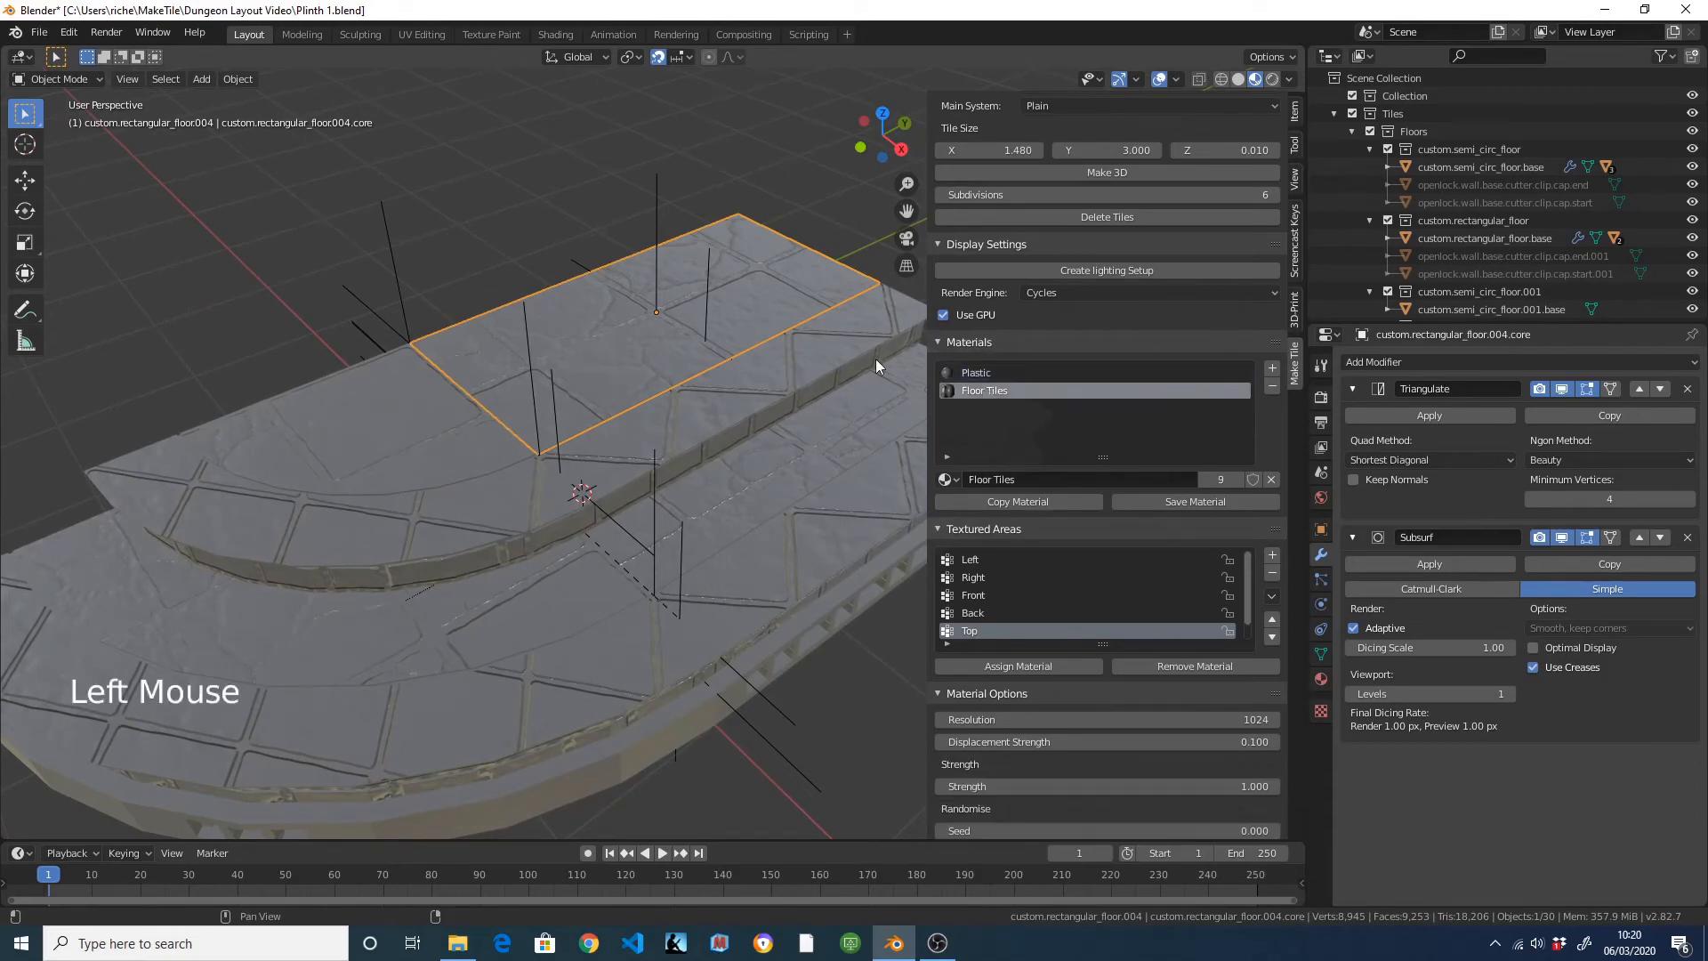
left_click(946, 480)
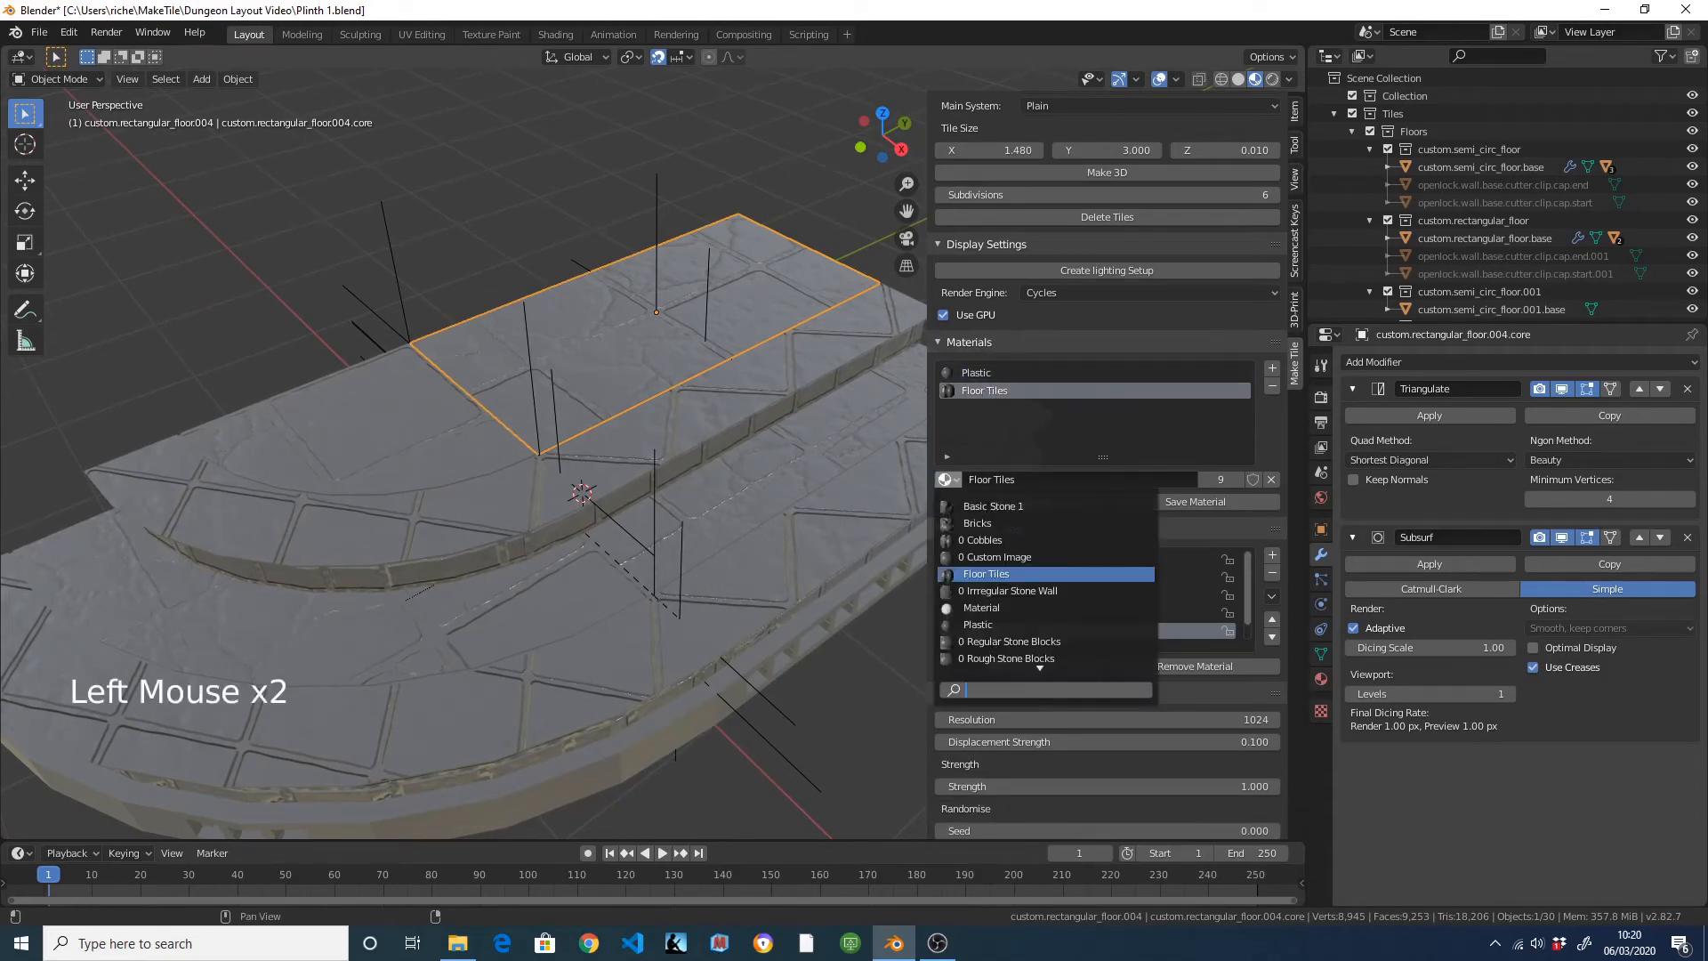
left_click(997, 557)
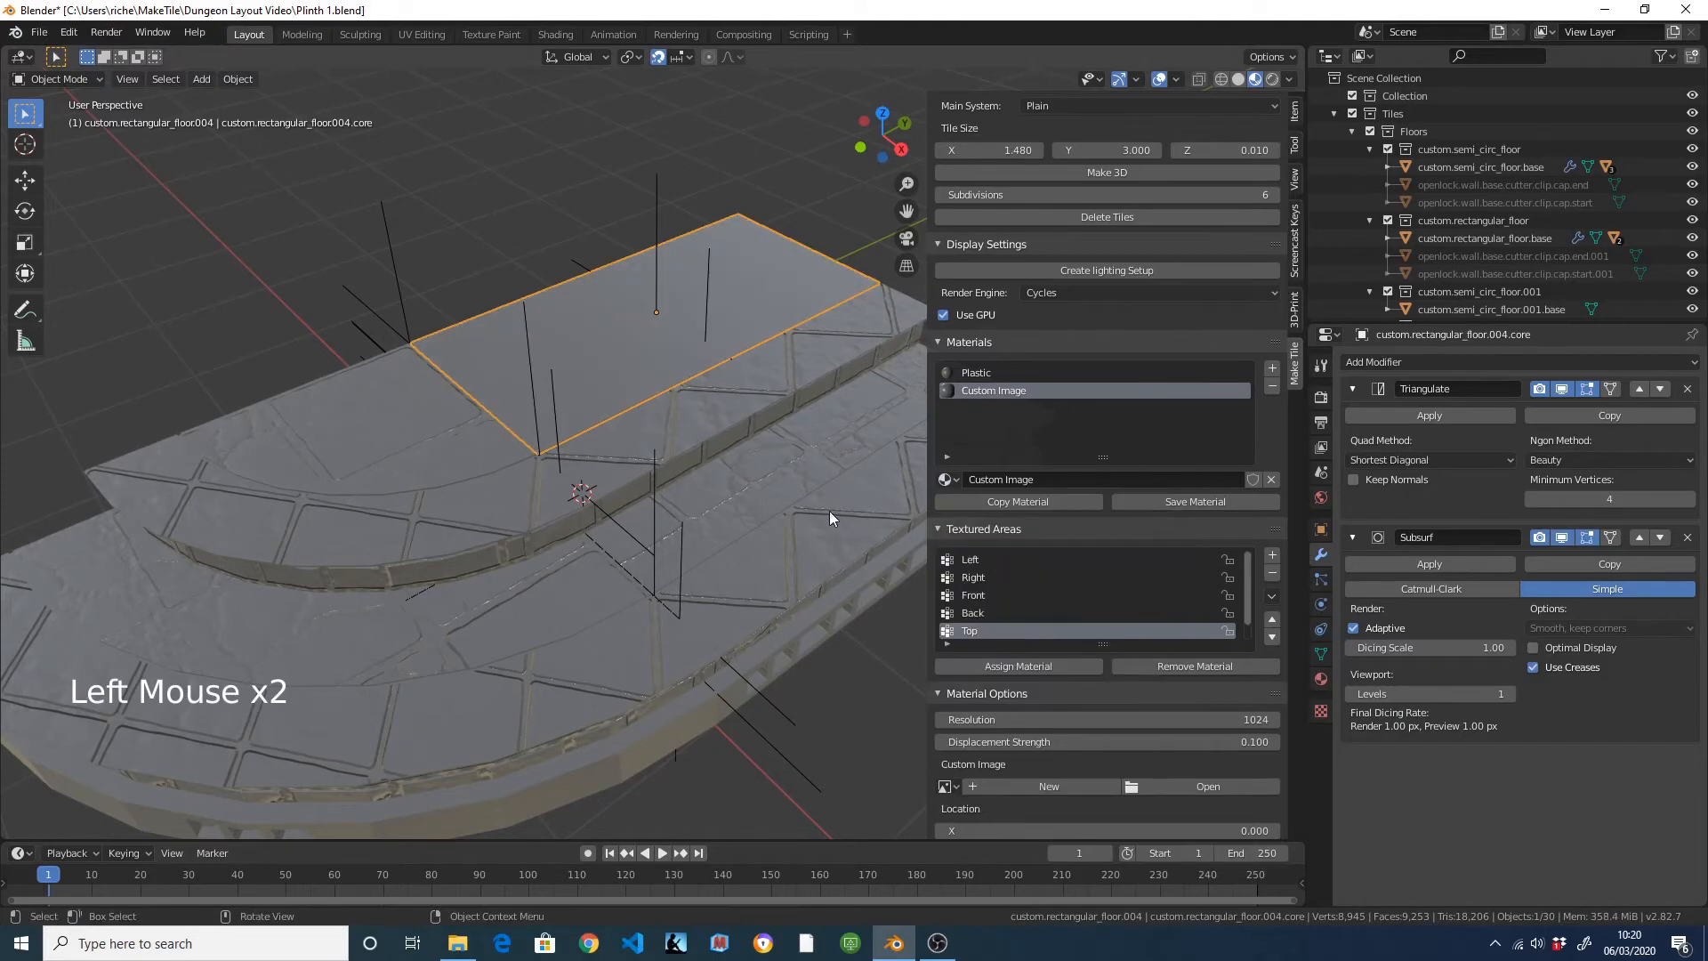
Link the upper straight floor tile's materials to the lower straight and both curved floor tiles.
left_click(376, 626)
left_click(387, 429, "shift")
left_click(616, 345, "shift")
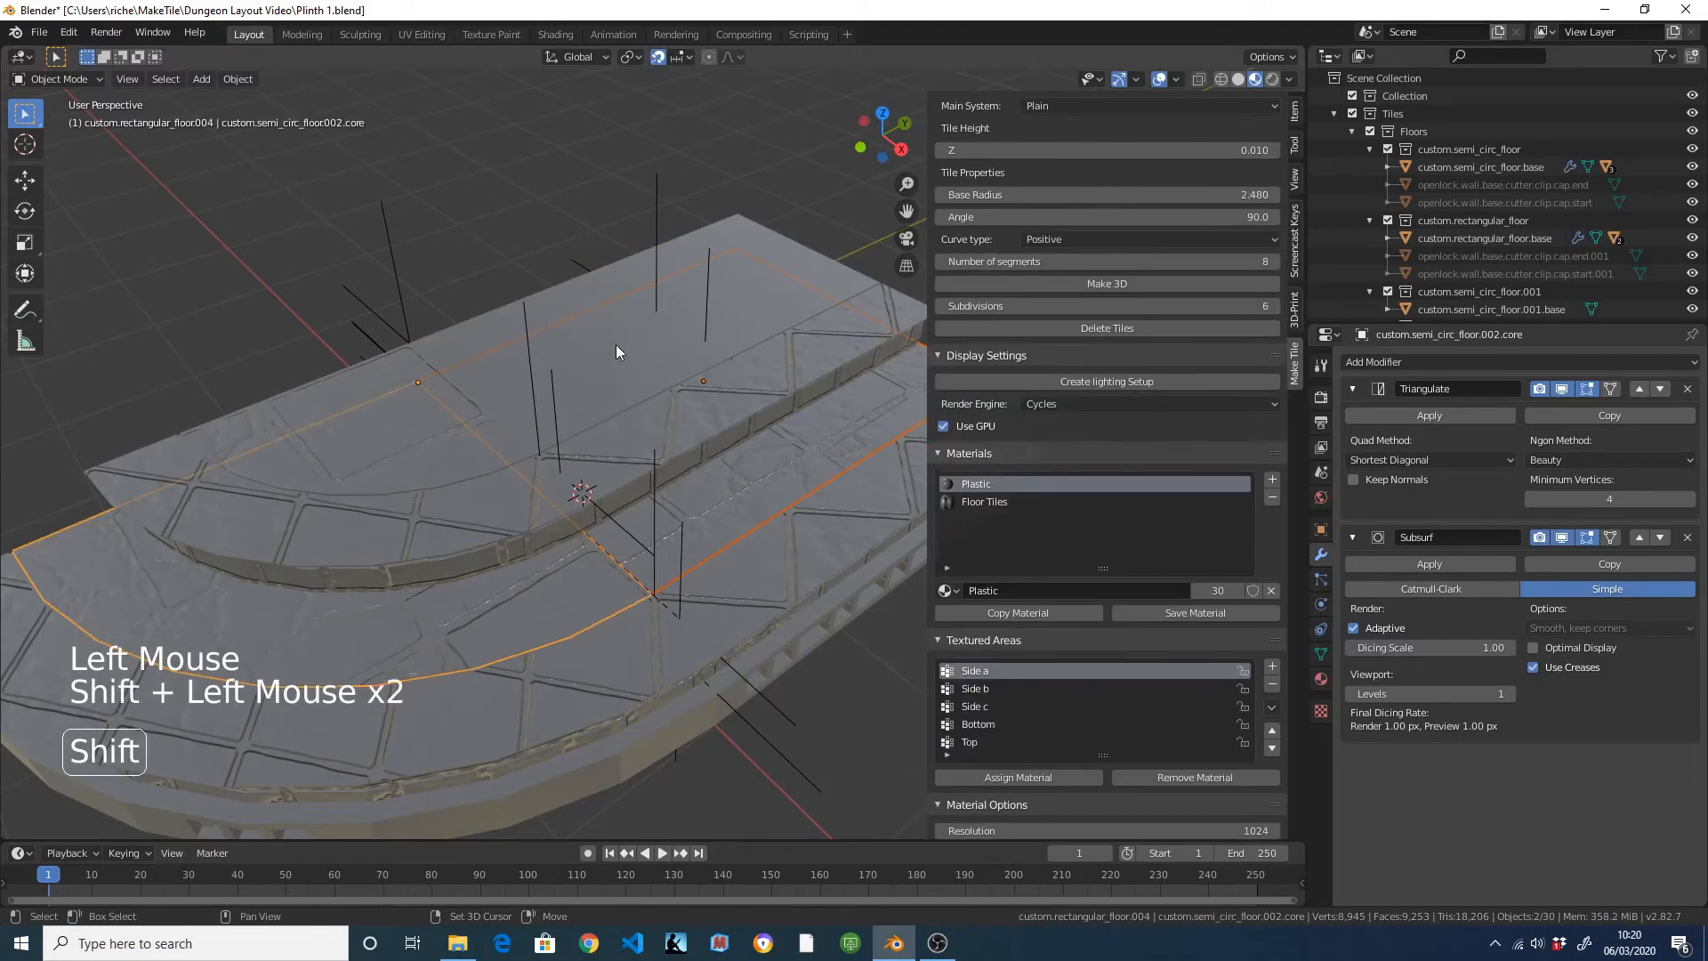
left_click(582, 324, "shift")
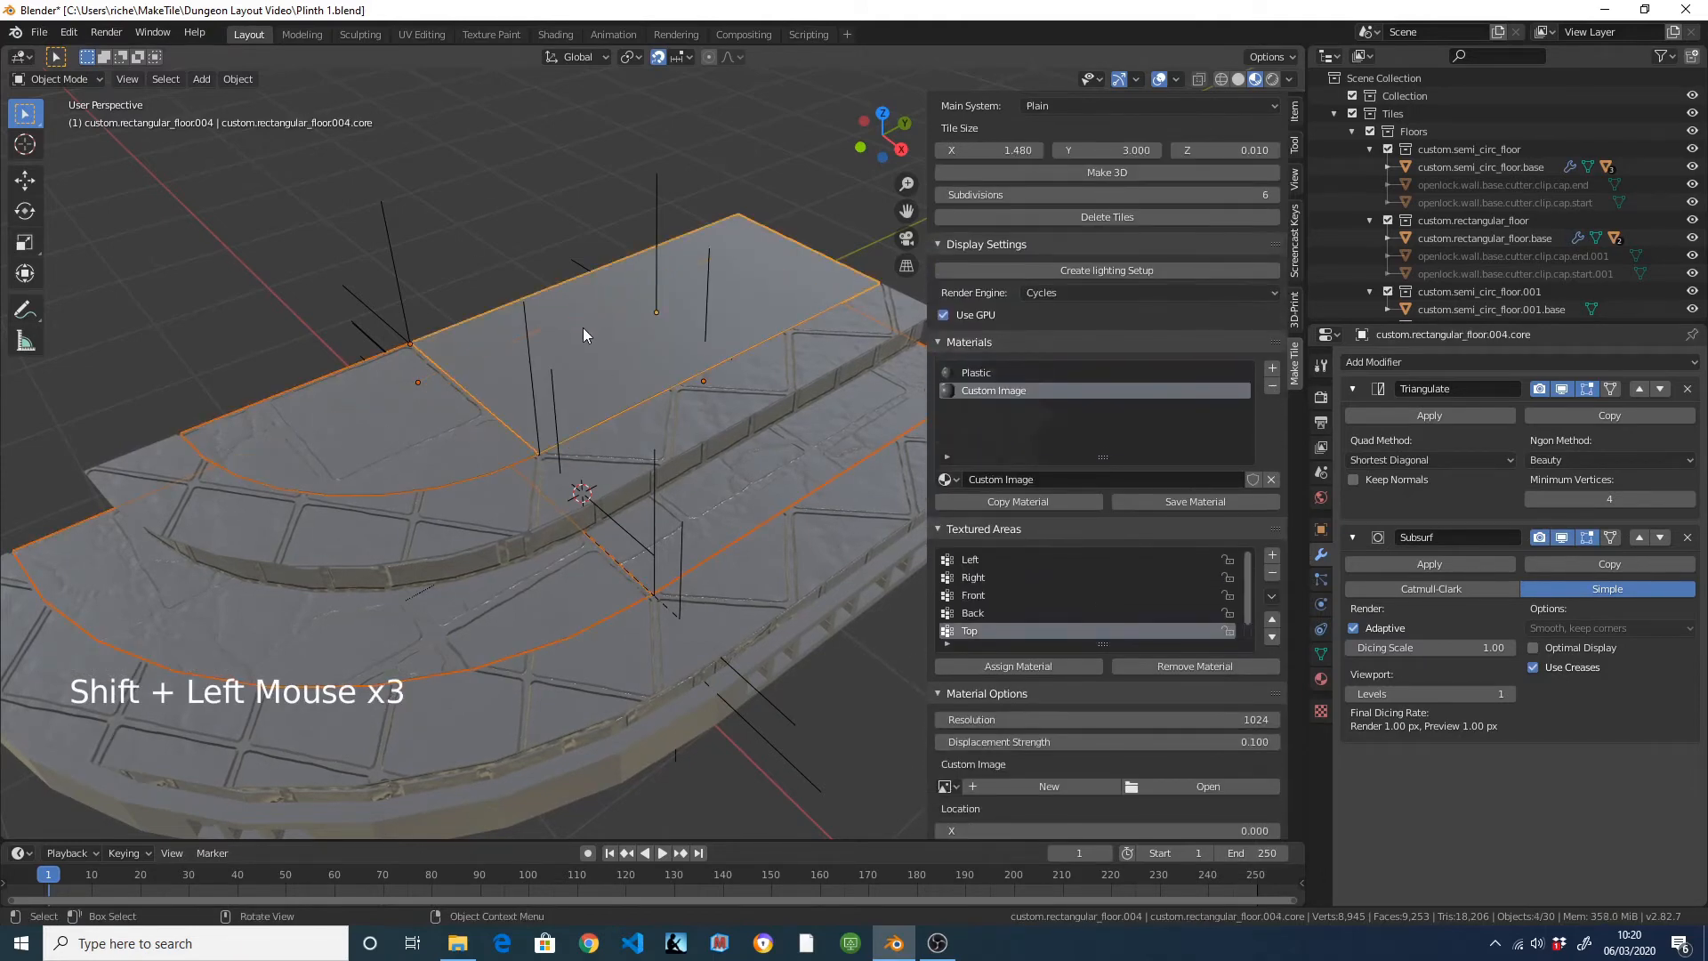
key("ctrl+l")
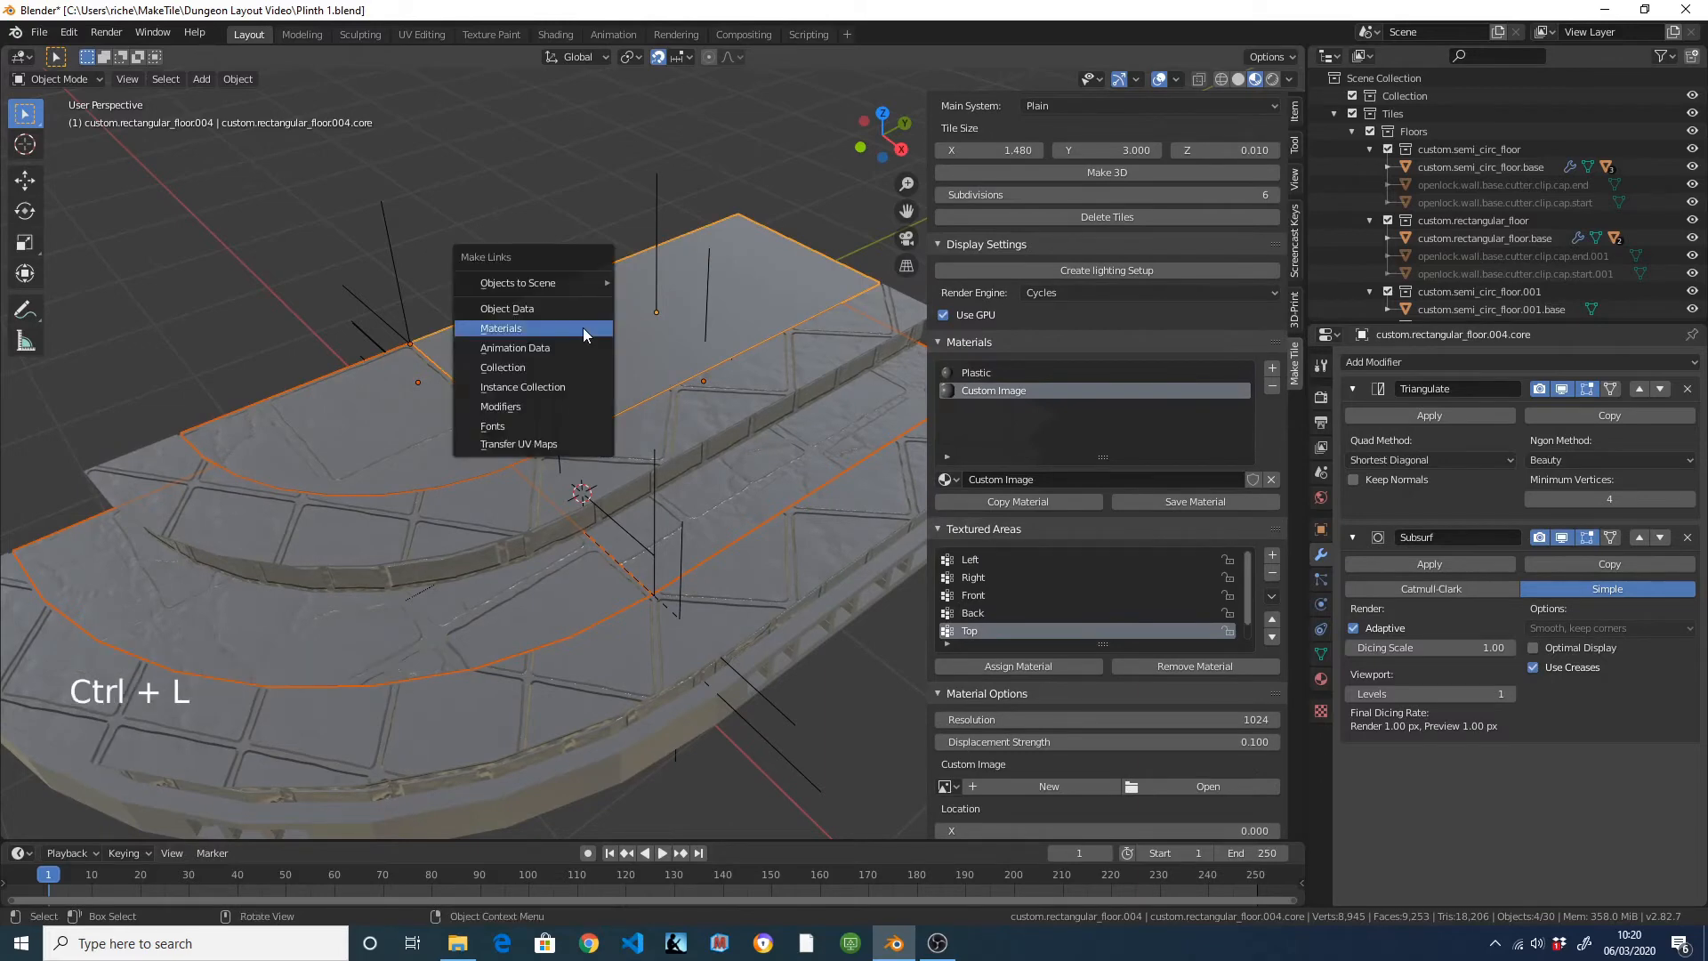
left_click(584, 330)
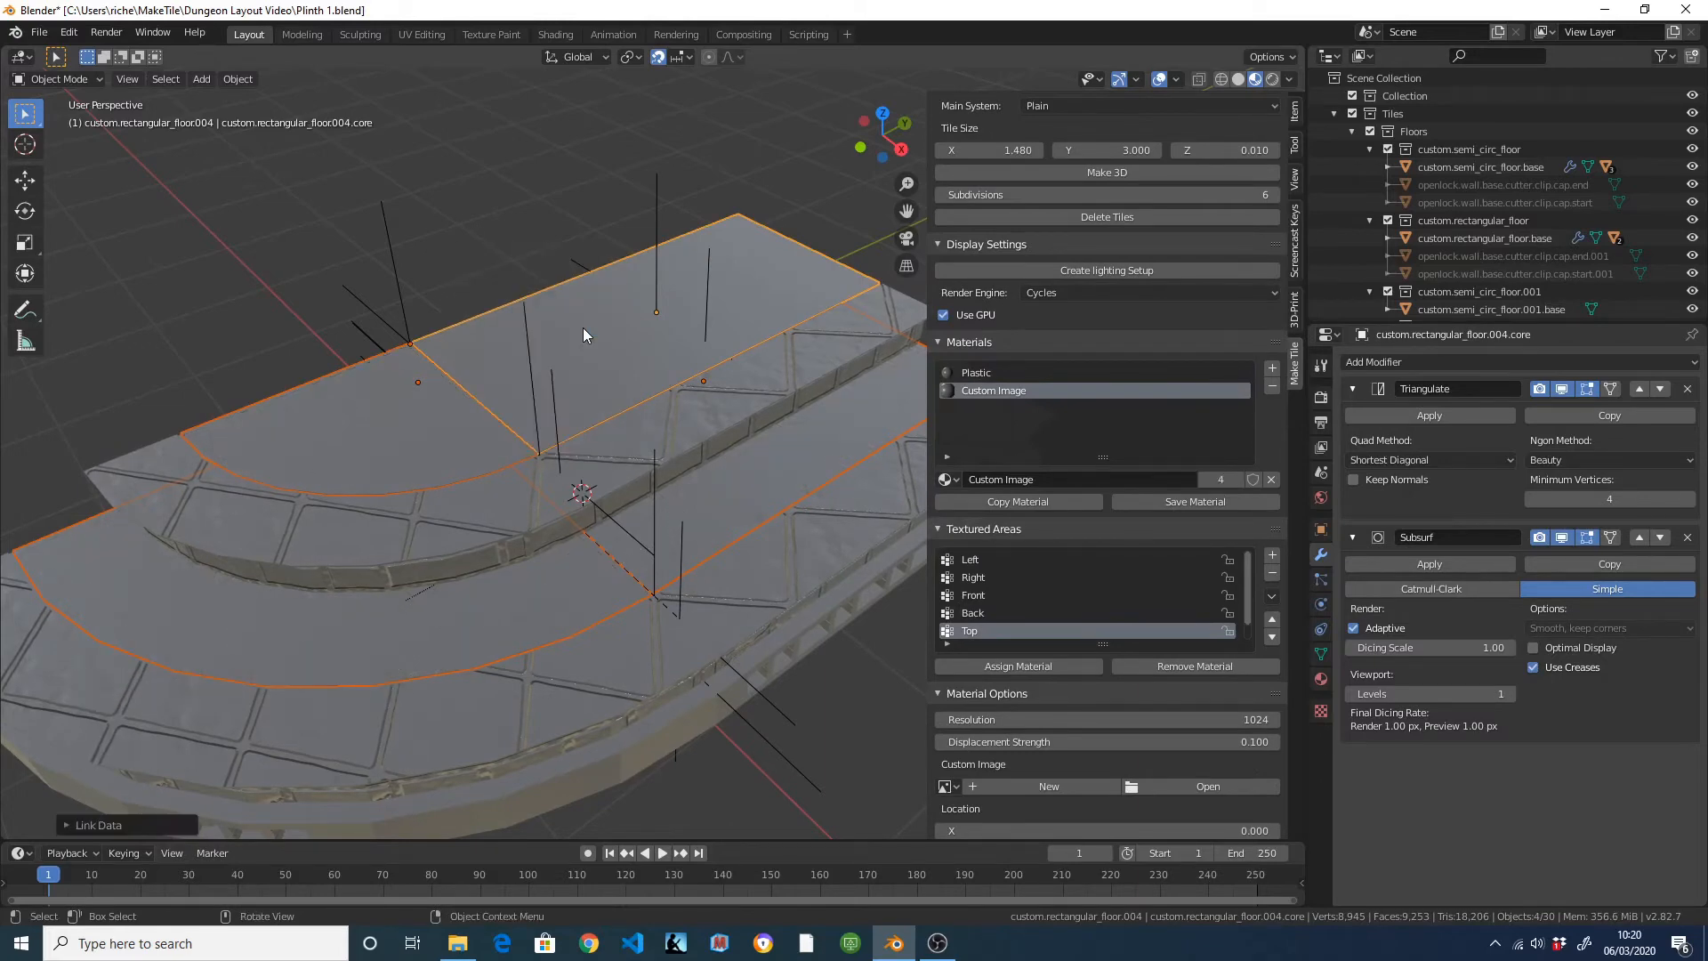
Load Tiles_Stars_and_Hexagons_001_height.png from the E:\Textures\3dtextures.me folder as the upper straight floor tile's custom image.
left_click(580, 331)
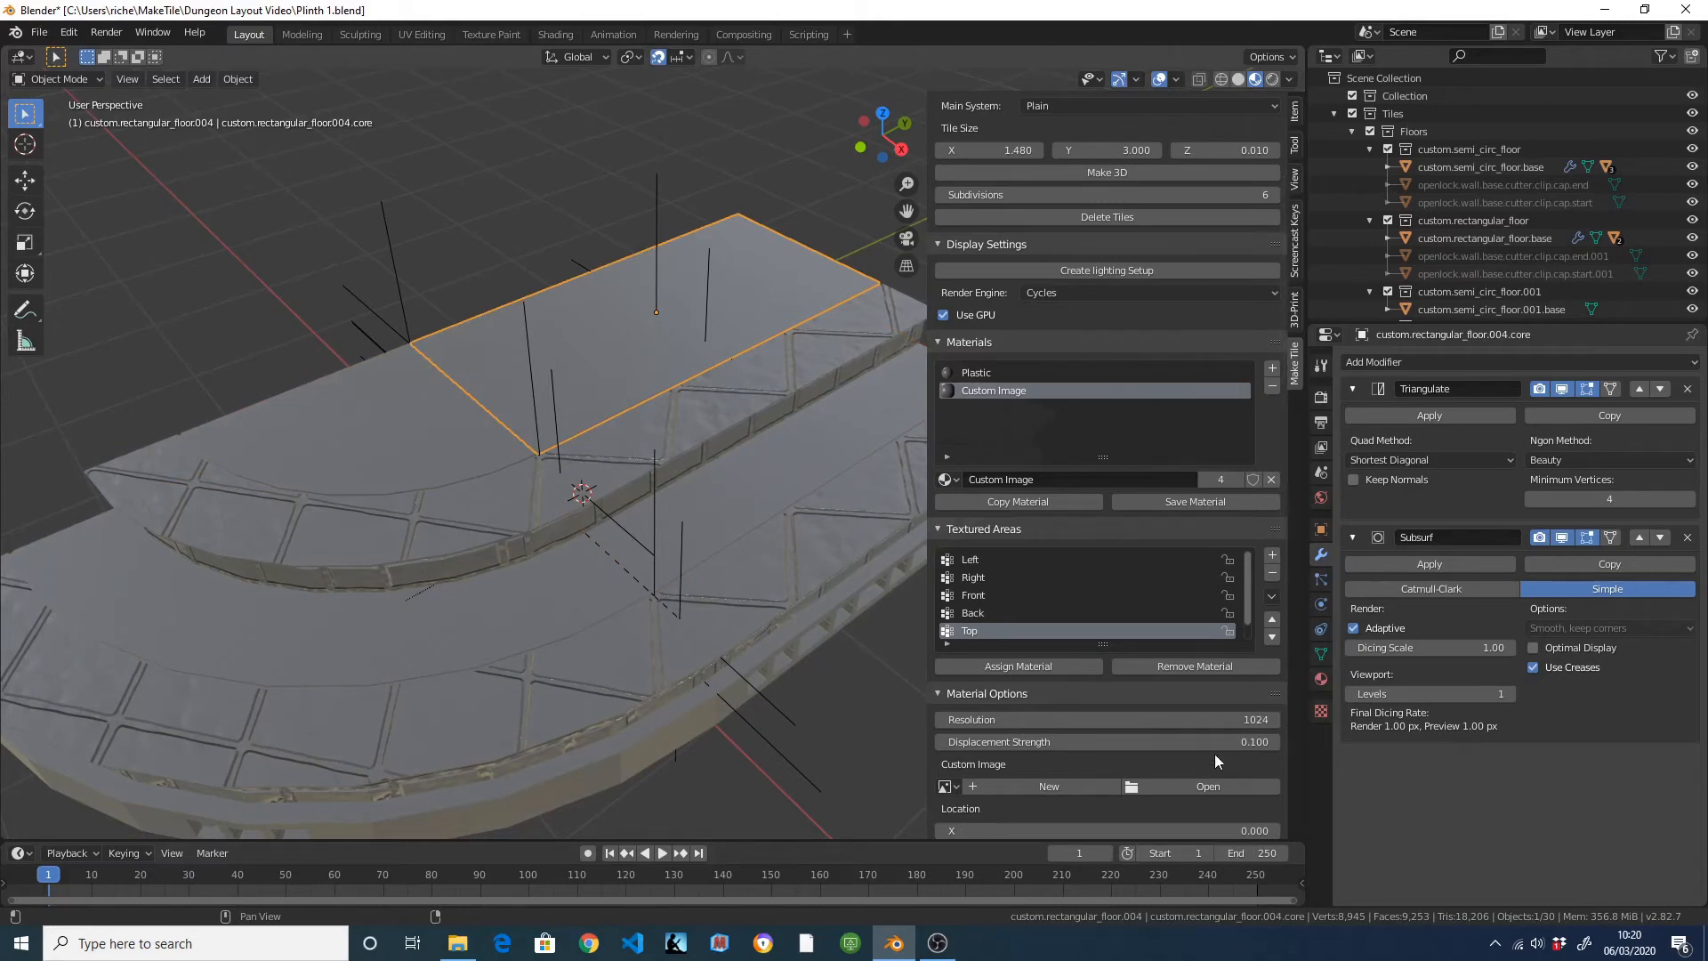
scroll(1253, 717, "down", 9)
scroll(1252, 717, "down", 1)
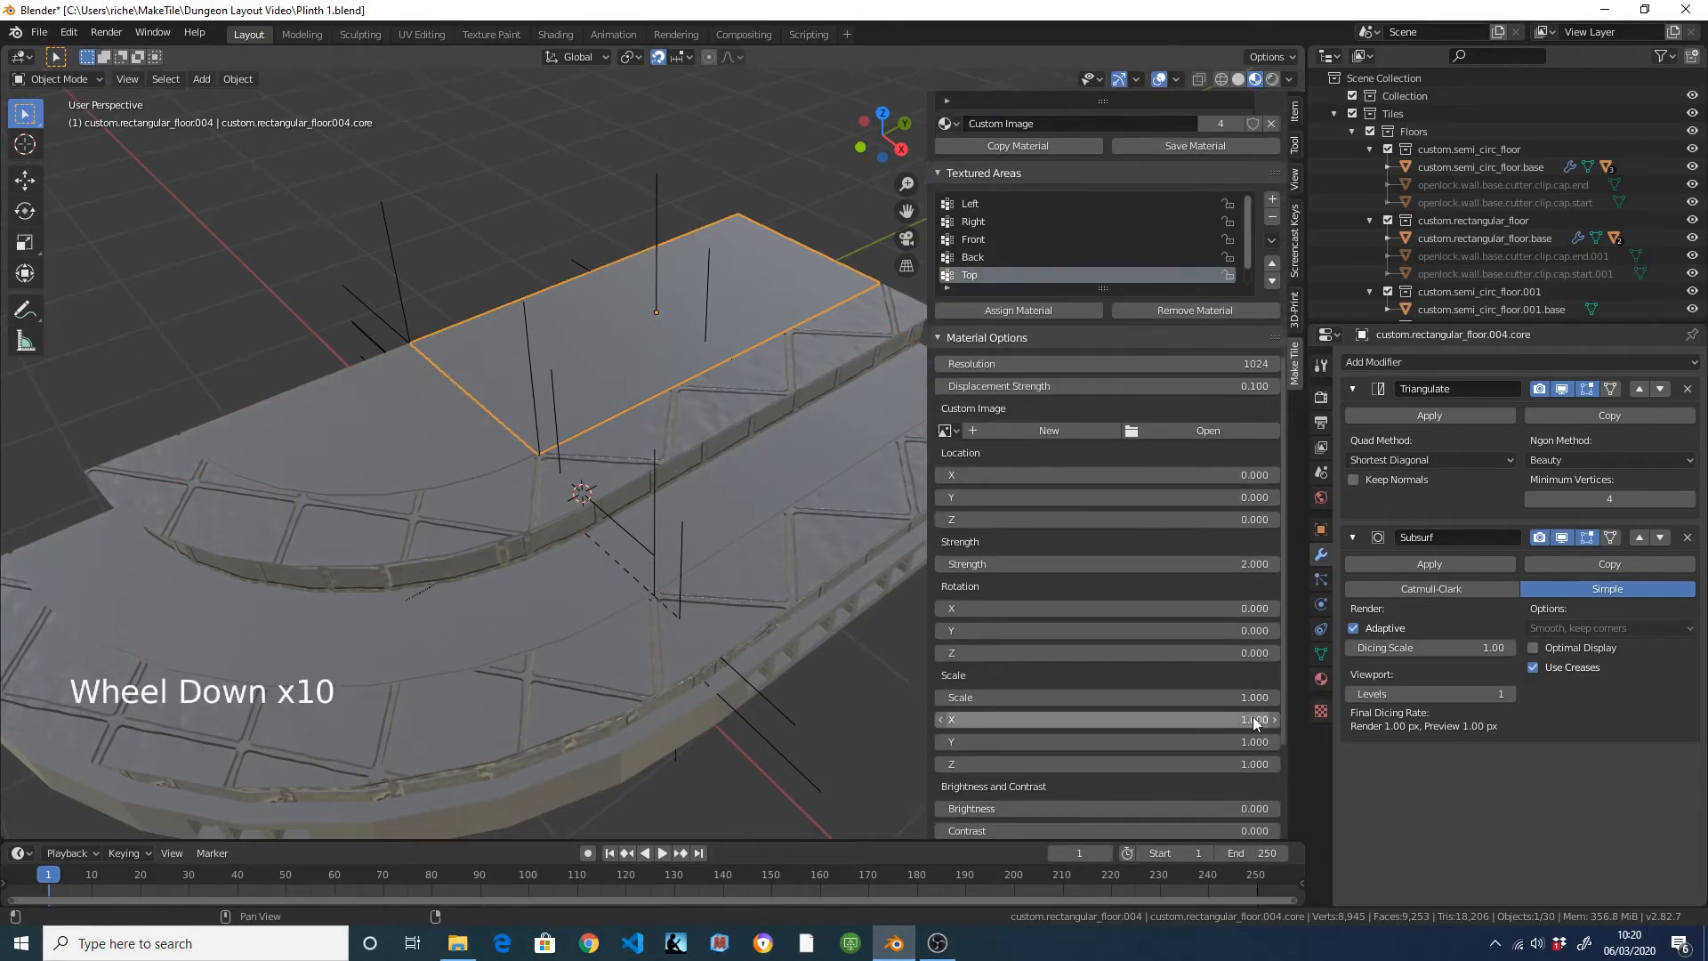
scroll(1253, 717, "up", 4)
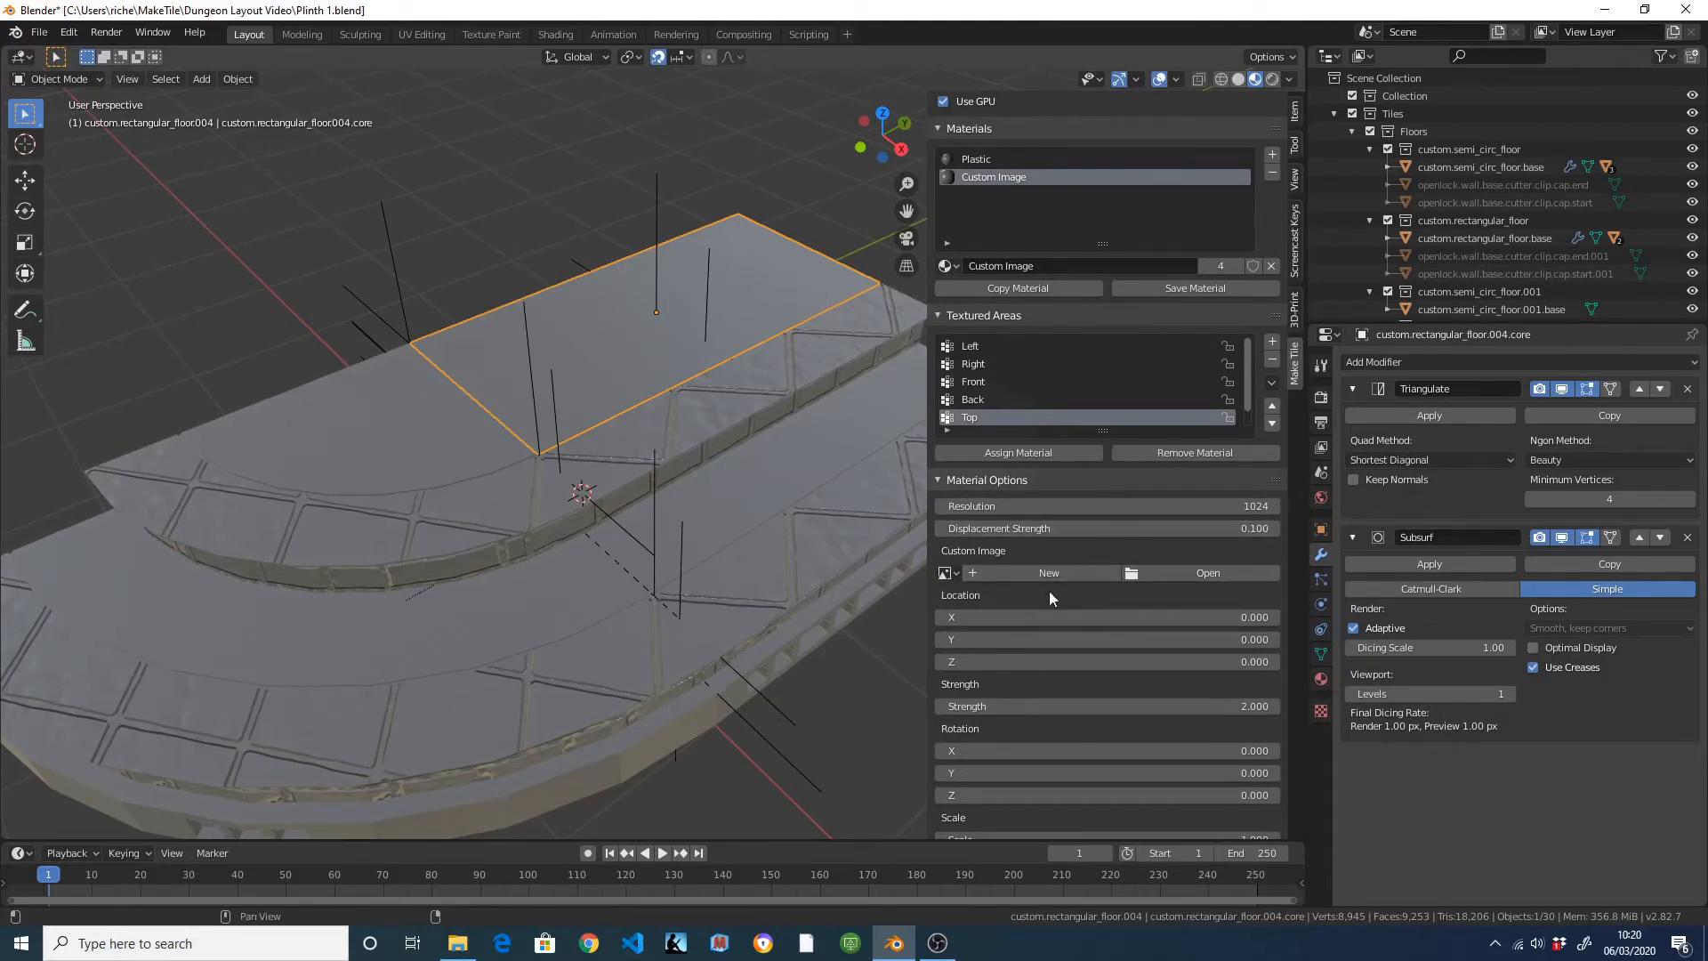
left_click(1210, 574)
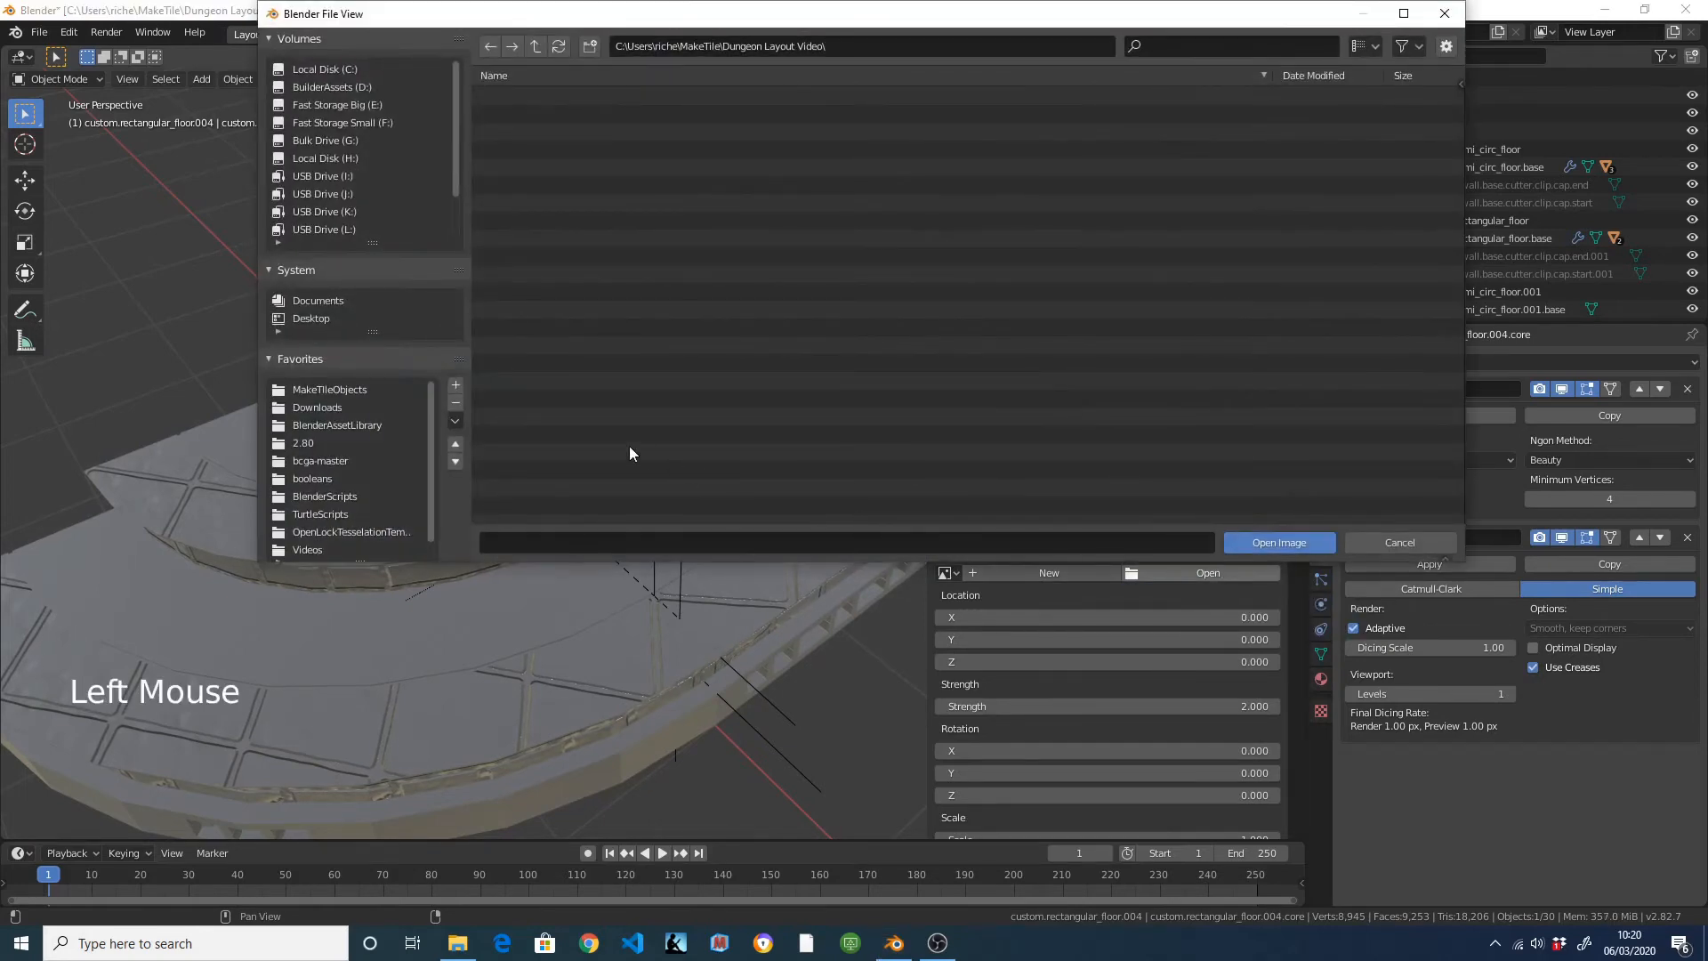
scroll(370, 443, "down", 1)
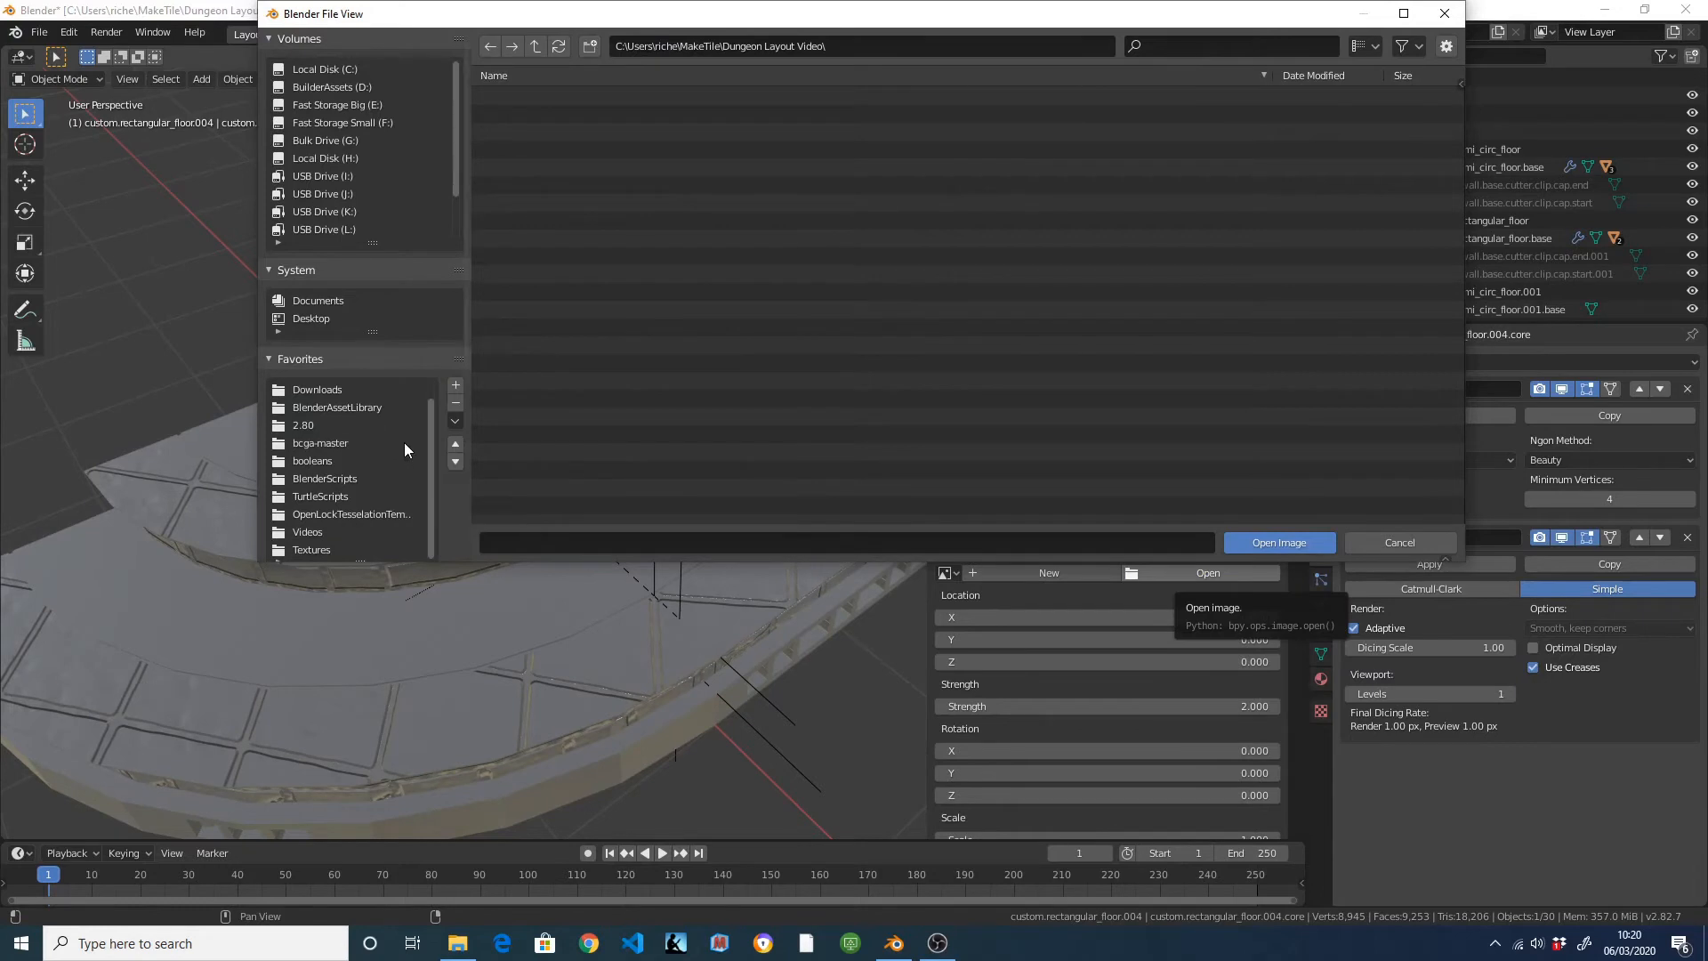
left_click(318, 549)
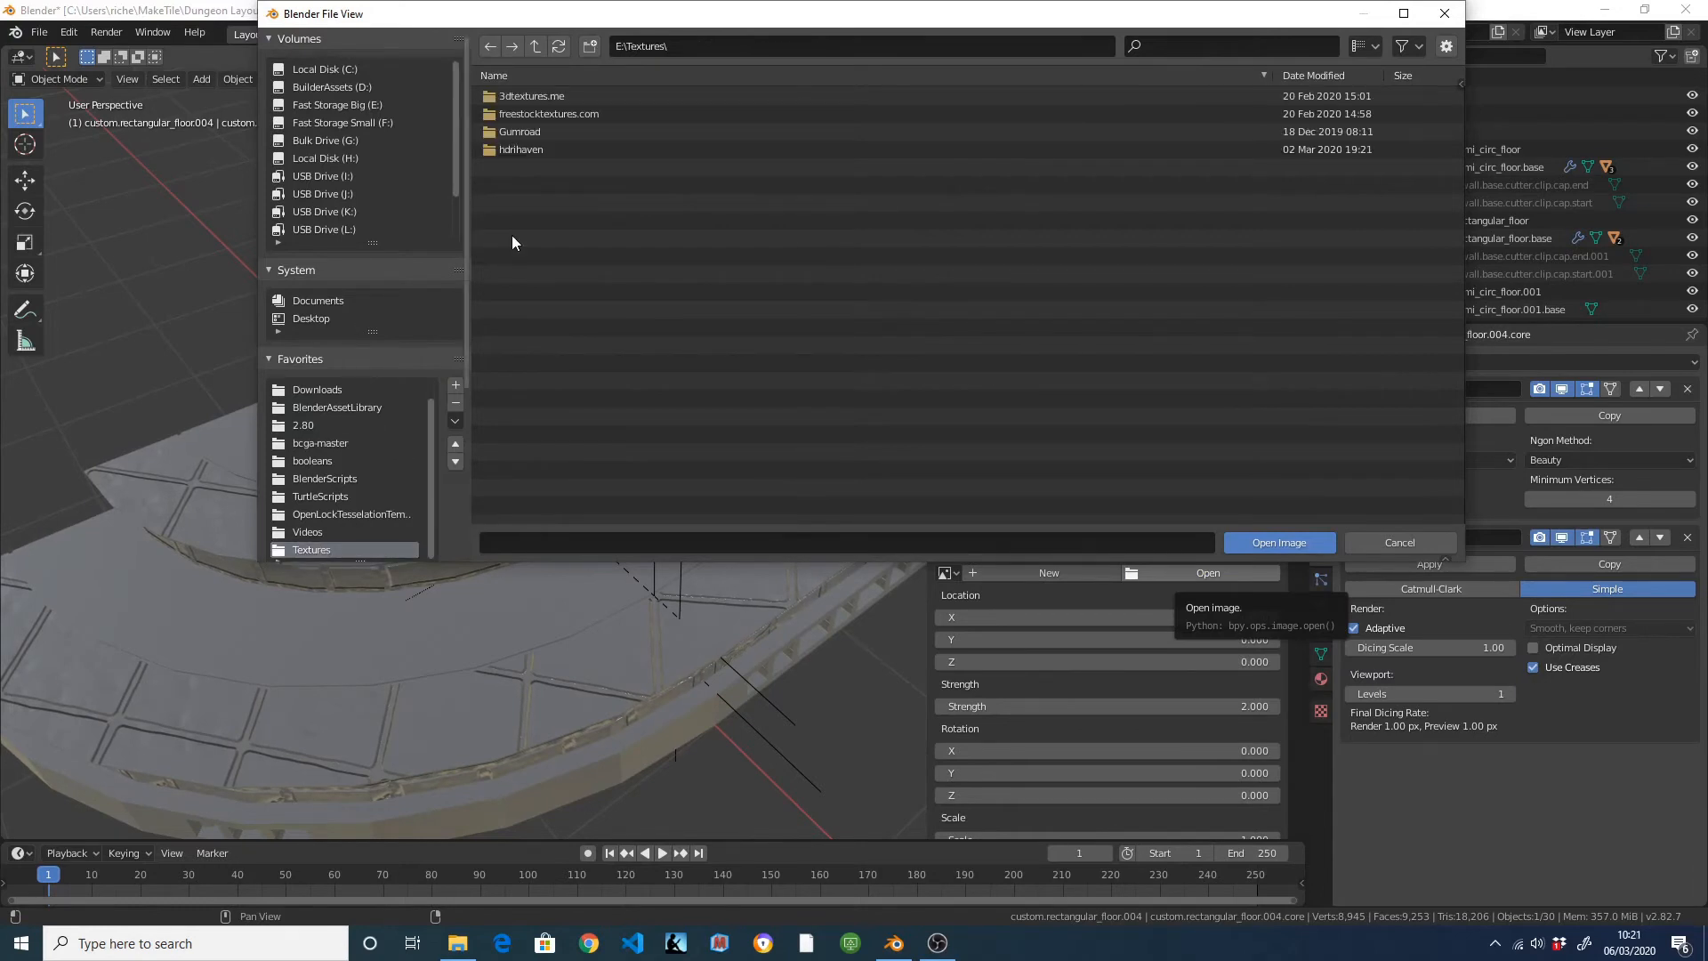
double_click(534, 96)
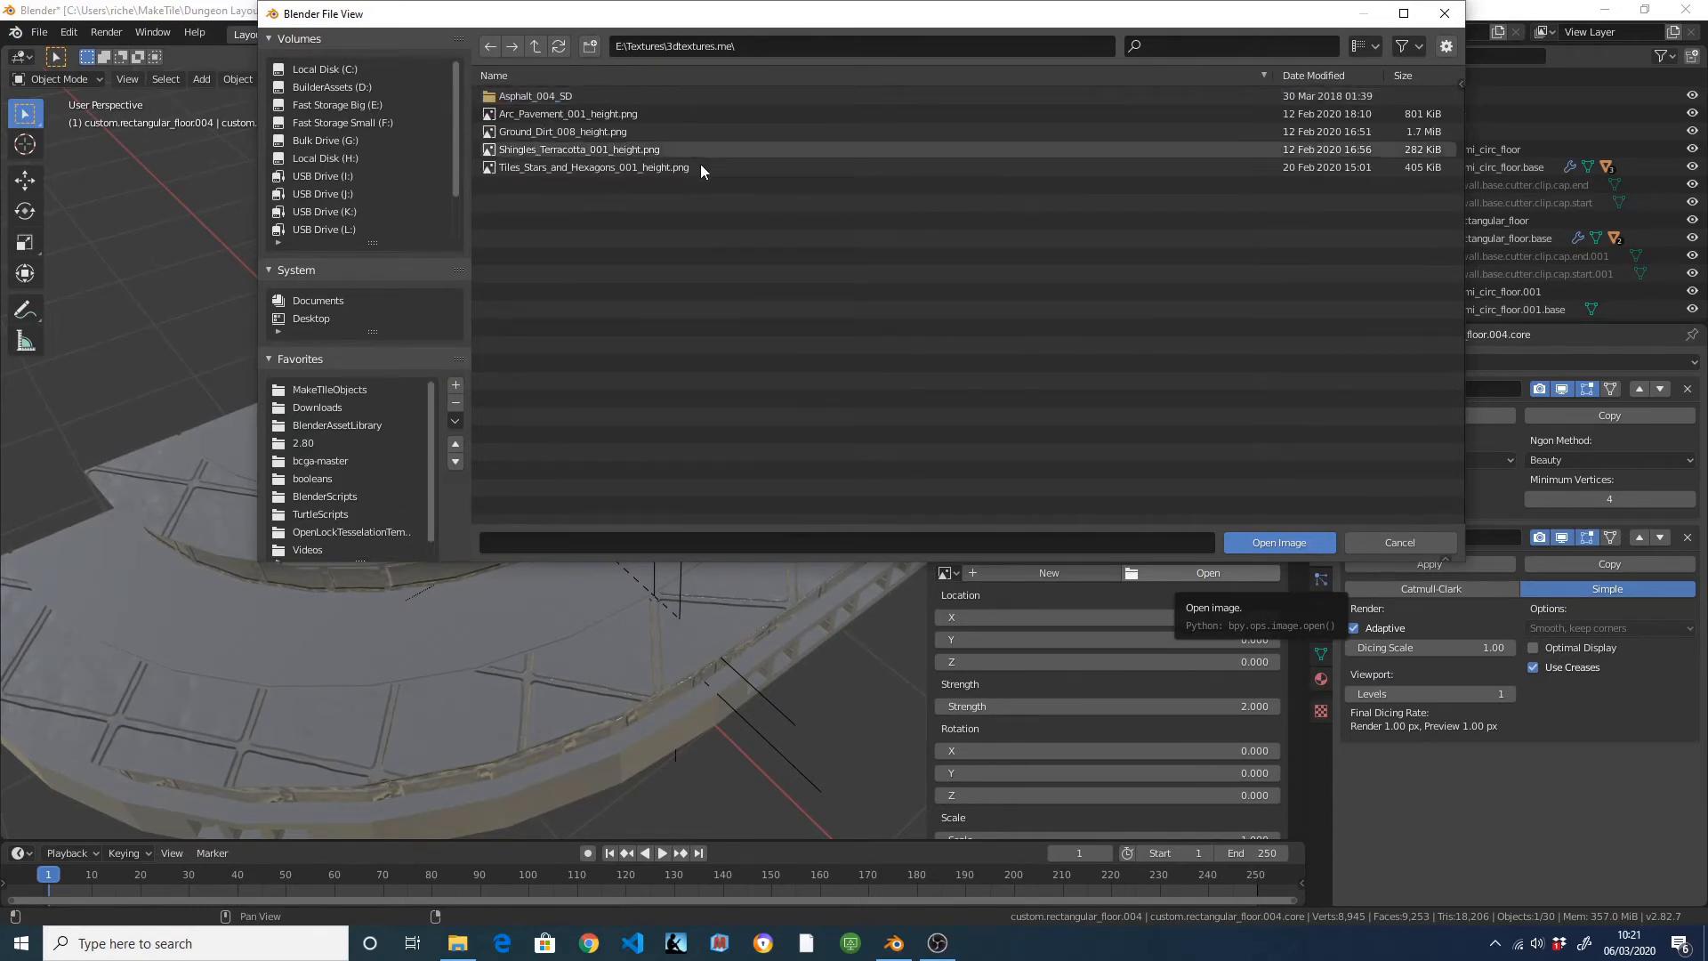
left_click(656, 169)
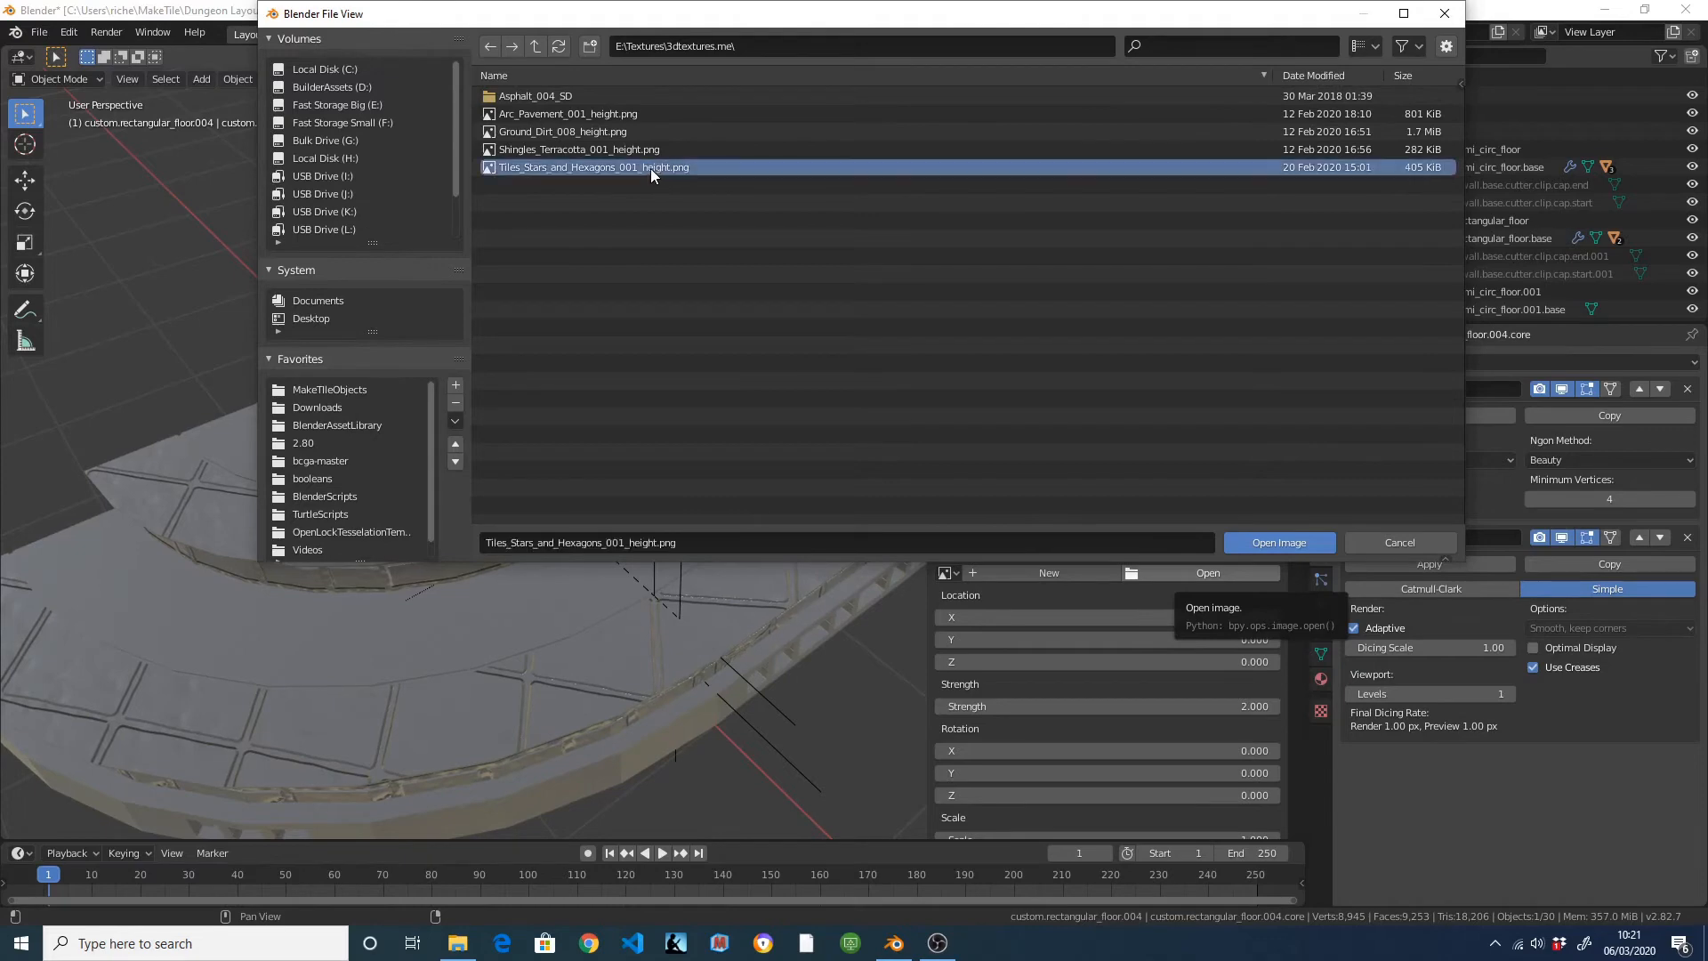
double_click(650, 168)
Check the hexagon pattern across the floor tiles and set the custom image's material mapping to Object.
scroll(837, 309, "up", 2)
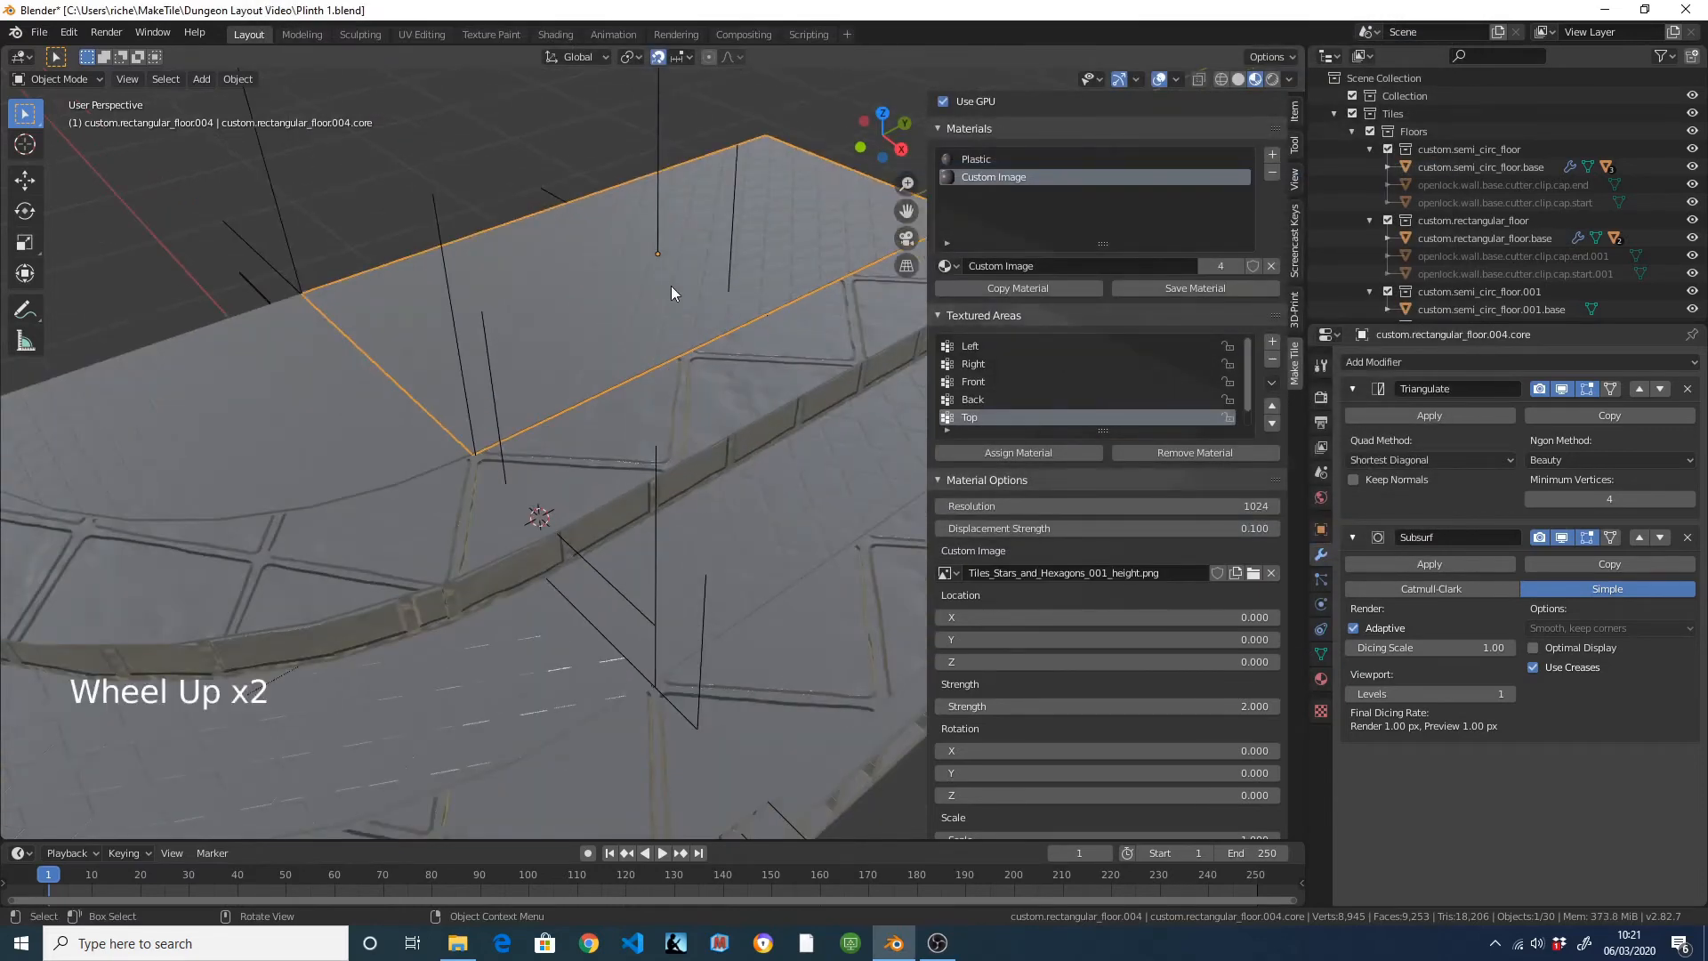
middle_click_drag(671, 286, 667, 372)
scroll(668, 373, "up", 2)
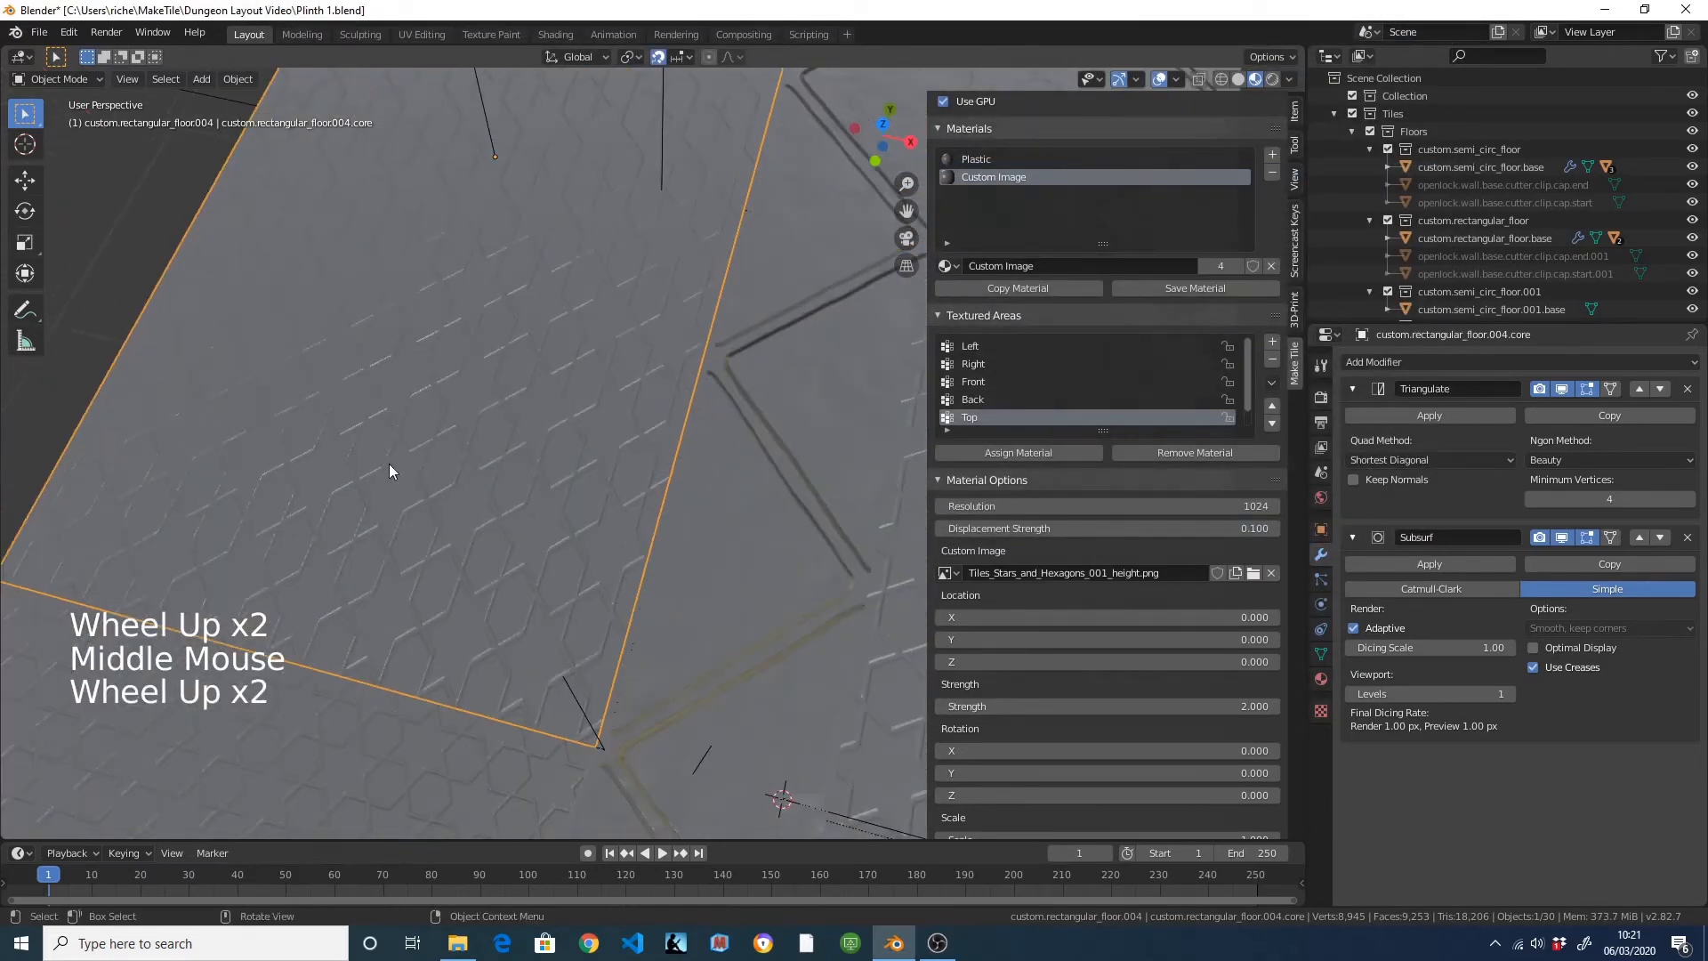
middle_click_drag(389, 472, 674, 415)
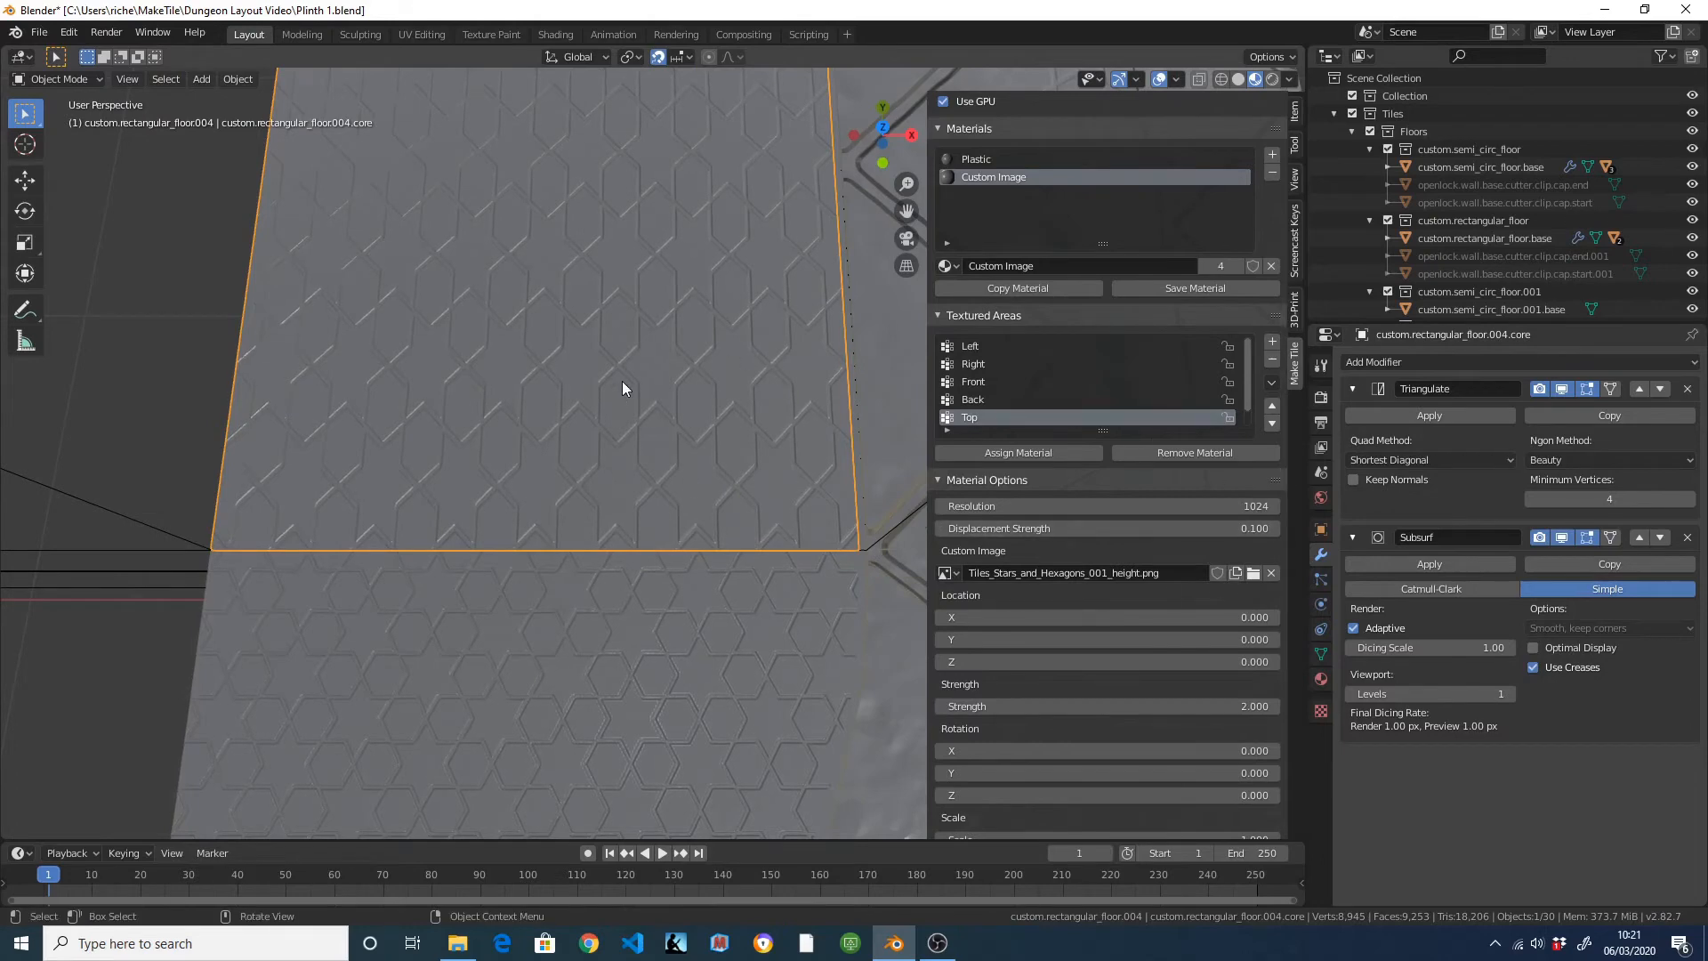
scroll(1235, 727, "down", 13)
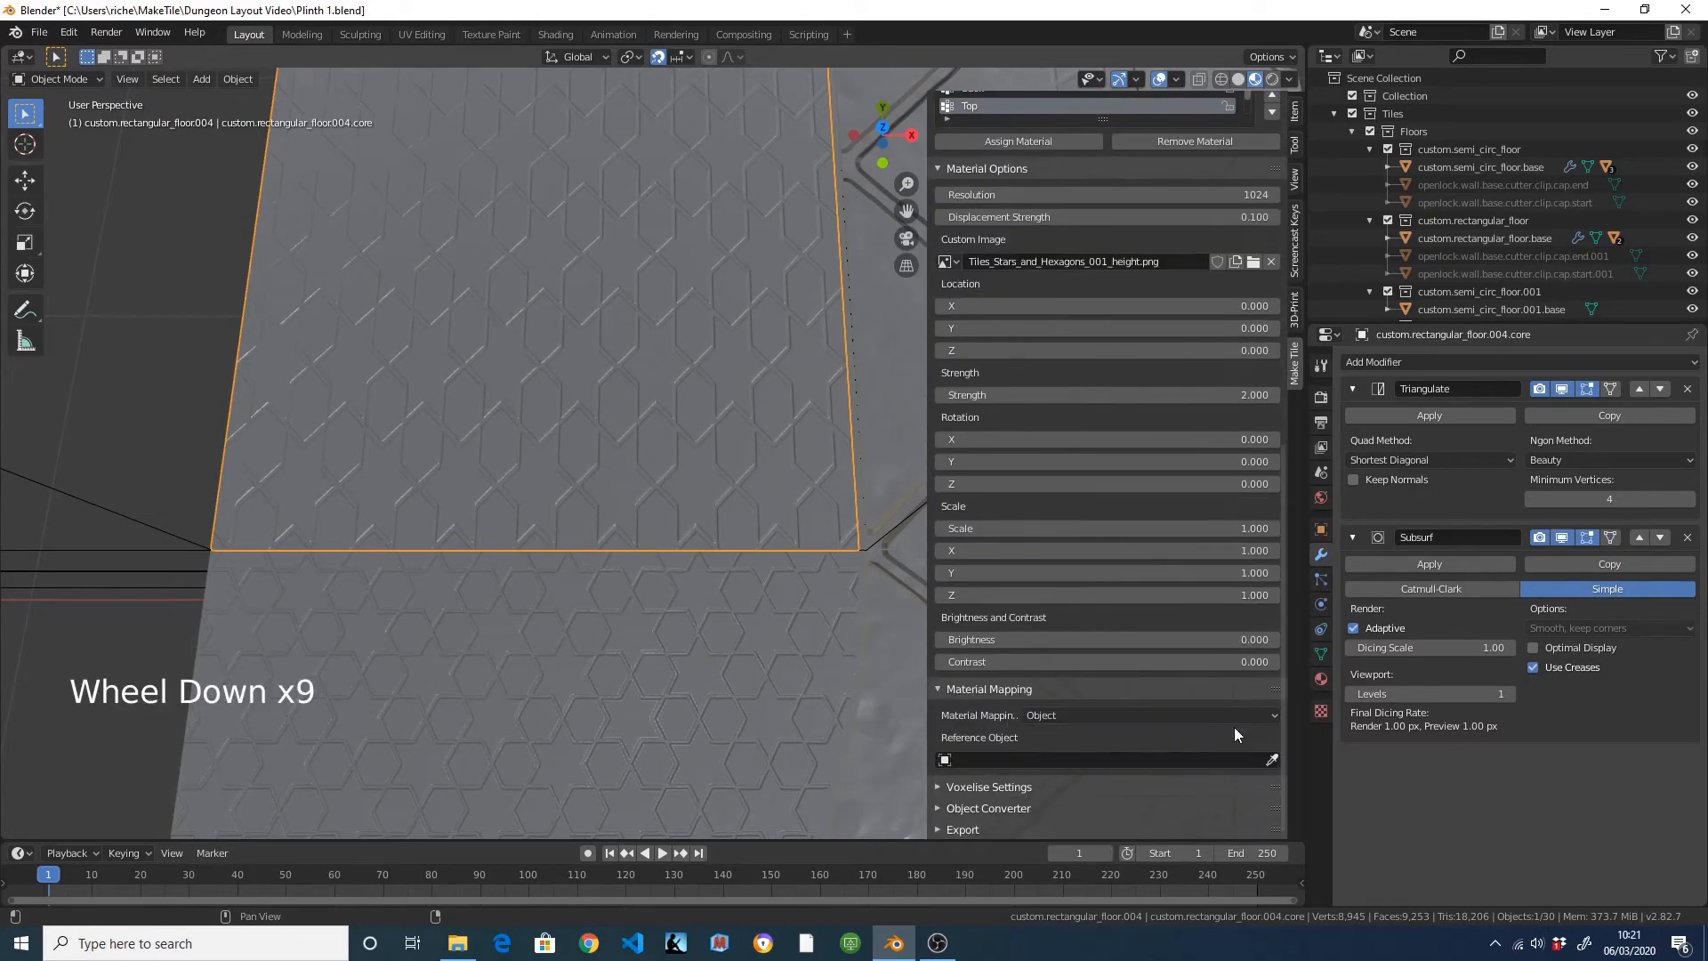
left_click(1182, 714)
left_click(1048, 775)
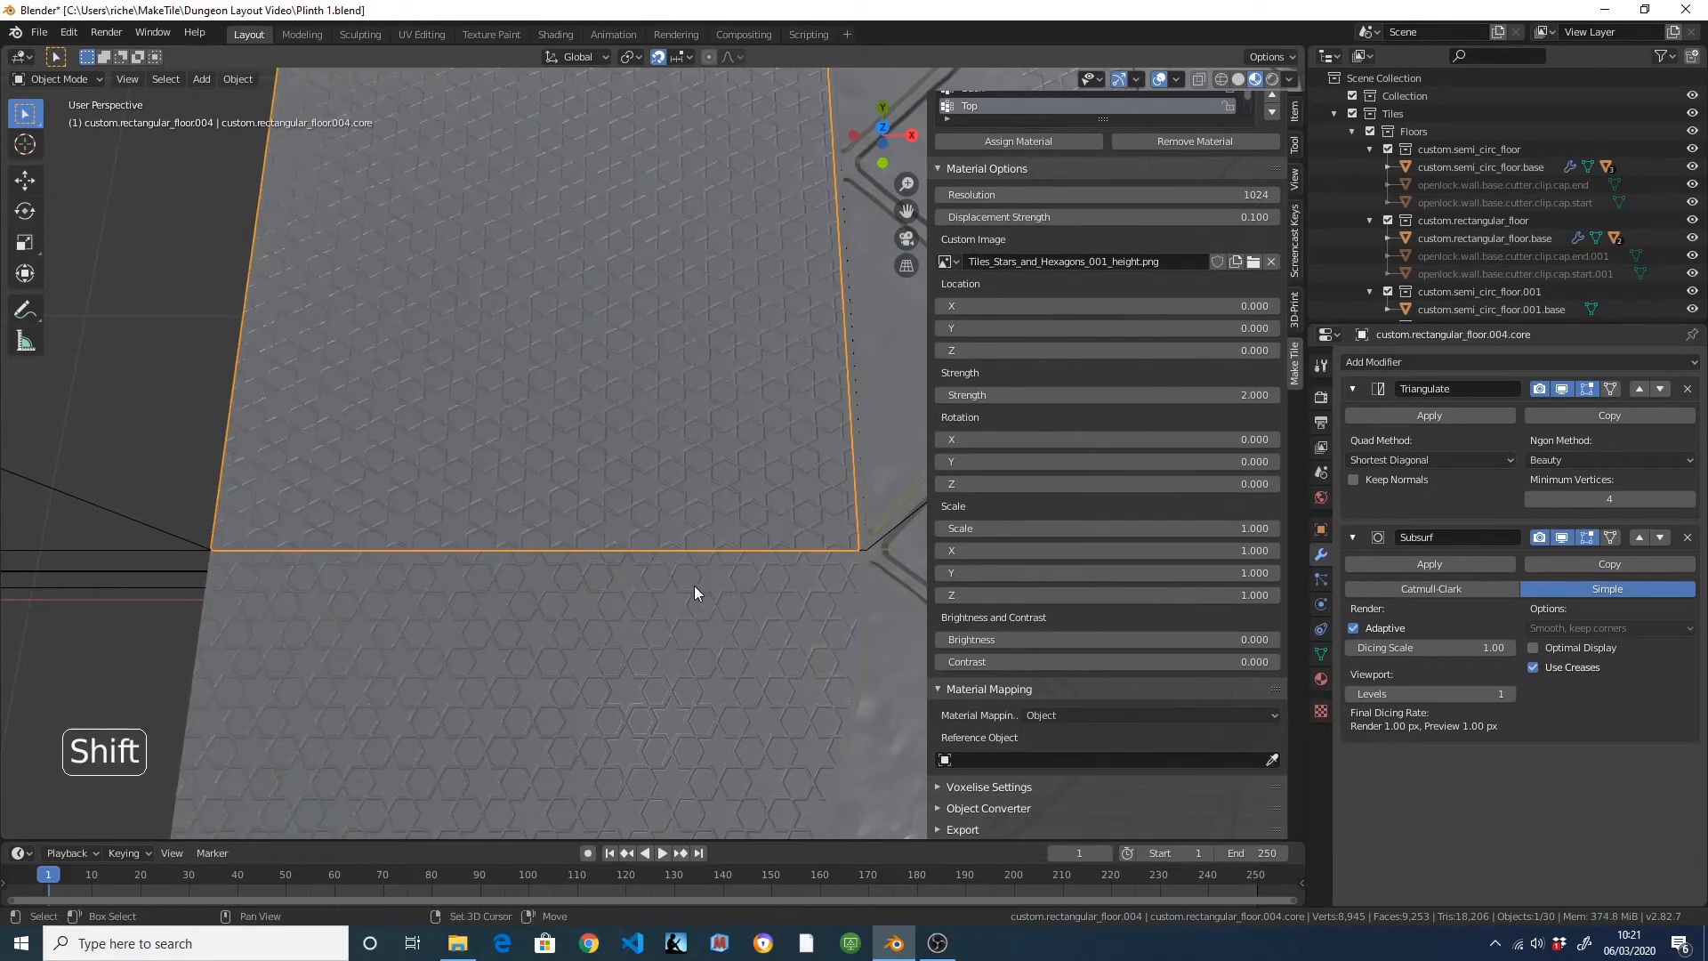
Set the overall scale of the Custom Image material to 0.25.
middle_click_drag(694, 589, 614, 584, "shift")
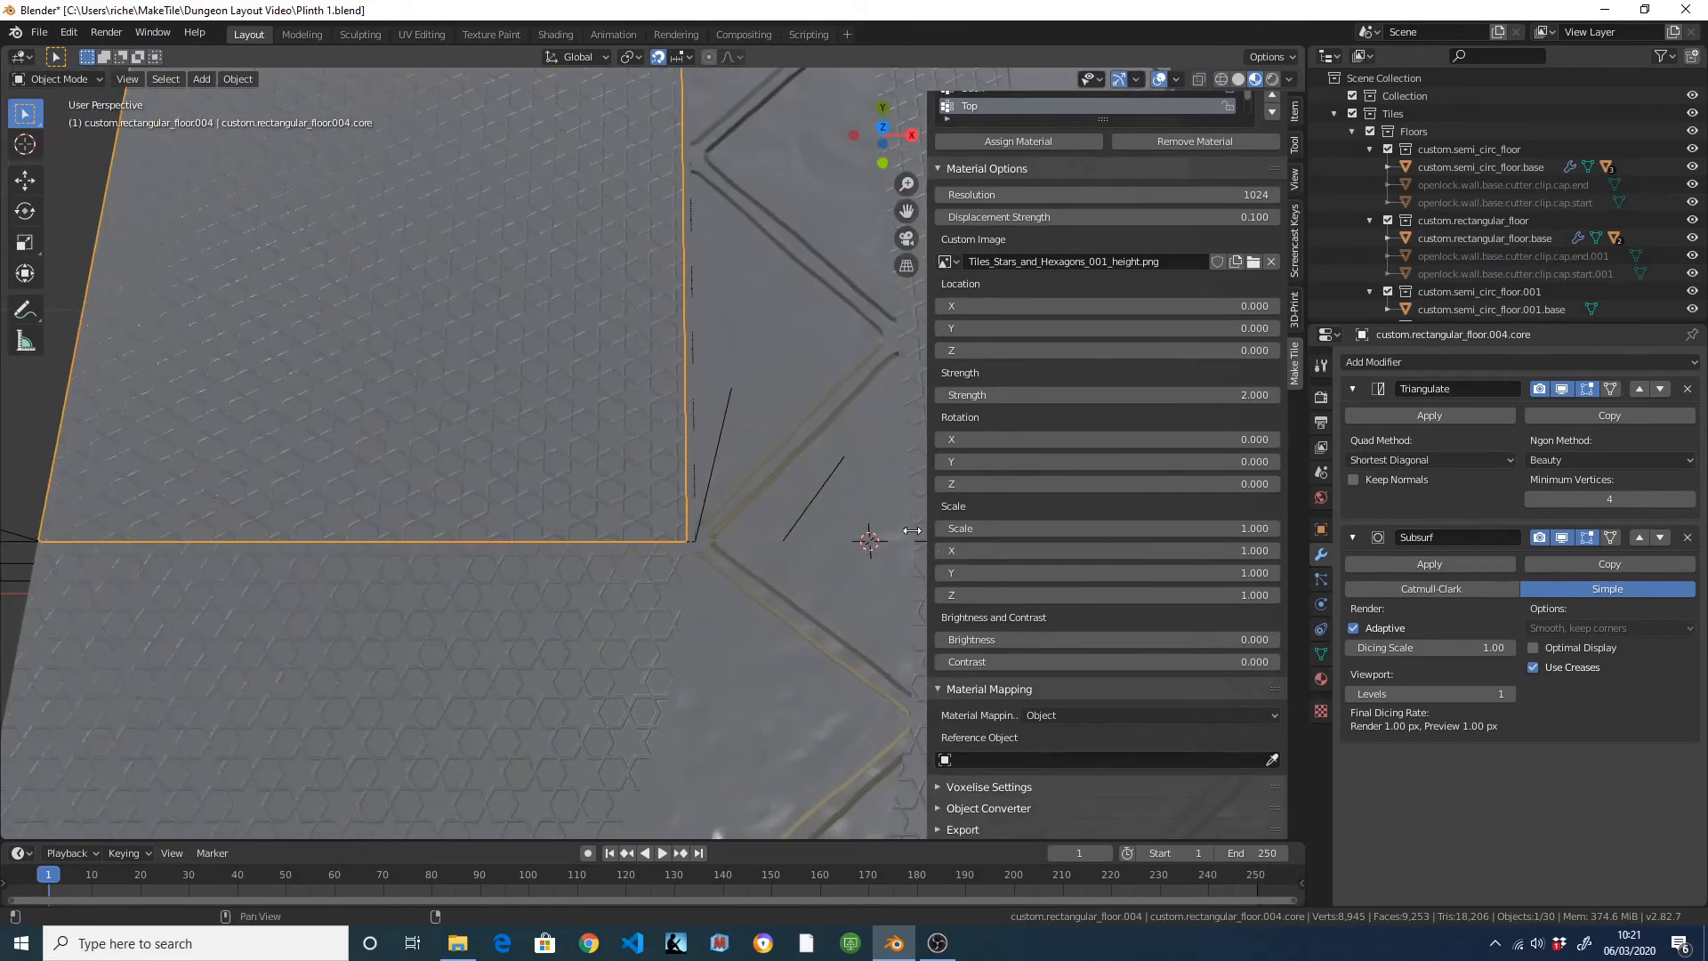
left_click(1012, 530)
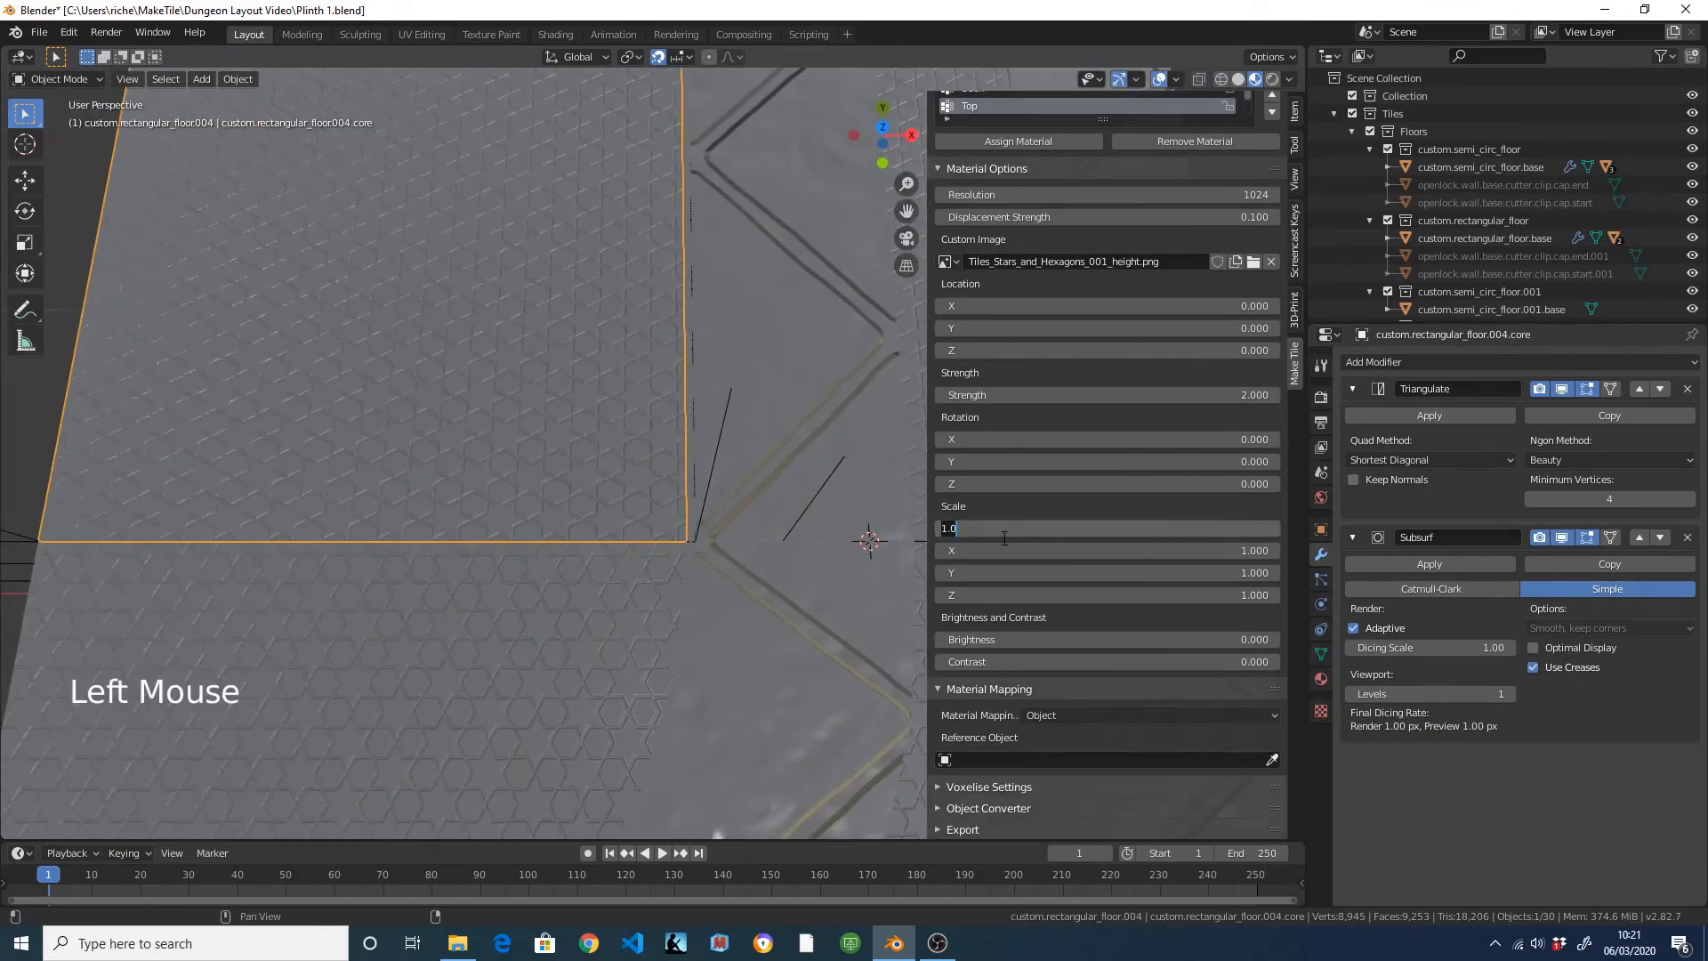
type("0.25")
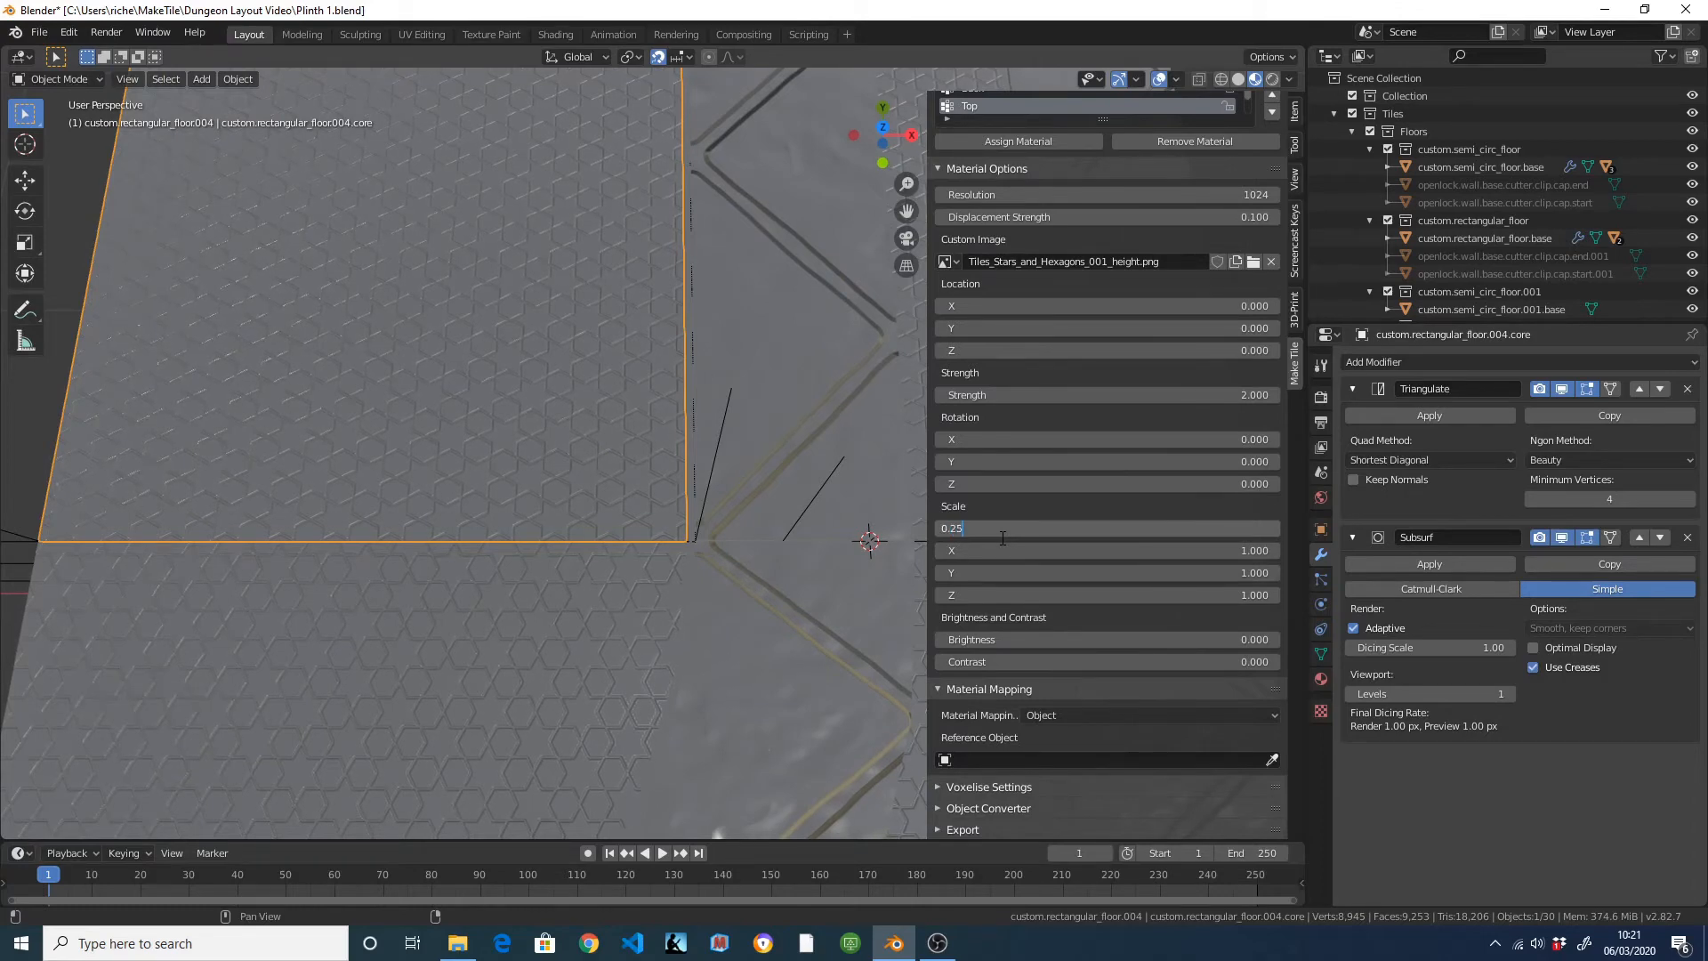
key("Return")
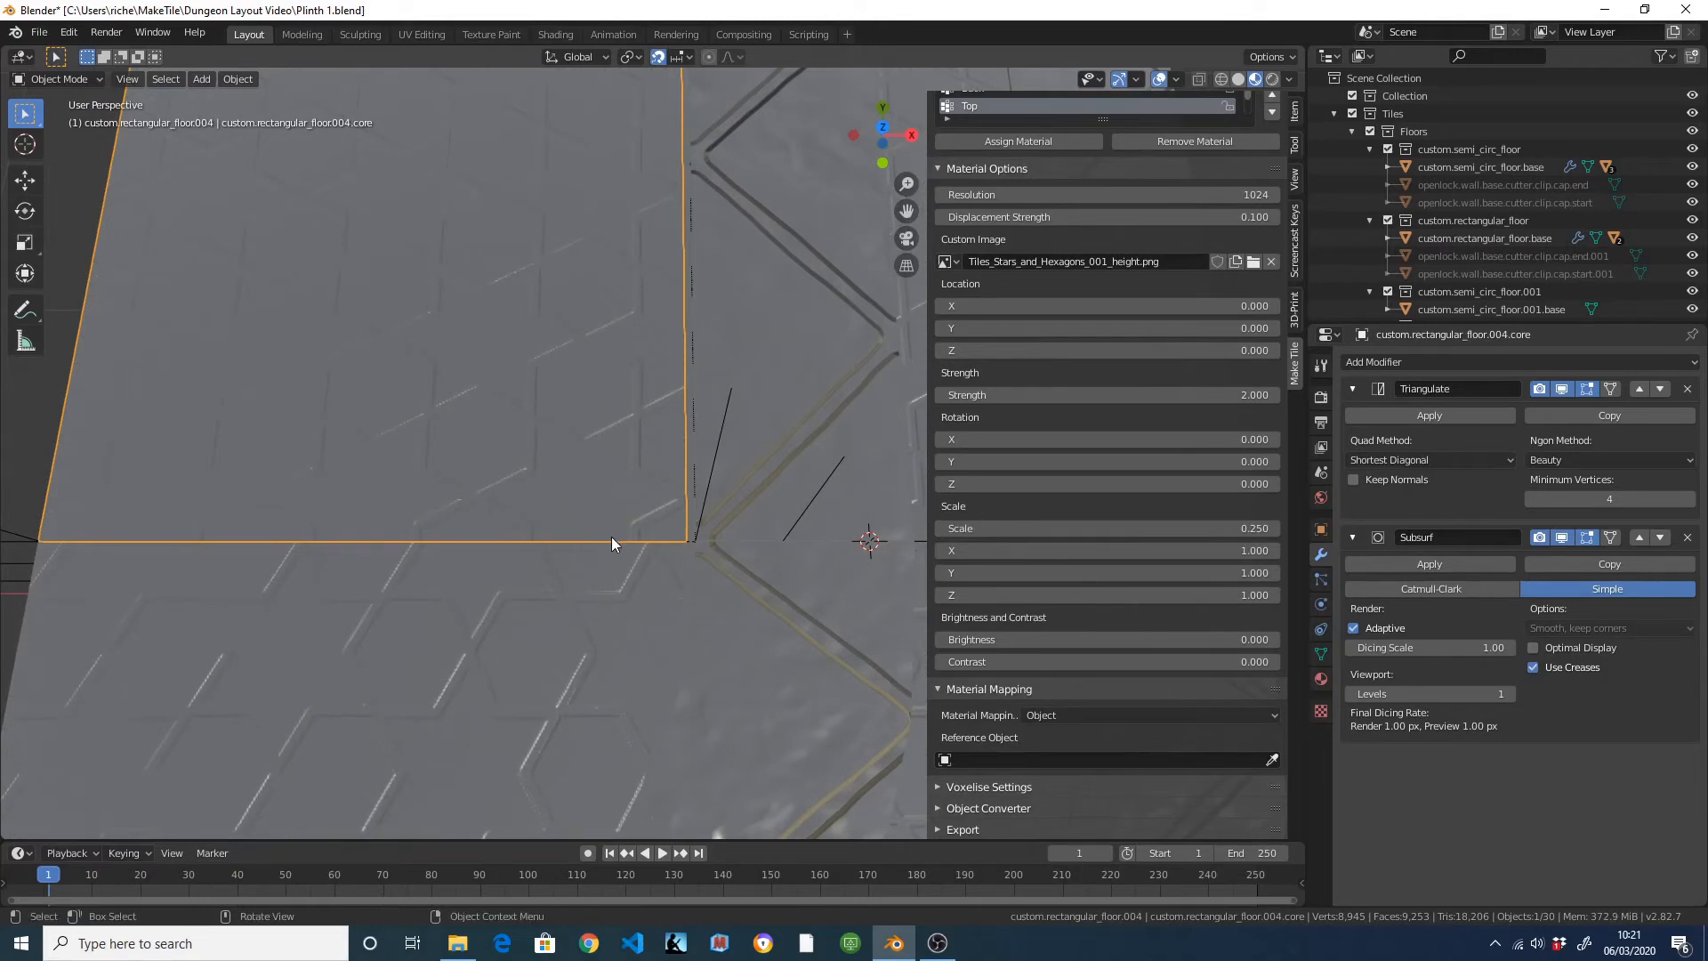
Pick the upper straight floor tile, custom.rectangular_floor.004.core, as the reference object for the material mapping.
scroll(618, 535, "down", 3)
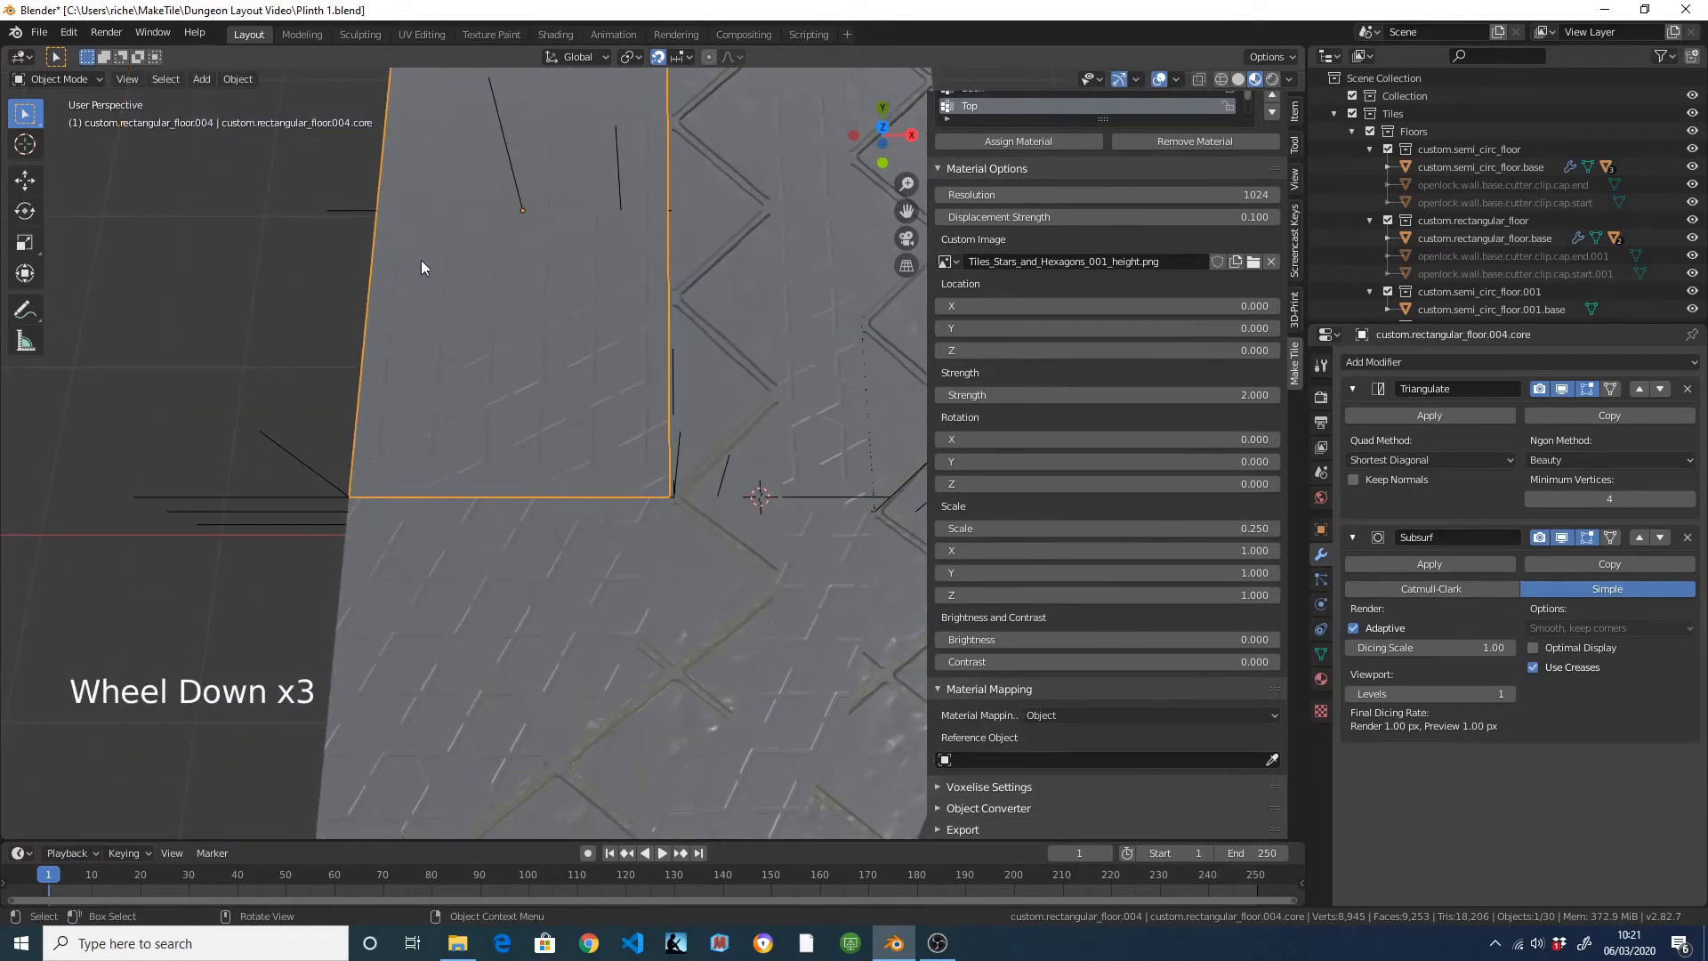
left_click(1272, 759)
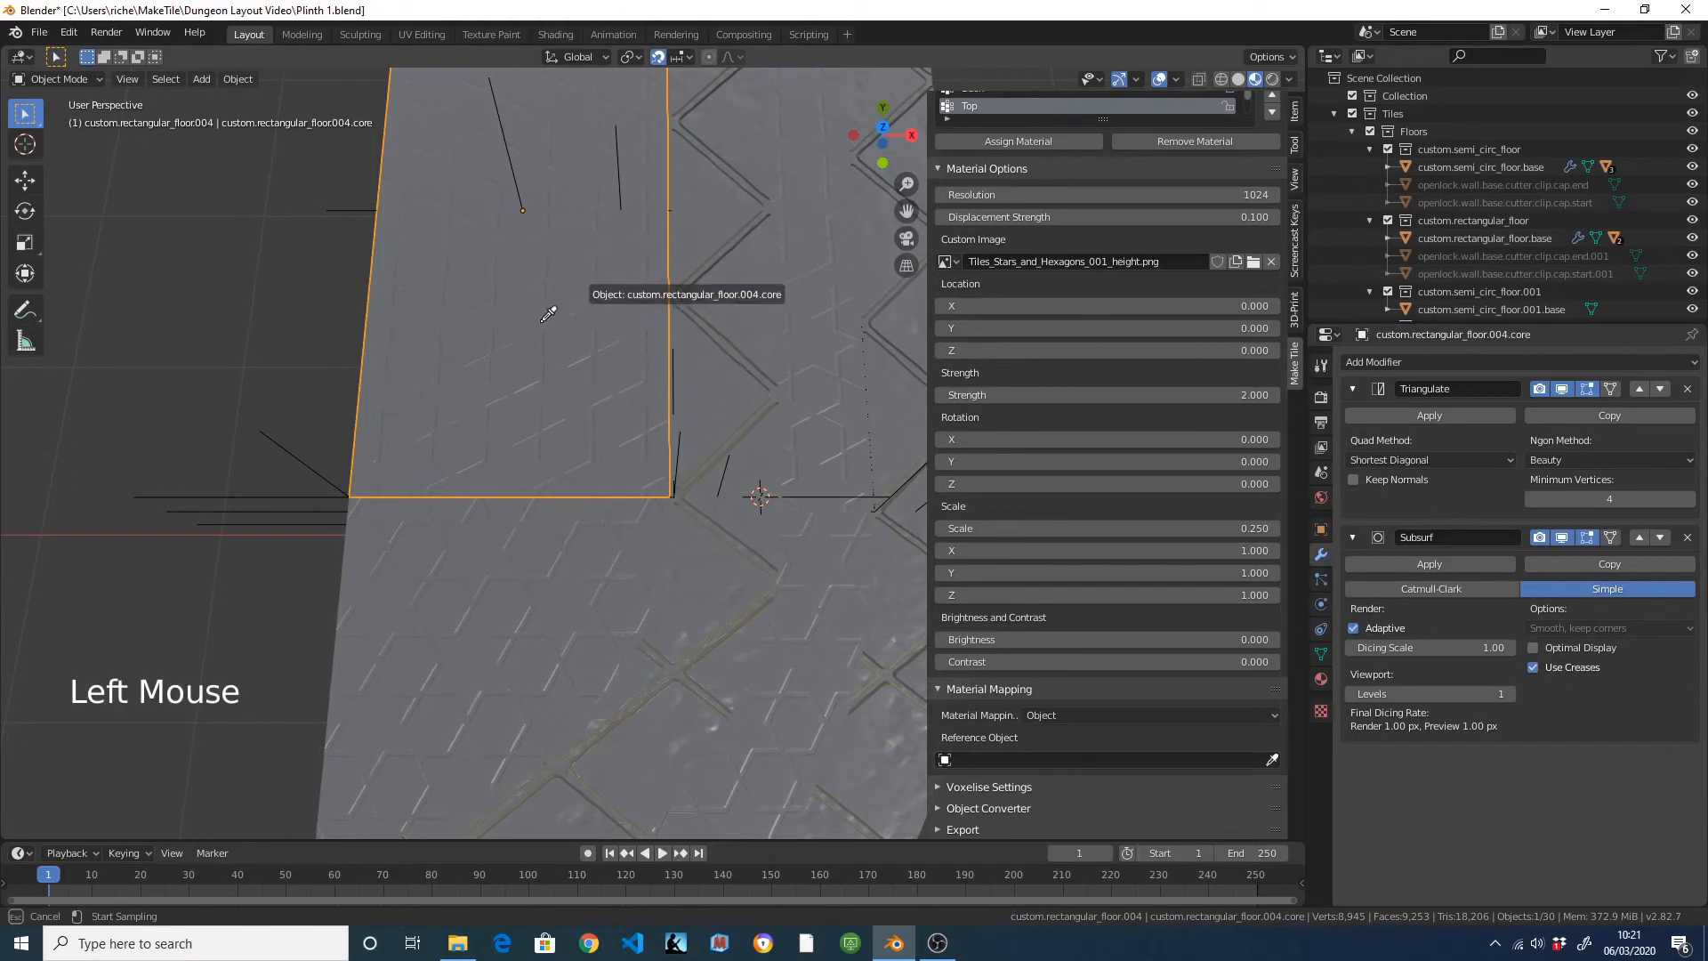
left_click(536, 325)
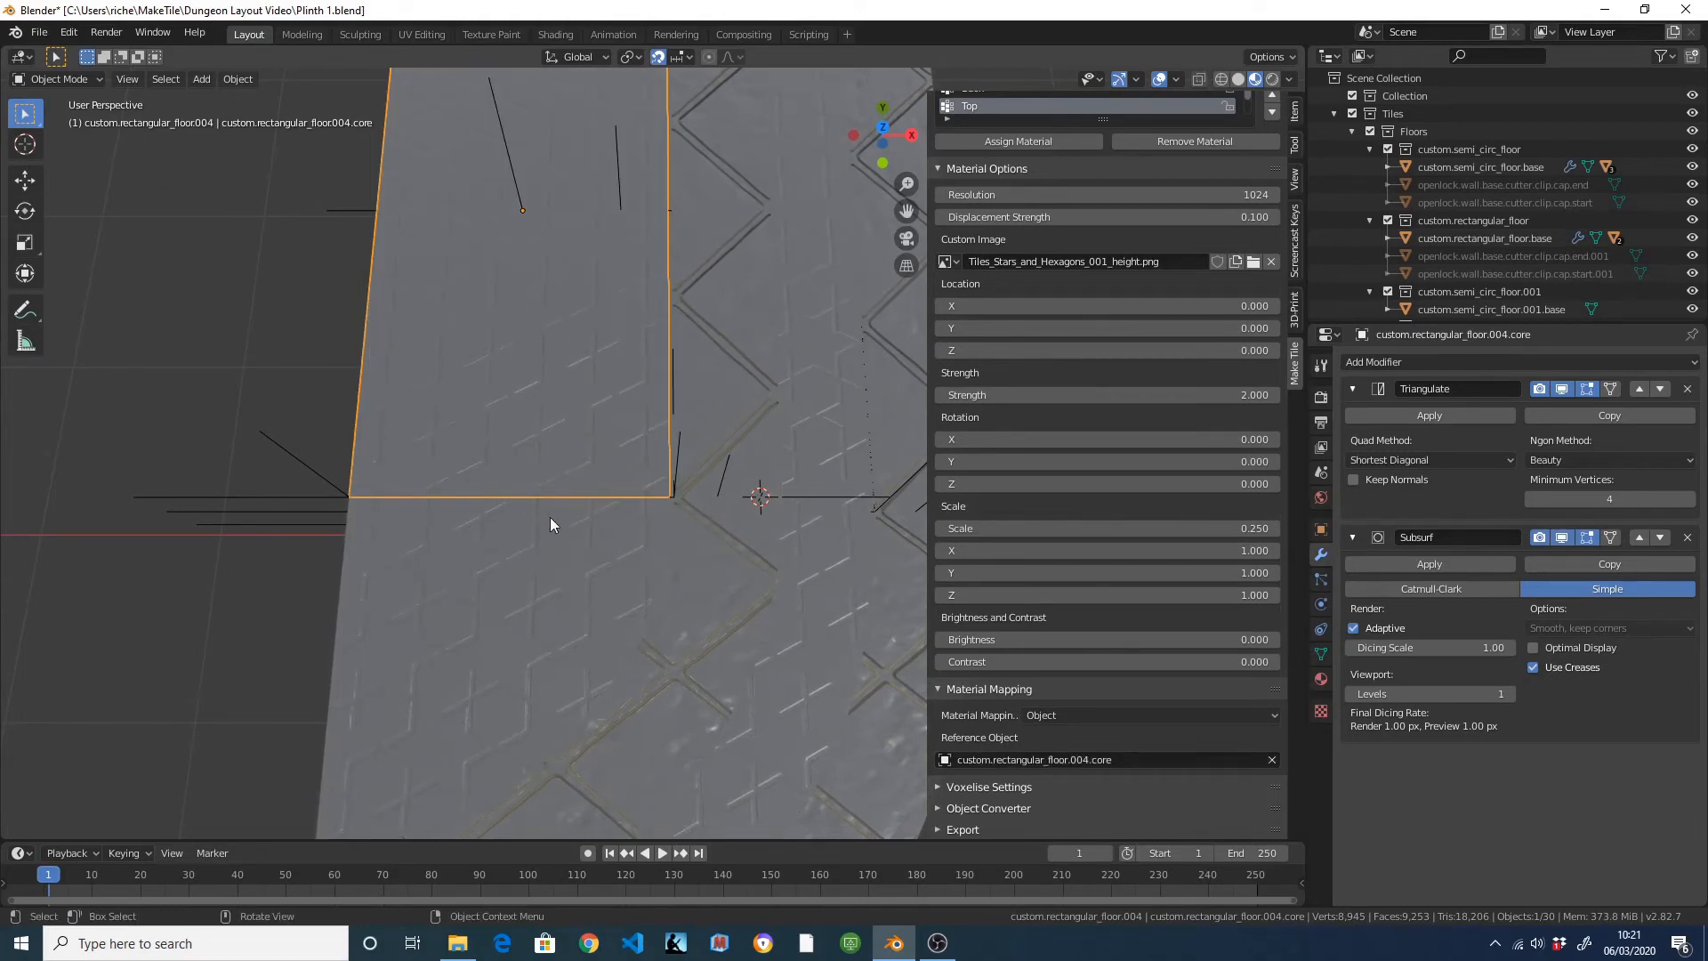
Set the contrast of the Custom Image material to 0.99.
middle_click_drag(631, 487, 573, 353)
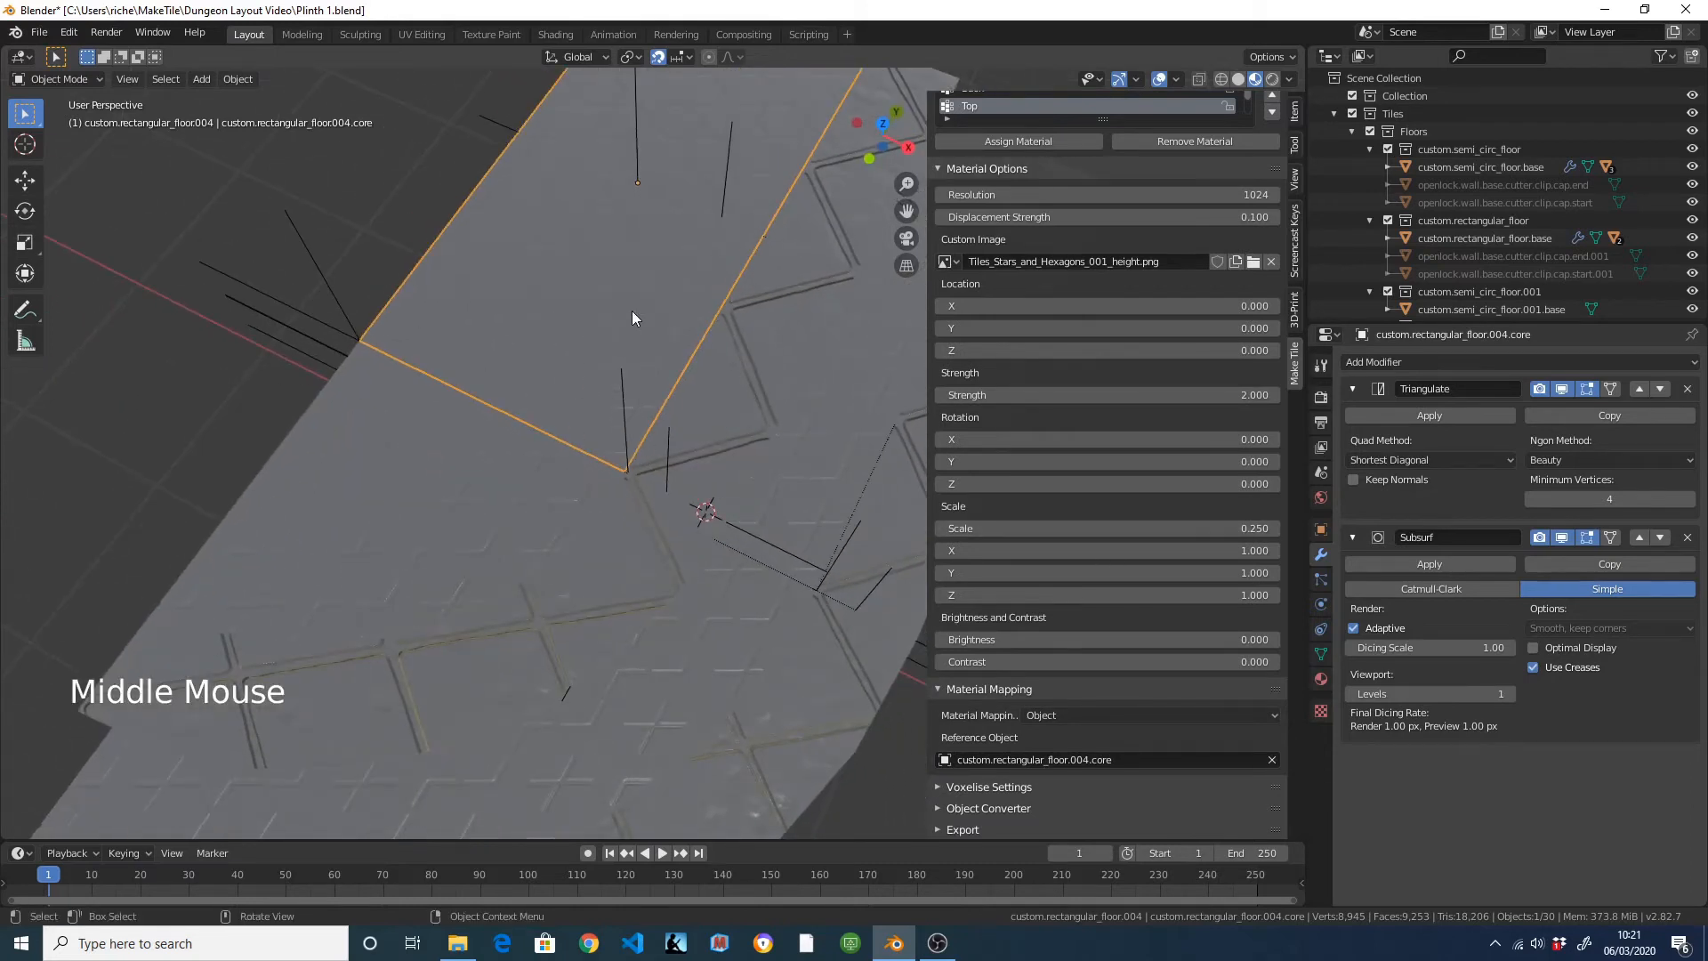
scroll(573, 386, "up", 3)
middle_click_drag(472, 329, 541, 349)
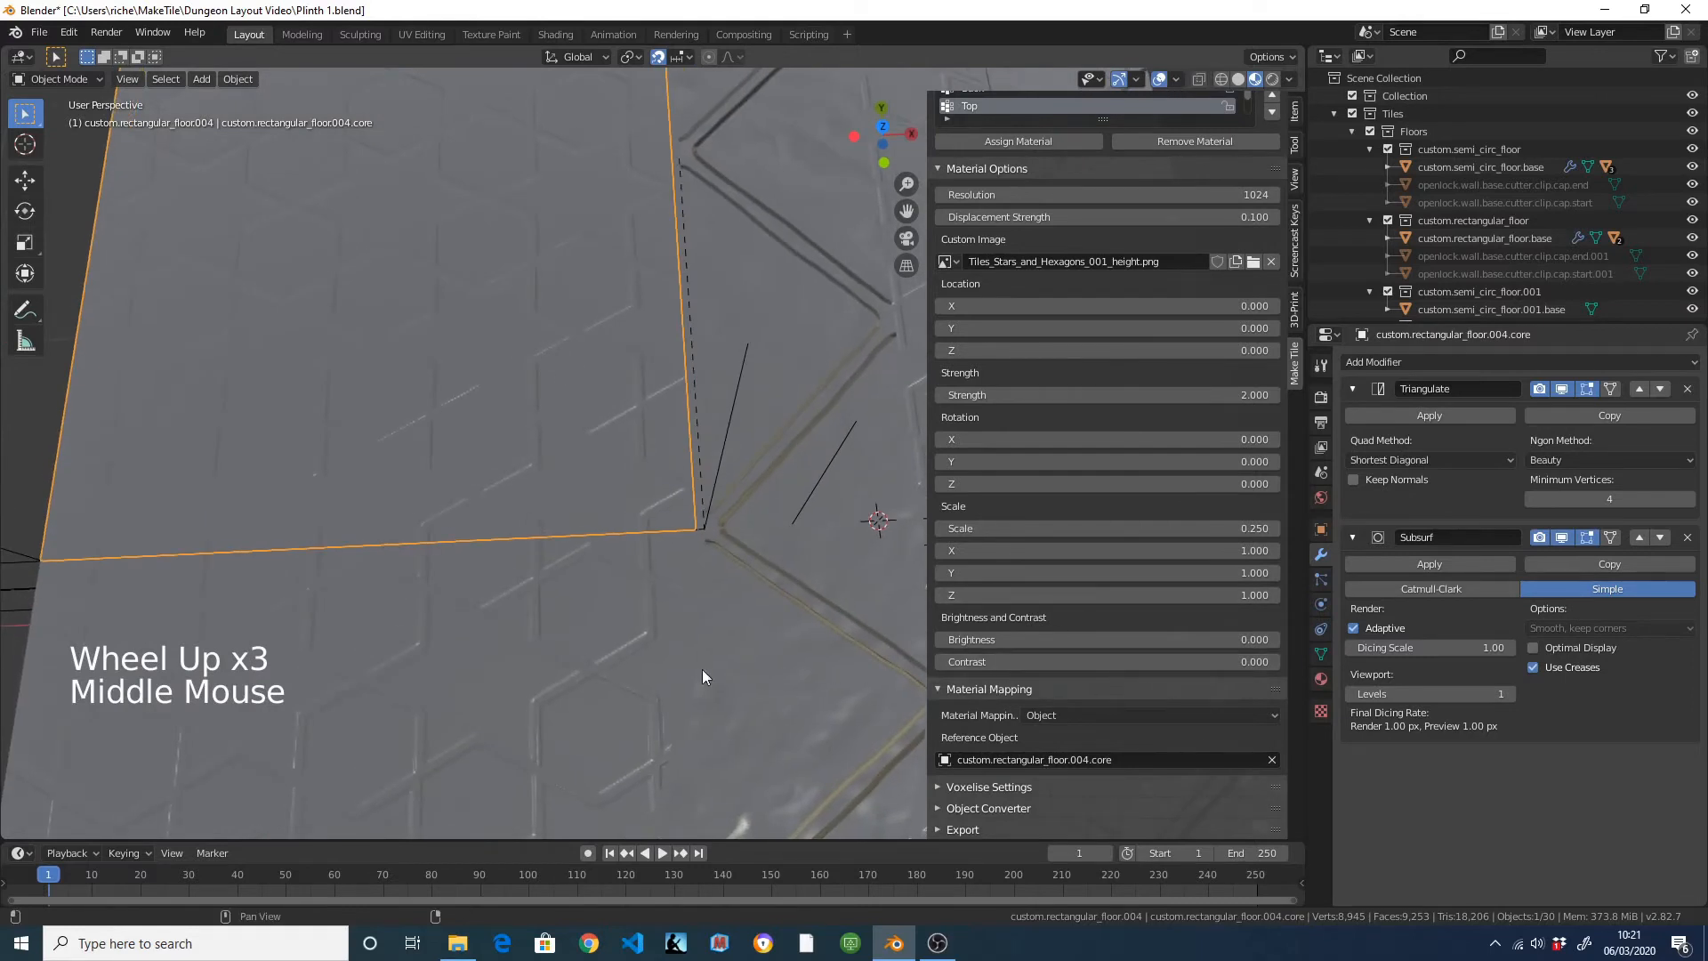
left_click(1188, 662)
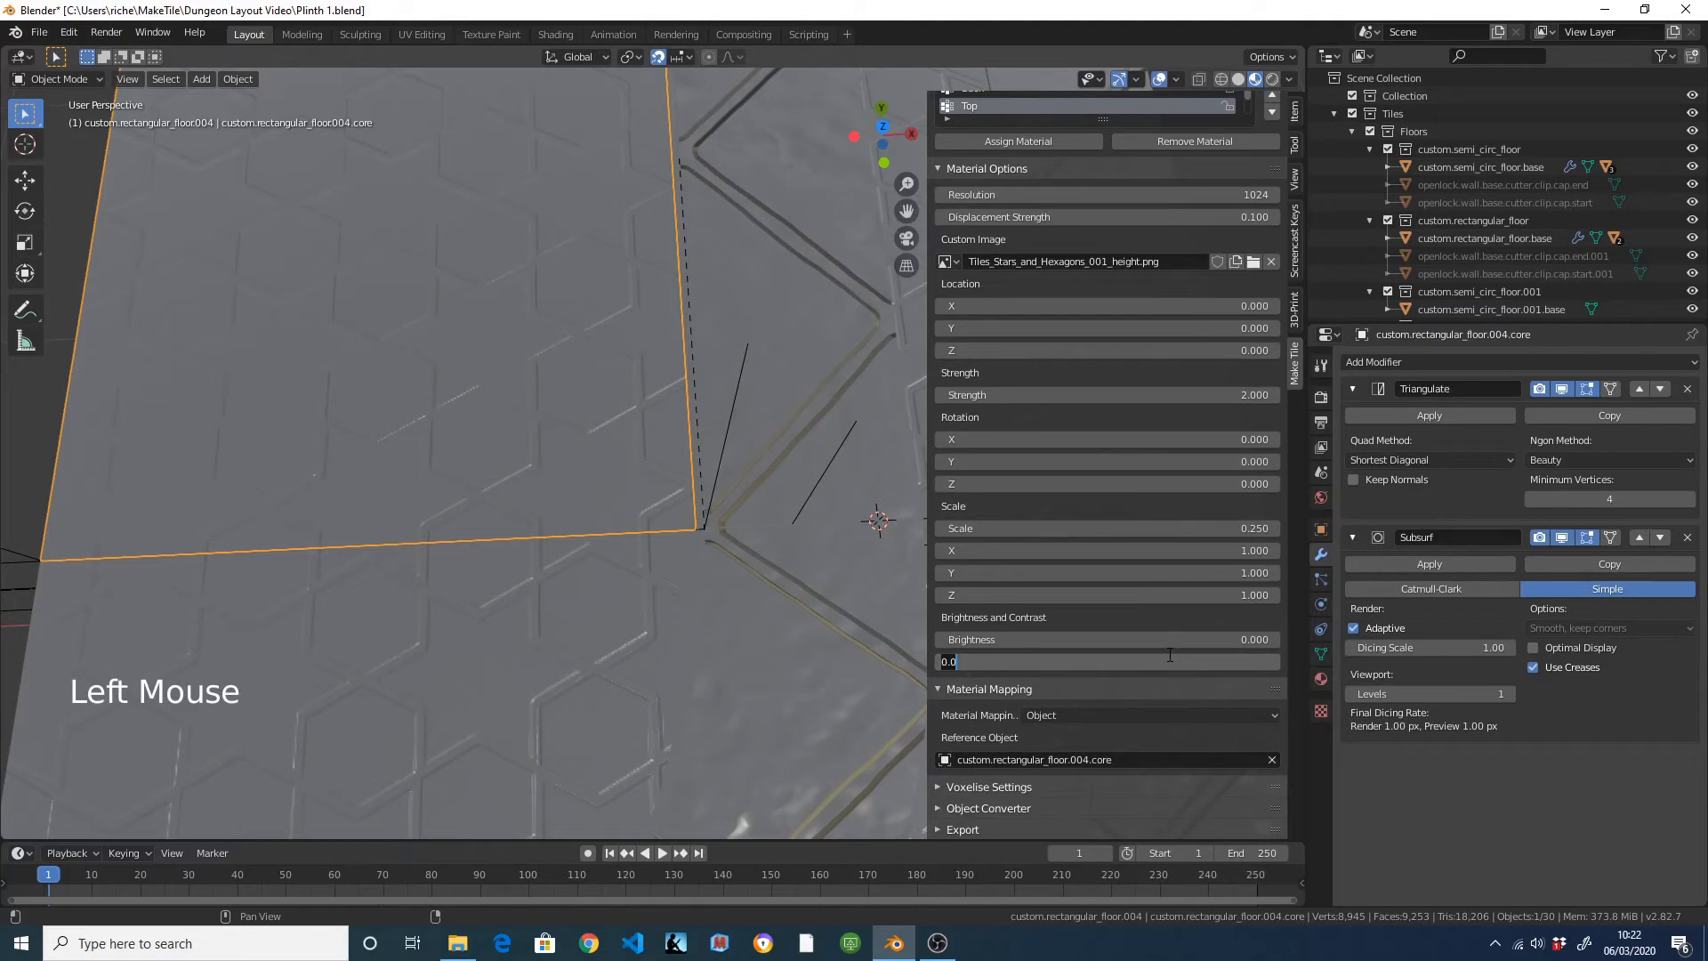
type("0.99")
key("Return")
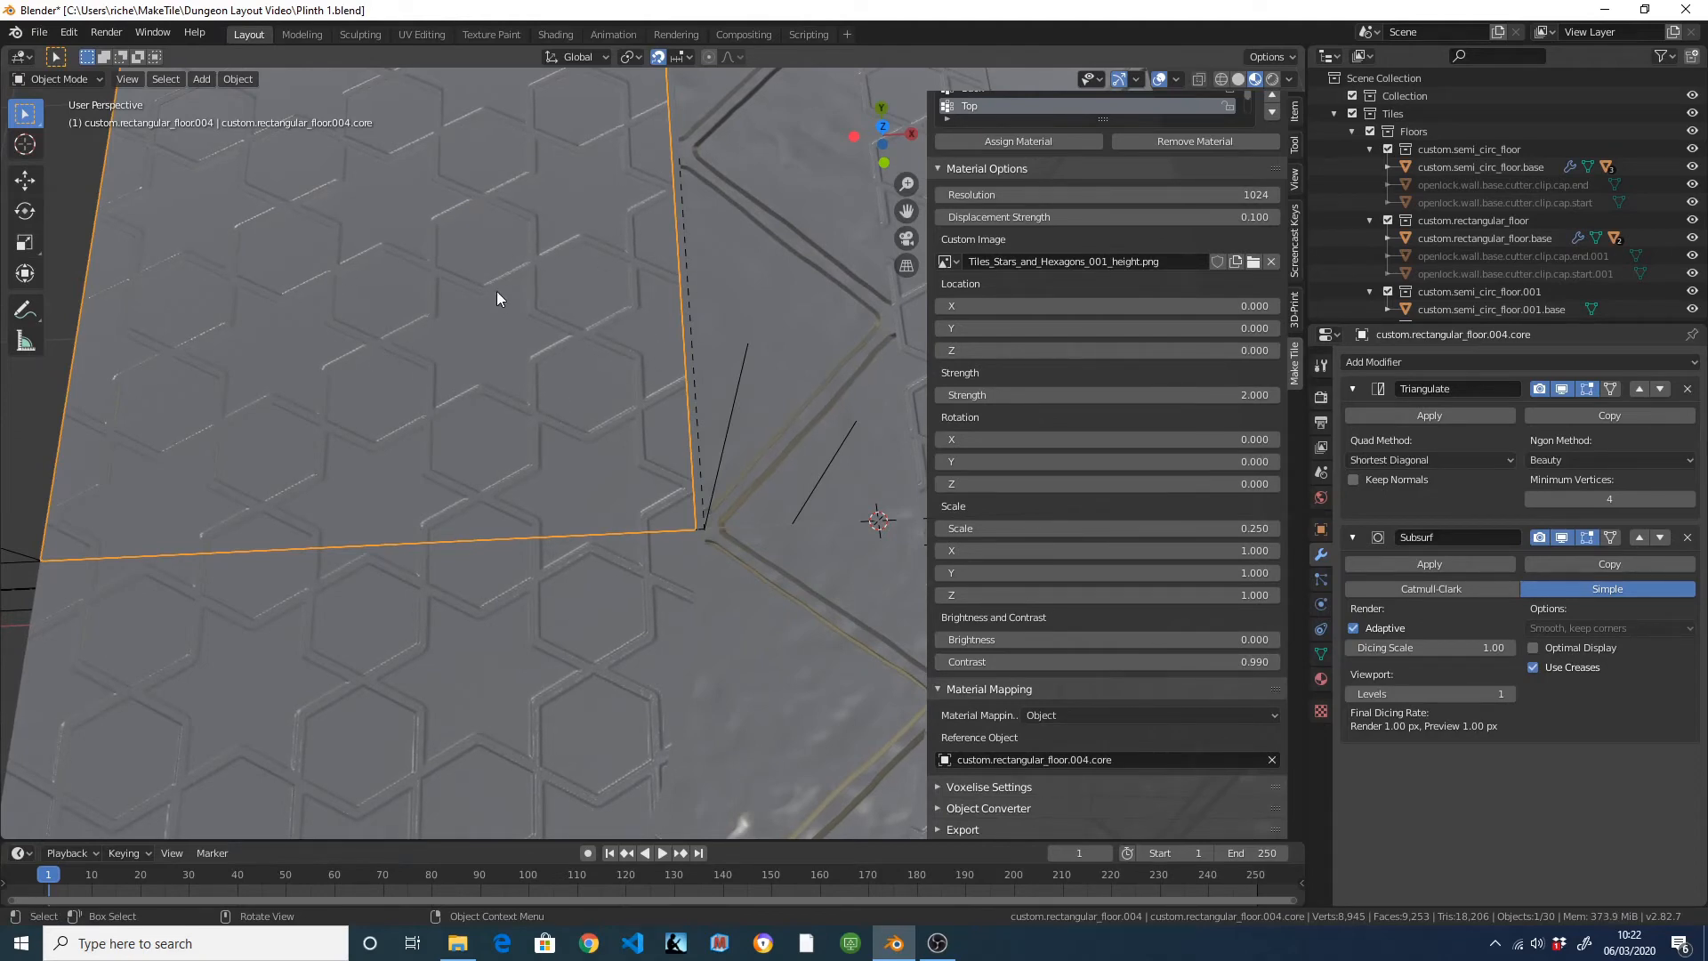
Set the strength of the Custom Image material to 10.
left_click(1146, 397)
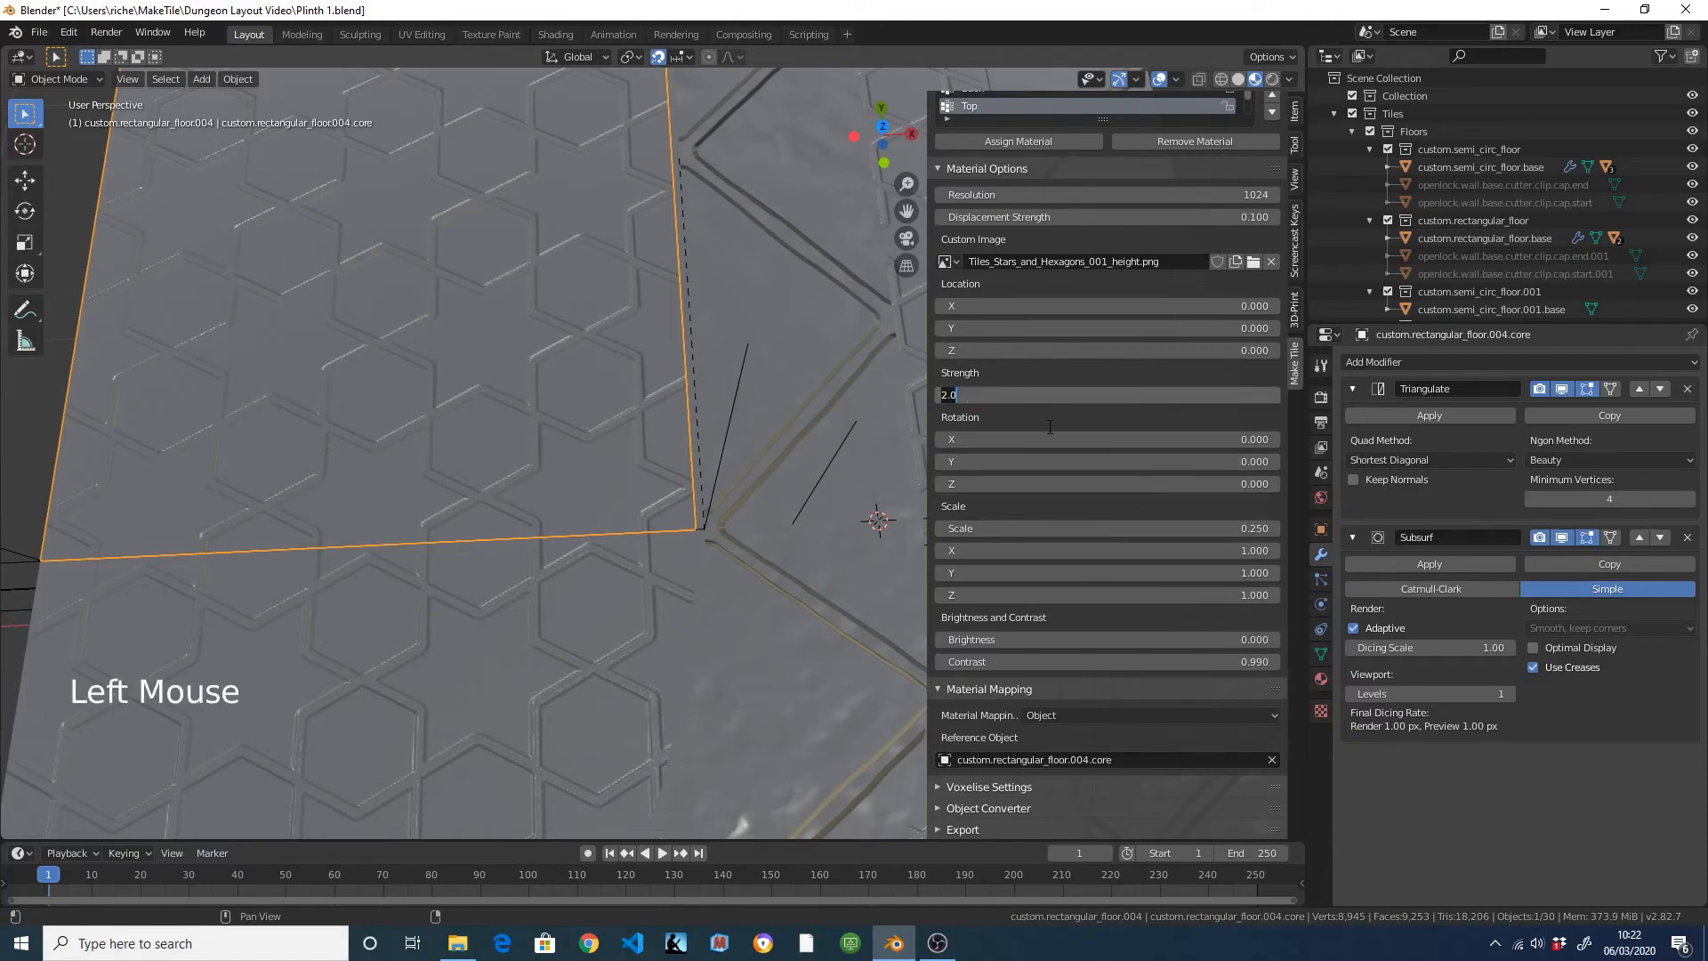
type("10")
key("Return")
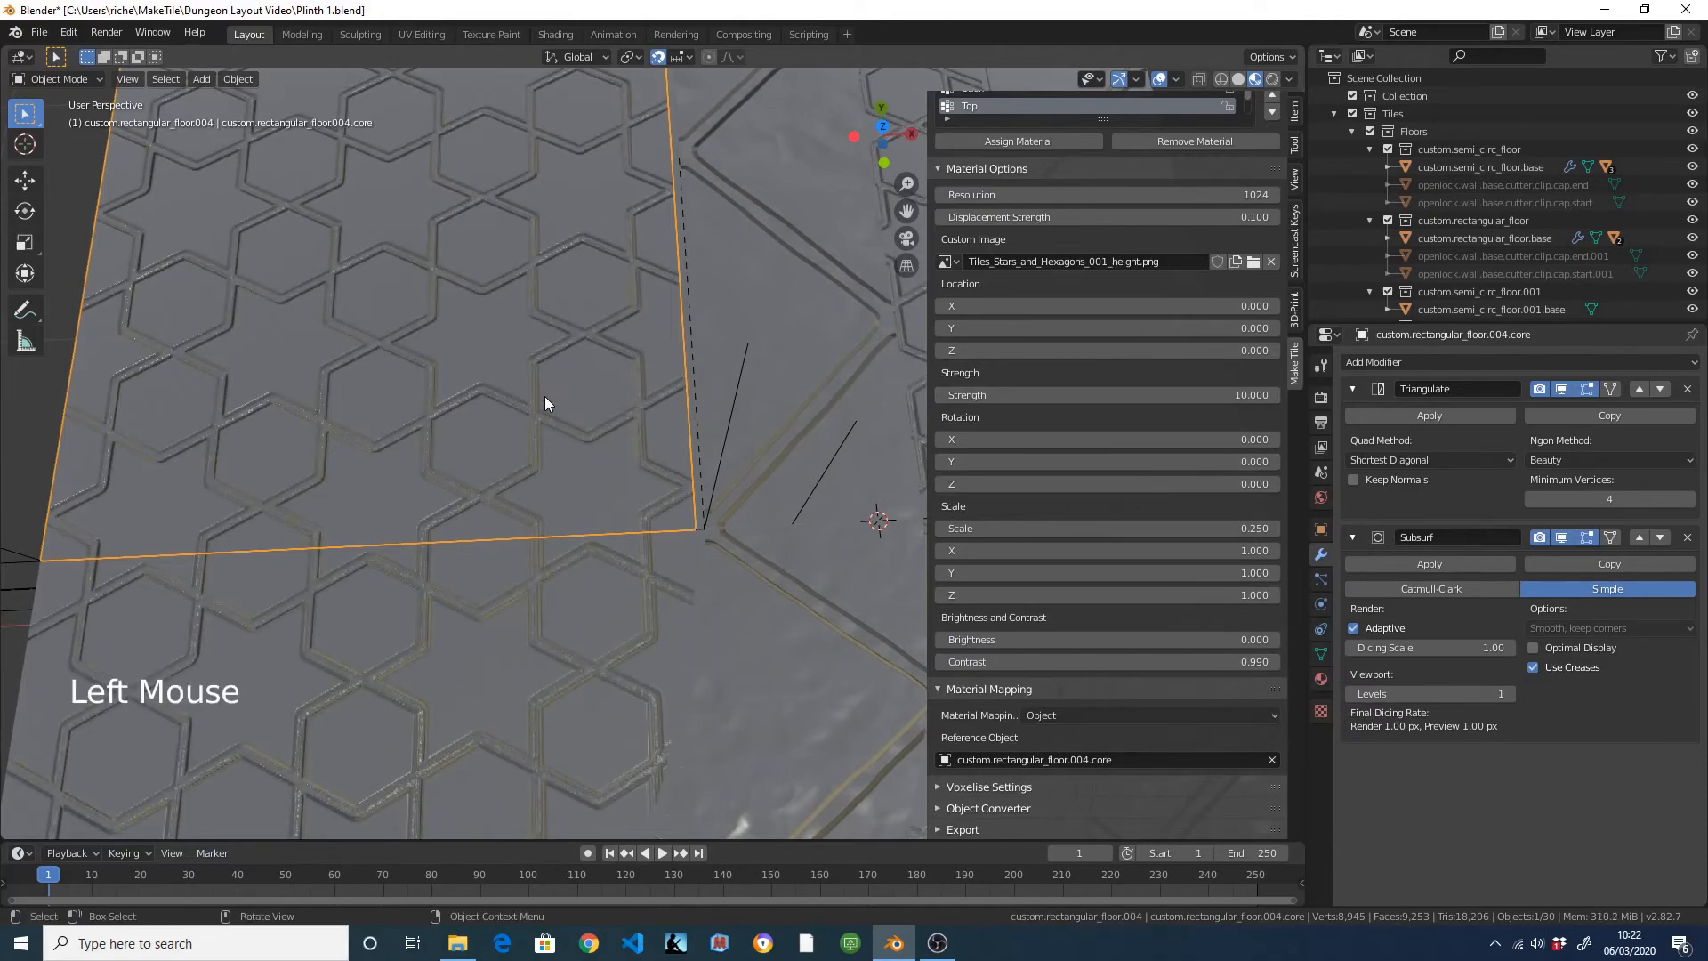
scroll(676, 424, "down", 3)
middle_click_drag(836, 451, 756, 365)
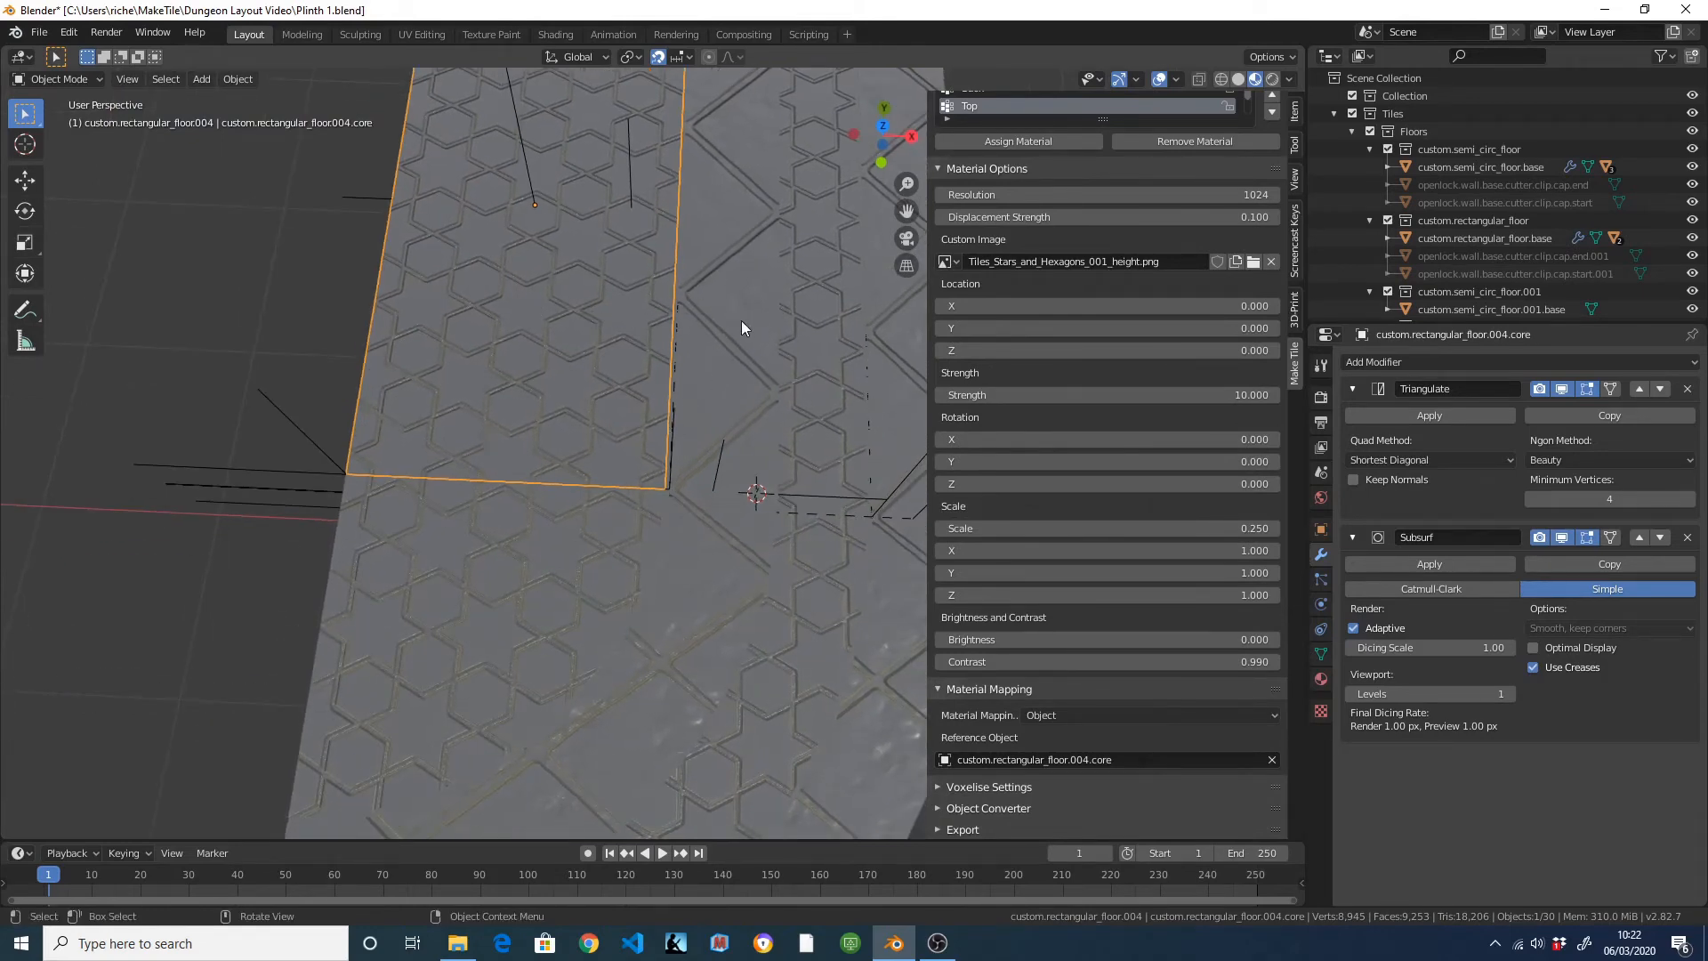
left_click(578, 355)
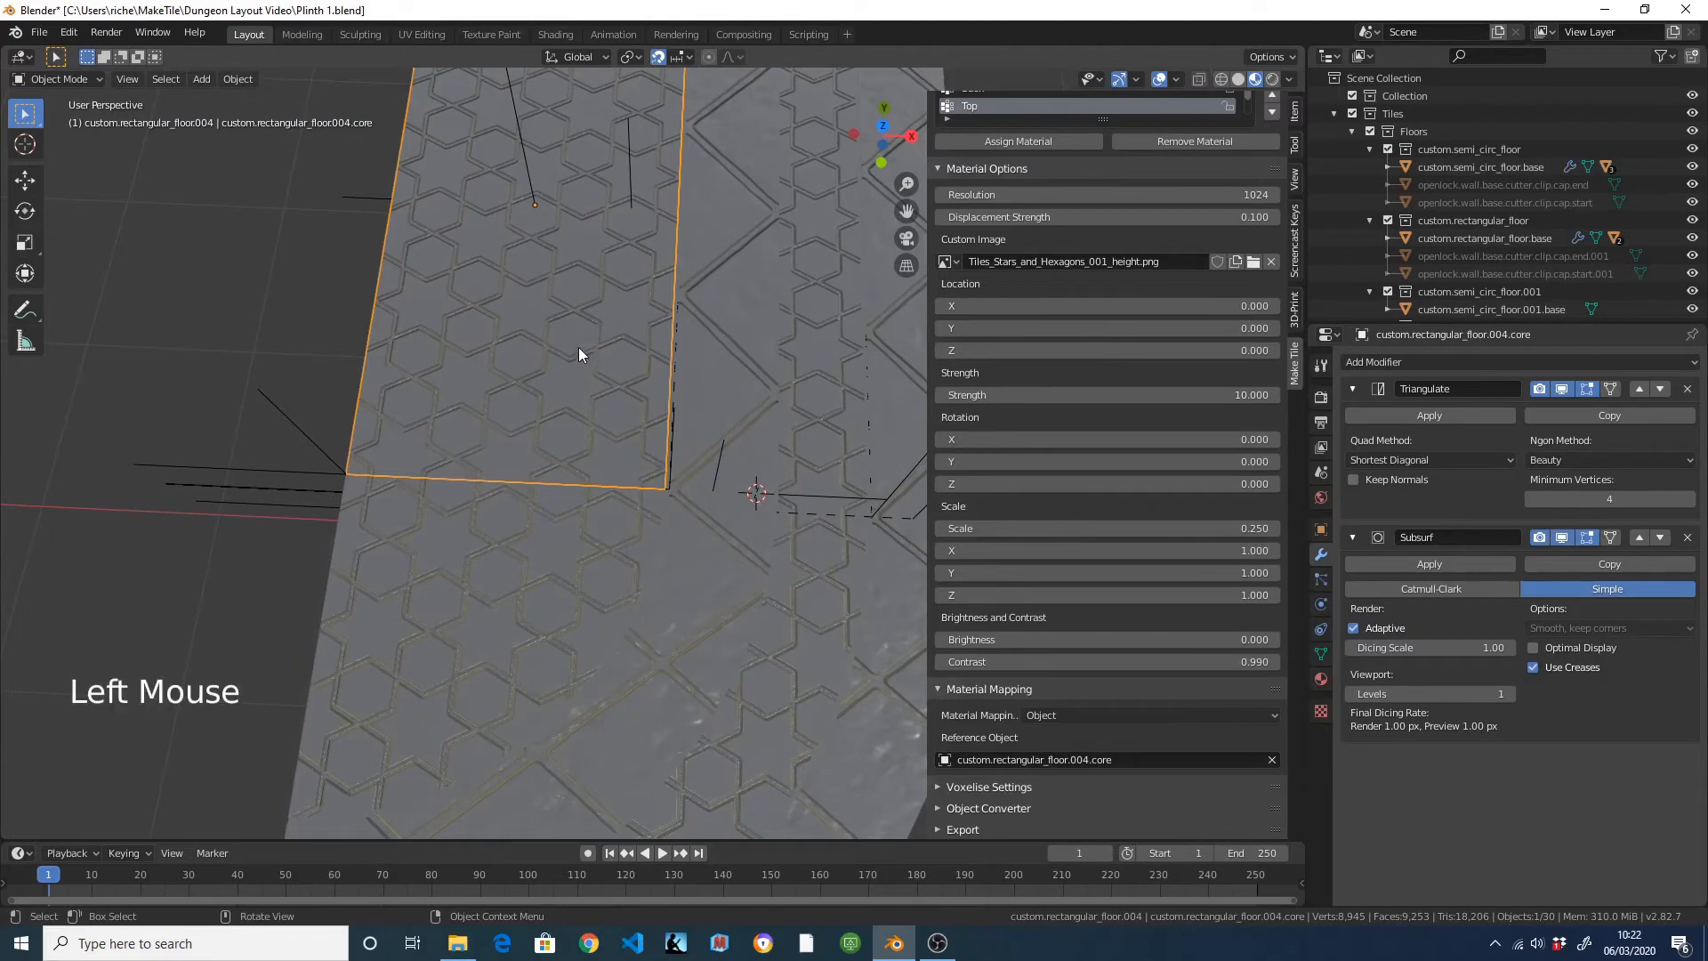
Select the upper curved floor tile, custom.semi_circ_floor.004.core, and make it 3D.
scroll(581, 347, "down", 2)
mouse_move(675, 360)
middle_mouse_down()
mouse_move(532, 335)
mouse_move(688, 339)
middle_mouse_up()
scroll(451, 346, "up", 1)
left_click(451, 345)
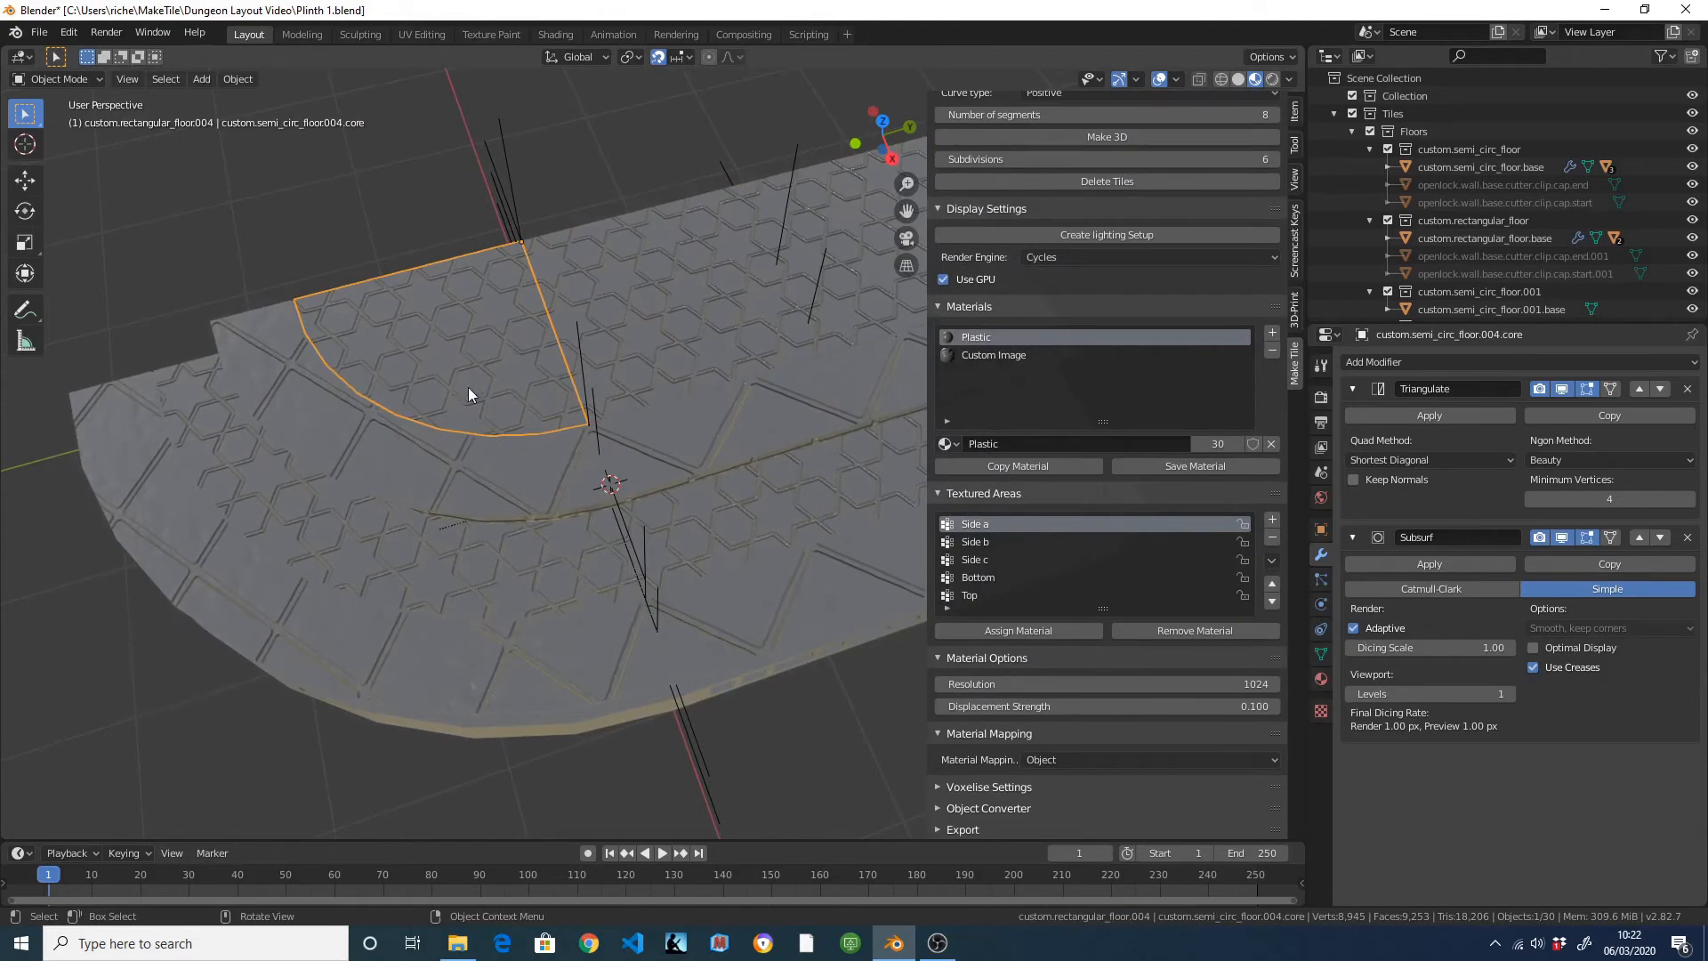
middle_click_drag(499, 400, 519, 472)
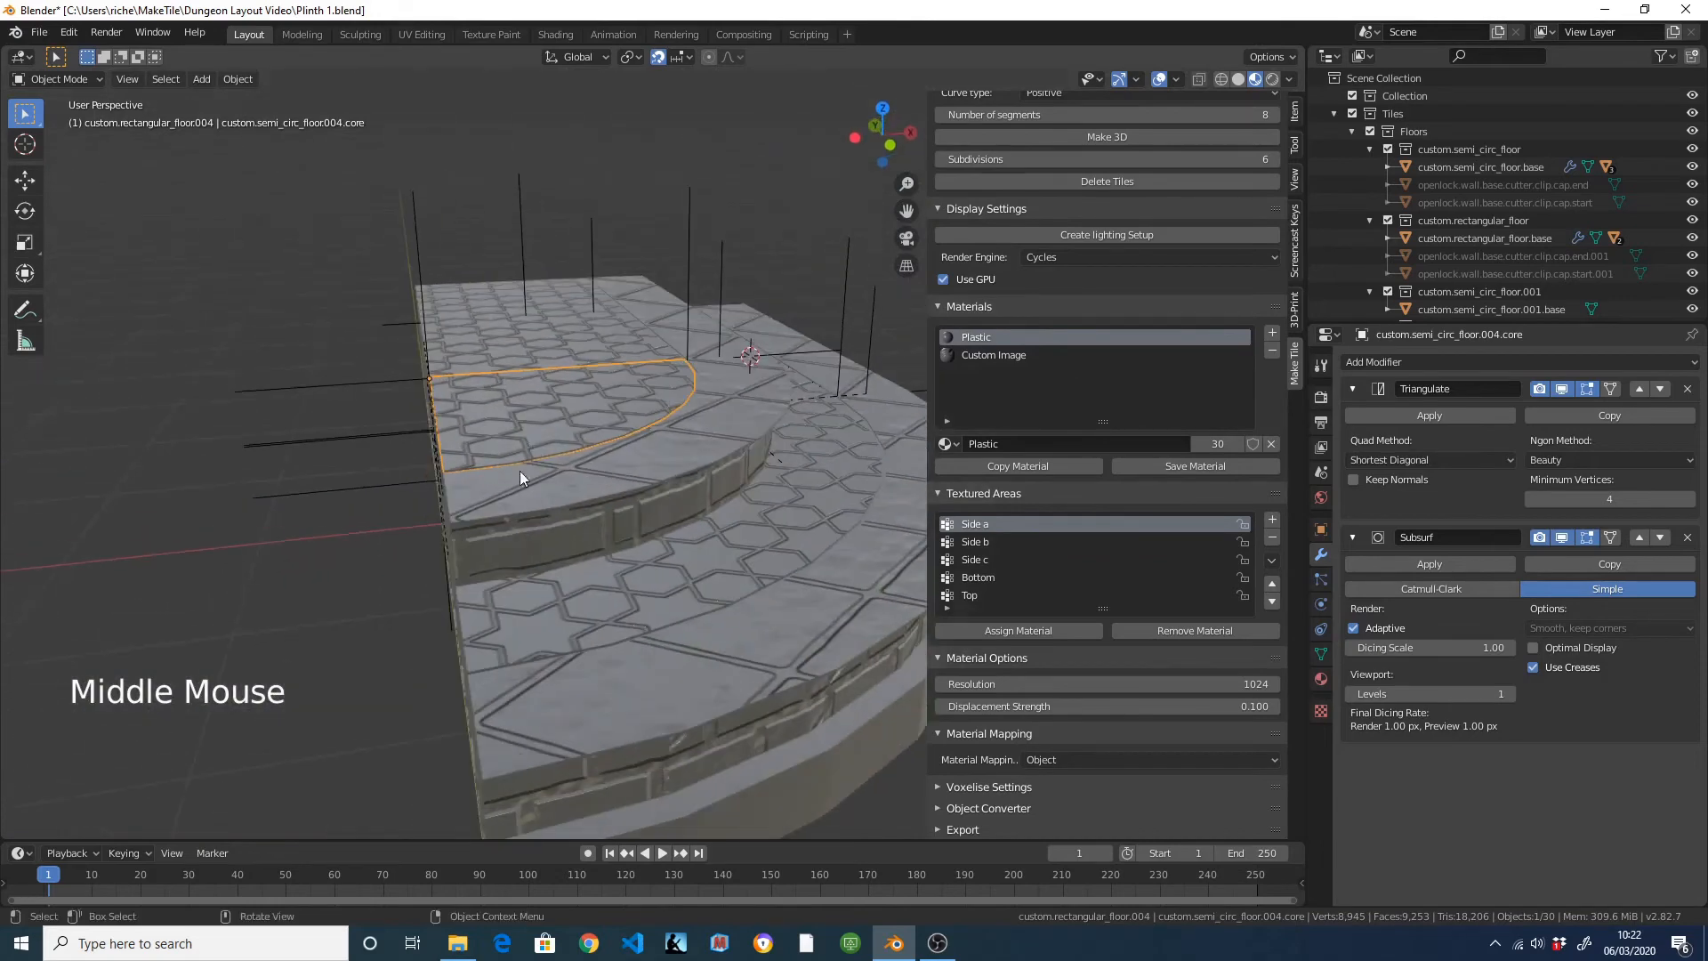
middle_click_drag(706, 342, 631, 526)
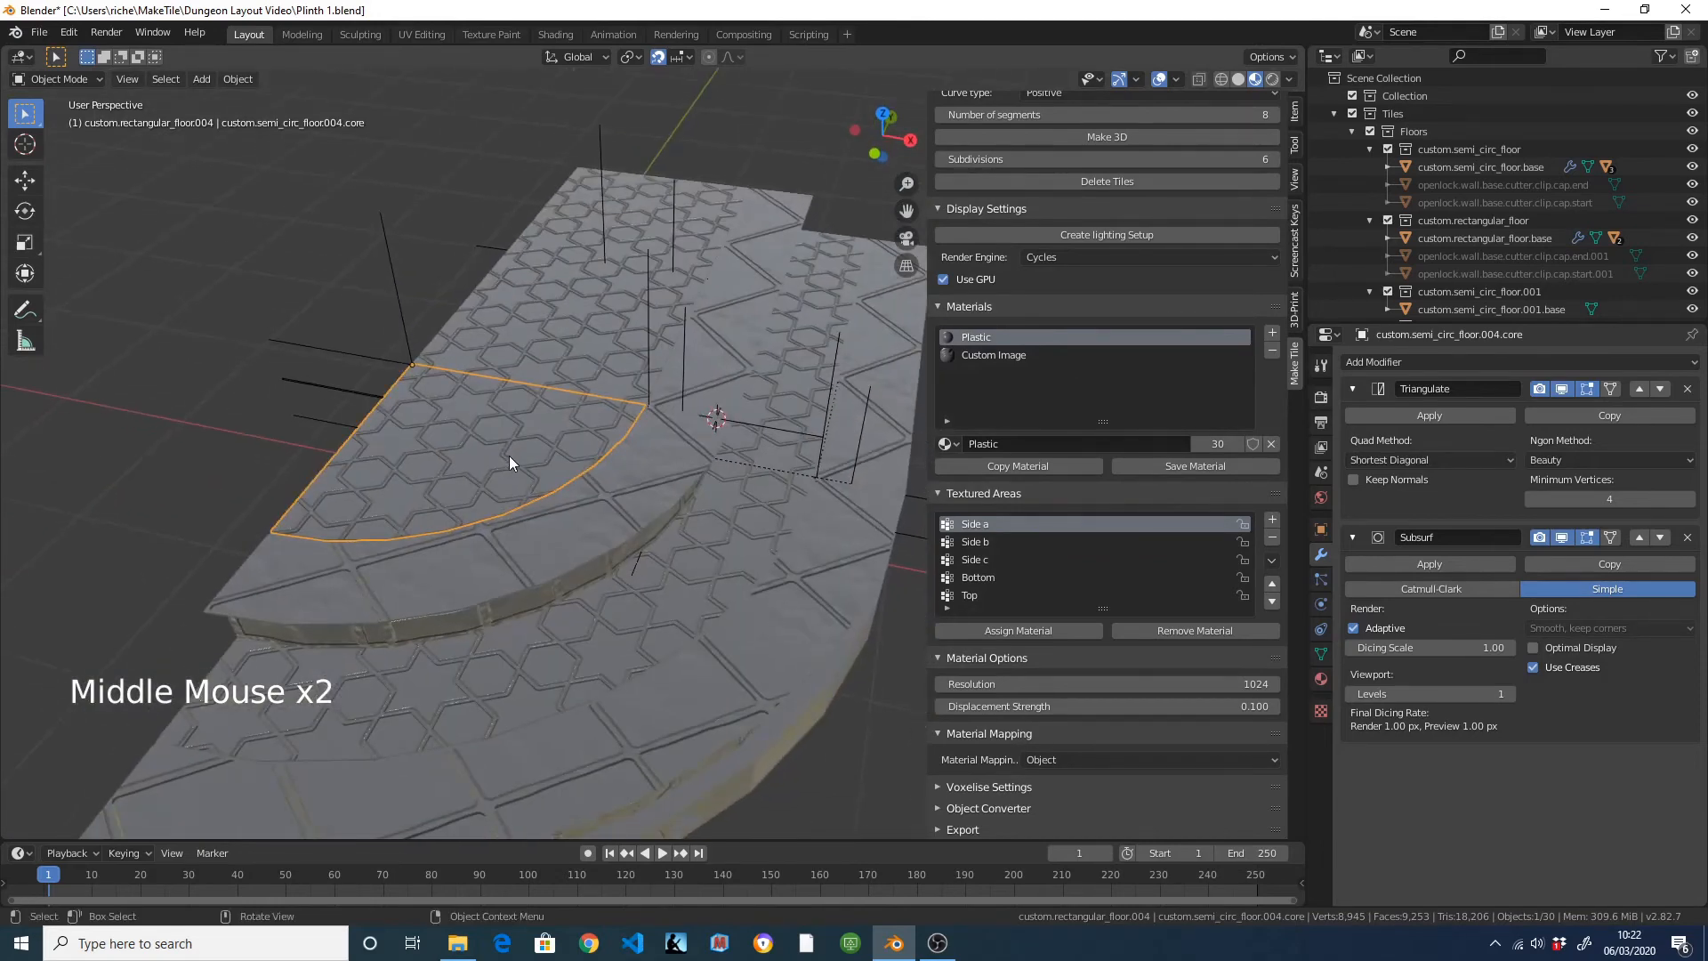
left_click(1125, 137)
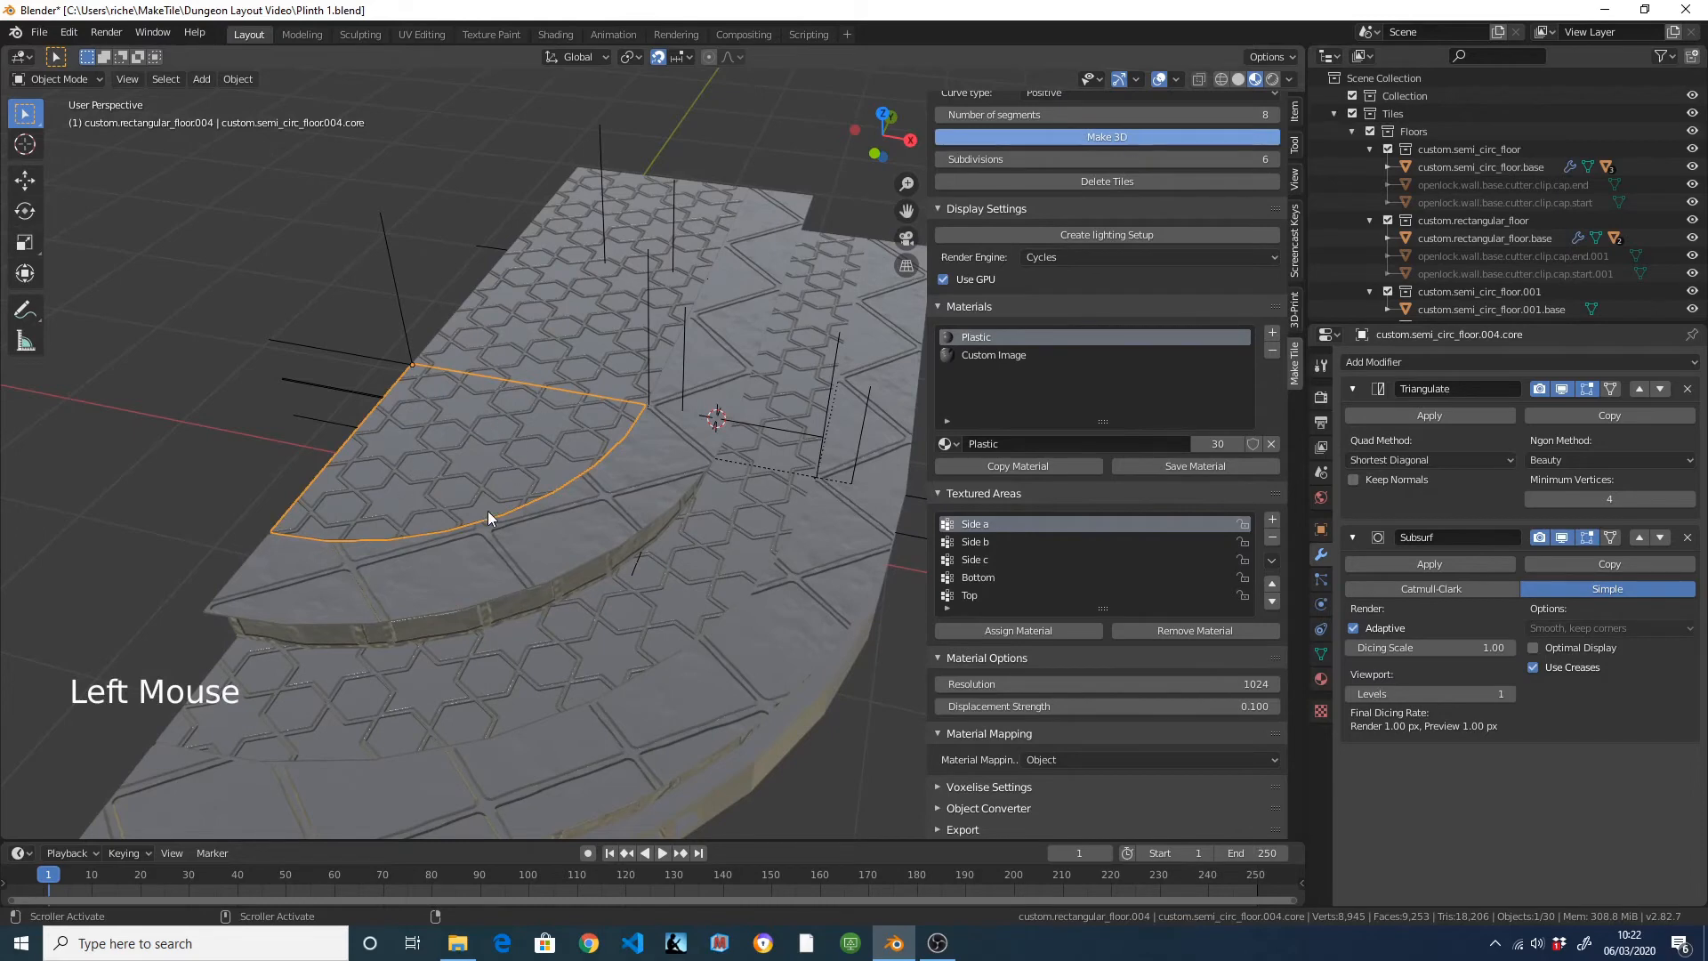
Set the subdivisions of the 3D curved floor tile to 7 and inspect its displaced hexagon pattern up close.
scroll(483, 461, "up", 2)
middle_click_drag(483, 461, 450, 500)
scroll(413, 471, "up", 1)
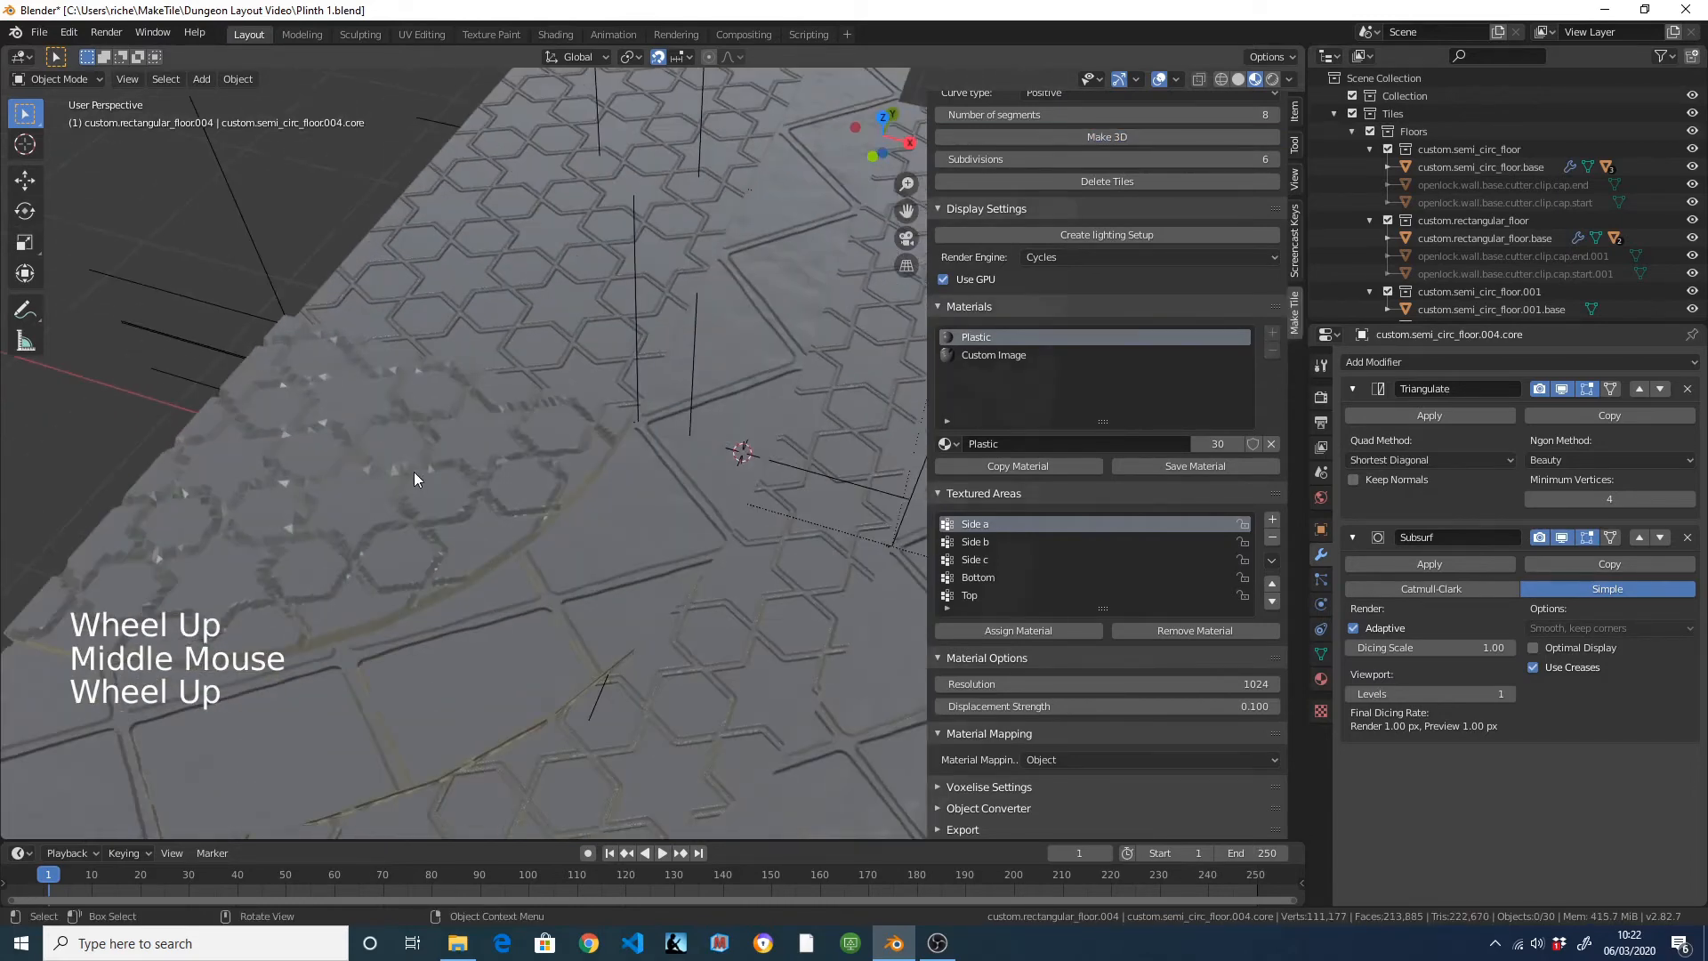
left_click(360, 447)
double_click(1249, 196)
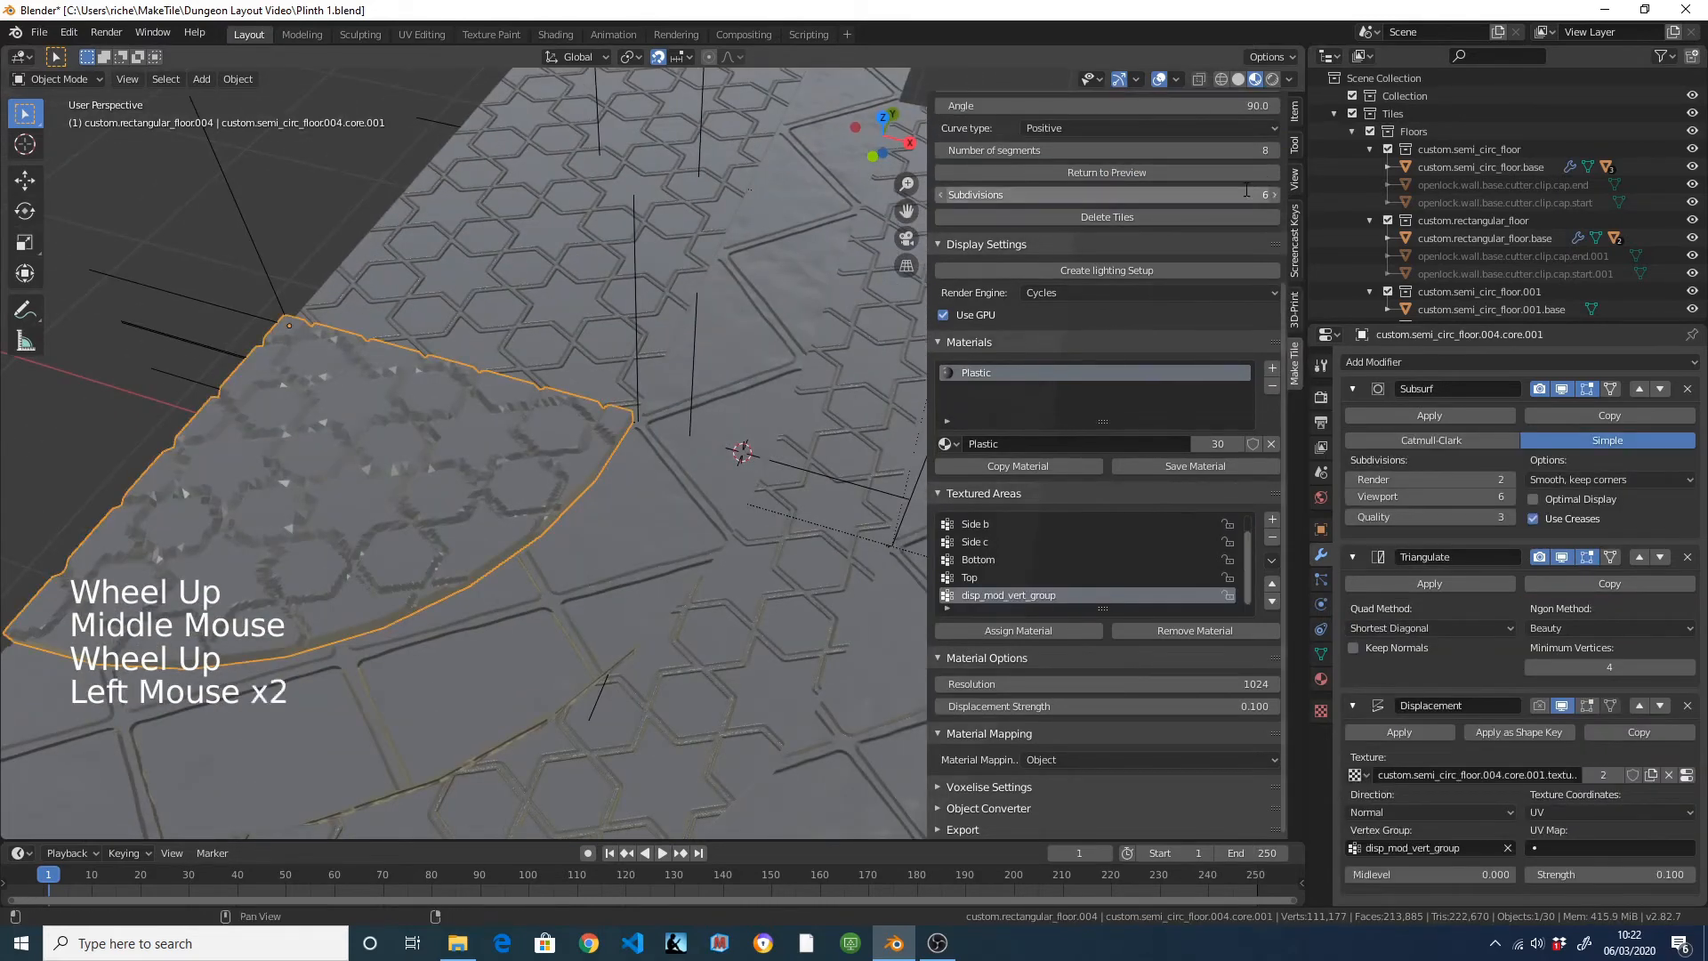
type("7")
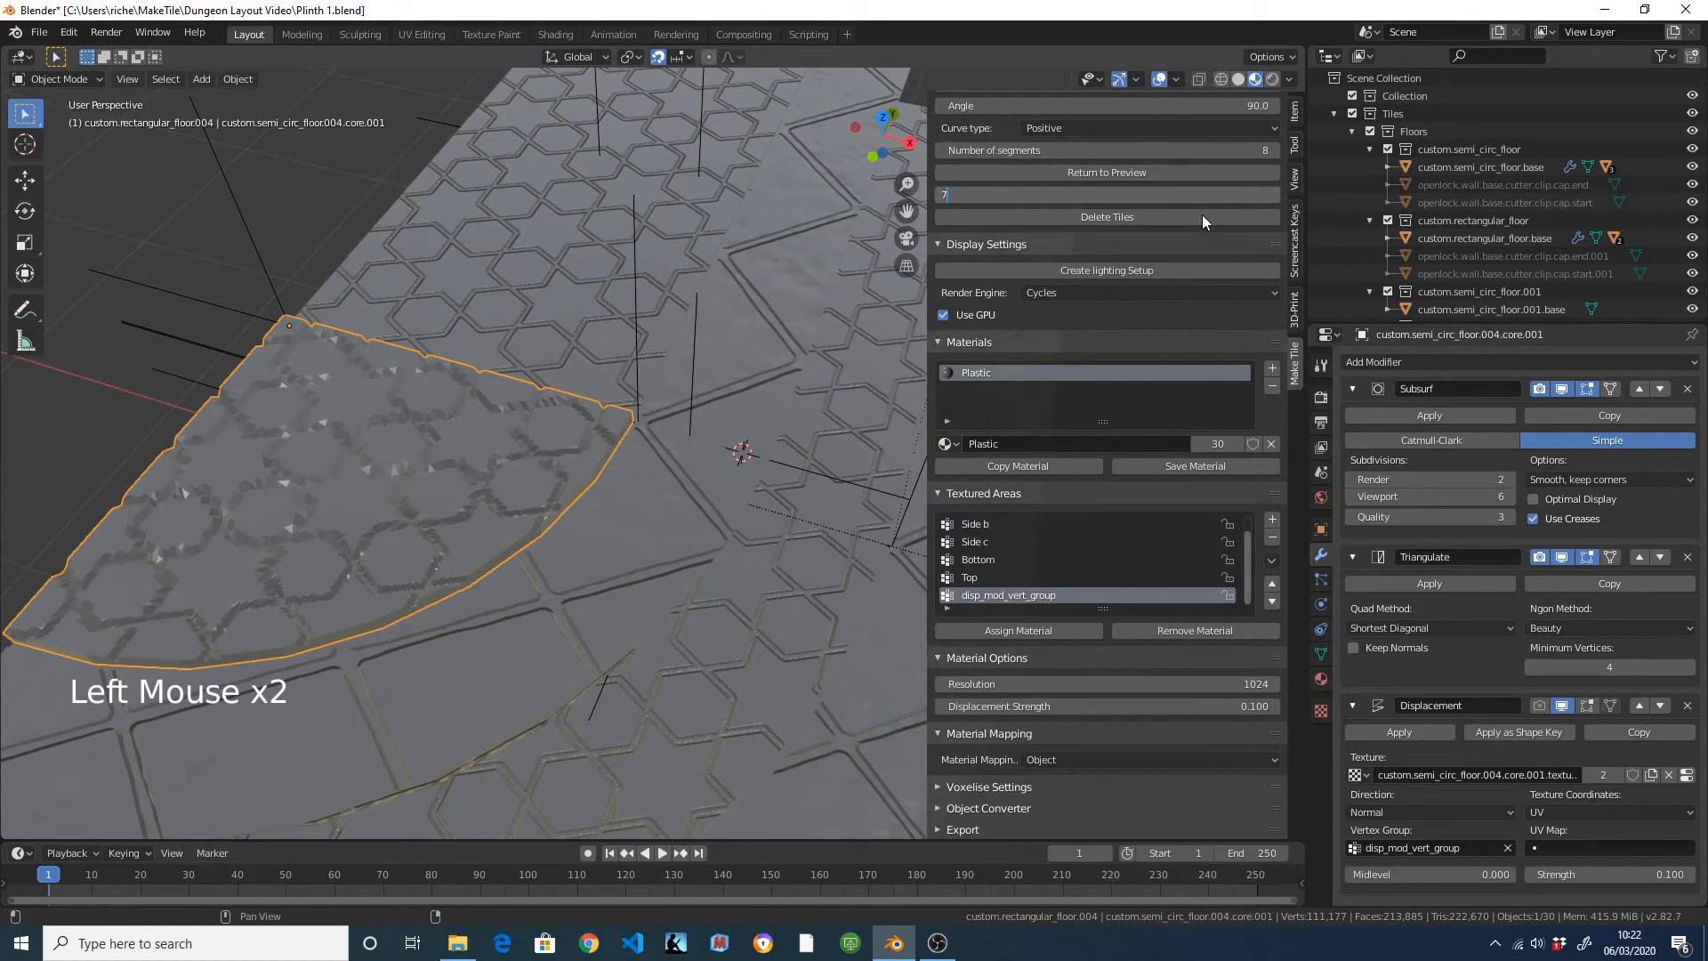
key("Return")
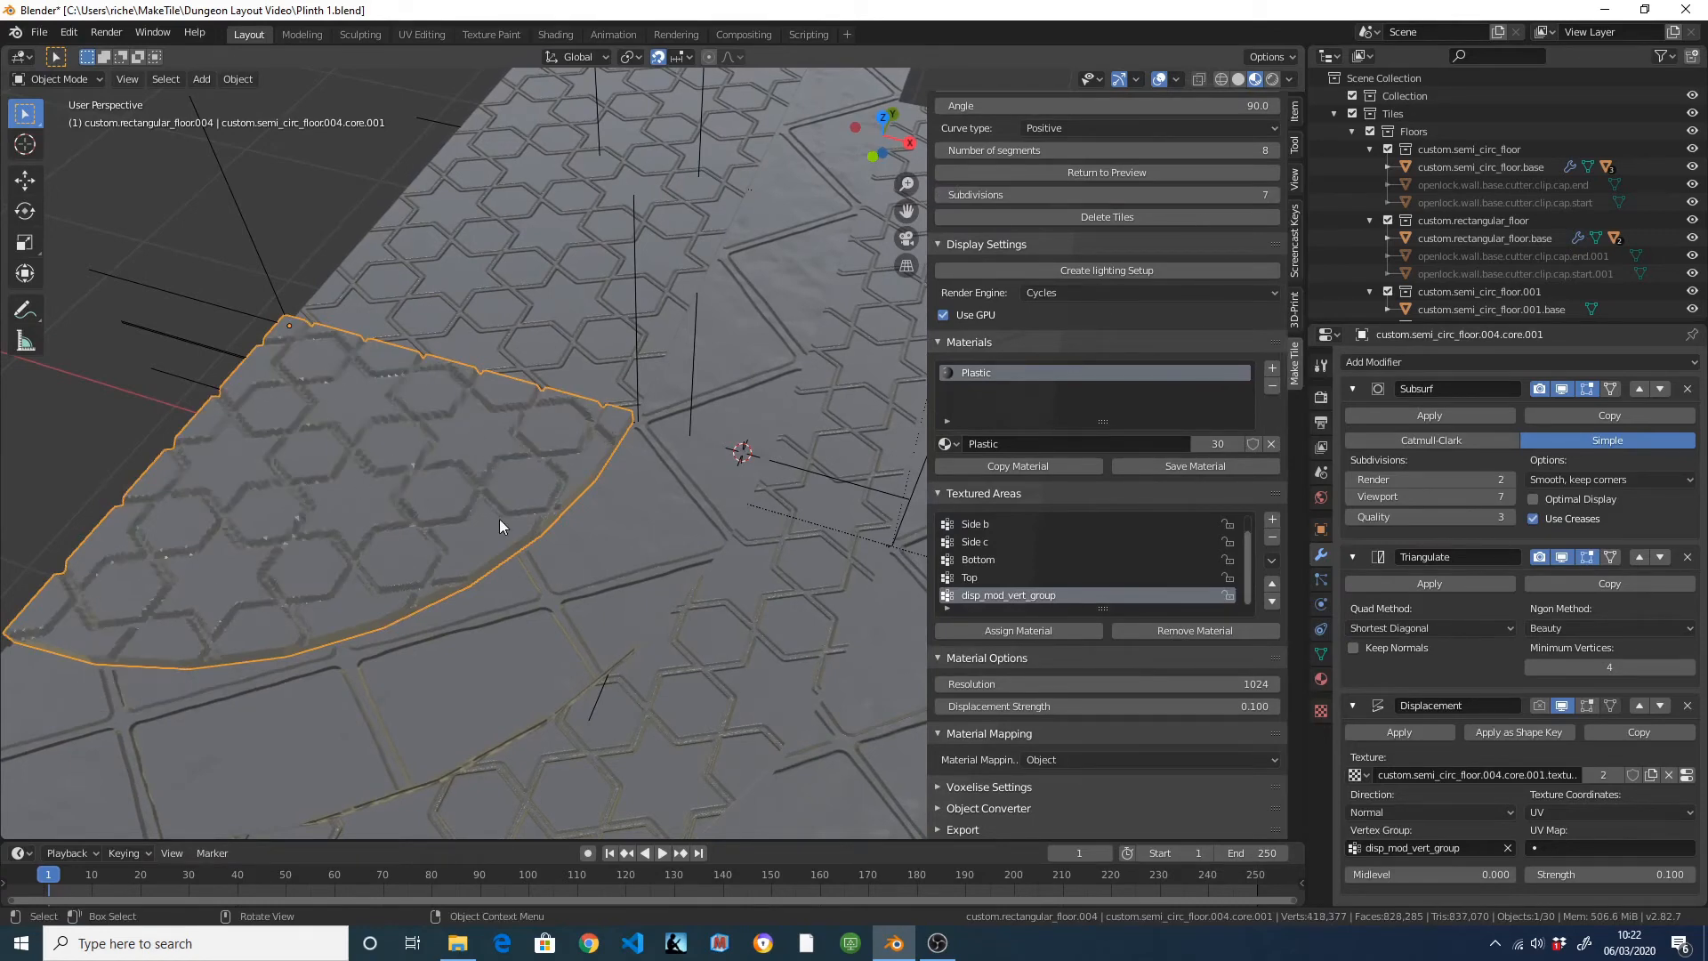
middle_click_drag(434, 532, 451, 345)
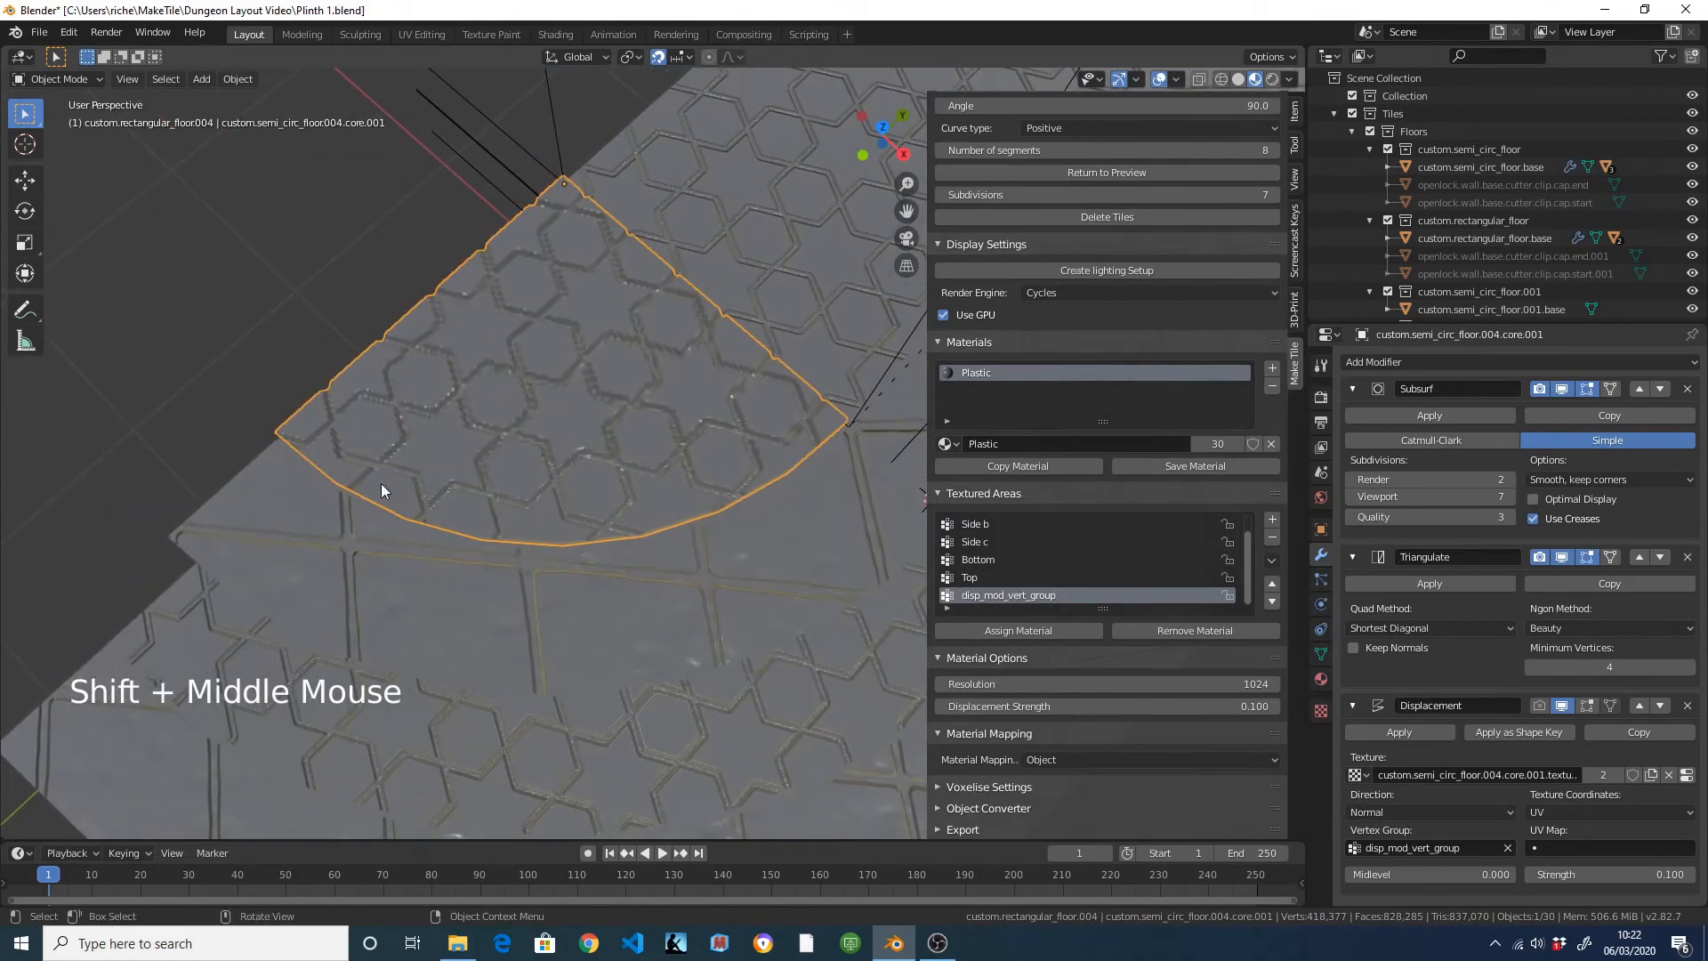
middle_click_drag(566, 288, 515, 377, "shift")
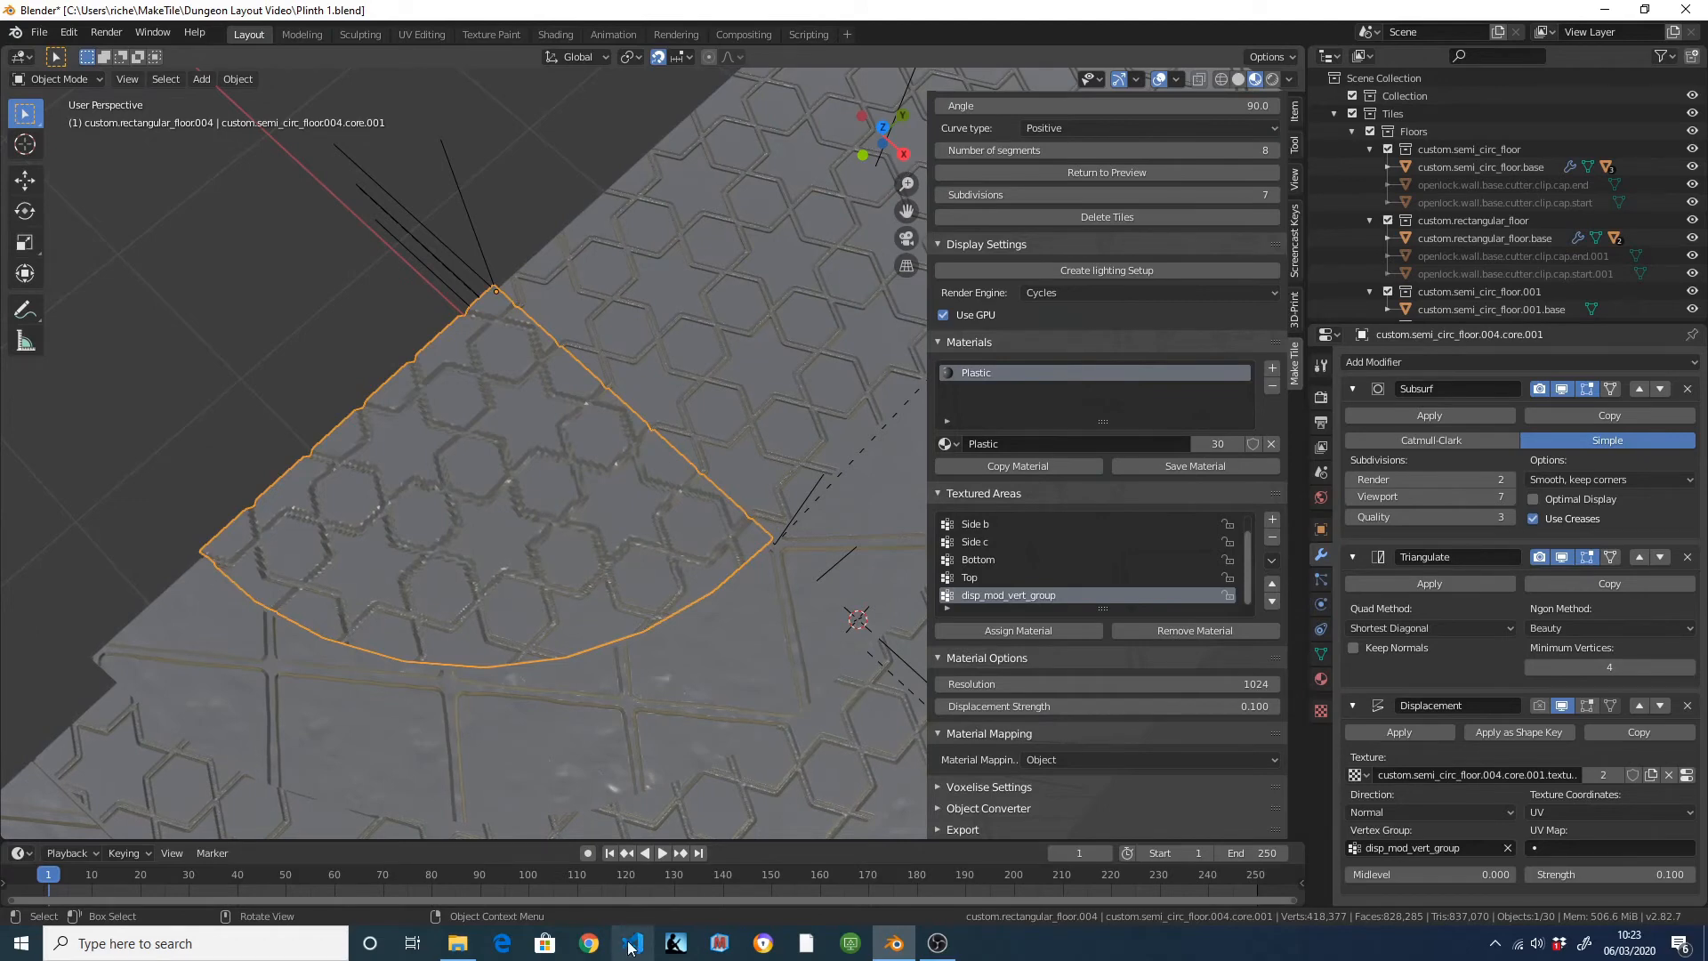
Switch to Chrome and open the 3D Textures website at 3dtextures.me.
left_click(594, 943)
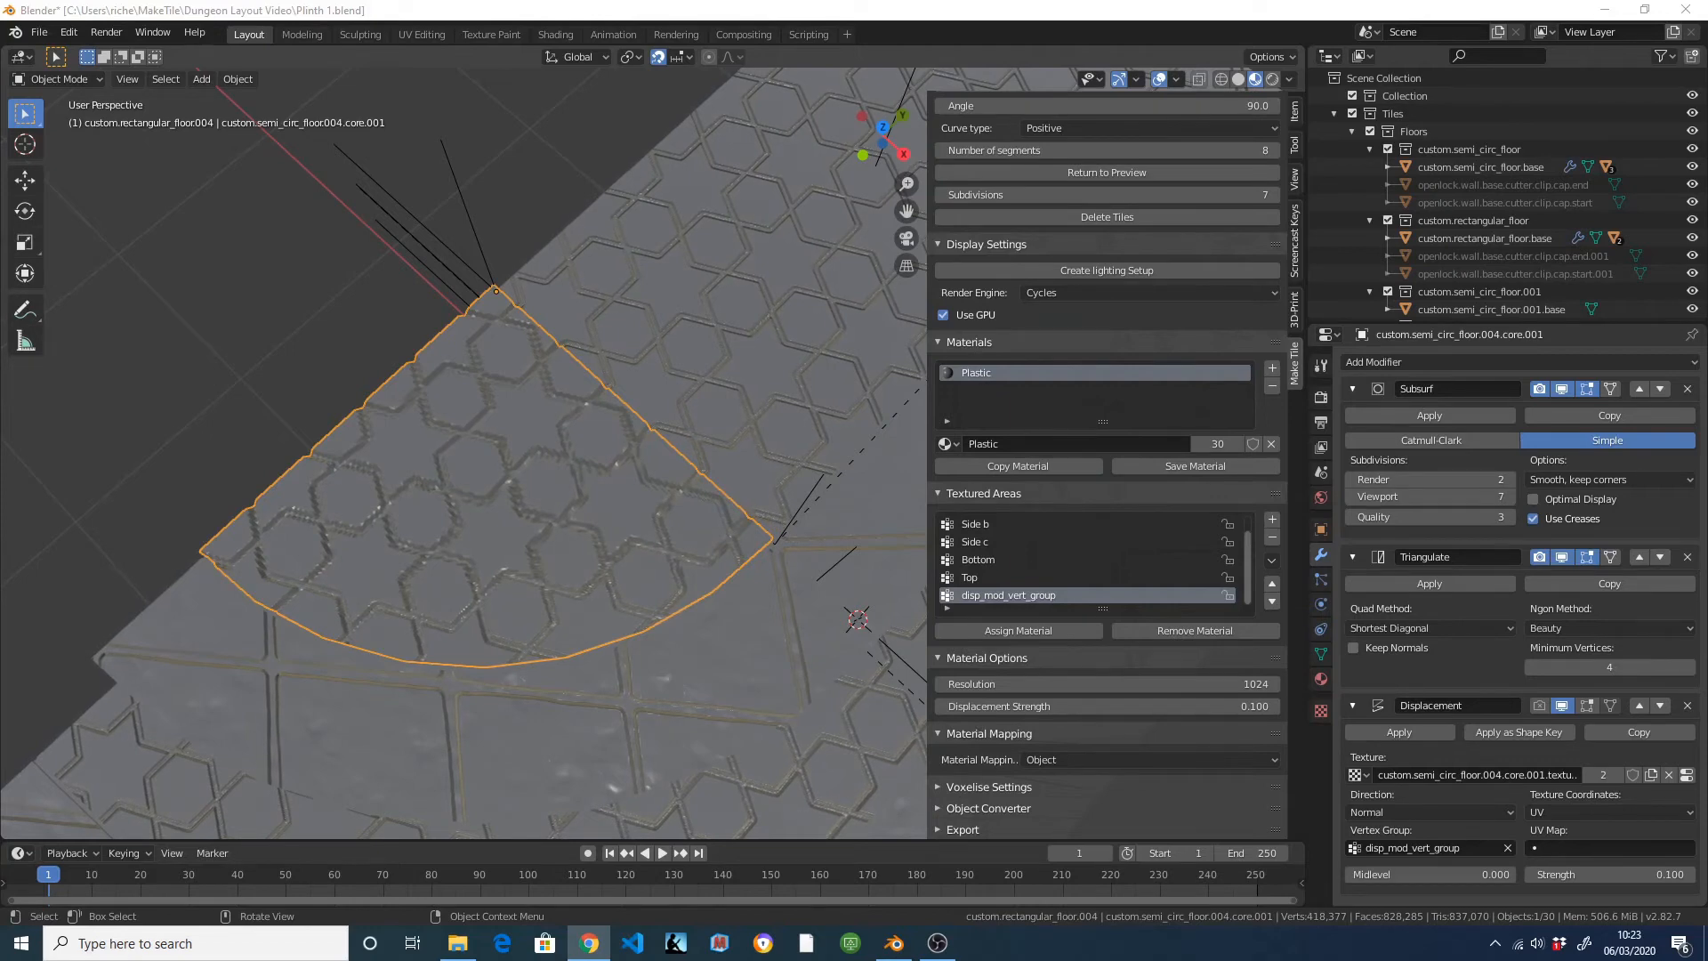
left_click_drag(419, 960, 1062, 2)
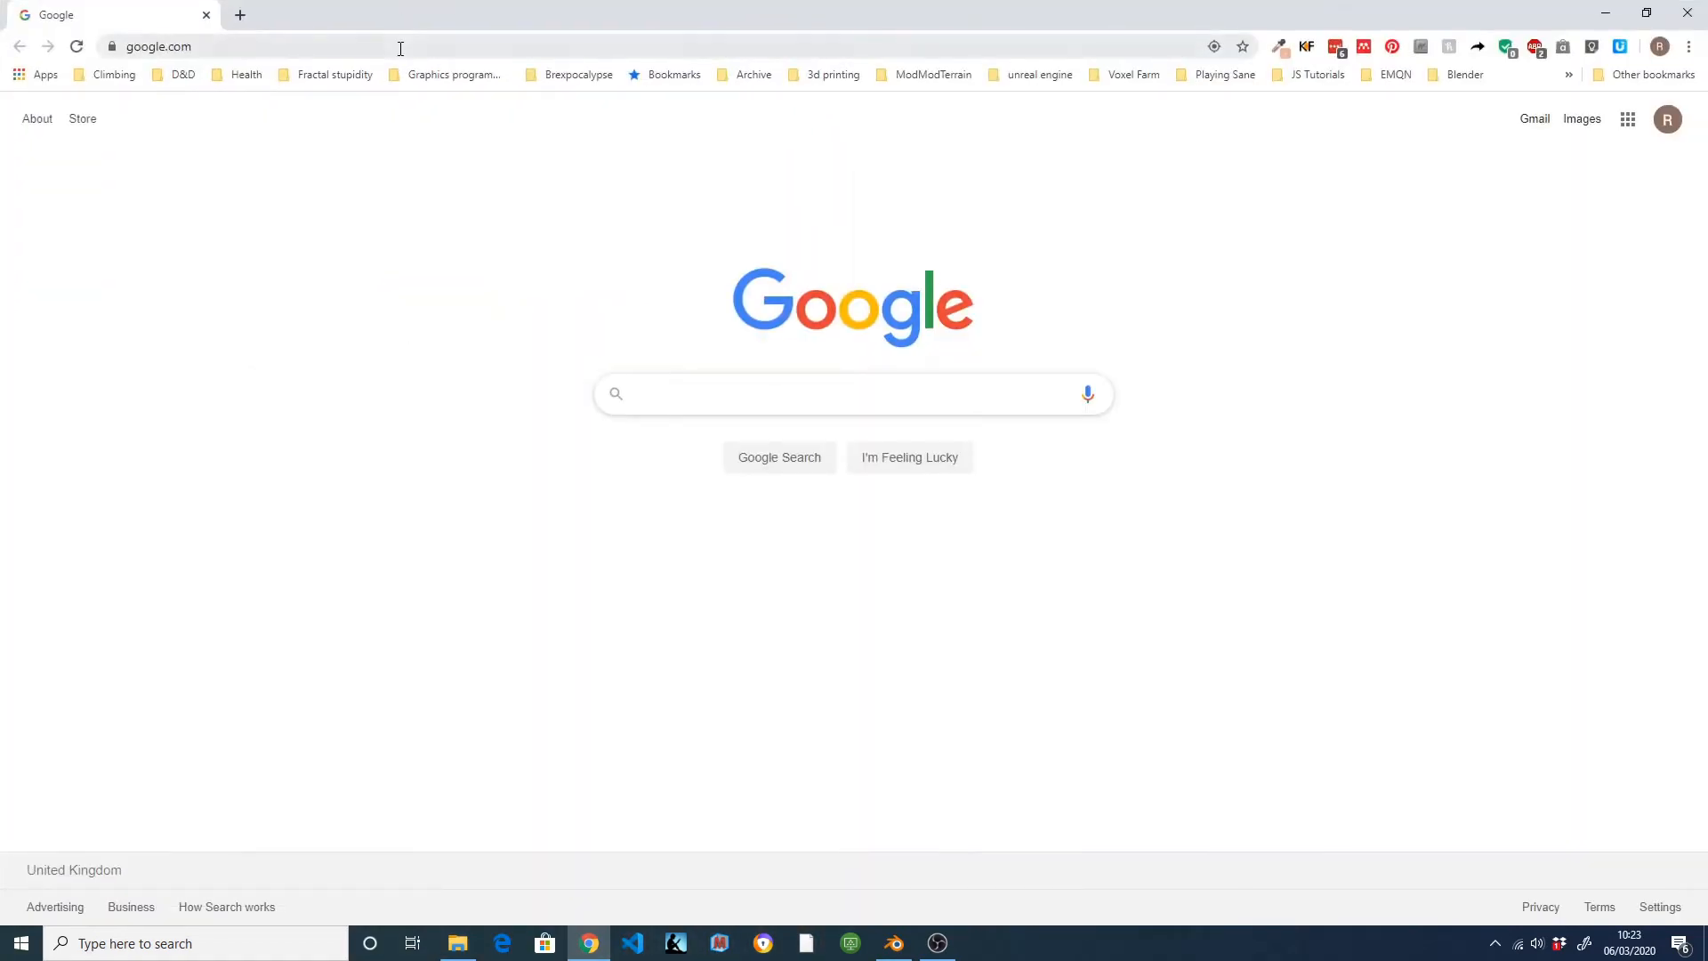
left_click(400, 47)
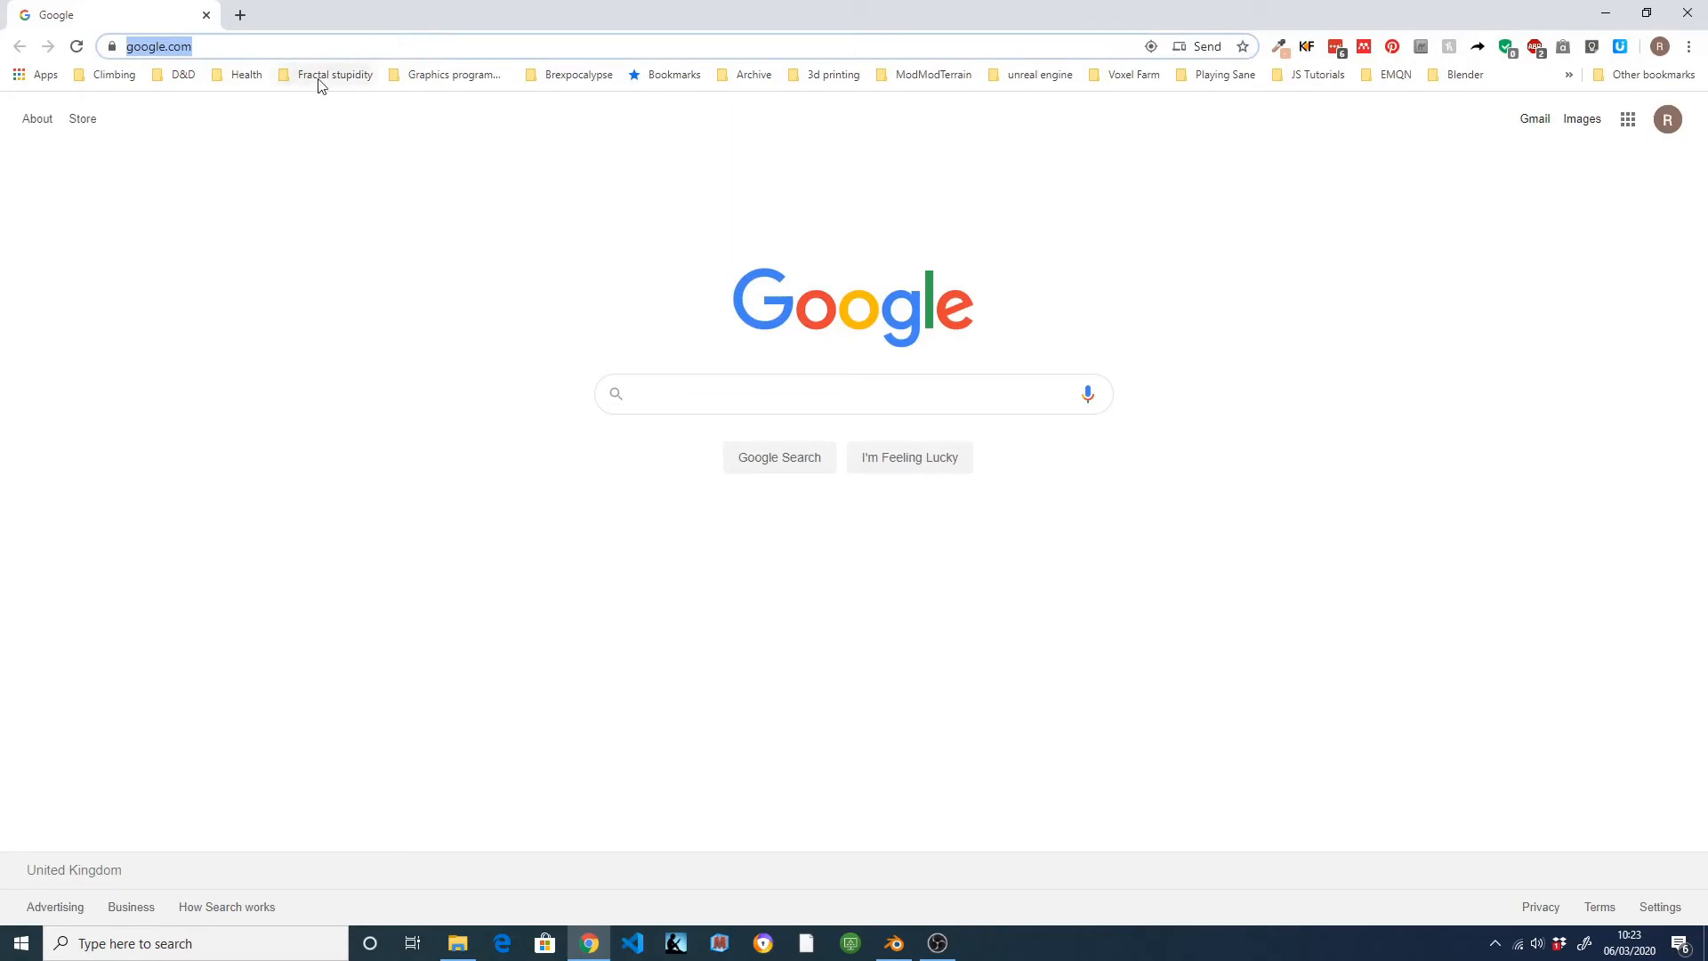
type(".me")
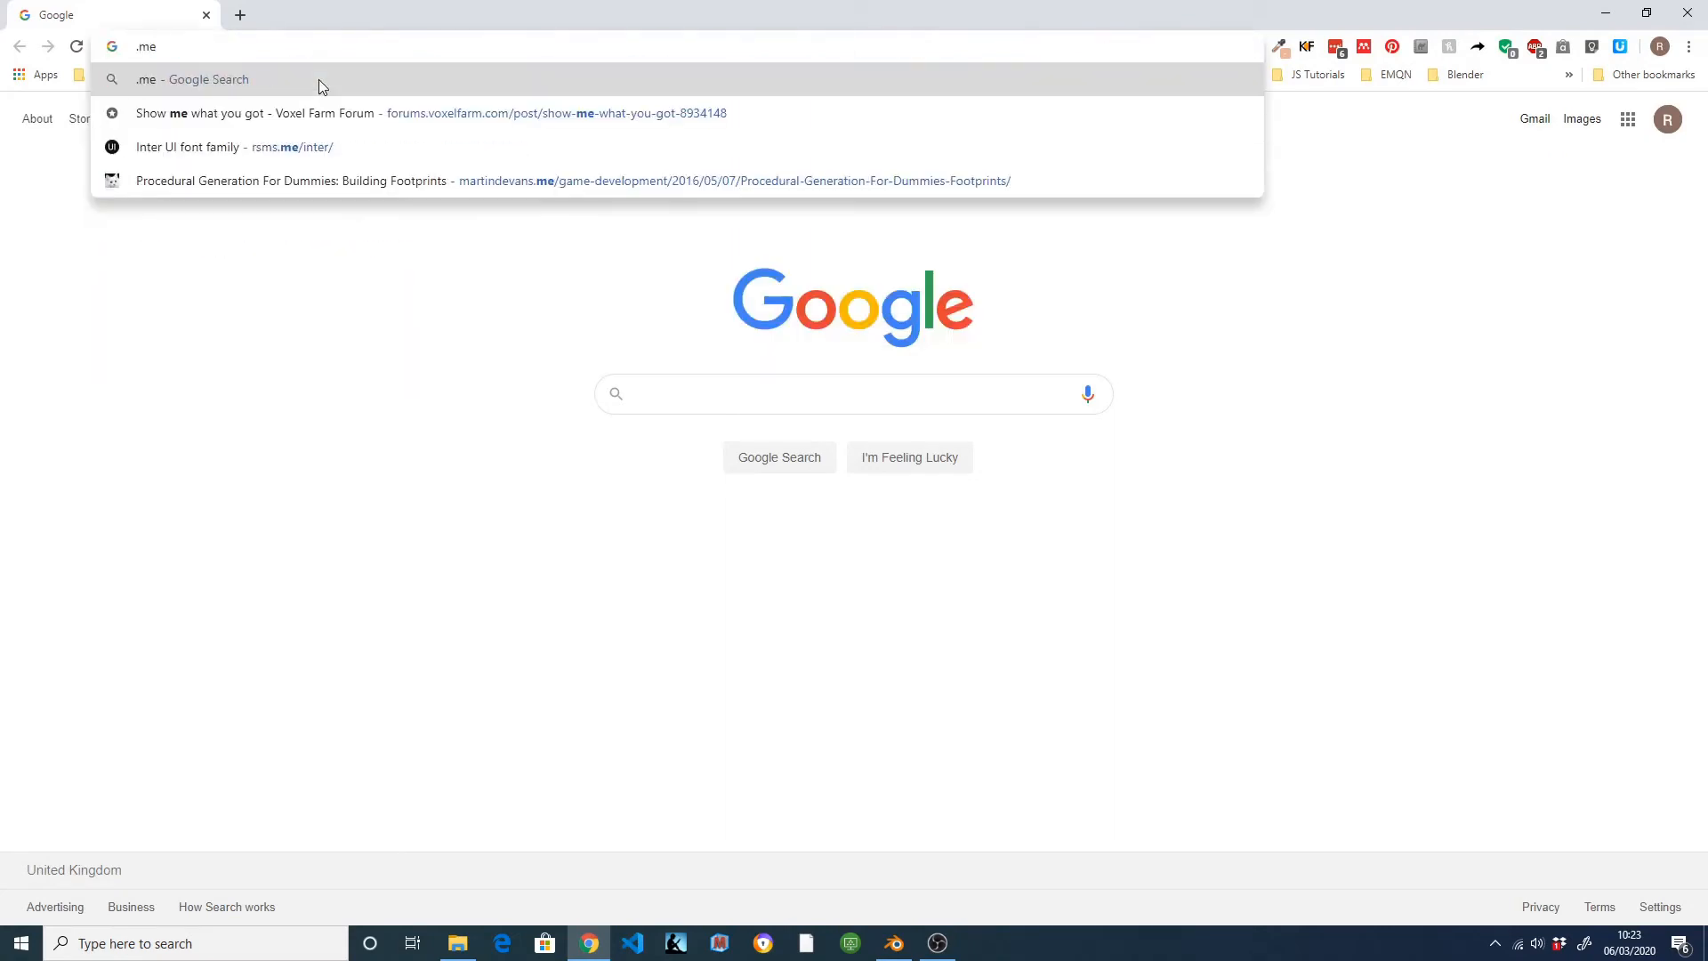
key("BackSpace")
key("BackSpace")
key("BackSpace")
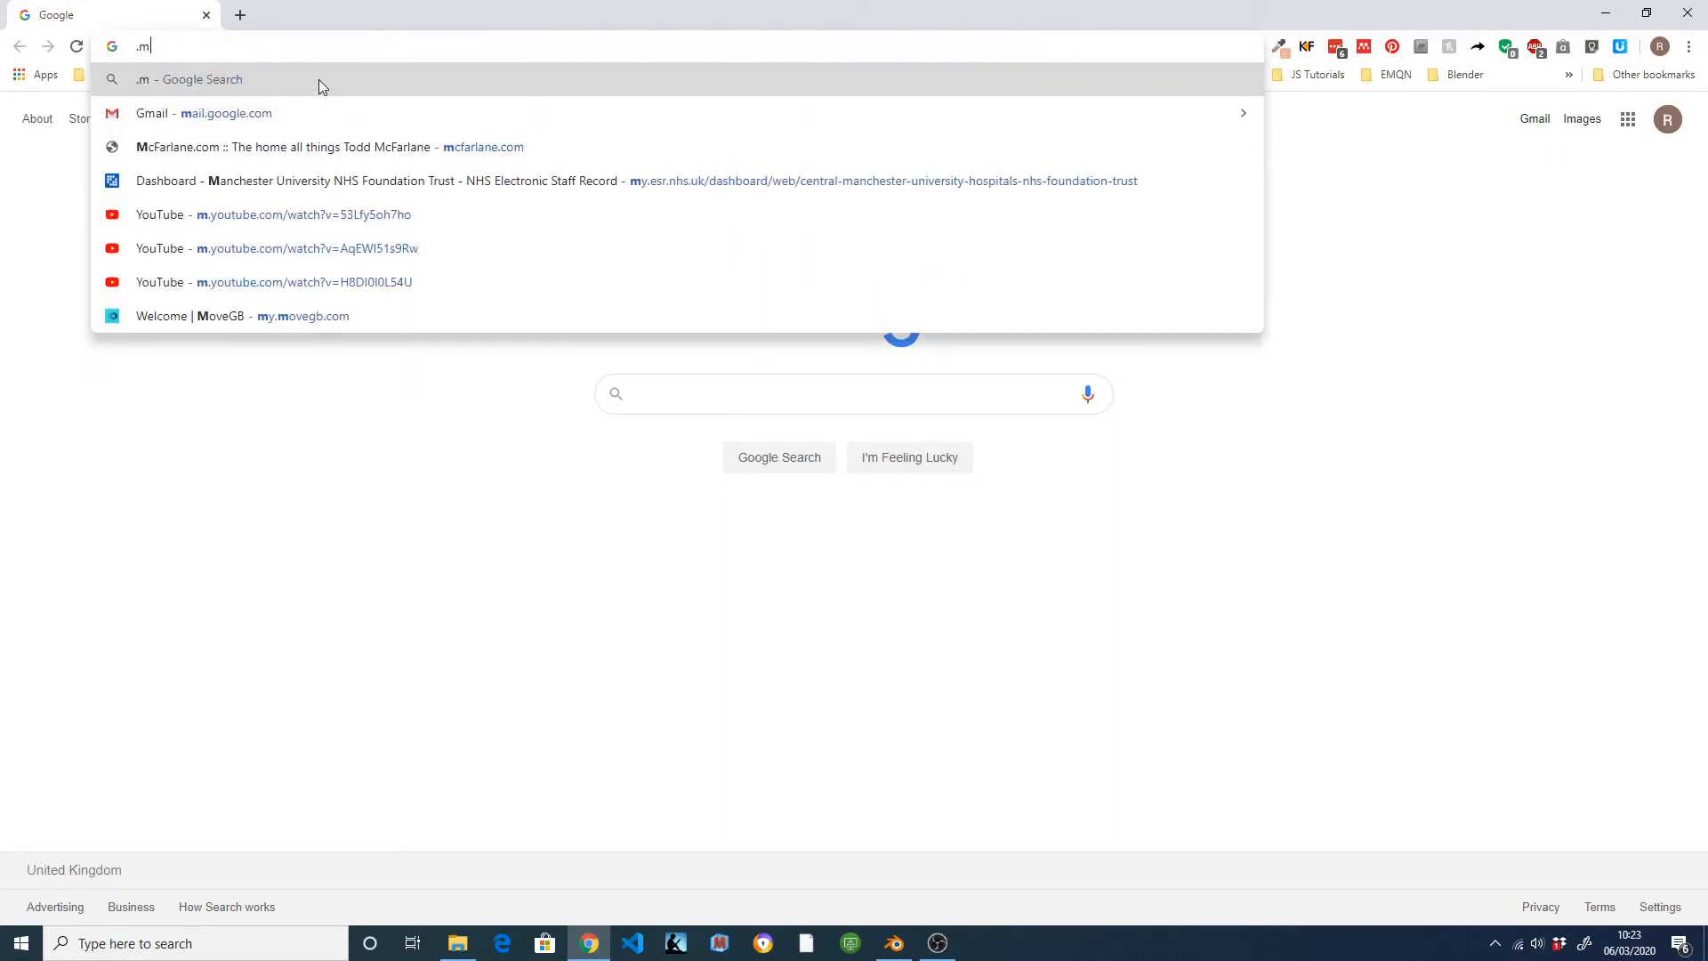
type("text")
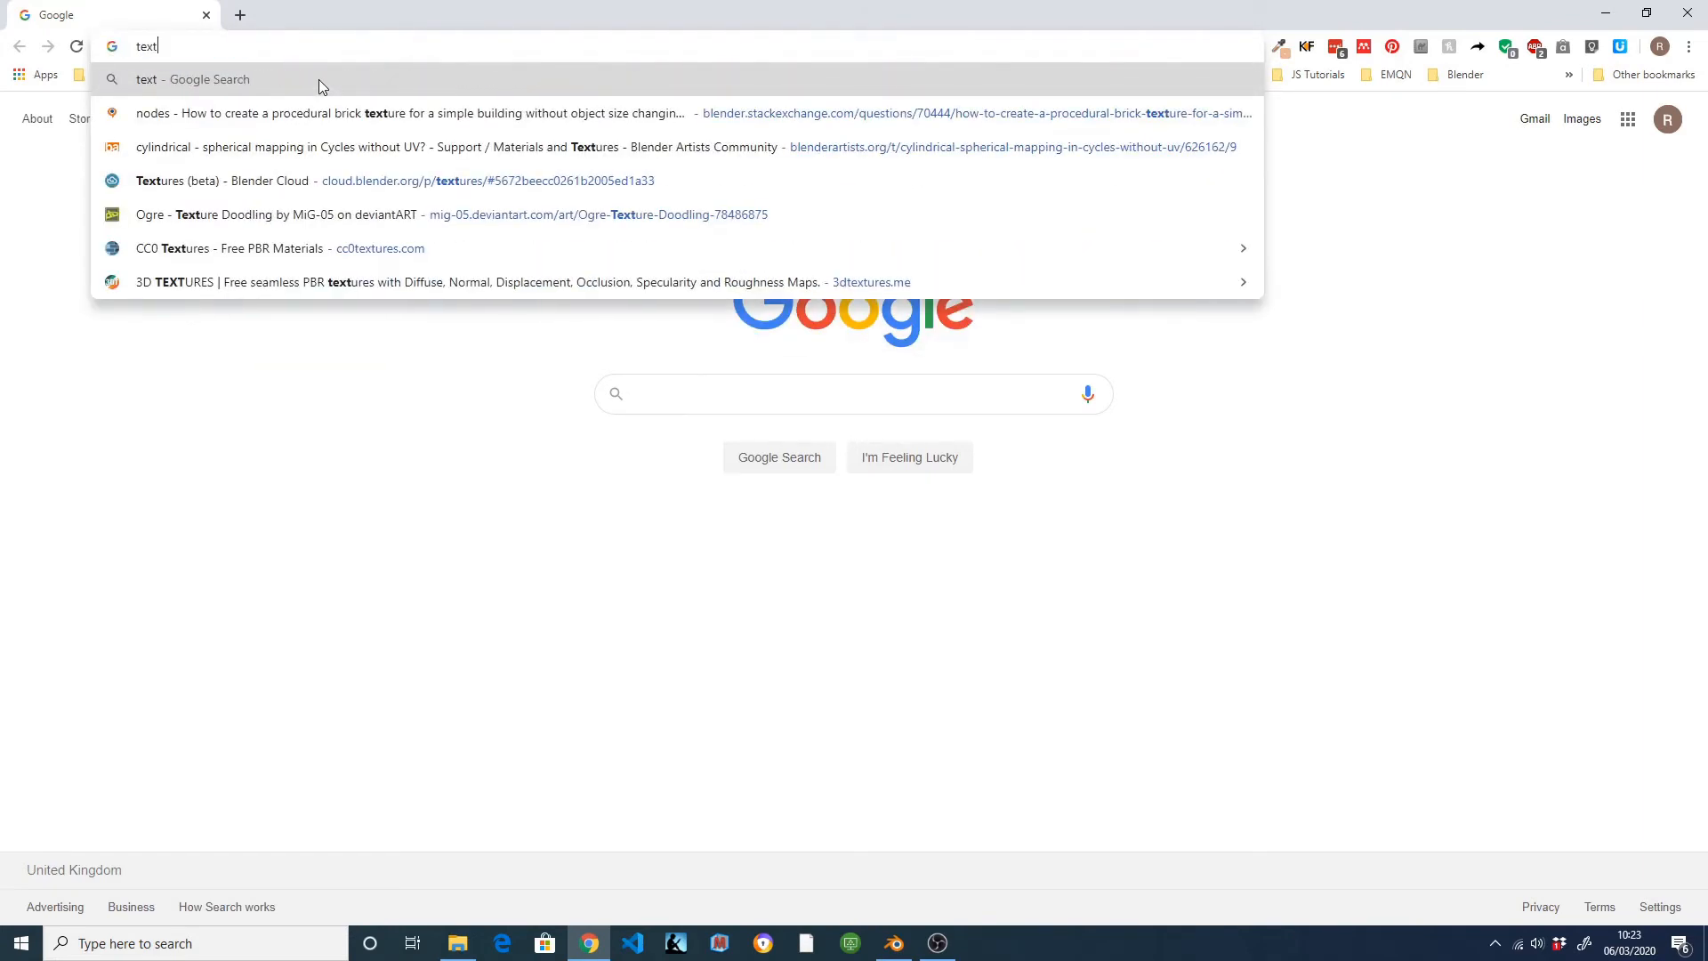
left_click(843, 282)
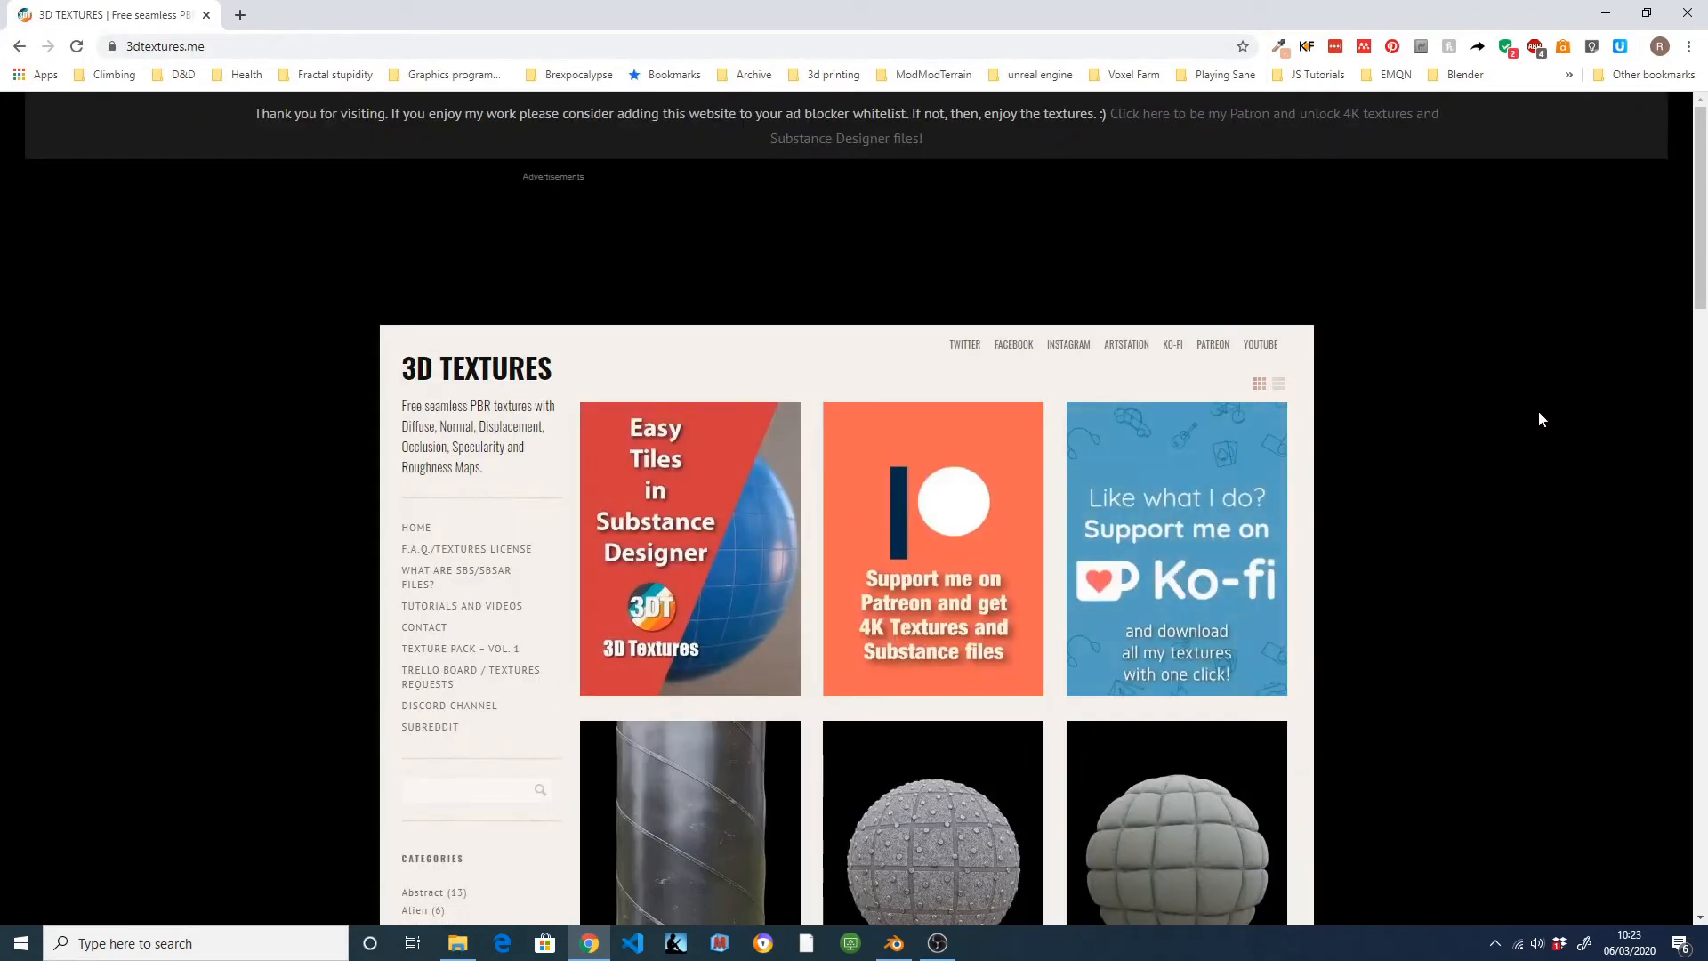
Browse the texture gallery and open the Leather Weave 001 texture page.
scroll(1508, 345, "down", 2)
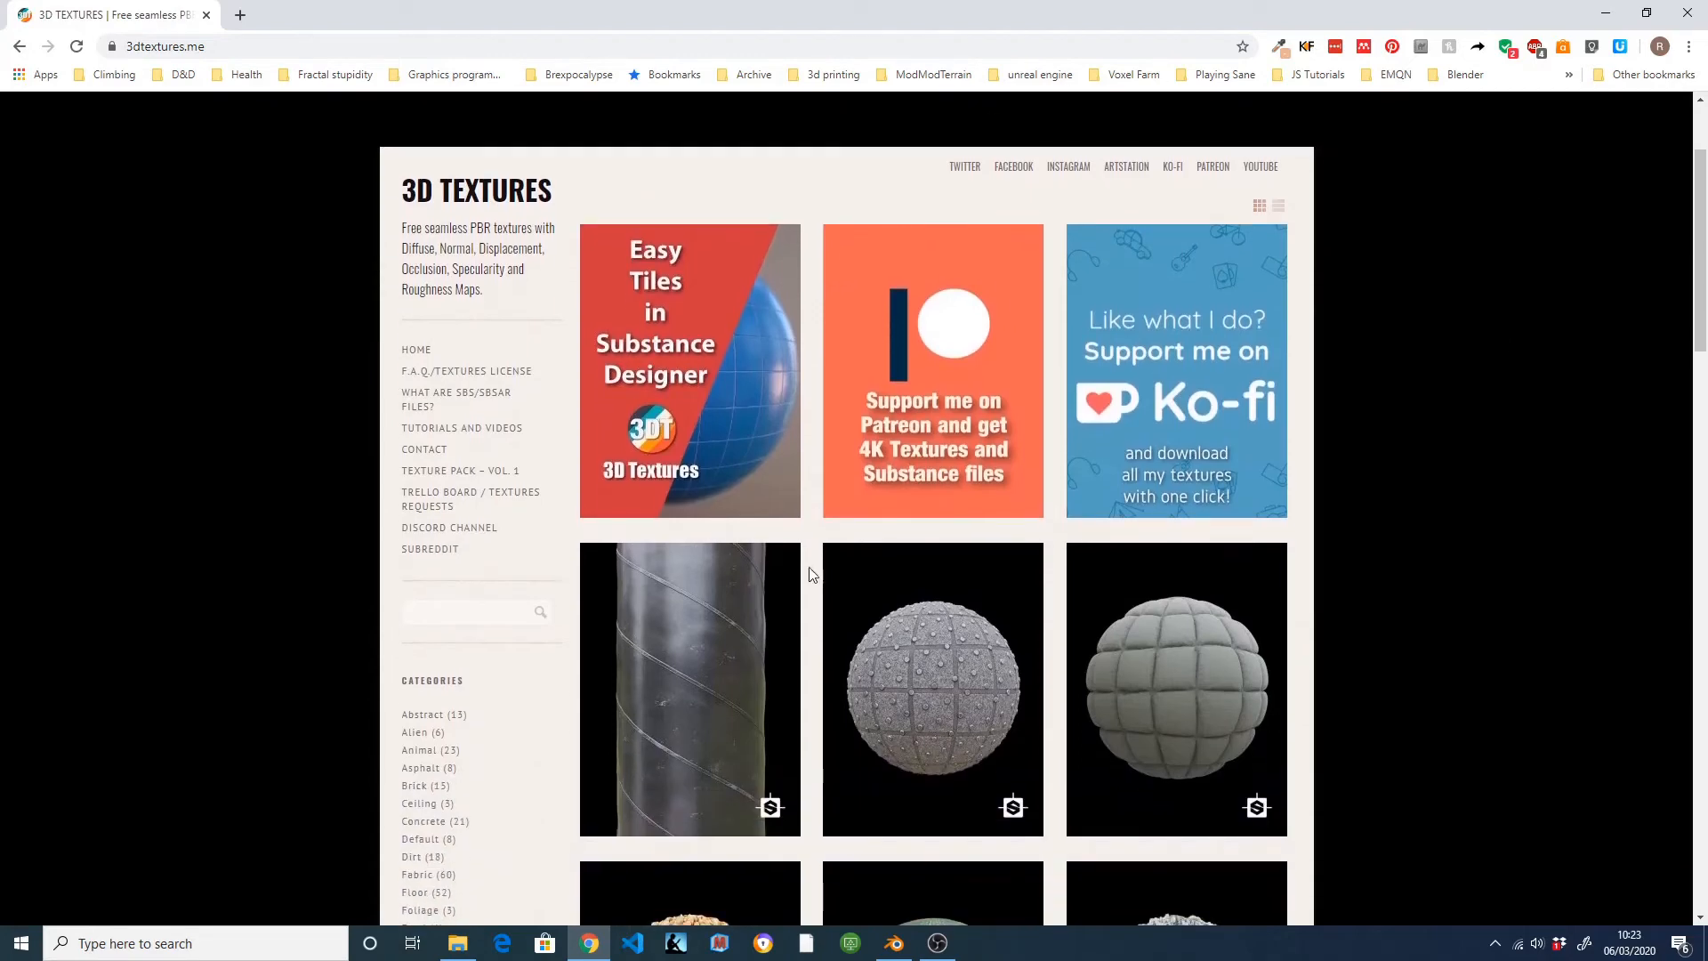
scroll(1466, 580, "down", 3)
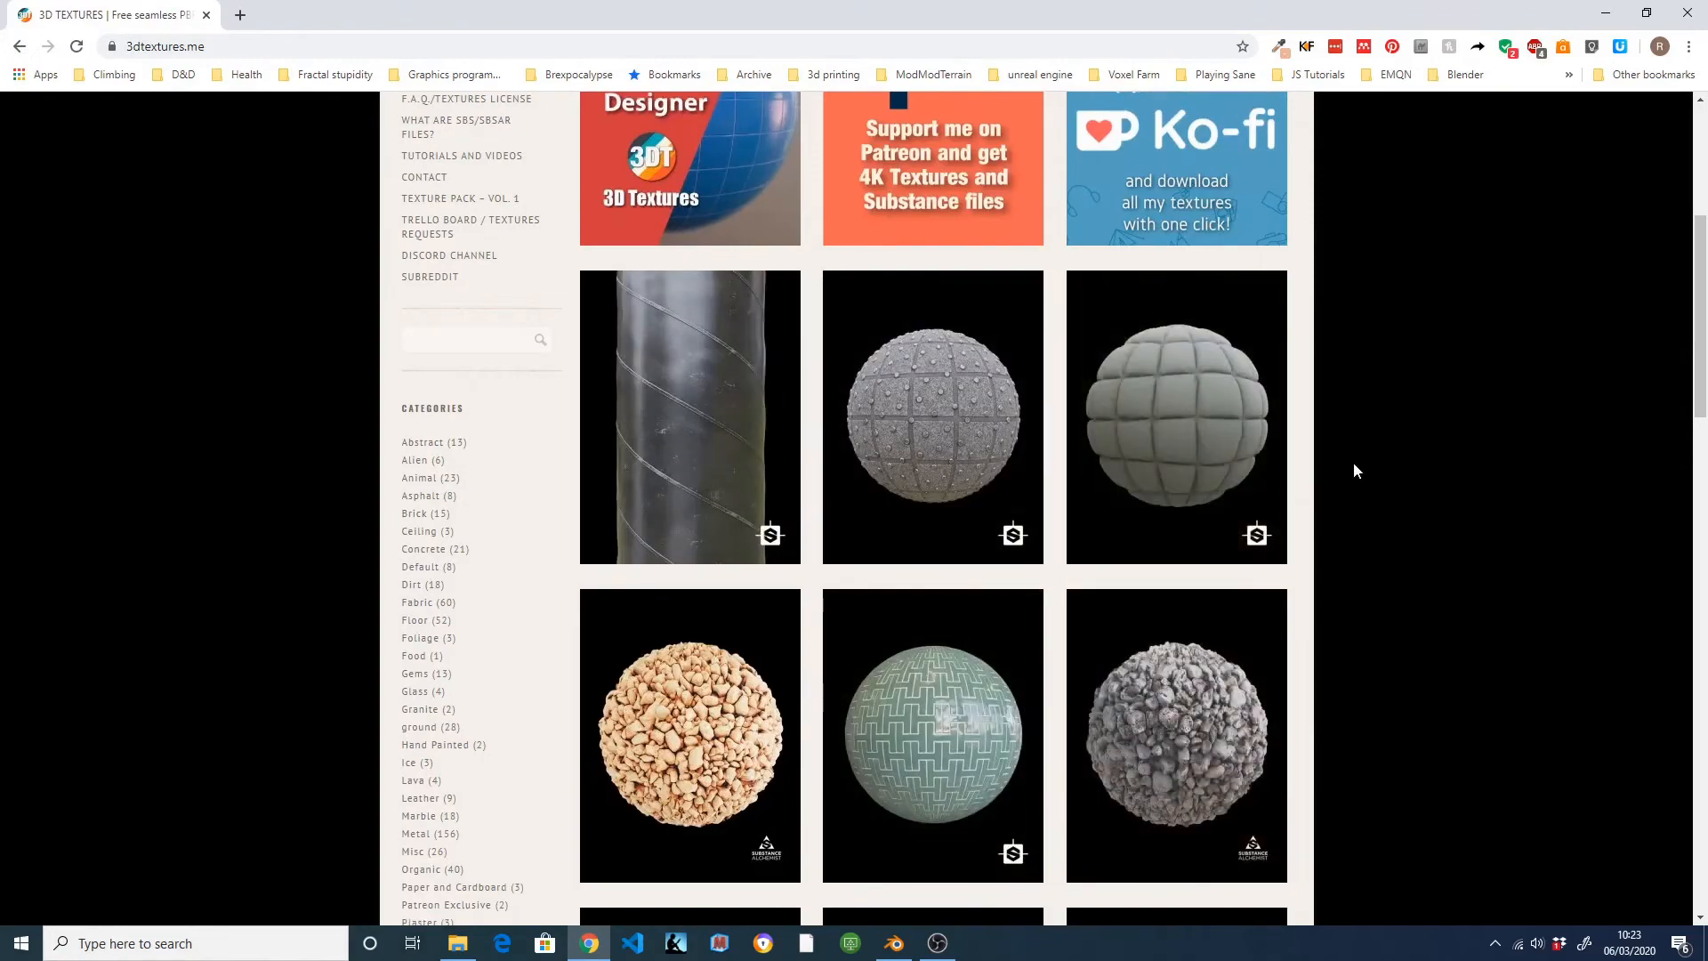
scroll(1353, 471, "down", 4)
scroll(1521, 515, "down", 2)
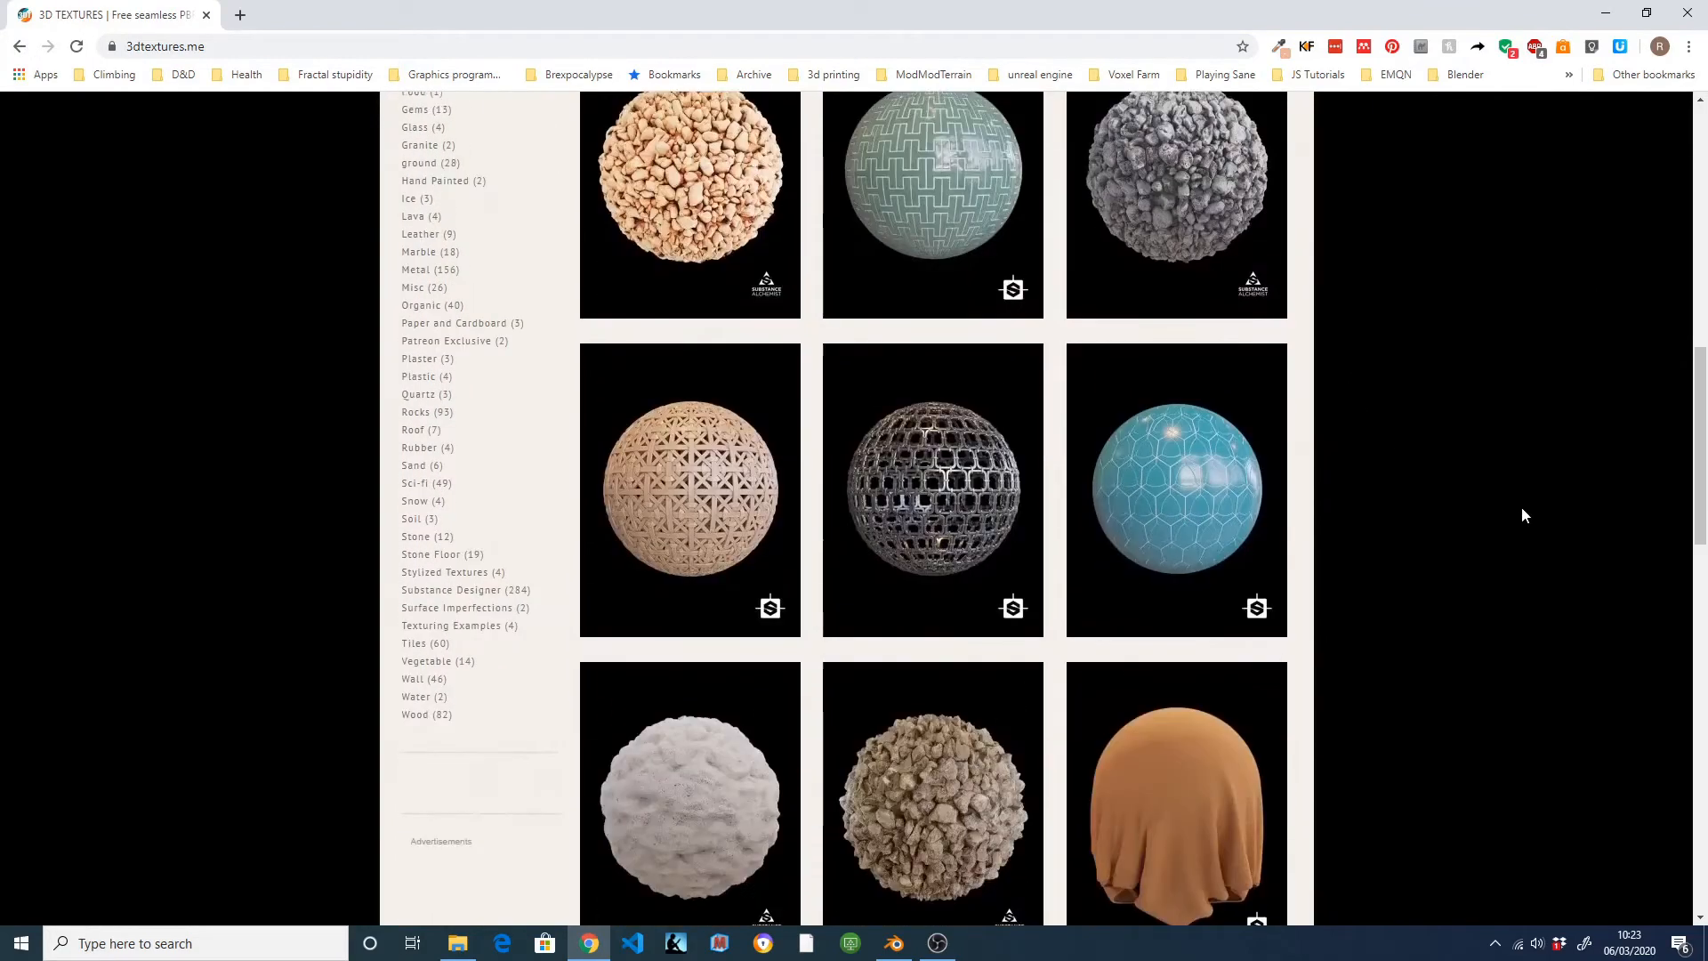
scroll(1521, 513, "down", 4)
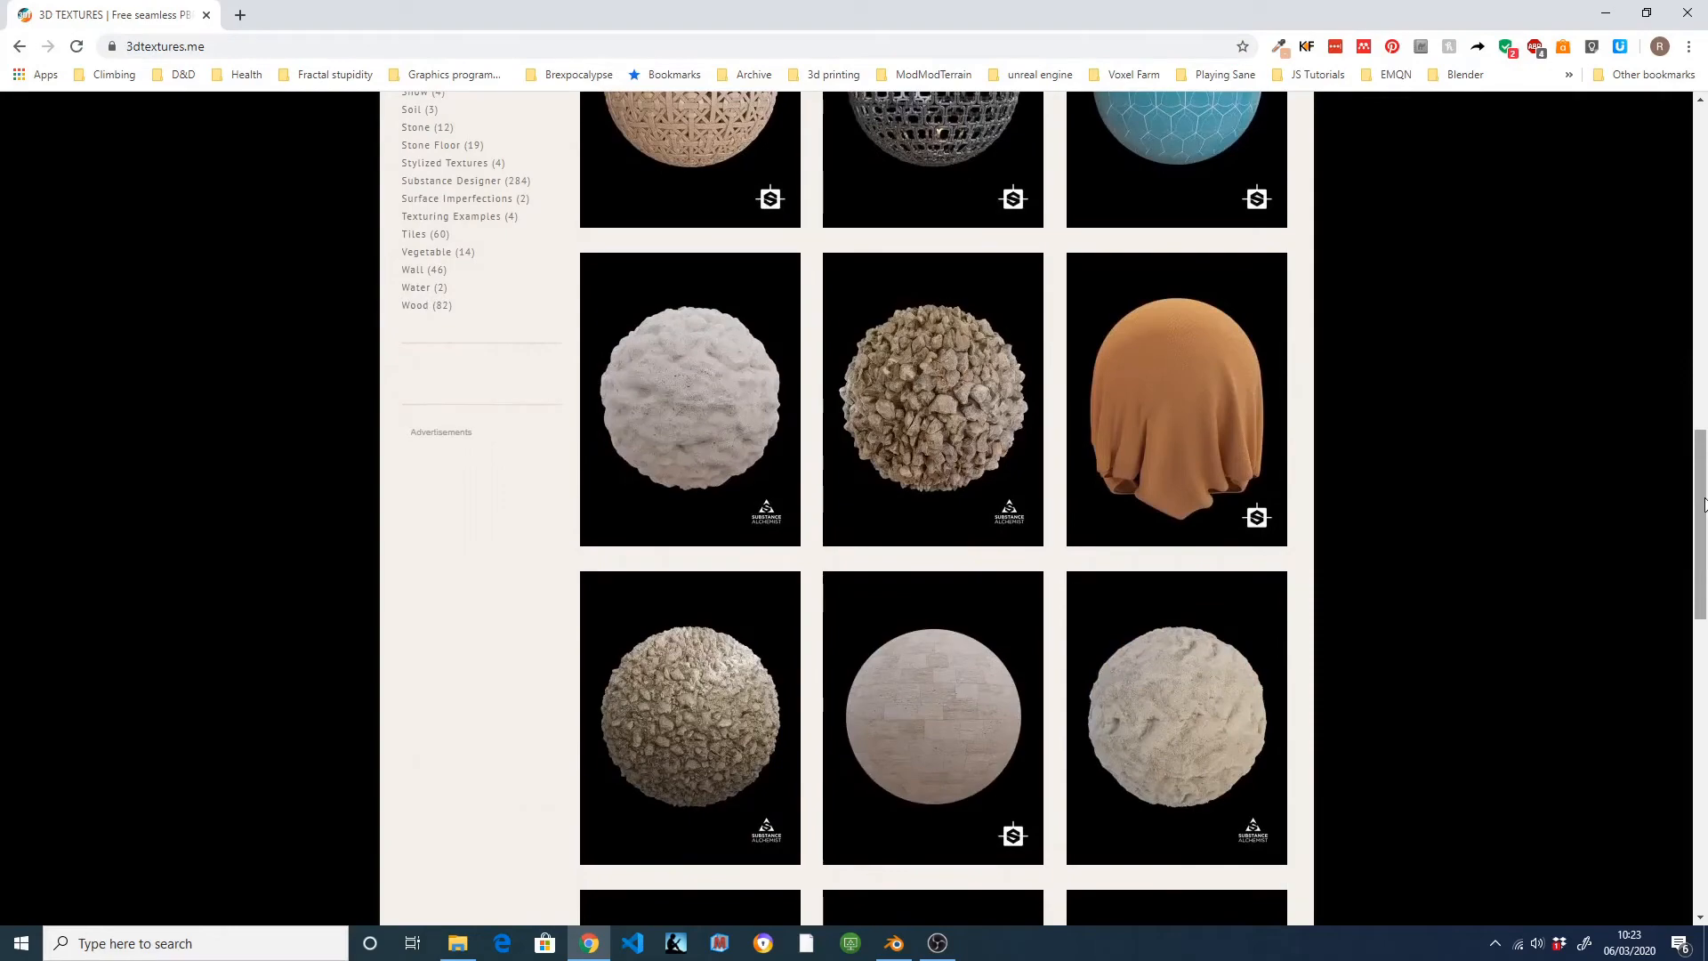
left_click_drag(1704, 505, 1628, 263)
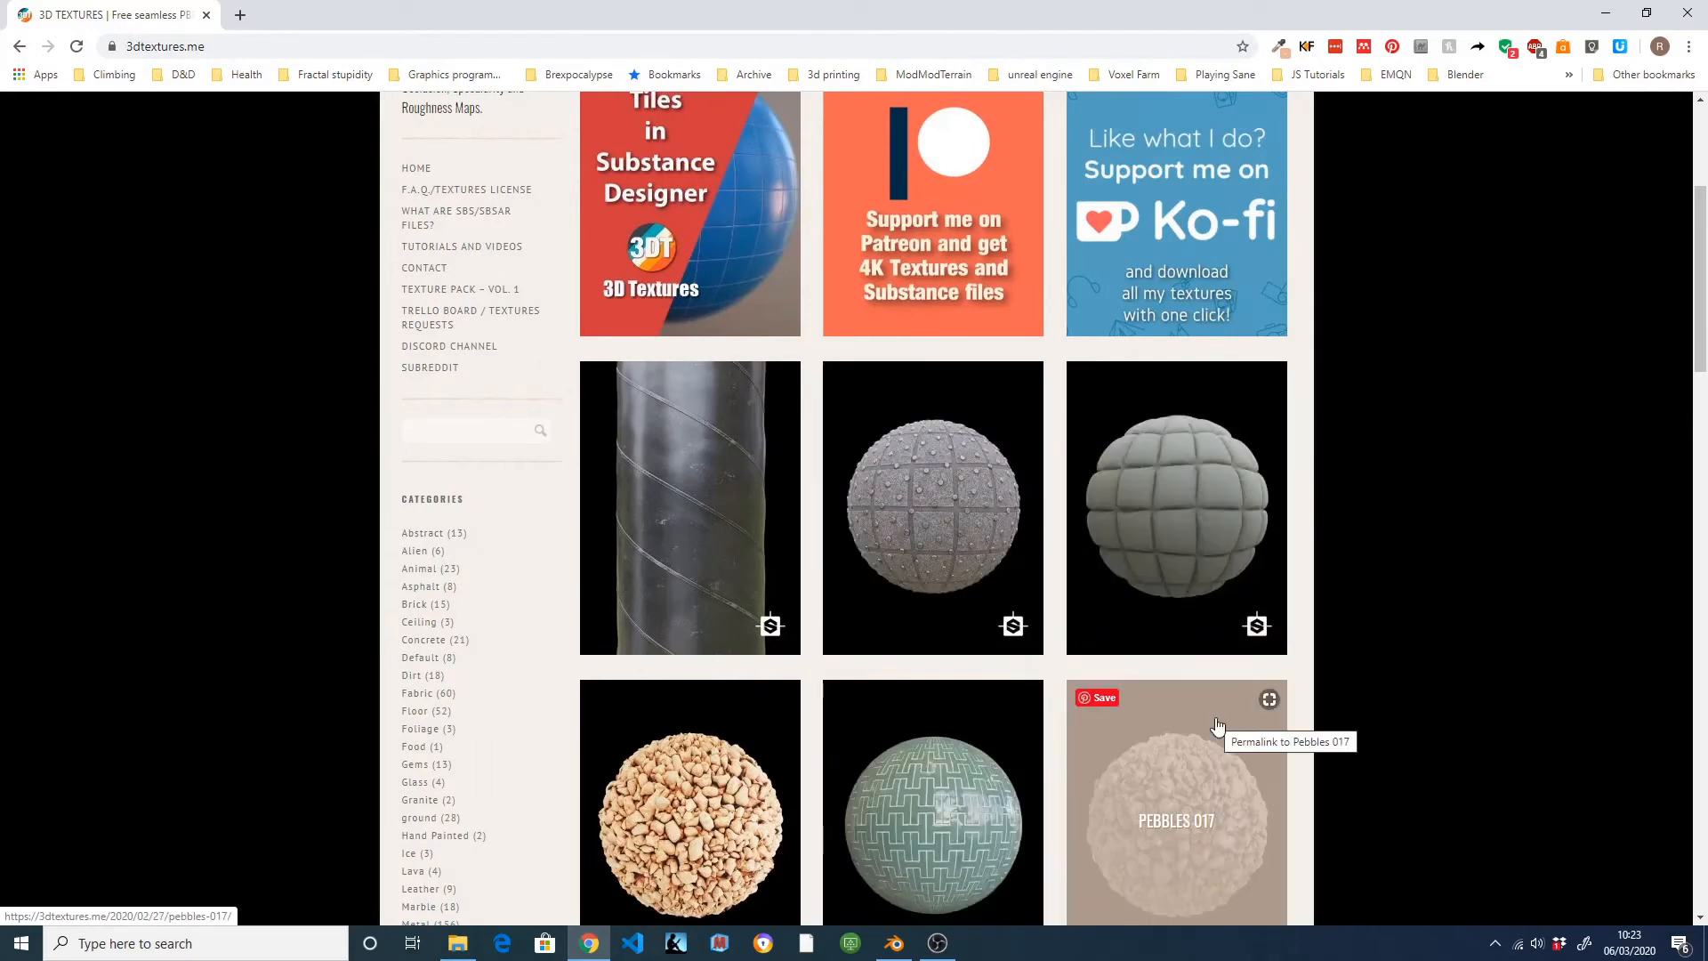
scroll(1479, 621, "down", 3)
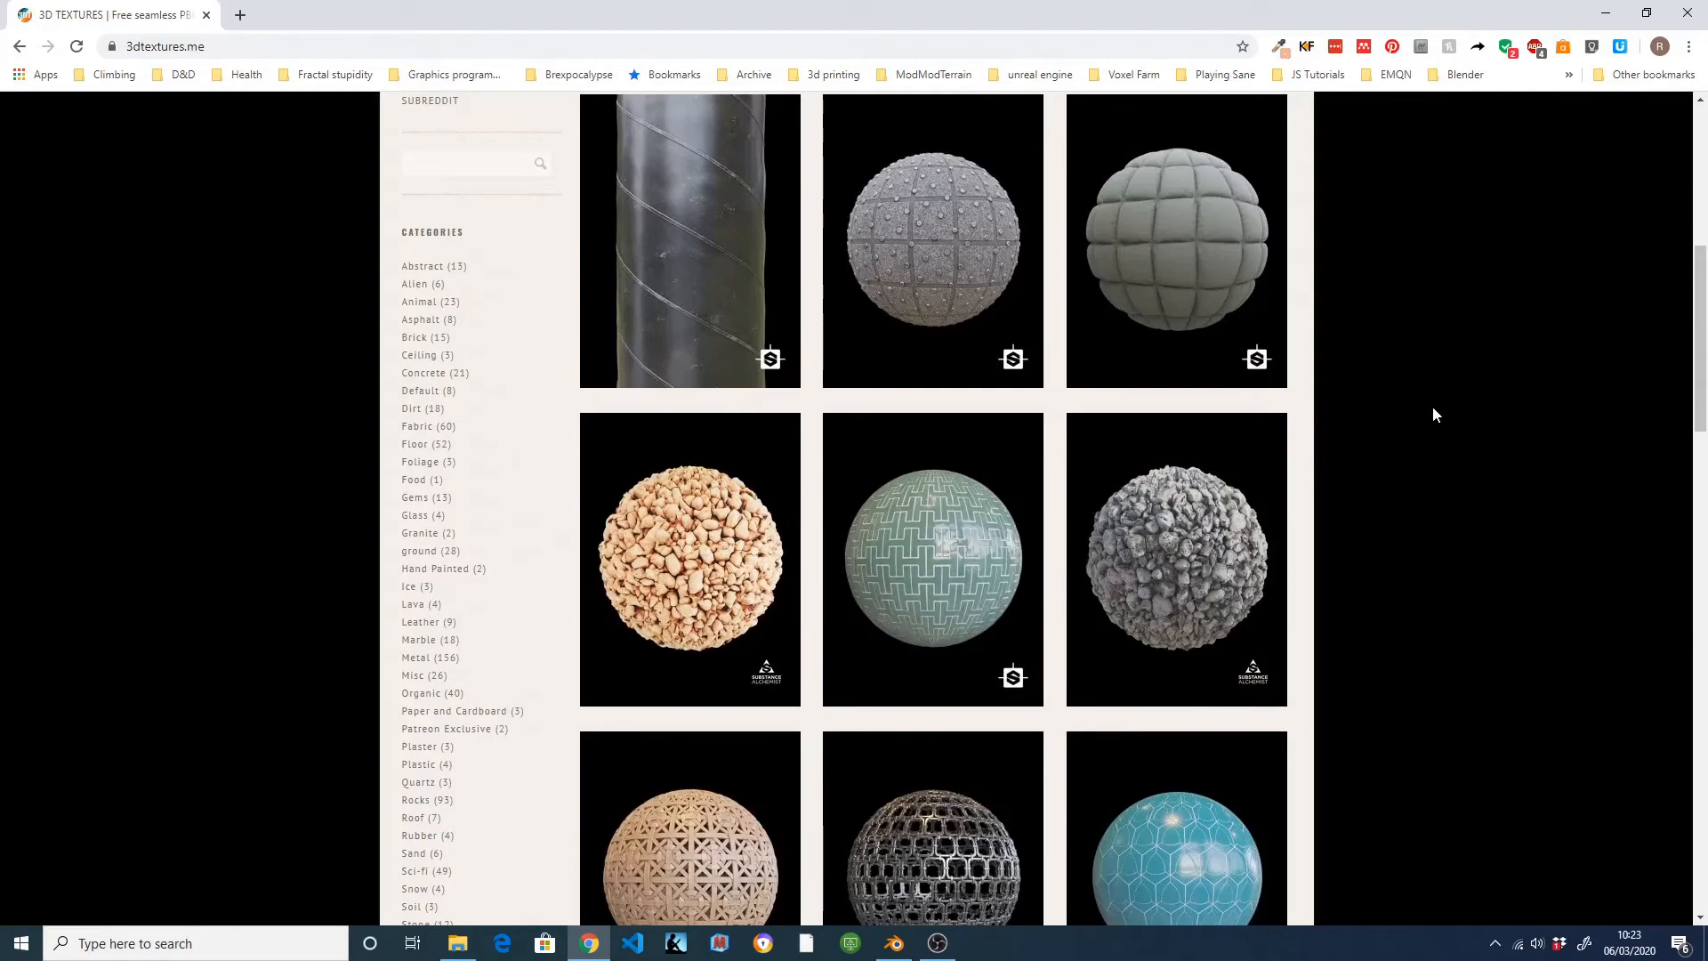
scroll(1432, 414, "down", 2)
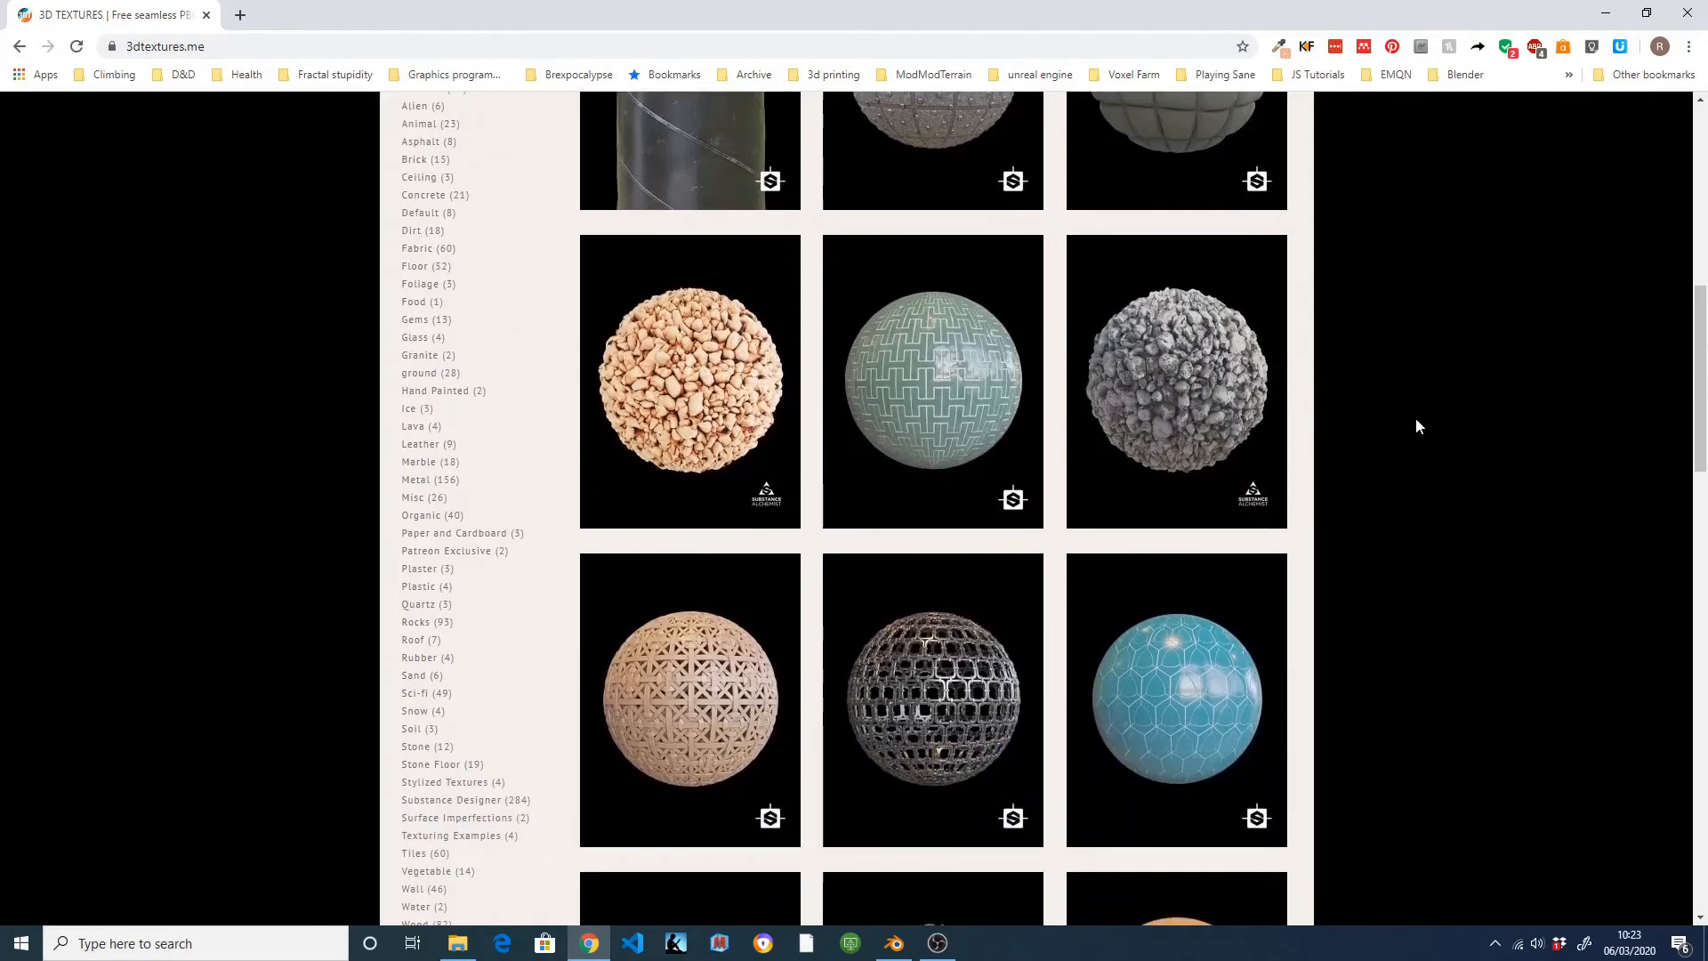
left_click(741, 669)
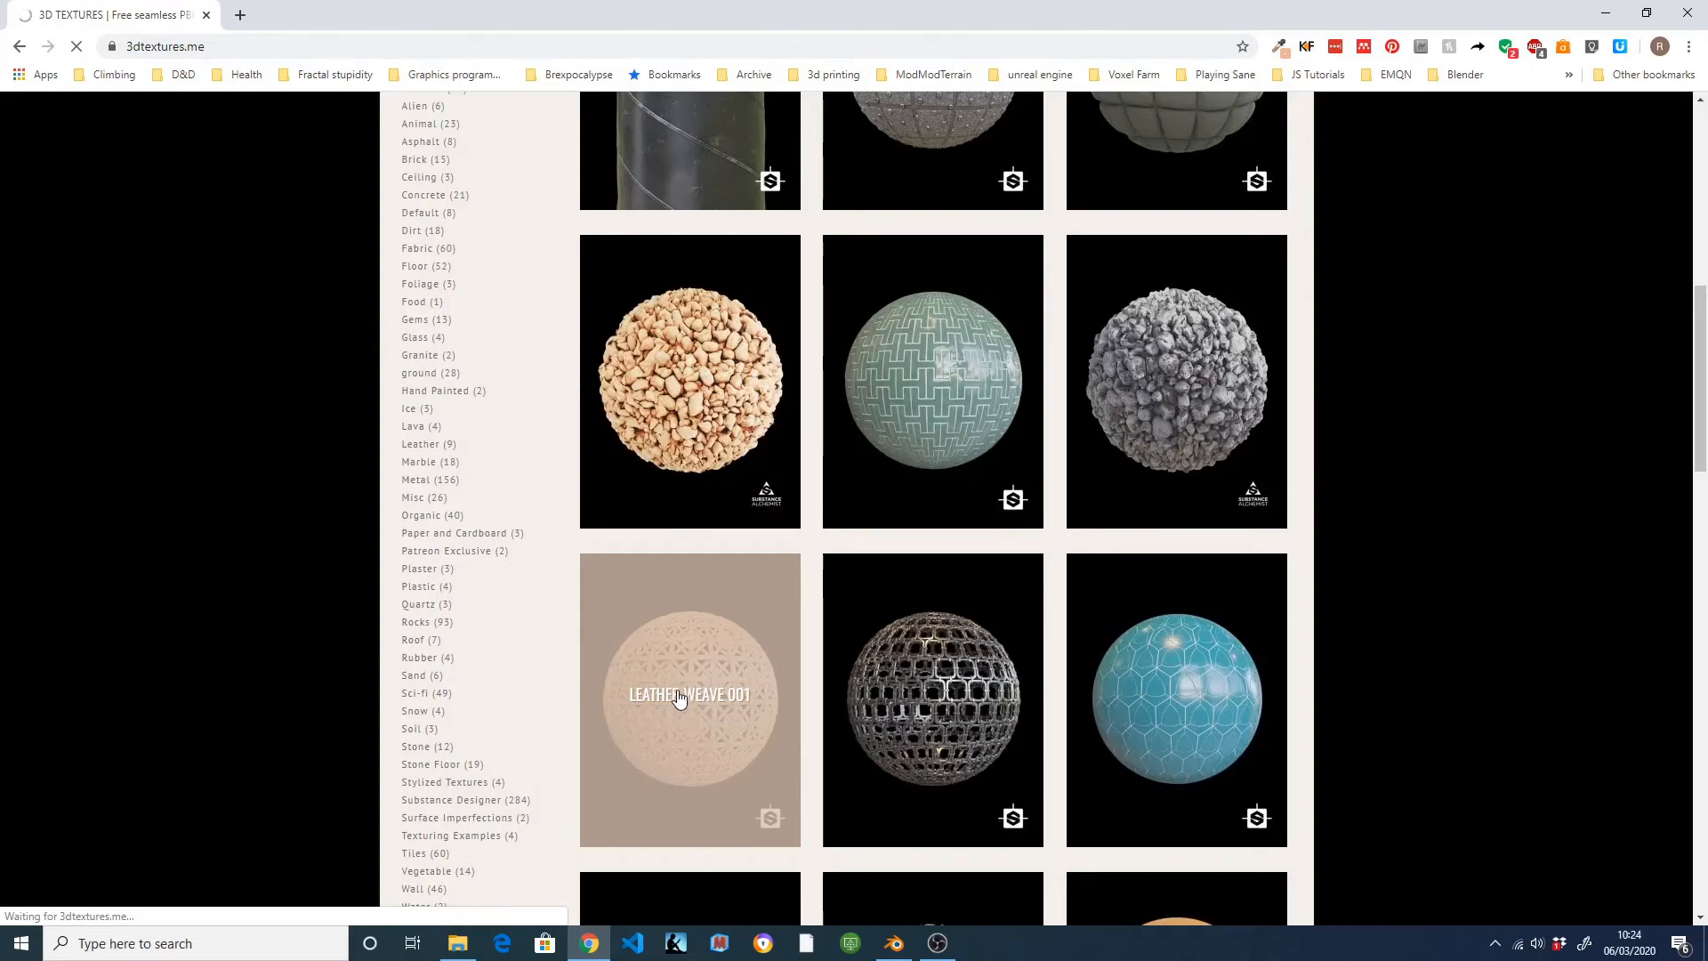
left_click(683, 642)
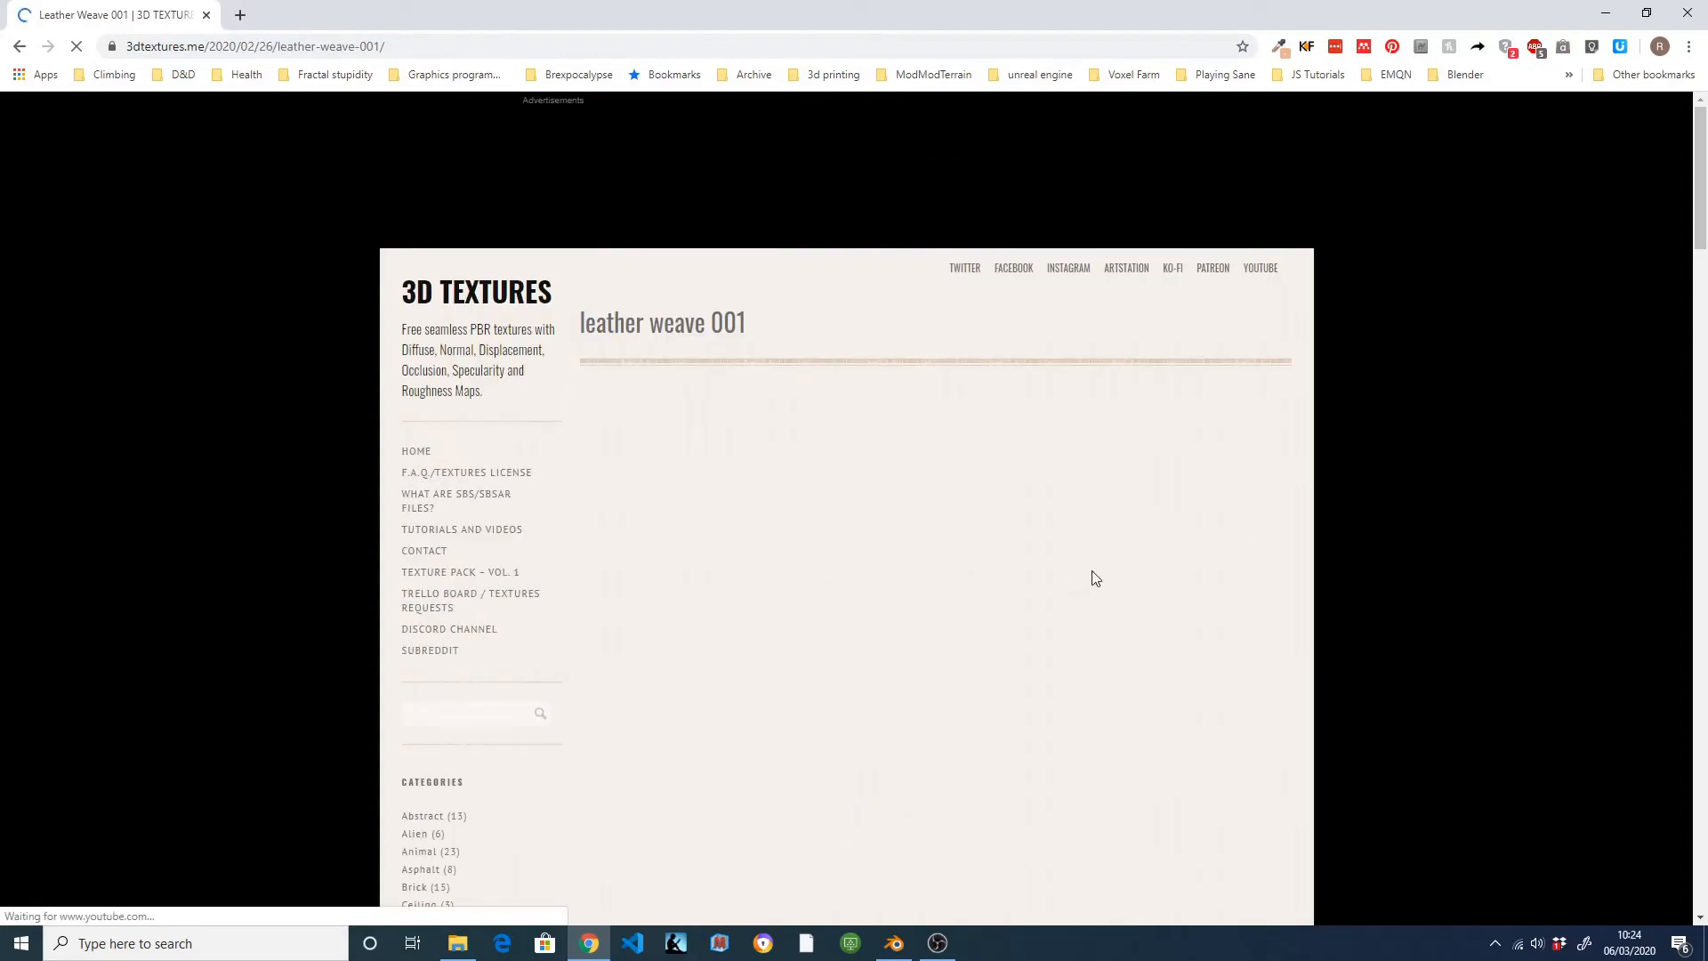
Open the download folder with all the Leather Weave 001 maps and show its files as a thumbnail grid.
scroll(1095, 580, "down", 7)
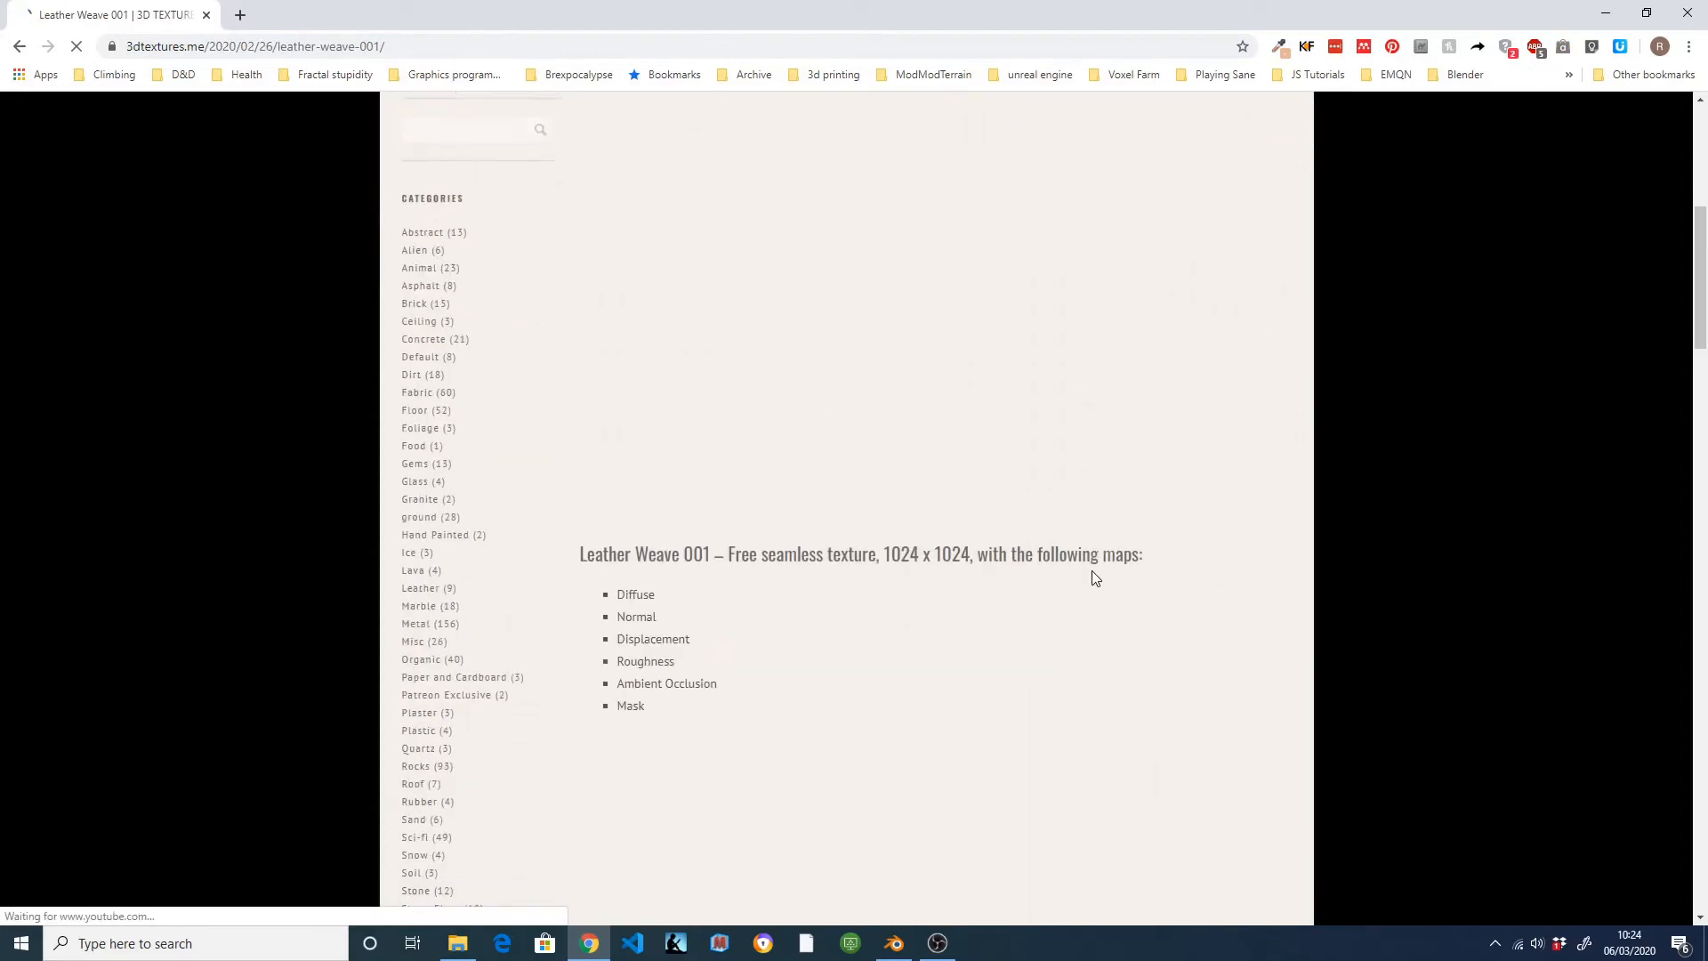
scroll(1095, 579, "down", 5)
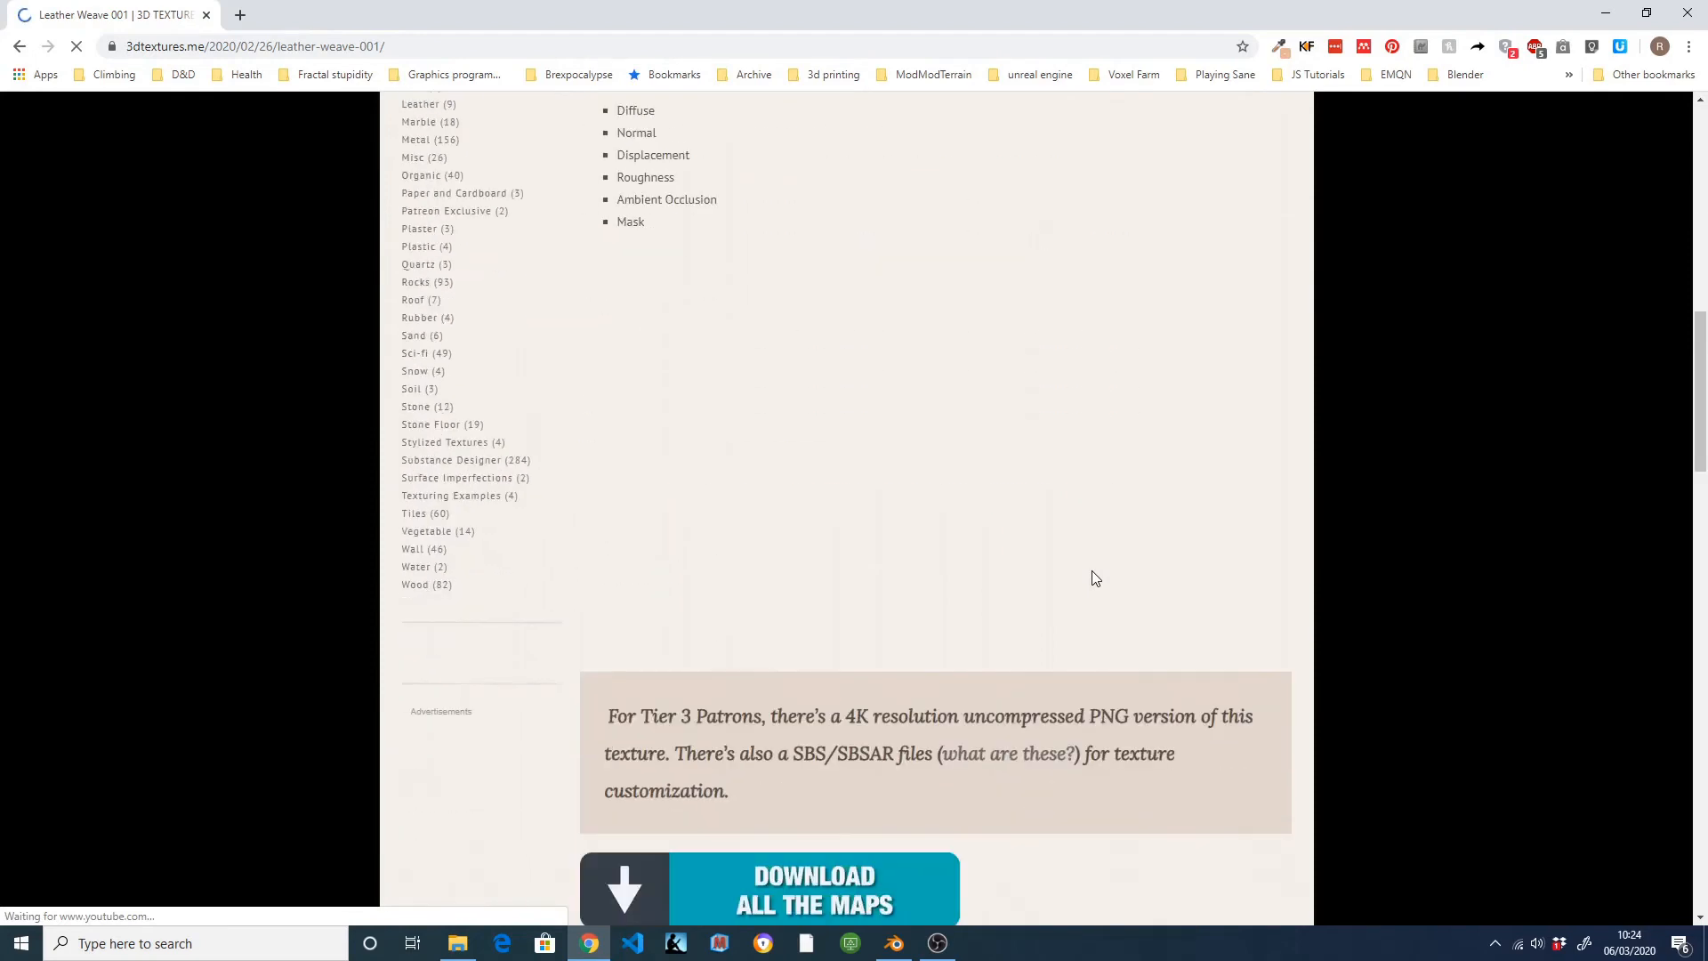
scroll(1095, 579, "down", 2)
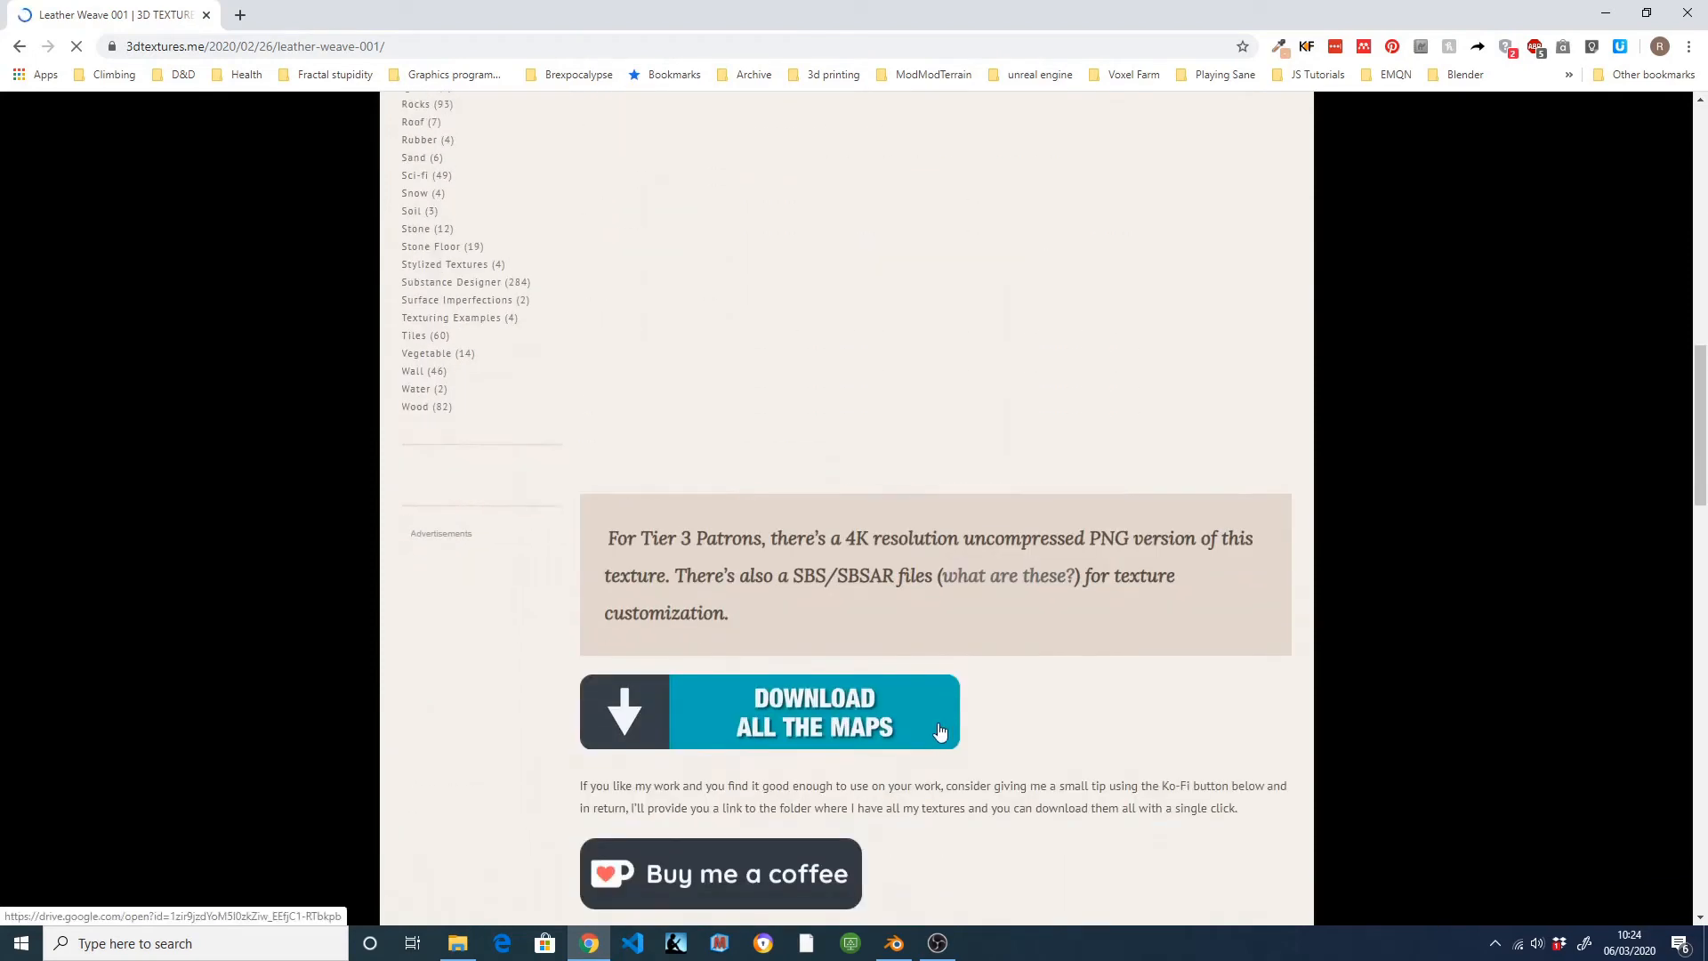
left_click(759, 707)
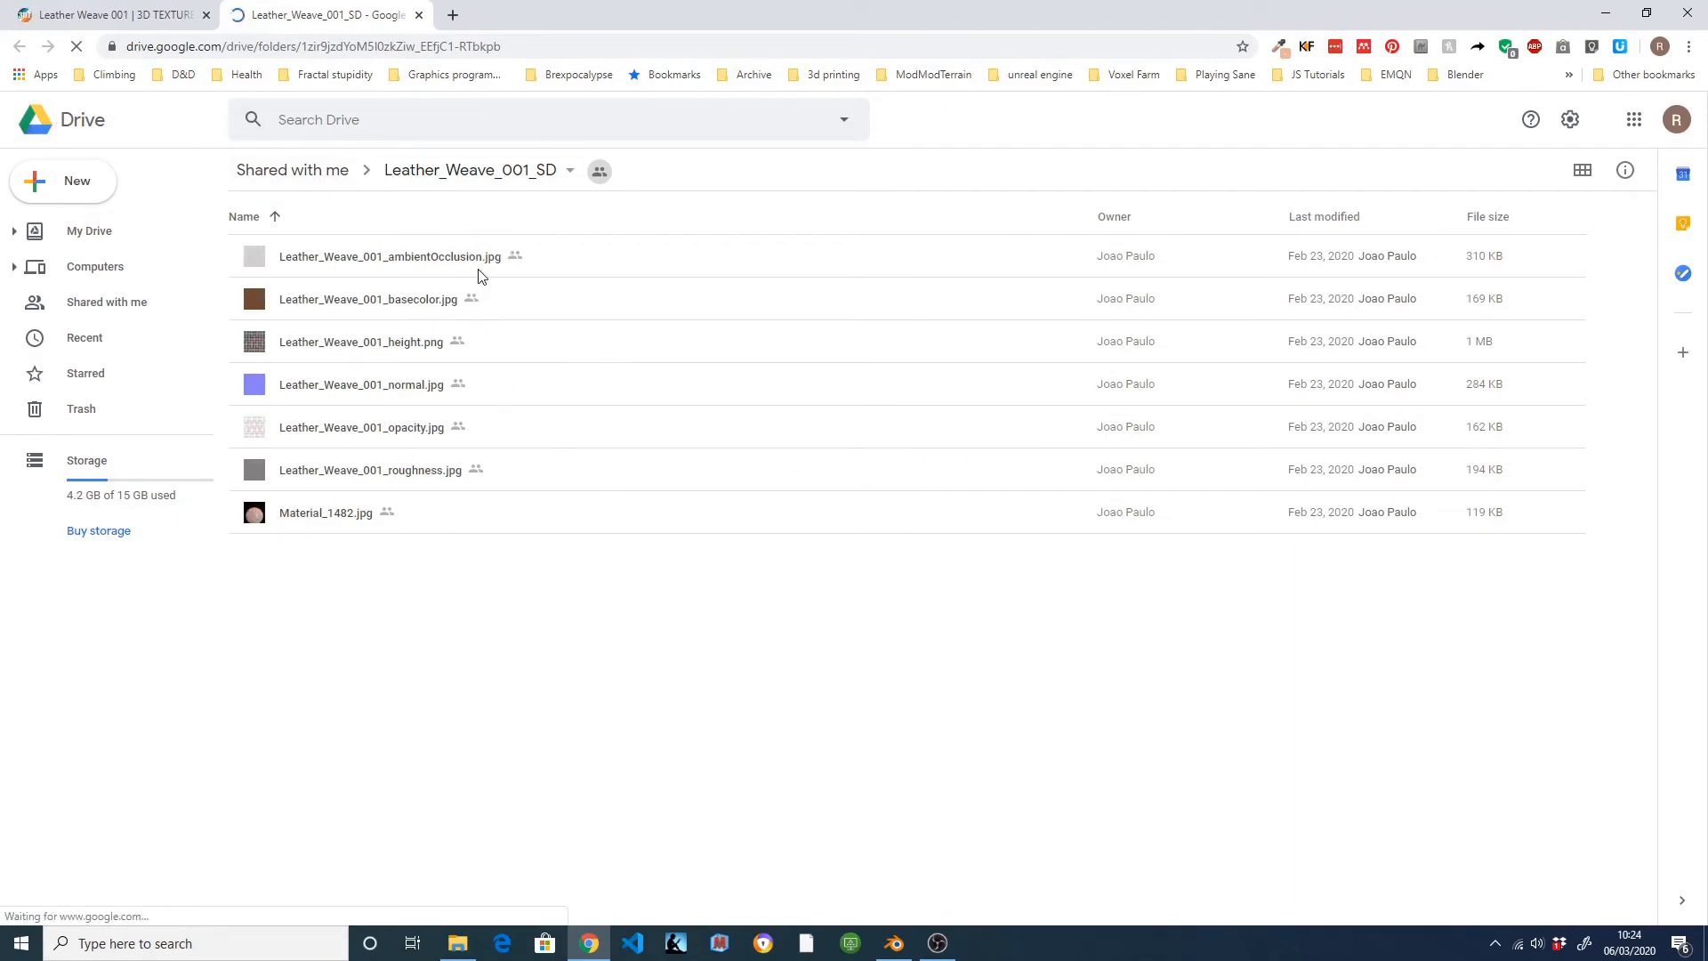
left_click(1585, 172)
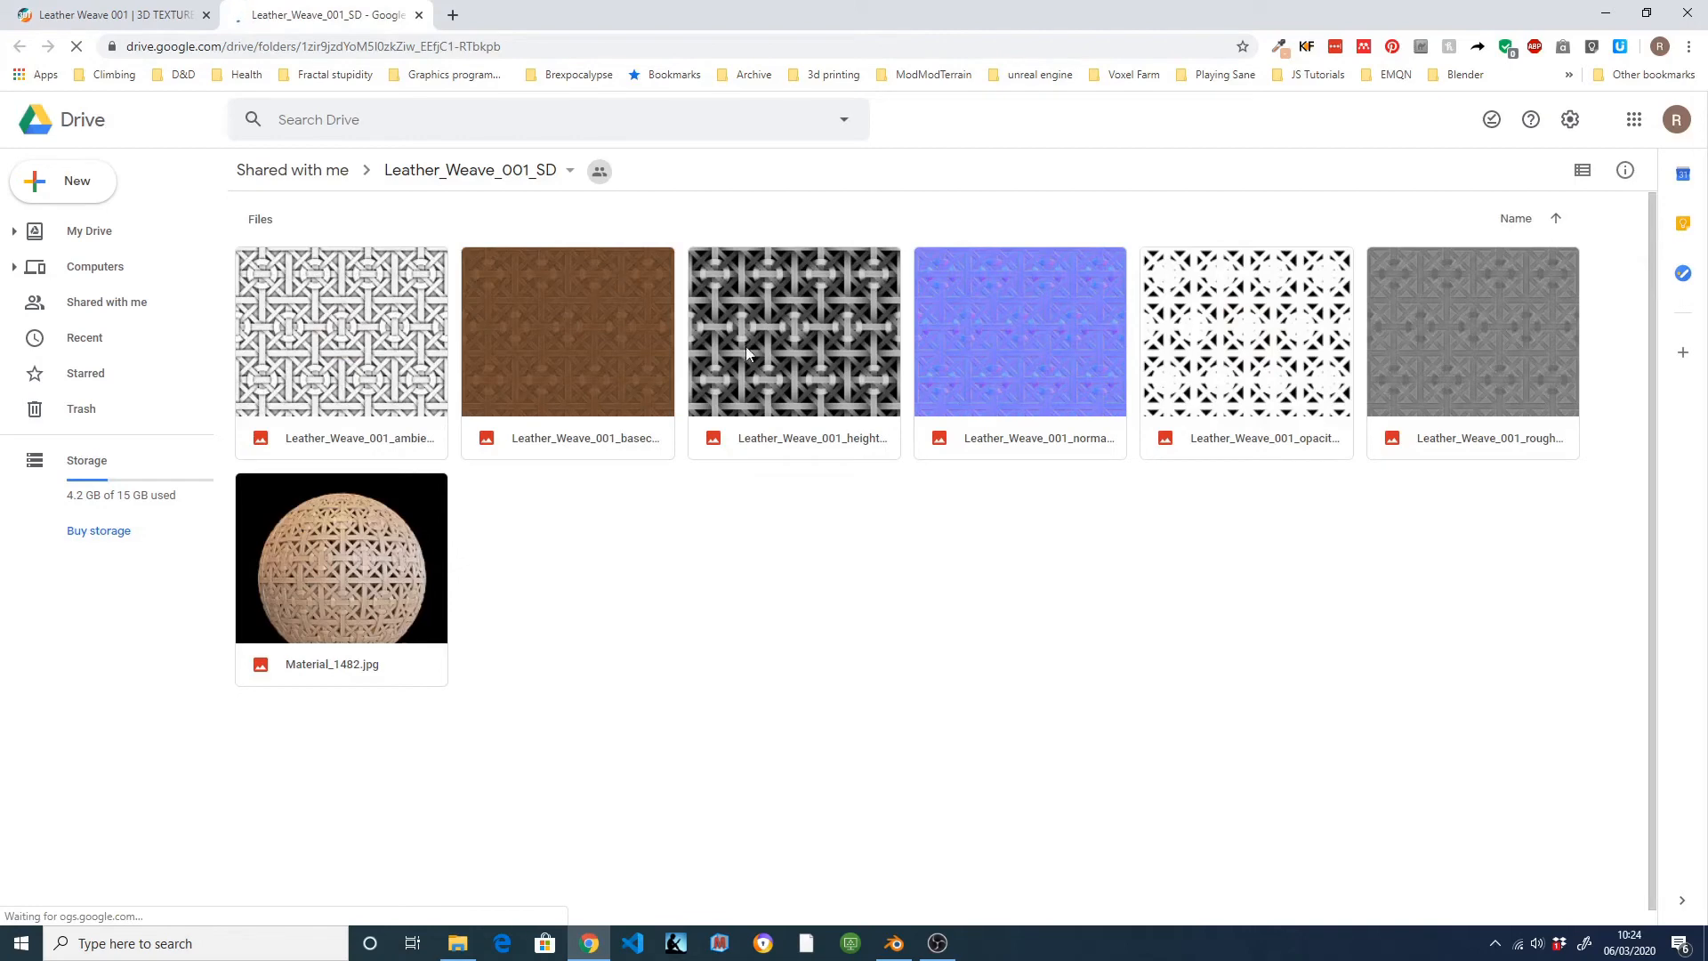
Look over the height, ambient occlusion and roughness maps in the Leather Weave 001 folder.
left_click(593, 341)
left_click(854, 334)
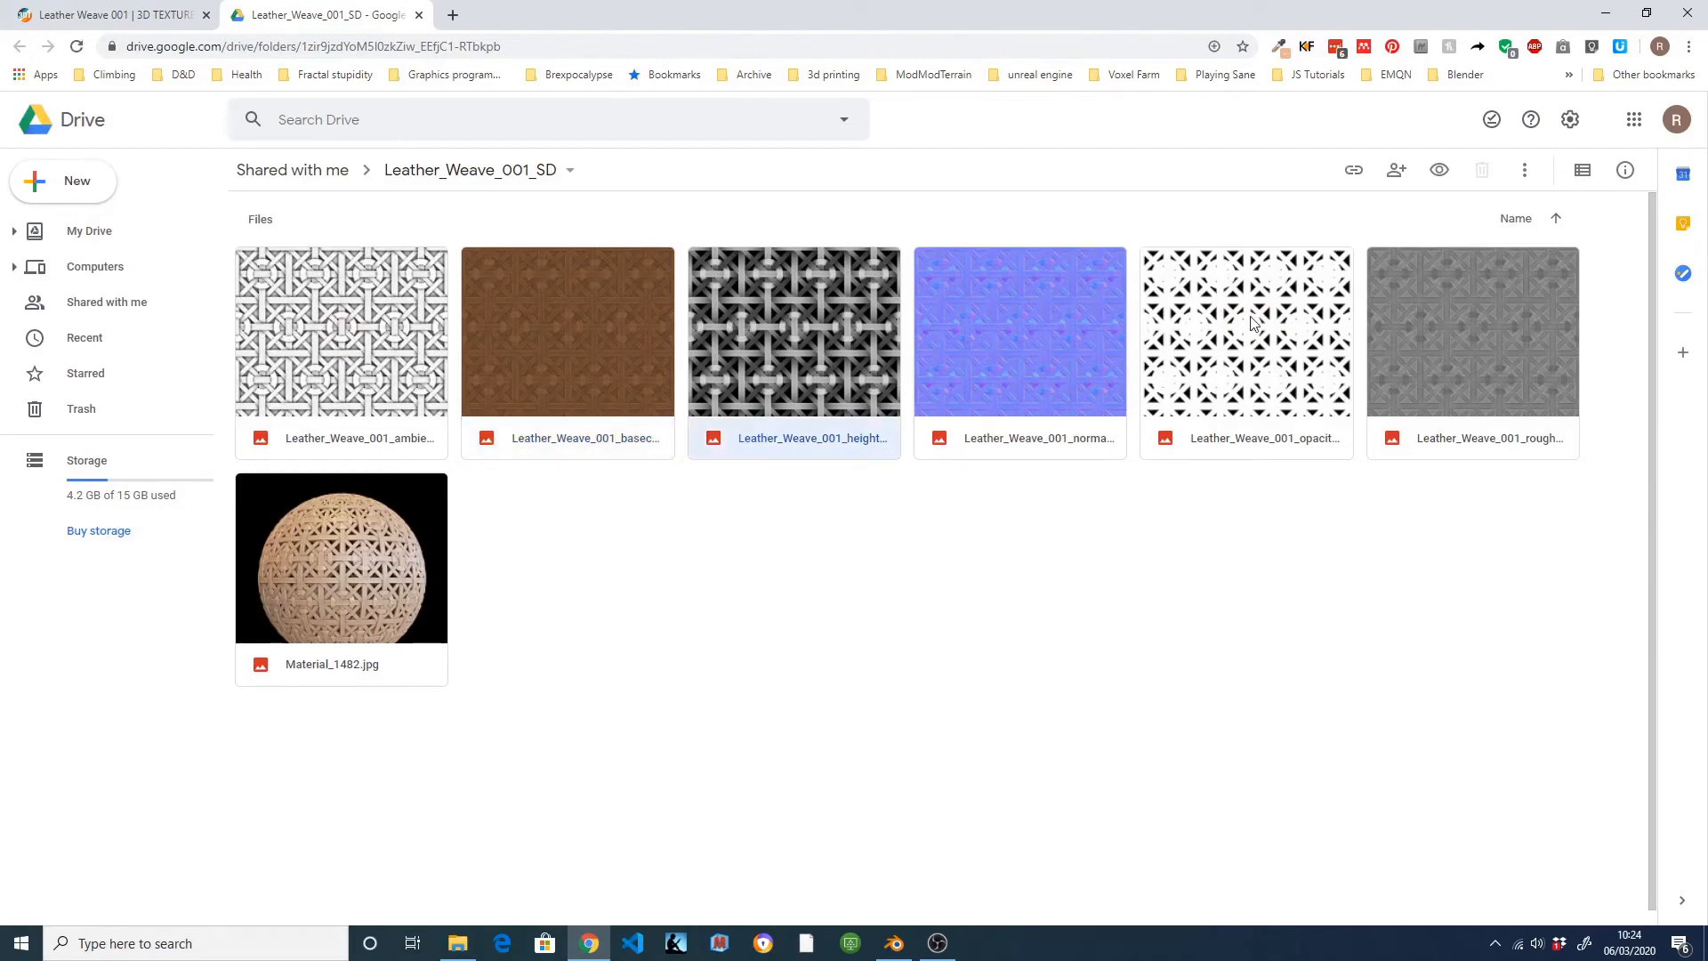
left_click(382, 334)
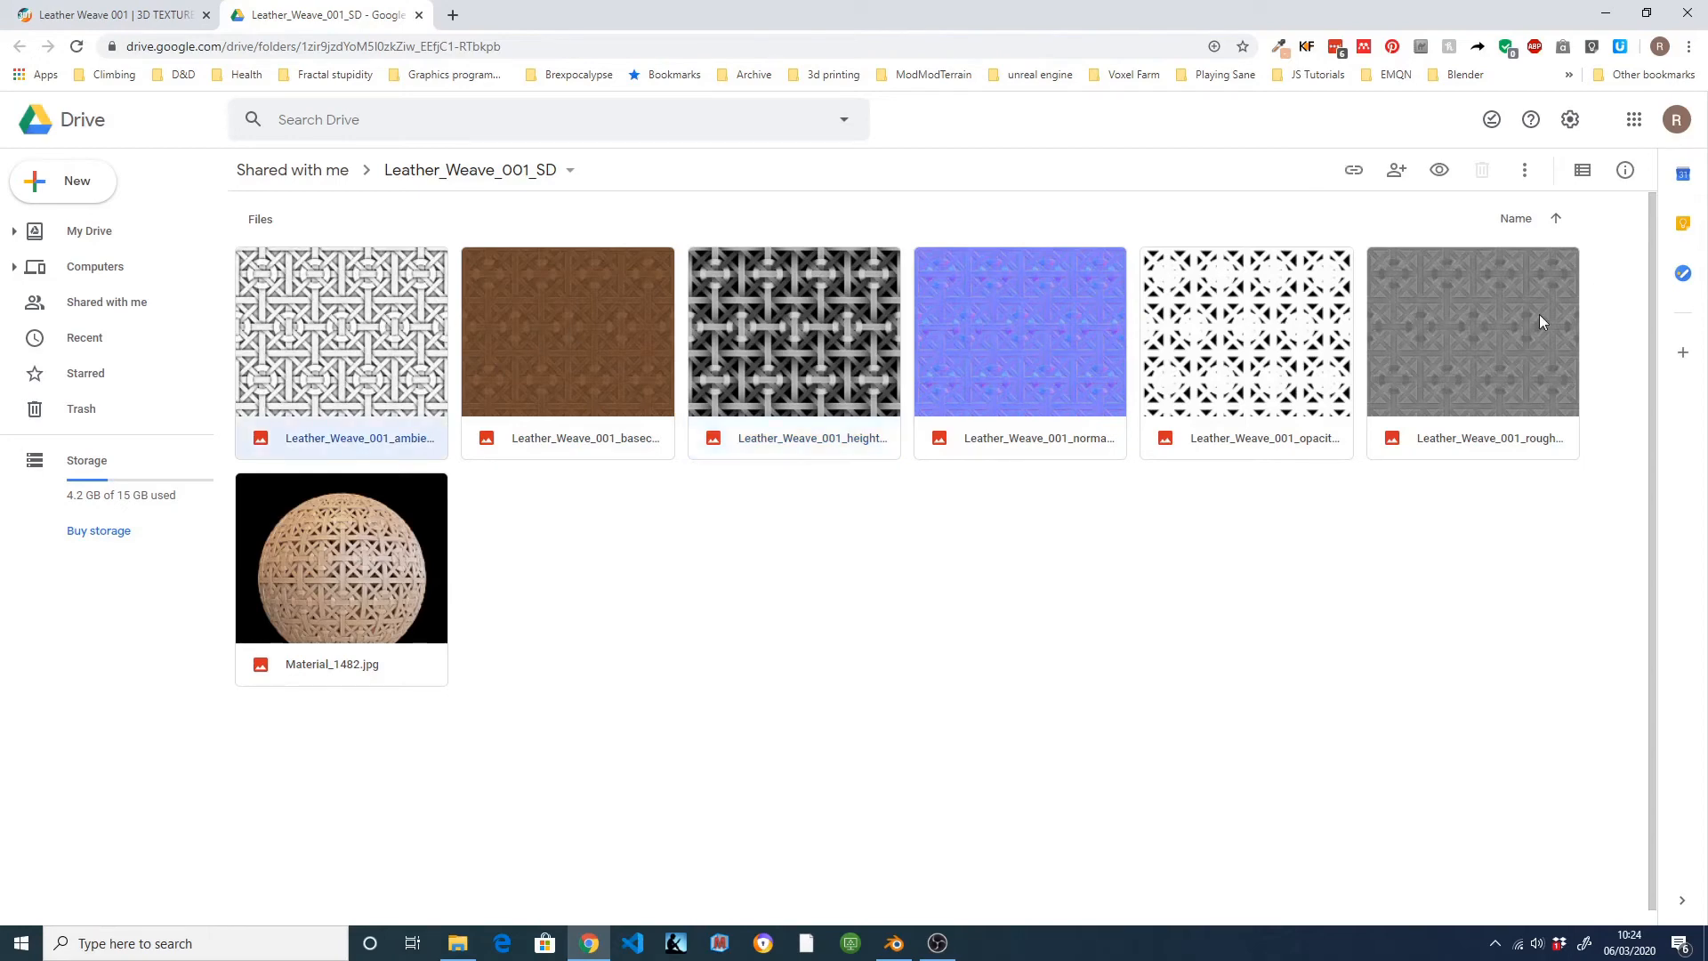
left_click(1452, 287)
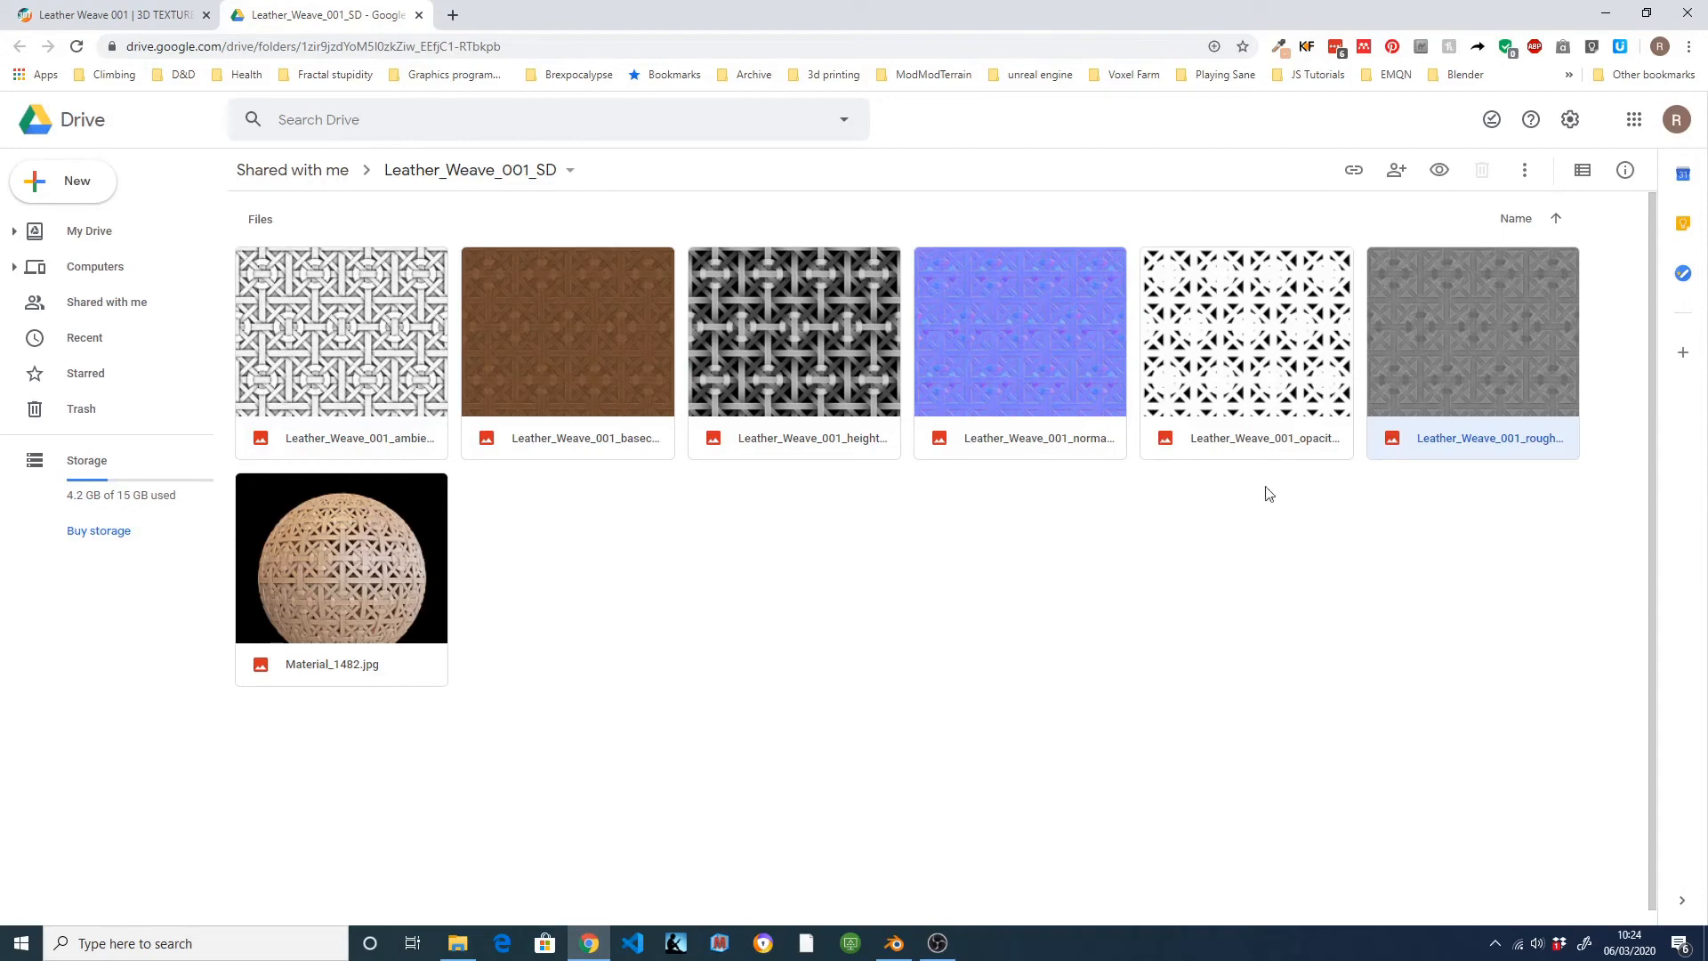
left_click(786, 607)
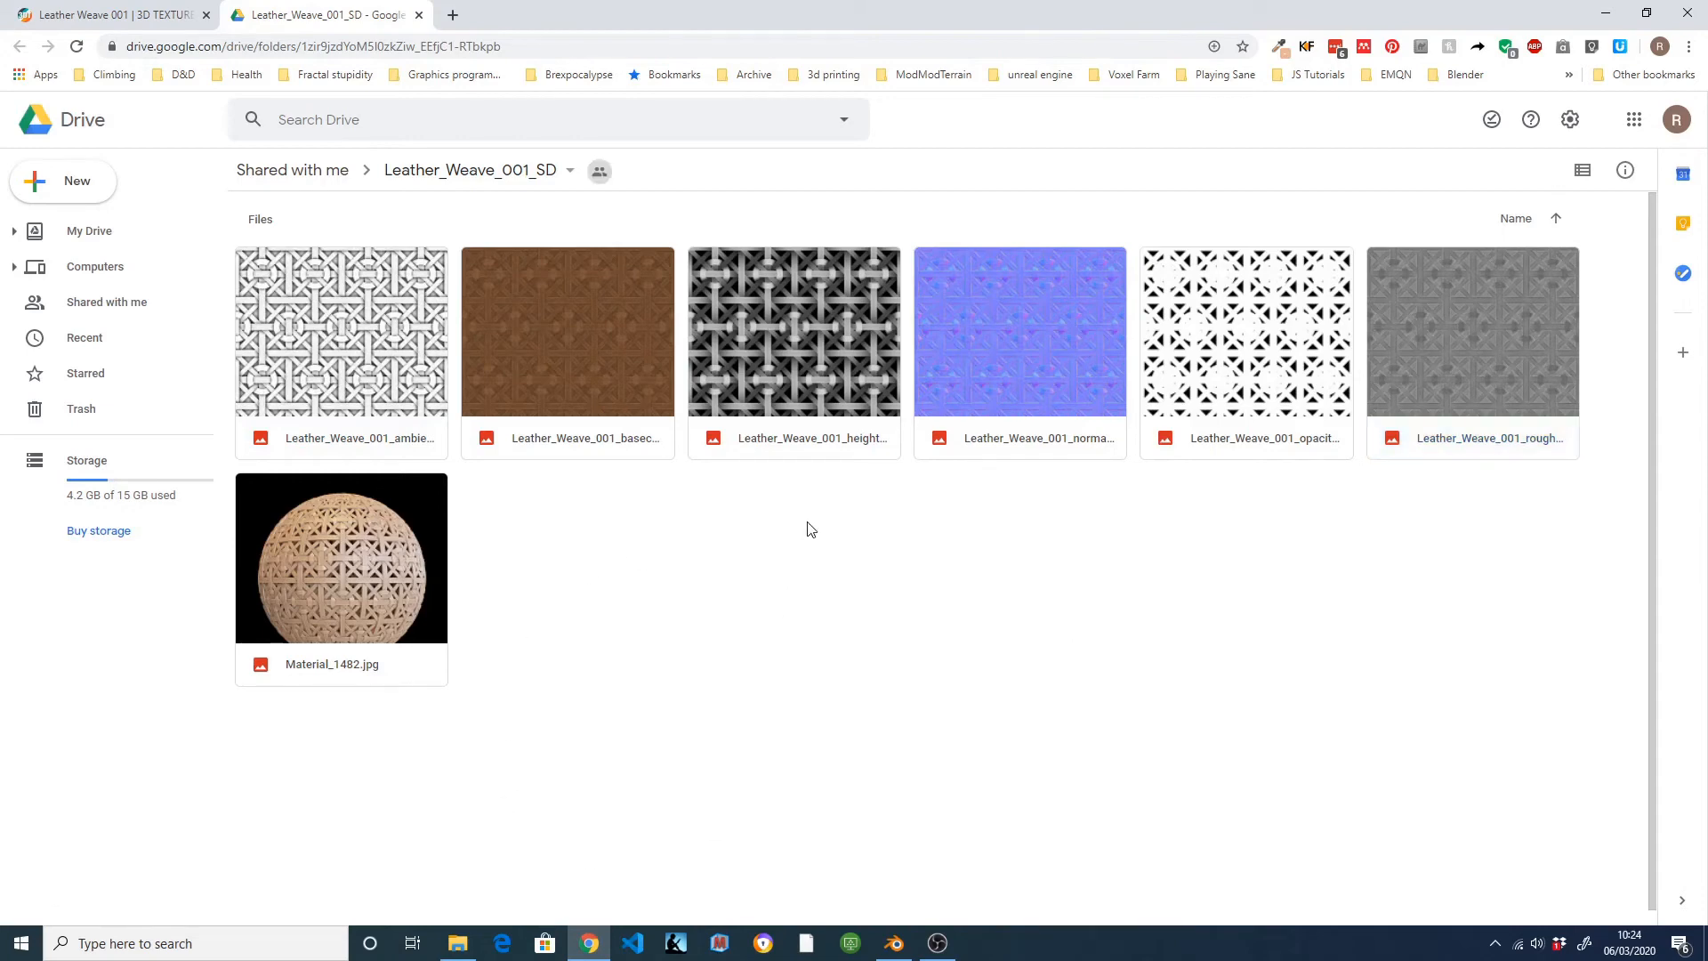
Preview Leather_Weave_001_height.png at full size and start downloading it.
left_click(824, 344)
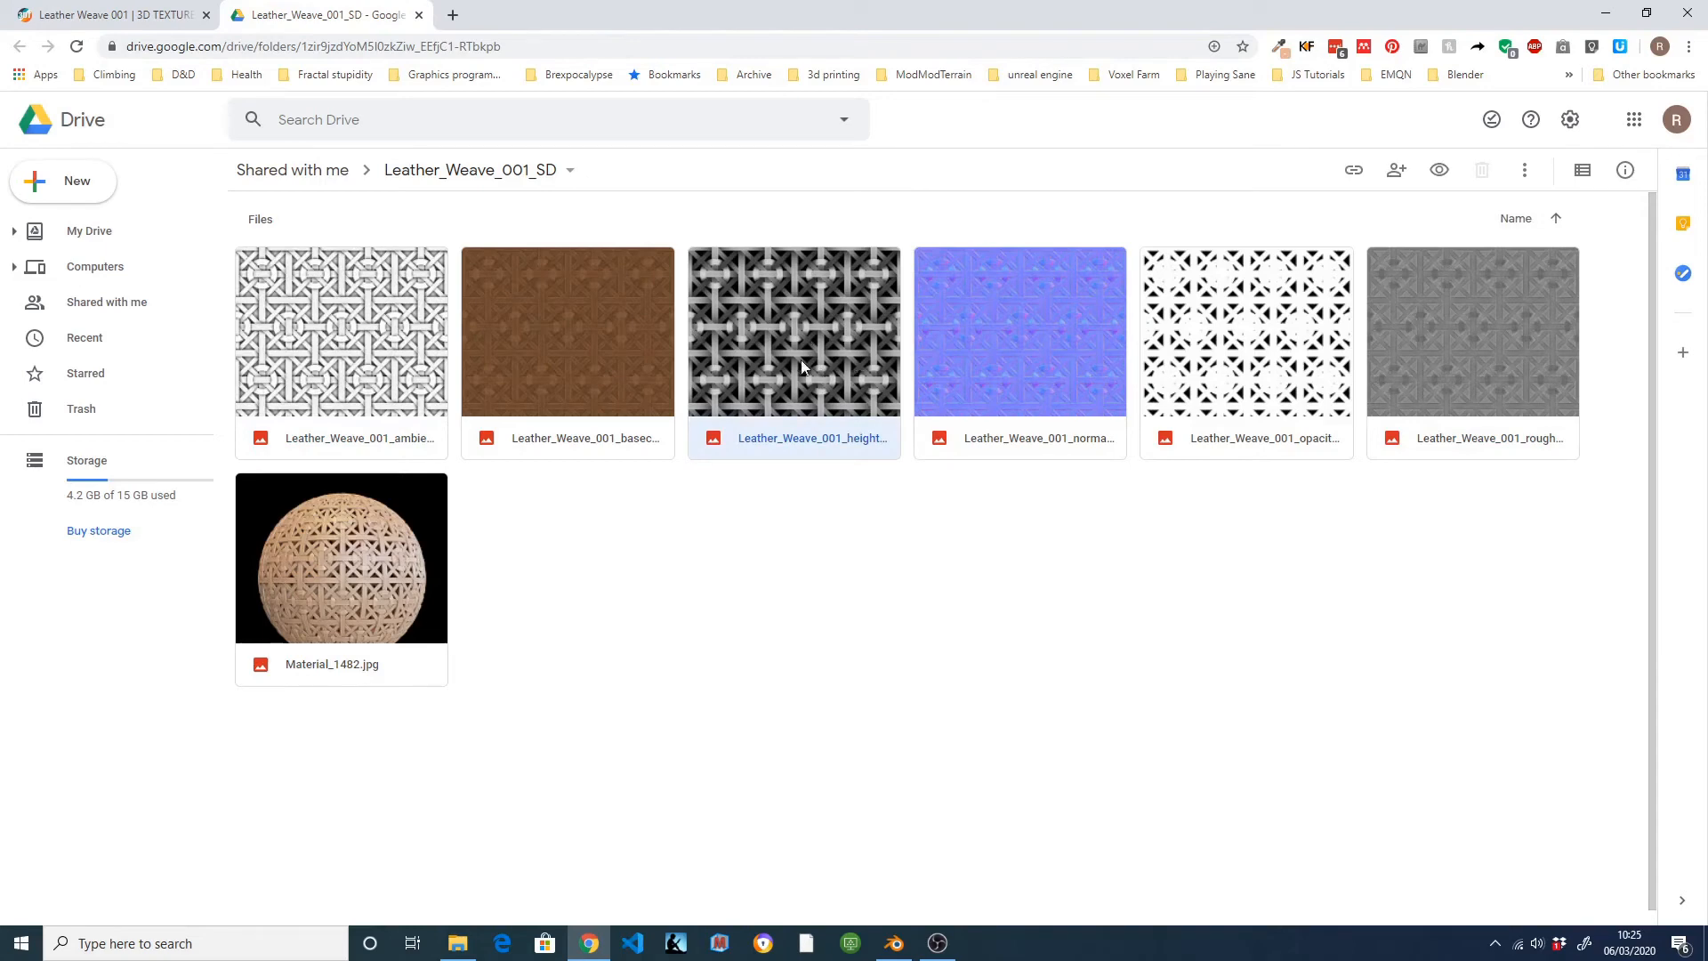
double_click(801, 325)
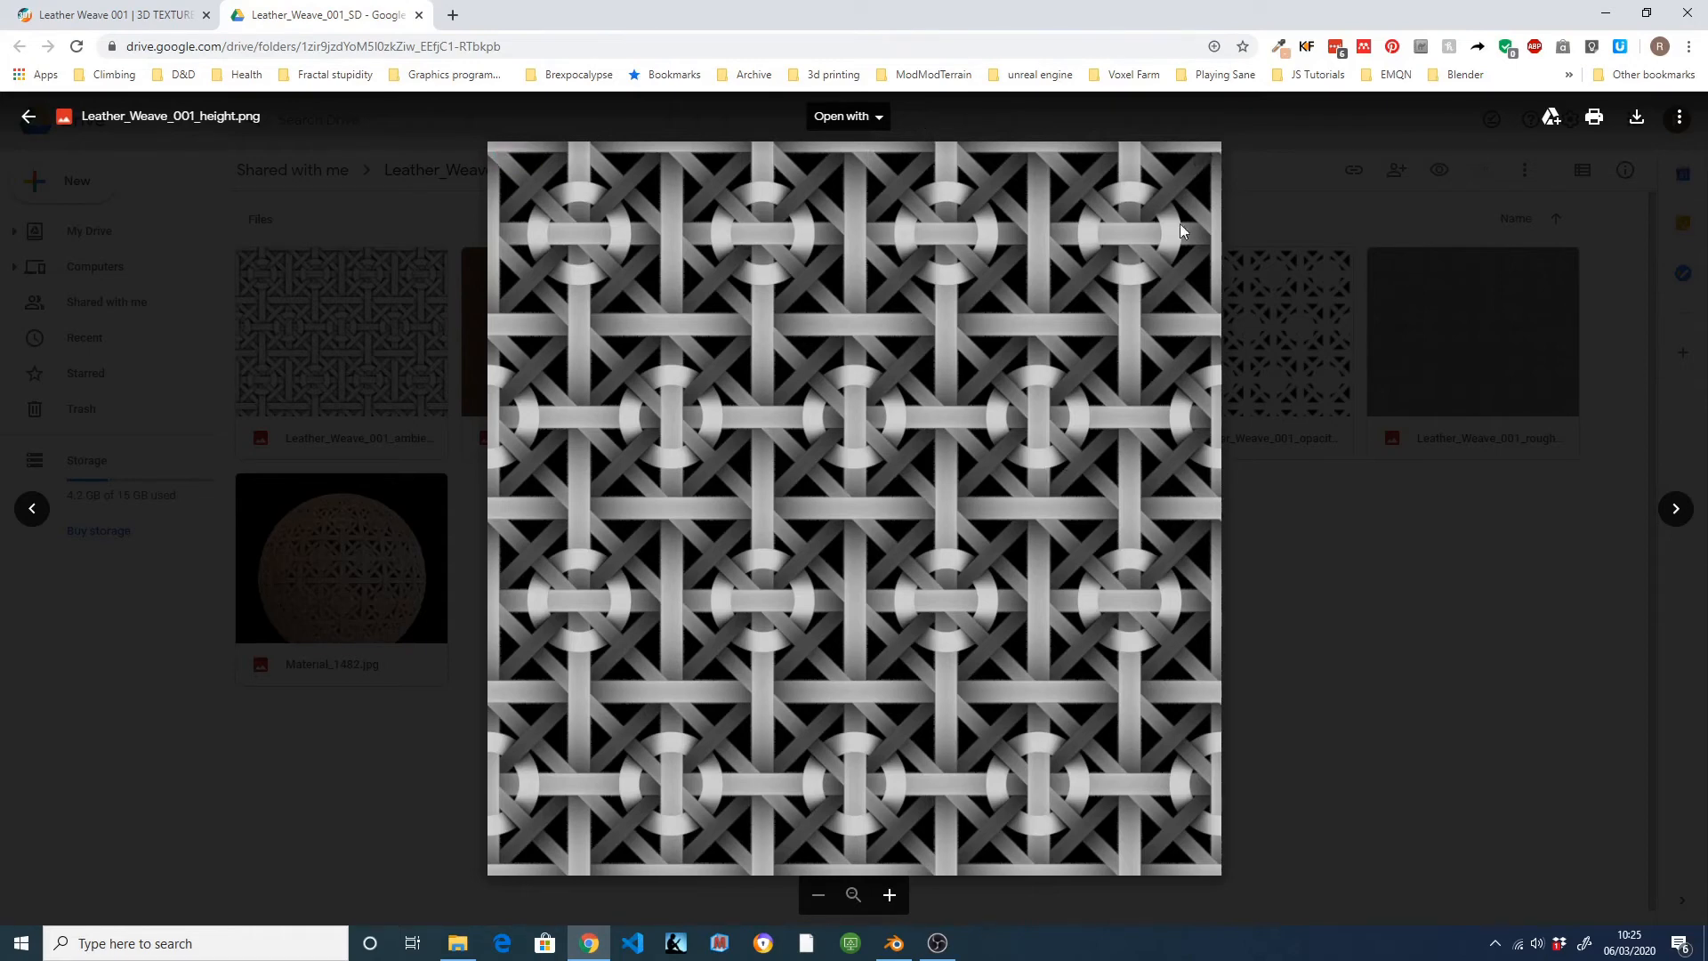
left_click(1635, 118)
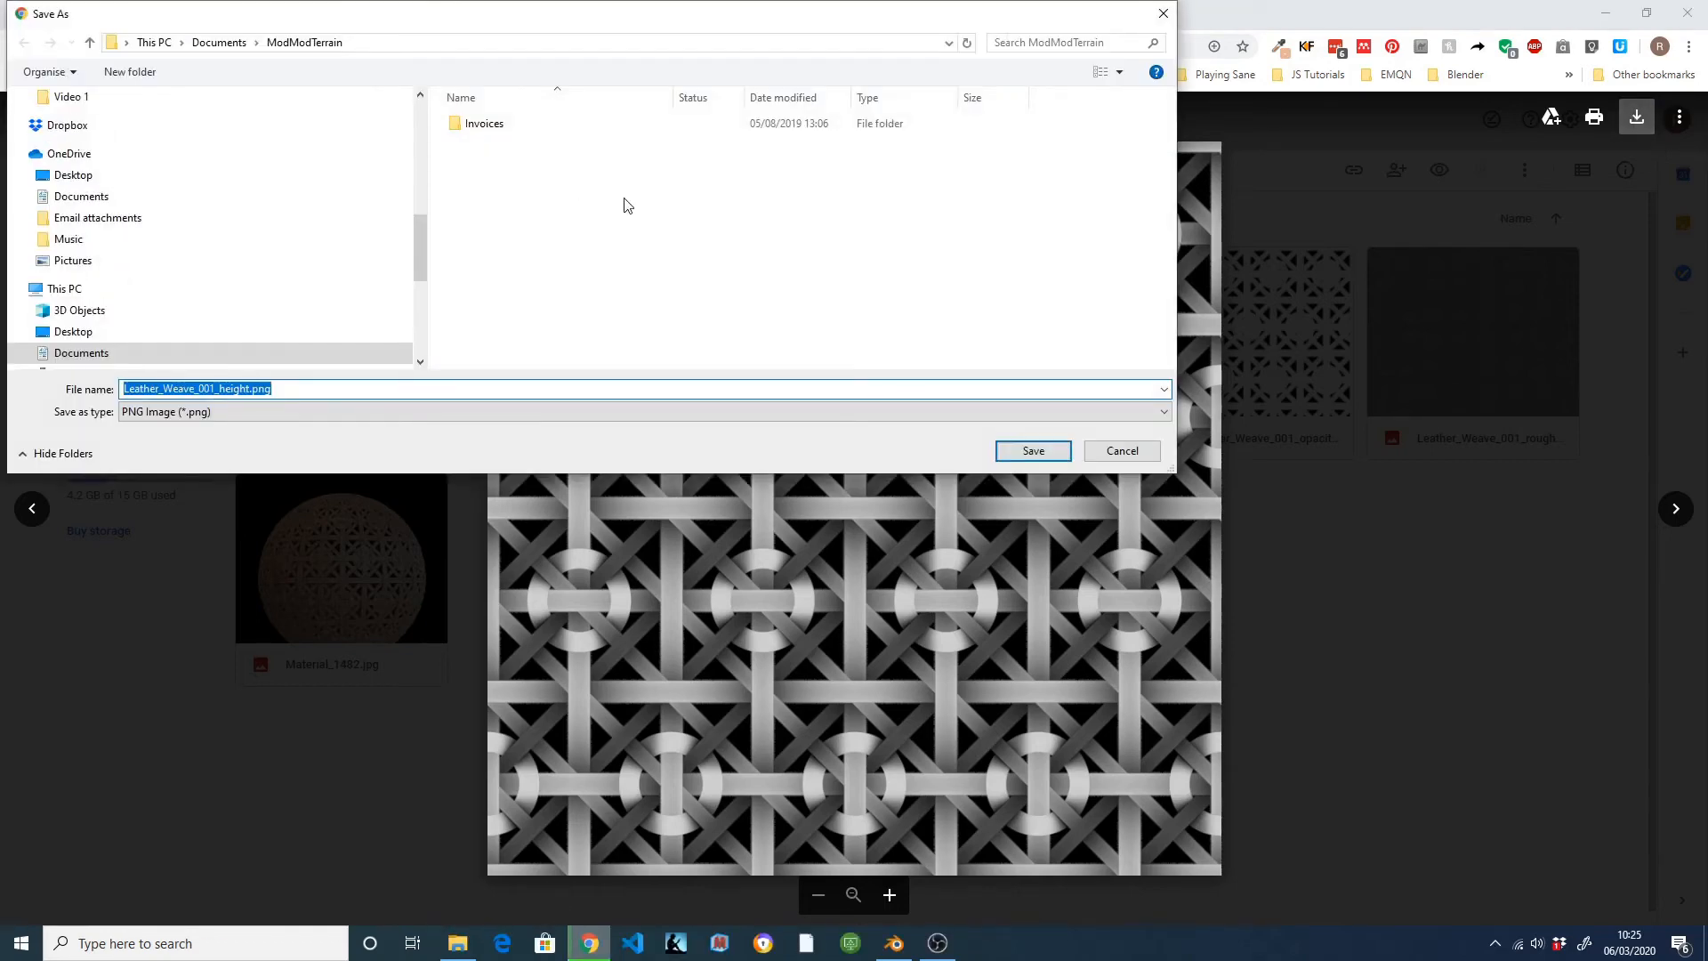
Save the height map as Leather_Weave_001_height.png in the Textures\3dtextures.me folder on drive E and close its preview.
scroll(206, 244, "down", 4)
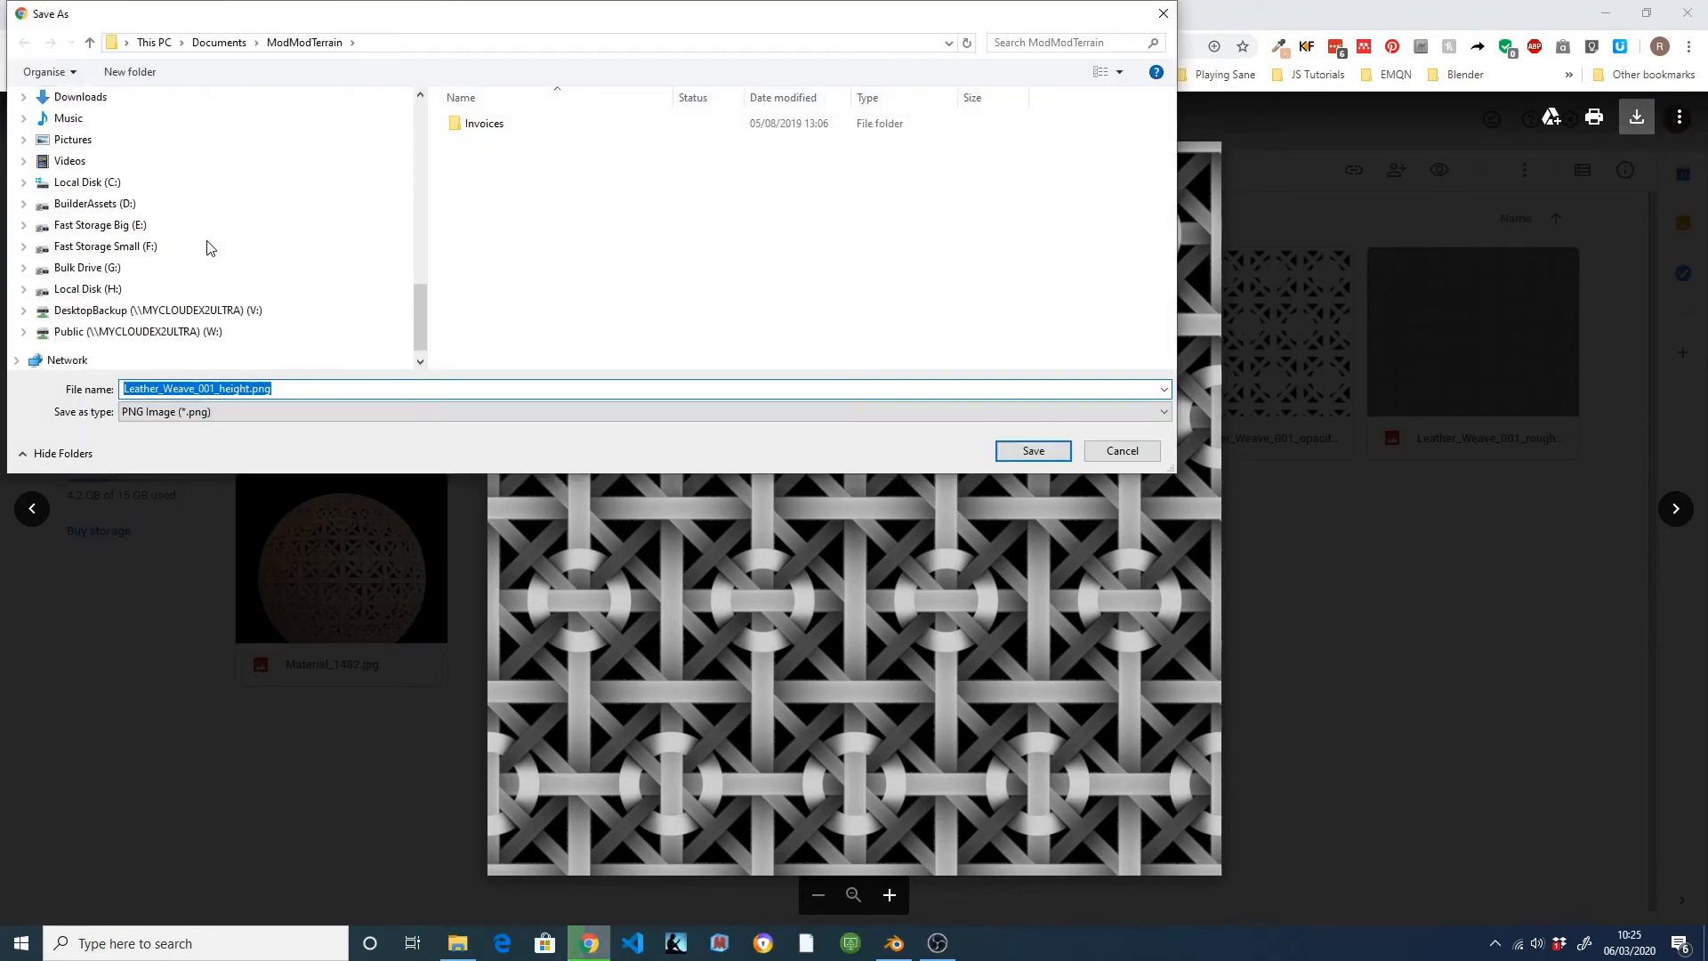
scroll(209, 246, "down", 1)
scroll(211, 242, "up", 7)
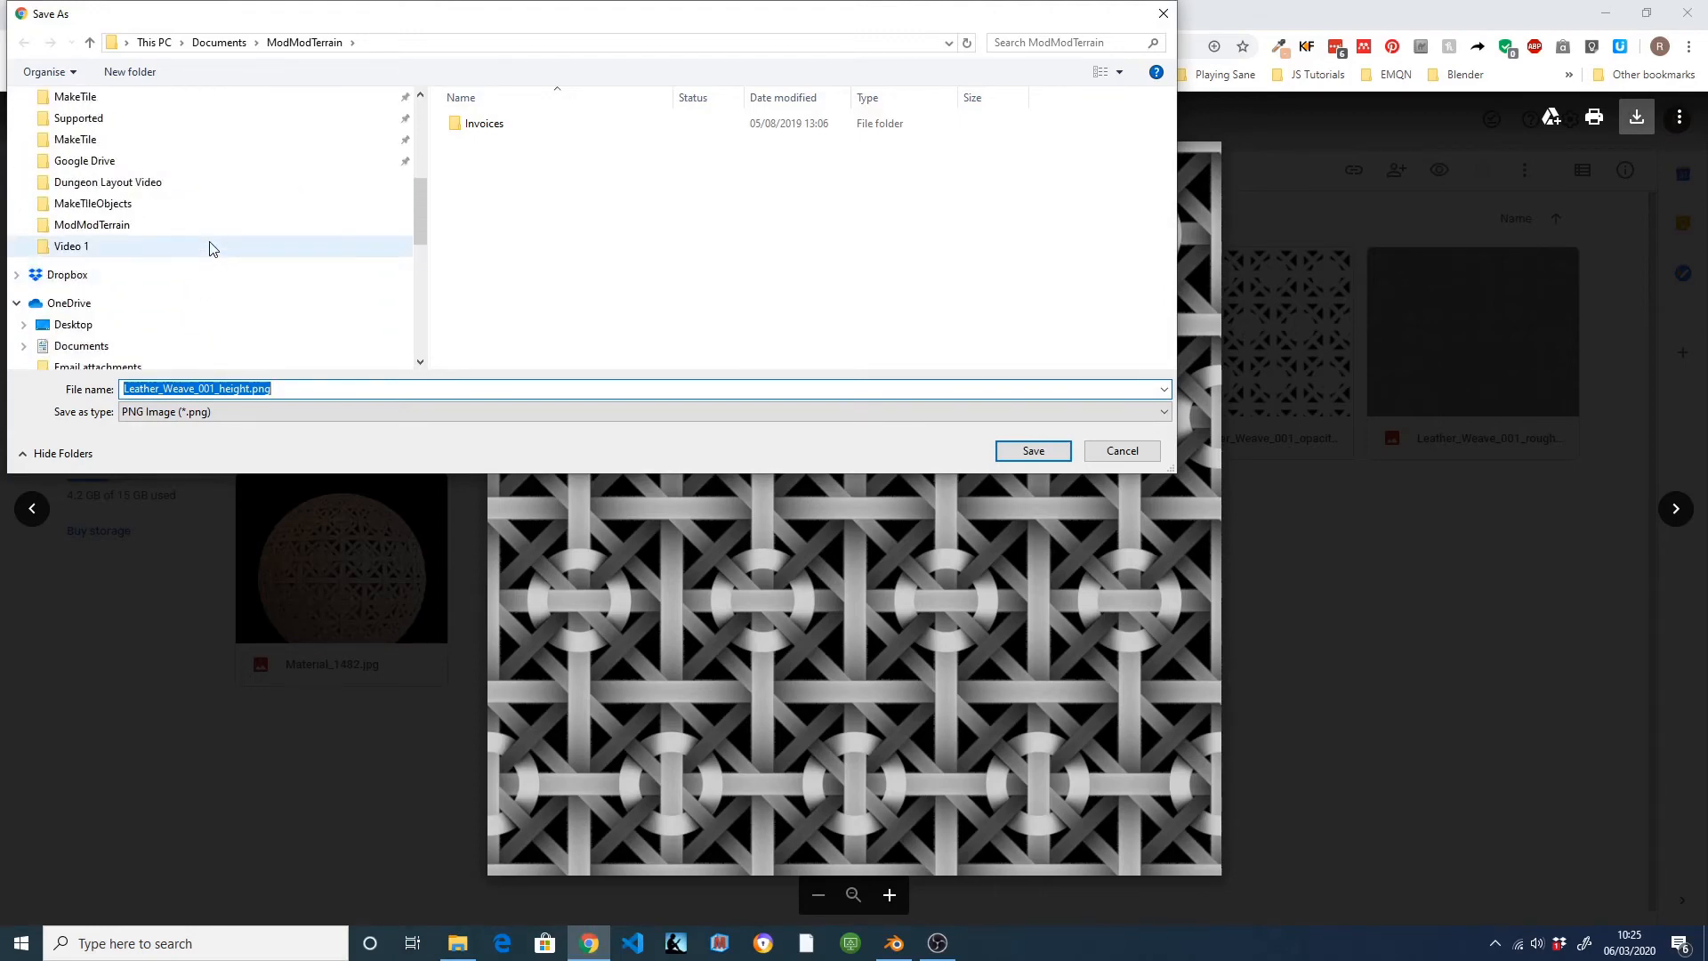
scroll(212, 248, "up", 2)
scroll(212, 248, "up", 1)
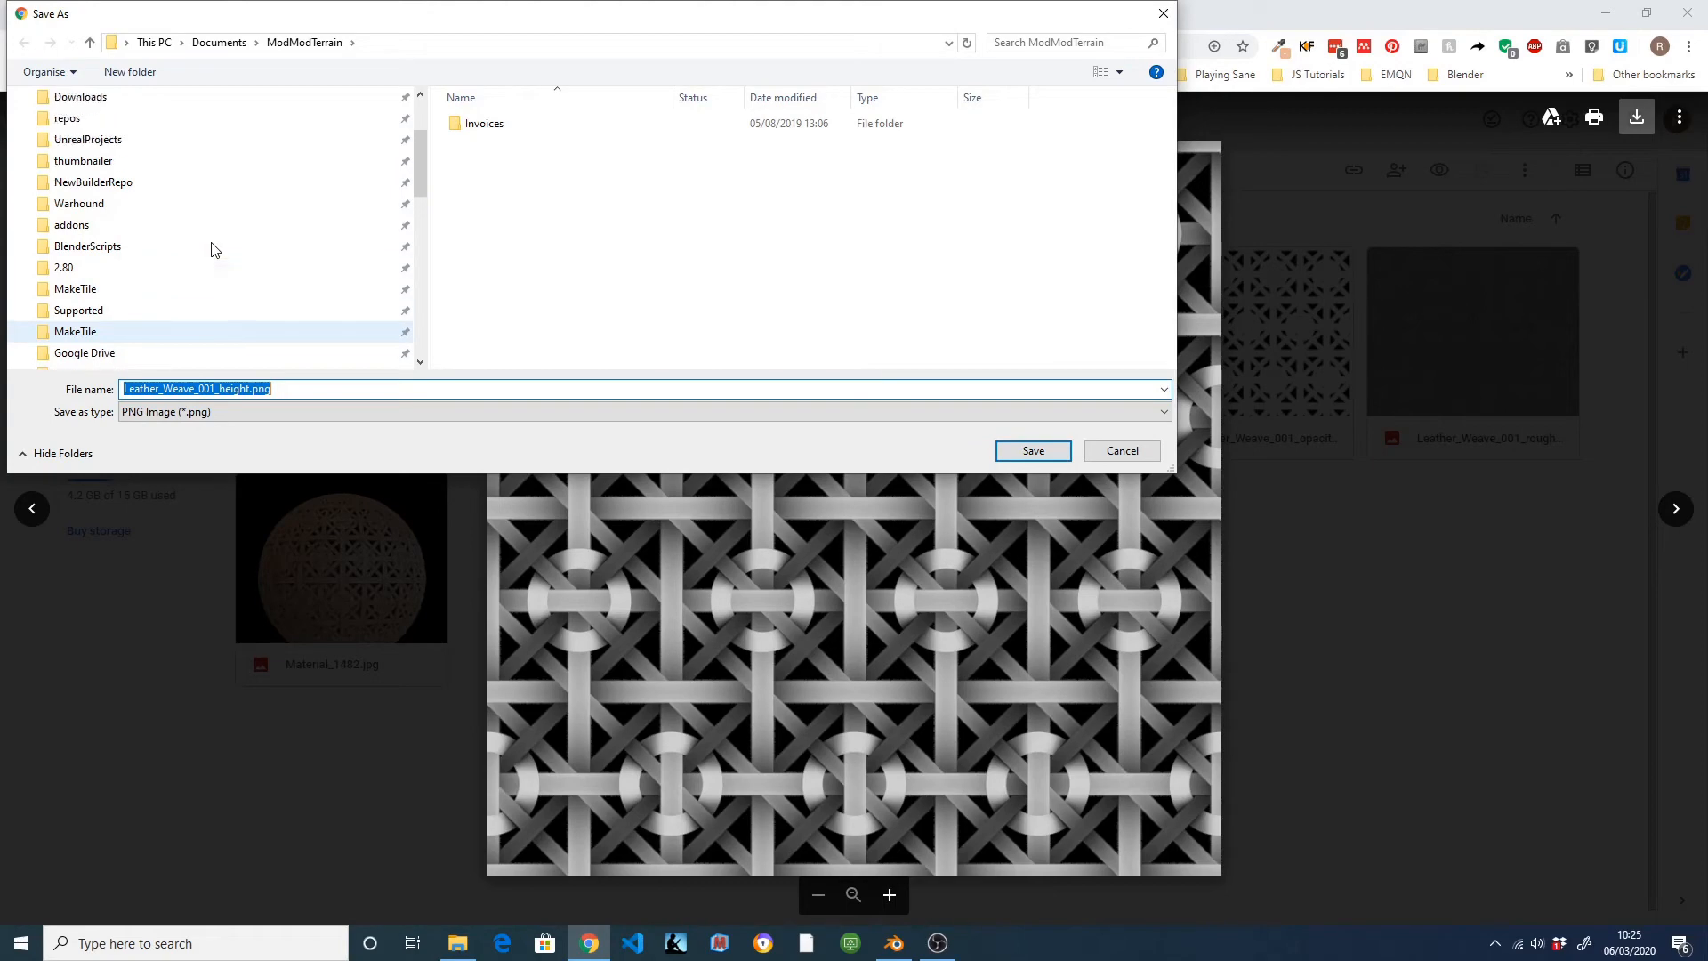
scroll(213, 249, "down", 5)
scroll(212, 250, "down", 4)
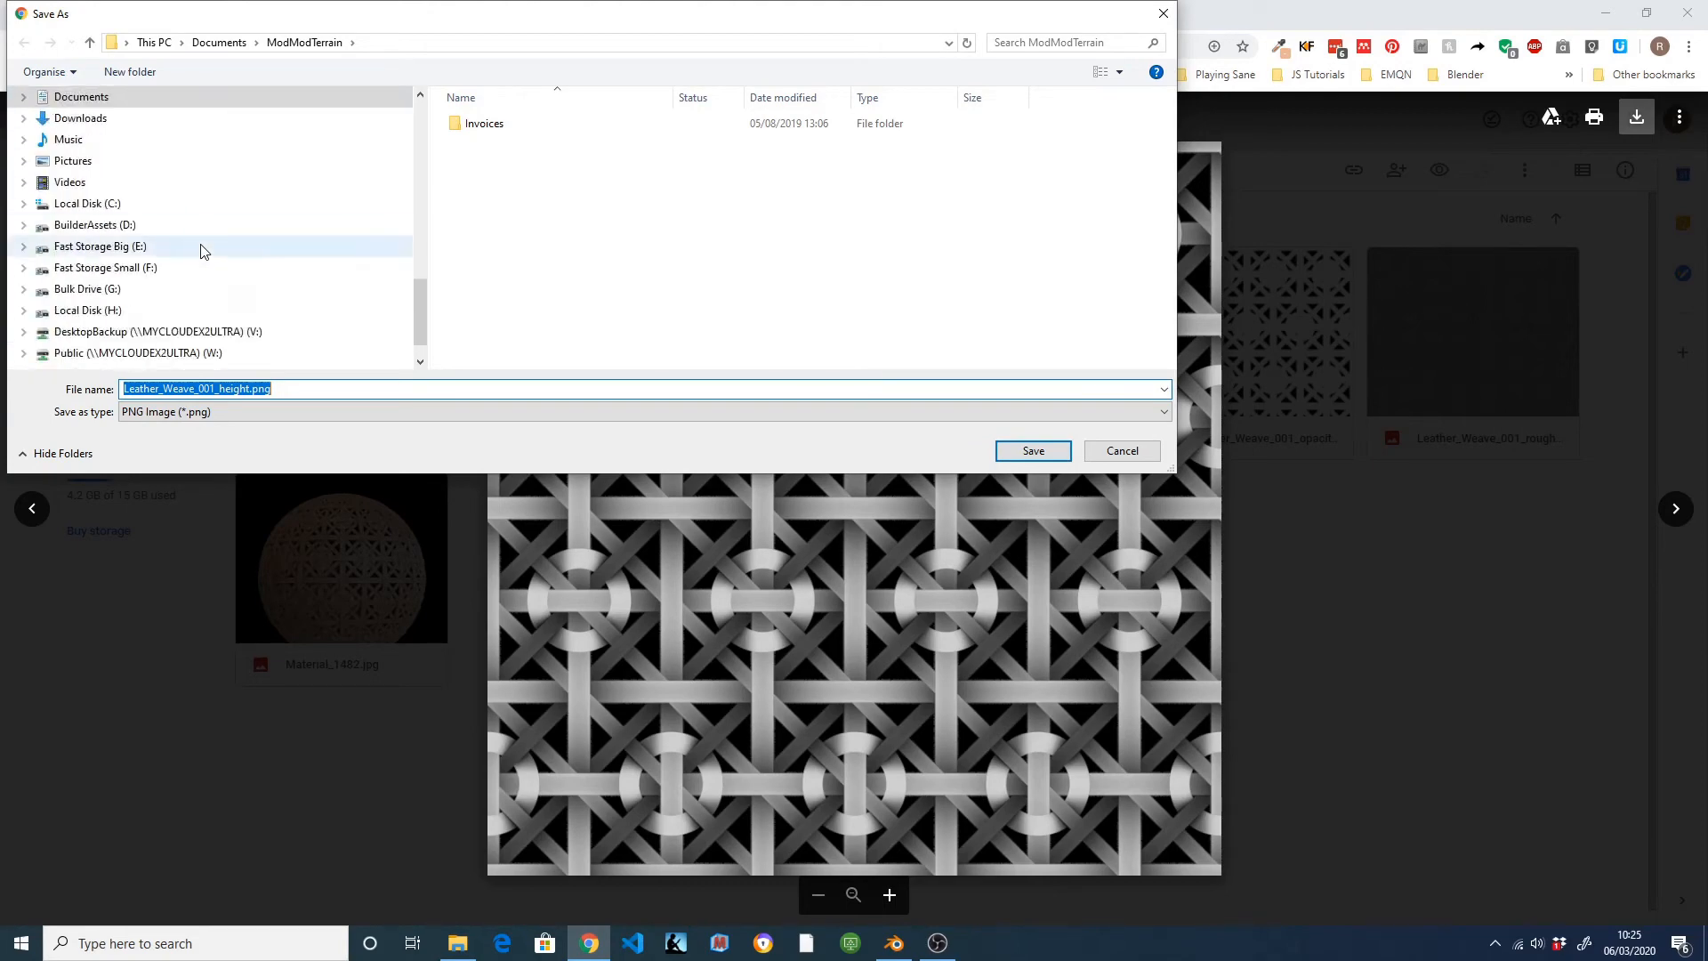
left_click(187, 248)
scroll(623, 249, "down", 12)
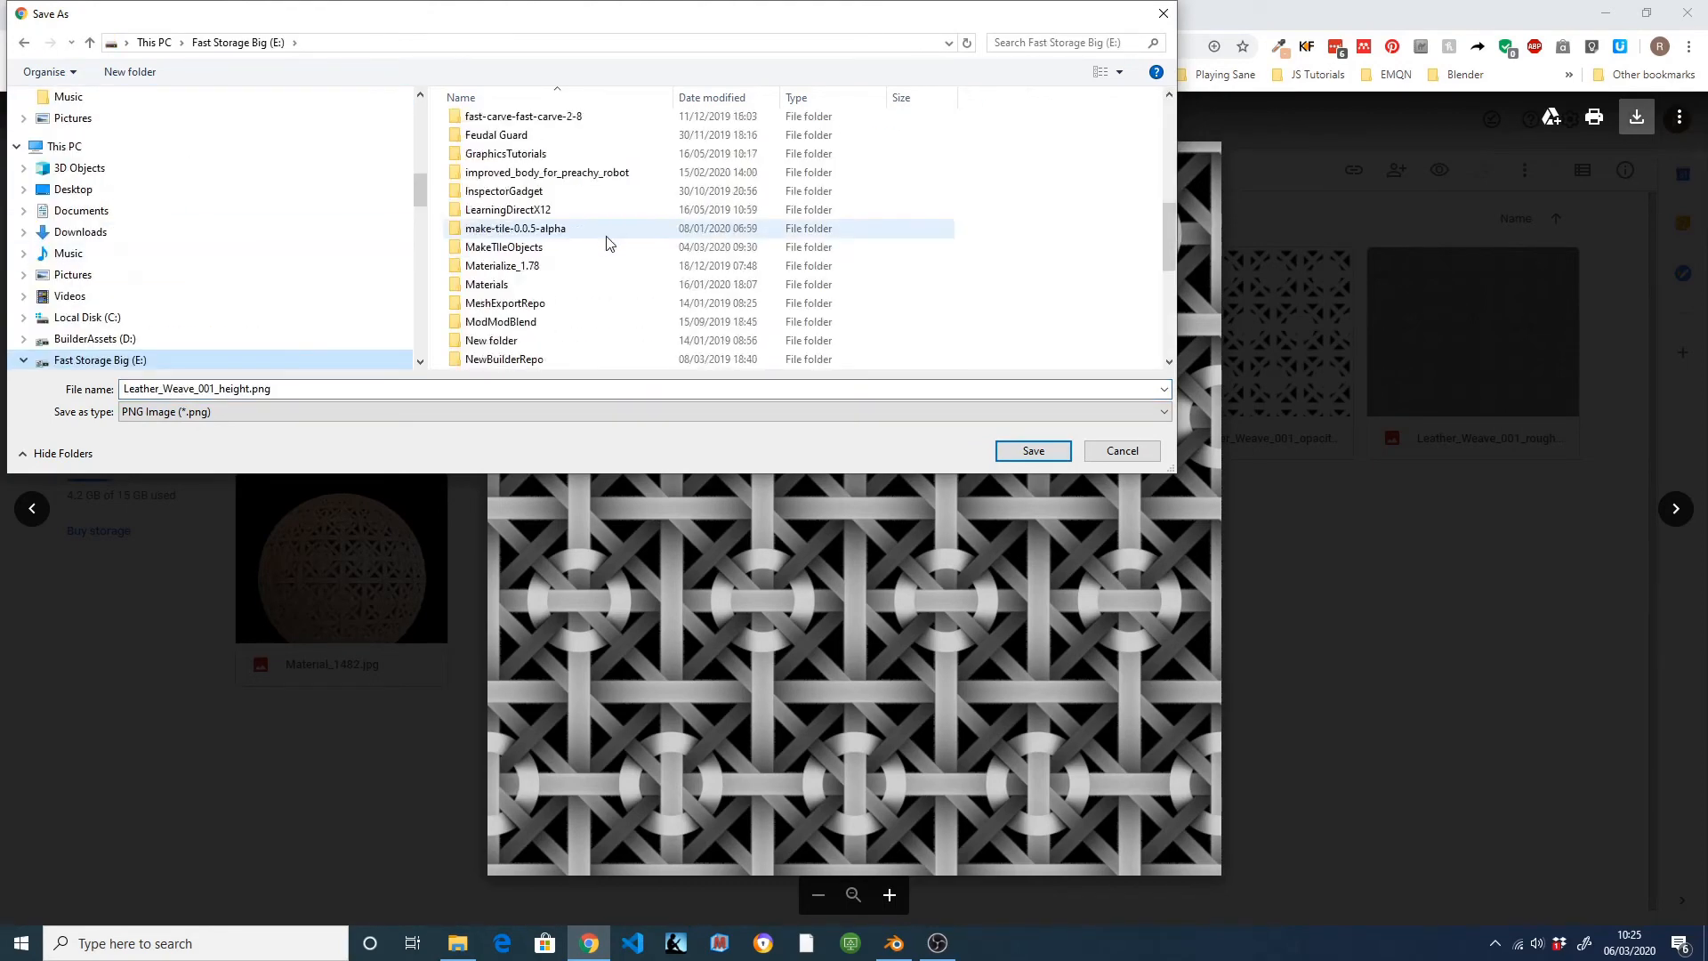
double_click(656, 246)
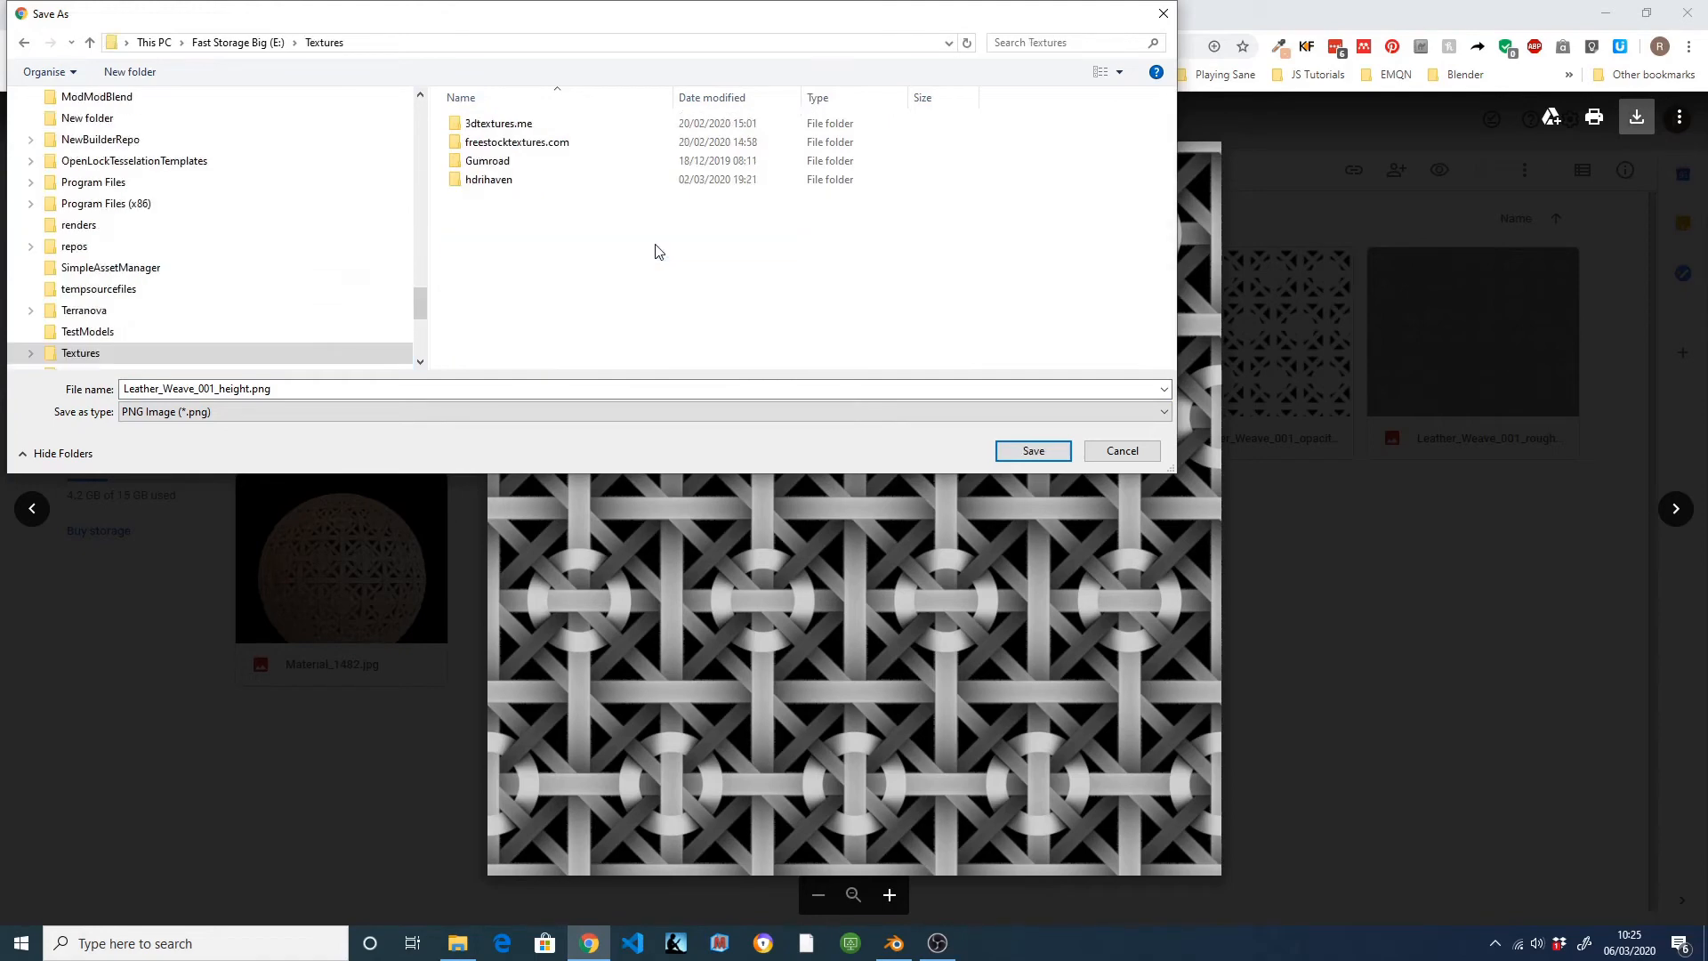
double_click(530, 125)
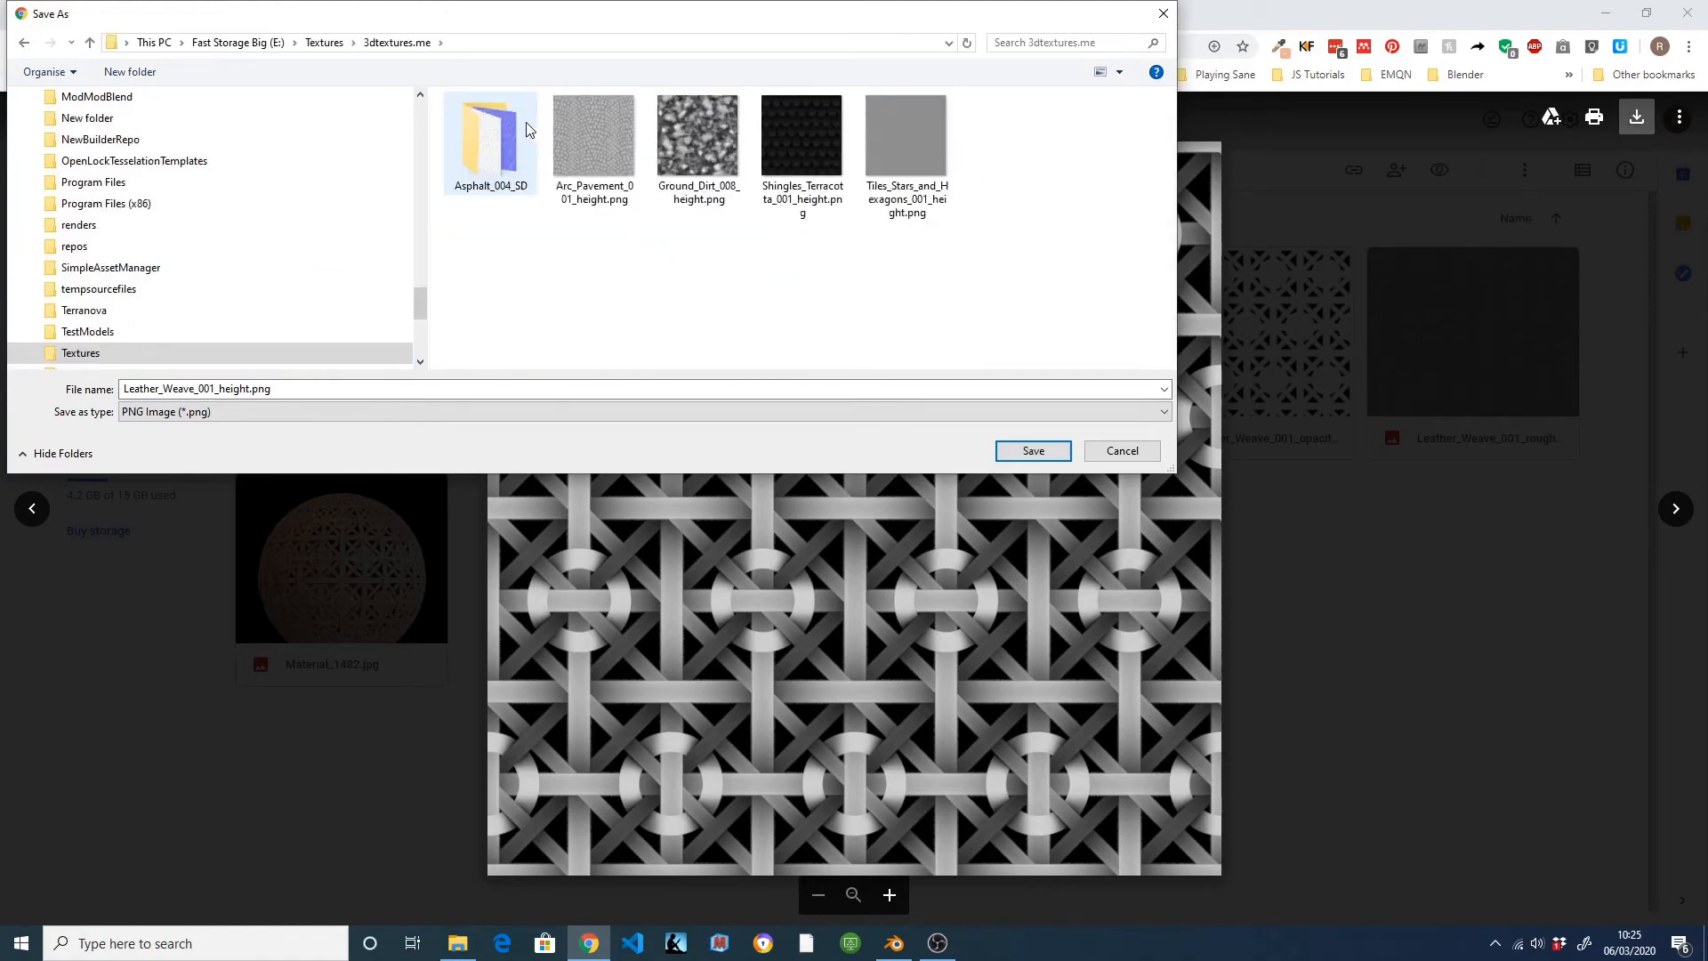
left_click(1041, 453)
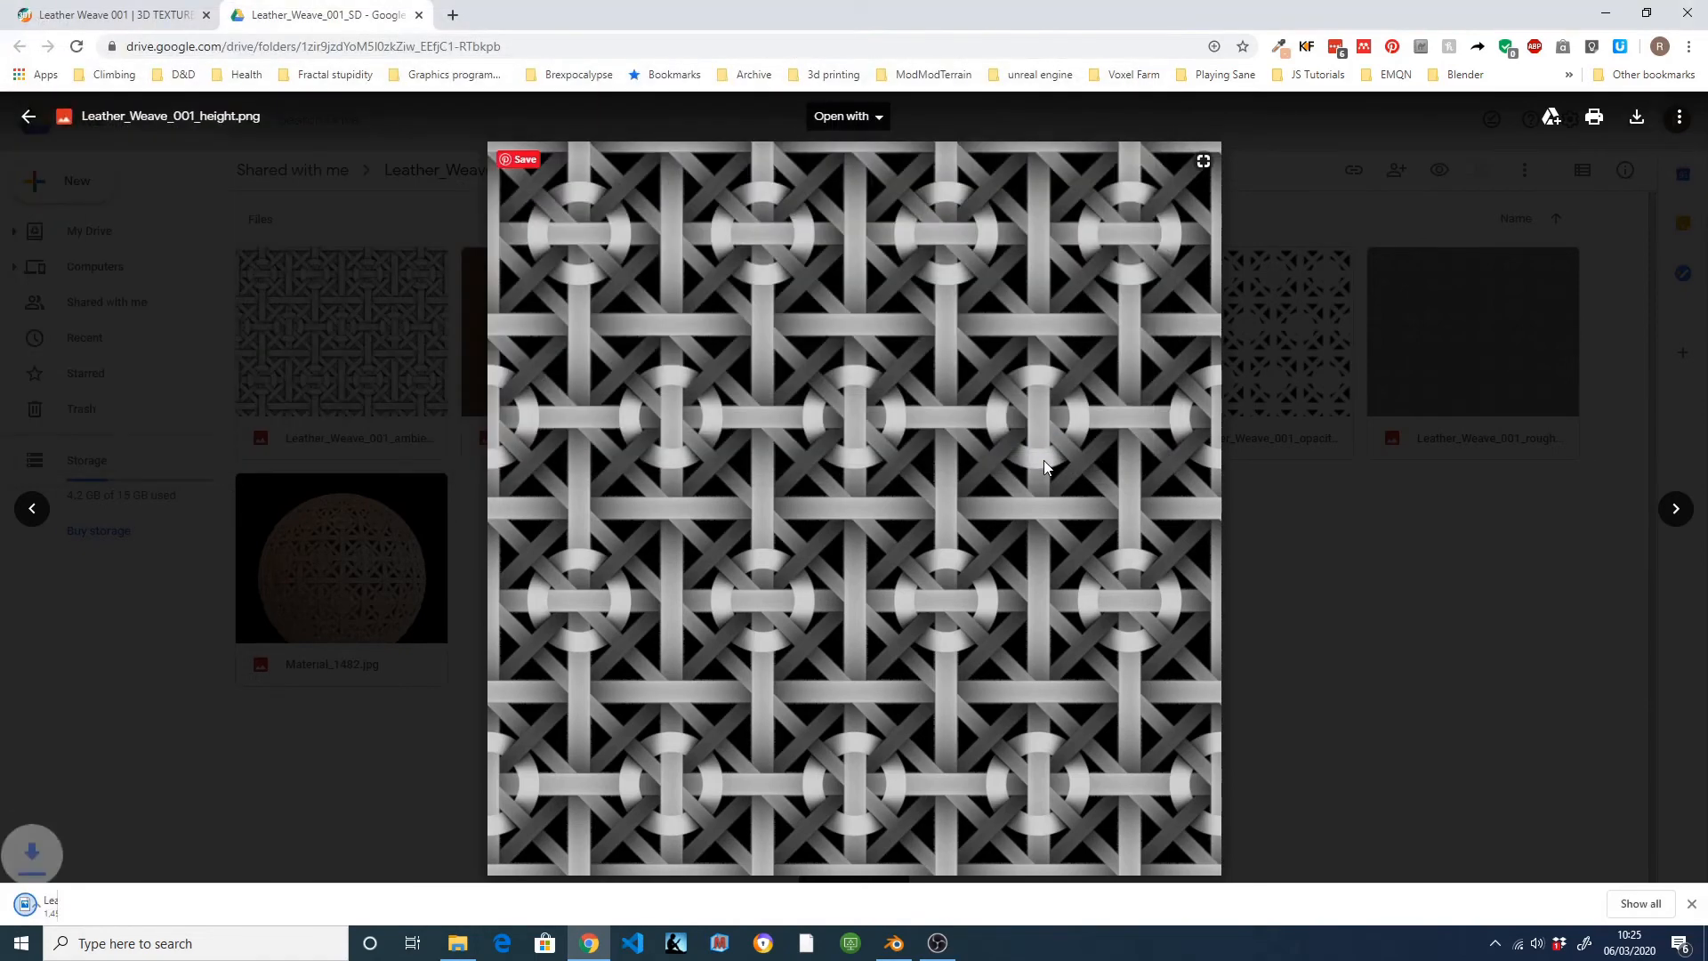
left_click(1445, 629)
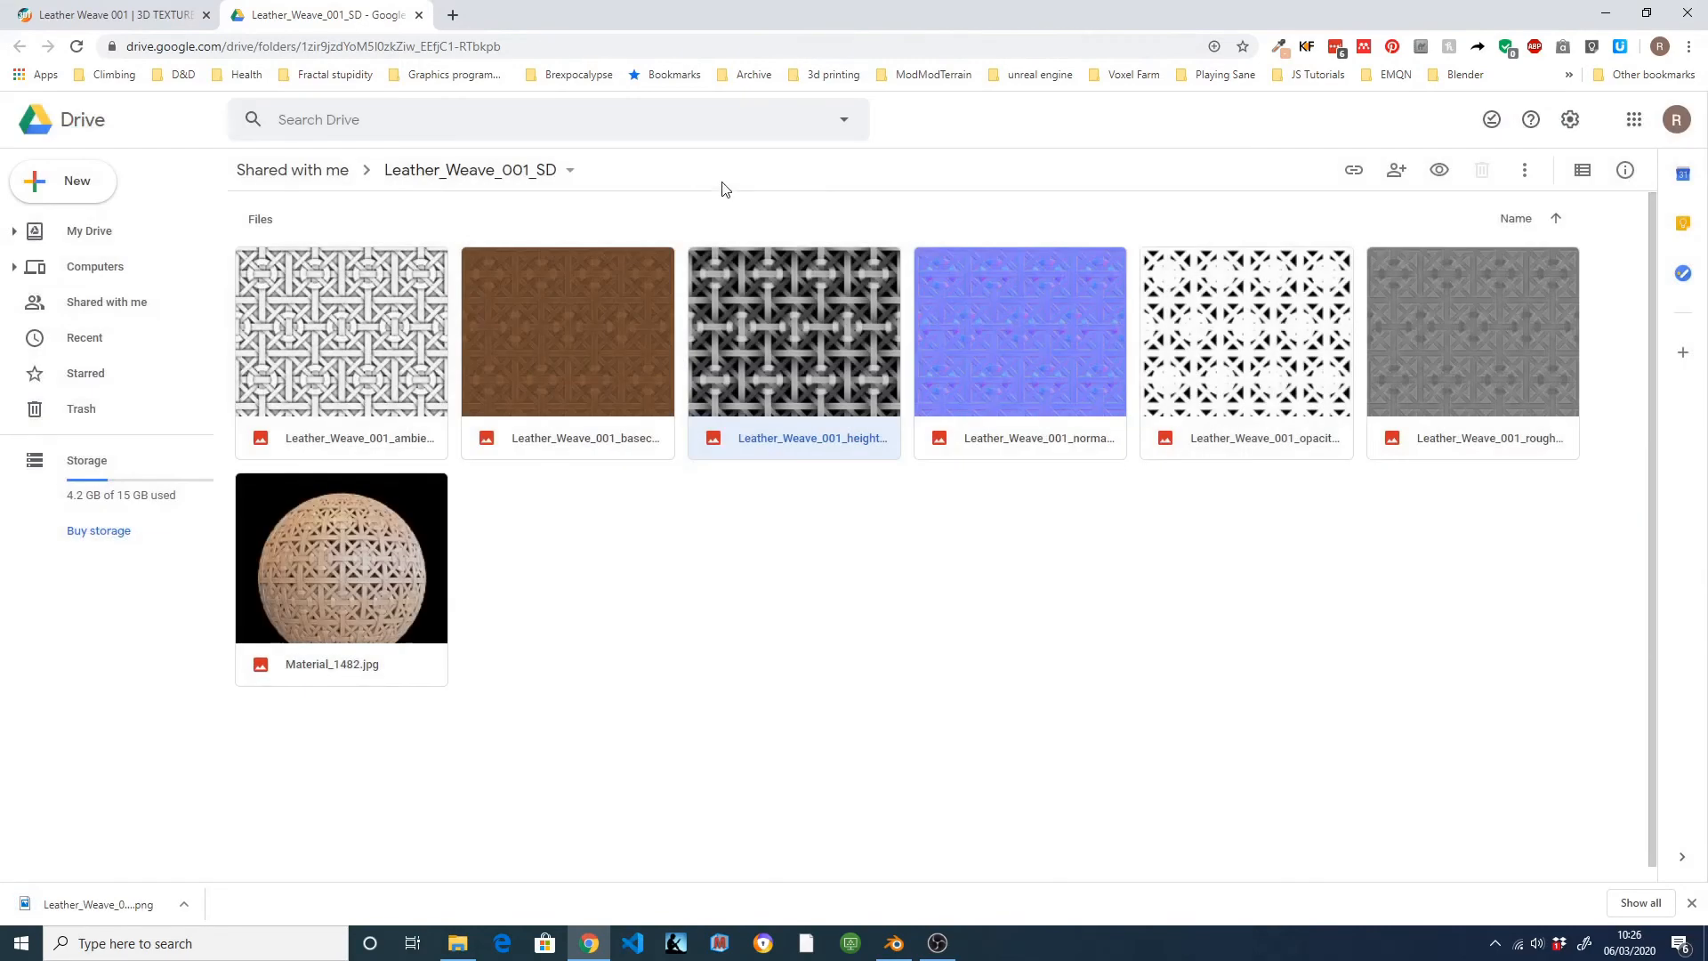
Switch to Blender and return the 3D curved floor tile to its preview state.
left_click(894, 944)
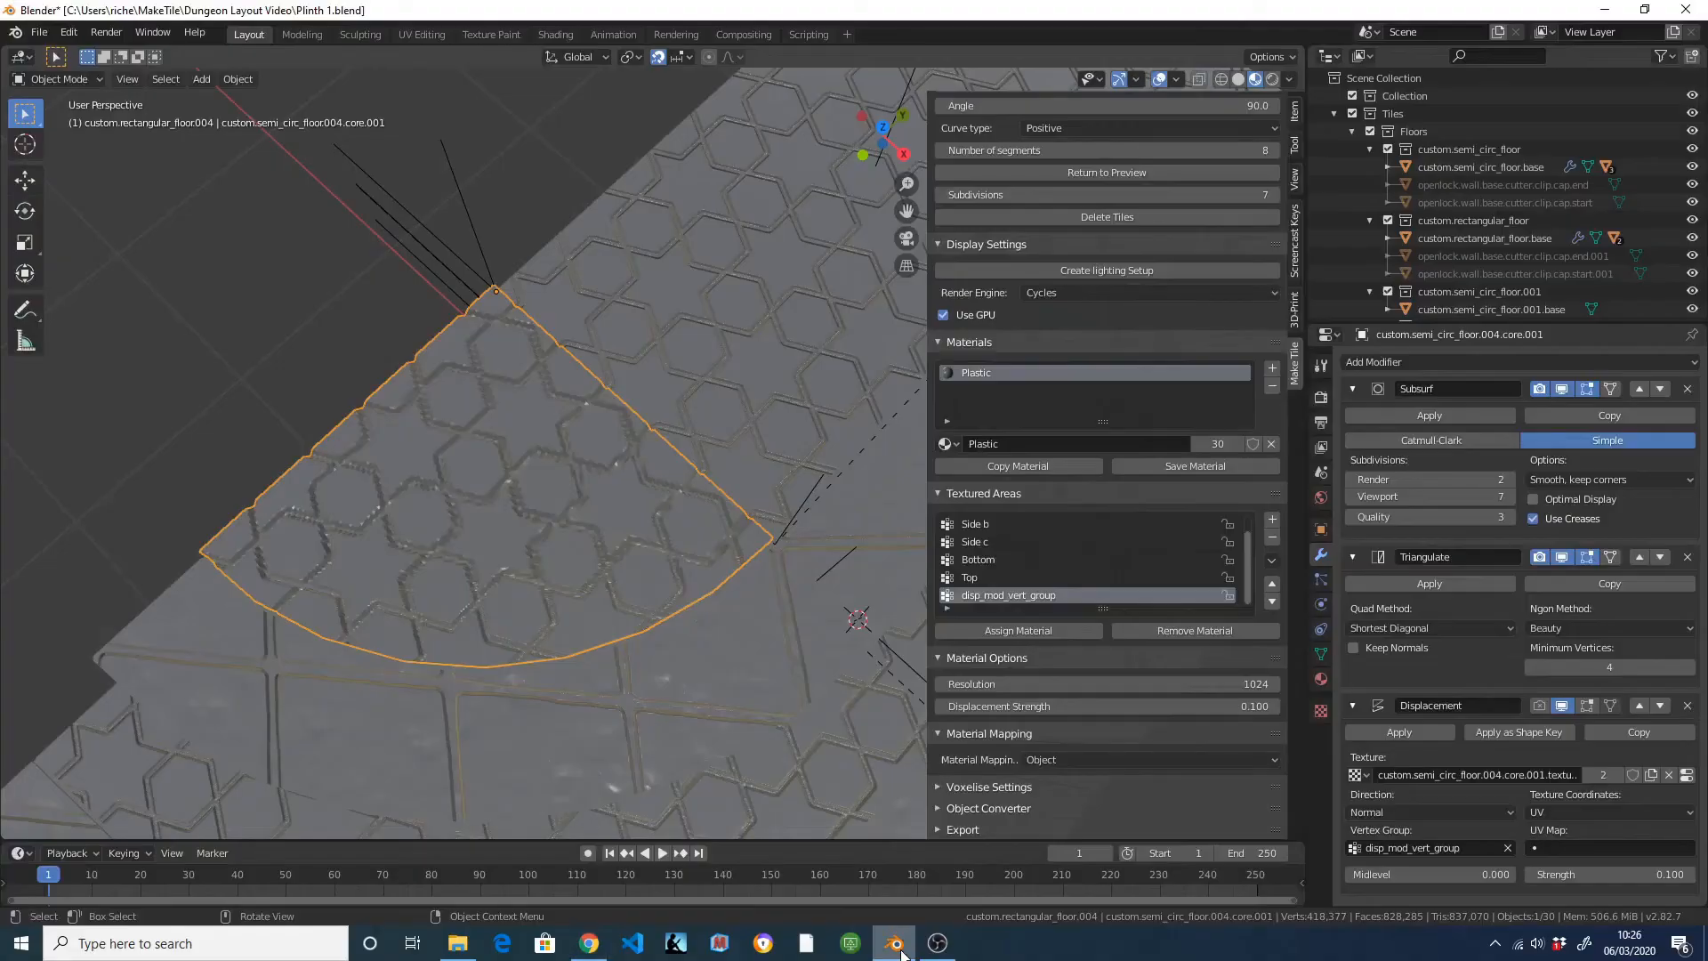
scroll(570, 285, "down", 2)
middle_click_drag(502, 350, 591, 363)
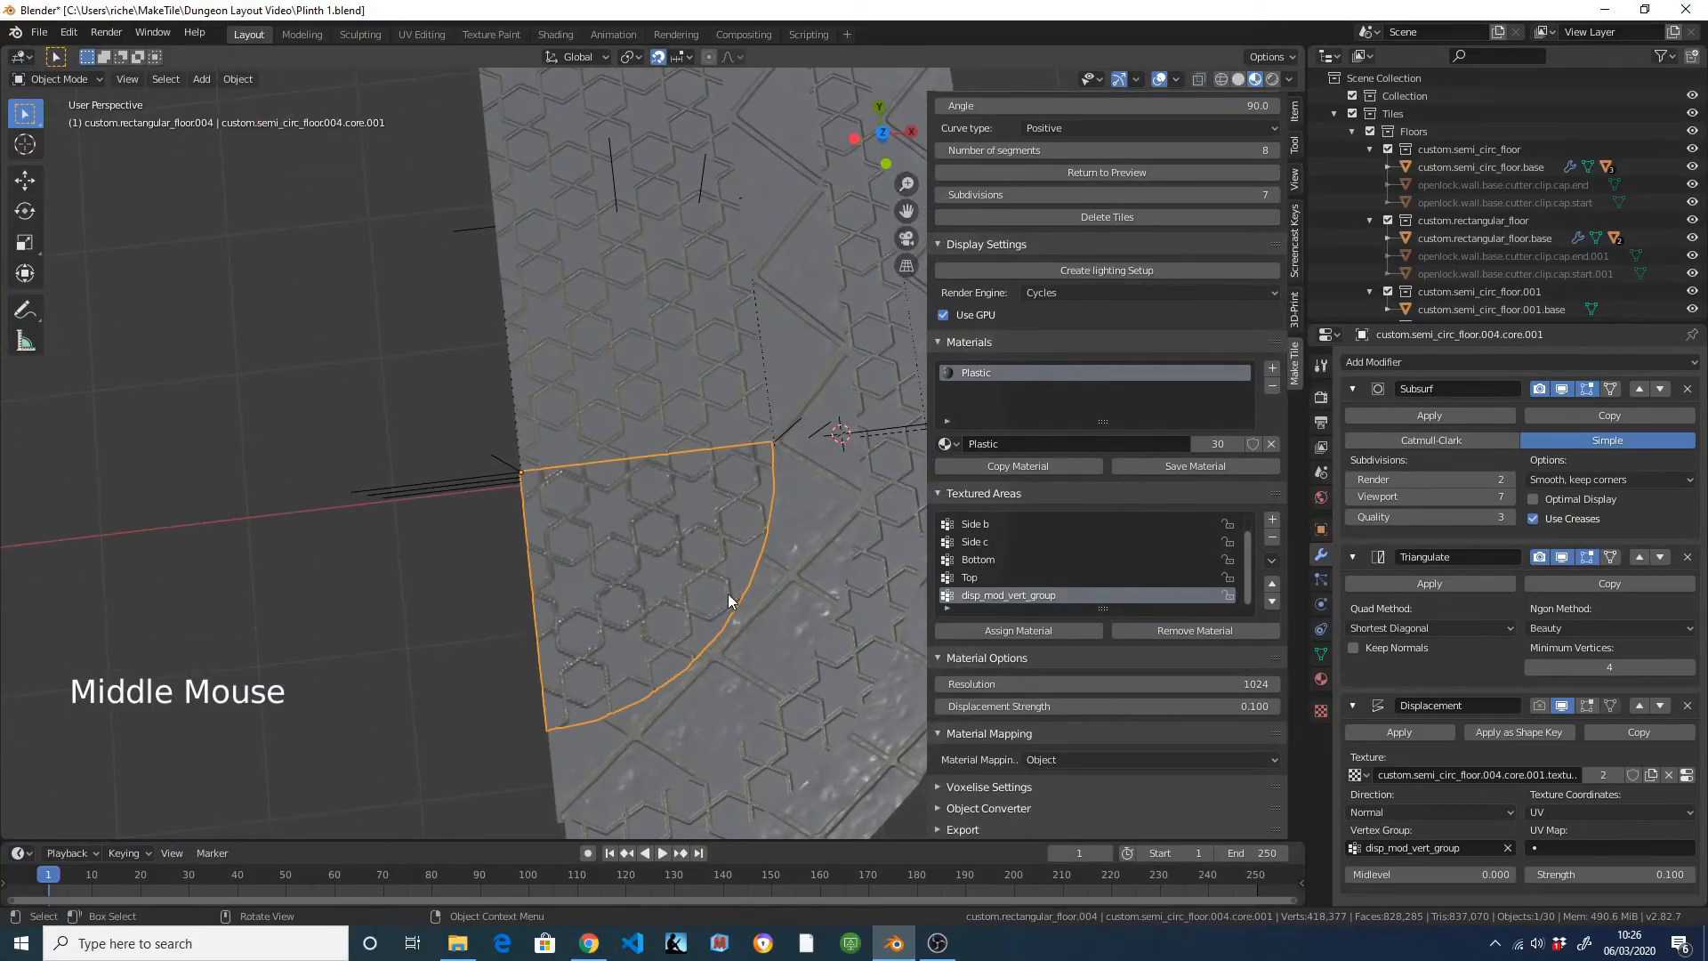
scroll(1173, 725, "down", 5)
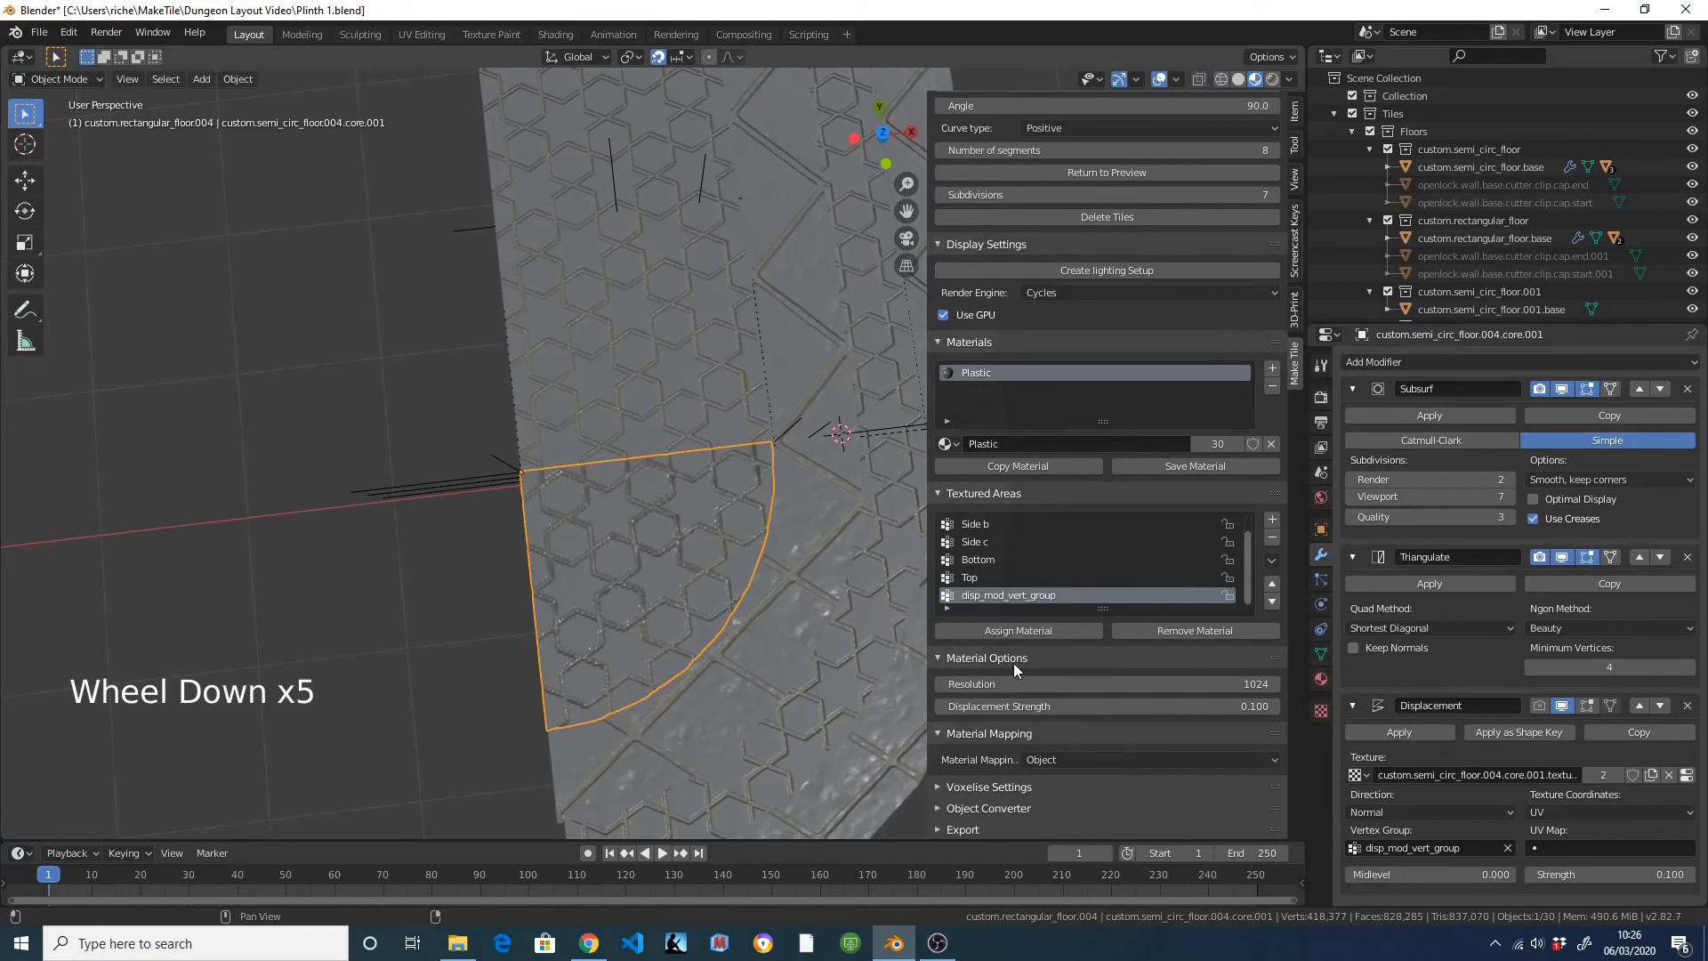
scroll(1094, 756, "down", 9)
scroll(1085, 787, "up", 1)
scroll(1086, 784, "up", 2)
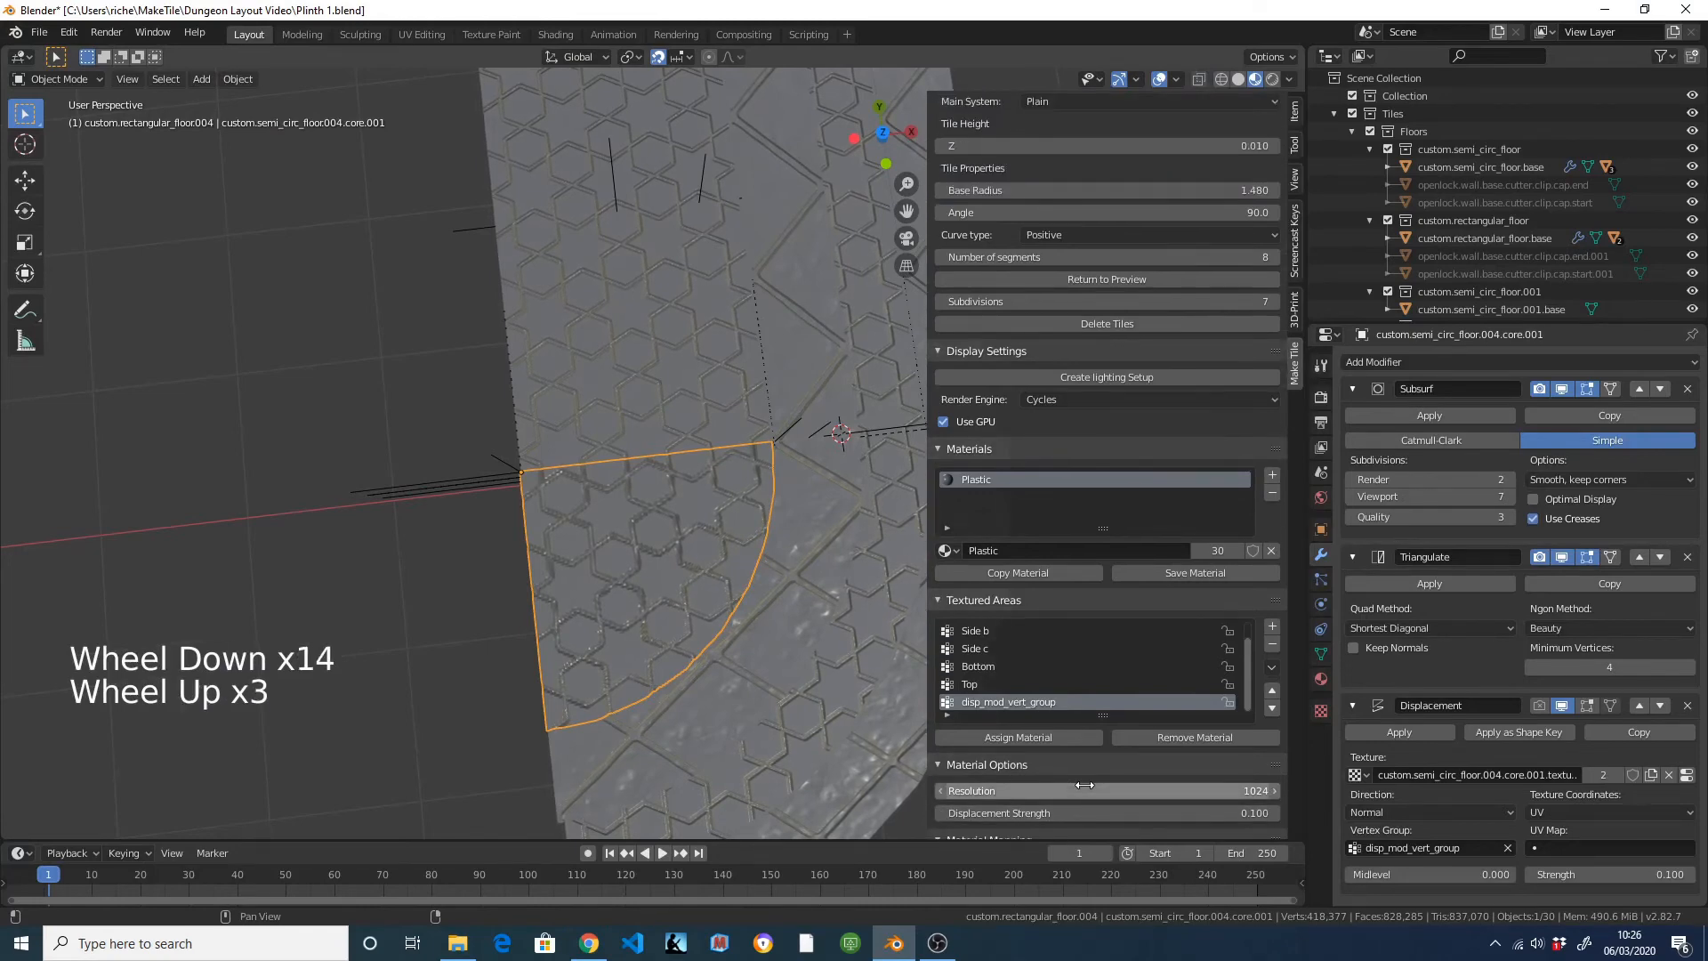
scroll(1086, 785, "down", 5)
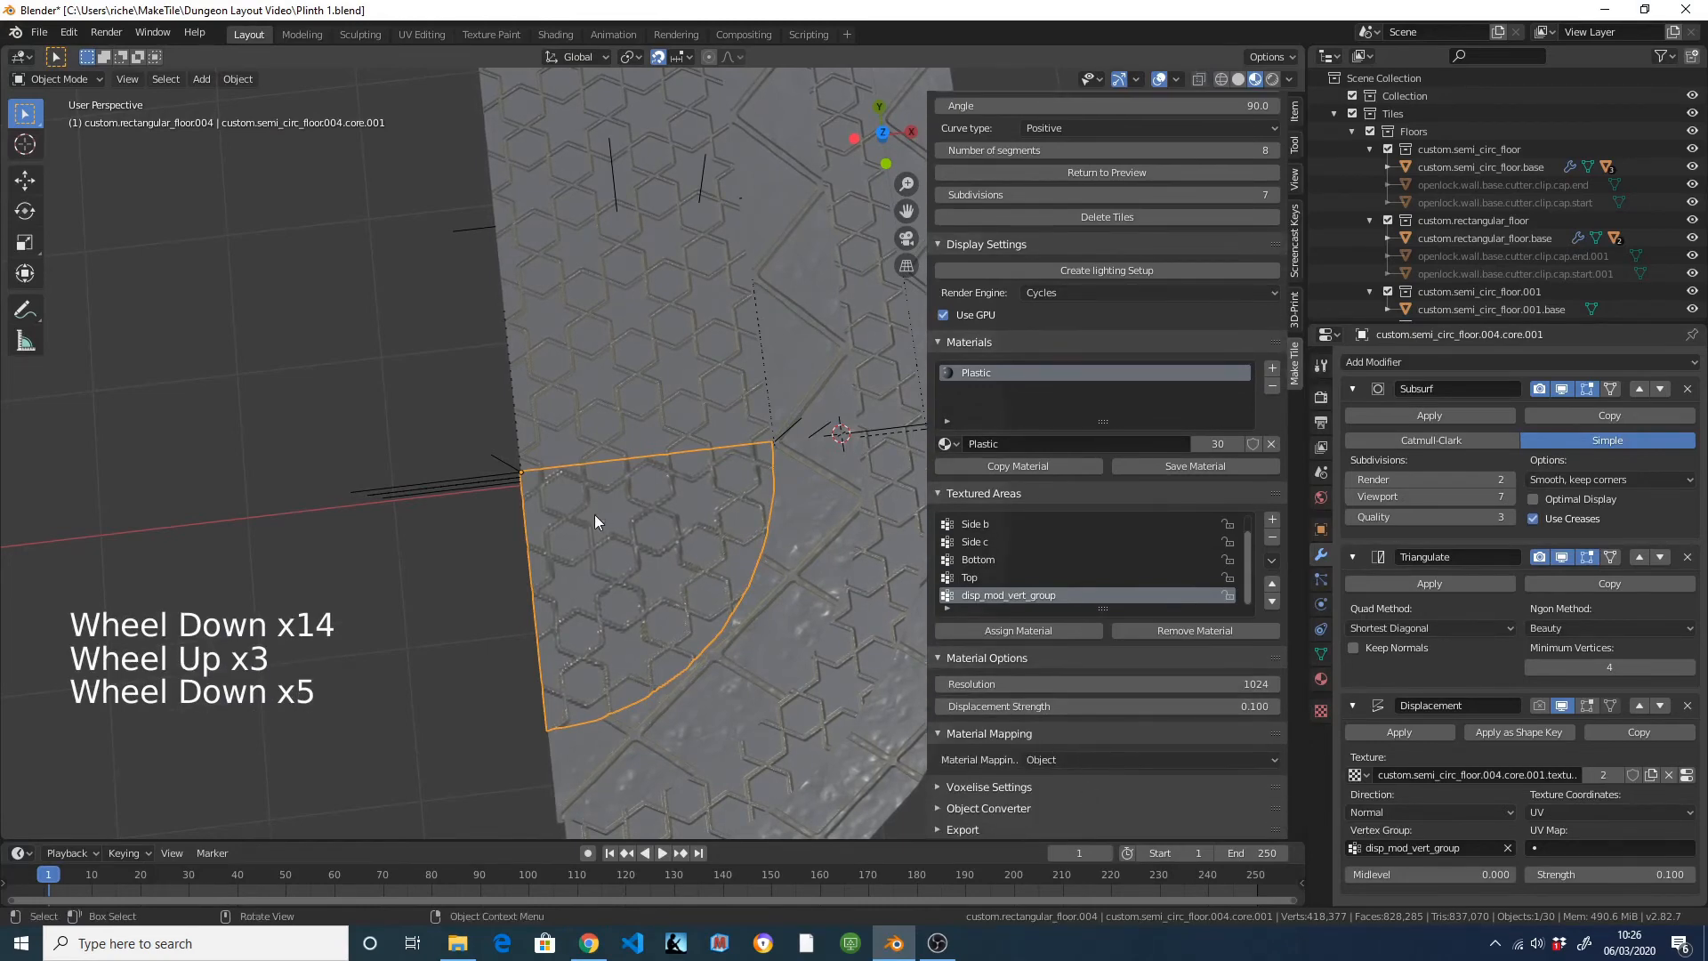
left_click(628, 525)
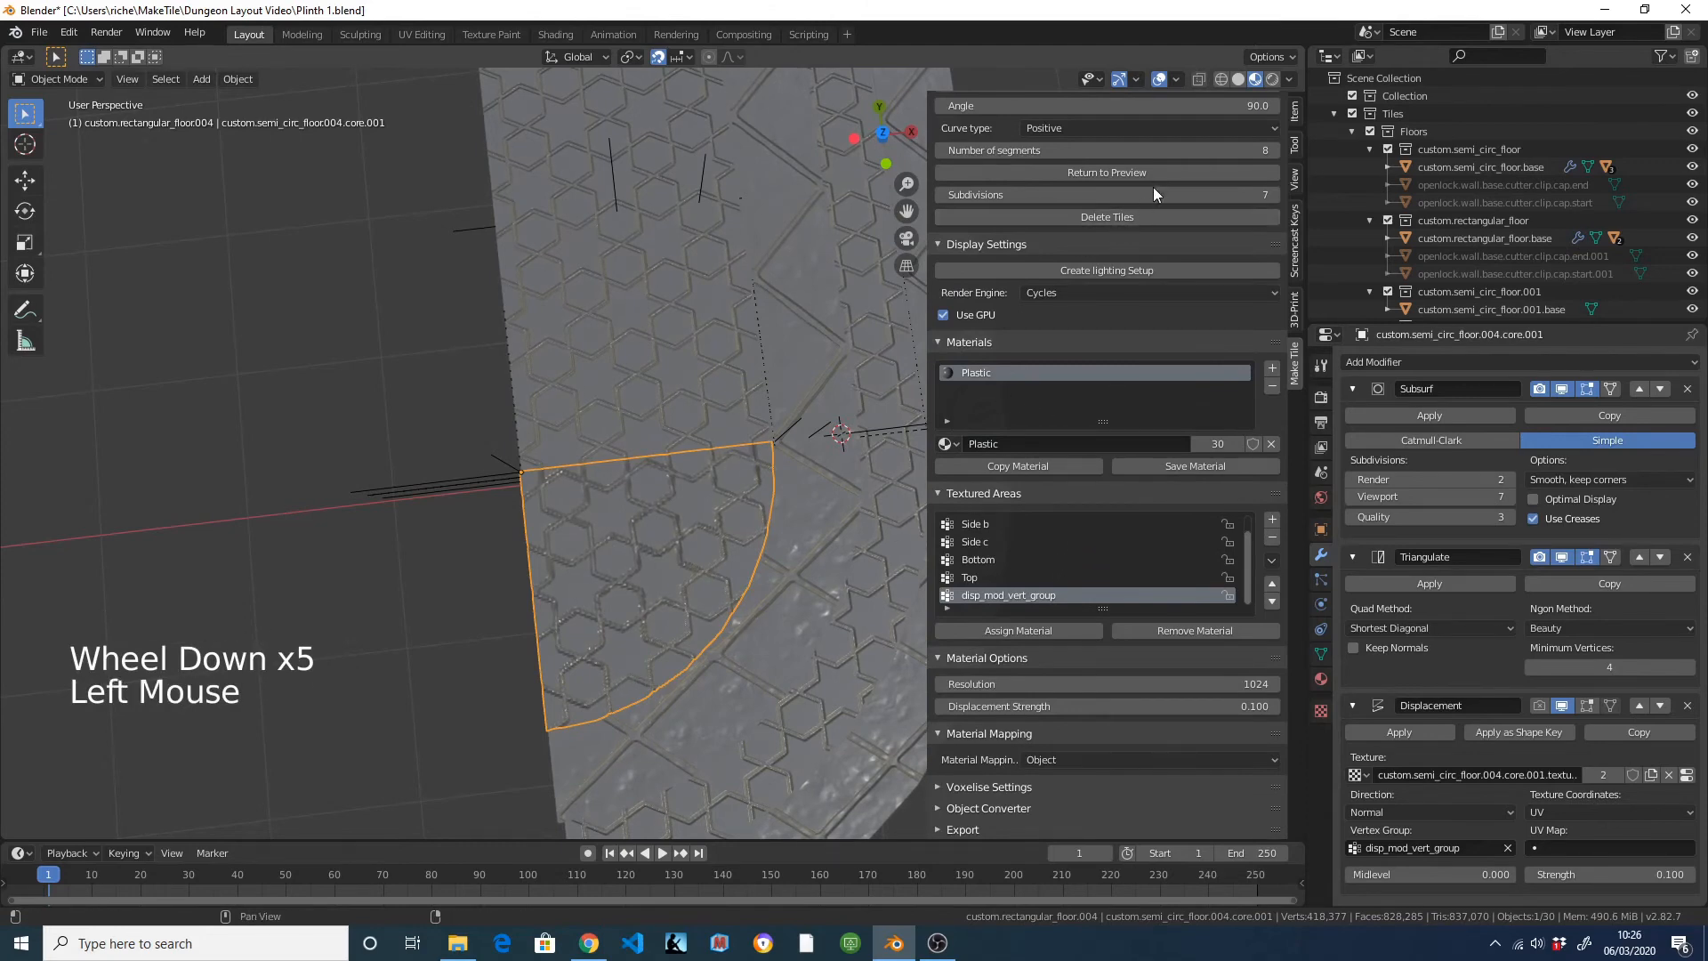
scroll(1085, 217, "up", 1)
left_click(1082, 210)
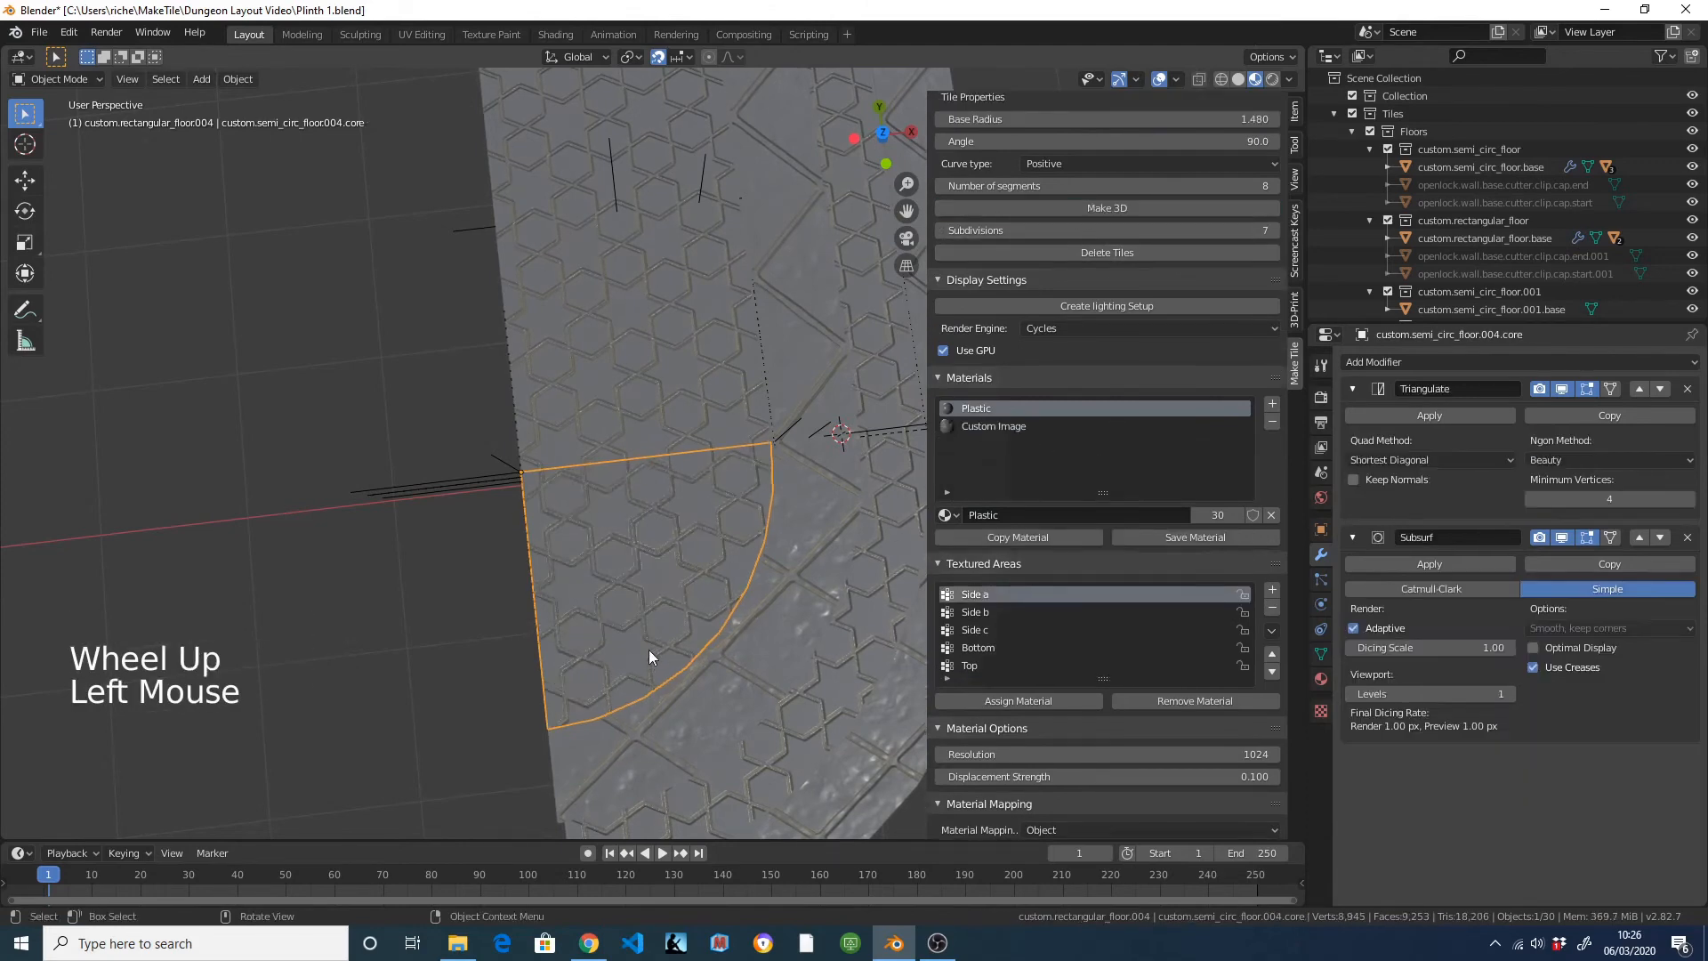
Replace the Custom Image material's picture with Leather_Weave_001_height.png from the 3dtextures.me folder.
scroll(1229, 782, "down", 4)
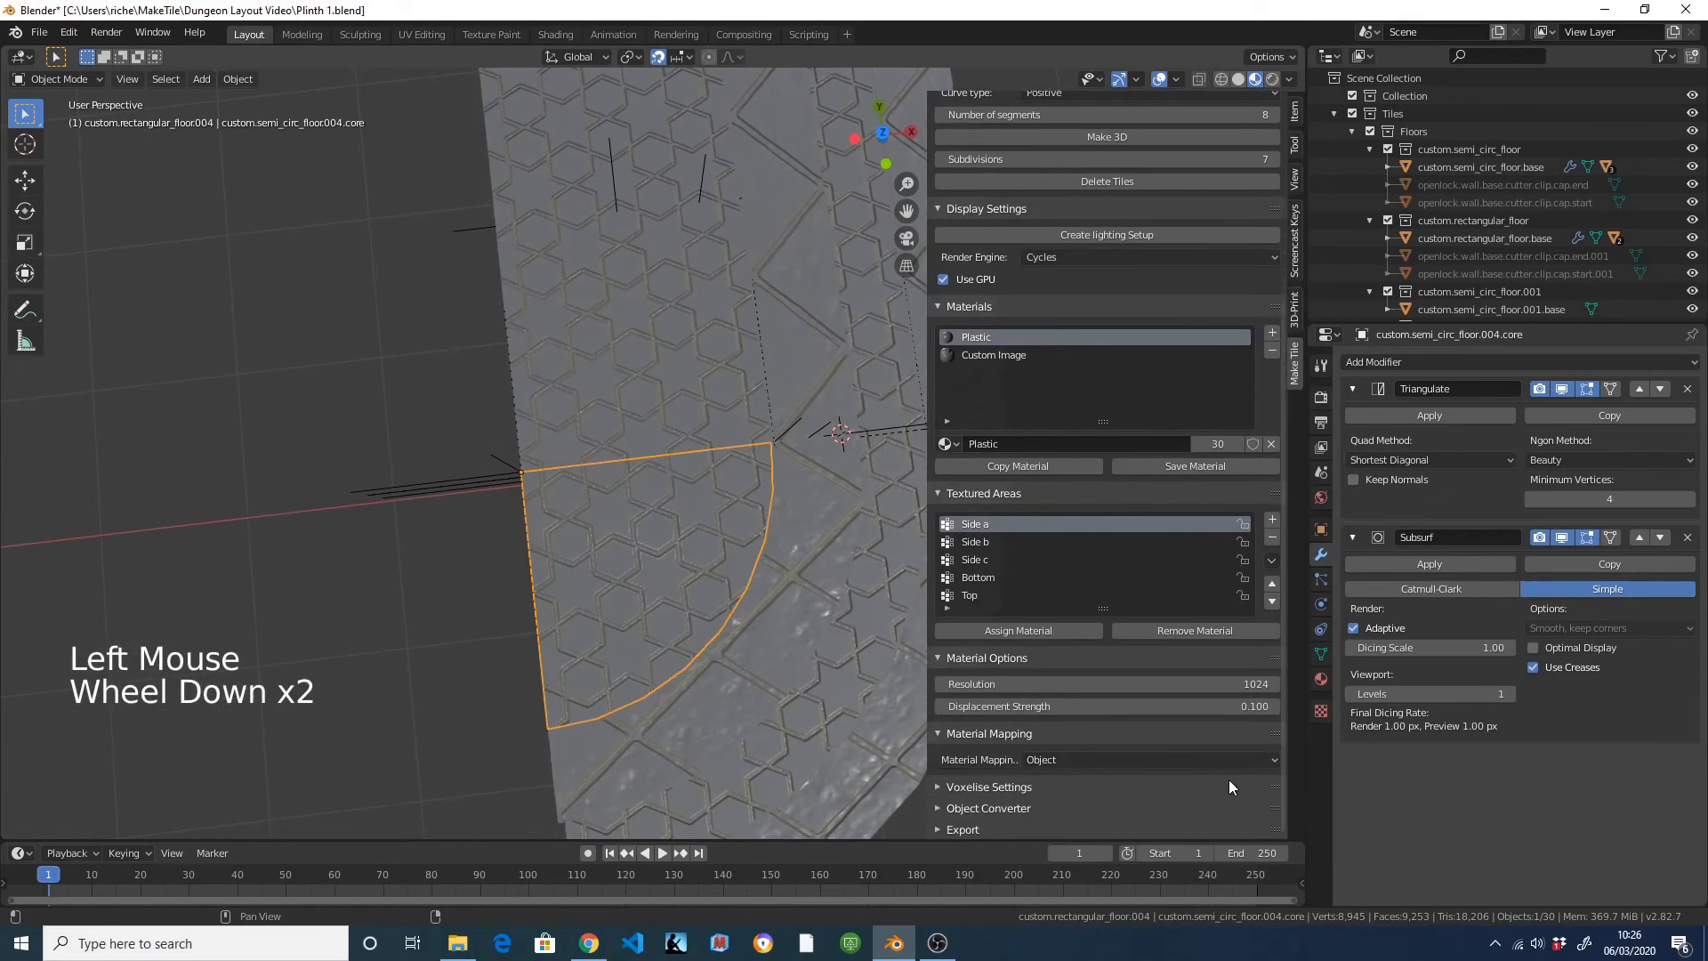
left_click(982, 356)
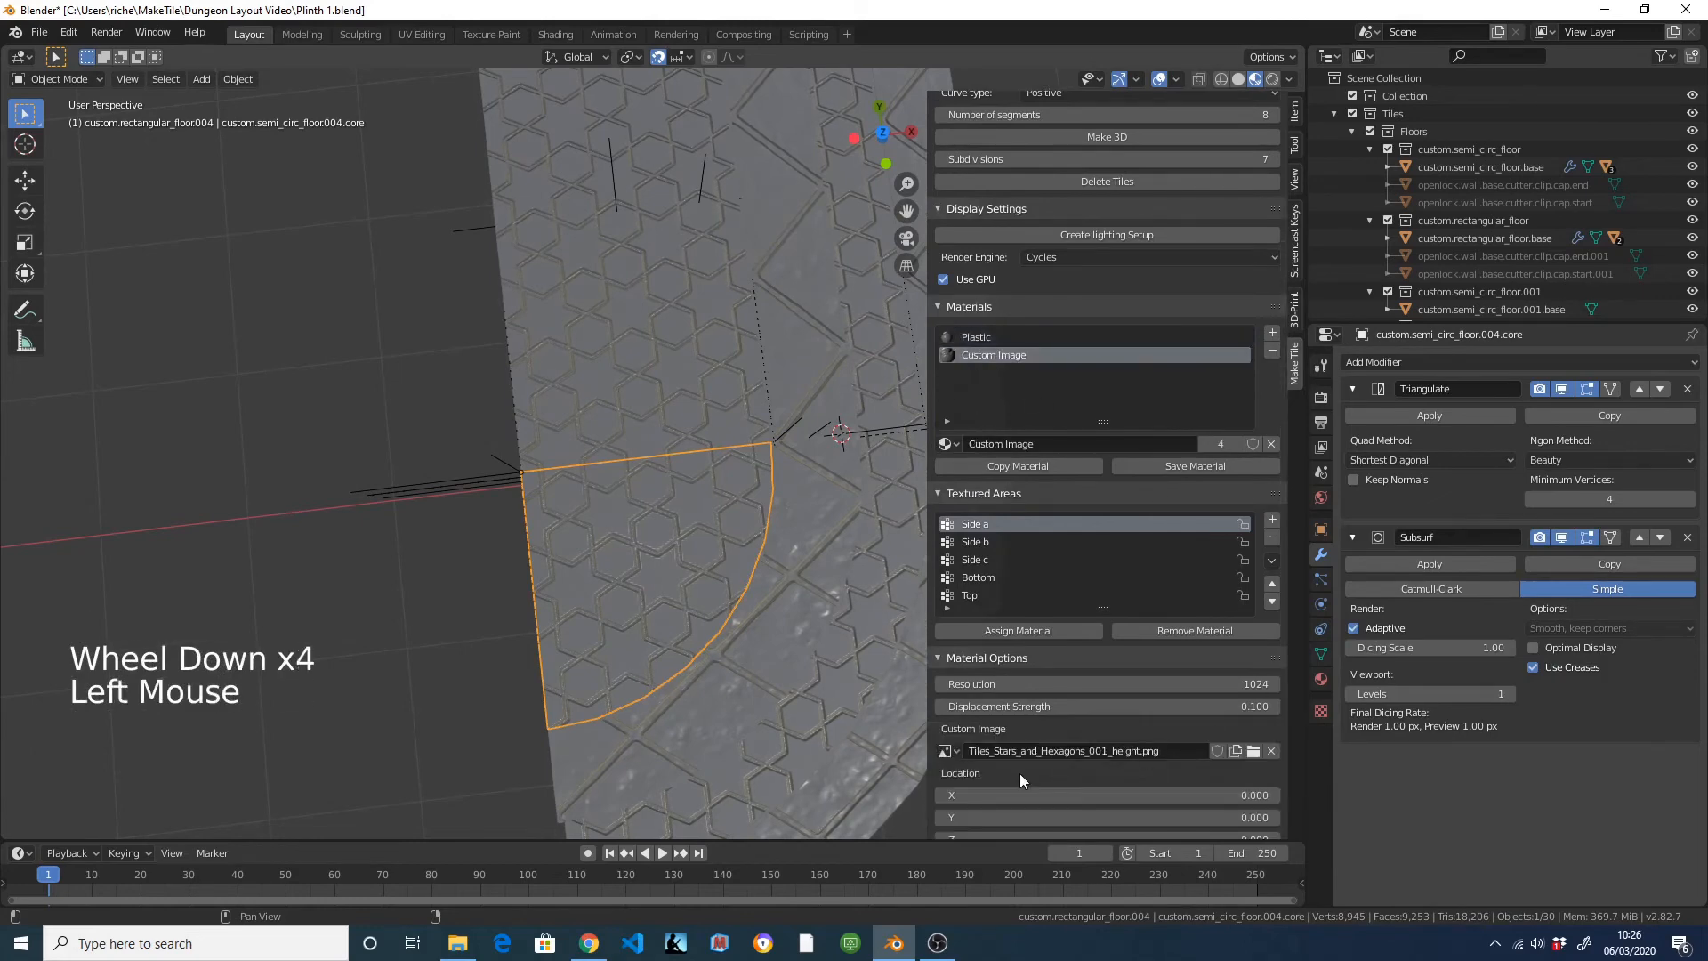
left_click(1256, 751)
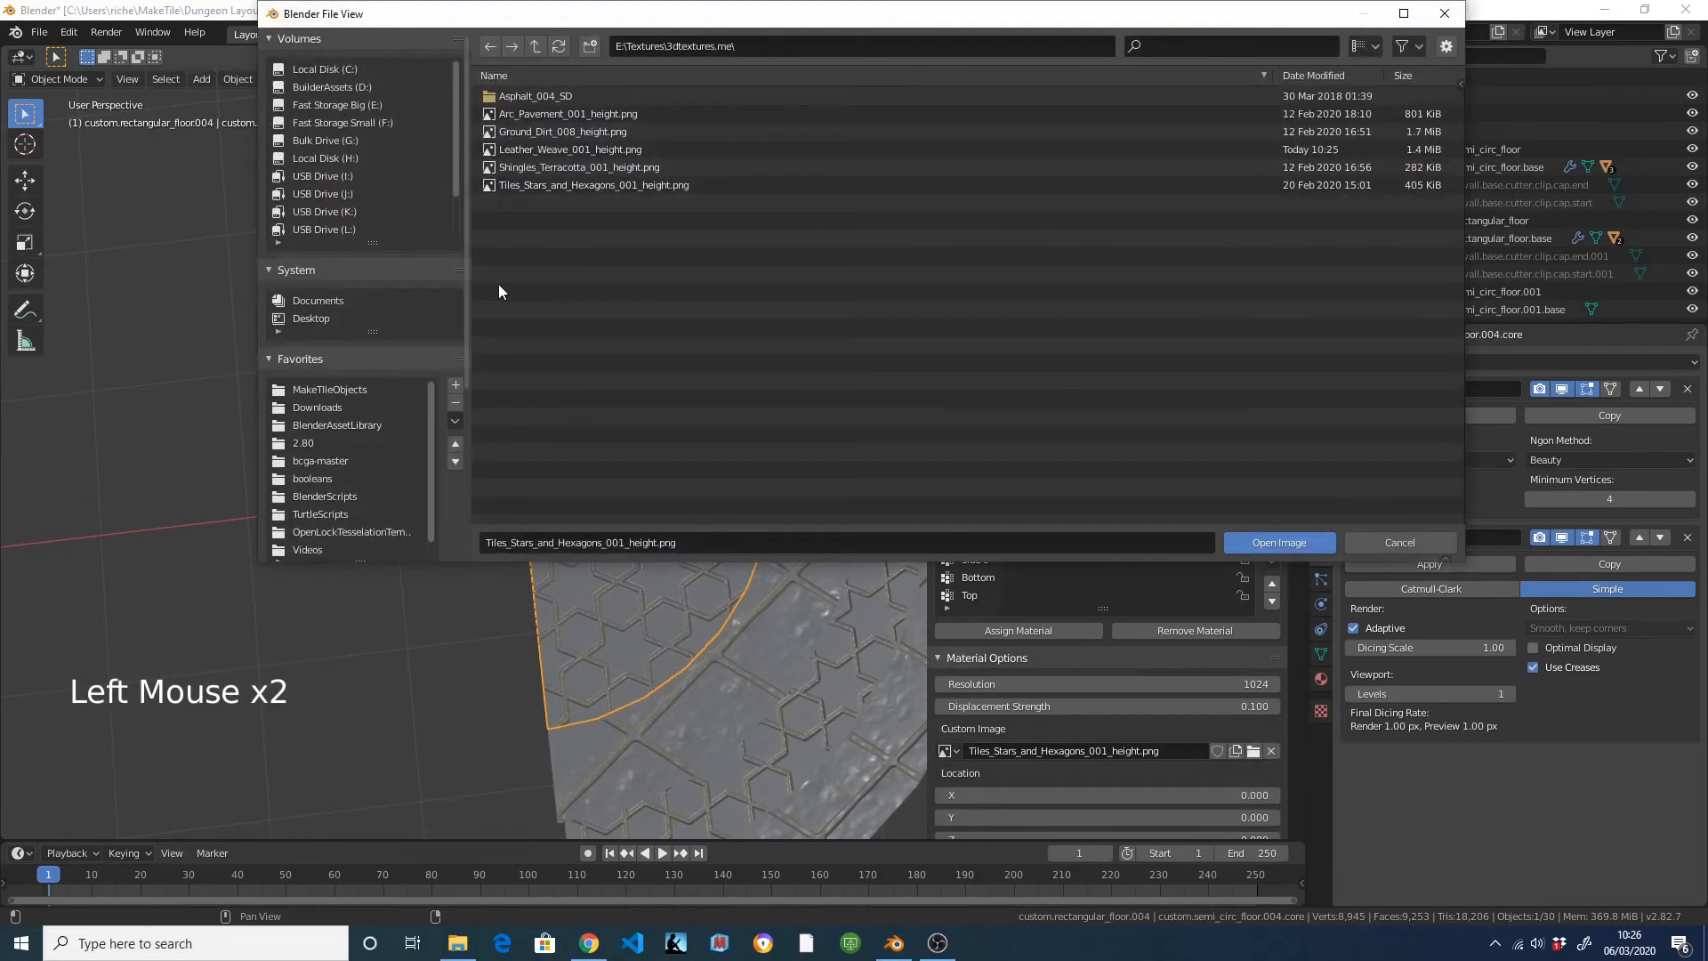
left_click(560, 147)
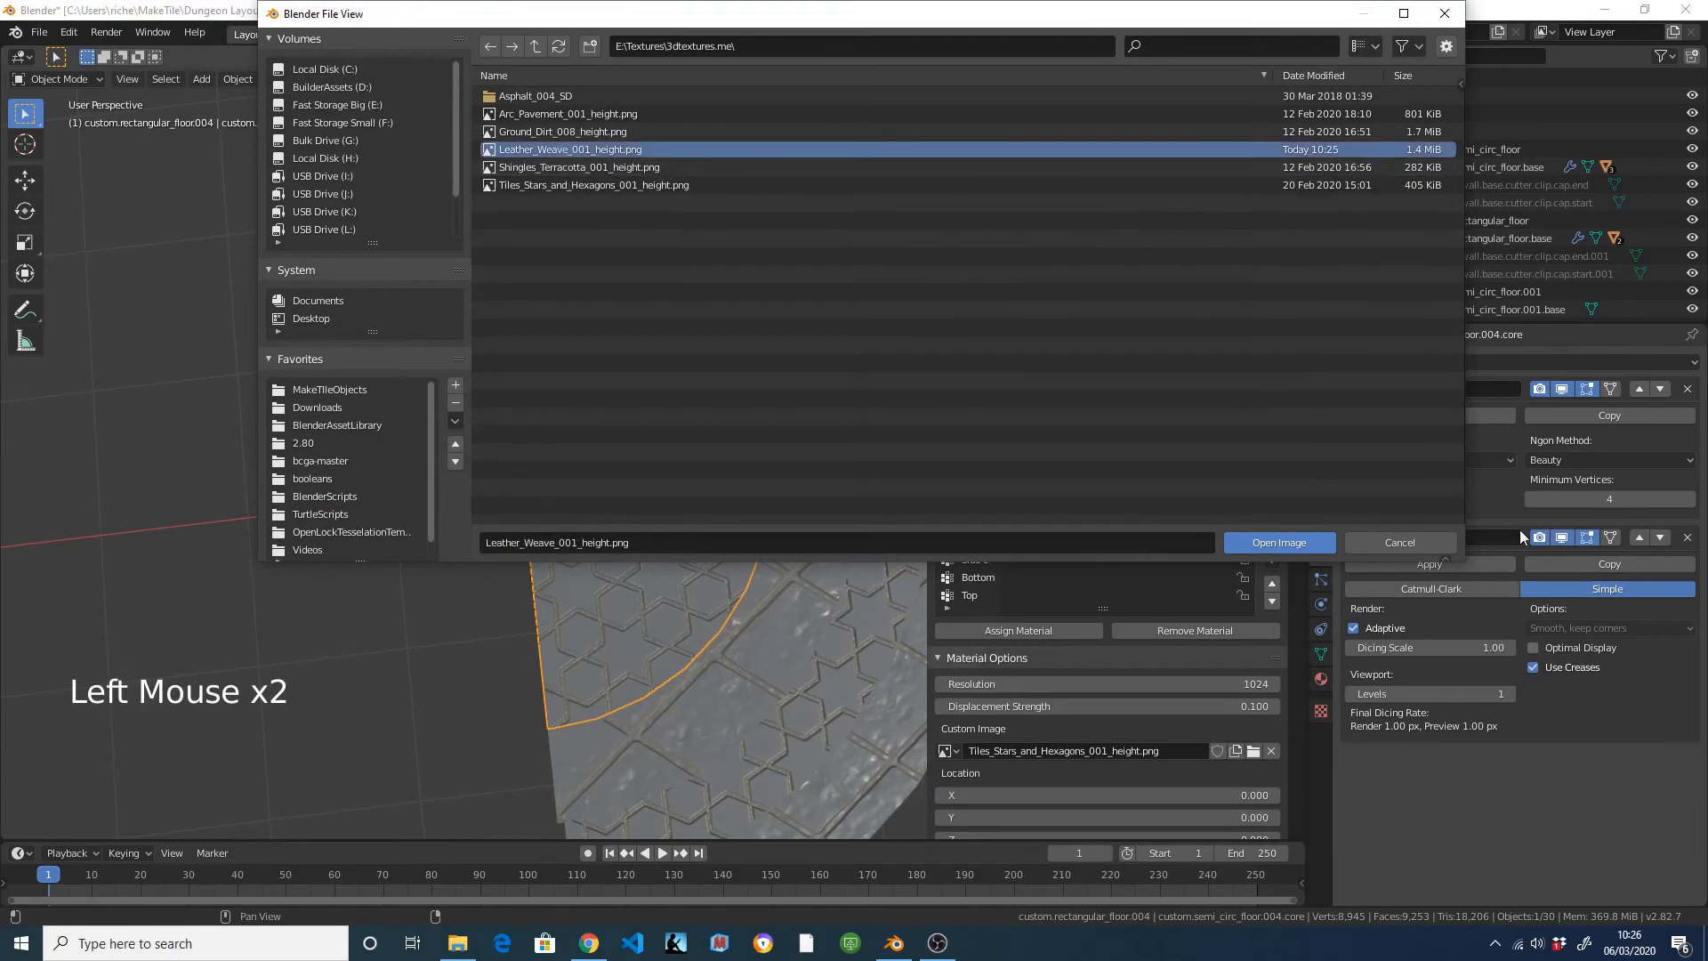
left_click(1279, 542)
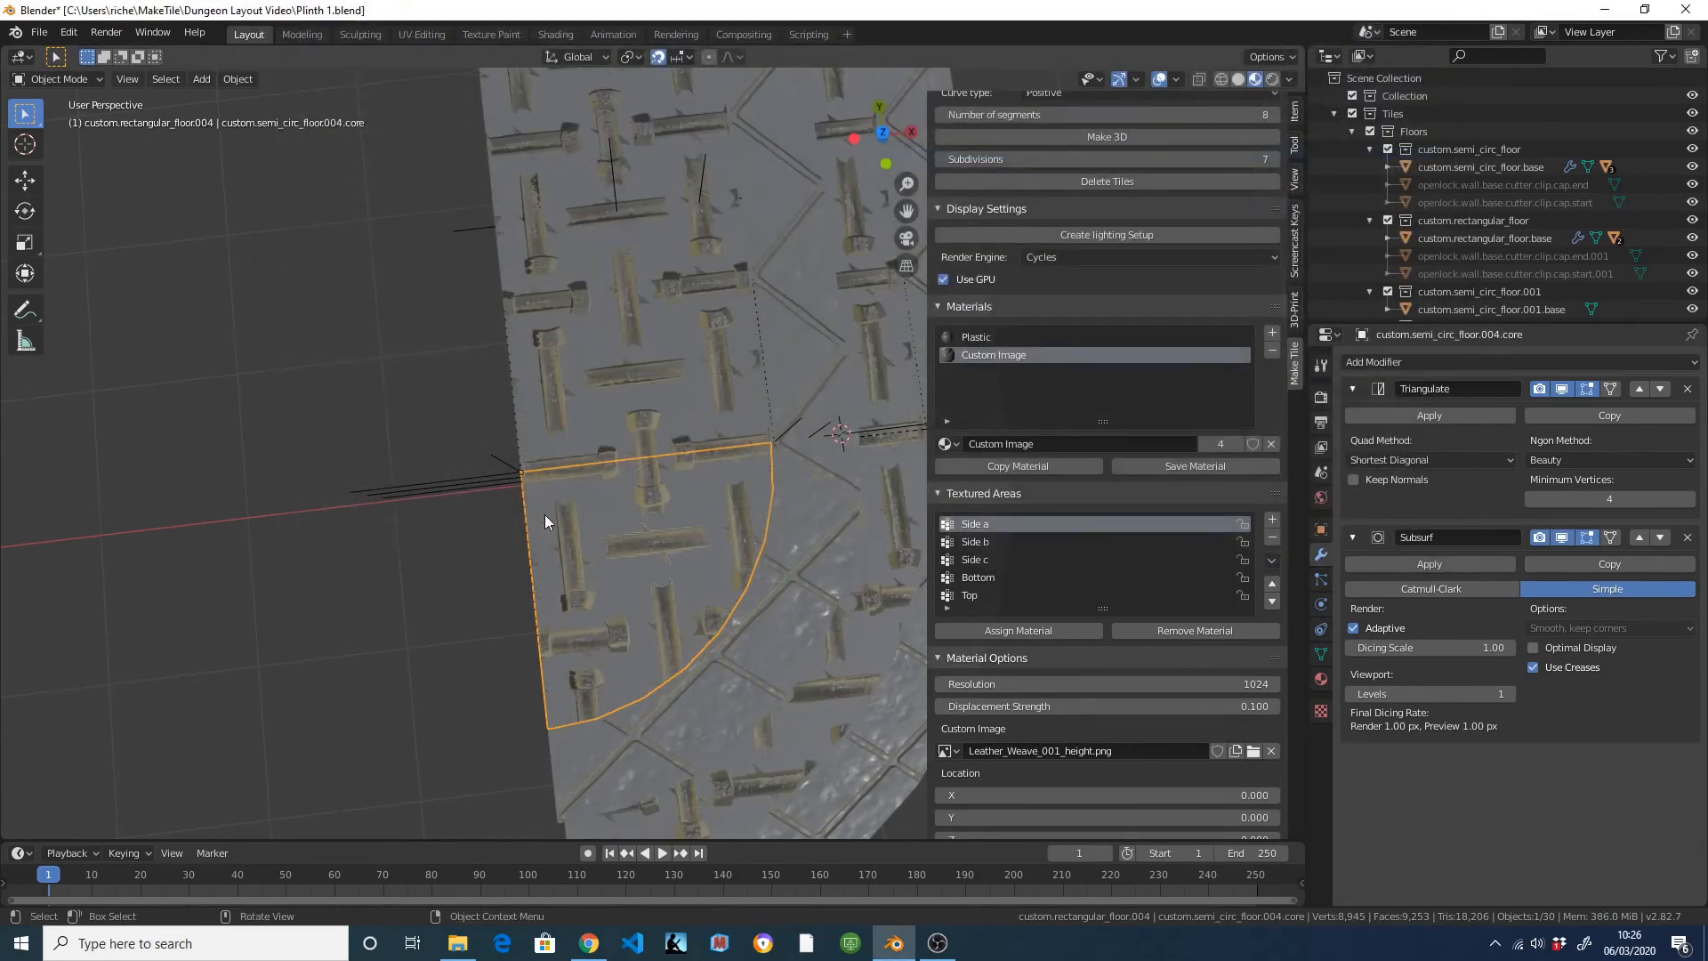
Set the overall scale of the Custom Image material to 1 and check the weave pattern on the plinth.
middle_click_drag(544, 514, 546, 431)
scroll(1139, 756, "down", 4)
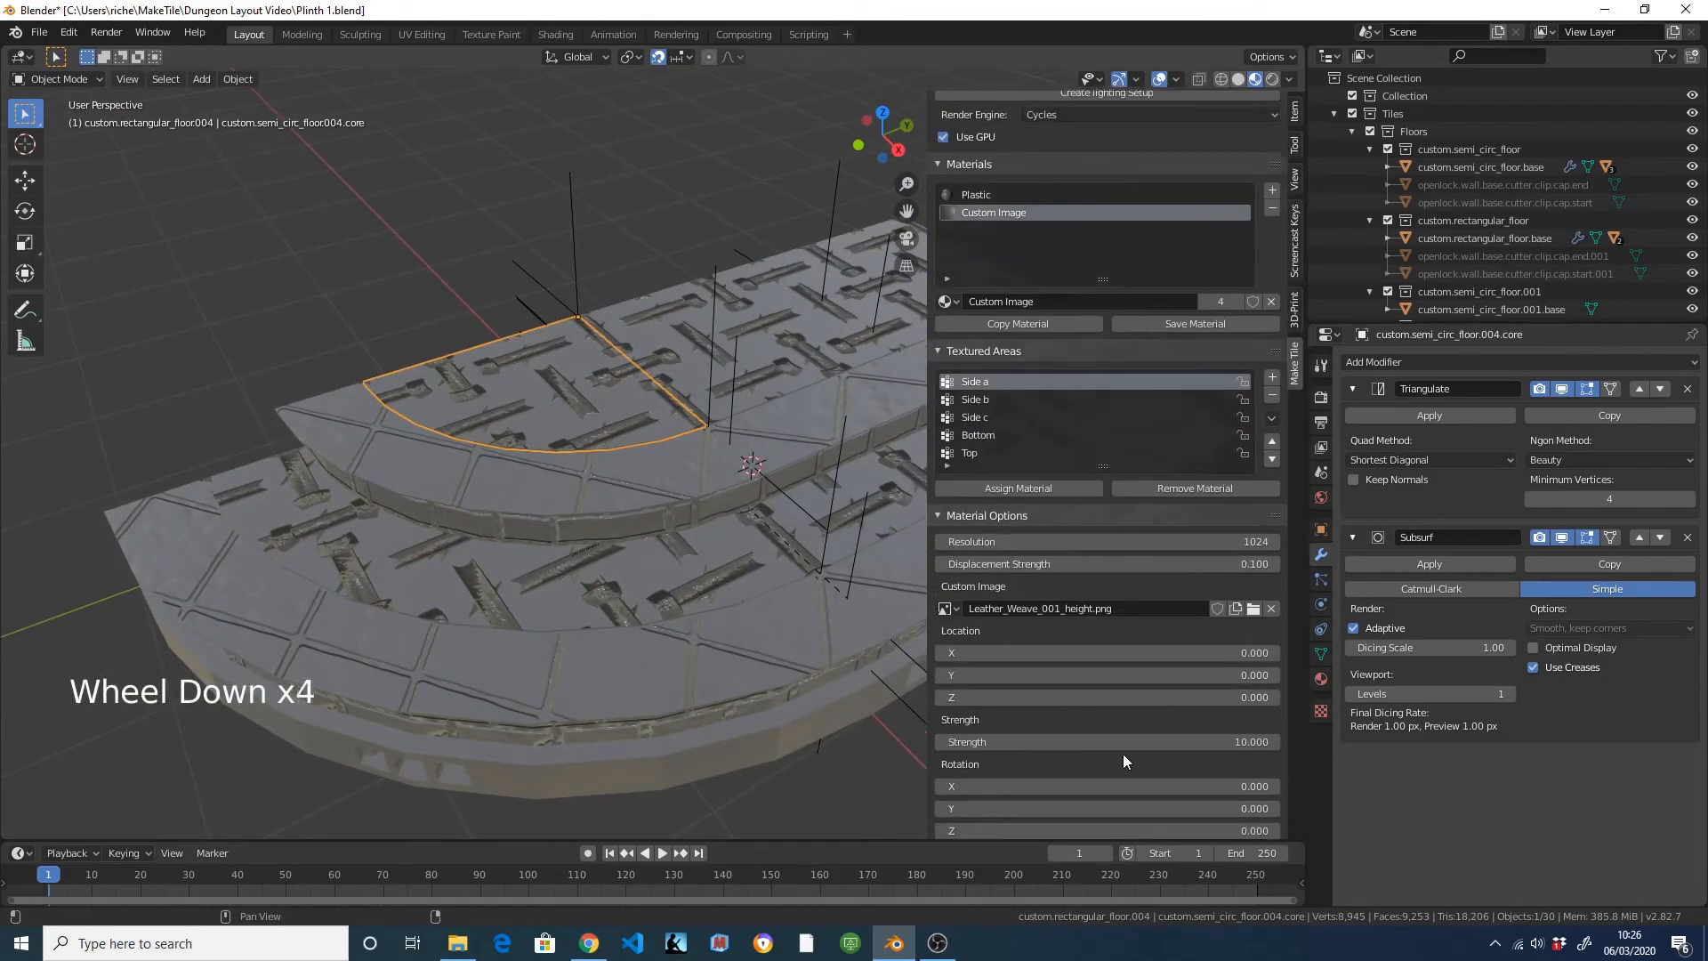
scroll(1123, 758, "down", 3)
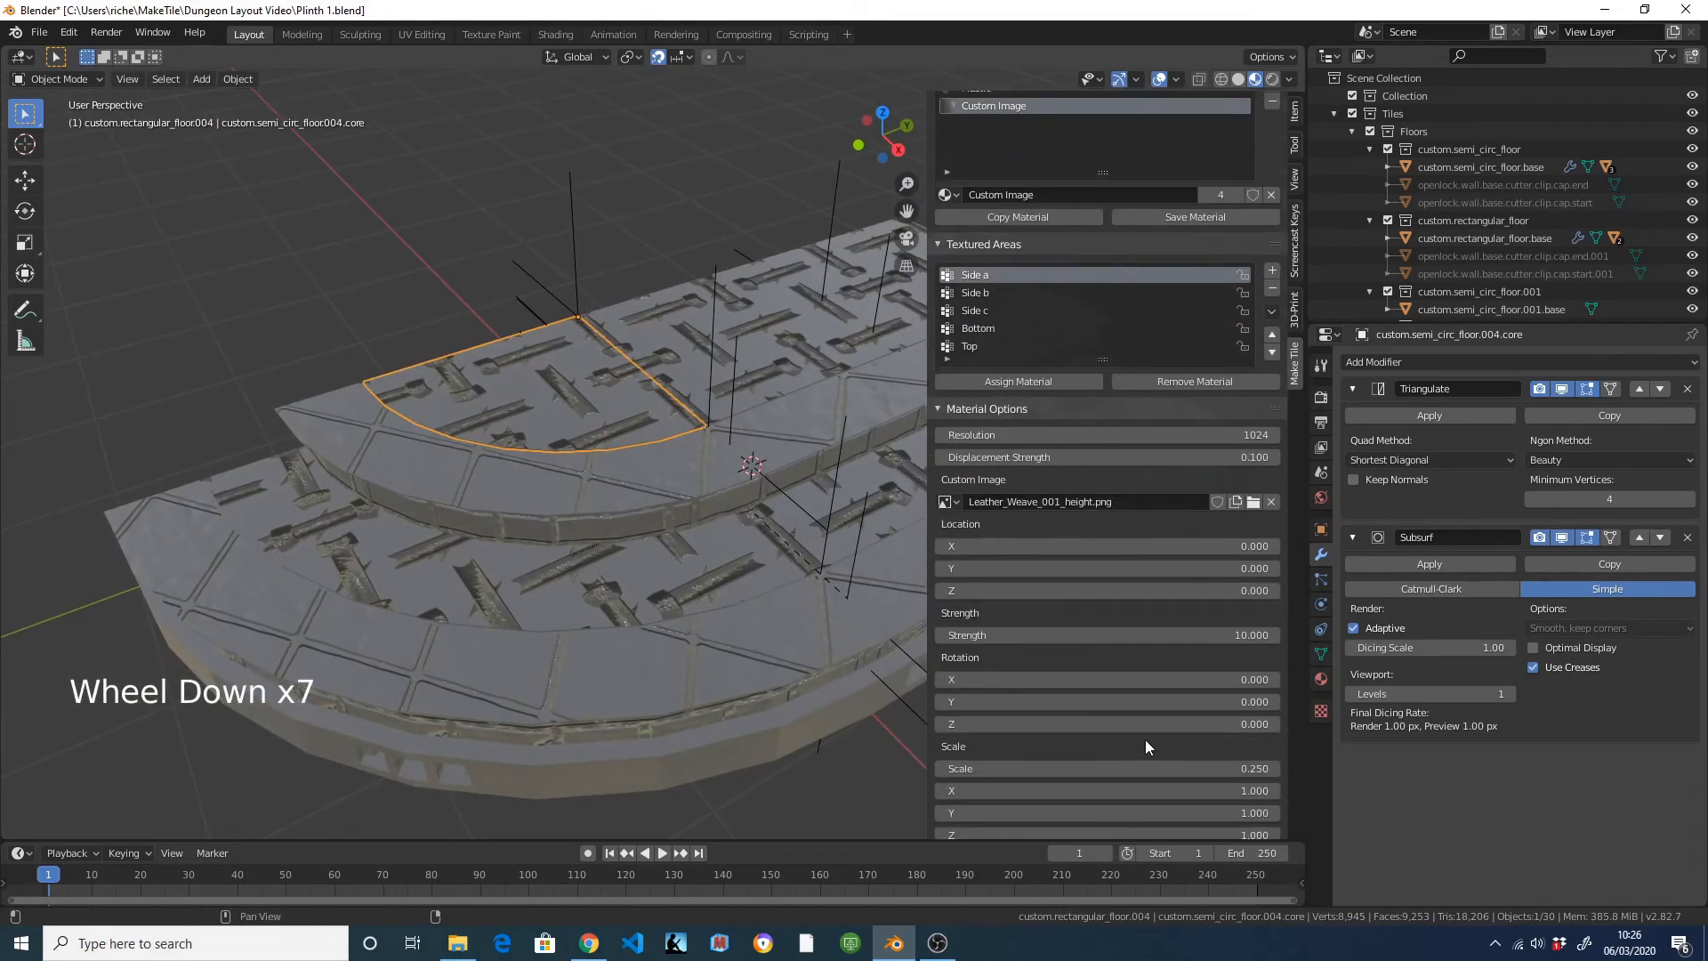
scroll(1145, 746, "down", 4)
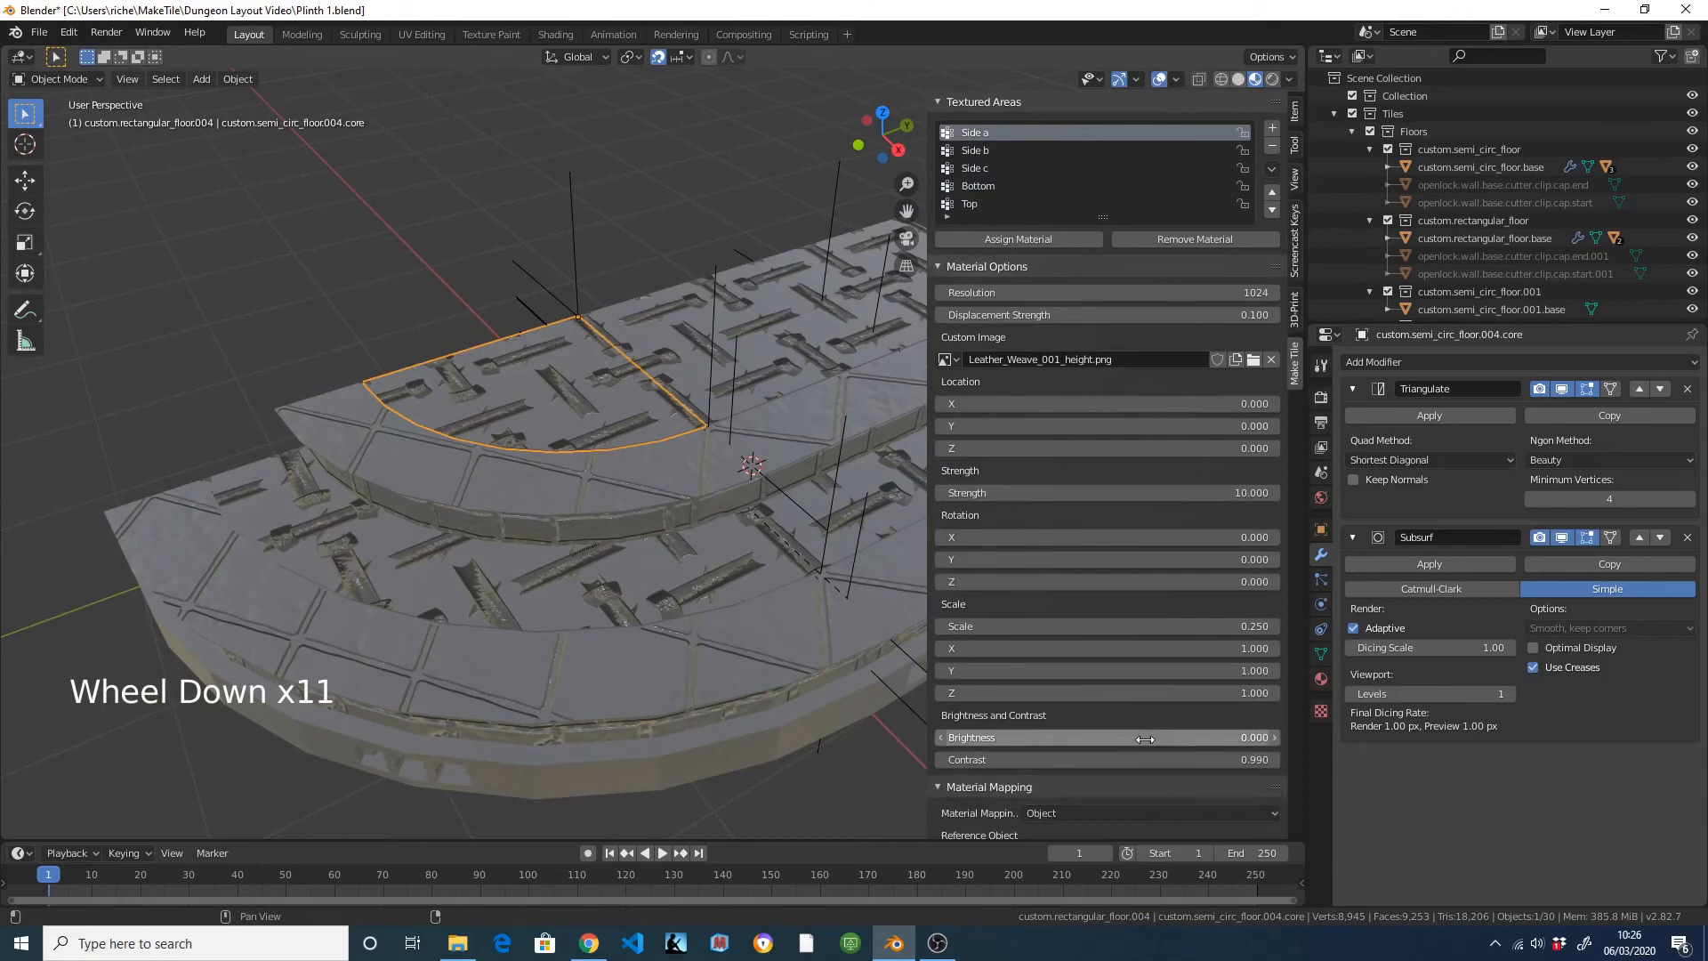
left_click(1178, 630)
key("Return")
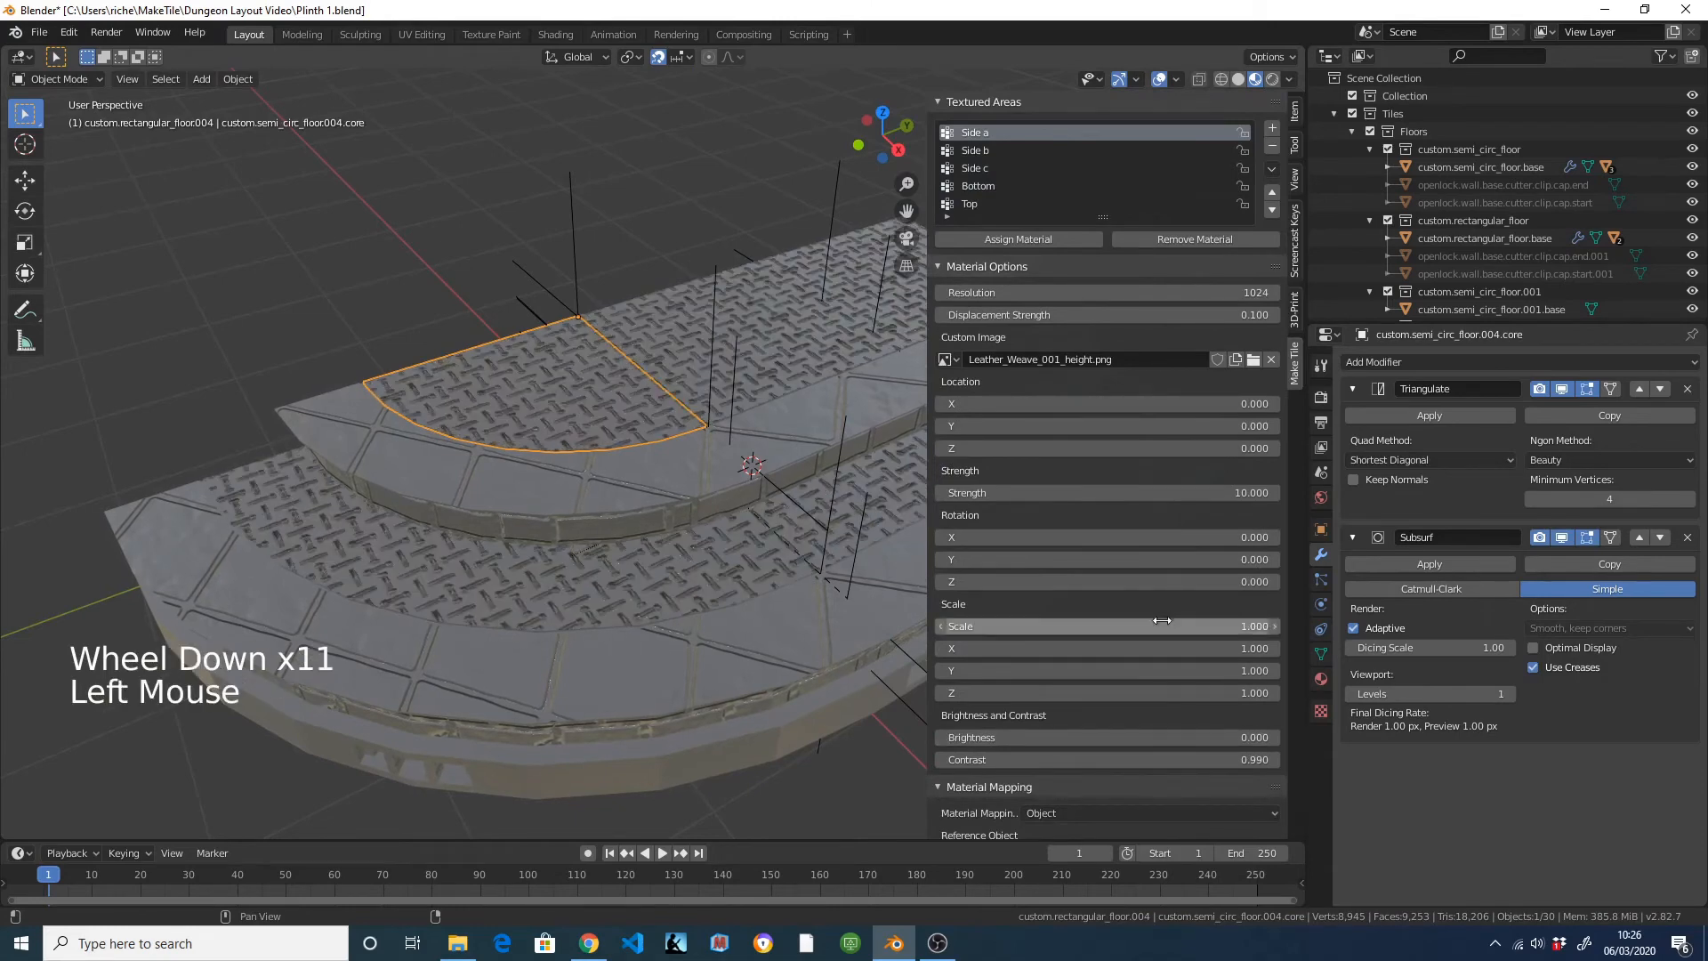
scroll(747, 569, "up", 2)
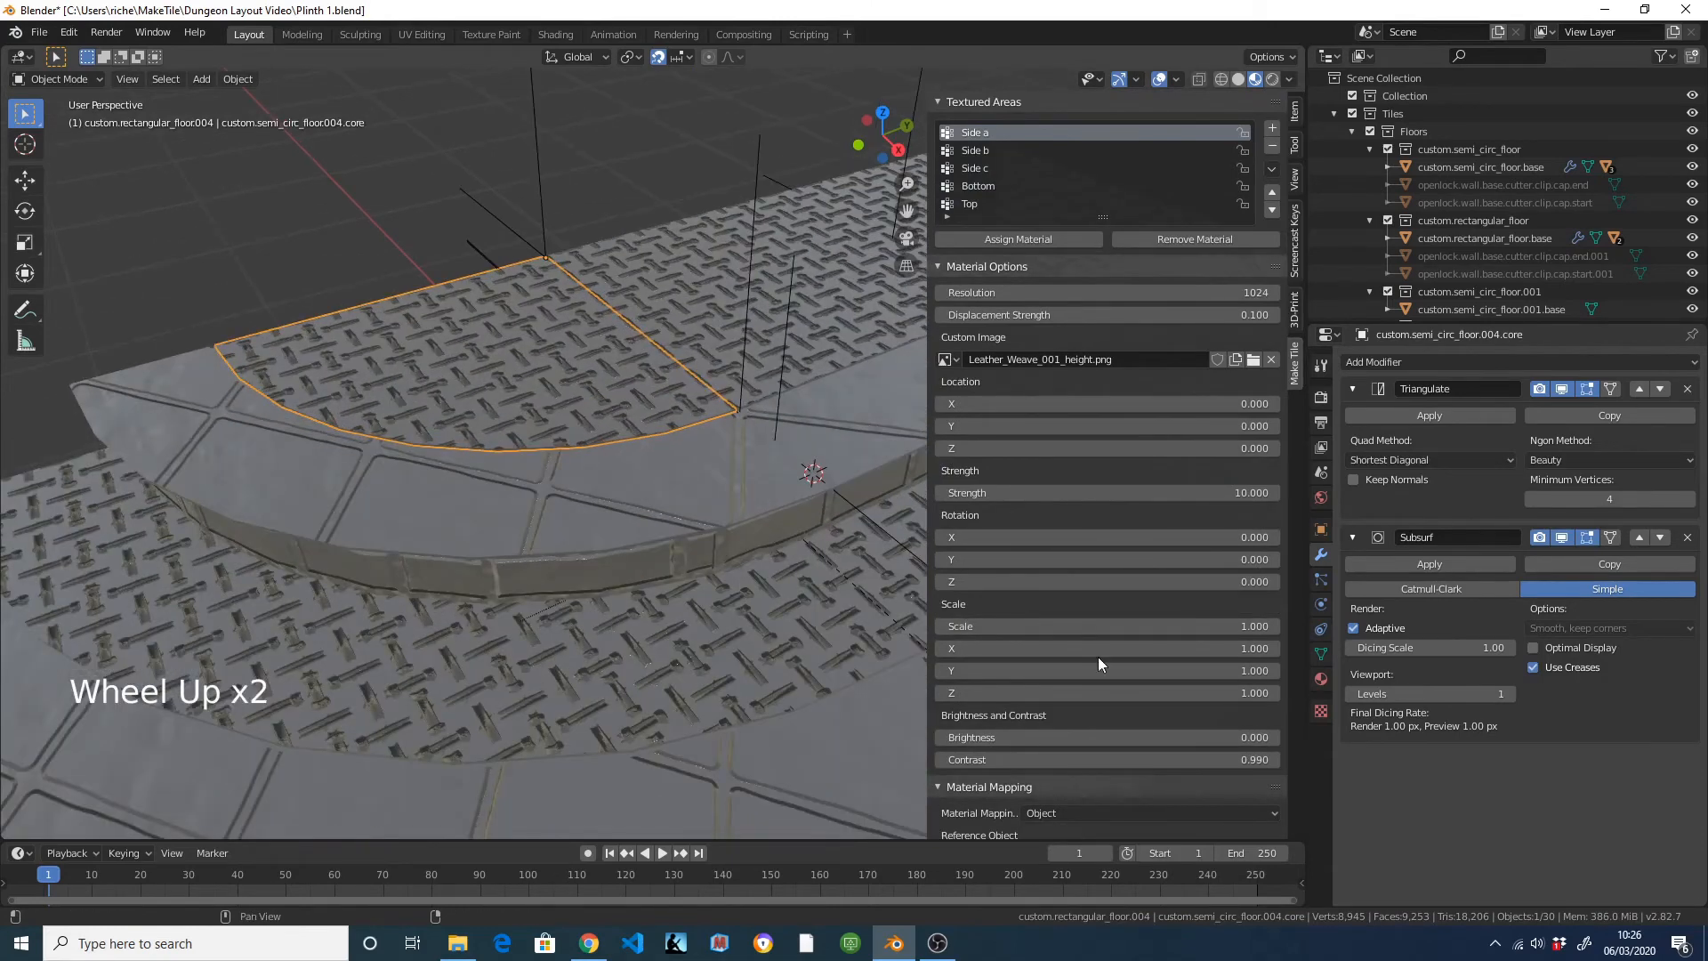
Set the Custom Image material's contrast to 0 and check the weave pattern on the curved floor tile.
scroll(1093, 712, "down", 10)
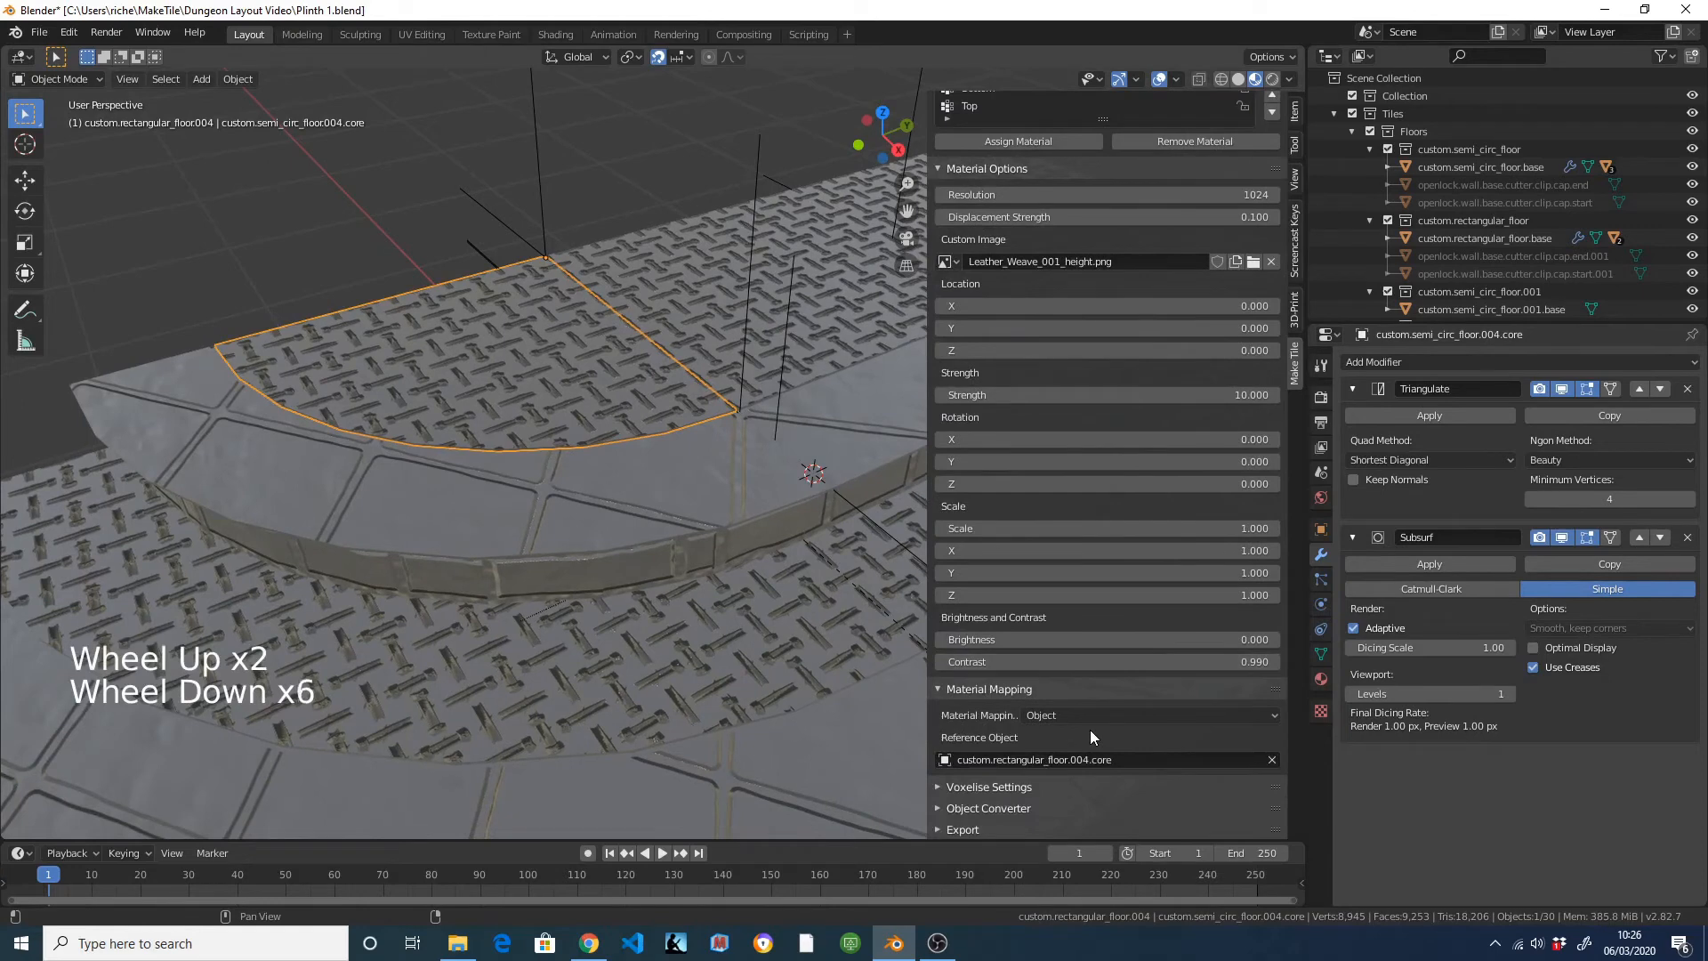
left_click(1081, 662)
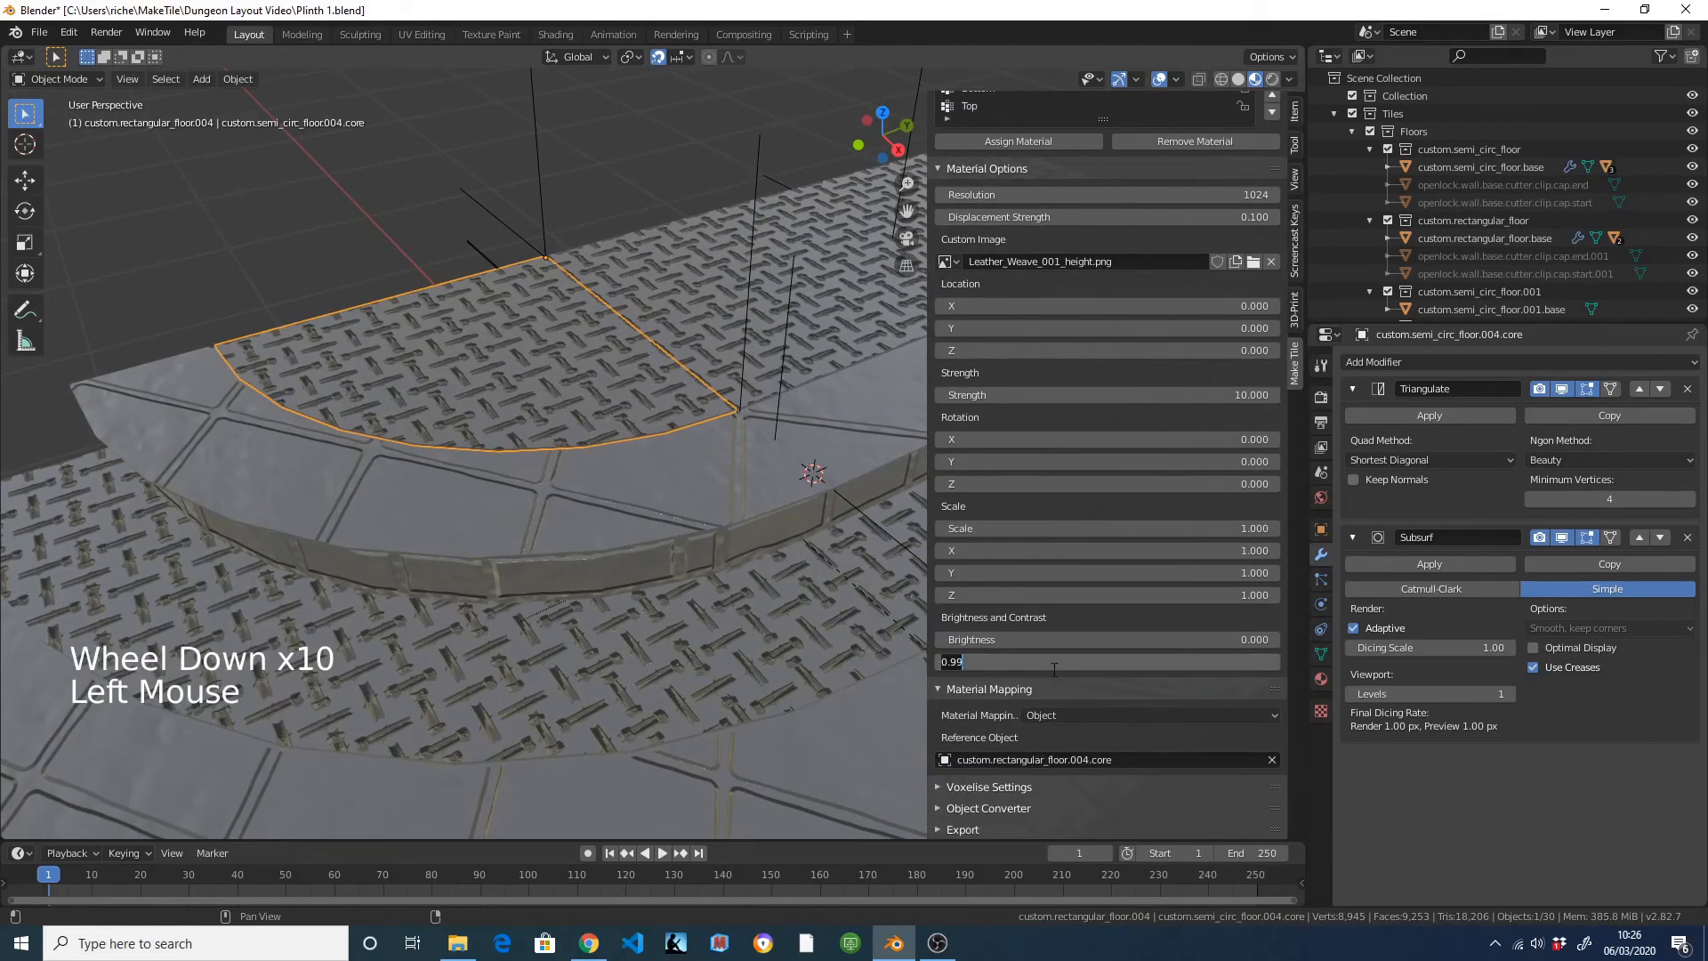
type("000")
left_click(648, 484)
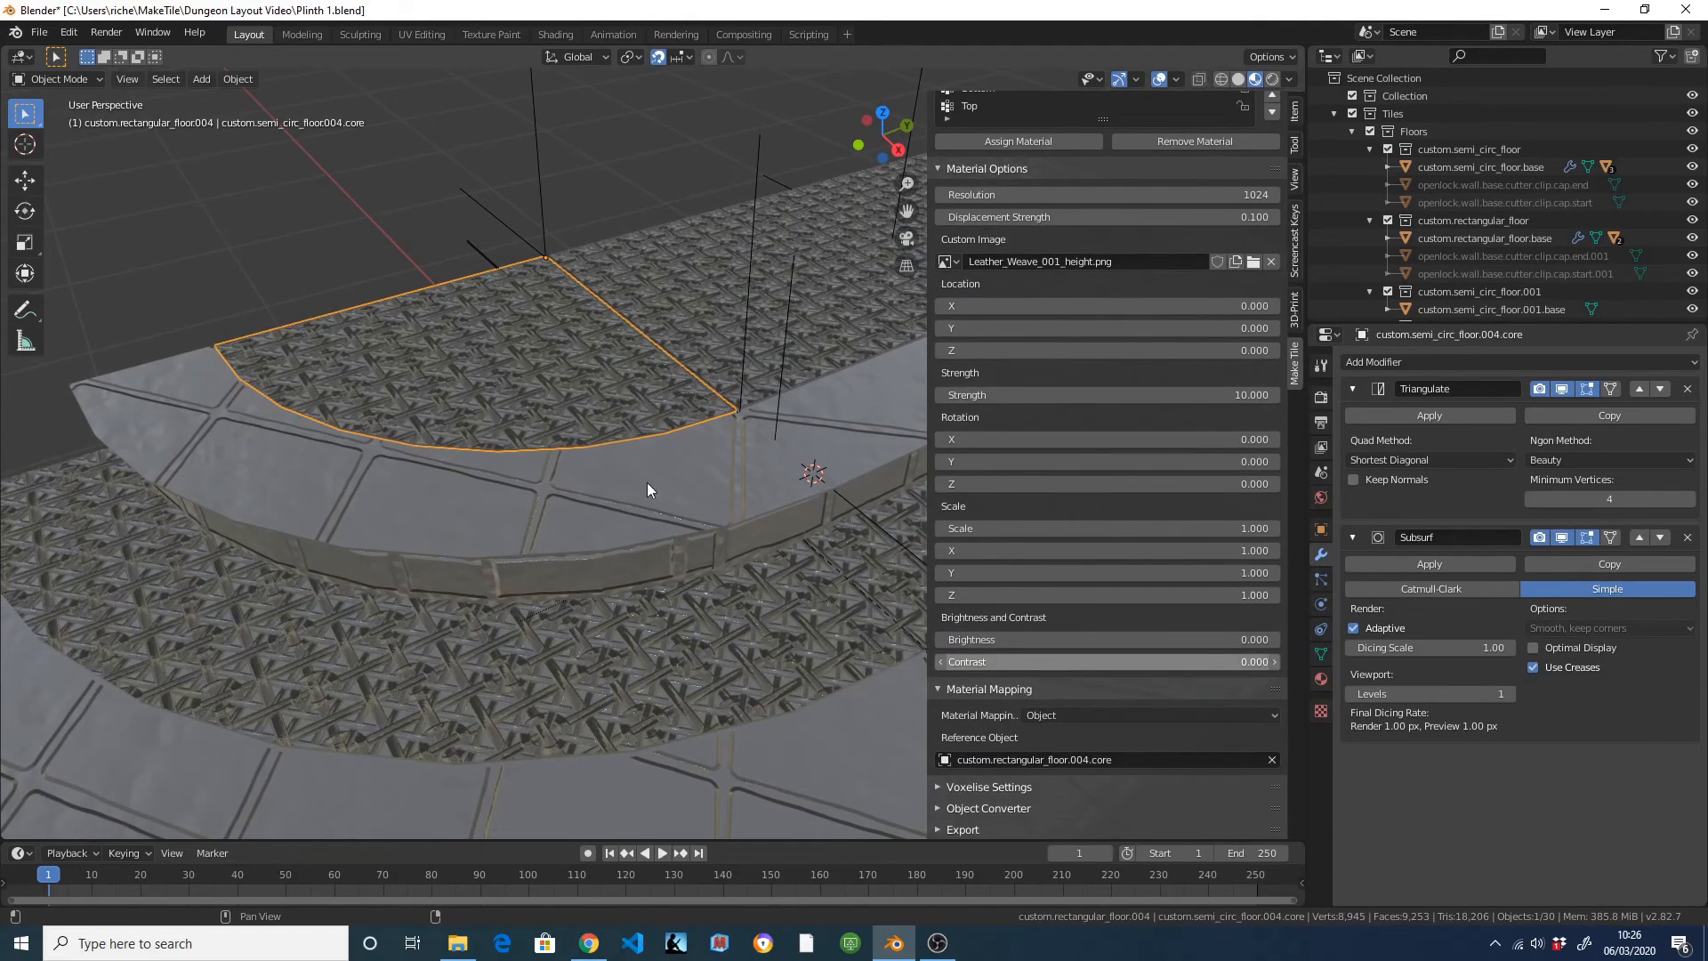
middle_click_drag(607, 530, 713, 541)
scroll(716, 539, "up", 1)
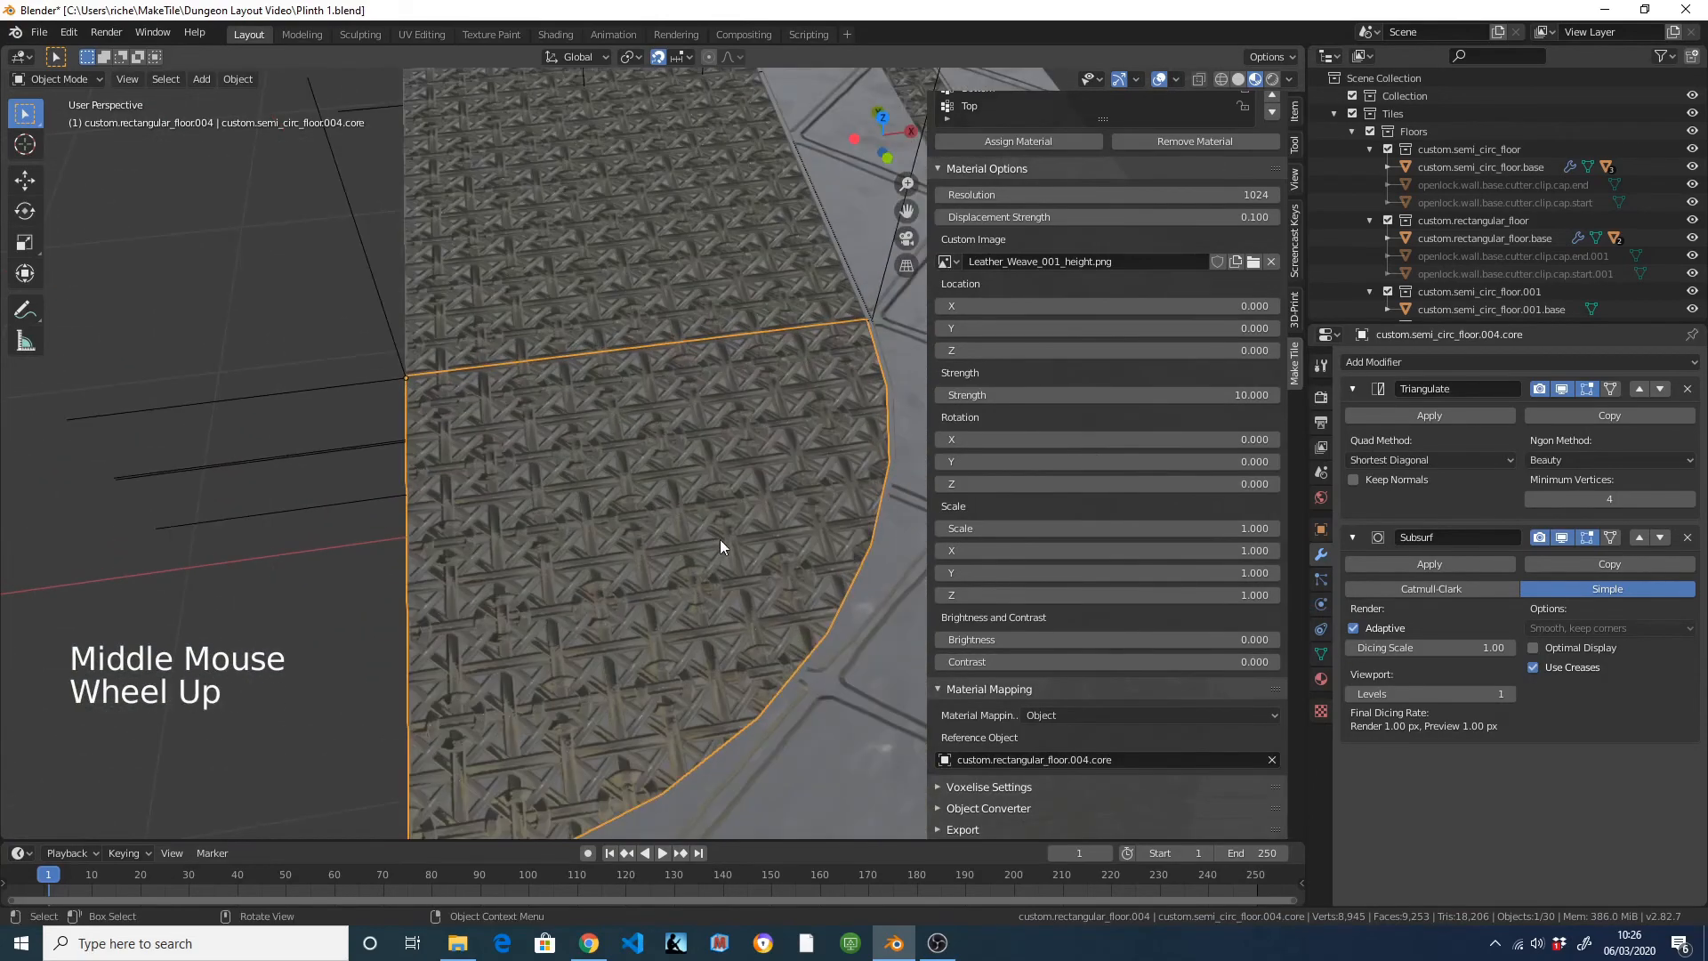
Try Custom Image strengths of 5 and 2, checking the weave across the plinth floor.
scroll(1199, 481, "up", 4)
scroll(1200, 473, "up", 1)
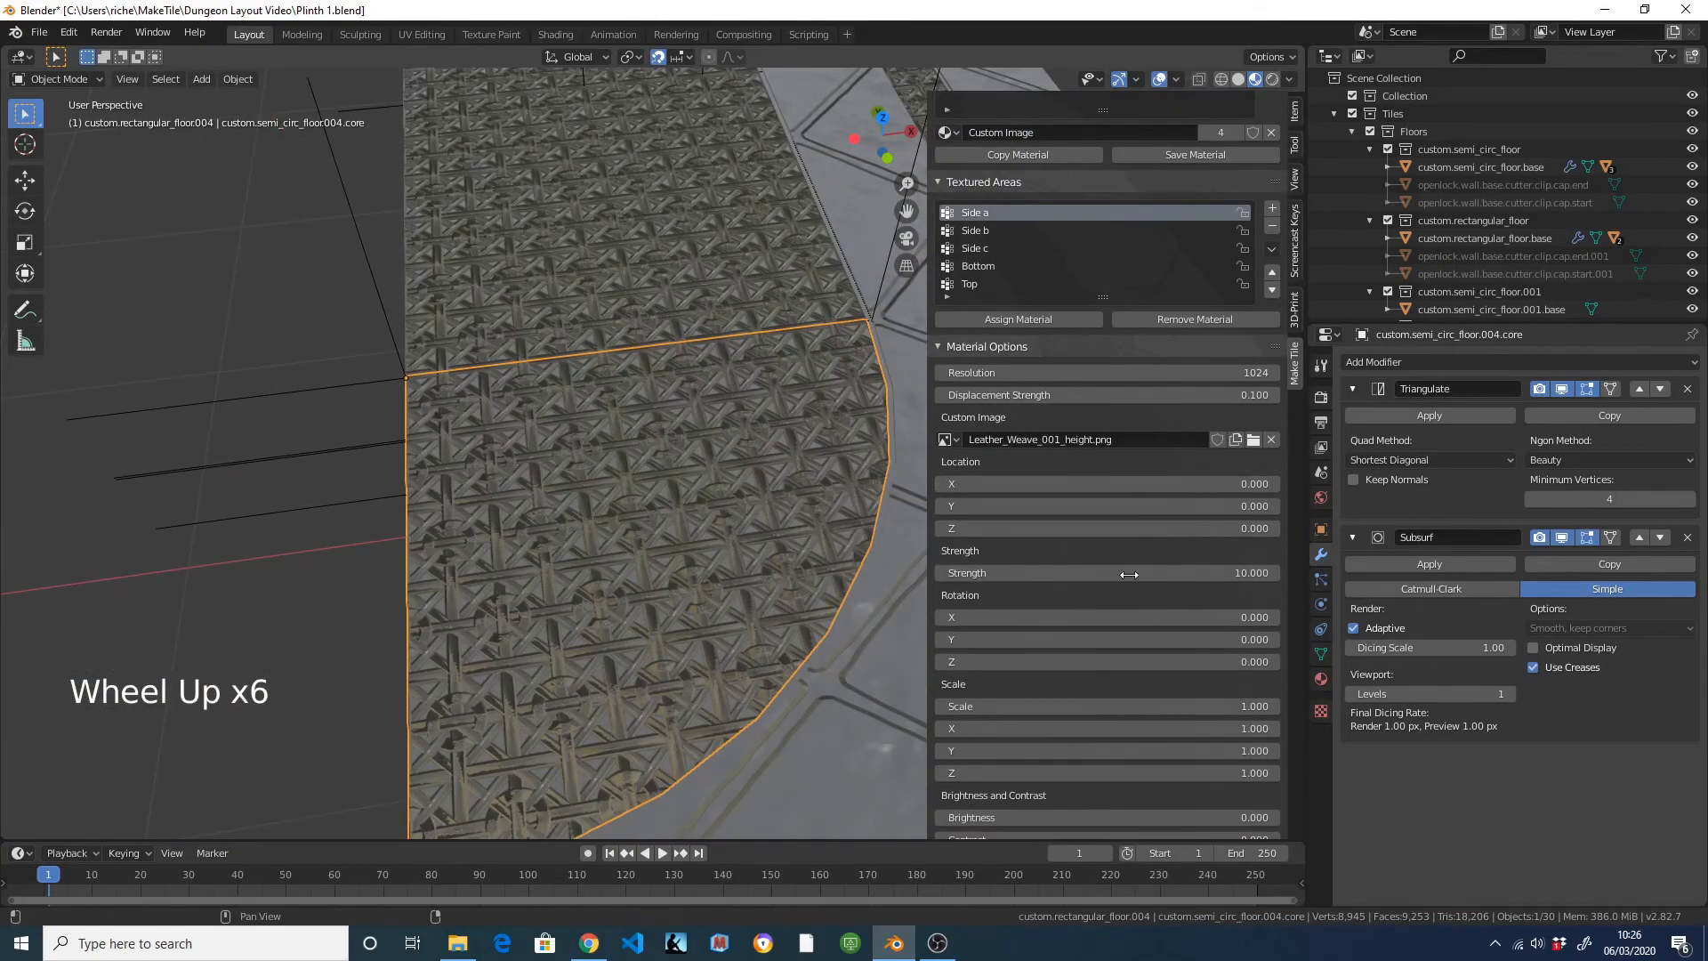
left_click(1129, 577)
type("5")
key("Return")
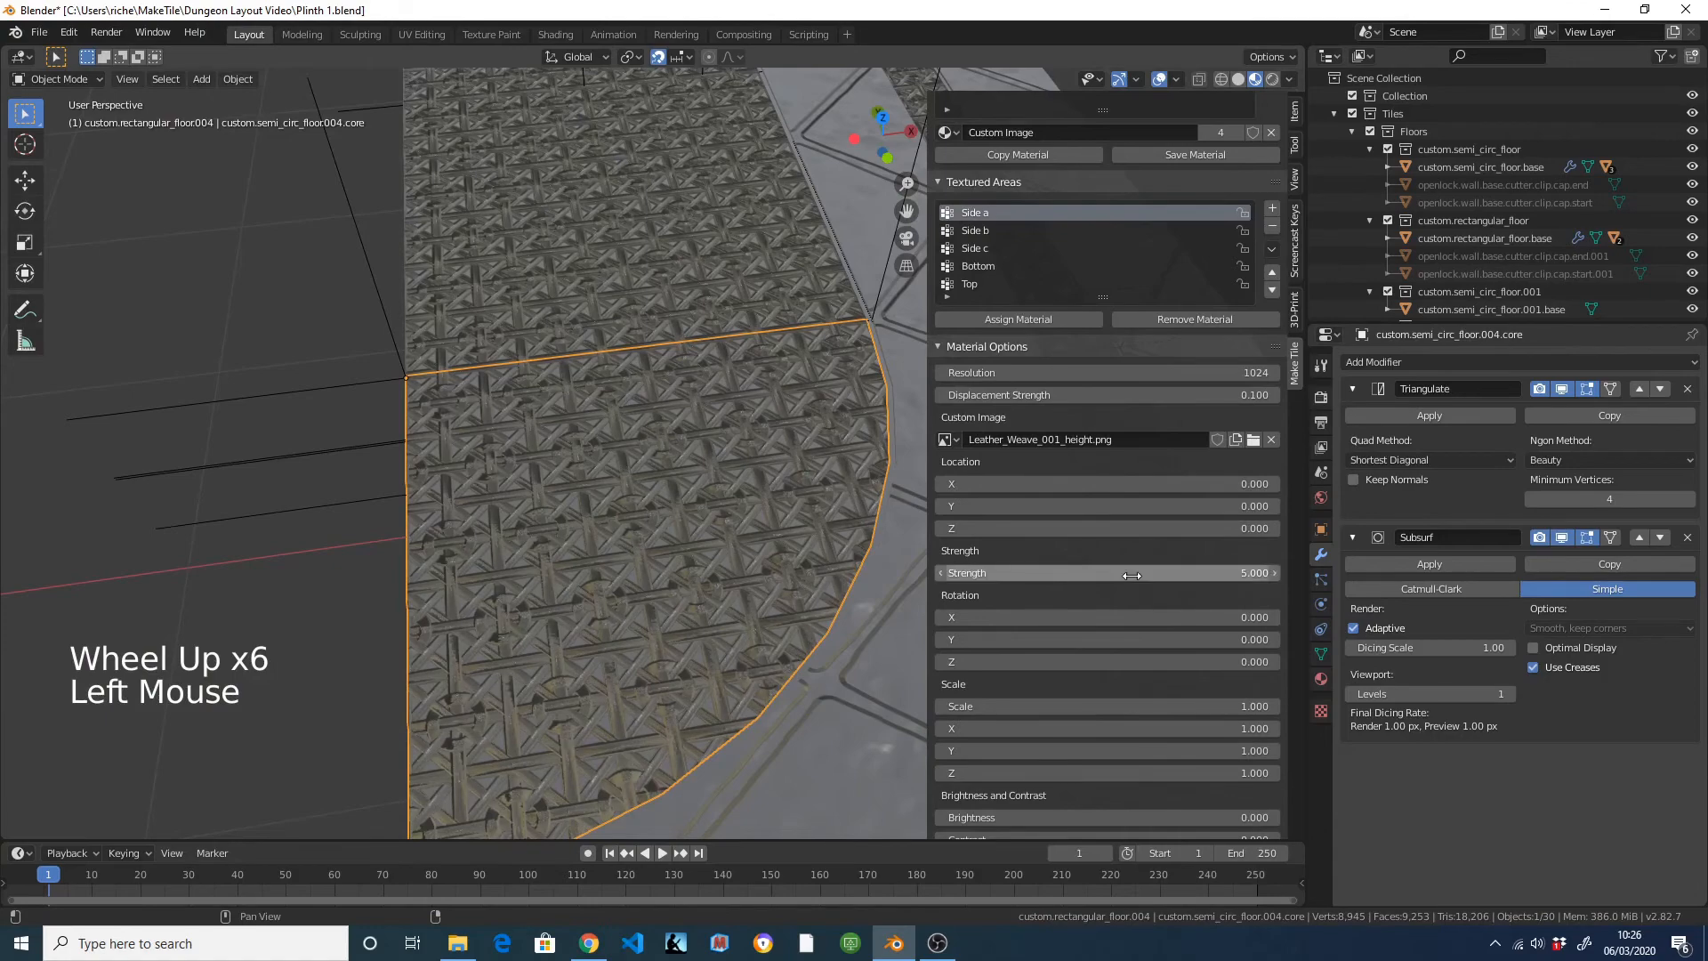
left_click(1126, 576)
type("2")
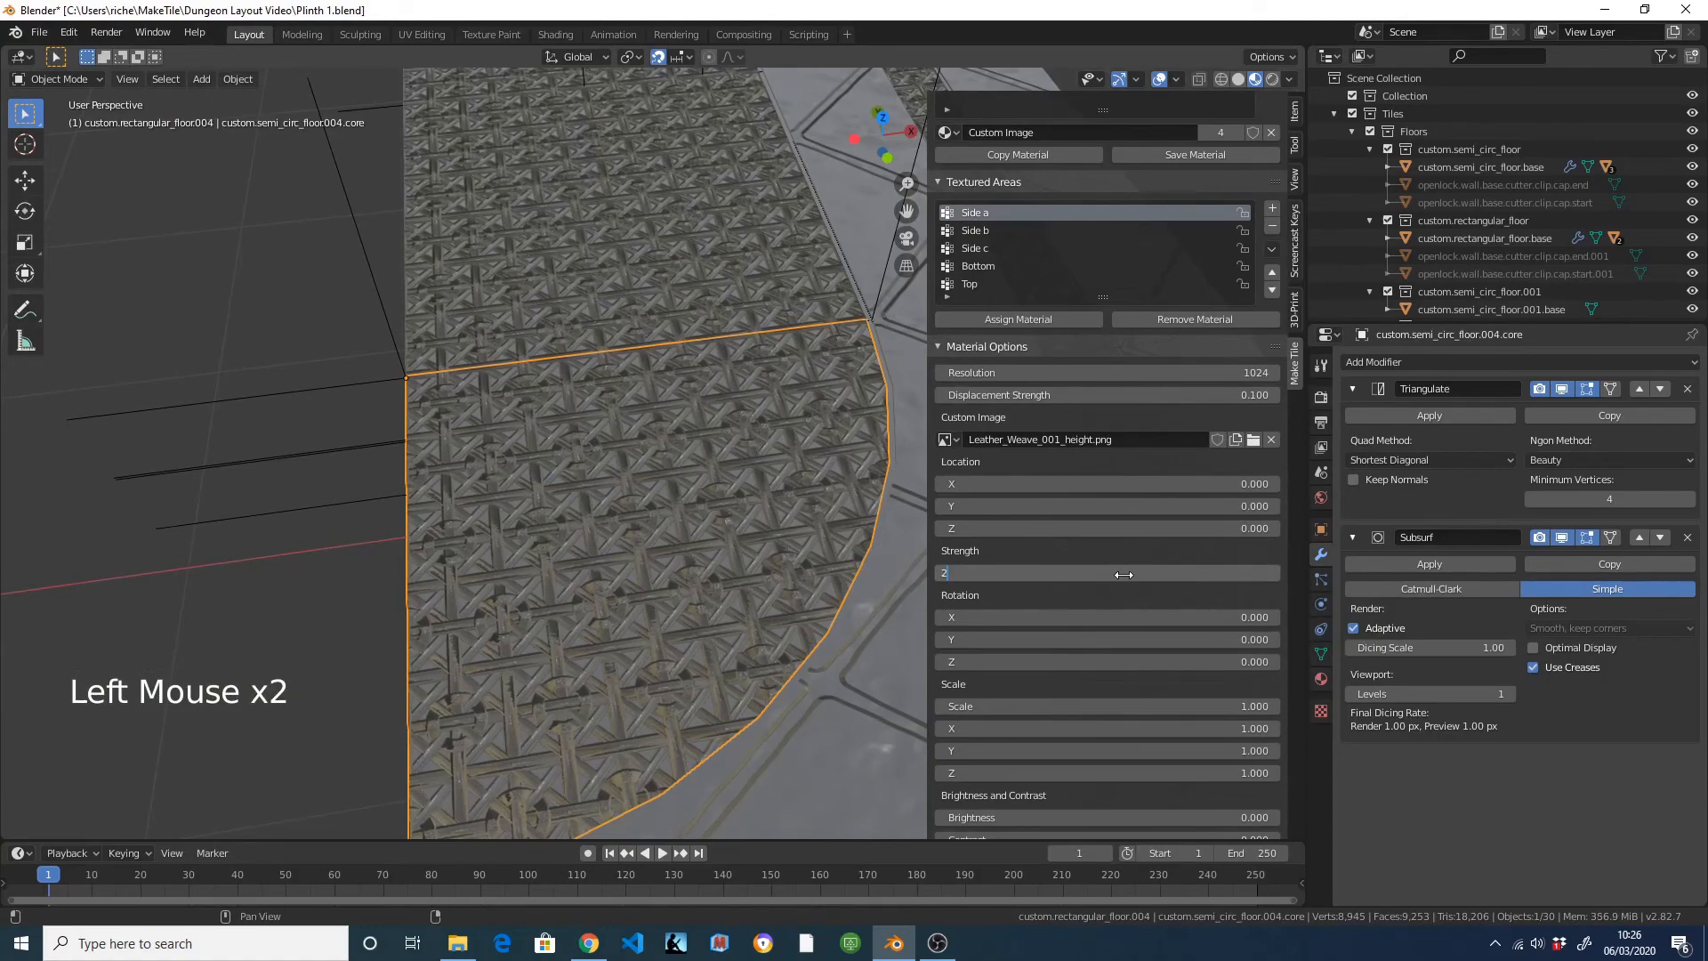
key("Return")
scroll(697, 592, "down", 4)
middle_click_drag(701, 591, 687, 611)
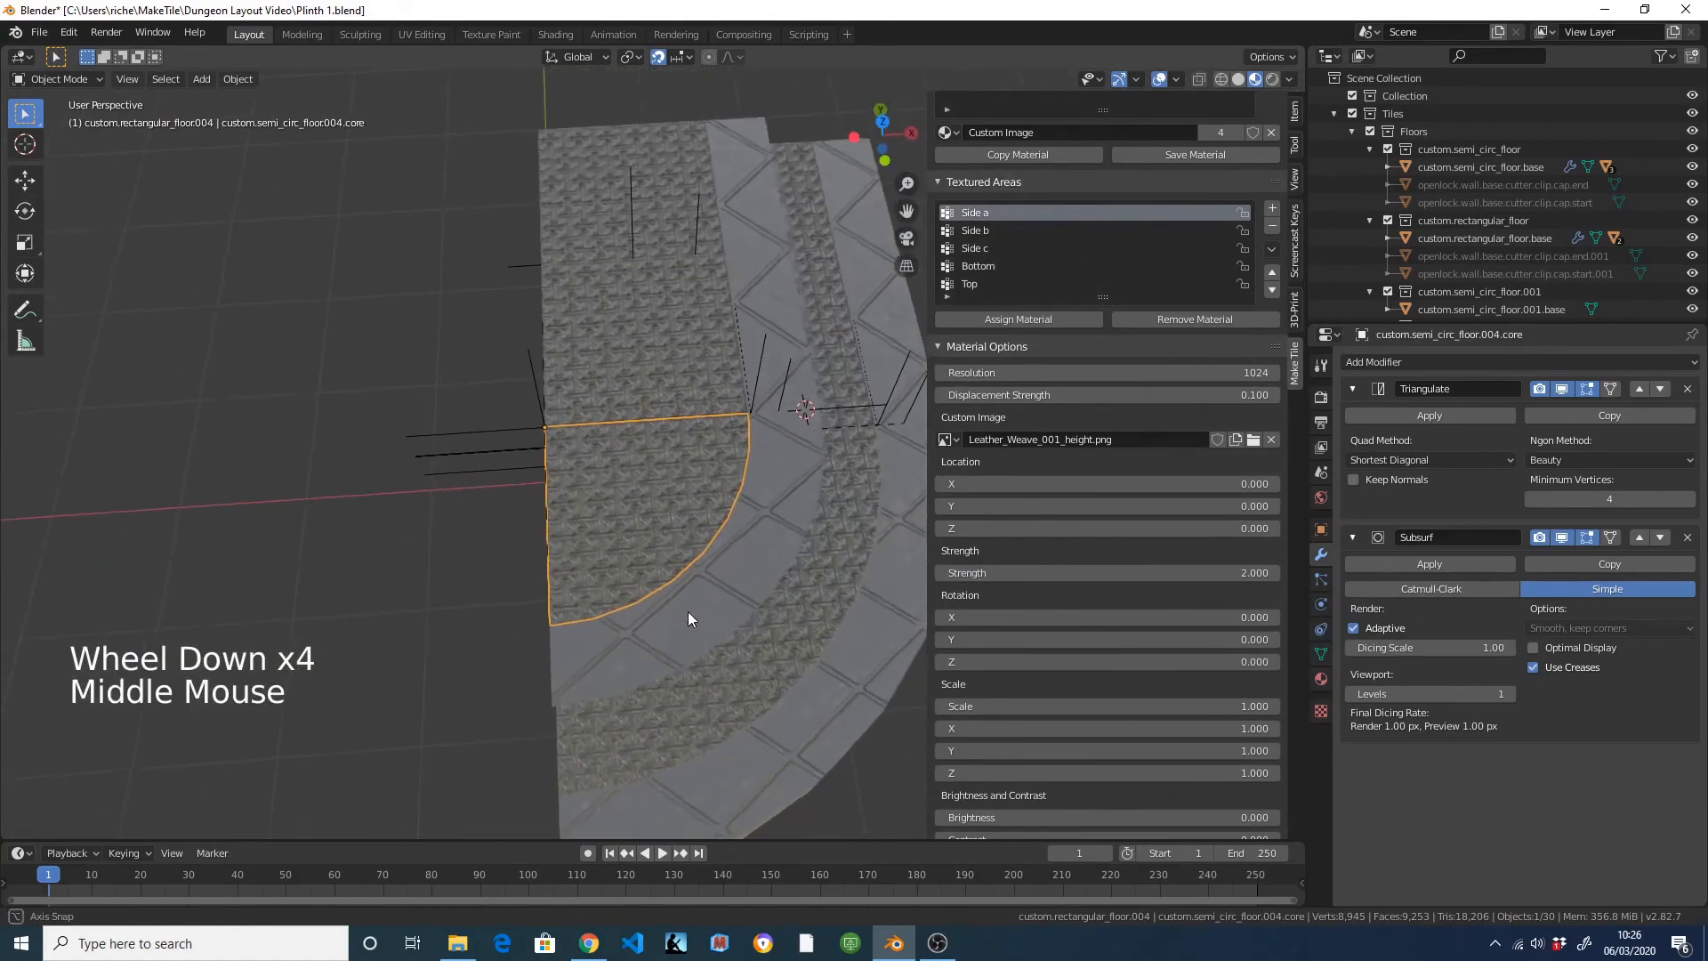
Set the Custom Image material's overall scale to 0.5 and check the weave size on the floor tiles.
scroll(1179, 650, "down", 4)
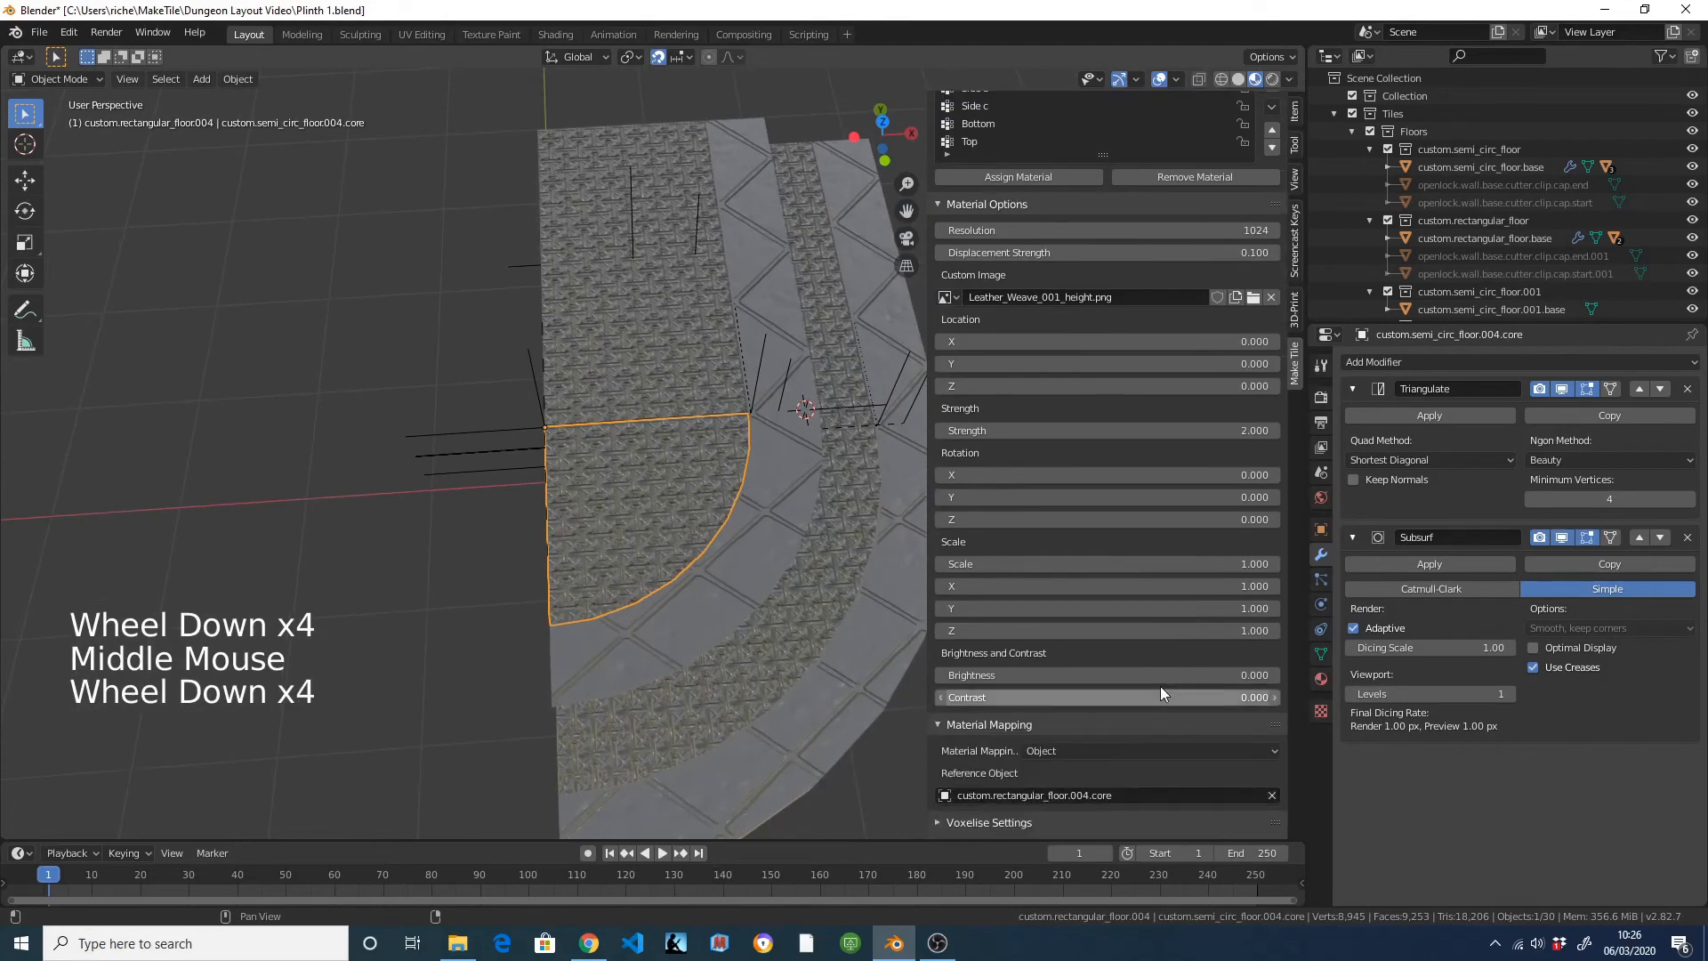
left_click(1133, 563)
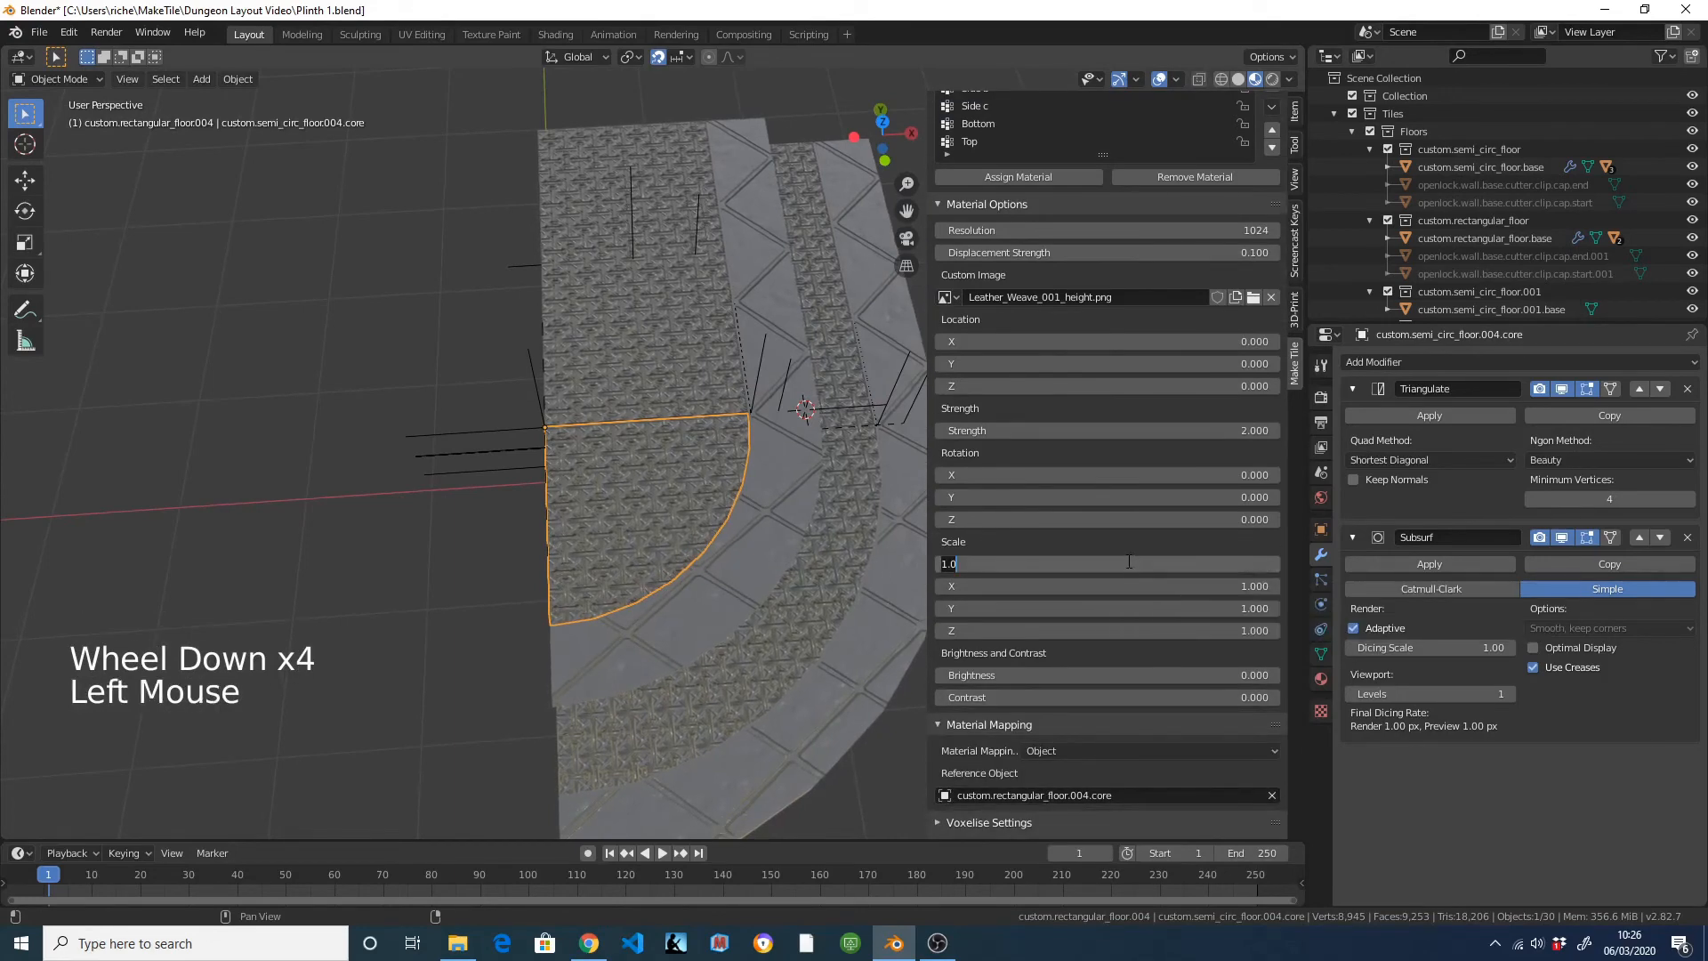
type("0.5")
key("Return")
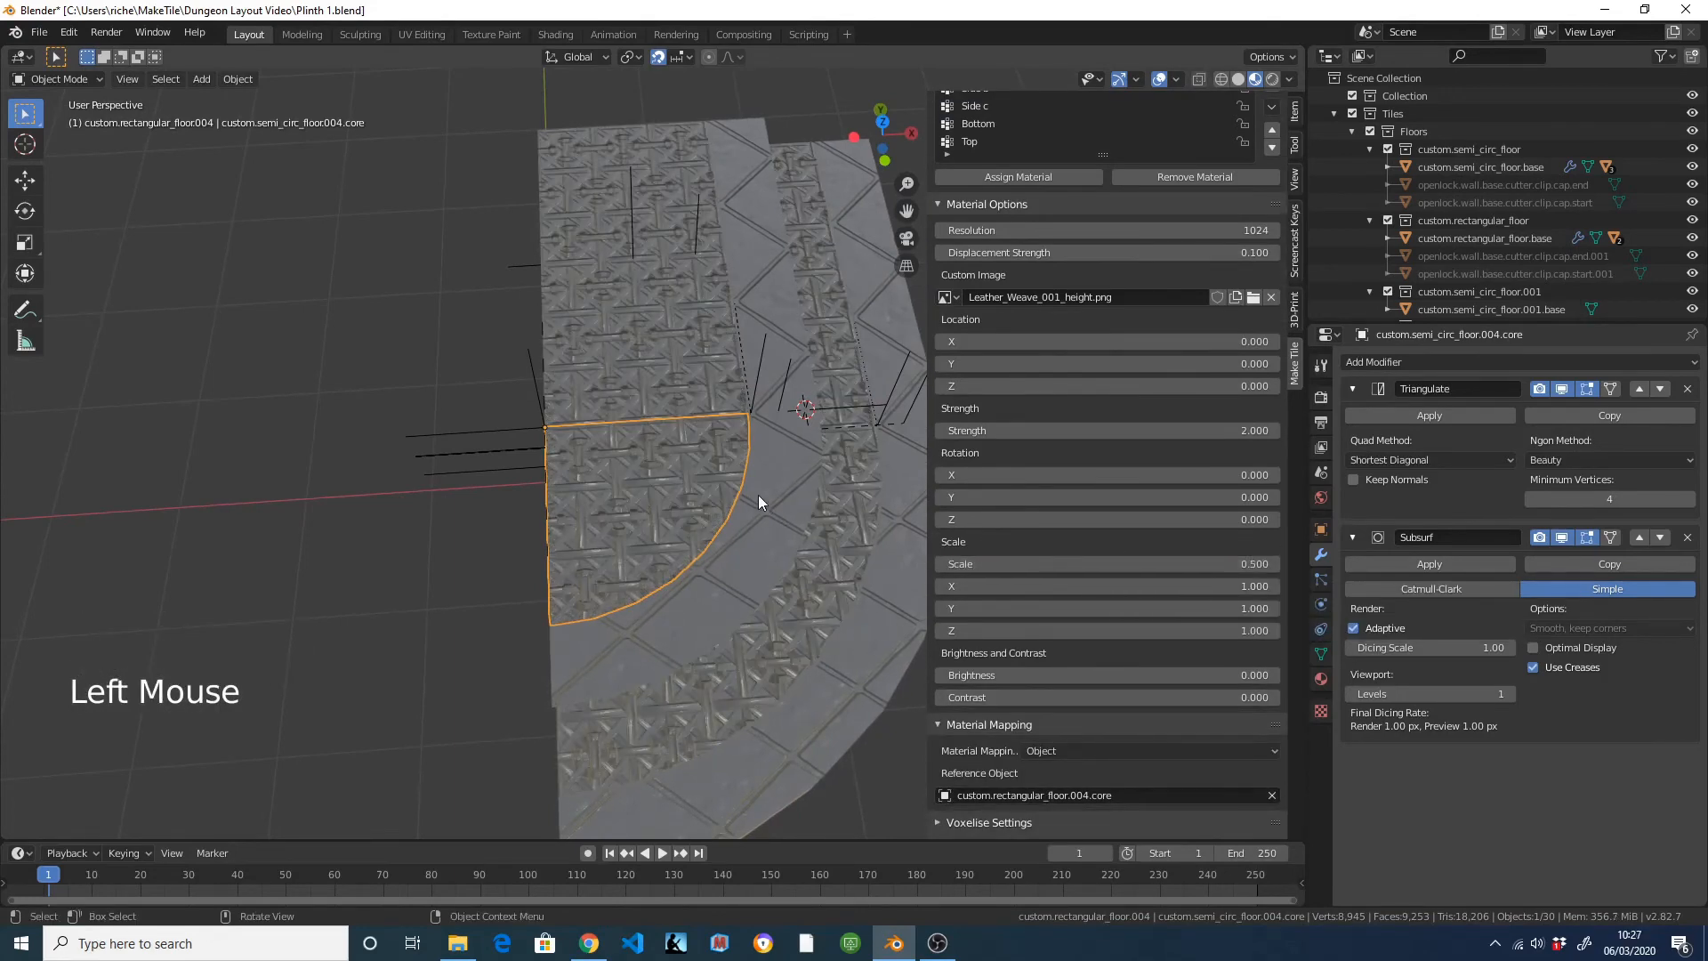
left_click(498, 406)
scroll(612, 484, "up", 1)
Convert the curved floor tile to 3D to check its weave relief, and return it to preview.
left_click(621, 500)
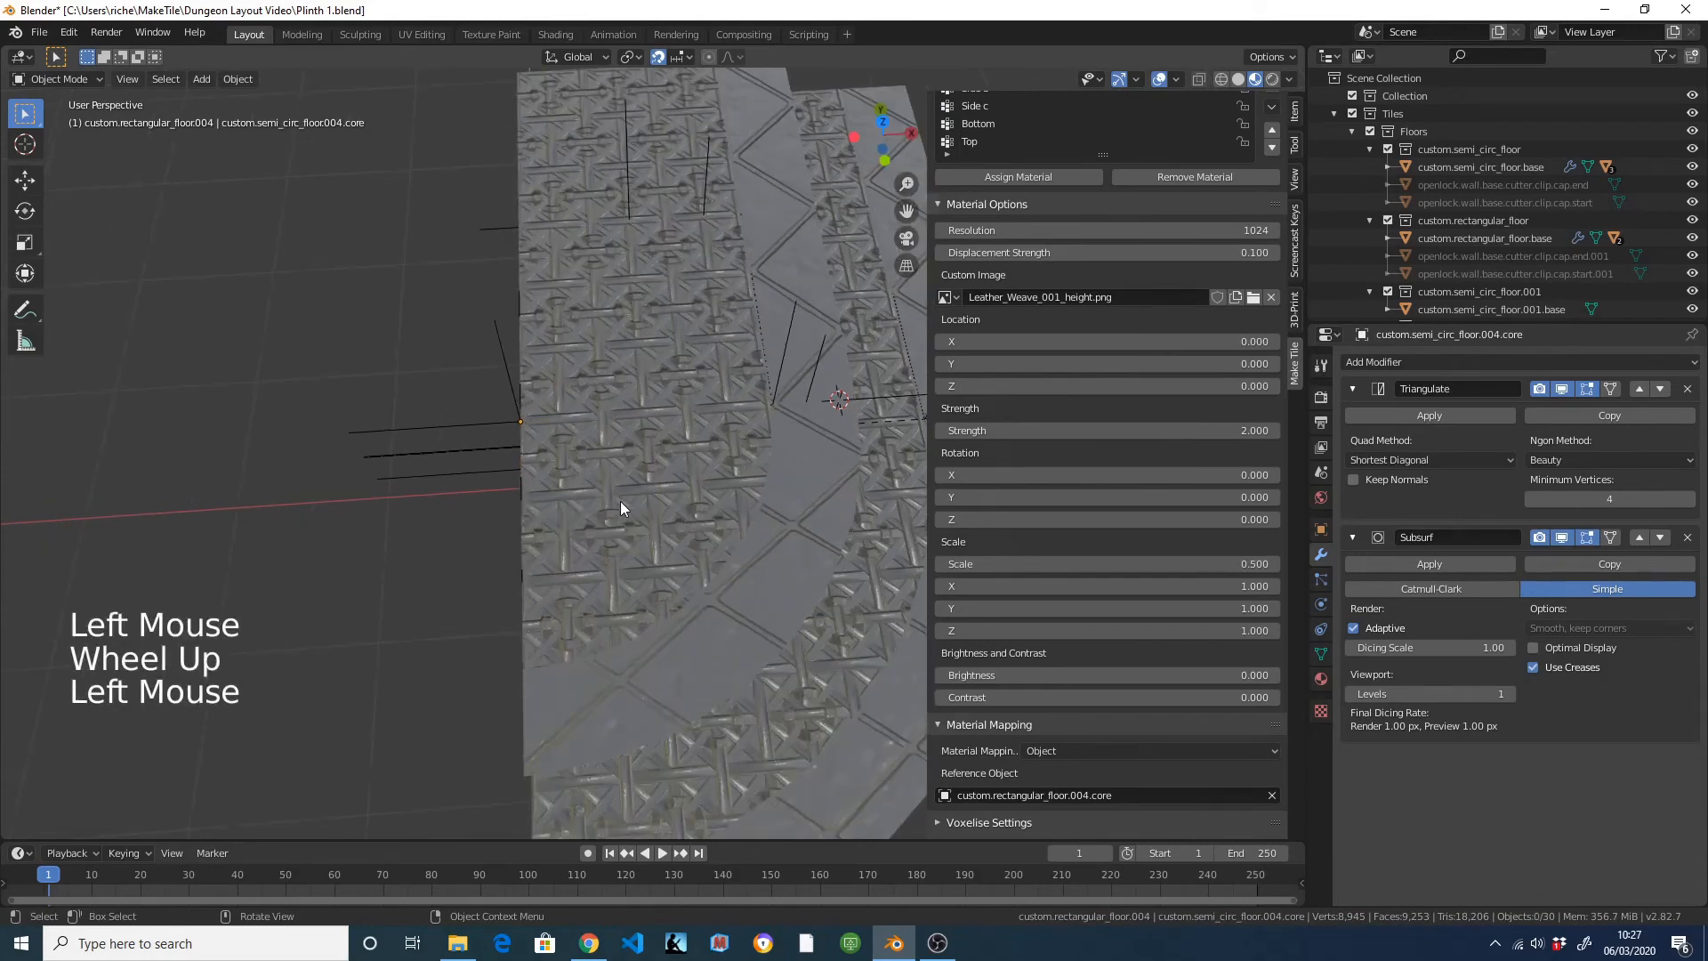
scroll(1175, 418, "up", 17)
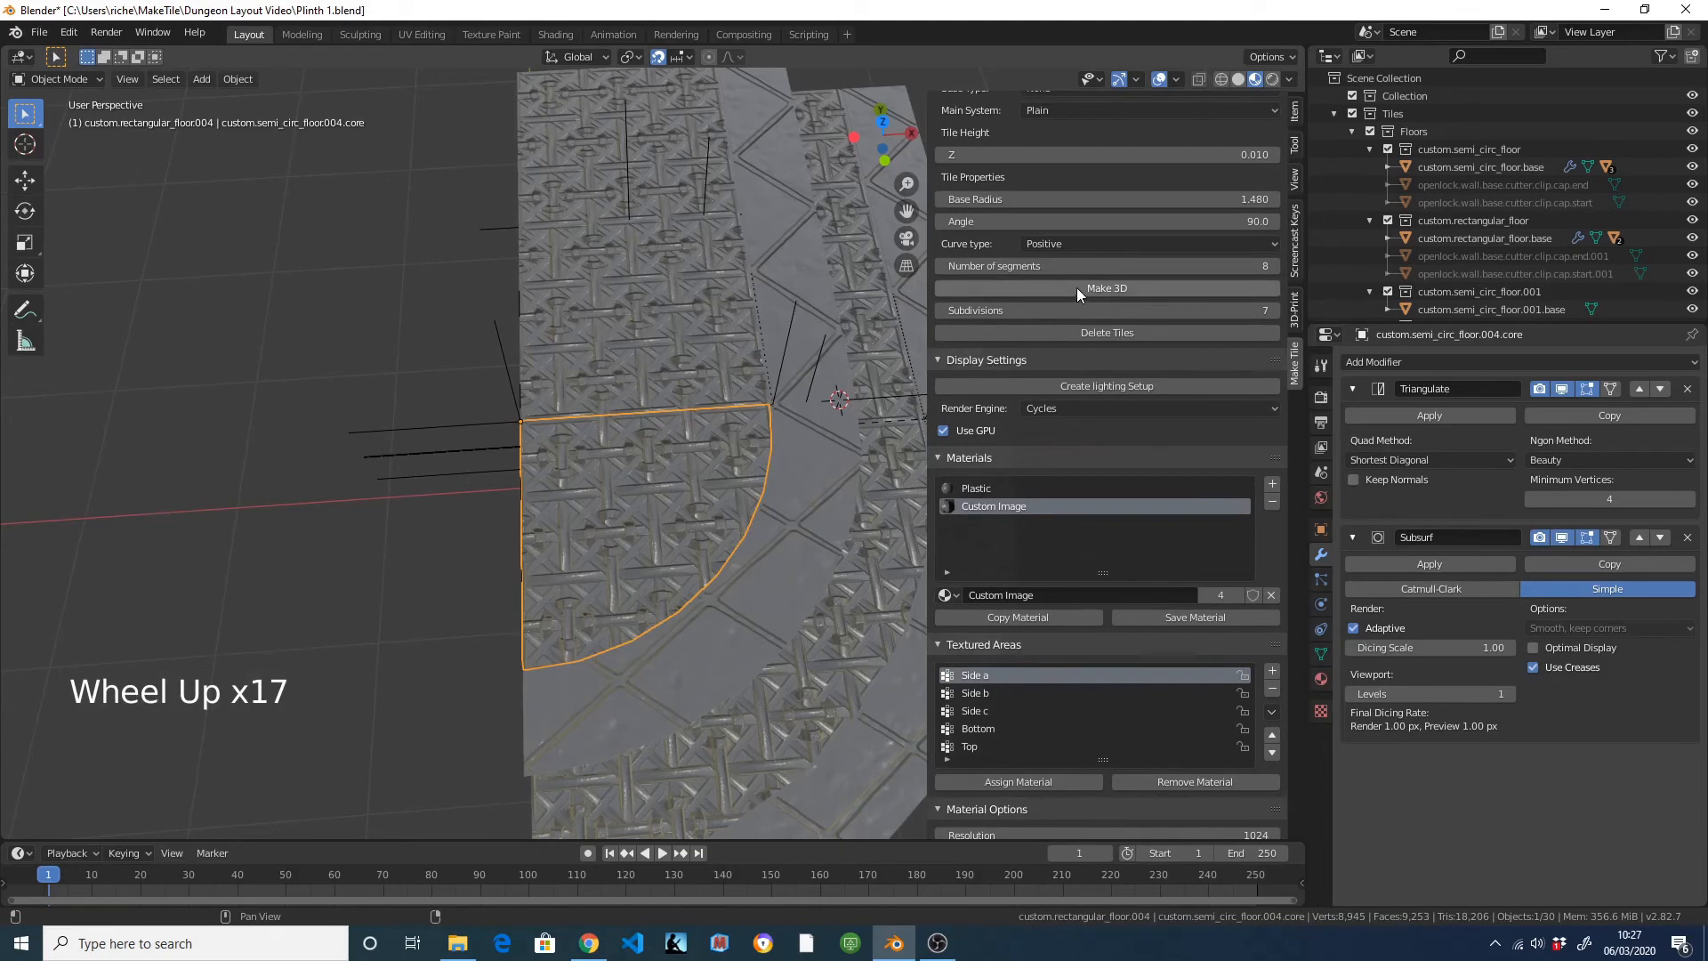
left_click(1114, 285)
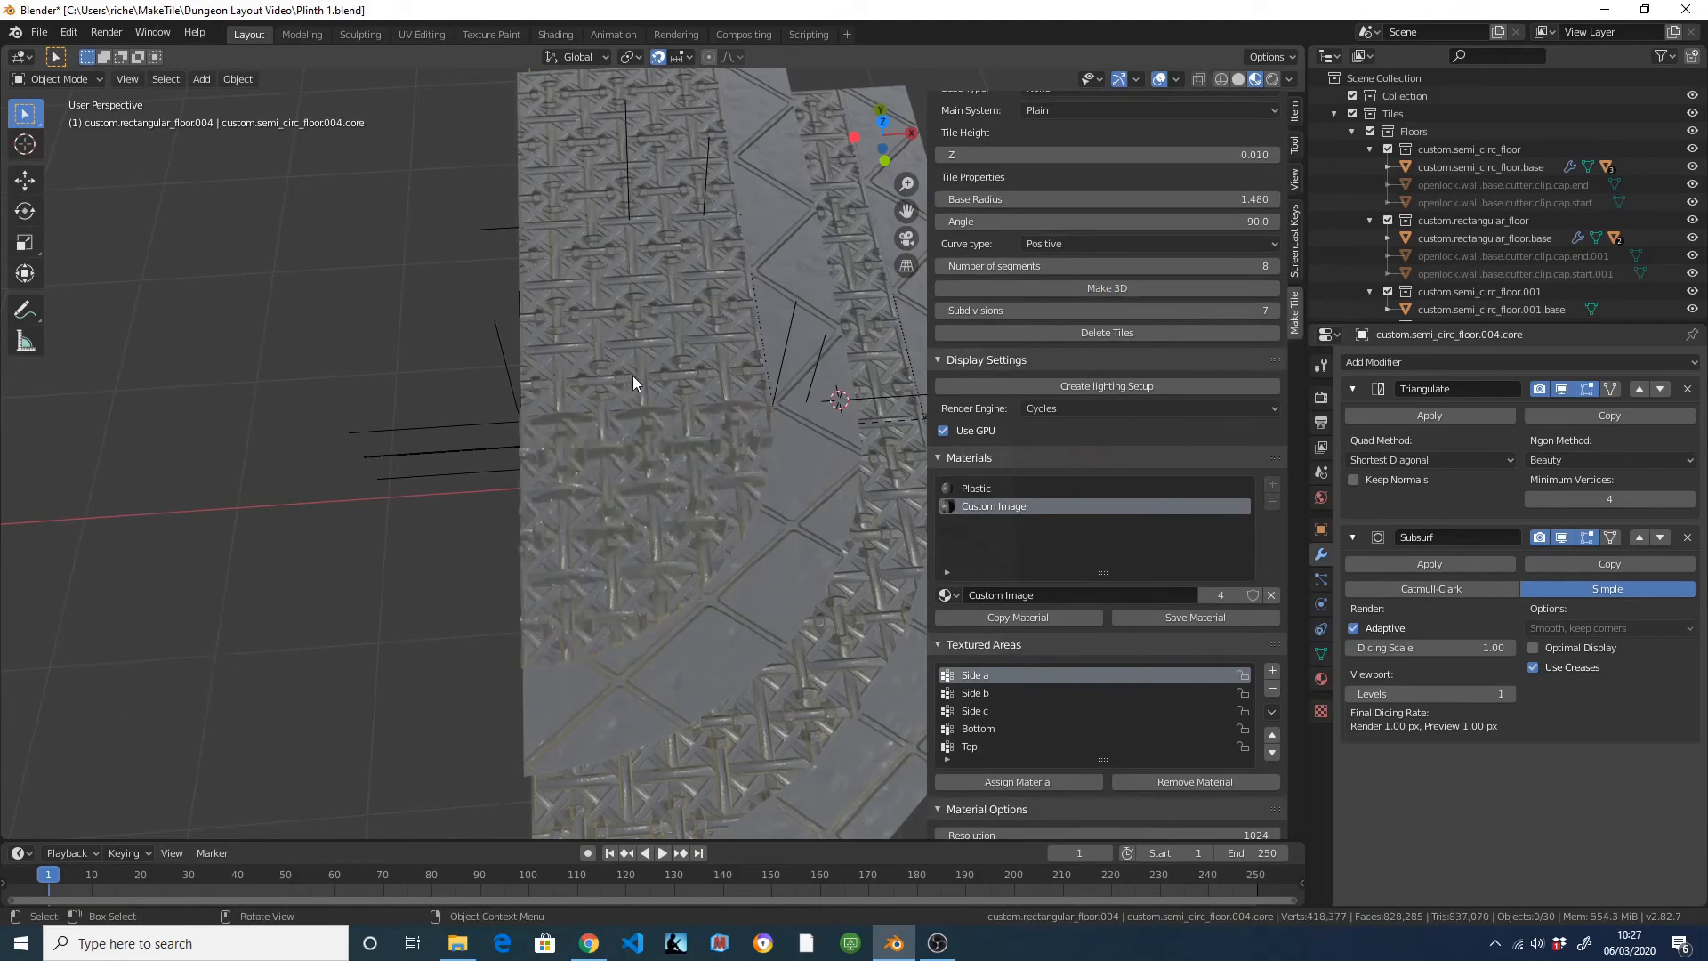
scroll(634, 387, "up", 2)
middle_click_drag(674, 414, 750, 352)
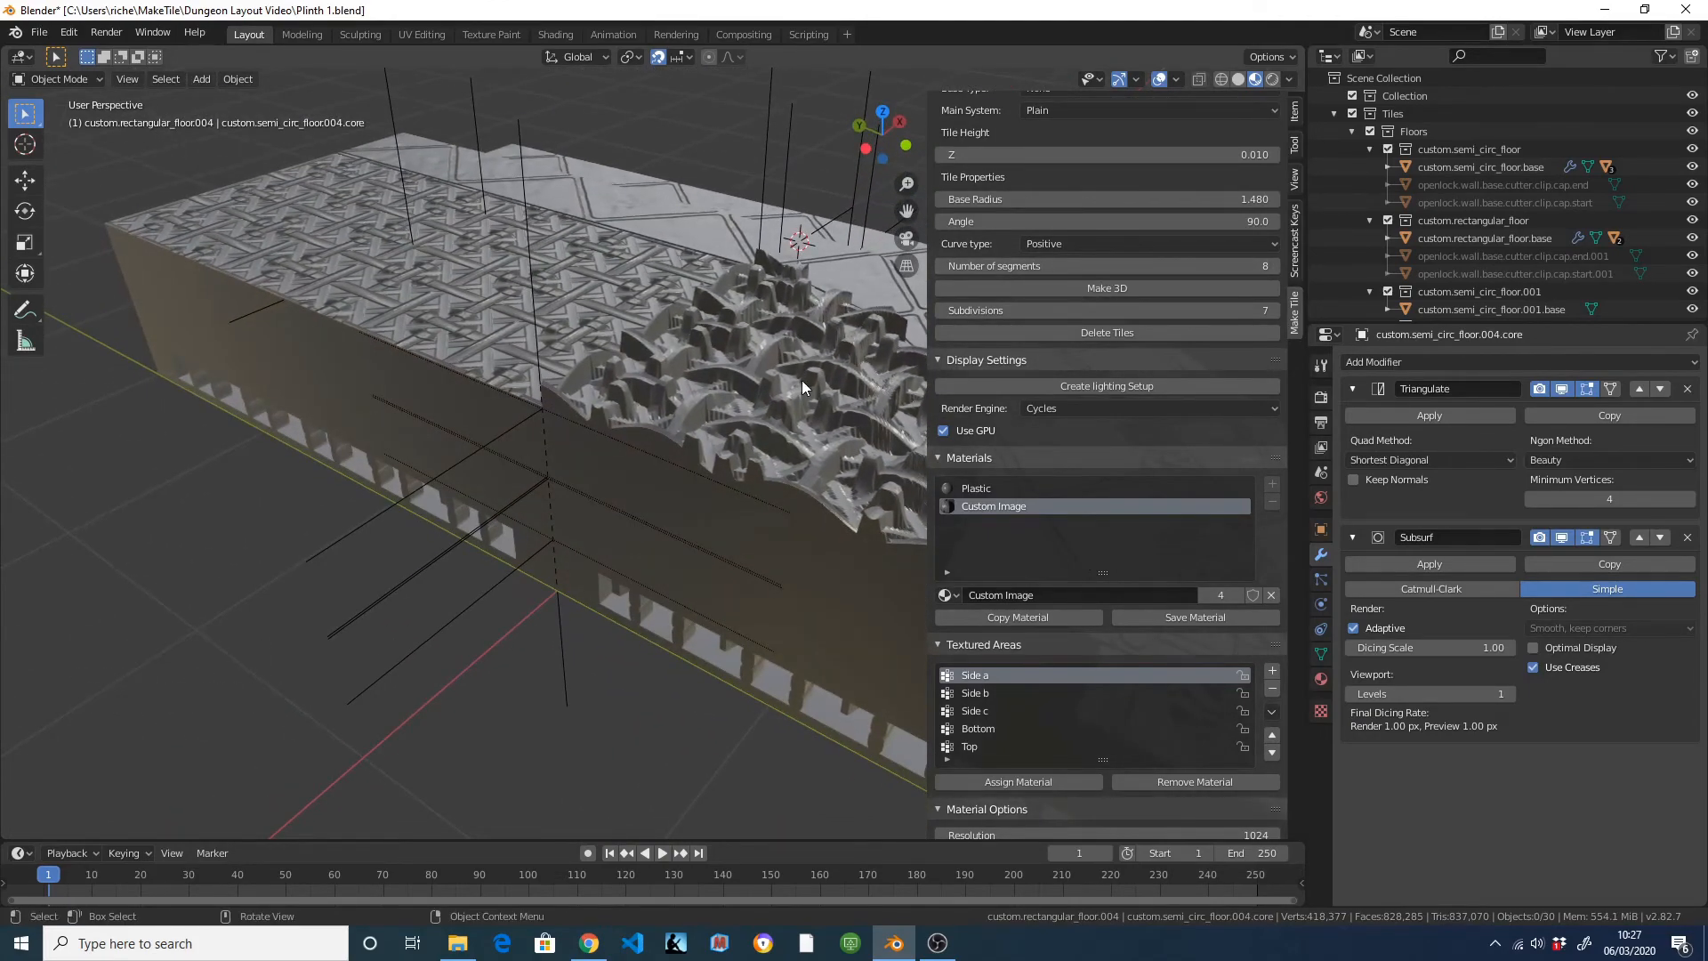
left_click(1104, 287)
left_click(1092, 286)
Lower the curved floor tile's Custom Image strength to 1 and on to 0.5.
scroll(1156, 710, "down", 10)
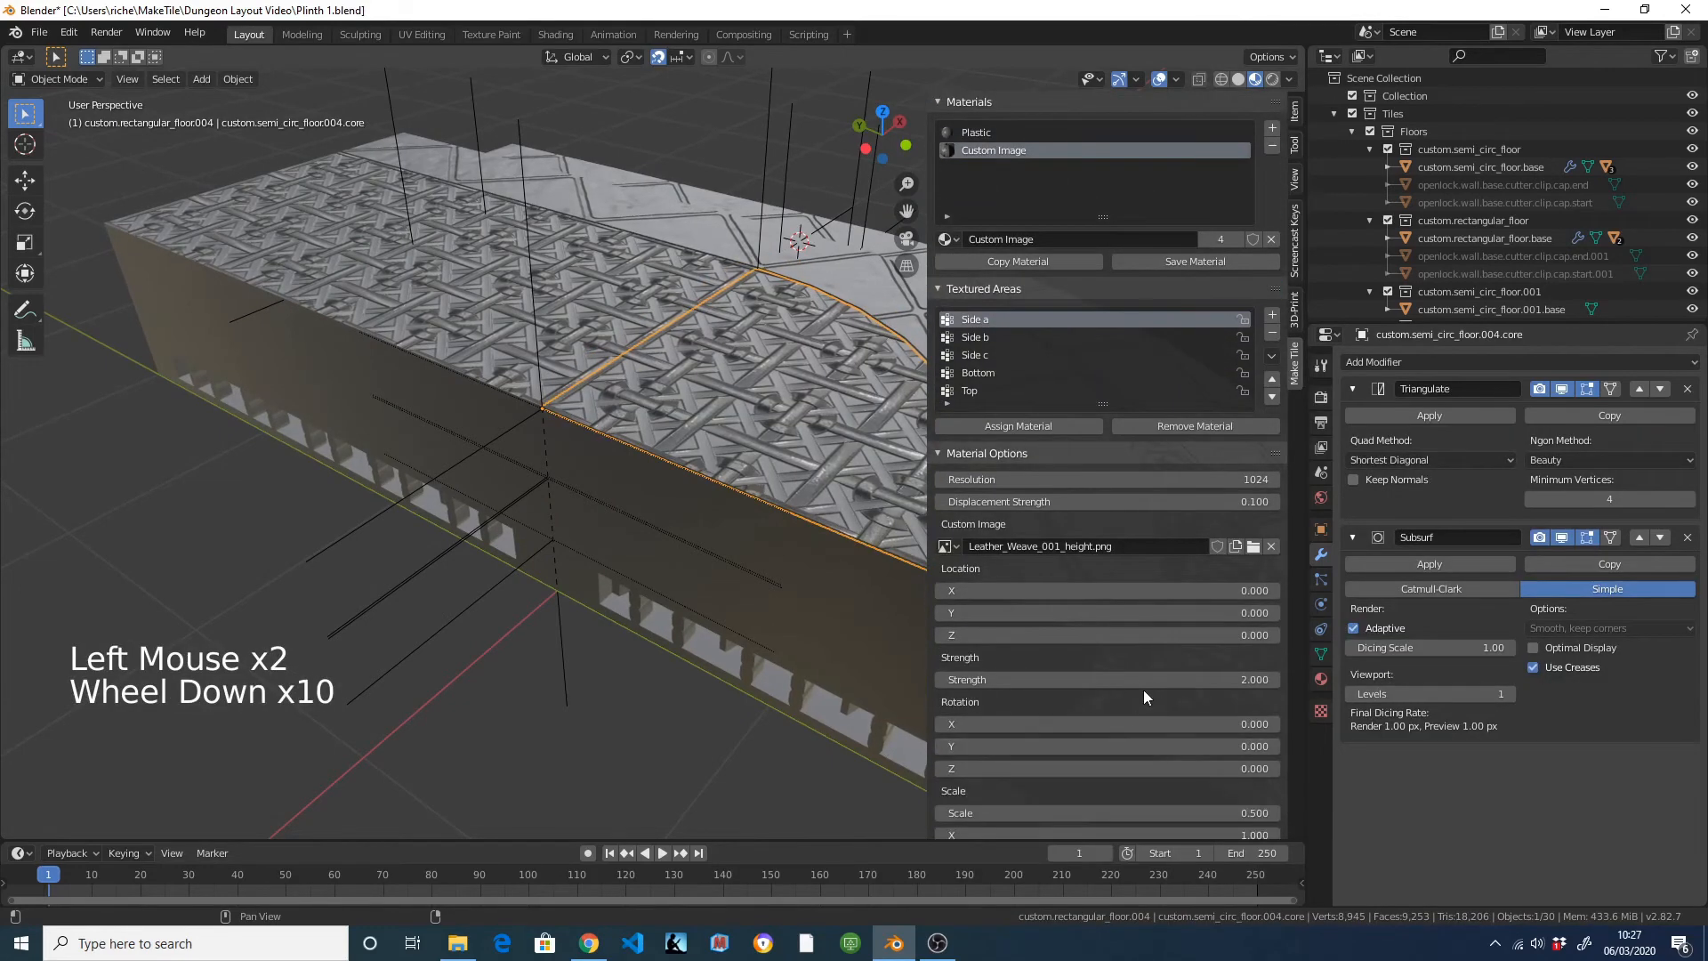
left_click(1147, 679)
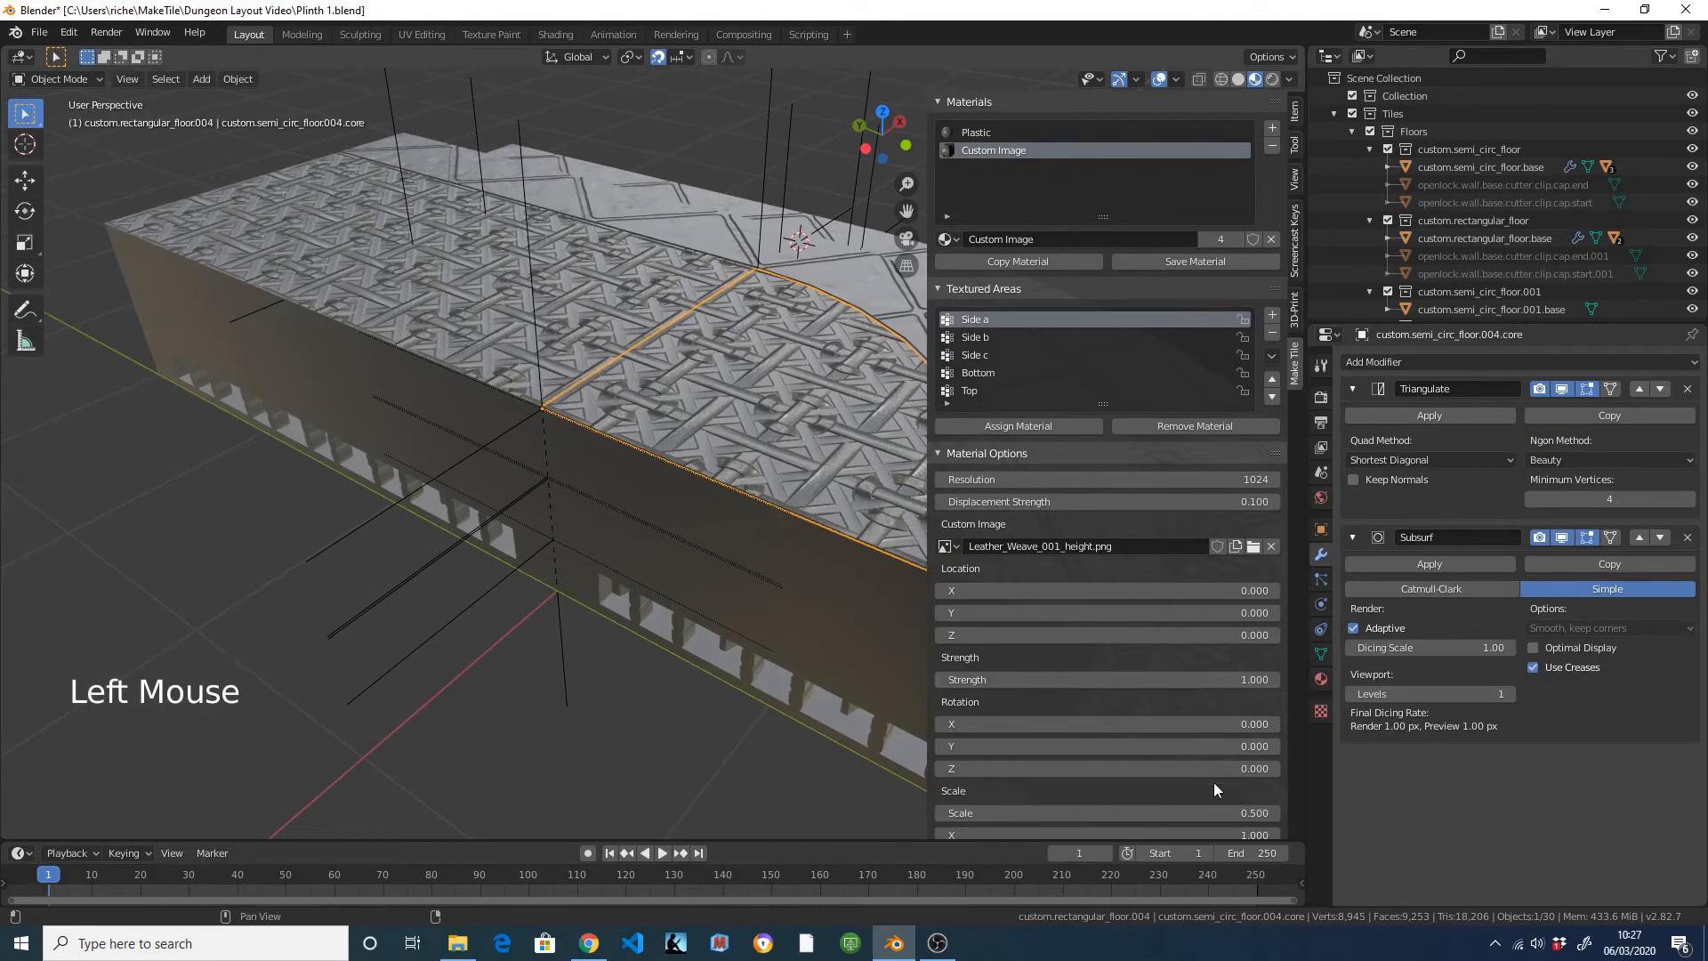
scroll(1214, 782, "down", 18)
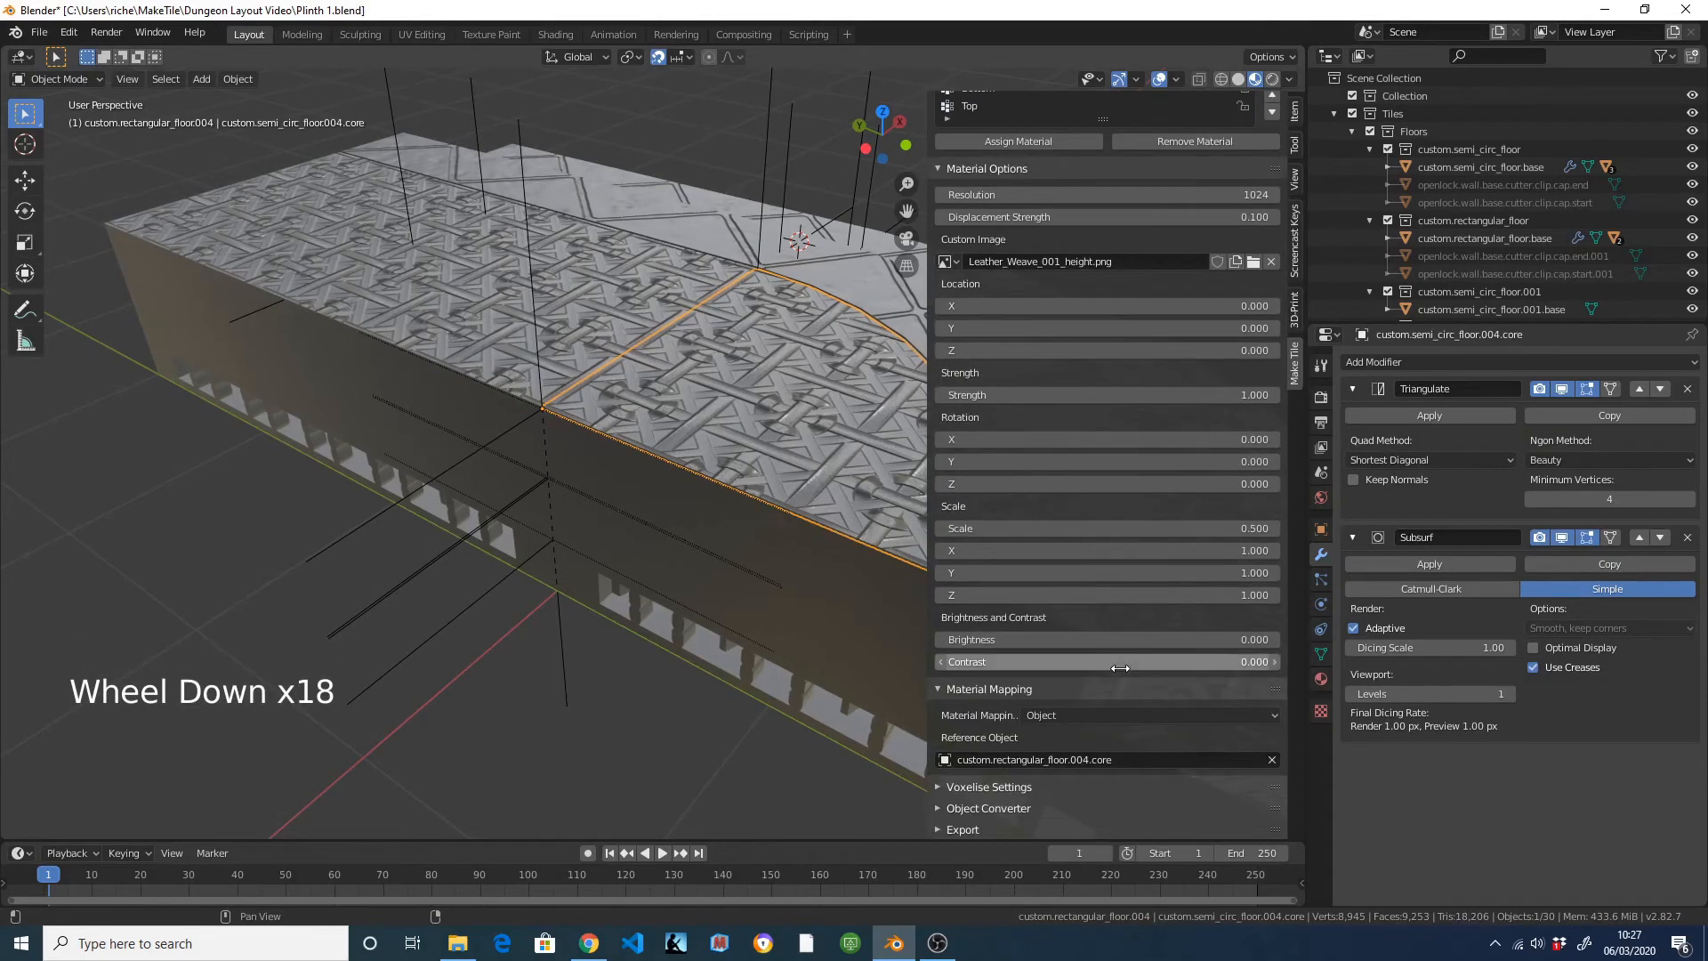
scroll(1123, 676, "up", 8)
scroll(1108, 676, "up", 6)
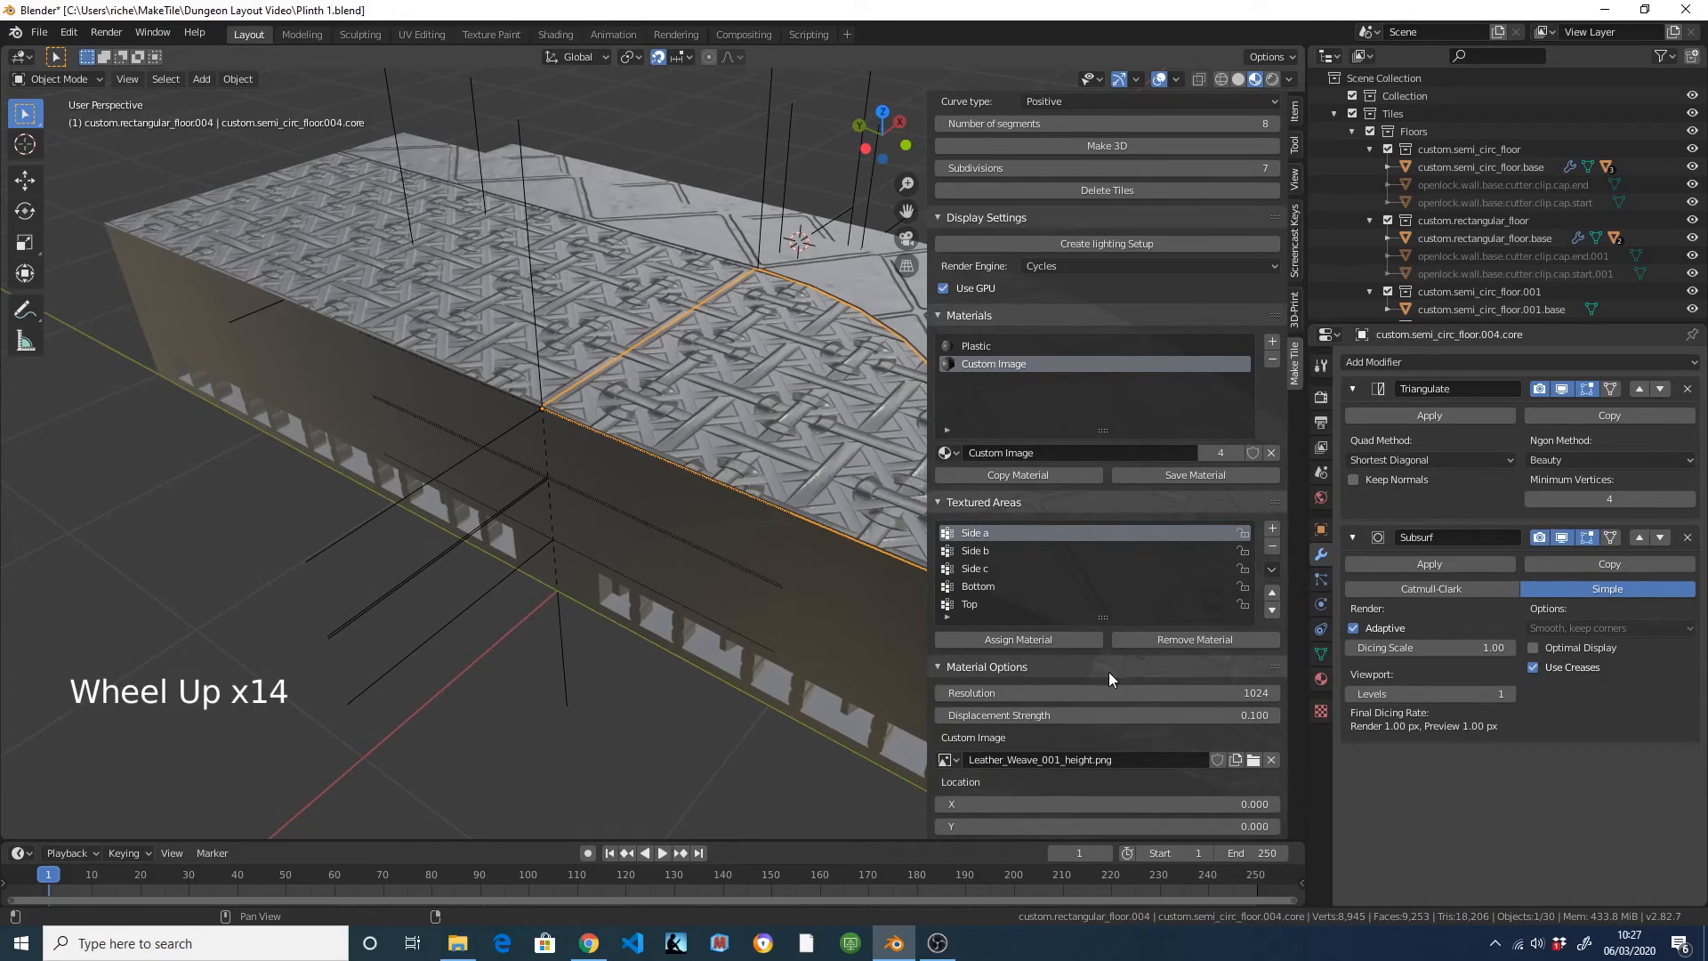
scroll(1108, 678, "down", 4)
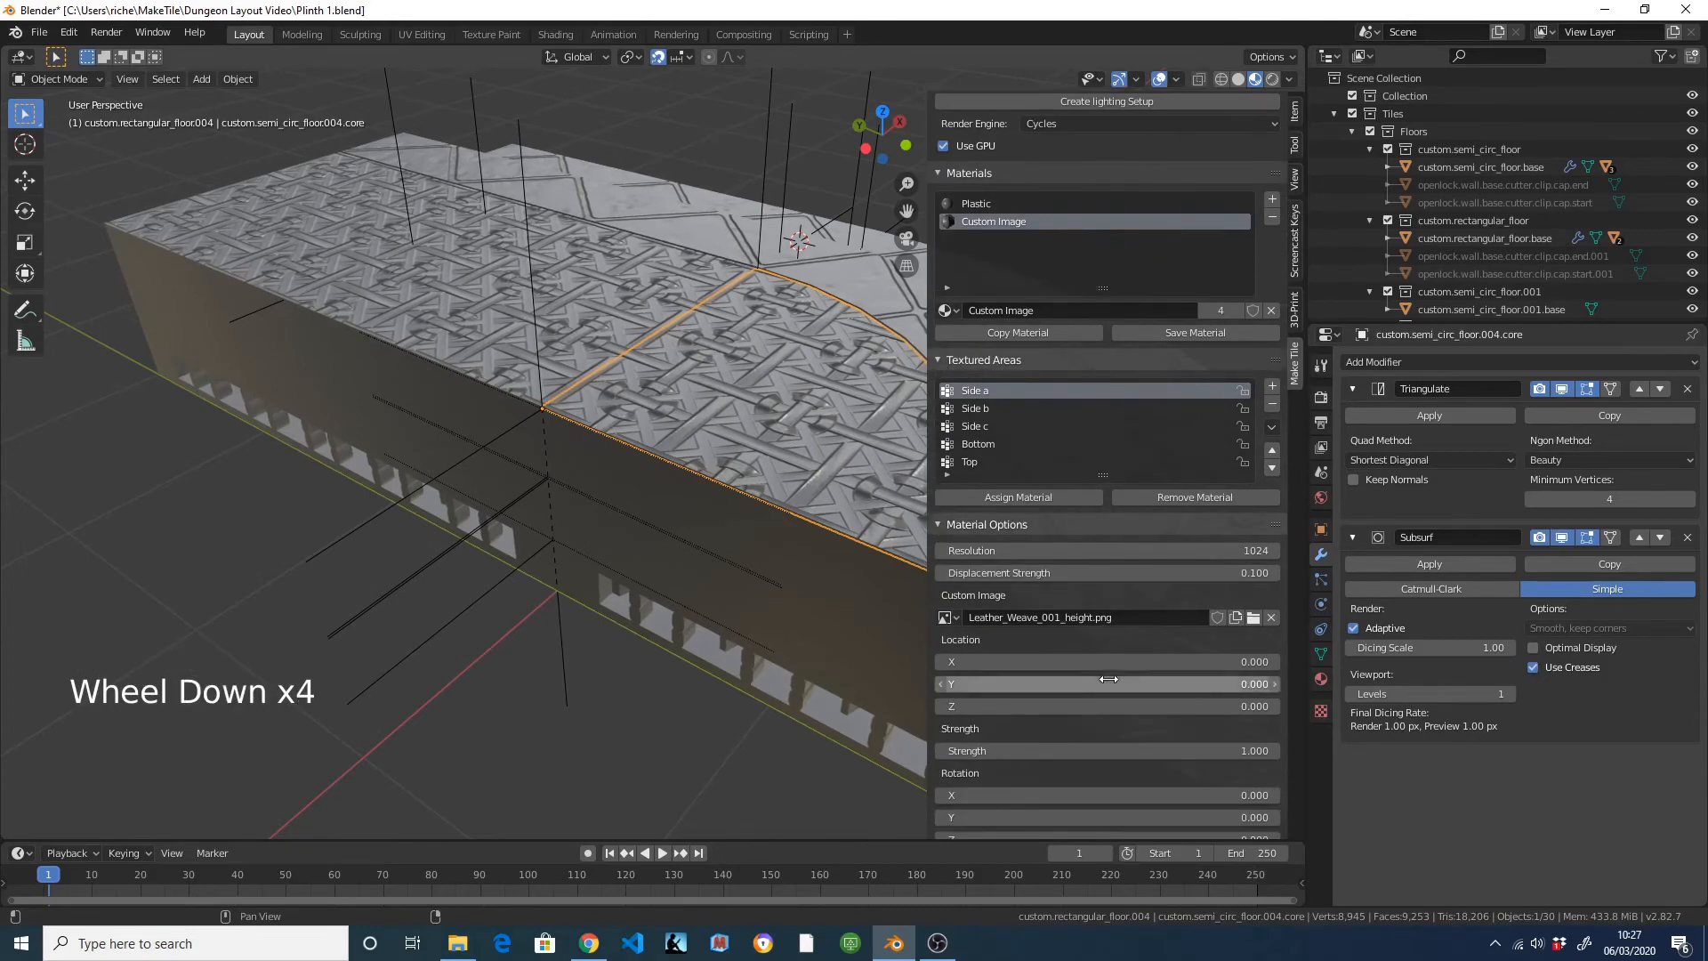
left_click(1113, 749)
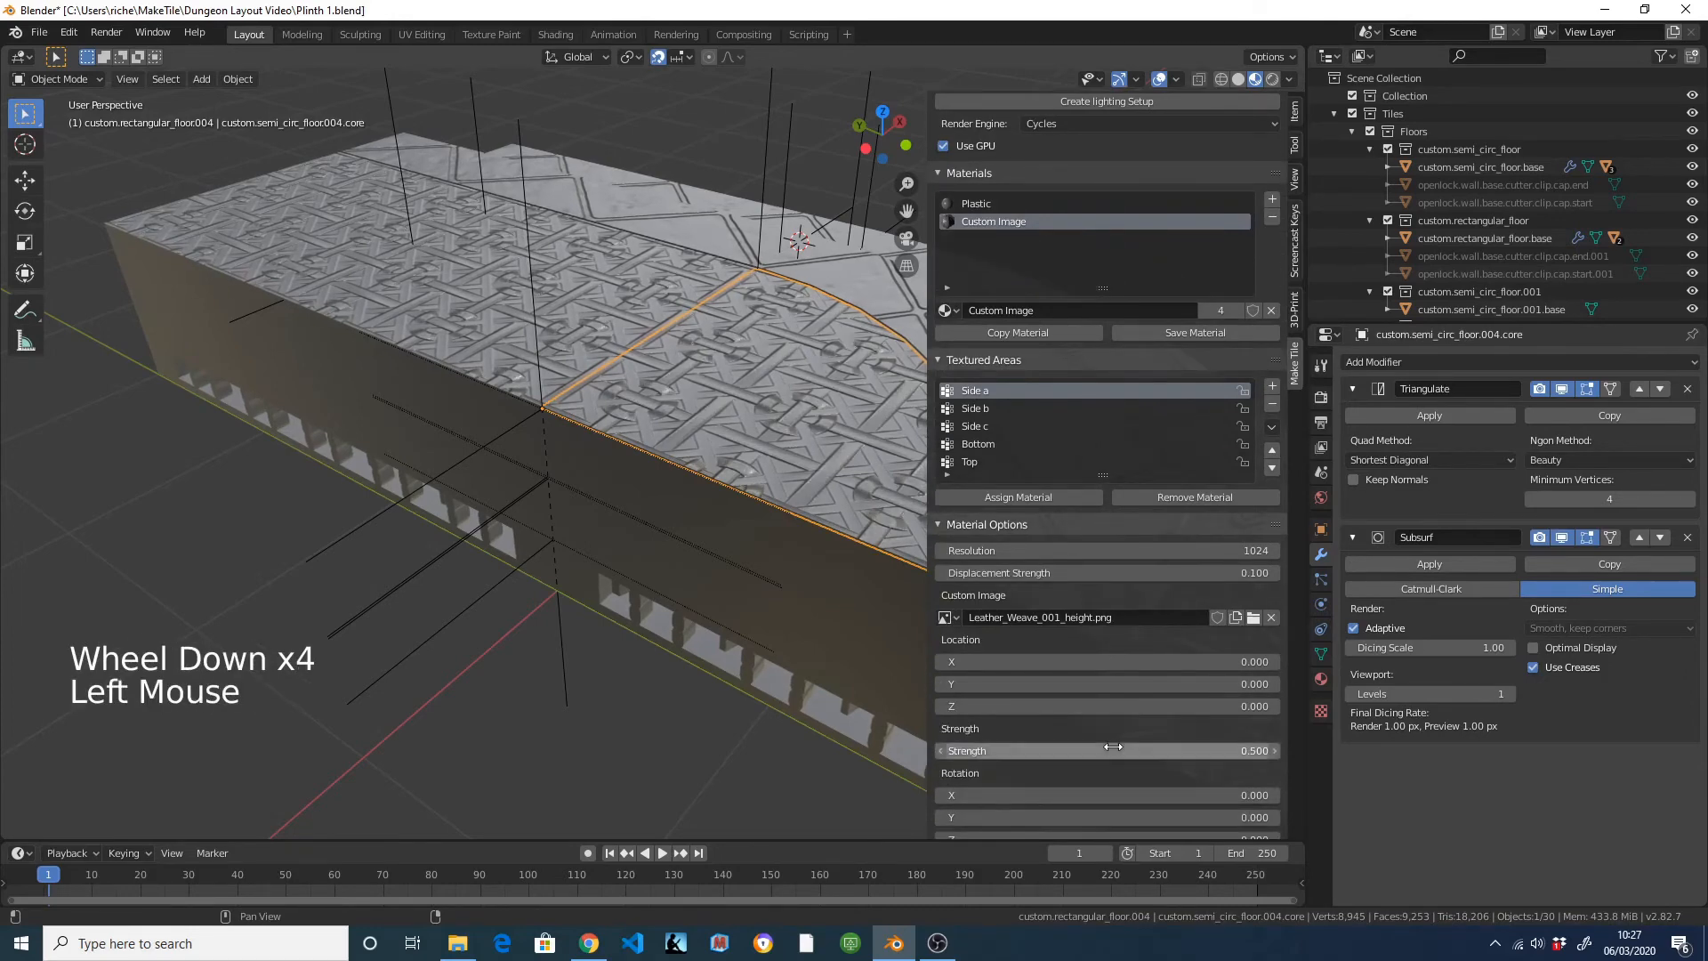
key("Return")
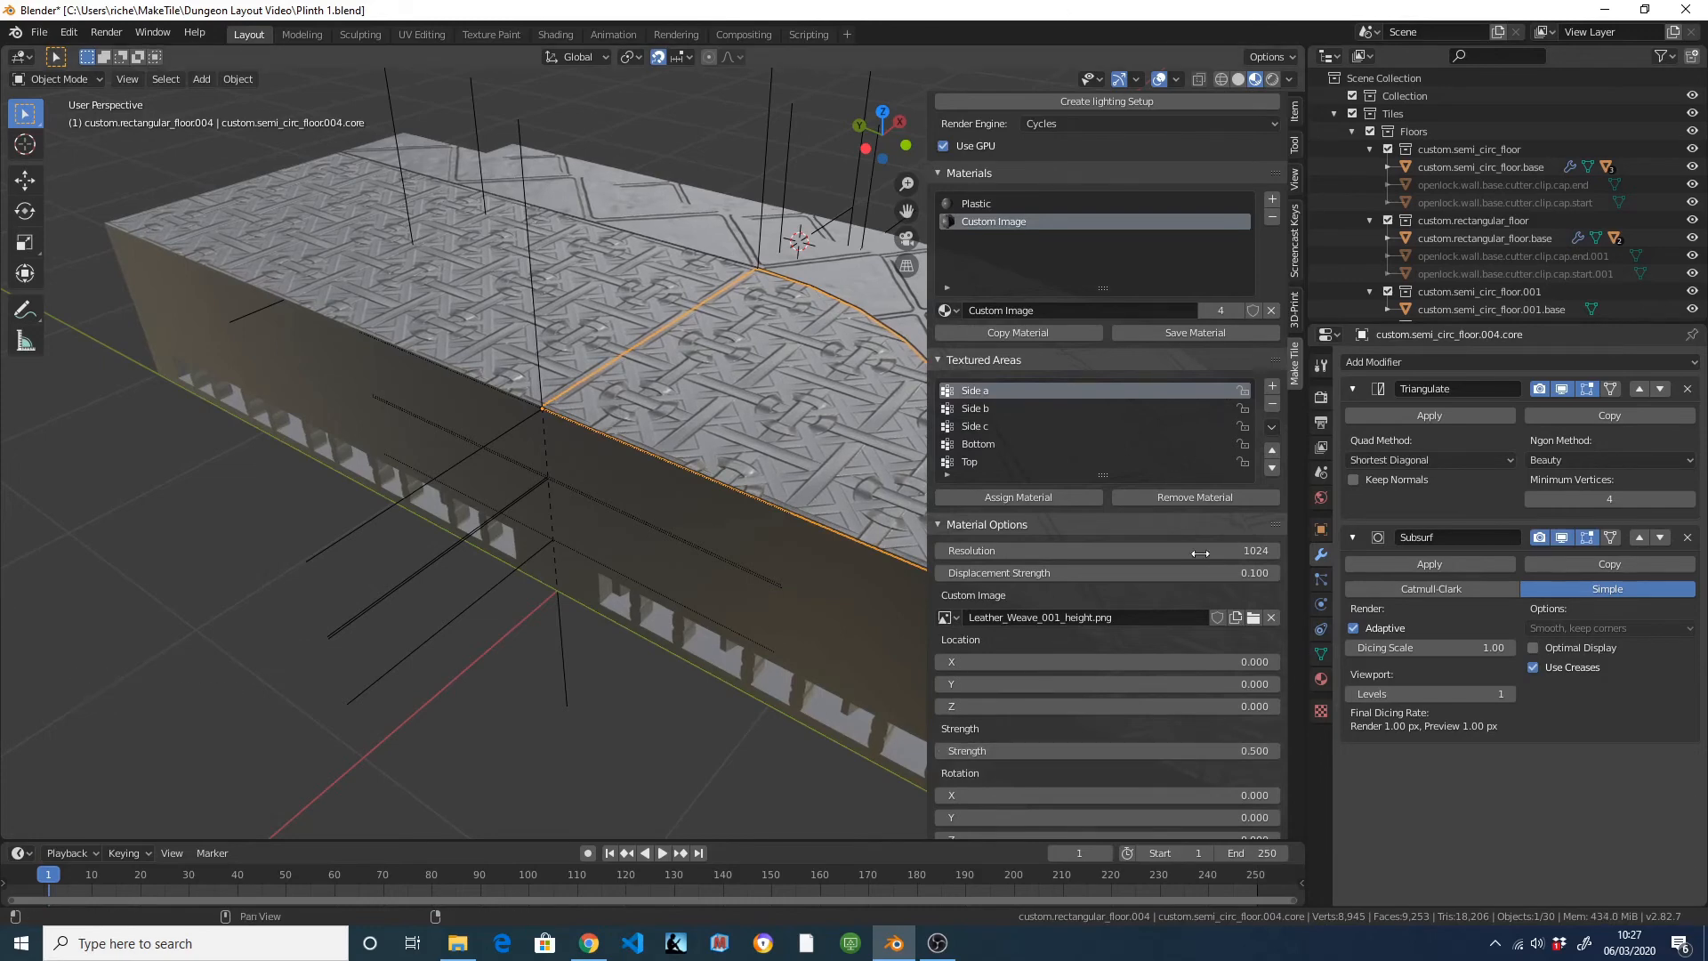
Make the curved floor tile 3D and select it to inspect the displaced weave relief up close.
scroll(1229, 612, "up", 11)
left_click(1126, 397)
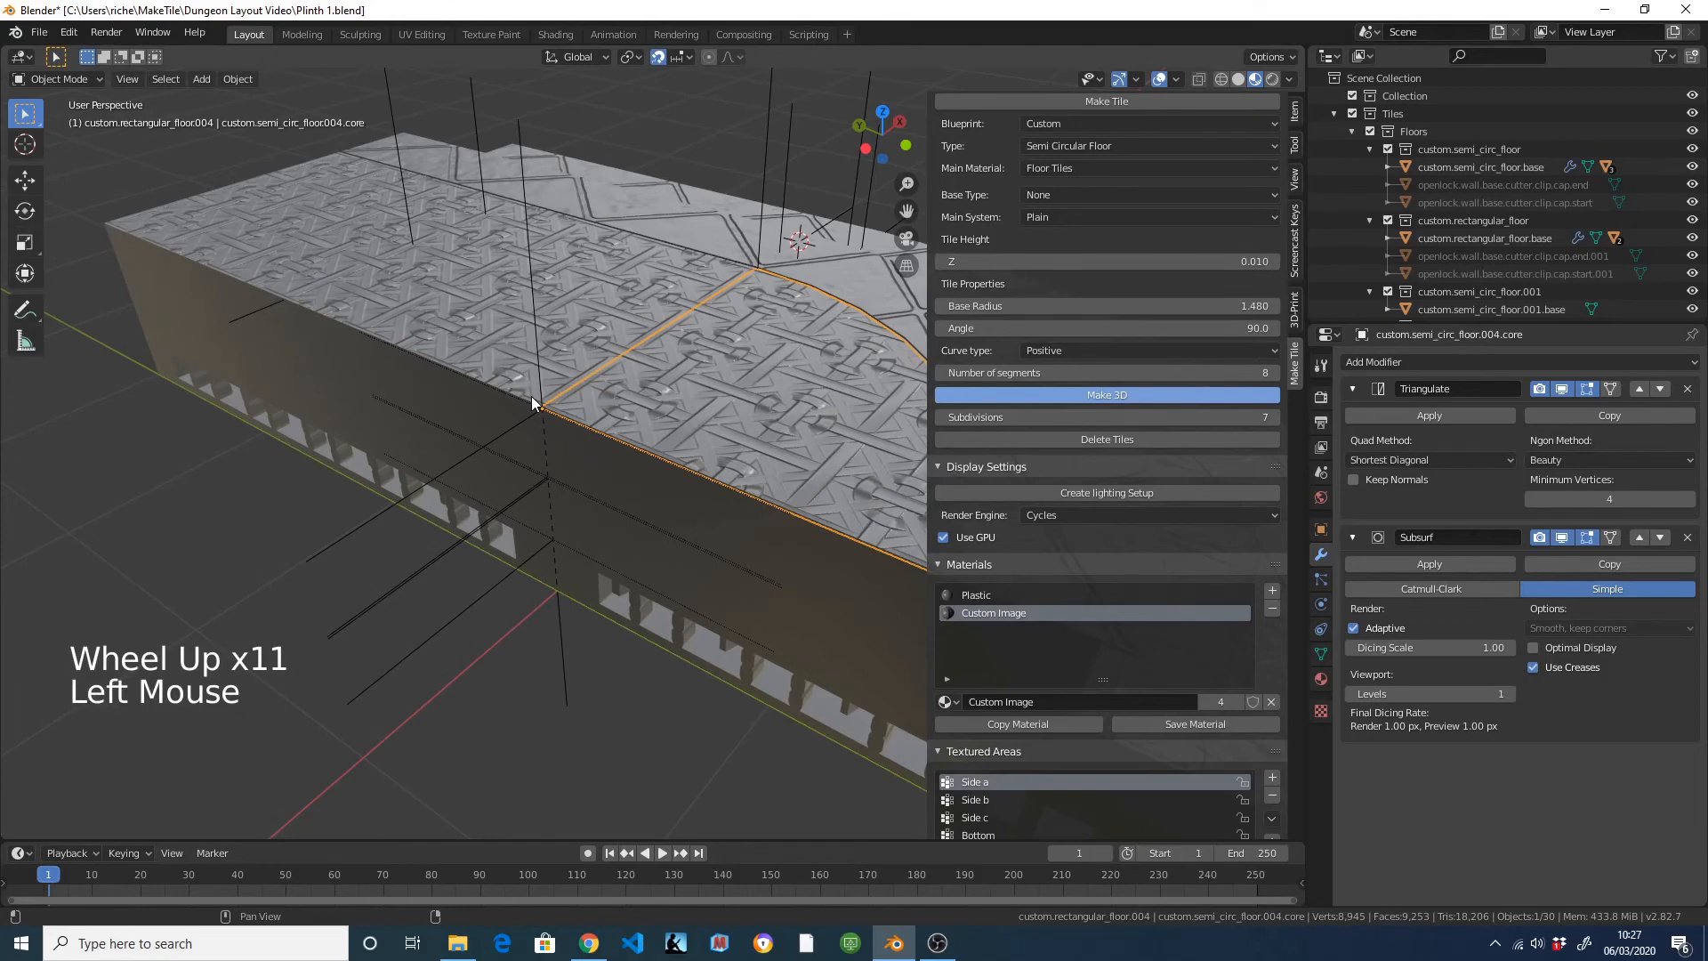
scroll(531, 396, "up", 1)
middle_click_drag(602, 396, 623, 573)
scroll(483, 427, "up", 2)
left_click(622, 578)
scroll(1201, 485, "up", 6)
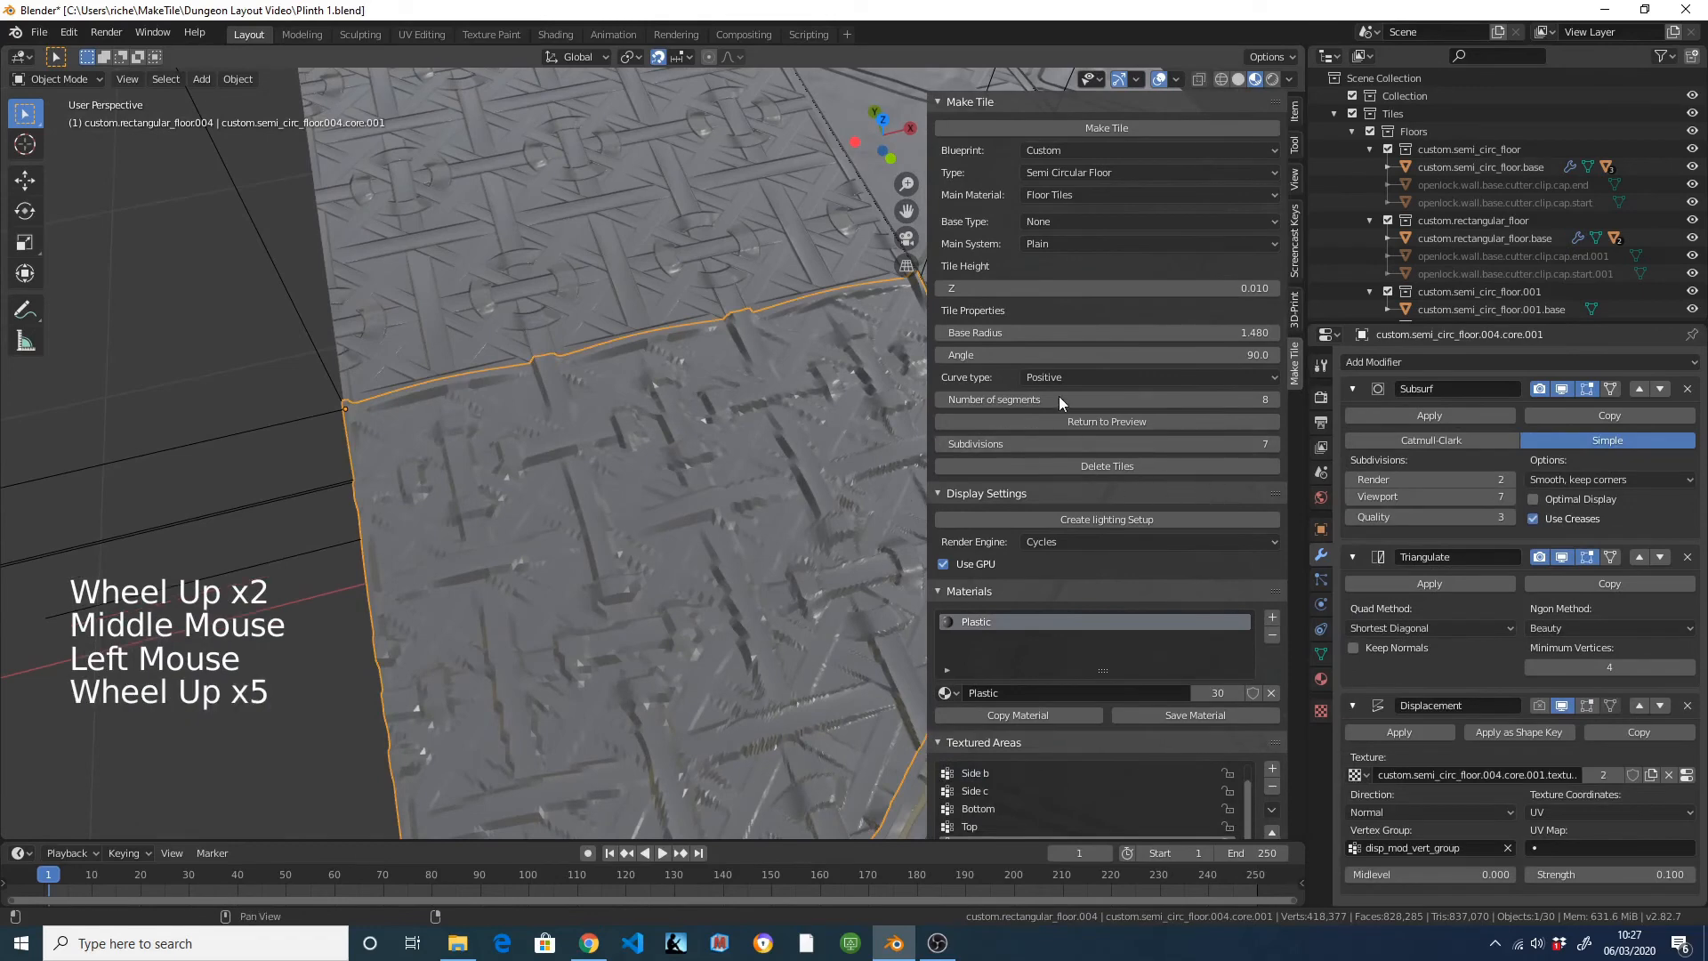
scroll(653, 374, "up", 1)
scroll(696, 516, "down", 3)
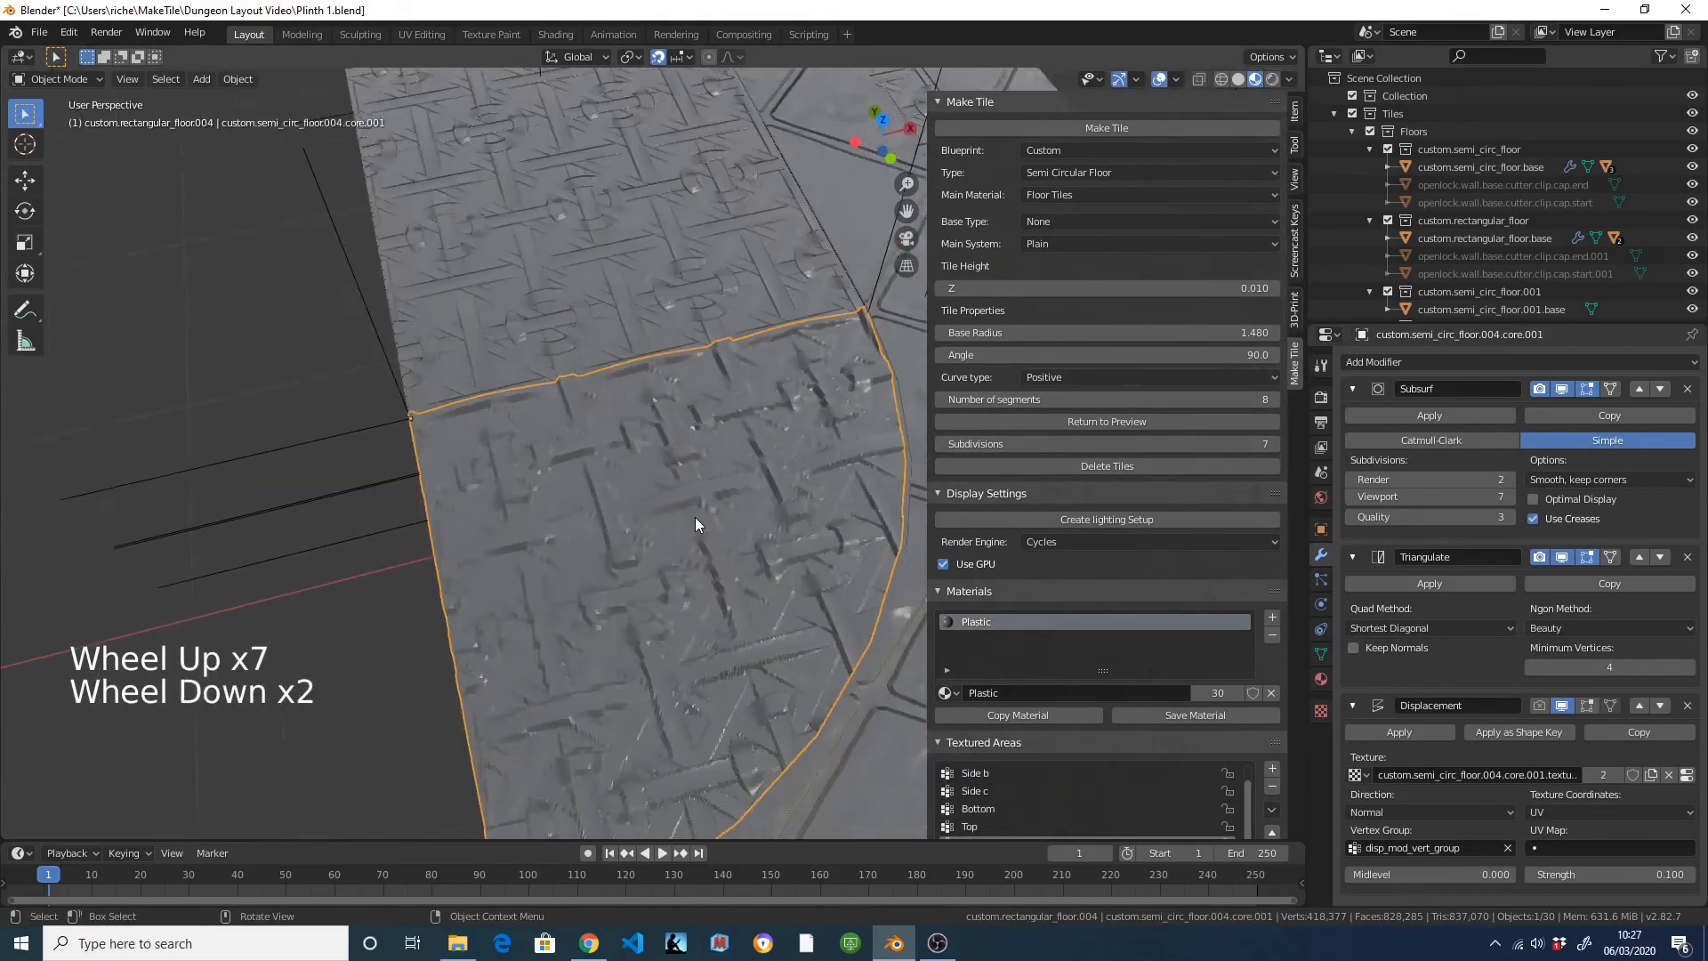
scroll(1241, 452, "up", 3)
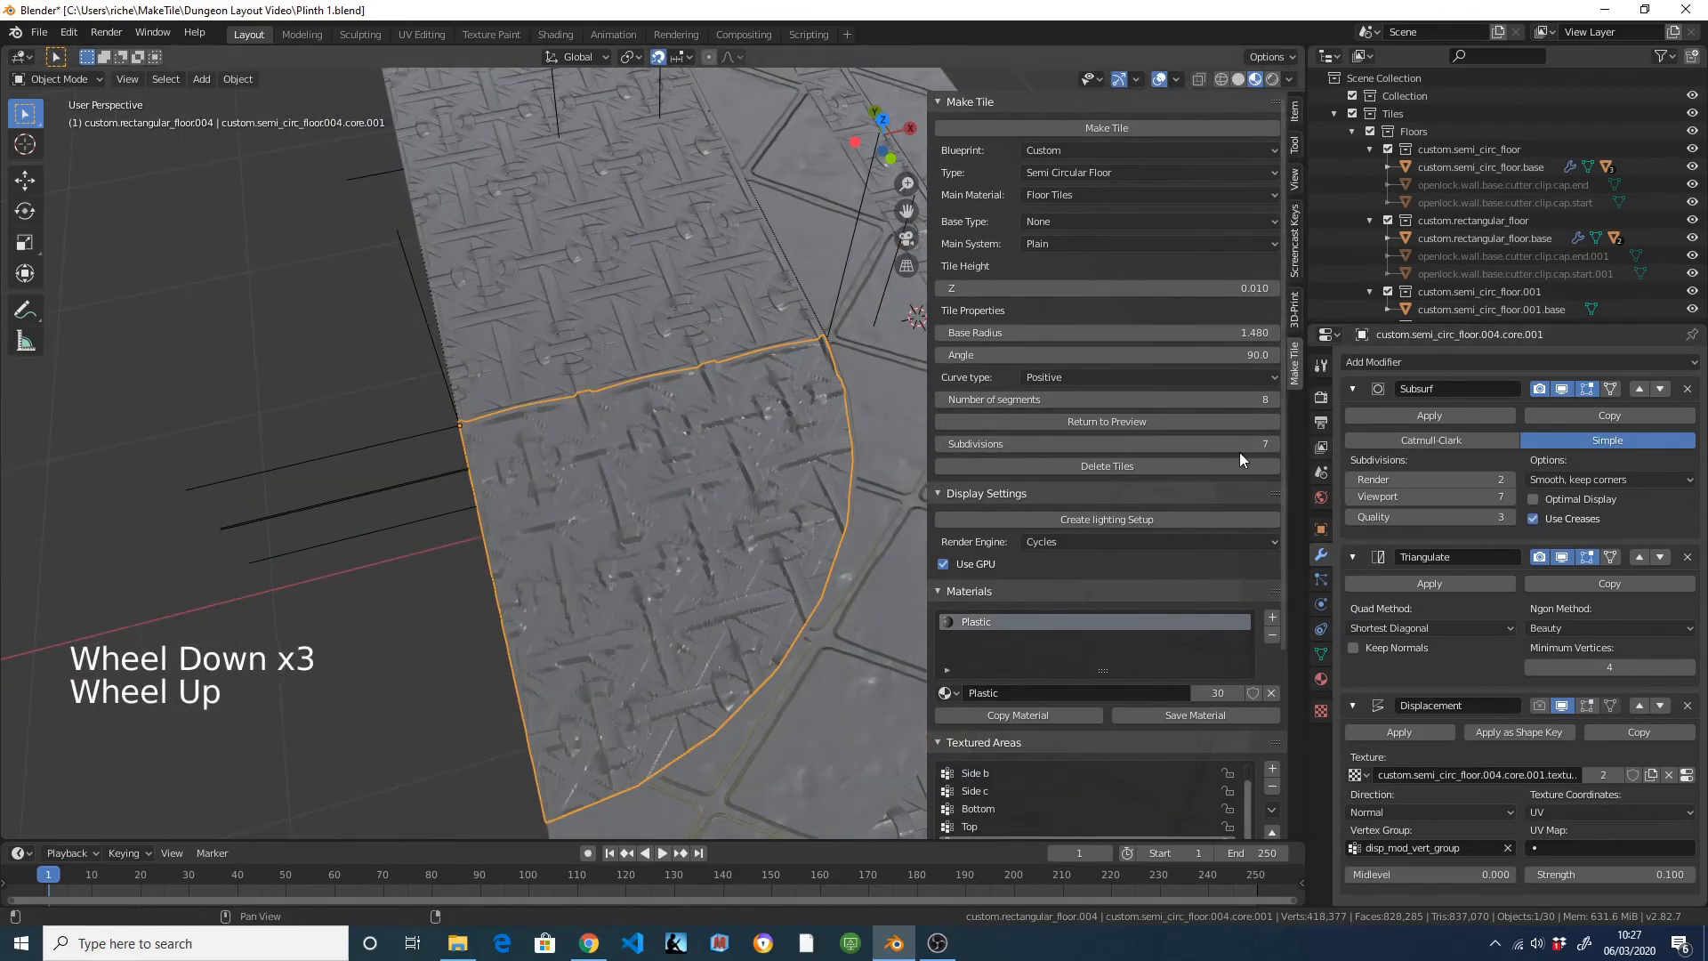
Set the 3D curved floor tile's subdivisions to 8 and inspect the refined weave from above and the side.
left_click(1194, 445)
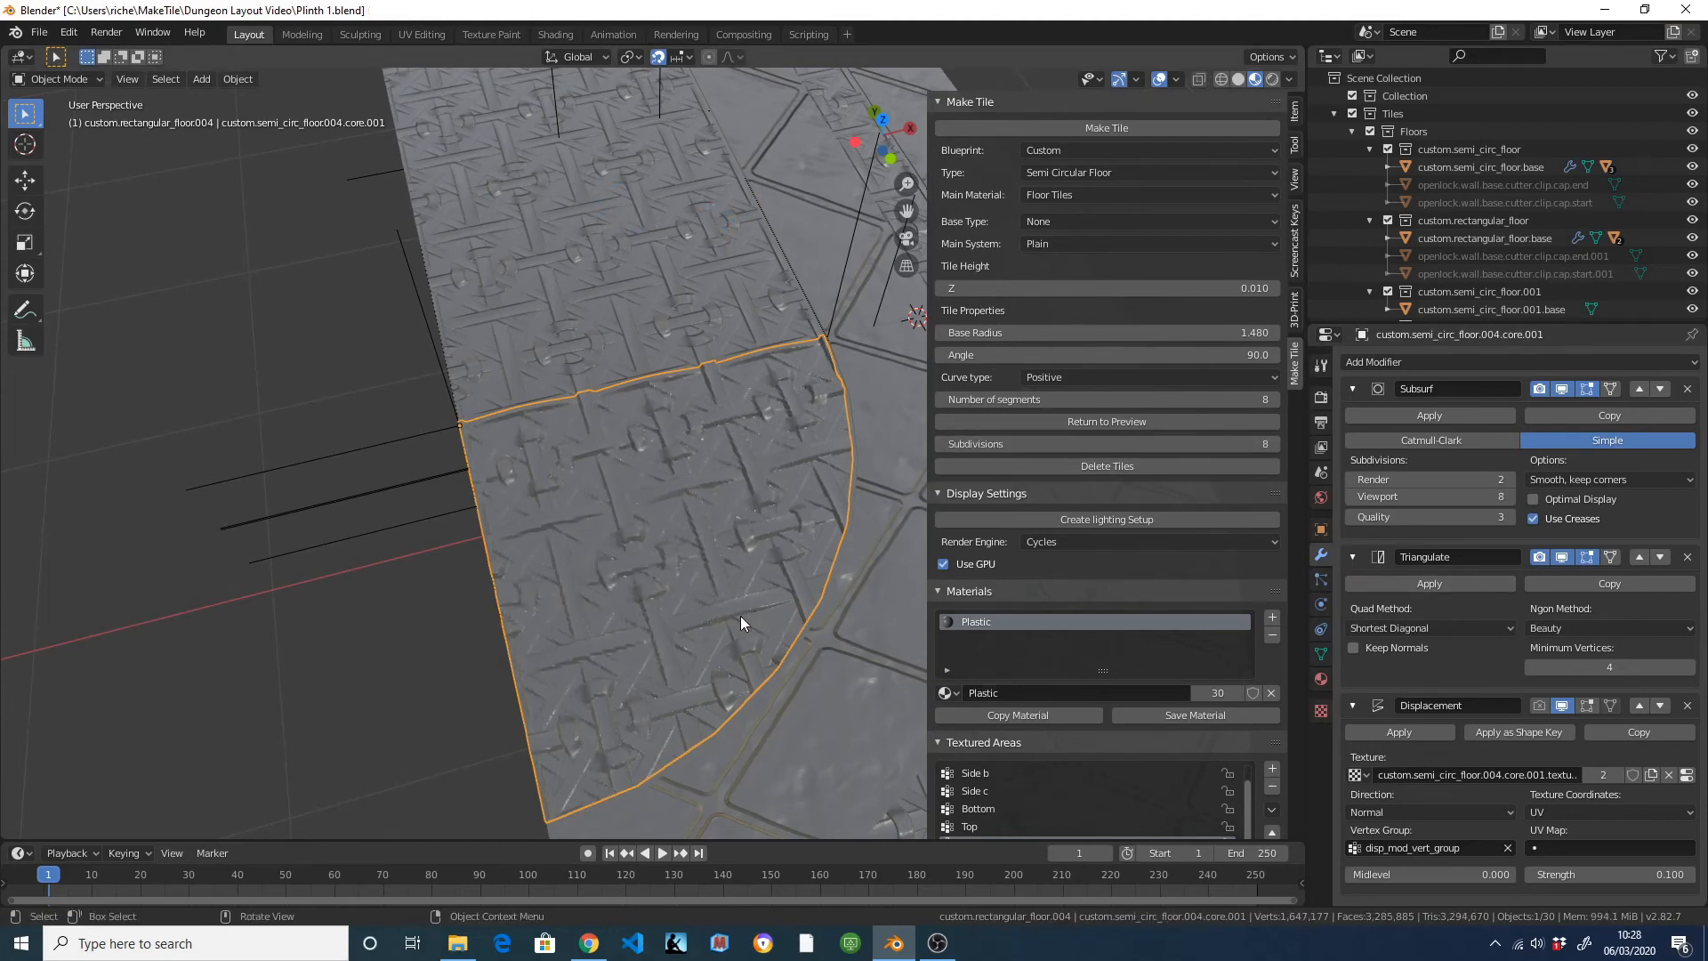
middle_click_drag(740, 615, 702, 623)
middle_click_drag(730, 532, 745, 541)
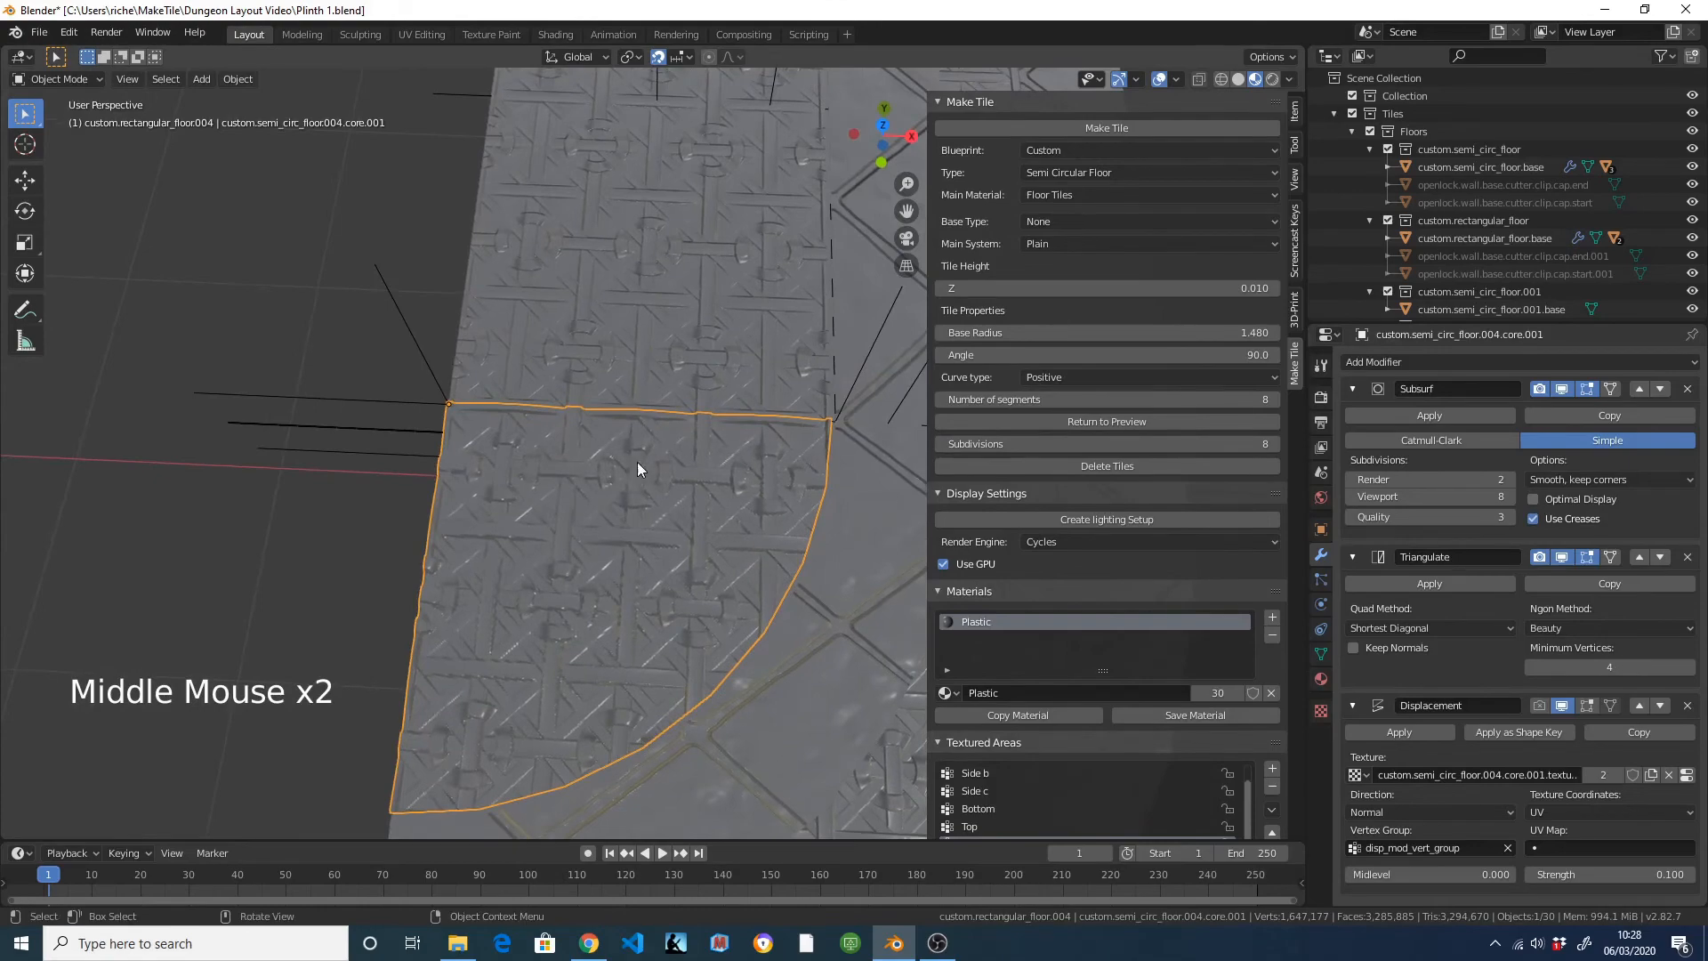
middle_click_drag(637, 469, 731, 347)
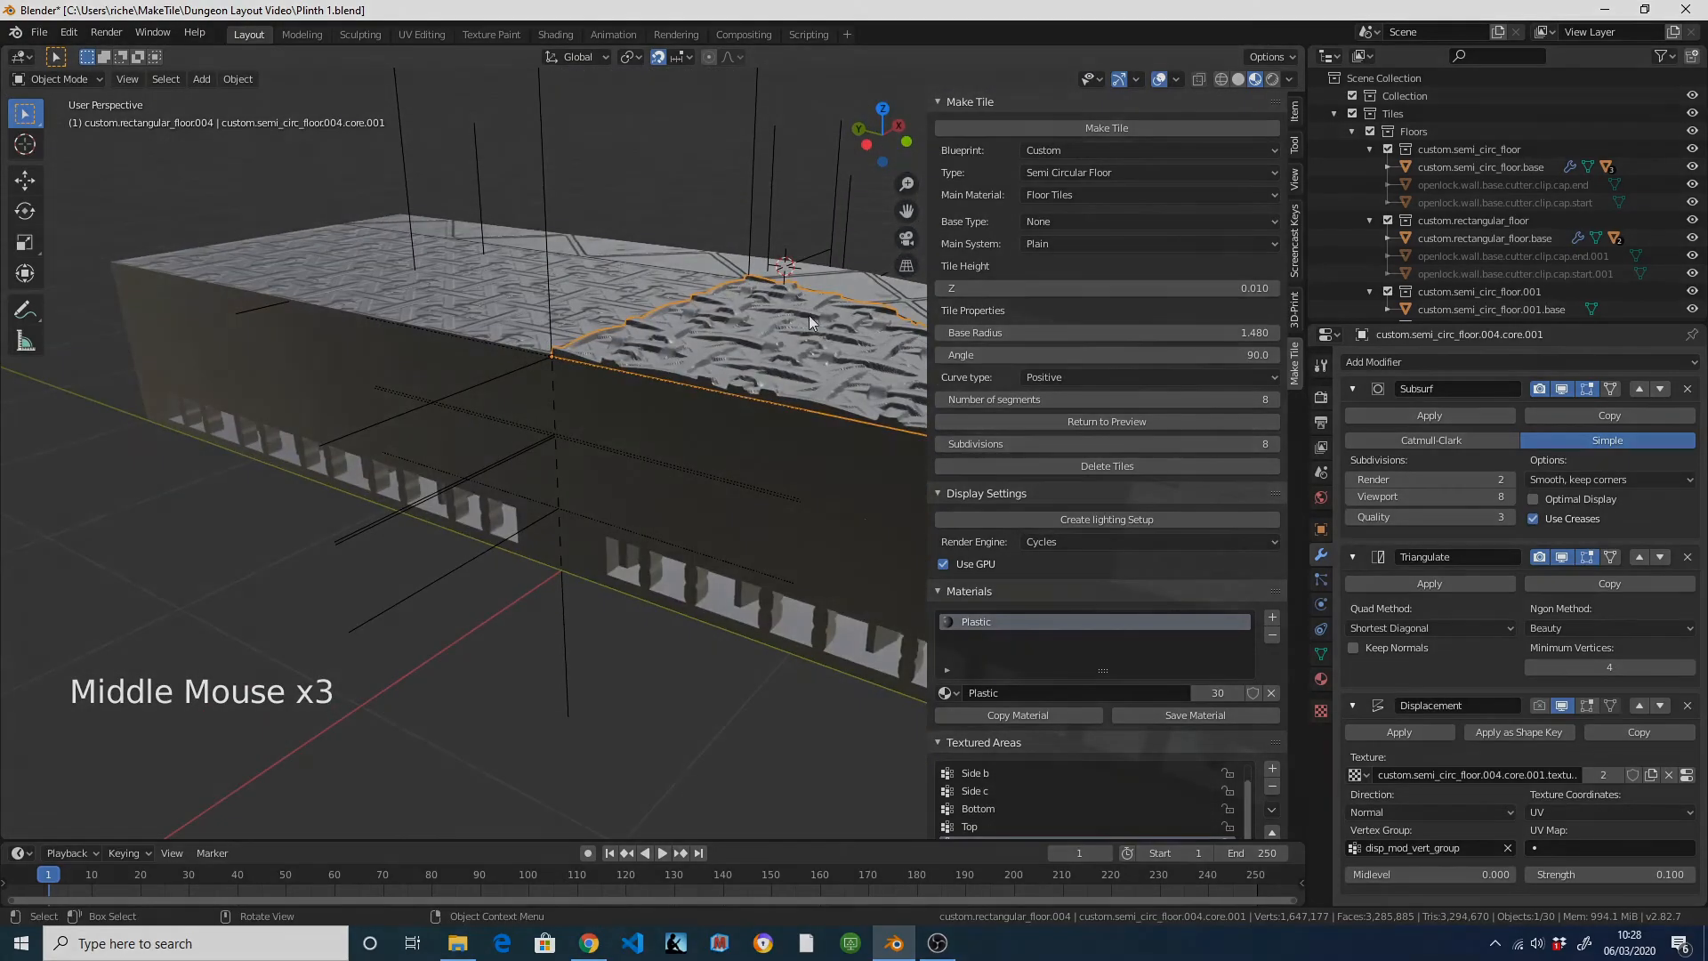
Set the Bricks material's brick Height to 0.15 on the plinth's upper curved wall.
left_click(516, 462)
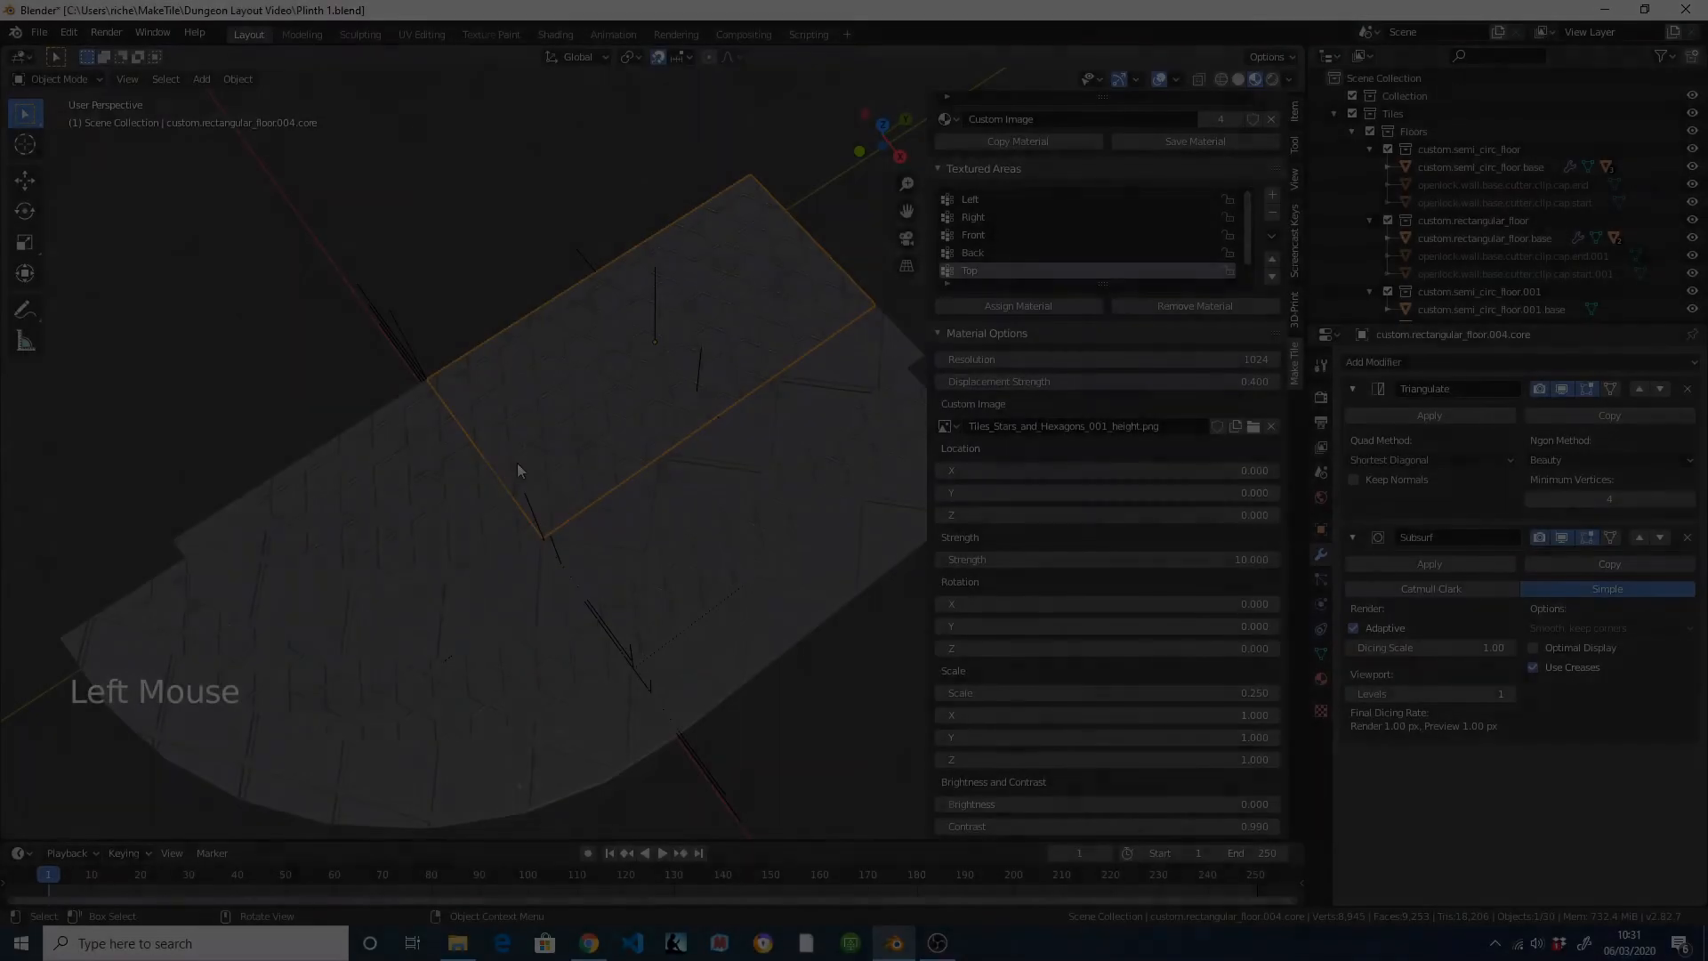
middle_click_drag(515, 463, 463, 460)
left_click(528, 487)
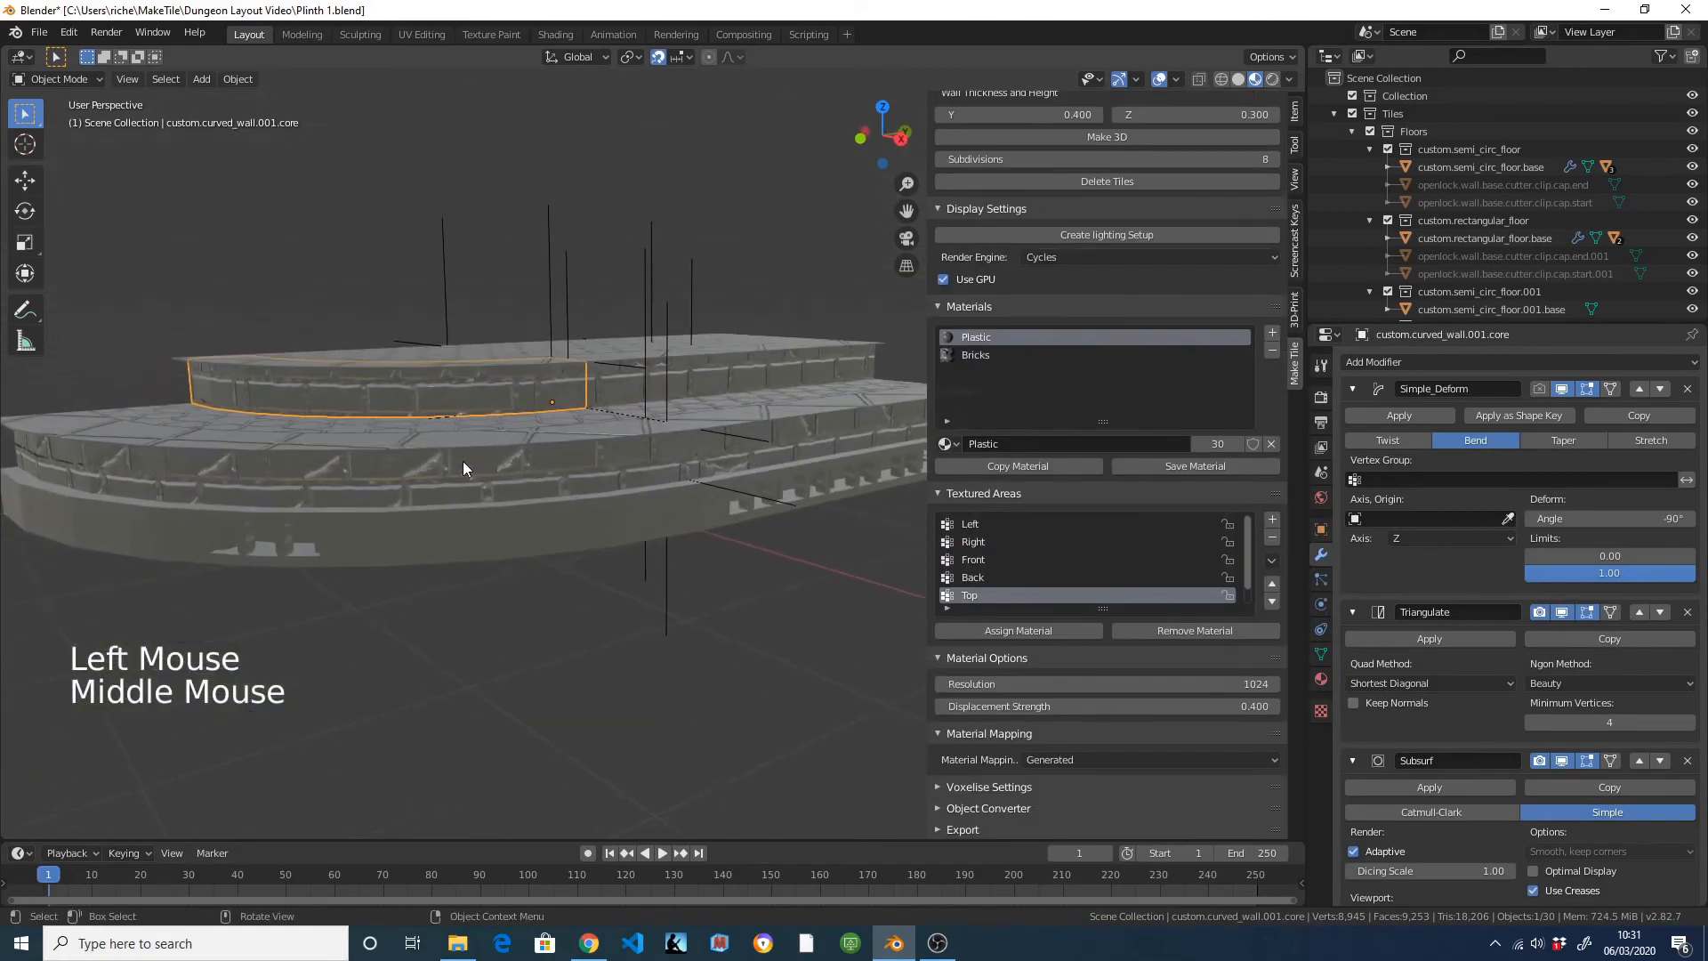
left_click(989, 354)
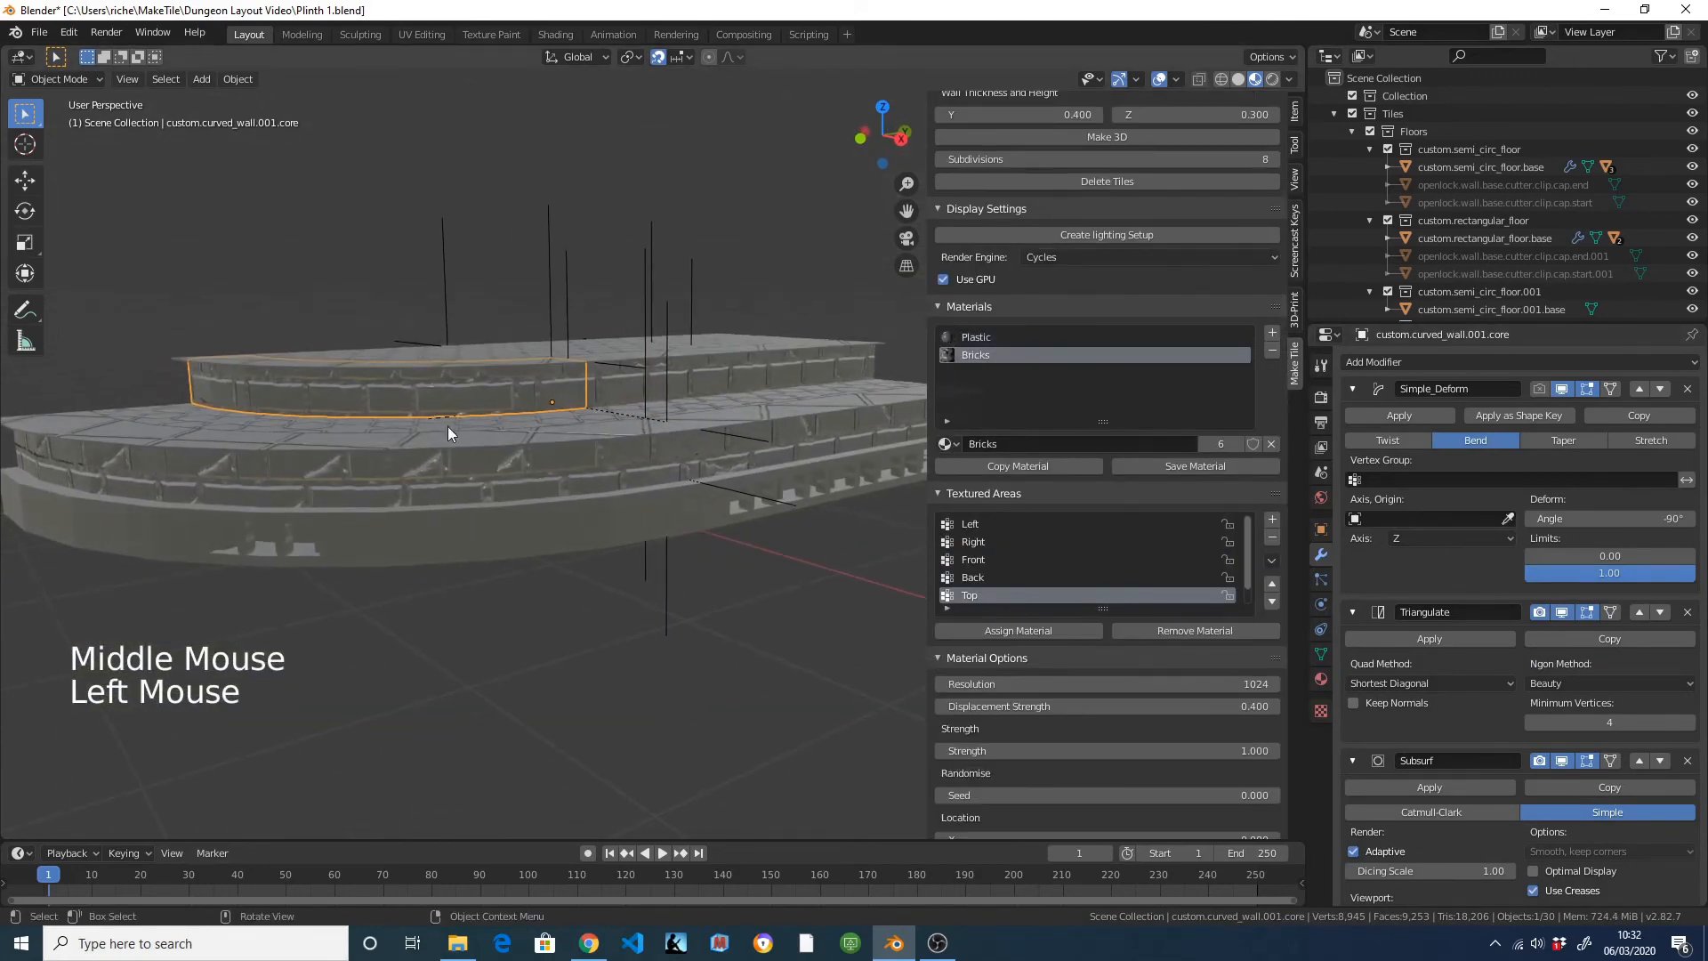
scroll(1169, 764, "down", 7)
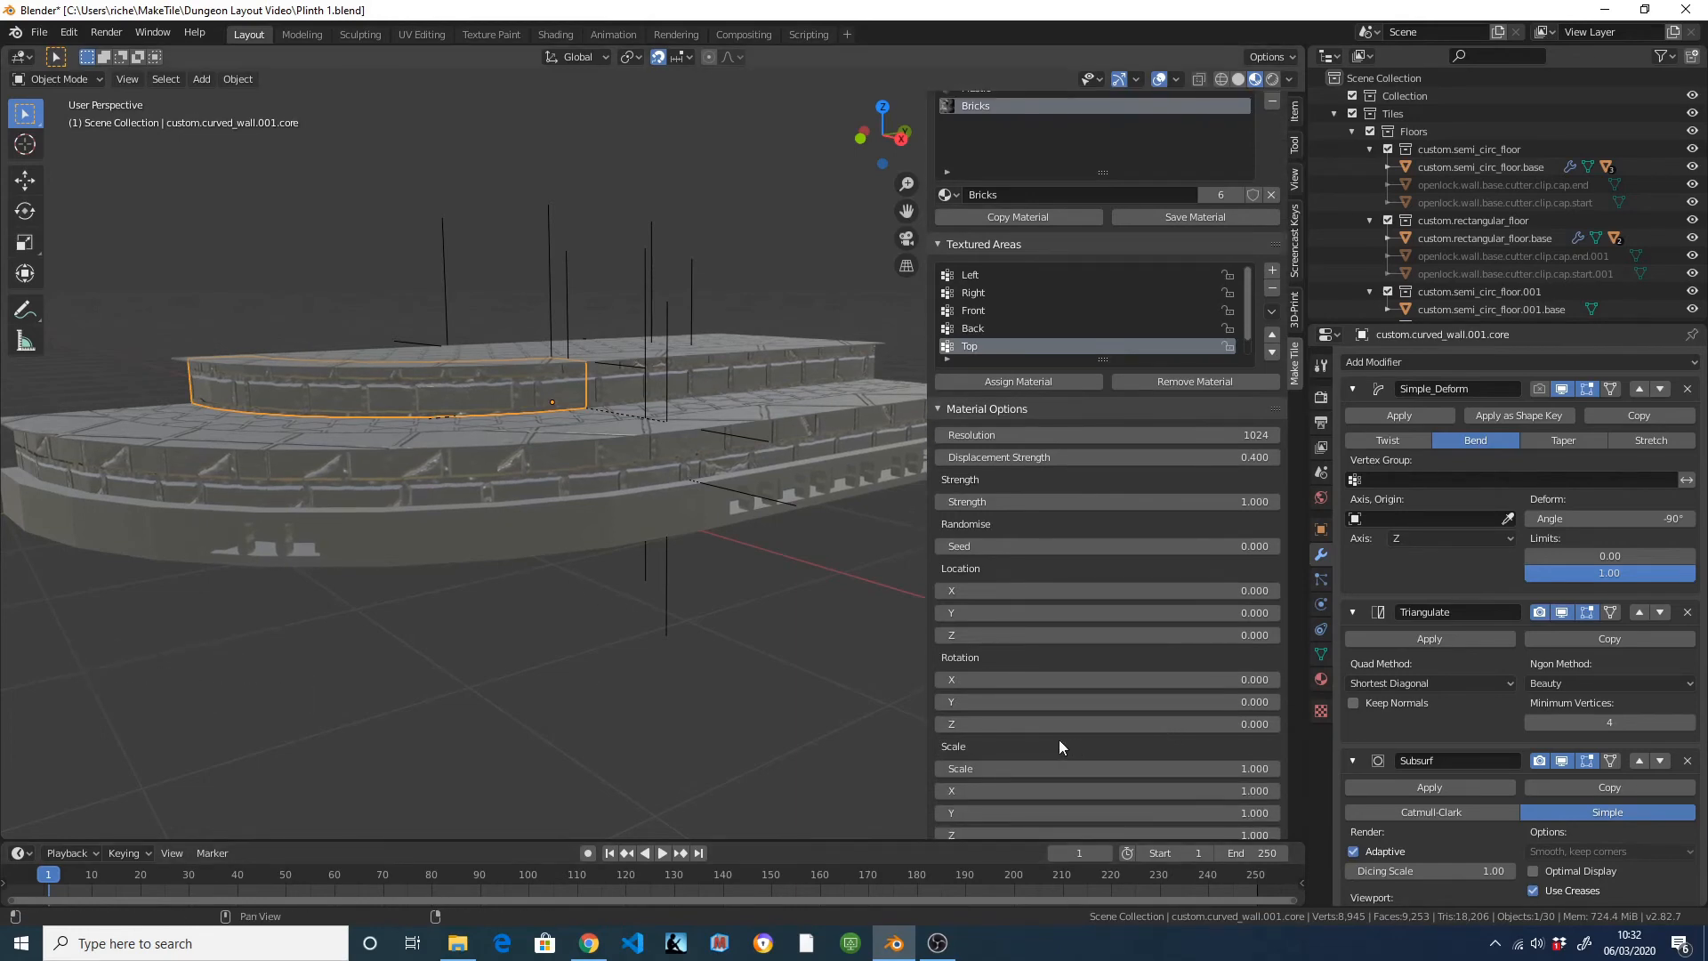
scroll(1033, 746, "down", 2)
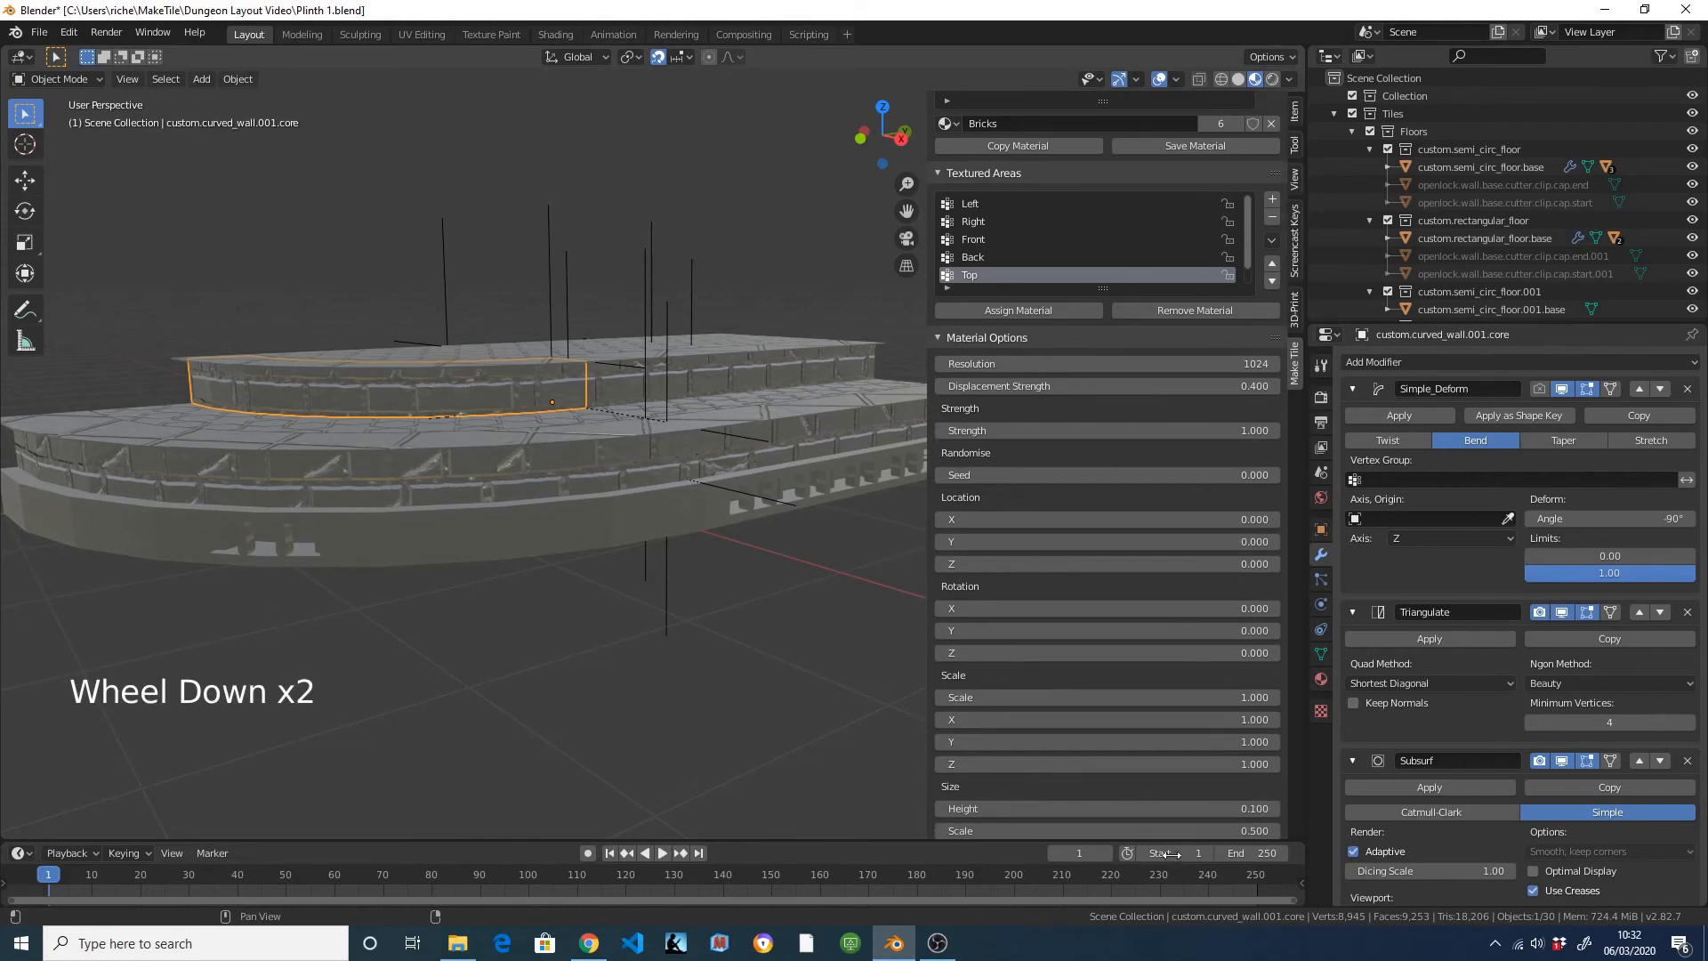
scroll(1043, 743, "down", 4)
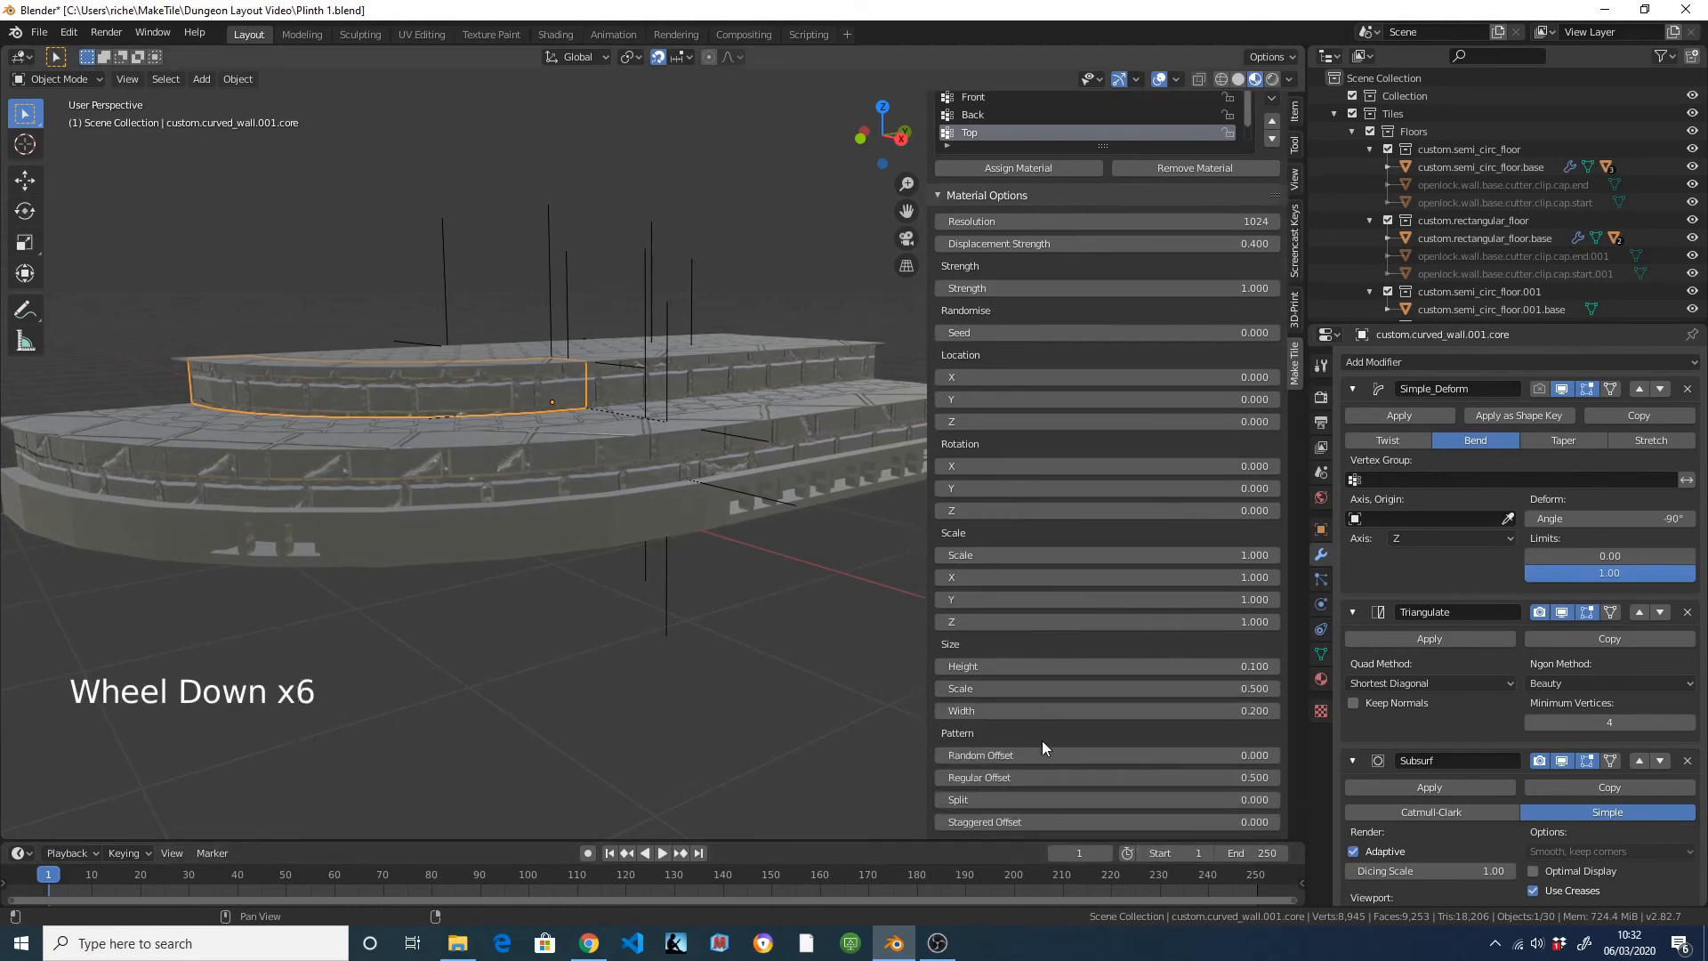
left_click(994, 666)
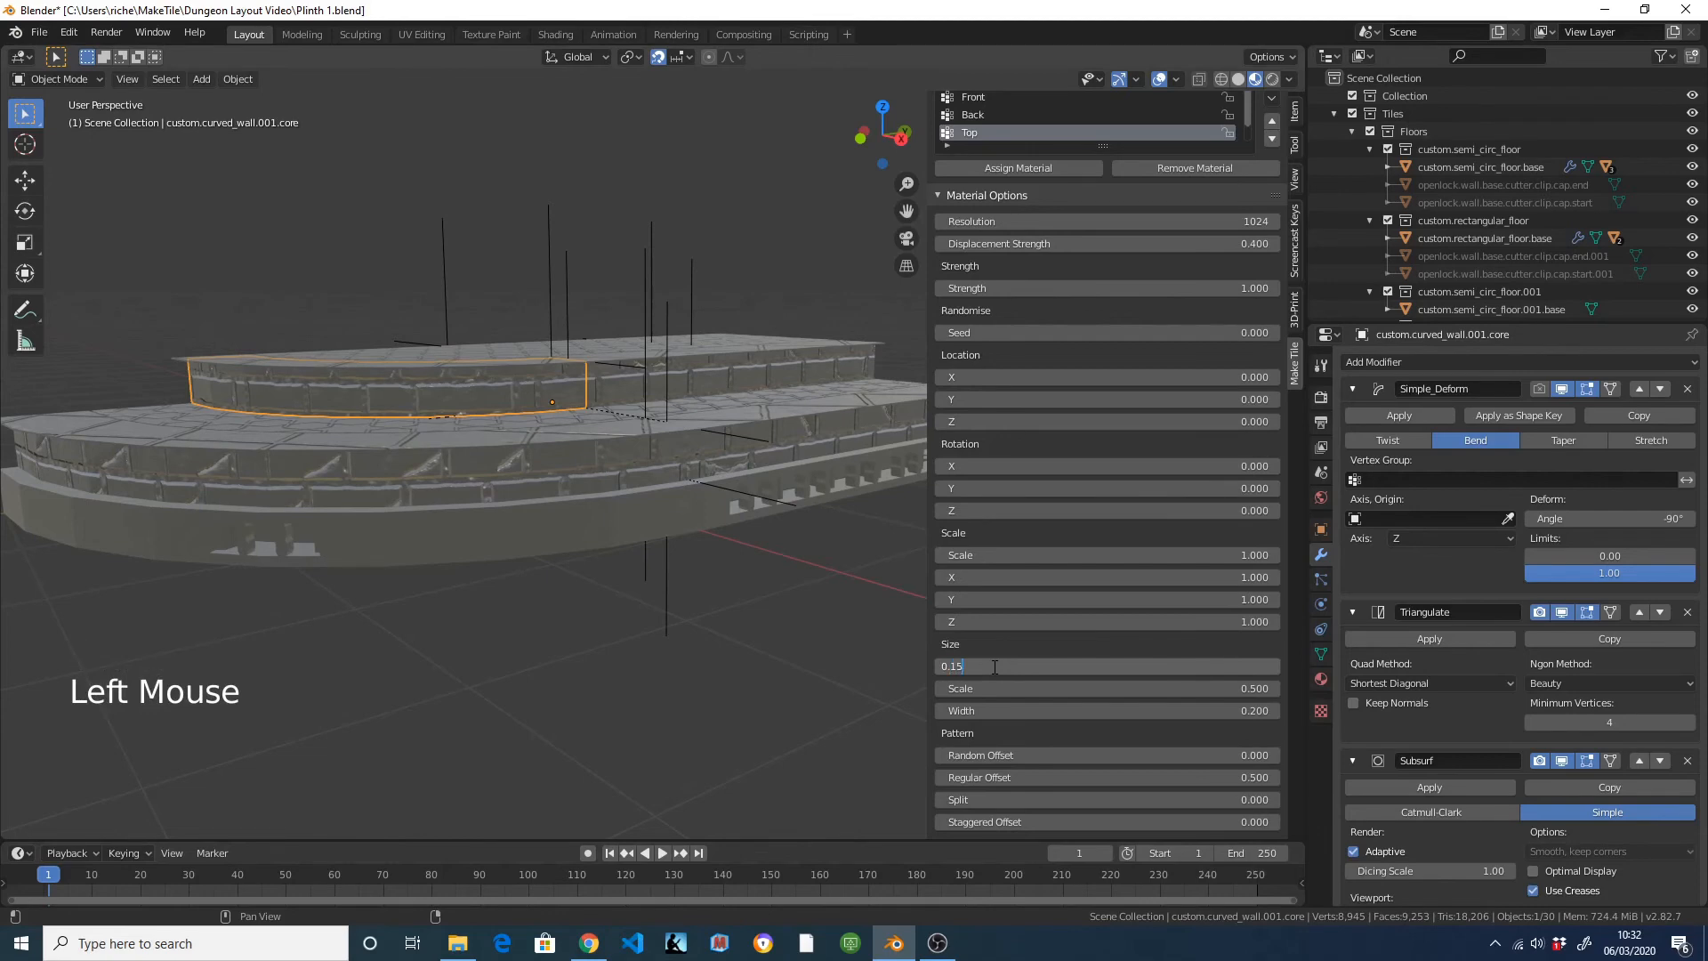
type("0.15")
key("Return")
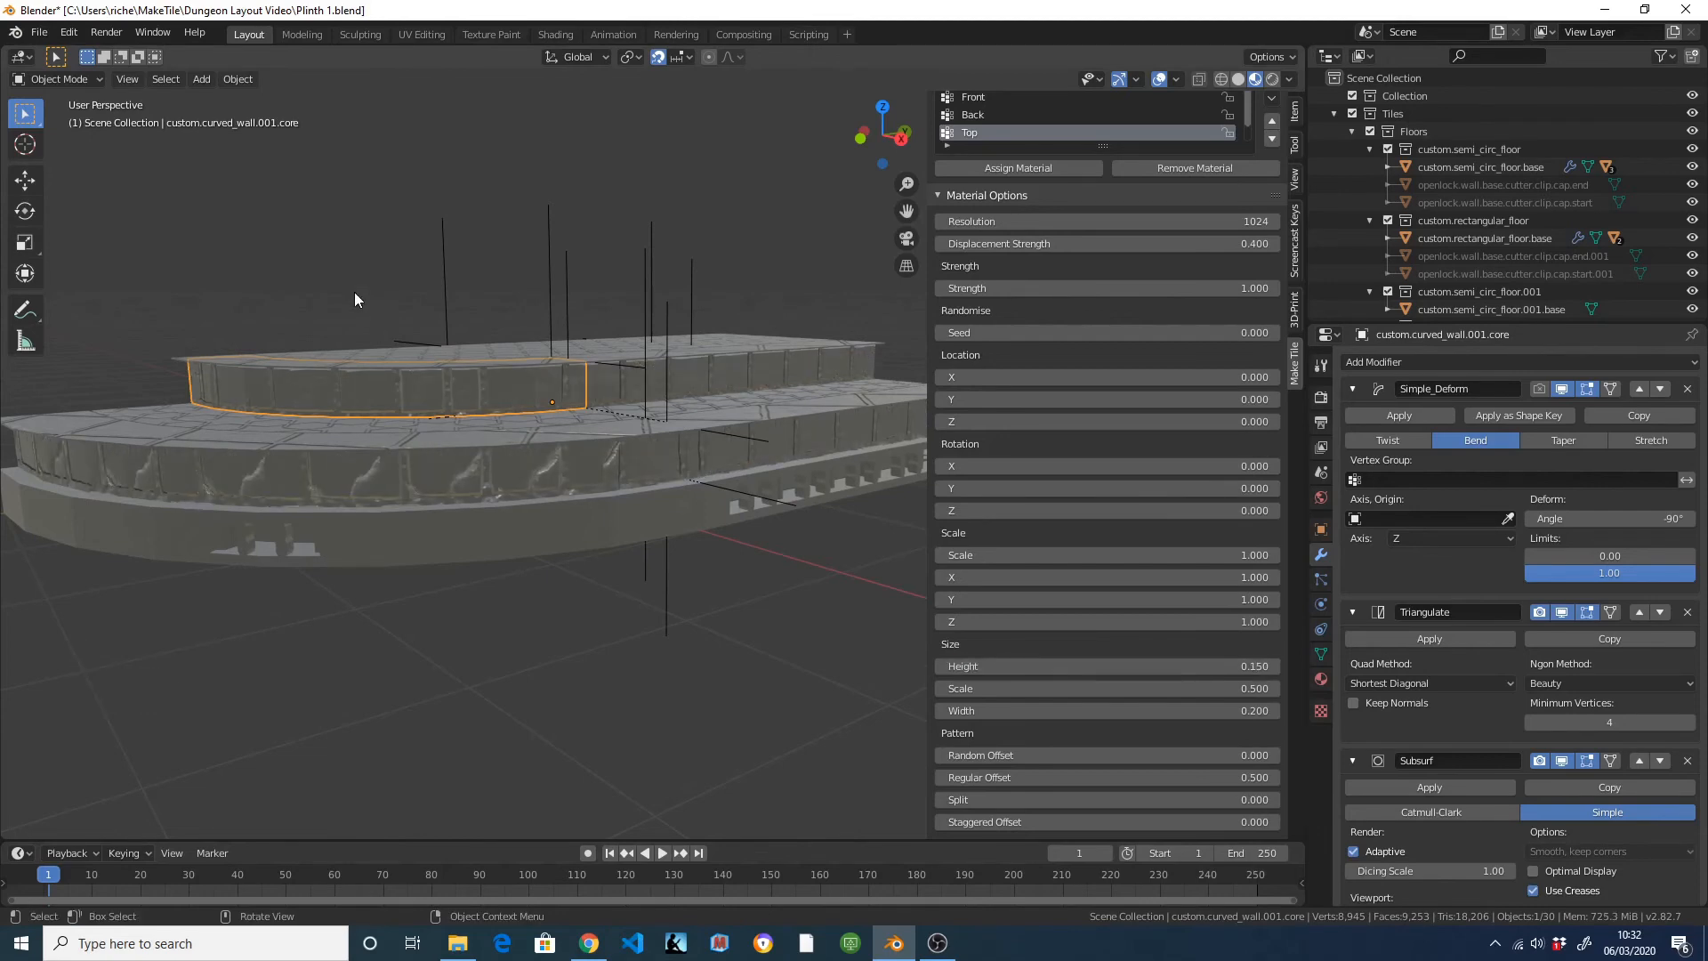
Deselect the curved wall and save the Blender file.
middle_click_drag(354, 291, 463, 360)
scroll(282, 333, "down", 4)
left_click(264, 321)
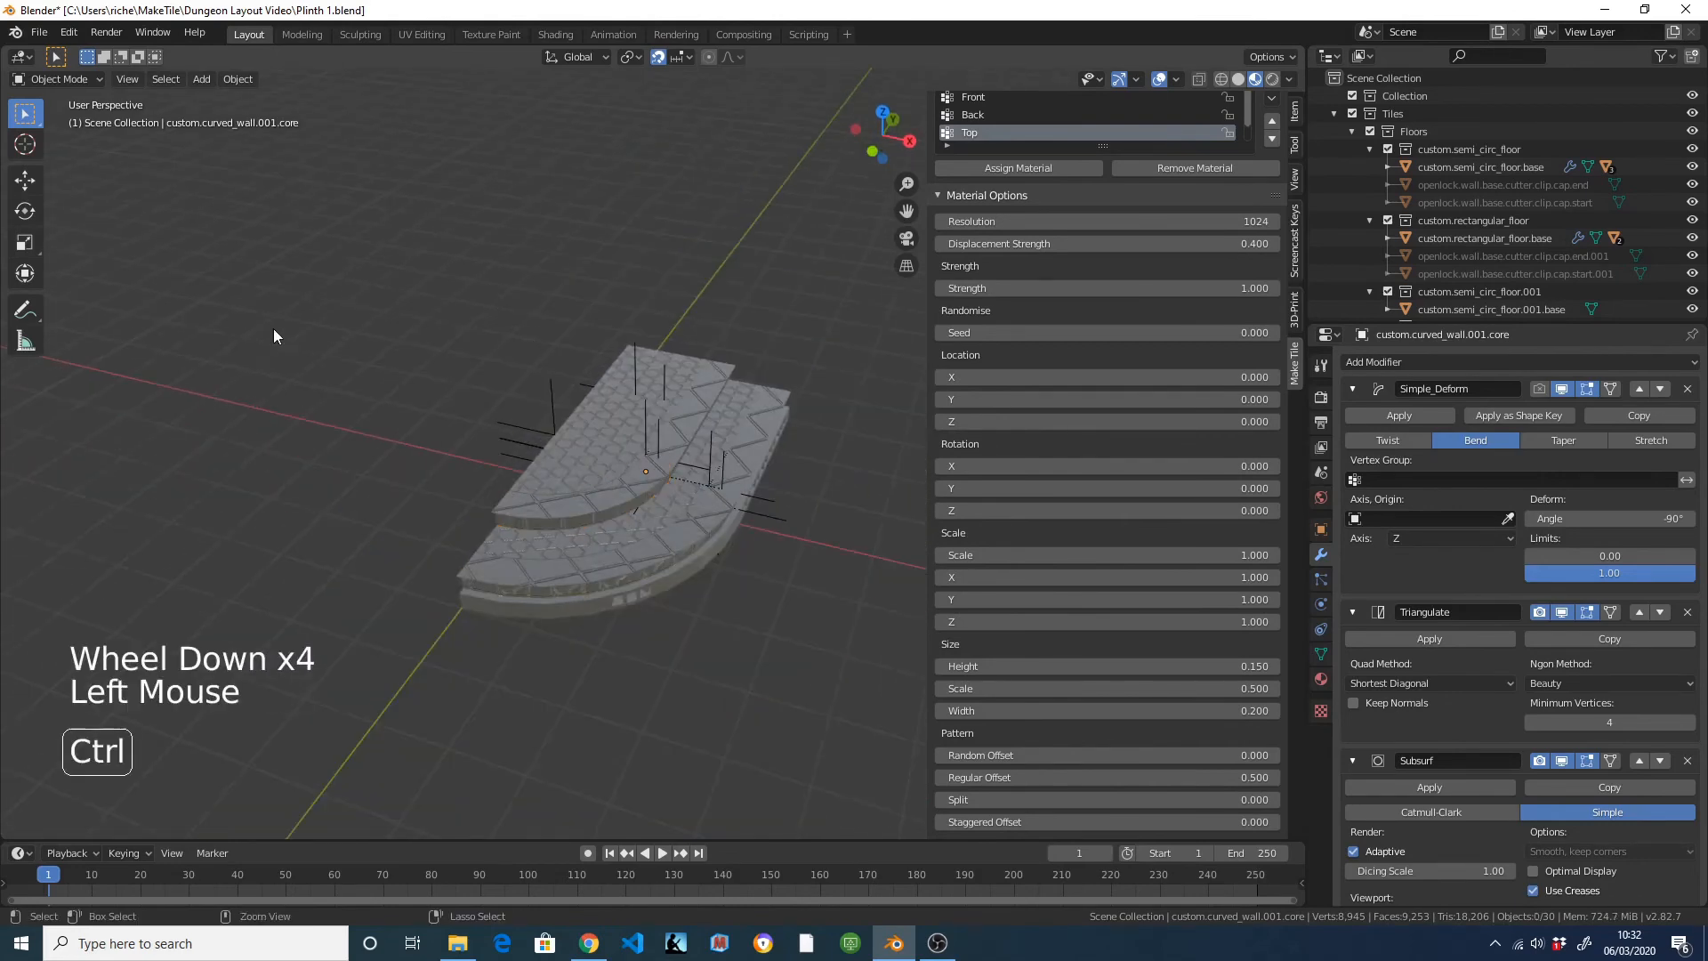
key("ctrl+s")
Select all of the plinth's tiles together from the top orthographic view.
scroll(269, 329, "up", 4)
scroll(583, 423, "down", 4)
scroll(596, 422, "up", 1)
middle_click_drag(598, 421, 691, 471)
key("KP_7")
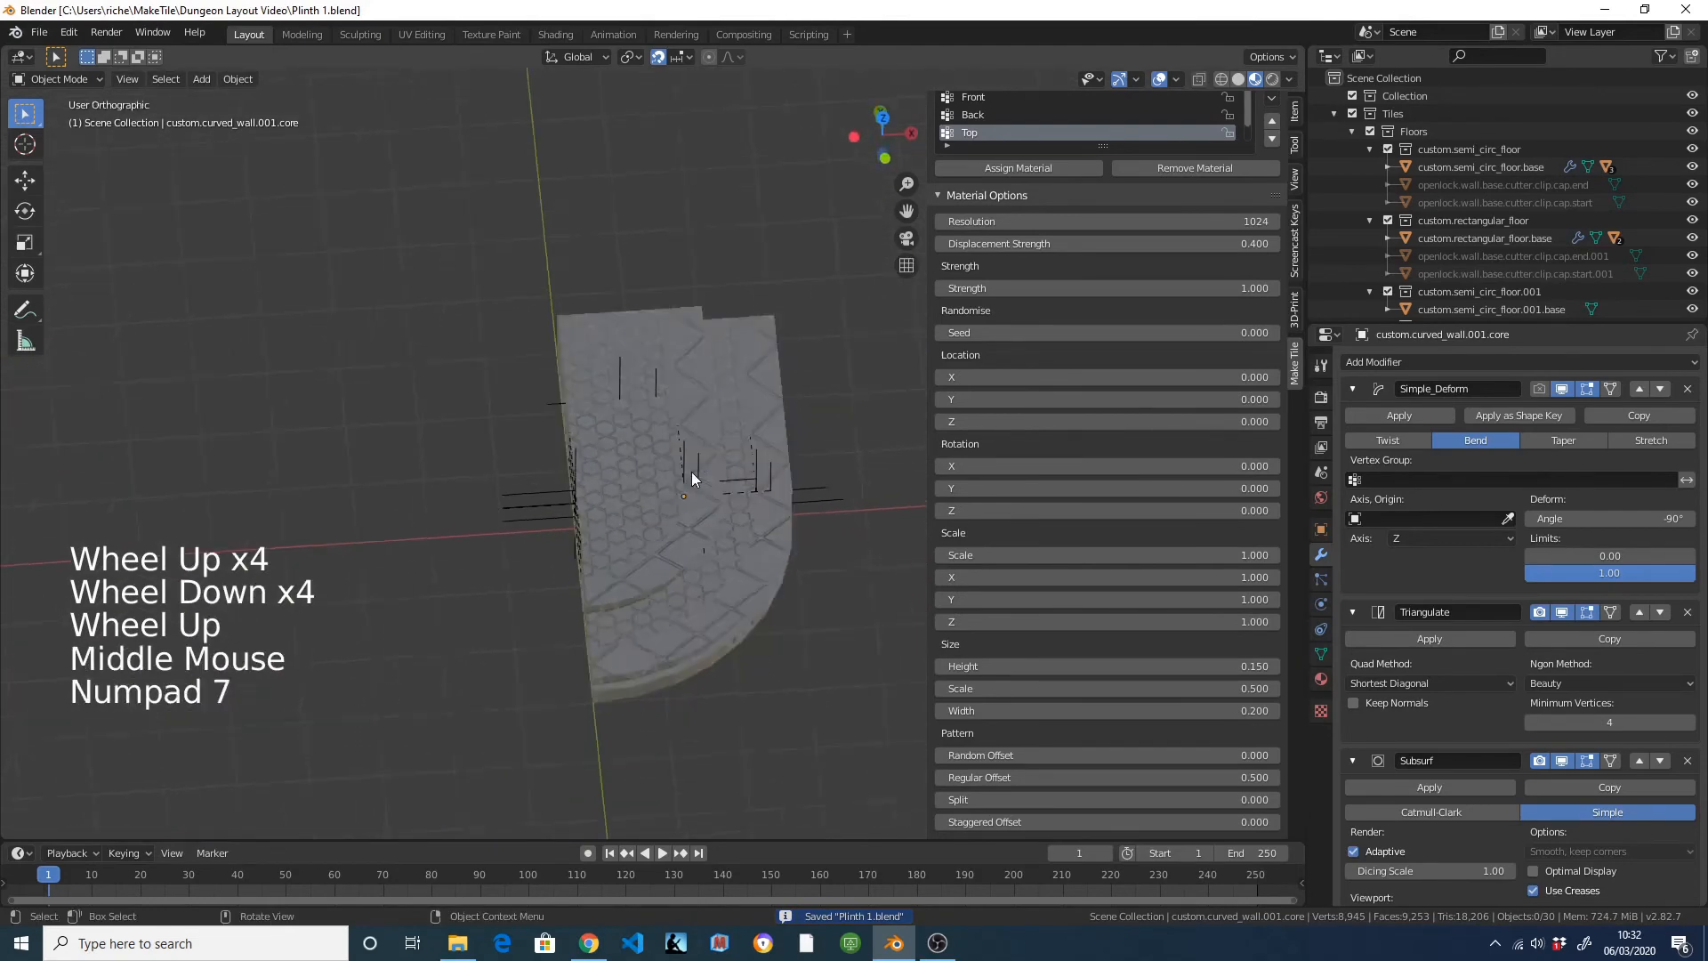
scroll(525, 477, "down", 2)
middle_click_drag(525, 477, 525, 367, "shift")
left_click_drag(350, 248, 833, 840)
Expand MakeTile's Export settings for the selected plinth tiles.
scroll(1166, 802, "down", 7)
scroll(1166, 803, "down", 17)
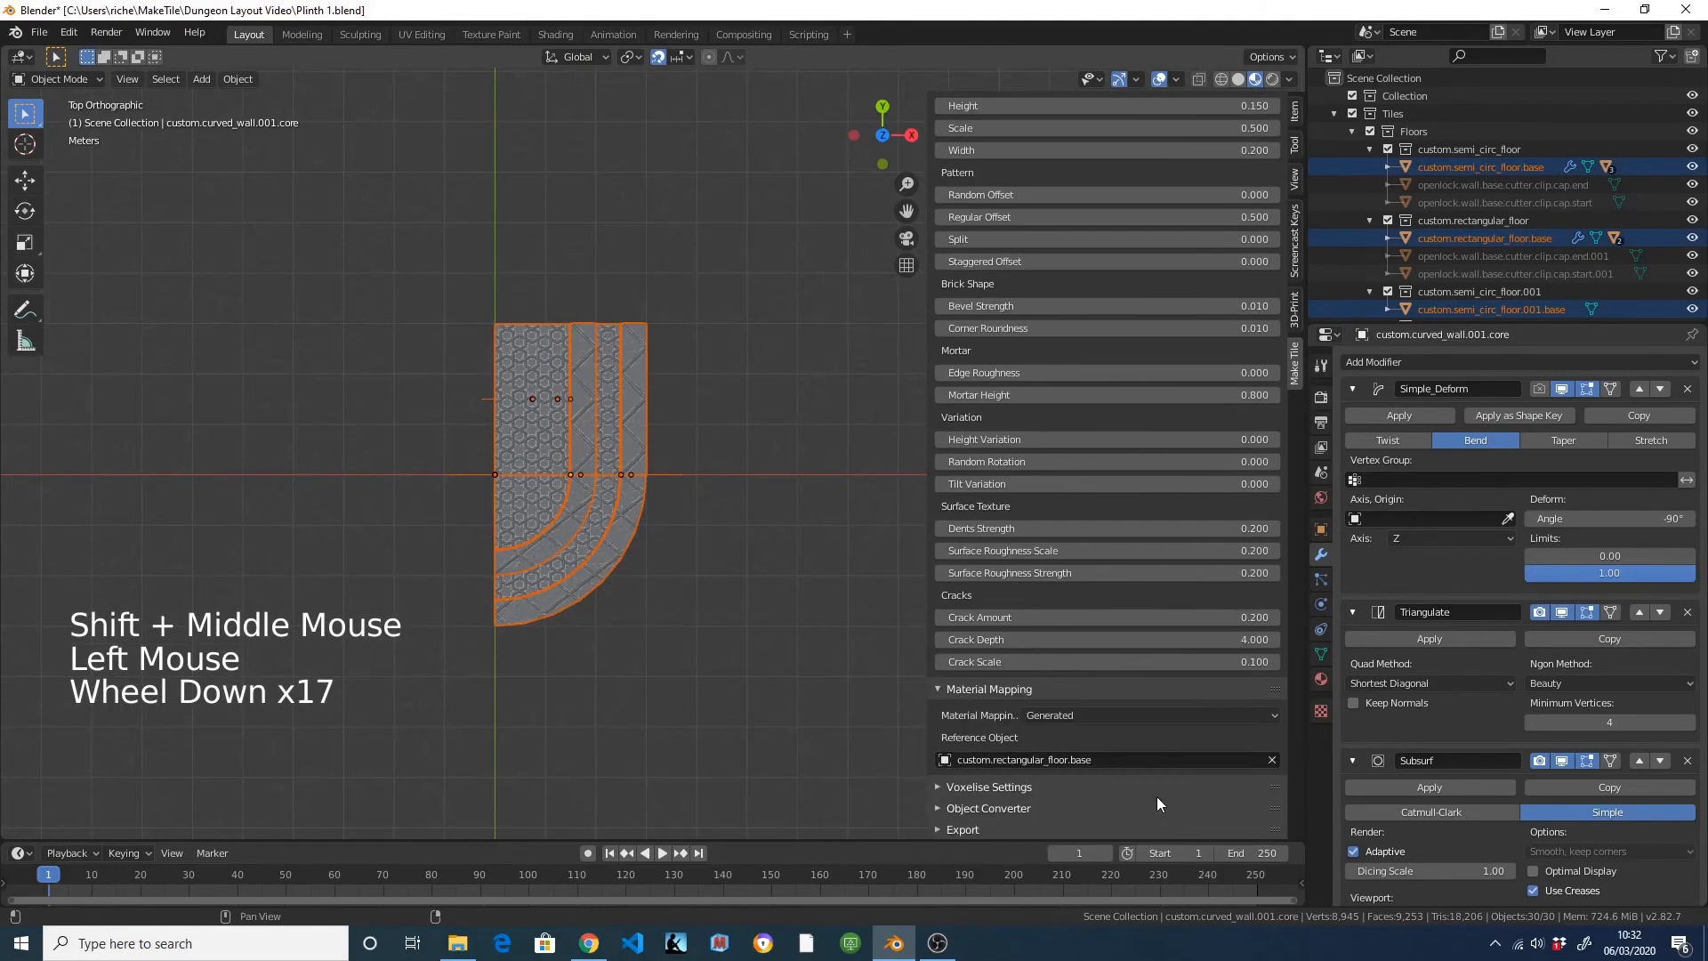
left_click(939, 829)
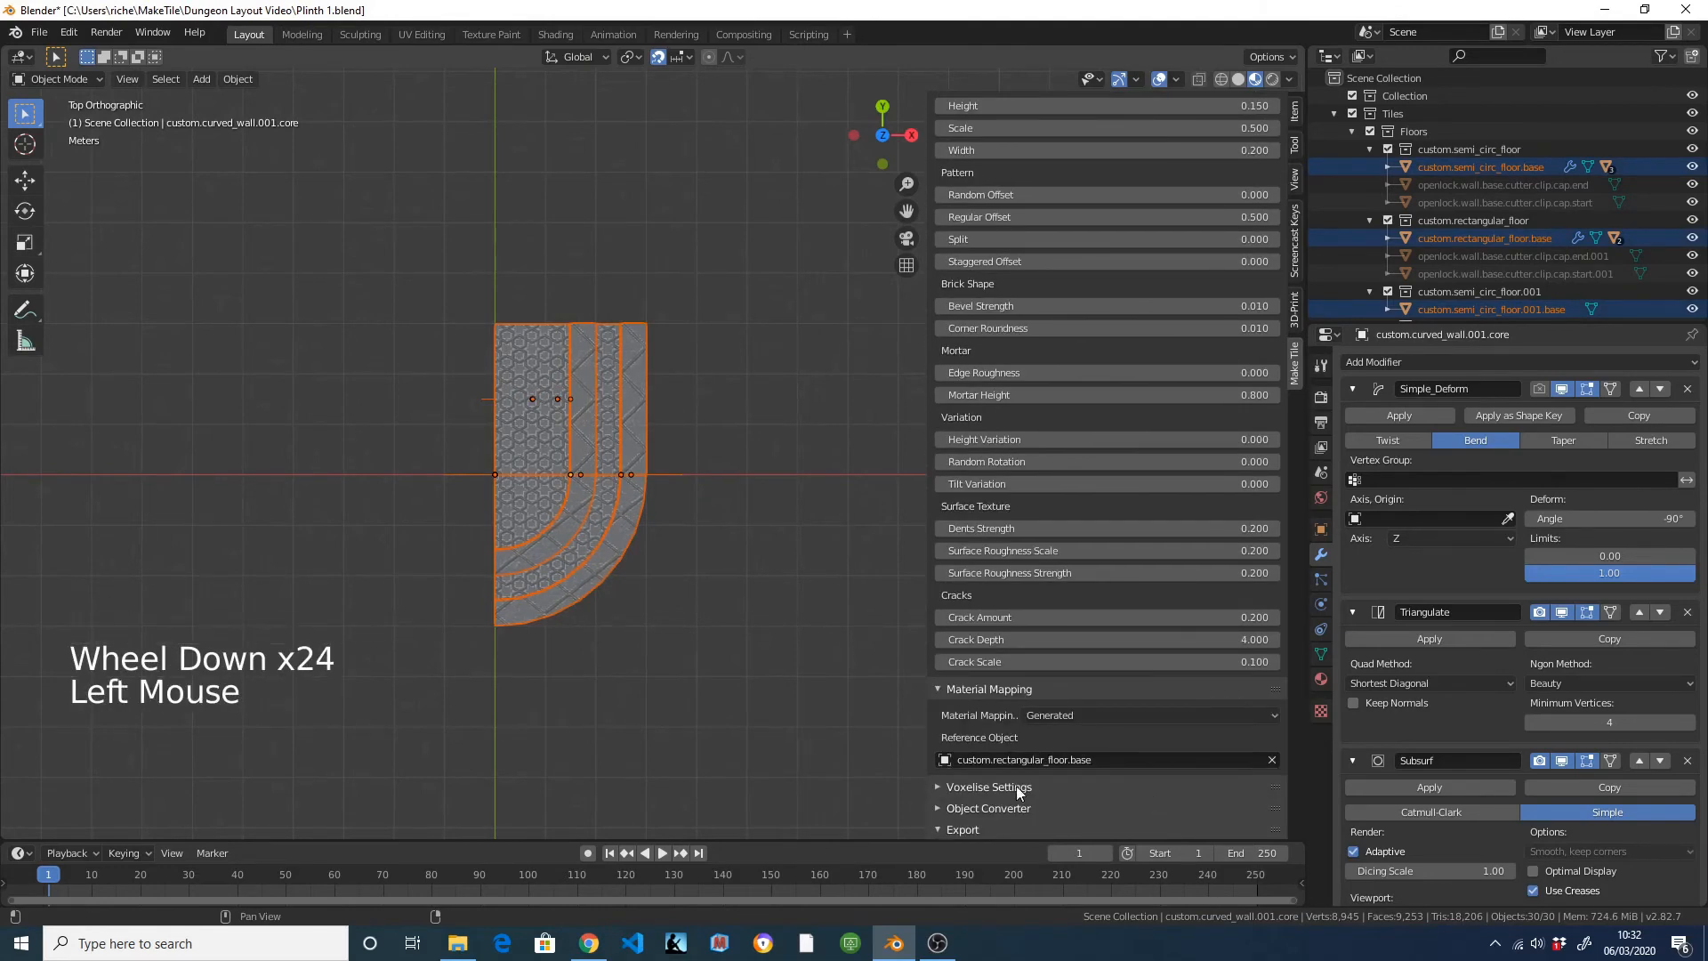
scroll(1016, 787, "down", 11)
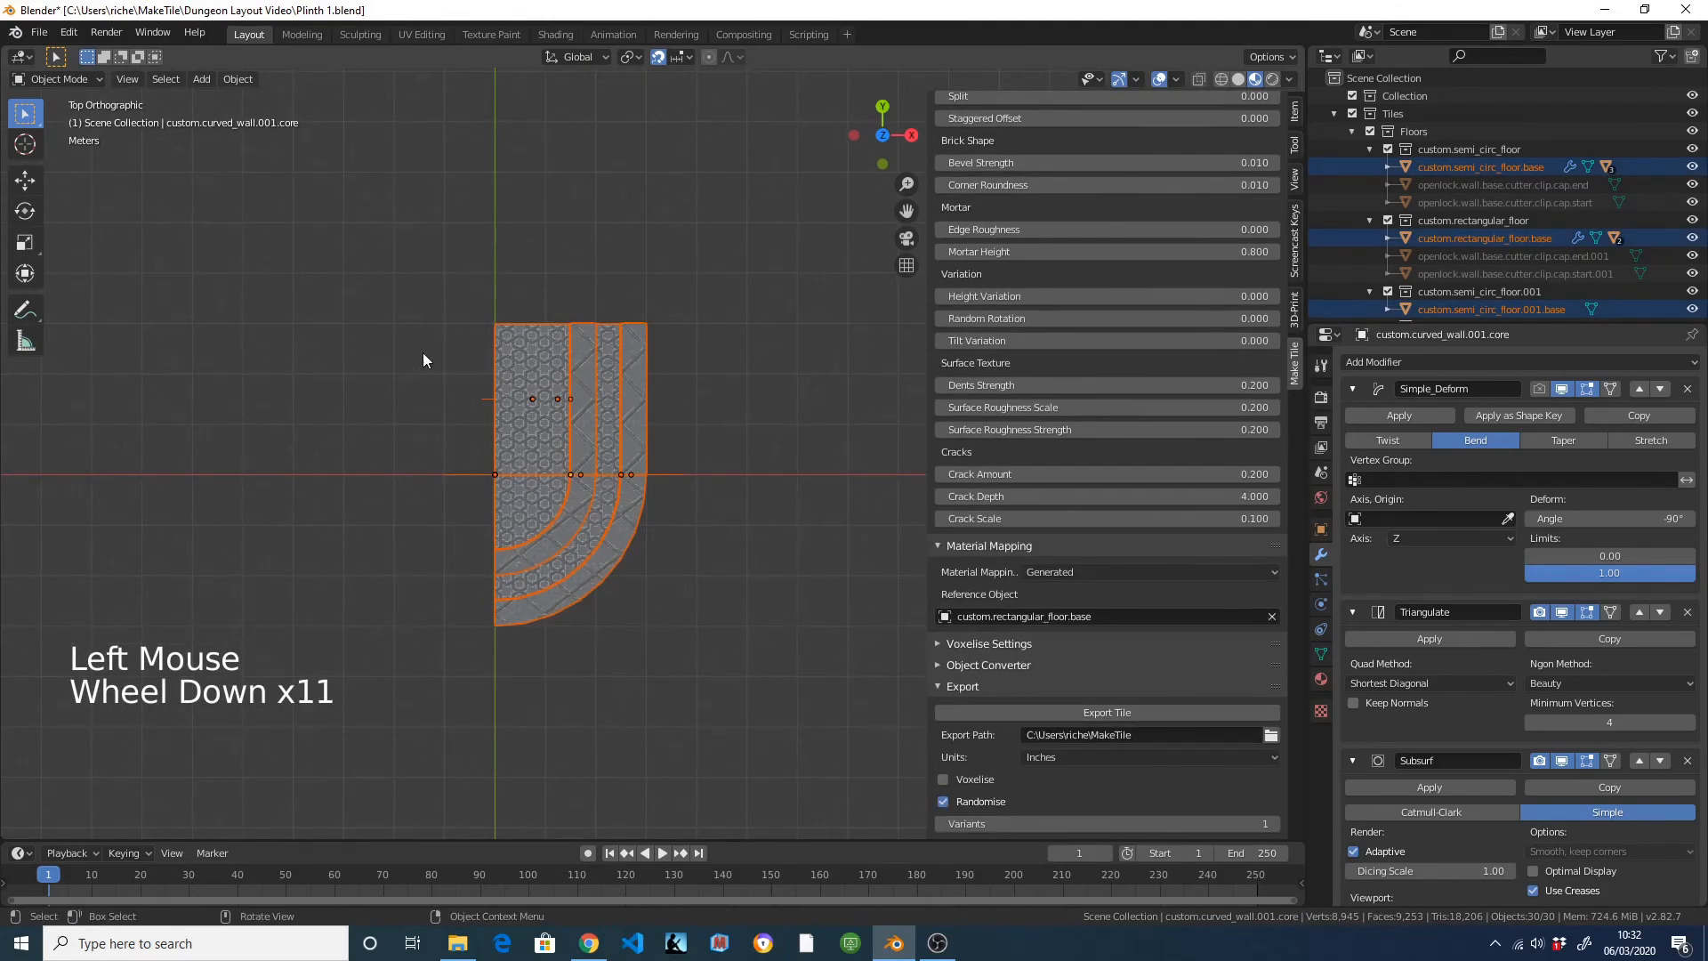
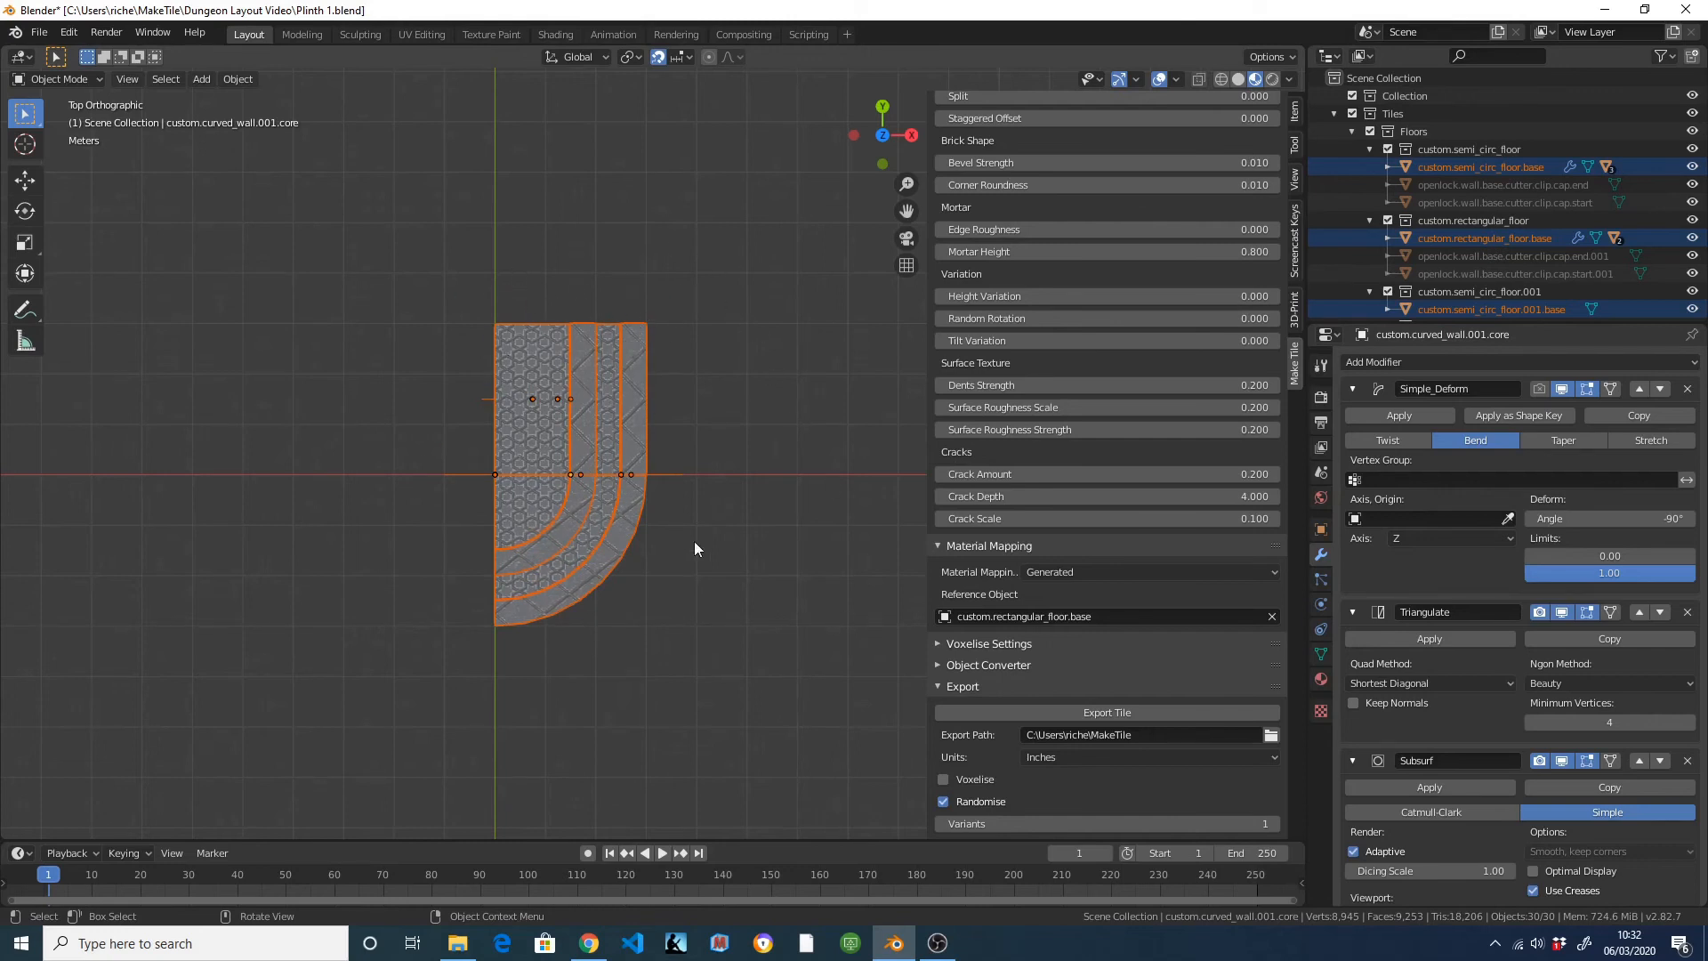
Review the selected plinth from several angles and check the Subdivisions setting without changing it.
middle_click_drag(694, 548, 638, 444)
scroll(538, 529, "up", 3)
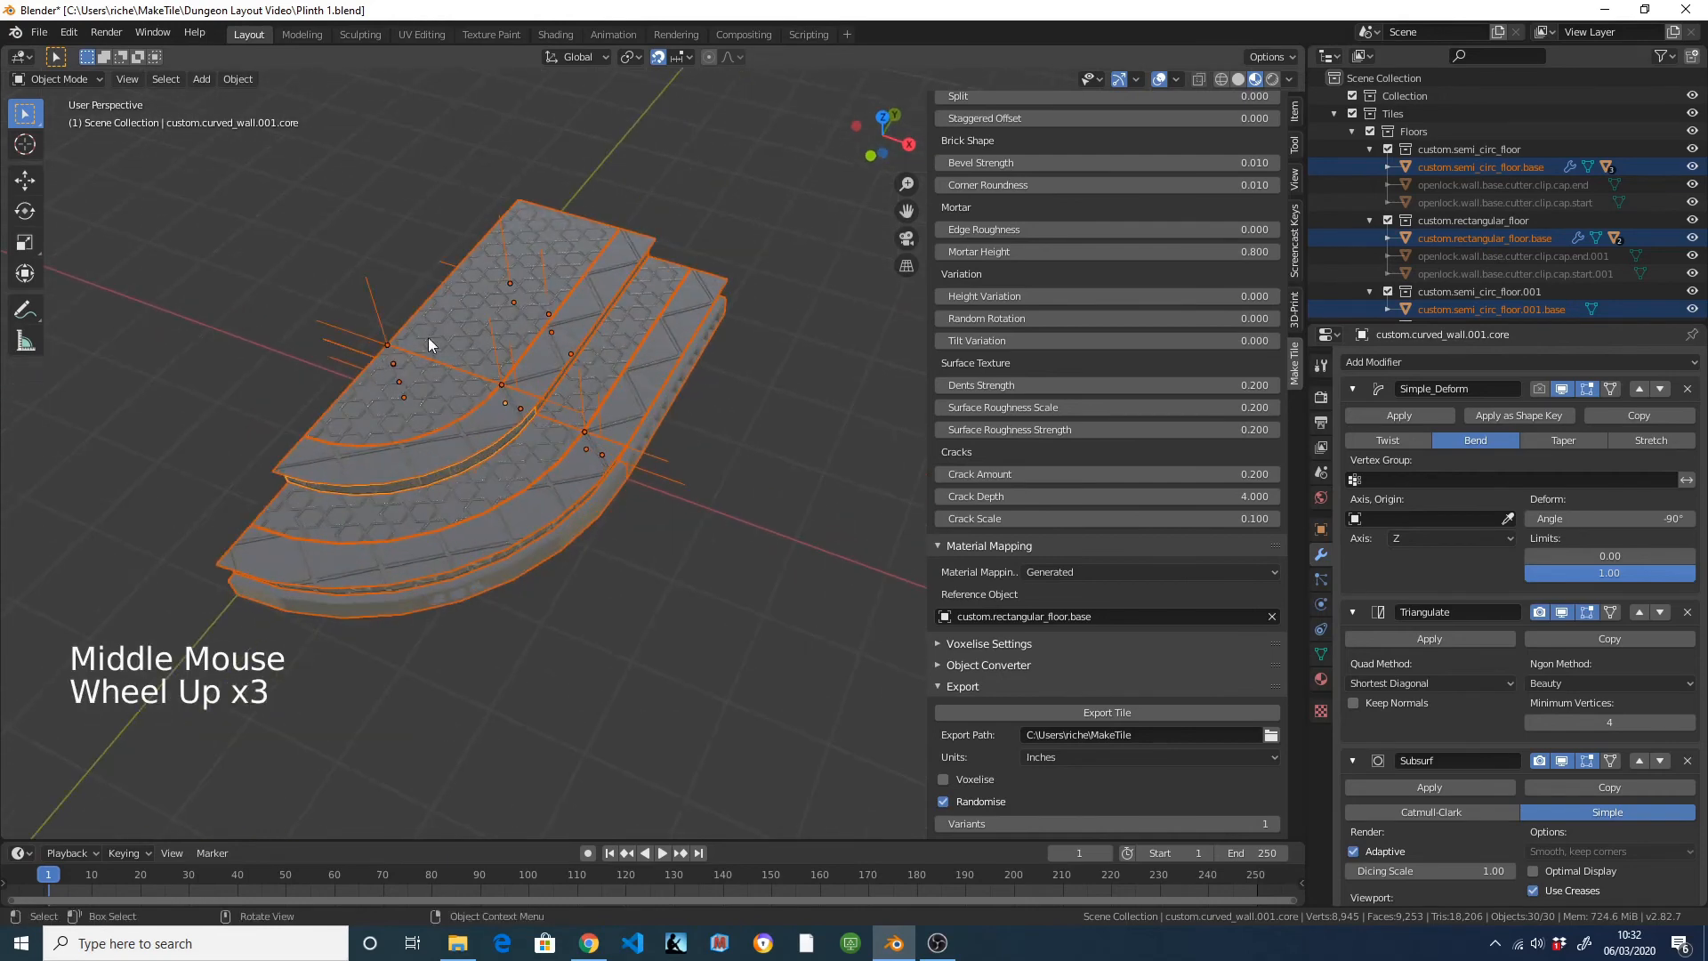
middle_click_drag(582, 577, 480, 516)
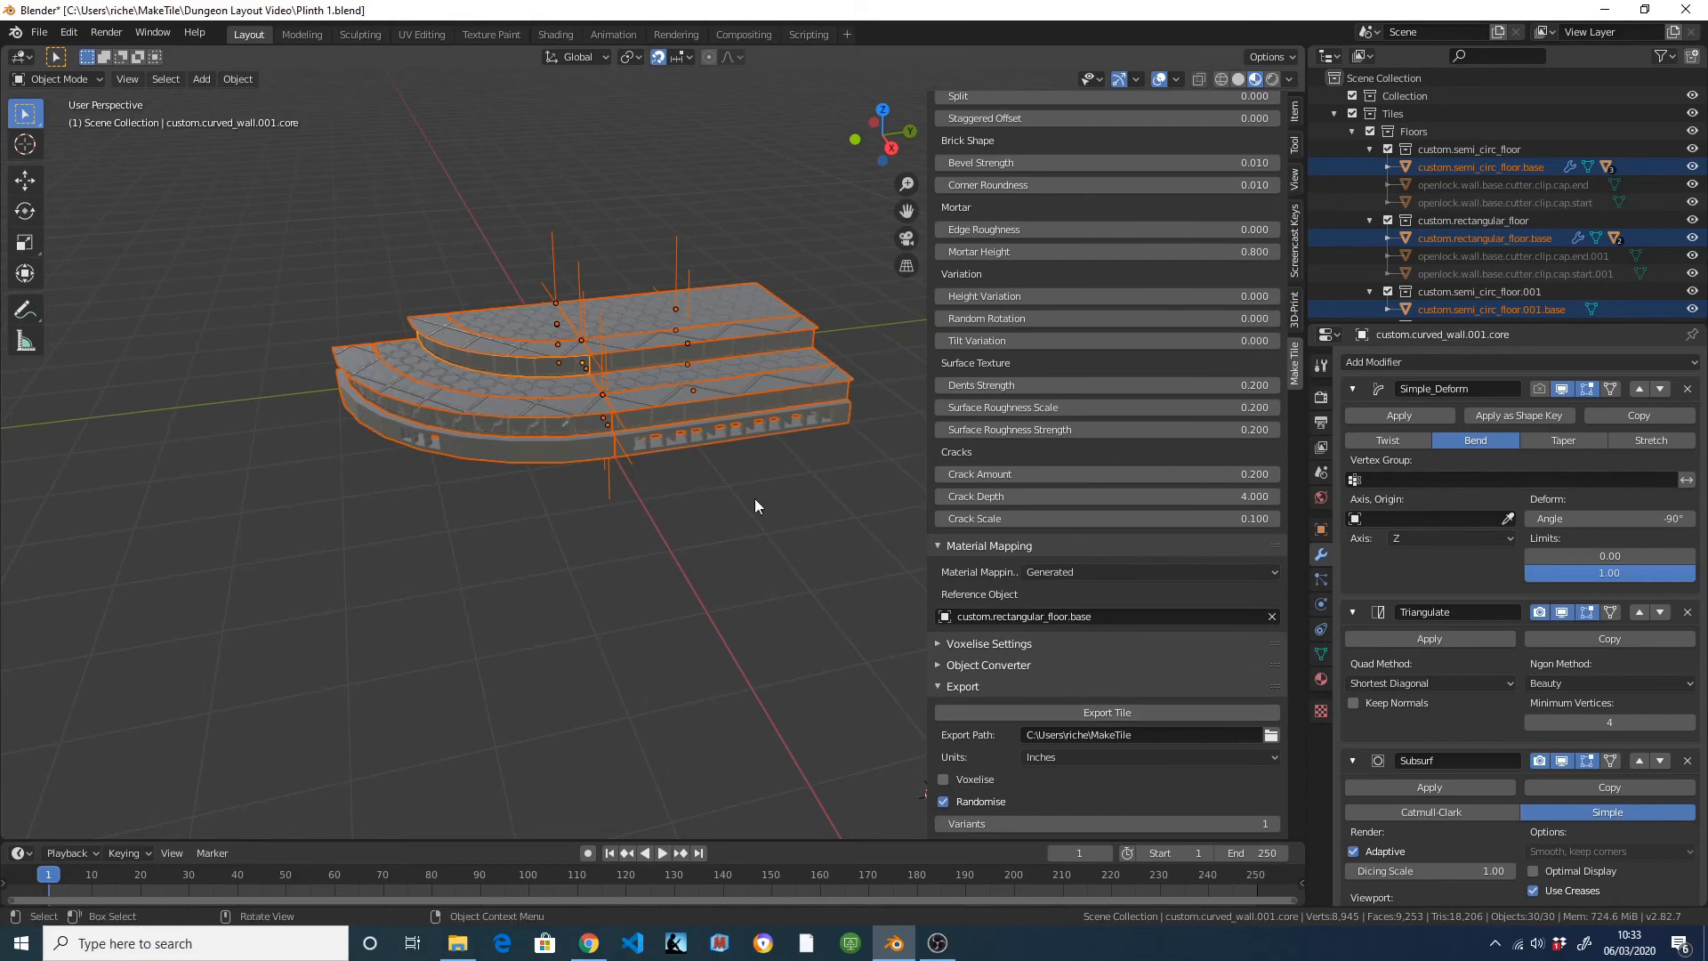
scroll(564, 418, "up", 1)
middle_click_drag(607, 338, 400, 374)
scroll(1174, 658, "up", 5)
scroll(1175, 659, "up", 20)
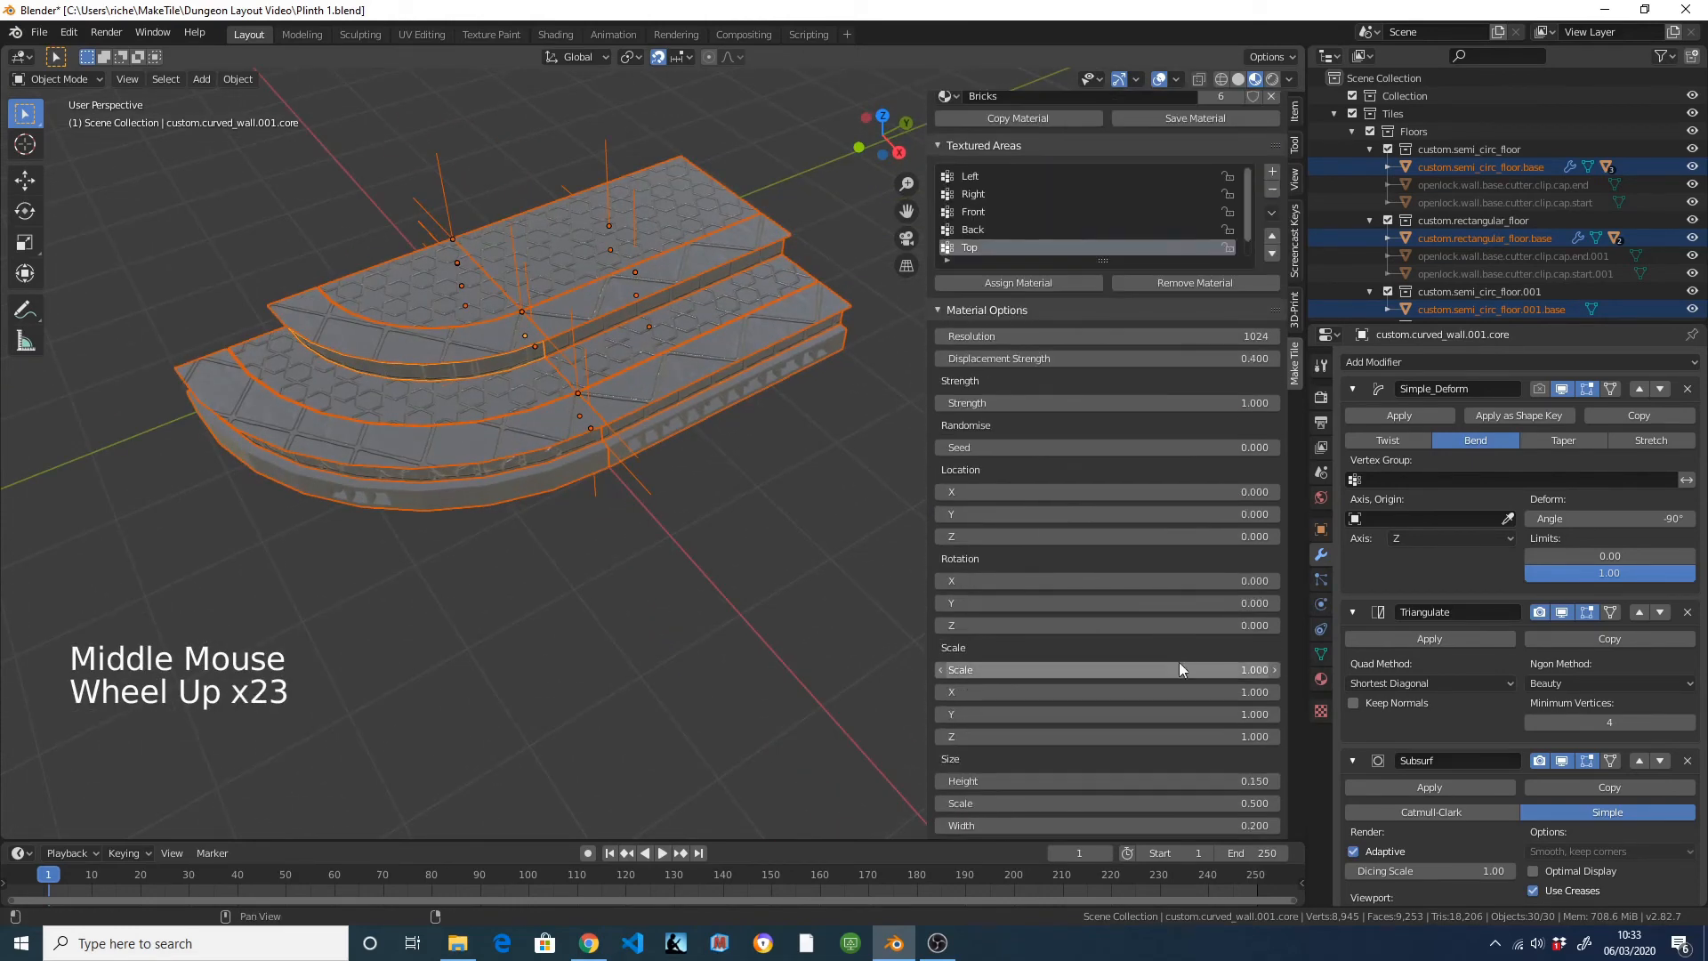
scroll(1178, 660, "up", 8)
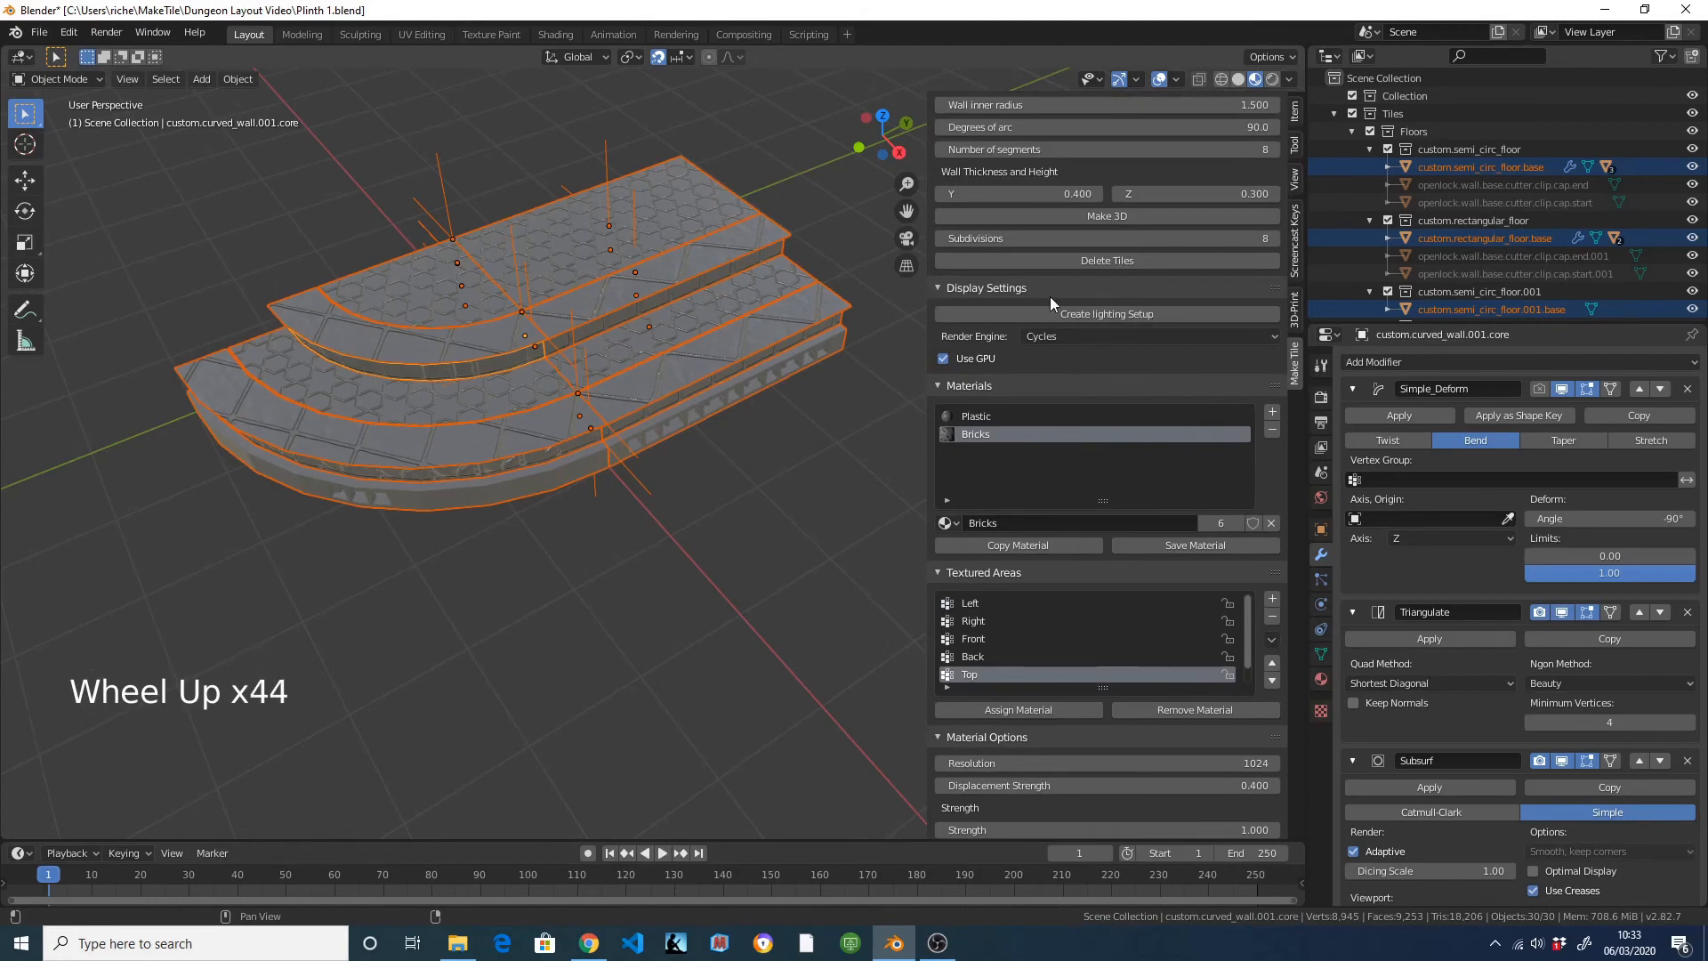
left_click(1099, 239)
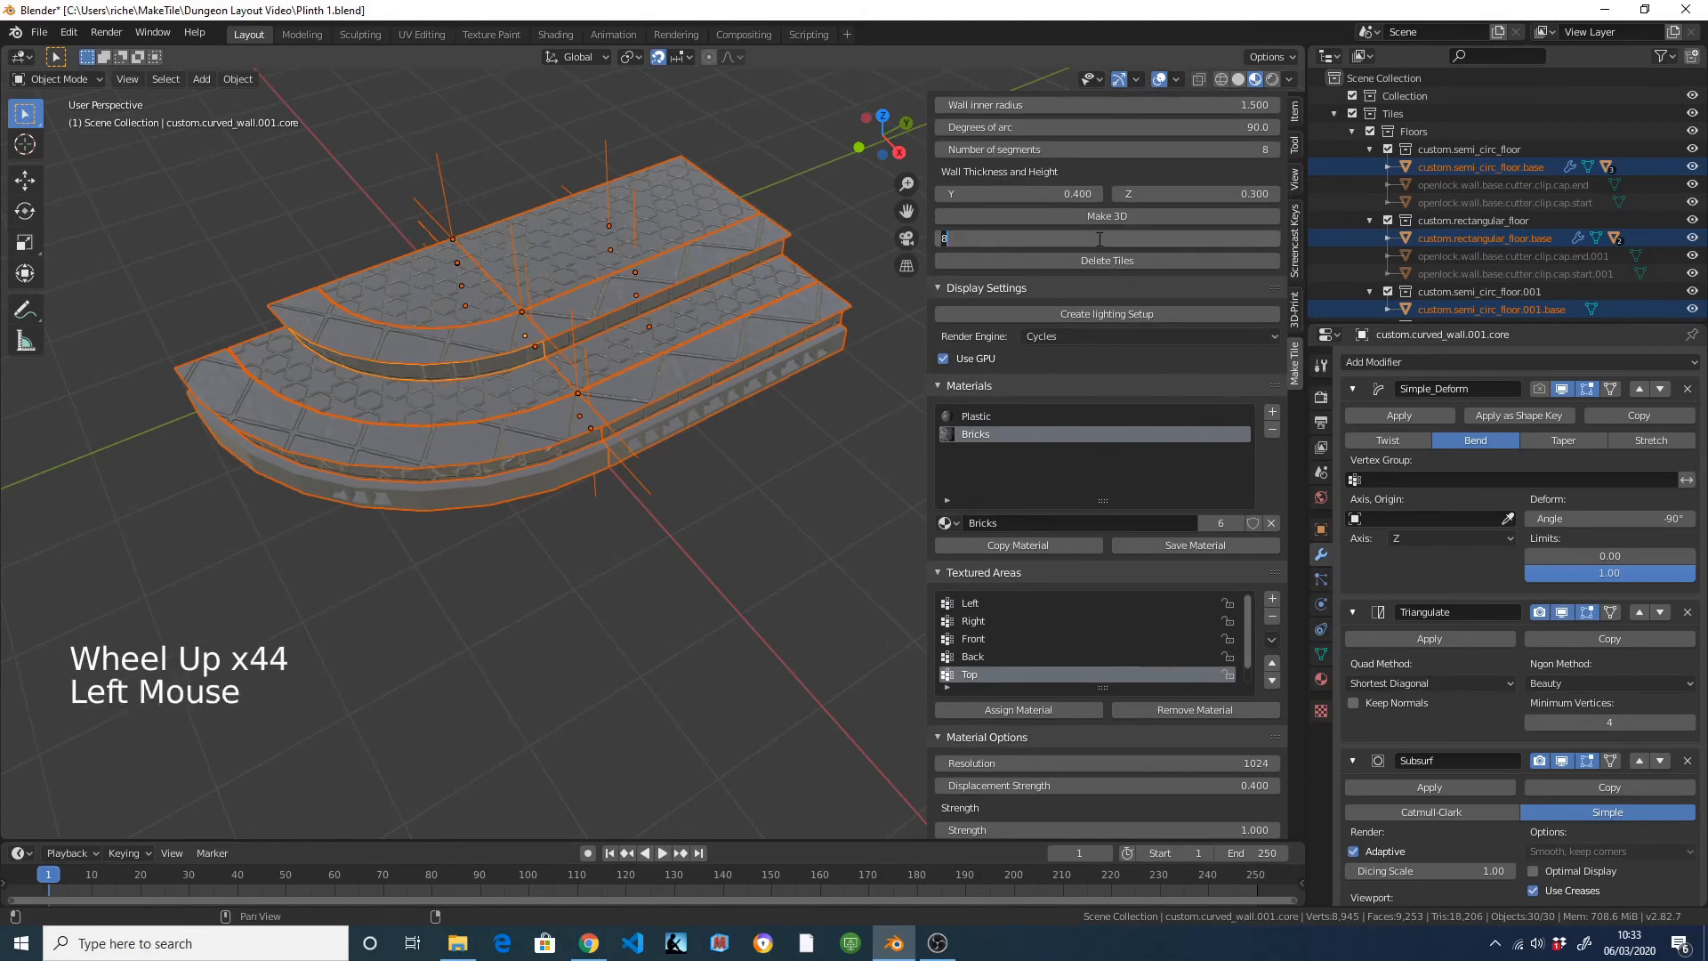
left_click(794, 496)
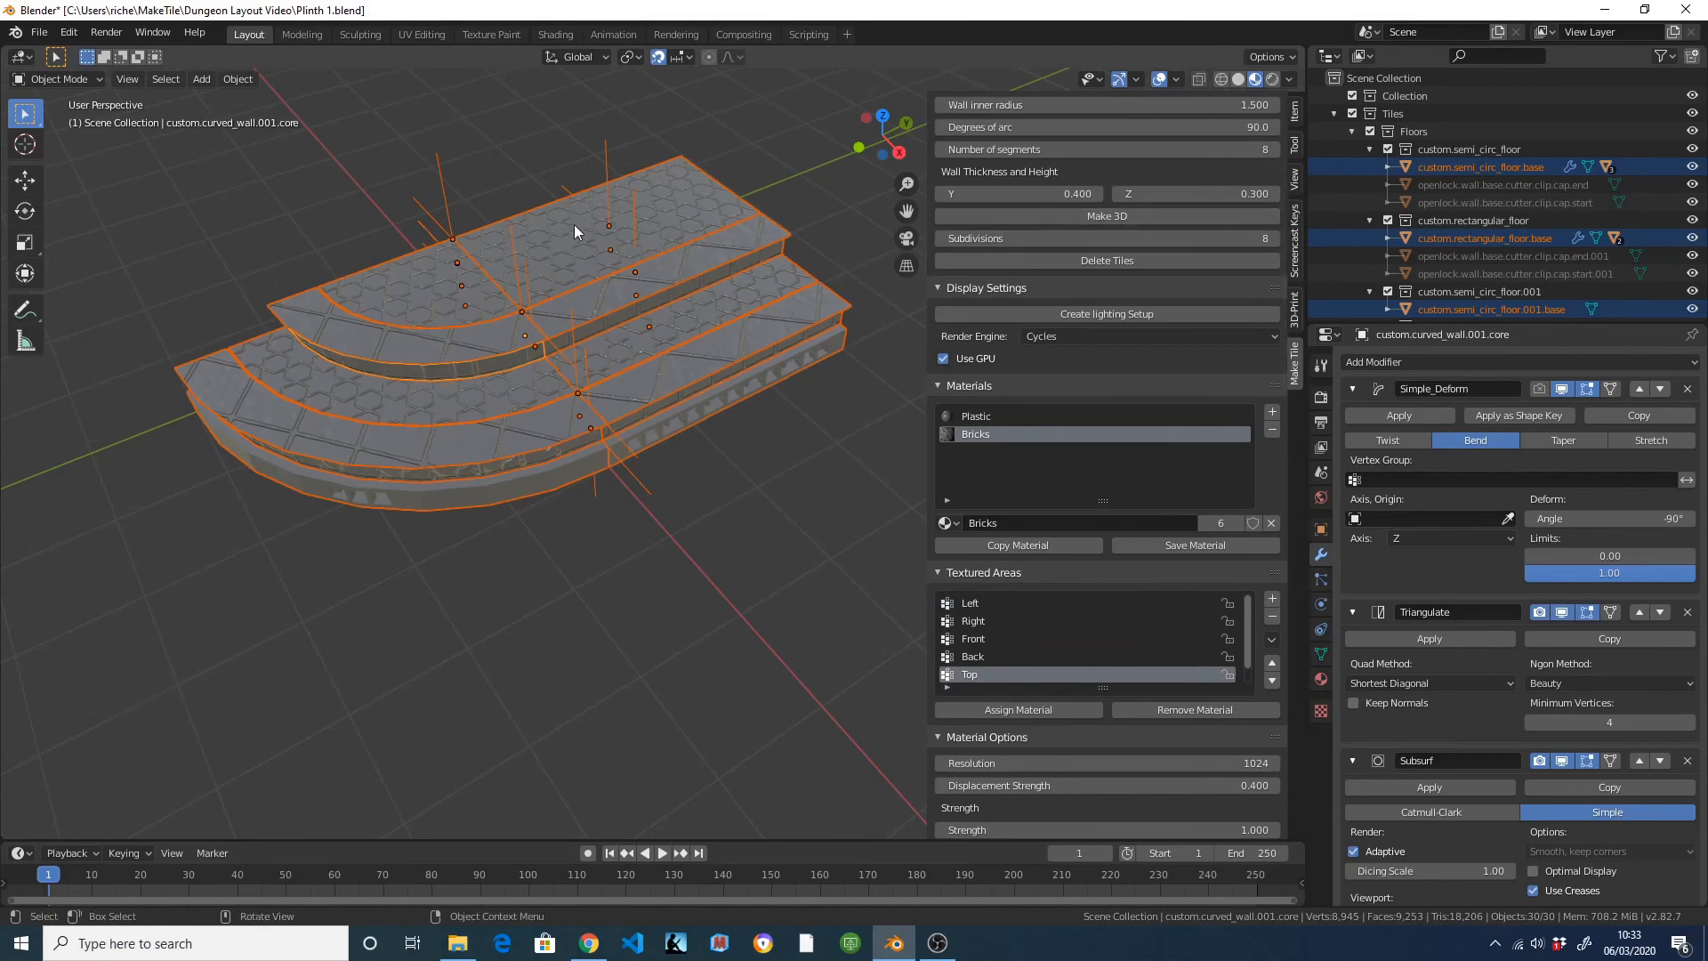
Examine the floor patterns and the seams between the plinth's tiles up close and from above.
middle_click_drag(579, 228, 583, 275)
scroll(561, 270, "up", 3)
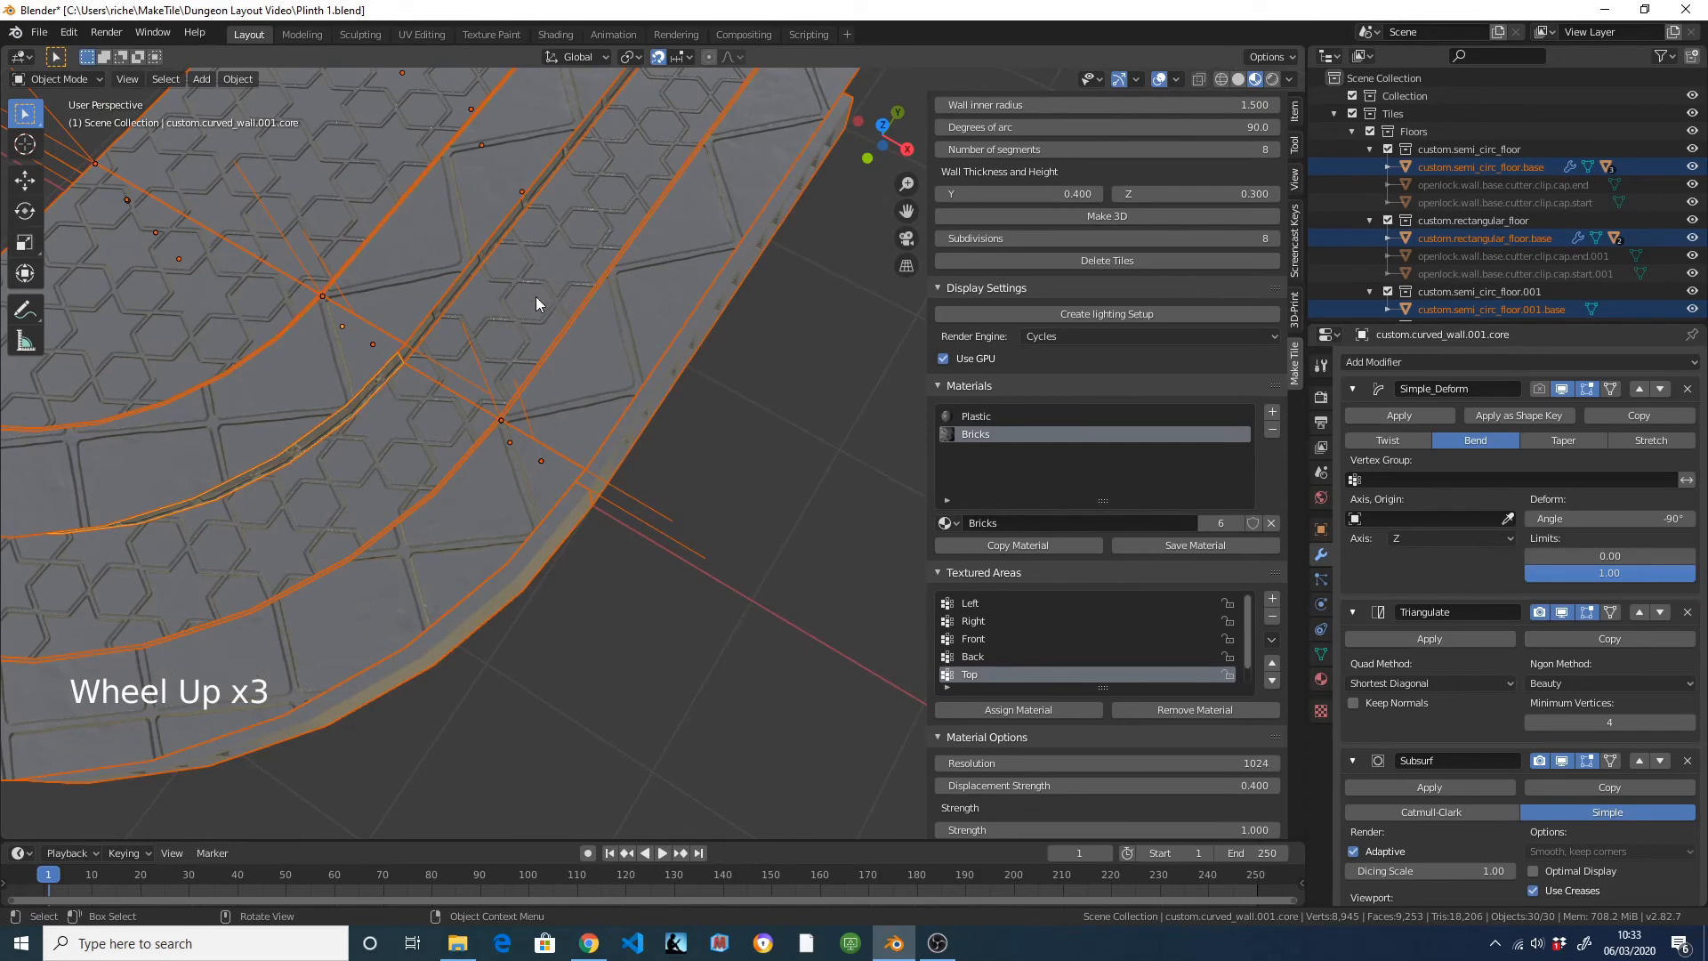
scroll(329, 290, "down", 3)
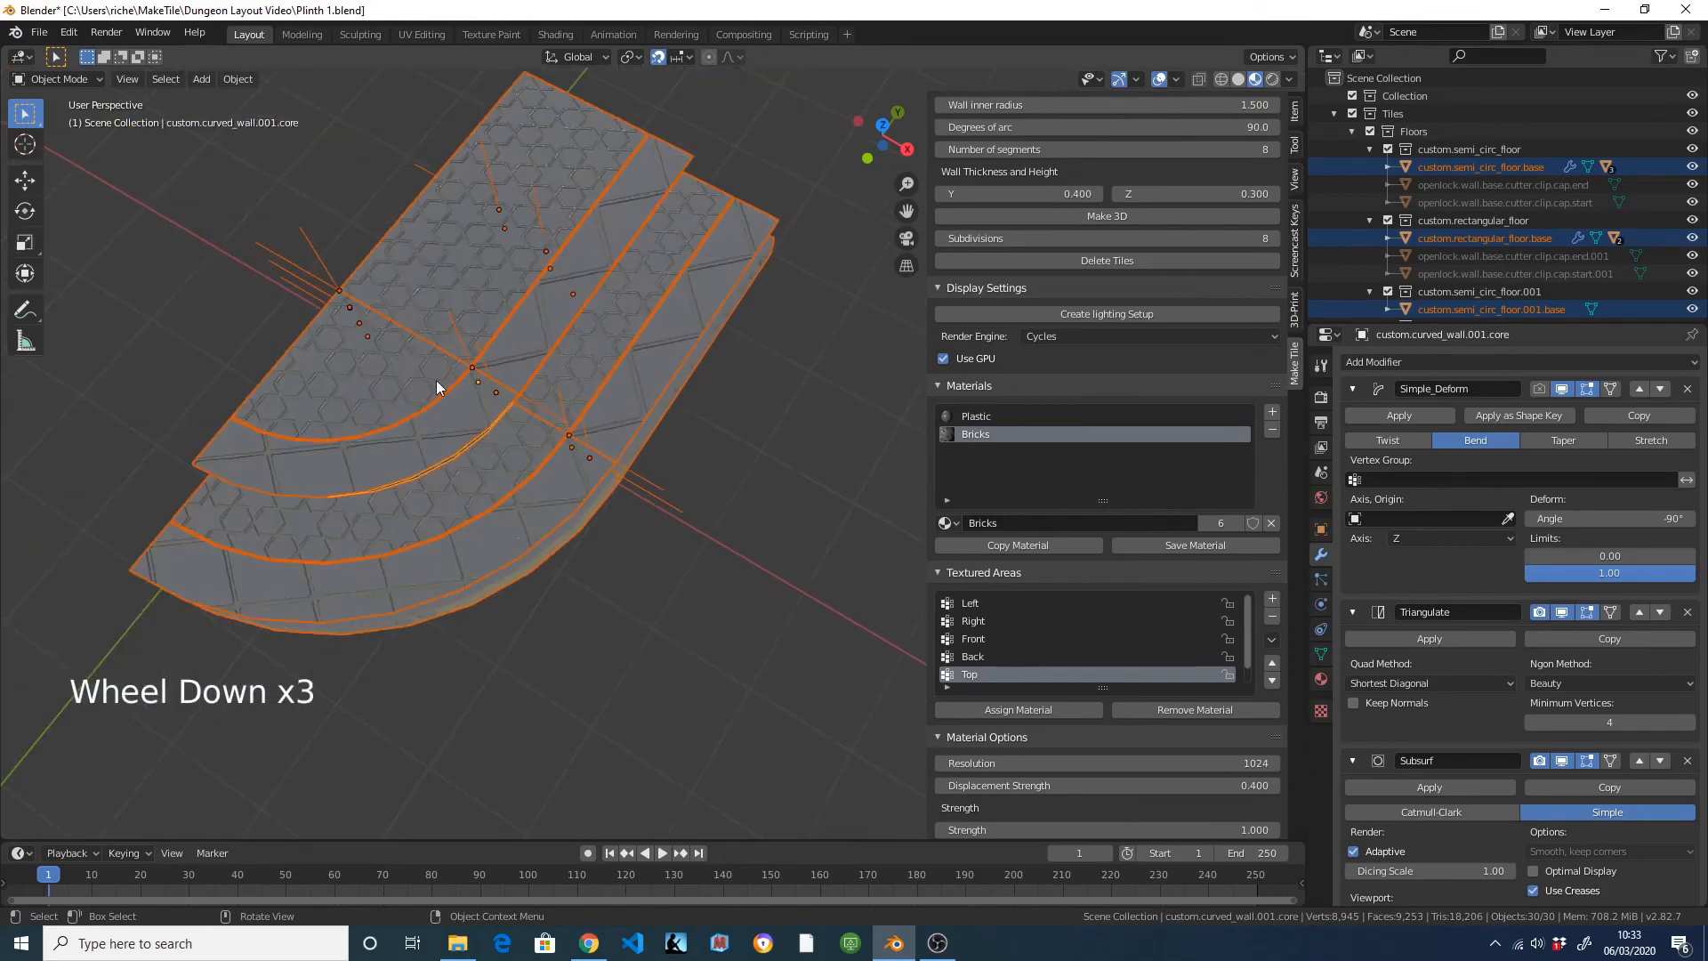
middle_click_drag(438, 380, 477, 365)
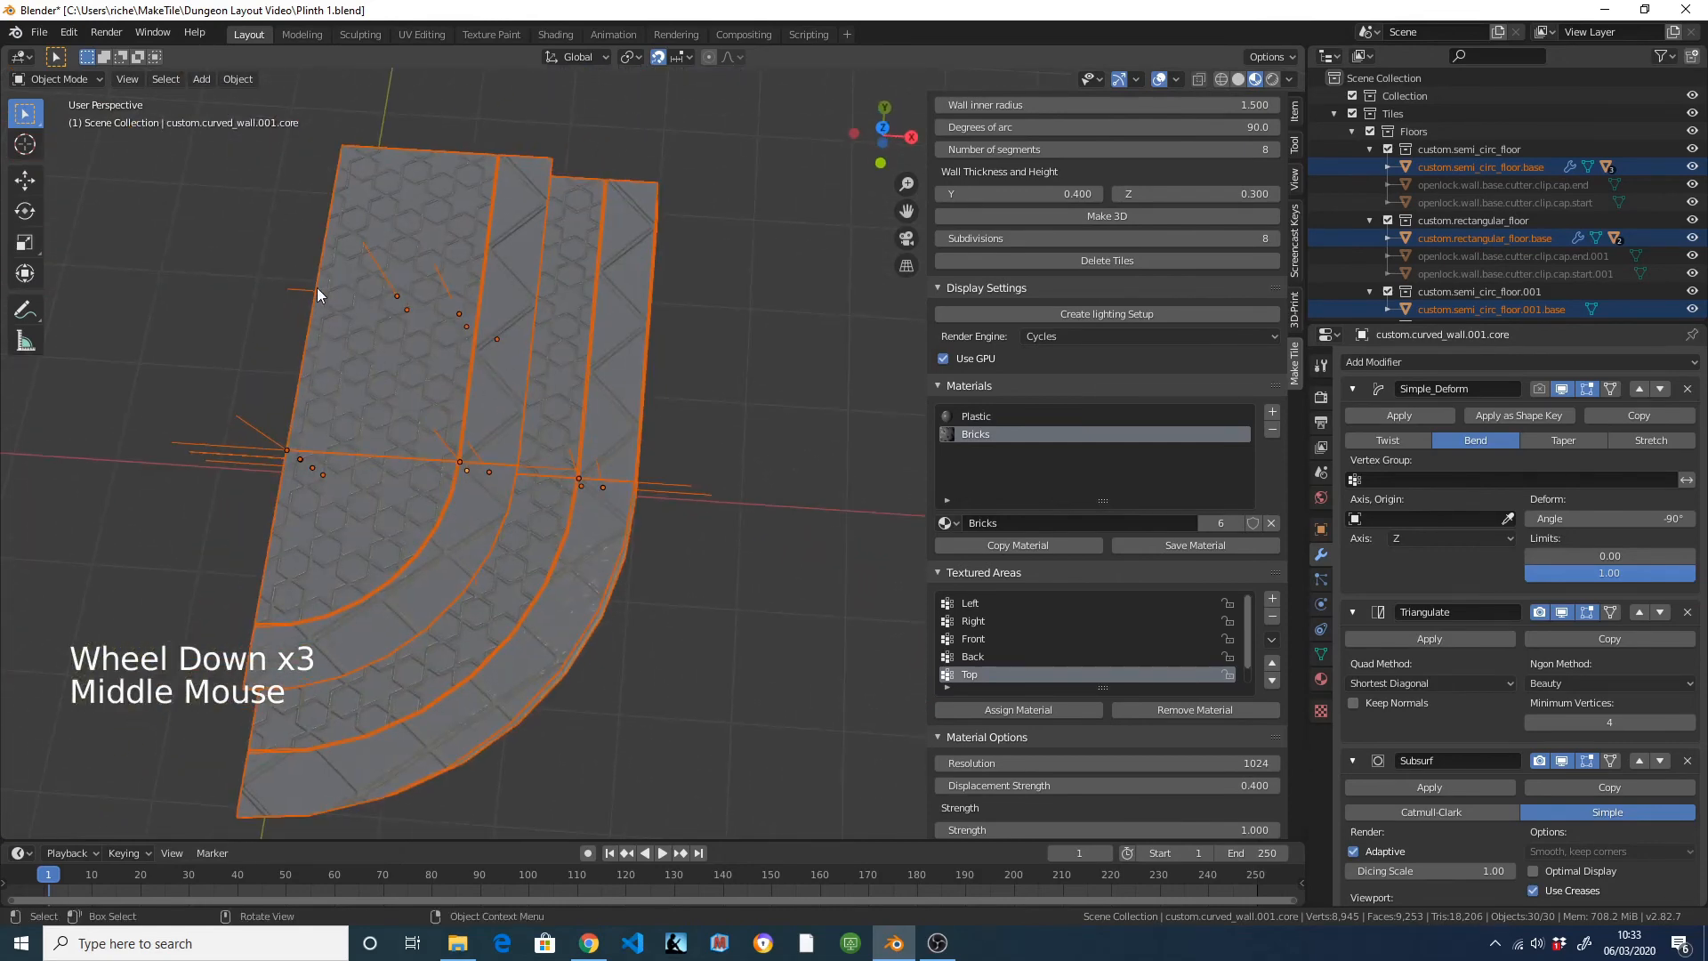
middle_click_drag(318, 286, 349, 327)
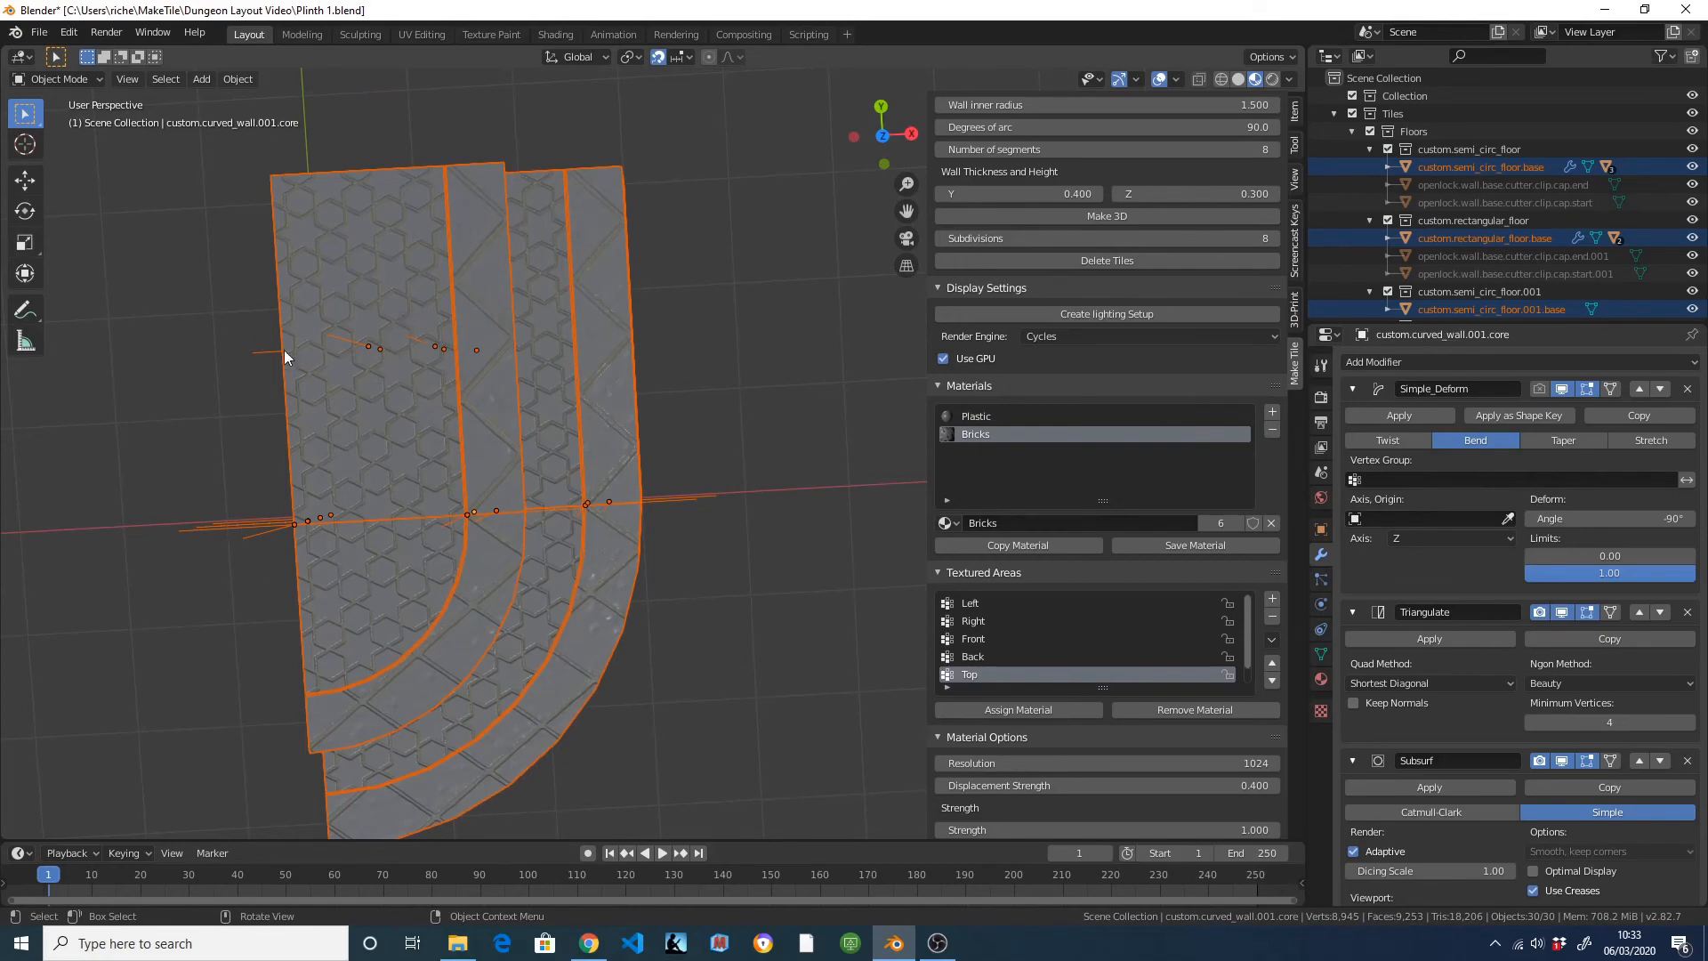
middle_click_drag(427, 469, 549, 347)
Enable the Voxelise option in the tile export settings.
scroll(1188, 776, "down", 20)
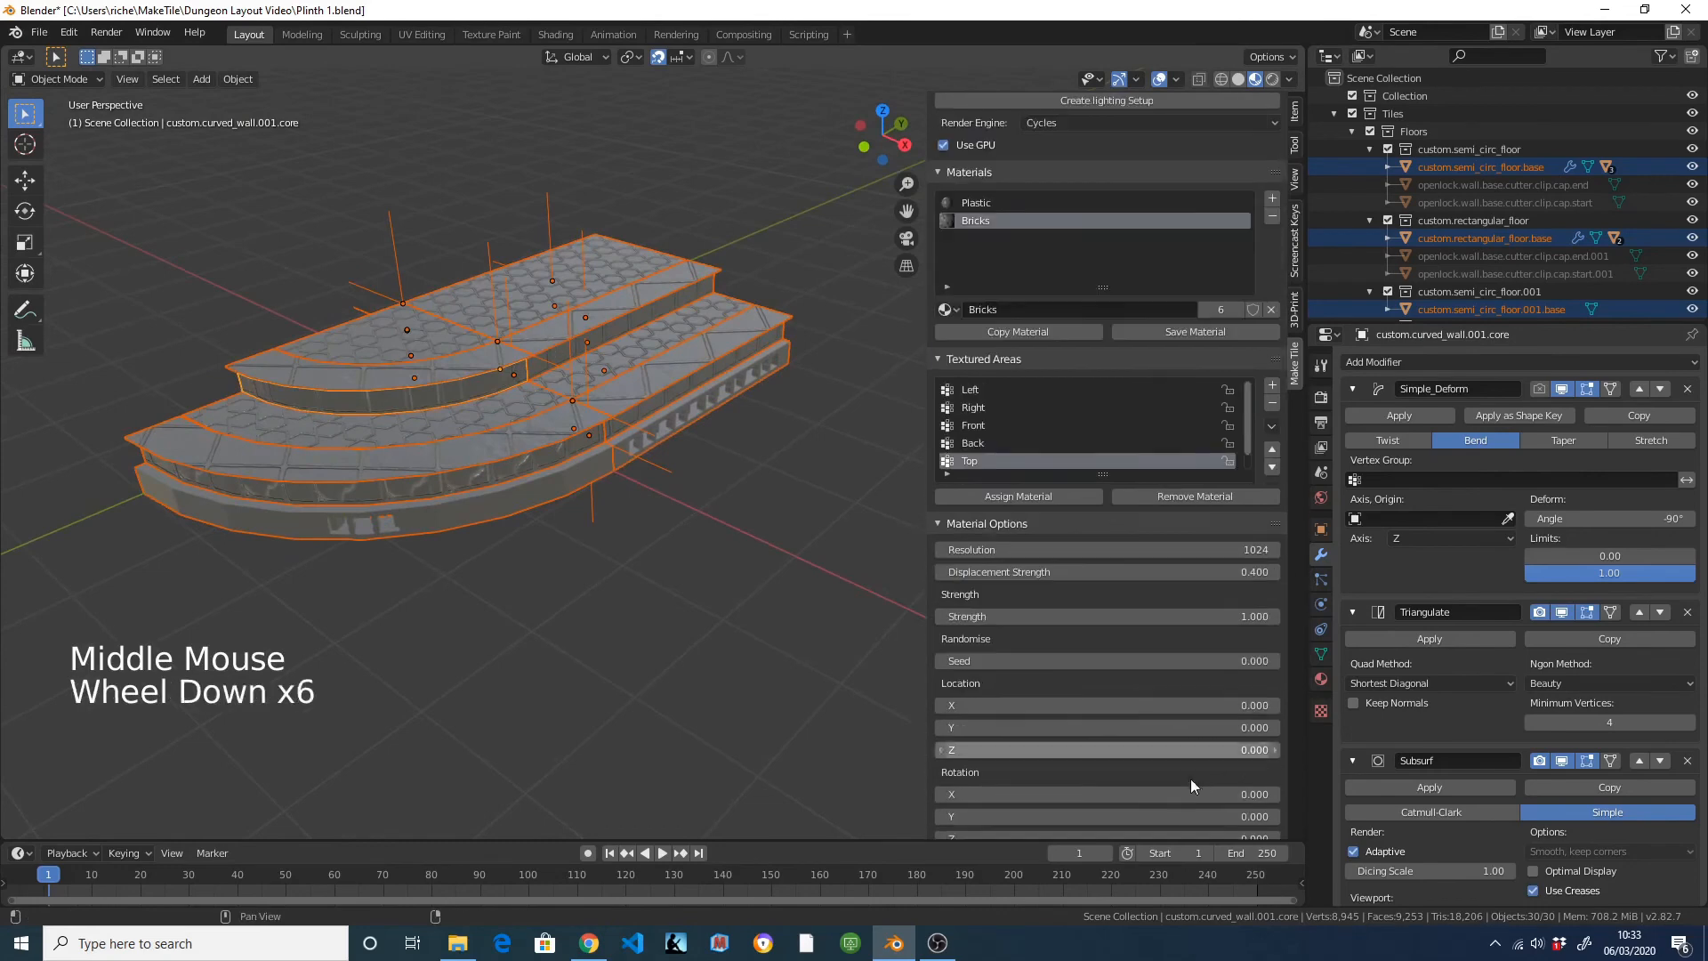
scroll(1187, 783, "down", 14)
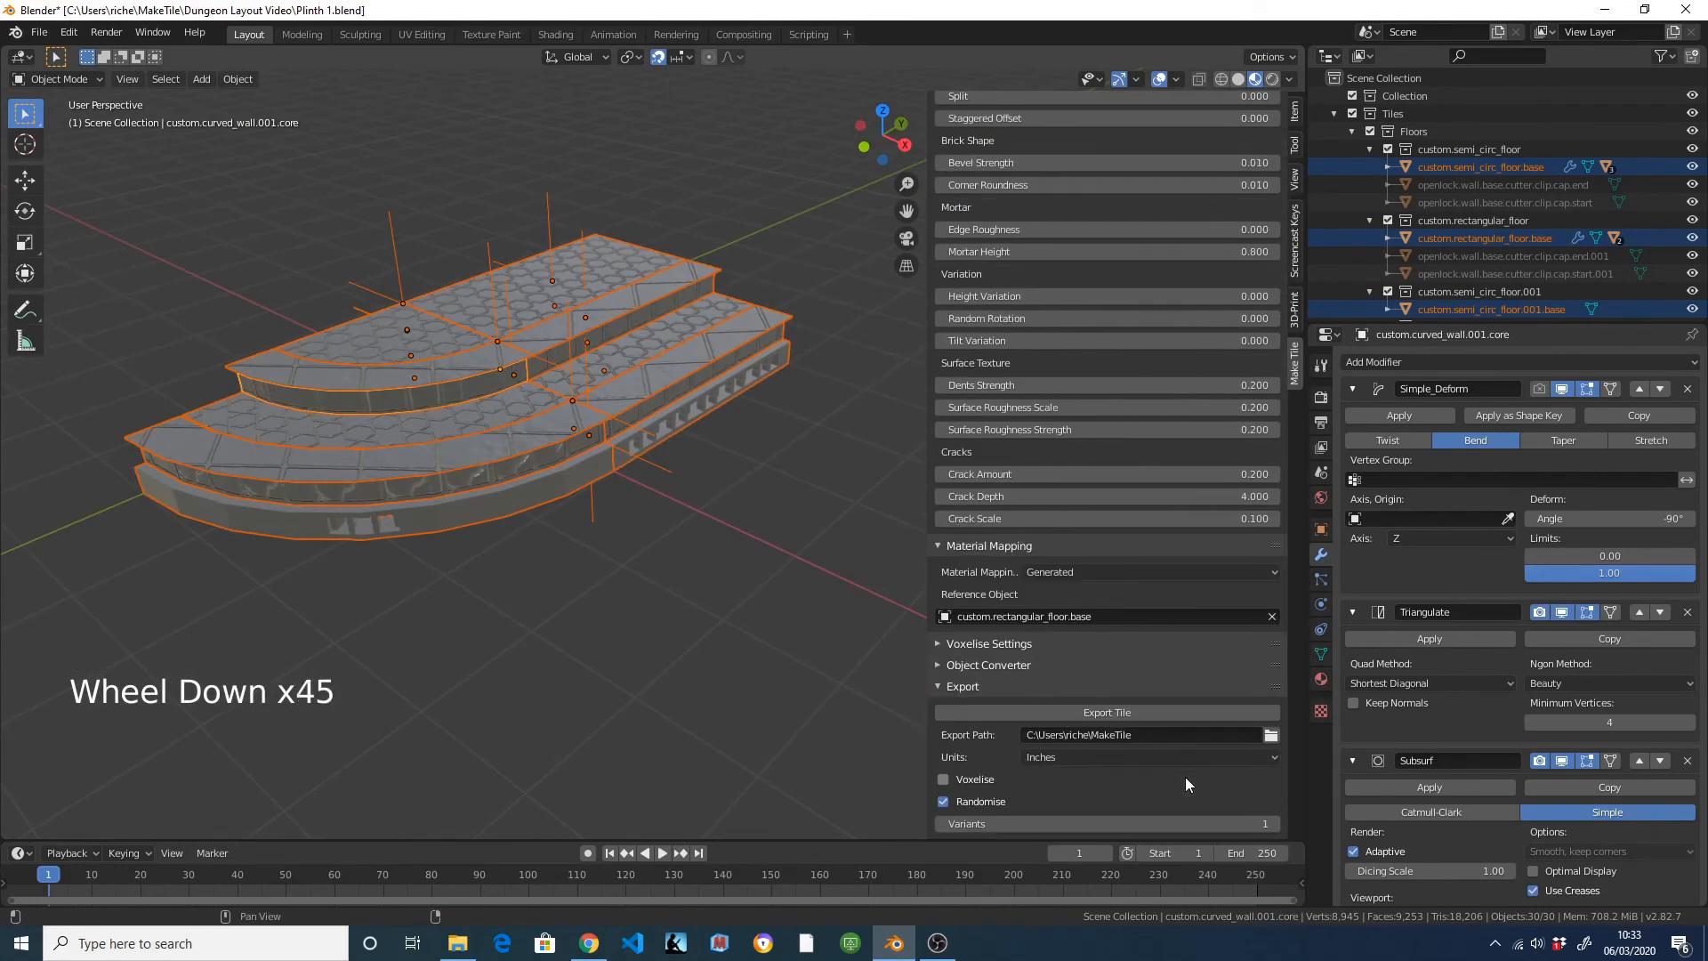
left_click(944, 779)
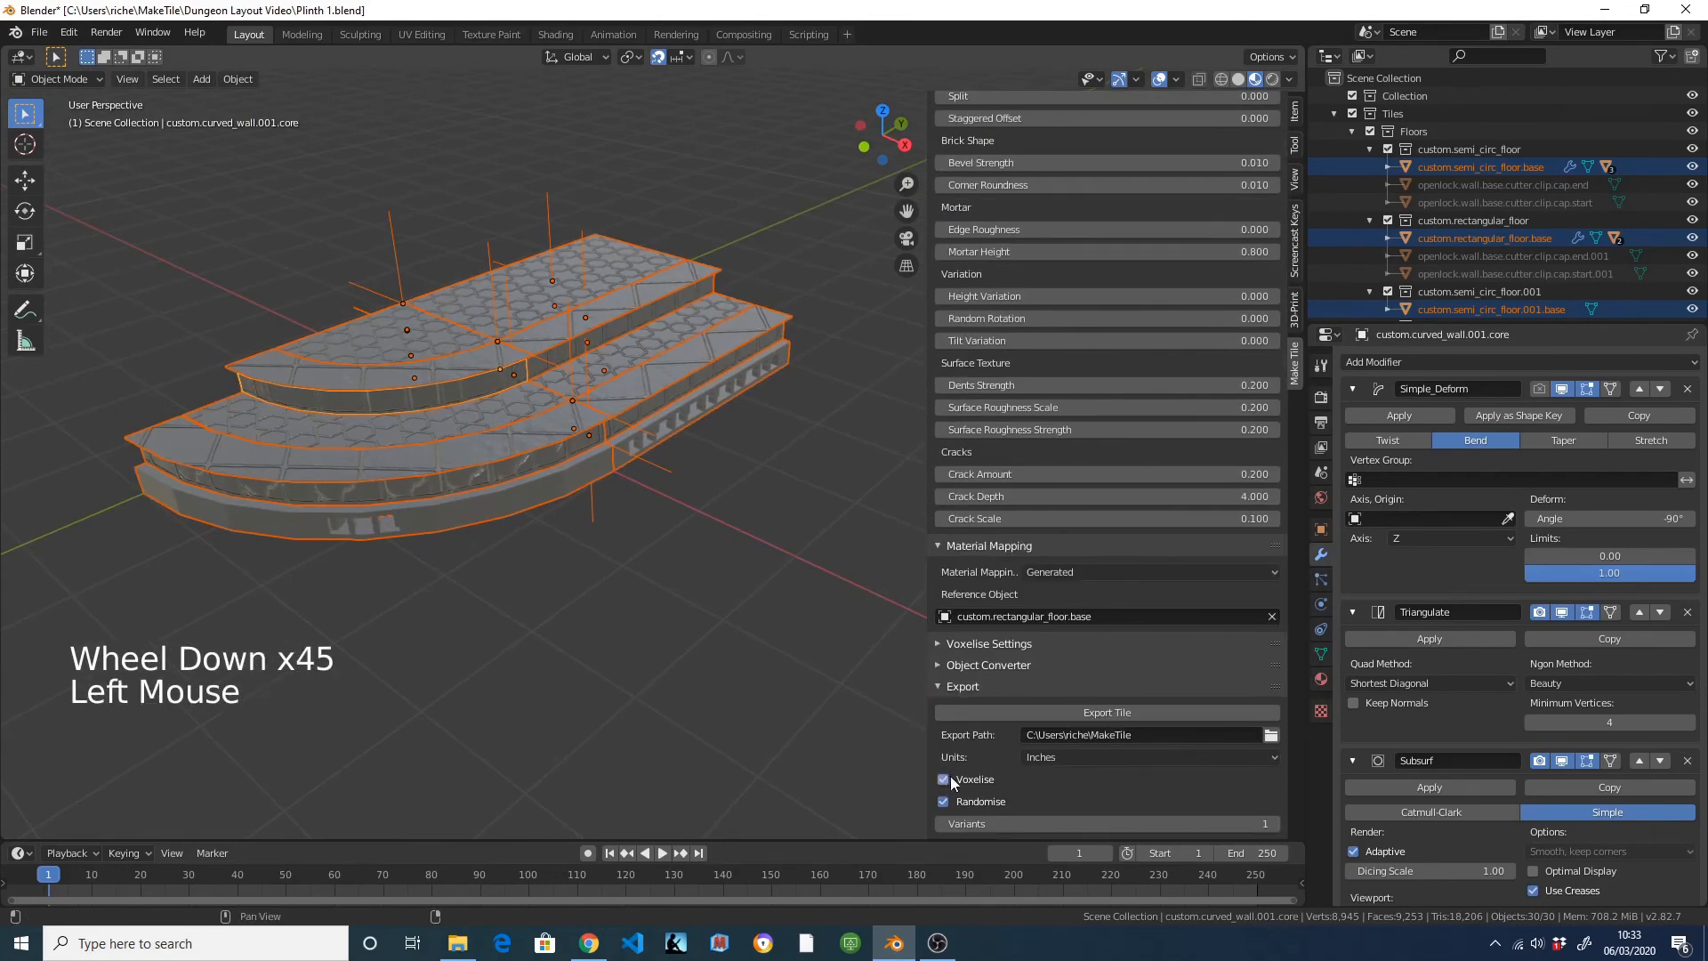
Browse for the export path and create a folder named Plinth3 inside E:\MakeTileObjects\Video 1.
left_click(1272, 735)
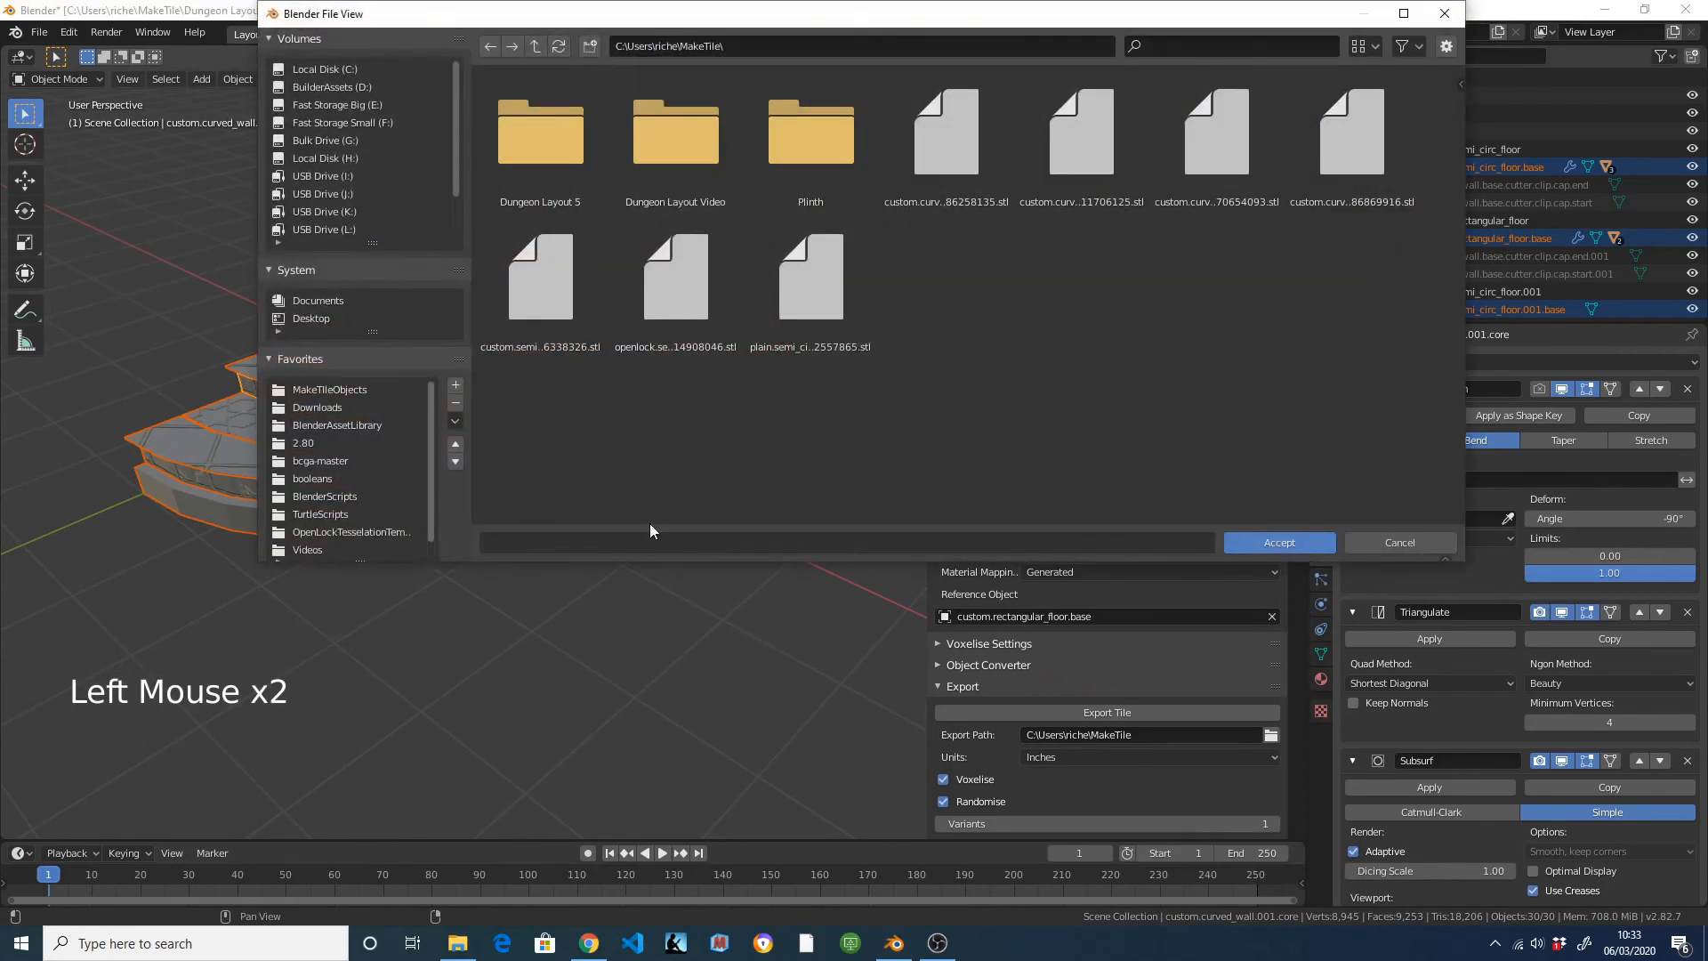
scroll(418, 483, "down", 1)
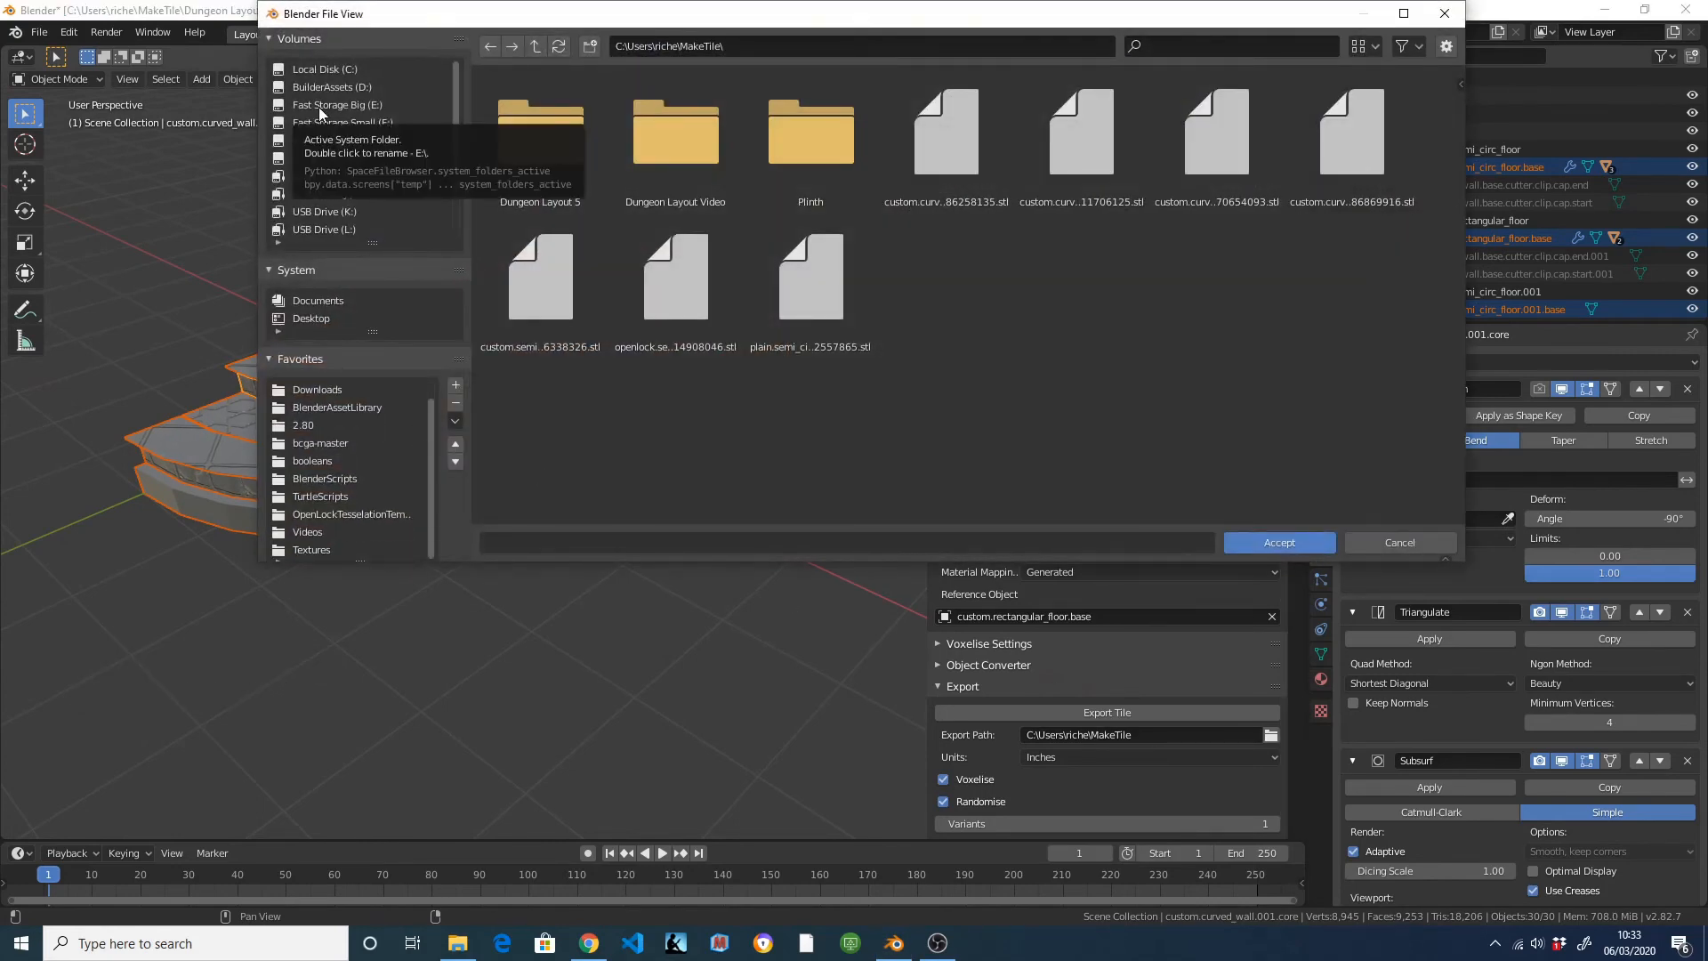
scroll(445, 516, "down", 6)
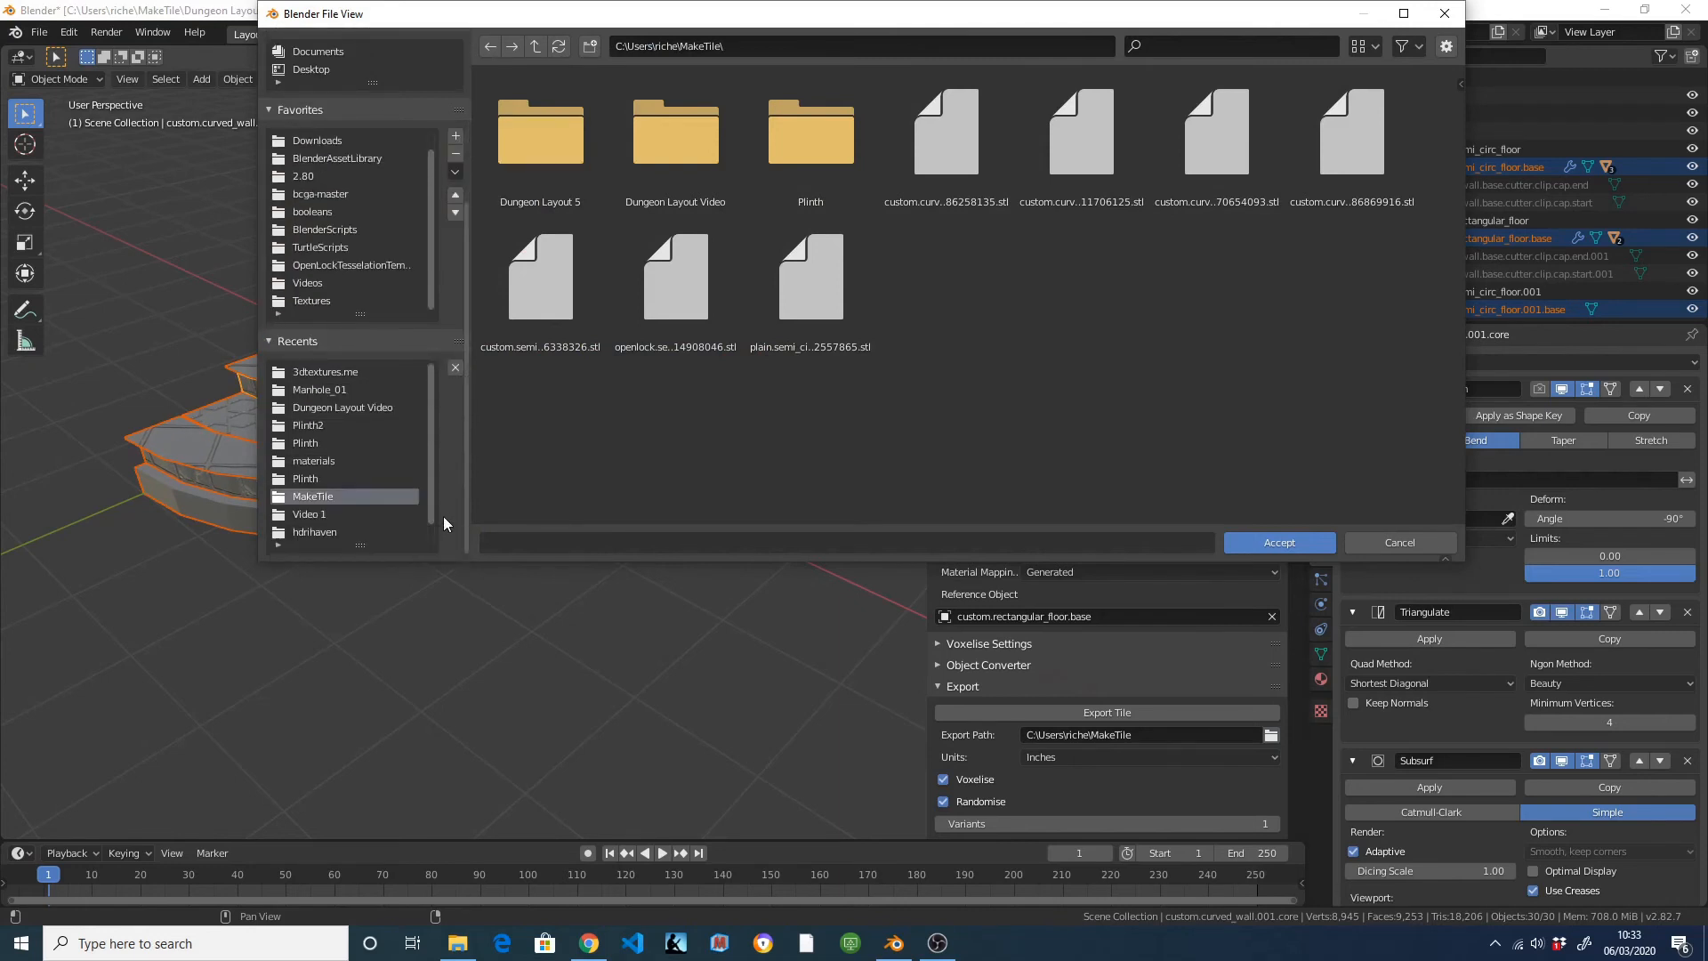
left_click(310, 425)
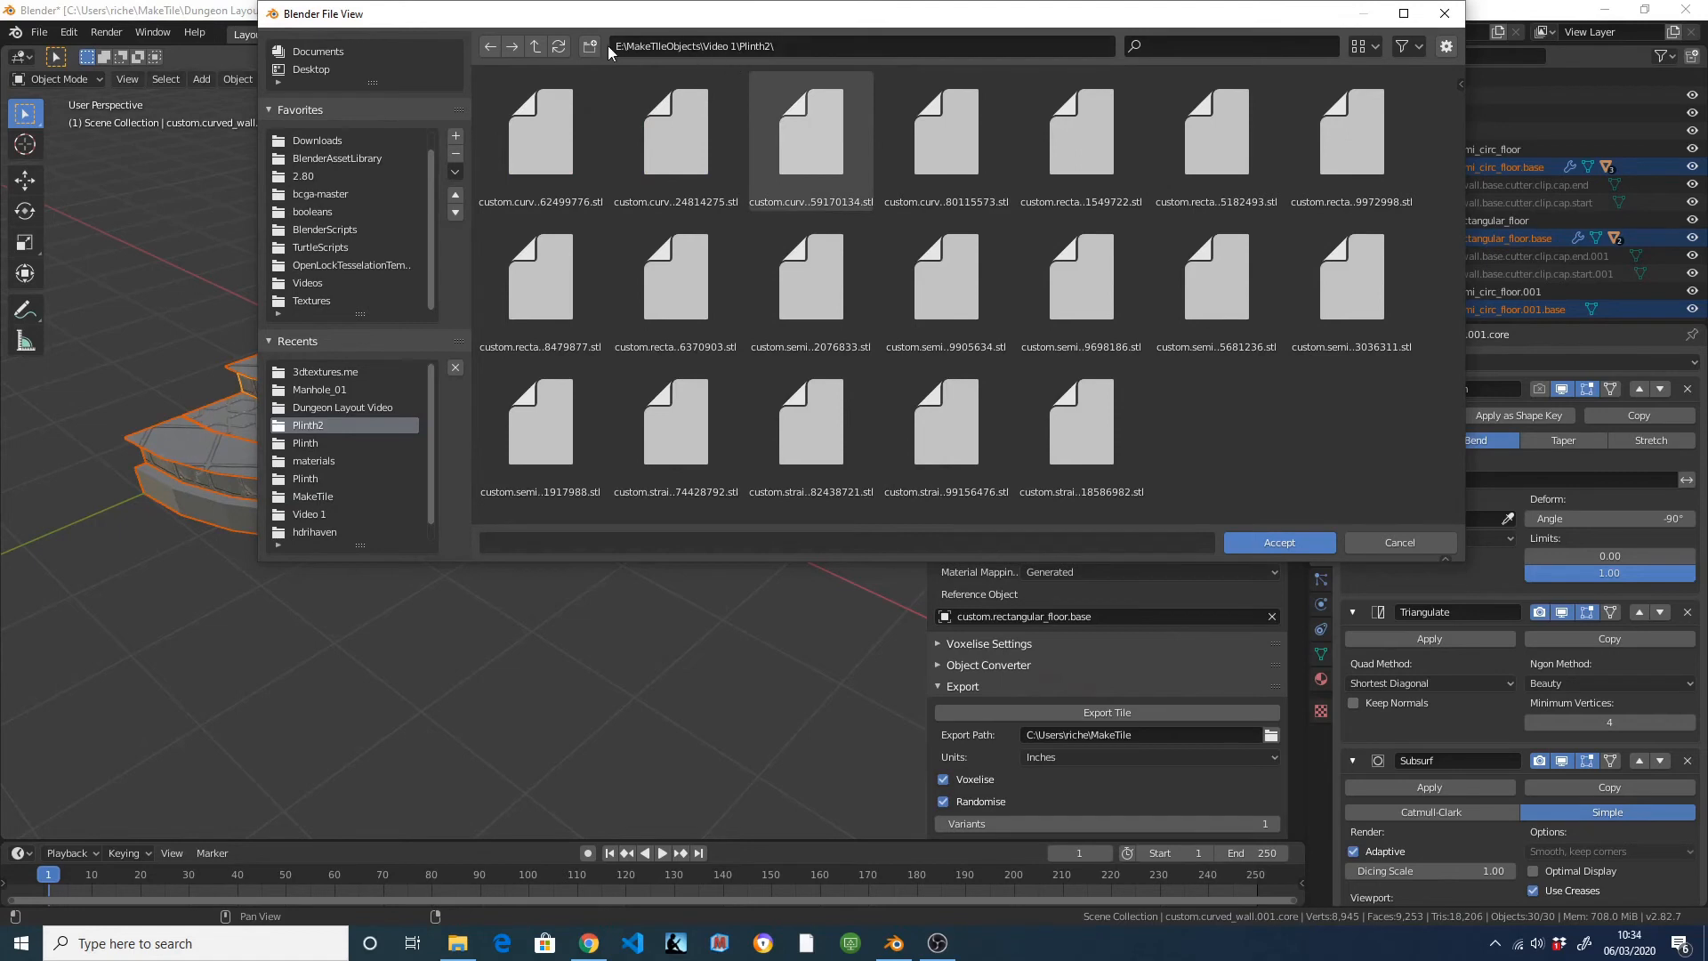
left_click(537, 47)
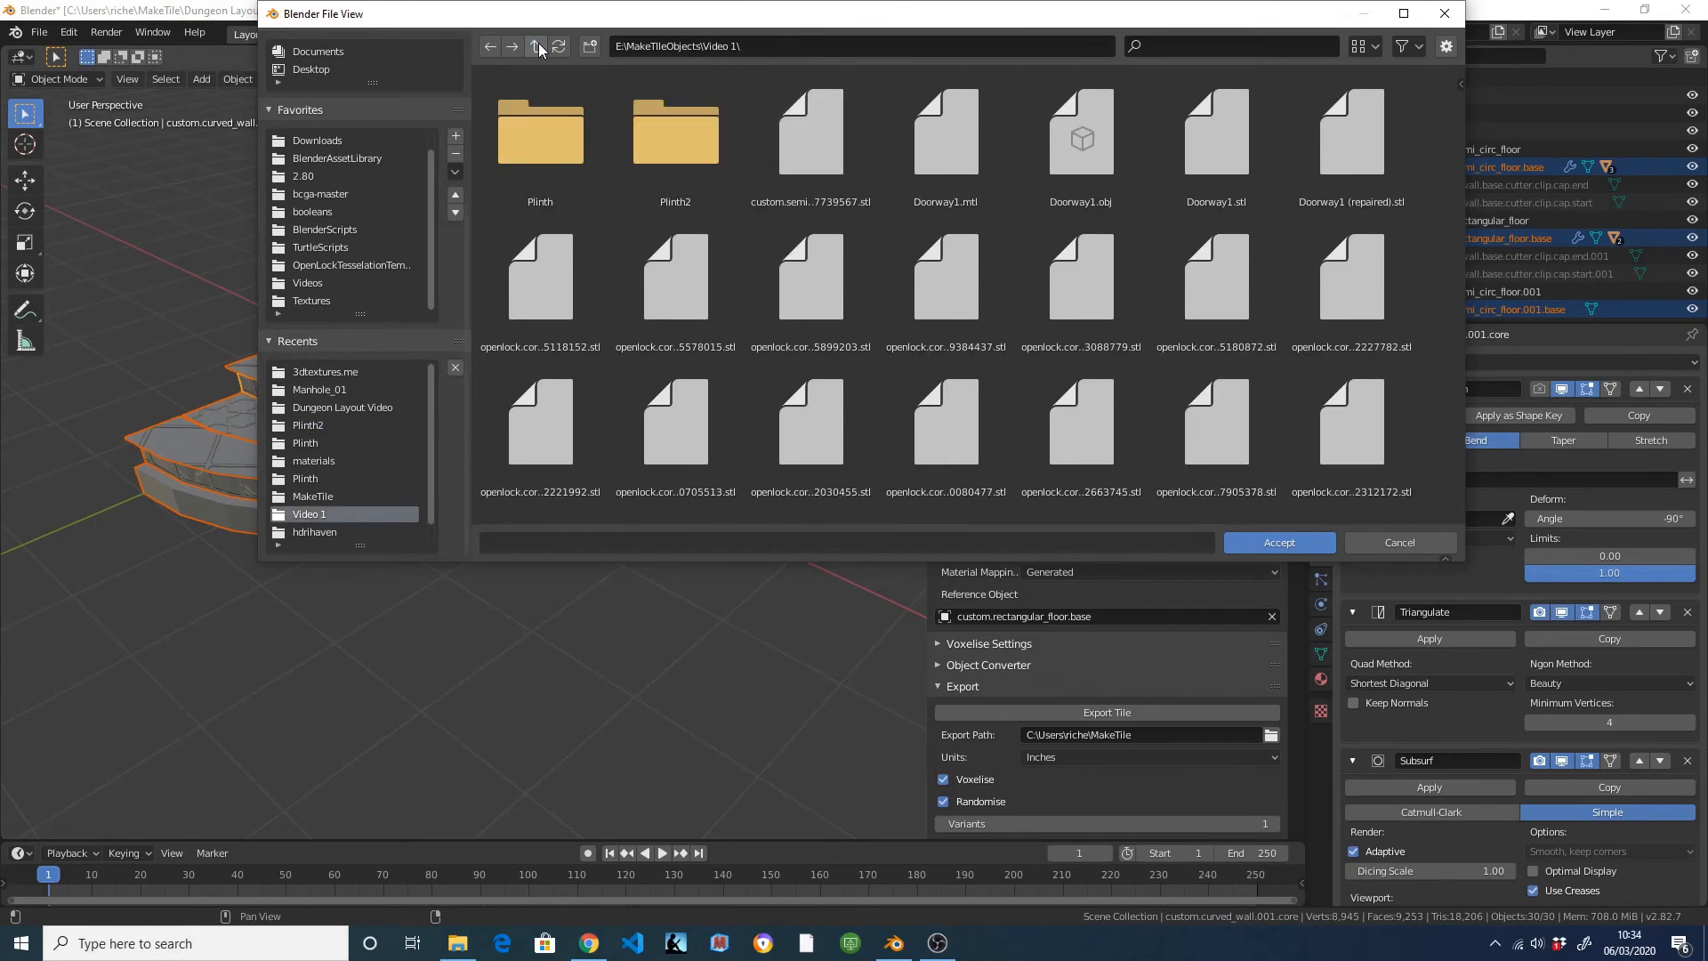
left_click(590, 46)
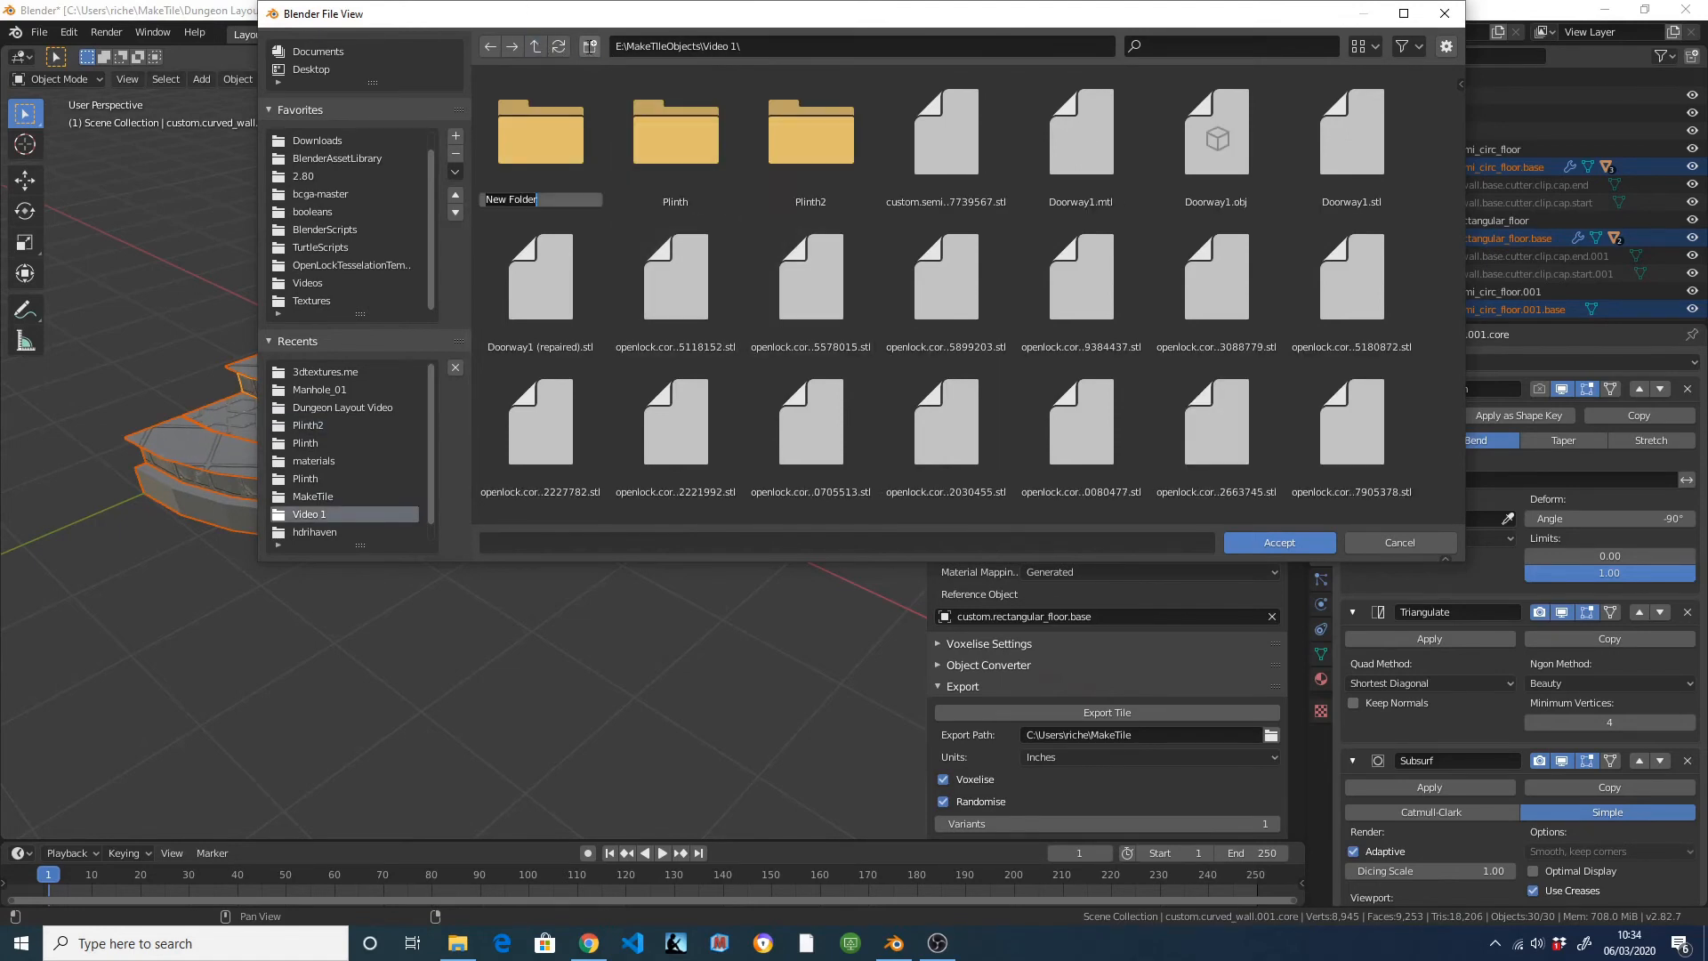
type("Plinth3")
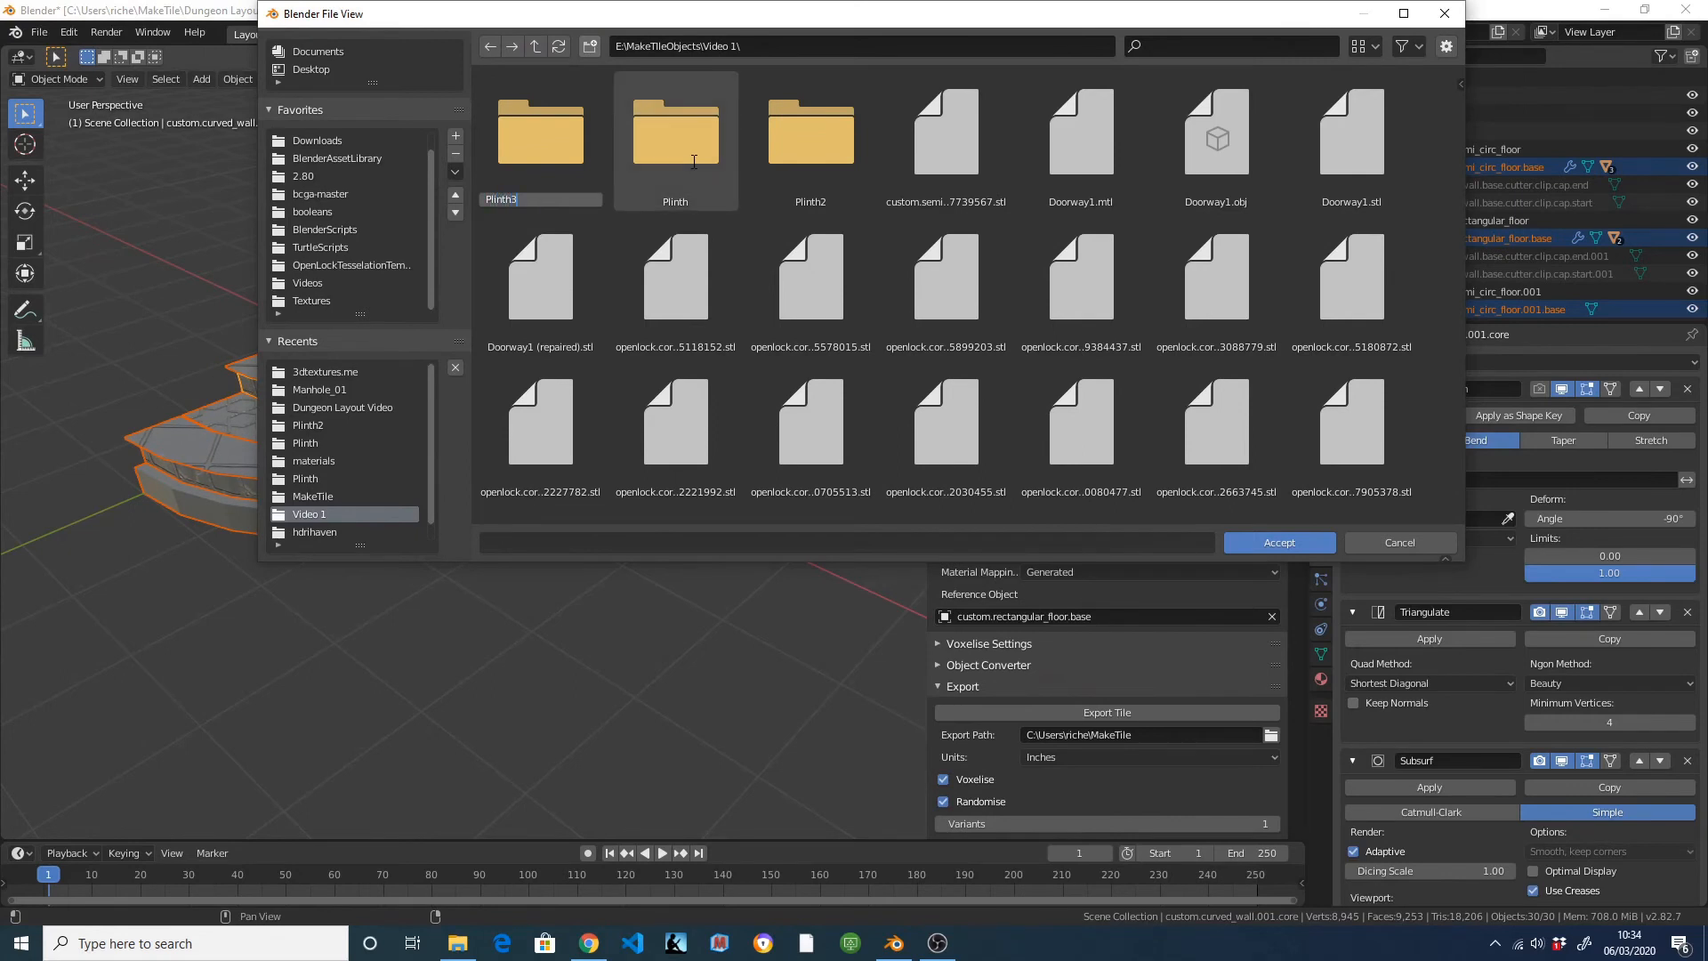
key("Return")
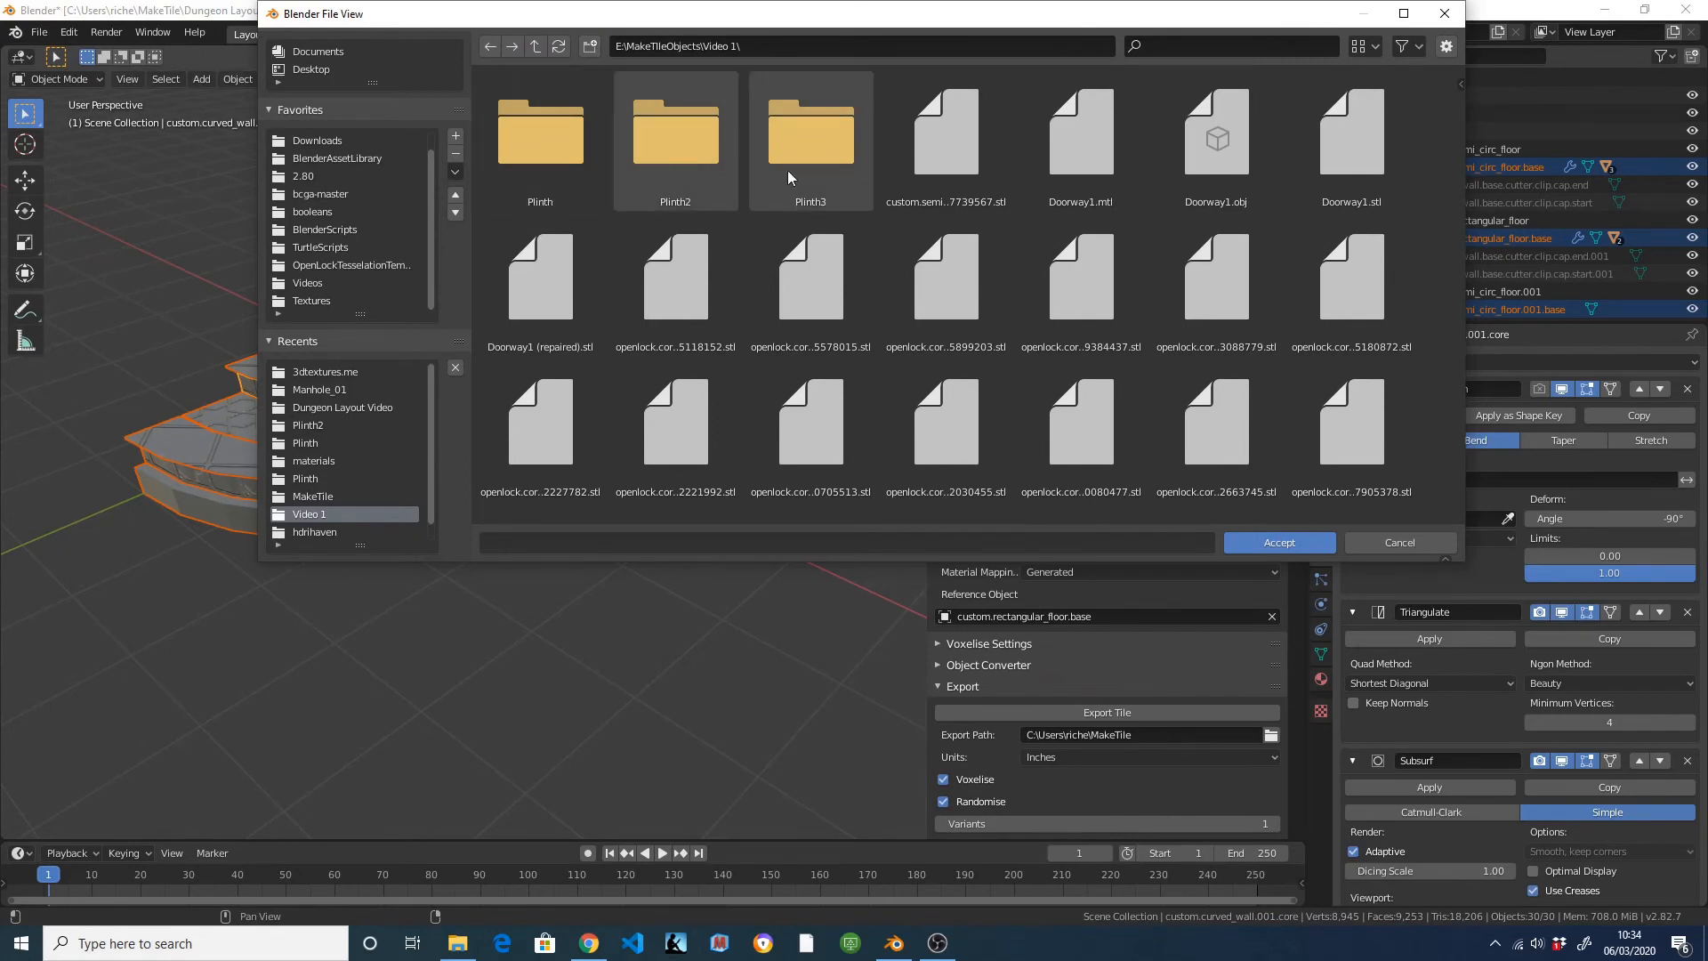
Set the export path to E:\MakeTileObjects\Video 1\Plinth3 and export the selected plinth tiles.
double_click(832, 169)
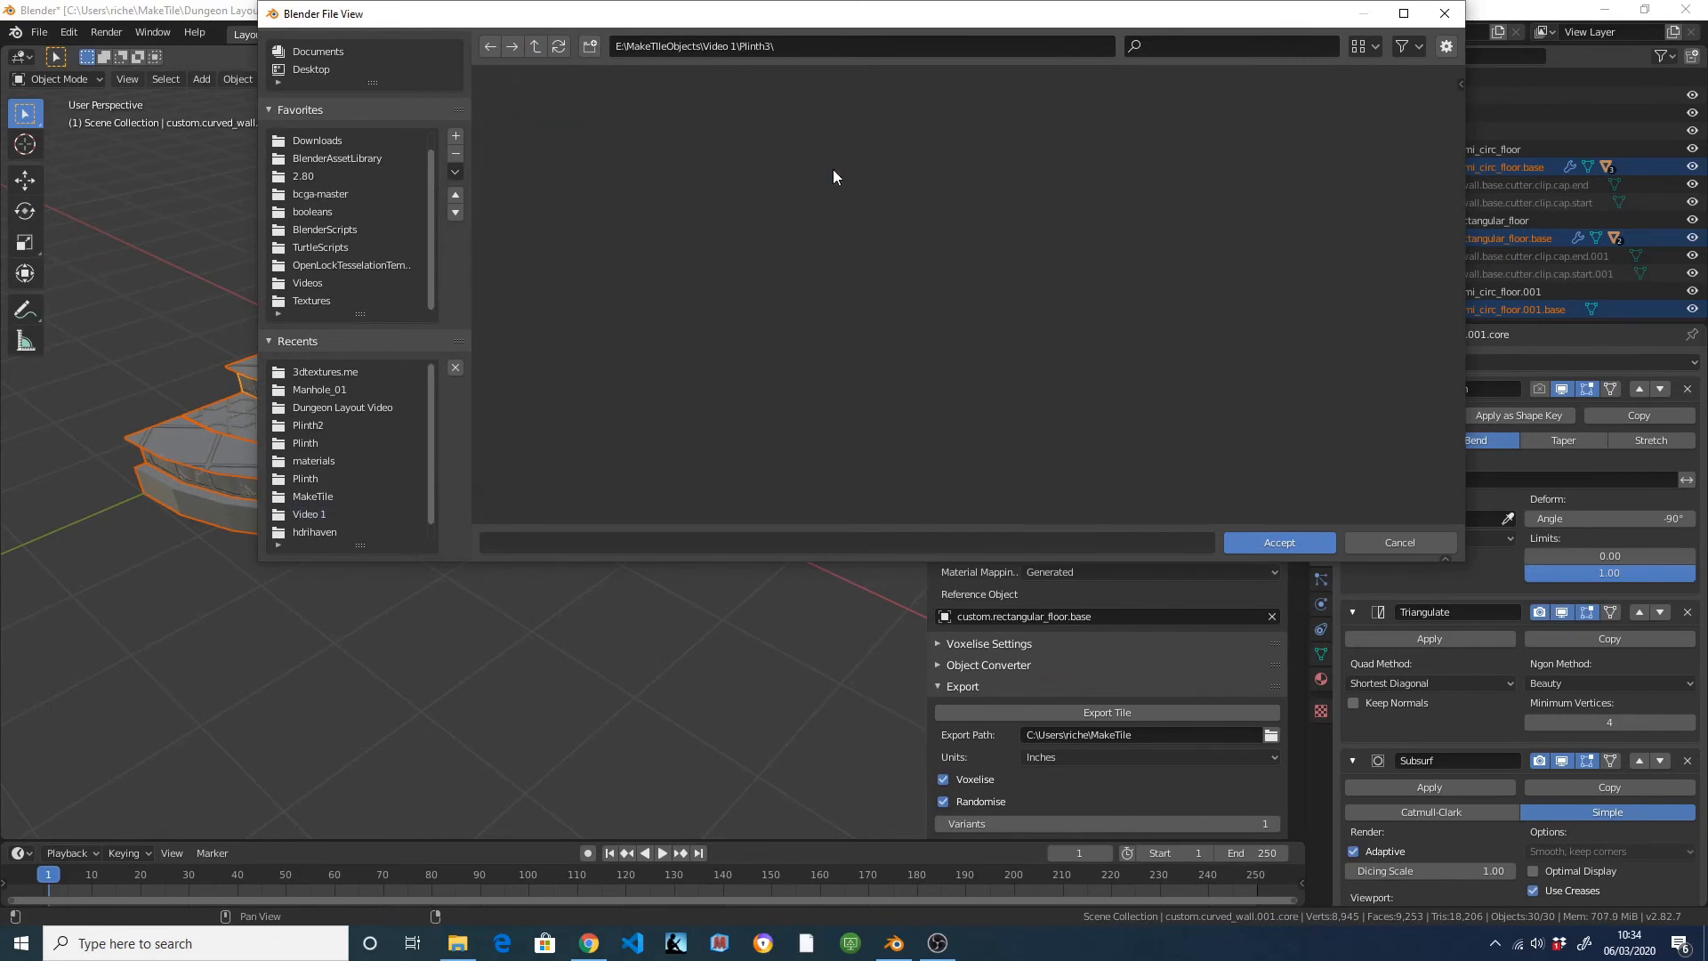
left_click(1294, 539)
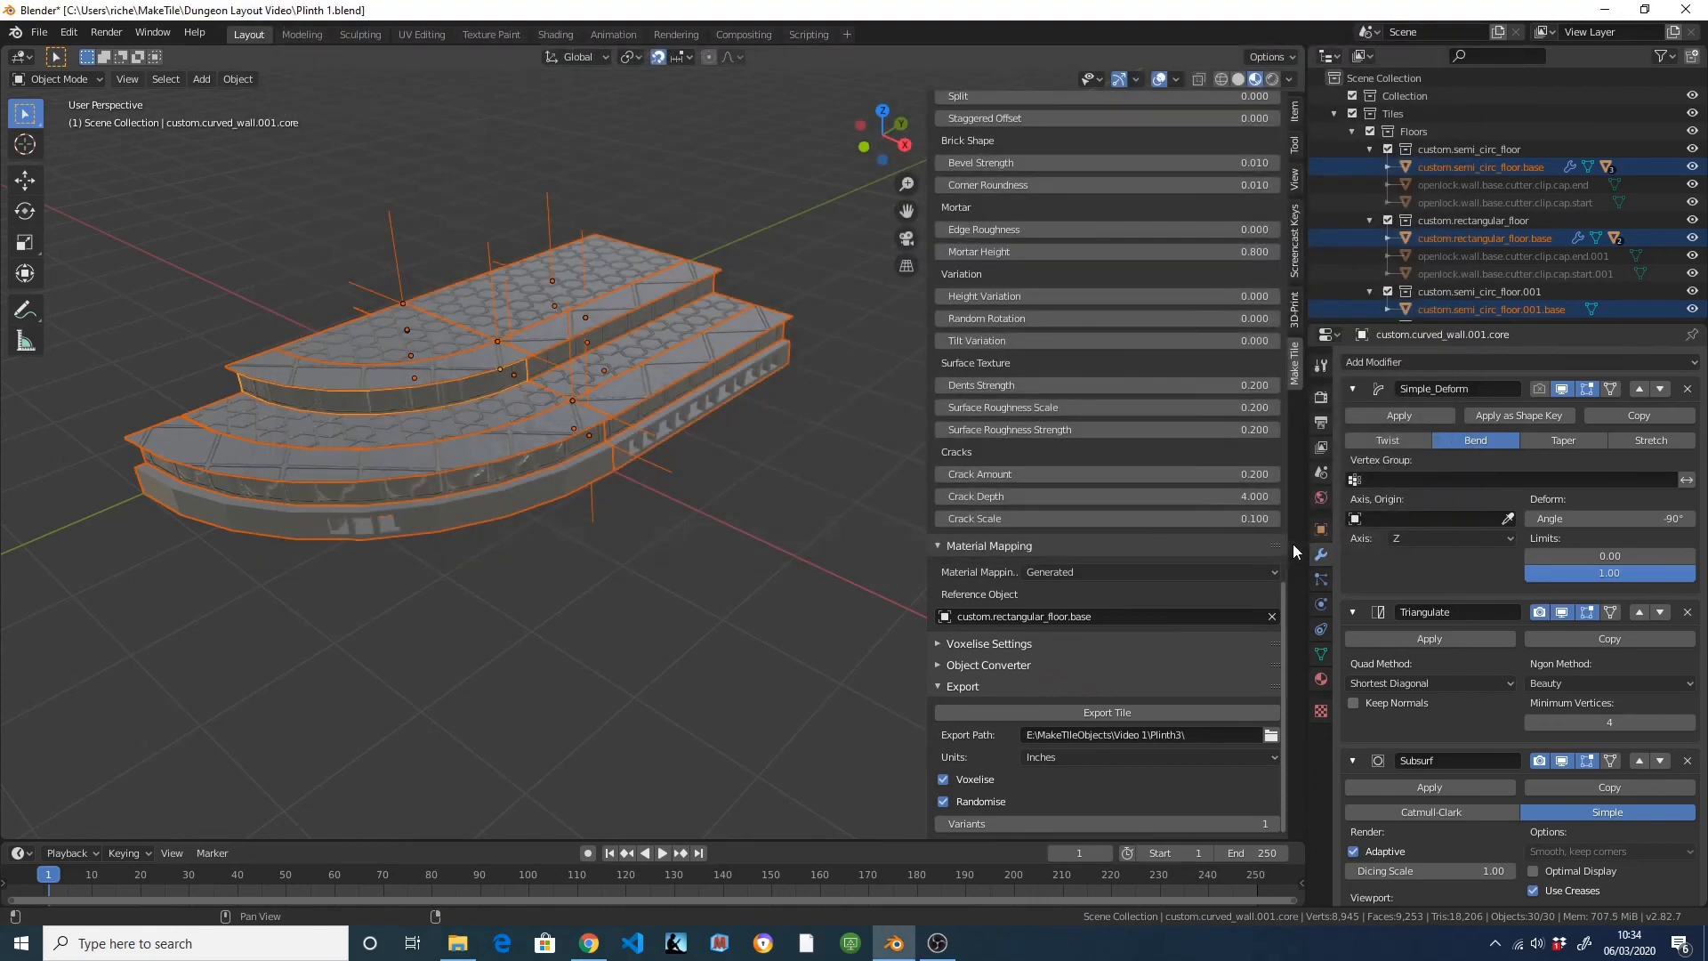
left_click(1134, 709)
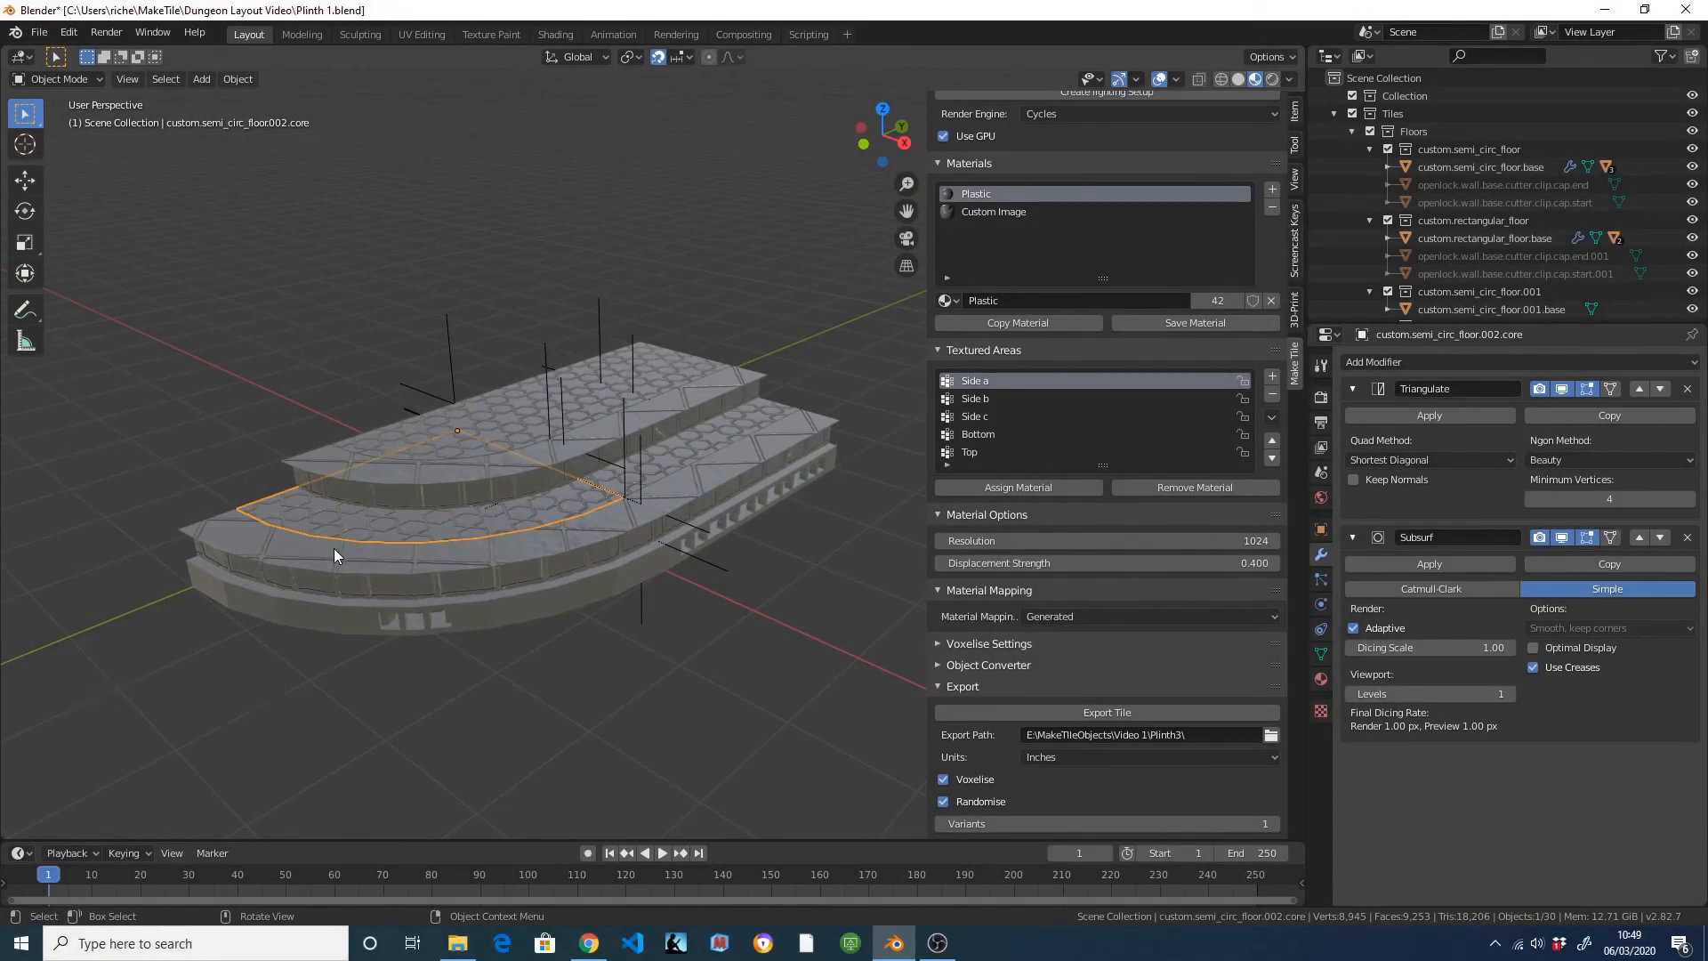
Select the plinth's curved base and save the file.
left_click(648, 574)
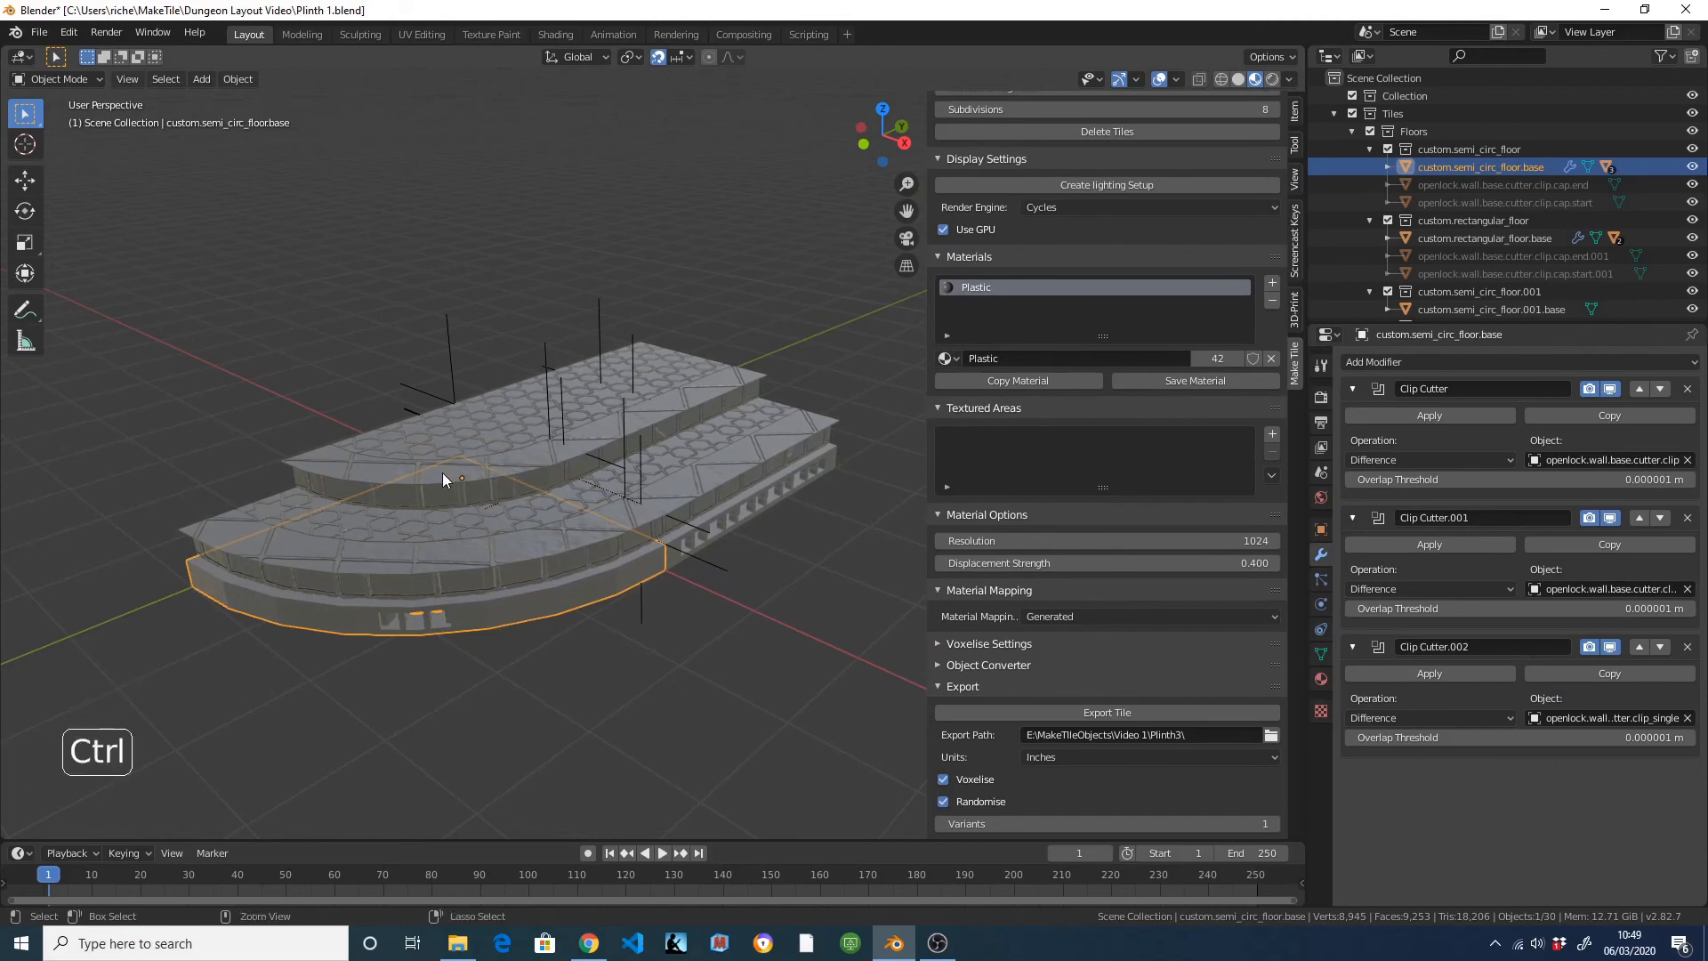
key("ctrl+s")
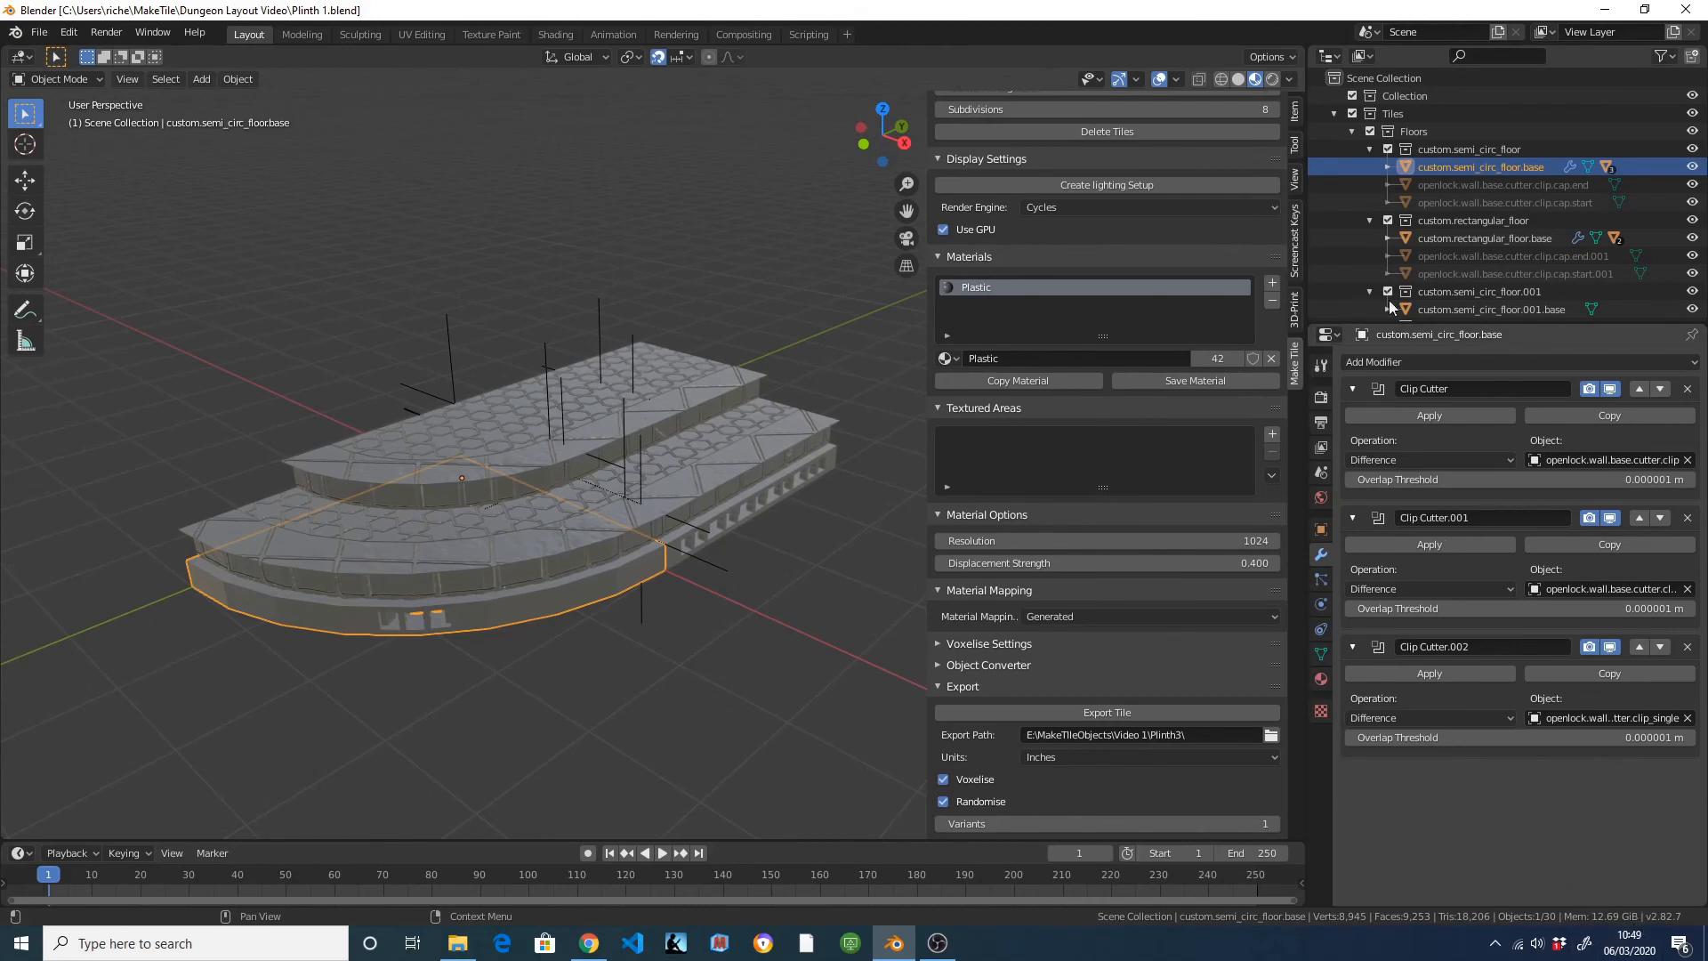
Collapse the floor tile collections in the outliner from custom.semi_circ_floor through custom.semi_circ_floor.004.
left_click(1371, 151)
left_click(1370, 167)
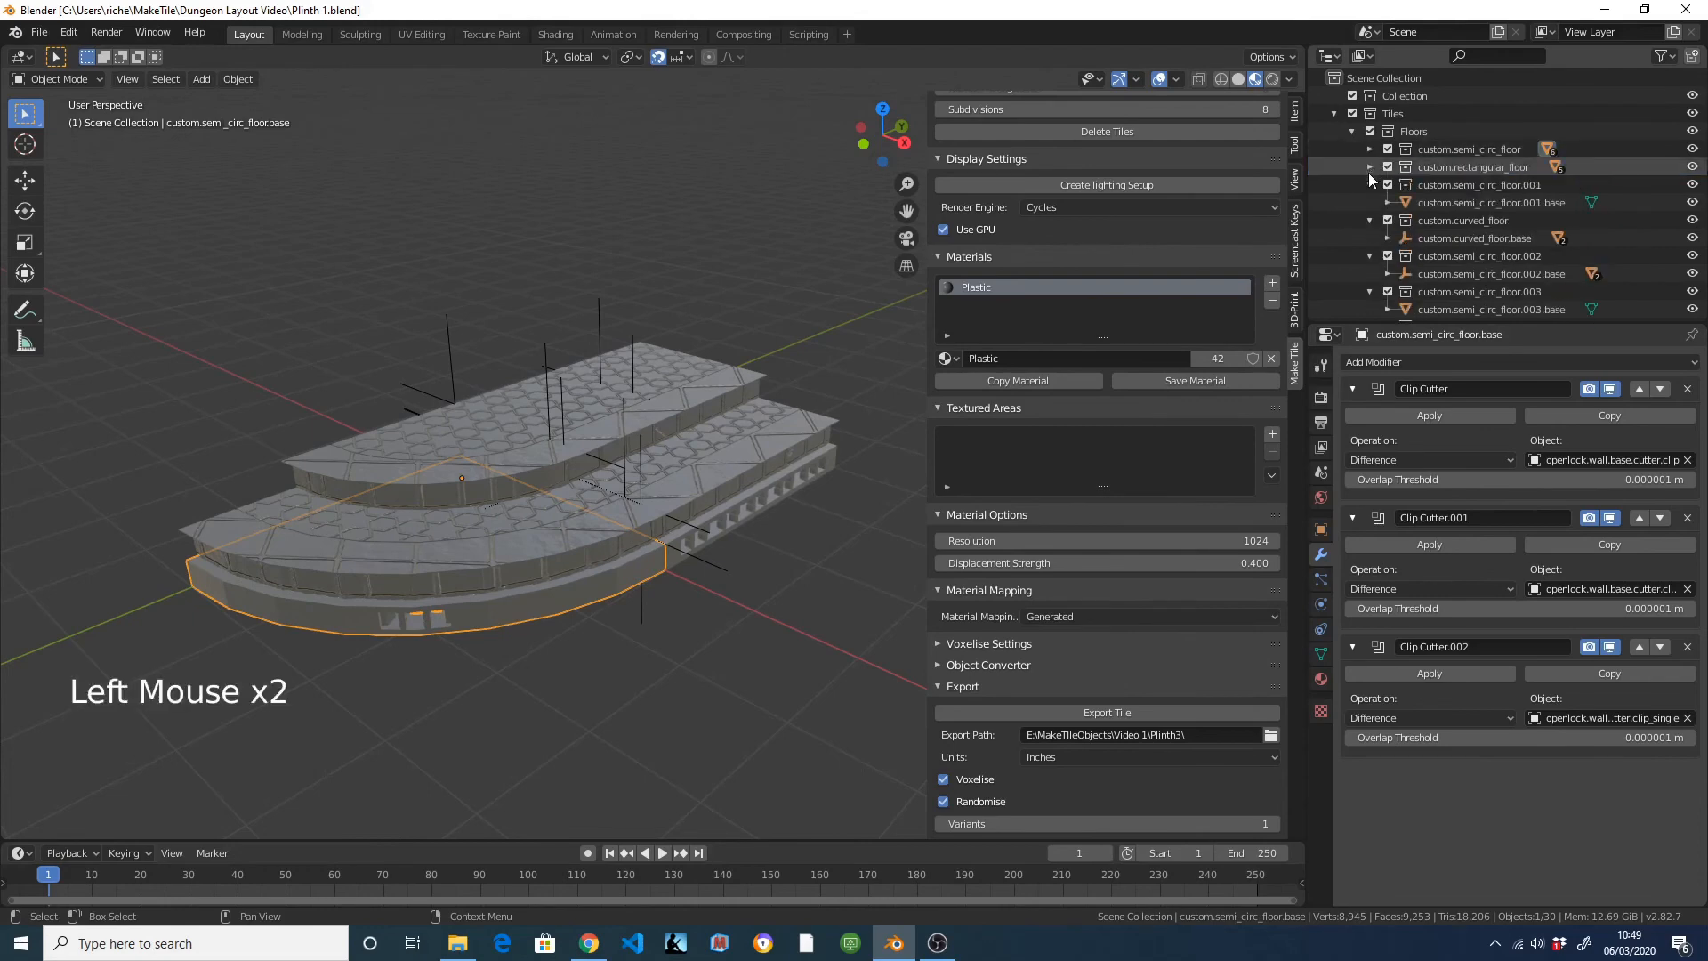
left_click(1368, 185)
left_click(1370, 203)
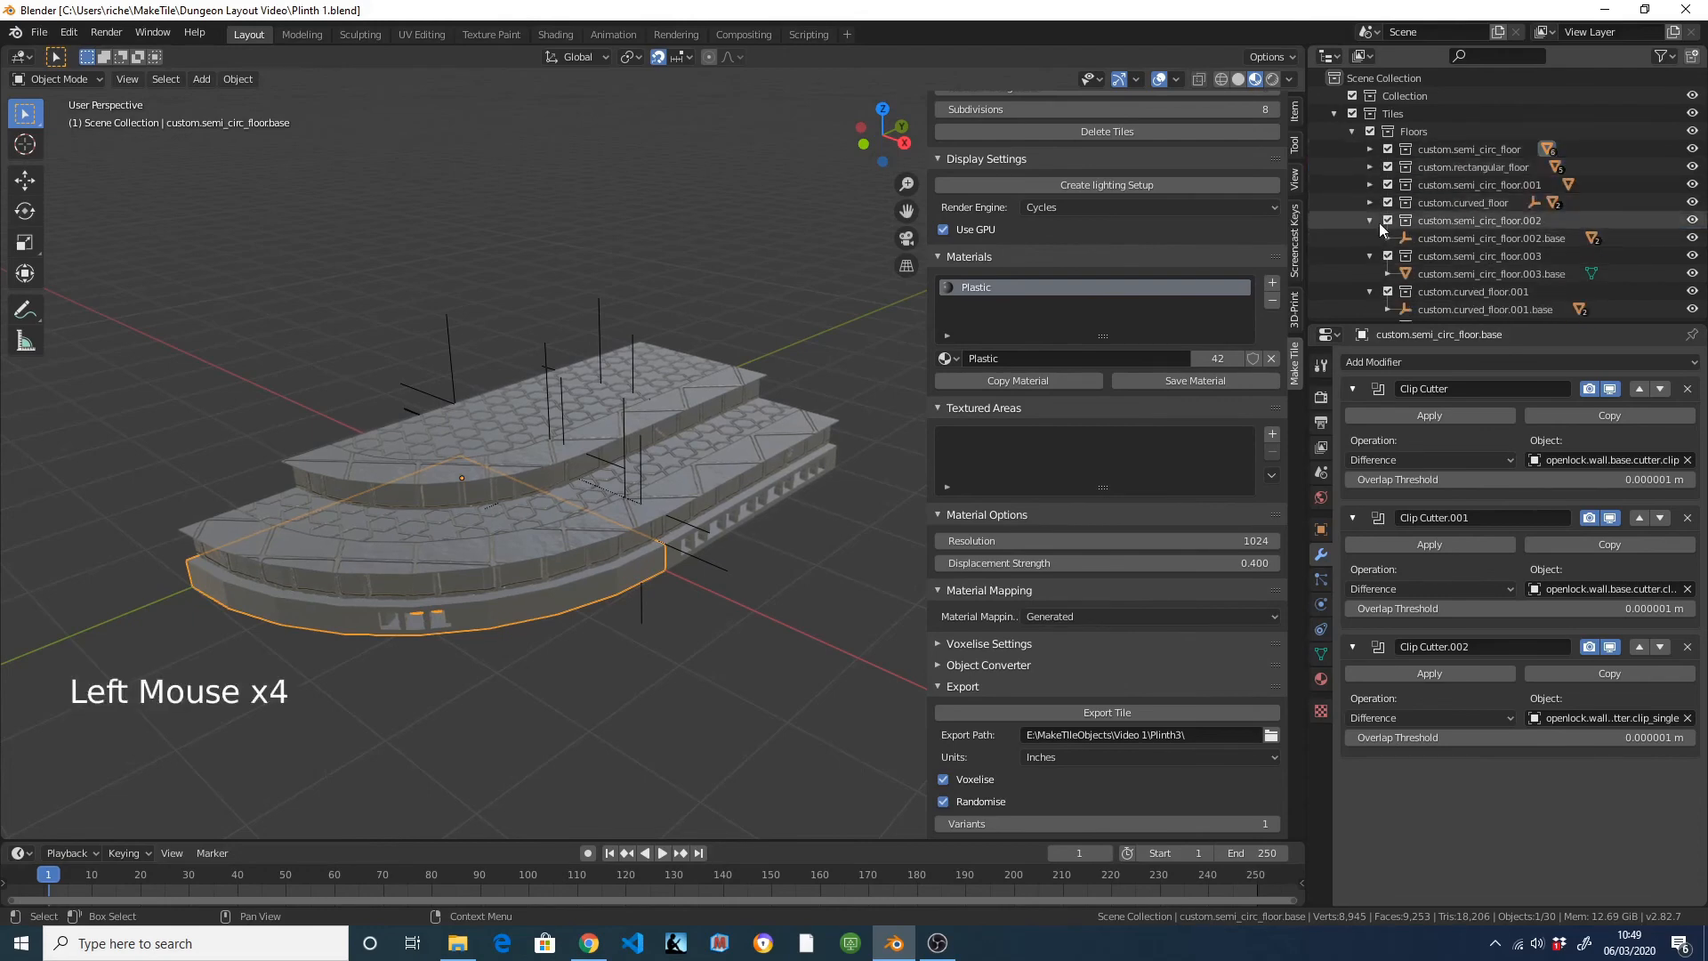
left_click(1370, 221)
left_click(1369, 238)
left_click(1368, 256)
left_click(1368, 274)
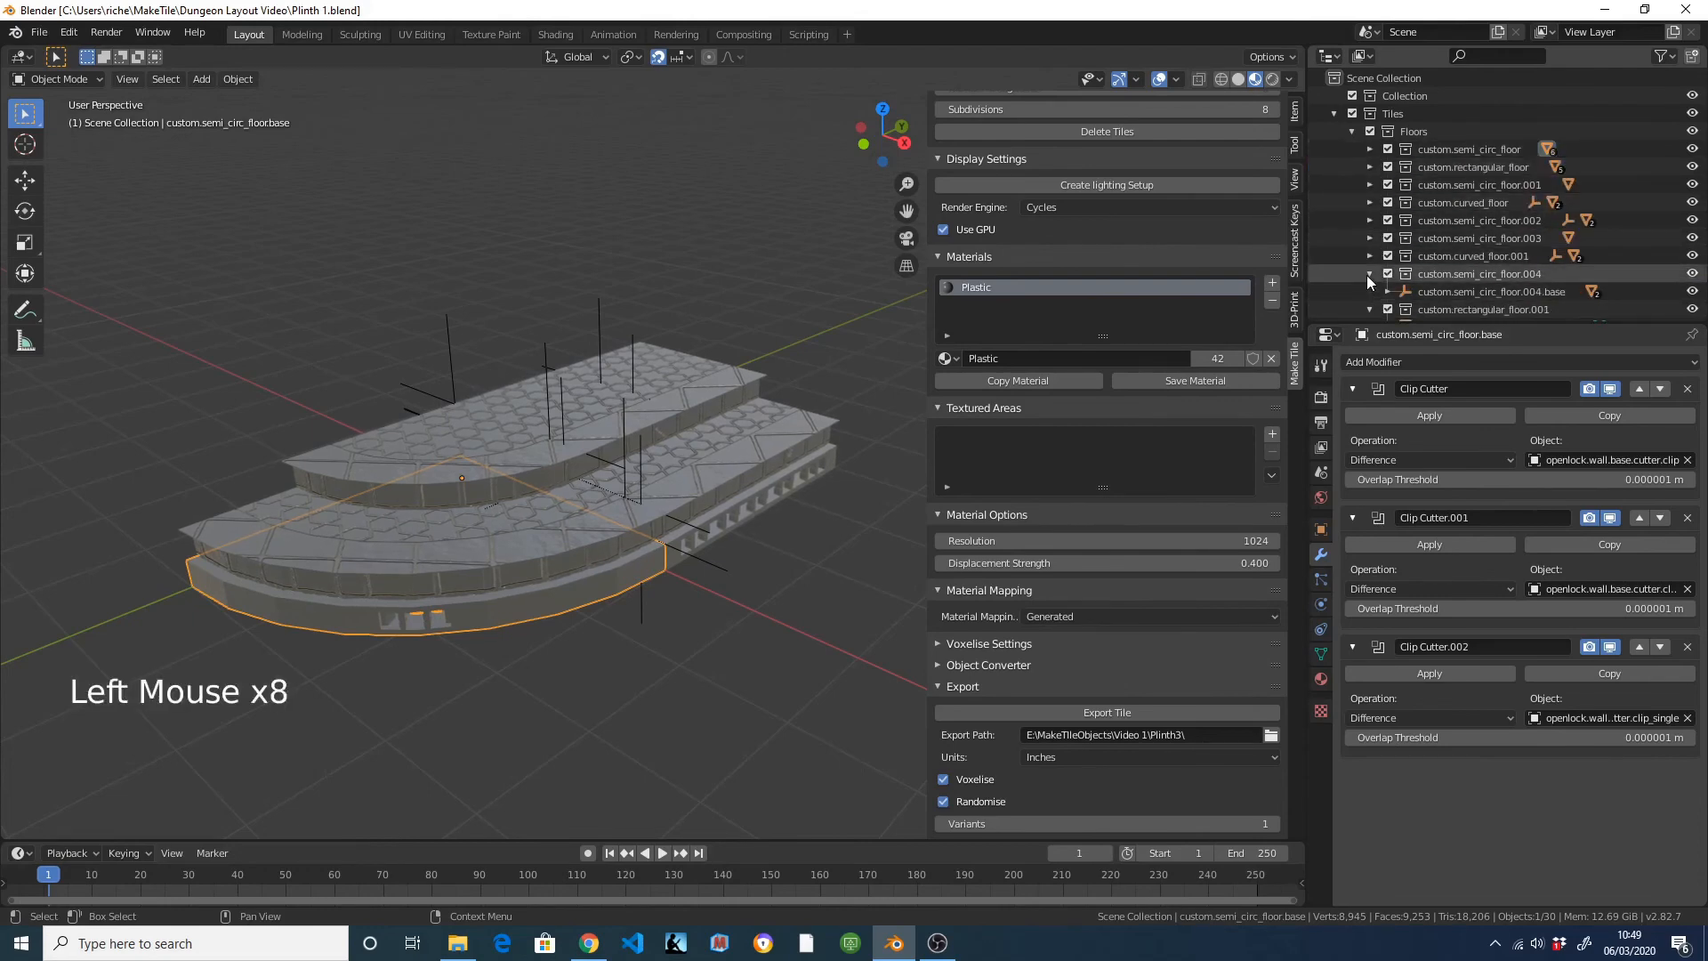
Start a new General file, and reopen the recent Plinth 1.blend file.
left_click(40, 34)
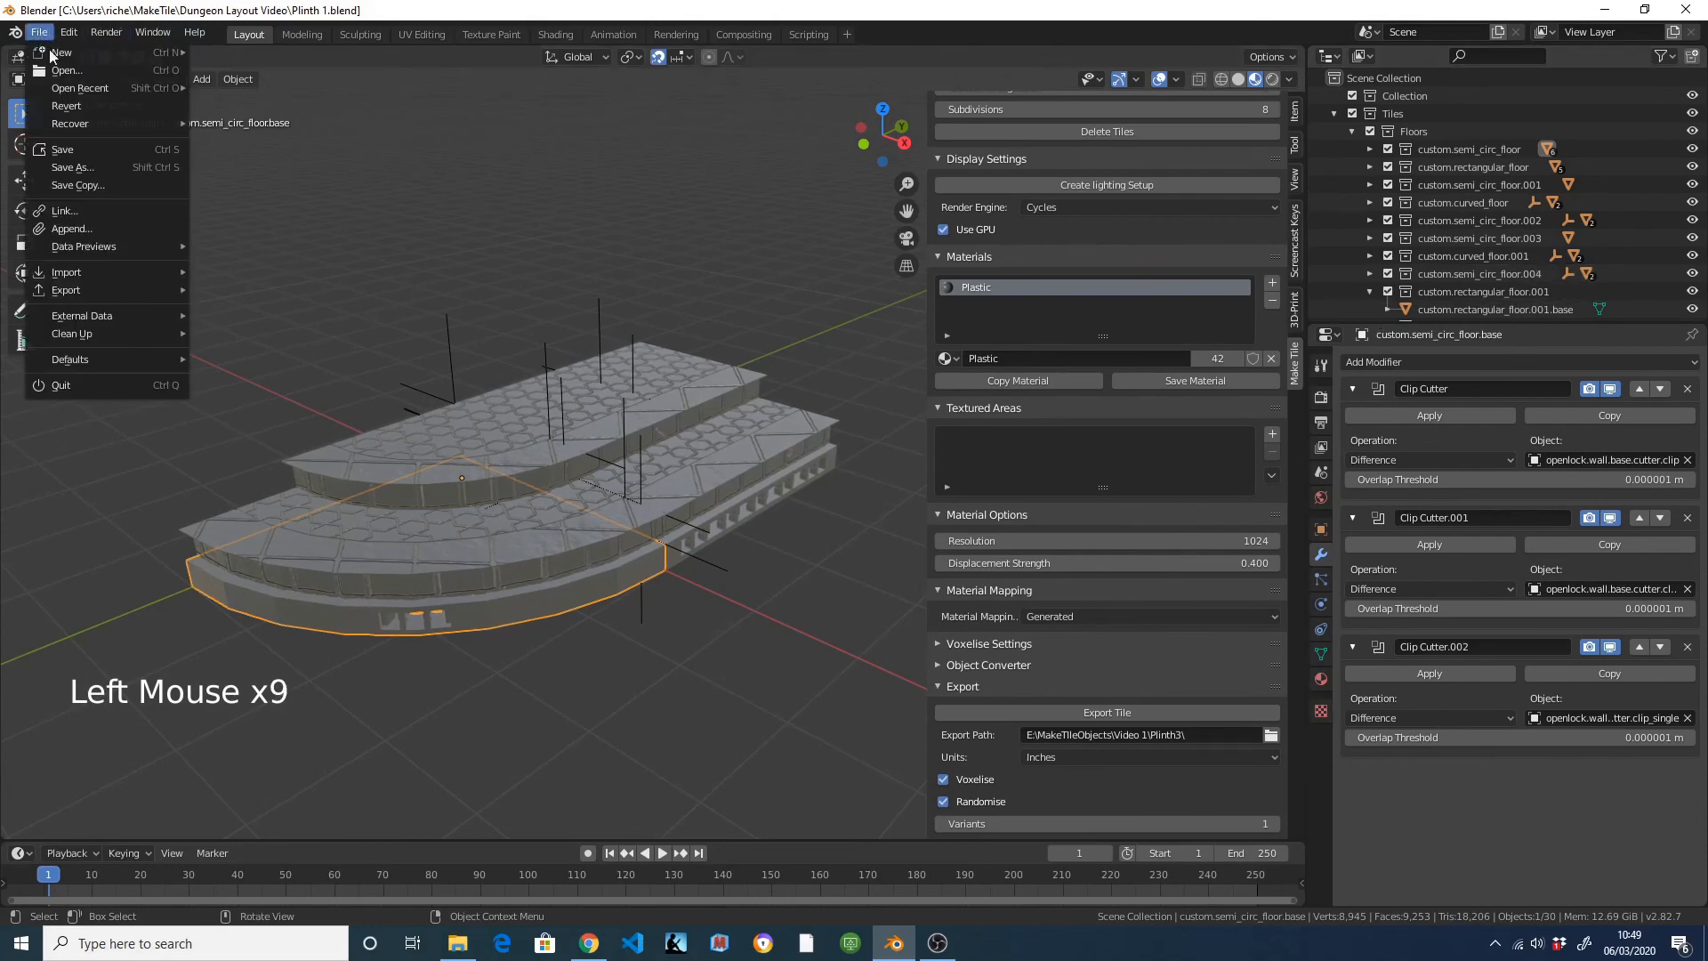
mouse_move(62, 55)
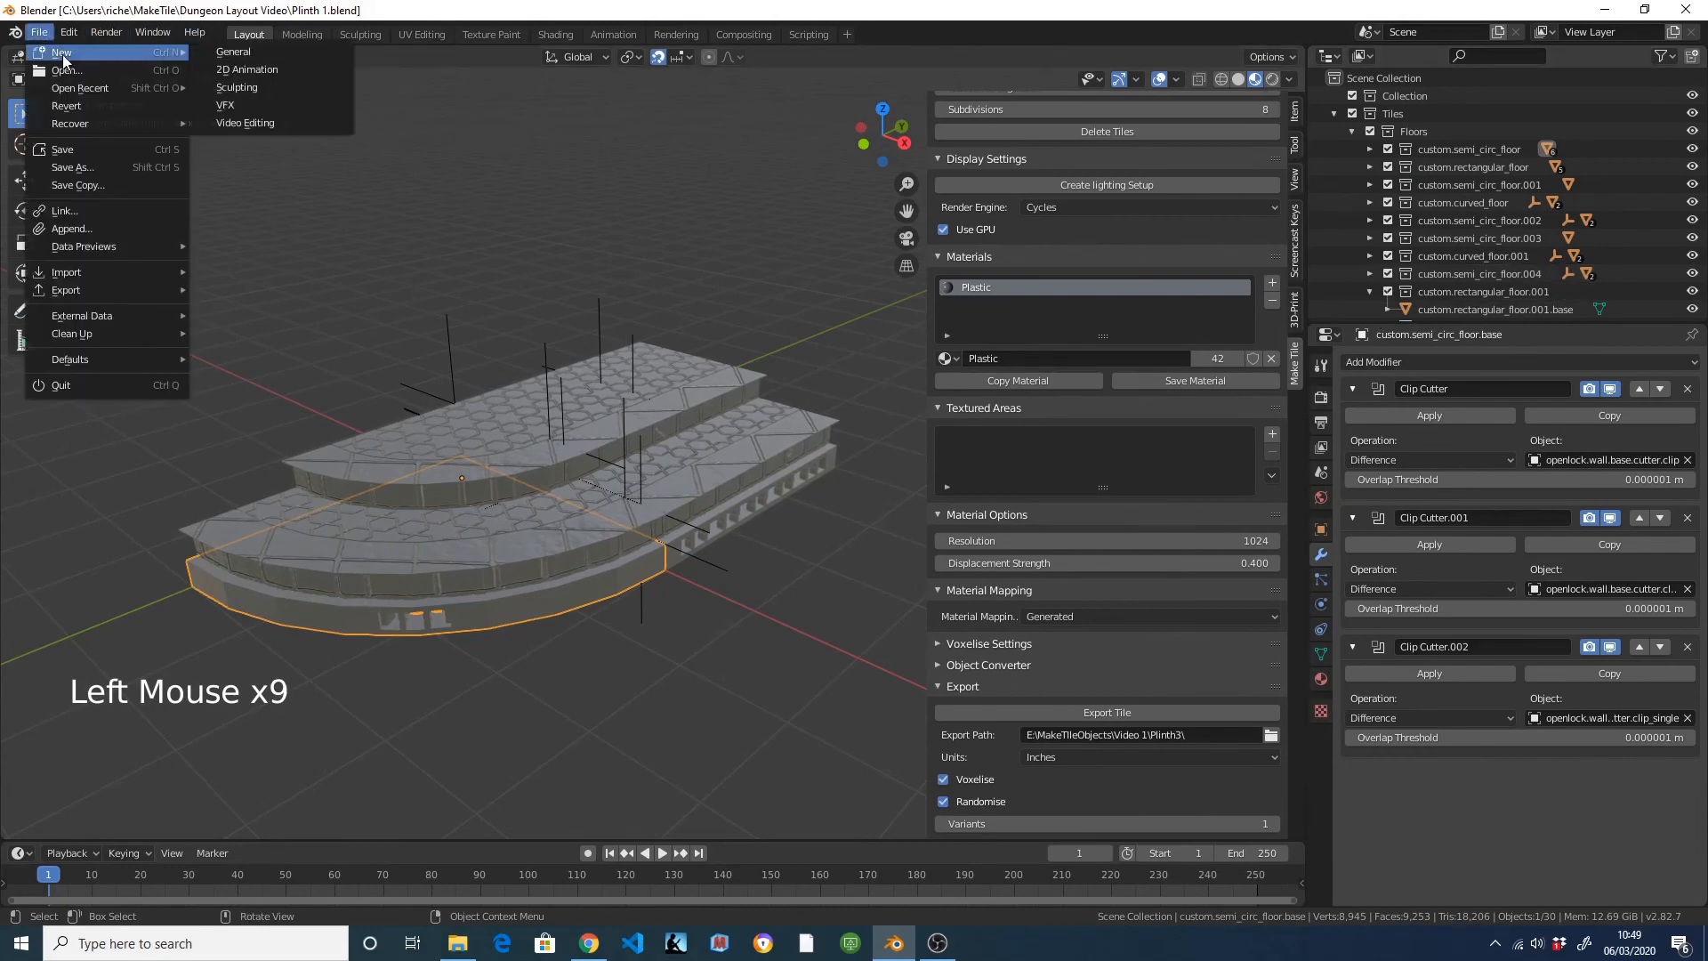
left_click(234, 51)
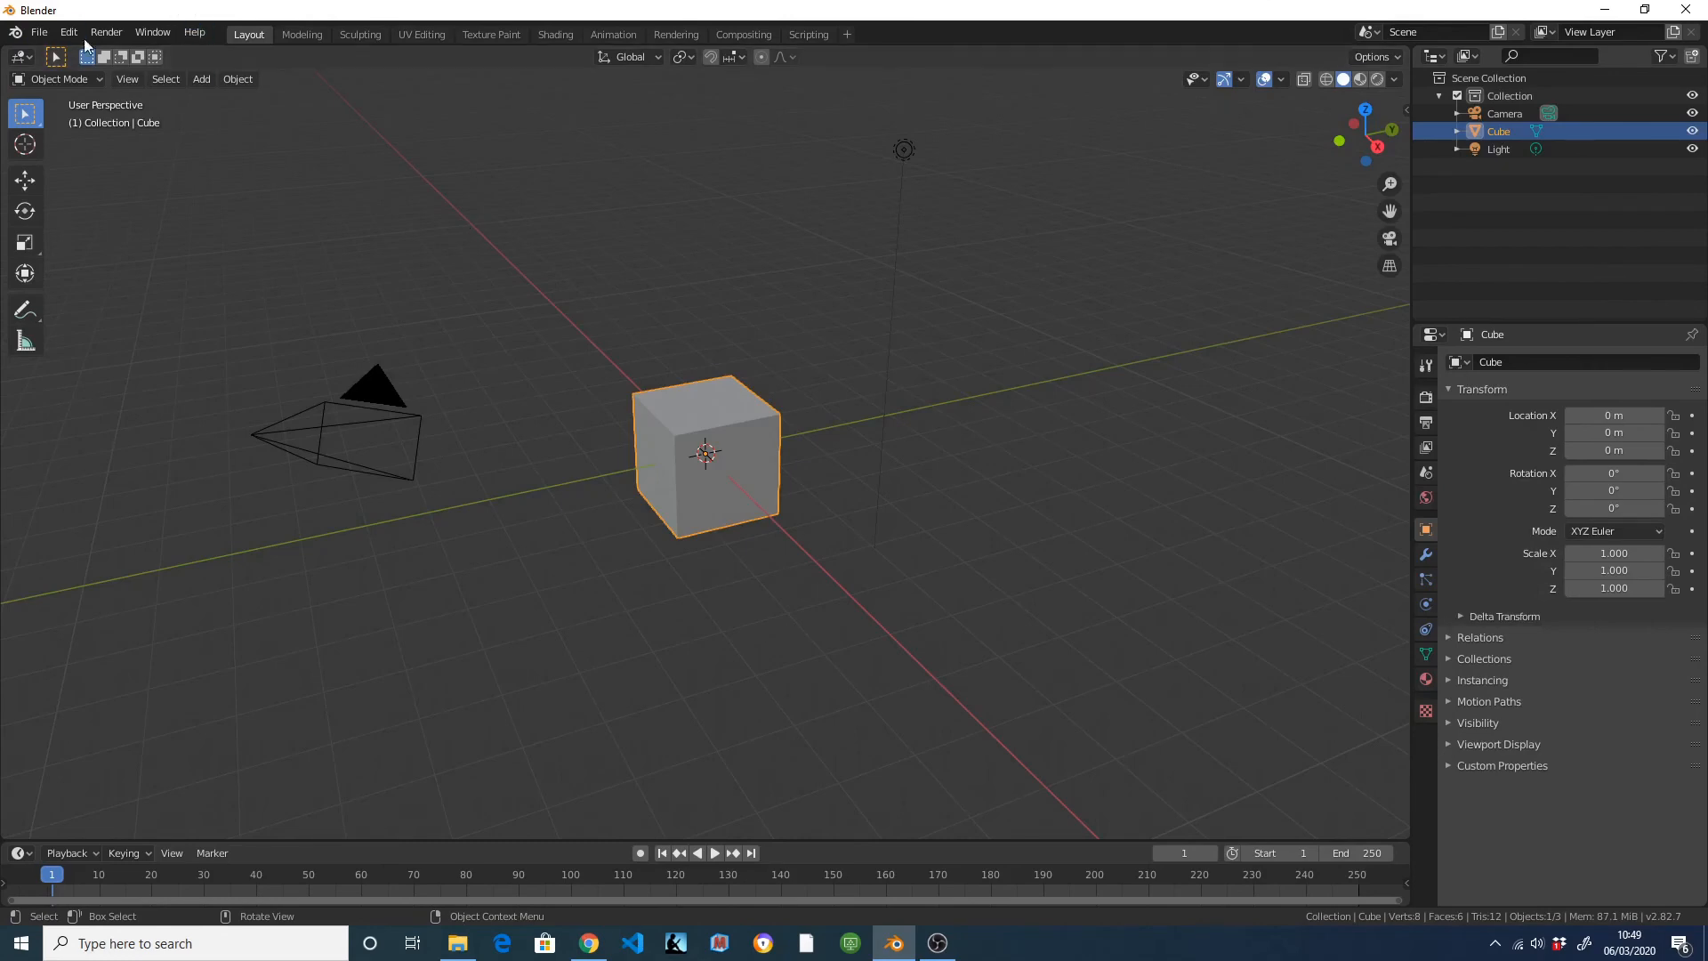
left_click(39, 32)
mouse_move(89, 88)
left_click(245, 86)
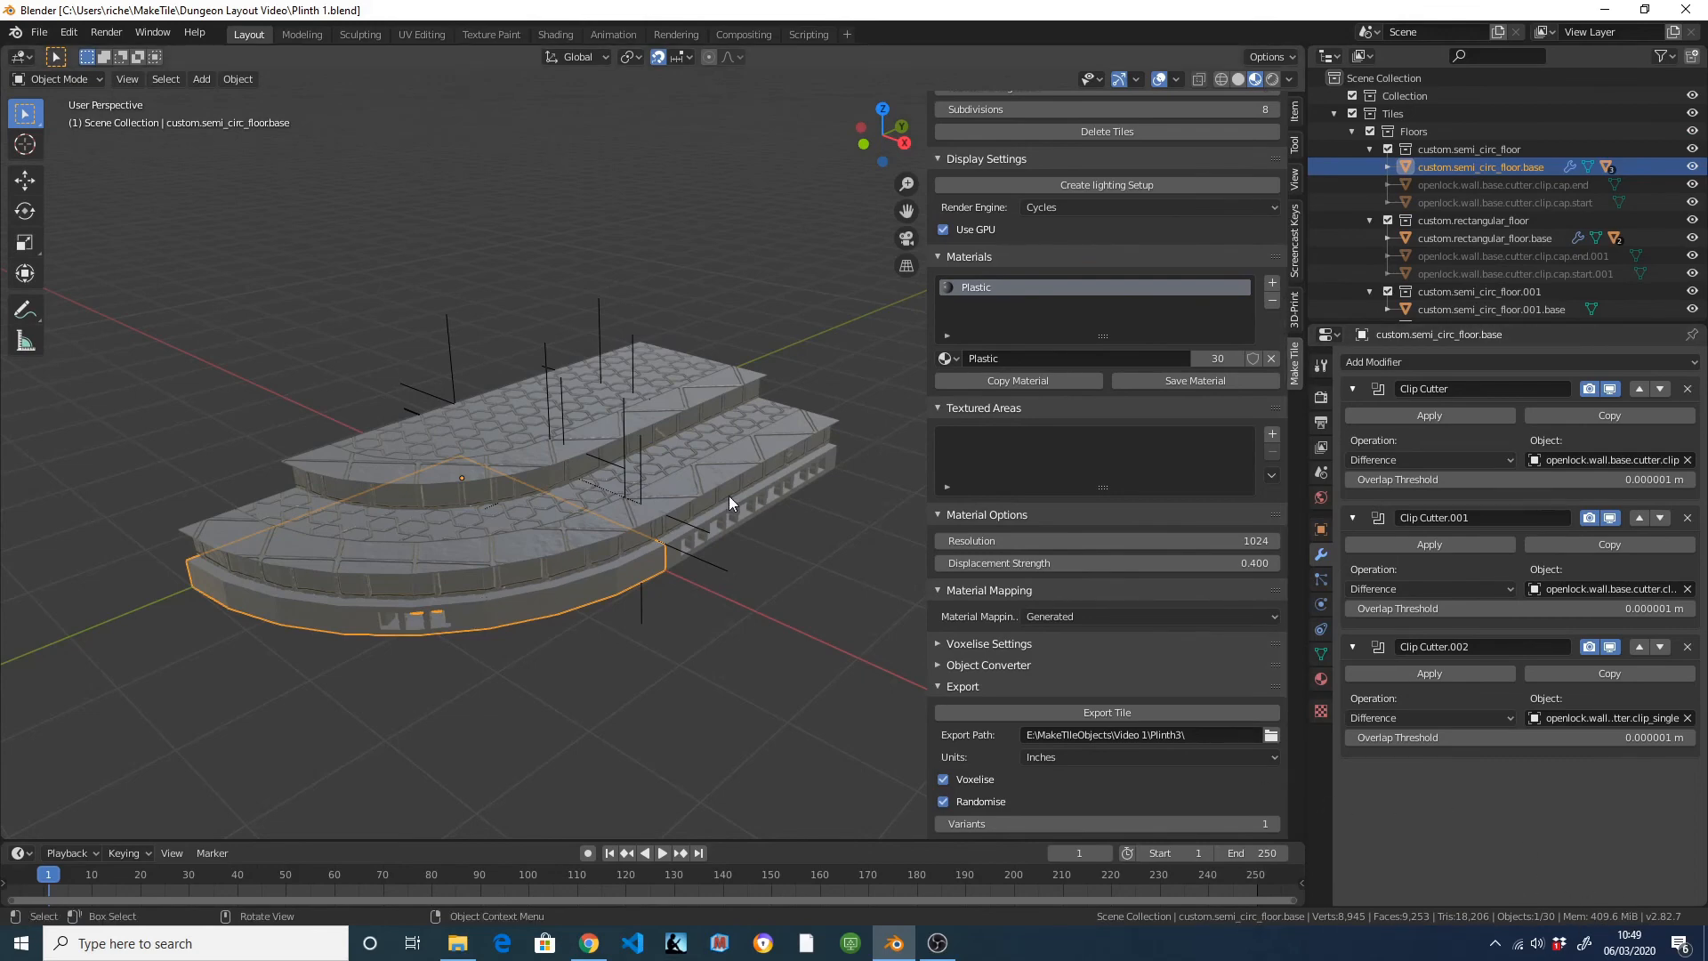
View the plinth straight from above and add a new empty scene to the file.
middle_click_drag(729, 494, 509, 424)
key("KP_7")
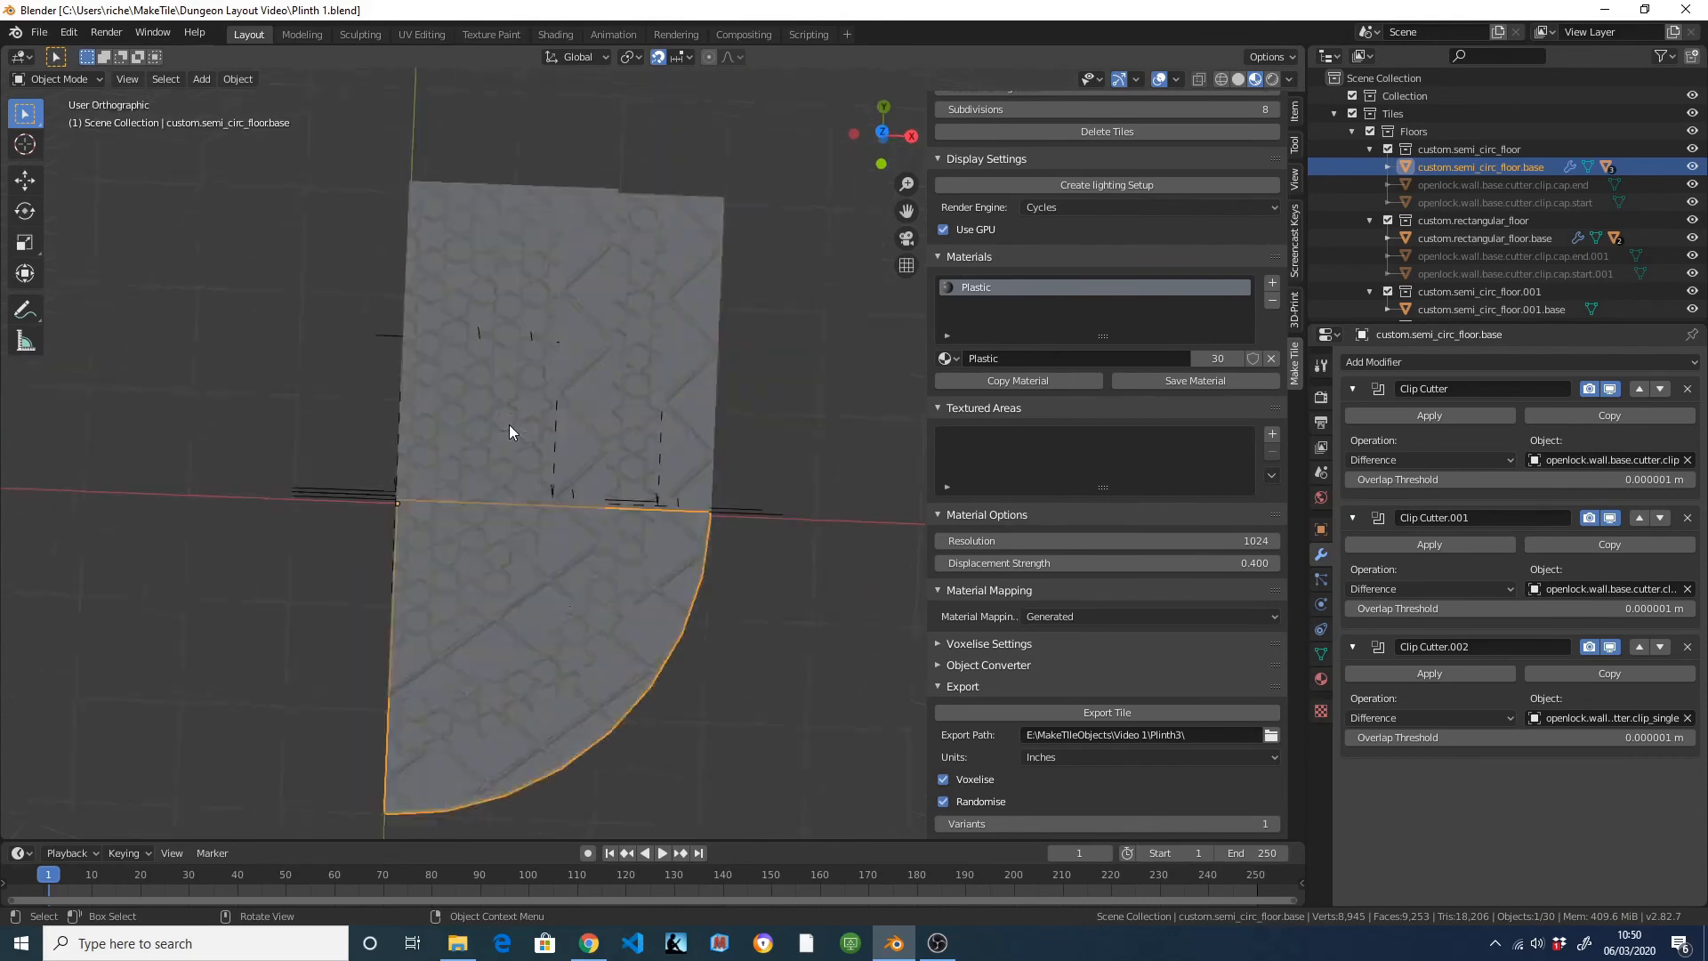
scroll(490, 423, "down", 1)
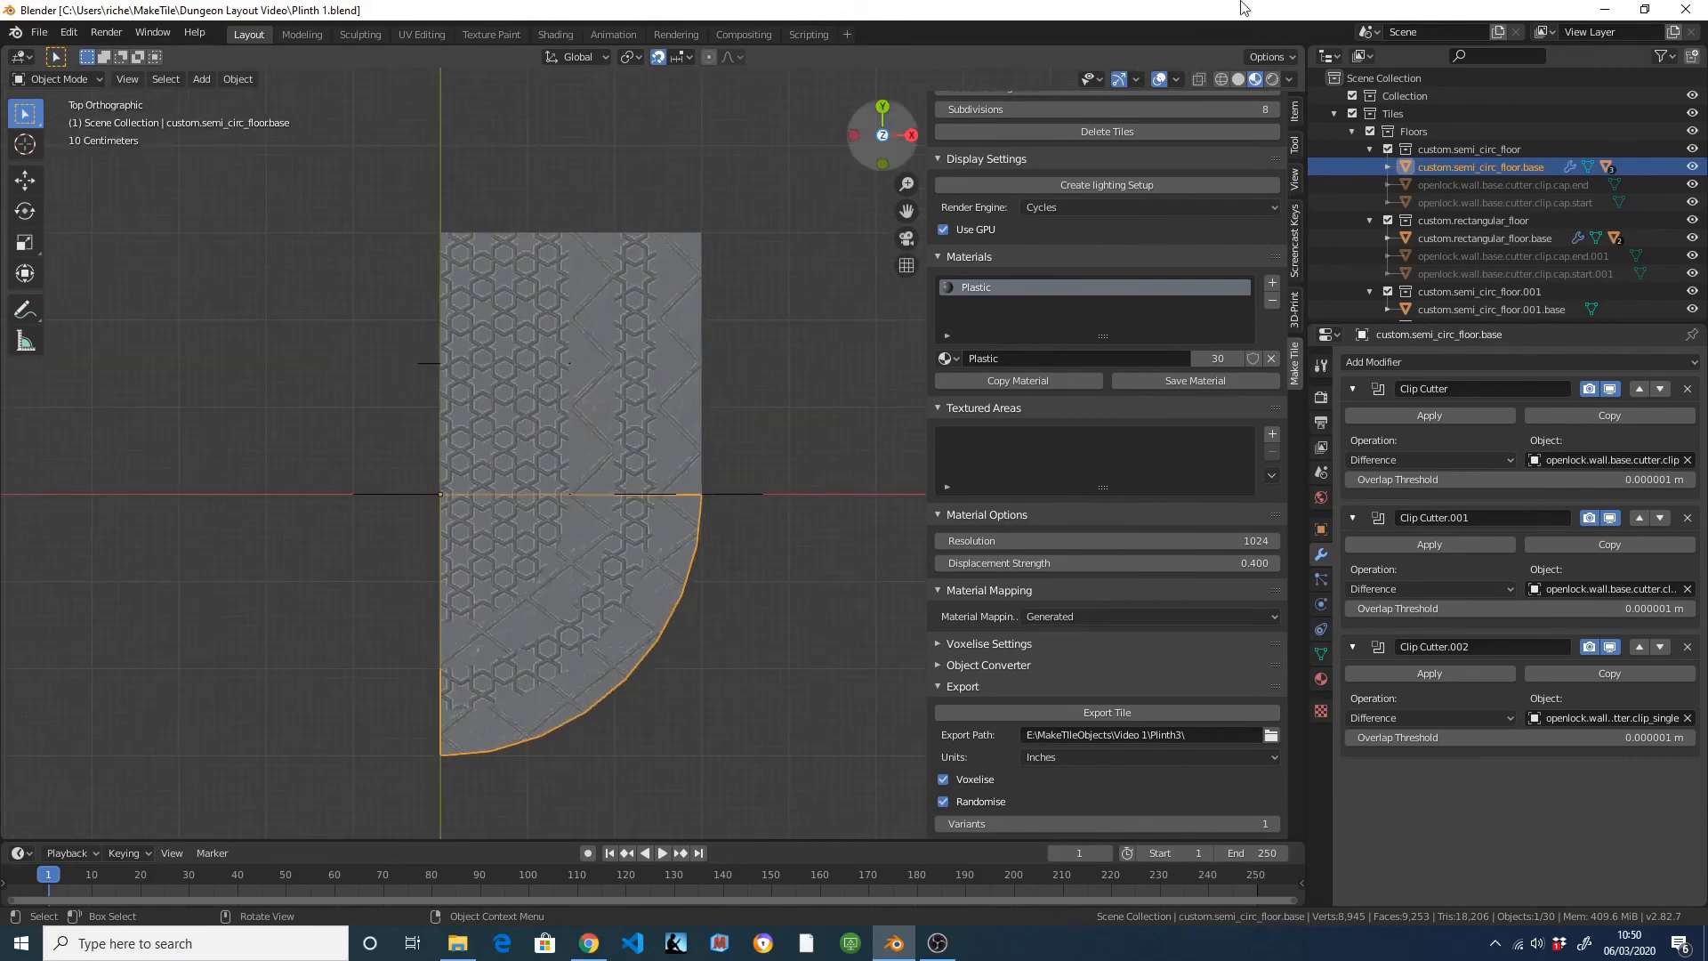
left_click(1498, 31)
left_click(1422, 67)
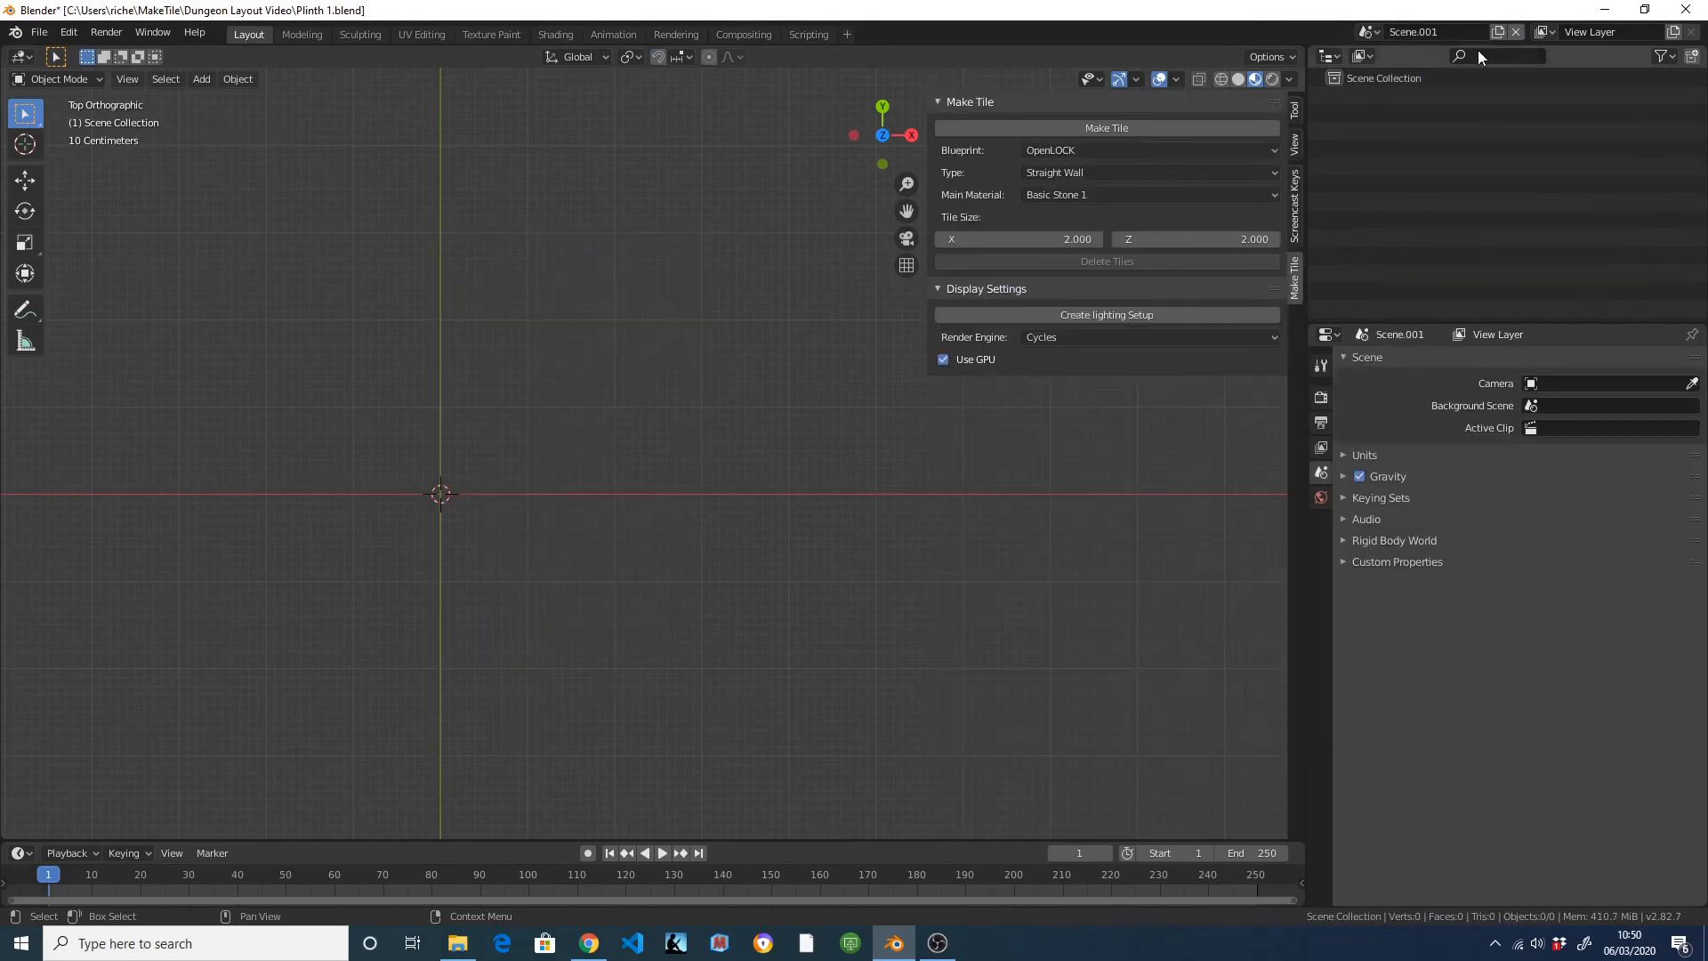
Import all the STL files from E:\MakeTileObjects\Video 1\Plinth3 into the new scene.
left_click(39, 32)
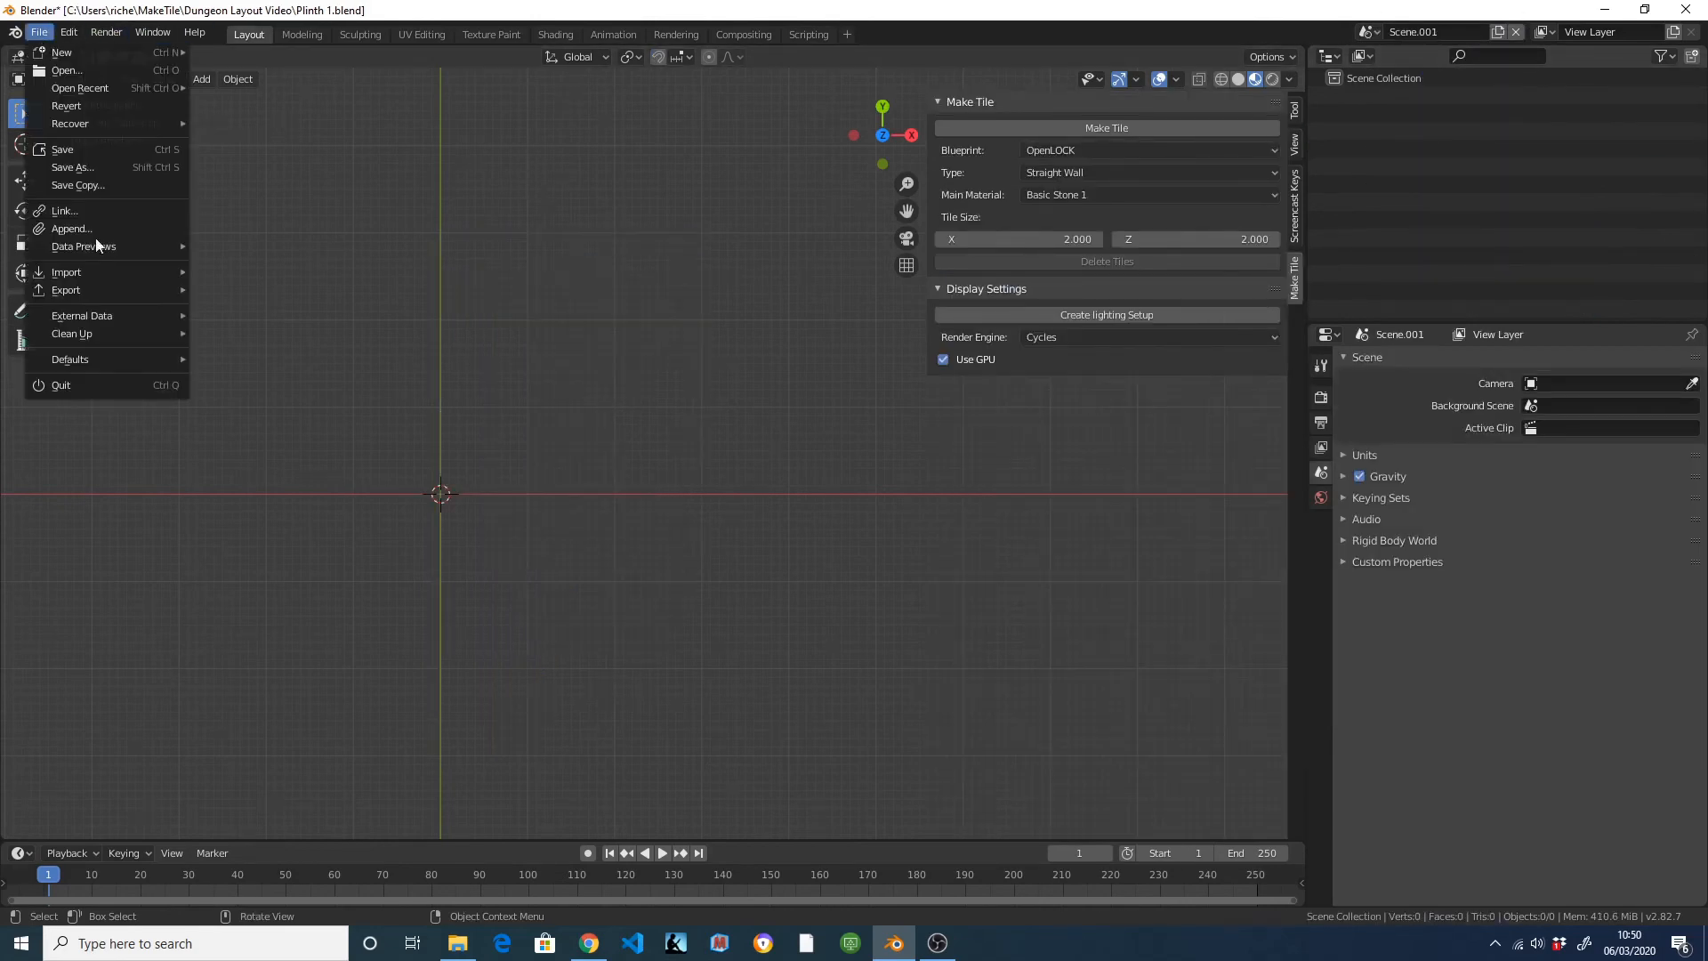
mouse_move(70, 276)
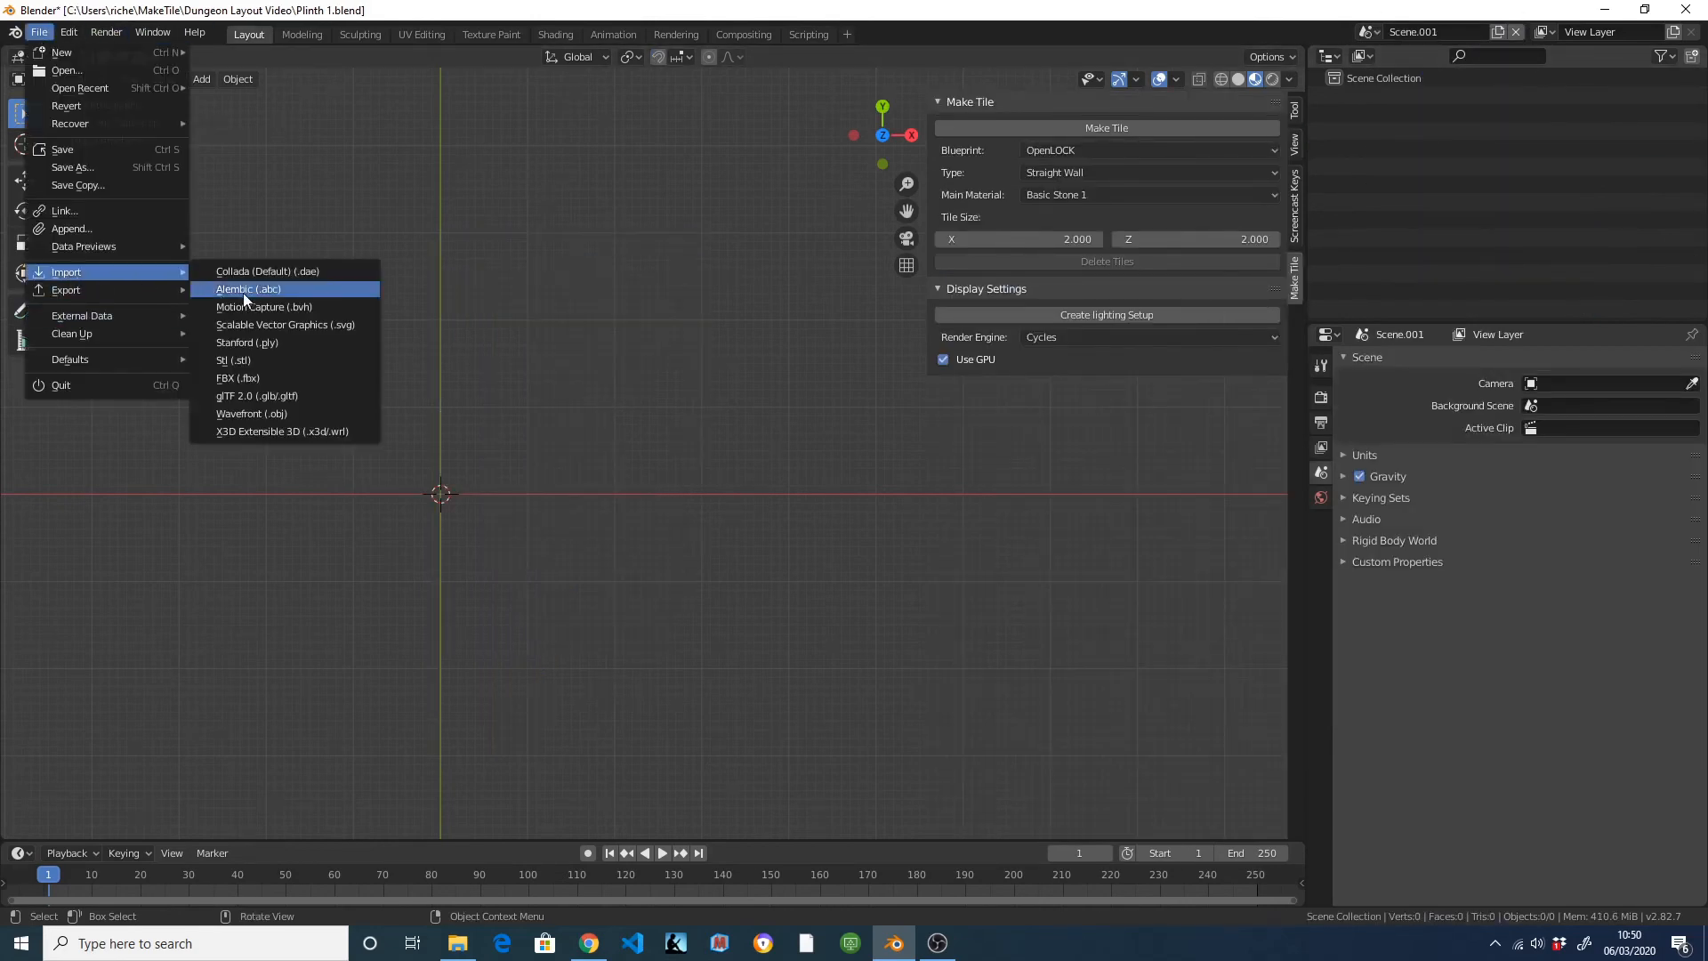
left_click(258, 354)
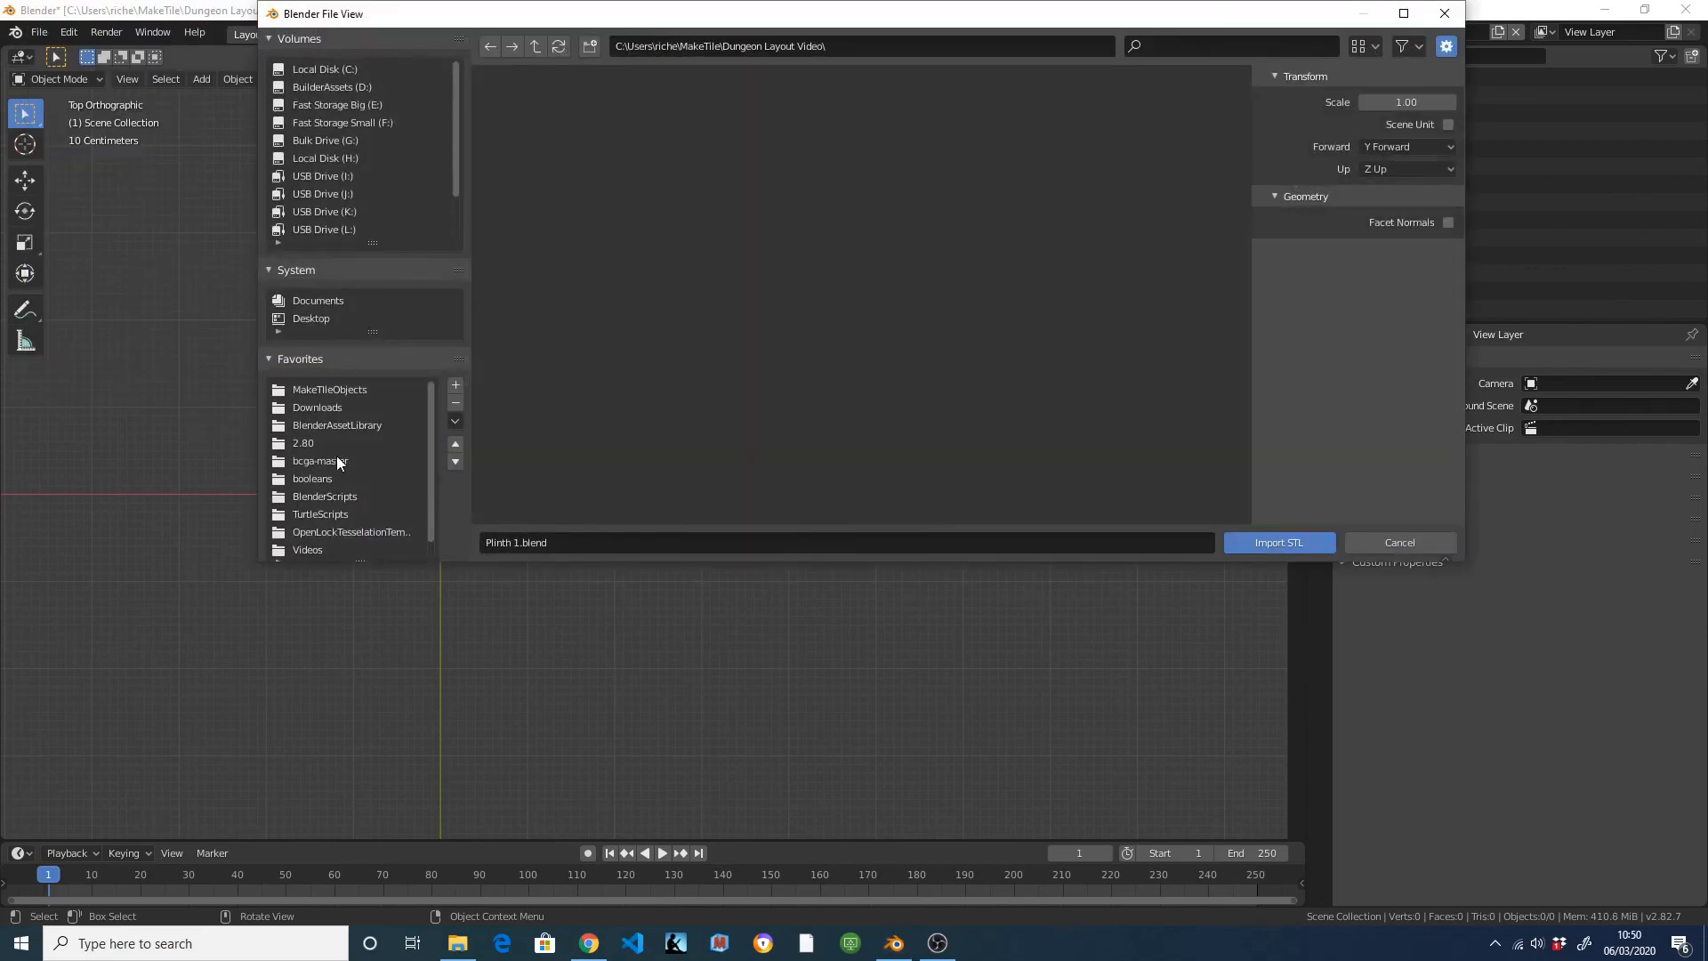
left_click(334, 389)
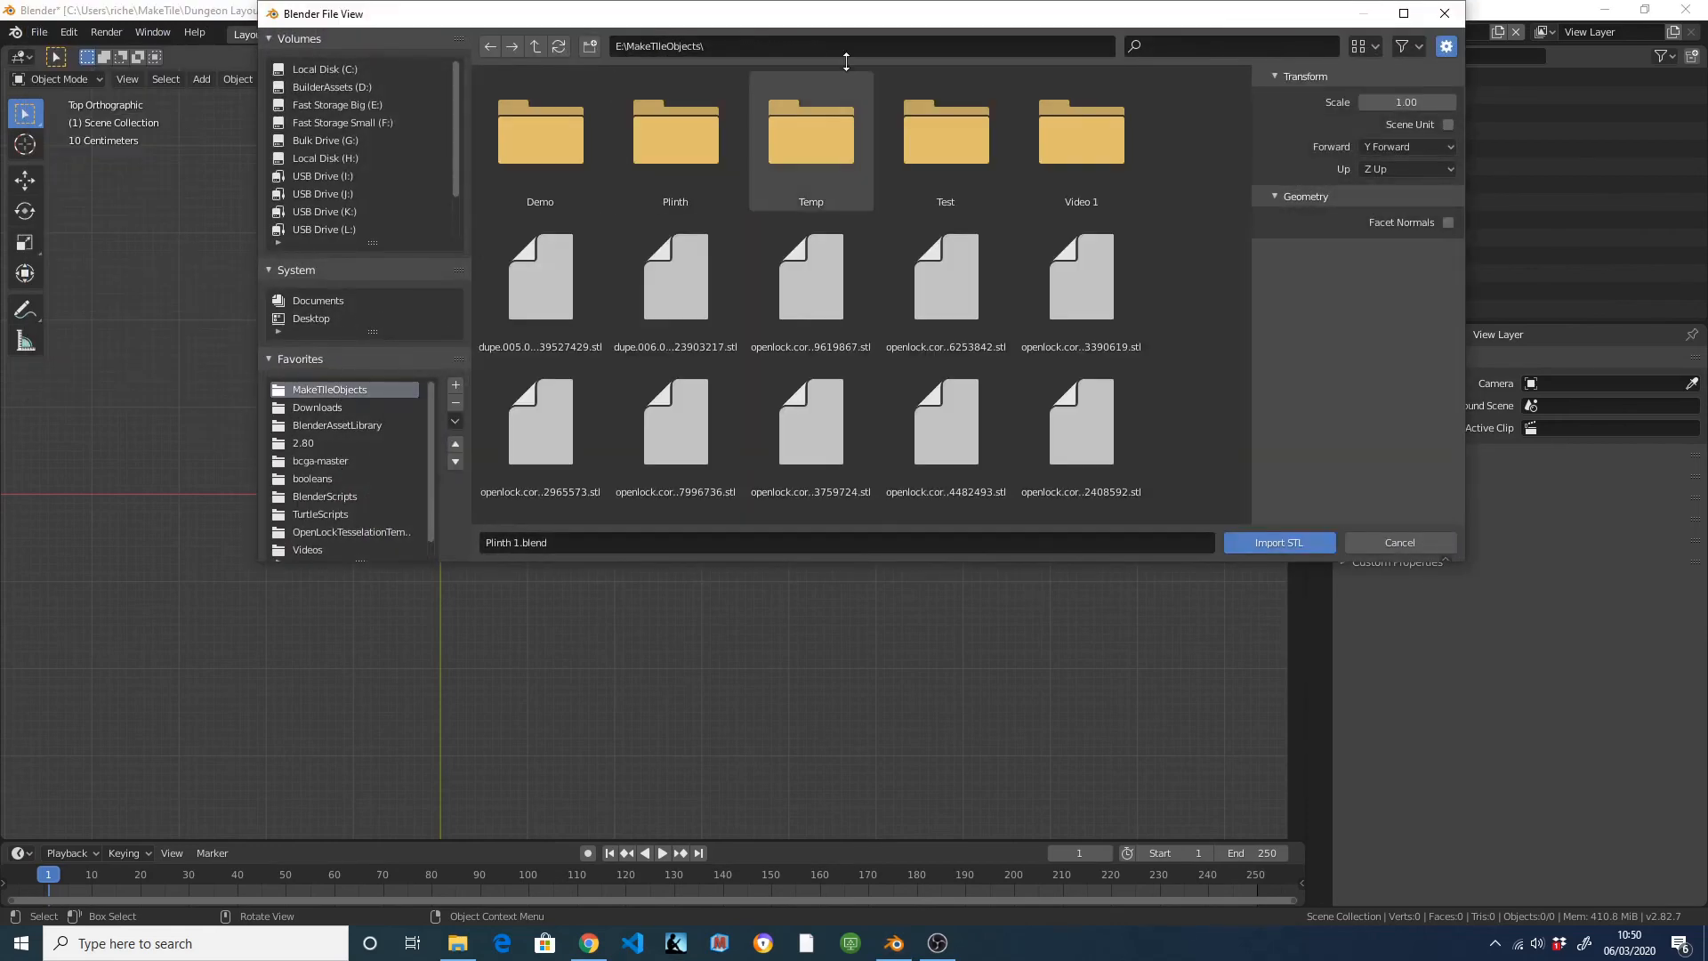
left_click(674, 162)
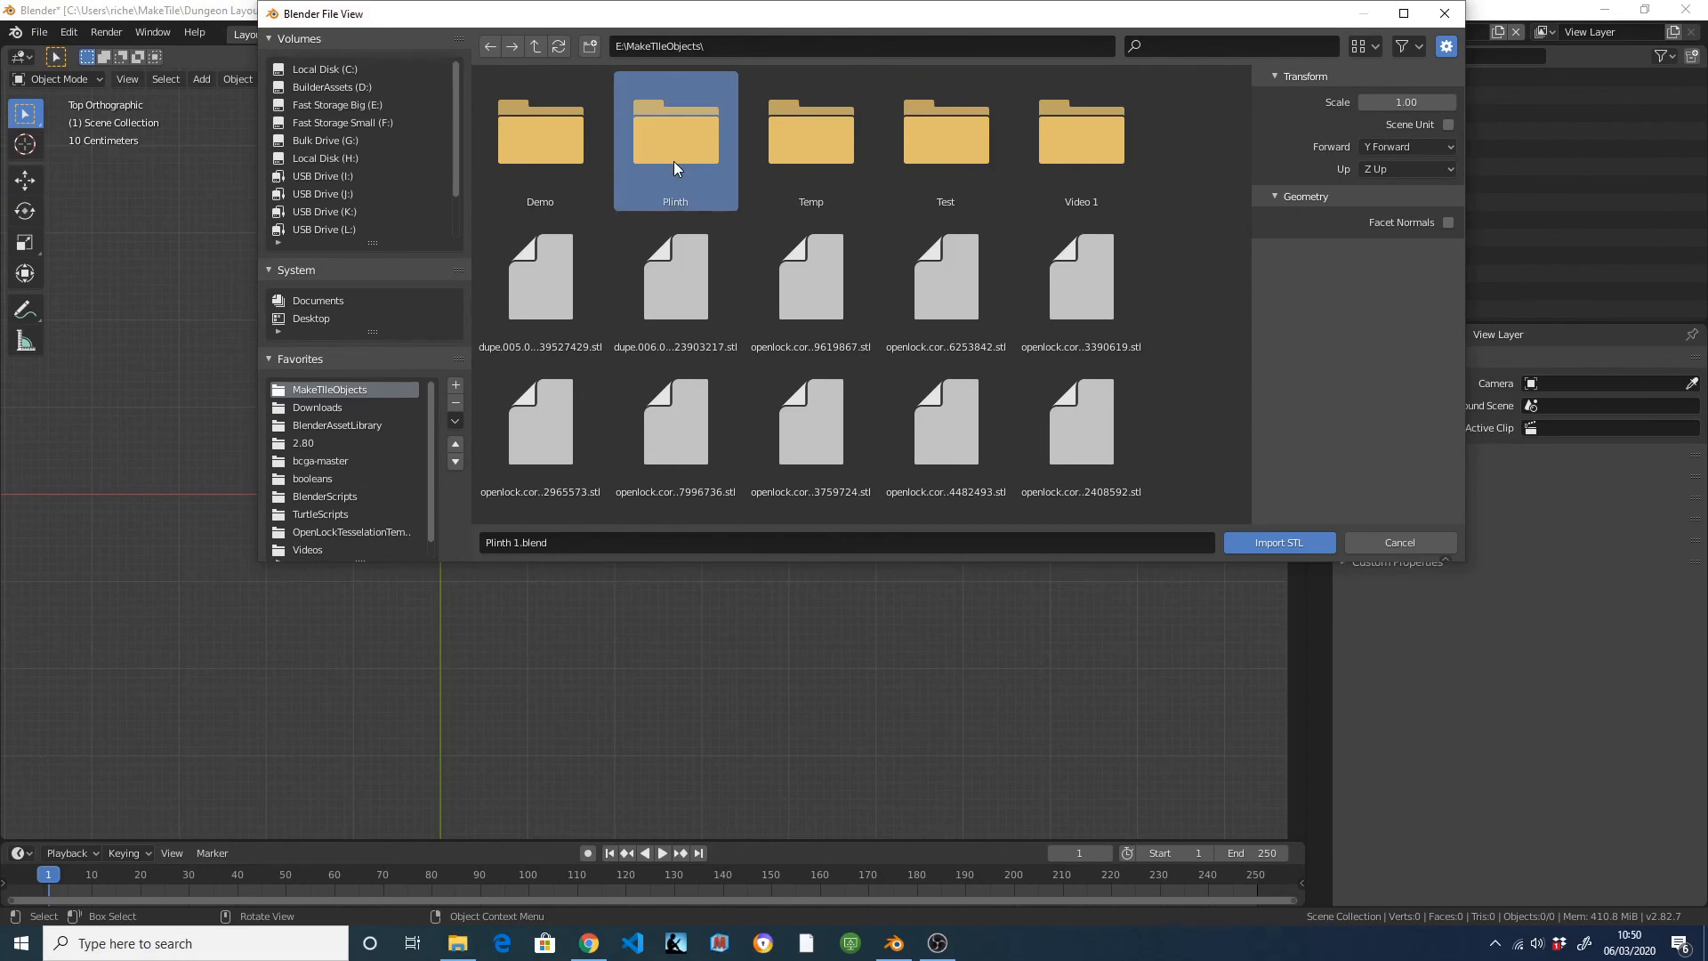
double_click(1052, 158)
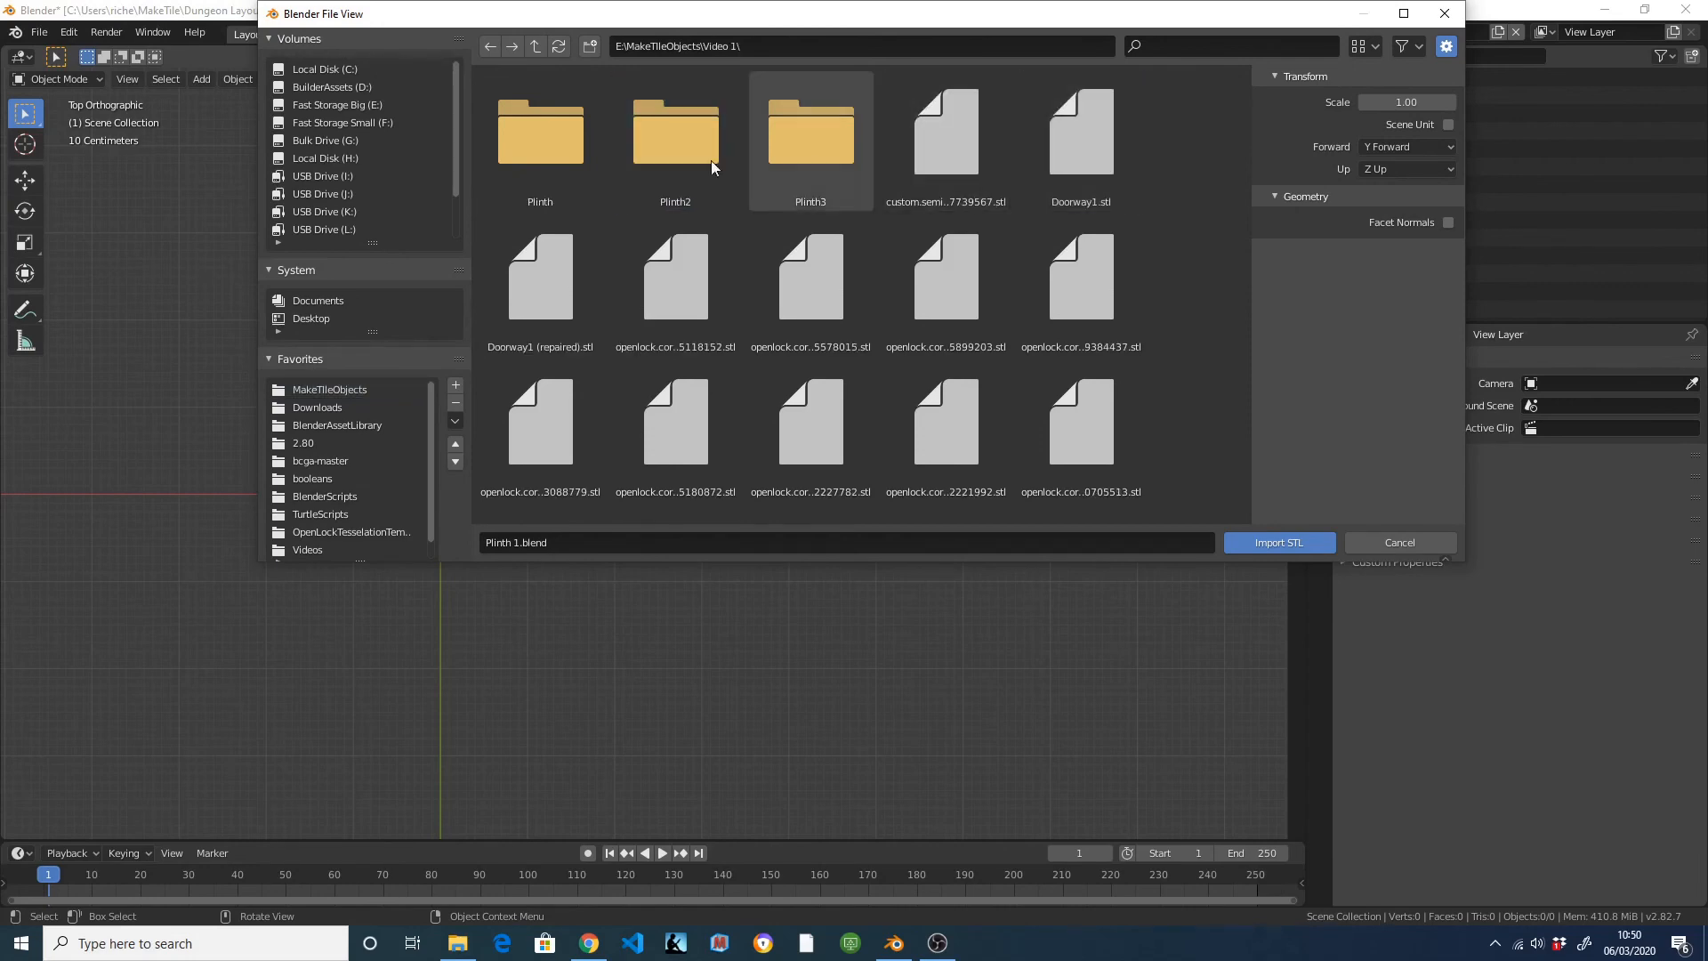
double_click(771, 152)
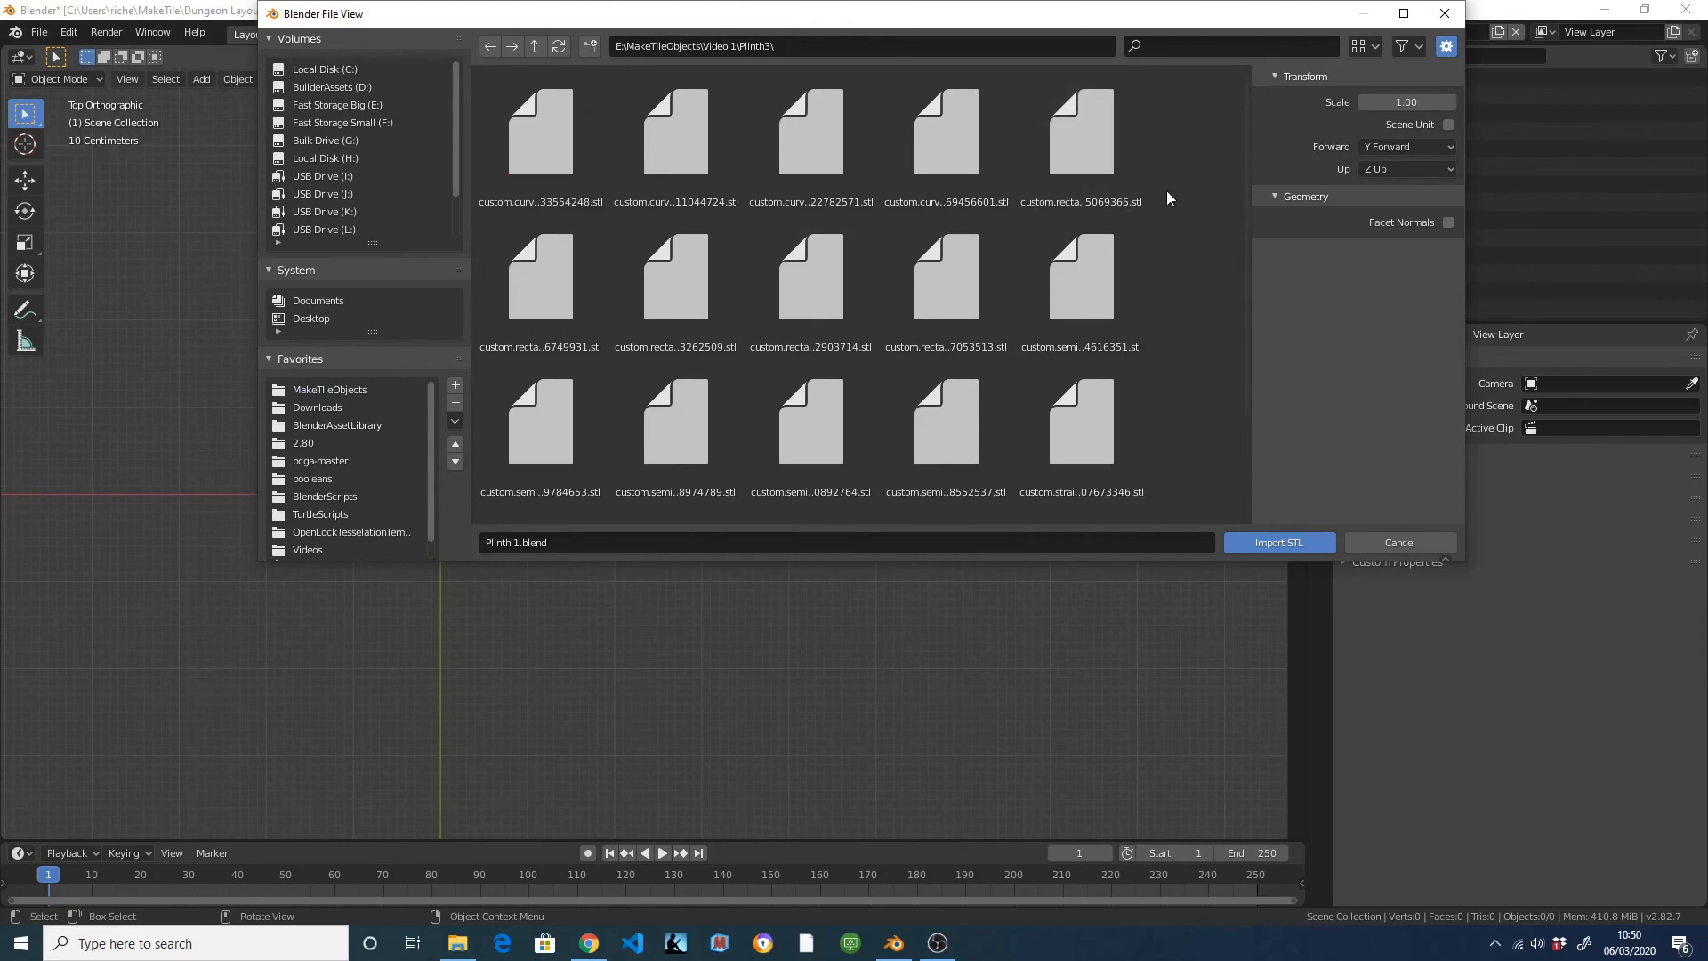
key("a")
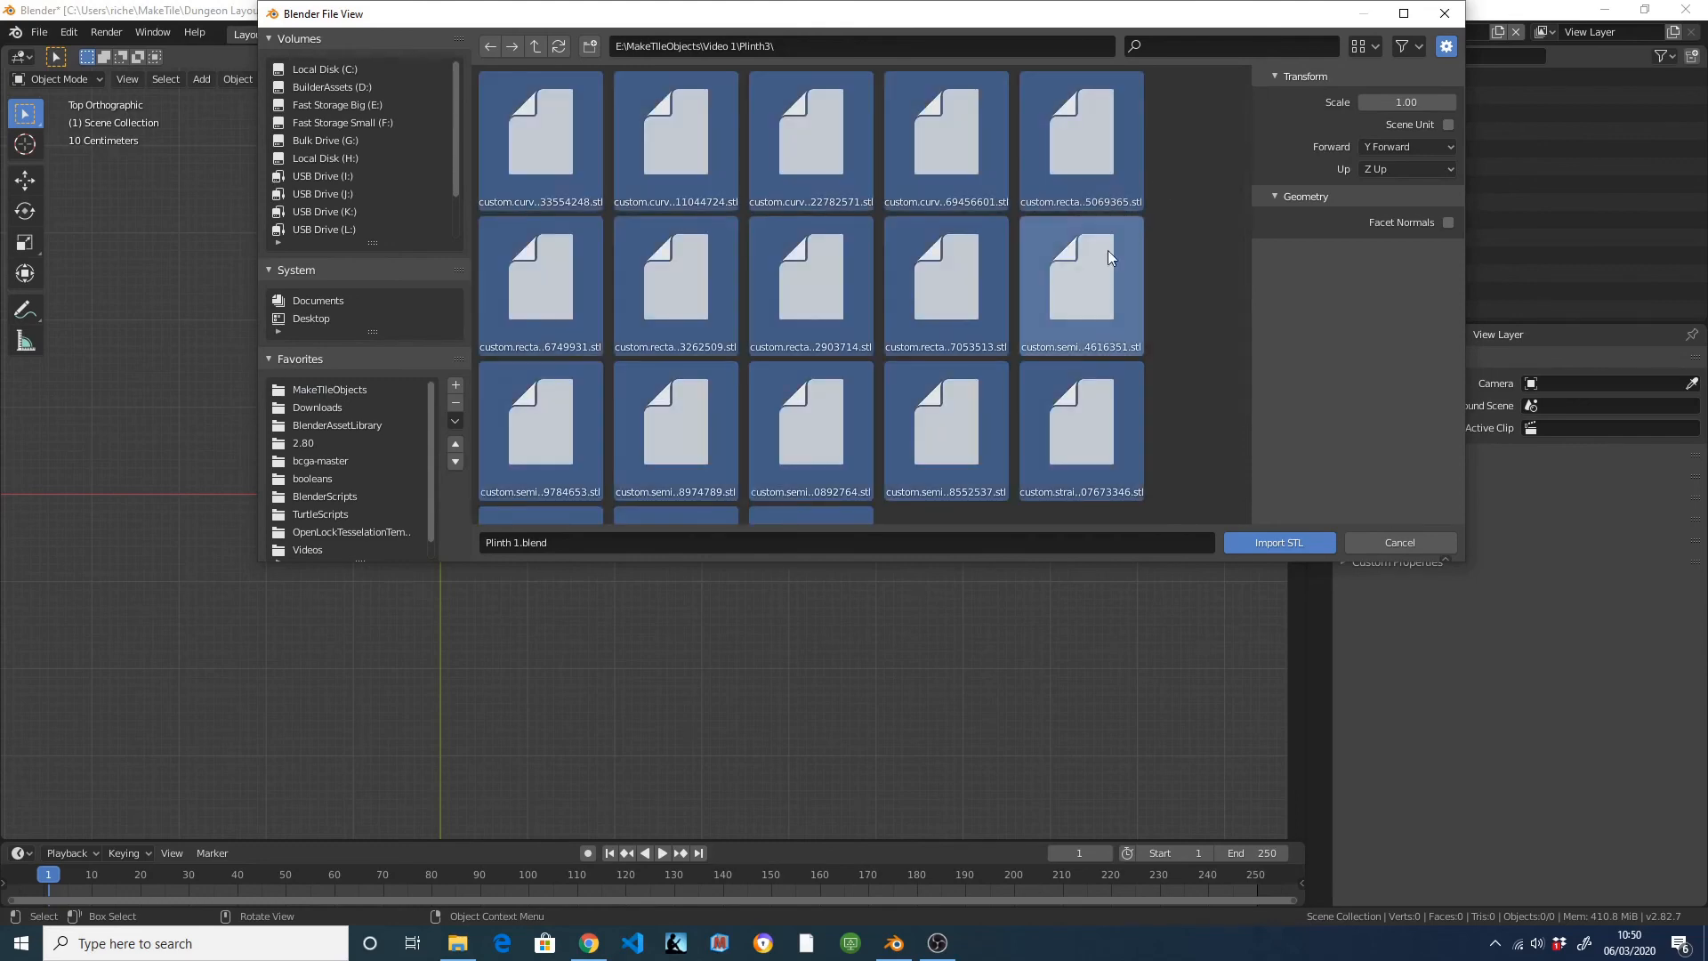
scroll(1160, 169, "down", 3)
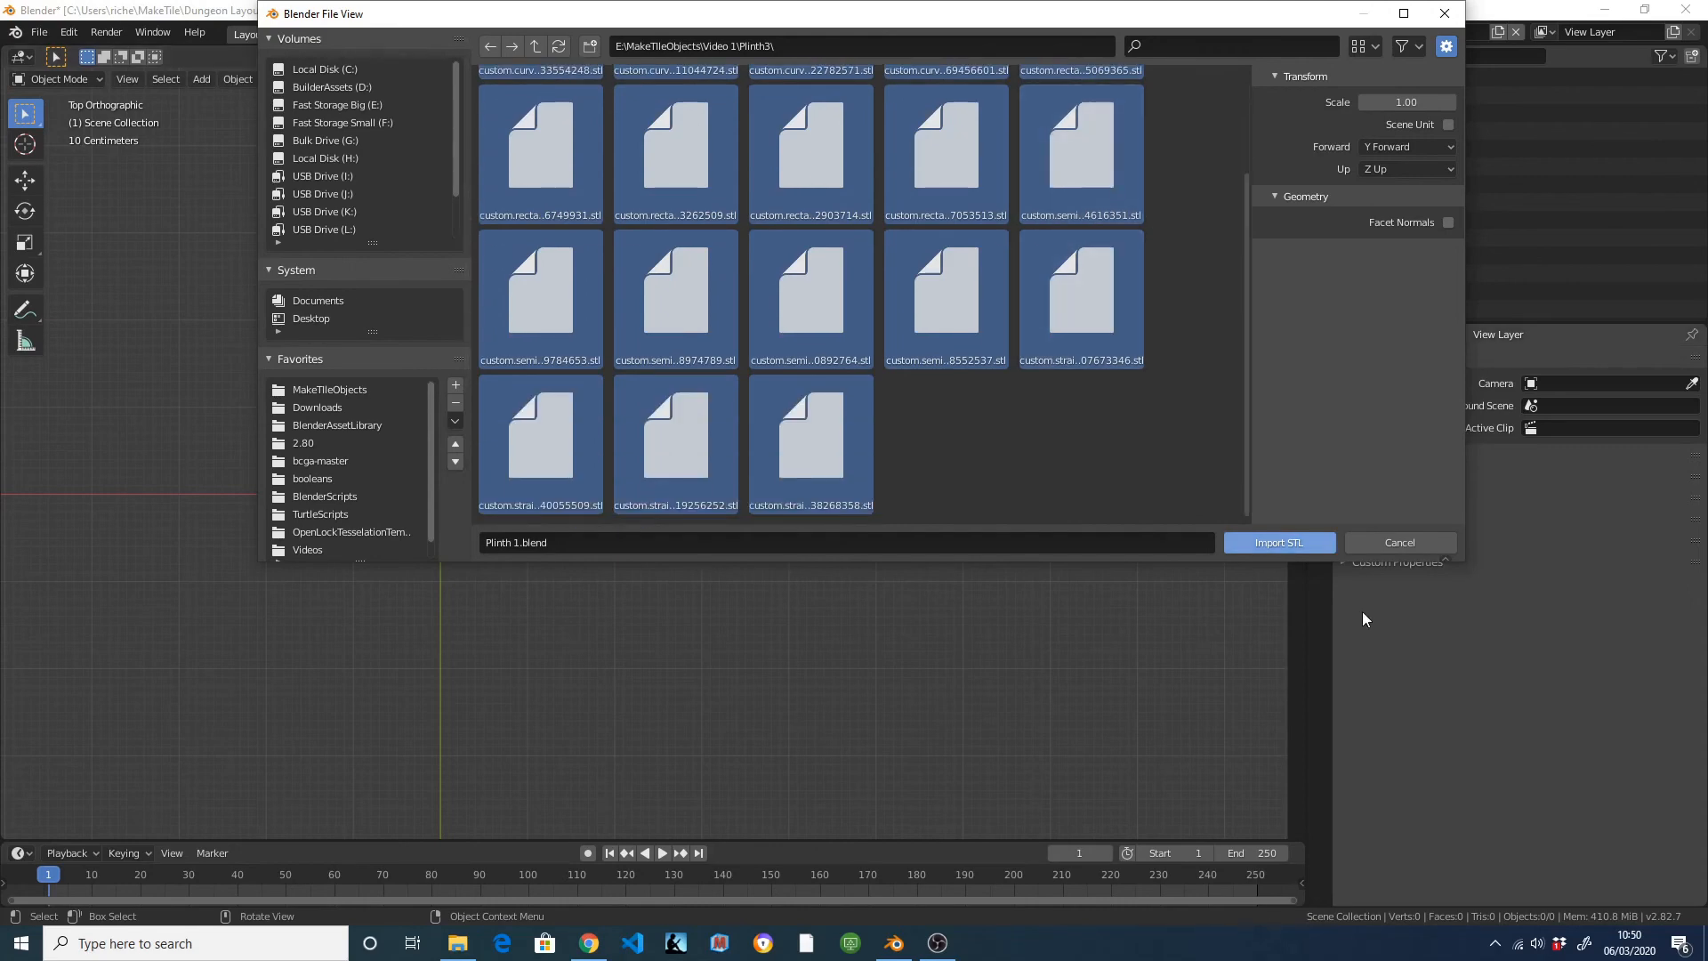
left_click(1297, 542)
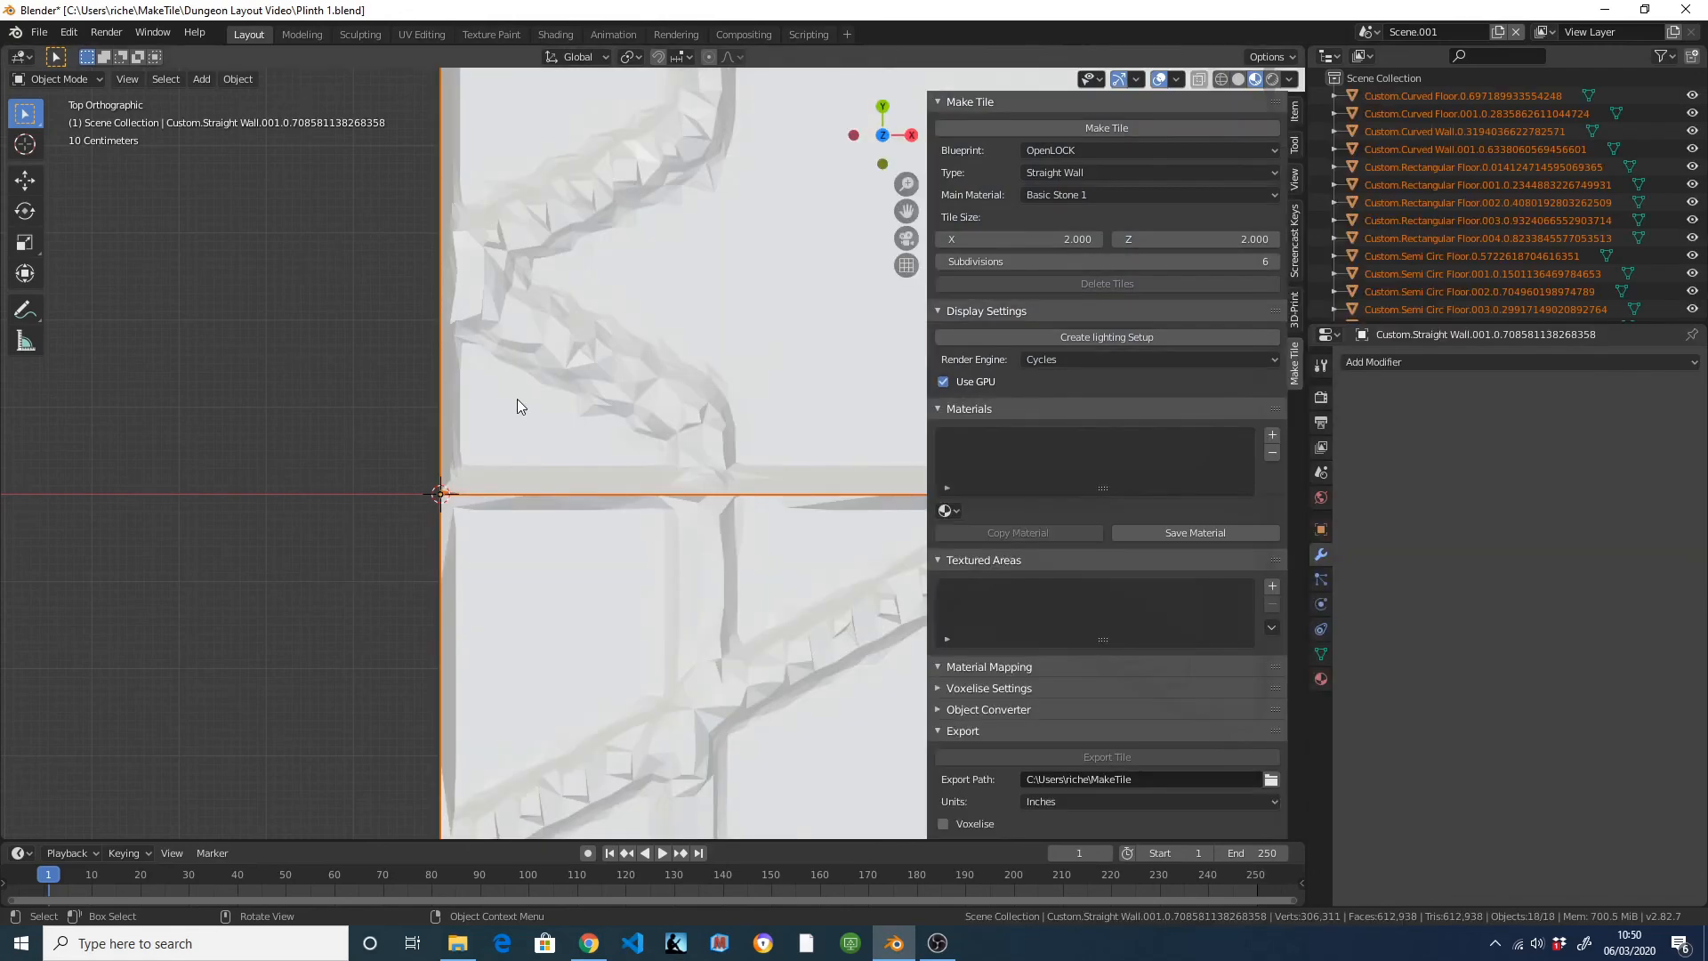
Inspect the imported plinth pieces from above and up close along the stepped sides and floor seams.
scroll(723, 460, "down", 10)
scroll(726, 447, "up", 2)
middle_click_drag(729, 473, 574, 509, "shift")
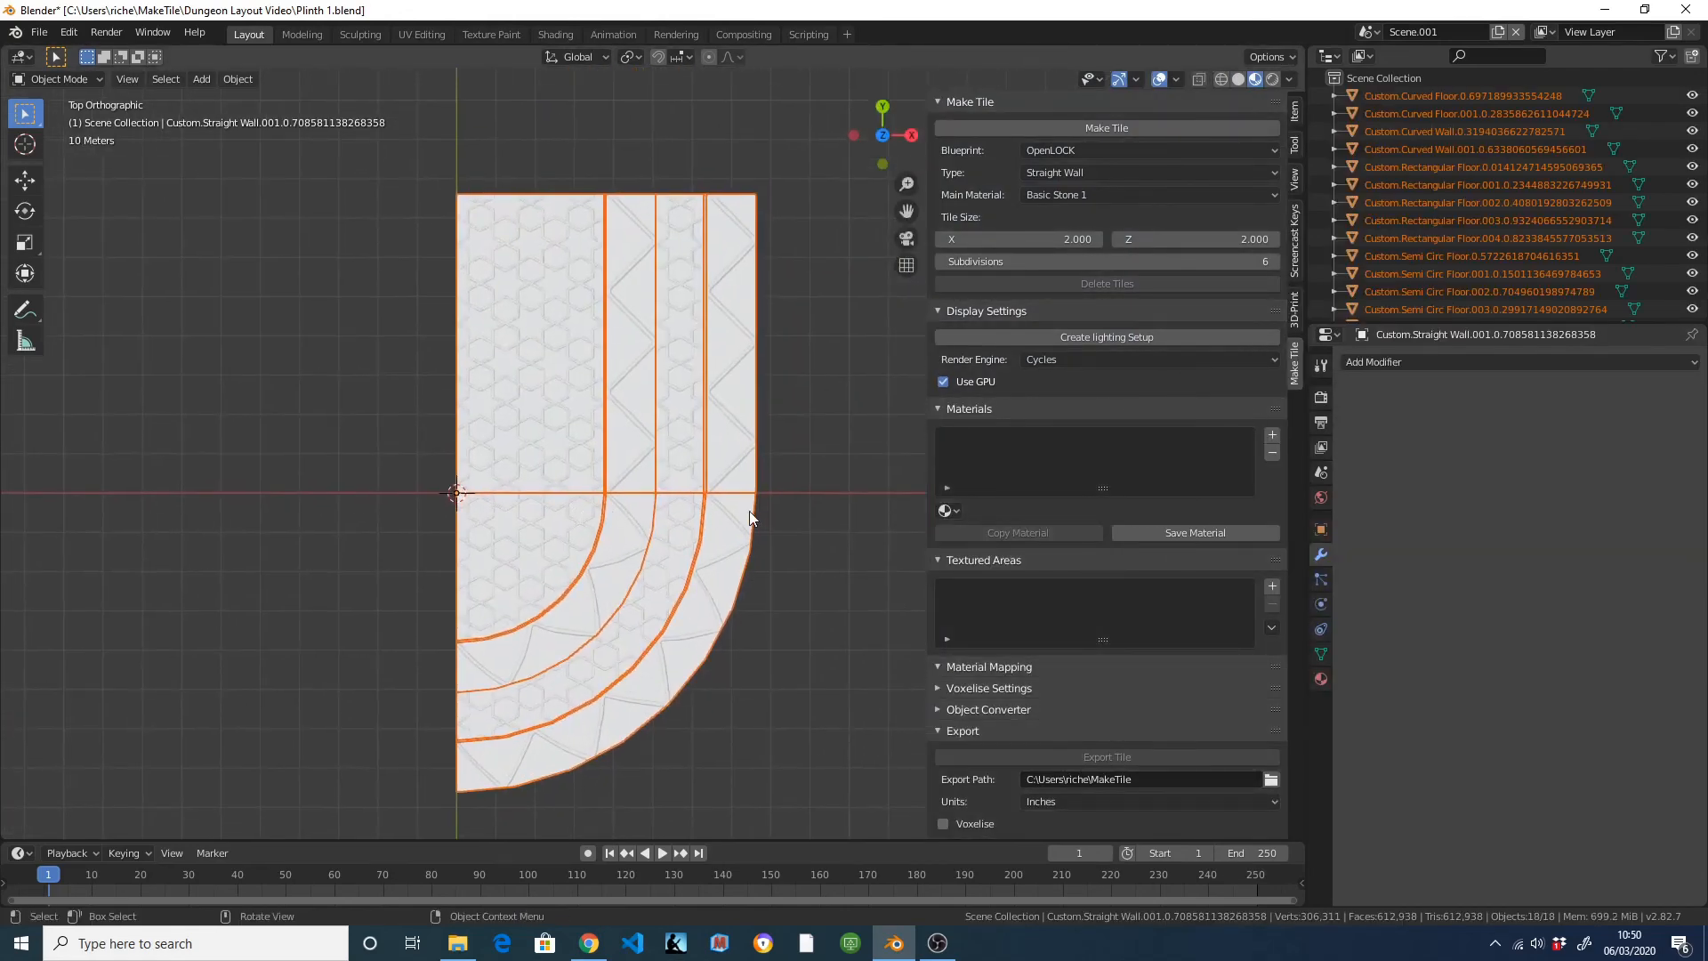
left_click(586, 578)
middle_click_drag(745, 432, 647, 391)
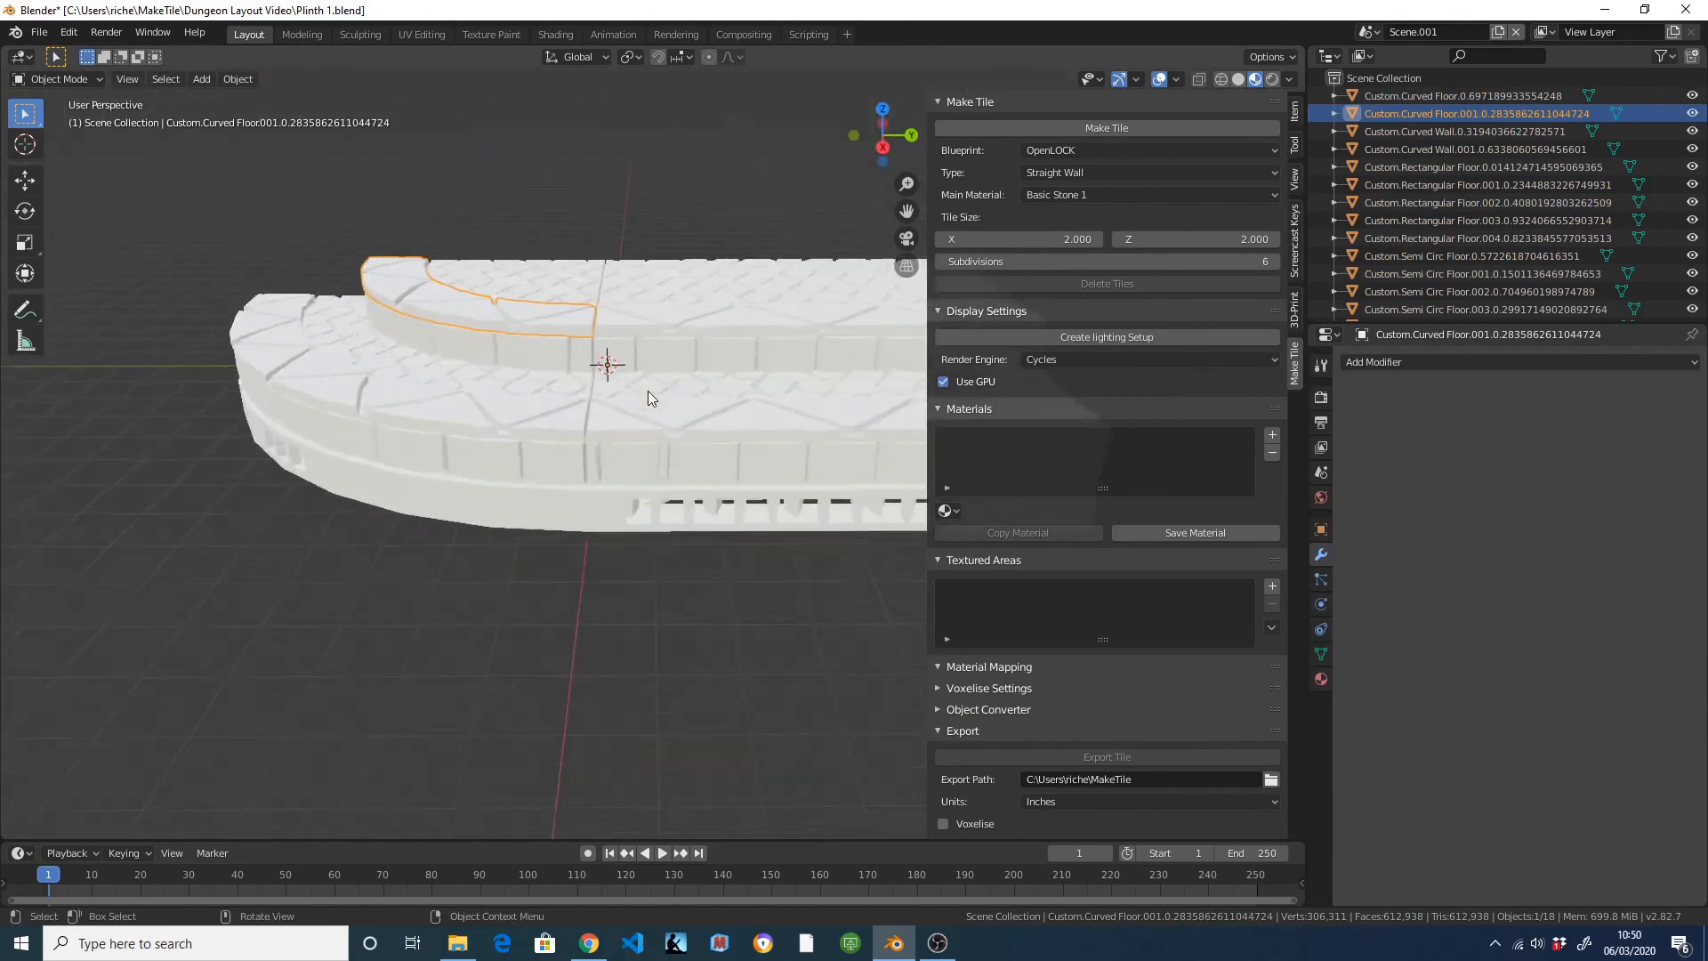
scroll(698, 460, "up", 2)
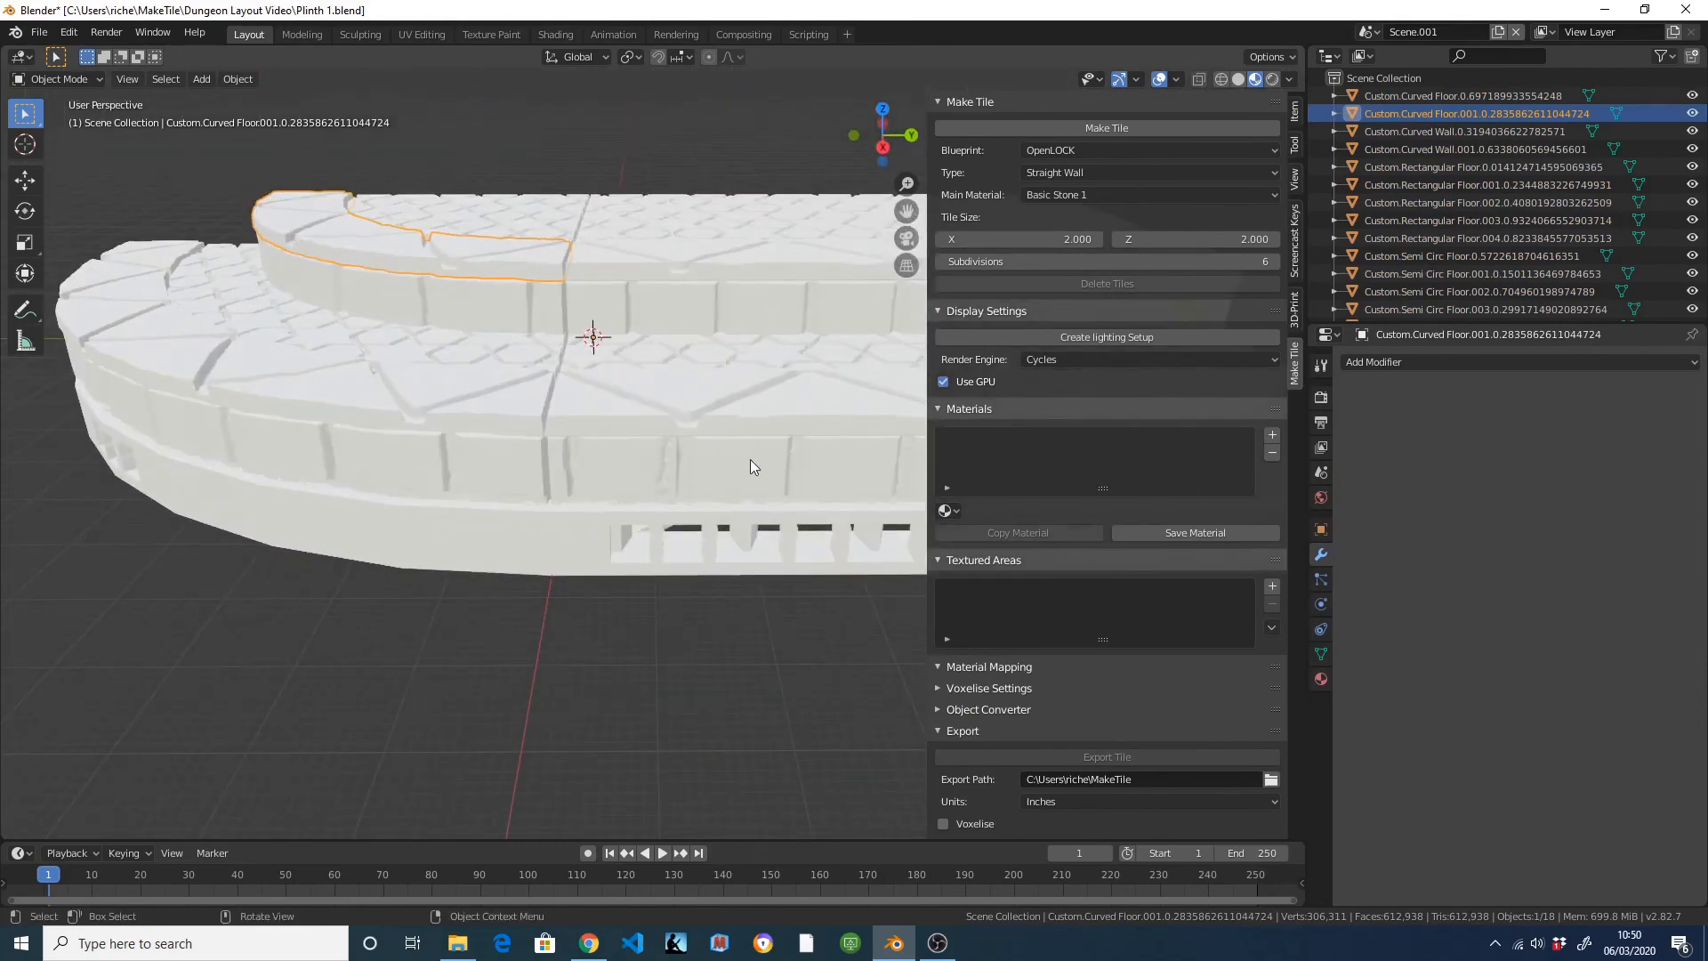
left_click(614, 304)
middle_click_drag(614, 304, 579, 304)
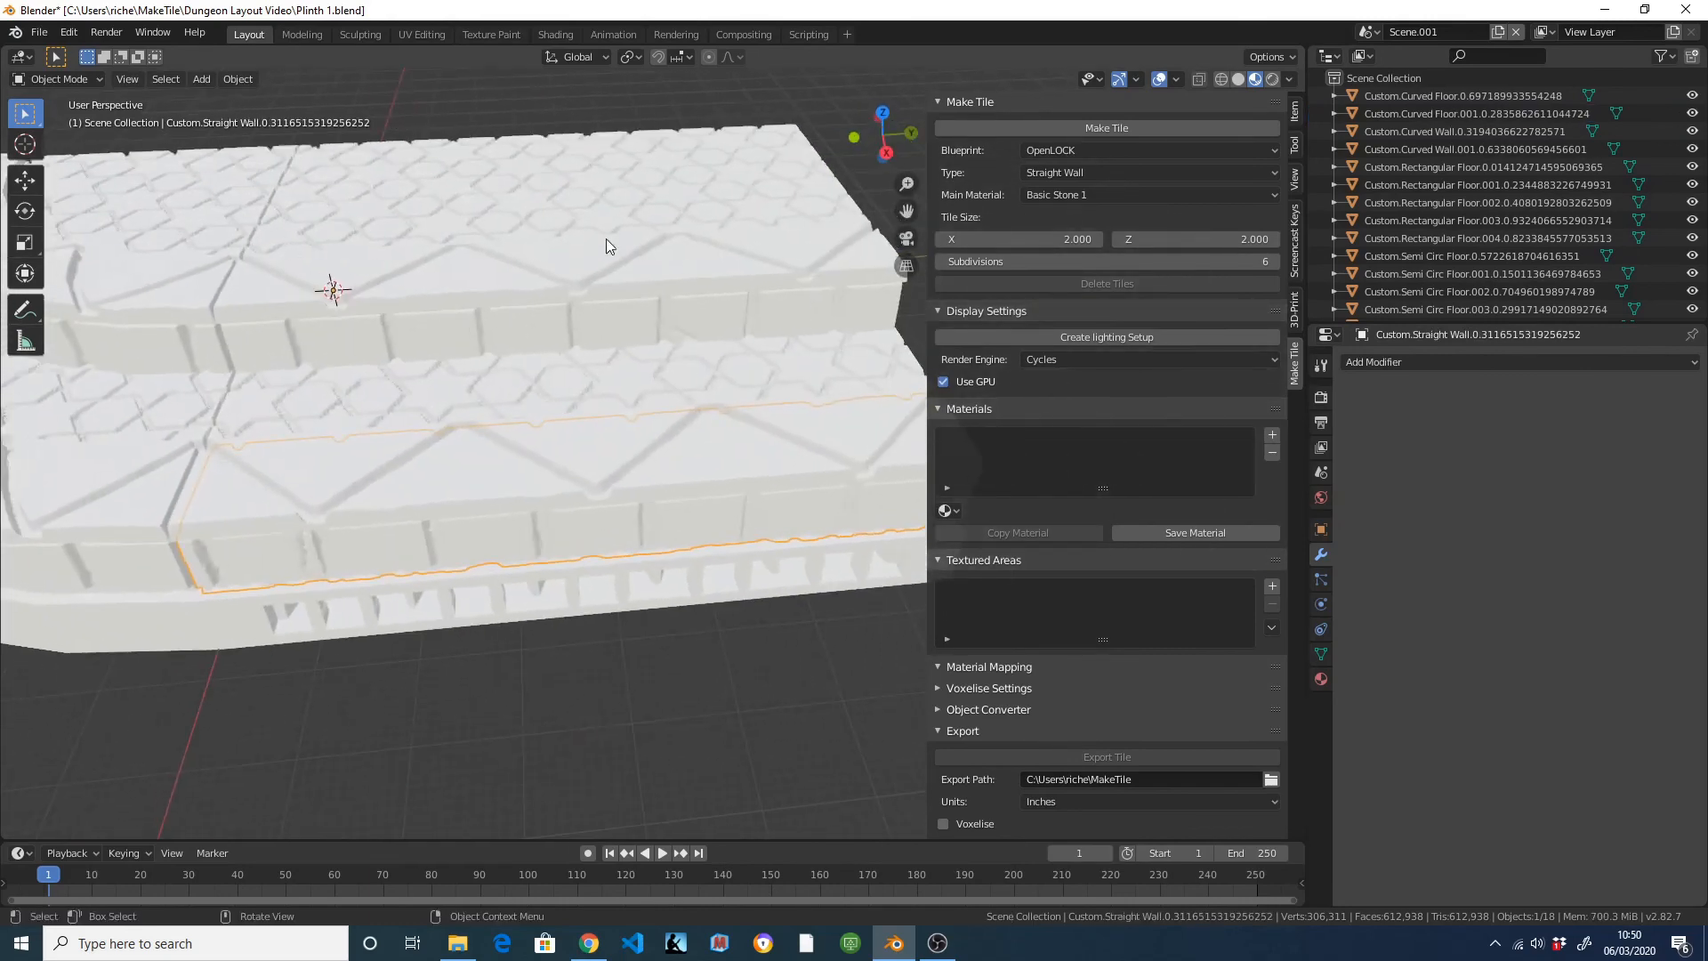
middle_click_drag(711, 290, 643, 315)
scroll(643, 315, "down", 5)
Box-select the pieces of the plinth's straight half and those of its curved half to check each group.
left_click_drag(598, 183, 788, 649)
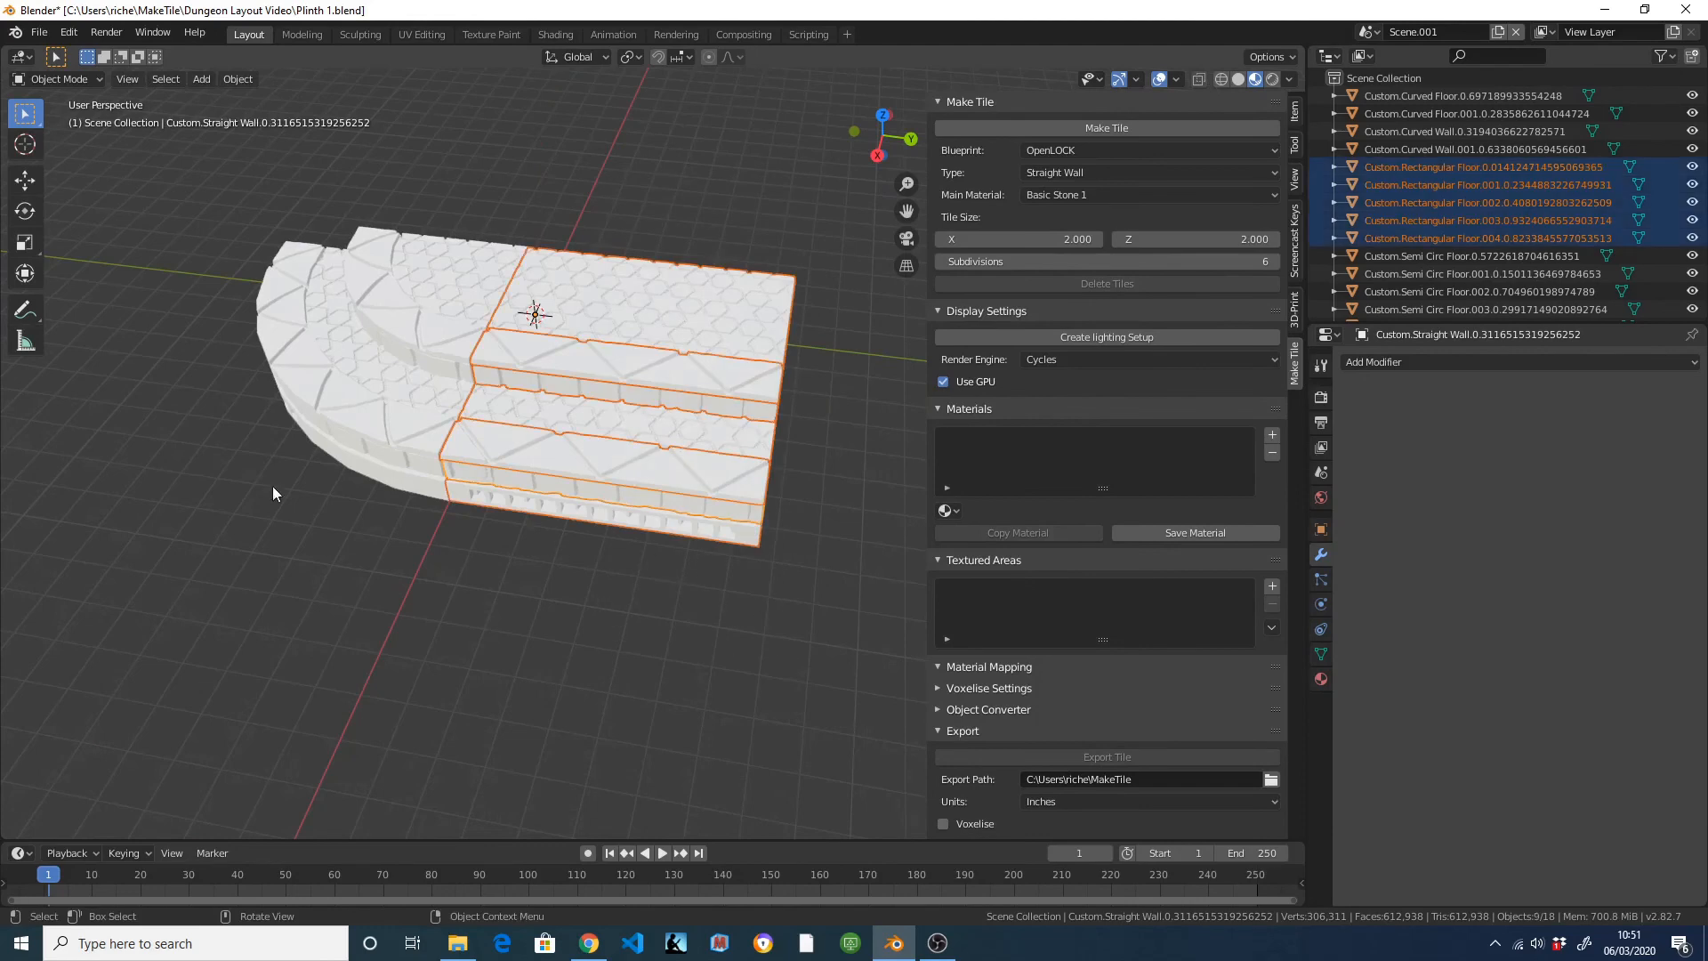
middle_click_drag(273, 486, 141, 297)
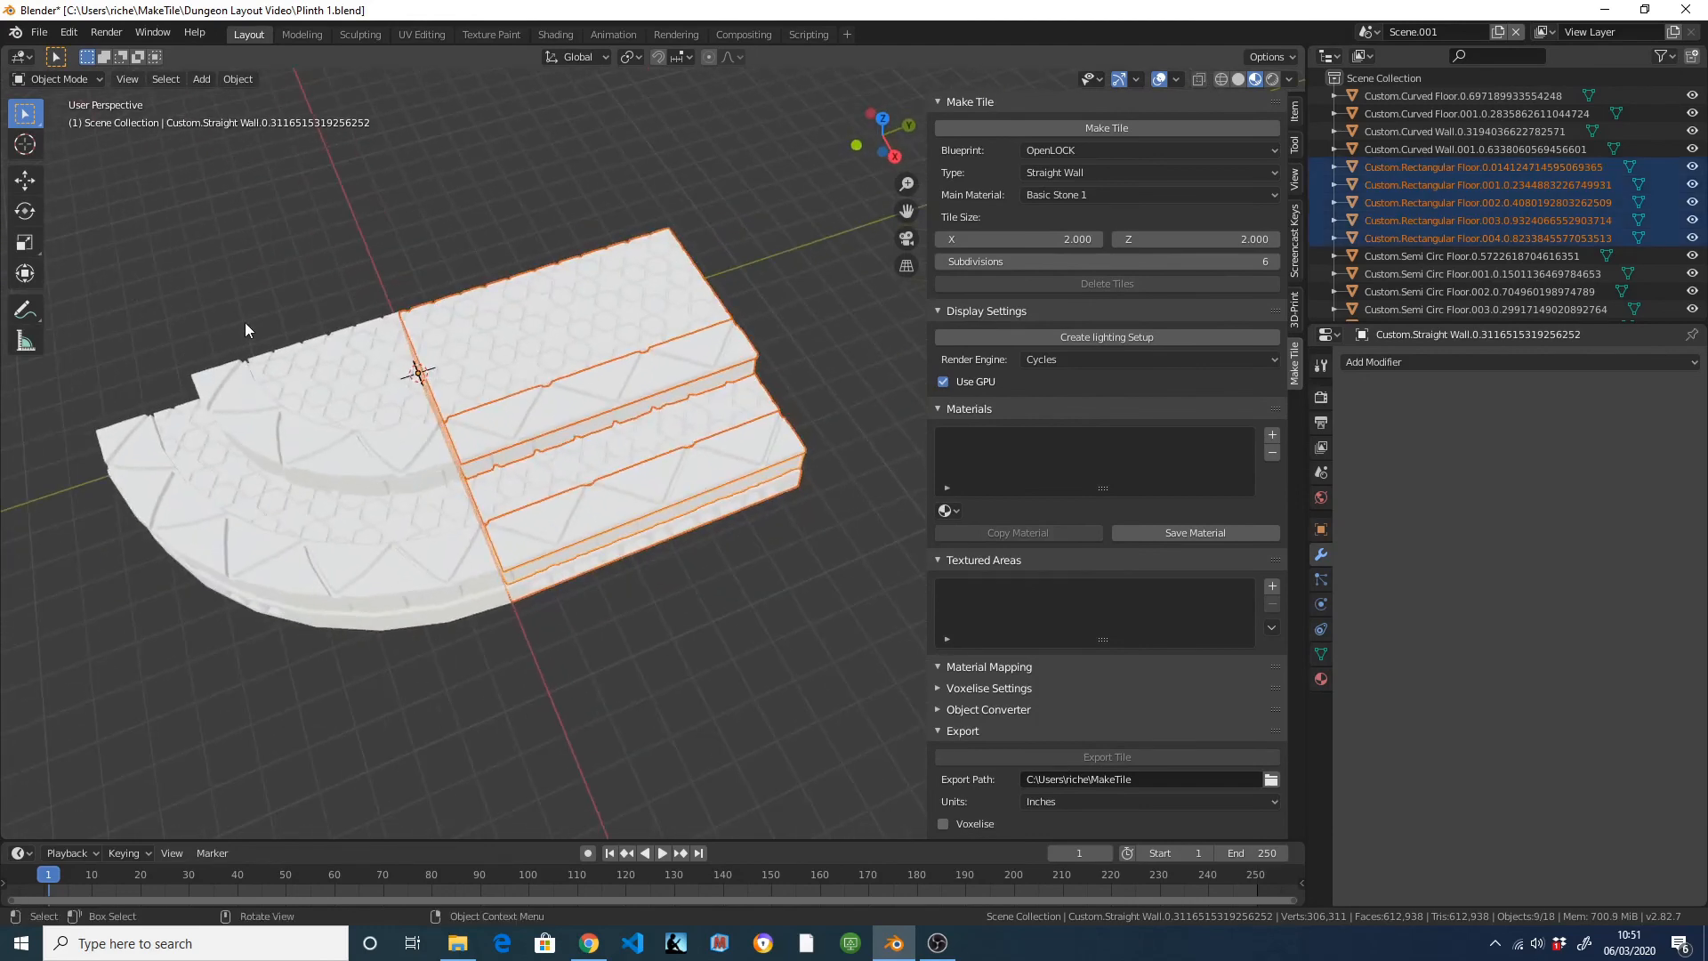
left_click(226, 347)
middle_click_drag(226, 345, 260, 278)
left_click_drag(229, 267, 491, 719)
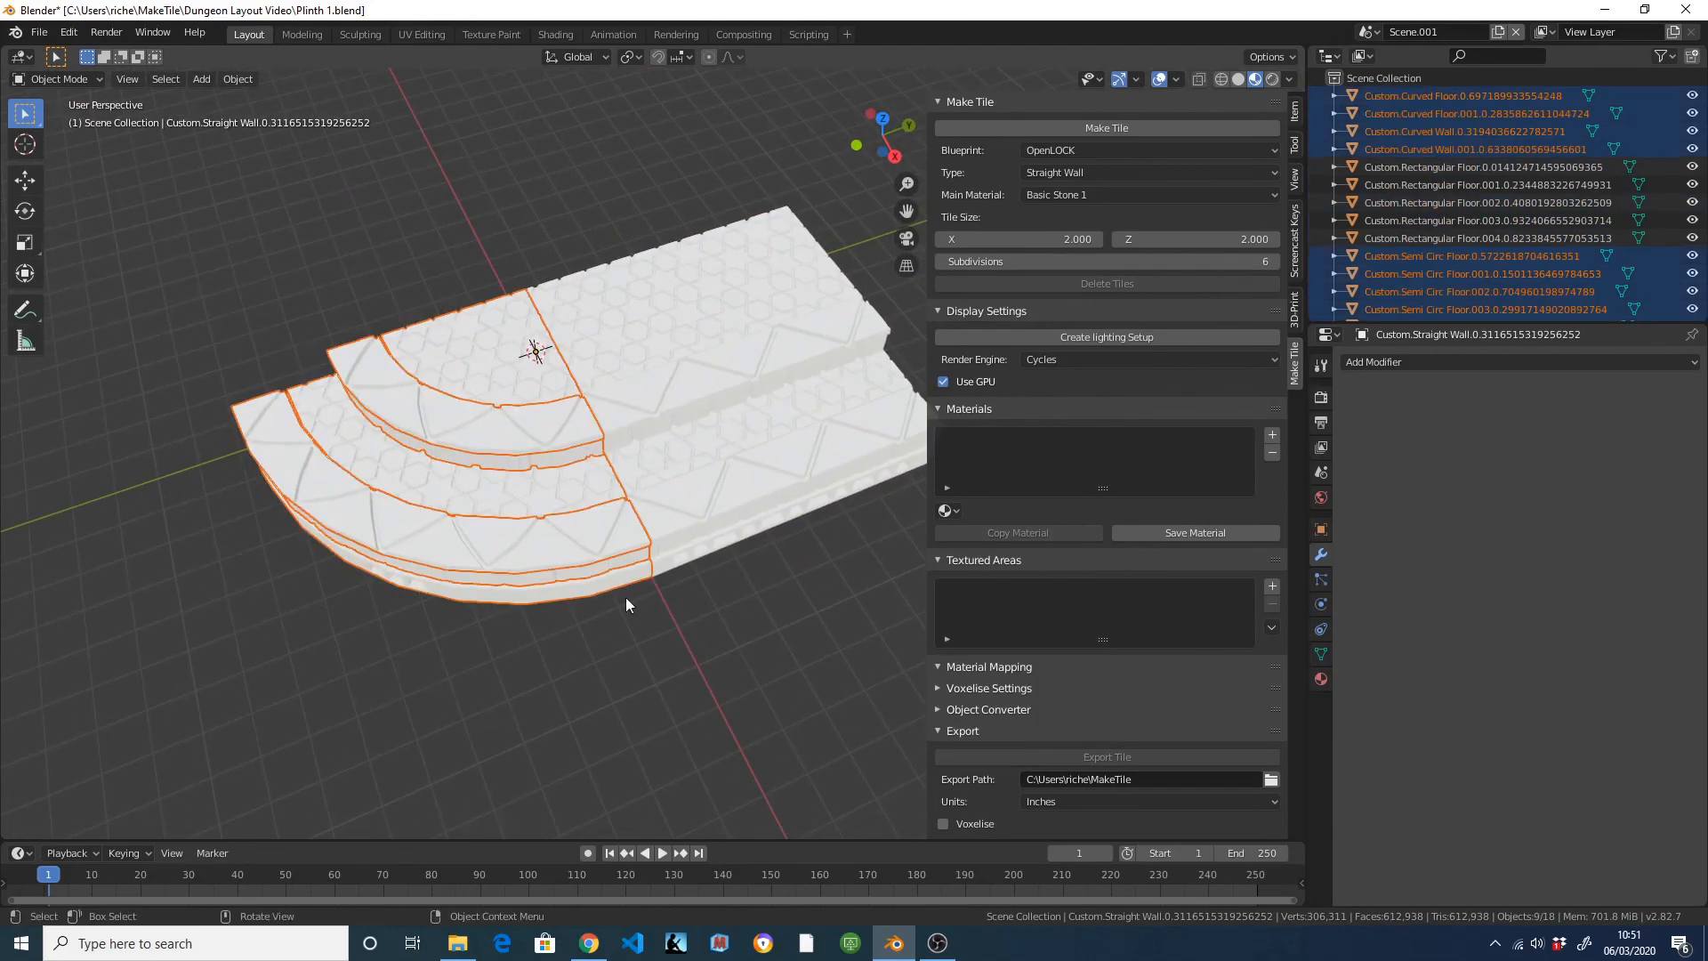
Join all the pieces of the plinth's straight half into a single object.
left_click(803, 654)
middle_click_drag(804, 647, 746, 638)
middle_click_drag(750, 169, 648, 161, "shift")
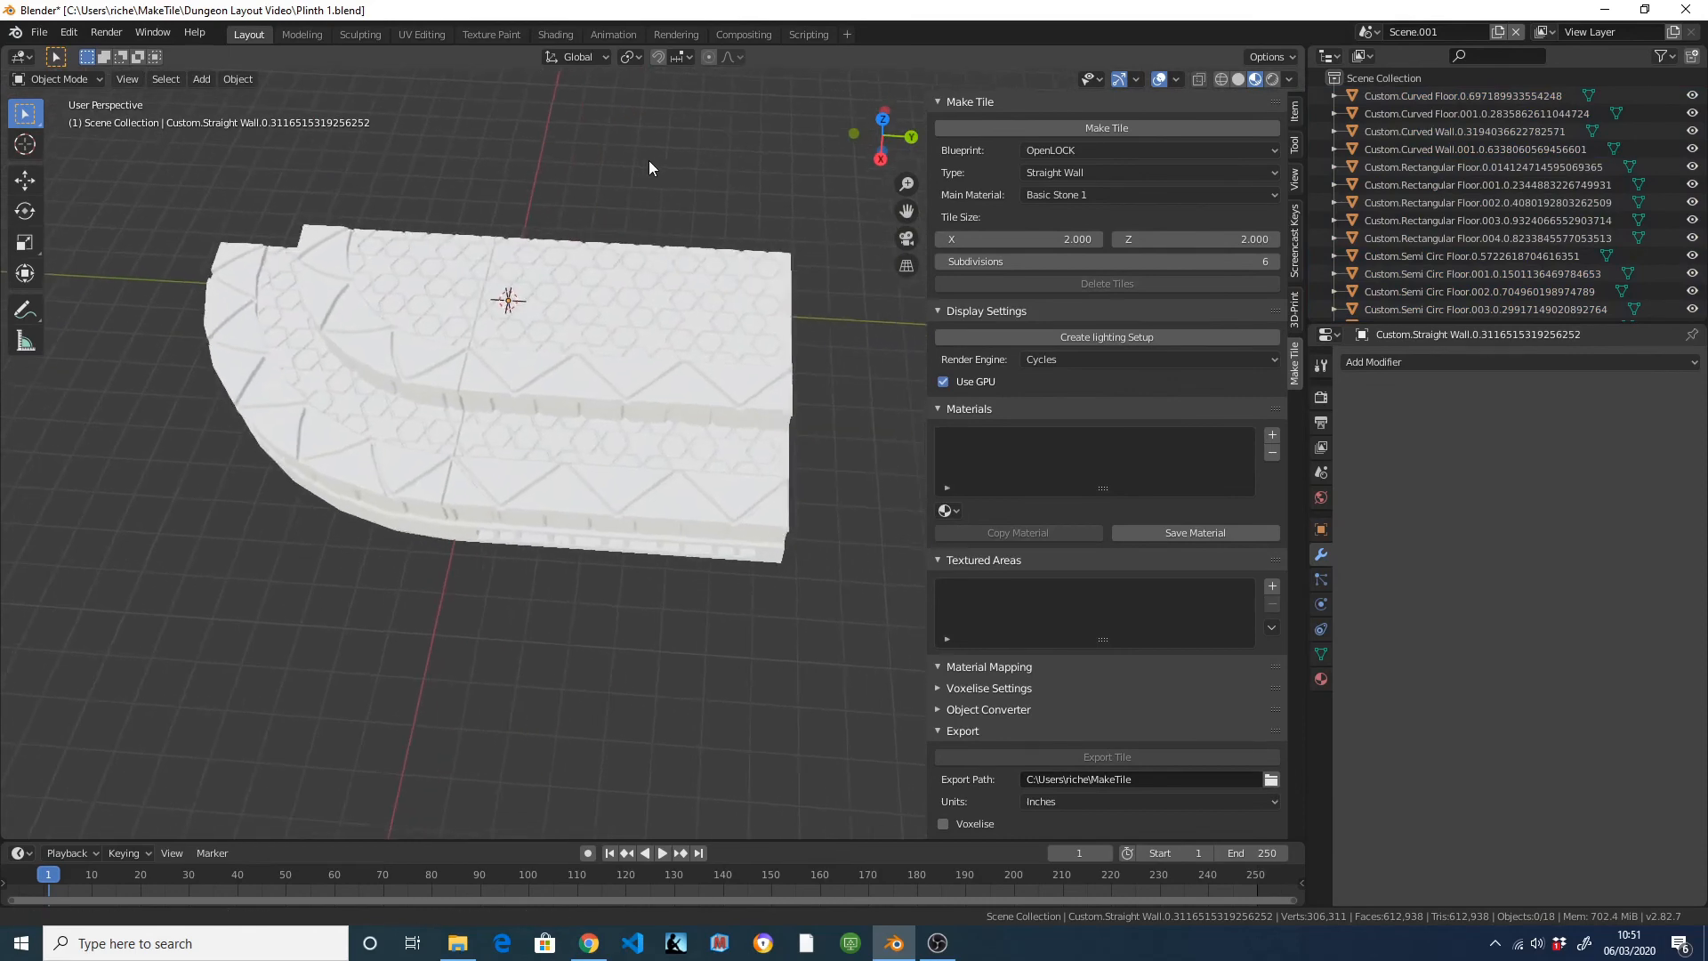
left_click_drag(585, 123, 873, 653)
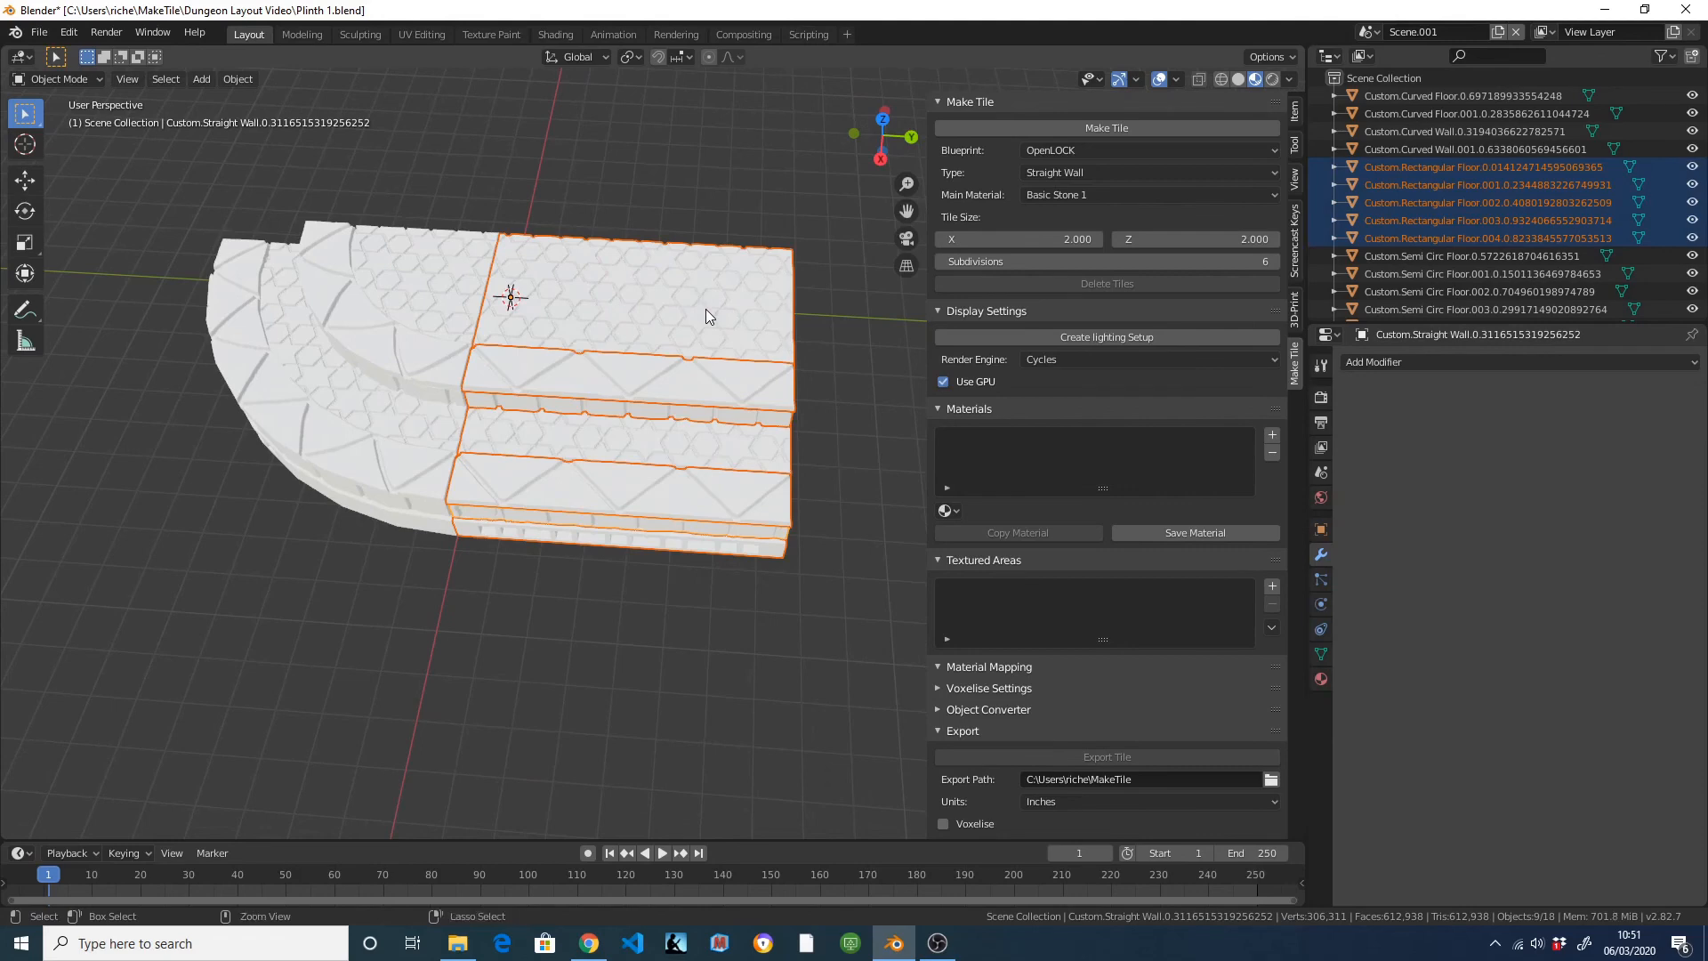
key("ctrl+j")
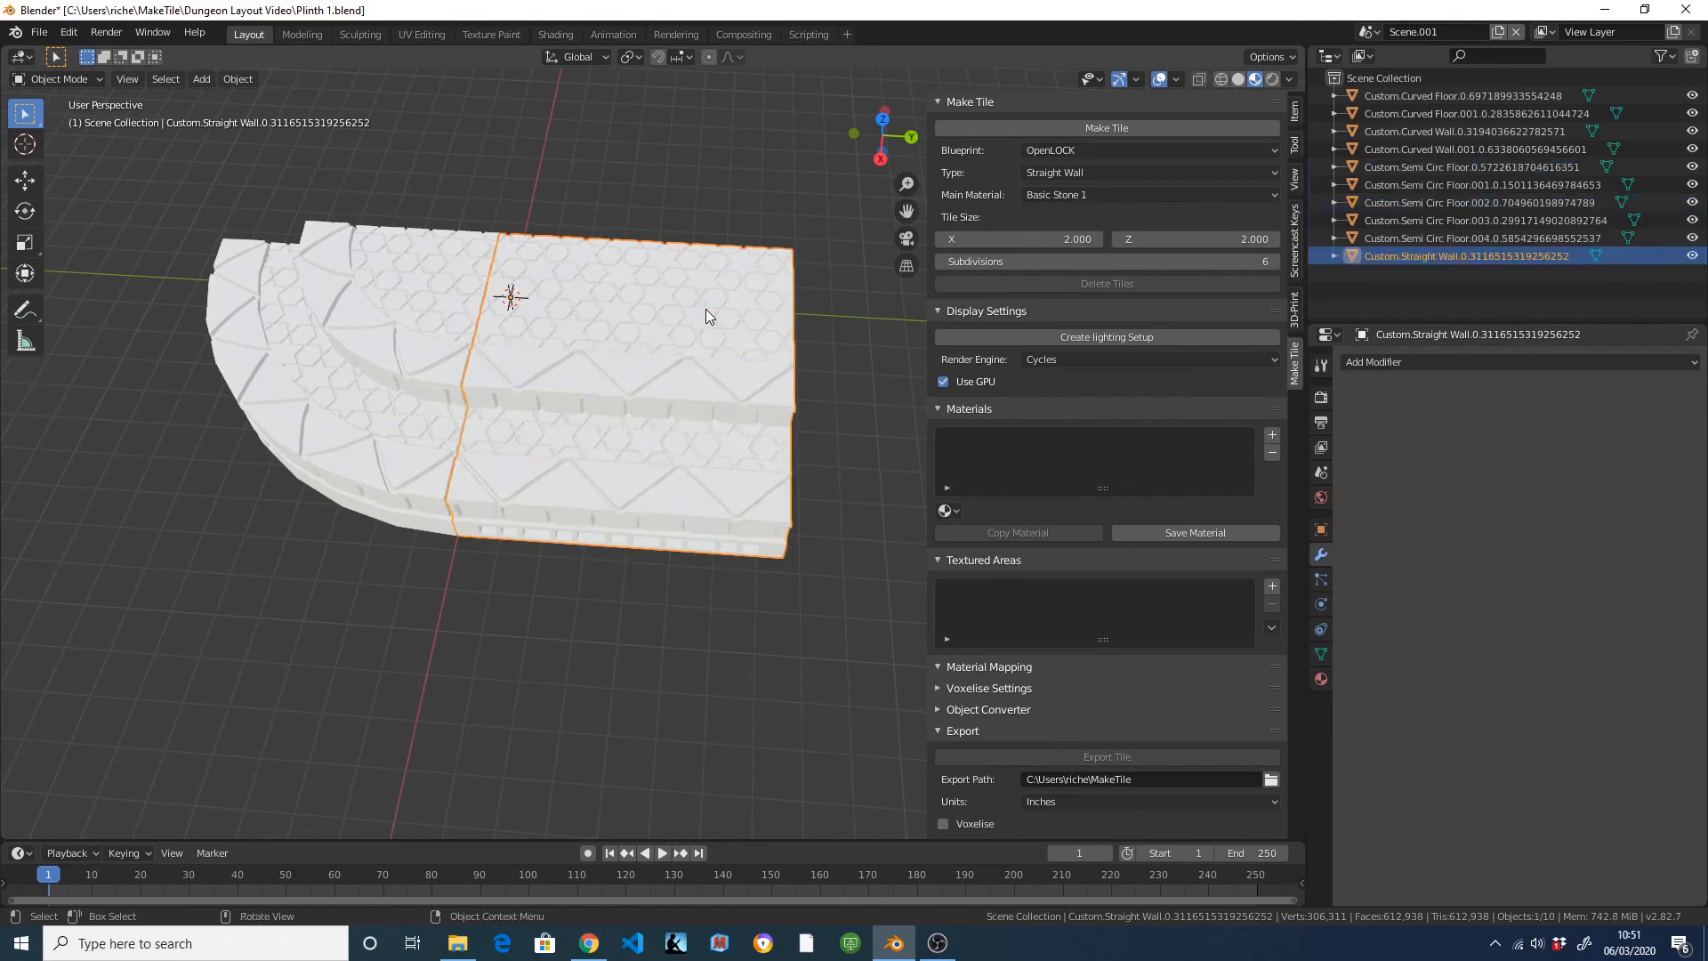
Join all the pieces of the plinth's curved half into a single object.
left_click(337, 202)
middle_click_drag(355, 229, 504, 253, "shift")
left_click_drag(277, 208, 522, 635)
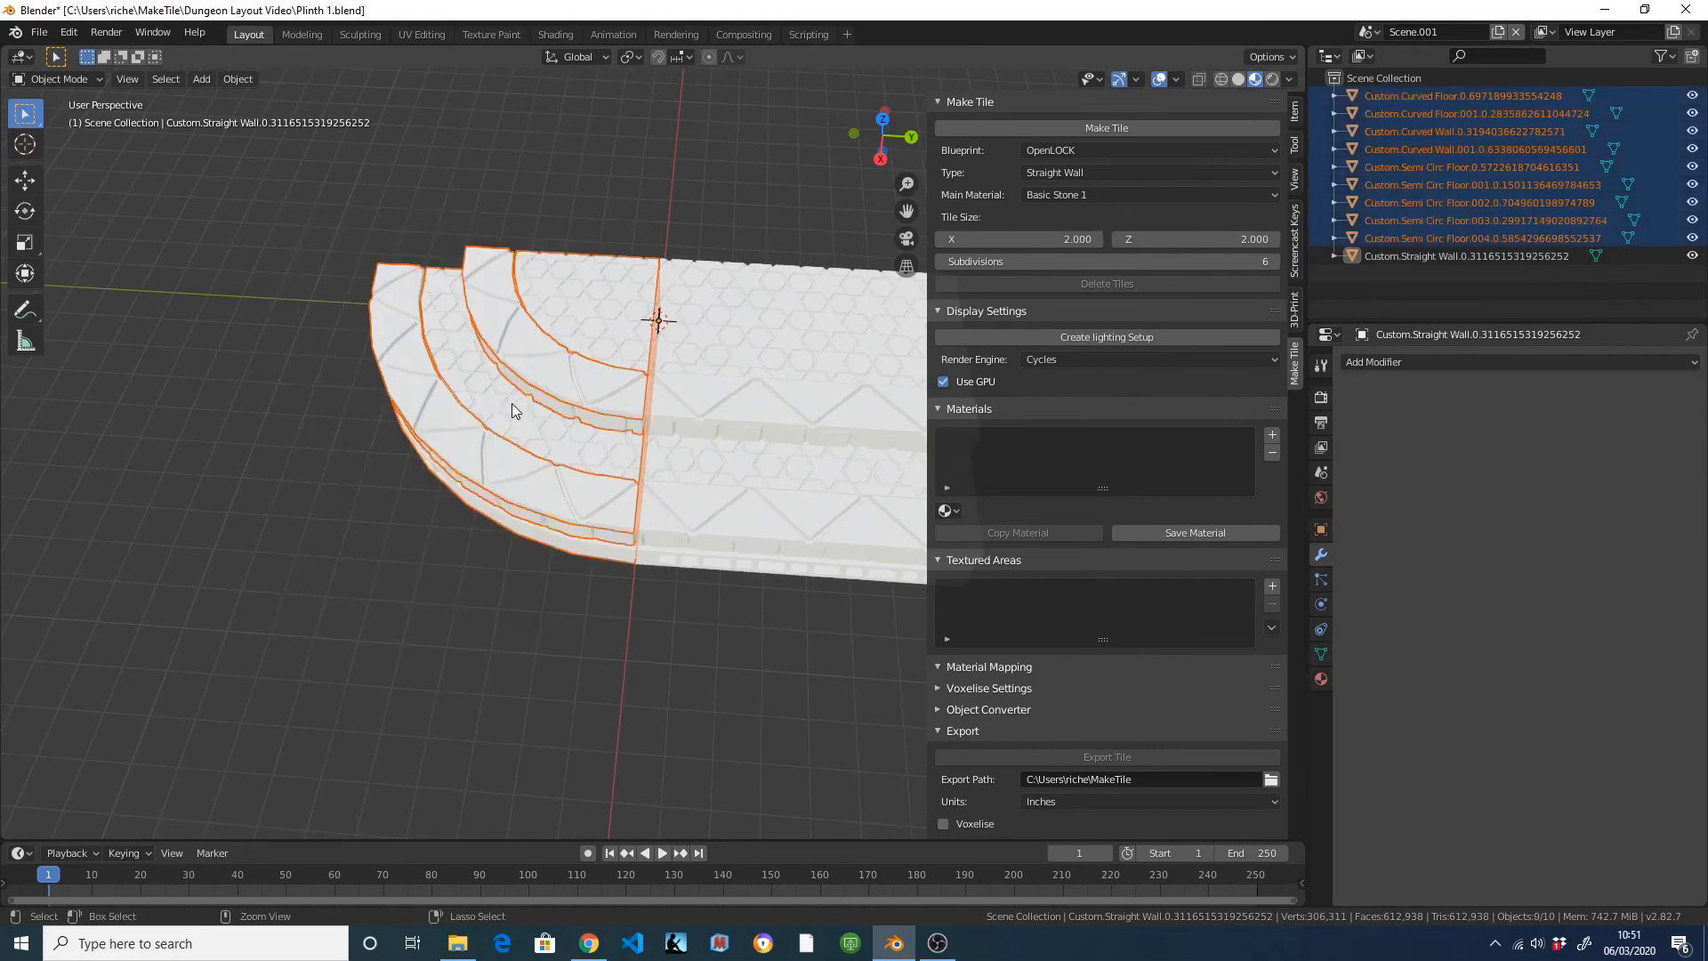
key("ctrl+j")
left_click(563, 315)
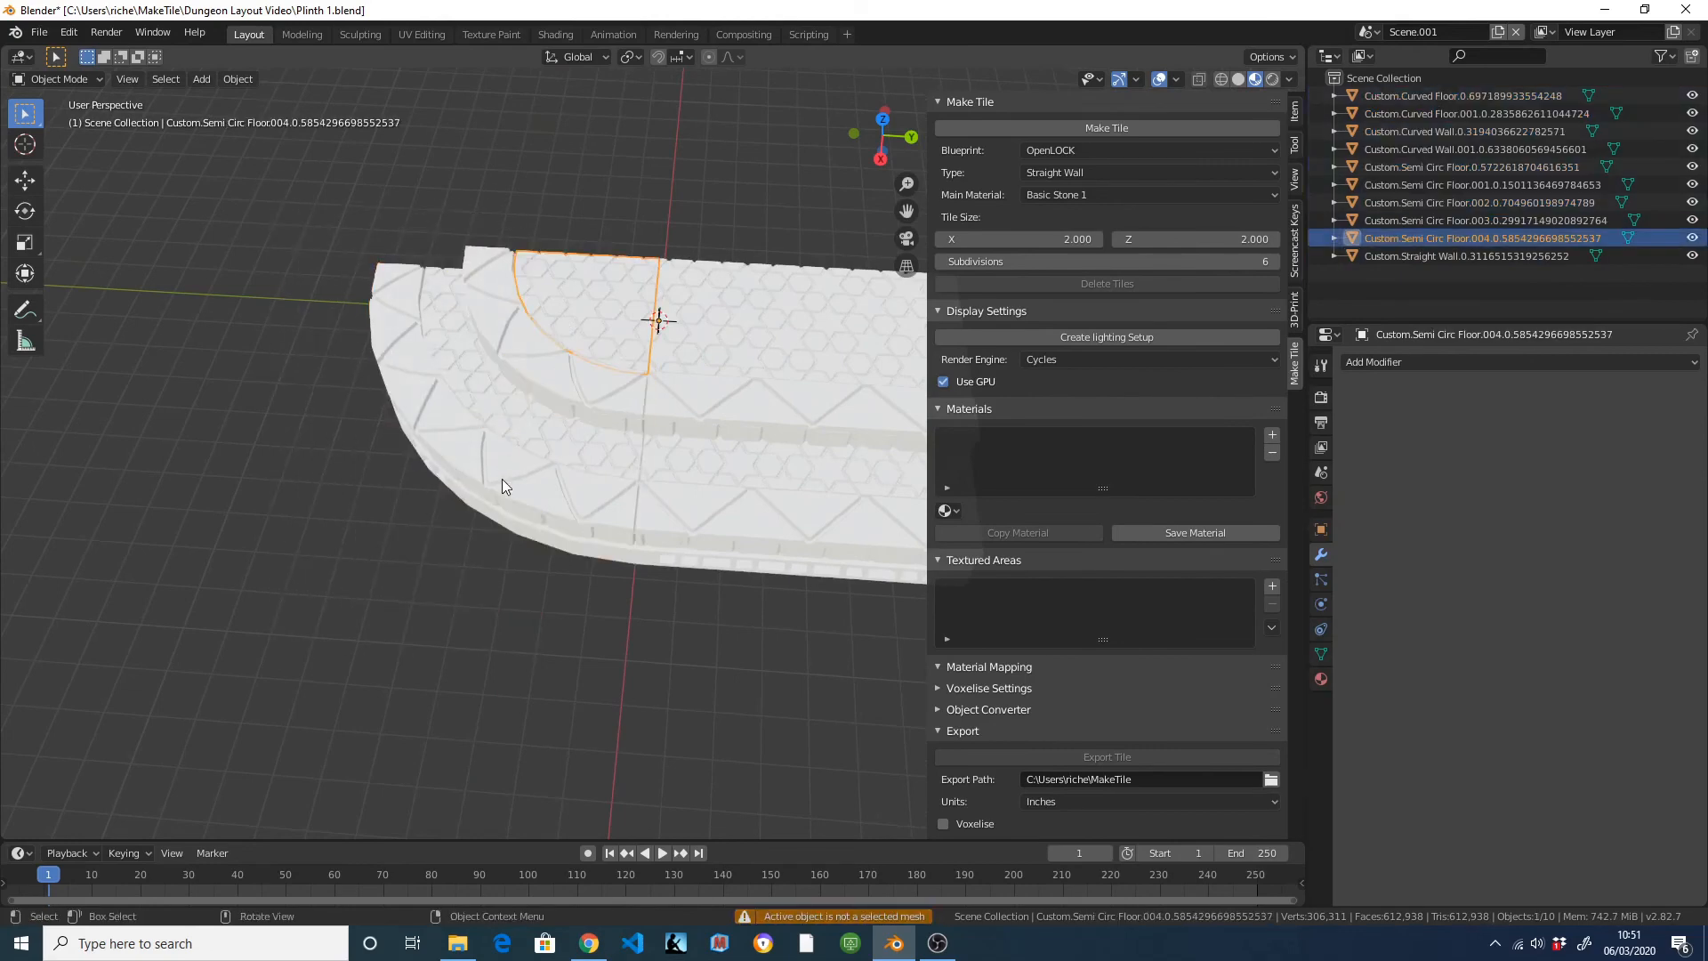
left_click_drag(311, 211, 573, 616)
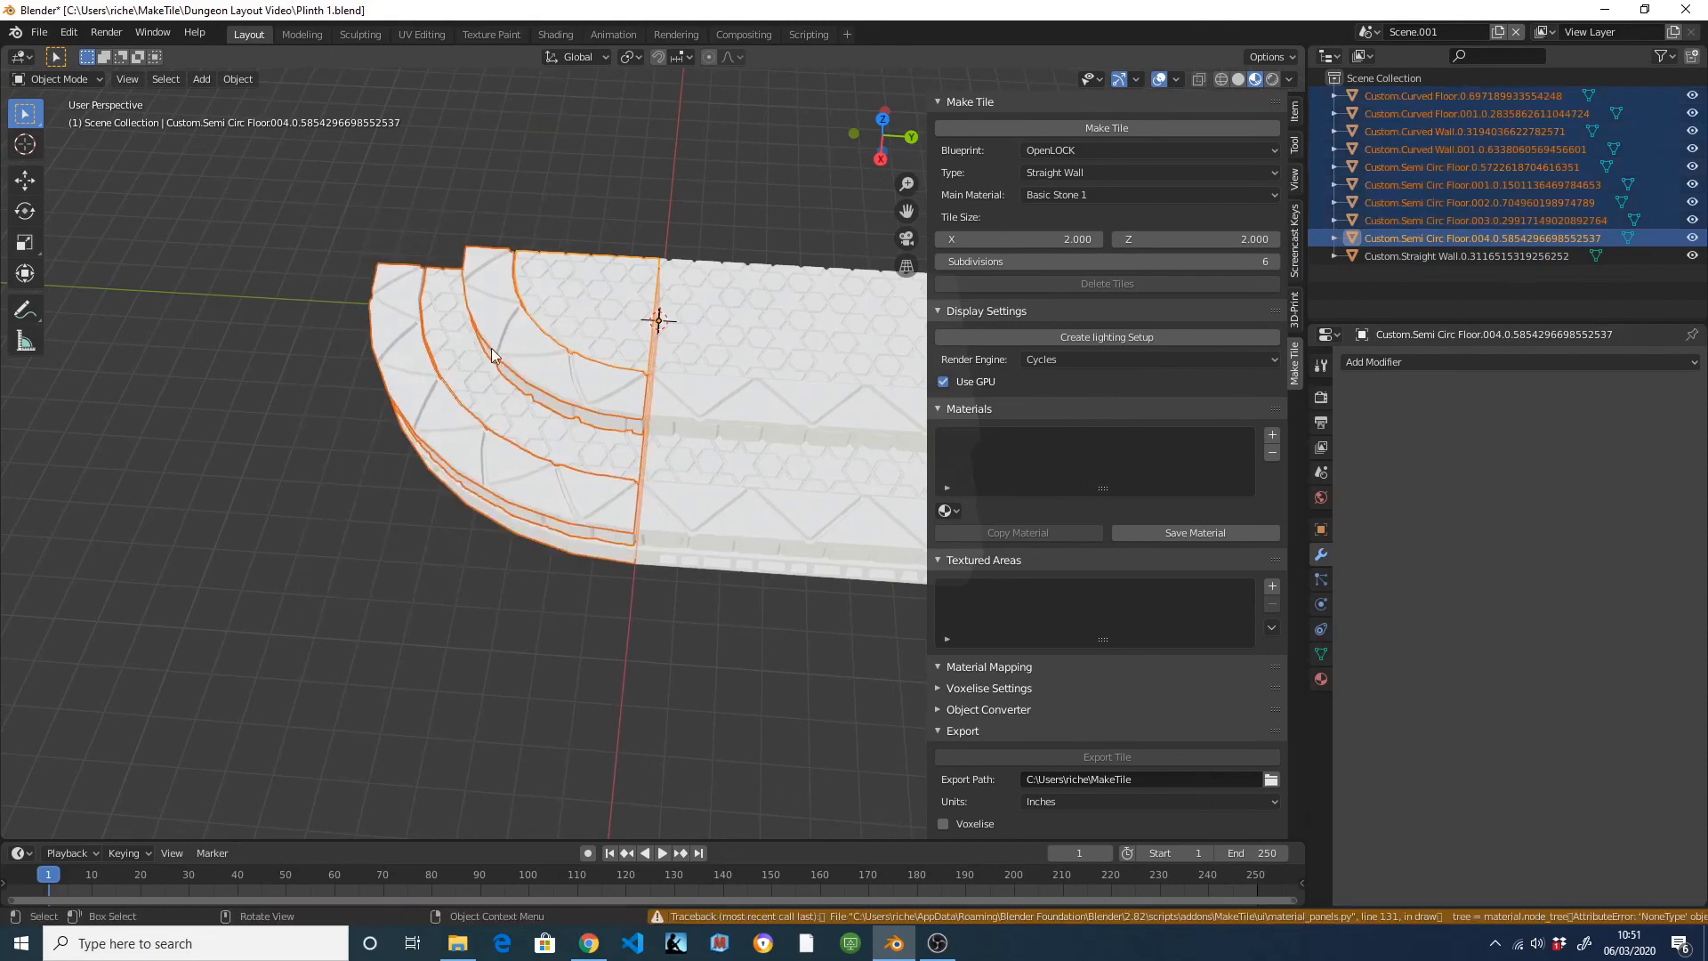
key("ctrl+j")
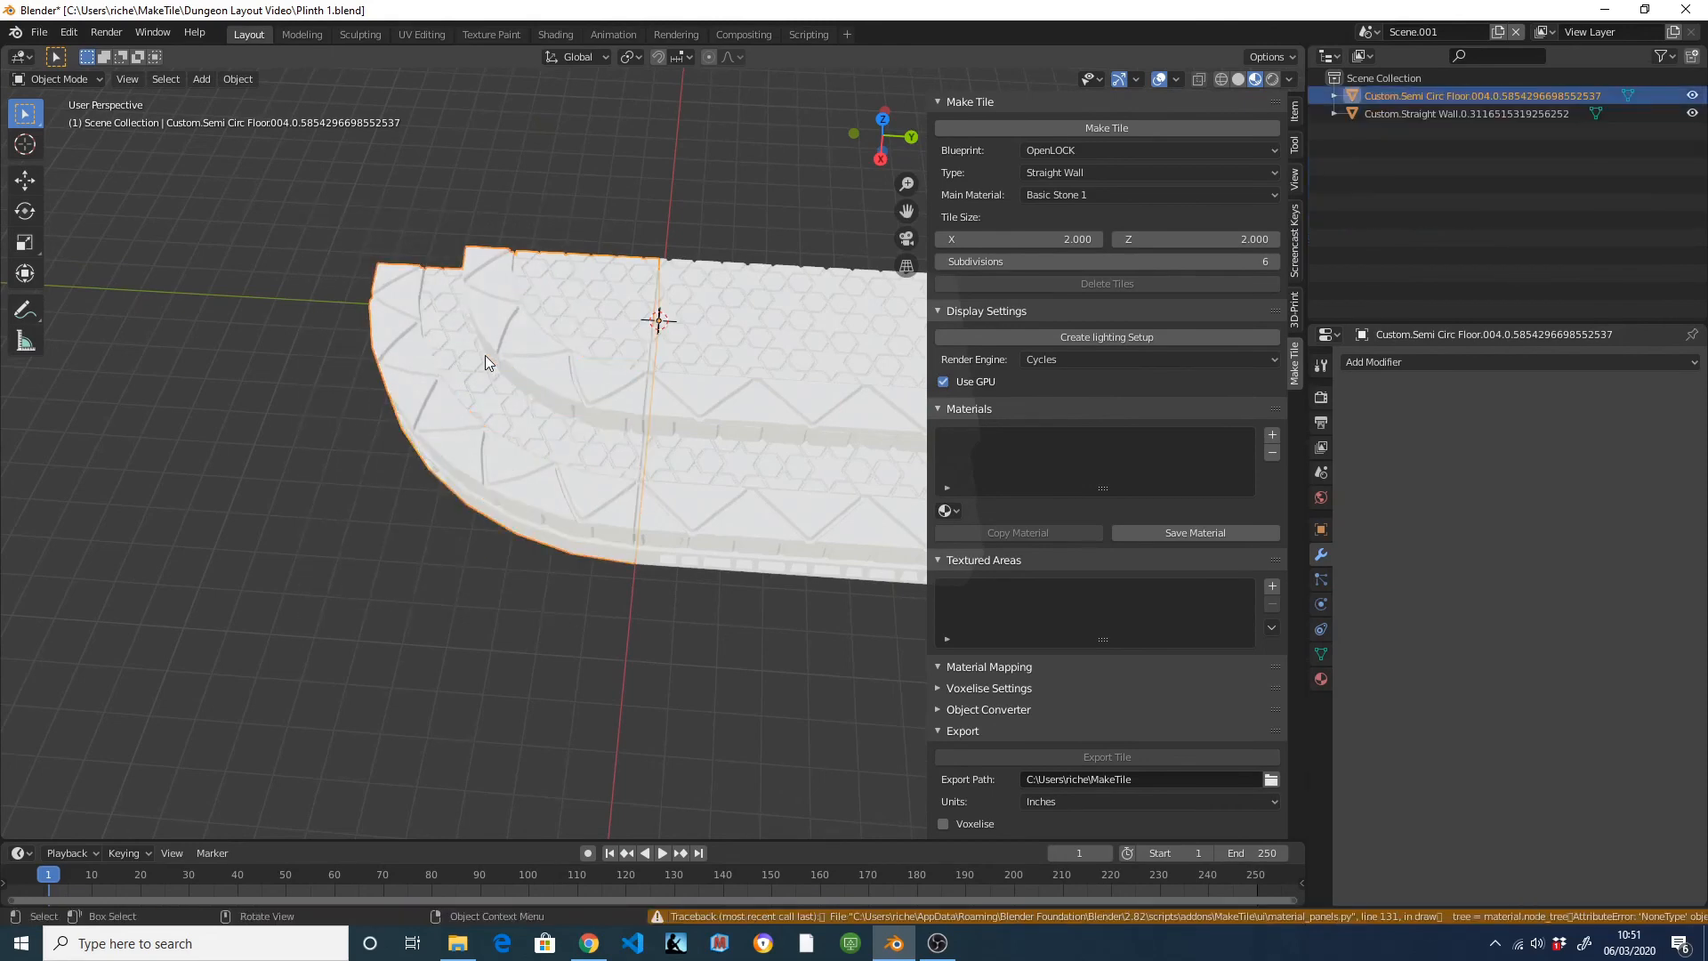
Examine the joined curved half's mesh in Edit Mode, selecting all linked geometry of the upper step's wall to check whether the parts are separate.
middle_click_drag(484, 355, 754, 529)
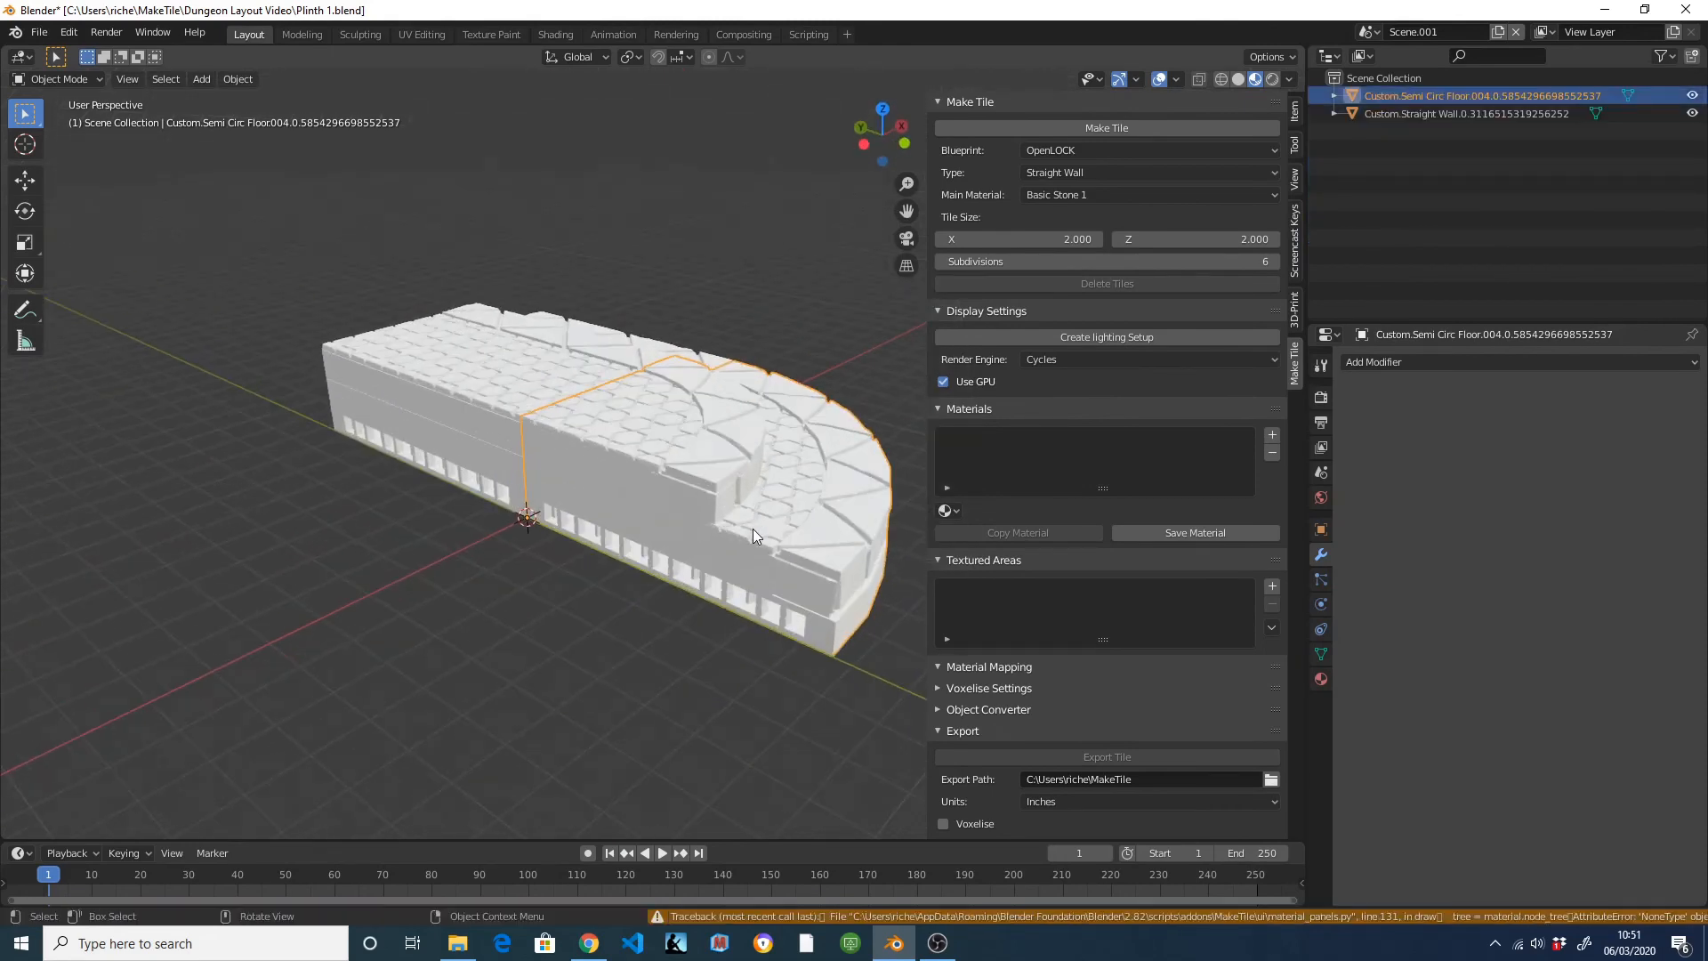
key("Tab")
middle_click_drag(536, 552, 596, 532)
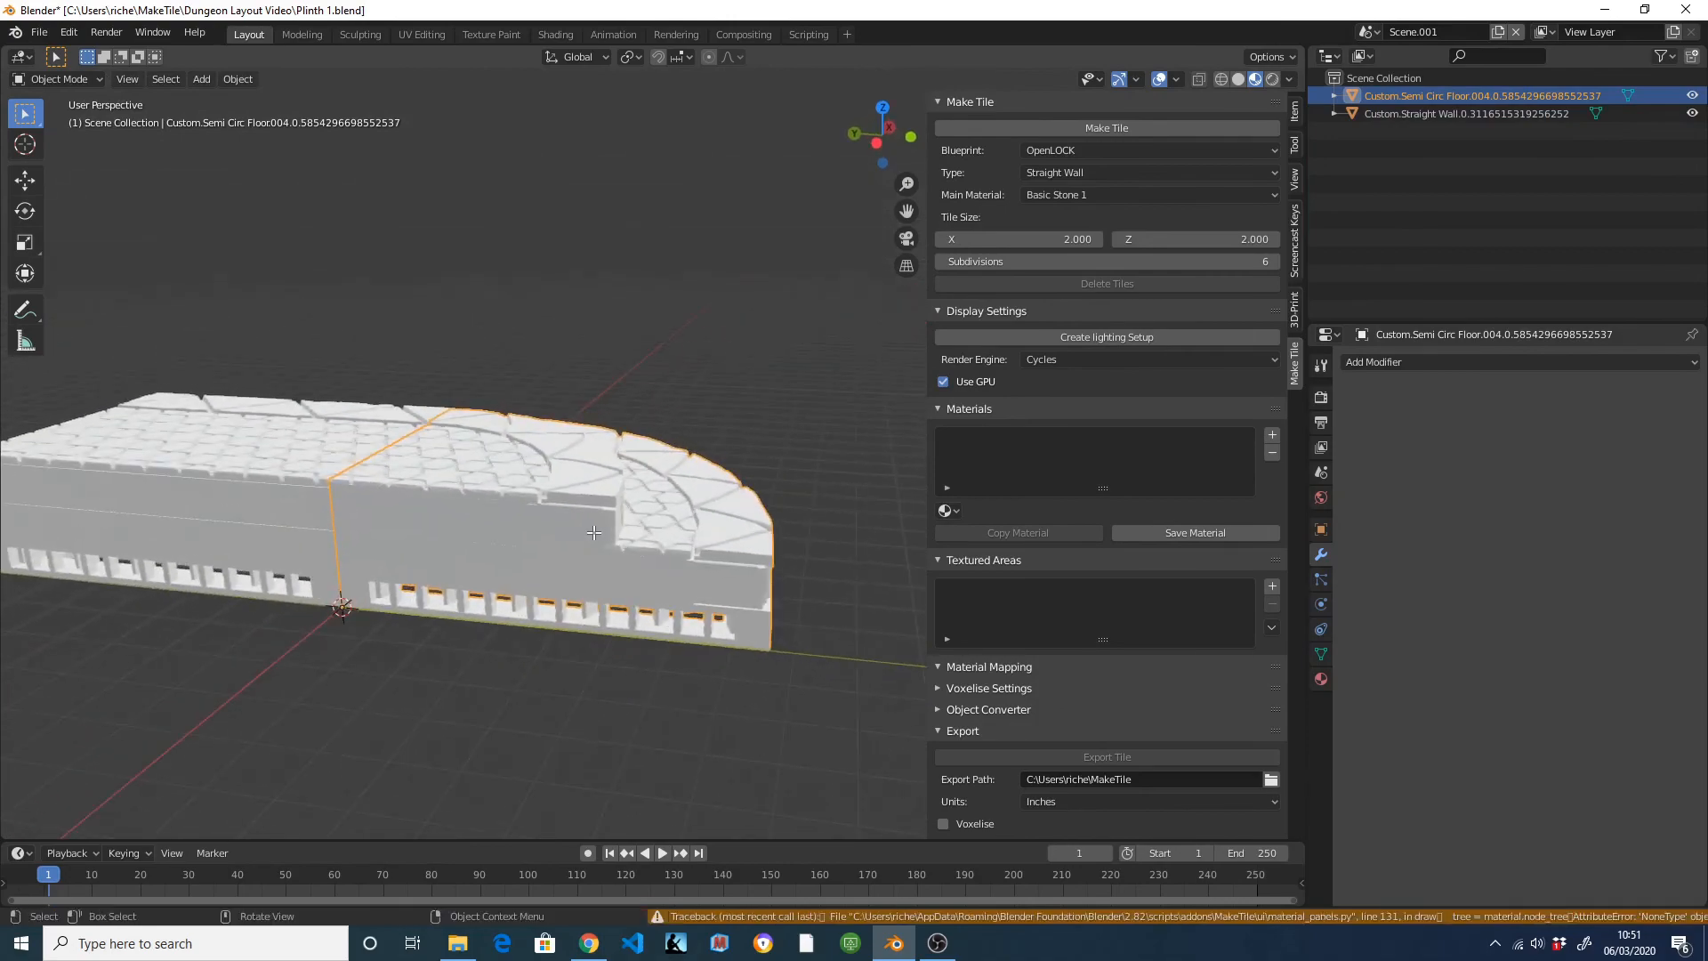
key("a")
scroll(590, 525, "up", 6)
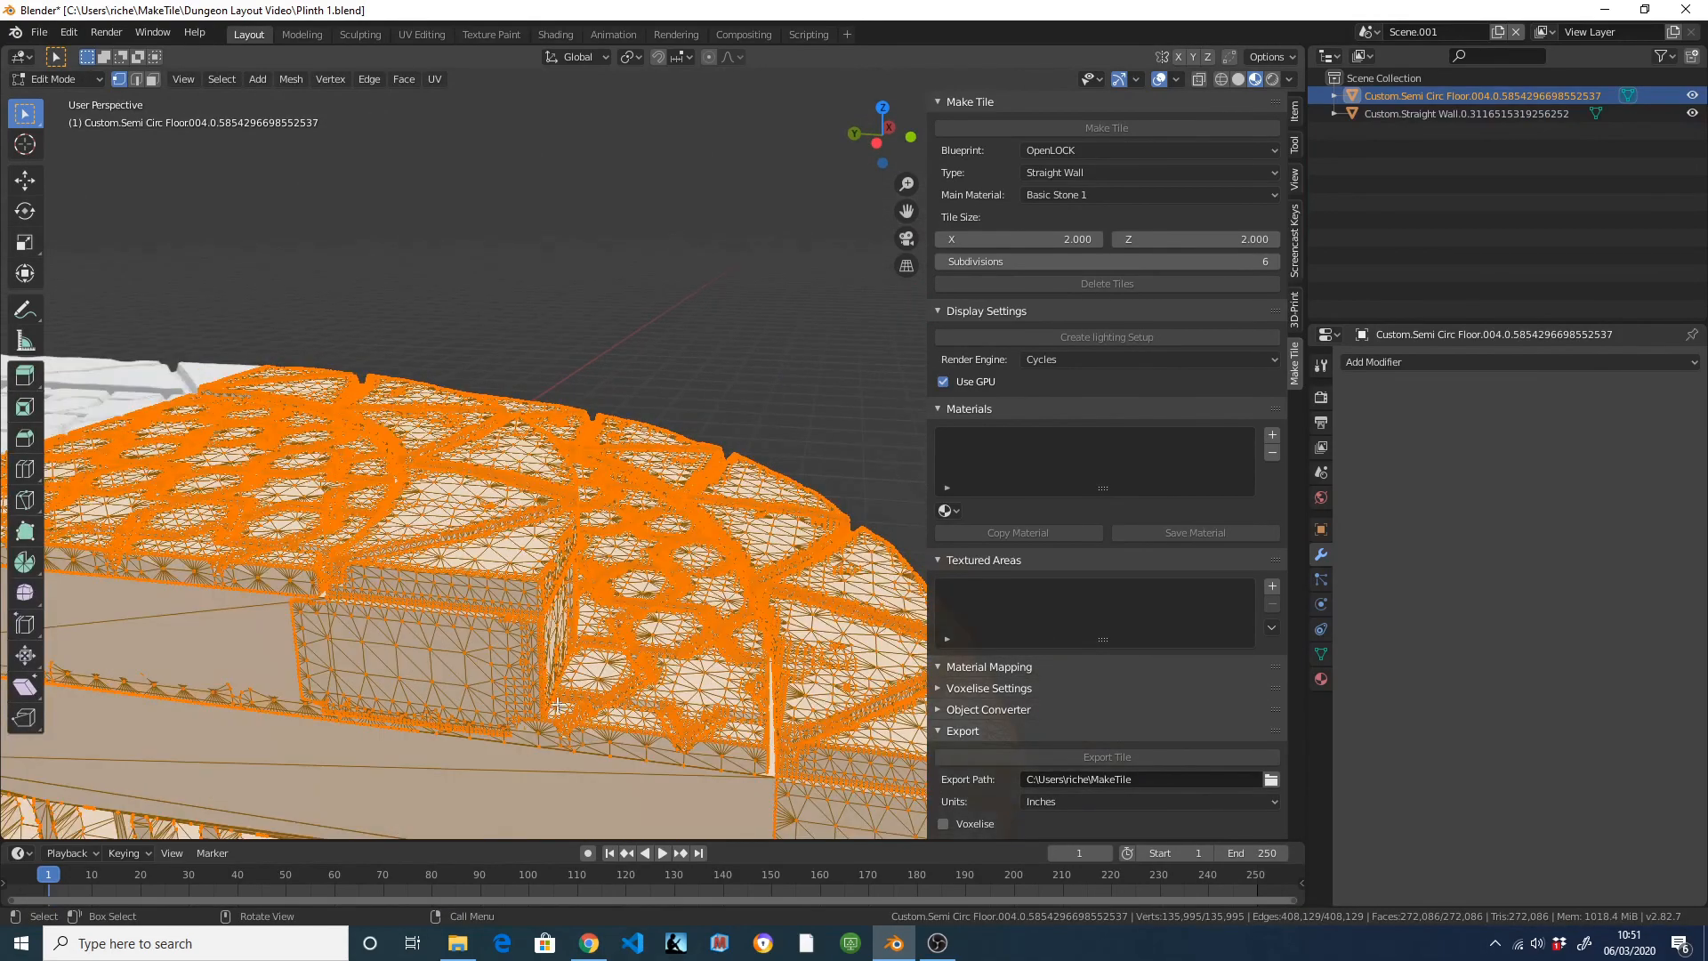
left_click(587, 654)
key("ctrl+l")
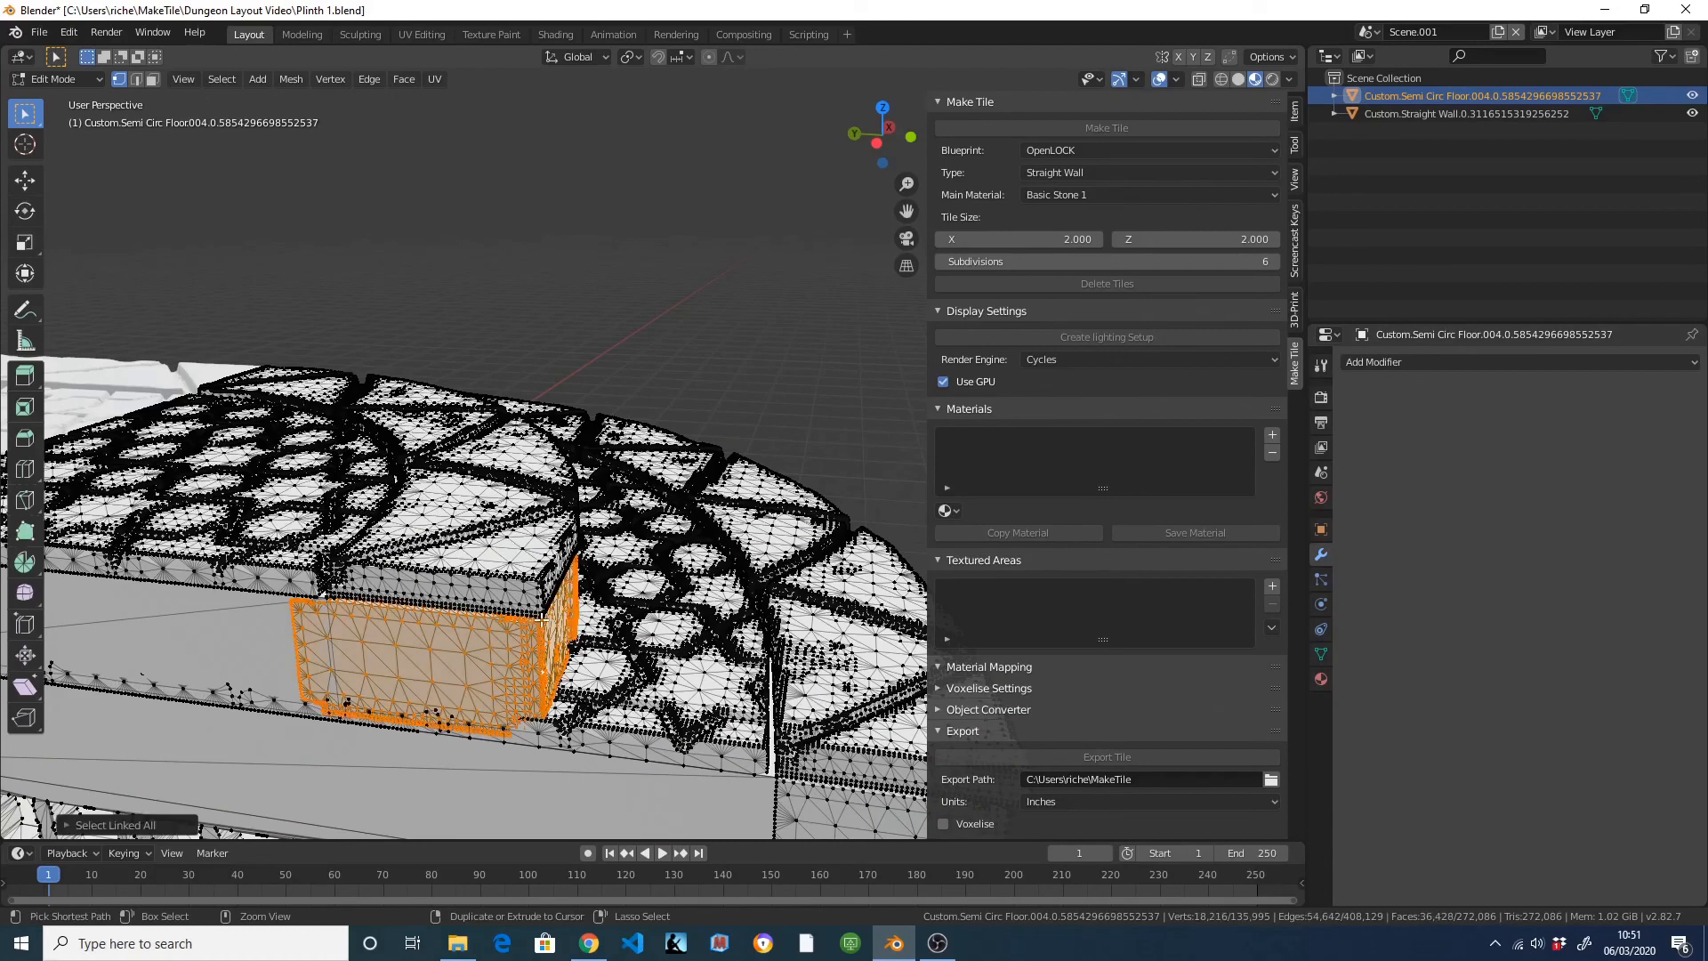
scroll(654, 579, "down", 5)
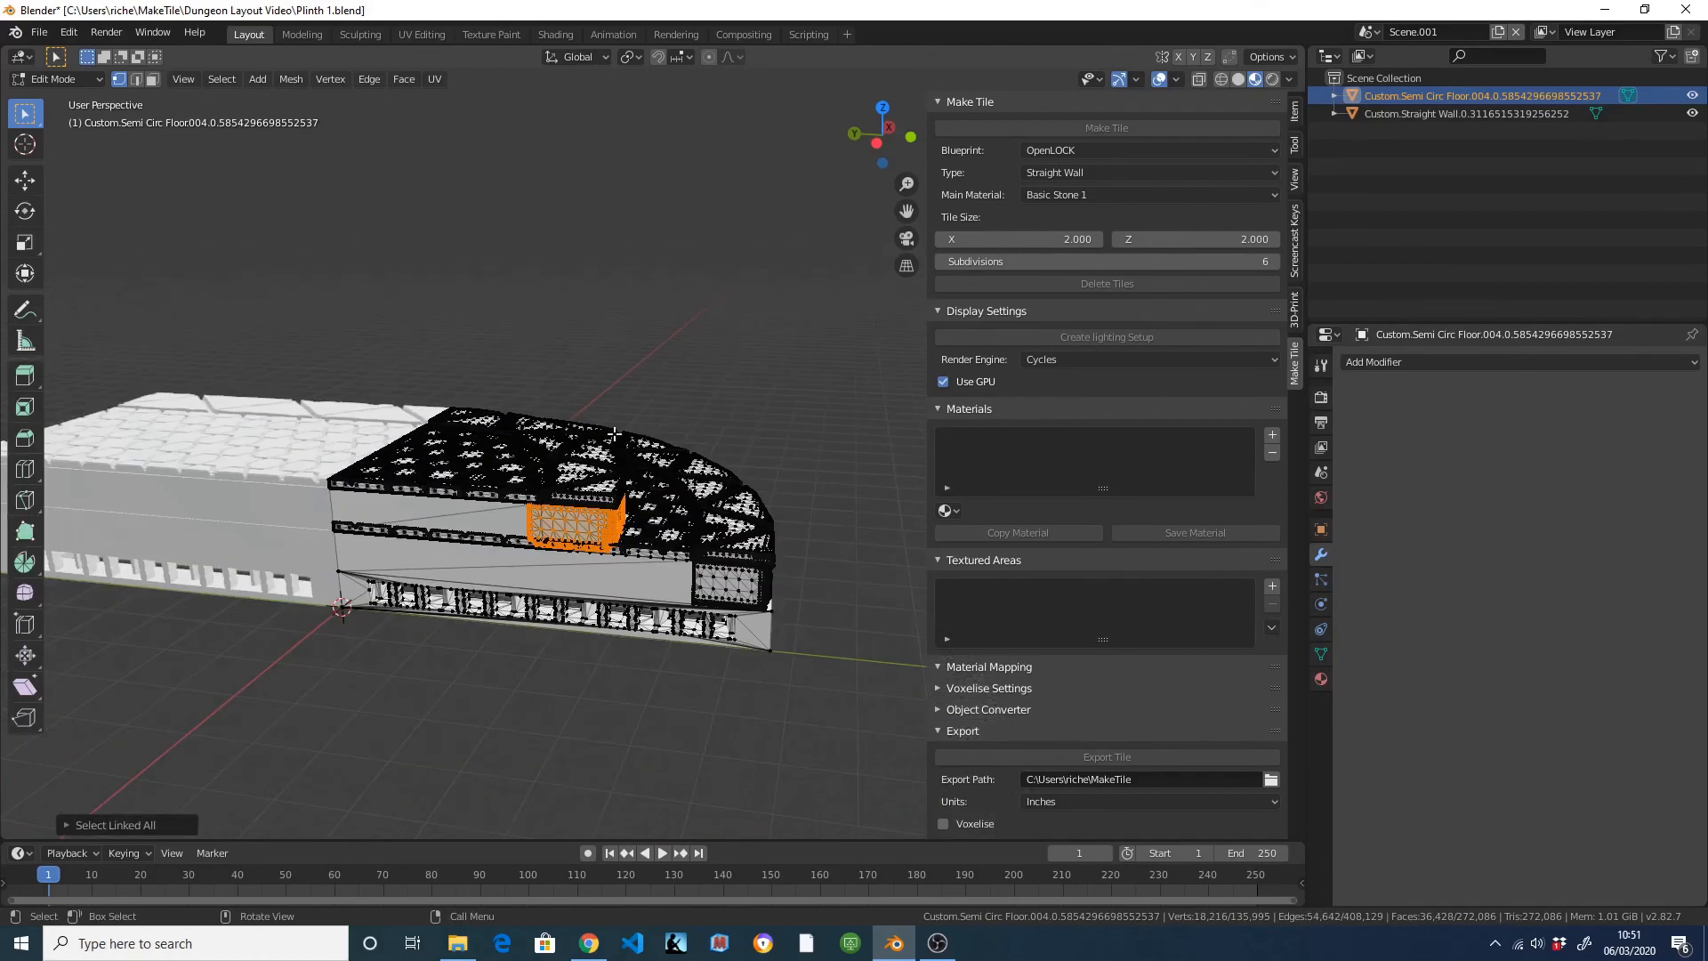
scroll(681, 506, "up", 3)
scroll(687, 499, "down", 3)
key("Tab")
Inspect the seams along the back and top of the two joined plinth halves.
middle_click_drag(714, 304, 563, 474)
scroll(562, 473, "up", 2)
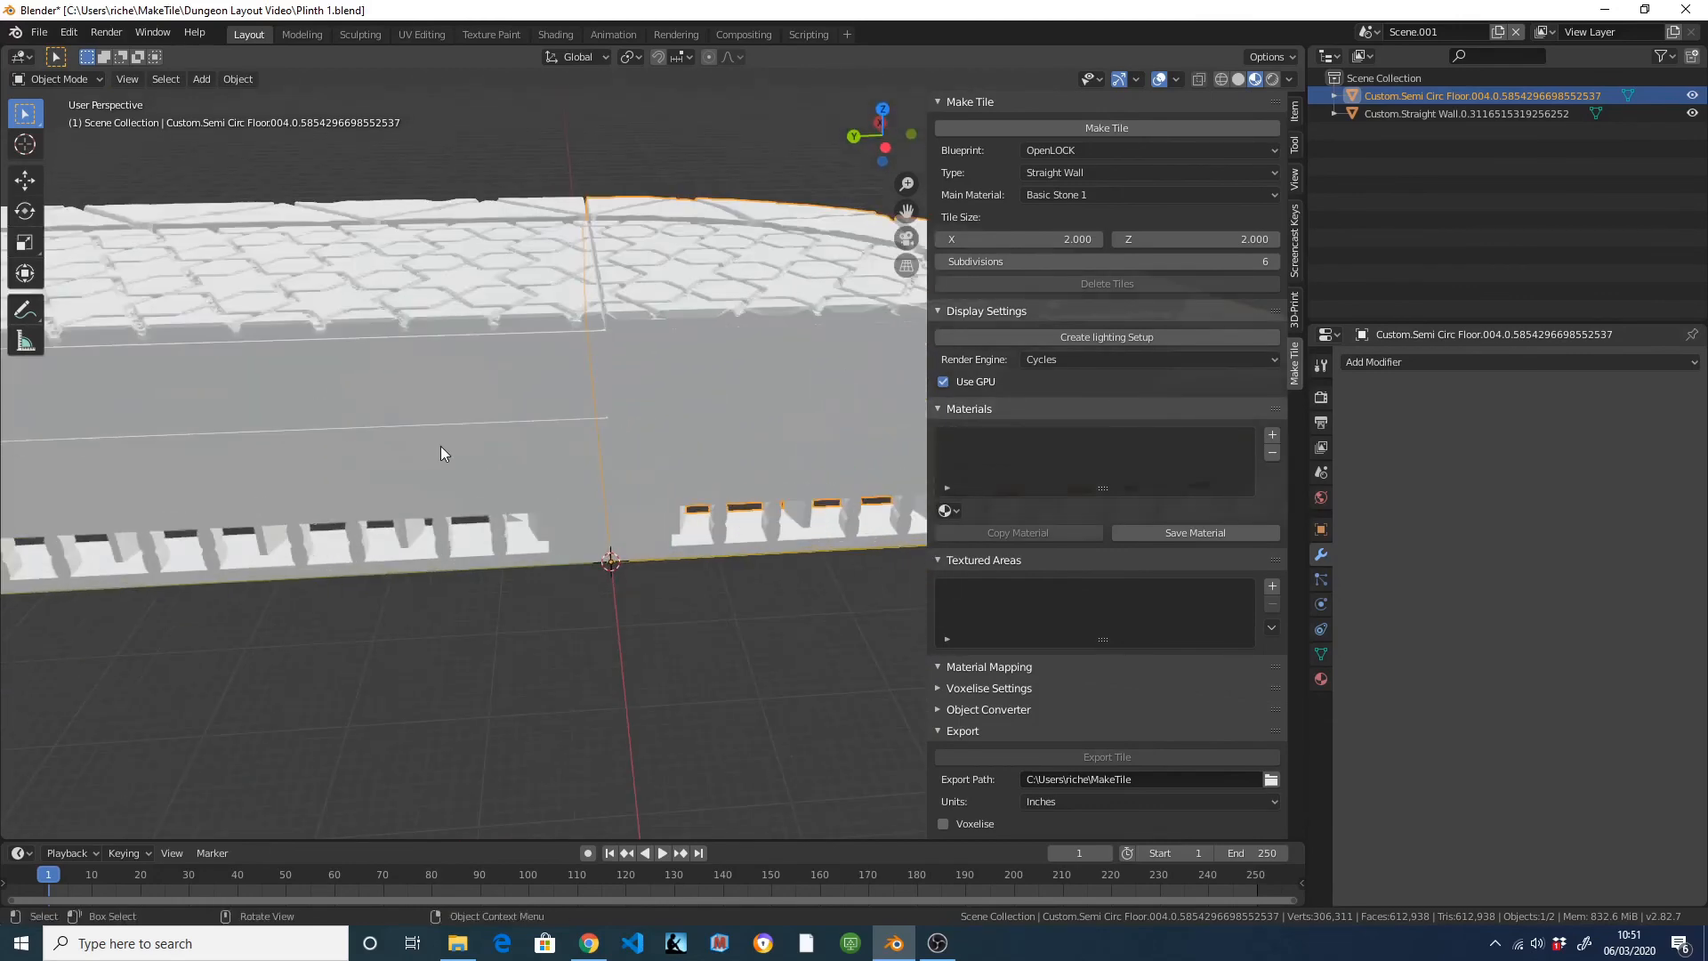
left_click(440, 446)
mouse_move(440, 446)
middle_mouse_down()
mouse_move(542, 420)
mouse_move(425, 462)
mouse_move(414, 447)
middle_mouse_up()
scroll(414, 446, "down", 5)
middle_click_drag(669, 407, 692, 452)
Voxelise the curved half with quality 0.1, adaptivity 0.5 and Merge disabled.
left_click(710, 458)
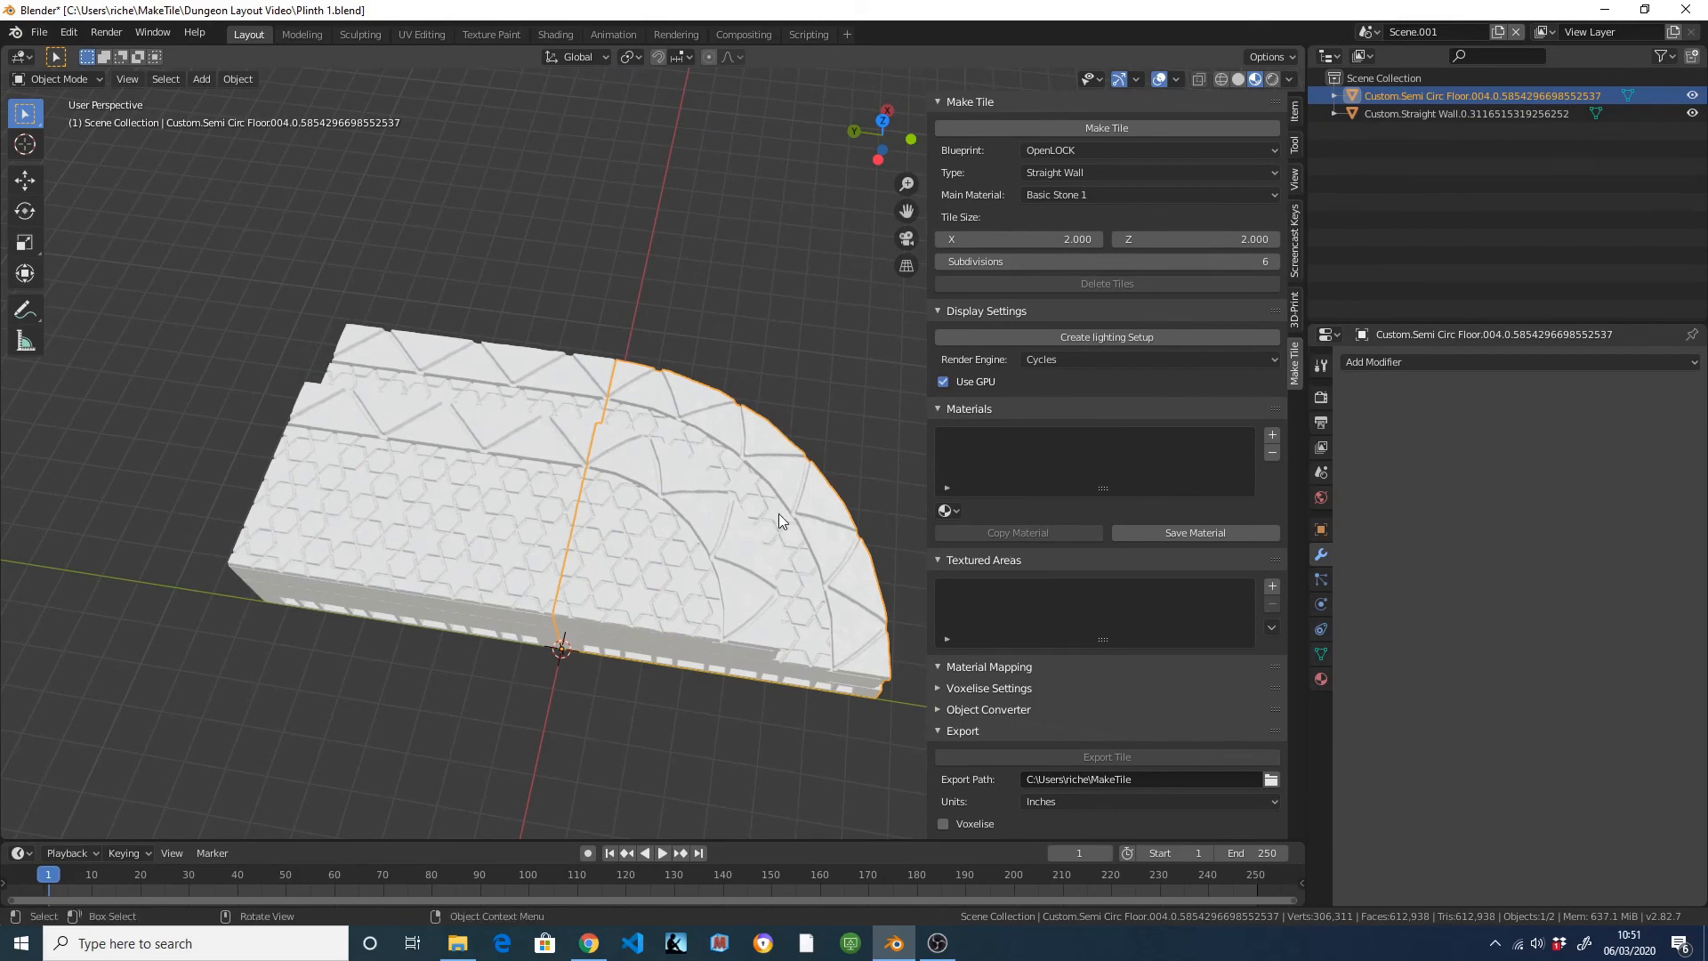
middle_click_drag(726, 608, 714, 525)
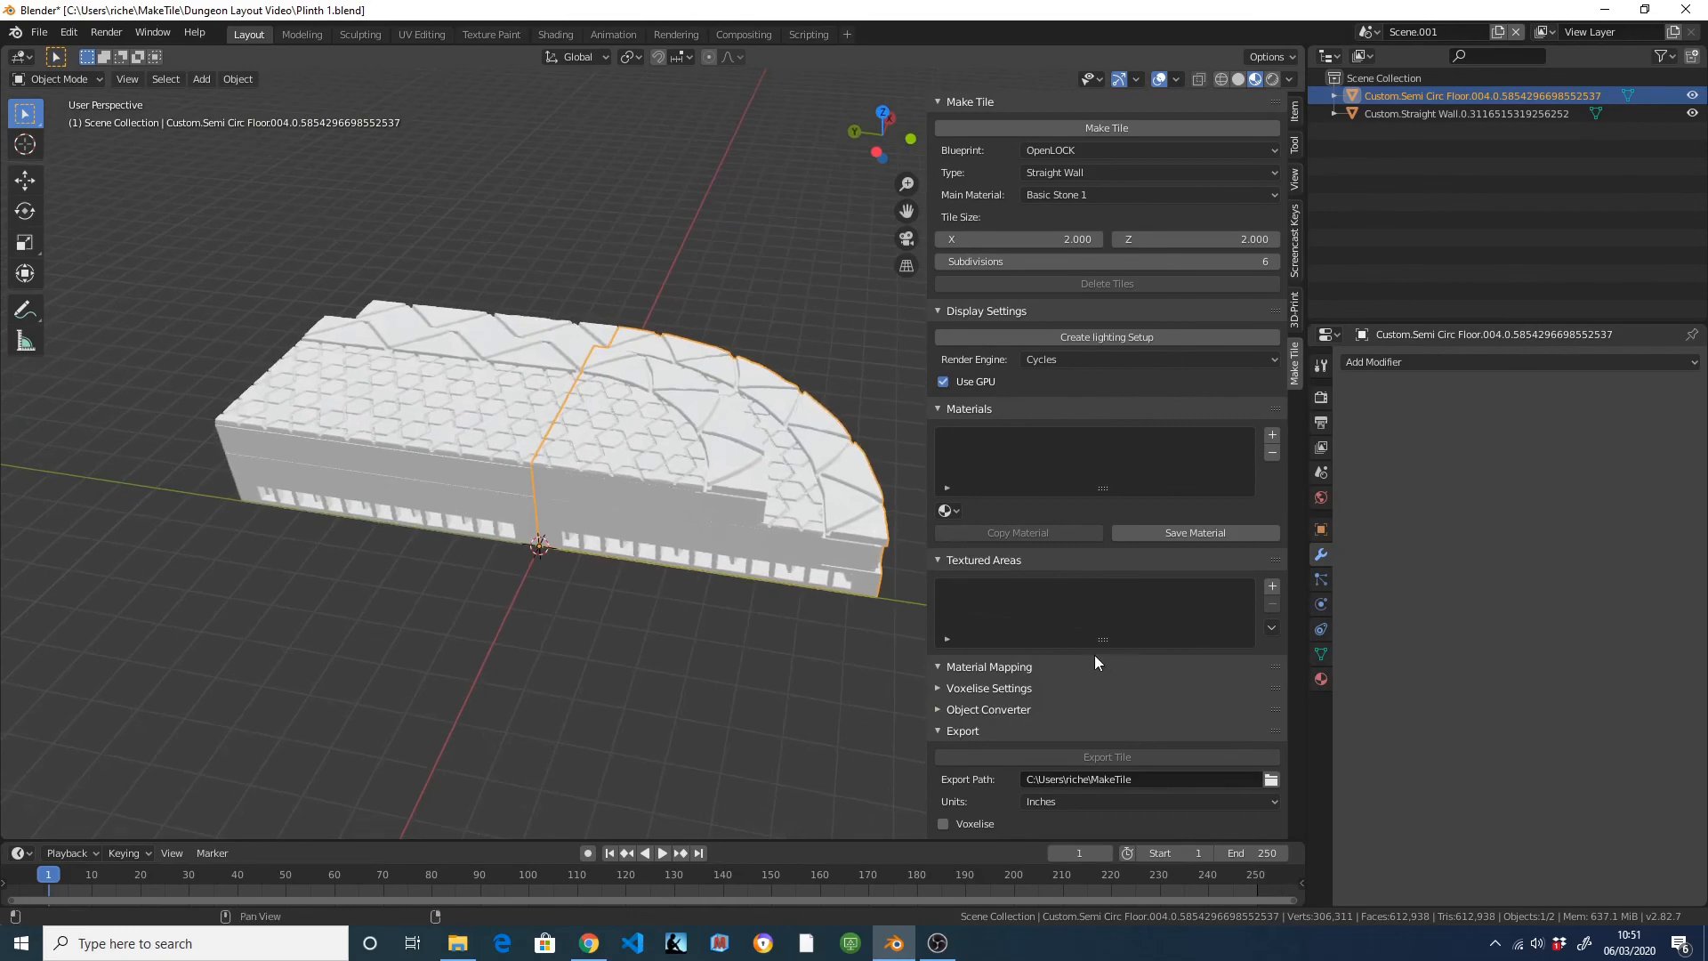
left_click(939, 688)
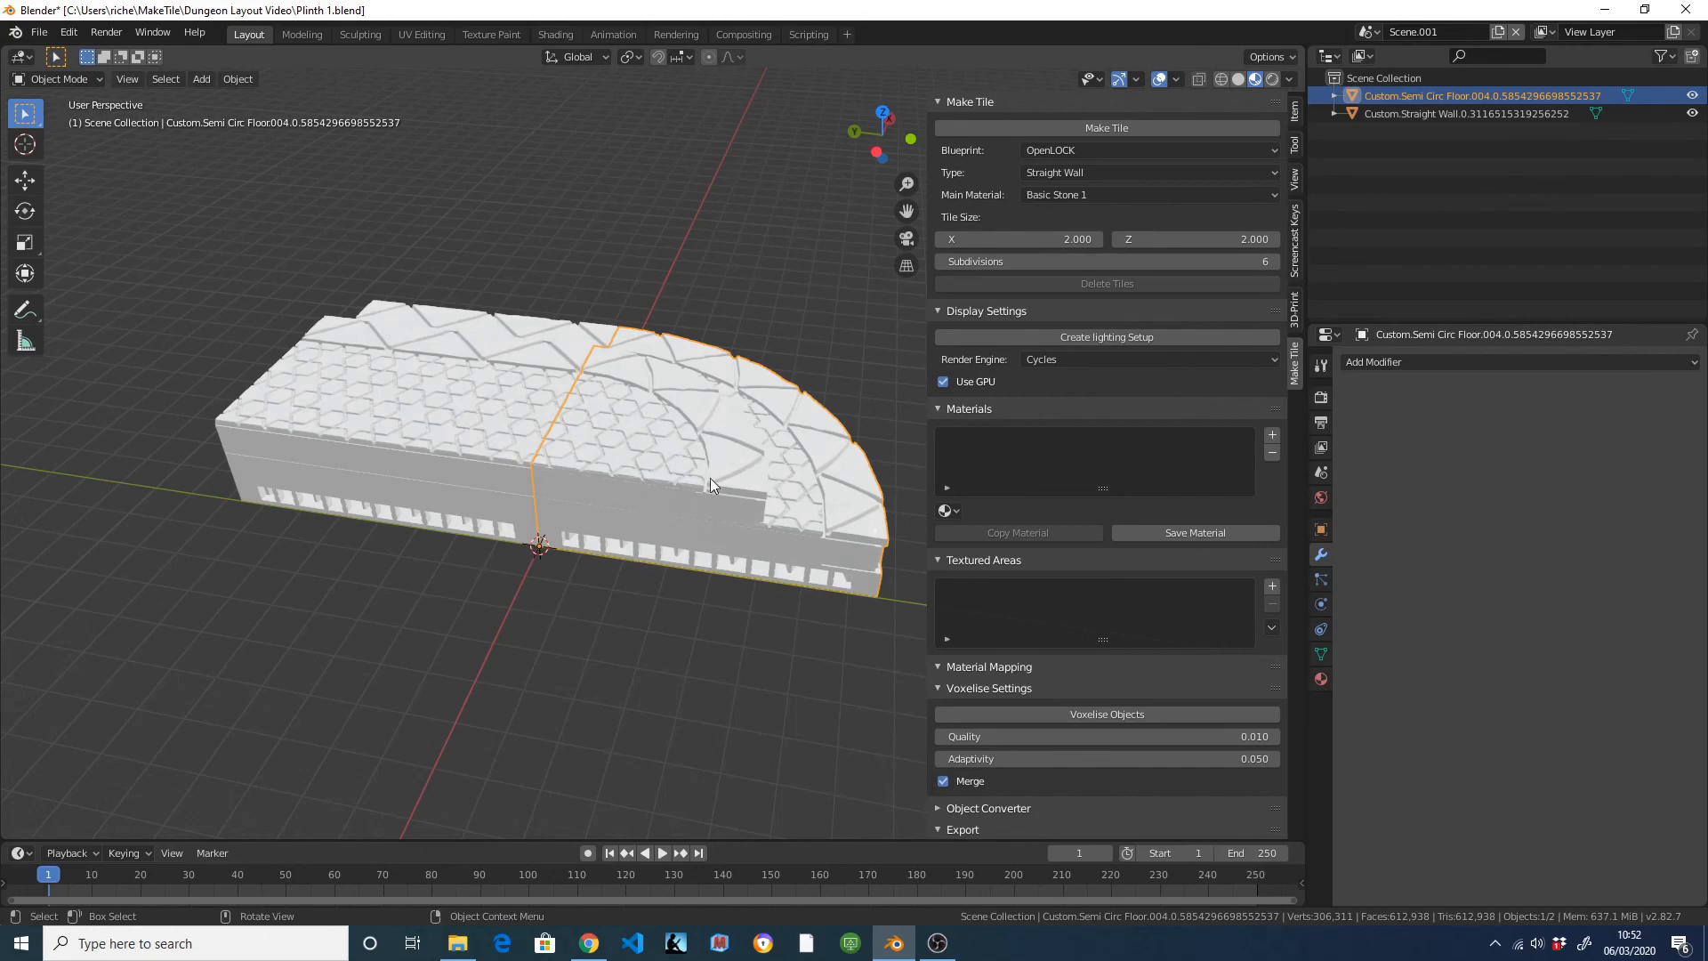
middle_click_drag(710, 478, 674, 484)
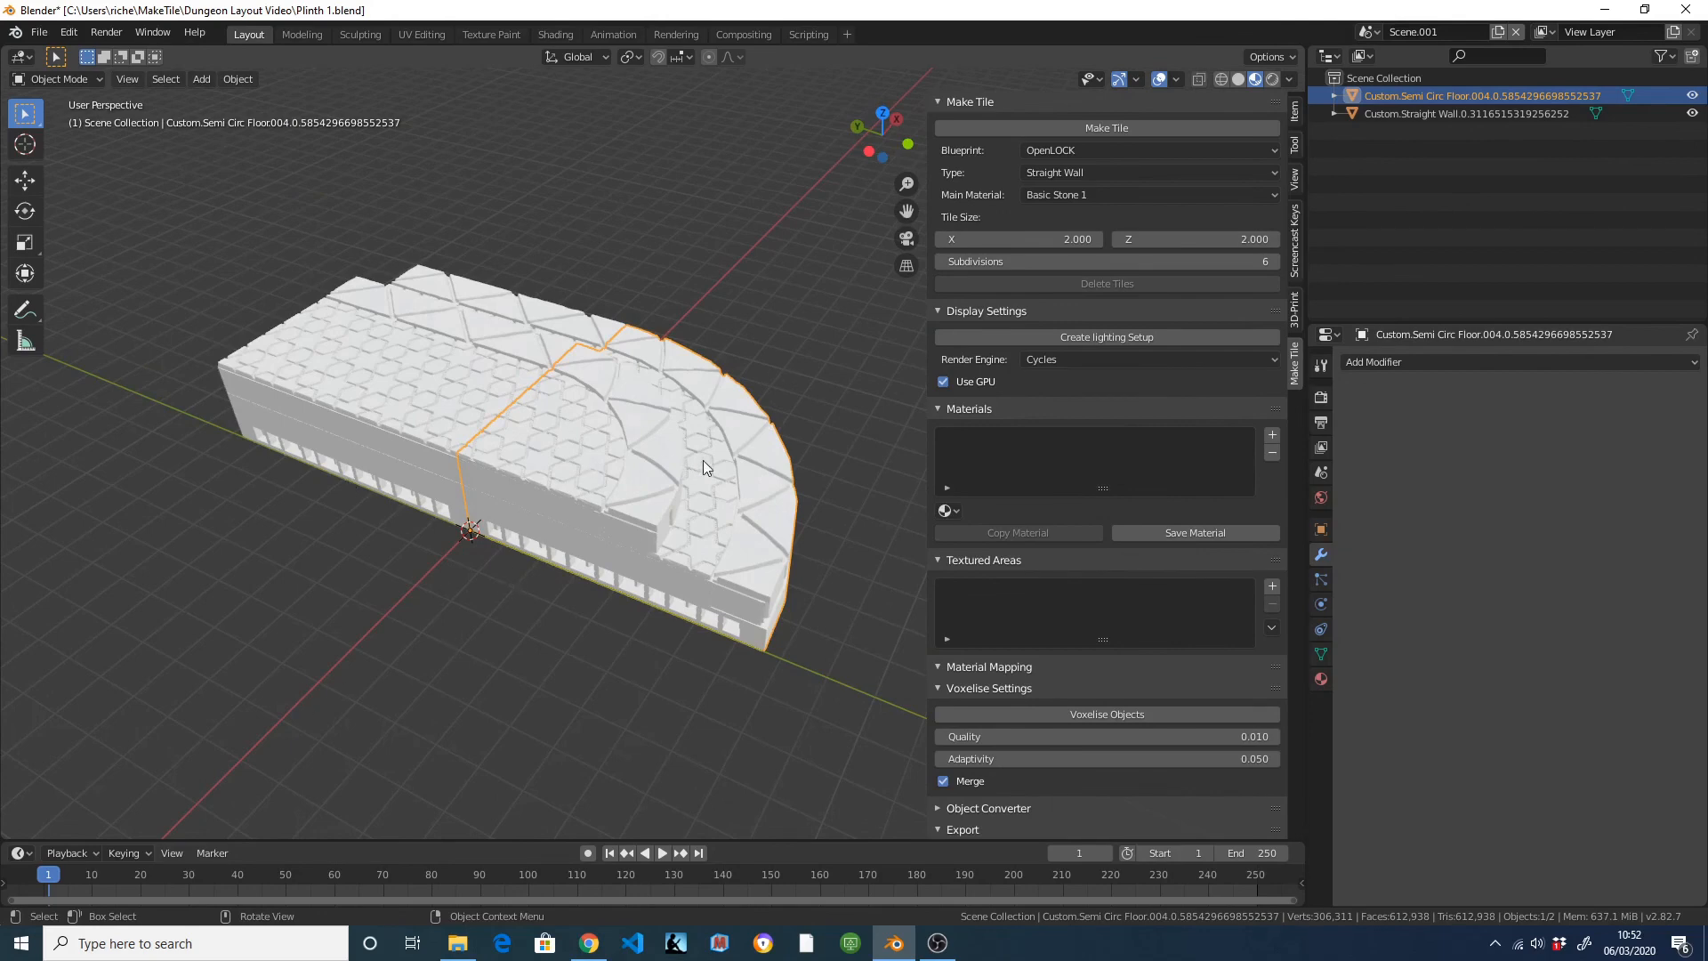
left_click(1171, 735)
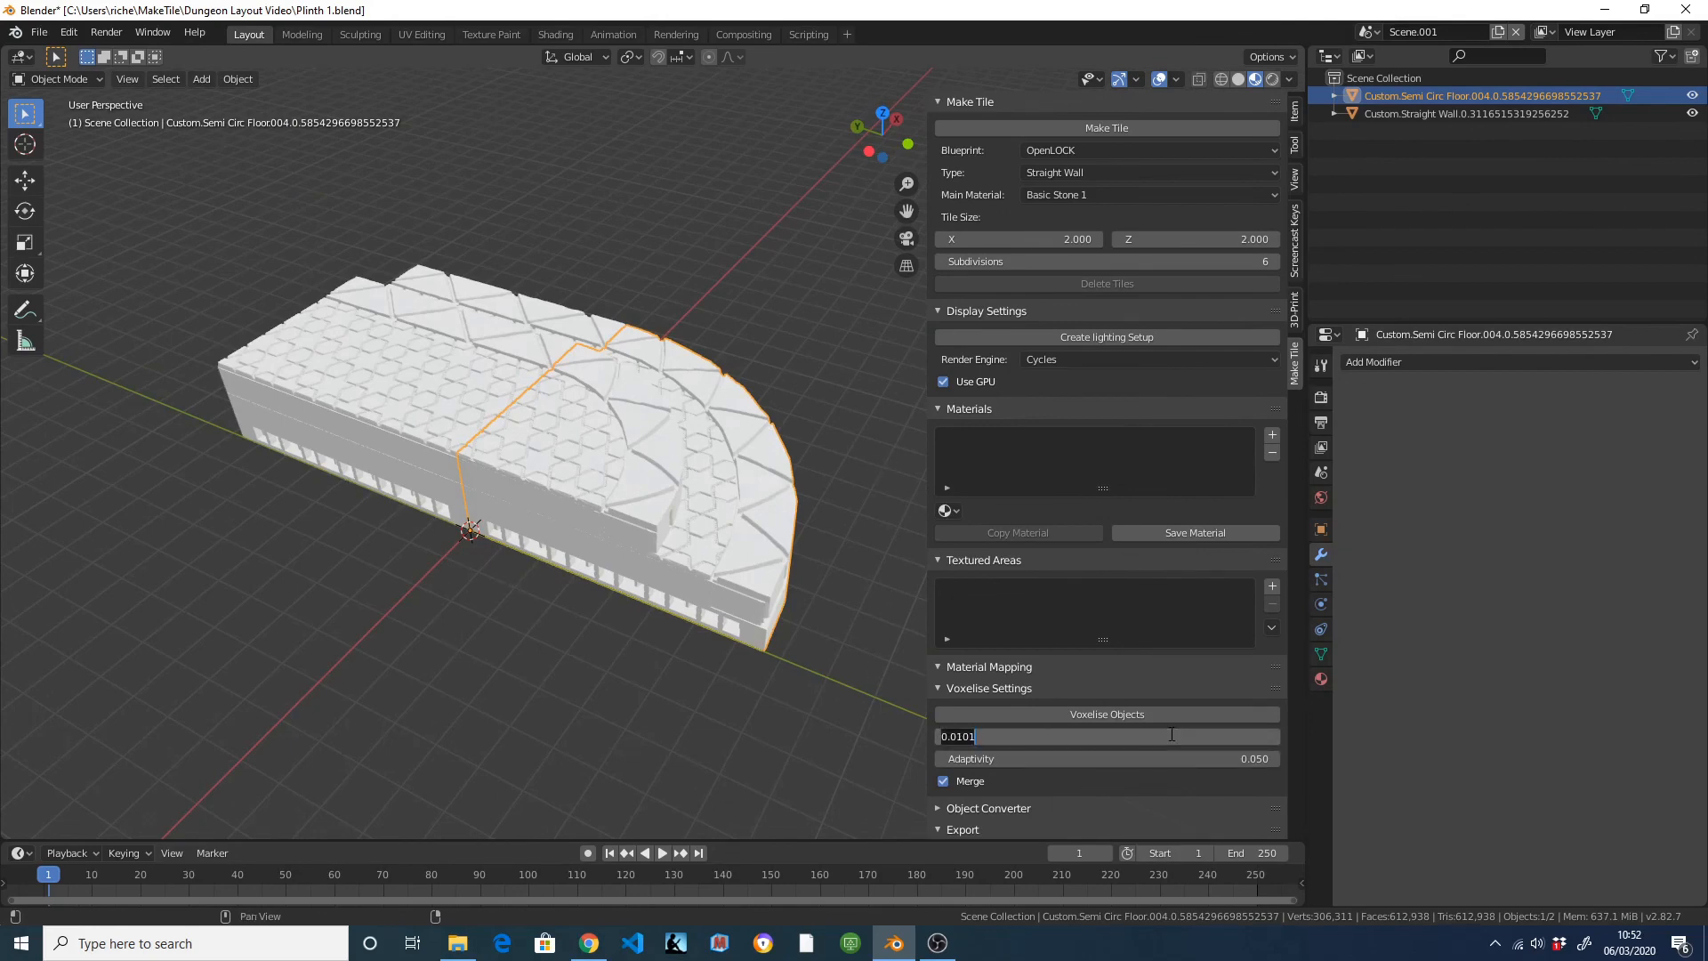
type("0.1")
key("Tab")
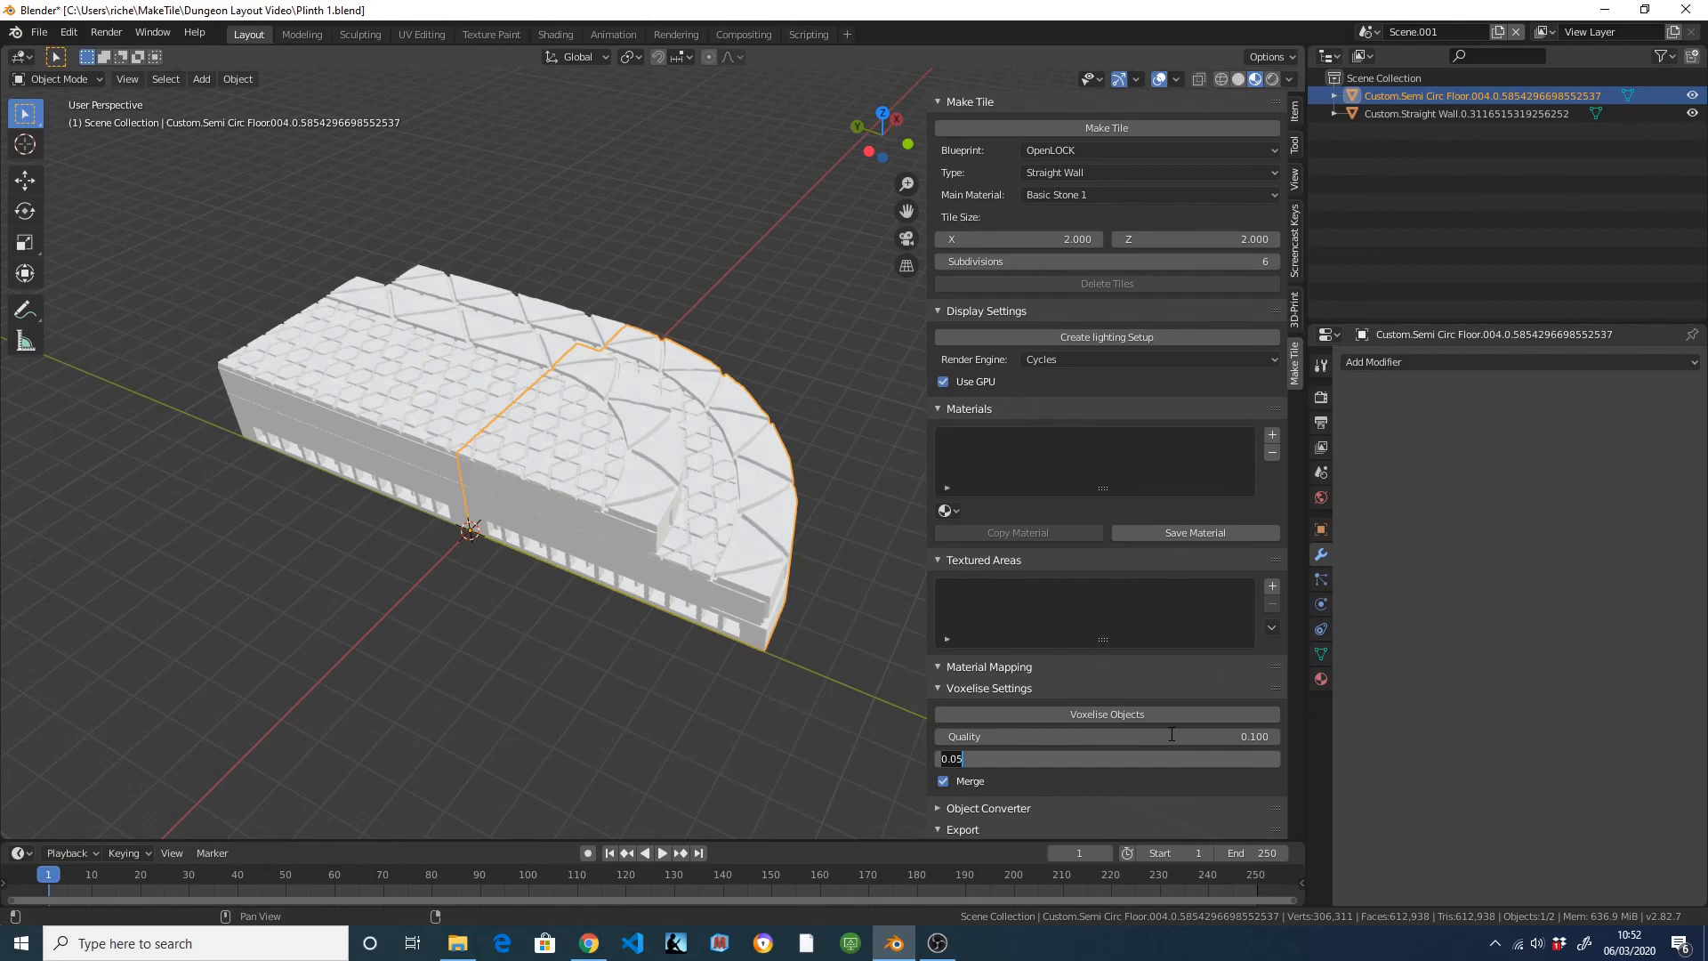
type("0.5")
key("Return")
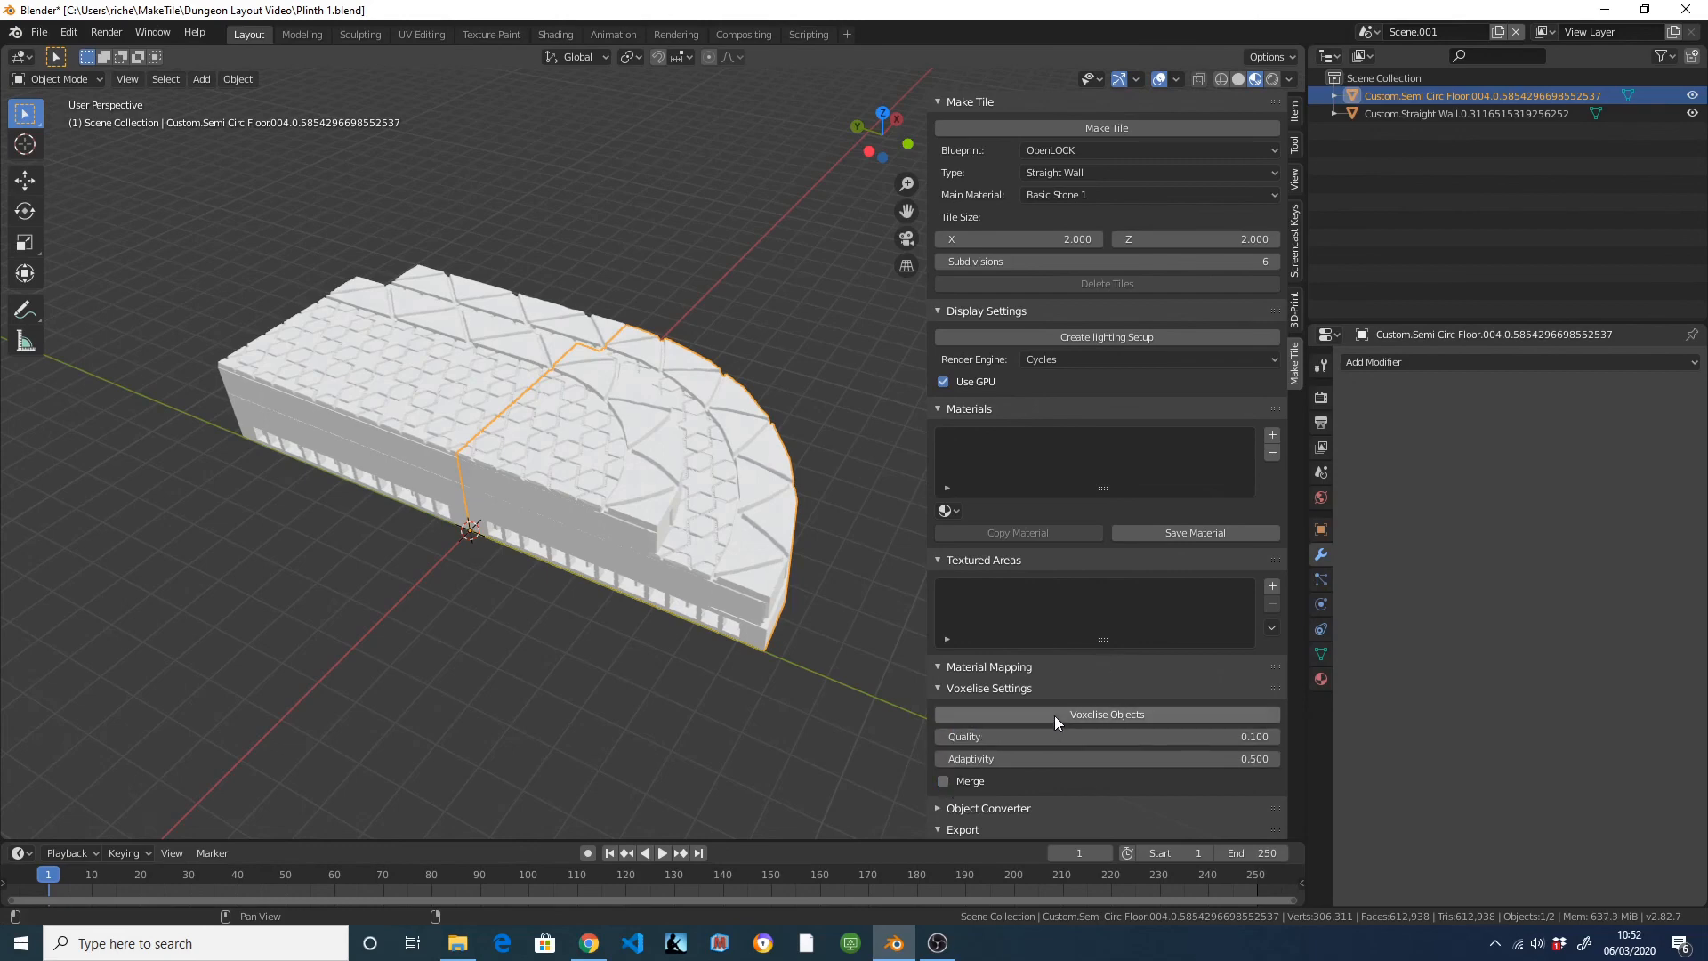
left_click(1067, 715)
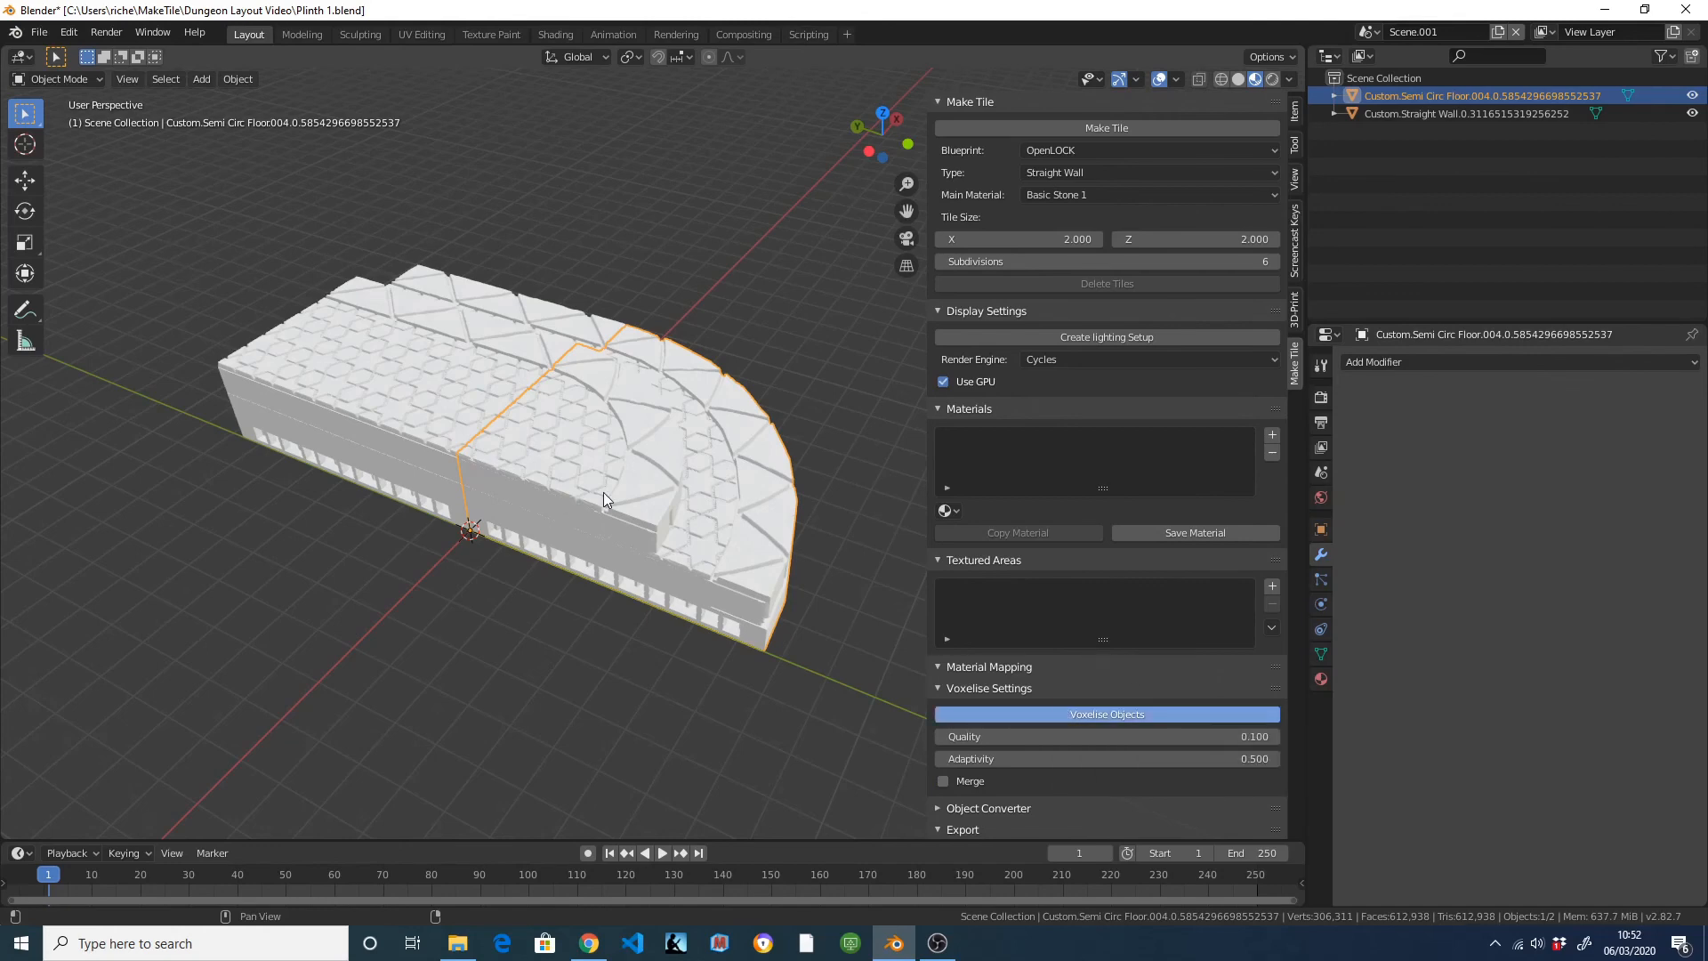
Examine the voxelised curved half's surface and its mesh in Edit Mode.
middle_click_drag(627, 530, 493, 477)
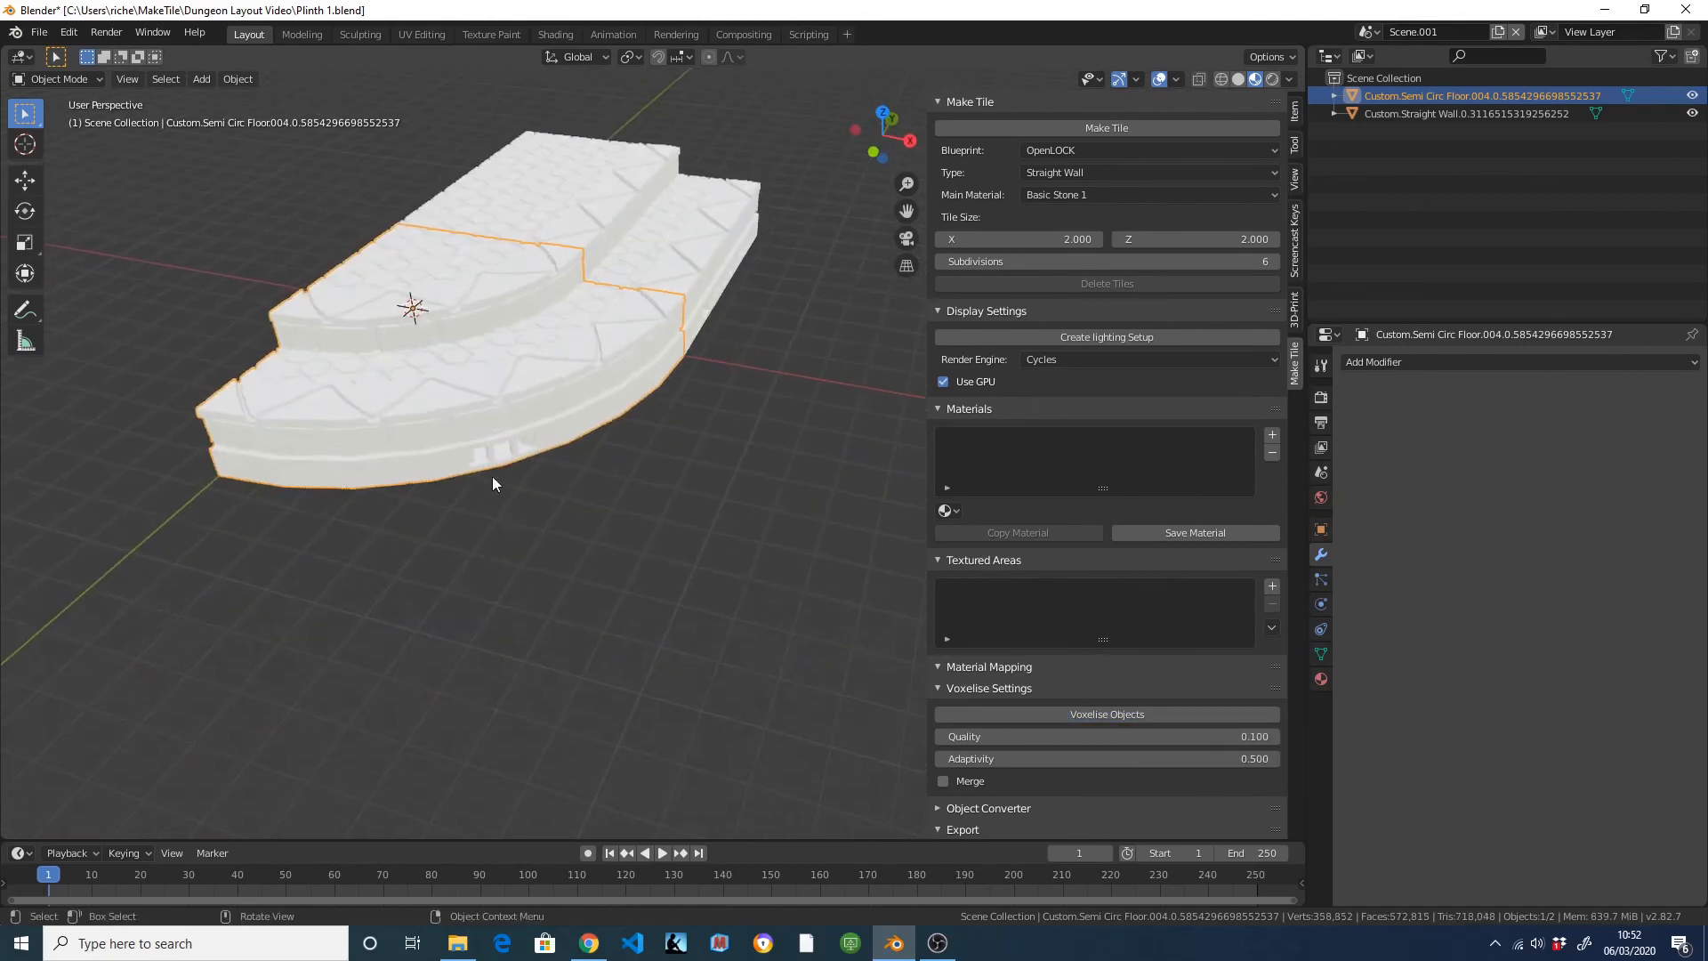
scroll(493, 476, "up", 8)
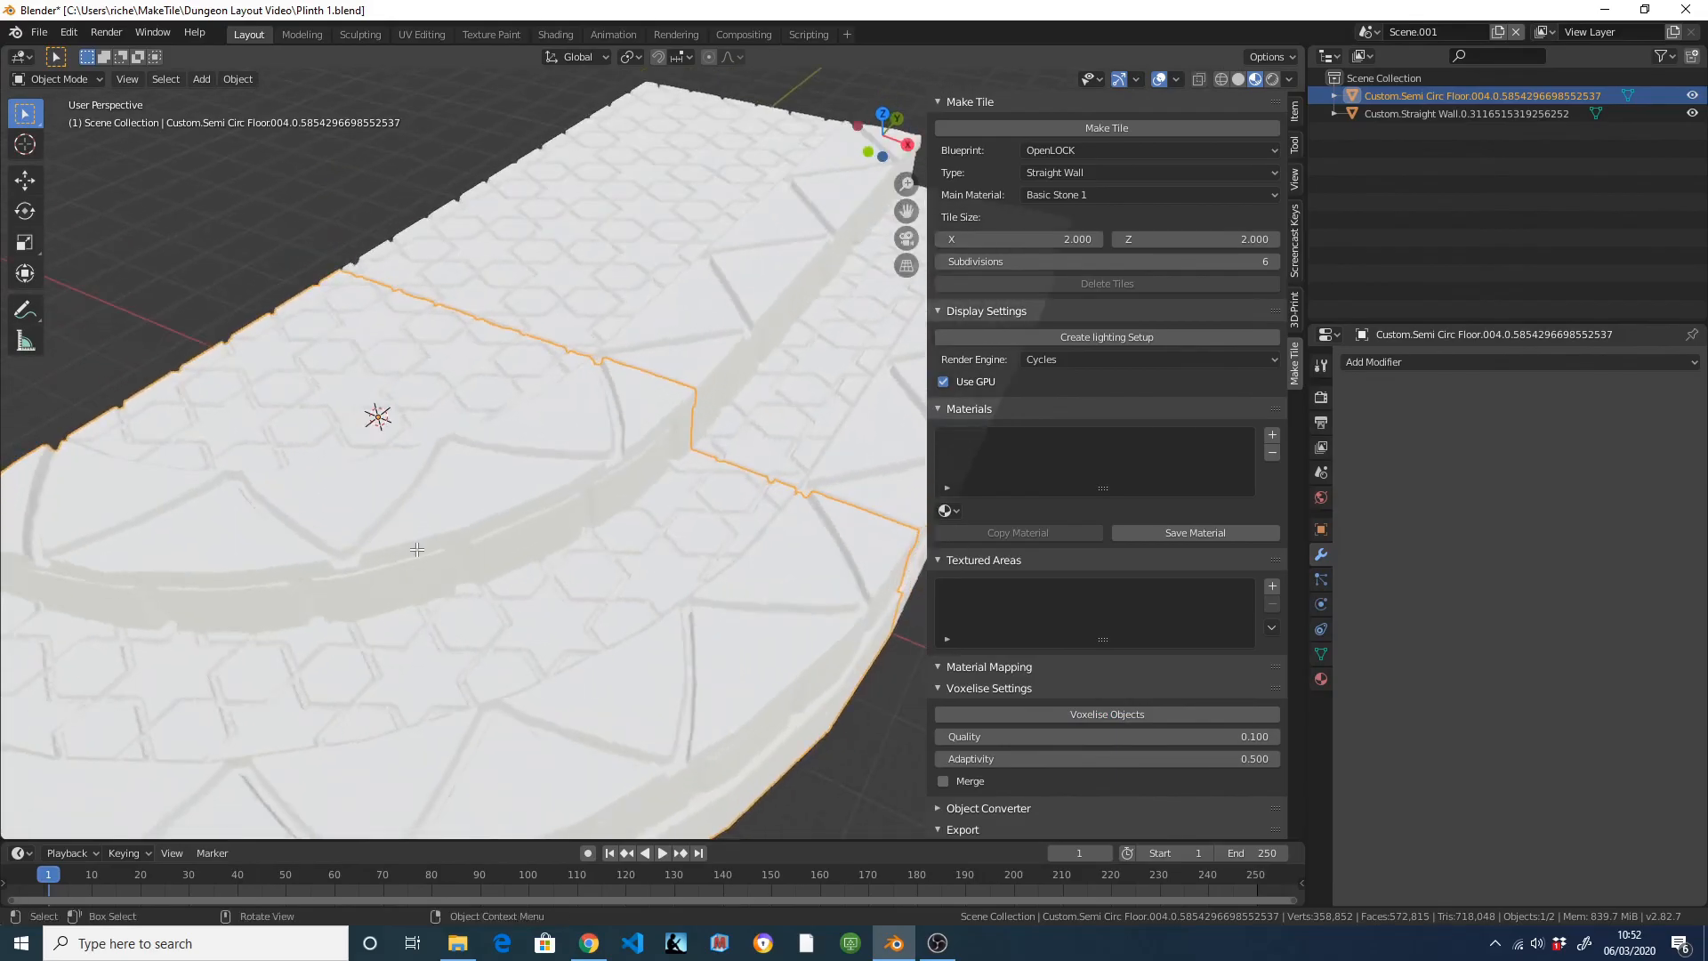
key("Tab")
middle_click_drag(418, 533, 643, 494)
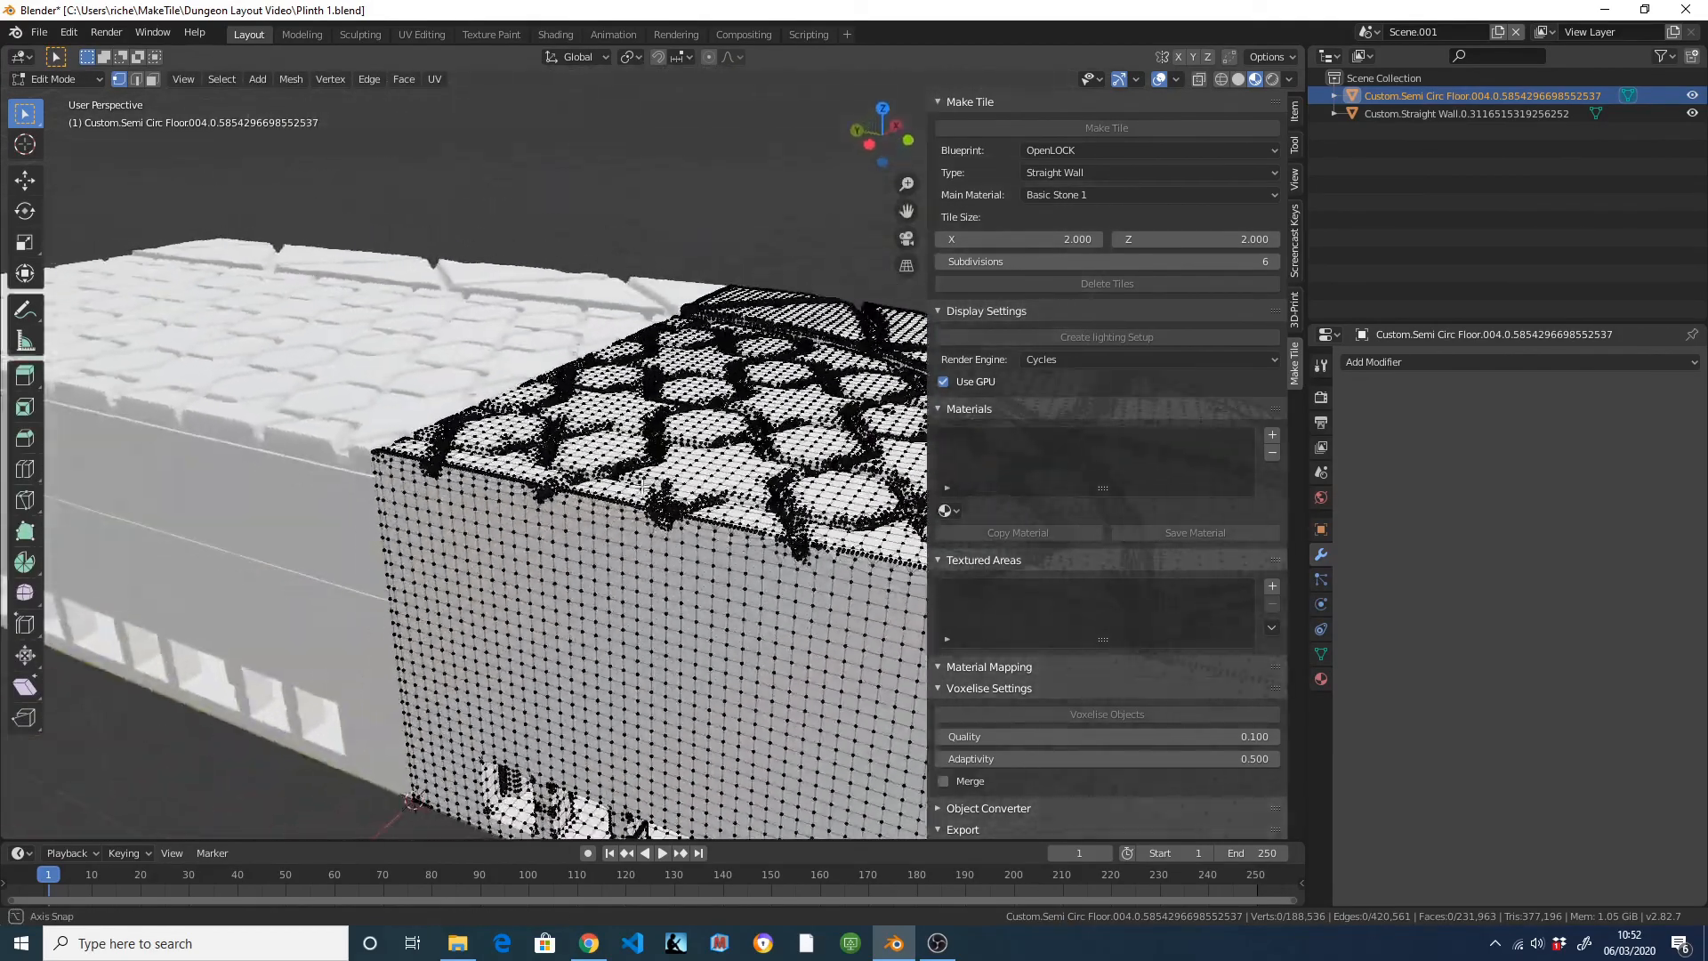
left_click(744, 588)
middle_click_drag(744, 587, 591, 416)
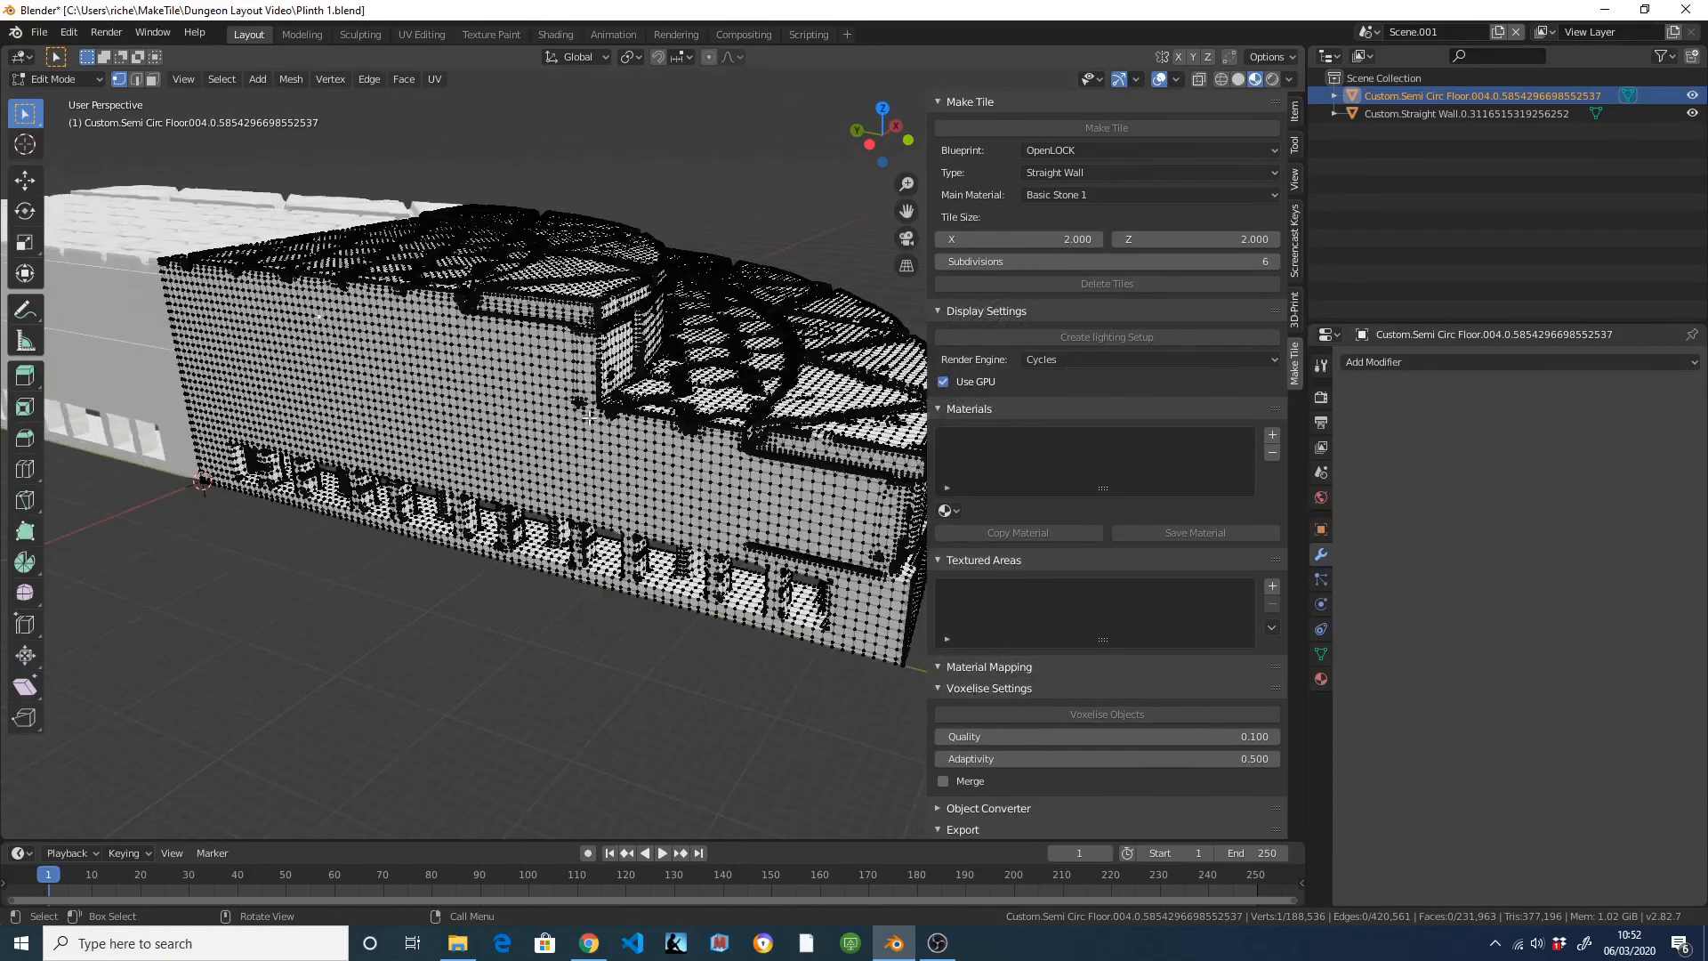
key("Tab")
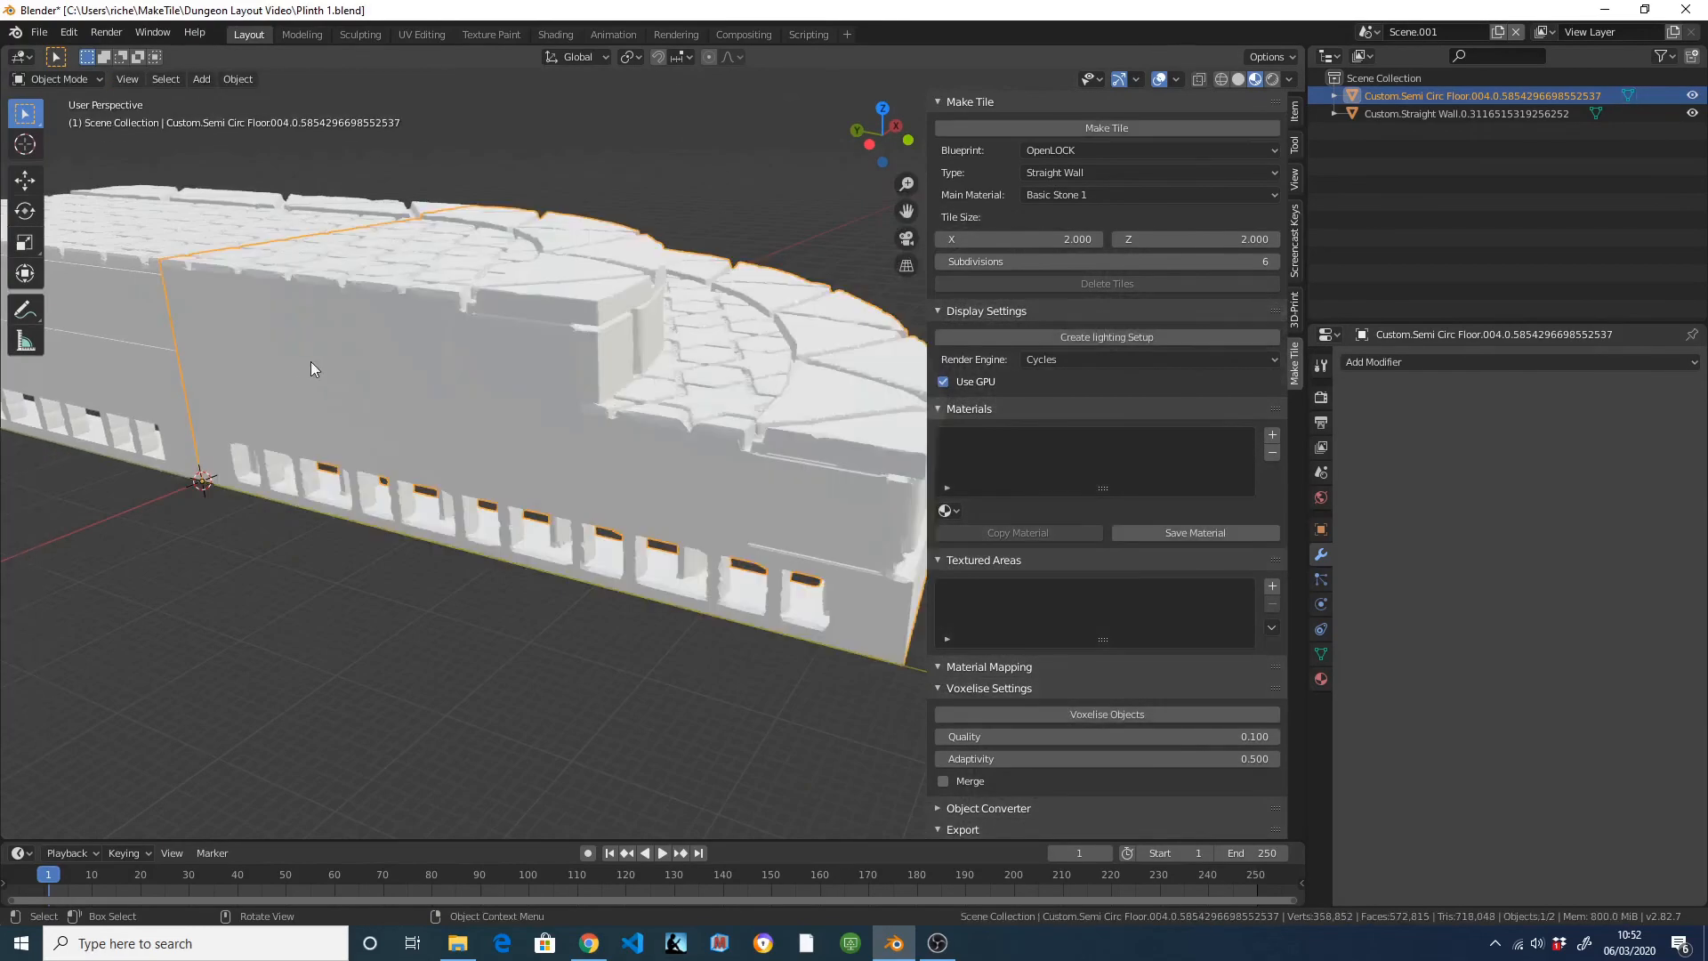
Voxelise the plinth's straight half with the same voxelise settings.
left_click(147, 233)
key("KP_Decimal")
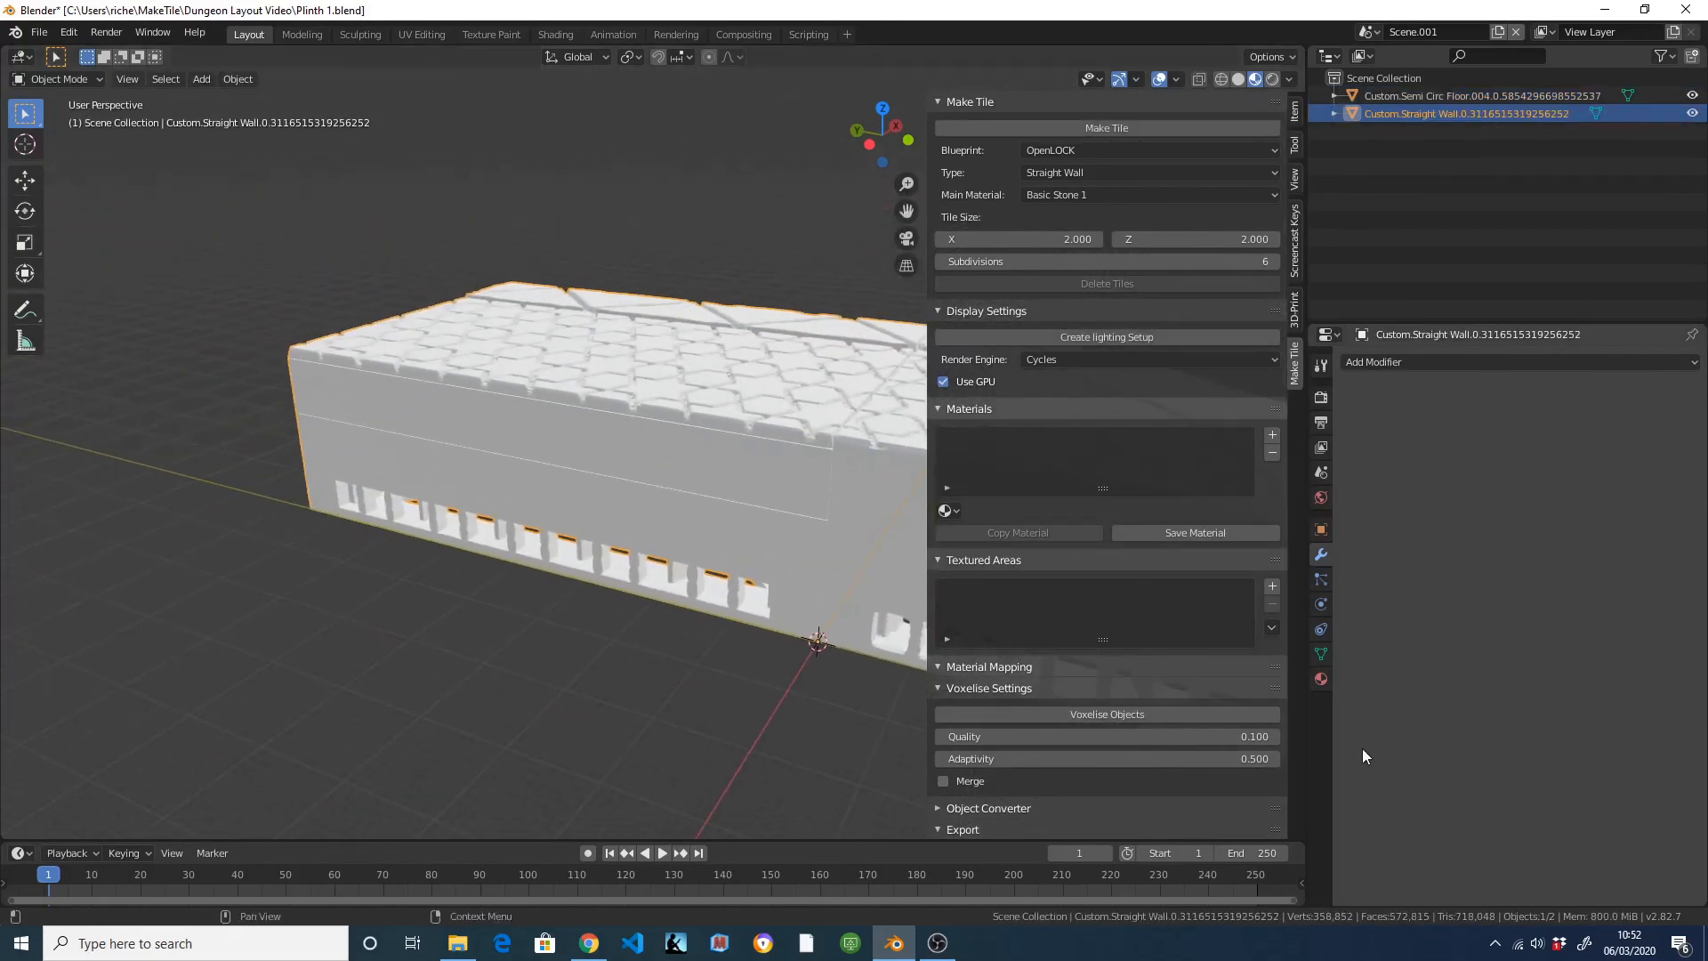
left_click(1155, 715)
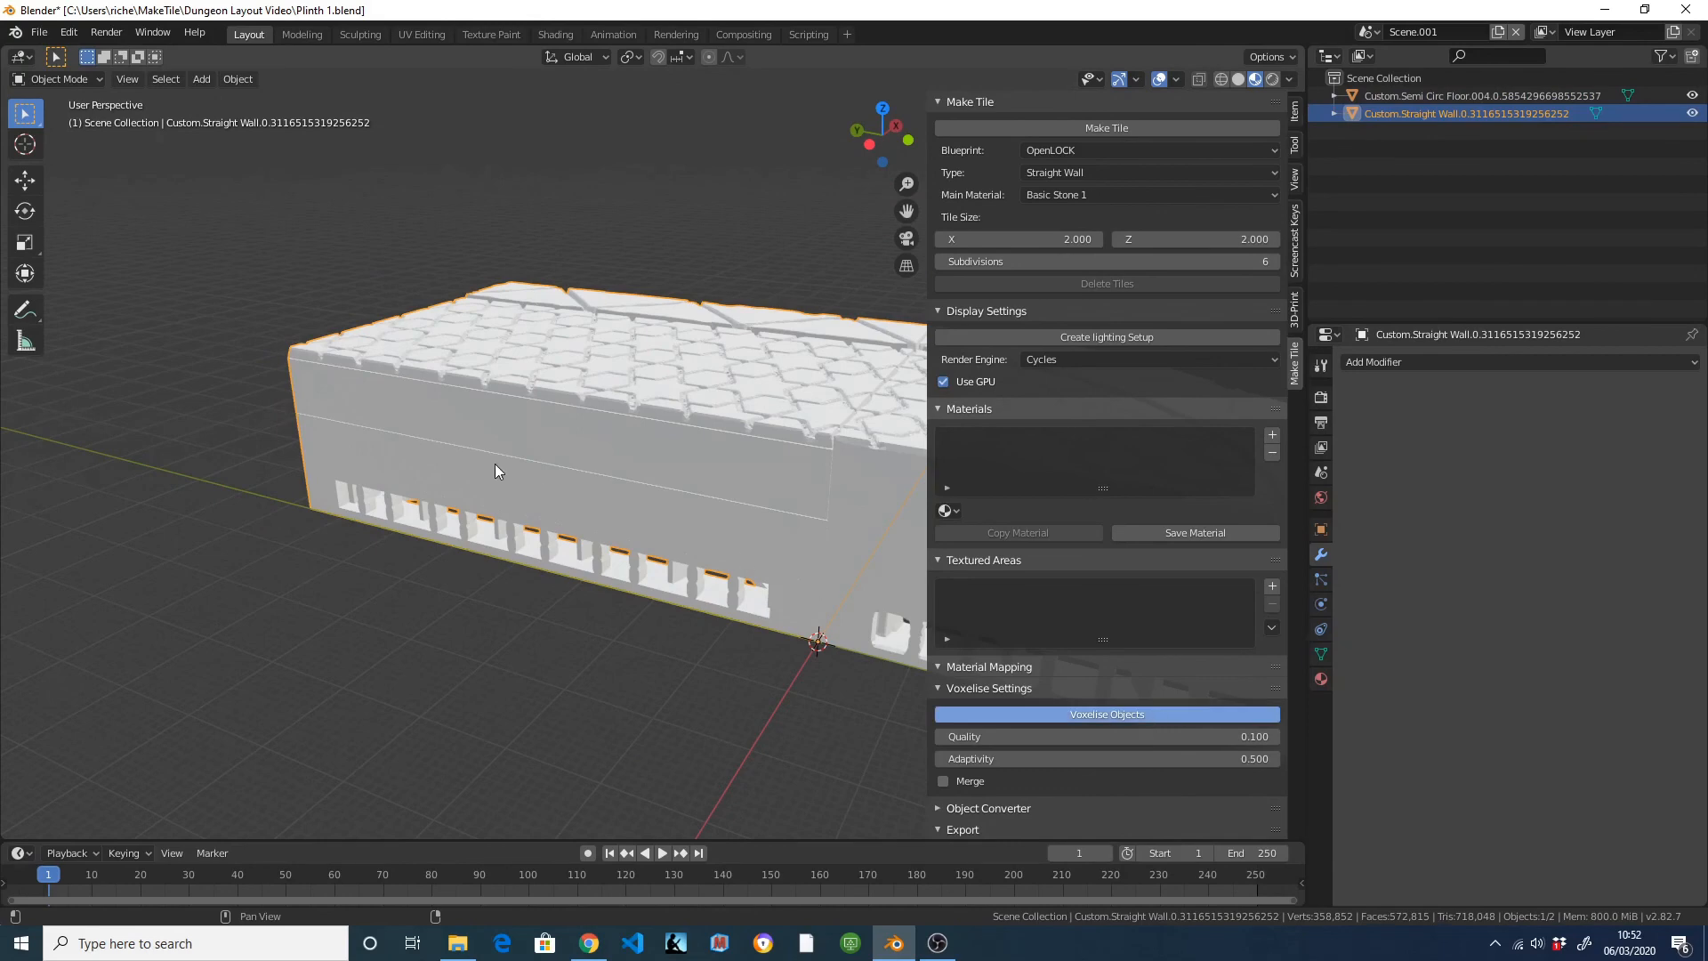
middle_click_drag(525, 485, 804, 669)
Check the MakeTile export settings and unit options with the curved half selected.
left_click(444, 612)
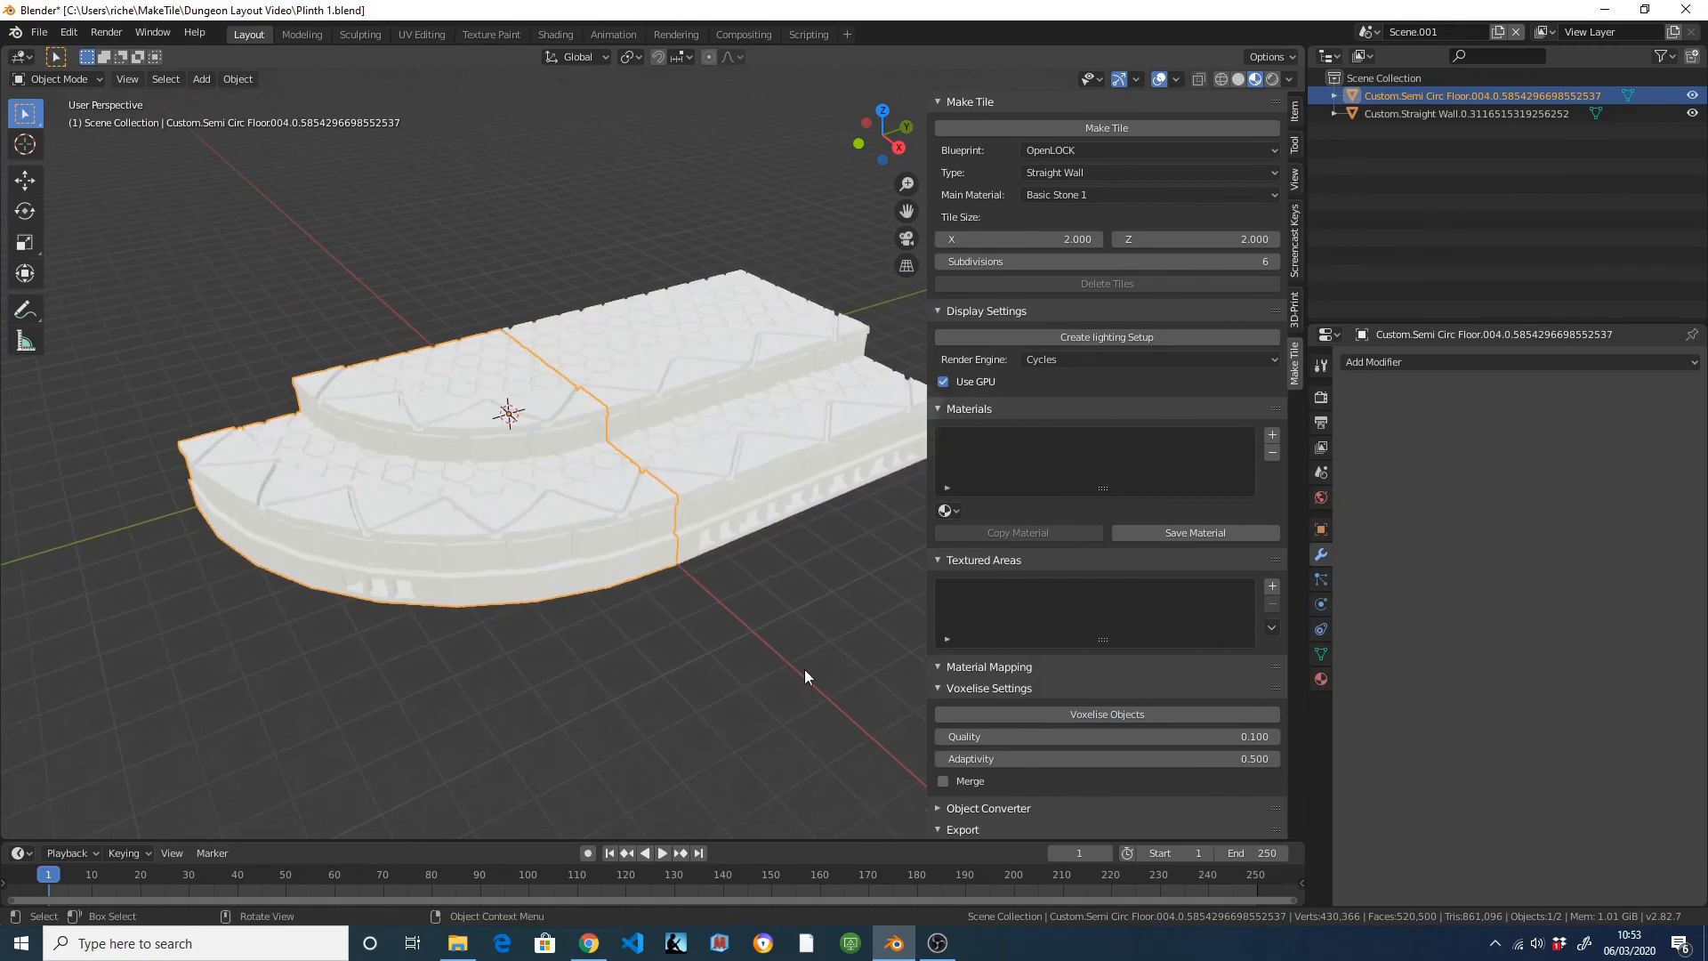
left_click(941, 827)
scroll(1063, 747, "down", 4)
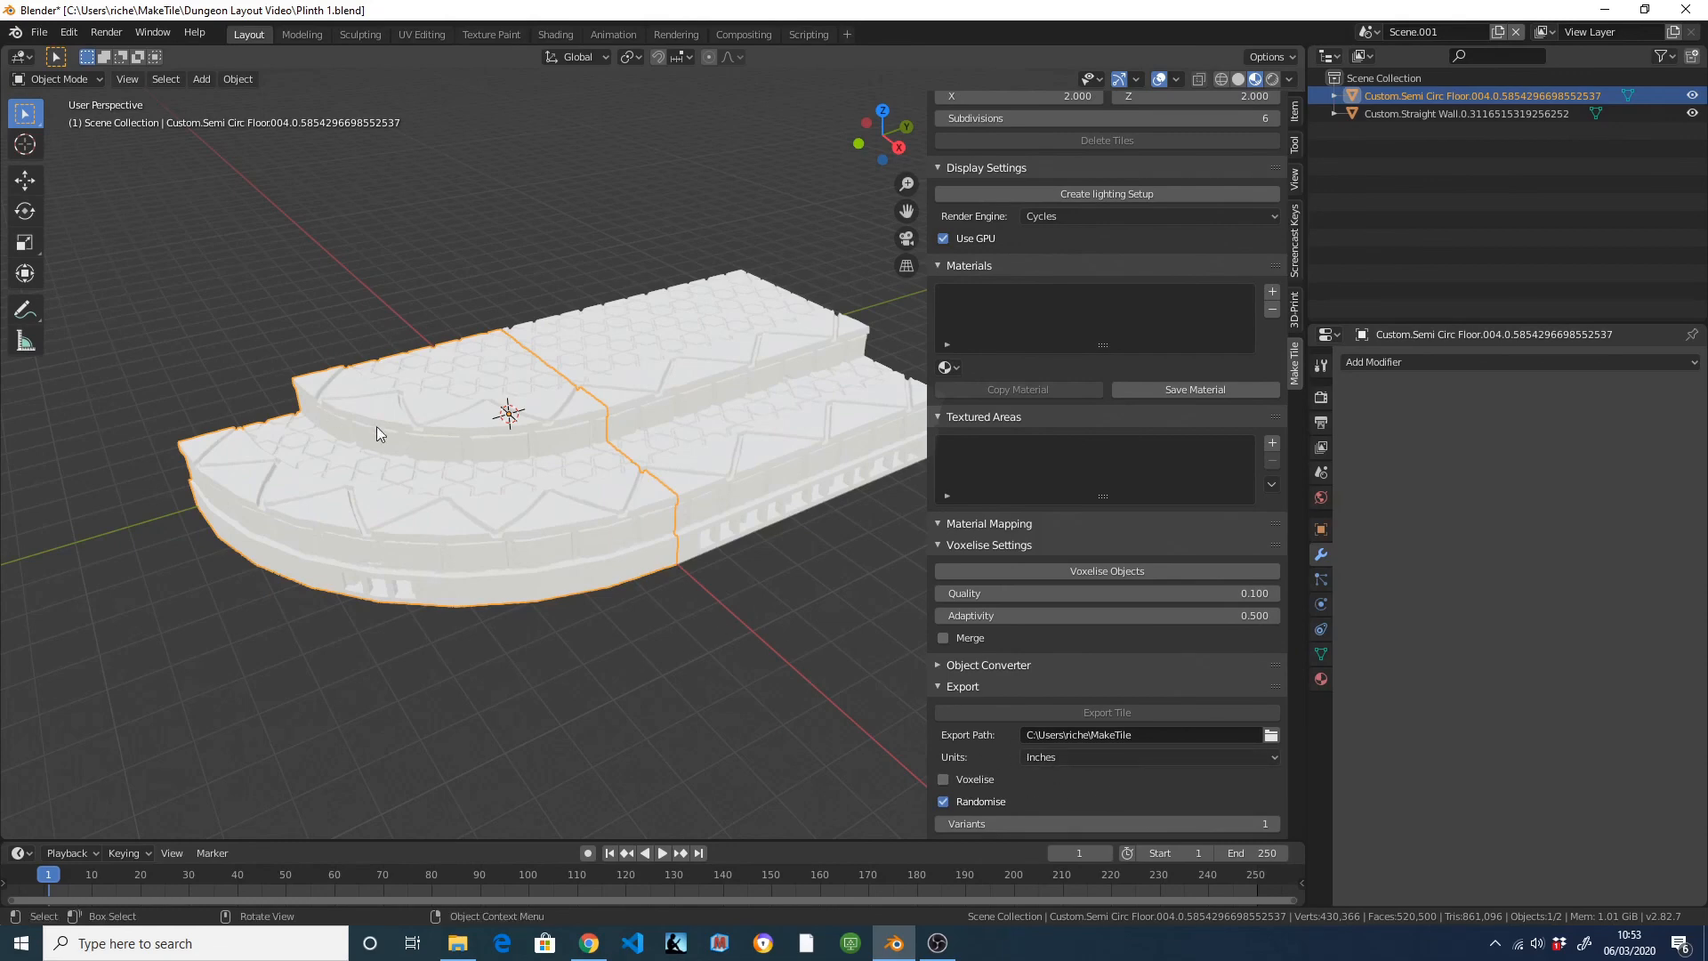
left_click(1070, 756)
left_click(1052, 798)
middle_click_drag(446, 481, 367, 328)
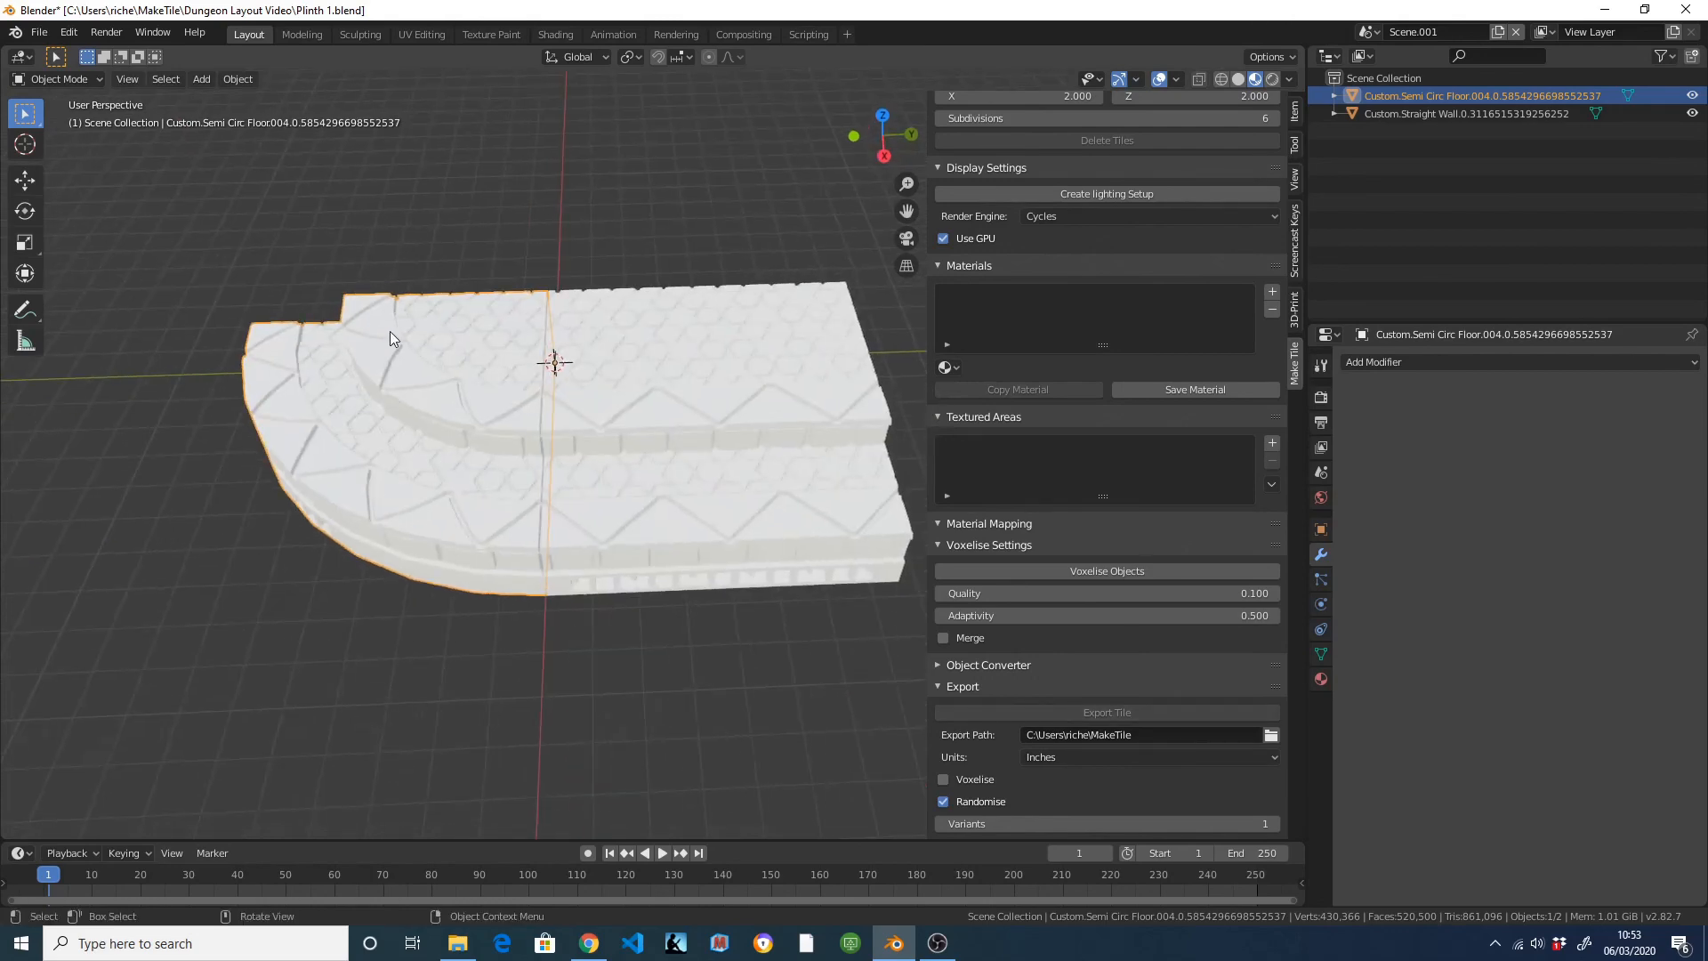
Select both plinth halves and start an STL export.
left_click(38, 34)
mouse_move(102, 290)
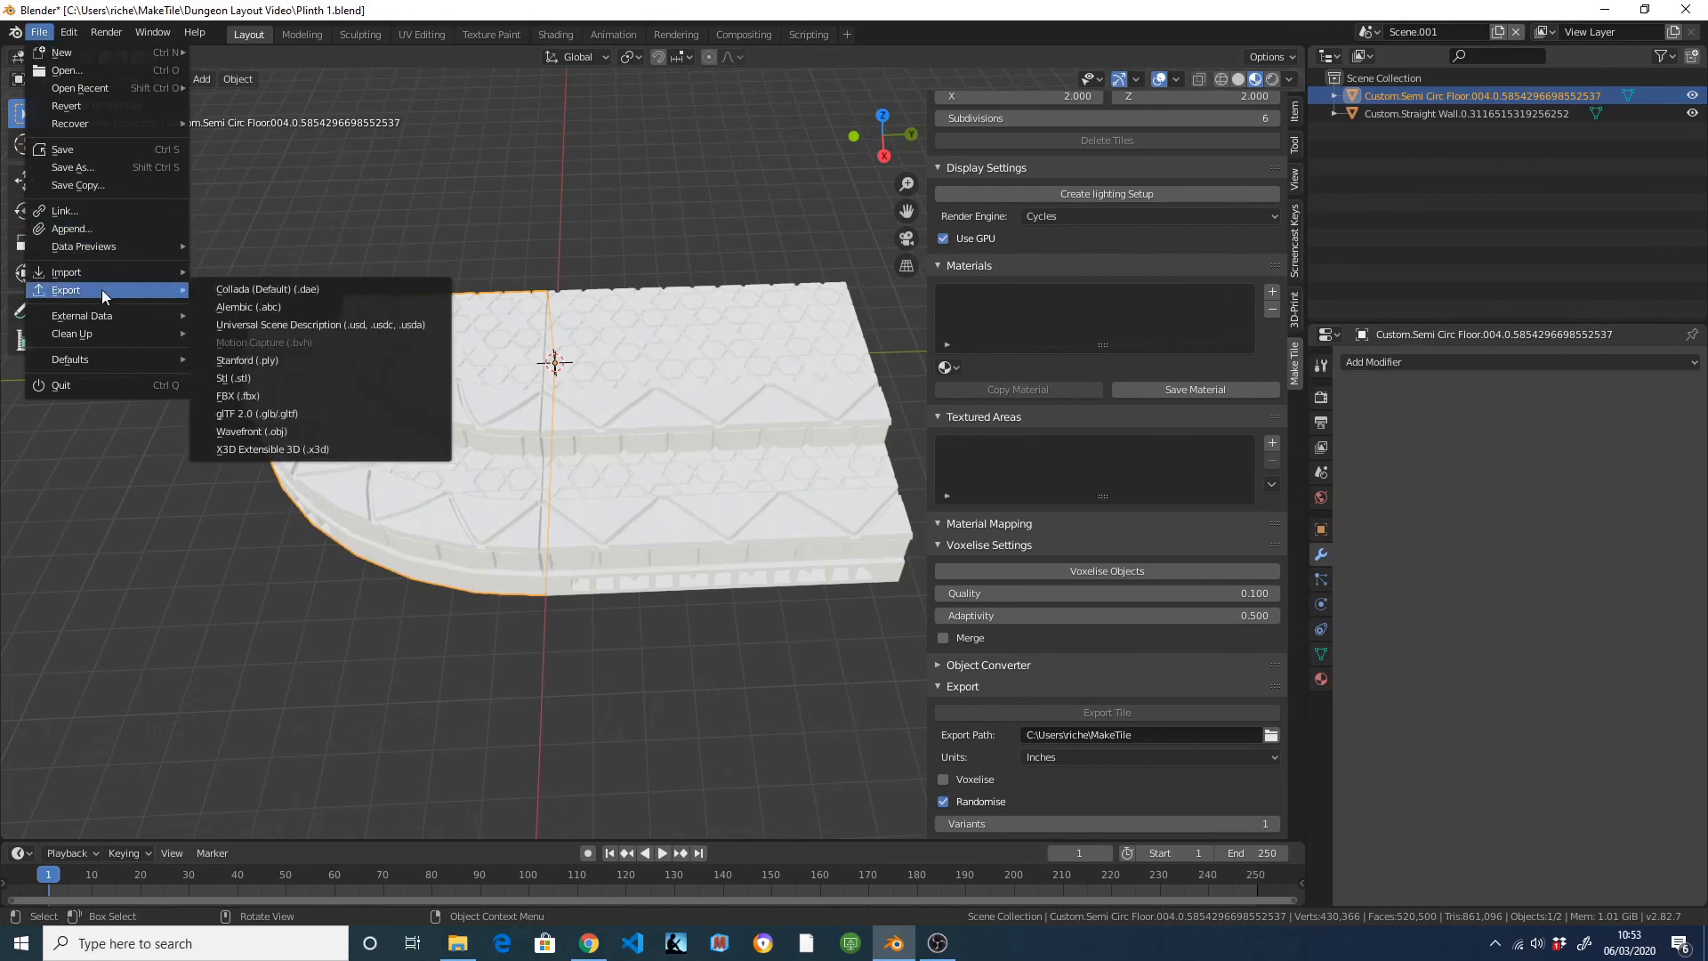
left_click(649, 407)
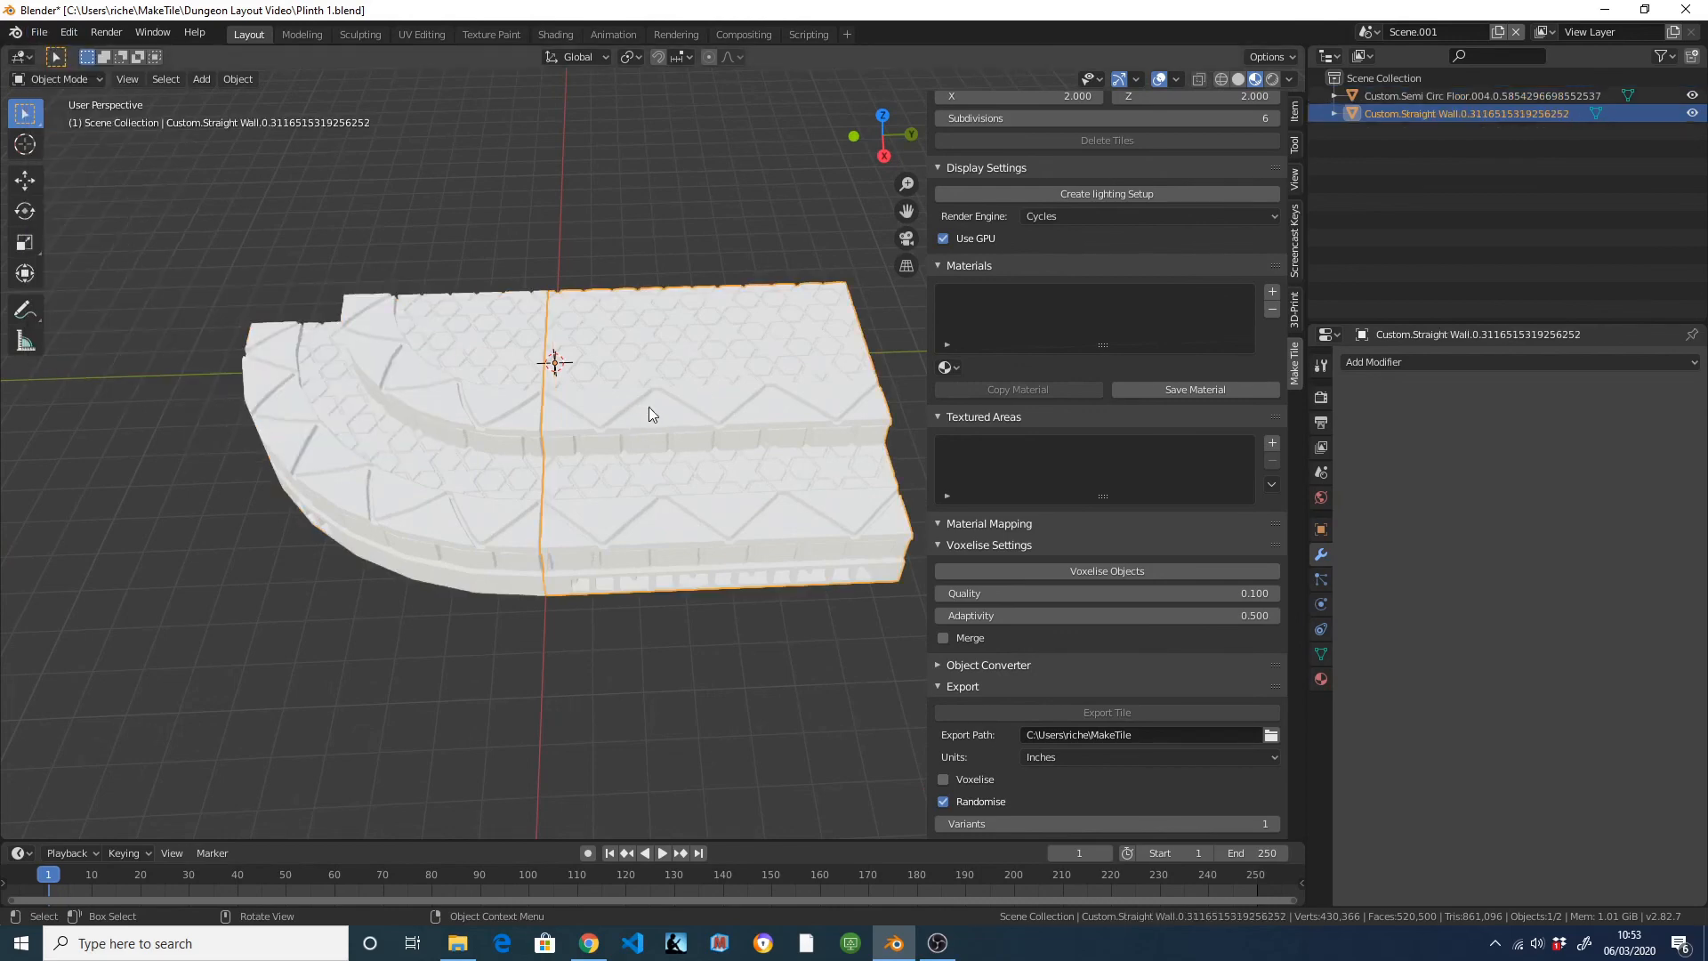
left_click(381, 418, "shift")
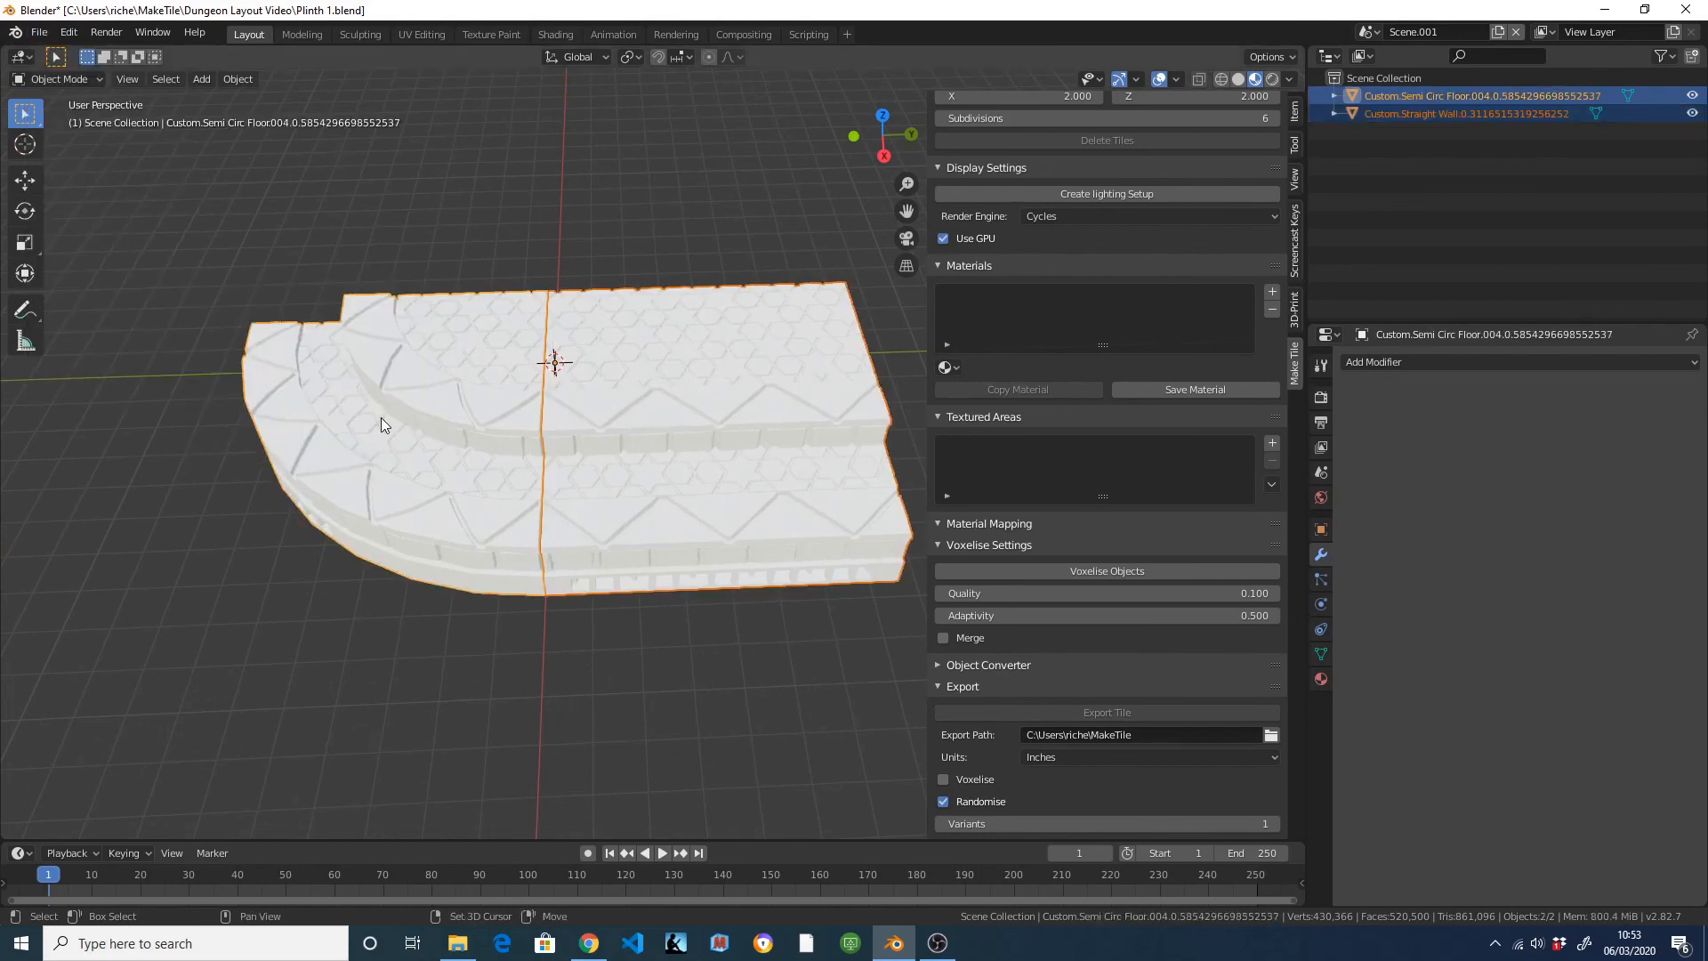
left_click(38, 33)
mouse_move(85, 291)
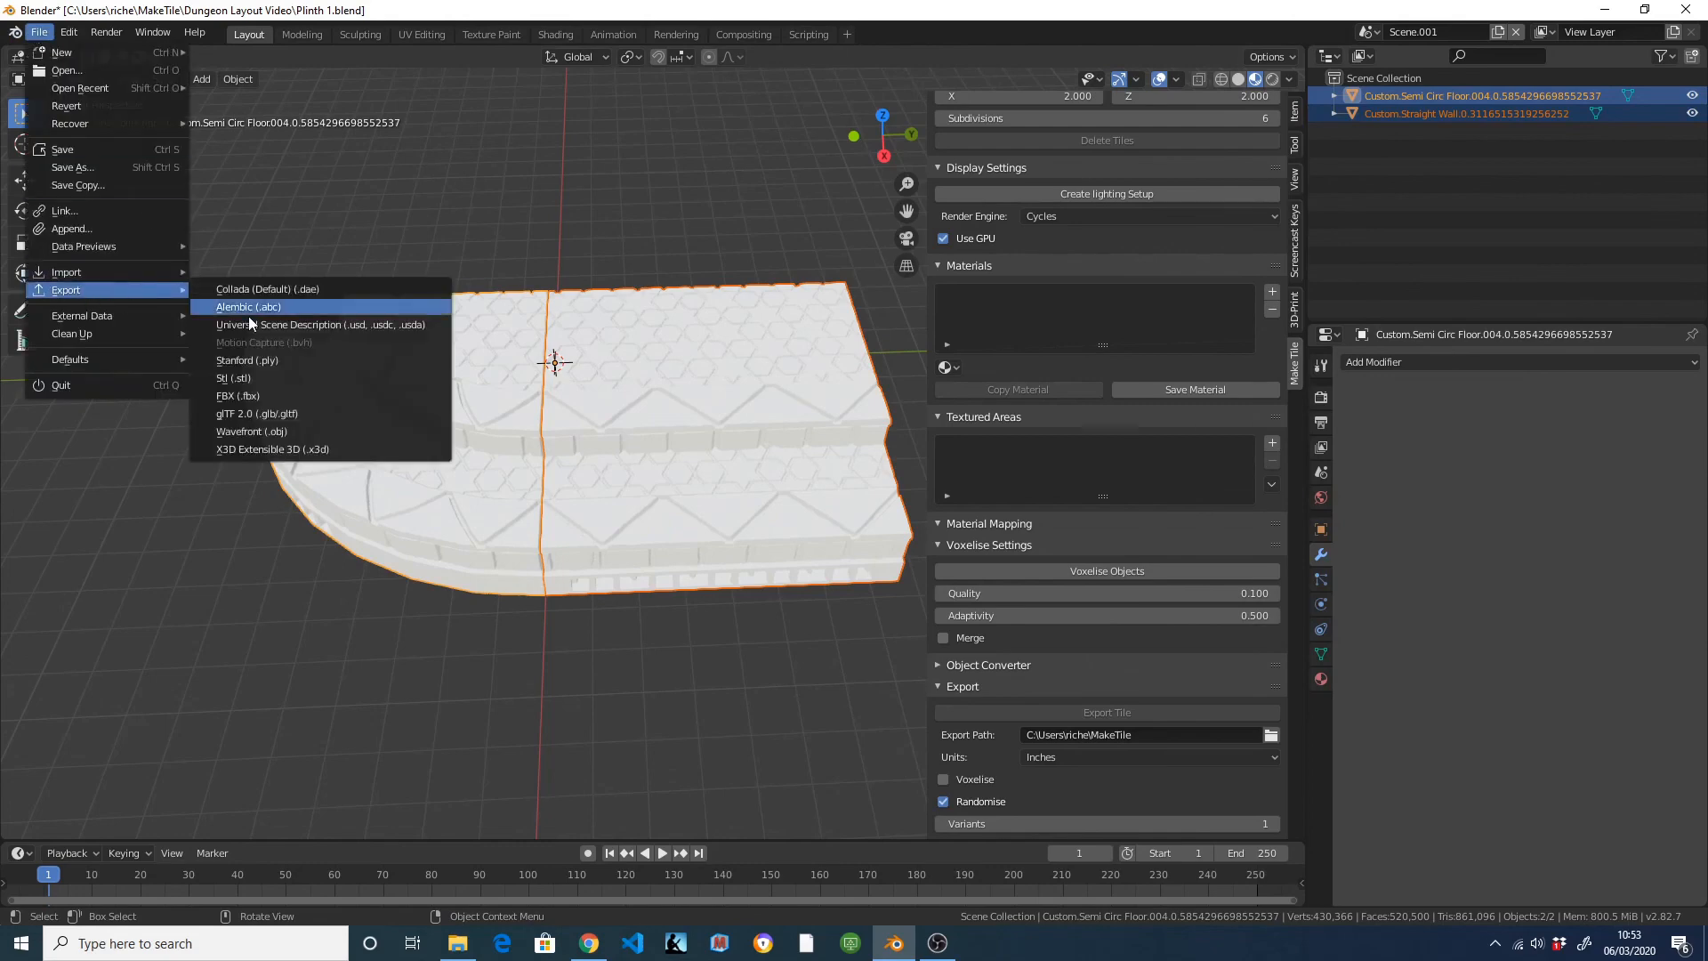
left_click(242, 381)
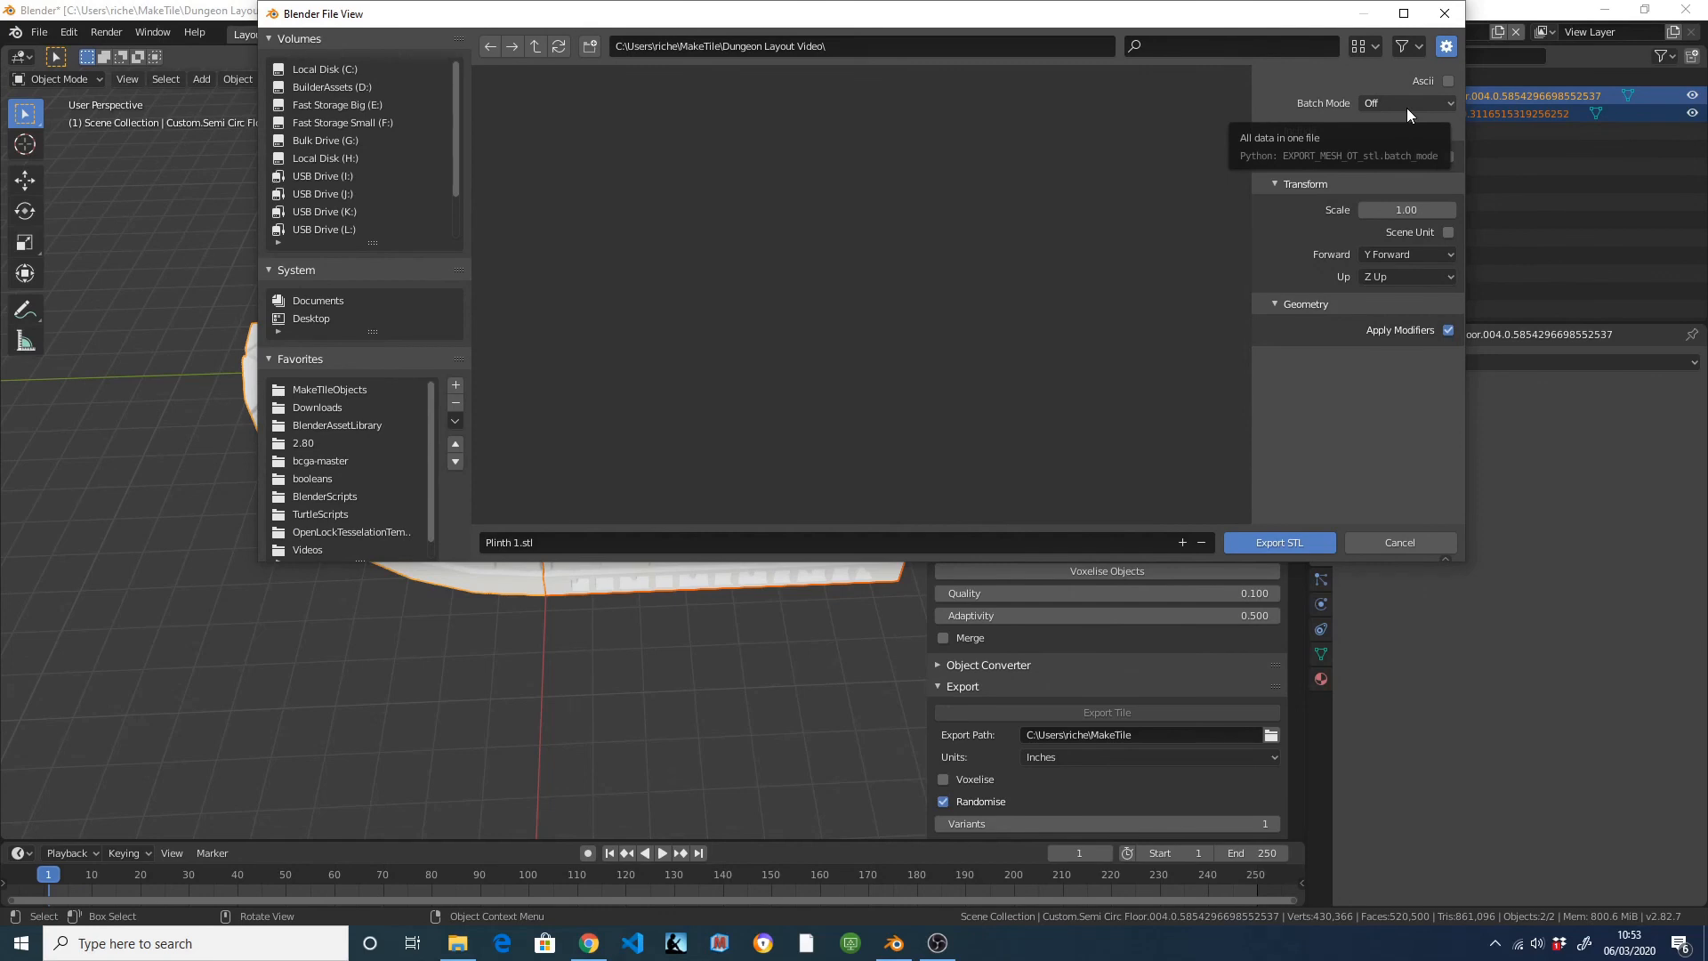
Export the selected plinth halves as STL with Batch Mode Object and Selection Only into the MakeTileObjects\Video 1\Plinth3 folder.
left_click(1402, 99)
left_click(1386, 135)
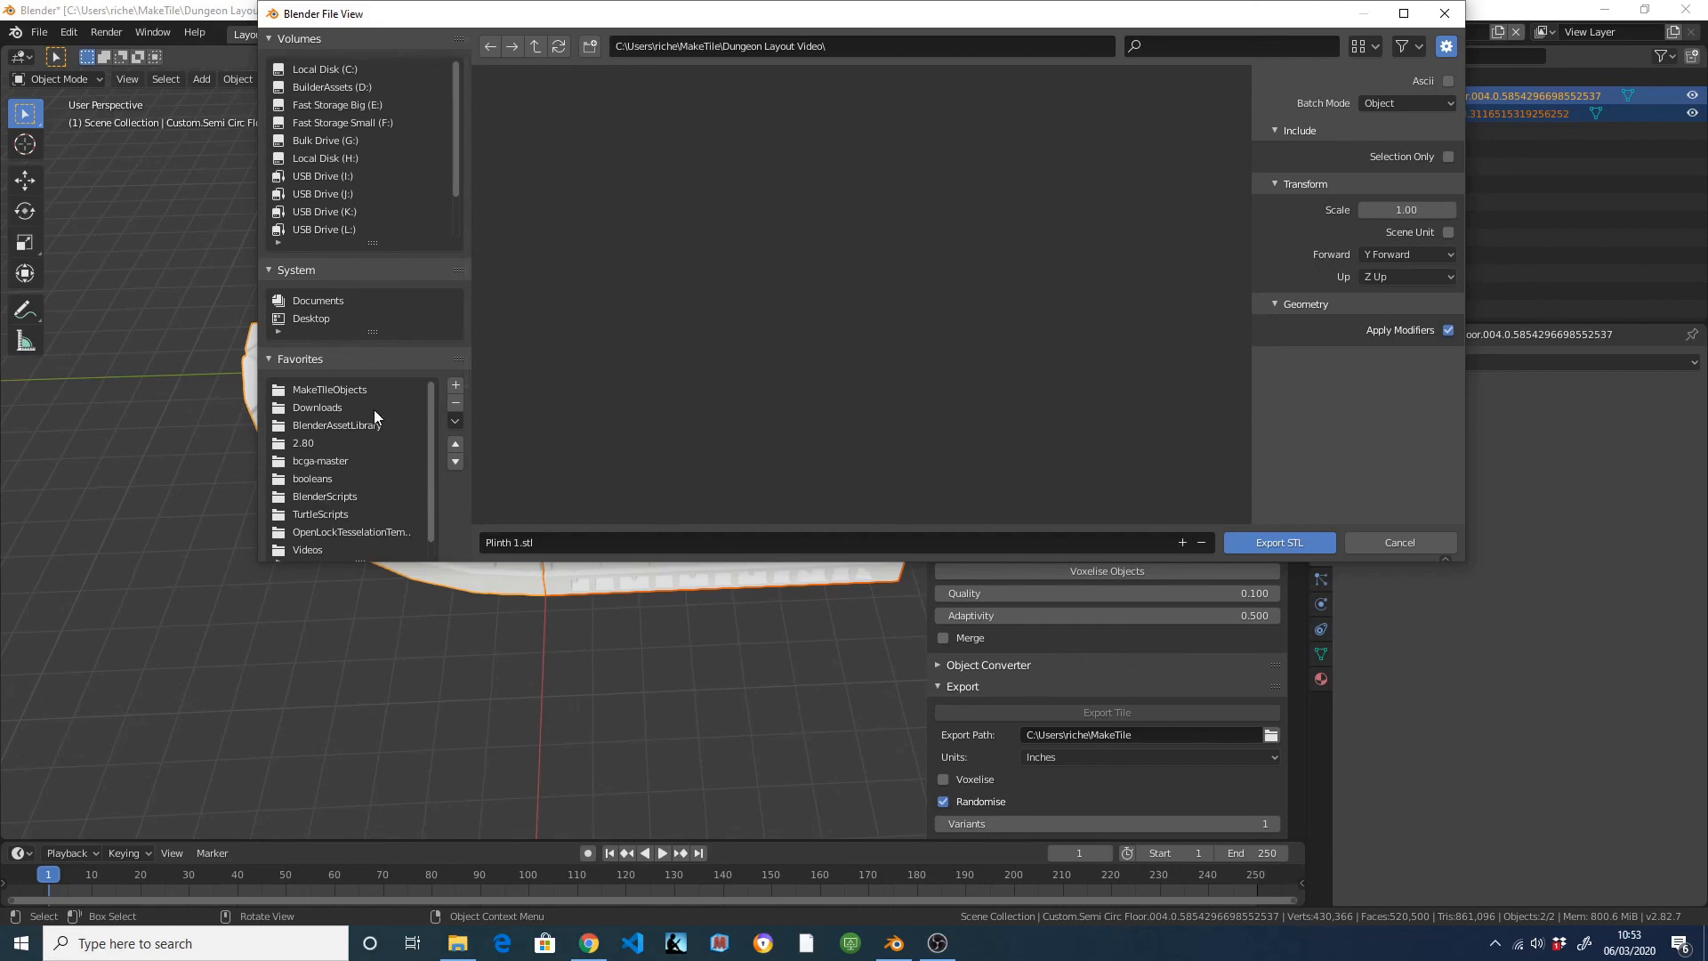
left_click(324, 392)
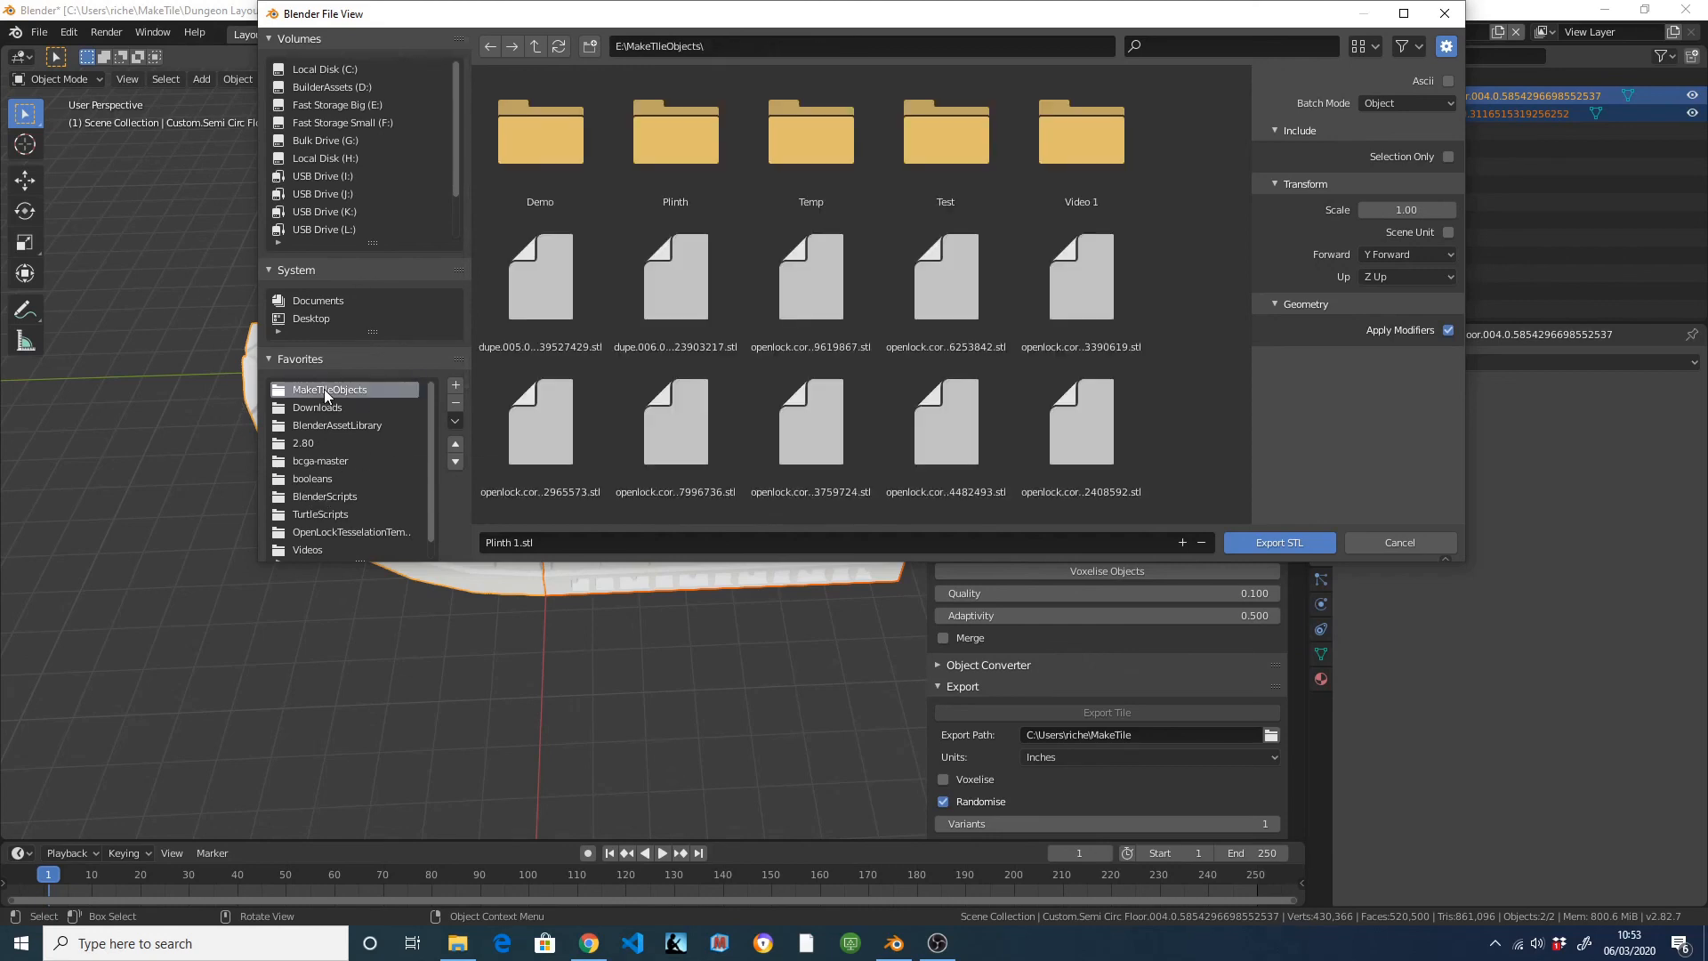
double_click(1091, 178)
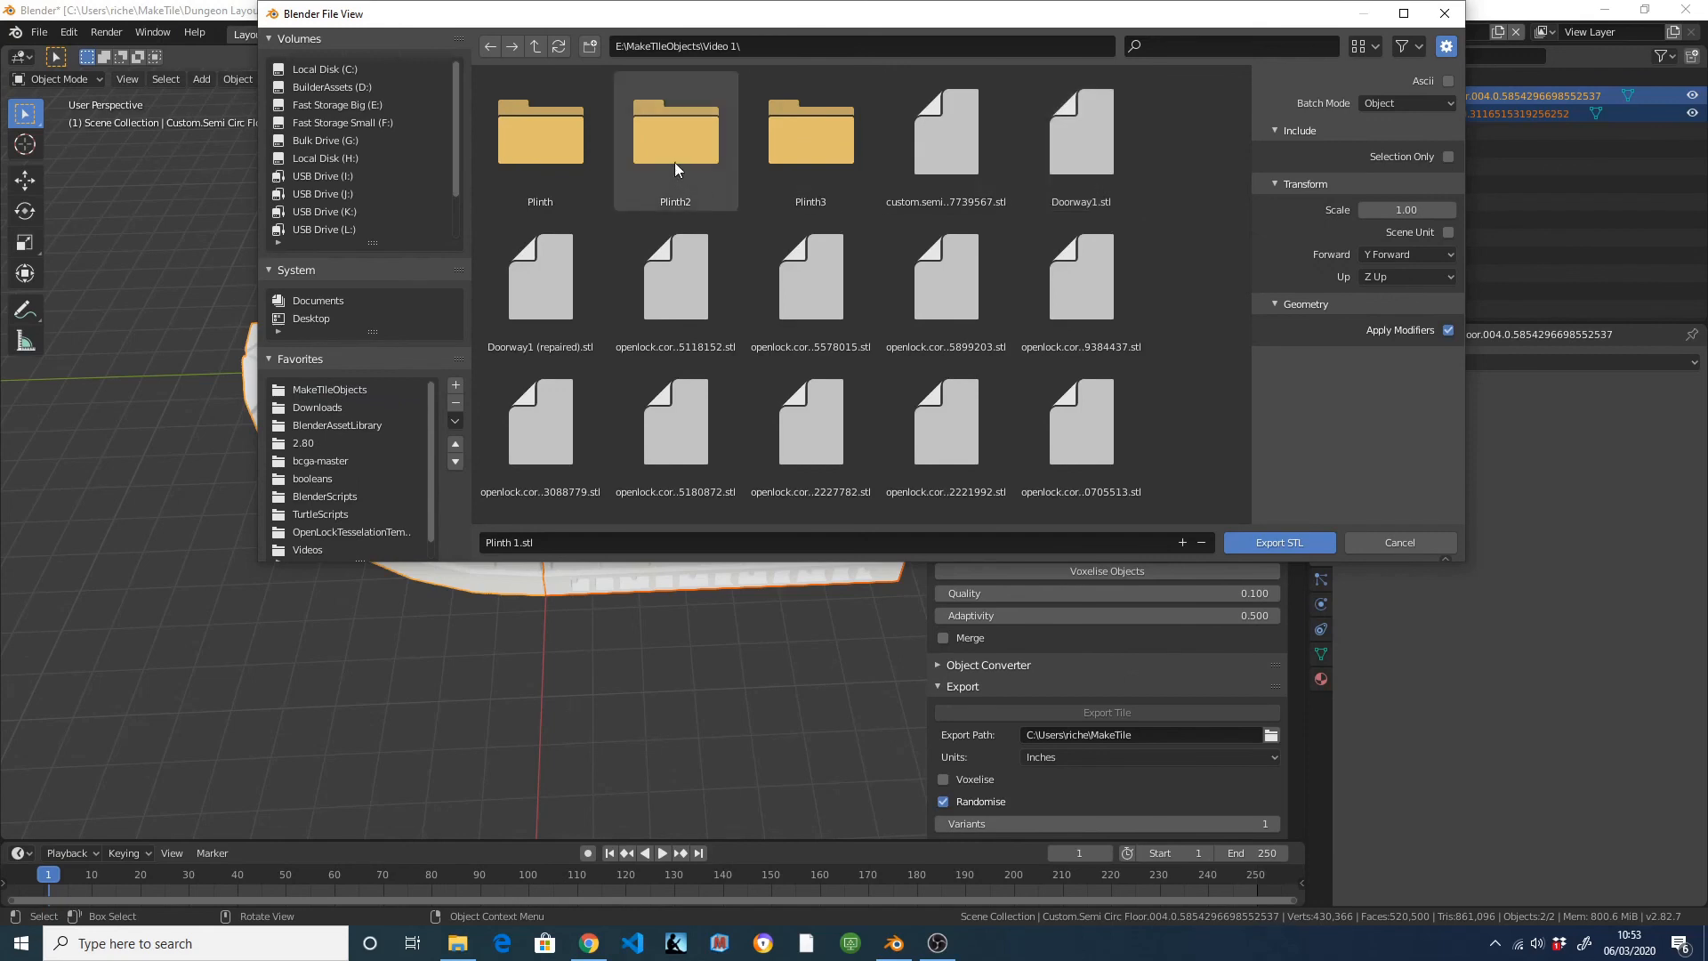
left_click(819, 152)
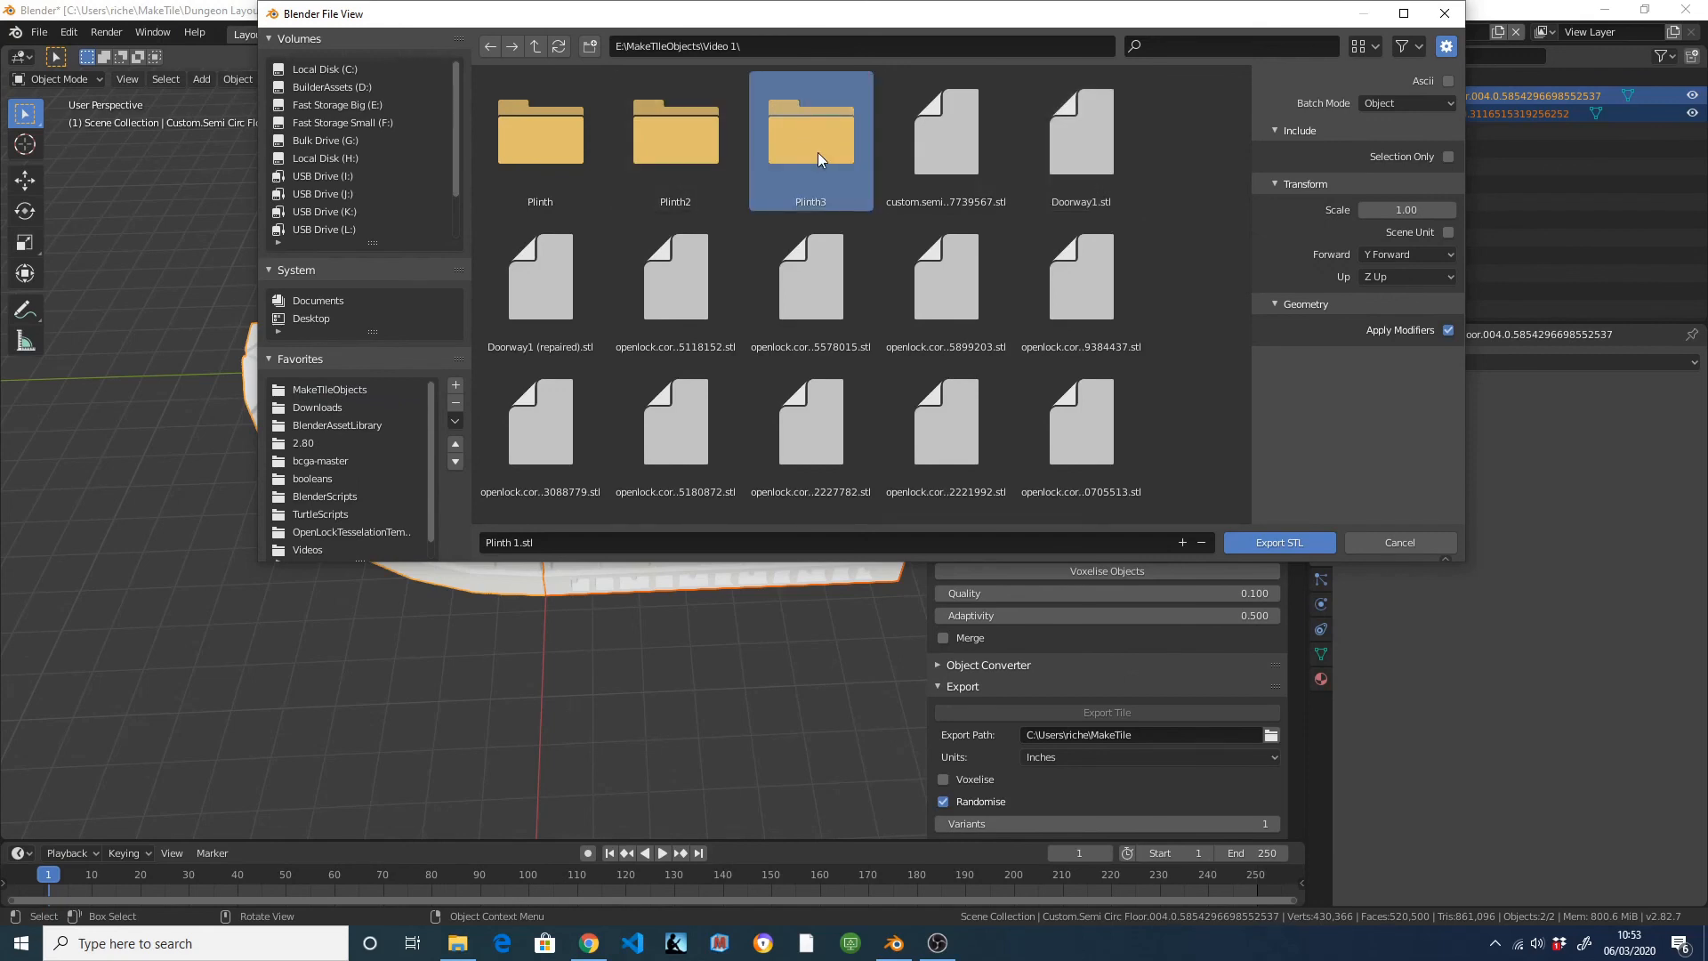
double_click(818, 152)
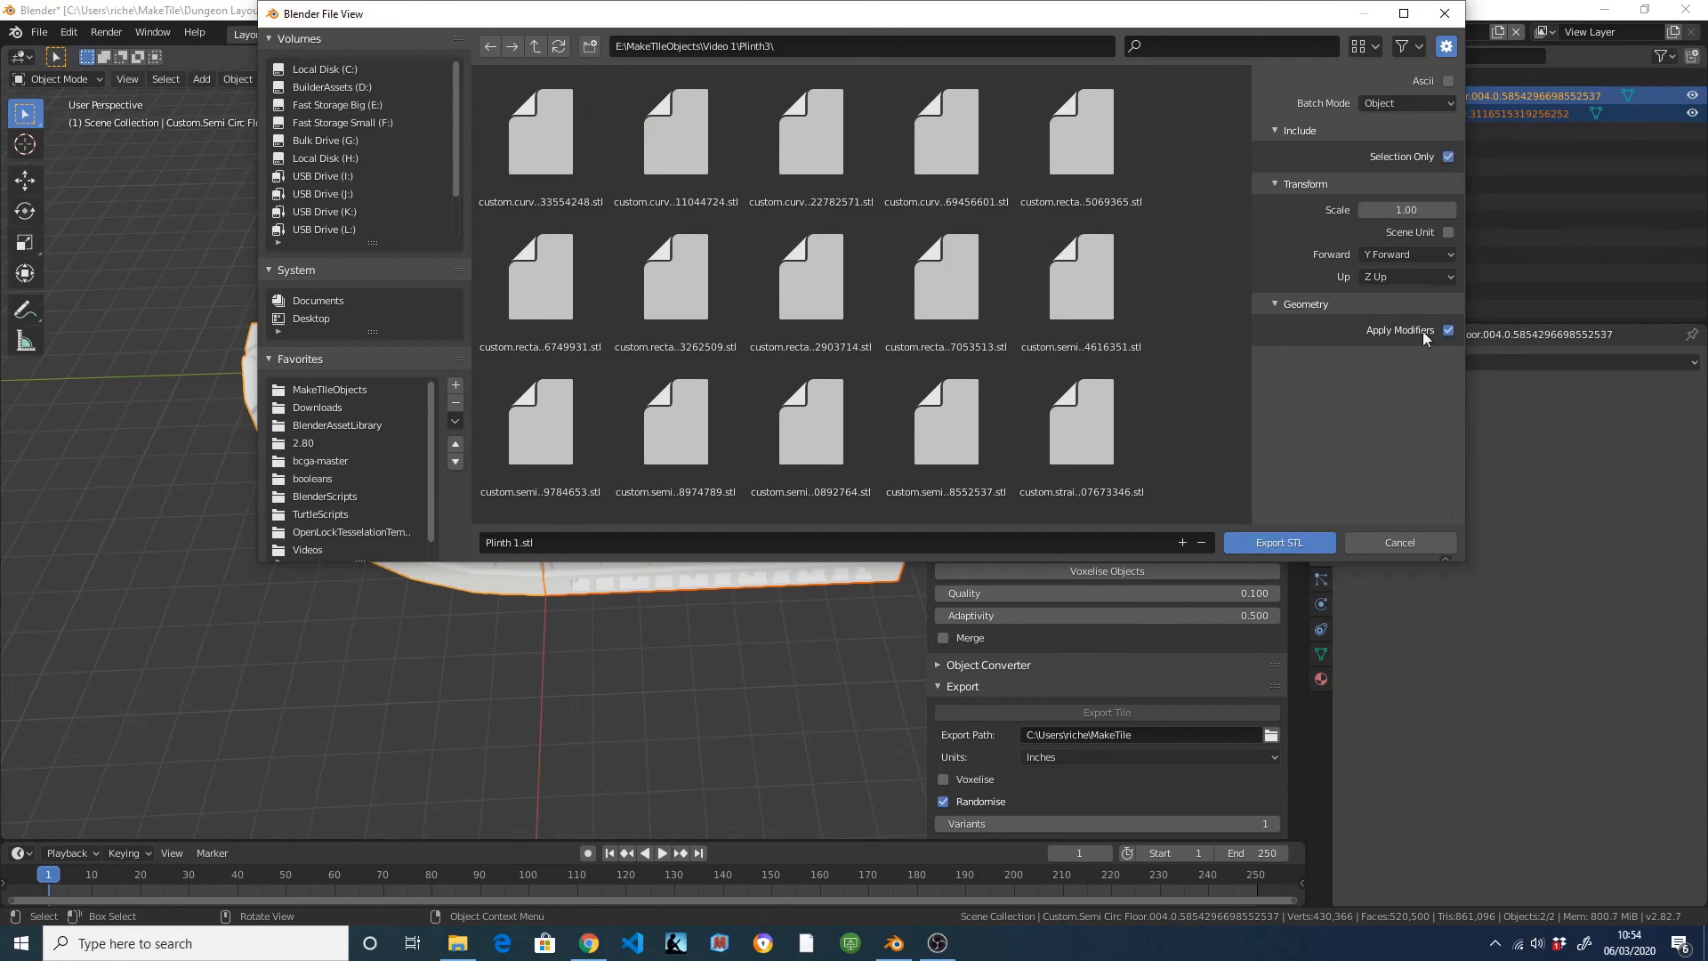
left_click(1289, 537)
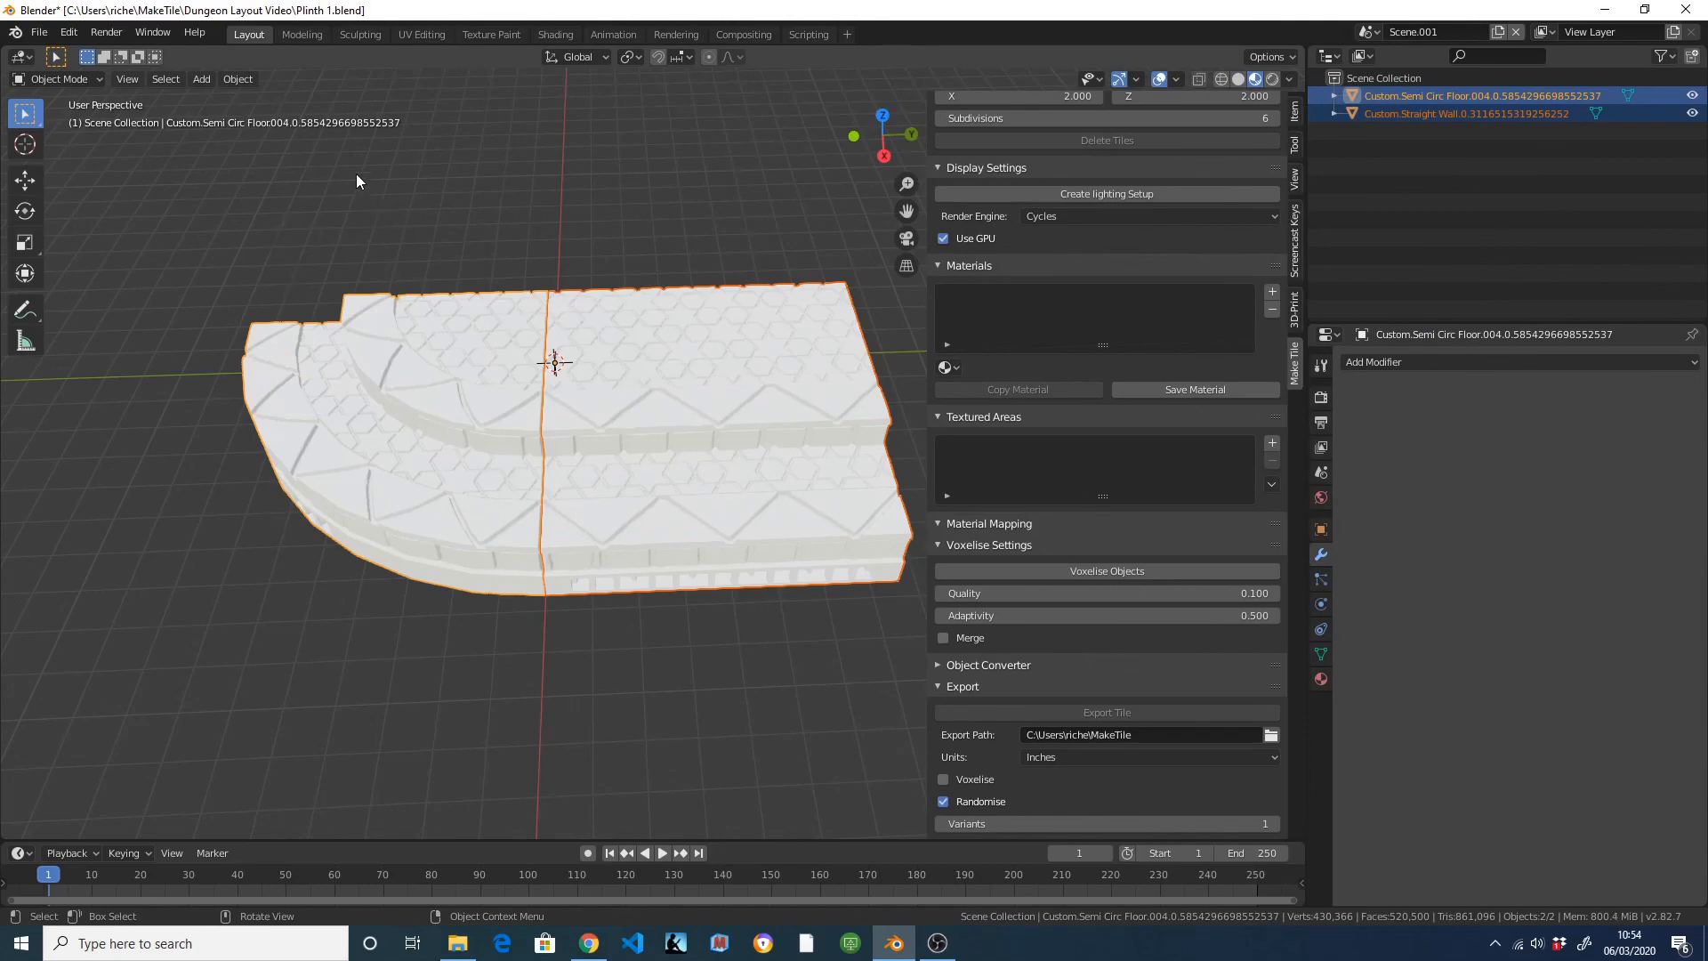
Examine the finished straight and curved plinth halves from several angles, leaving nothing selected.
left_click(731, 232)
middle_click_drag(731, 232, 708, 374)
left_click(692, 516)
left_click(735, 392)
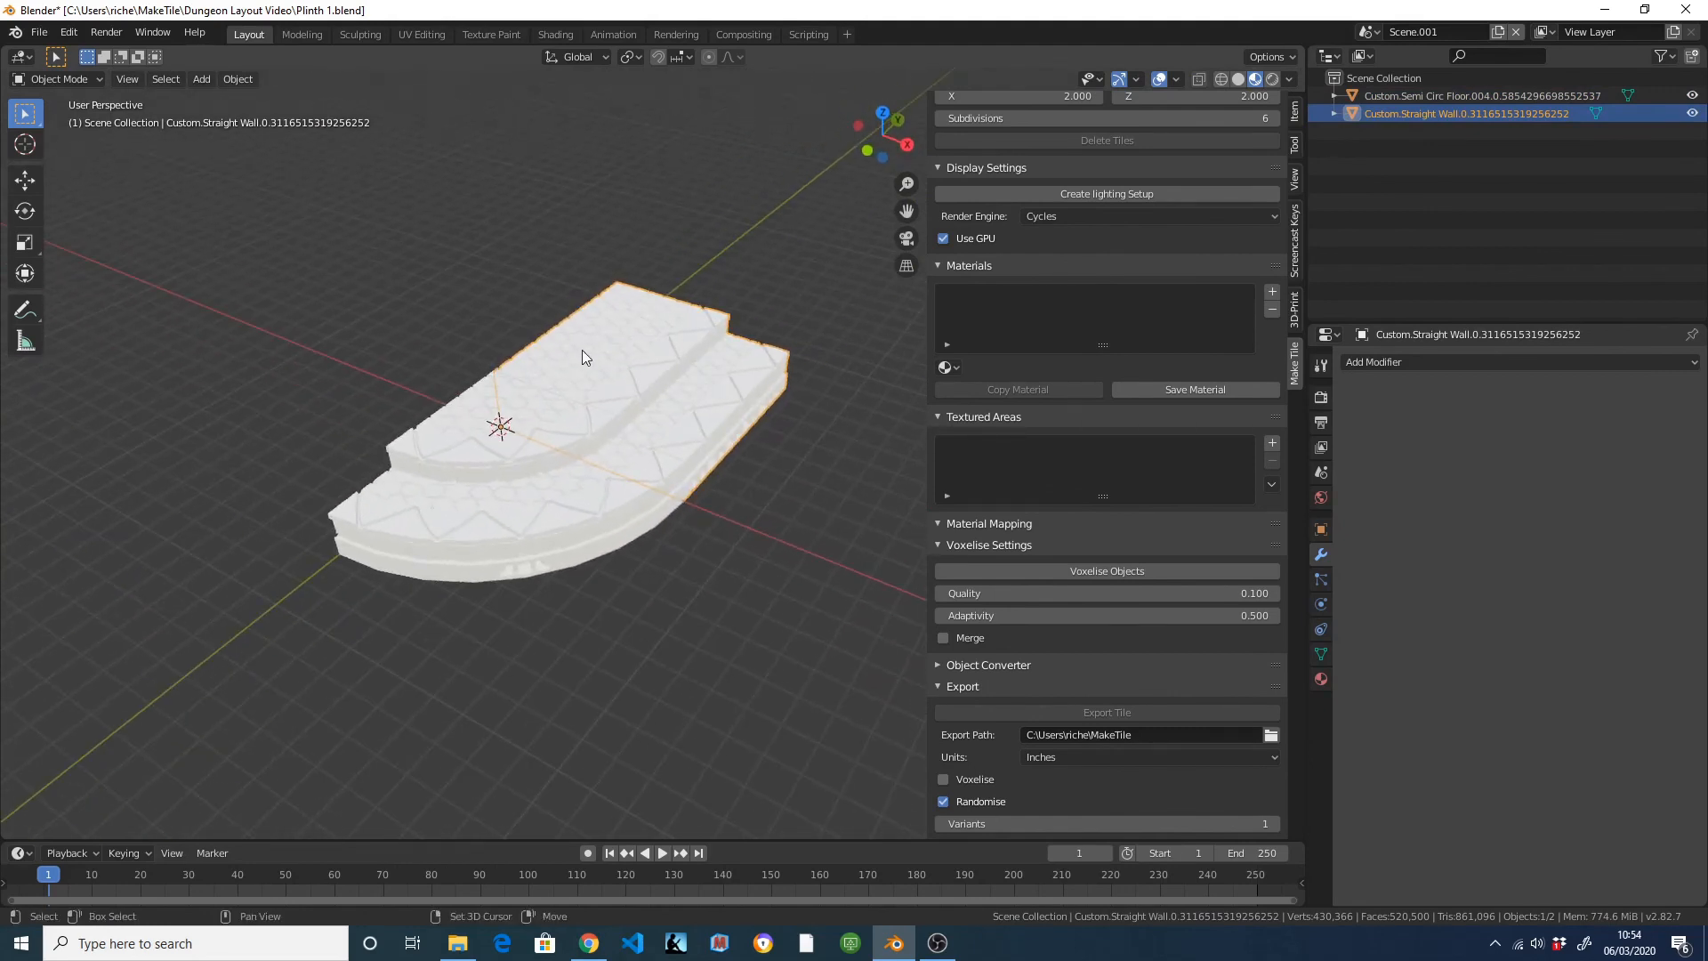
middle_click_drag(582, 349, 715, 370, "shift")
middle_click_drag(593, 438, 760, 413)
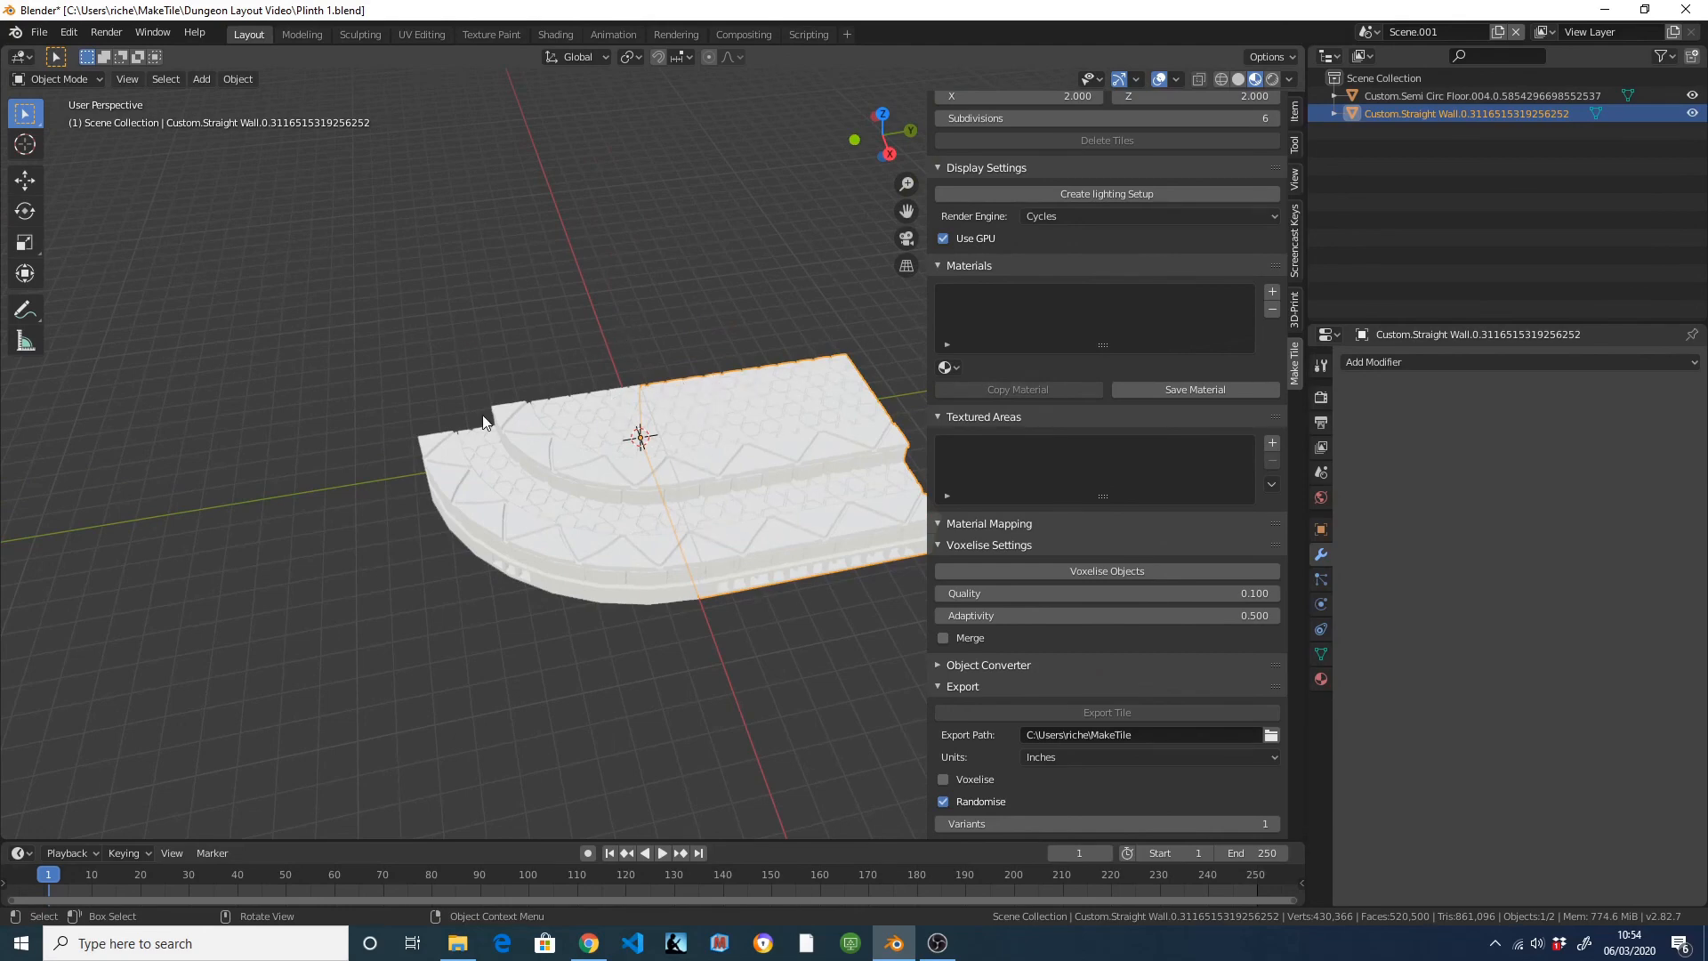
left_click(374, 305)
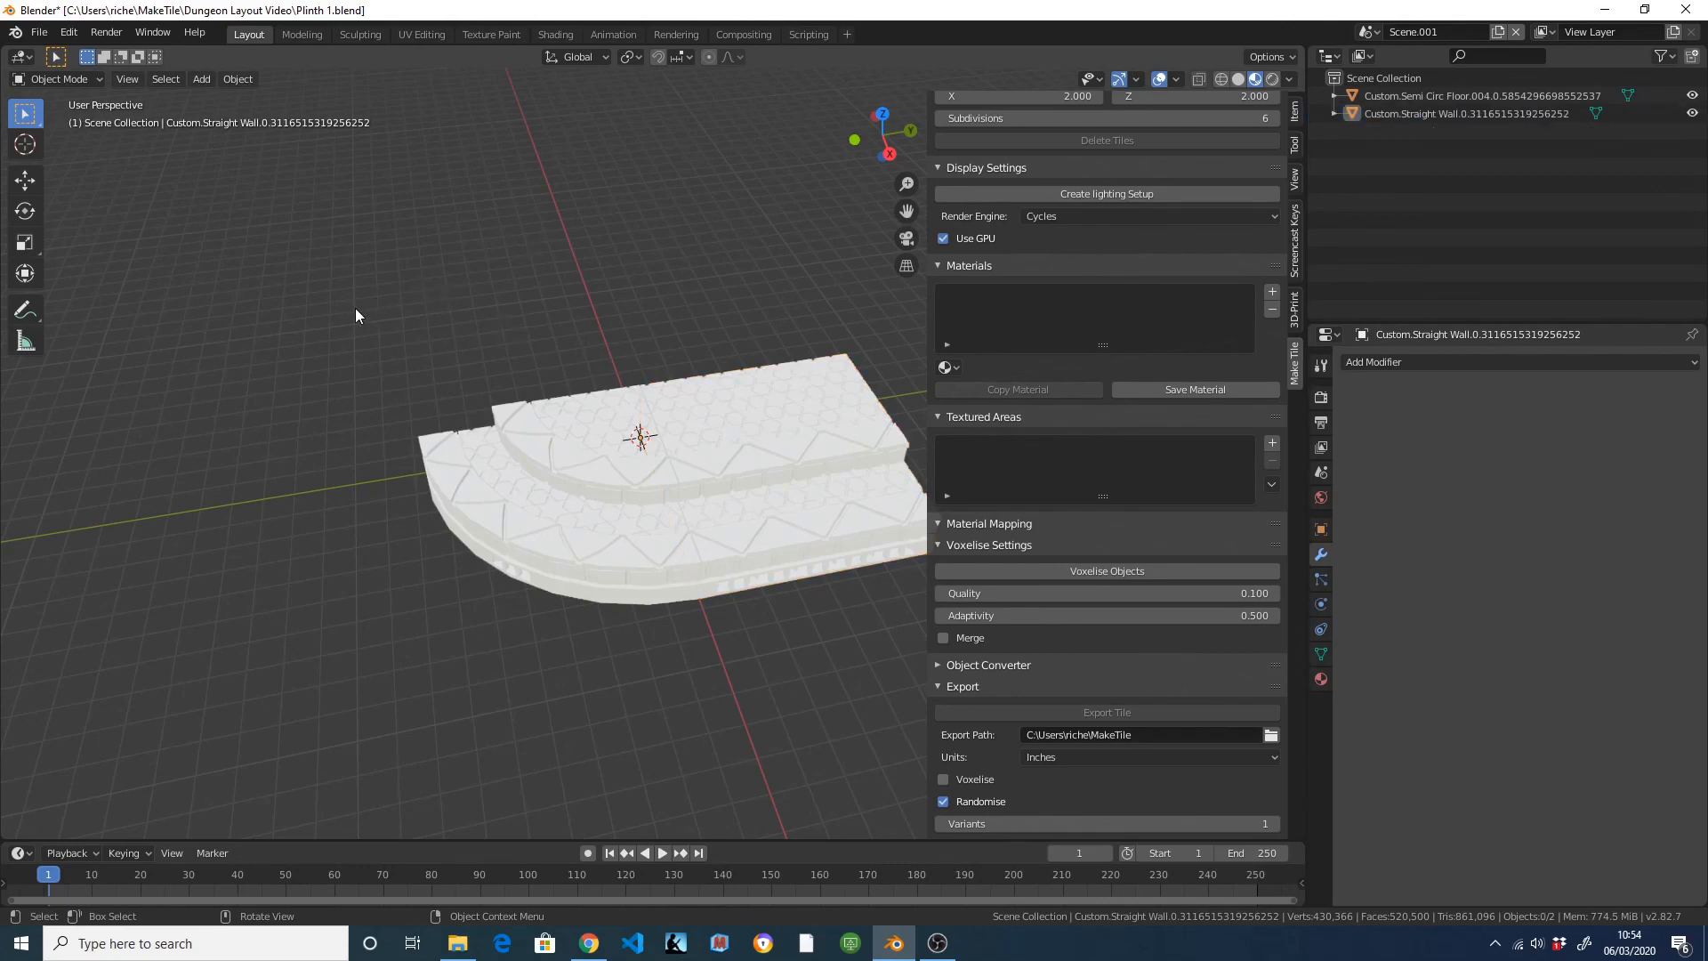
middle_click_drag(499, 296, 539, 298)
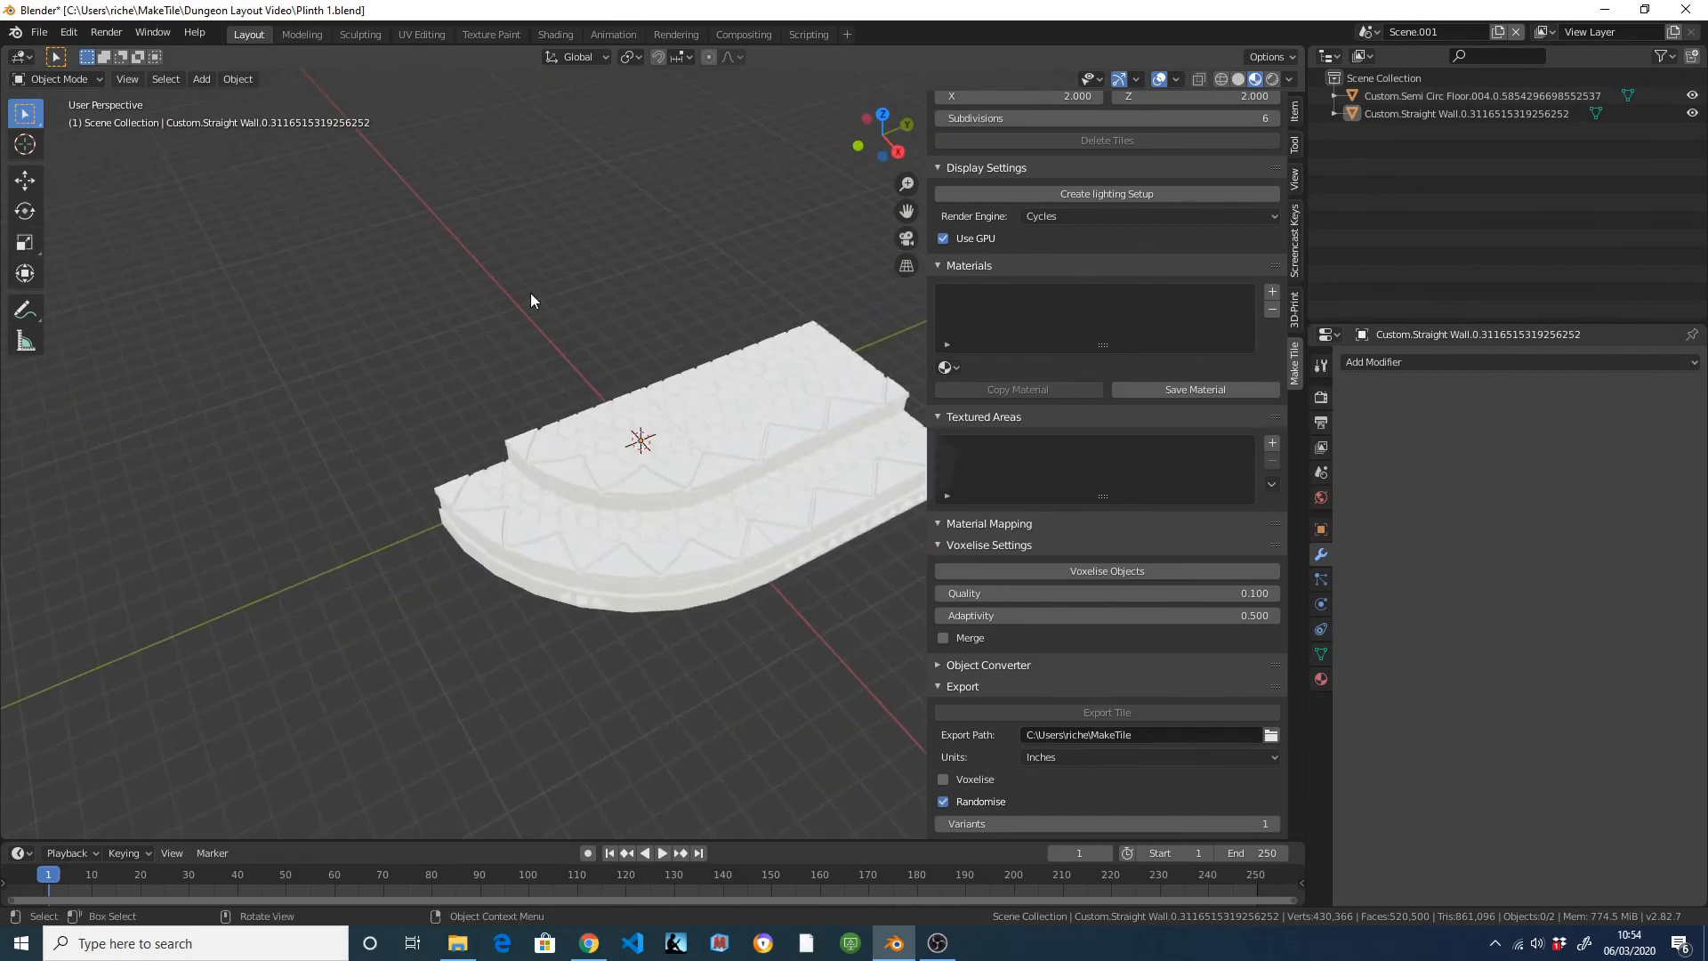